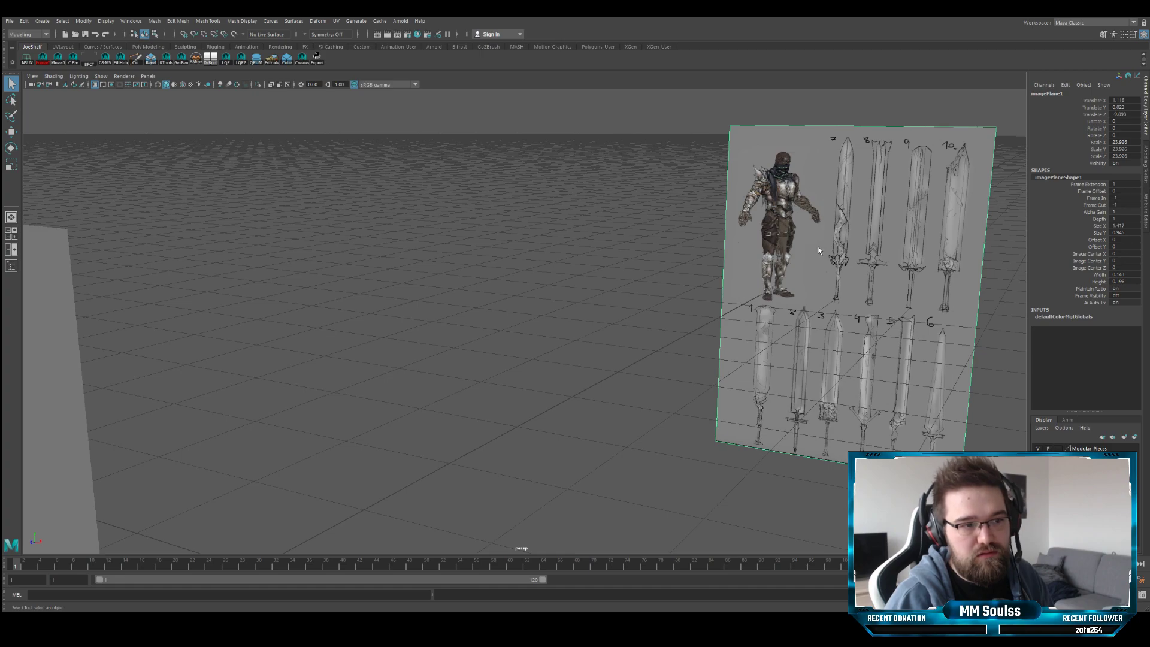
# - Delete the selected image plane that holds the character and numbered sword concepts
pyautogui.press('Delete')
pyautogui.press('space')
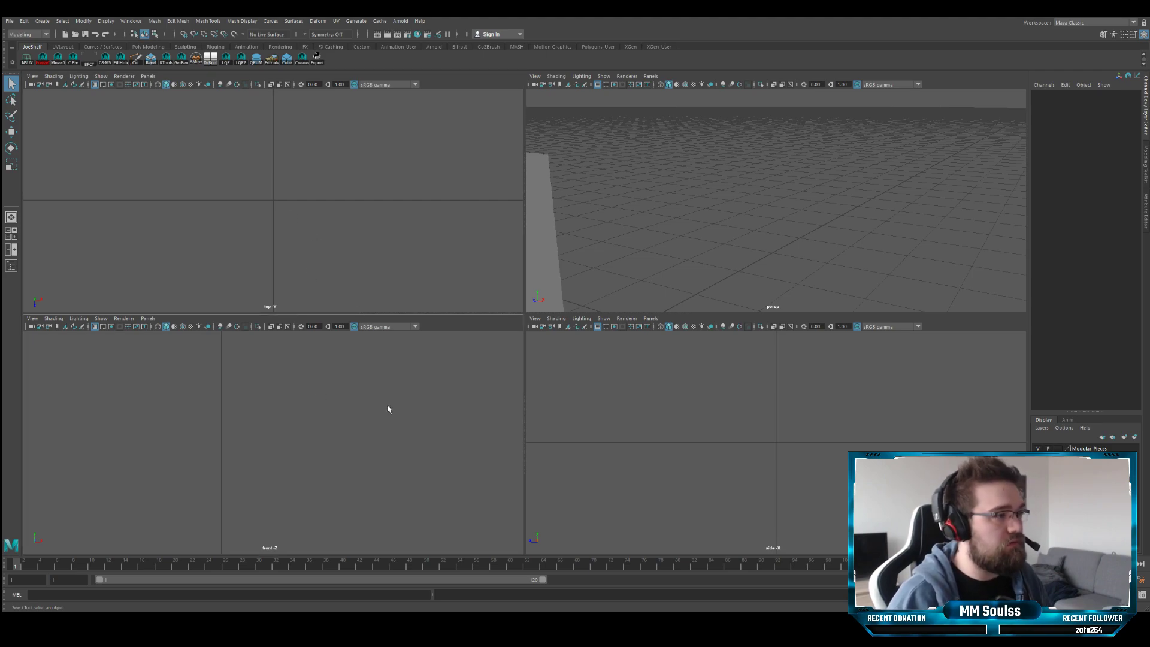
pyautogui.keyDown('alt'); pyautogui.moveTo(385, 402); pyautogui.dragTo(265, 394, button='right'); pyautogui.keyUp('alt')
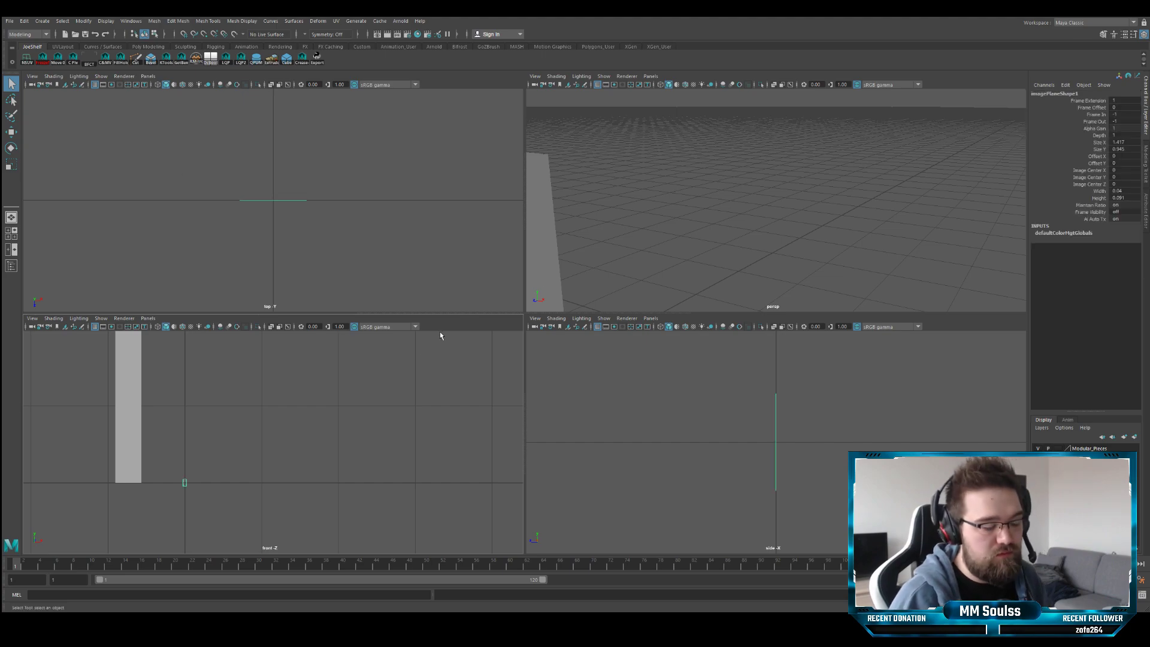
# - Scale the tiny two-sword image plane up uniformly until it stands taller than the reference box
pyautogui.press('r')
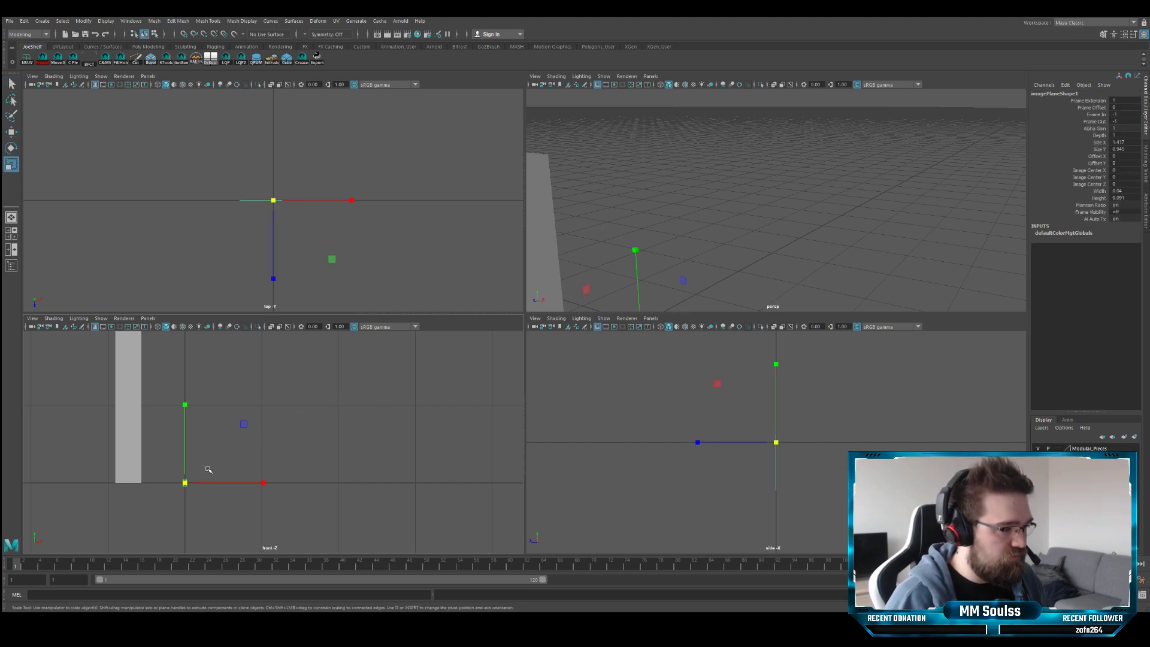
pyautogui.moveTo(184, 482); pyautogui.dragTo(423, 455)
pyautogui.keyDown('alt'); pyautogui.moveTo(611, 304); pyautogui.dragTo(659, 245, button='right'); pyautogui.keyUp('alt')
pyautogui.keyDown('alt'); pyautogui.moveTo(659, 245); pyautogui.dragTo(685, 253); pyautogui.keyUp('alt')
pyautogui.keyDown('alt'); pyautogui.moveTo(685, 253); pyautogui.dragTo(701, 234, button='middle'); pyautogui.keyUp('alt')
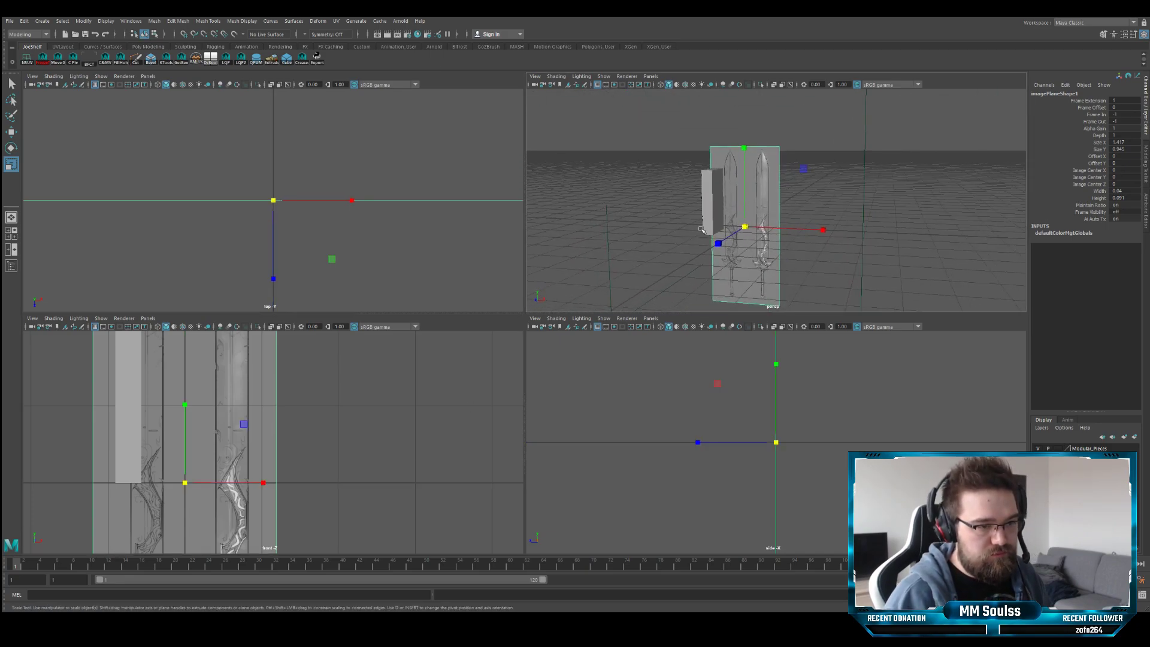
pyautogui.press('space')
pyautogui.keyDown('alt'); pyautogui.moveTo(589, 300); pyautogui.dragTo(579, 303, button='right'); pyautogui.keyUp('alt')
pyautogui.keyDown('alt'); pyautogui.moveTo(511, 339); pyautogui.dragTo(552, 297, button='middle'); pyautogui.keyUp('alt')
pyautogui.press('space')
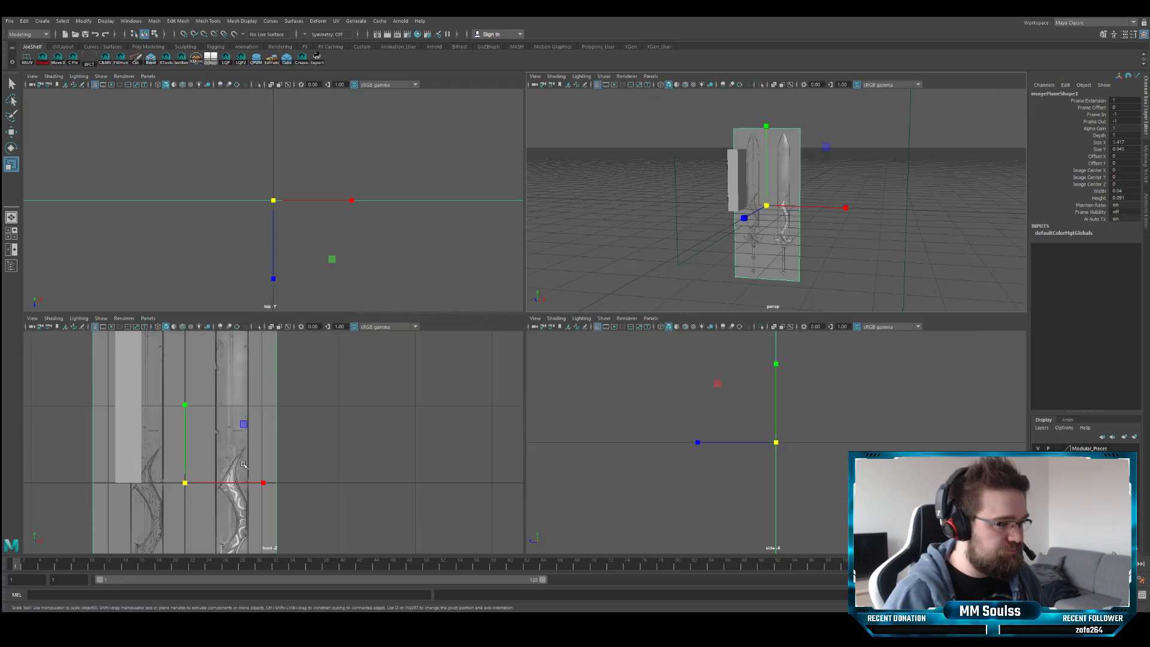
# - Raise the two-sword image plane in the front view so the swords sit beside the reference box
pyautogui.press('space')
pyautogui.keyDown('alt'); pyautogui.moveTo(381, 370); pyautogui.dragTo(413, 439, button='middle'); pyautogui.keyUp('alt')
pyautogui.press('w')
pyautogui.moveTo(413, 439); pyautogui.dragTo(240, 264)
pyautogui.press('e')
pyautogui.press('r')
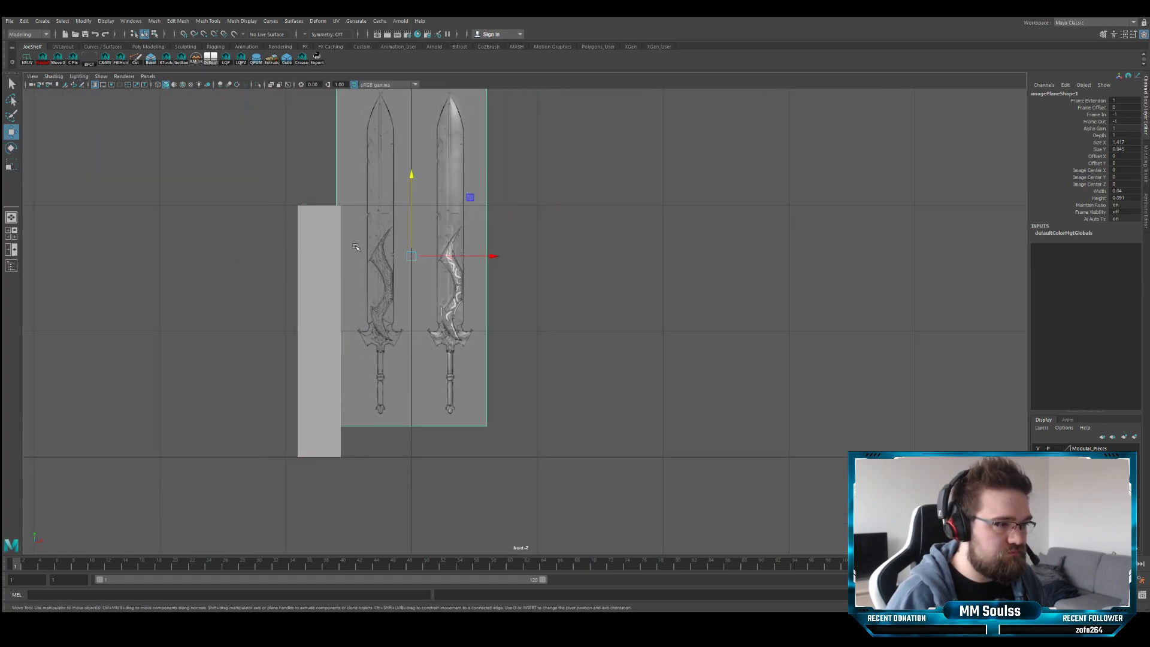
# - Scale the image plane to about 25 and lower it so the sword pommels rest on the ground line
pyautogui.press('w')
pyautogui.moveTo(411, 256); pyautogui.dragTo(408, 327)
pyautogui.press('r')
pyautogui.press('w')
pyautogui.press('r')
pyautogui.press('w')
pyautogui.press('e')
pyautogui.press('r')
pyautogui.press('w')
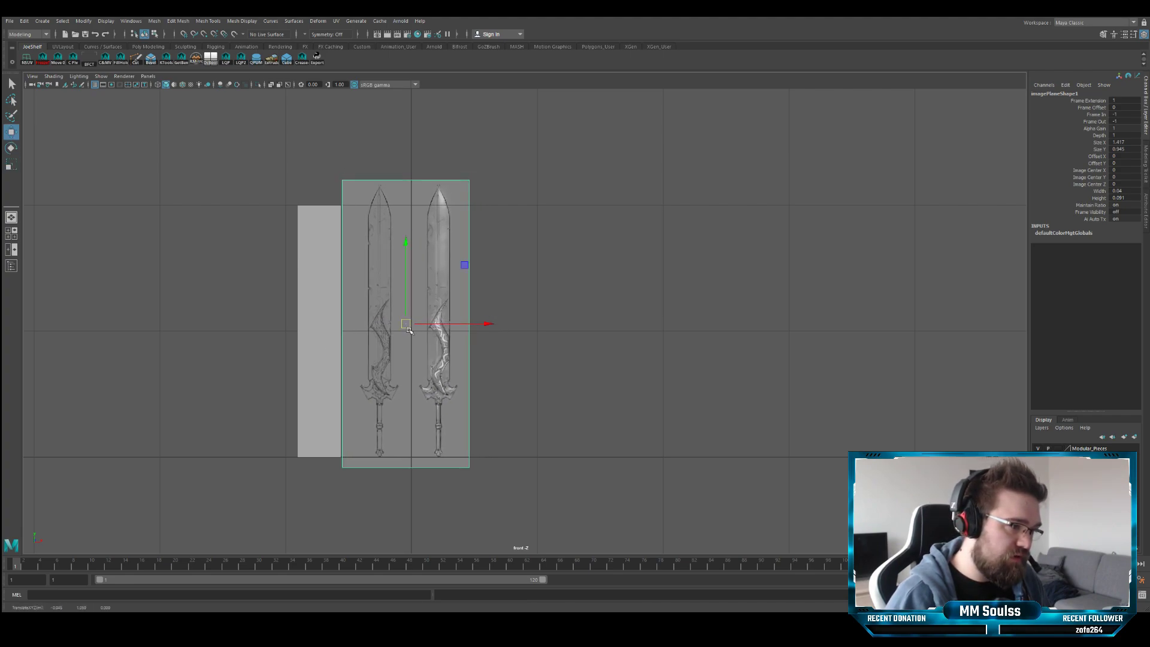
# - Shift the image plane along X to about -0.26 so the shaded sword is centred on the vertical axis
pyautogui.click(318, 235)
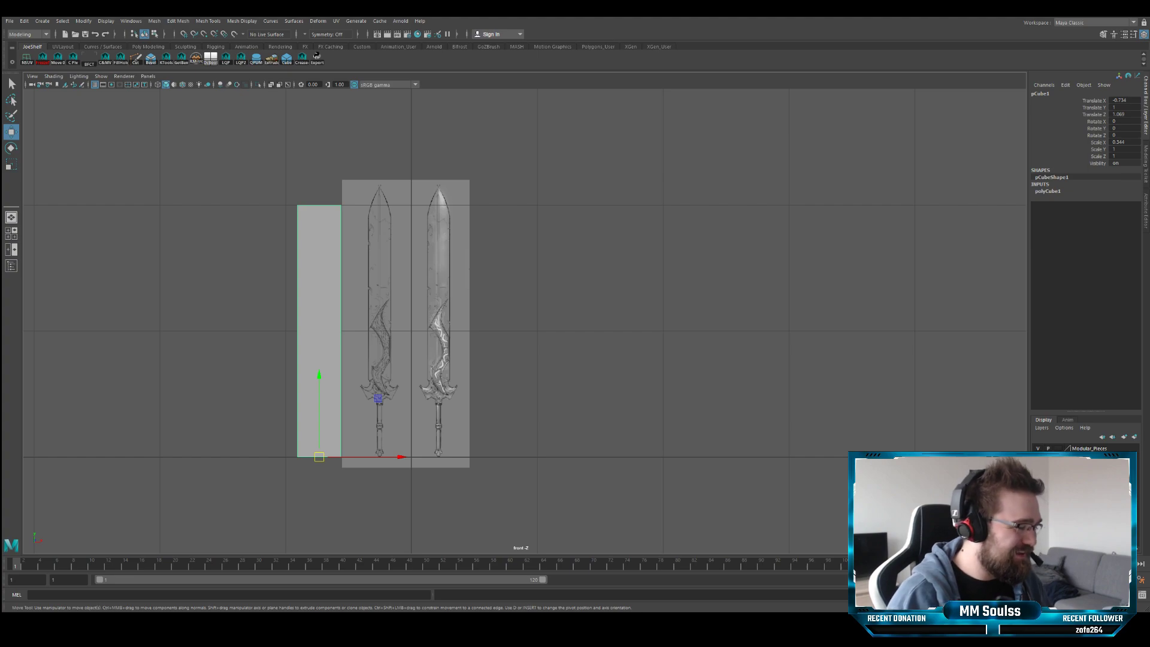
pyautogui.keyDown('alt'); pyautogui.moveTo(217, 301); pyautogui.dragTo(275, 308, button='middle'); pyautogui.keyUp('alt')
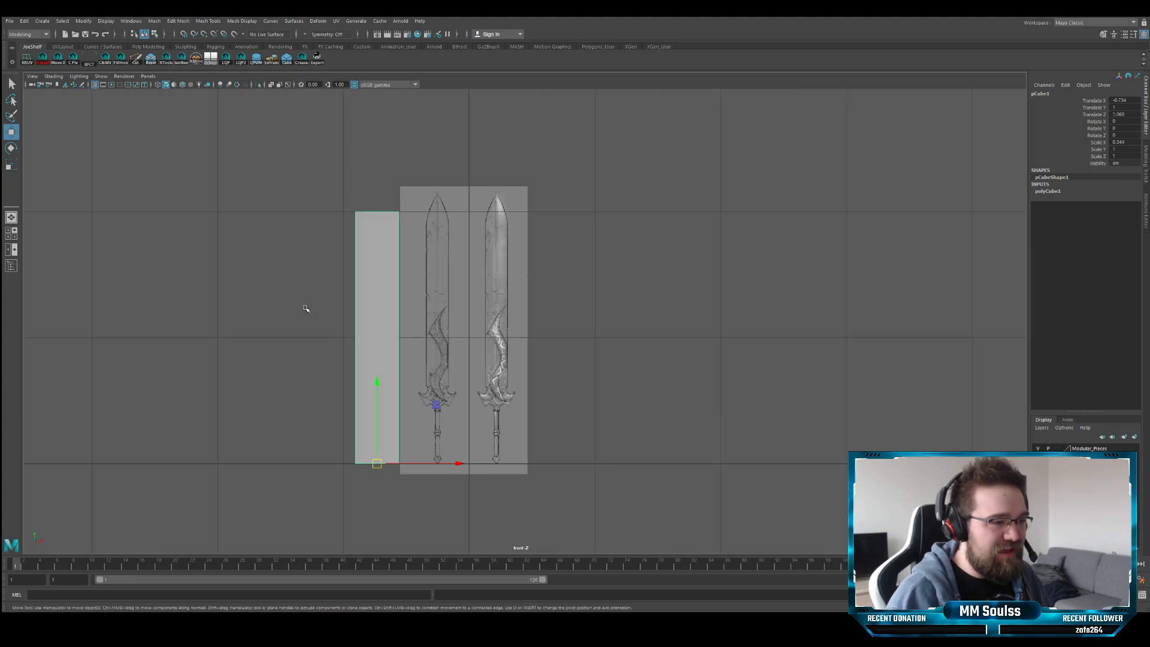
pyautogui.scroll(5, 318, 281)
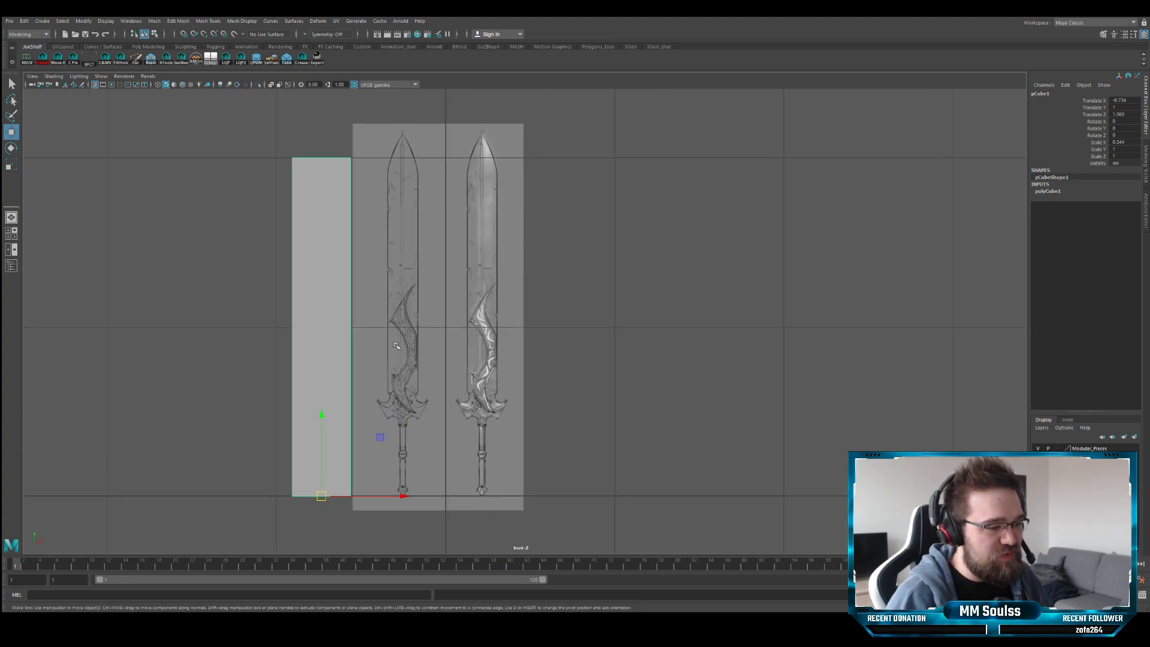
pyautogui.keyDown('alt'); pyautogui.moveTo(396, 346); pyautogui.dragTo(440, 281, button='middle'); pyautogui.keyUp('alt')
pyautogui.keyDown('alt'); pyautogui.moveTo(440, 281); pyautogui.dragTo(482, 275, button='right'); pyautogui.keyUp('alt')
pyautogui.keyDown('alt'); pyautogui.moveTo(482, 274); pyautogui.dragTo(546, 362, button='middle'); pyautogui.keyUp('alt')
pyautogui.keyDown('alt'); pyautogui.moveTo(546, 362); pyautogui.dragTo(450, 360, button='right'); pyautogui.keyUp('alt')
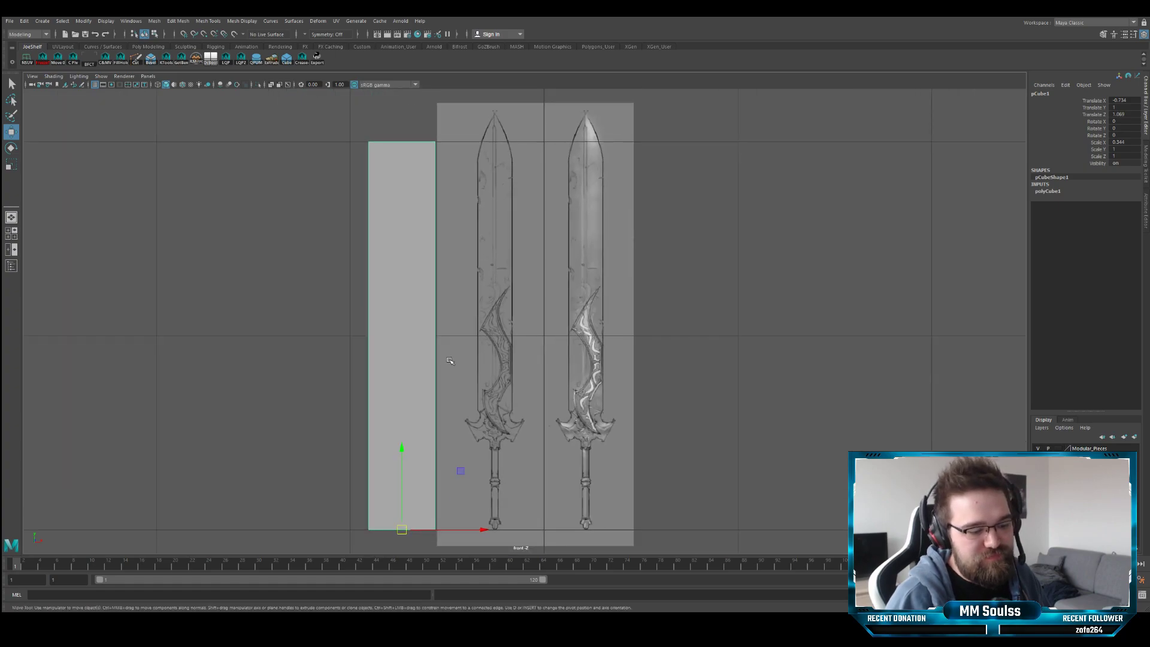
pyautogui.click(552, 405)
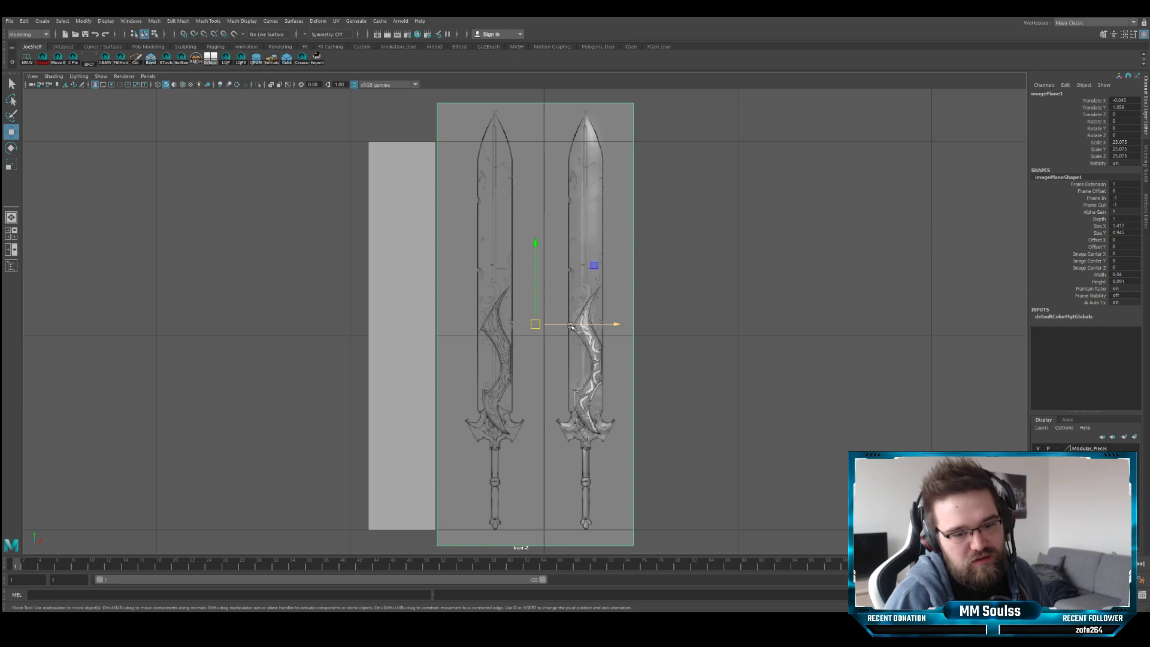
pyautogui.moveTo(571, 326); pyautogui.dragTo(527, 324)
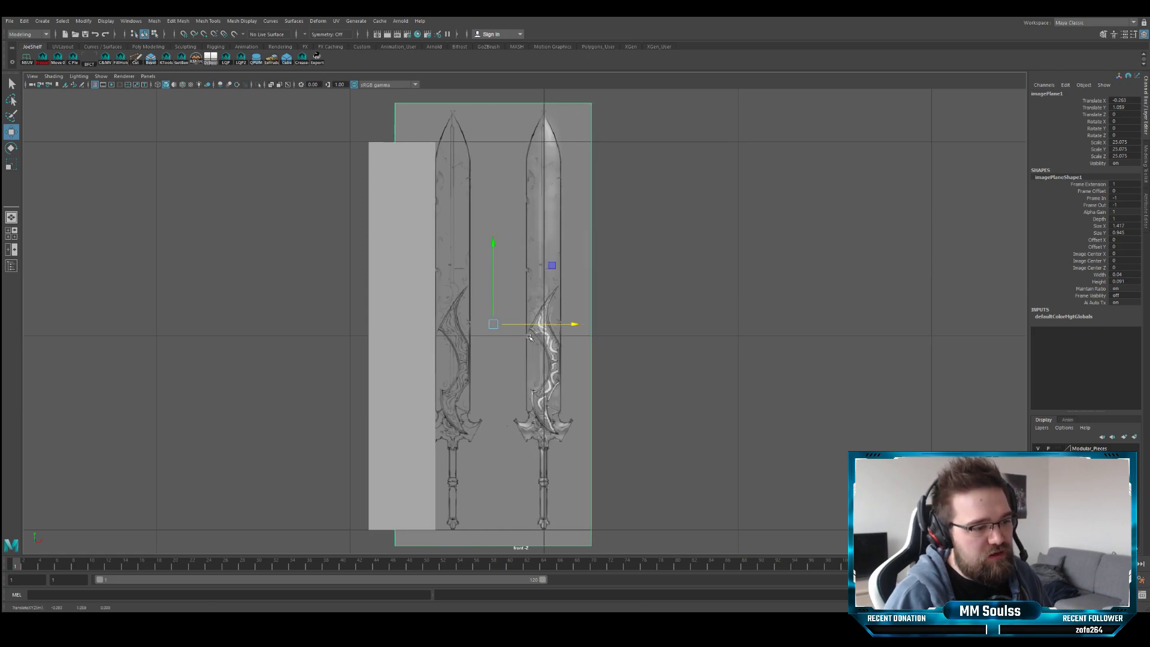
# - Push the image plane back along Z so it stands well behind the reference box and the origin
pyautogui.press('space')
pyautogui.press('space')
pyautogui.keyDown('alt'); pyautogui.moveTo(637, 275); pyautogui.dragTo(615, 282); pyautogui.keyUp('alt')
pyautogui.keyDown('alt'); pyautogui.moveTo(515, 269); pyautogui.dragTo(565, 275); pyautogui.keyUp('alt')
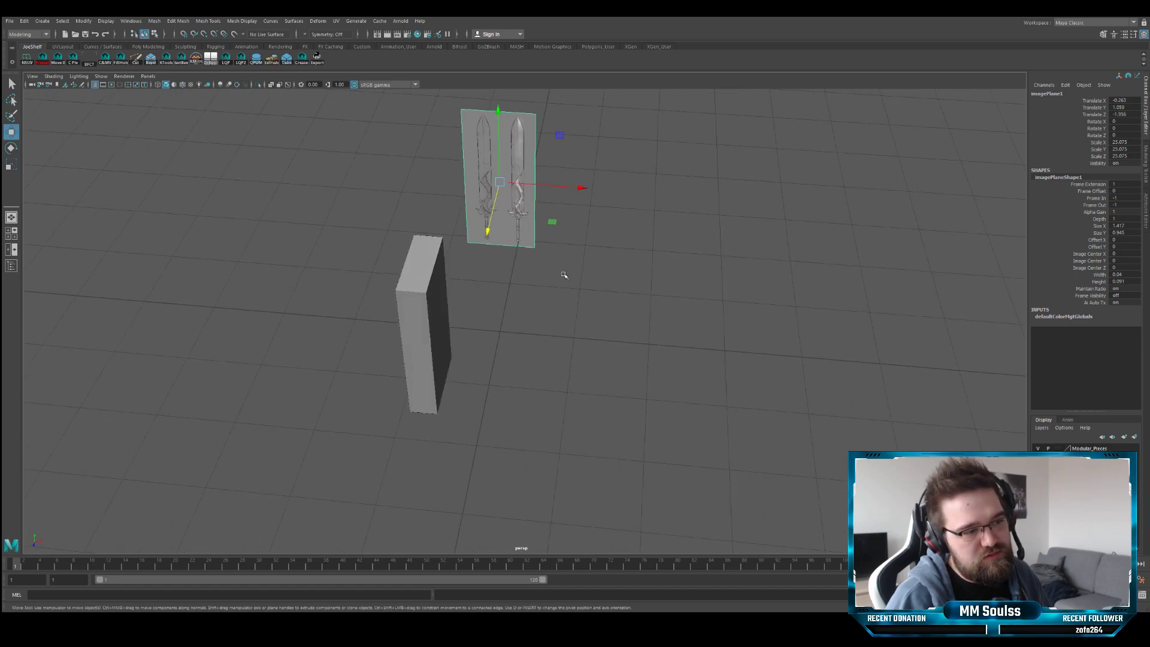
pyautogui.press('space')
pyautogui.press('space')
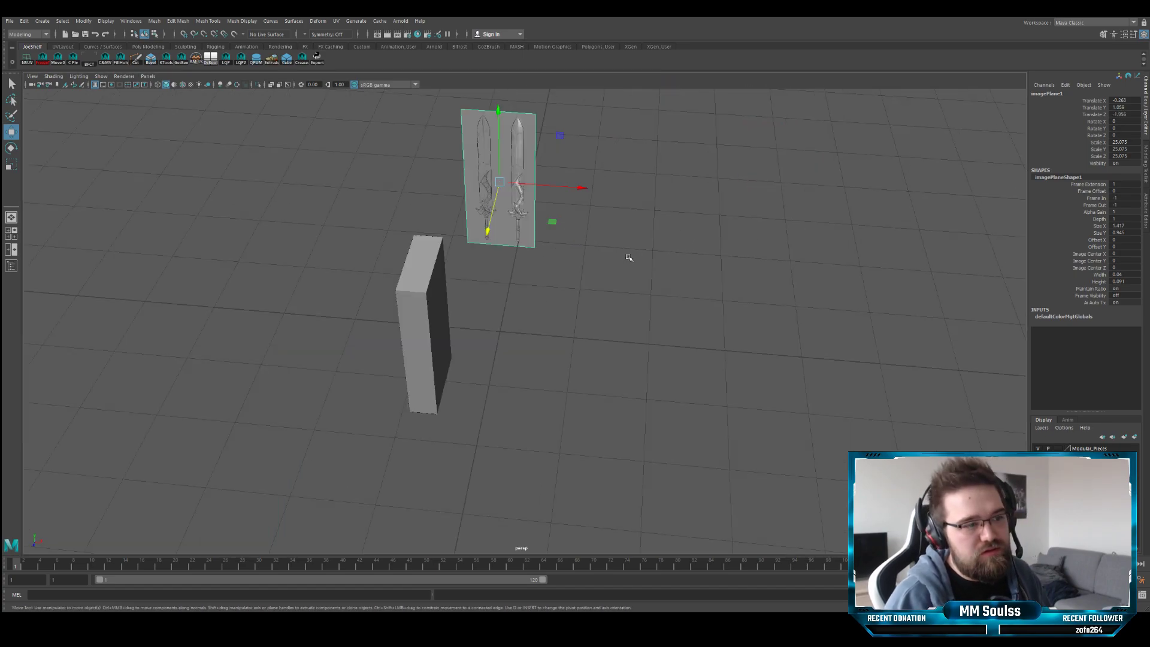
pyautogui.keyDown('alt'); pyautogui.moveTo(629, 257); pyautogui.dragTo(473, 289); pyautogui.keyUp('alt')
pyautogui.press('space')
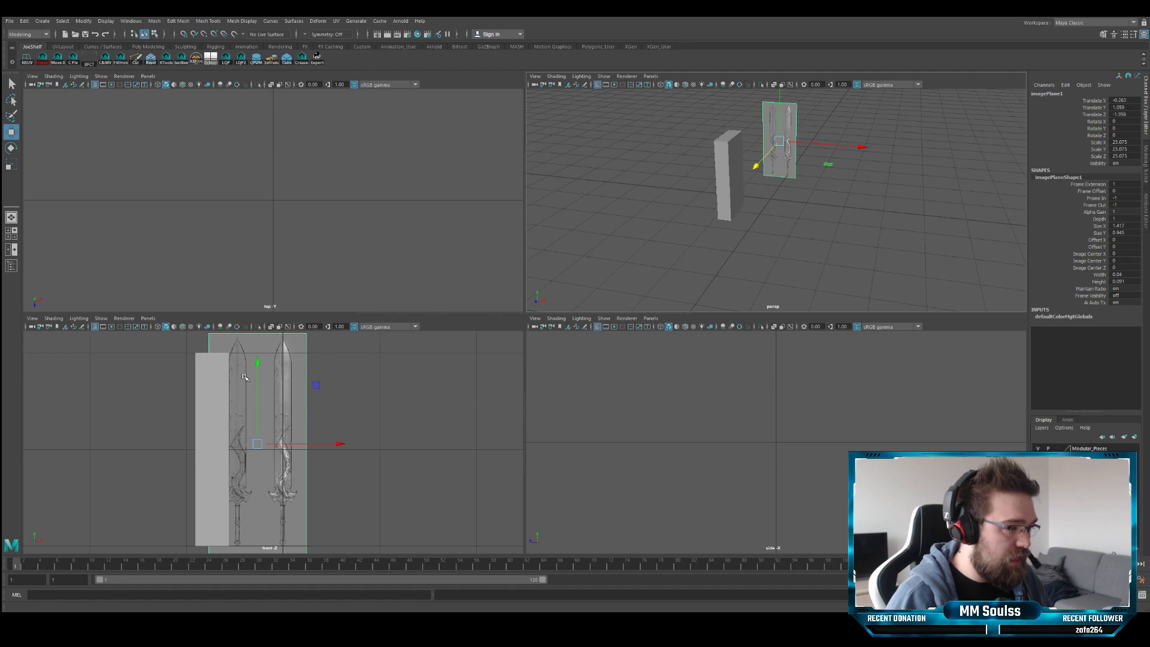
pyautogui.press('space')
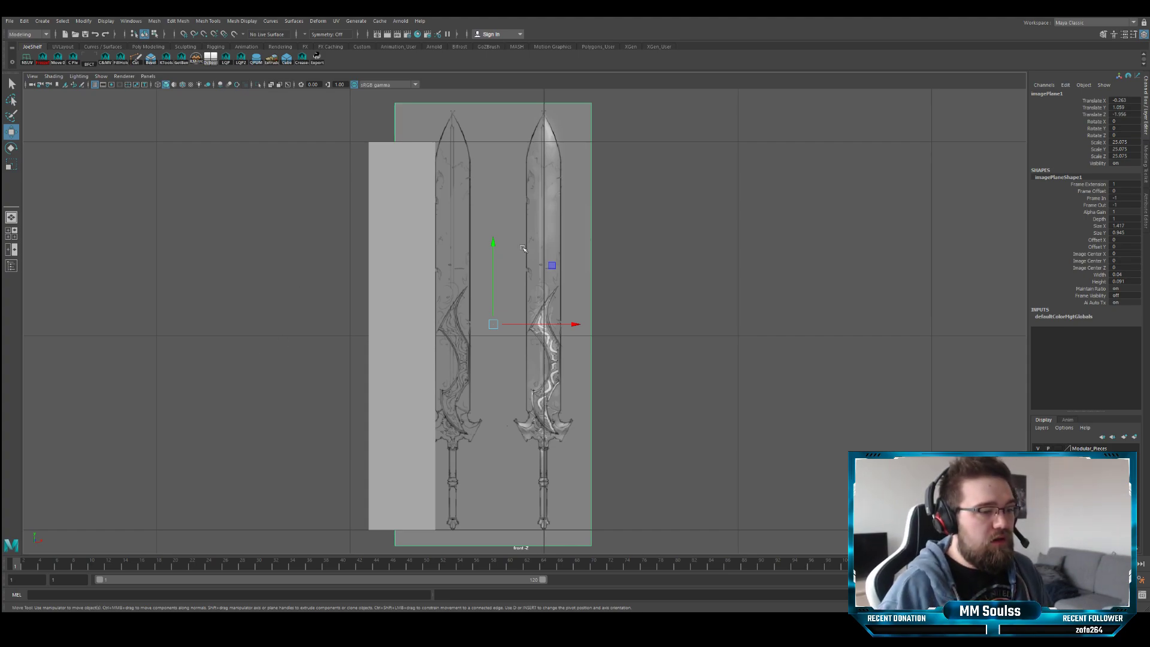
pyautogui.moveTo(574, 260)
pyautogui.keyDown('alt'); pyautogui.mouseDown(button='middle')
pyautogui.moveTo(573, 218)
pyautogui.moveTo(569, 253)
pyautogui.mouseUp(button='middle'); pyautogui.keyUp('alt')
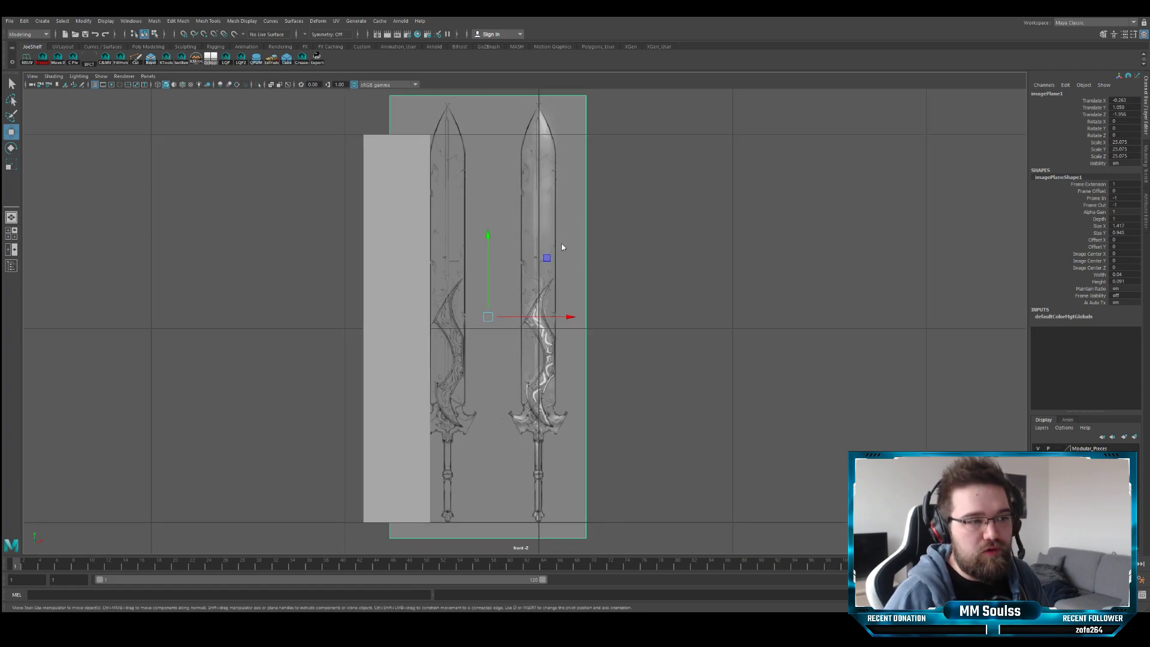
# - Nudge the image plane slightly further back along Z in the perspective view
pyautogui.press('space')
pyautogui.press('space')
pyautogui.keyDown('alt'); pyautogui.moveTo(696, 242); pyautogui.dragTo(592, 251); pyautogui.keyUp('alt')
pyautogui.press('f')
pyautogui.keyDown('alt'); pyautogui.moveTo(591, 251); pyautogui.dragTo(637, 221, button='middle'); pyautogui.keyUp('alt')
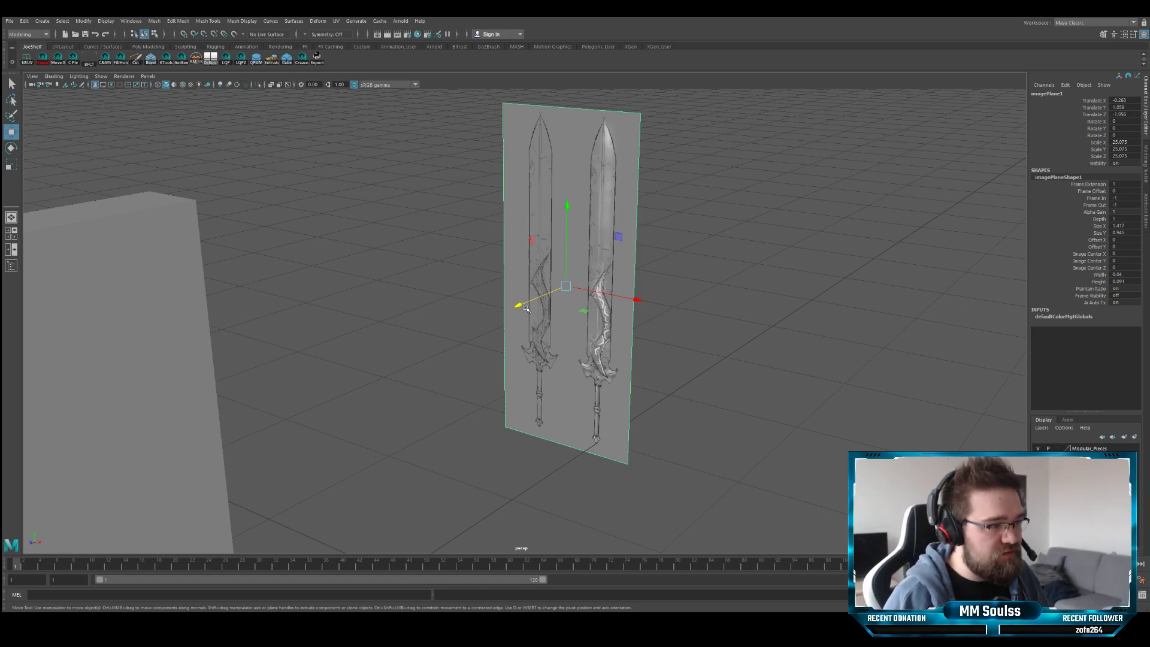
pyautogui.keyDown('alt'); pyautogui.moveTo(572, 321); pyautogui.dragTo(483, 290); pyautogui.keyUp('alt')
pyautogui.keyDown('alt'); pyautogui.moveTo(483, 290); pyautogui.dragTo(530, 298, button='middle'); pyautogui.keyUp('alt')
pyautogui.moveTo(543, 288); pyautogui.dragTo(561, 318)
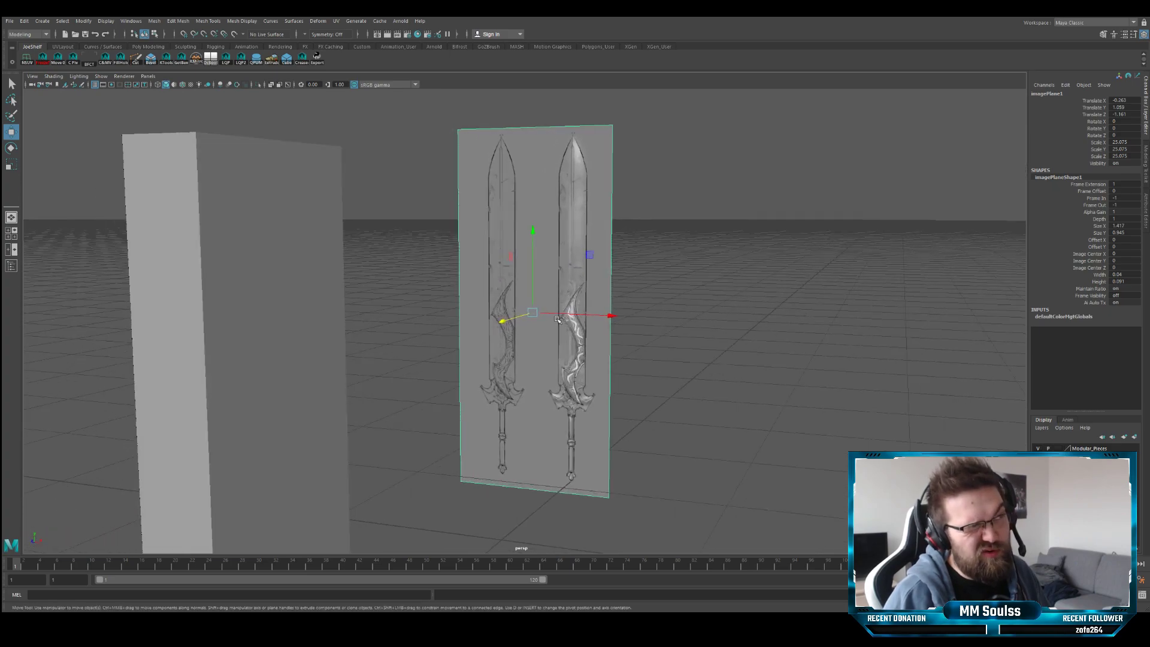
pyautogui.scroll(5, 588, 323)
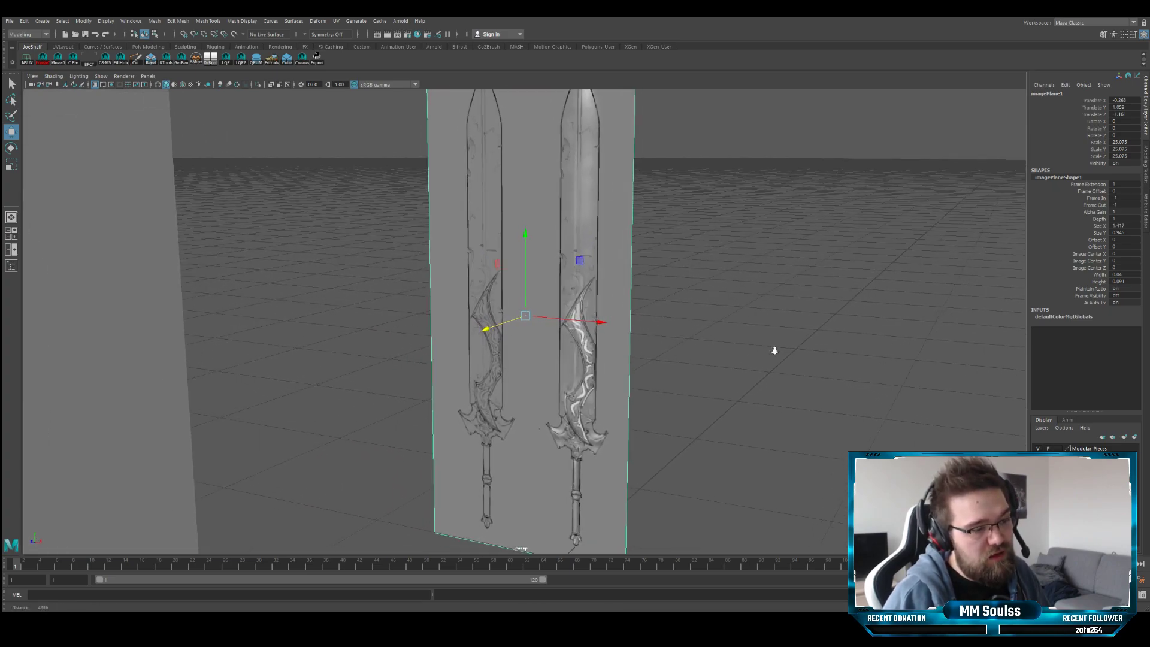
pyautogui.keyDown('alt'); pyautogui.moveTo(611, 295); pyautogui.dragTo(543, 317); pyautogui.keyUp('alt')
# - Examine the blade, guard and handle of the sword reference in the front view
pyautogui.press('space')
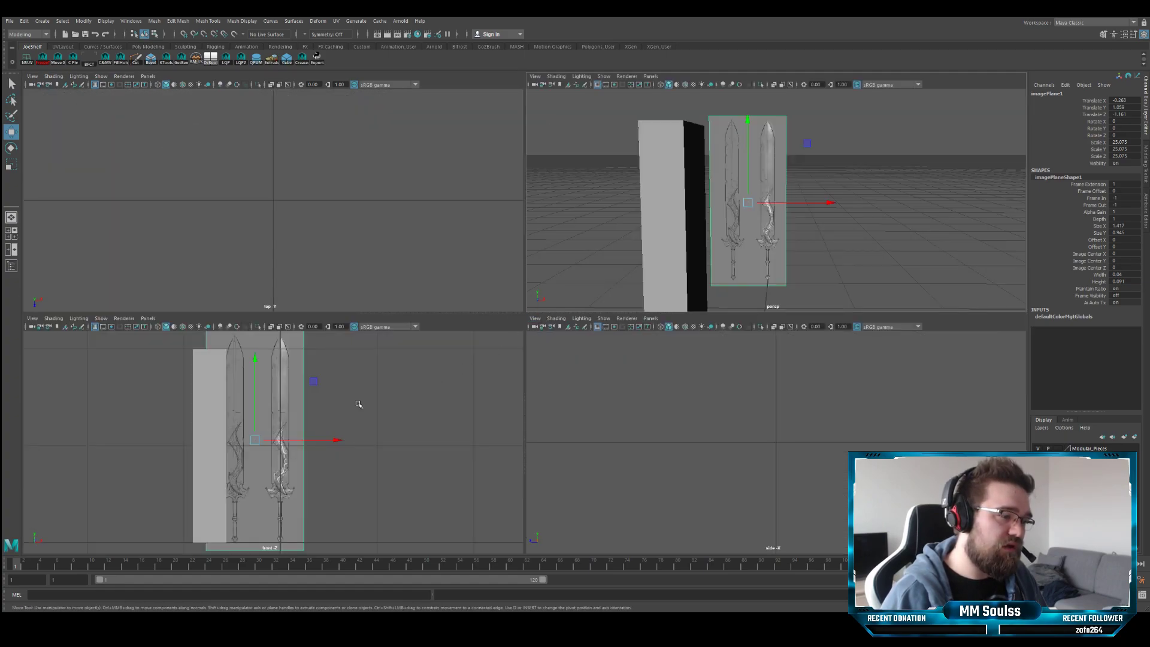
pyautogui.press('space')
pyautogui.scroll(1, 535, 290)
pyautogui.scroll(1, 534, 290)
pyautogui.keyDown('alt'); pyautogui.moveTo(560, 257); pyautogui.dragTo(563, 304, button='middle'); pyautogui.keyUp('alt')
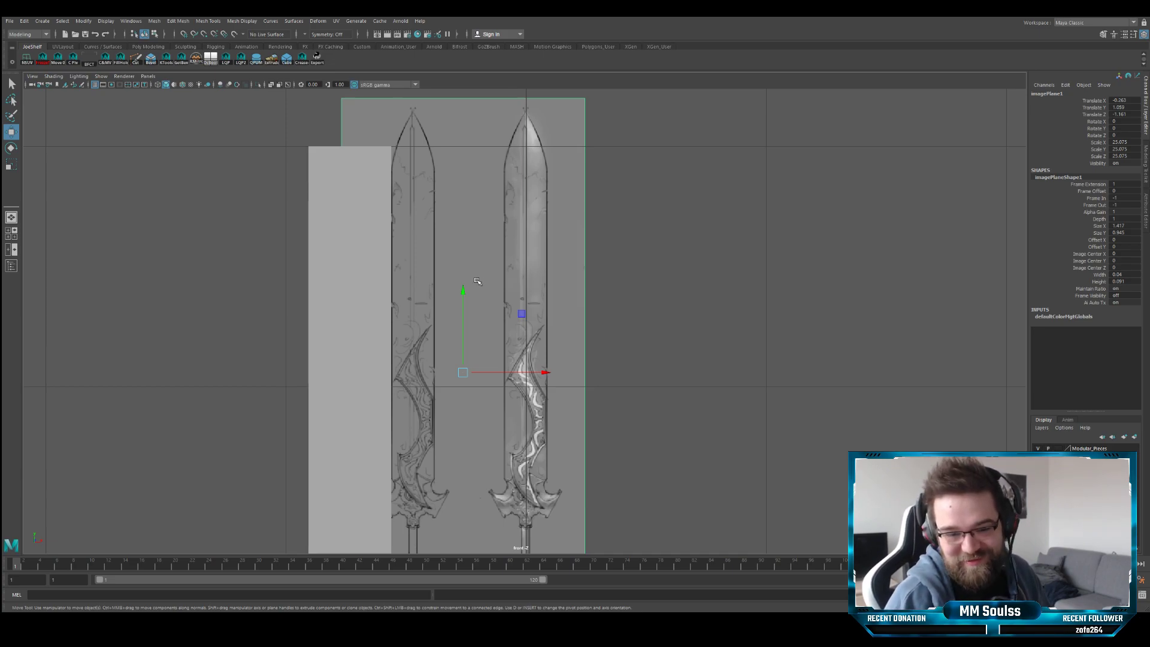
pyautogui.keyDown('alt'); pyautogui.moveTo(508, 466); pyautogui.dragTo(517, 302, button='middle'); pyautogui.keyUp('alt')
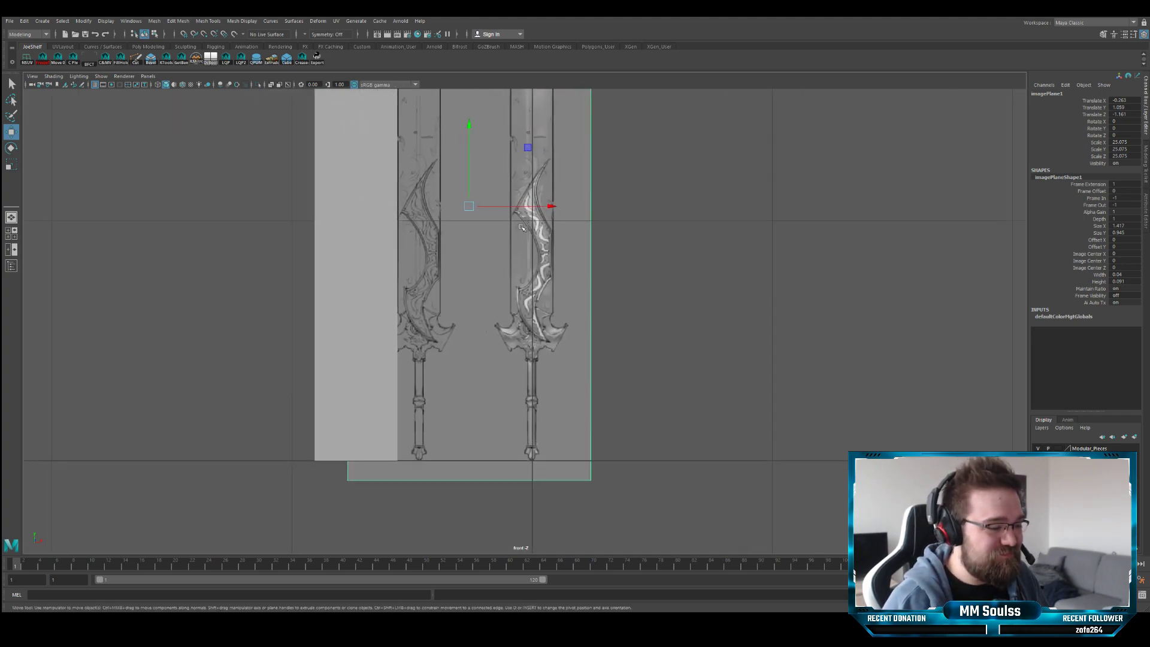
pyautogui.keyDown('alt'); pyautogui.moveTo(517, 302); pyautogui.dragTo(522, 283, button='right'); pyautogui.keyUp('alt')
pyautogui.keyDown('alt'); pyautogui.moveTo(522, 283); pyautogui.dragTo(496, 352, button='middle'); pyautogui.keyUp('alt')
pyautogui.scroll(3, 496, 352)
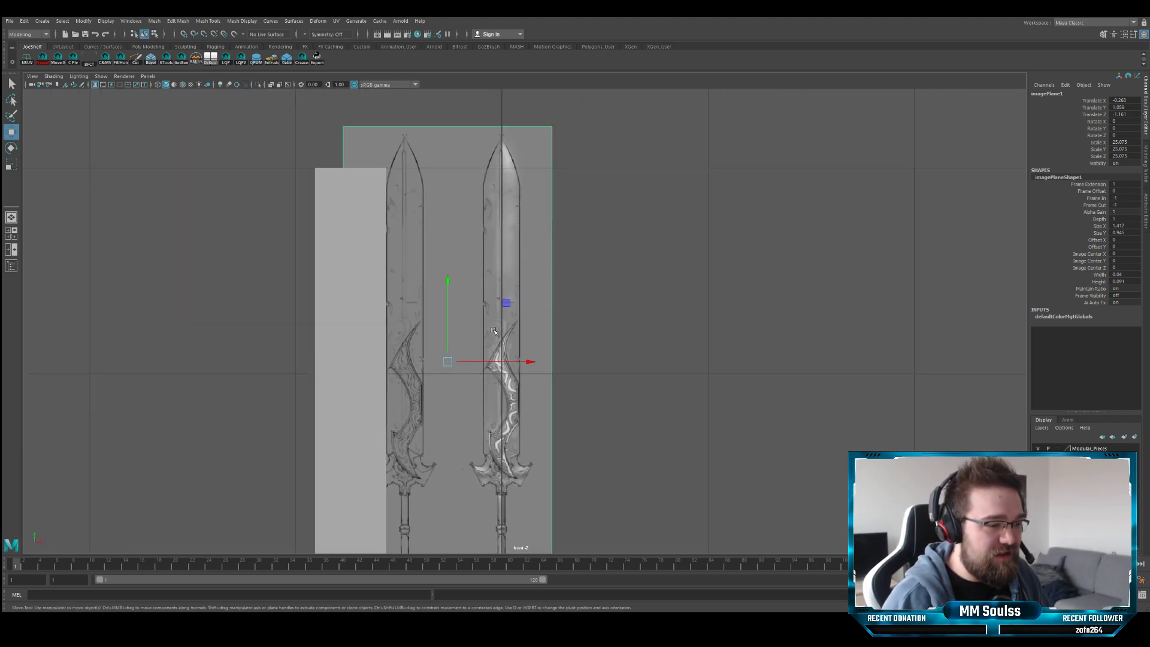
pyautogui.scroll(1, 508, 322)
pyautogui.scroll(-1, 512, 306)
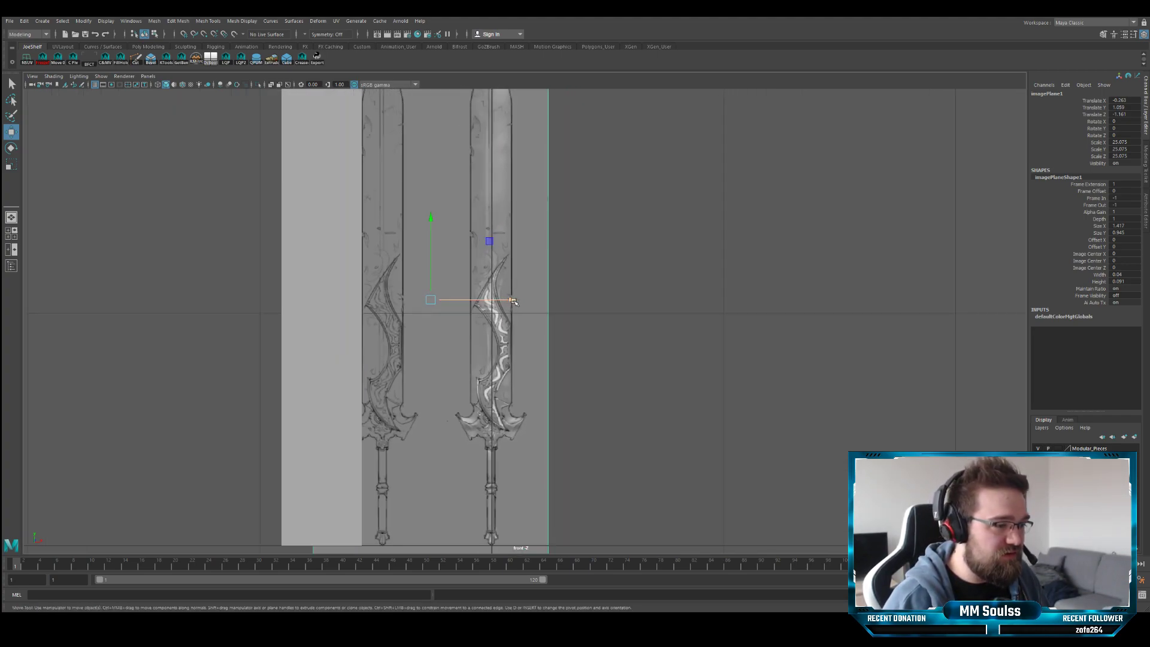
pyautogui.keyDown('alt'); pyautogui.moveTo(532, 240); pyautogui.dragTo(528, 305, button='middle'); pyautogui.keyUp('alt')
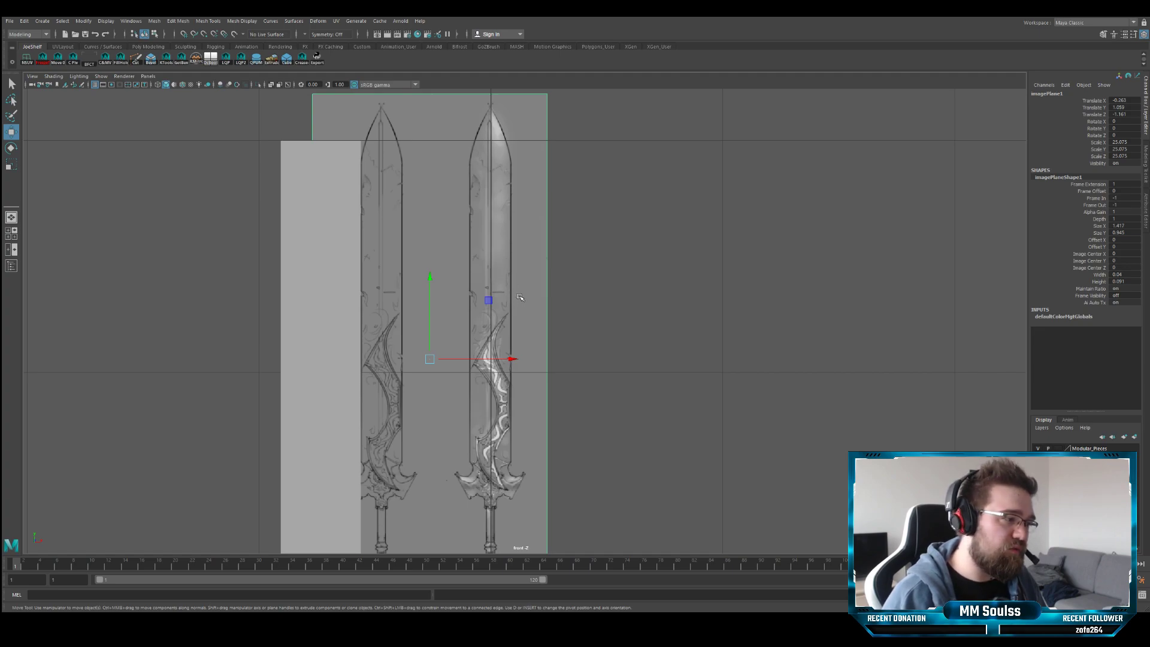
pyautogui.keyDown('alt'); pyautogui.moveTo(544, 375); pyautogui.dragTo(531, 272, button='middle'); pyautogui.keyUp('alt')
pyautogui.keyDown('alt'); pyautogui.moveTo(531, 273); pyautogui.dragTo(513, 382, button='right'); pyautogui.keyUp('alt')
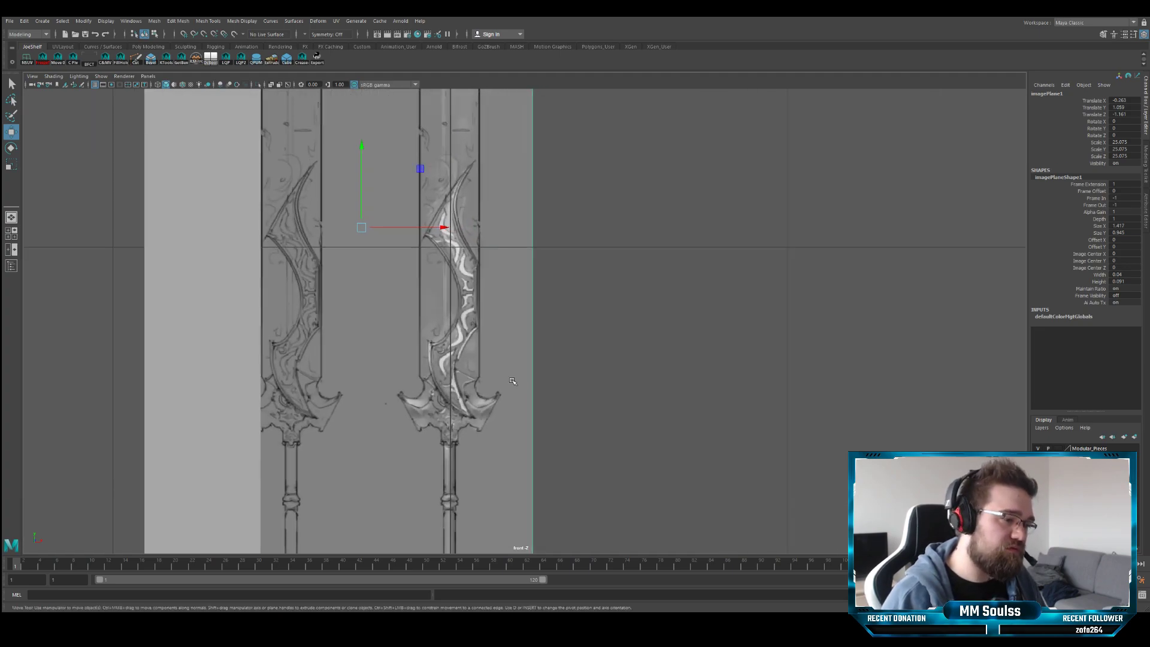
pyautogui.keyDown('alt'); pyautogui.moveTo(511, 302); pyautogui.dragTo(514, 255, button='right'); pyautogui.keyUp('alt')
pyautogui.keyDown('alt'); pyautogui.moveTo(514, 254); pyautogui.dragTo(515, 285, button='middle'); pyautogui.keyUp('alt')
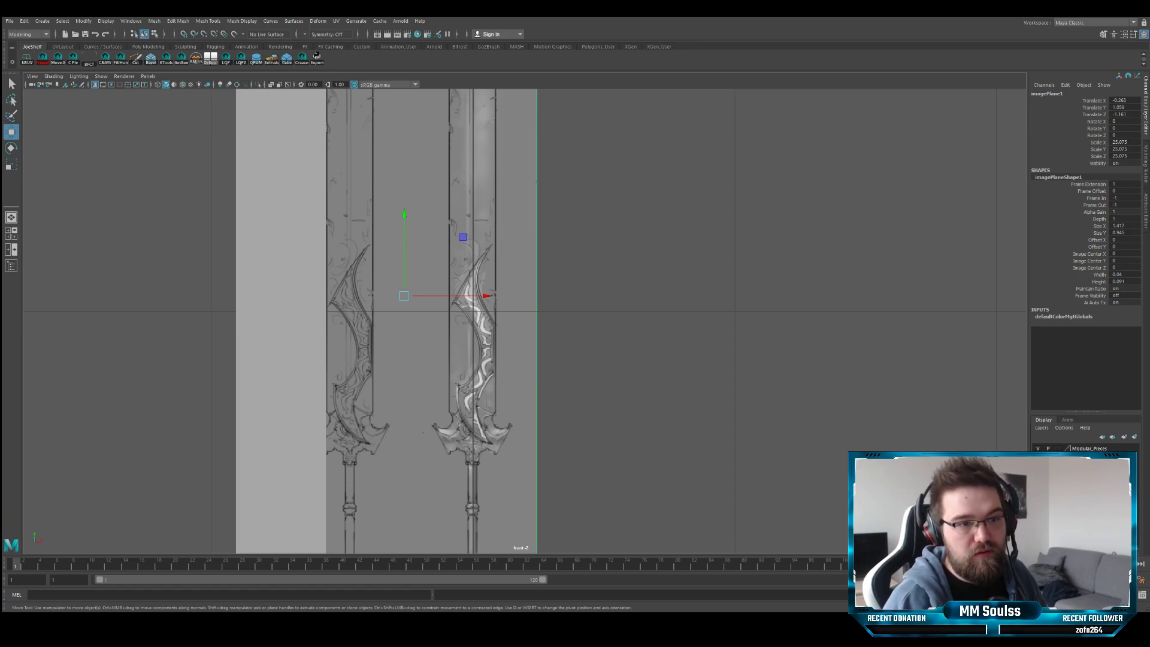
pyautogui.scroll(-4, 598, 287)
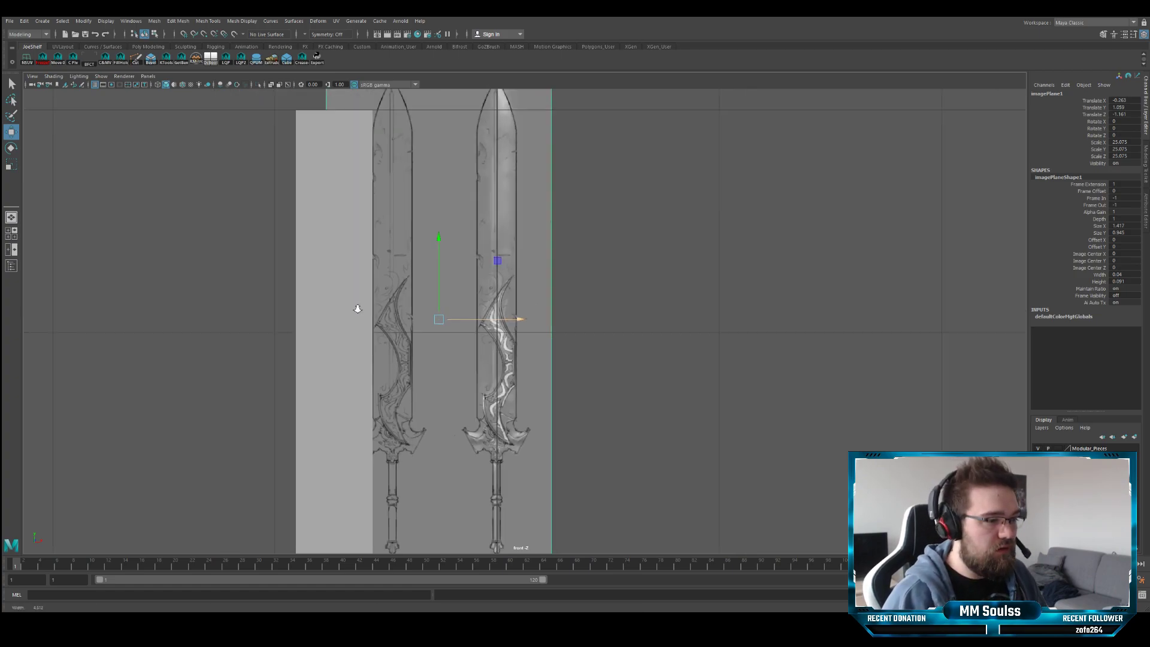
pyautogui.keyDown('alt'); pyautogui.moveTo(445, 324); pyautogui.dragTo(334, 311, button='middle'); pyautogui.keyUp('alt')
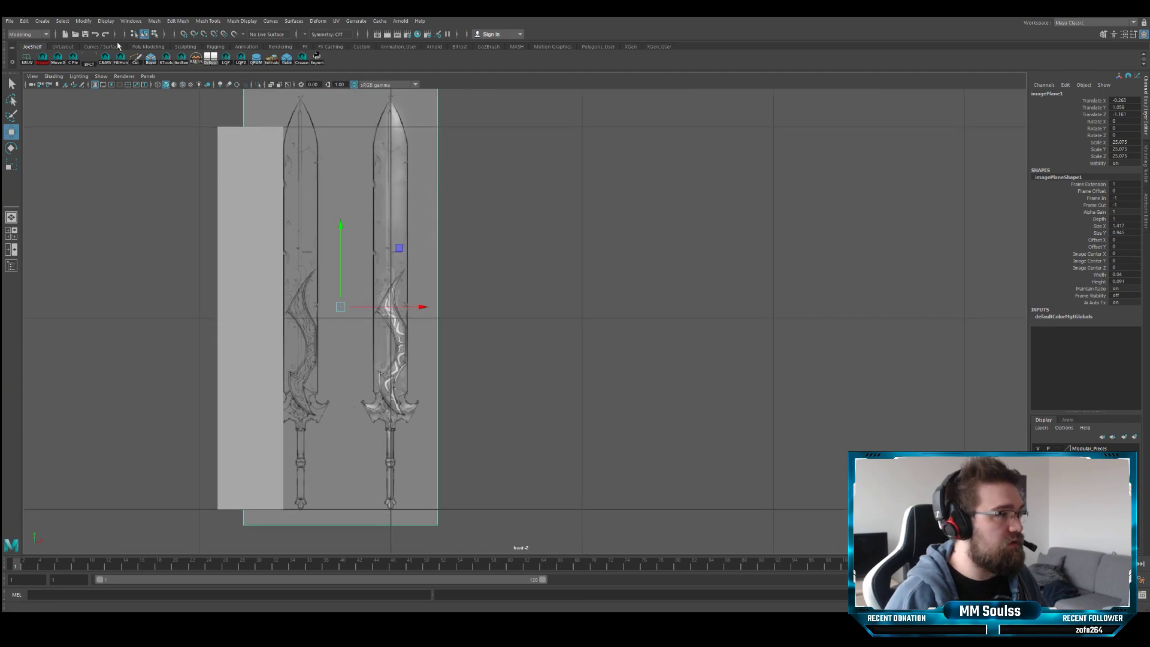
# - Create a polygon cube and raise it to Y 1.258 over the shaded sword's blade
pyautogui.click(9, 23)
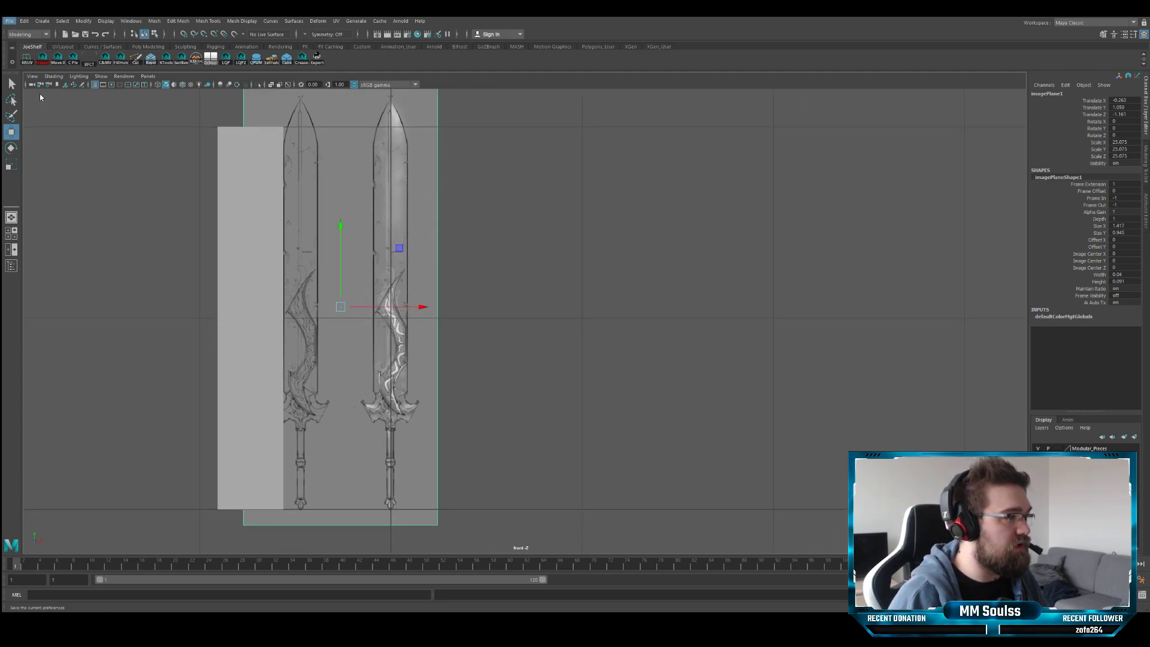
pyautogui.click(167, 128)
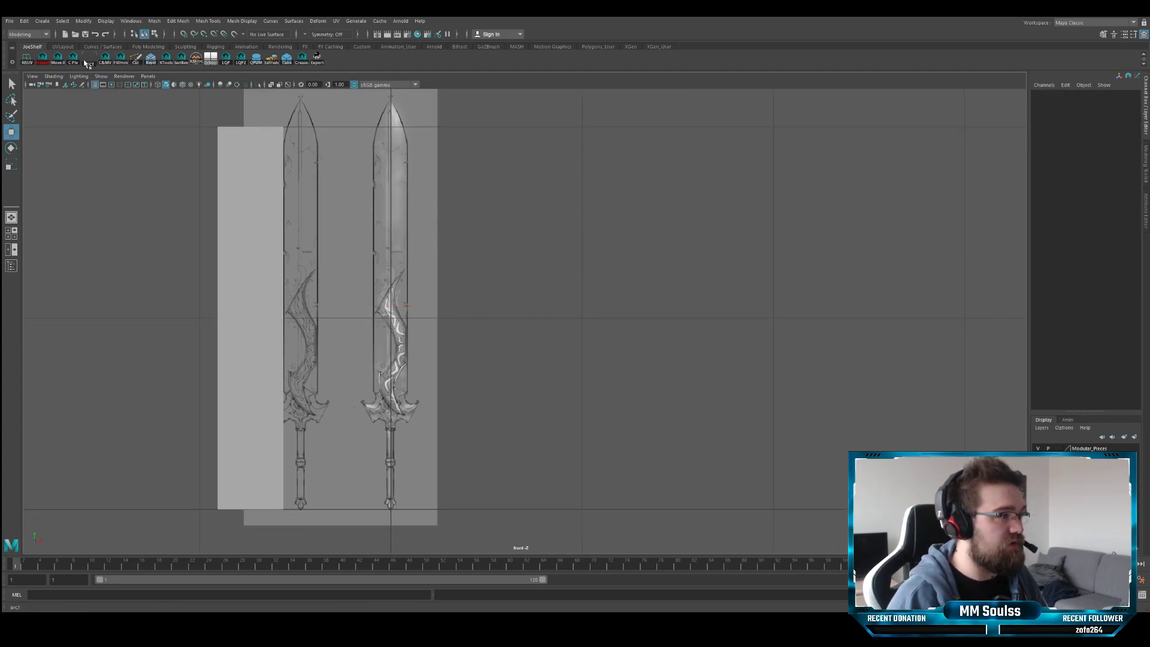
pyautogui.click(258, 63)
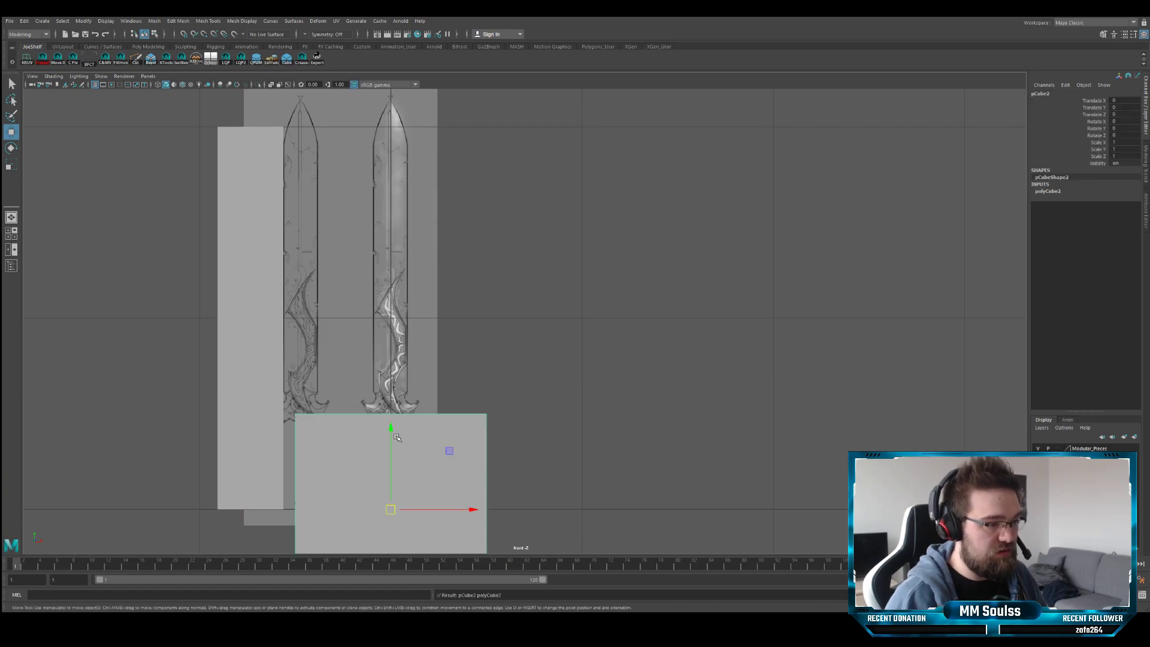
pyautogui.moveTo(399, 423); pyautogui.dragTo(398, 185)
# - Scale the new cube uniformly to 0.207 so it is slightly wider than the shaded sword's blade
pyautogui.press('e')
pyautogui.press('r')
pyautogui.moveTo(391, 269); pyautogui.dragTo(258, 256)
pyautogui.press('f')
pyautogui.scroll(-10, 360, 251)
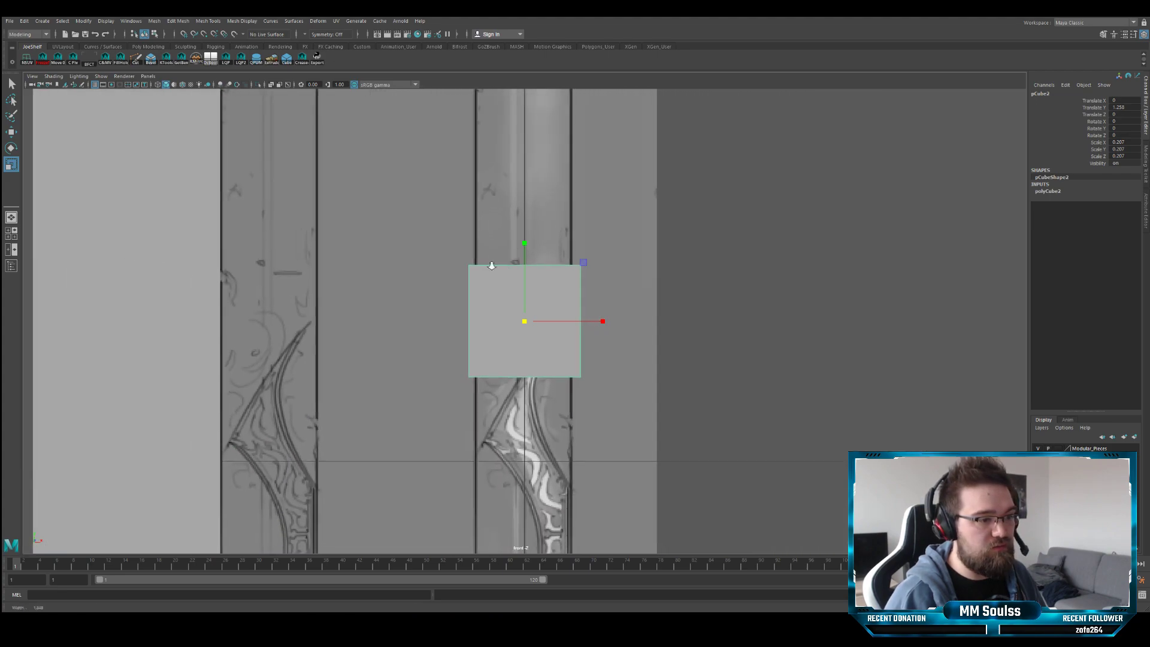
# - Raise the cube to just below the shaded sword's tapered tip and scale it uniformly to 0.18
pyautogui.keyDown('alt'); pyautogui.moveTo(495, 258); pyautogui.dragTo(443, 276, button='middle'); pyautogui.keyUp('alt')
pyautogui.press('w')
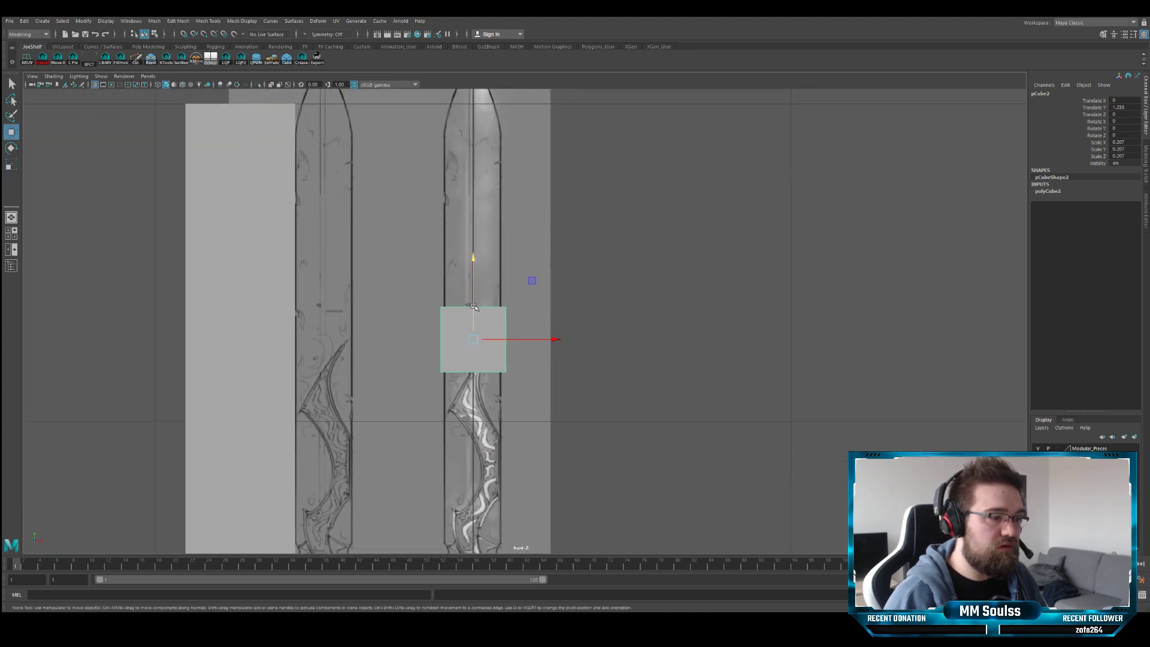
pyautogui.moveTo(474, 305); pyautogui.dragTo(519, 160)
pyautogui.keyDown('alt'); pyautogui.moveTo(518, 160); pyautogui.dragTo(525, 266, button='middle'); pyautogui.keyUp('alt')
pyautogui.press('e')
pyautogui.press('r')
pyautogui.moveTo(481, 294); pyautogui.dragTo(479, 229)
pyautogui.press('w')
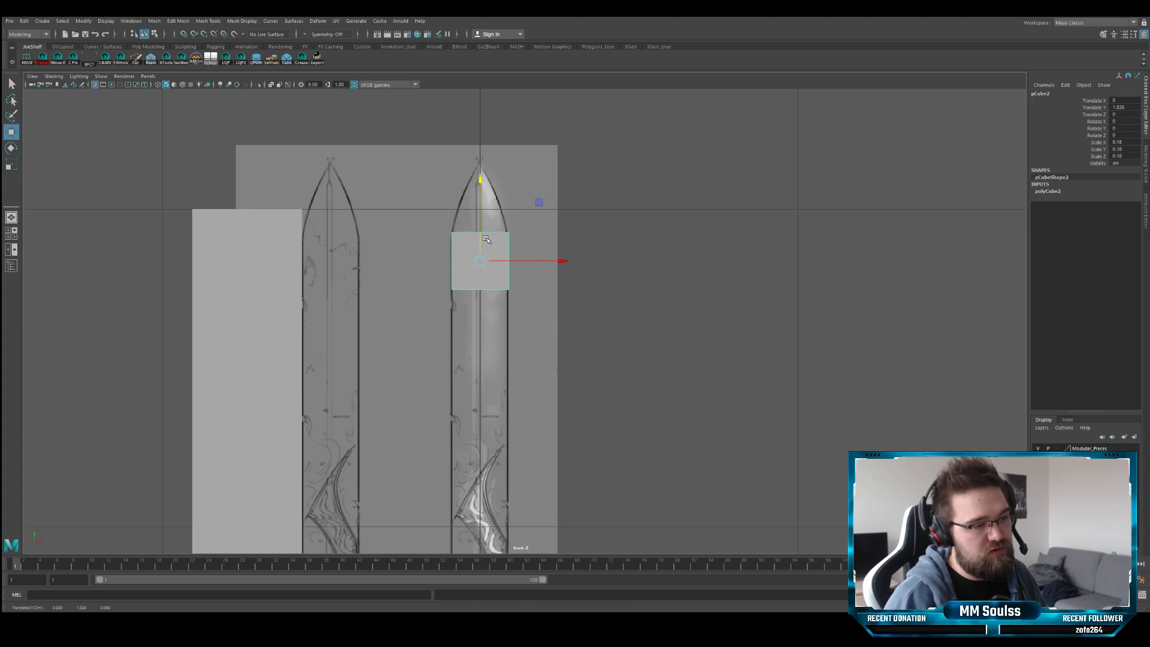
# - Nudge the image plane along X to -0.26 to align the shaded blade with the cube
pyautogui.click(427, 187)
pyautogui.moveTo(426, 508); pyautogui.dragTo(430, 508)
pyautogui.keyDown('alt'); pyautogui.moveTo(473, 307); pyautogui.dragTo(473, 329, button='middle'); pyautogui.keyUp('alt')
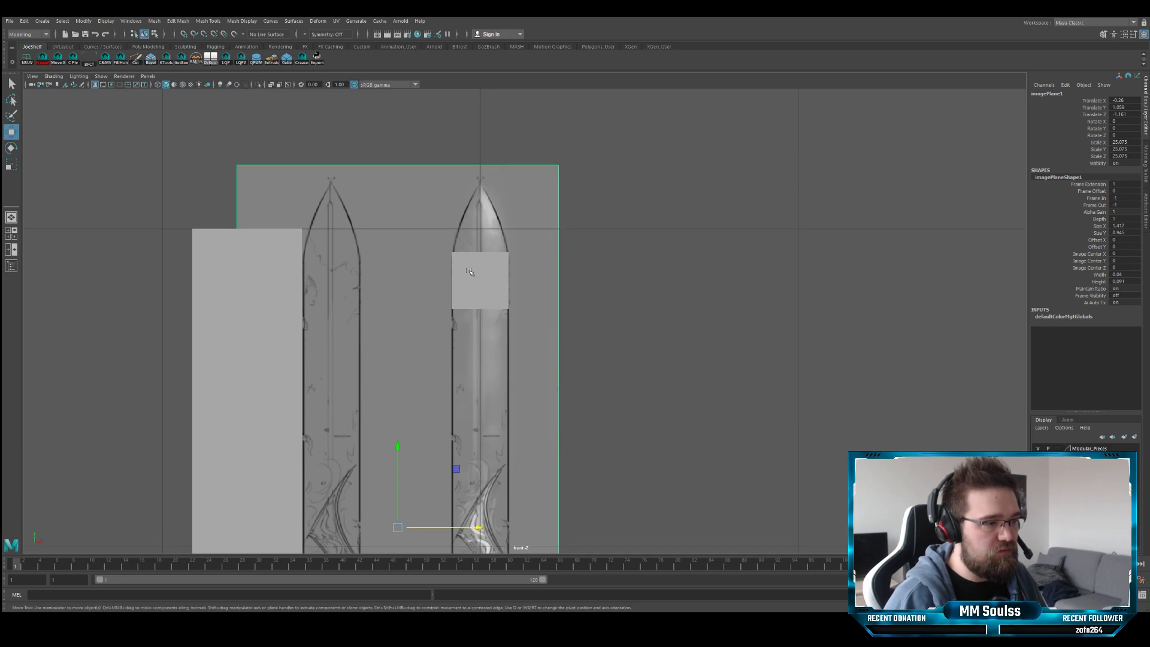
# - Lower the cube to Y 1.76 and scale it uniformly to 0.173 to match the blade's width
pyautogui.click(471, 289)
pyautogui.scroll(3, 471, 289)
pyautogui.moveTo(452, 234); pyautogui.dragTo(451, 270)
pyautogui.press('q')
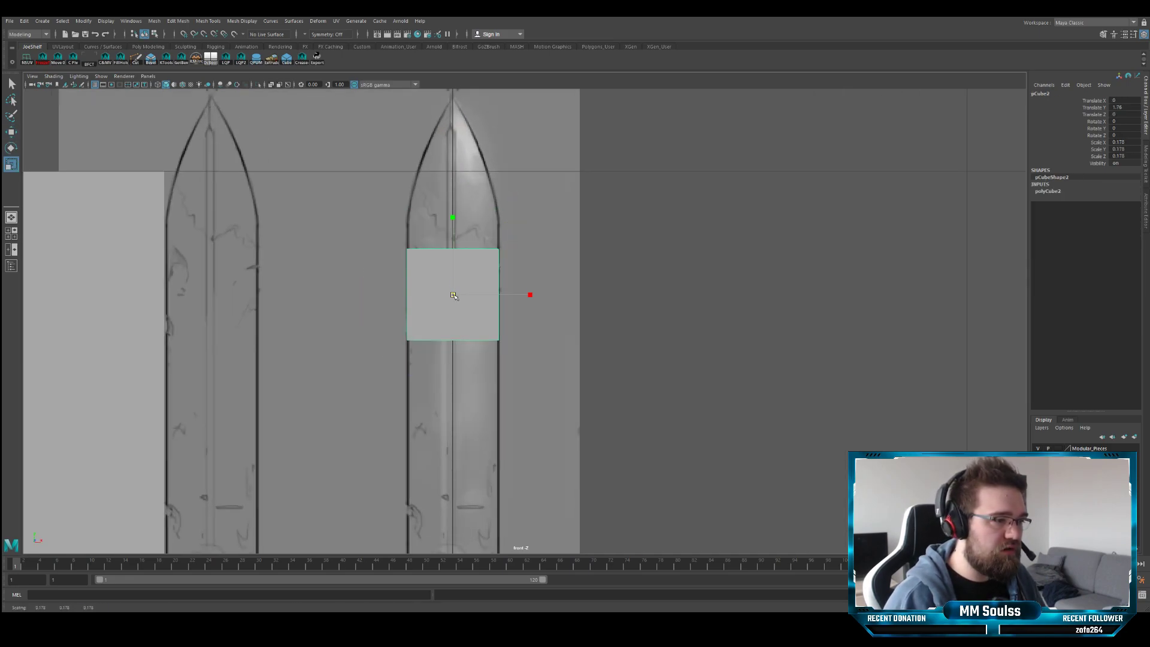
# - Move the cube's top vertices up to where the blade starts tapering toward the tip
pyautogui.moveTo(446, 259); pyautogui.dragTo(390, 254, button='right')
pyautogui.moveTo(368, 222); pyautogui.dragTo(520, 264)
pyautogui.press('w')
pyautogui.moveTo(452, 225); pyautogui.dragTo(452, 191)
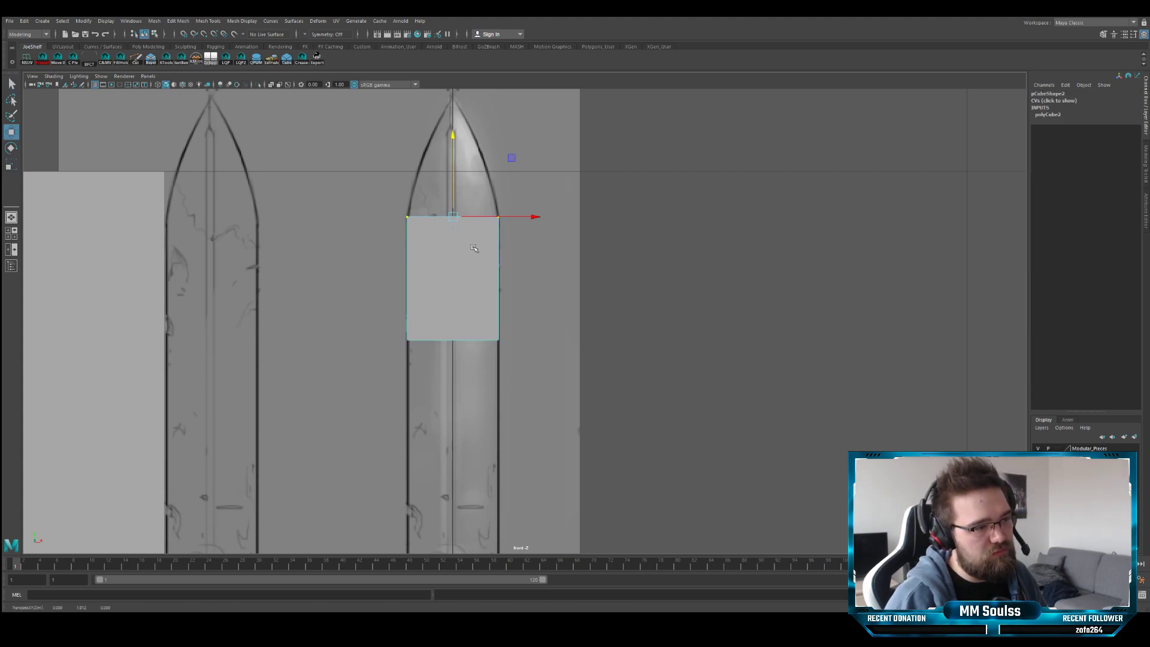
# - Move the cube's bottom vertices down the whole blade to the corners just above the guard
pyautogui.keyDown('alt'); pyautogui.moveTo(479, 273); pyautogui.dragTo(478, 149, button='middle'); pyautogui.keyUp('alt')
pyautogui.scroll(-3, 479, 153)
pyautogui.moveTo(524, 217); pyautogui.dragTo(389, 268)
pyautogui.scroll(-2, 483, 279)
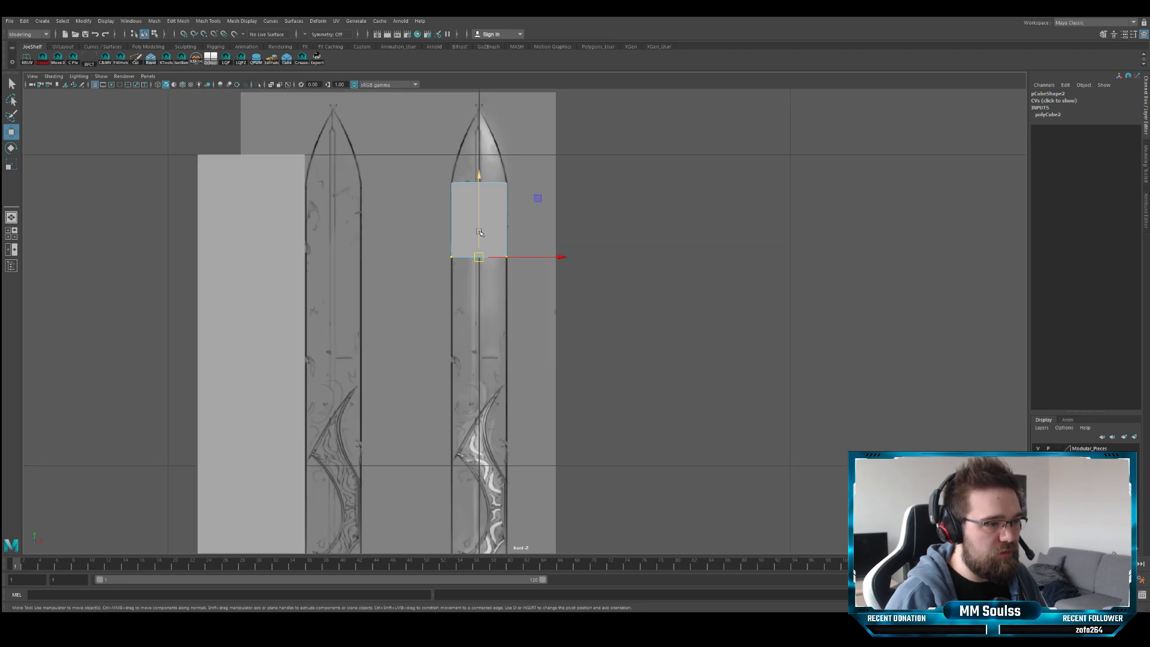
pyautogui.moveTo(480, 230); pyautogui.dragTo(493, 418)
pyautogui.keyDown('alt'); pyautogui.moveTo(497, 392); pyautogui.dragTo(489, 247, button='middle'); pyautogui.keyUp('alt')
pyautogui.moveTo(470, 239); pyautogui.dragTo(460, 377)
pyautogui.keyDown('alt'); pyautogui.moveTo(461, 377); pyautogui.dragTo(469, 287, button='middle'); pyautogui.keyUp('alt')
pyautogui.scroll(5, 425, 227)
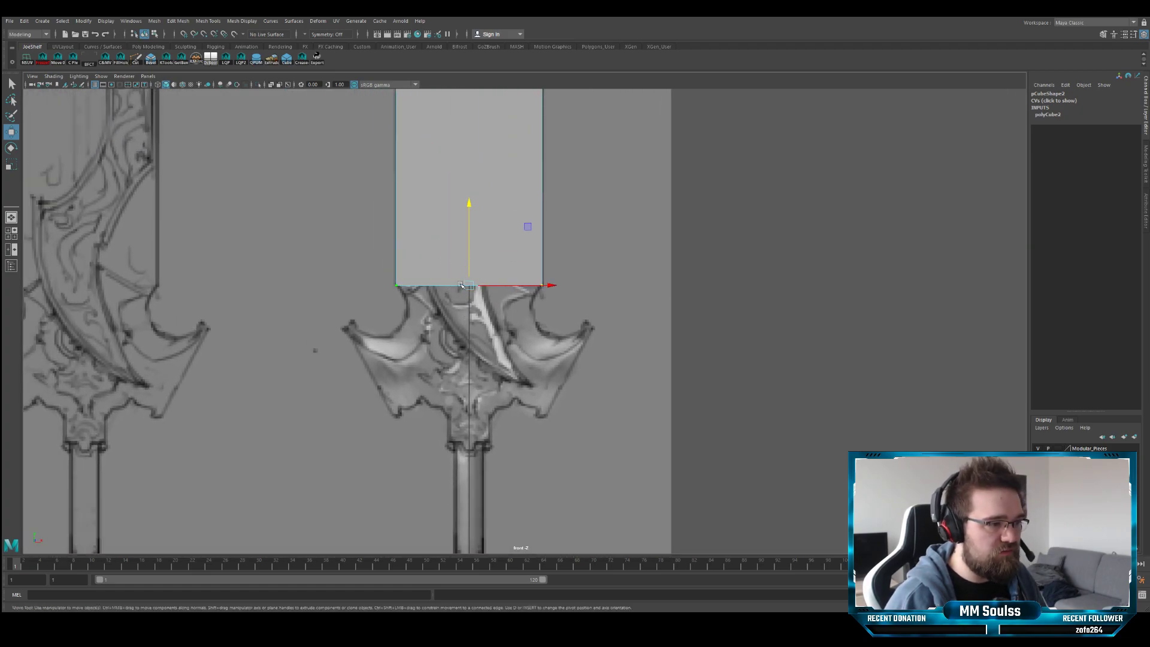
pyautogui.click(468, 252)
pyautogui.hotkey('ctrl', 'z')
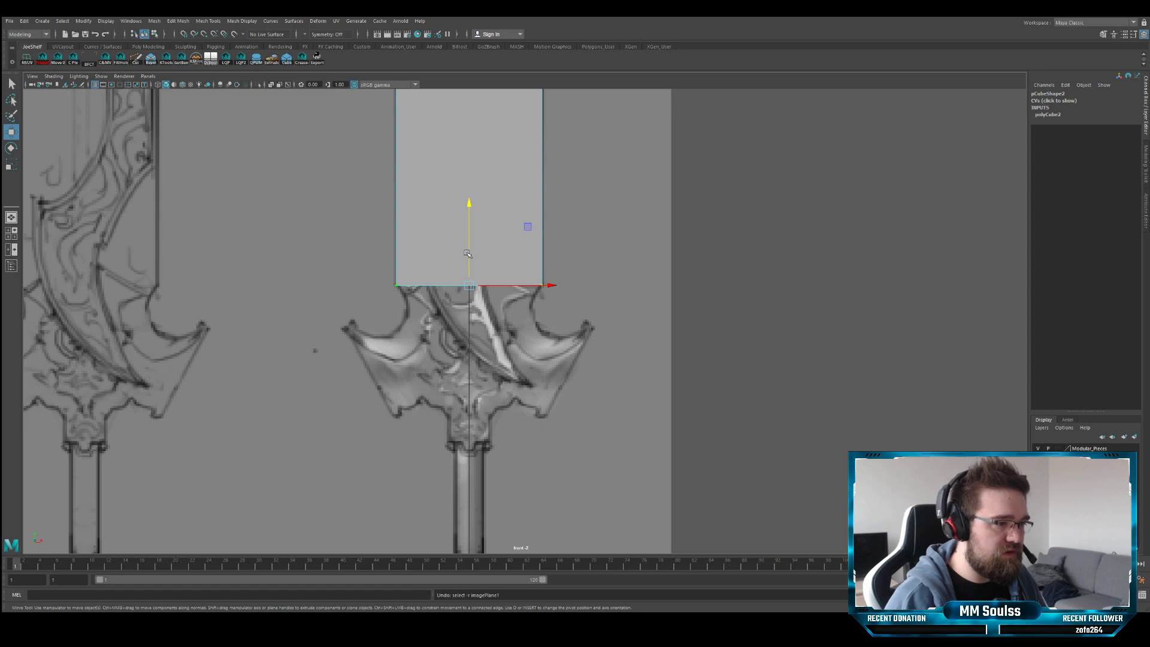
pyautogui.moveTo(468, 254); pyautogui.dragTo(469, 253)
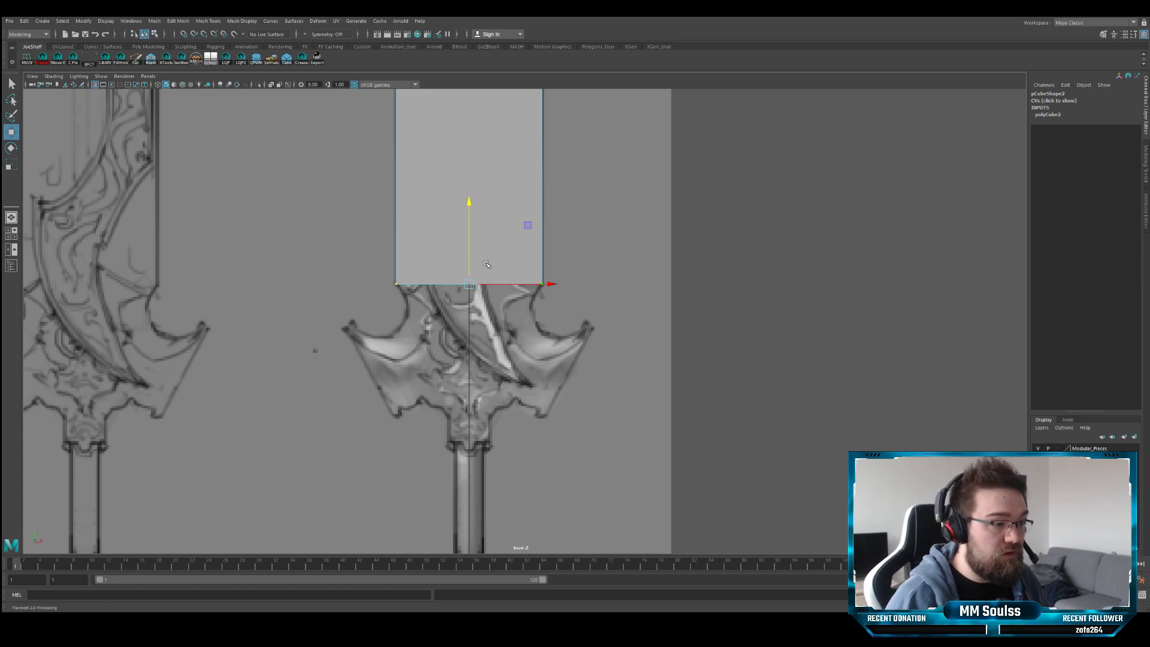
# - Extrude the blade's bottom face slightly downward and narrow it along X to follow the notch above the guard
pyautogui.press('q')
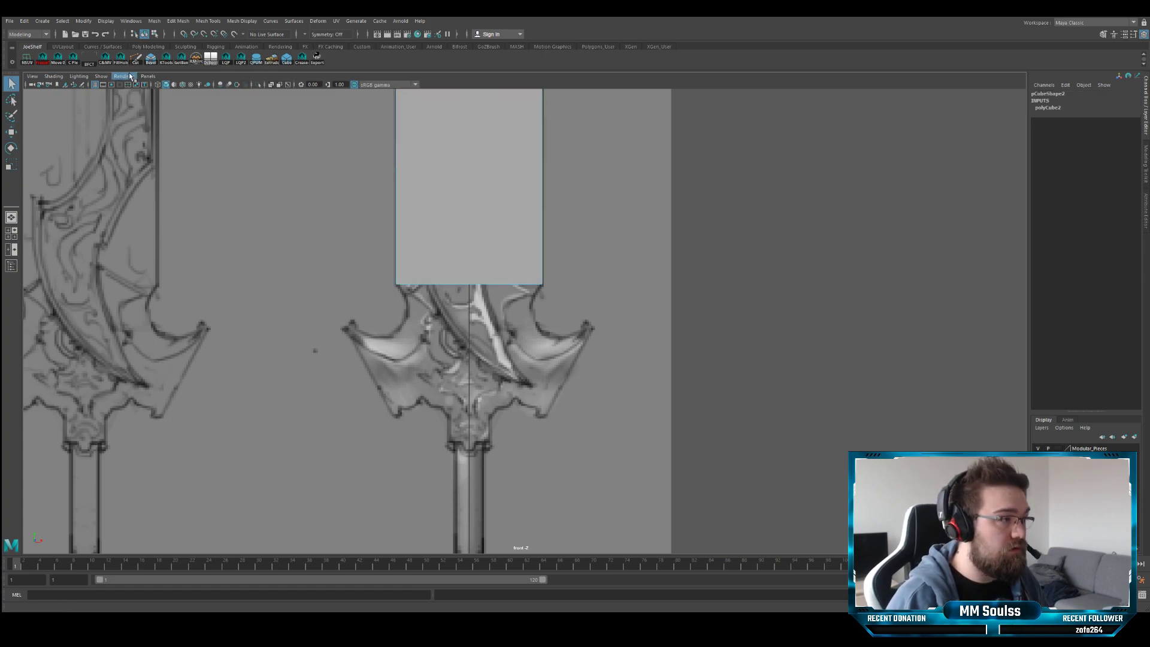
pyautogui.click(271, 59)
pyautogui.press('w')
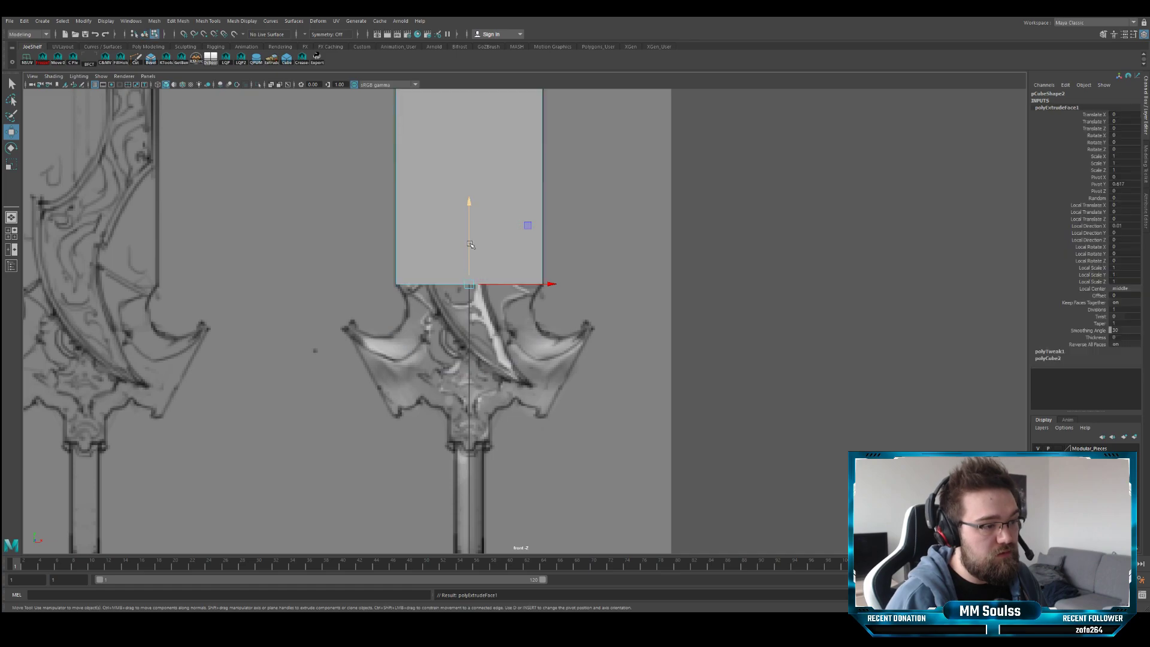
pyautogui.moveTo(469, 247)
pyautogui.mouseDown()
pyautogui.moveTo(470, 301)
pyautogui.moveTo(470, 232)
pyautogui.moveTo(470, 260)
pyautogui.mouseUp()
pyautogui.press('e')
pyautogui.press('r')
pyautogui.moveTo(546, 302); pyautogui.dragTo(533, 303)
# - Extrude the narrowed bottom face straight down a short distance to form a neck
pyautogui.hotkey('ctrl', 'e')
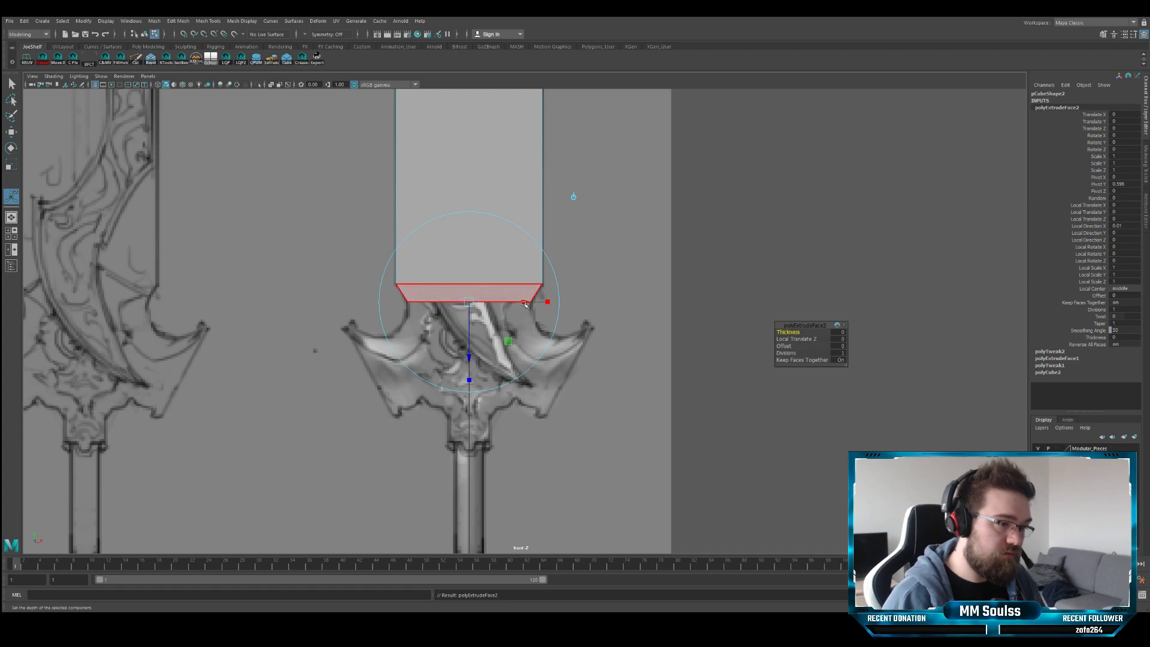
pyautogui.press('w')
pyautogui.moveTo(471, 285); pyautogui.dragTo(470, 299)
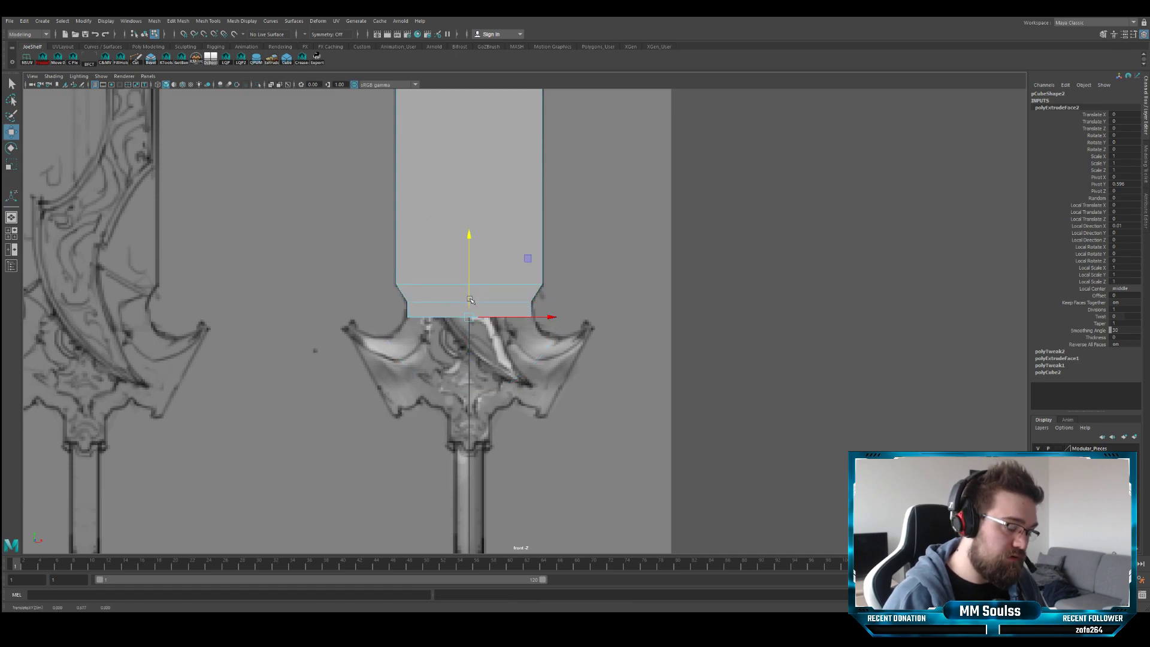
# - Extrude the neck's bottom face down again, widen it to about the blade's width, and raise it slightly
pyautogui.hotkey('ctrl', 'e')
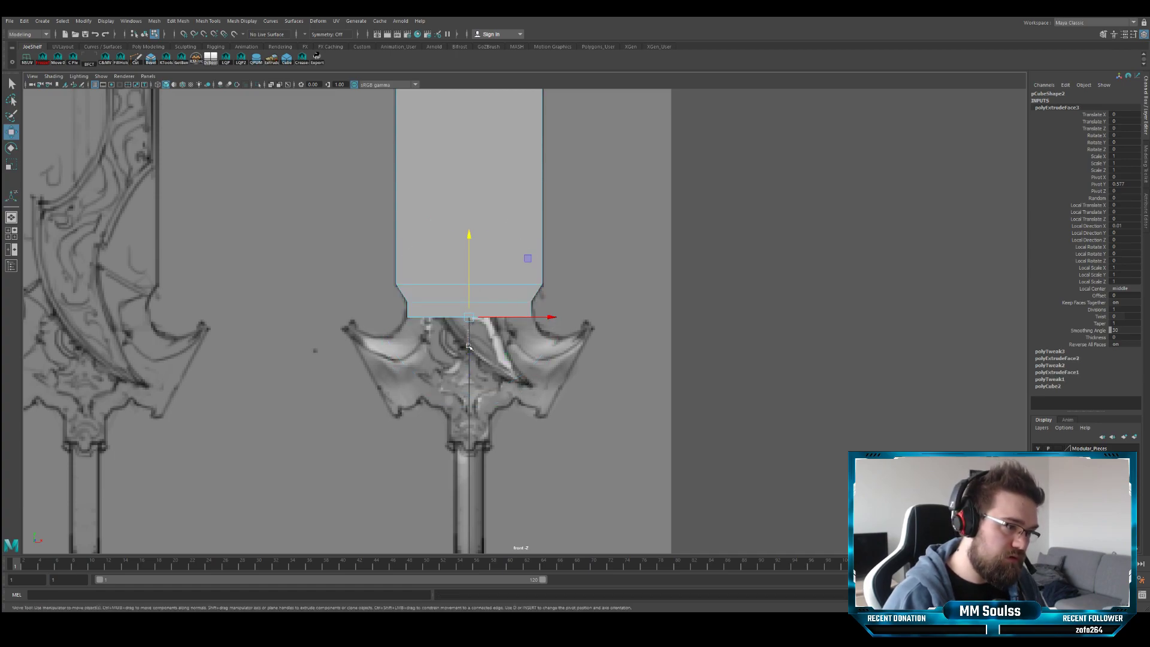
pyautogui.moveTo(471, 300); pyautogui.dragTo(470, 323)
pyautogui.press('r')
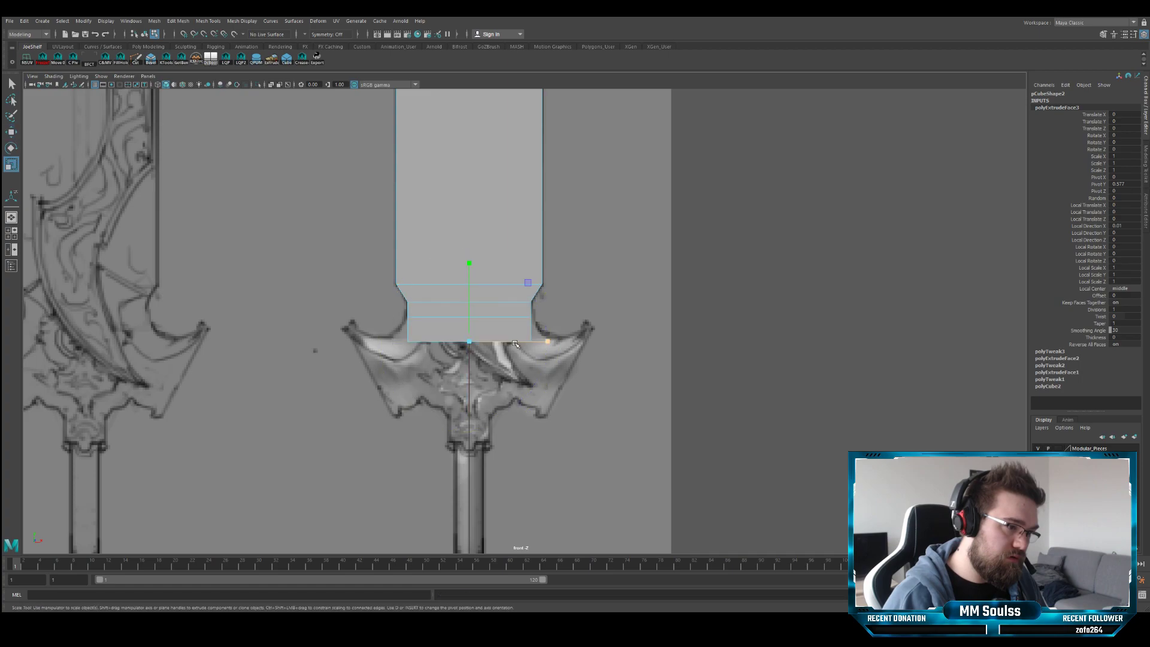
pyautogui.moveTo(548, 343)
pyautogui.mouseDown()
pyautogui.moveTo(570, 345)
pyautogui.moveTo(557, 346)
pyautogui.mouseUp()
pyautogui.press('w')
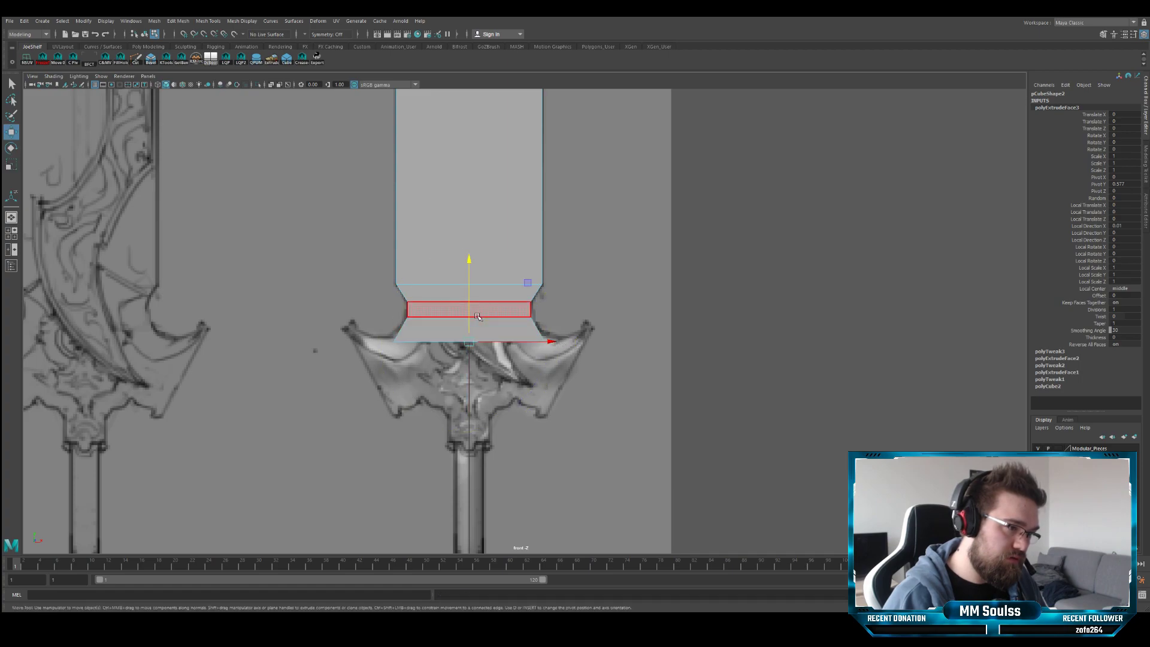
pyautogui.moveTo(472, 315); pyautogui.dragTo(473, 309)
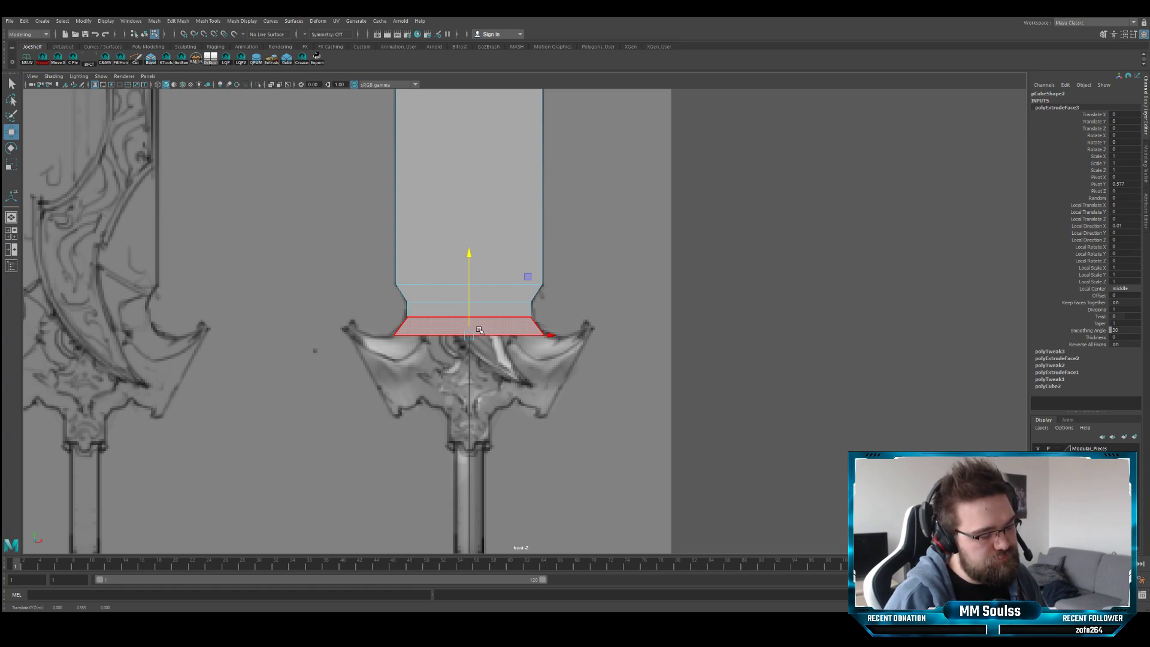
# - Select all vertices of the extruded neck section and move them well up the blade
pyautogui.press('q')
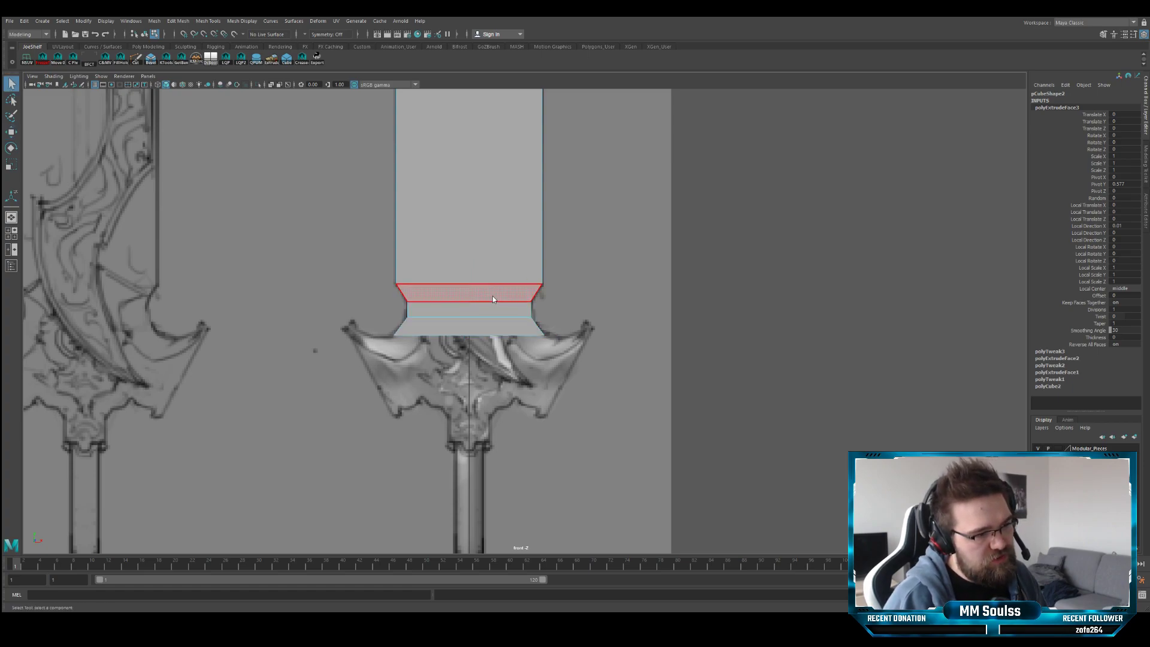
pyautogui.moveTo(607, 382); pyautogui.dragTo(341, 232)
pyautogui.press('w')
pyautogui.moveTo(471, 288); pyautogui.dragTo(460, 123)
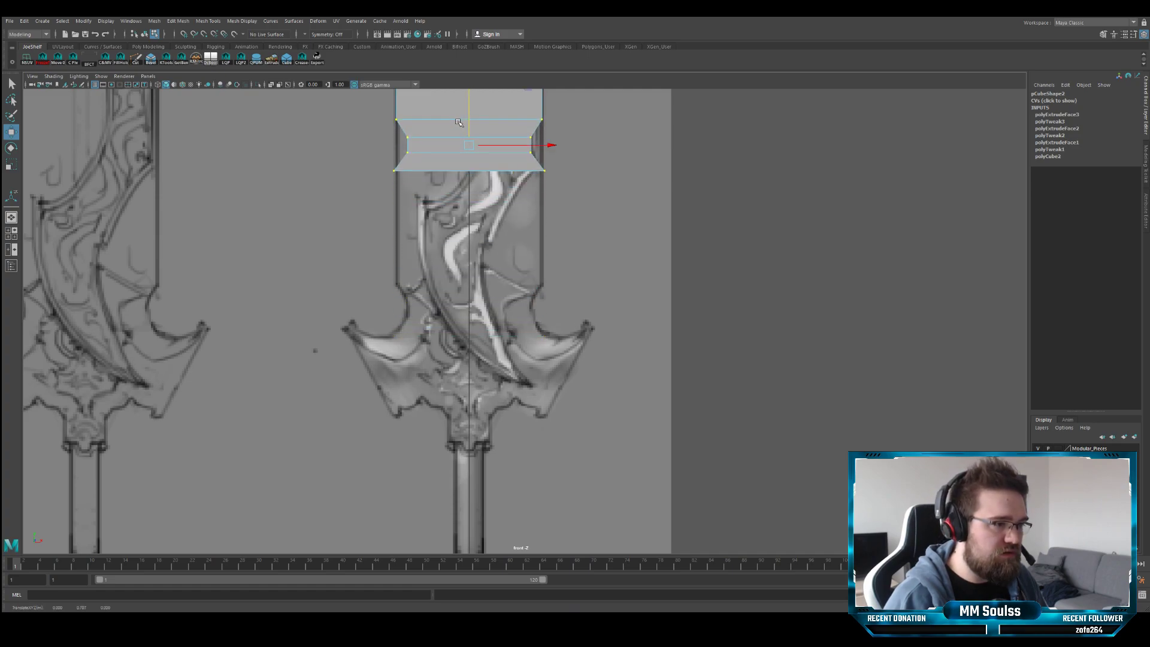
pyautogui.keyDown('alt'); pyautogui.moveTo(492, 178); pyautogui.dragTo(509, 354, button='middle'); pyautogui.keyUp('alt')
pyautogui.scroll(-2, 509, 354)
pyautogui.moveTo(494, 272); pyautogui.dragTo(496, 62)
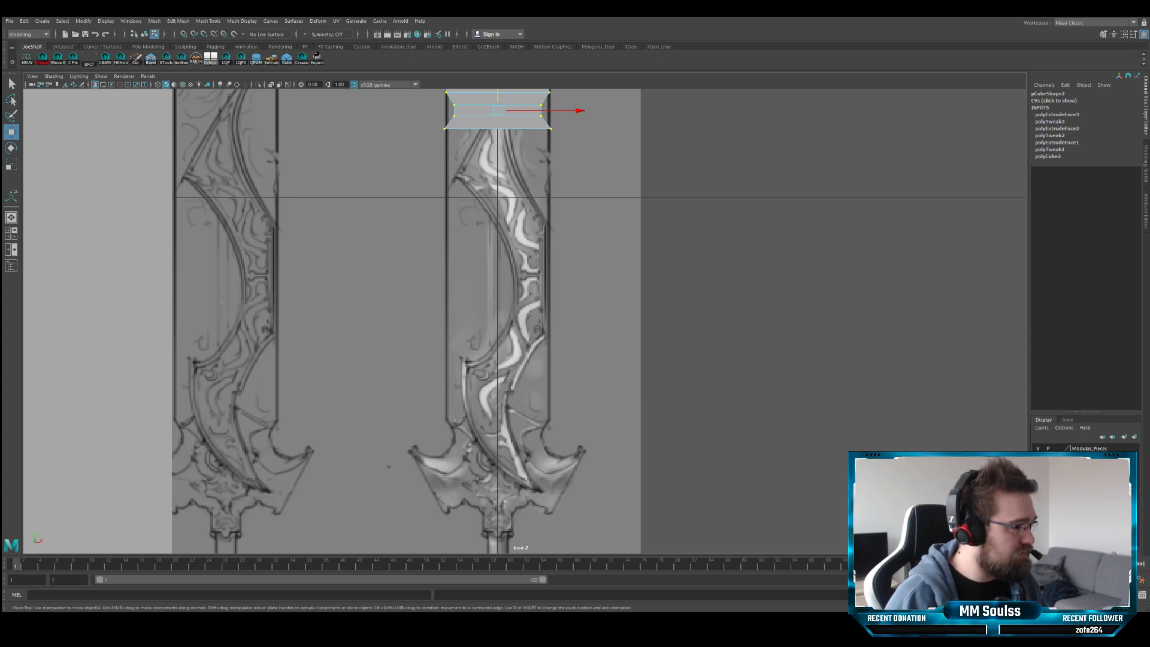
# - Examine the lower blade ornament and guard shapes in the sword reference
pyautogui.keyDown('alt'); pyautogui.moveTo(450, 340); pyautogui.dragTo(448, 313, button='middle'); pyautogui.keyUp('alt')
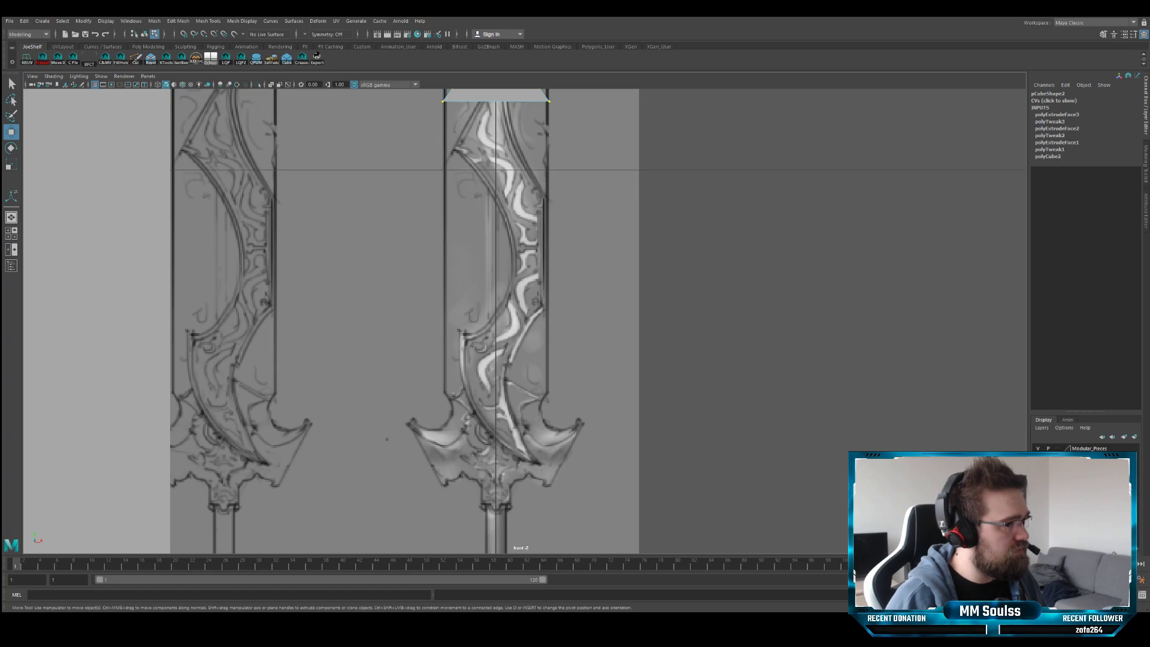
pyautogui.keyDown('alt'); pyautogui.moveTo(461, 368); pyautogui.dragTo(417, 232, button='middle'); pyautogui.keyUp('alt')
pyautogui.scroll(4, 438, 285)
pyautogui.scroll(1, 437, 285)
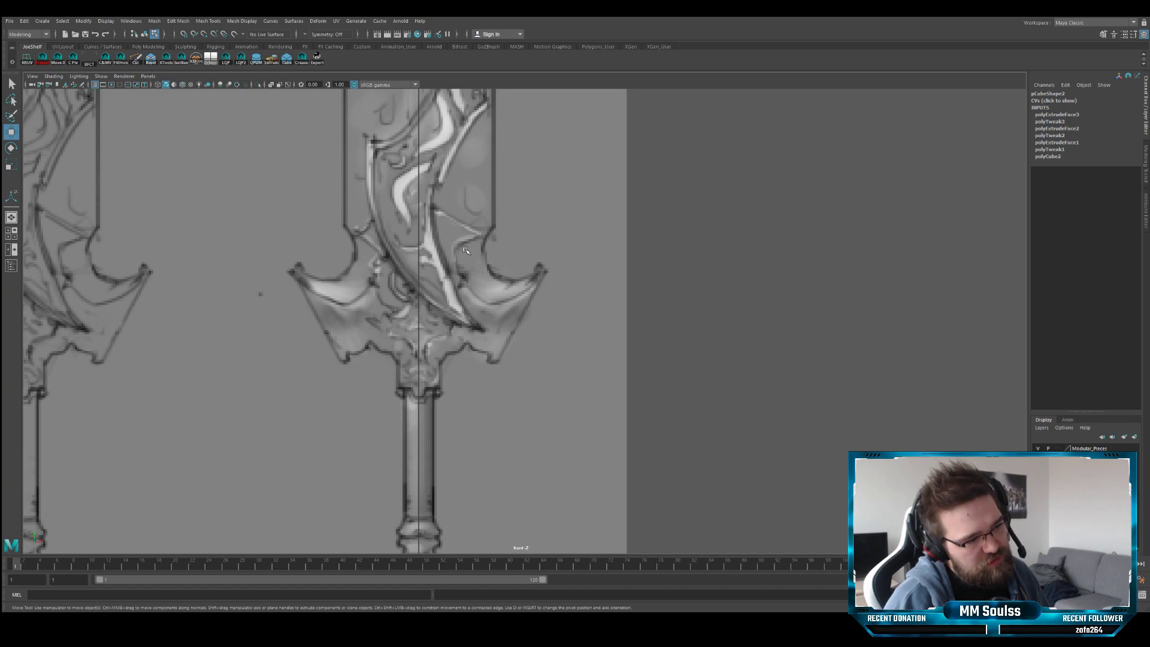
pyautogui.keyDown('alt'); pyautogui.moveTo(406, 223); pyautogui.dragTo(458, 259, button='middle'); pyautogui.keyUp('alt')
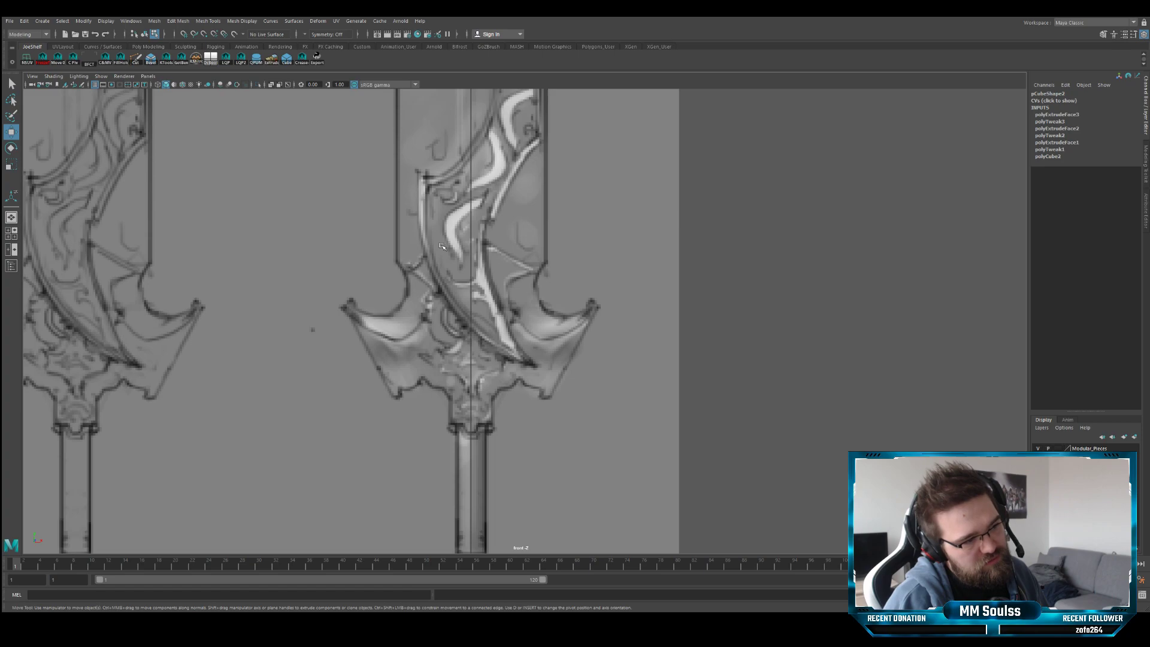
pyautogui.keyDown('alt'); pyautogui.moveTo(442, 246); pyautogui.dragTo(413, 464, button='middle'); pyautogui.keyUp('alt')
pyautogui.scroll(-5, 413, 394)
pyautogui.press('q')
pyautogui.press('w')
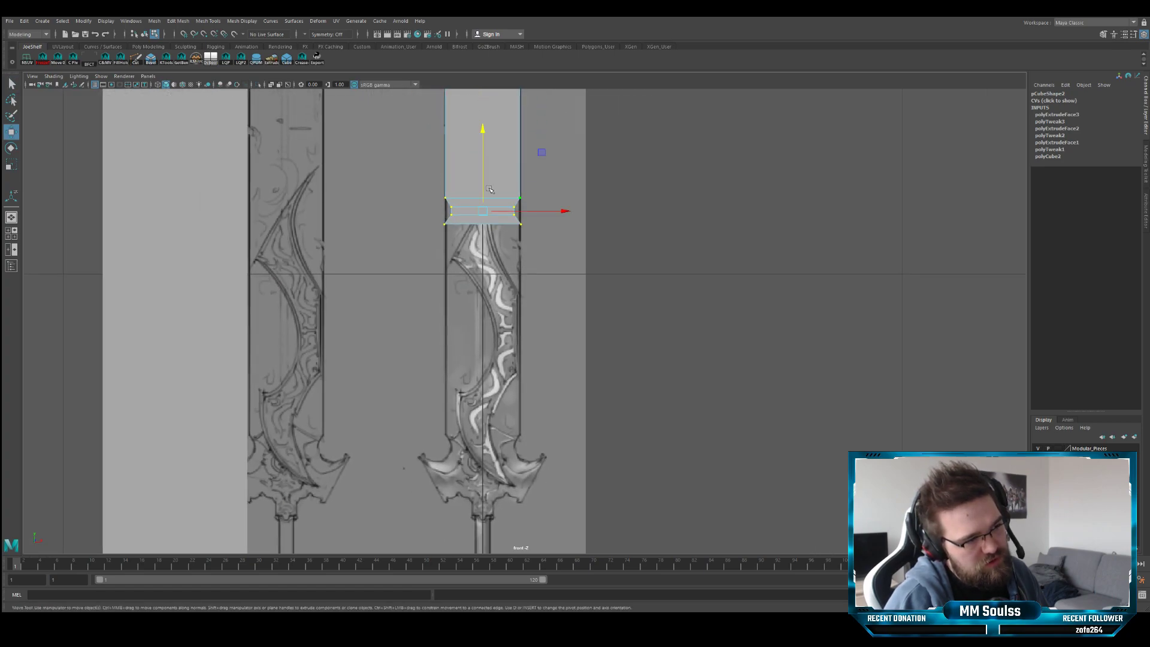
# - Move the selected neck vertices back down the blade toward the guard
pyautogui.moveTo(484, 183); pyautogui.dragTo(490, 324)
pyautogui.keyDown('alt'); pyautogui.moveTo(455, 436); pyautogui.dragTo(492, 285, button='middle'); pyautogui.keyUp('alt')
pyautogui.scroll(5, 408, 297)
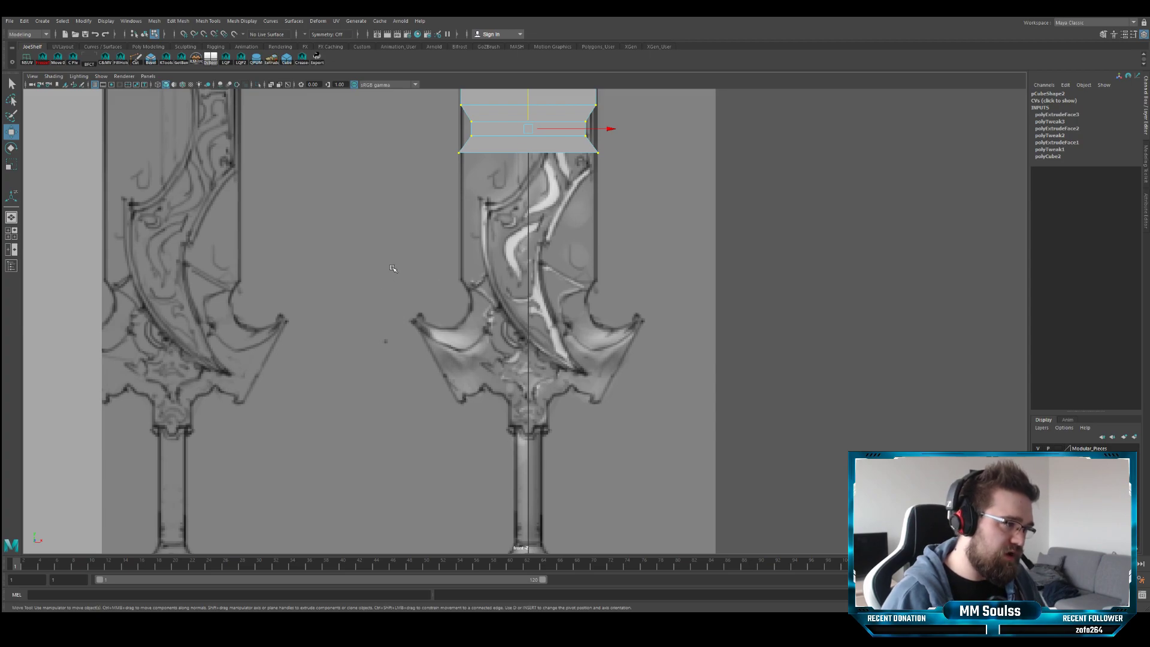
pyautogui.scroll(3, 522, 268)
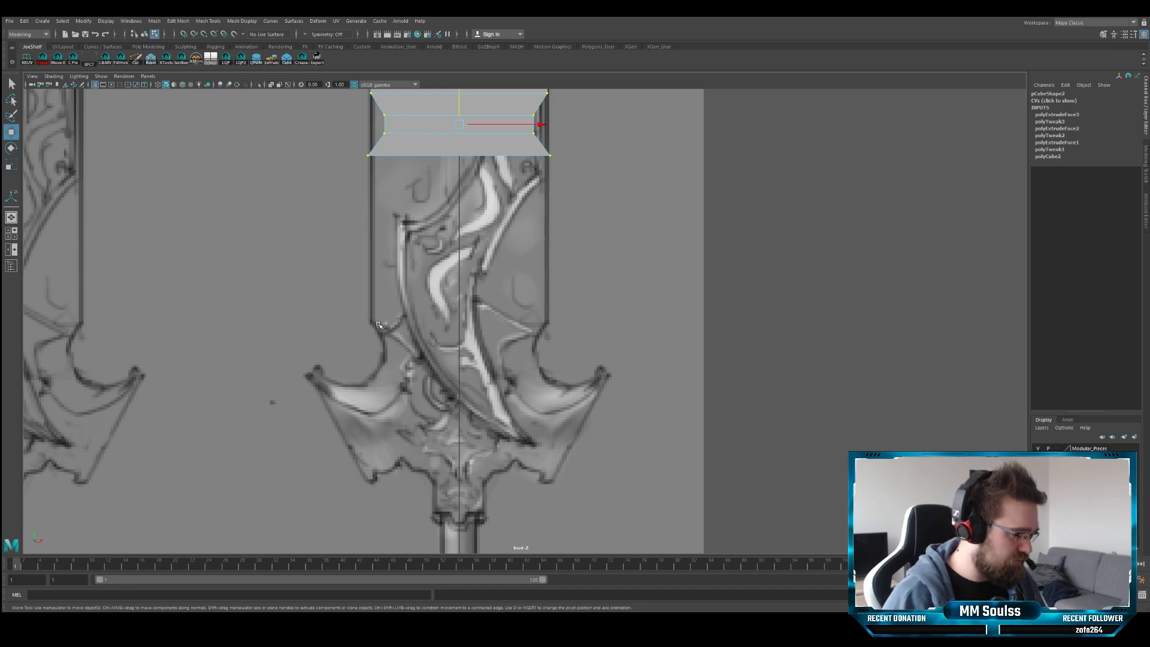
pyautogui.keyDown('alt'); pyautogui.moveTo(447, 268); pyautogui.dragTo(438, 326, button='middle'); pyautogui.keyUp('alt')
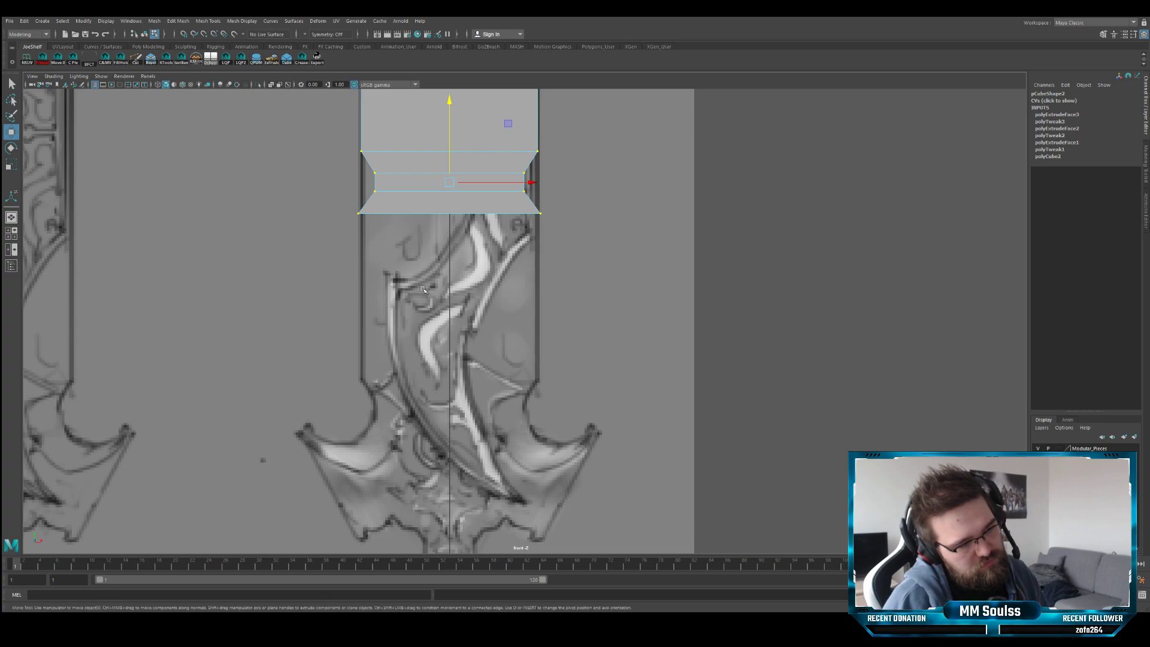
pyautogui.moveTo(450, 157); pyautogui.dragTo(450, 196)
# - Delete all faces of the extruded neck section below the straight blade
pyautogui.press('q')
pyautogui.press('F11')
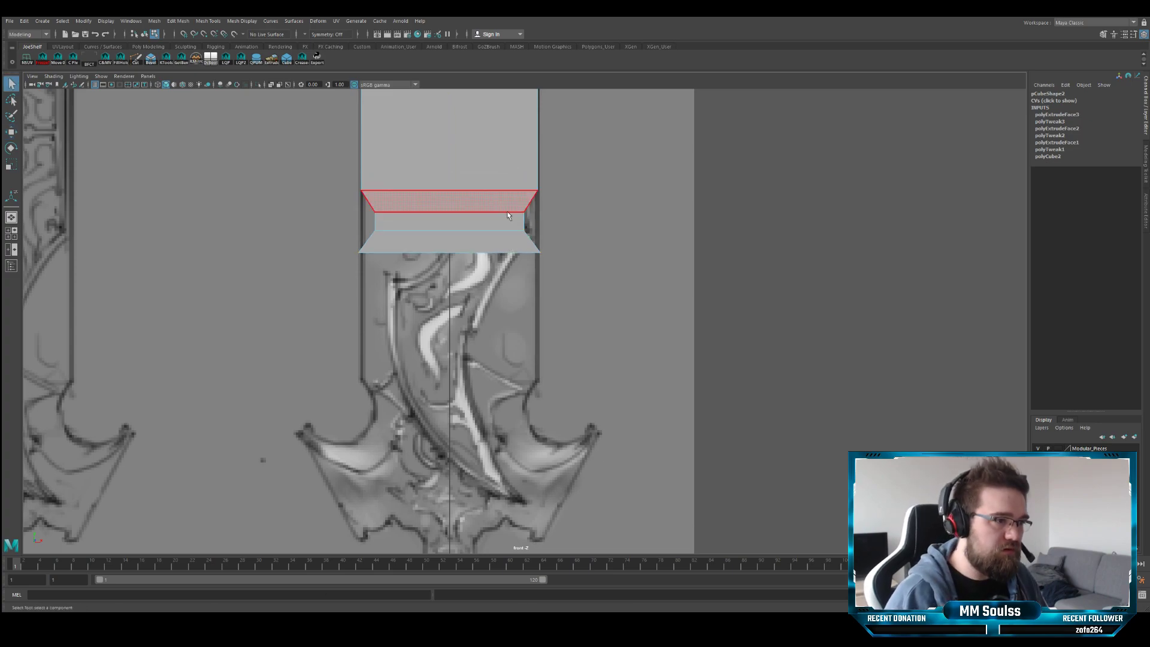
pyautogui.moveTo(539, 200); pyautogui.dragTo(243, 287)
pyautogui.press('Delete')
# - Move the blade's bottom vertices down to the reference corners just above the guard
pyautogui.press('F9')
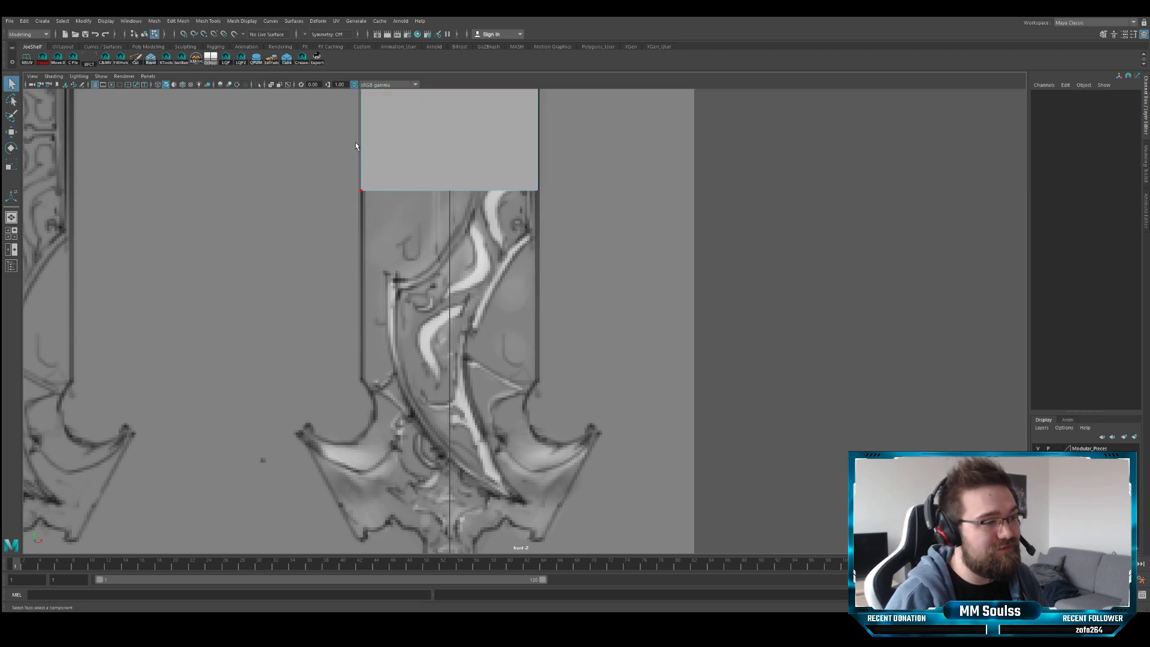
pyautogui.moveTo(355, 142); pyautogui.dragTo(658, 263)
pyautogui.press('w')
pyautogui.moveTo(449, 159); pyautogui.dragTo(449, 348)
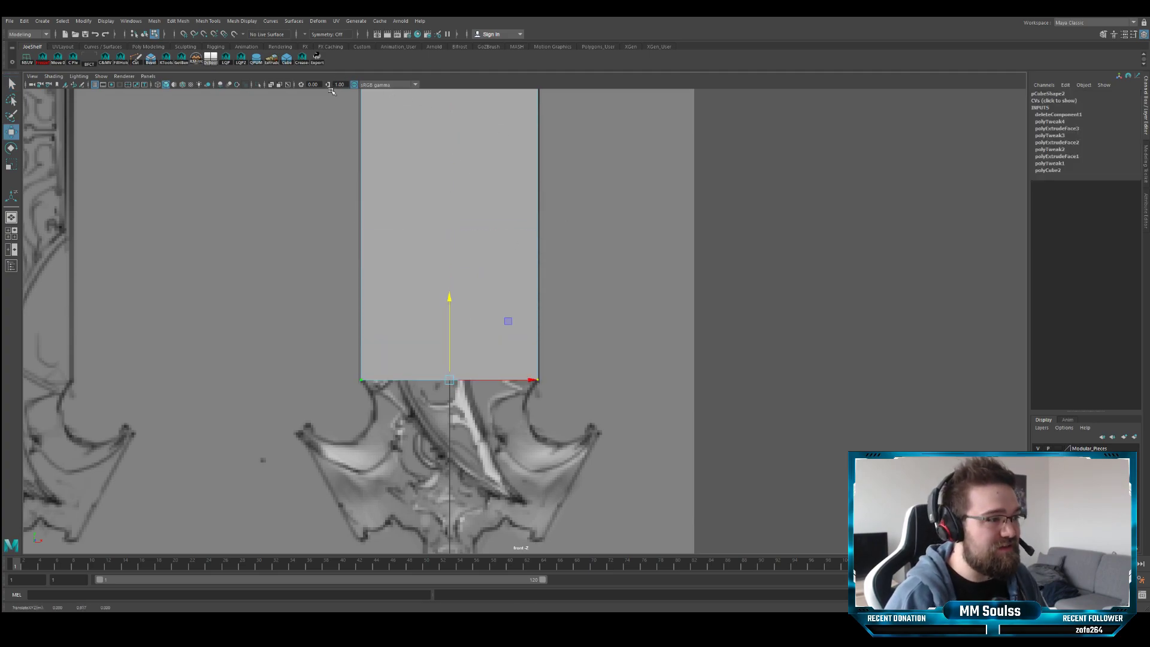
# - Turn on X-ray shading and check the blade mesh against the reference up to its tip
pyautogui.click(272, 85)
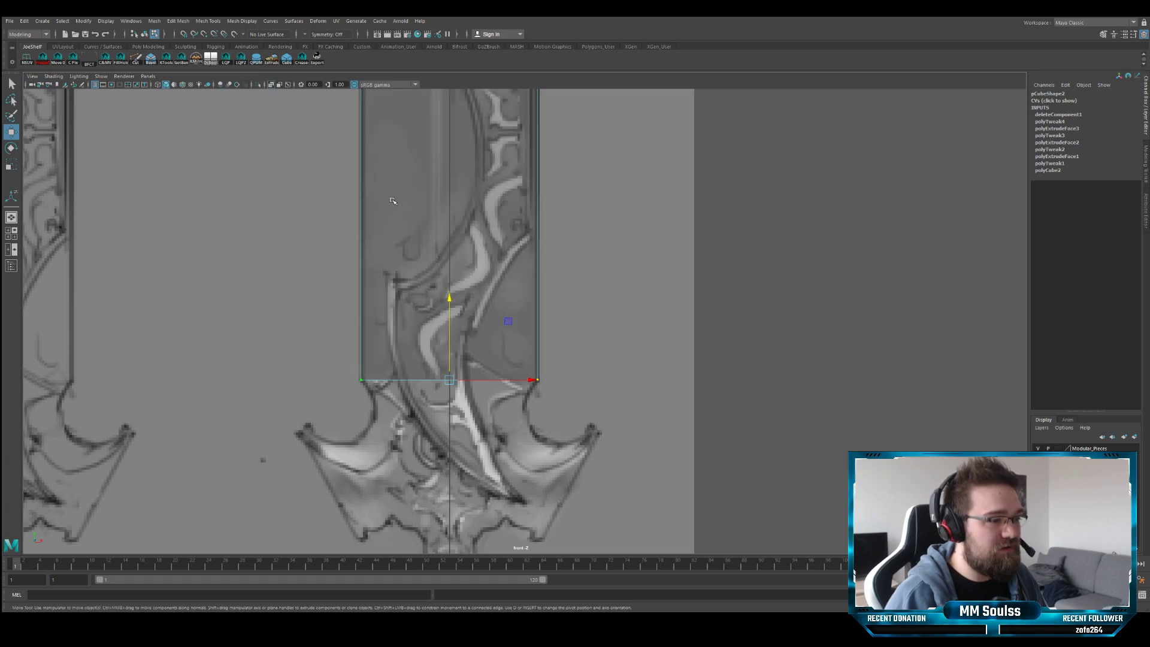
pyautogui.keyDown('alt'); pyautogui.moveTo(409, 160); pyautogui.dragTo(429, 423, button='middle'); pyautogui.keyUp('alt')
pyautogui.keyDown('alt'); pyautogui.moveTo(449, 288); pyautogui.dragTo(453, 407, button='middle'); pyautogui.keyUp('alt')
pyautogui.keyDown('alt'); pyautogui.moveTo(464, 173); pyautogui.dragTo(464, 425, button='middle'); pyautogui.keyUp('alt')
pyautogui.keyDown('alt'); pyautogui.moveTo(478, 136); pyautogui.dragTo(471, 419, button='middle'); pyautogui.keyUp('alt')
pyautogui.keyDown('alt'); pyautogui.moveTo(462, 179); pyautogui.dragTo(432, 393, button='middle'); pyautogui.keyUp('alt')
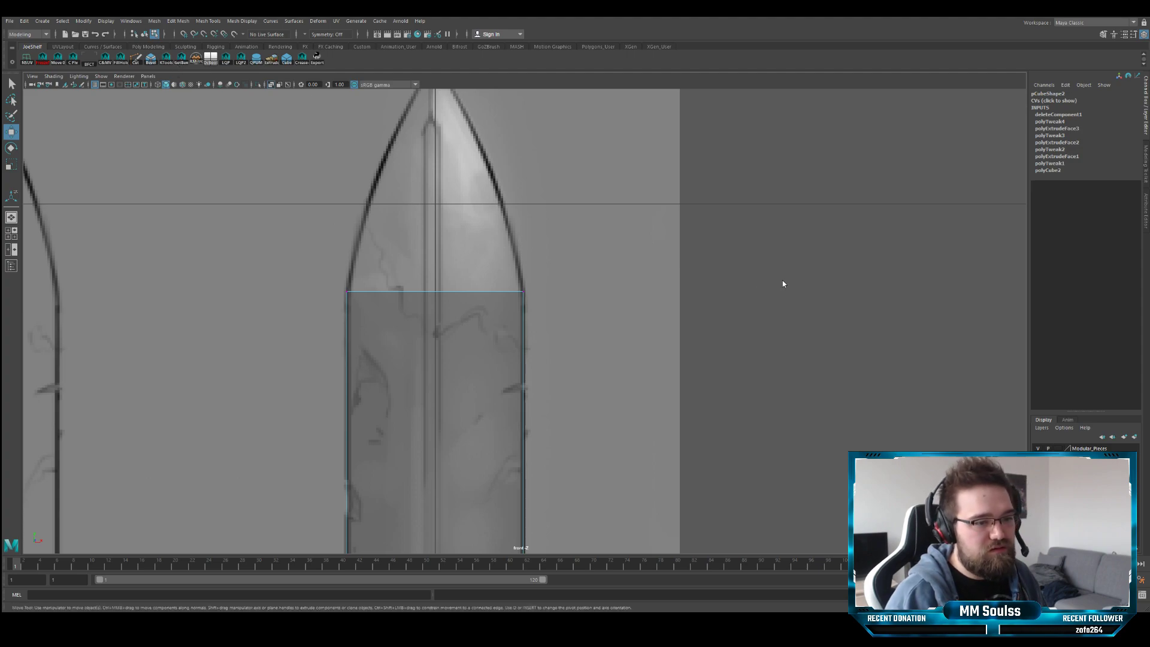
# - Select only the blade's top face and extrude it upward to the point of the reference sword
pyautogui.press('F11')
pyautogui.press('q')
pyautogui.moveTo(666, 232); pyautogui.dragTo(318, 318)
pyautogui.keyDown('ctrl'); pyautogui.moveTo(669, 429); pyautogui.dragTo(312, 341); pyautogui.keyUp('ctrl')
pyautogui.press('w')
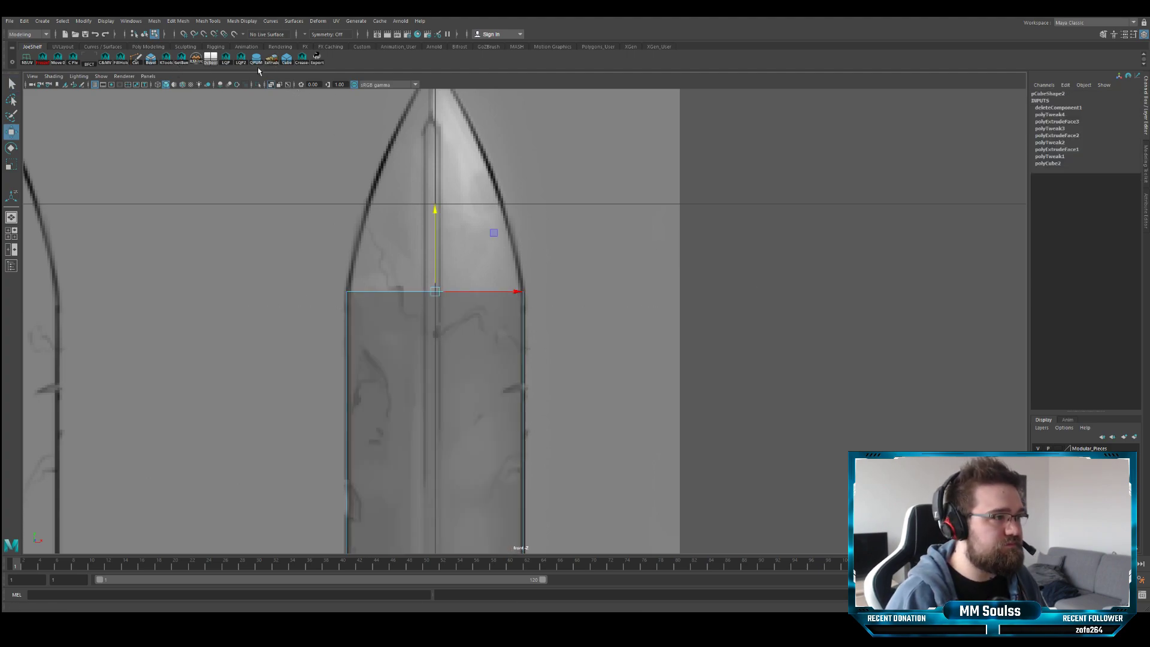
pyautogui.hotkey('ctrl', 'e')
pyautogui.keyDown('alt'); pyautogui.moveTo(458, 184); pyautogui.dragTo(461, 269, button='middle'); pyautogui.keyUp('alt')
pyautogui.moveTo(446, 294); pyautogui.dragTo(447, 155)
pyautogui.keyDown('alt'); pyautogui.moveTo(479, 180); pyautogui.dragTo(480, 260, button='middle'); pyautogui.keyUp('alt')
# - Scale the extruded top face down along X to a narrow tip matching the blade's point
pyautogui.press('r')
pyautogui.moveTo(526, 237); pyautogui.dragTo(445, 235)
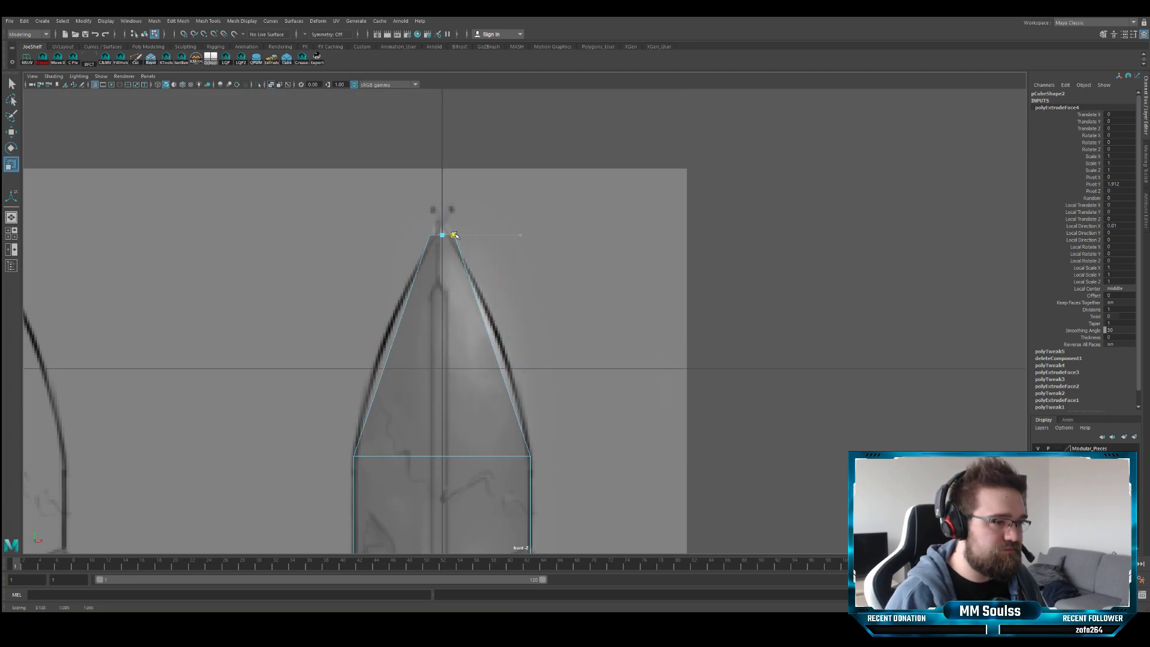
pyautogui.press('f')
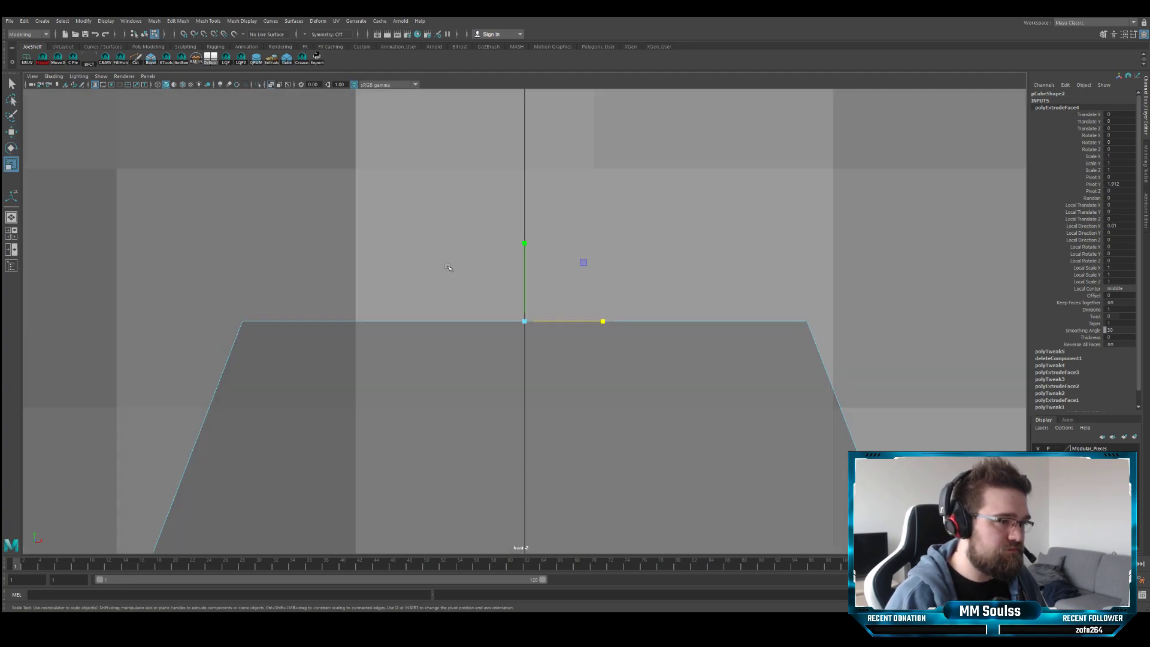
# - Move the narrow top face of the blade vertically to line up with the tip of the reference sword
pyautogui.moveTo(497, 251)
pyautogui.keyDown('alt'); pyautogui.mouseDown(button='right')
pyautogui.moveTo(477, 257)
pyautogui.moveTo(487, 269)
pyautogui.mouseUp(button='right'); pyautogui.keyUp('alt')
pyautogui.press('w')
pyautogui.moveTo(524, 271); pyautogui.dragTo(524, 222)
pyautogui.keyDown('alt'); pyautogui.moveTo(579, 269); pyautogui.dragTo(360, 285, button='right'); pyautogui.keyUp('alt')
pyautogui.keyDown('alt'); pyautogui.moveTo(510, 292); pyautogui.dragTo(492, 187, button='middle'); pyautogui.keyUp('alt')
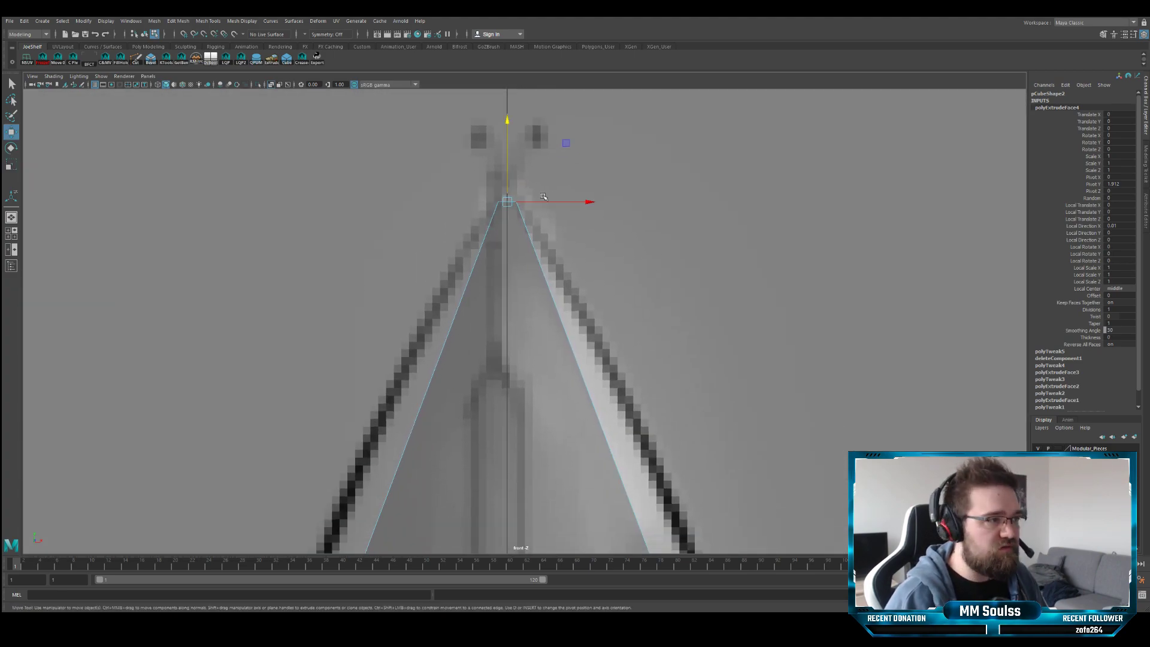
# - Cut a centred vertical edge loop through the blade and raise its top centre vertices to form a point
pyautogui.click(135, 58)
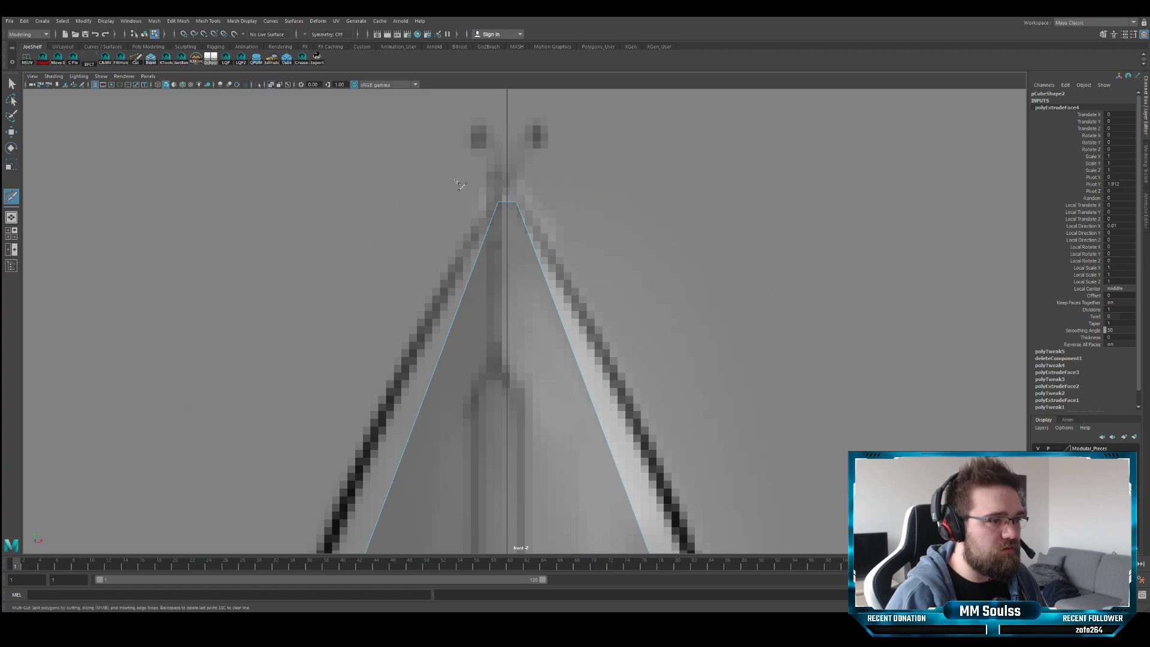
pyautogui.keyDown('ctrl'); pyautogui.middleClick(507, 201); pyautogui.keyUp('ctrl')
pyautogui.press('q')
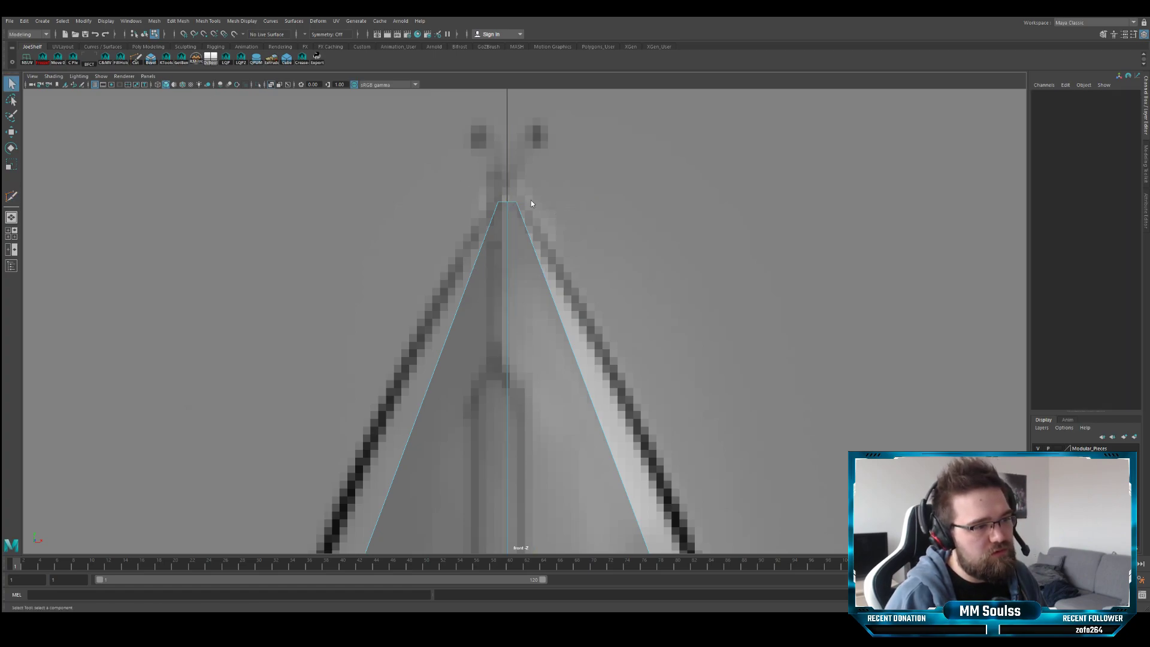
pyautogui.click(505, 201)
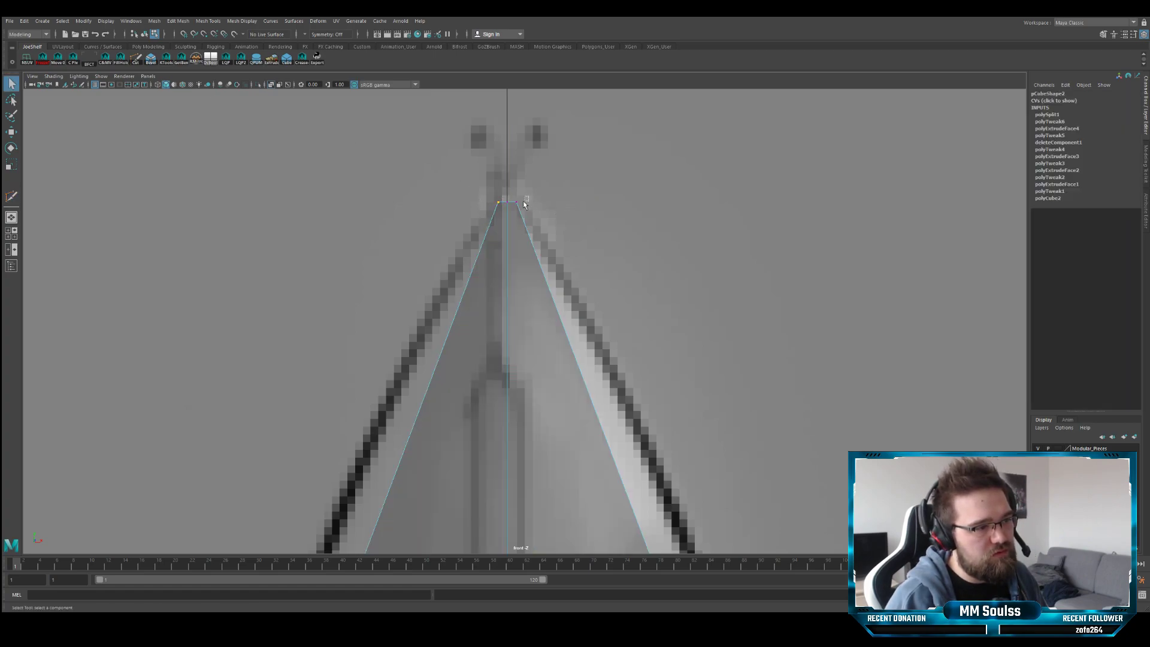
pyautogui.press('w')
pyautogui.press('q')
pyautogui.moveTo(506, 200); pyautogui.dragTo(507, 172)
pyautogui.press('w')
pyautogui.scroll(-5, 479, 102)
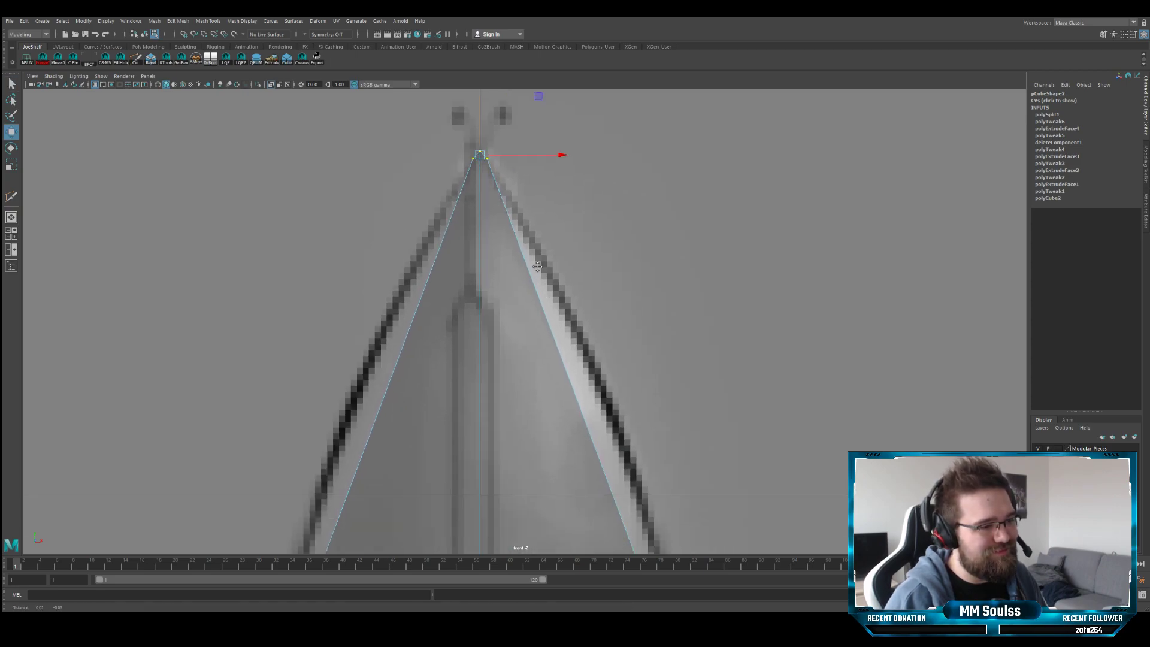
# - Insert three horizontal edge loops across the tapered tip section with Multi-Cut
pyautogui.click(134, 60)
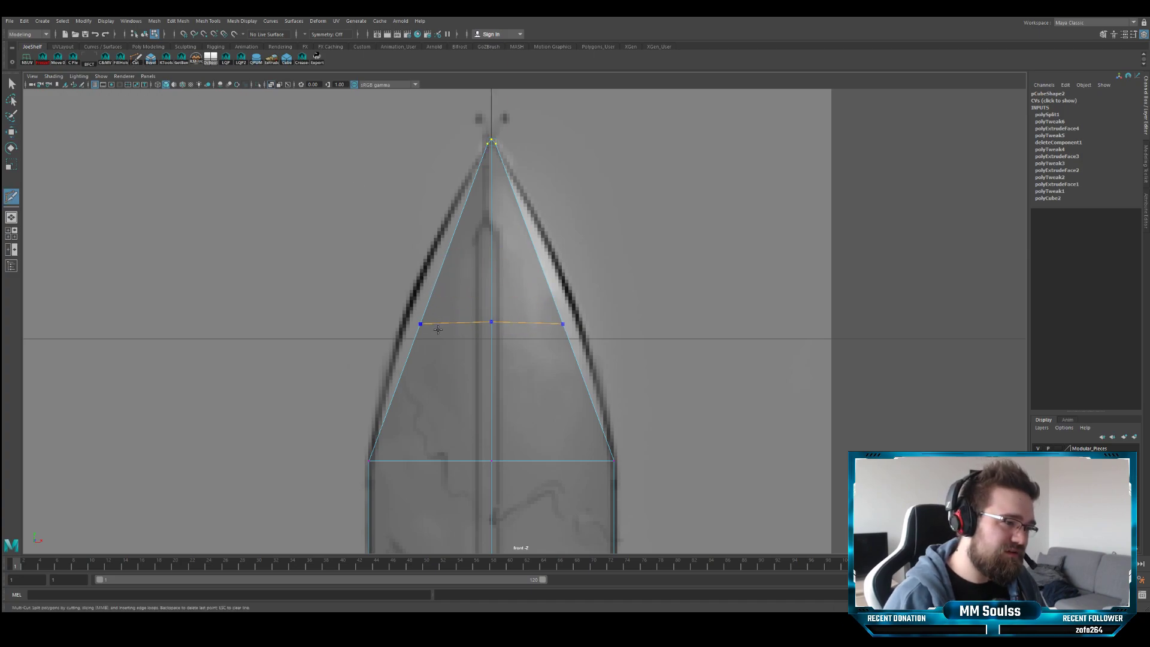
pyautogui.keyDown('ctrl'); pyautogui.click(450, 305); pyautogui.keyUp('ctrl')
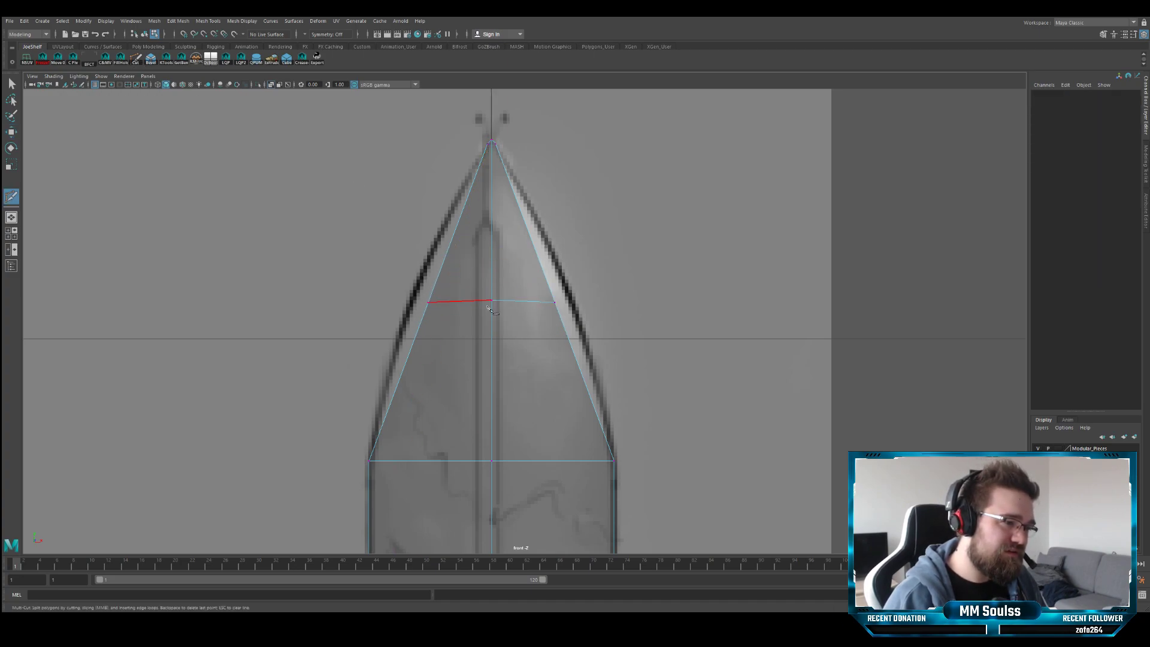
pyautogui.keyDown('ctrl'); pyautogui.click(492, 378); pyautogui.keyUp('ctrl')
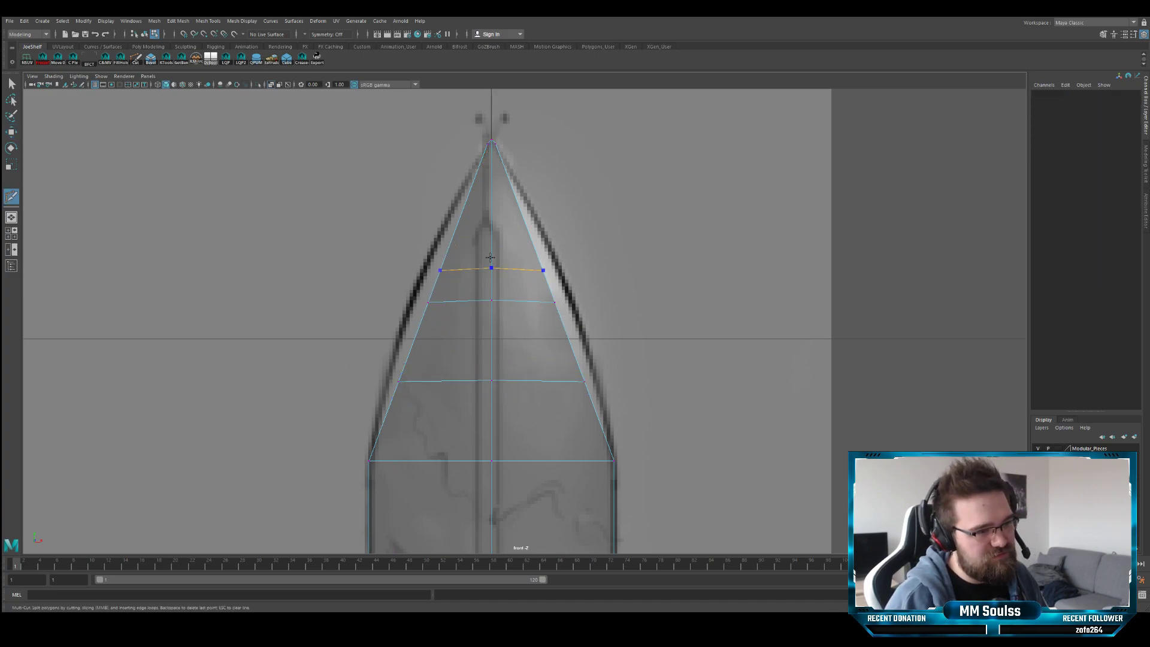
pyautogui.keyDown('ctrl'); pyautogui.click(491, 220); pyautogui.keyUp('ctrl')
pyautogui.press('q')
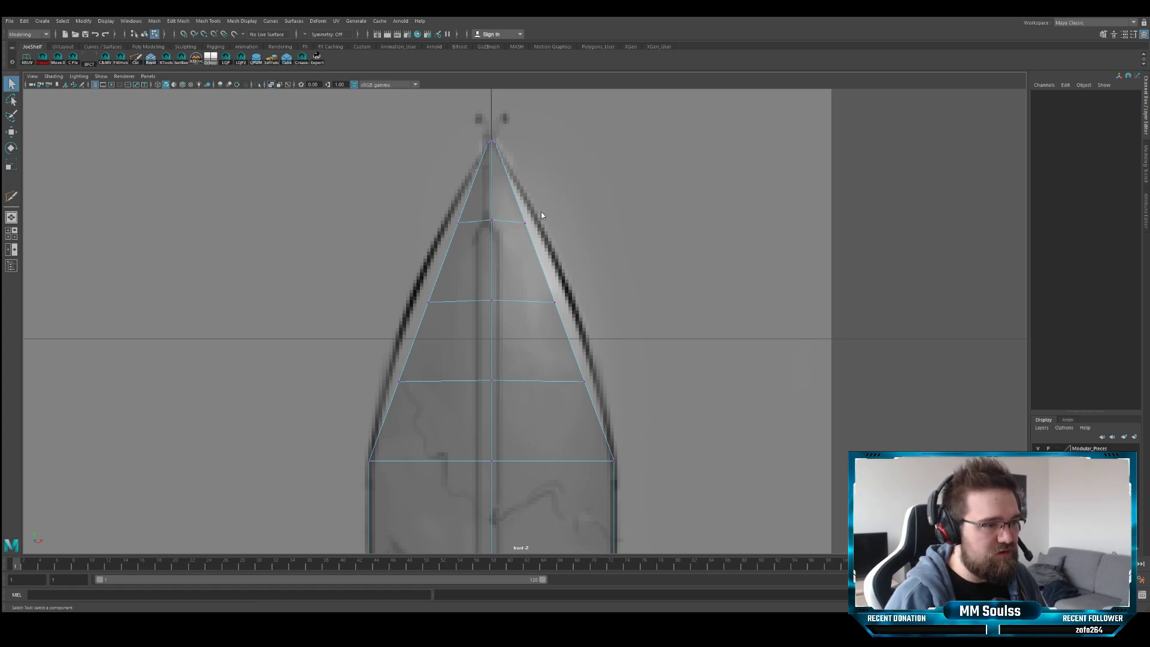
# - Flatten the uppermost new edge loop vertically and scale it out along X to the reference outline
pyautogui.moveTo(560, 203); pyautogui.dragTo(414, 246)
pyautogui.press('r')
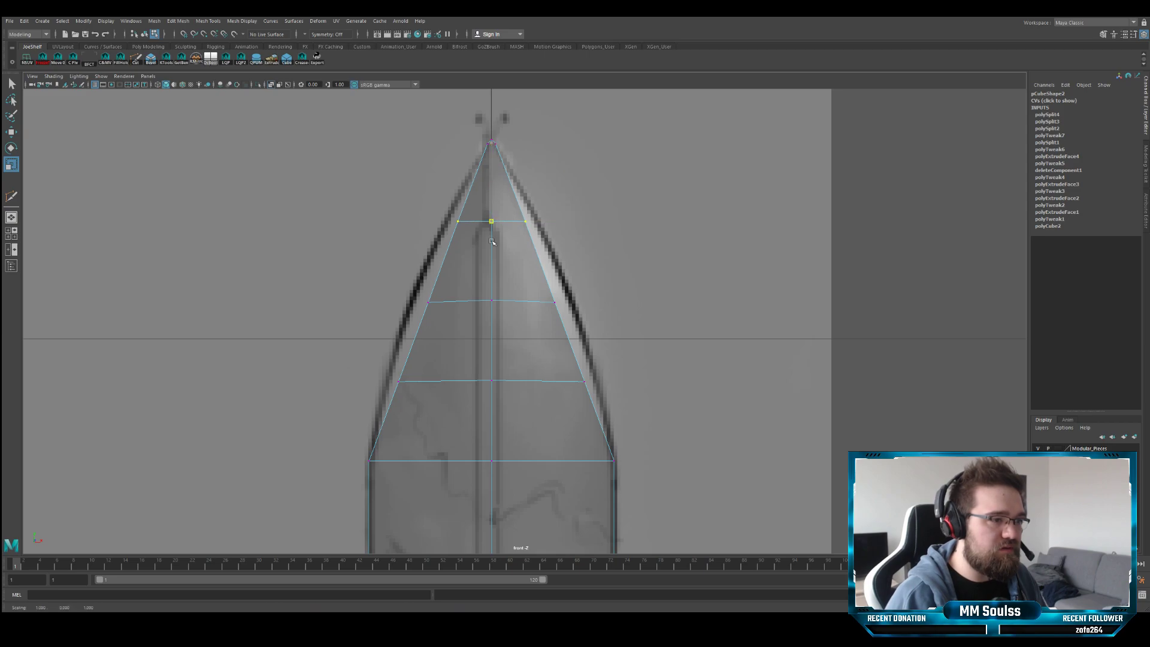
pyautogui.press('e')
pyautogui.press('r')
pyautogui.moveTo(569, 221); pyautogui.dragTo(594, 222)
# - Flatten the middle edge loop of the tip and scale it out along X to the curved reference outline
pyautogui.moveTo(575, 276); pyautogui.dragTo(306, 329)
pyautogui.press('e')
pyautogui.press('r')
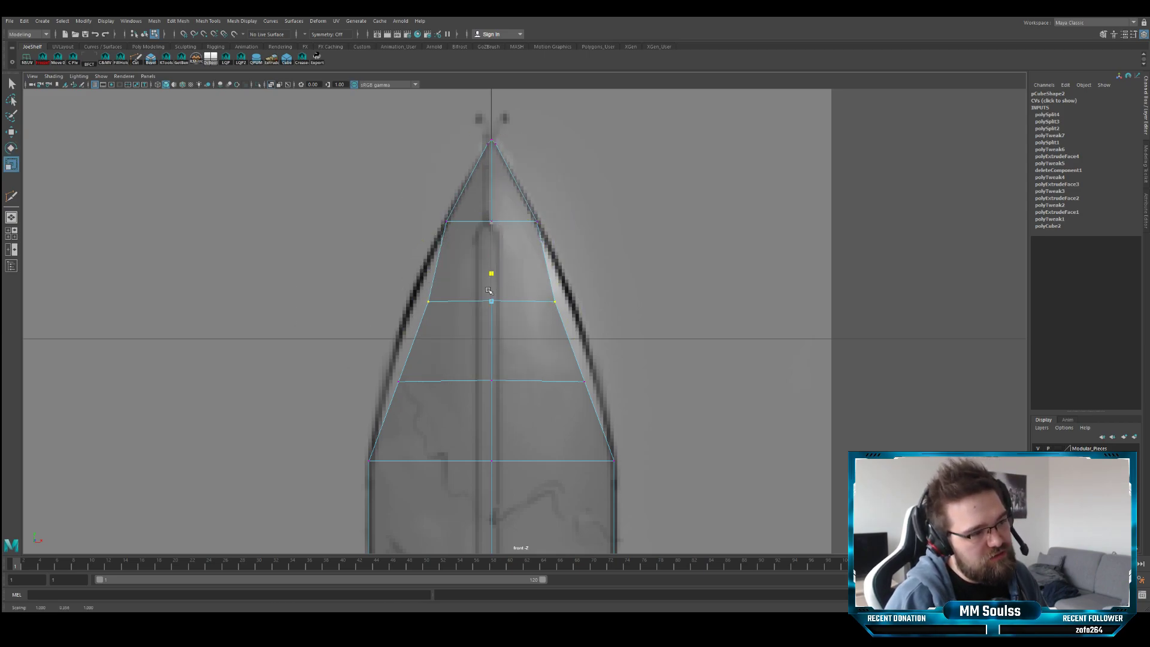
pyautogui.moveTo(569, 302); pyautogui.dragTo(592, 303)
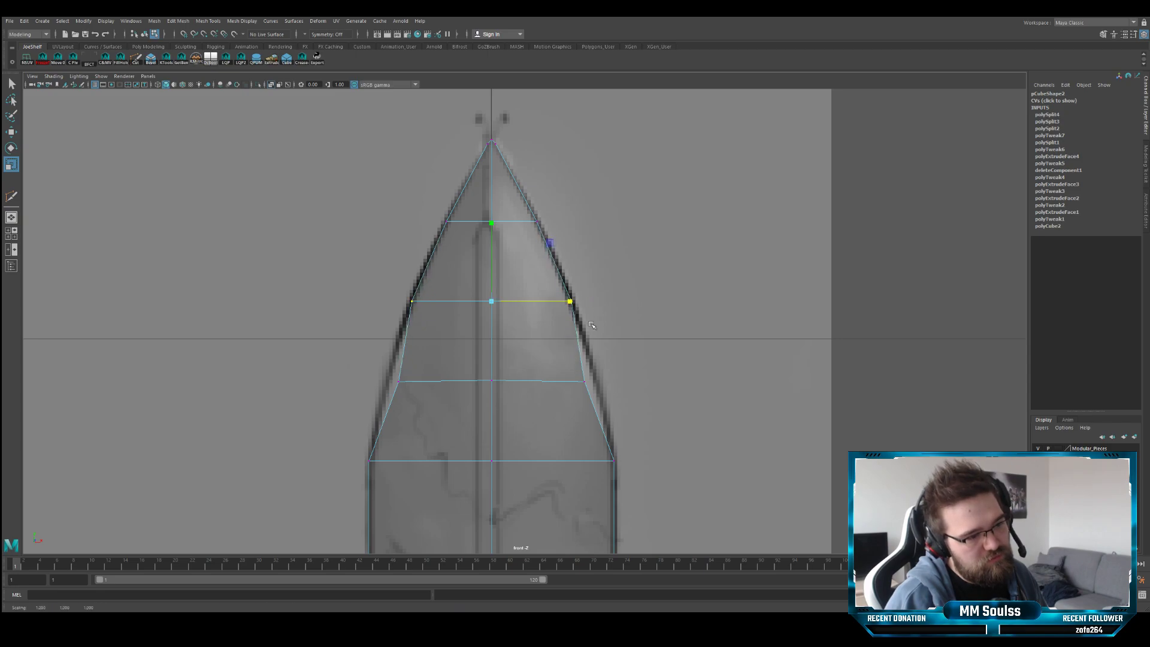
# - Flatten the lowest of the three tip loops and scale it out along X to meet the reference outline
pyautogui.moveTo(619, 364); pyautogui.dragTo(323, 388)
pyautogui.press('e')
pyautogui.press('r')
pyautogui.moveTo(488, 294); pyautogui.dragTo(489, 454)
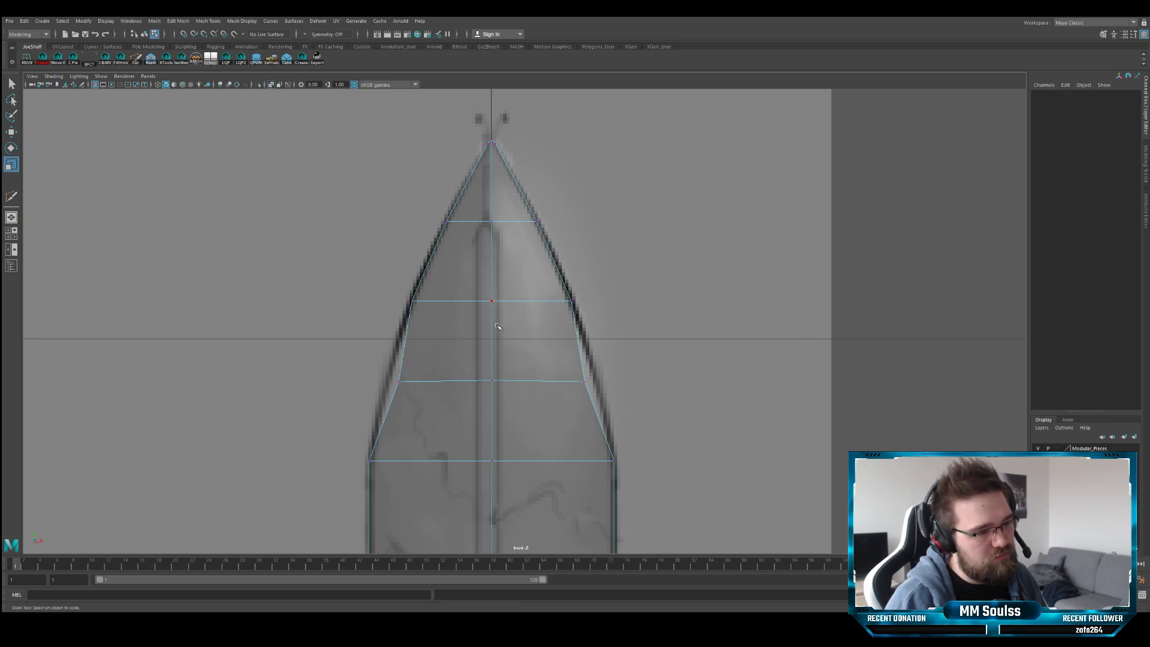
pyautogui.hotkey('ctrl', 'z')
pyautogui.moveTo(492, 303); pyautogui.dragTo(492, 381)
pyautogui.press('e')
pyautogui.press('r')
pyautogui.moveTo(569, 382); pyautogui.dragTo(582, 383)
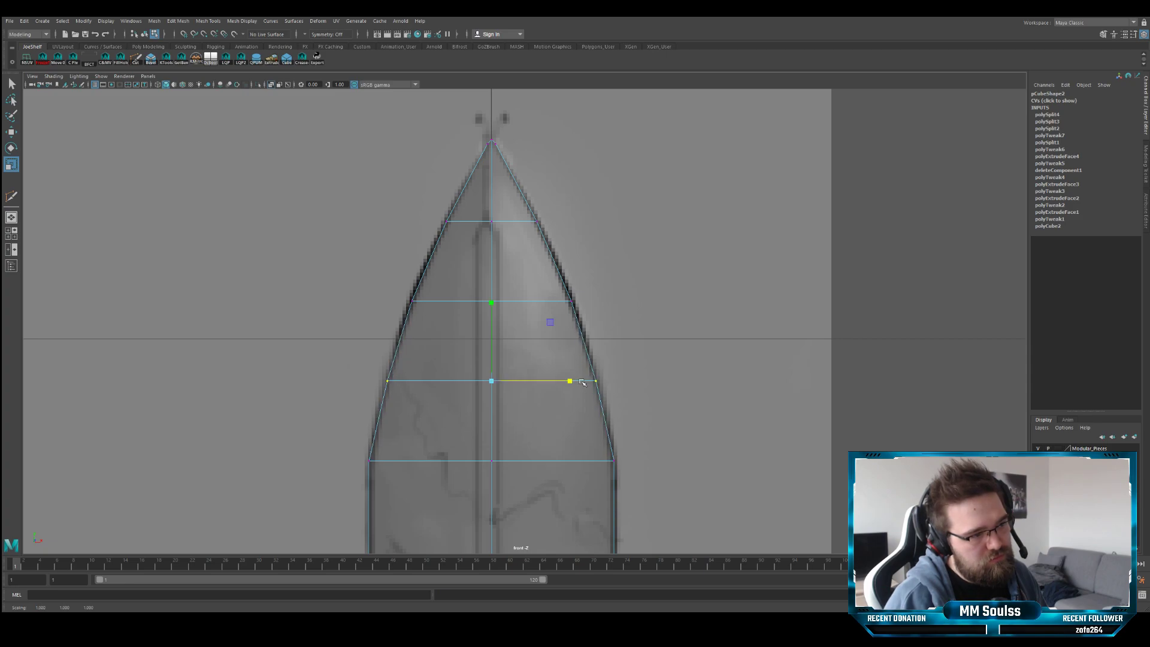
# - Compare the blade's edges with the reference along its full length, from the tip down and back up
pyautogui.moveTo(527, 419)
pyautogui.keyDown('alt'); pyautogui.mouseDown(button='middle')
pyautogui.moveTo(497, 263)
pyautogui.moveTo(494, 371)
pyautogui.mouseUp(button='middle'); pyautogui.keyUp('alt')
pyautogui.keyDown('alt'); pyautogui.moveTo(495, 271); pyautogui.dragTo(498, 311, button='middle'); pyautogui.keyUp('alt')
pyautogui.keyDown('alt'); pyautogui.moveTo(483, 237); pyautogui.dragTo(486, 268, button='middle'); pyautogui.keyUp('alt')
pyautogui.keyDown('alt'); pyautogui.moveTo(485, 313); pyautogui.dragTo(474, 137, button='middle'); pyautogui.keyUp('alt')
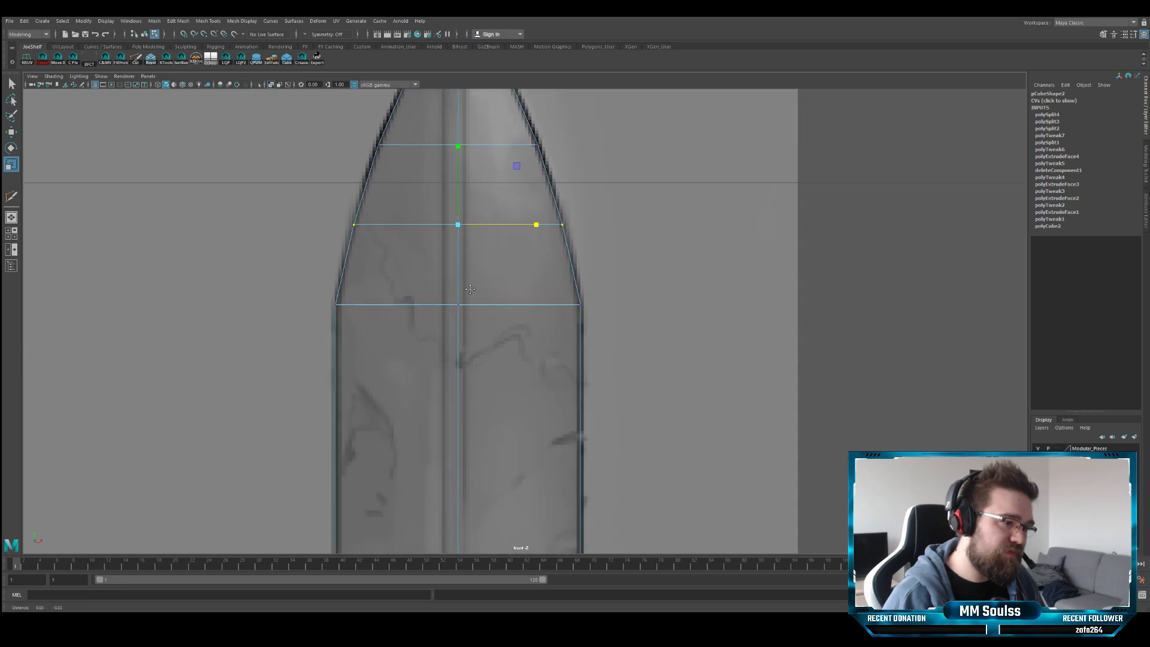
pyautogui.keyDown('alt'); pyautogui.moveTo(461, 503); pyautogui.dragTo(477, 134, button='middle'); pyautogui.keyUp('alt')
pyautogui.keyDown('alt'); pyautogui.moveTo(474, 470); pyautogui.dragTo(483, 156, button='middle'); pyautogui.keyUp('alt')
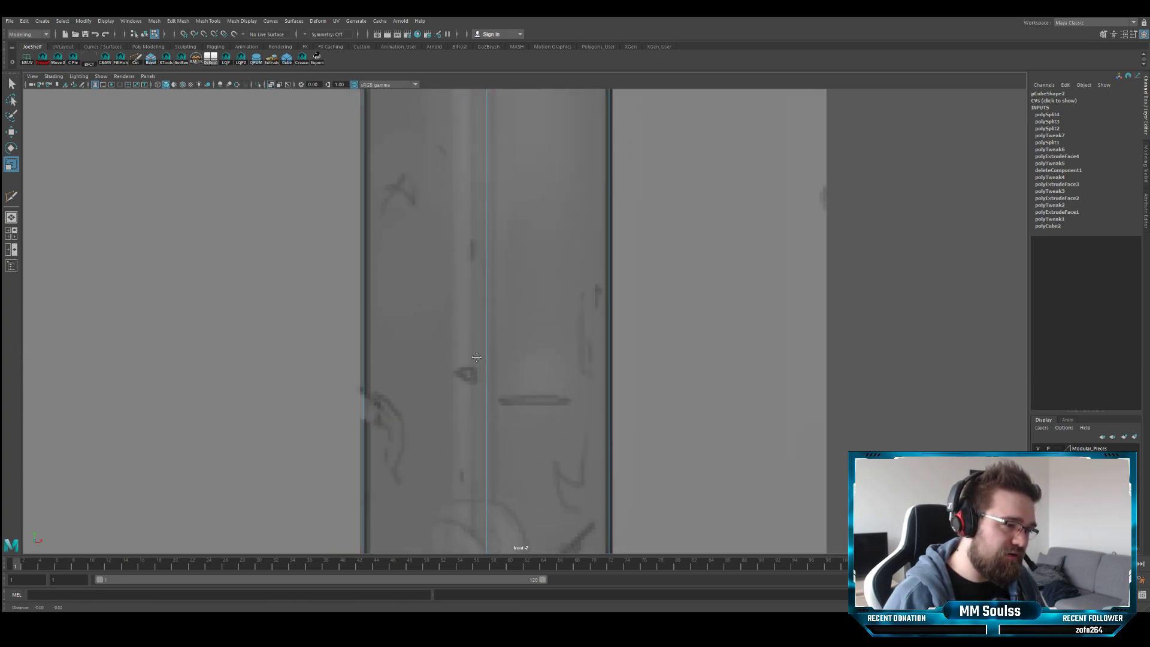
pyautogui.moveTo(473, 360)
pyautogui.keyDown('alt'); pyautogui.mouseDown(button='middle')
pyautogui.moveTo(477, 139)
pyautogui.moveTo(486, 156)
pyautogui.mouseUp(button='middle'); pyautogui.keyUp('alt')
pyautogui.keyDown('alt'); pyautogui.moveTo(497, 421); pyautogui.dragTo(499, 168, button='middle'); pyautogui.keyUp('alt')
pyautogui.keyDown('alt'); pyautogui.moveTo(499, 385); pyautogui.dragTo(501, 261, button='middle'); pyautogui.keyUp('alt')
pyautogui.keyDown('alt'); pyautogui.moveTo(483, 207); pyautogui.dragTo(530, 443, button='middle'); pyautogui.keyUp('alt')
pyautogui.keyDown('alt'); pyautogui.moveTo(527, 120); pyautogui.dragTo(509, 491, button='middle'); pyautogui.keyUp('alt')
pyautogui.press('q')
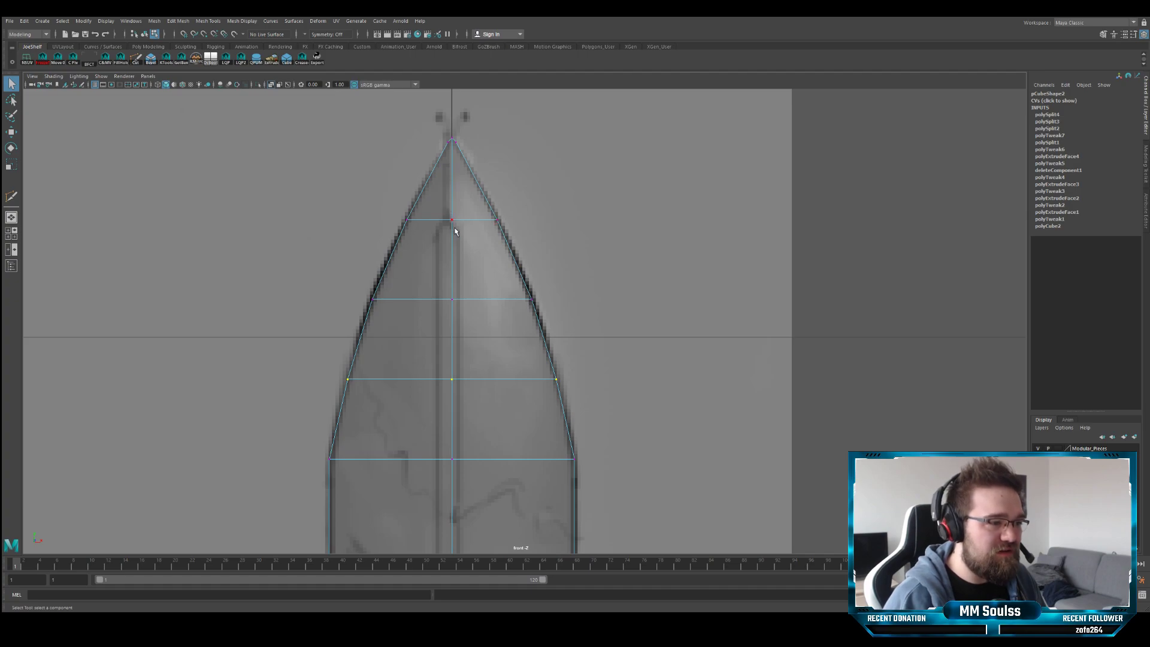
# - In the perspective view, scale the whole blade object along Z to a thin profile with Scale Z 0.021
pyautogui.press('space')
pyautogui.press('space')
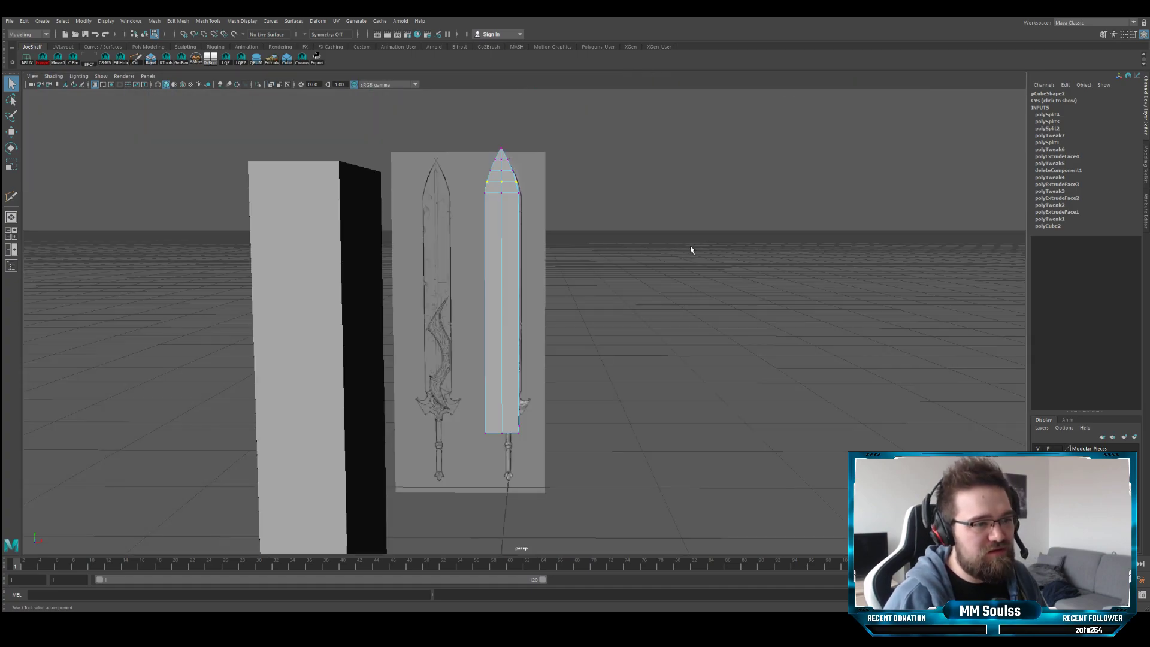
pyautogui.keyDown('alt'); pyautogui.moveTo(688, 249); pyautogui.dragTo(623, 249); pyautogui.keyUp('alt')
pyautogui.keyDown('alt'); pyautogui.moveTo(435, 268); pyautogui.dragTo(520, 268); pyautogui.keyUp('alt')
pyautogui.keyDown('alt'); pyautogui.moveTo(452, 251); pyautogui.dragTo(539, 254, button='middle'); pyautogui.keyUp('alt')
pyautogui.press('F8')
pyautogui.press('f')
pyautogui.keyDown('alt'); pyautogui.moveTo(505, 222); pyautogui.dragTo(556, 279); pyautogui.keyUp('alt')
pyautogui.press('e')
pyautogui.press('r')
pyautogui.moveTo(448, 259); pyautogui.dragTo(559, 285)
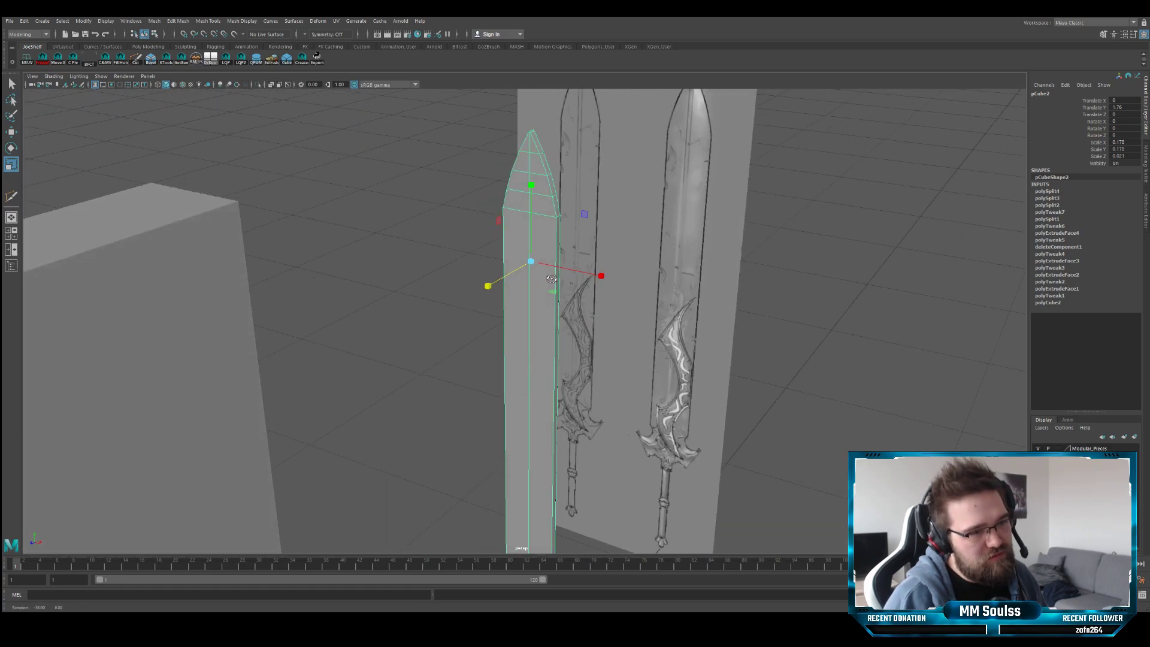
pyautogui.keyDown('alt'); pyautogui.moveTo(668, 177); pyautogui.dragTo(657, 237, button='middle'); pyautogui.keyUp('alt')
pyautogui.keyDown('alt'); pyautogui.moveTo(657, 237); pyautogui.dragTo(560, 257); pyautogui.keyUp('alt')
pyautogui.press('q')
pyautogui.keyDown('alt'); pyautogui.moveTo(559, 257); pyautogui.dragTo(612, 322, button='right'); pyautogui.keyUp('alt')
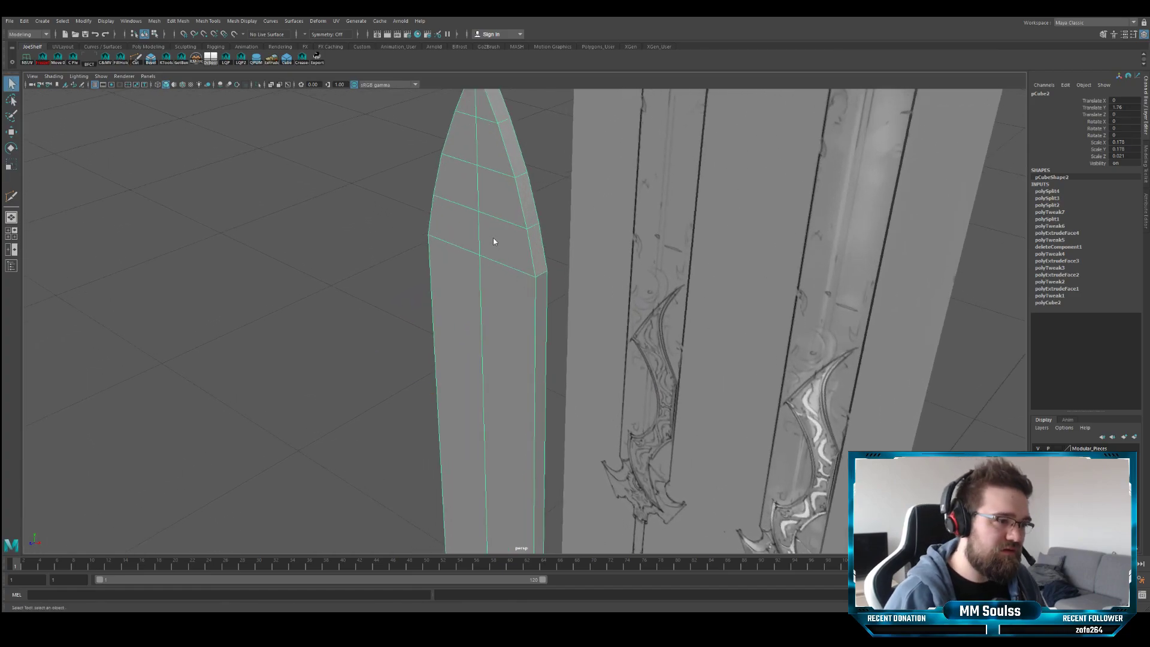
# - Bevel the vertical centre edge loop on the blade's front face with a fraction of 0.2
pyautogui.moveTo(494, 241); pyautogui.dragTo(496, 211, button='right')
pyautogui.keyDown('alt'); pyautogui.moveTo(496, 211); pyautogui.dragTo(504, 198); pyautogui.keyUp('alt')
pyautogui.keyDown('alt'); pyautogui.moveTo(504, 198); pyautogui.dragTo(506, 254, button='middle'); pyautogui.keyUp('alt')
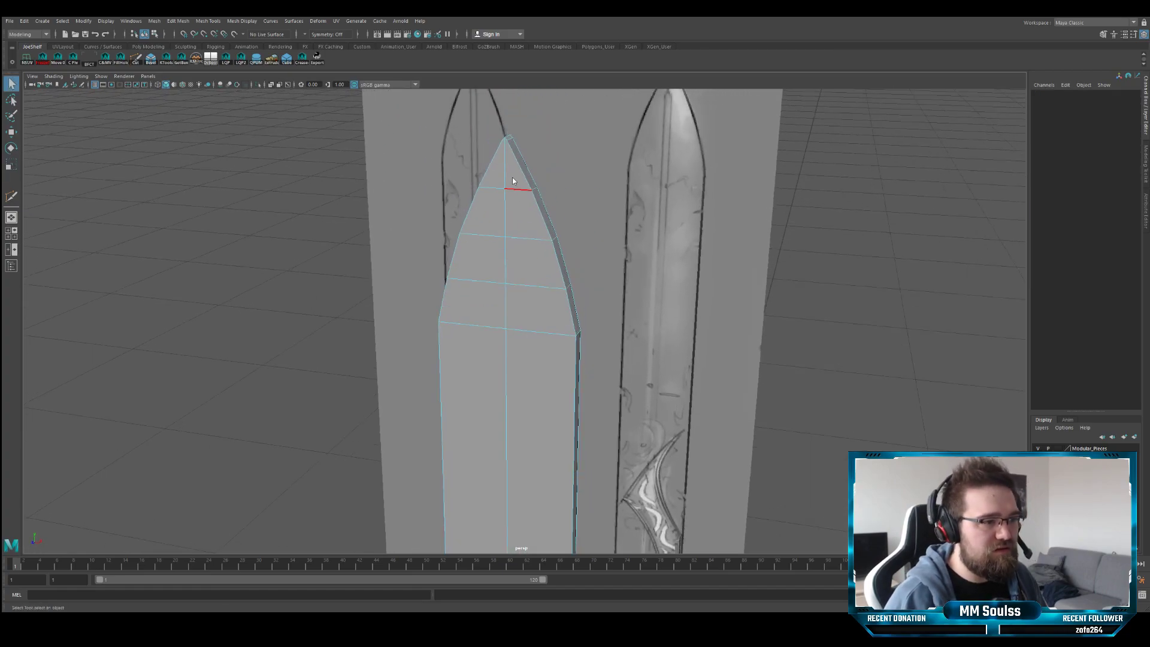
pyautogui.doubleClick(504, 210)
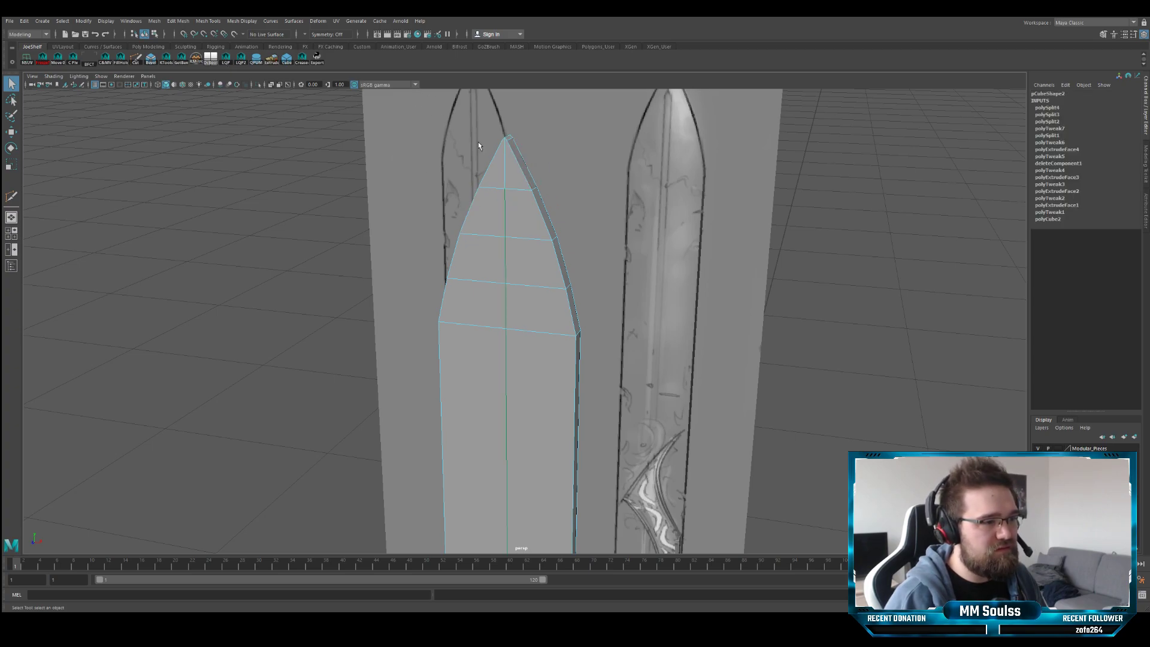
pyautogui.keyDown('alt'); pyautogui.moveTo(504, 211); pyautogui.dragTo(563, 301); pyautogui.keyUp('alt')
pyautogui.keyDown('alt'); pyautogui.moveTo(563, 301); pyautogui.dragTo(531, 261, button='middle'); pyautogui.keyUp('alt')
pyautogui.keyDown('alt'); pyautogui.moveTo(531, 262); pyautogui.dragTo(763, 333, button='right'); pyautogui.keyUp('alt')
pyautogui.keyDown('alt'); pyautogui.moveTo(579, 231); pyautogui.dragTo(581, 261, button='middle'); pyautogui.keyUp('alt')
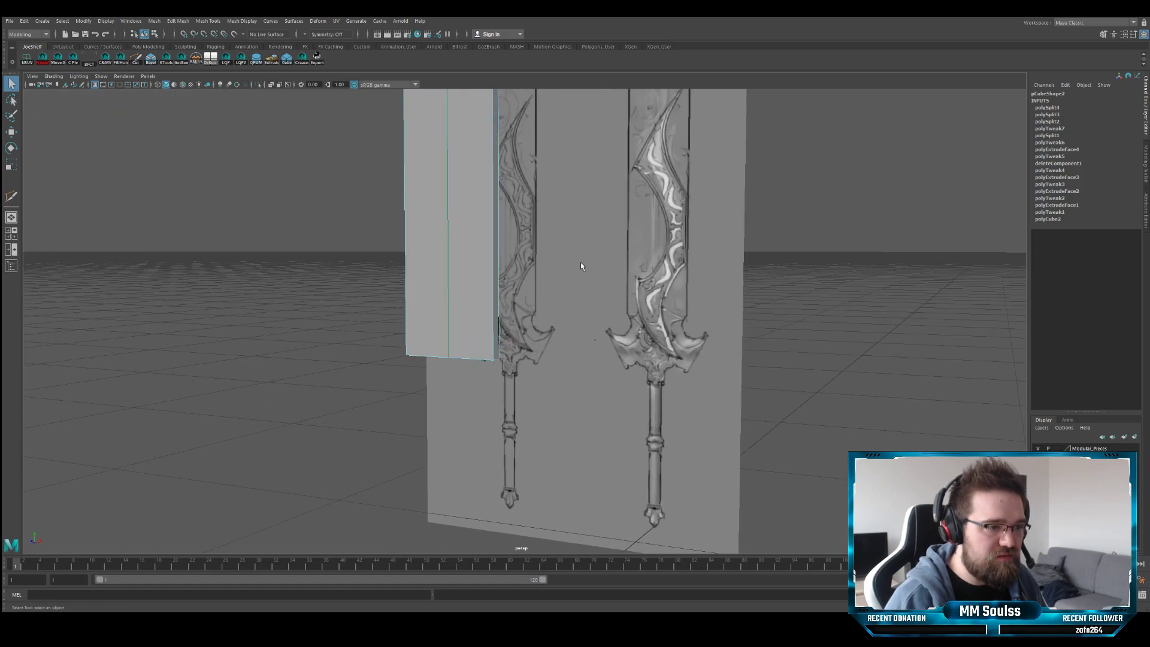
pyautogui.keyDown('alt'); pyautogui.moveTo(539, 102); pyautogui.dragTo(537, 191, button='middle'); pyautogui.keyUp('alt')
pyautogui.keyDown('alt'); pyautogui.moveTo(536, 196); pyautogui.dragTo(474, 214); pyautogui.keyUp('alt')
pyautogui.keyDown('alt'); pyautogui.moveTo(475, 214); pyautogui.dragTo(469, 304, button='middle'); pyautogui.keyUp('alt')
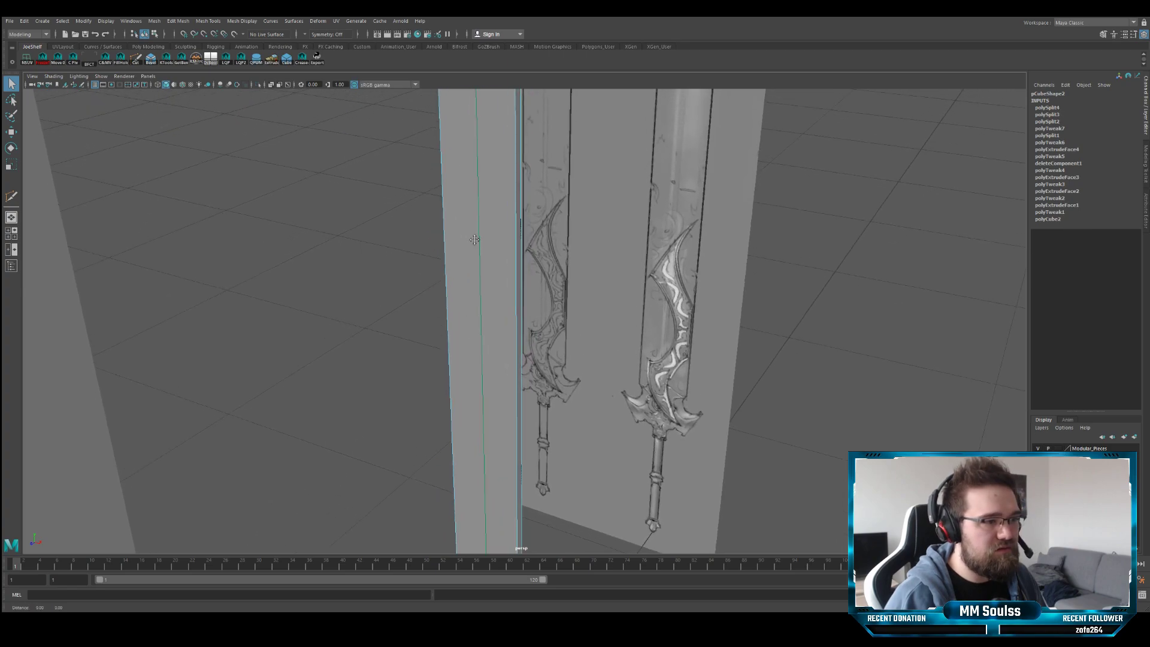
pyautogui.keyDown('alt'); pyautogui.moveTo(475, 241); pyautogui.dragTo(483, 370, button='middle'); pyautogui.keyUp('alt')
pyautogui.keyDown('alt'); pyautogui.moveTo(486, 288); pyautogui.dragTo(481, 323, button='middle'); pyautogui.keyUp('alt')
pyautogui.keyDown('alt'); pyautogui.moveTo(483, 324); pyautogui.dragTo(459, 256); pyautogui.keyUp('alt')
pyautogui.hotkey('ctrl', 'b')
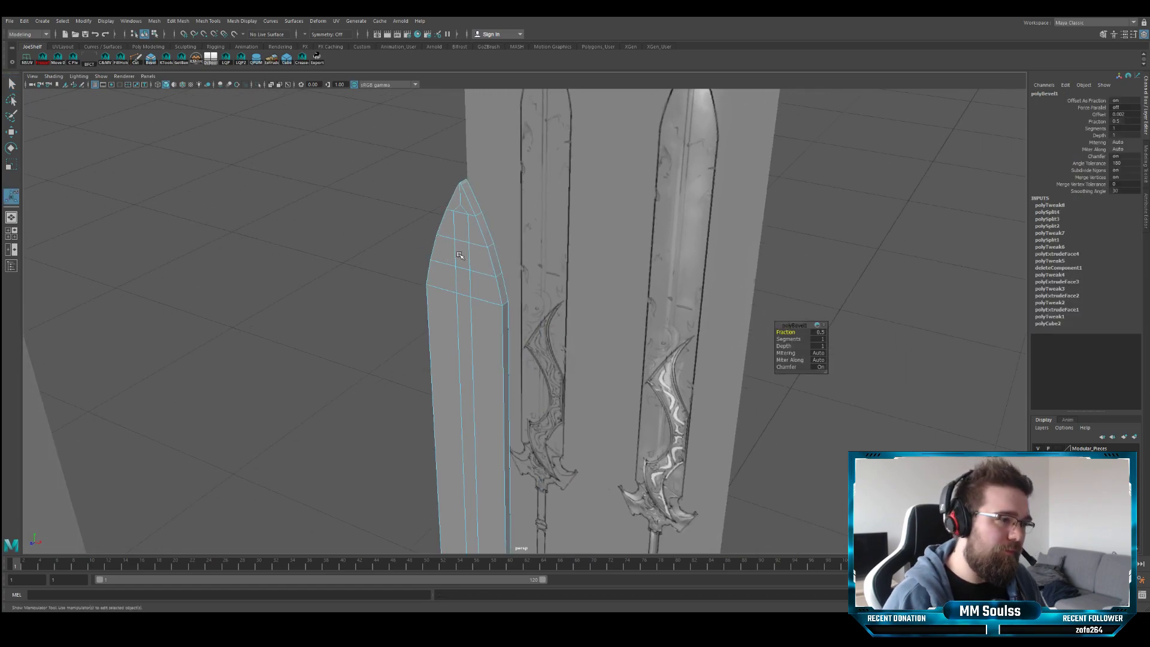
pyautogui.moveTo(459, 256); pyautogui.dragTo(457, 254, button='middle')
pyautogui.keyDown('alt'); pyautogui.moveTo(457, 254); pyautogui.dragTo(524, 248); pyautogui.keyUp('alt')
# - Cut a centred edge loop along the blade's narrow side to split its thickness into two halves
pyautogui.press('q')
pyautogui.scroll(3, 388, 146)
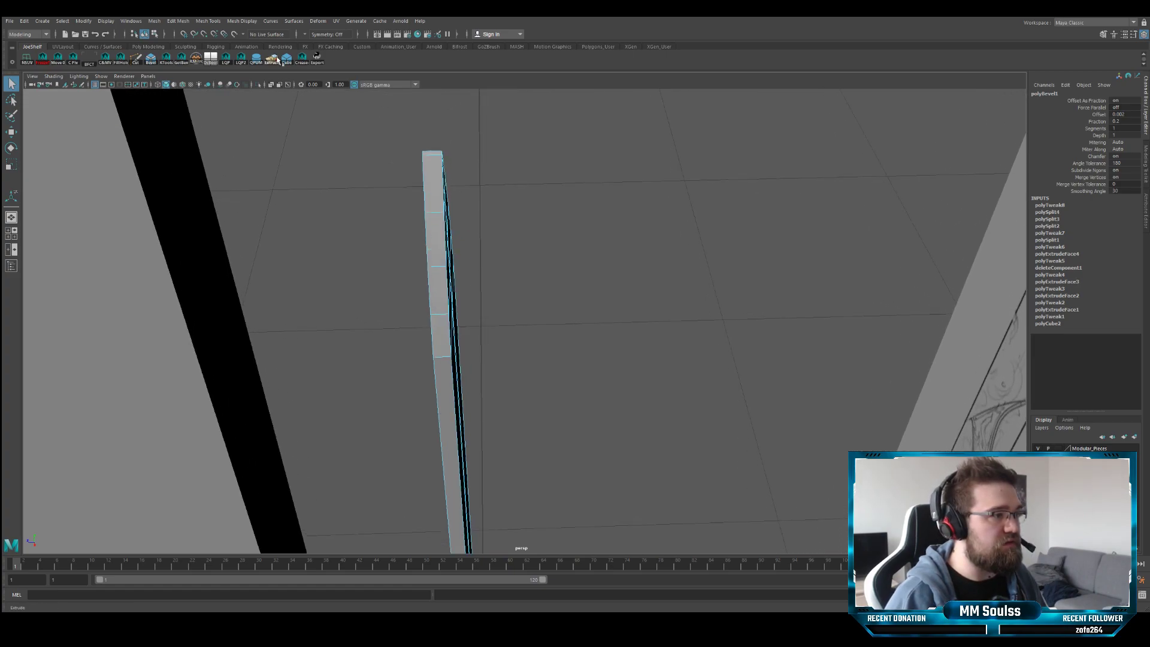
pyautogui.click(136, 59)
pyautogui.keyDown('alt'); pyautogui.moveTo(390, 167); pyautogui.dragTo(477, 218); pyautogui.keyUp('alt')
pyautogui.scroll(3, 477, 216)
pyautogui.keyDown('ctrl'); pyautogui.middleClick(487, 171); pyautogui.keyUp('ctrl')
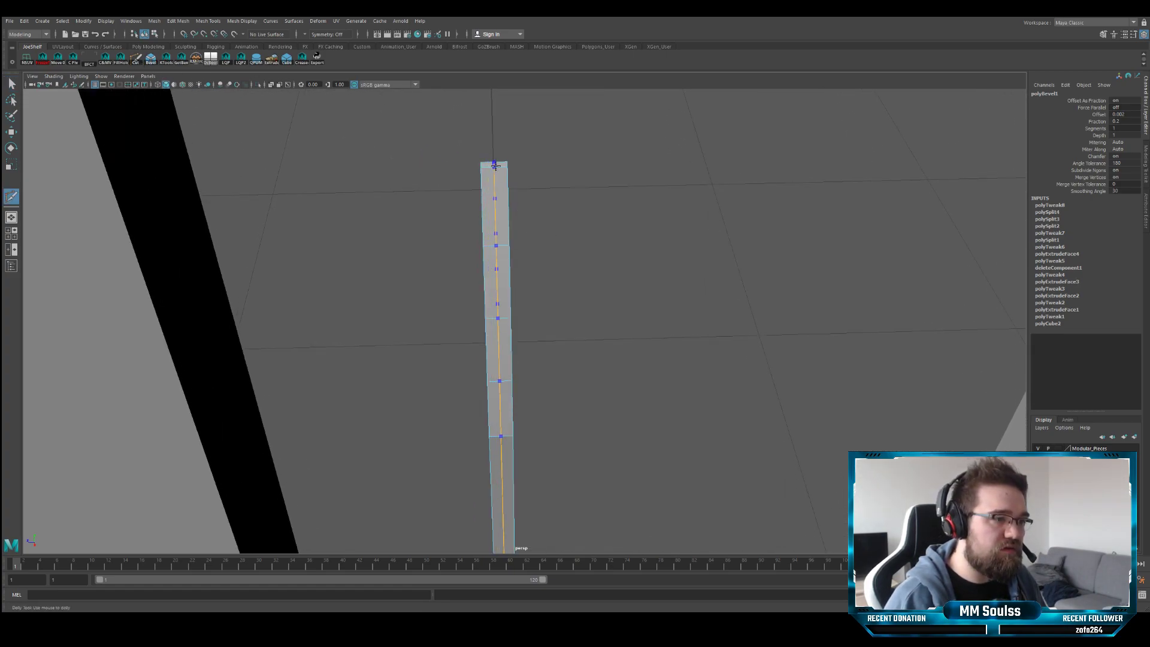
pyautogui.press('q')
# - Delete the faces of the blade's rear half, including the side strip behind the new centre loop
pyautogui.keyDown('alt'); pyautogui.moveTo(547, 190); pyautogui.dragTo(538, 161); pyautogui.keyUp('alt')
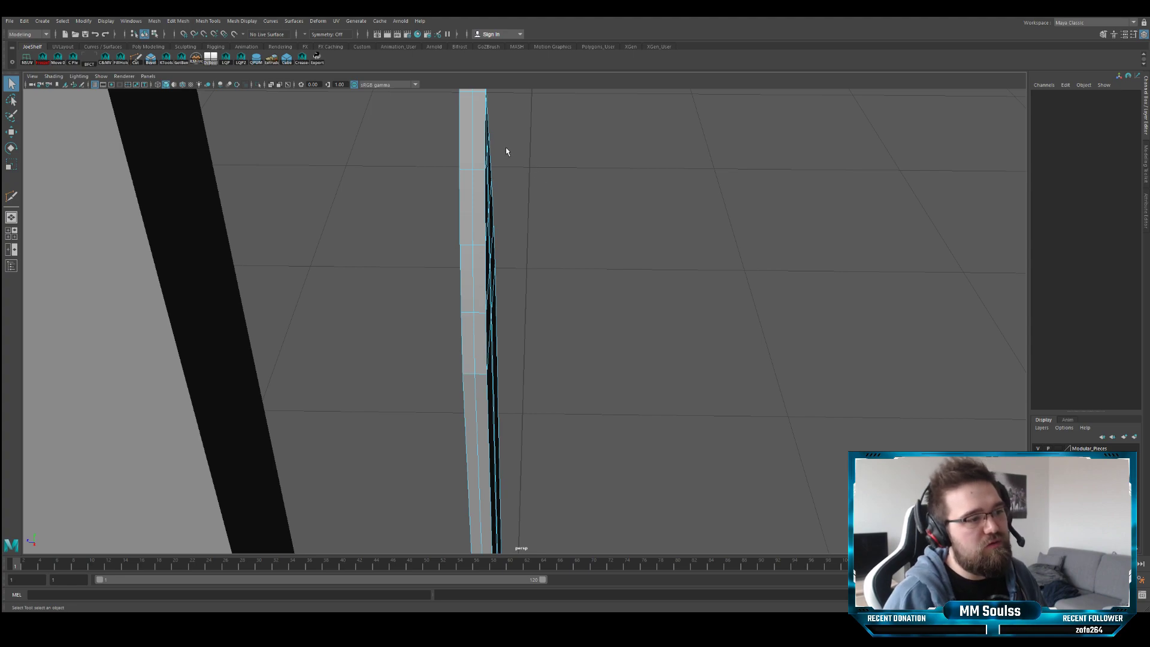
pyautogui.keyDown('alt'); pyautogui.moveTo(506, 151); pyautogui.dragTo(519, 208, button='middle'); pyautogui.keyUp('alt')
pyautogui.click(504, 194)
pyautogui.keyDown('alt'); pyautogui.moveTo(533, 379); pyautogui.dragTo(554, 246, button='middle'); pyautogui.keyUp('alt')
pyautogui.keyDown('alt'); pyautogui.moveTo(555, 246); pyautogui.dragTo(567, 290); pyautogui.keyUp('alt')
pyautogui.keyDown('shift'); pyautogui.doubleClick(529, 326); pyautogui.keyUp('shift')
pyautogui.click(567, 289)
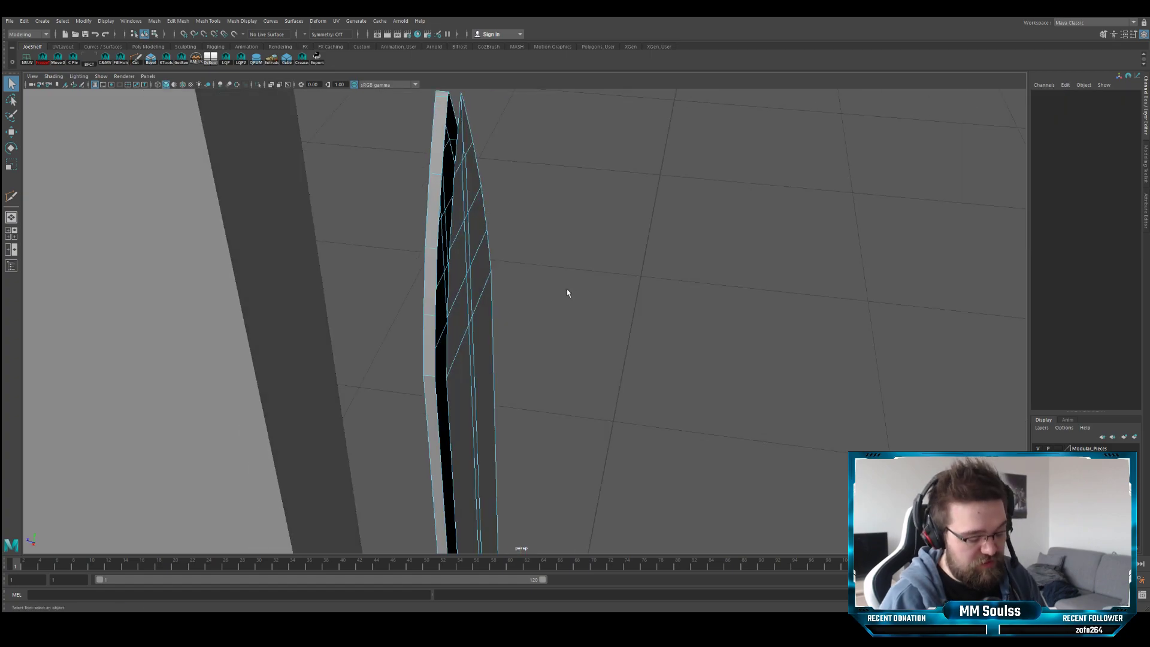
pyautogui.doubleClick(494, 278)
pyautogui.press('Delete')
# - Examine the tip's vertices and edges up close from the blade's open back side
pyautogui.keyDown('alt'); pyautogui.moveTo(503, 261); pyautogui.dragTo(397, 207); pyautogui.keyUp('alt')
pyautogui.press('f')
pyautogui.scroll(-10, 526, 232)
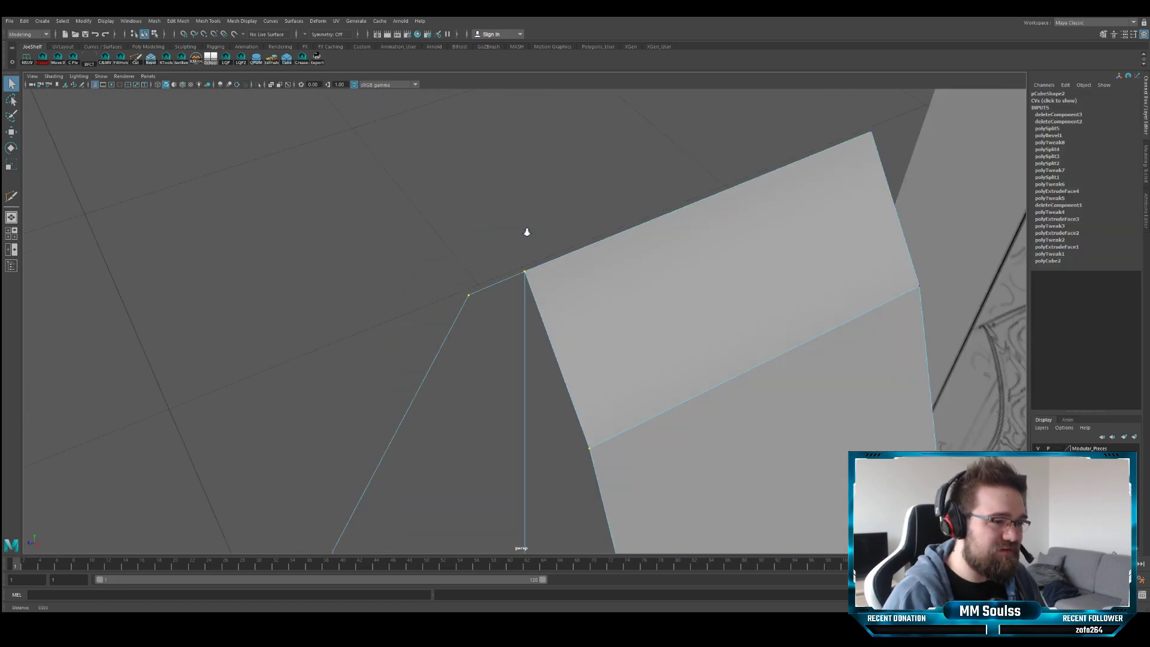
pyautogui.keyDown('alt'); pyautogui.moveTo(526, 231); pyautogui.dragTo(475, 311); pyautogui.keyUp('alt')
pyautogui.moveTo(474, 311)
pyautogui.keyDown('alt'); pyautogui.mouseDown(button='middle')
pyautogui.moveTo(472, 224)
pyautogui.moveTo(471, 296)
pyautogui.mouseUp(button='middle'); pyautogui.keyUp('alt')
pyautogui.keyDown('alt'); pyautogui.moveTo(501, 308); pyautogui.dragTo(487, 323); pyautogui.keyUp('alt')
pyautogui.keyDown('alt'); pyautogui.moveTo(488, 323); pyautogui.dragTo(490, 283, button='middle'); pyautogui.keyUp('alt')
pyautogui.keyDown('alt'); pyautogui.moveTo(490, 286); pyautogui.dragTo(510, 302); pyautogui.keyUp('alt')
pyautogui.keyDown('alt'); pyautogui.moveTo(513, 309); pyautogui.dragTo(570, 232, button='middle'); pyautogui.keyUp('alt')
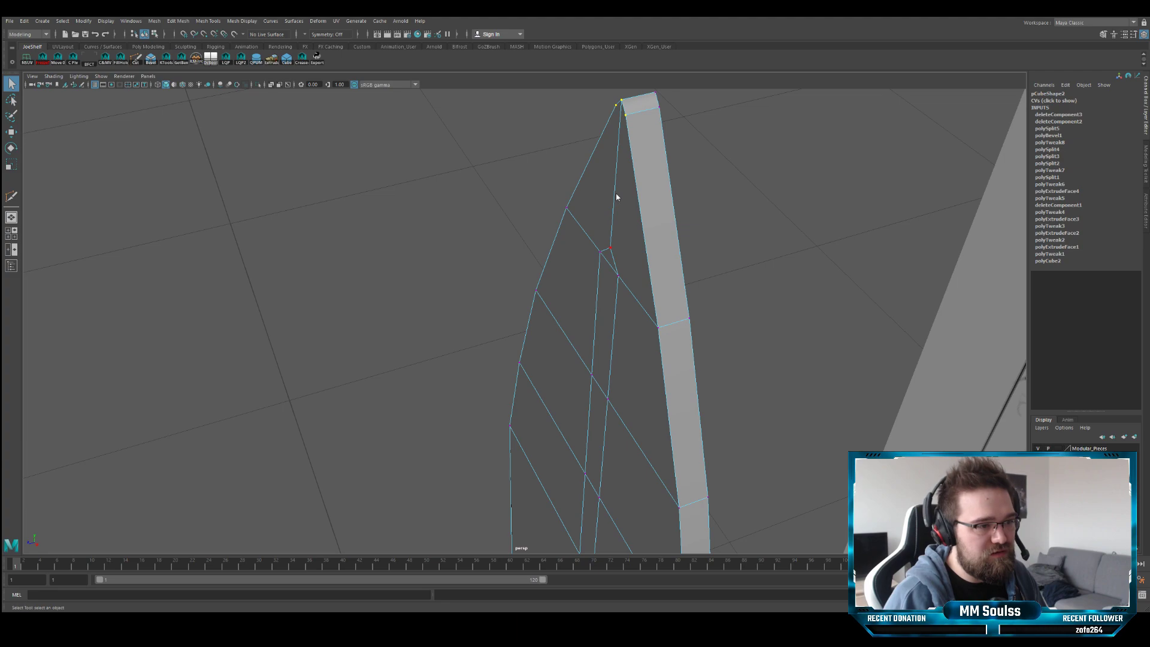
# - Cut a new edge across the front face just below the point, between the tip's two corner vertices
pyautogui.press('F10')
pyautogui.click(634, 178)
pyautogui.keyDown('alt'); pyautogui.moveTo(634, 180); pyautogui.dragTo(648, 203); pyautogui.keyUp('alt')
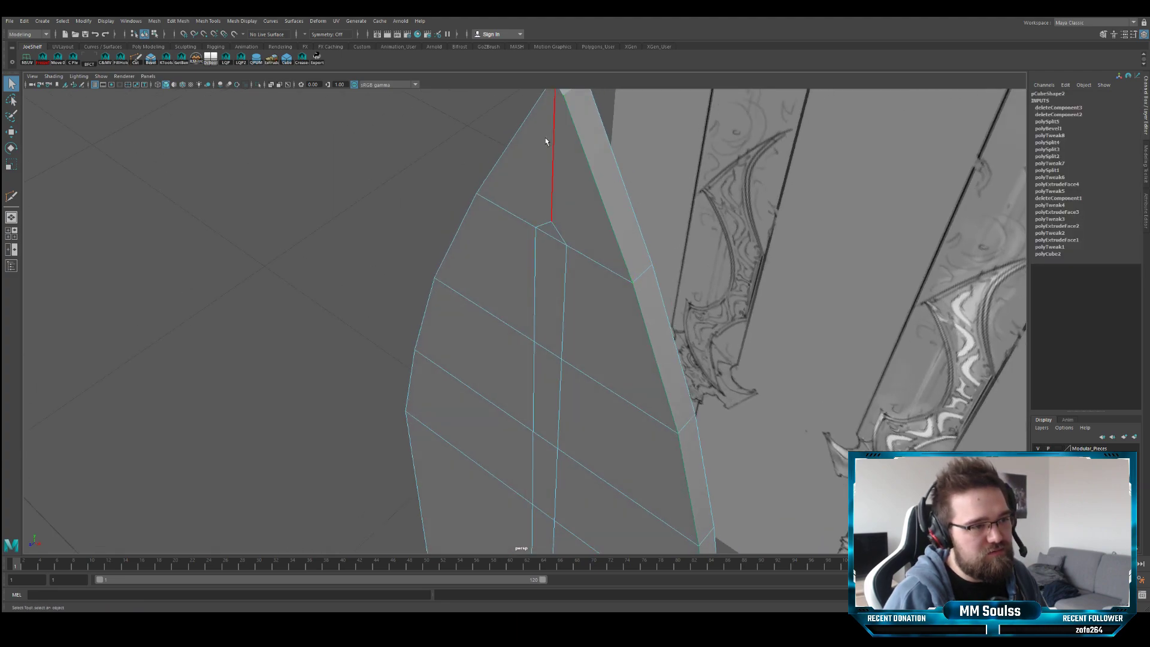
pyautogui.keyDown('alt'); pyautogui.moveTo(545, 143); pyautogui.dragTo(492, 186, button='middle'); pyautogui.keyUp('alt')
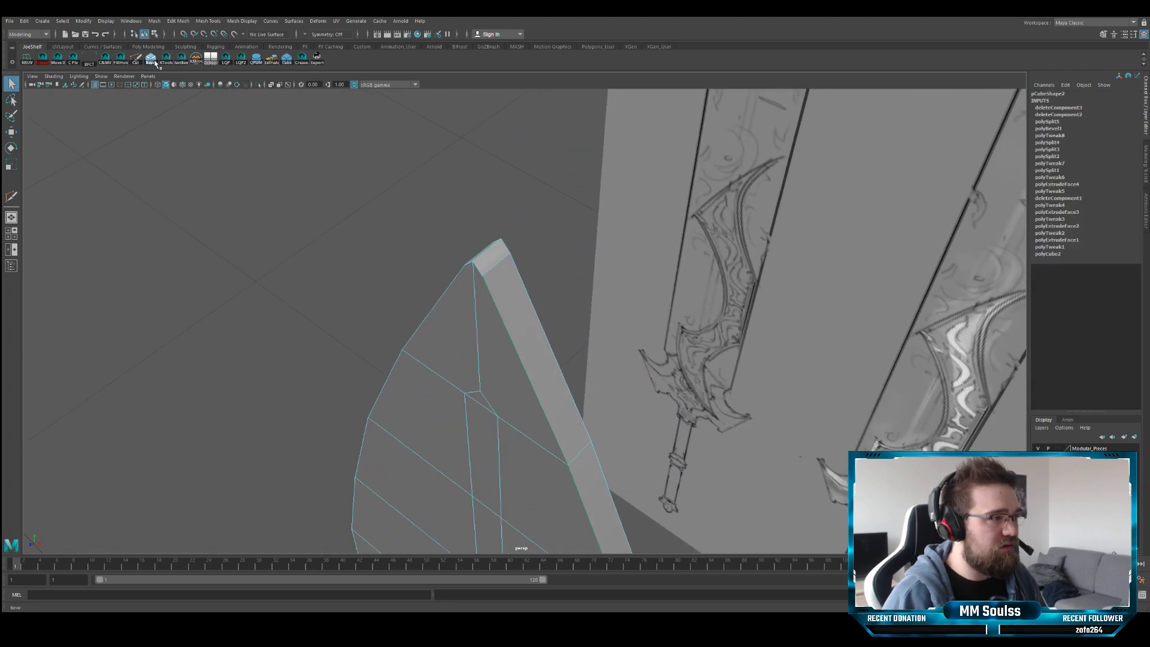
pyautogui.click(135, 58)
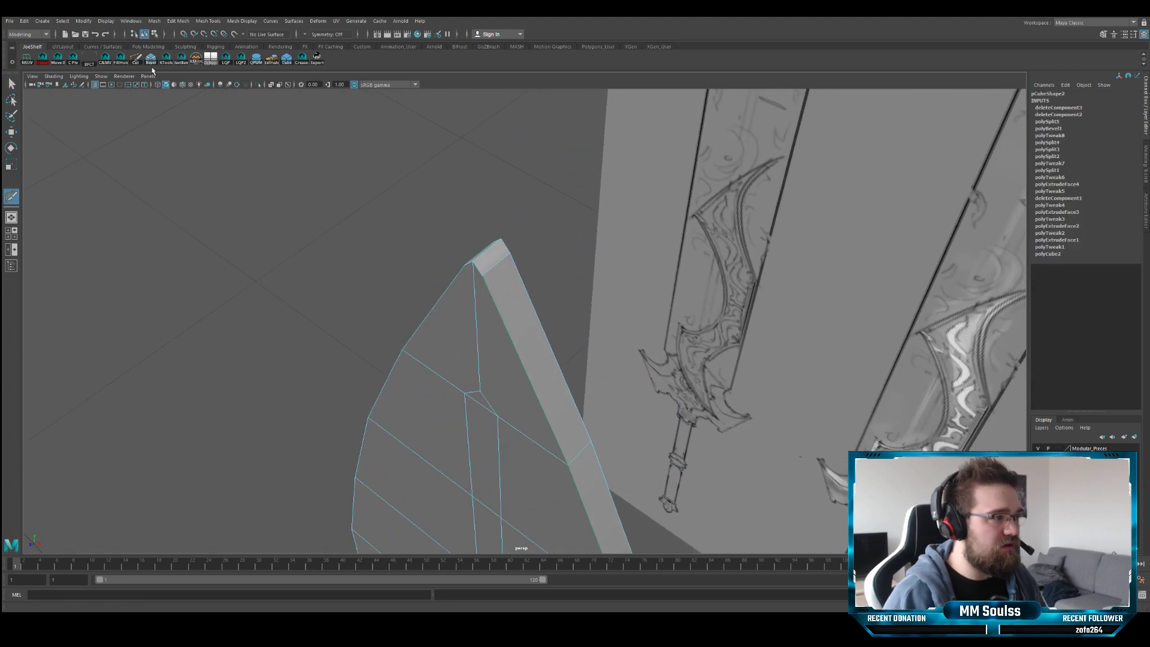
pyautogui.click(481, 276)
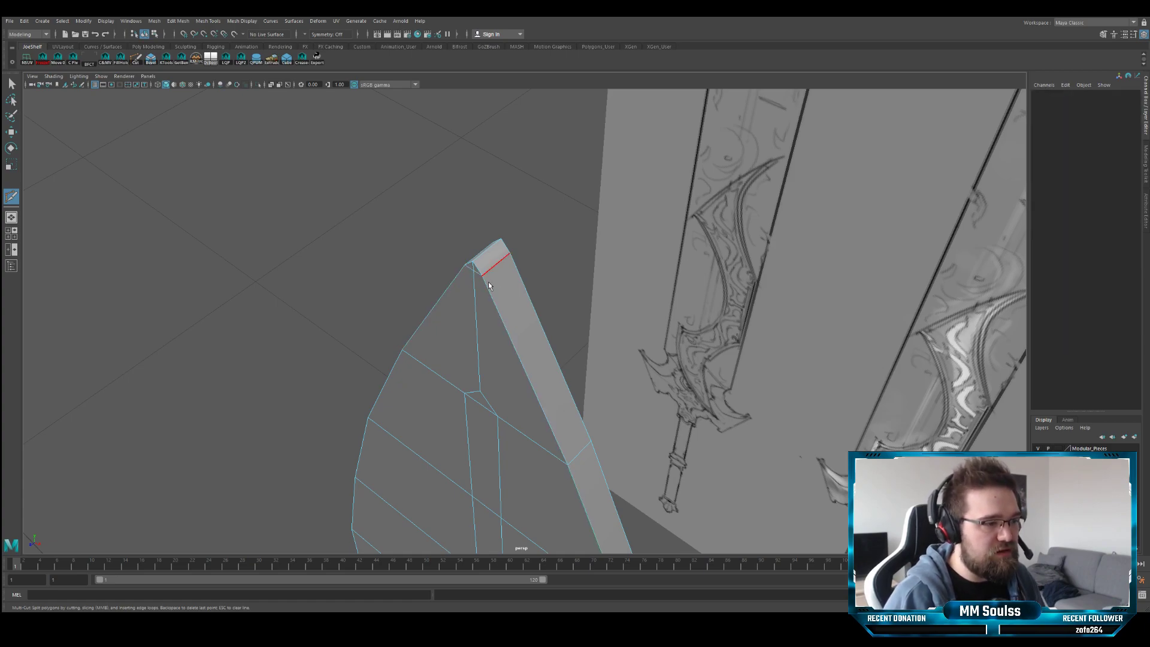
# - Select the inner vertex of the new edge just below the blade's point and snap it onto the neighbouring tip vertex
pyautogui.press('q')
pyautogui.keyDown('alt'); pyautogui.moveTo(489, 285); pyautogui.dragTo(522, 413); pyautogui.keyUp('alt')
pyautogui.press('w')
pyautogui.keyDown('alt'); pyautogui.moveTo(522, 413); pyautogui.dragTo(519, 299, button='middle'); pyautogui.keyUp('alt')
pyautogui.moveTo(478, 484); pyautogui.dragTo(486, 487)
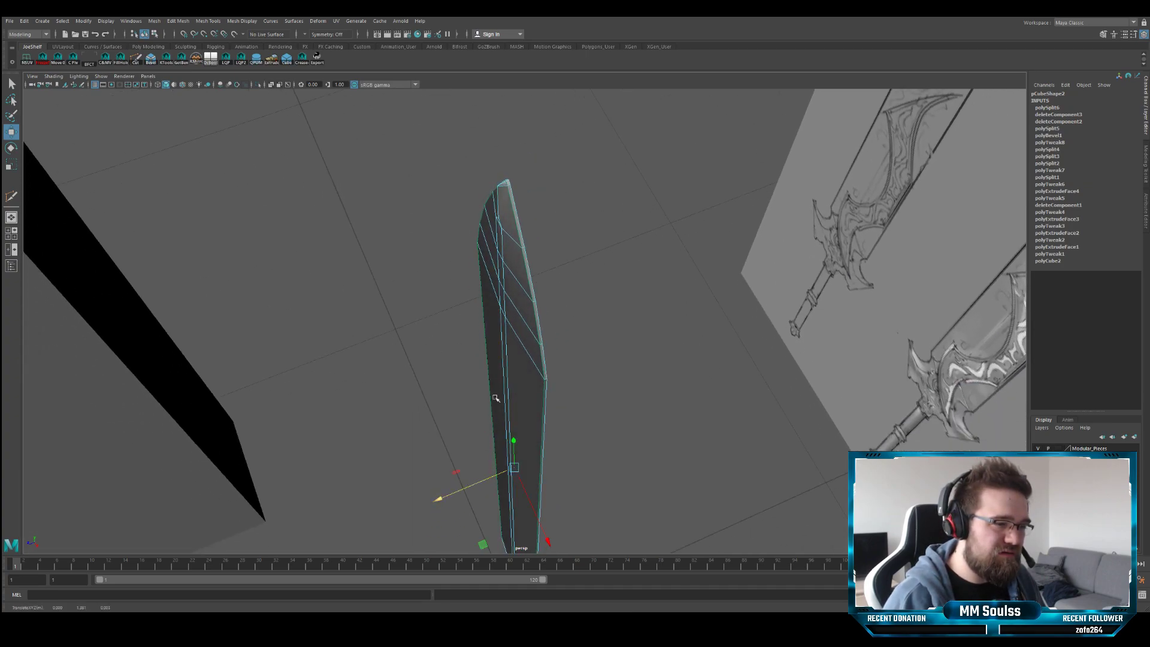
pyautogui.keyDown('alt'); pyautogui.moveTo(496, 397); pyautogui.dragTo(598, 342); pyautogui.keyUp('alt')
pyautogui.press('q')
pyautogui.click(563, 297)
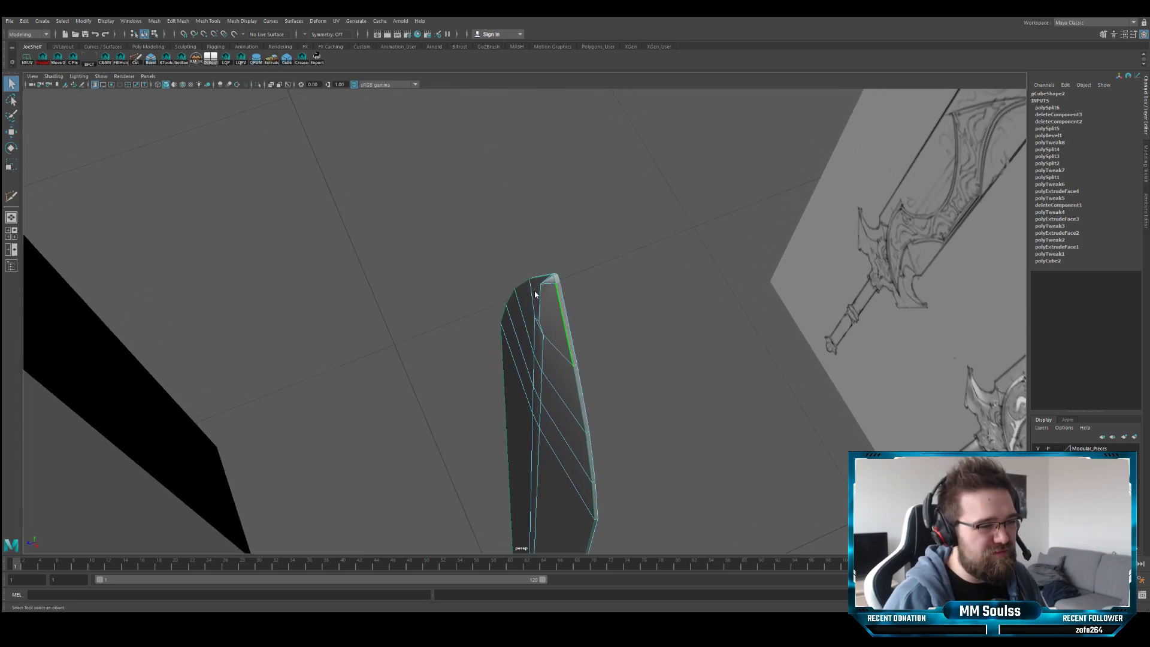
pyautogui.moveTo(520, 296); pyautogui.dragTo(514, 296, button='right')
pyautogui.click(543, 286)
pyautogui.press('w')
pyautogui.press('v')
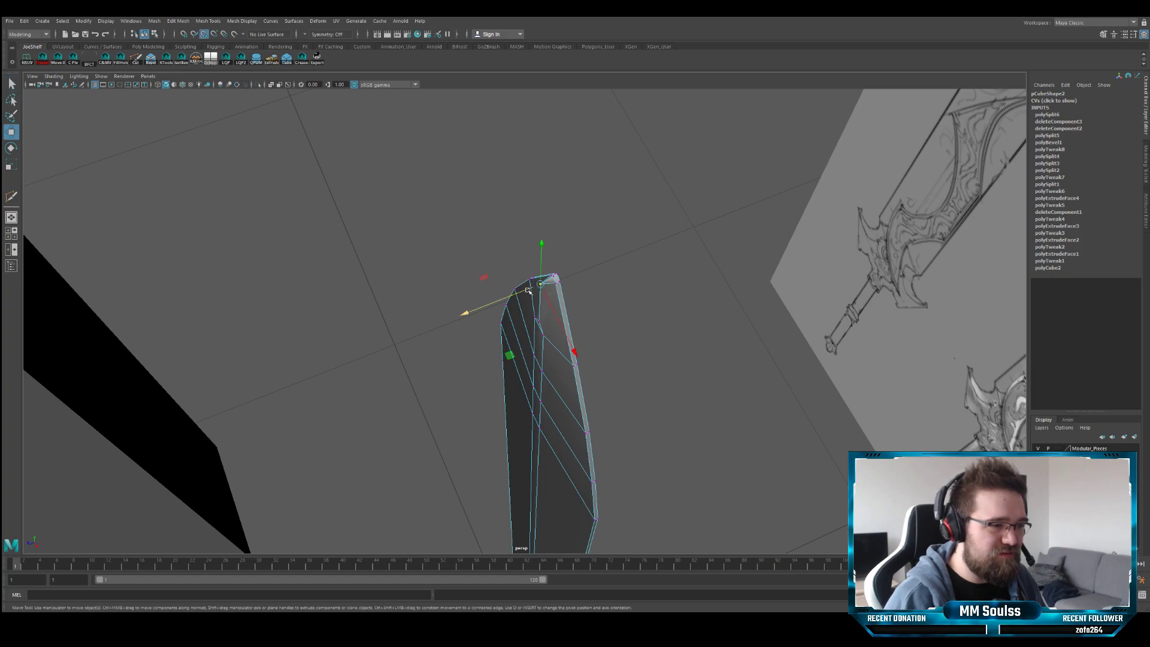
pyautogui.moveTo(547, 285); pyautogui.dragTo(550, 278, button='middle')
pyautogui.press('f')
pyautogui.keyDown('alt'); pyautogui.moveTo(569, 279); pyautogui.dragTo(541, 306, button='right'); pyautogui.keyUp('alt')
pyautogui.keyDown('alt'); pyautogui.moveTo(541, 307); pyautogui.dragTo(514, 304); pyautogui.keyUp('alt')
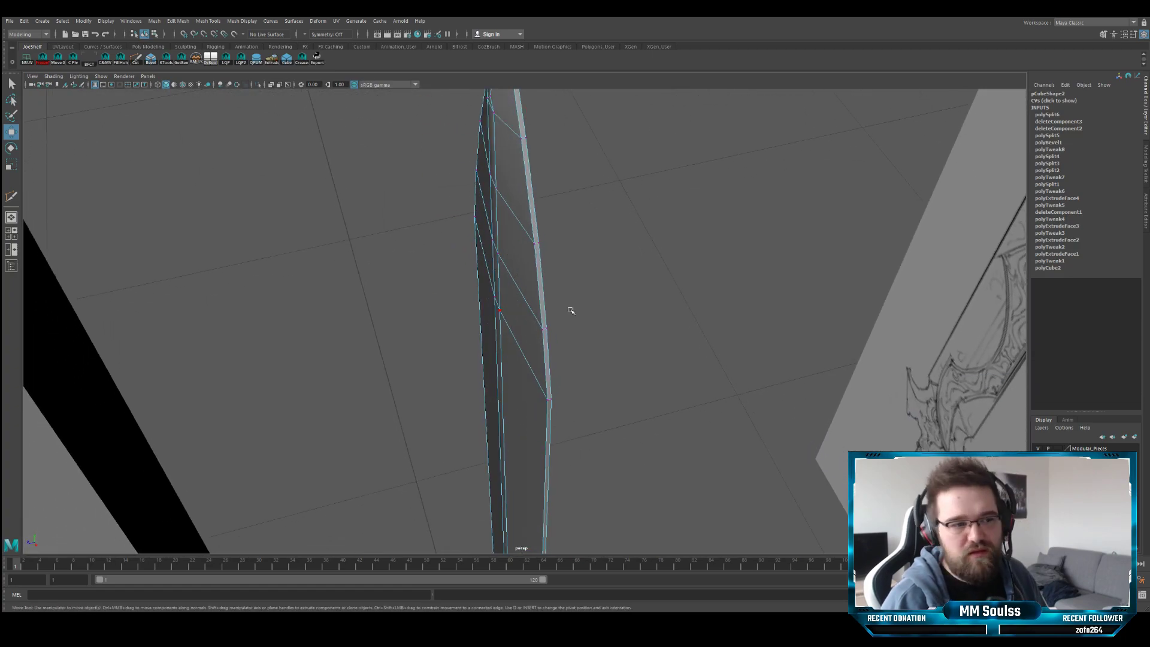
pyautogui.scroll(3, 621, 293)
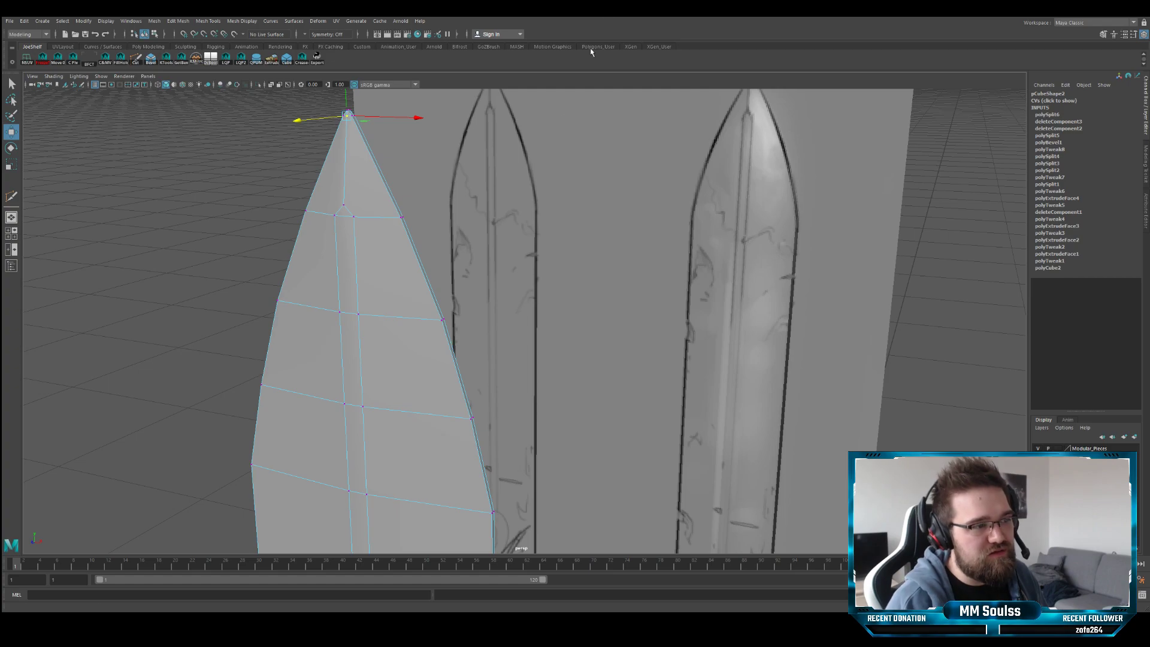
# - Select the three vertices at the upper end of the central ridge strip, at the first cross edge
pyautogui.keyDown('alt'); pyautogui.moveTo(462, 232); pyautogui.dragTo(460, 309); pyautogui.keyUp('alt')
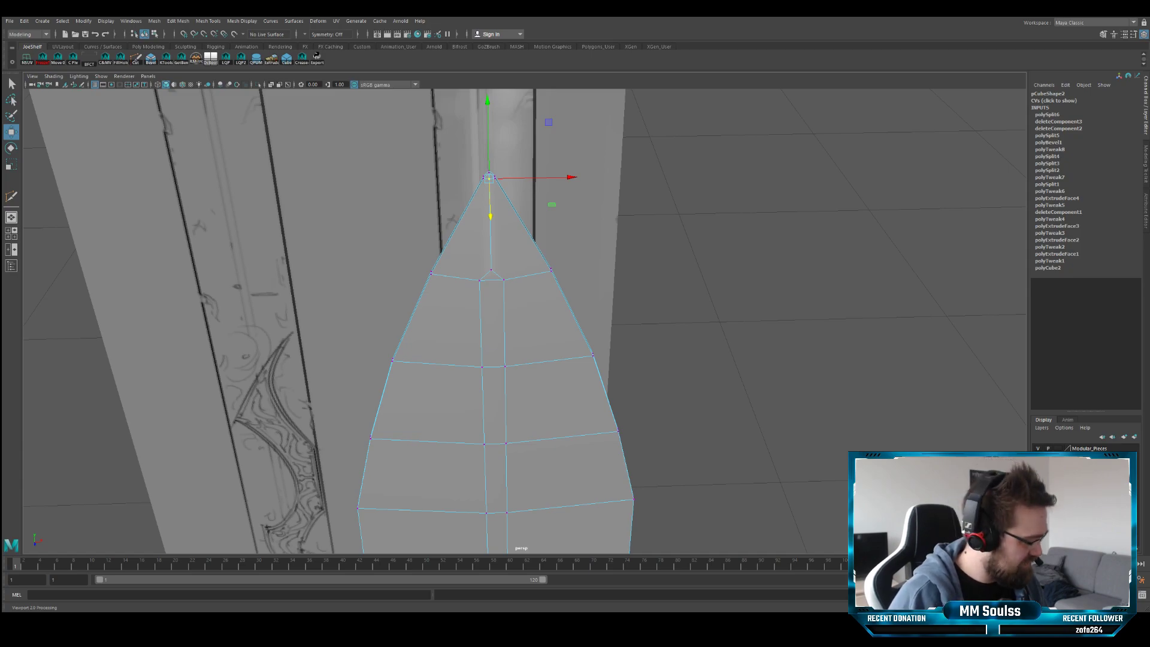
pyautogui.keyDown('alt'); pyautogui.moveTo(462, 318); pyautogui.dragTo(452, 288); pyautogui.keyUp('alt')
pyautogui.press('q')
pyautogui.press('w')
pyautogui.keyDown('alt'); pyautogui.moveTo(525, 329); pyautogui.dragTo(465, 295); pyautogui.keyUp('alt')
# - Inspect the blade's tip and ridge strip against the reference from several angles
pyautogui.keyDown('alt'); pyautogui.moveTo(616, 352); pyautogui.dragTo(464, 295, button='middle'); pyautogui.keyUp('alt')
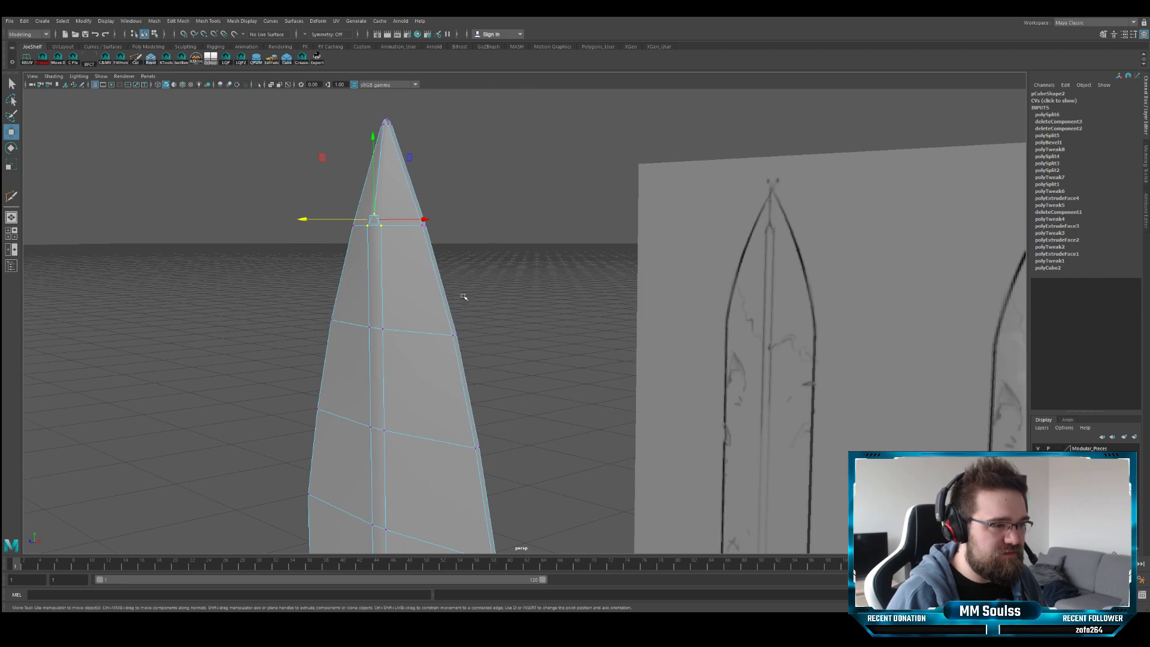
pyautogui.keyDown('alt'); pyautogui.moveTo(465, 295); pyautogui.dragTo(460, 298); pyautogui.keyUp('alt')
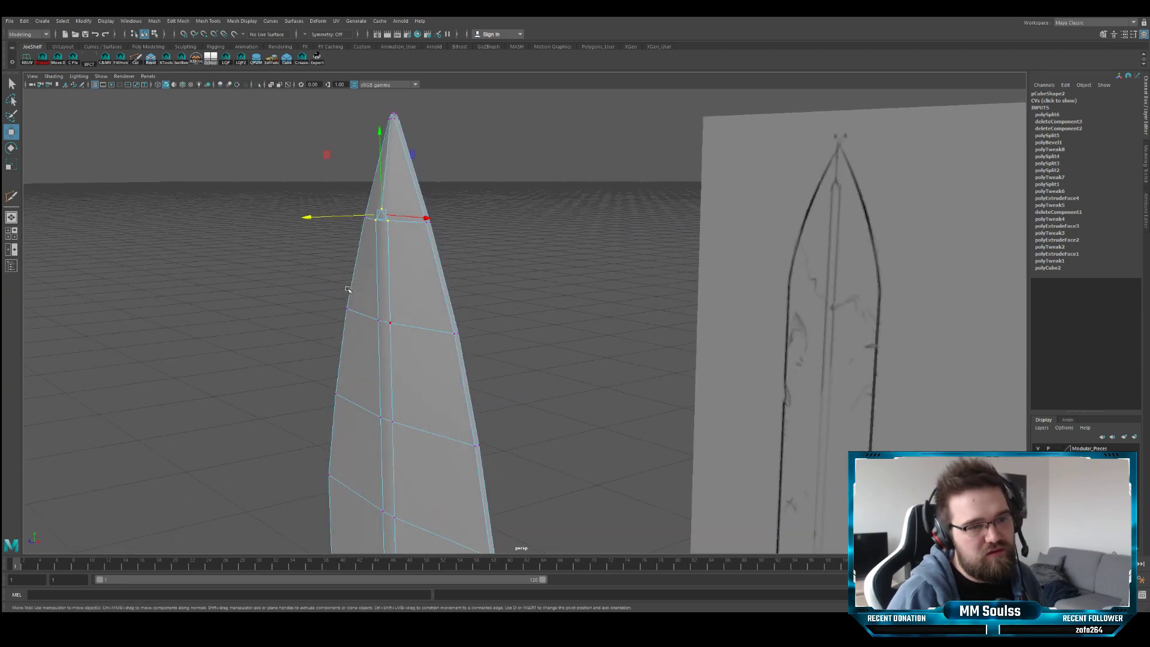
pyautogui.keyDown('alt'); pyautogui.moveTo(349, 290); pyautogui.dragTo(354, 290); pyautogui.keyUp('alt')
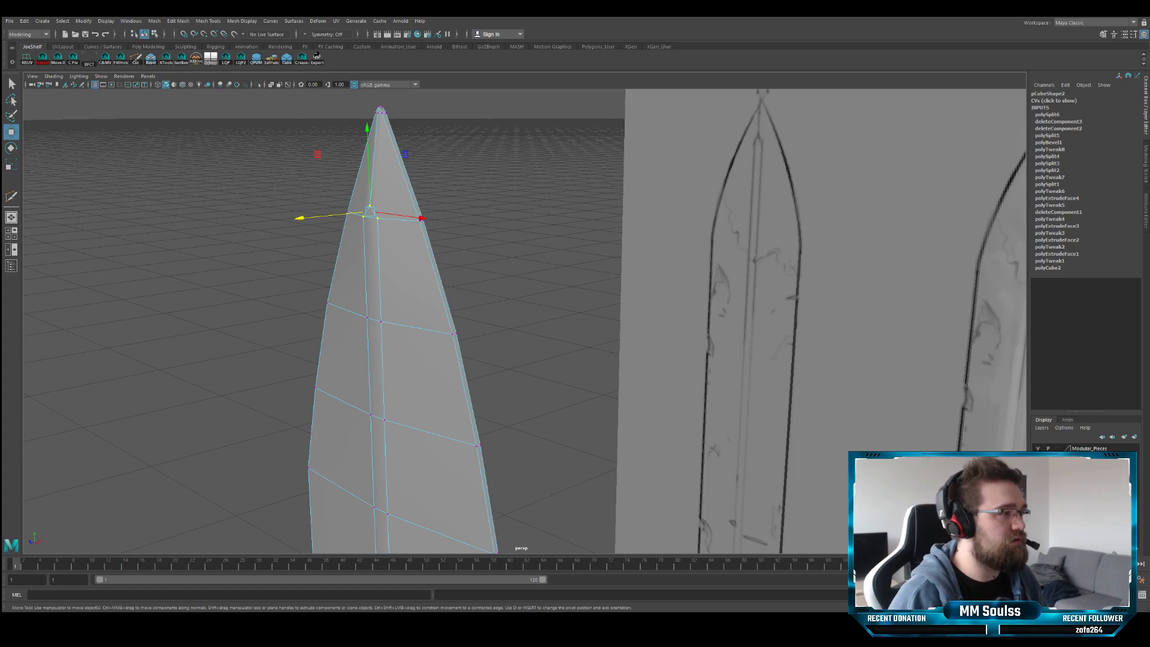
pyautogui.keyDown('alt'); pyautogui.moveTo(256, 169); pyautogui.dragTo(331, 224, button='middle'); pyautogui.keyUp('alt')
pyautogui.keyDown('alt'); pyautogui.moveTo(330, 224); pyautogui.dragTo(328, 234); pyautogui.keyUp('alt')
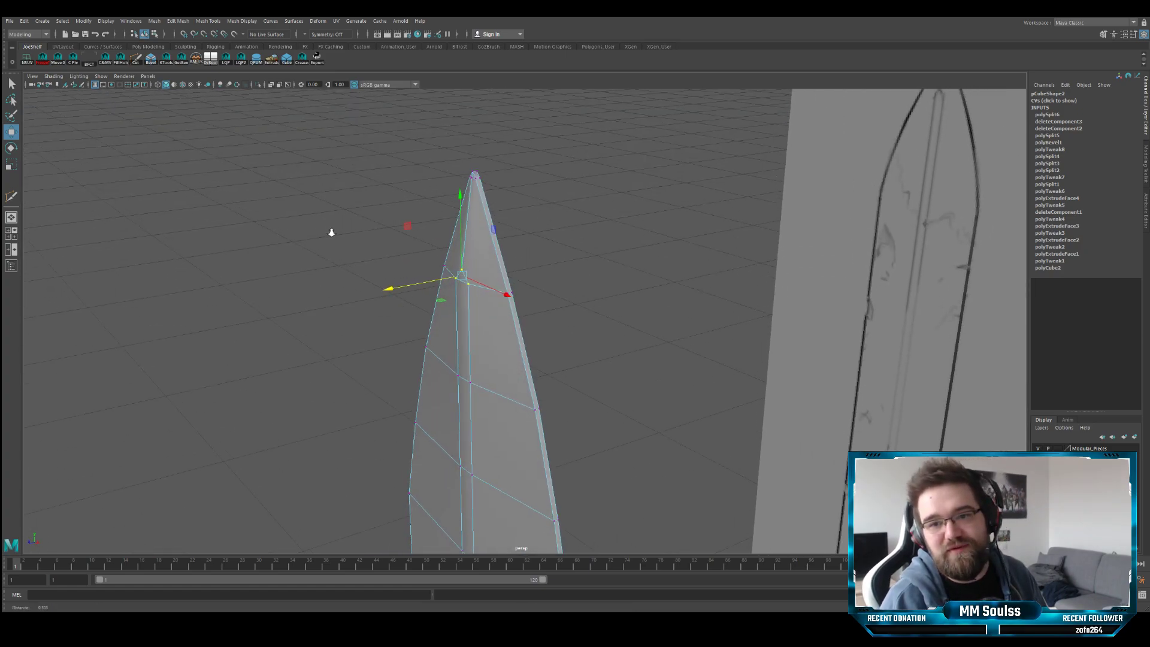
pyautogui.keyDown('alt'); pyautogui.moveTo(328, 233); pyautogui.dragTo(357, 255, button='right'); pyautogui.keyUp('alt')
pyautogui.keyDown('alt'); pyautogui.moveTo(357, 254); pyautogui.dragTo(371, 266); pyautogui.keyUp('alt')
pyautogui.keyDown('alt'); pyautogui.moveTo(420, 287); pyautogui.dragTo(231, 296, button='right'); pyautogui.keyUp('alt')
pyautogui.keyDown('alt'); pyautogui.moveTo(231, 296); pyautogui.dragTo(464, 341); pyautogui.keyUp('alt')
pyautogui.keyDown('alt'); pyautogui.moveTo(448, 340); pyautogui.dragTo(434, 295, button='middle'); pyautogui.keyUp('alt')
pyautogui.moveTo(435, 294)
pyautogui.keyDown('alt'); pyautogui.mouseDown()
pyautogui.moveTo(332, 318)
pyautogui.moveTo(403, 277)
pyautogui.moveTo(444, 279)
pyautogui.mouseUp(); pyautogui.keyUp('alt')
# - Add the remaining ridge strip vertices down to the blade's base to the selection and move them slightly outward from the blade's face
pyautogui.press('q')
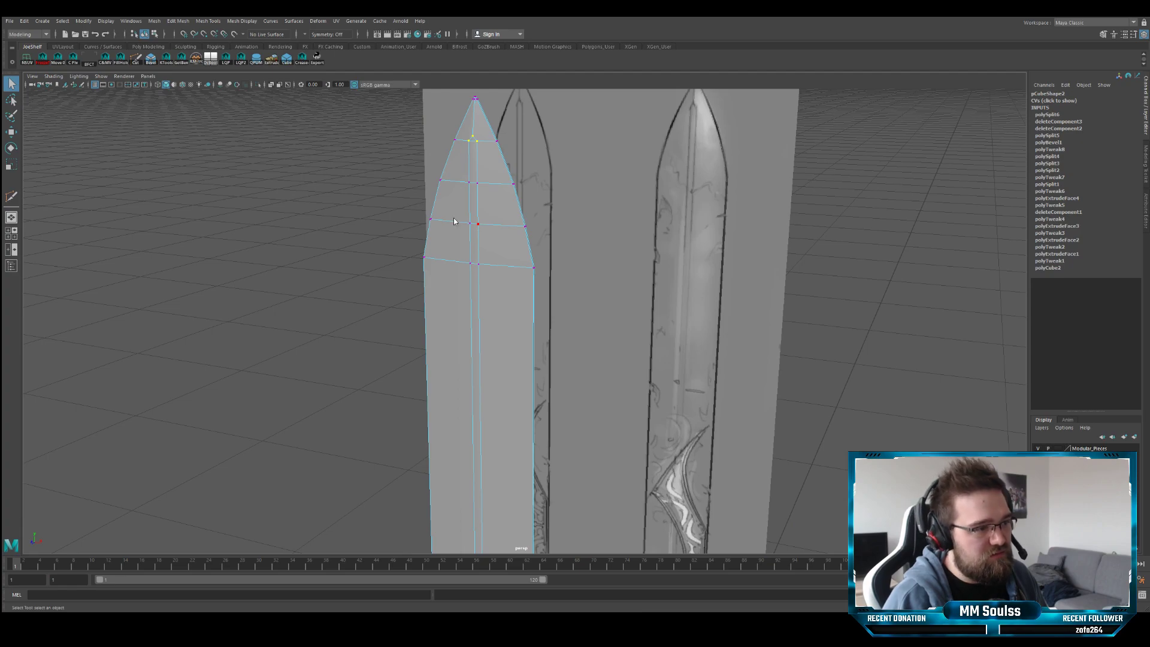
pyautogui.keyDown('alt'); pyautogui.moveTo(453, 222); pyautogui.dragTo(510, 224); pyautogui.keyUp('alt')
pyautogui.keyDown('ctrl'); pyautogui.keyDown('shift'); pyautogui.moveTo(453, 137); pyautogui.dragTo(427, 302); pyautogui.keyUp('shift'); pyautogui.keyUp('ctrl')
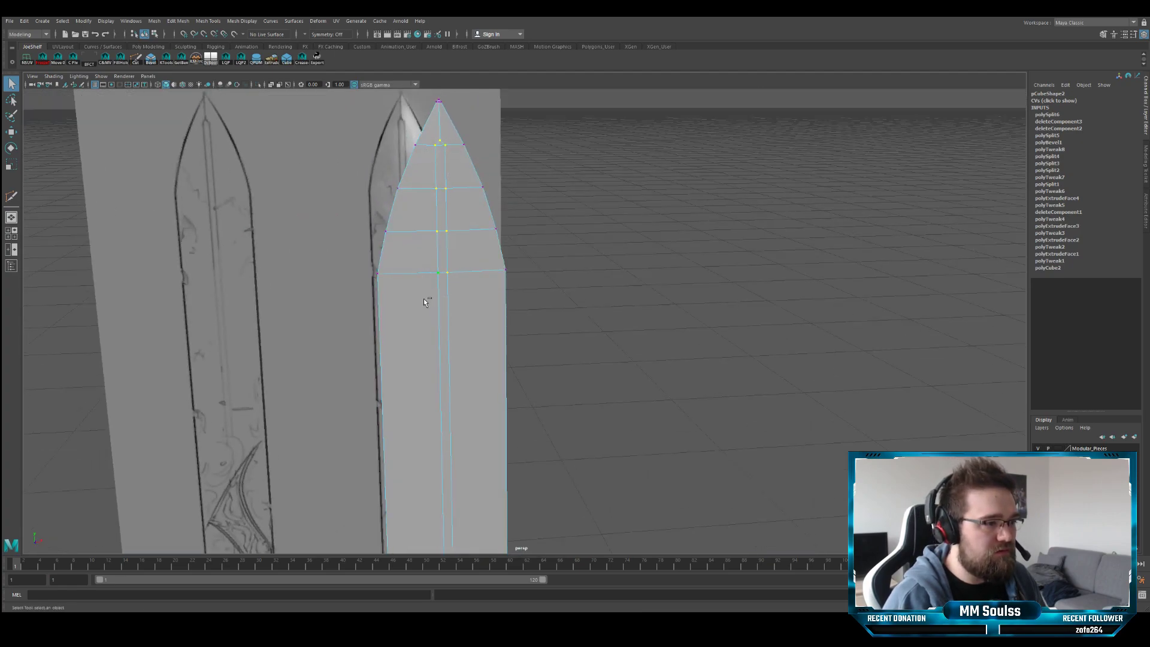
pyautogui.keyDown('alt'); pyautogui.moveTo(434, 383); pyautogui.dragTo(442, 220, button='middle'); pyautogui.keyUp('alt')
pyautogui.keyDown('ctrl'); pyautogui.keyDown('shift'); pyautogui.moveTo(452, 350); pyautogui.dragTo(547, 342); pyautogui.keyUp('shift'); pyautogui.keyUp('ctrl')
pyautogui.press('f')
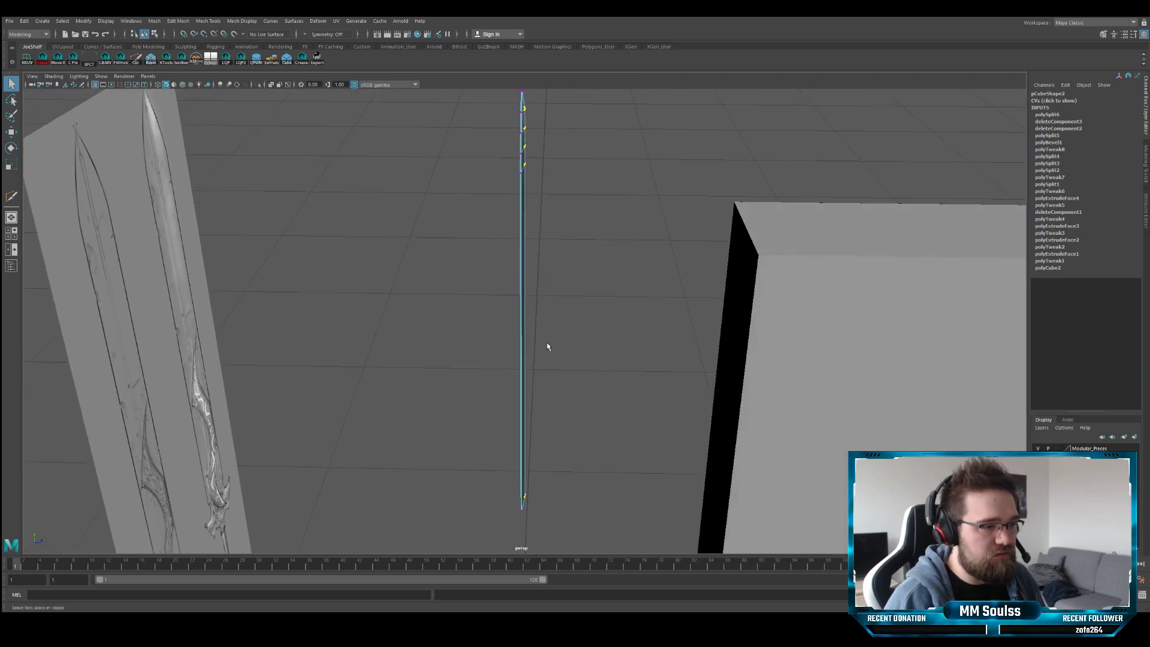
pyautogui.press('w')
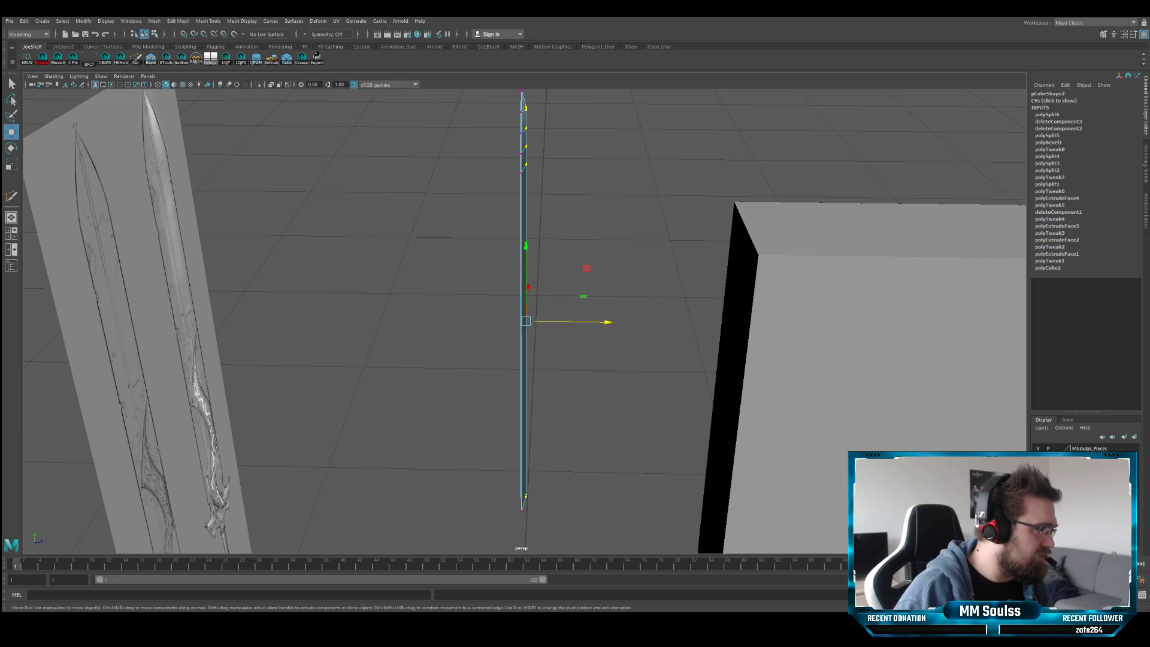
pyautogui.keyDown('alt'); pyautogui.moveTo(518, 311); pyautogui.dragTo(641, 259); pyautogui.keyUp('alt')
# - Cut a horizontal edge loop across the blade's front face just above its lower end
pyautogui.keyDown('alt'); pyautogui.moveTo(653, 395); pyautogui.dragTo(524, 393); pyautogui.keyUp('alt')
pyautogui.keyDown('alt'); pyautogui.moveTo(523, 393); pyautogui.dragTo(765, 383, button='right'); pyautogui.keyUp('alt')
pyautogui.keyDown('alt'); pyautogui.moveTo(765, 383); pyautogui.dragTo(601, 413); pyautogui.keyUp('alt')
pyautogui.keyDown('alt'); pyautogui.moveTo(601, 413); pyautogui.dragTo(527, 312, button='middle'); pyautogui.keyUp('alt')
pyautogui.keyDown('alt'); pyautogui.moveTo(527, 312); pyautogui.dragTo(563, 319, button='right'); pyautogui.keyUp('alt')
pyautogui.keyDown('alt'); pyautogui.moveTo(509, 329); pyautogui.dragTo(451, 315, button='middle'); pyautogui.keyUp('alt')
pyautogui.keyDown('alt'); pyautogui.moveTo(451, 315); pyautogui.dragTo(415, 317, button='right'); pyautogui.keyUp('alt')
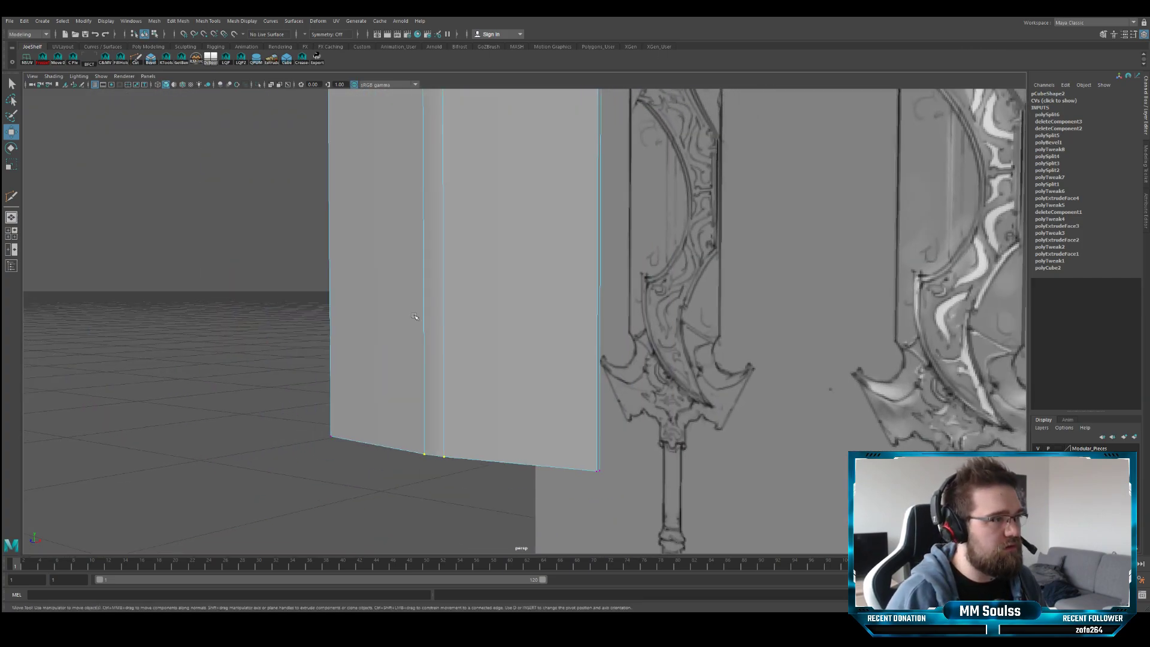
pyautogui.click(135, 59)
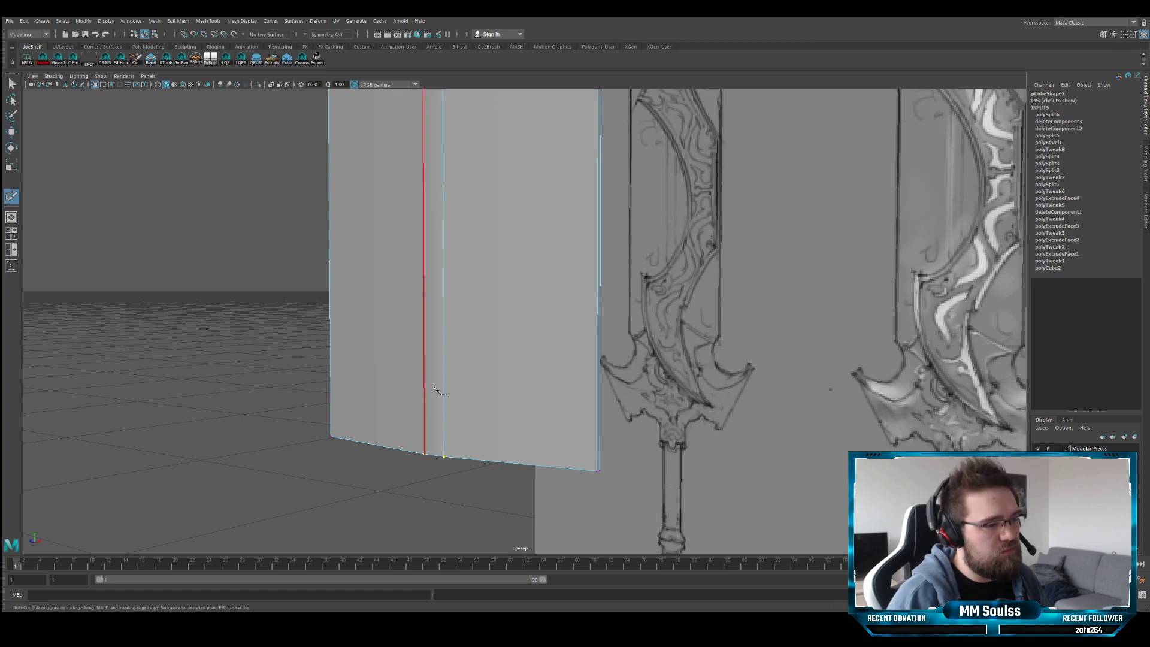
pyautogui.keyDown('ctrl'); pyautogui.click(438, 396); pyautogui.keyUp('ctrl')
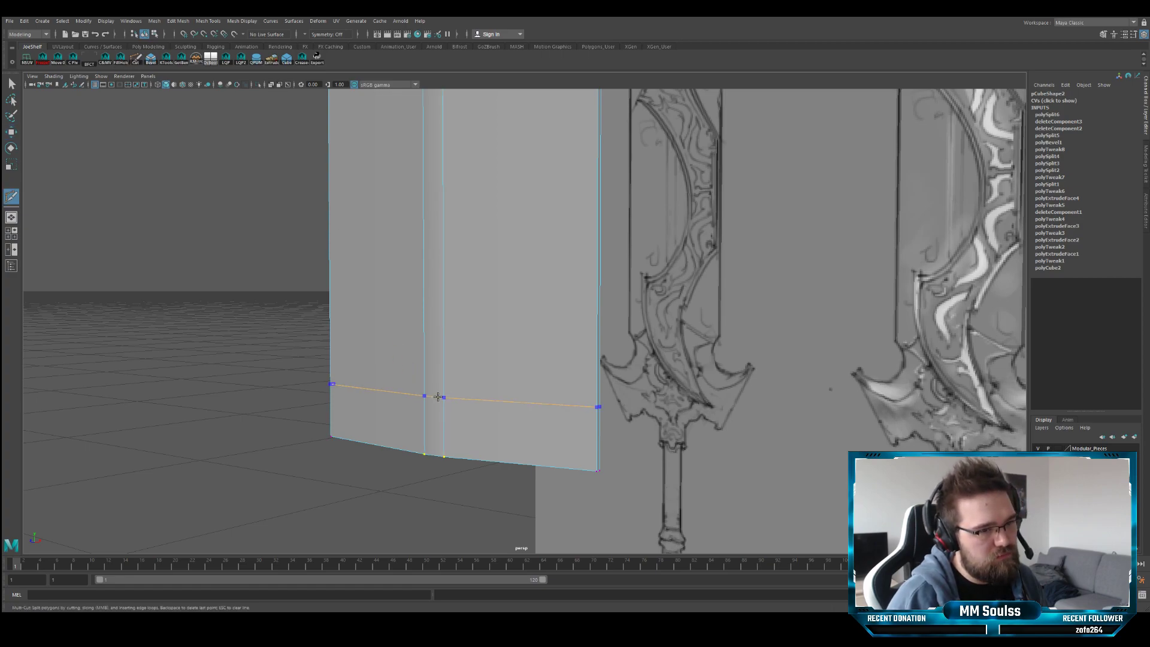
pyautogui.rightClick(443, 400)
pyautogui.keyDown('alt'); pyautogui.moveTo(445, 364); pyautogui.dragTo(430, 363); pyautogui.keyUp('alt')
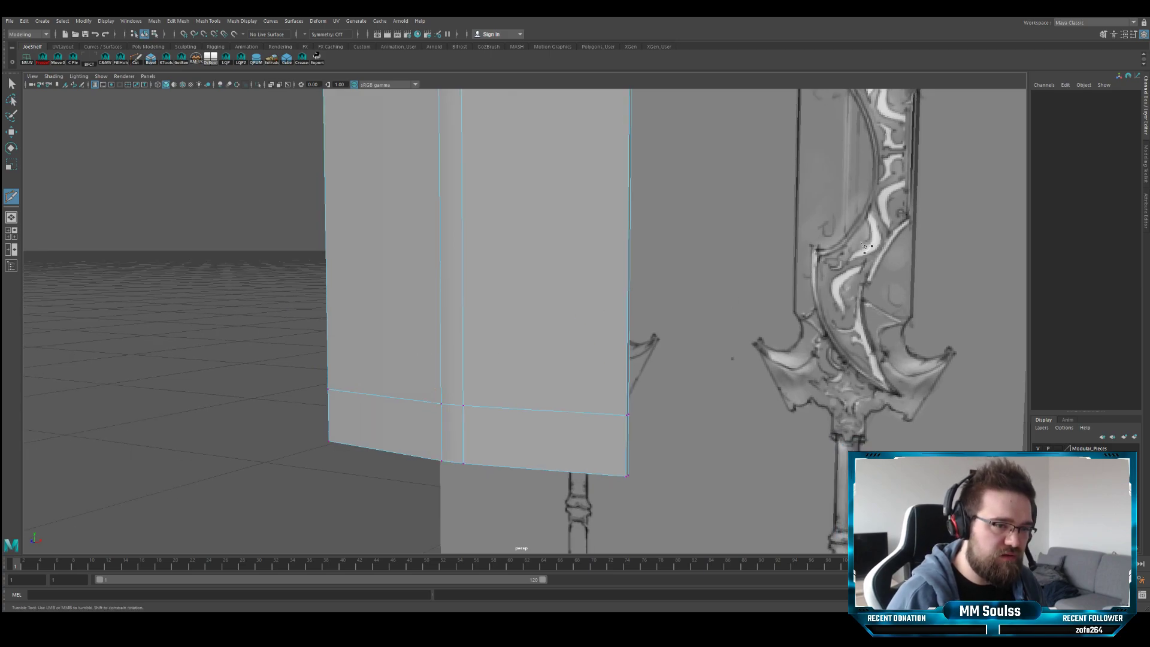
pyautogui.keyDown('alt'); pyautogui.moveTo(863, 246); pyautogui.dragTo(635, 251, button='right'); pyautogui.keyUp('alt')
pyautogui.keyDown('alt'); pyautogui.moveTo(718, 172); pyautogui.dragTo(555, 329); pyautogui.keyUp('alt')
pyautogui.keyDown('alt'); pyautogui.moveTo(555, 329); pyautogui.dragTo(625, 383, button='right'); pyautogui.keyUp('alt')
pyautogui.keyDown('alt'); pyautogui.moveTo(626, 383); pyautogui.dragTo(628, 317, button='middle'); pyautogui.keyUp('alt')
pyautogui.keyDown('alt'); pyautogui.moveTo(629, 318); pyautogui.dragTo(778, 376, button='right'); pyautogui.keyUp('alt')
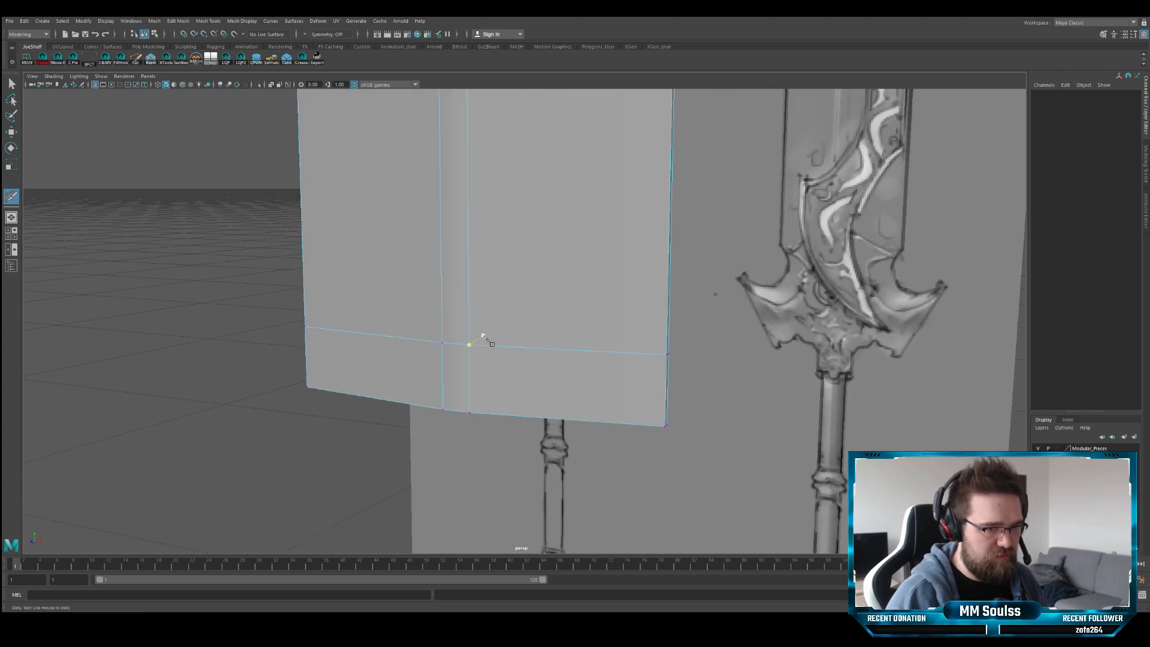
pyautogui.keyDown('alt'); pyautogui.moveTo(481, 340); pyautogui.dragTo(623, 372, button='right'); pyautogui.keyUp('alt')
pyautogui.keyDown('alt'); pyautogui.moveTo(531, 349); pyautogui.dragTo(395, 346, button='right'); pyautogui.keyUp('alt')
pyautogui.press('q')
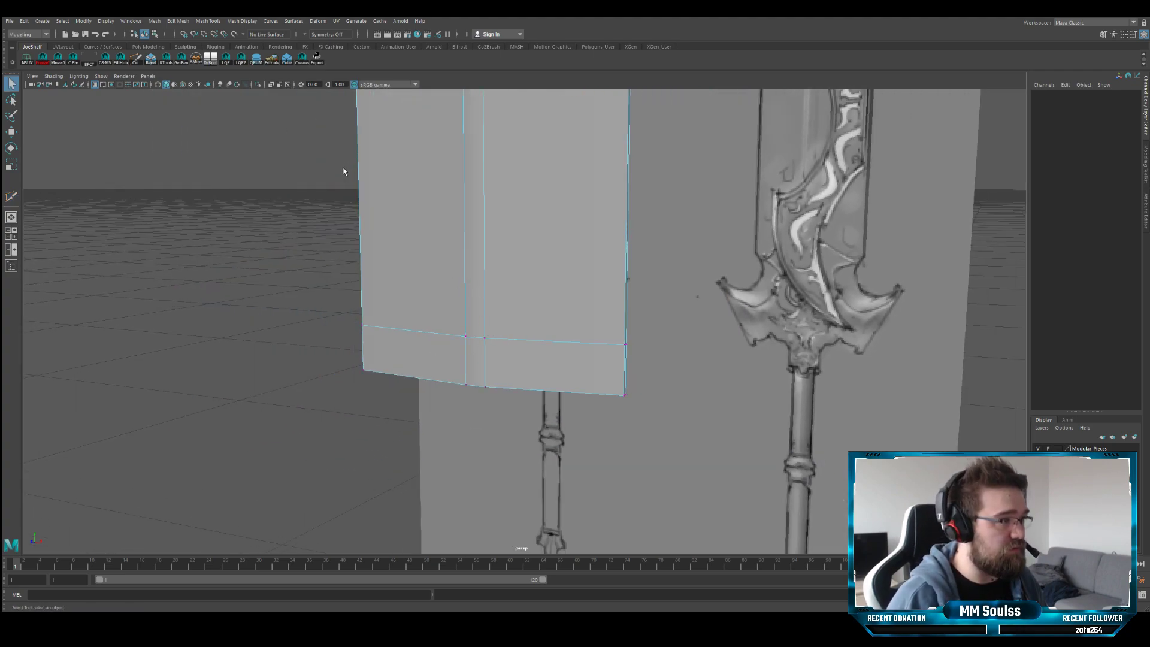
# - Insert a centred lengthwise edge loop down the middle of the ridge strip
pyautogui.keyDown('alt'); pyautogui.moveTo(344, 171); pyautogui.dragTo(385, 181); pyautogui.keyUp('alt')
pyautogui.click(137, 60)
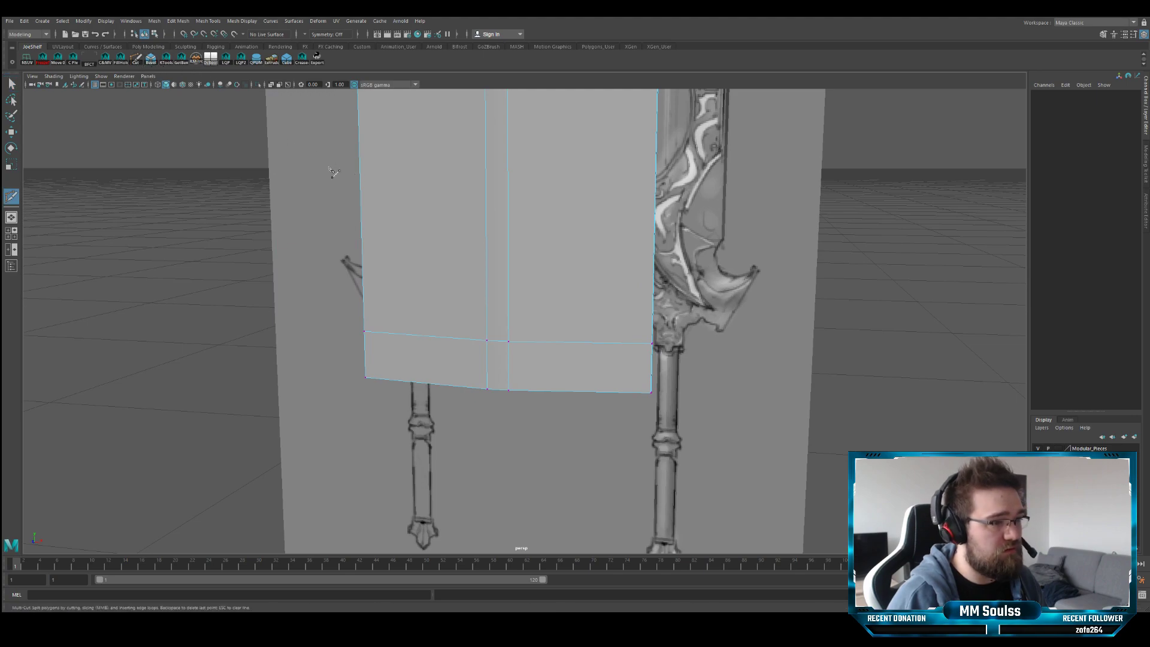
pyautogui.keyDown('ctrl'); pyautogui.middleClick(498, 343); pyautogui.keyUp('ctrl')
pyautogui.keyDown('alt'); pyautogui.moveTo(467, 321); pyautogui.dragTo(490, 313); pyautogui.keyUp('alt')
# - Try to lower the ridge strip's centre vertex on the lower cross edge
pyautogui.press('q')
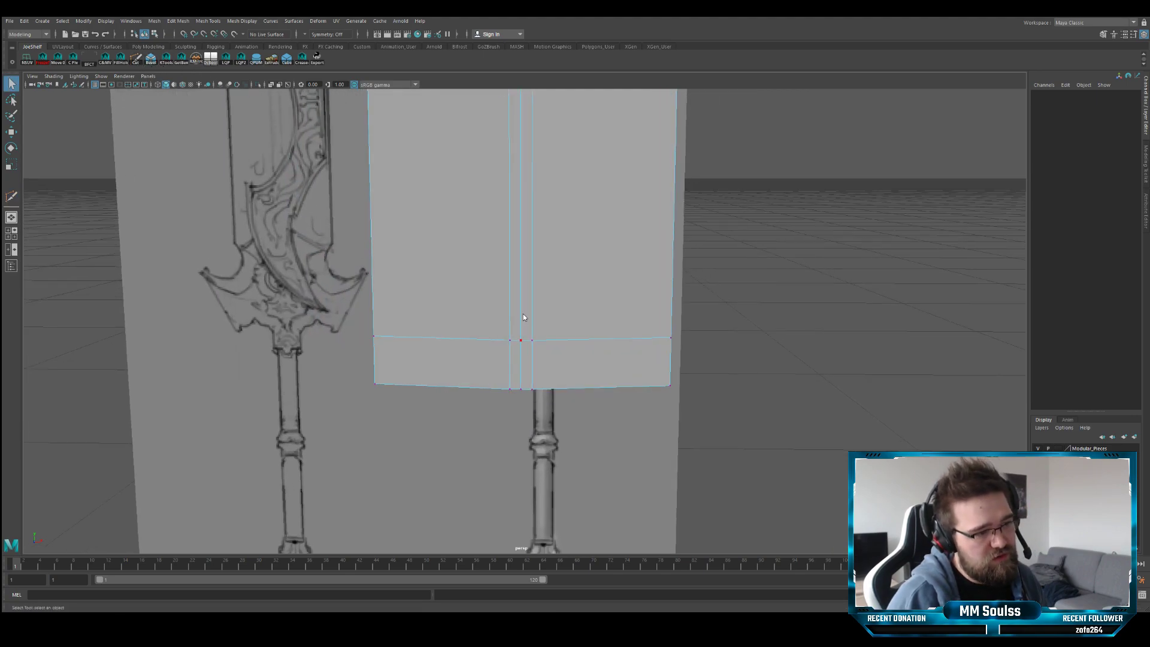
pyautogui.click(521, 337)
pyautogui.press('w')
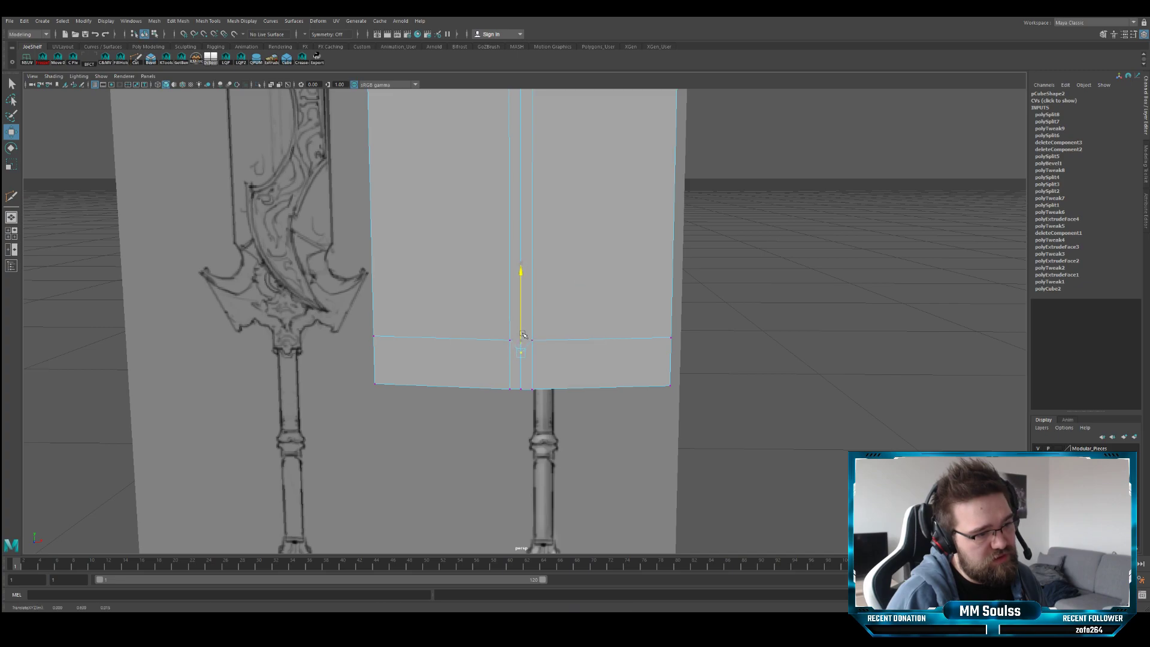
pyautogui.moveTo(523, 333); pyautogui.dragTo(523, 336)
pyautogui.keyDown('alt'); pyautogui.moveTo(522, 336); pyautogui.dragTo(544, 313); pyautogui.keyUp('alt')
# - Compare the ridge strip's pointed upper end and its lower end with the reference drawing
pyautogui.press('f')
pyautogui.keyDown('alt'); pyautogui.moveTo(543, 205); pyautogui.dragTo(339, 281, button='right'); pyautogui.keyUp('alt')
pyautogui.keyDown('alt'); pyautogui.moveTo(494, 219); pyautogui.dragTo(495, 298, button='middle'); pyautogui.keyUp('alt')
pyautogui.keyDown('alt'); pyautogui.moveTo(548, 213); pyautogui.dragTo(552, 411, button='middle'); pyautogui.keyUp('alt')
pyautogui.keyDown('alt'); pyautogui.moveTo(546, 147); pyautogui.dragTo(544, 371, button='middle'); pyautogui.keyUp('alt')
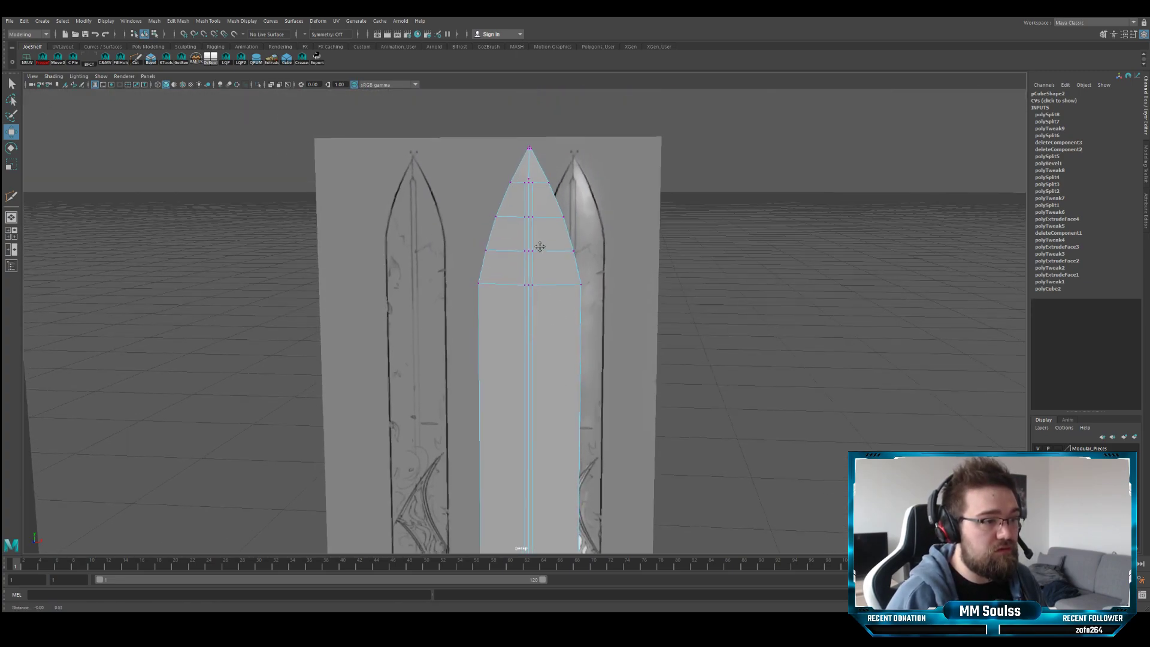
pyautogui.keyDown('alt'); pyautogui.moveTo(540, 247); pyautogui.dragTo(590, 266, button='right'); pyautogui.keyUp('alt')
pyautogui.keyDown('alt'); pyautogui.moveTo(542, 389); pyautogui.dragTo(488, 150, button='middle'); pyautogui.keyUp('alt')
pyautogui.keyDown('alt'); pyautogui.moveTo(507, 275); pyautogui.dragTo(502, 84, button='middle'); pyautogui.keyUp('alt')
pyautogui.keyDown('alt'); pyautogui.moveTo(471, 299); pyautogui.dragTo(587, 317, button='right'); pyautogui.keyUp('alt')
# - Cut a V below the lower cross edge, joining the ridge strip's two side vertices to a point on its centre edge
pyautogui.moveTo(449, 313)
pyautogui.keyDown('alt'); pyautogui.mouseDown(button='right')
pyautogui.moveTo(487, 315)
pyautogui.moveTo(435, 306)
pyautogui.mouseUp(button='right'); pyautogui.keyUp('alt')
pyautogui.click(136, 58)
pyautogui.click(383, 305)
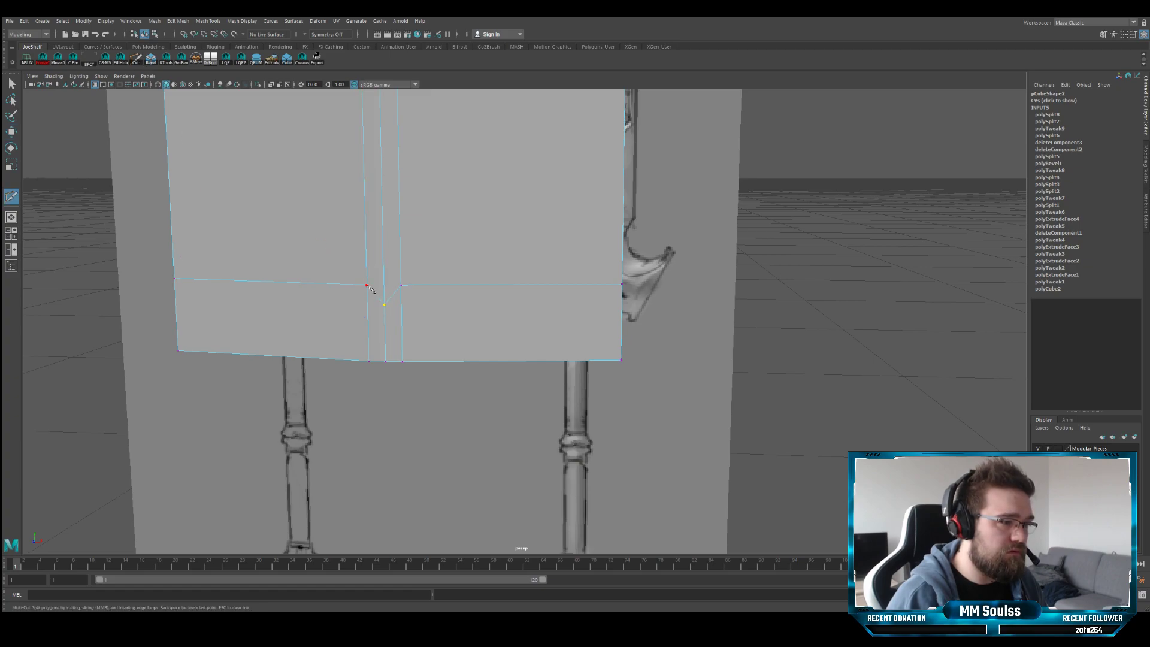
pyautogui.rightClick(400, 286)
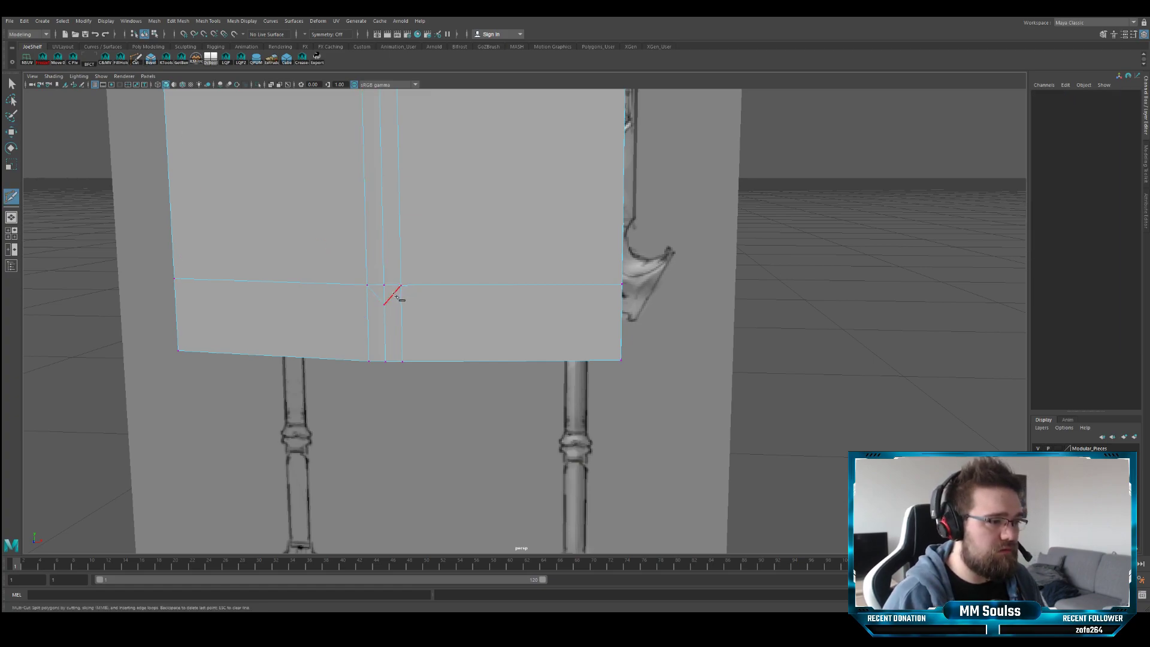
pyautogui.keyDown('alt'); pyautogui.moveTo(386, 306); pyautogui.dragTo(419, 308, button='right'); pyautogui.keyUp('alt')
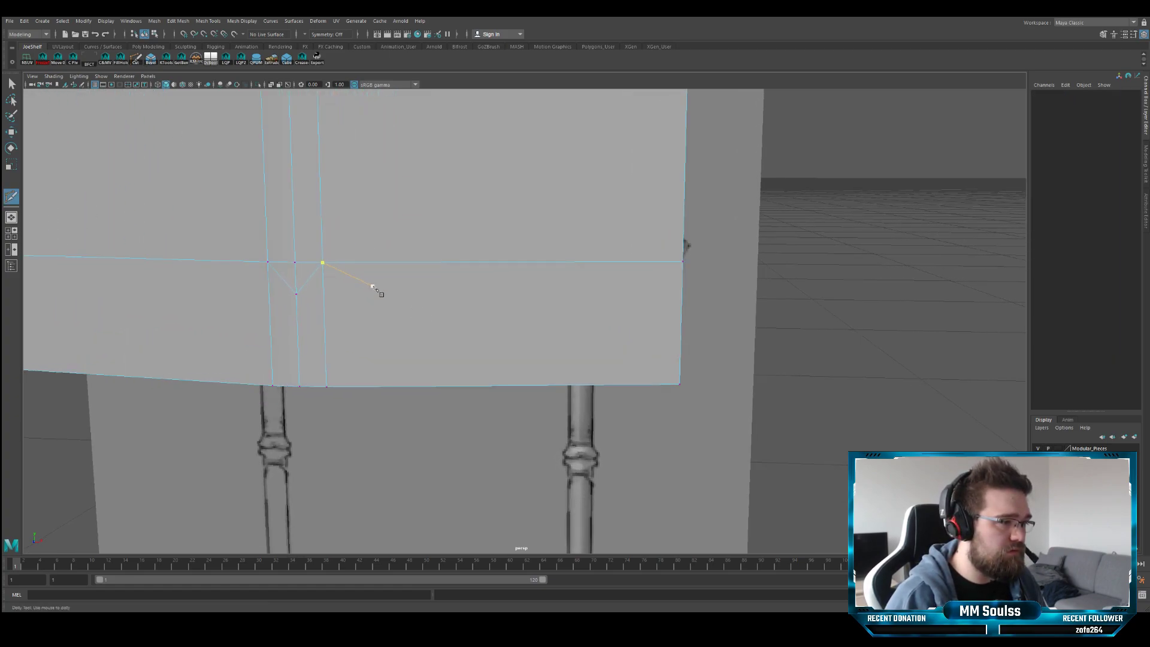
# - Insert two edge loops running from the V's slanted edges down to the blade's lower end on both sides of the centre
pyautogui.keyDown('alt'); pyautogui.moveTo(371, 286); pyautogui.dragTo(424, 289, button='middle'); pyautogui.keyUp('alt')
pyautogui.keyDown('alt'); pyautogui.moveTo(425, 289); pyautogui.dragTo(445, 297, button='right'); pyautogui.keyUp('alt')
pyautogui.keyDown('ctrl'); pyautogui.click(488, 257); pyautogui.keyUp('ctrl')
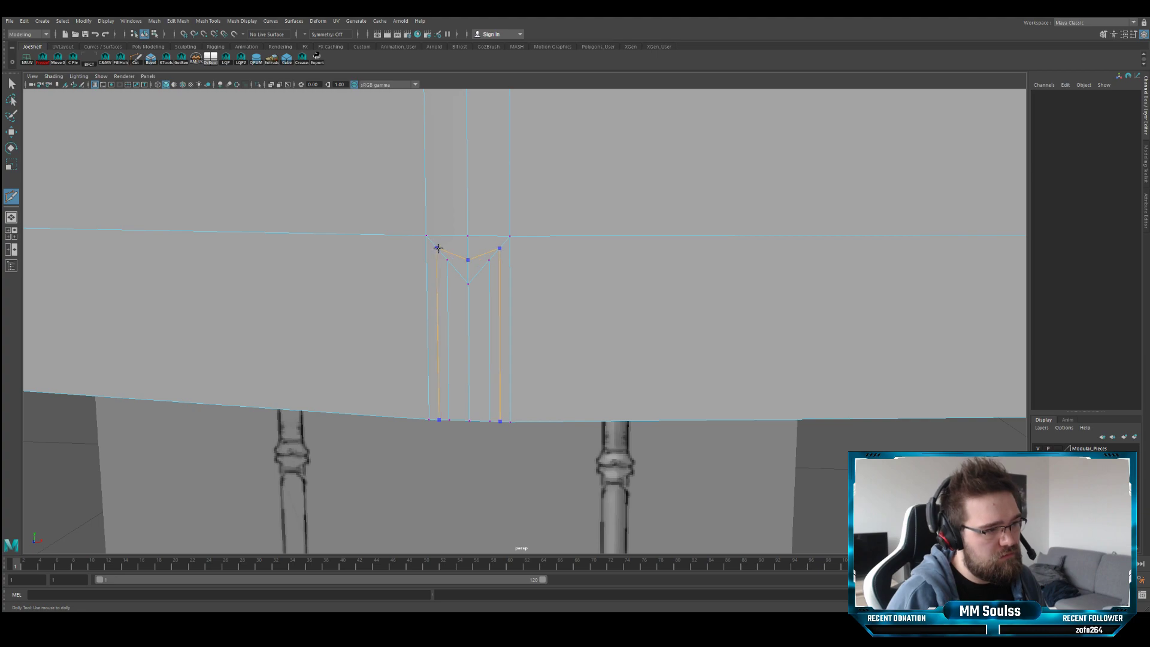
pyautogui.keyDown('ctrl'); pyautogui.click(439, 250); pyautogui.keyUp('ctrl')
# - Delete the leftover edges that connect the new loops across the inside of the V
pyautogui.press('q')
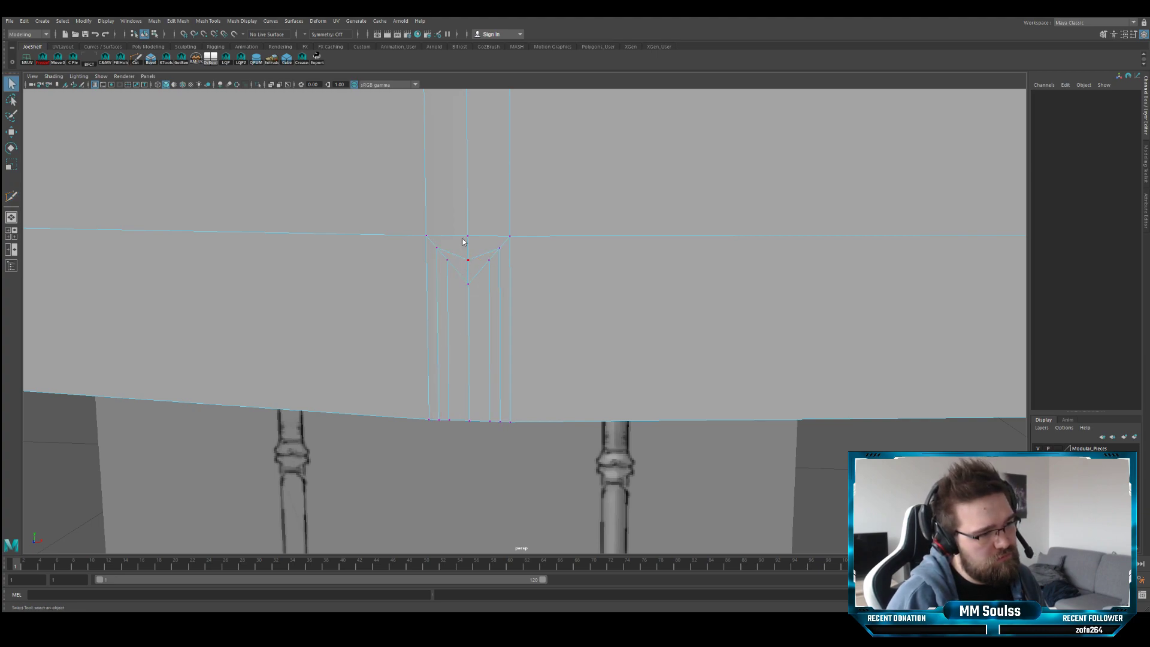
pyautogui.click(464, 258)
pyautogui.keyDown('shift'); pyautogui.click(477, 257); pyautogui.keyUp('shift')
pyautogui.hotkey('ctrl', 'Delete')
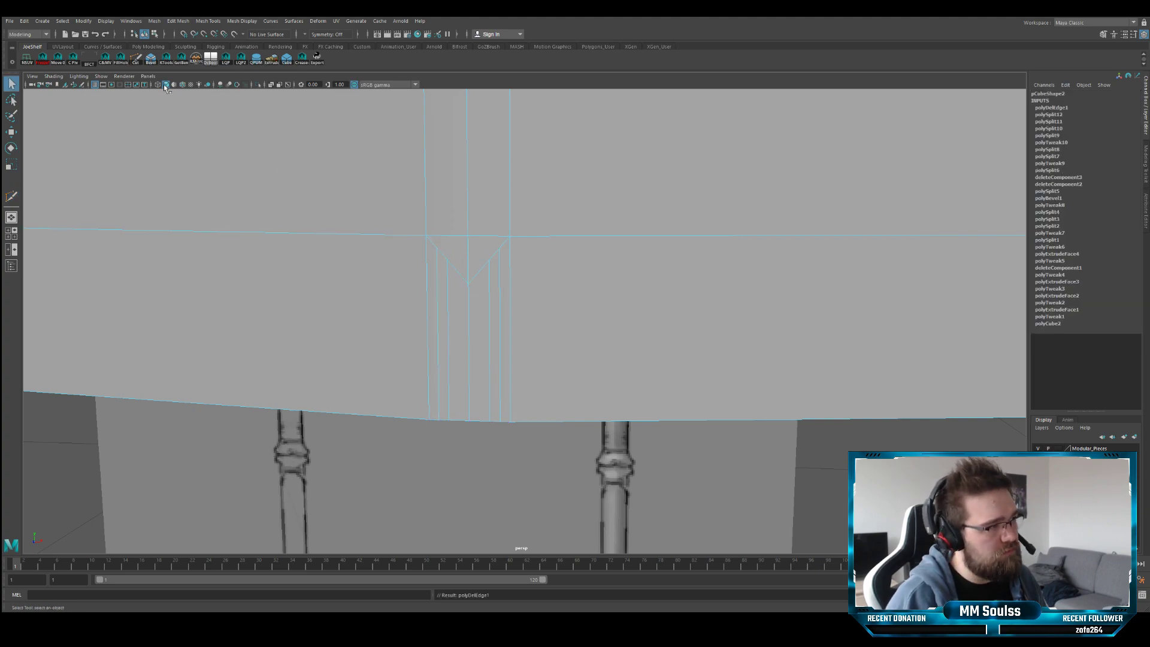
# - Examine the edge flow along the ridge strip and around the V at the blade's base against the reference
pyautogui.keyDown('alt'); pyautogui.moveTo(454, 222); pyautogui.dragTo(419, 214, button='right'); pyautogui.keyUp('alt')
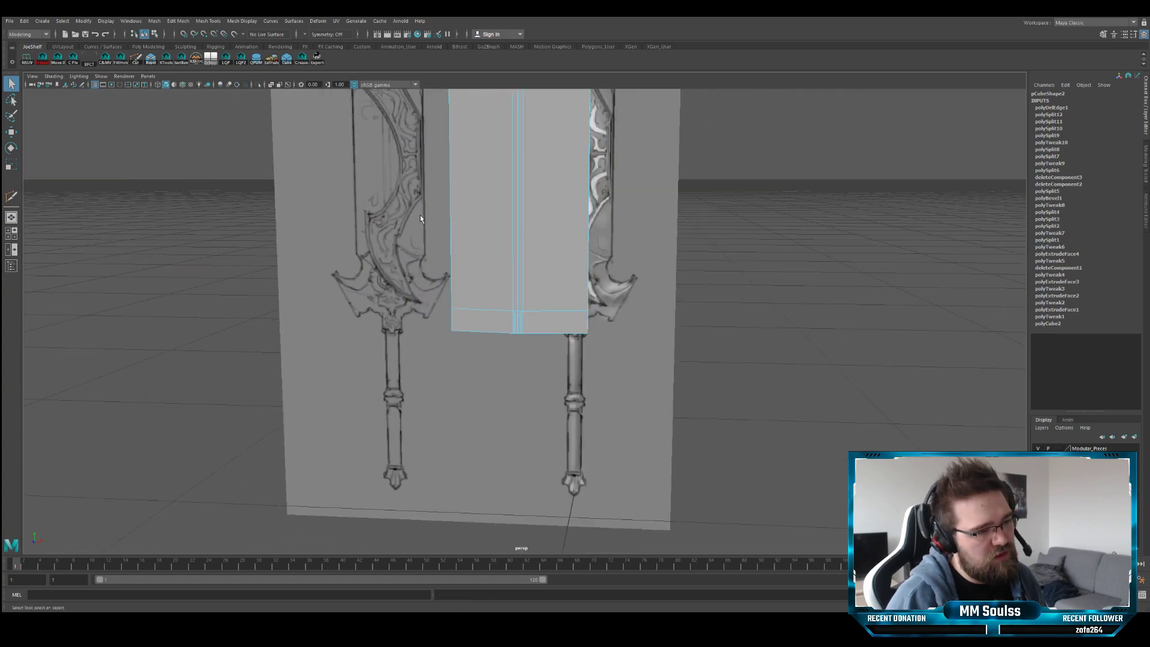
pyautogui.keyDown('alt'); pyautogui.moveTo(470, 213); pyautogui.dragTo(478, 326, button='middle'); pyautogui.keyUp('alt')
pyautogui.keyDown('alt'); pyautogui.moveTo(495, 251); pyautogui.dragTo(499, 316, button='middle'); pyautogui.keyUp('alt')
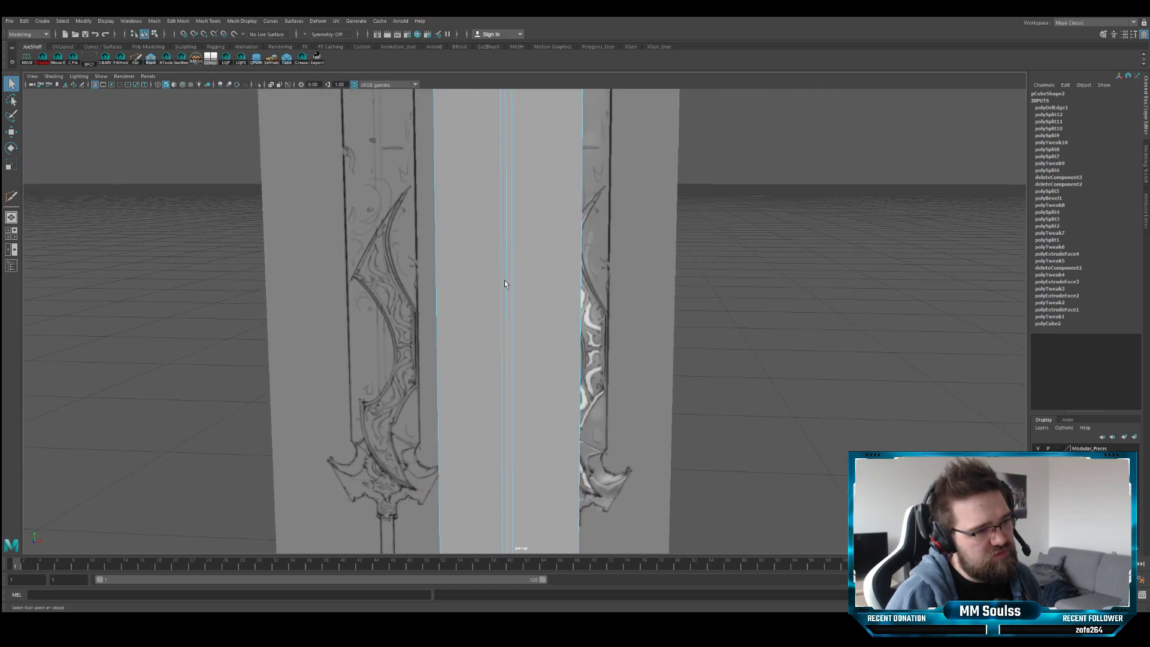
pyautogui.keyDown('alt'); pyautogui.moveTo(504, 269); pyautogui.dragTo(500, 335, button='middle'); pyautogui.keyUp('alt')
pyautogui.moveTo(500, 192)
pyautogui.keyDown('alt'); pyautogui.mouseDown(button='middle')
pyautogui.moveTo(491, 364)
pyautogui.moveTo(497, 255)
pyautogui.moveTo(502, 371)
pyautogui.moveTo(513, 354)
pyautogui.moveTo(493, 120)
pyautogui.mouseUp(button='middle'); pyautogui.keyUp('alt')
pyautogui.keyDown('alt'); pyautogui.moveTo(480, 428); pyautogui.dragTo(483, 163, button='middle'); pyautogui.keyUp('alt')
pyautogui.keyDown('alt'); pyautogui.moveTo(490, 288); pyautogui.dragTo(539, 265, button='right'); pyautogui.keyUp('alt')
pyautogui.keyDown('alt'); pyautogui.moveTo(478, 266); pyautogui.dragTo(506, 296, button='middle'); pyautogui.keyUp('alt')
pyautogui.keyDown('alt'); pyautogui.moveTo(505, 296); pyautogui.dragTo(508, 323, button='right'); pyautogui.keyUp('alt')
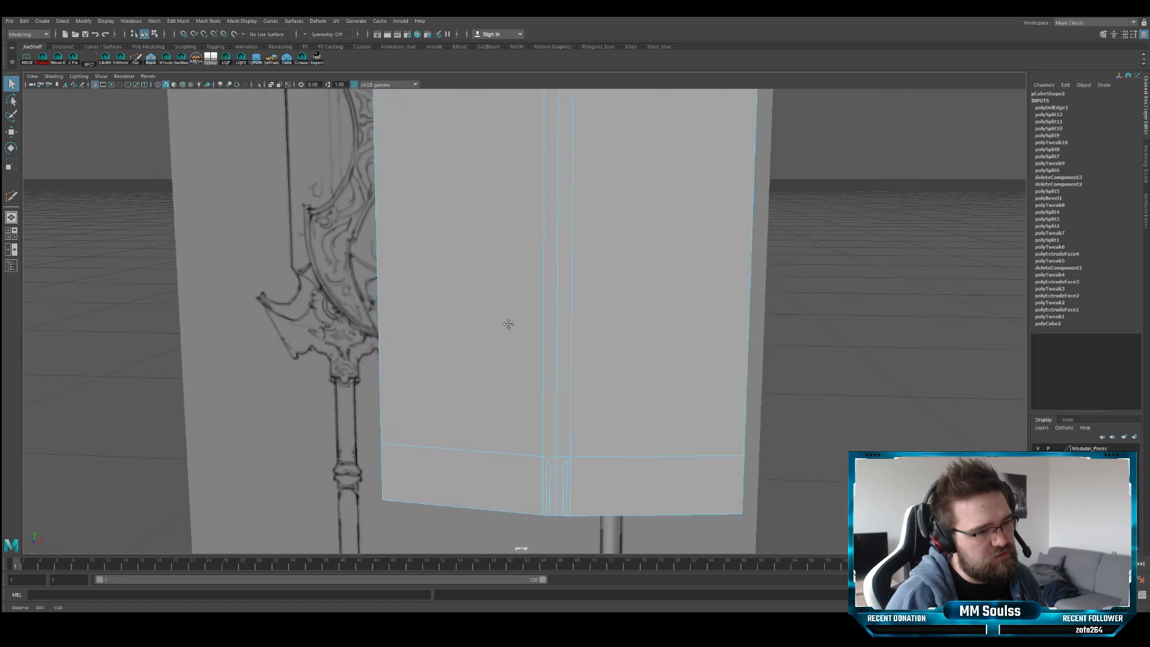
pyautogui.keyDown('alt'); pyautogui.moveTo(508, 323); pyautogui.dragTo(483, 271, button='middle'); pyautogui.keyUp('alt')
pyautogui.keyDown('alt'); pyautogui.moveTo(525, 275); pyautogui.dragTo(495, 269, button='right'); pyautogui.keyUp('alt')
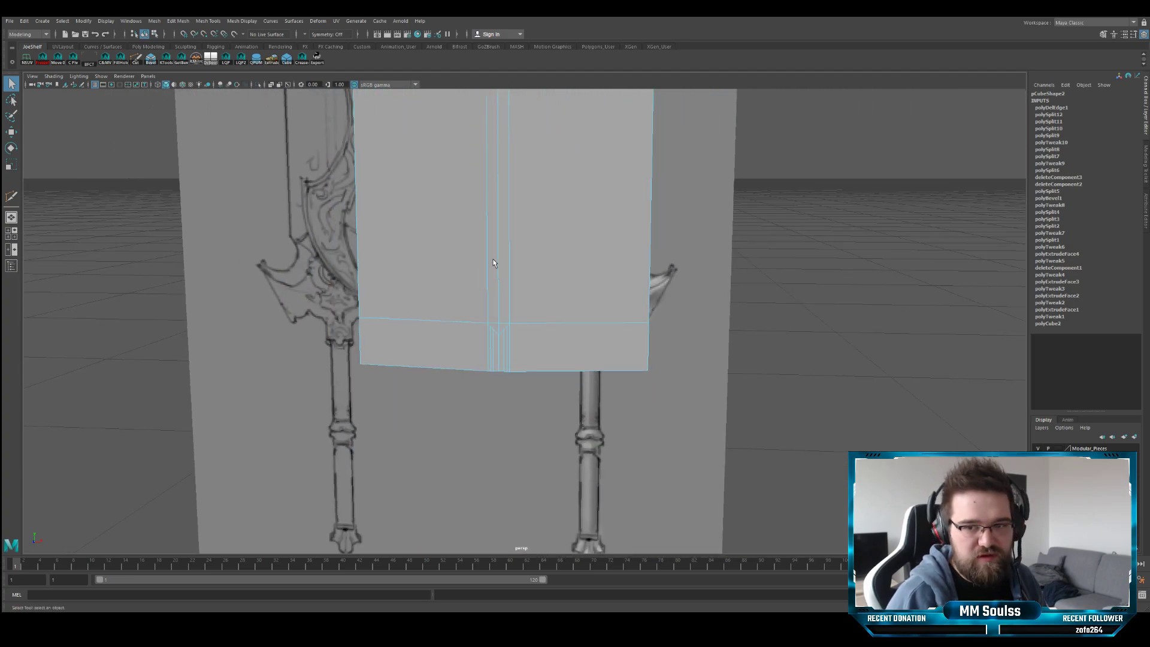
pyautogui.keyDown('alt'); pyautogui.moveTo(495, 262); pyautogui.dragTo(510, 314, button='middle'); pyautogui.keyUp('alt')
pyautogui.keyDown('alt'); pyautogui.moveTo(498, 264); pyautogui.dragTo(488, 352, button='middle'); pyautogui.keyUp('alt')
pyautogui.keyDown('alt'); pyautogui.moveTo(526, 180); pyautogui.dragTo(537, 339, button='middle'); pyautogui.keyUp('alt')
pyautogui.keyDown('alt'); pyautogui.moveTo(533, 226); pyautogui.dragTo(527, 138, button='middle'); pyautogui.keyUp('alt')
pyautogui.keyDown('alt'); pyautogui.moveTo(510, 366); pyautogui.dragTo(467, 180, button='middle'); pyautogui.keyUp('alt')
pyautogui.keyDown('alt'); pyautogui.moveTo(444, 248); pyautogui.dragTo(483, 258, button='right'); pyautogui.keyUp('alt')
pyautogui.keyDown('alt'); pyautogui.moveTo(428, 236); pyautogui.dragTo(444, 299, button='middle'); pyautogui.keyUp('alt')
pyautogui.keyDown('alt'); pyautogui.moveTo(380, 261); pyautogui.dragTo(391, 264, button='right'); pyautogui.keyUp('alt')
pyautogui.scroll(2, 391, 265)
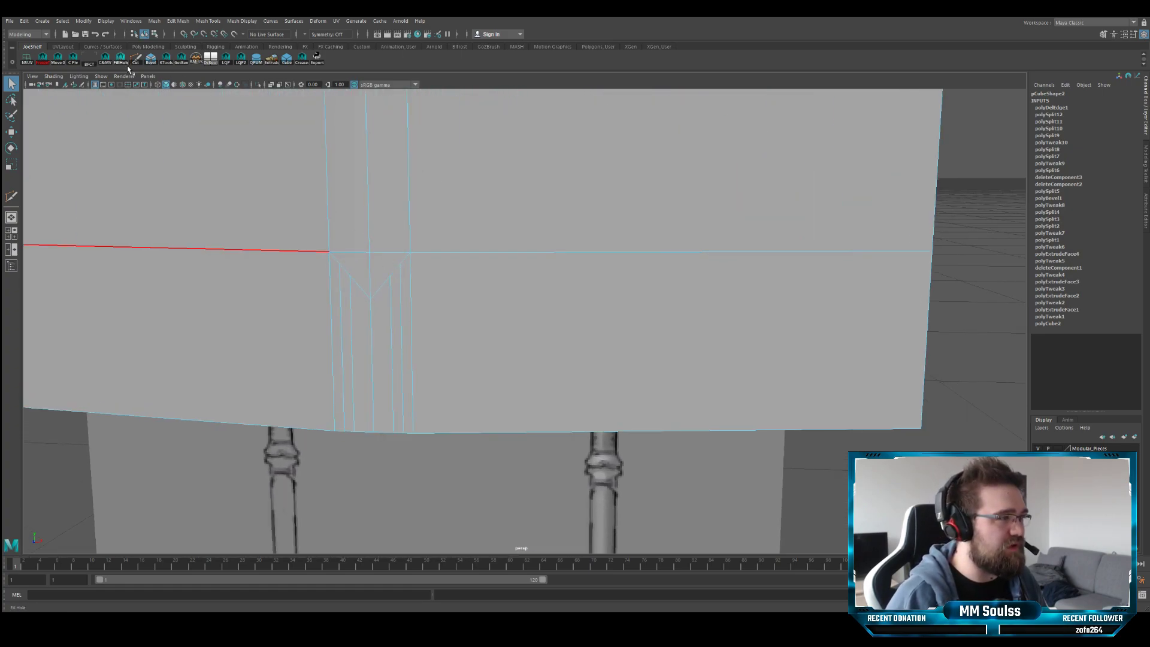
# - Lower the inner and outer pairs of vertices on the V's slanted edges at the blade's base to start rounding it
pyautogui.click(10, 197)
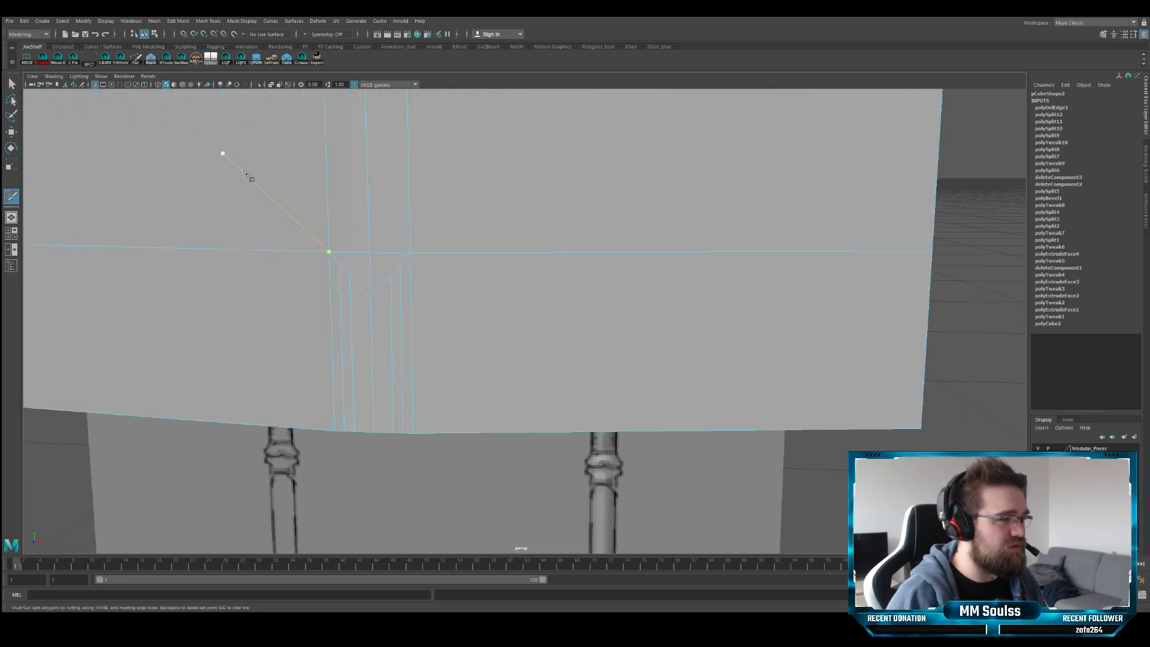
pyautogui.press('q')
pyautogui.press('F9')
pyautogui.click(350, 276)
pyautogui.keyDown('shift'); pyautogui.click(392, 276); pyautogui.keyUp('shift')
pyautogui.press('w')
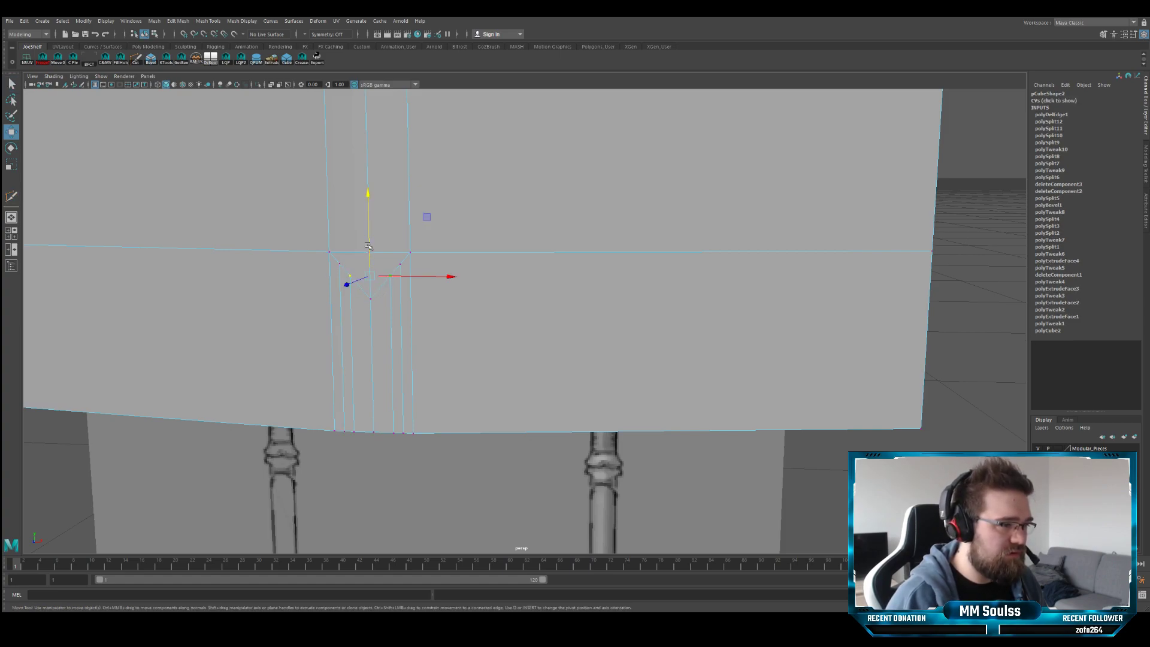
pyautogui.moveTo(366, 238); pyautogui.dragTo(370, 253)
pyautogui.press('q')
pyautogui.keyDown('shift'); pyautogui.click(400, 264); pyautogui.keyUp('shift')
pyautogui.press('w')
# - Lower the V's centre vertex slightly and readjust both side vertex pairs to shape the V into a smooth U-shaped arc
pyautogui.press('q')
pyautogui.click(371, 296)
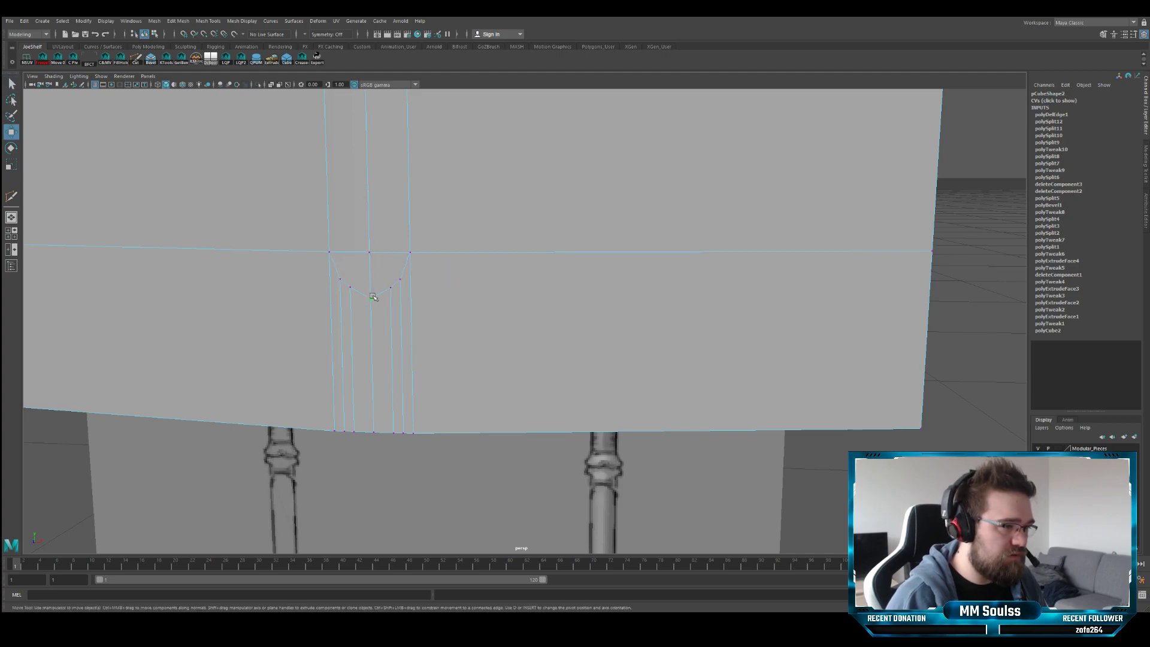
pyautogui.press('w')
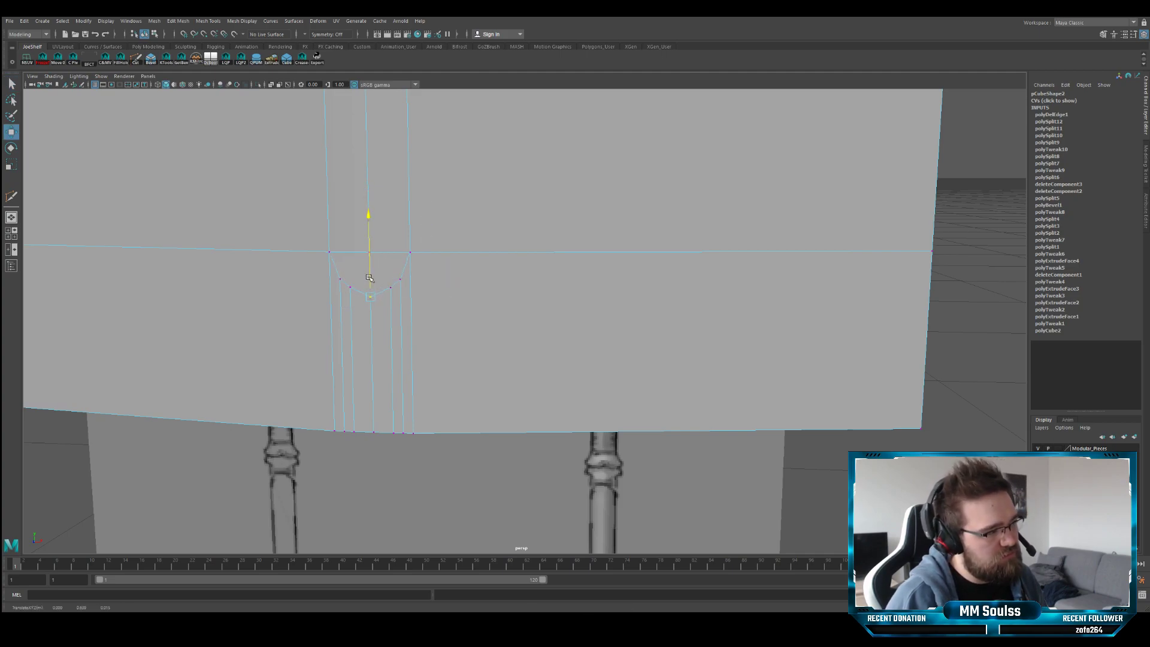
pyautogui.press('q')
pyautogui.click(350, 287)
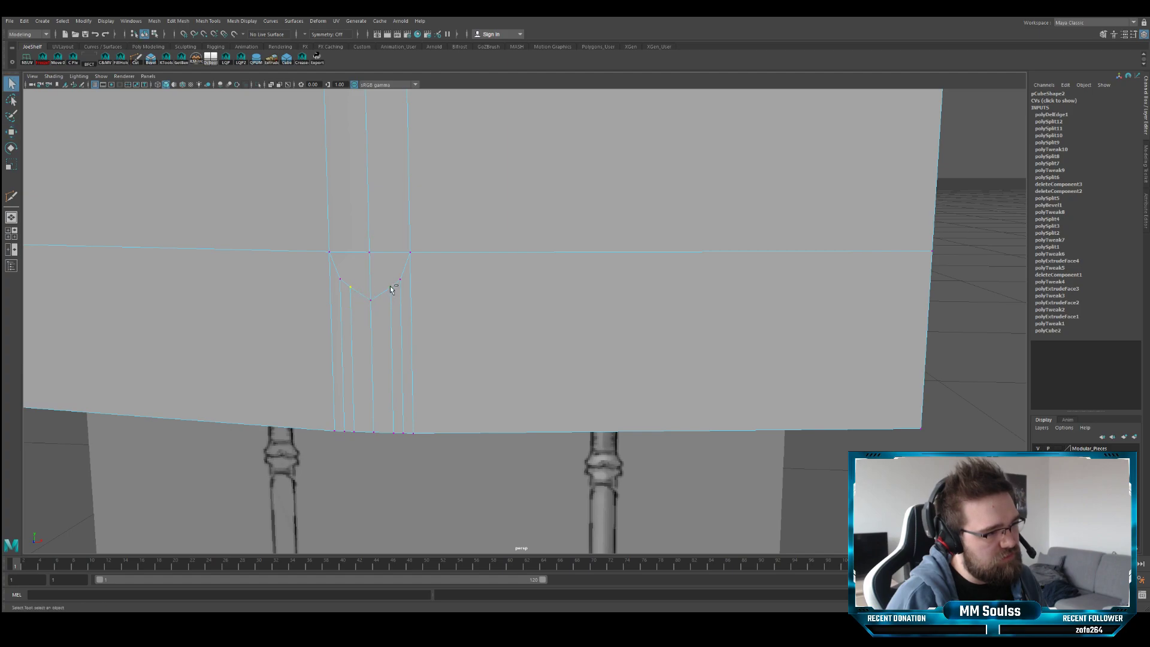
pyautogui.keyDown('shift'); pyautogui.click(390, 290); pyautogui.keyUp('shift')
pyautogui.press('w')
pyautogui.press('q')
pyautogui.click(342, 279)
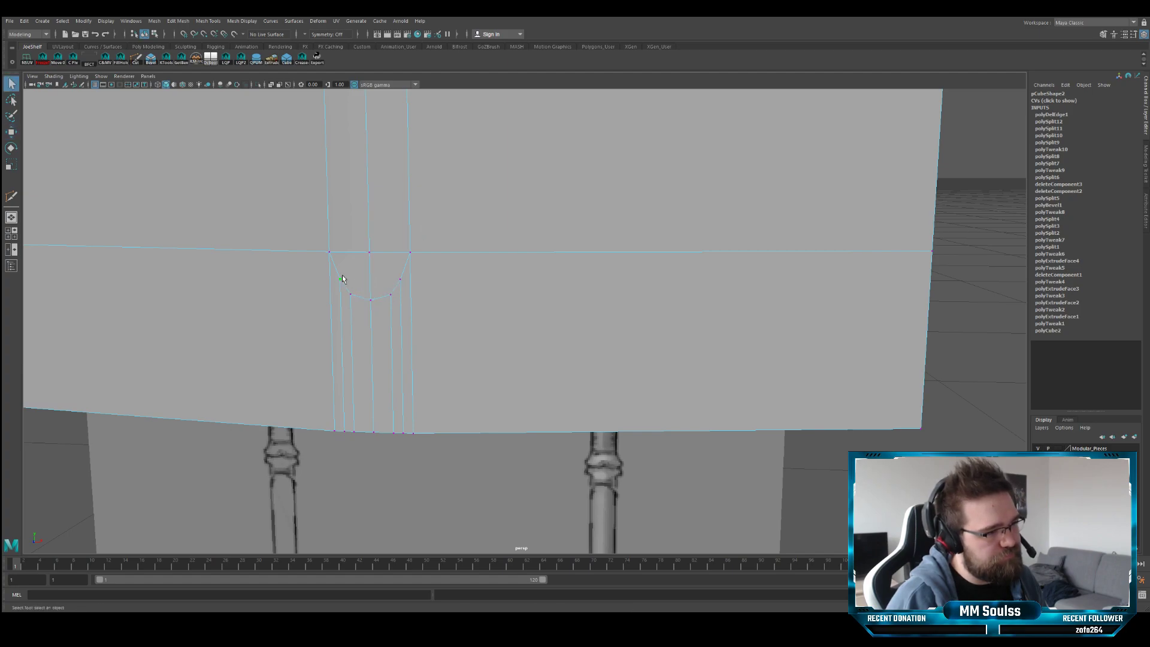
pyautogui.keyDown('shift'); pyautogui.click(400, 281); pyautogui.keyUp('shift')
pyautogui.press('w')
pyautogui.moveTo(373, 259); pyautogui.dragTo(370, 264)
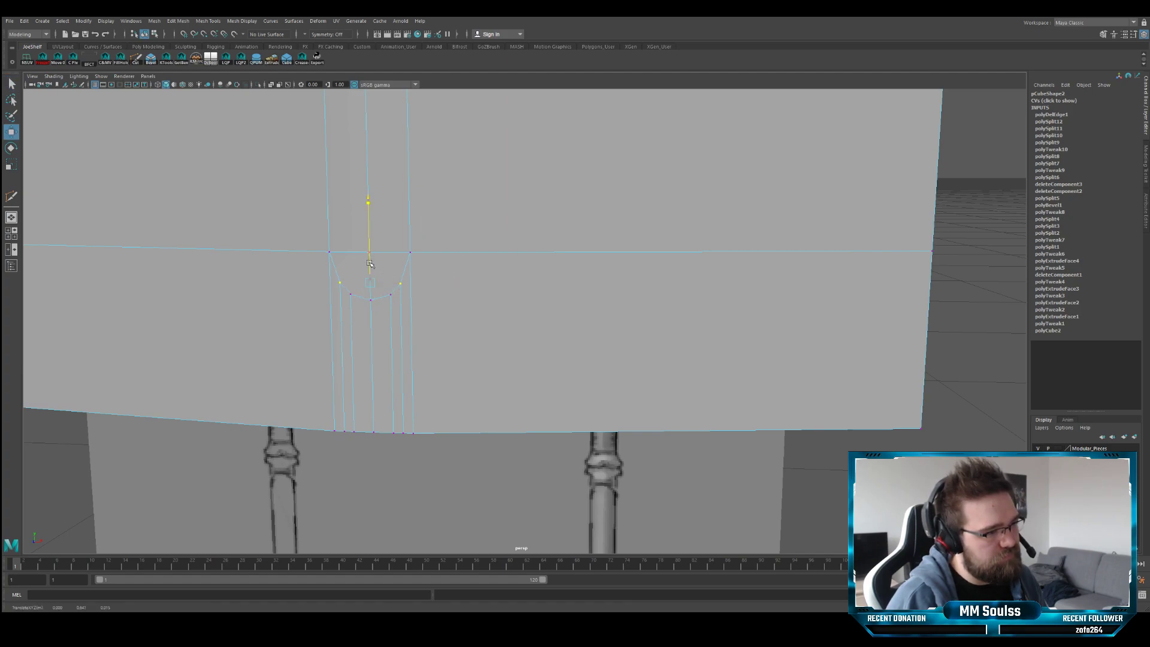
# - Add three vertices with Multi-Cut to each slanted edge of the inverted V where the ridge strip ends near the blade's tip
pyautogui.scroll(-10, 436, 259)
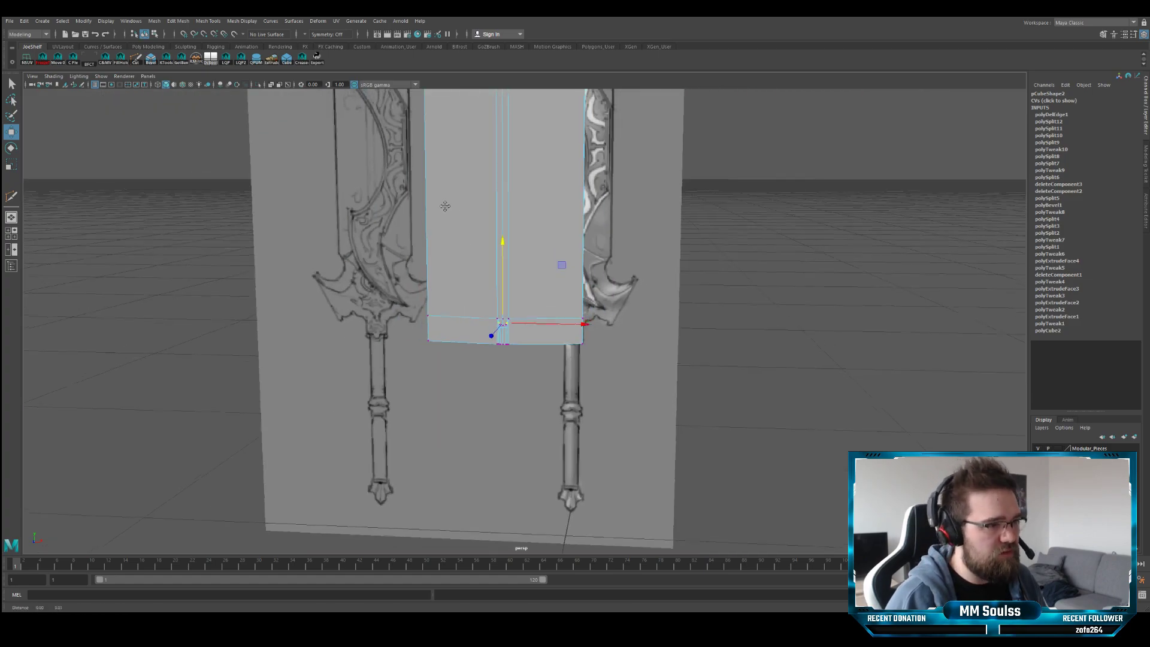
pyautogui.keyDown('alt'); pyautogui.moveTo(444, 208); pyautogui.dragTo(529, 300, button='middle'); pyautogui.keyUp('alt')
pyautogui.keyDown('alt'); pyautogui.moveTo(536, 144); pyautogui.dragTo(500, 292, button='middle'); pyautogui.keyUp('alt')
pyautogui.keyDown('alt'); pyautogui.moveTo(479, 204); pyautogui.dragTo(470, 289, button='middle'); pyautogui.keyUp('alt')
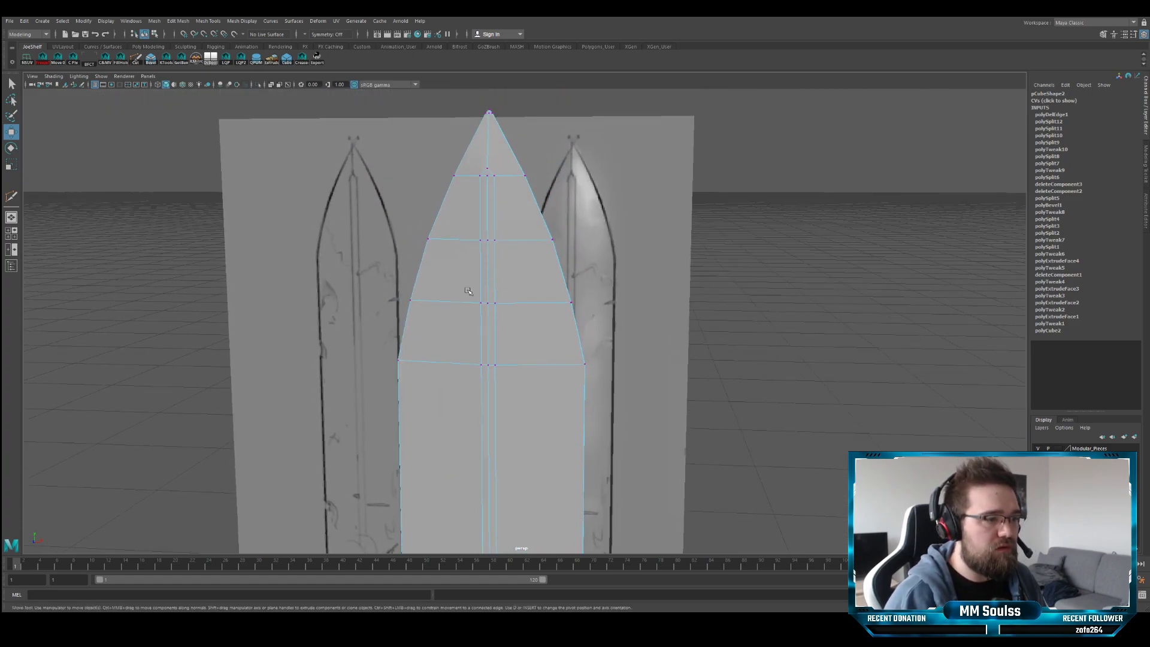
pyautogui.keyDown('alt'); pyautogui.moveTo(469, 290); pyautogui.dragTo(508, 254, button='right'); pyautogui.keyUp('alt')
pyautogui.keyDown('alt'); pyautogui.moveTo(466, 137); pyautogui.dragTo(485, 266, button='middle'); pyautogui.keyUp('alt')
pyautogui.keyDown('alt'); pyautogui.moveTo(485, 266); pyautogui.dragTo(618, 277, button='right'); pyautogui.keyUp('alt')
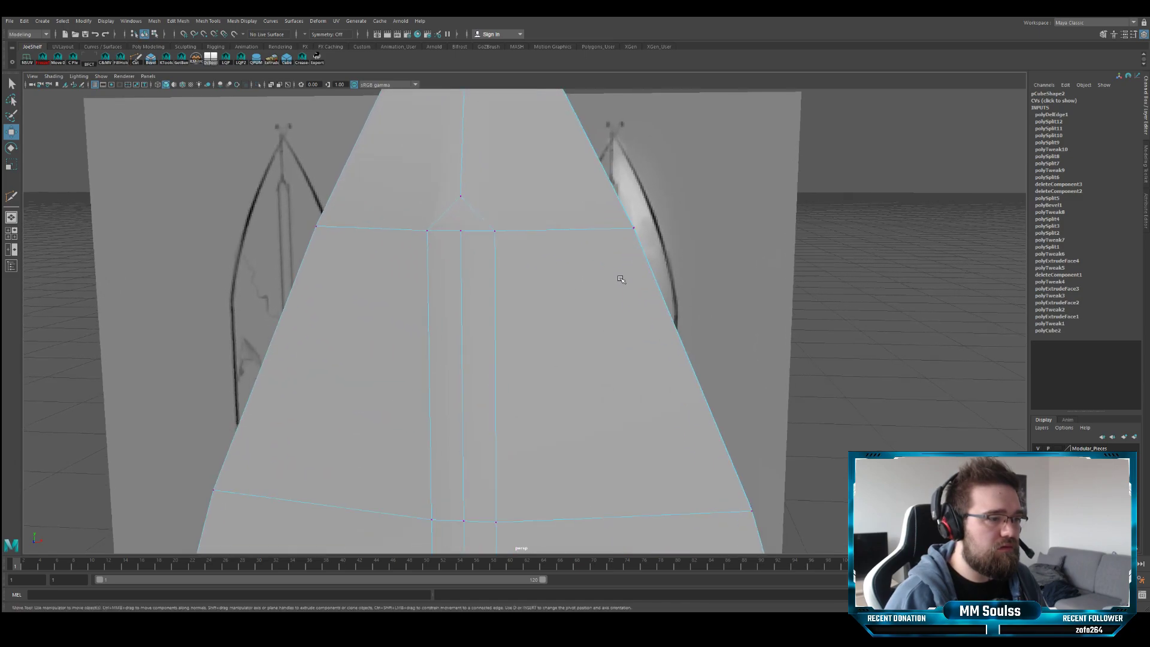
pyautogui.click(135, 58)
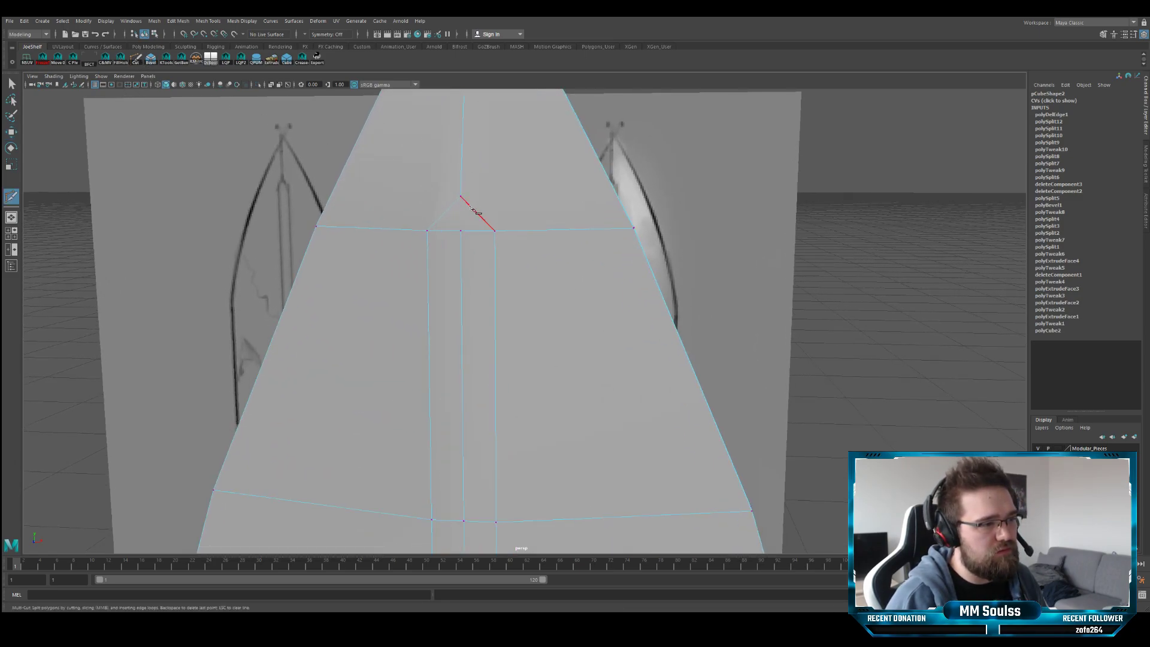
pyautogui.moveTo(471, 208); pyautogui.dragTo(445, 215)
pyautogui.rightClick(448, 217)
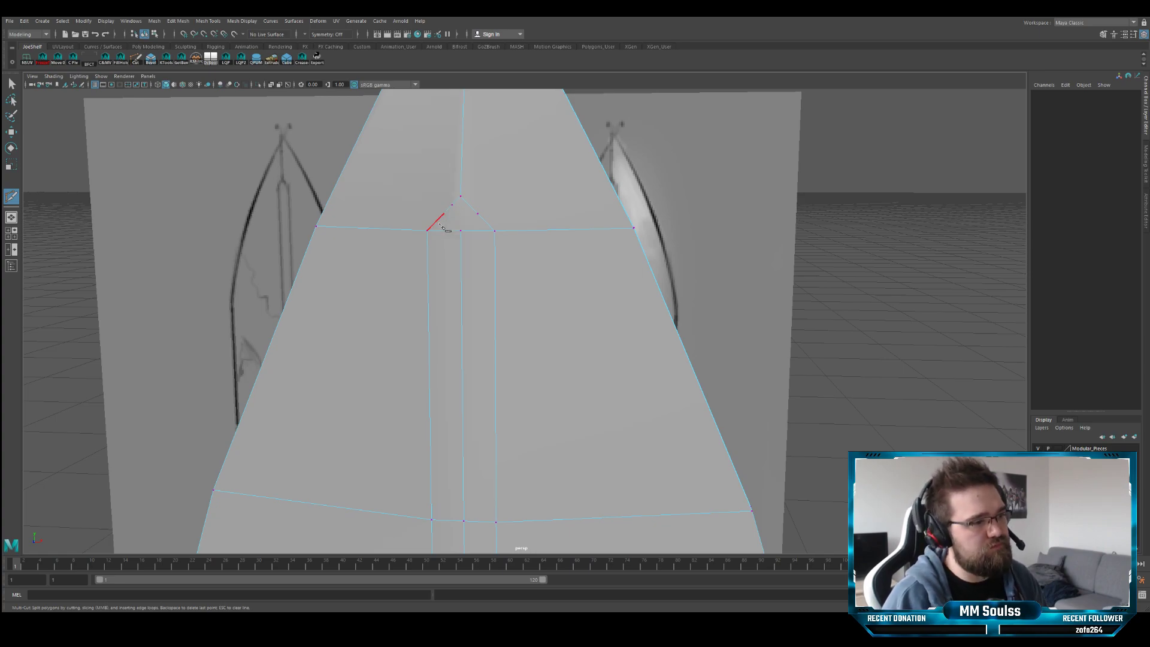
pyautogui.click(436, 223)
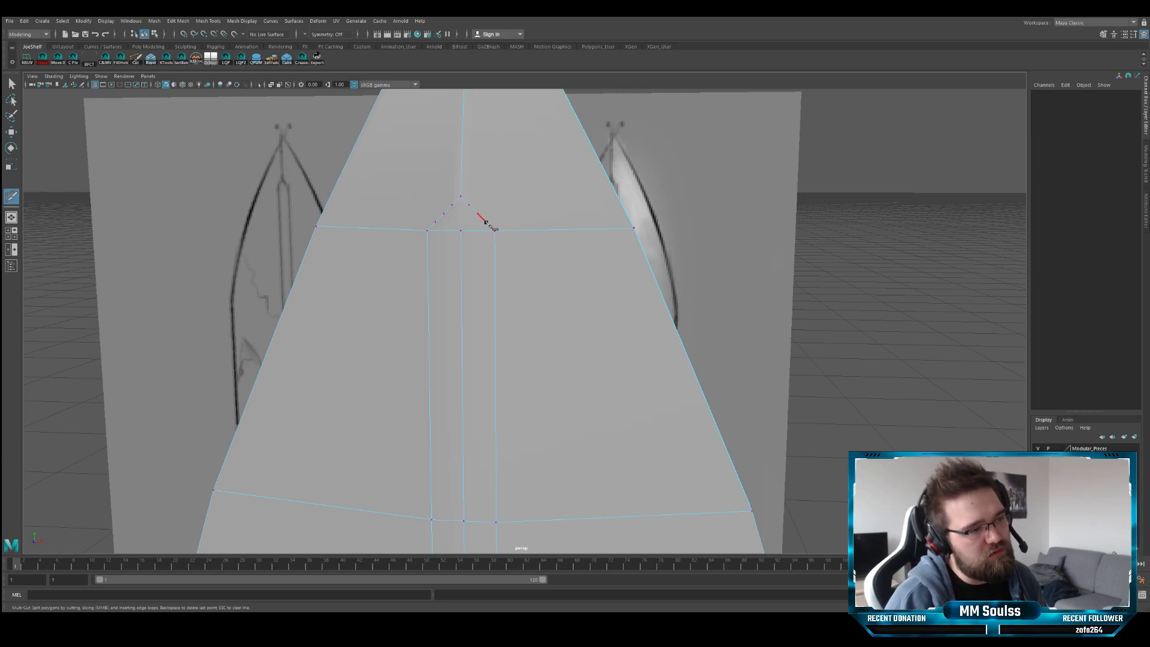
pyautogui.click(479, 216)
pyautogui.hotkey('ctrl', 'z')
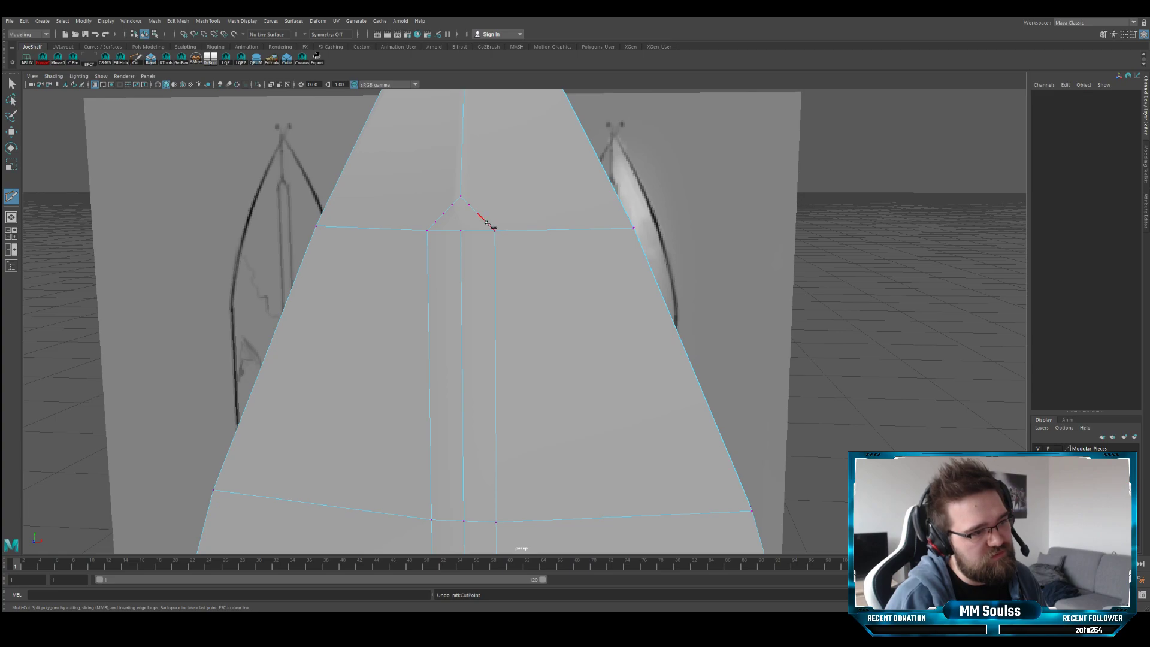
pyautogui.click(477, 215)
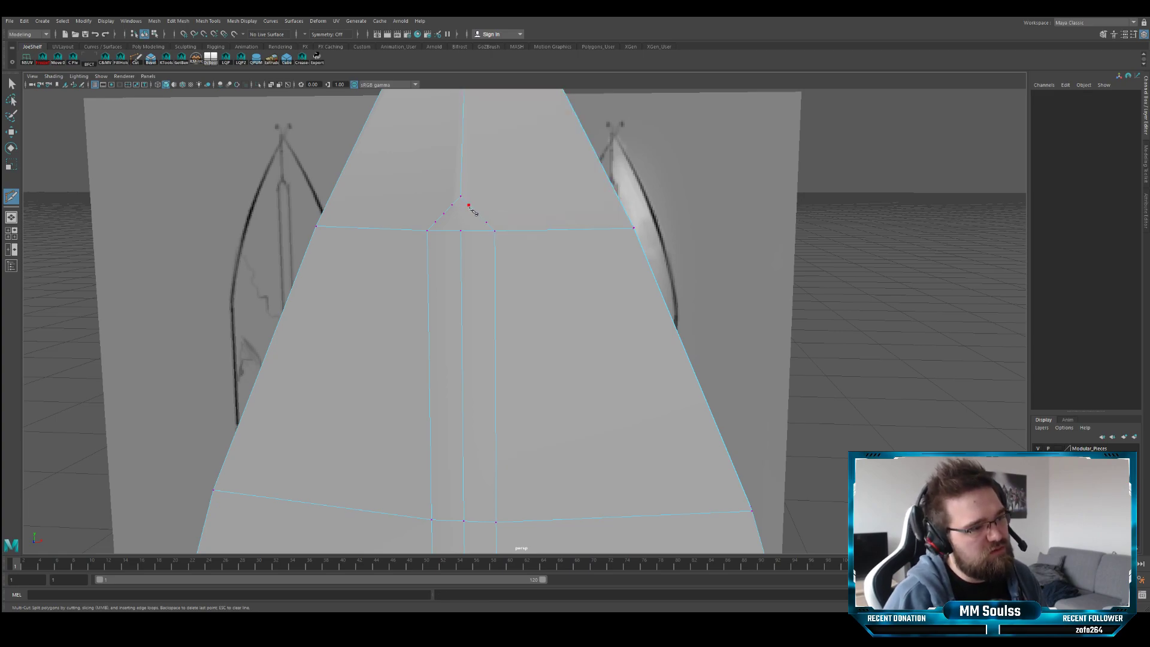
# - Raise the three new vertex pairs one after another to turn the inverted V near the tip into a rounded arch
pyautogui.press('q')
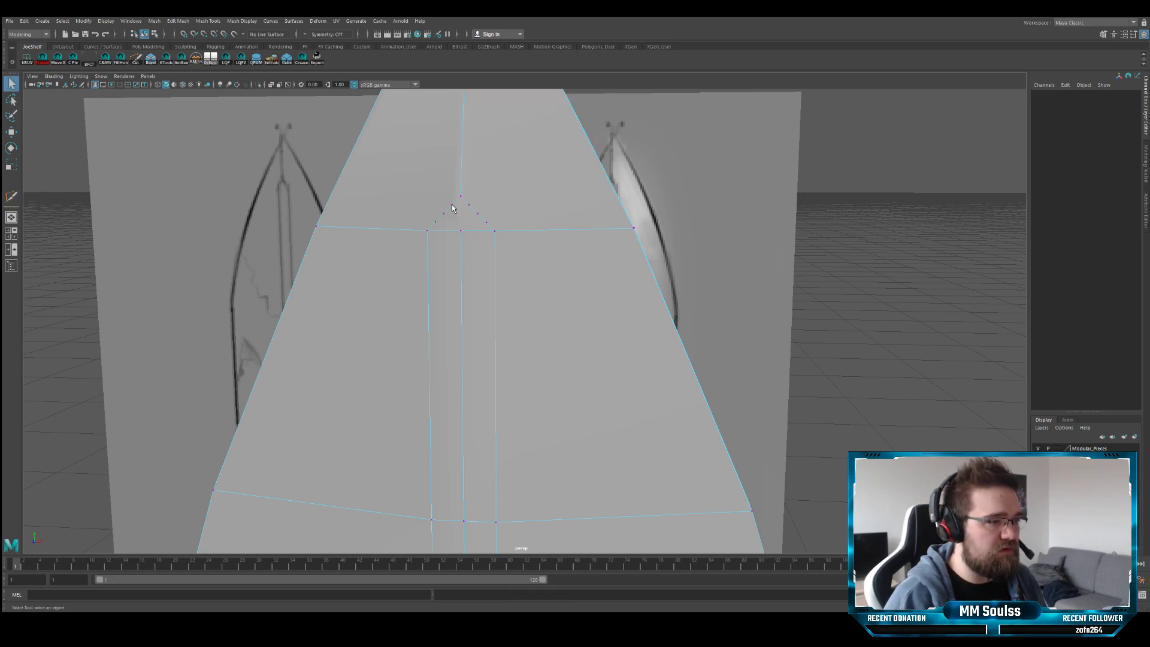
pyautogui.keyDown('shift'); pyautogui.click(468, 205); pyautogui.keyUp('shift')
pyautogui.press('w')
pyautogui.moveTo(461, 189); pyautogui.dragTo(461, 188)
pyautogui.press('q')
pyautogui.keyDown('shift'); pyautogui.click(445, 213); pyautogui.keyUp('shift')
pyautogui.press('w')
pyautogui.press('q')
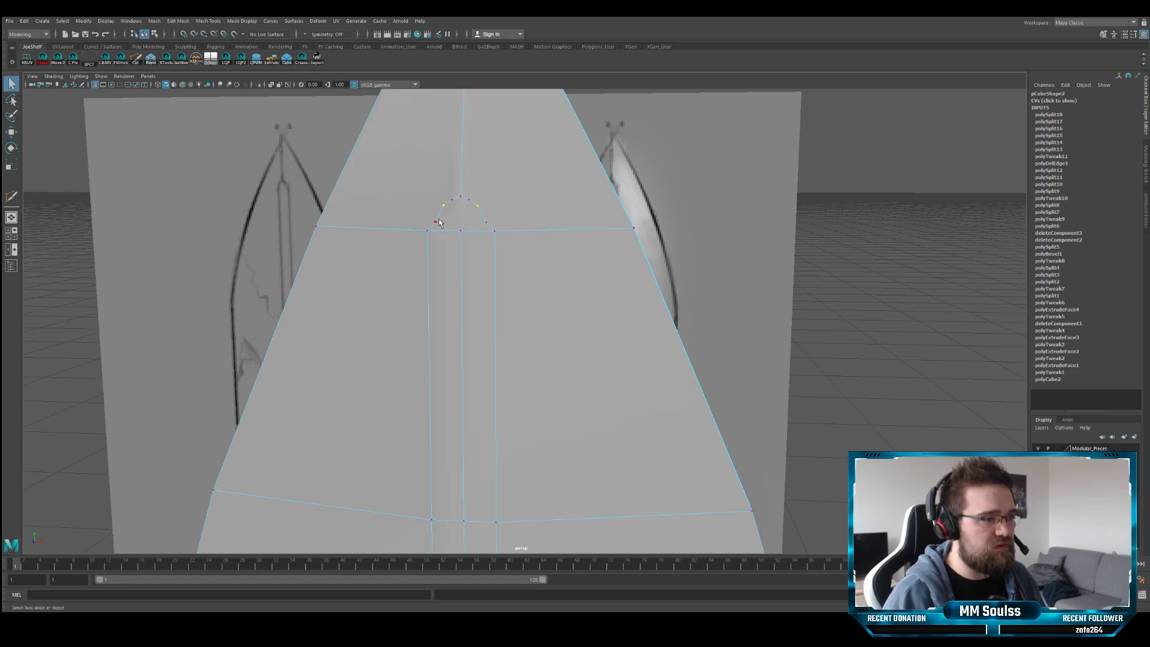
pyautogui.keyDown('shift'); pyautogui.click(486, 222); pyautogui.keyUp('shift')
pyautogui.press('w')
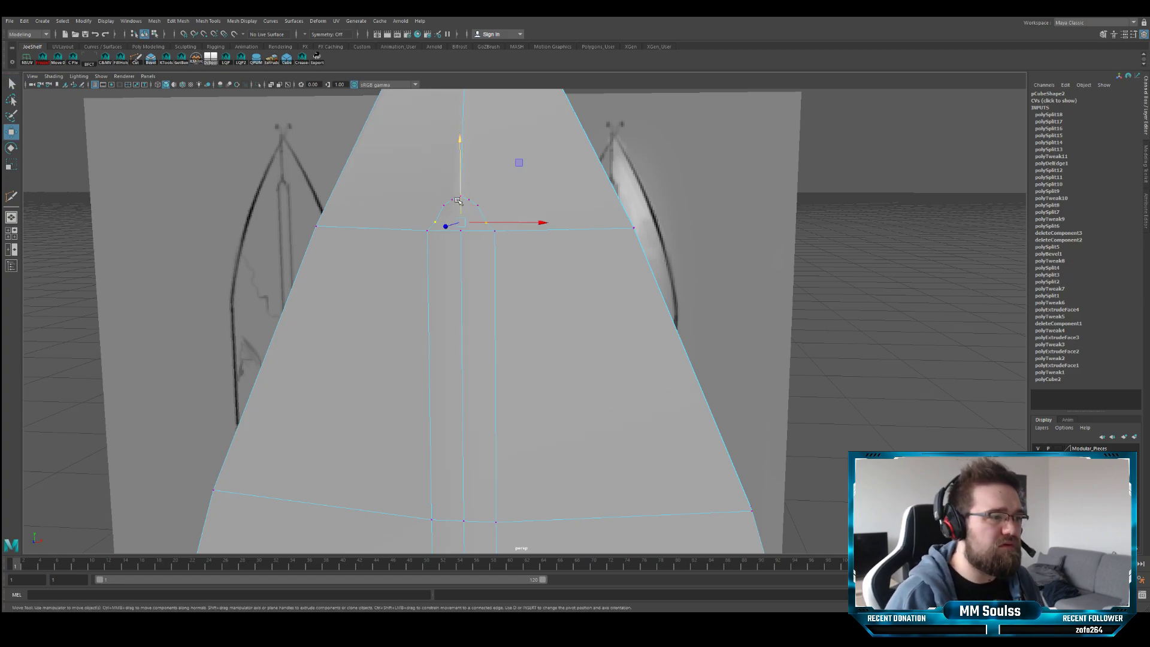
pyautogui.moveTo(458, 201); pyautogui.dragTo(461, 188)
# - Raise the arch's middle and uppermost vertex pairs slightly to even out its curve
pyautogui.press('q')
pyautogui.click(443, 206)
pyautogui.keyDown('shift'); pyautogui.click(477, 205); pyautogui.keyUp('shift')
pyautogui.press('w')
pyautogui.press('q')
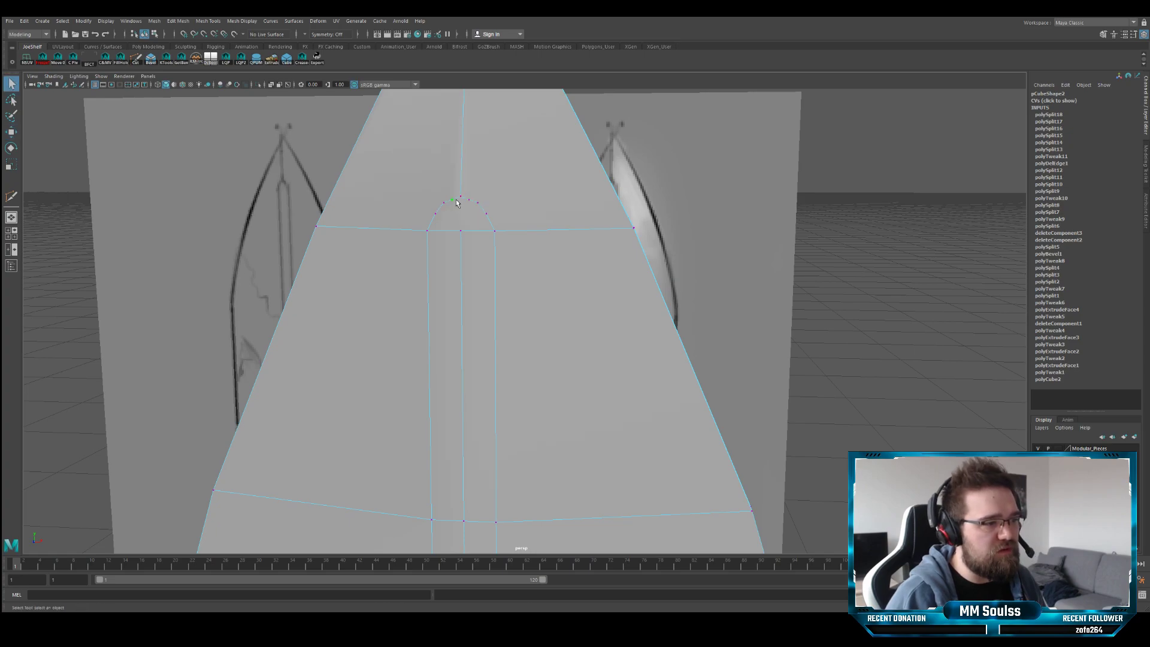
pyautogui.press('w')
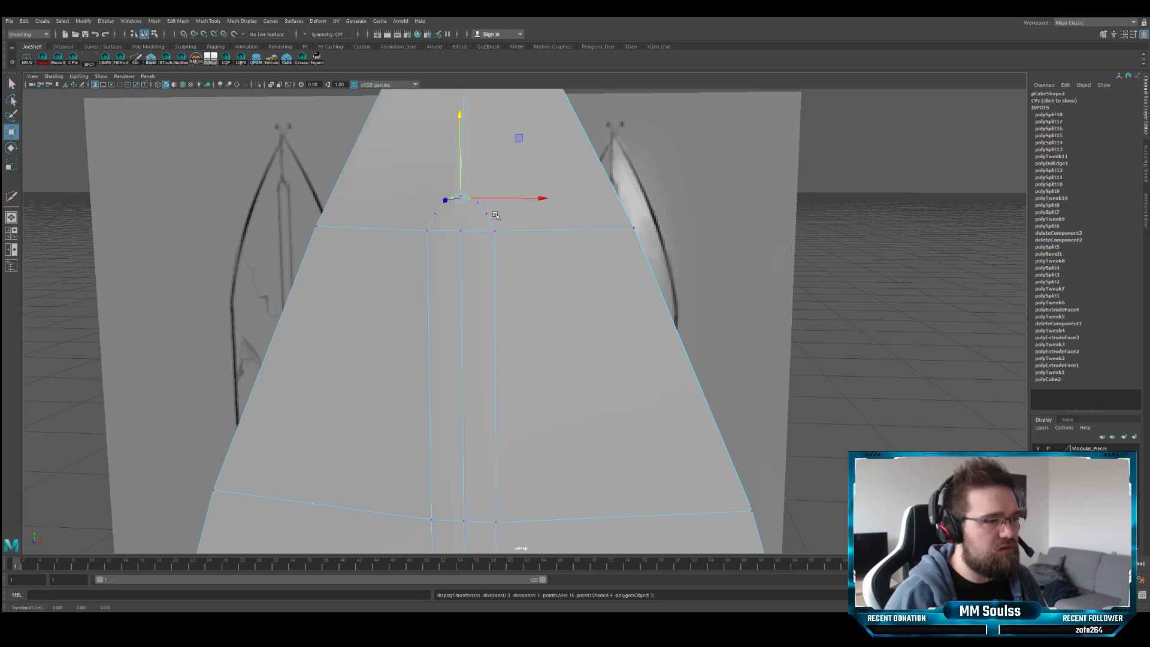
# - Examine the blade's tip and ridge arch from several angles, comparing the smoothed preview with the unsmoothed mesh
pyautogui.press('1')
pyautogui.scroll(-10, 348, 252)
pyautogui.keyDown('alt'); pyautogui.moveTo(521, 286); pyautogui.dragTo(483, 236); pyautogui.keyUp('alt')
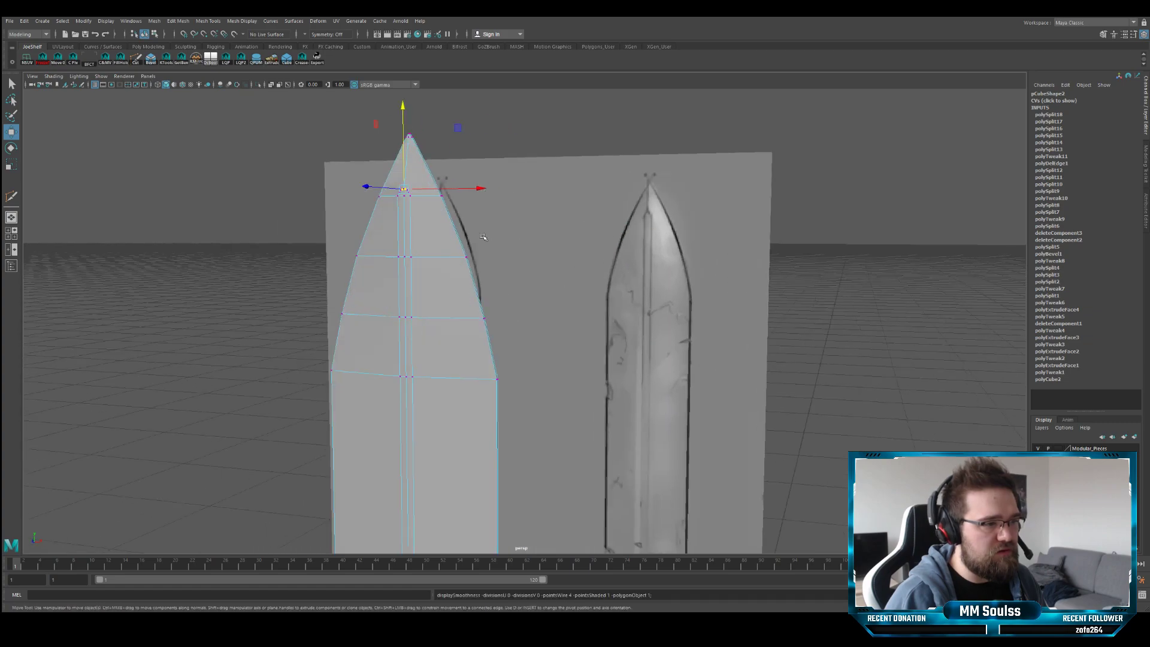
pyautogui.press('F8')
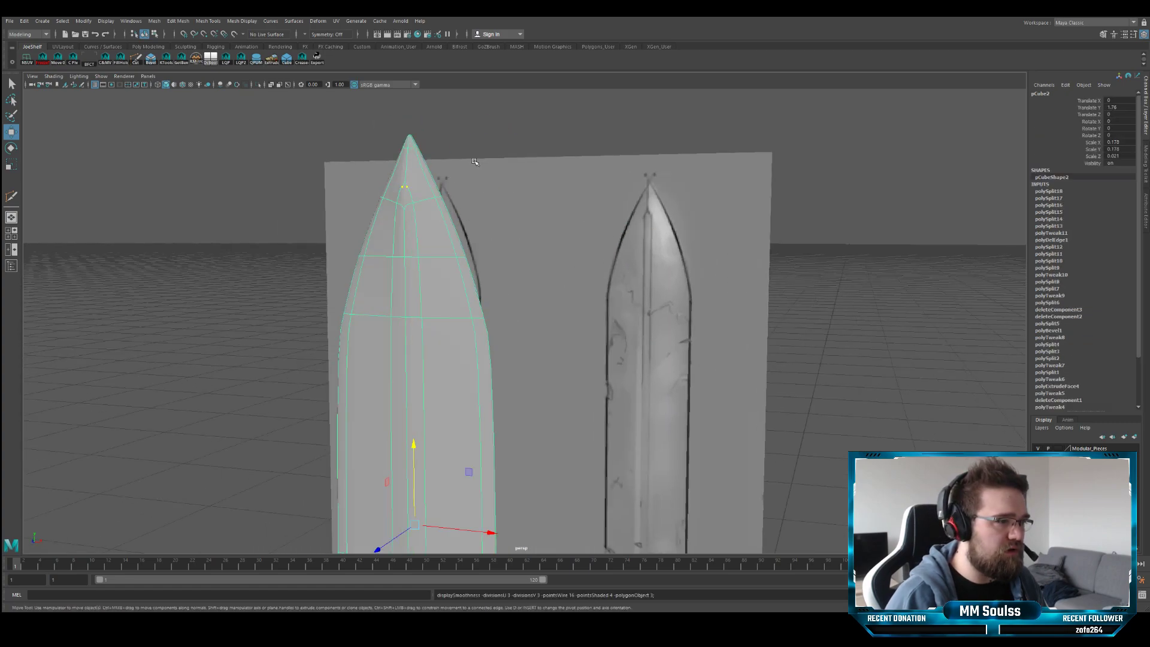
pyautogui.keyDown('alt'); pyautogui.moveTo(482, 163); pyautogui.dragTo(468, 217); pyautogui.keyUp('alt')
pyautogui.keyDown('alt'); pyautogui.moveTo(467, 217); pyautogui.dragTo(626, 271, button='right'); pyautogui.keyUp('alt')
pyautogui.keyDown('alt'); pyautogui.moveTo(449, 233); pyautogui.dragTo(479, 244); pyautogui.keyUp('alt')
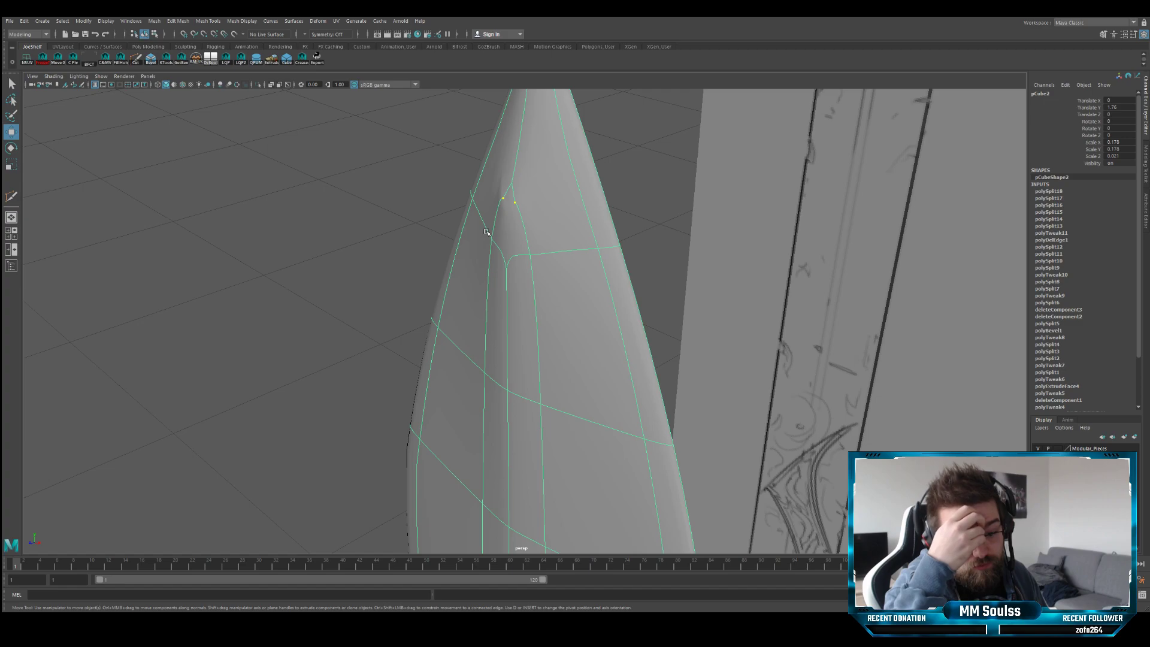
pyautogui.keyDown('alt'); pyautogui.moveTo(487, 242); pyautogui.dragTo(465, 267); pyautogui.keyUp('alt')
pyautogui.keyDown('alt'); pyautogui.moveTo(465, 268); pyautogui.dragTo(300, 378, button='right'); pyautogui.keyUp('alt')
pyautogui.keyDown('alt'); pyautogui.moveTo(300, 377); pyautogui.dragTo(523, 261); pyautogui.keyUp('alt')
pyautogui.keyDown('alt'); pyautogui.moveTo(524, 261); pyautogui.dragTo(590, 396, button='middle'); pyautogui.keyUp('alt')
pyautogui.keyDown('alt'); pyautogui.moveTo(590, 395); pyautogui.dragTo(742, 363, button='right'); pyautogui.keyUp('alt')
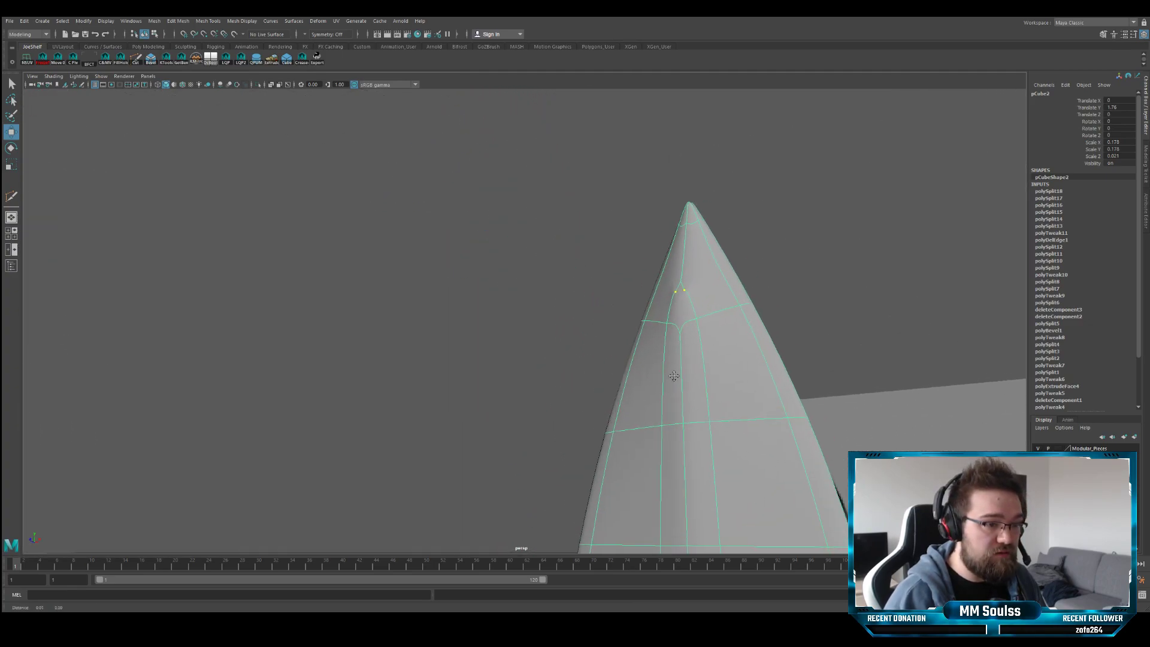
pyautogui.keyDown('alt'); pyautogui.moveTo(675, 377); pyautogui.dragTo(552, 333, button='middle'); pyautogui.keyUp('alt')
pyautogui.press('1')
pyautogui.press('3')
pyautogui.press('1')
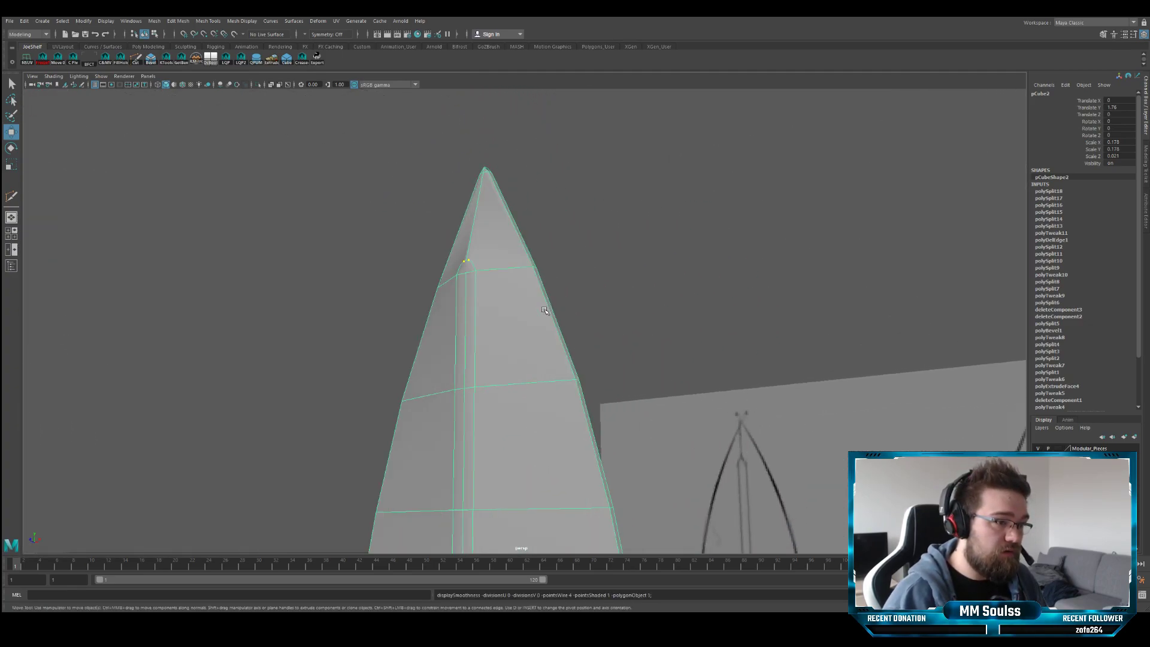
pyautogui.press('3')
pyautogui.press('1')
pyautogui.press('3')
pyautogui.keyDown('alt'); pyautogui.moveTo(544, 310); pyautogui.dragTo(446, 303); pyautogui.keyUp('alt')
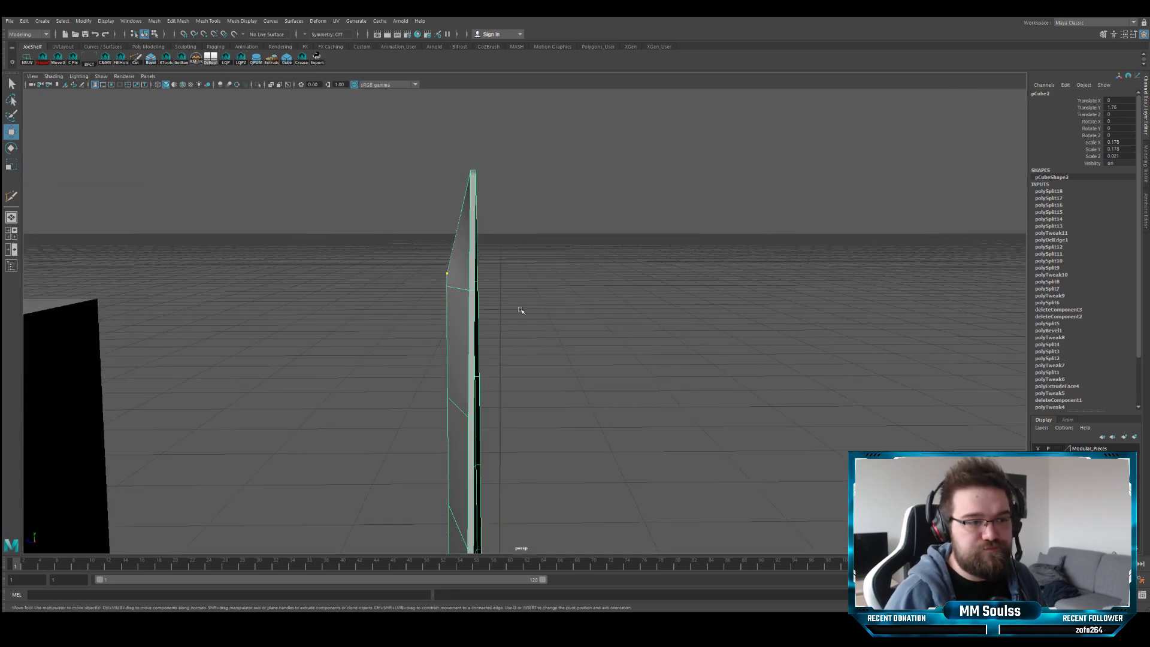
pyautogui.keyDown('alt'); pyautogui.moveTo(520, 309); pyautogui.dragTo(533, 281); pyautogui.keyUp('alt')
# - Scale the arch's middle vertex pair slightly wider to round the ridge strip's upper end
pyautogui.press('q')
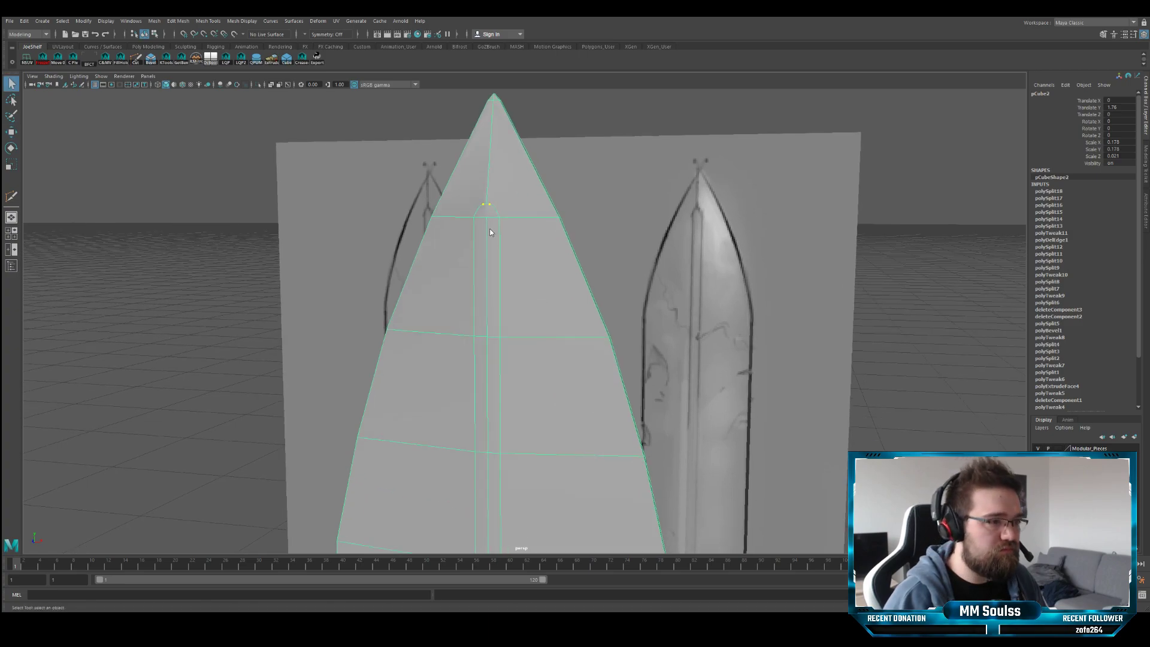
pyautogui.click(475, 218)
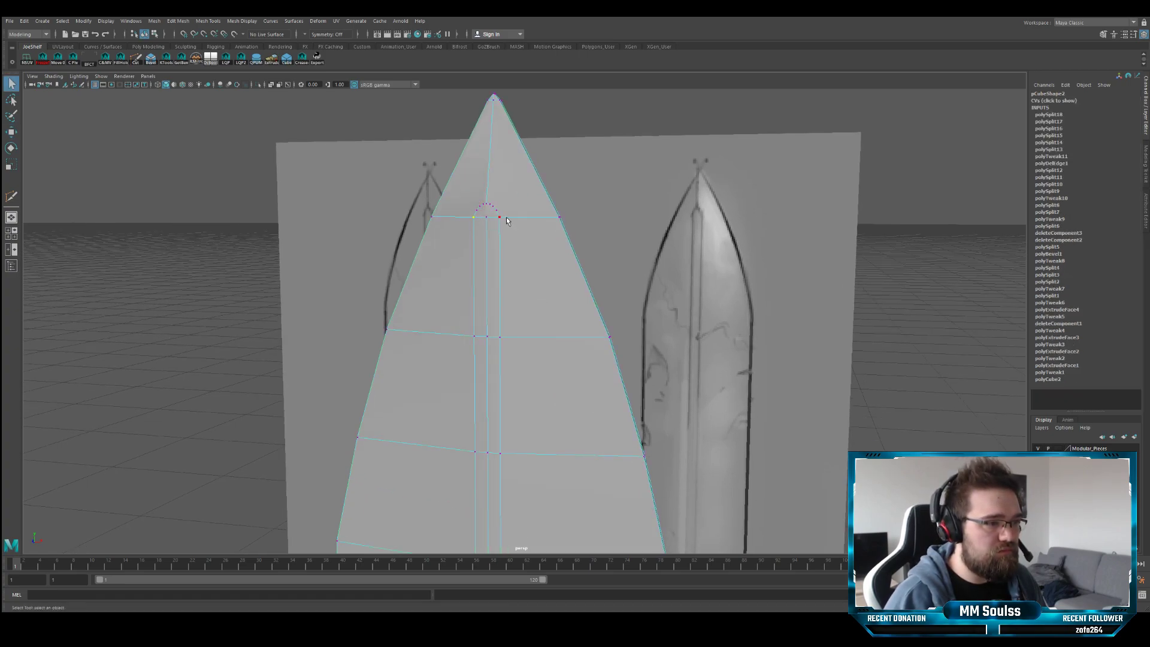
pyautogui.press('f')
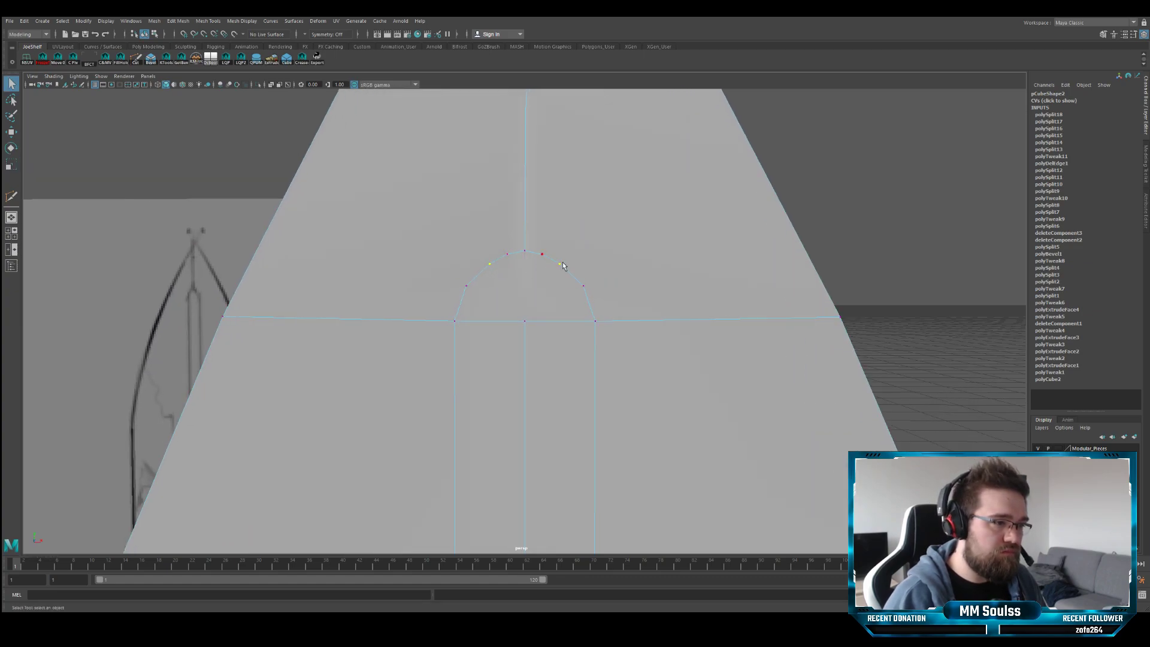
pyautogui.keyDown('alt'); pyautogui.moveTo(611, 264); pyautogui.dragTo(585, 280); pyautogui.keyUp('alt')
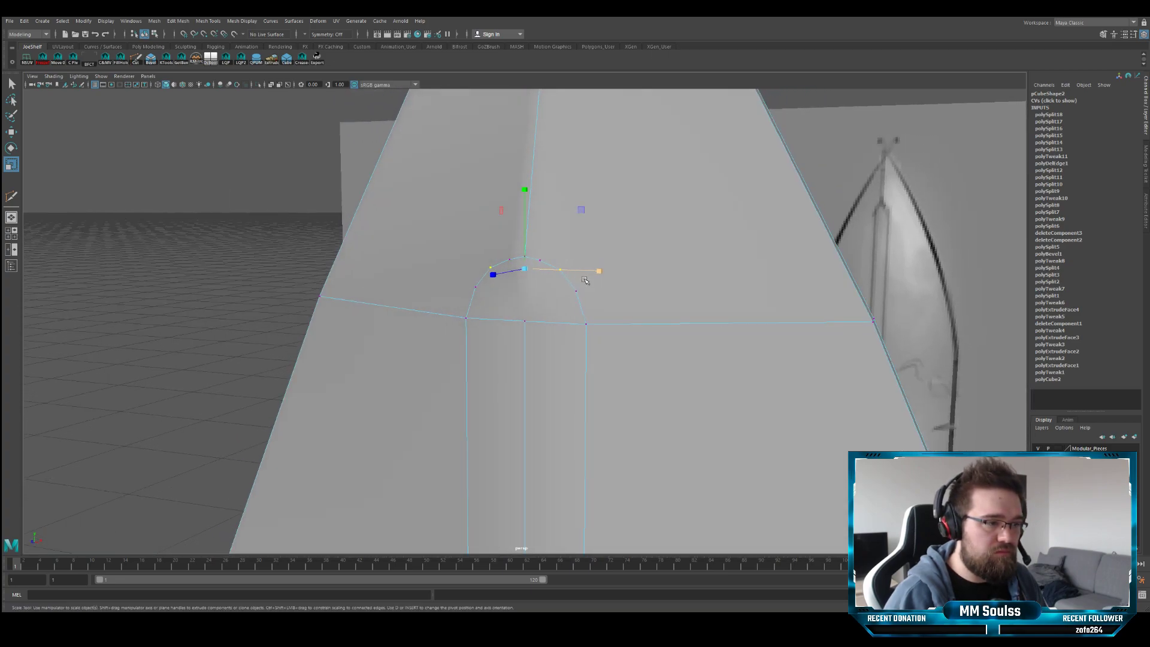
# - In the back view, lower the arch and its cross edge to the reference ridge's end, and widen the outer vertices to the blade outline
pyautogui.press('space')
pyautogui.press('space')
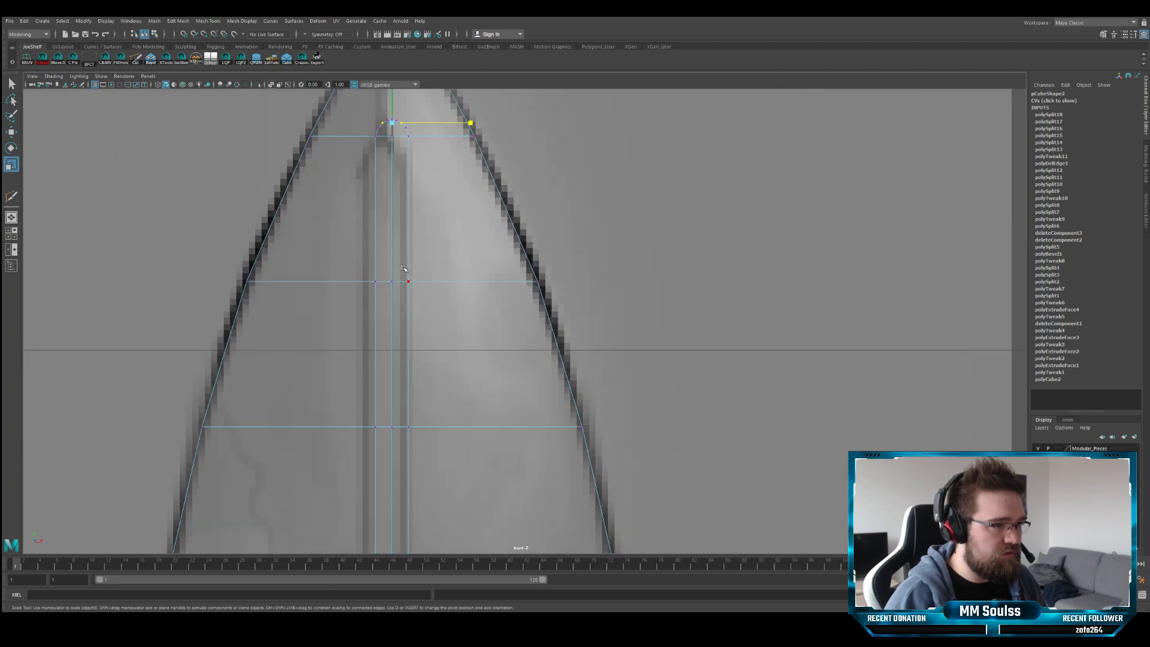
pyautogui.keyDown('alt'); pyautogui.moveTo(408, 204); pyautogui.dragTo(424, 239, button='middle'); pyautogui.keyUp('alt')
pyautogui.press('q')
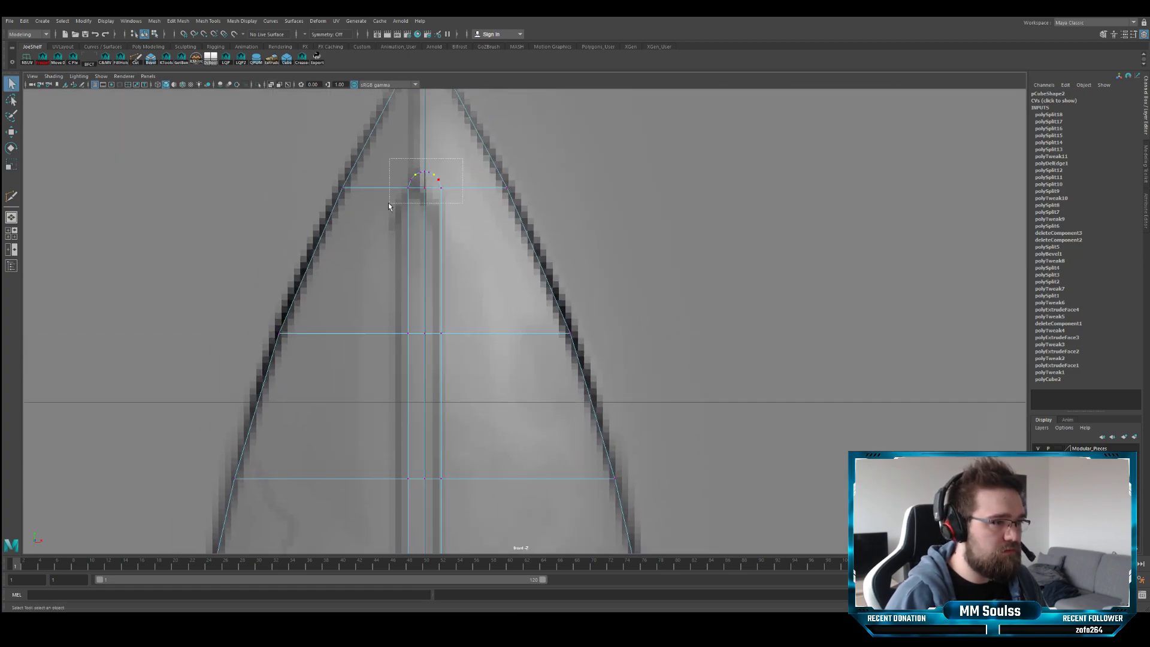
pyautogui.moveTo(388, 206); pyautogui.dragTo(390, 205)
pyautogui.press('w')
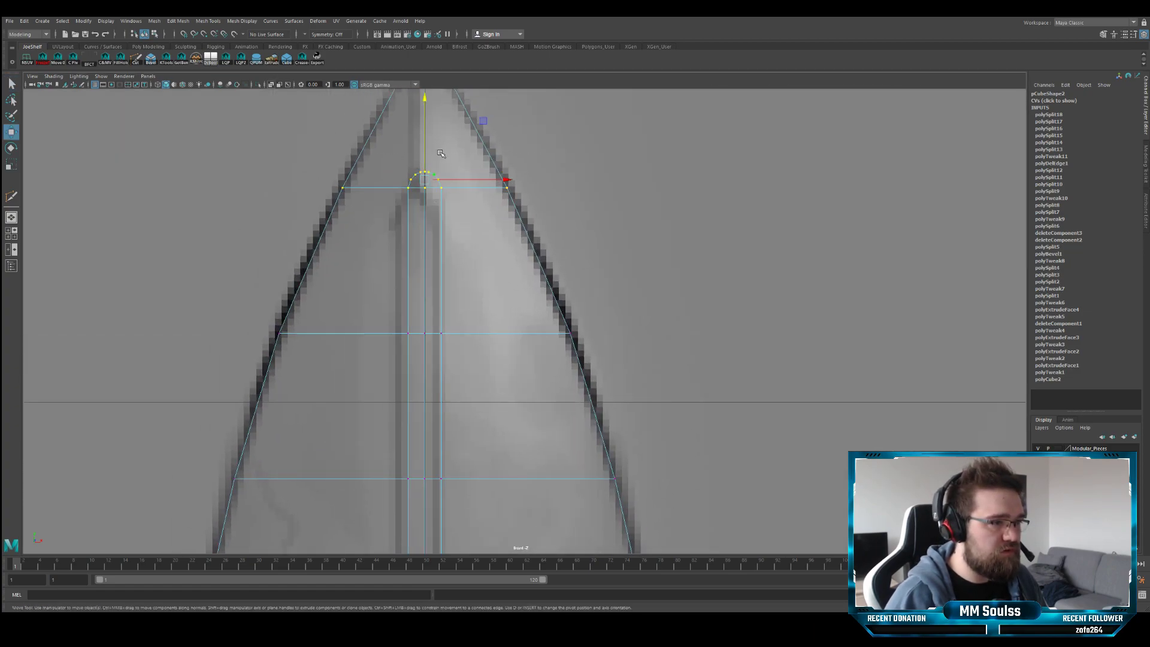
pyautogui.moveTo(421, 158); pyautogui.dragTo(420, 188)
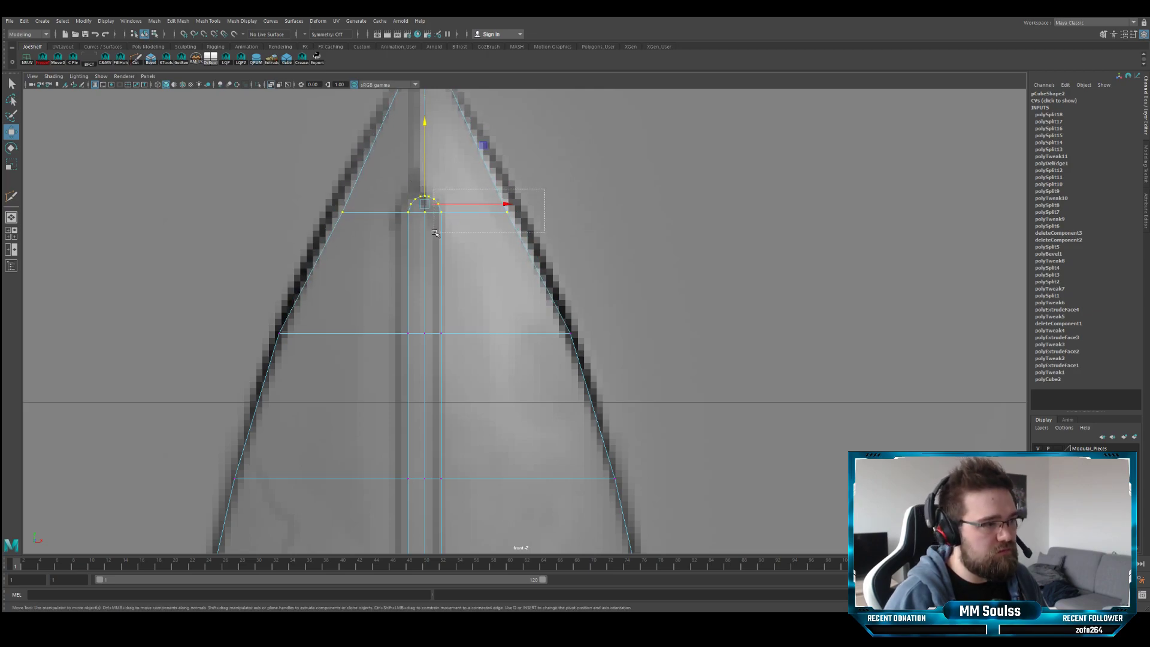
pyautogui.moveTo(493, 218); pyautogui.dragTo(513, 213)
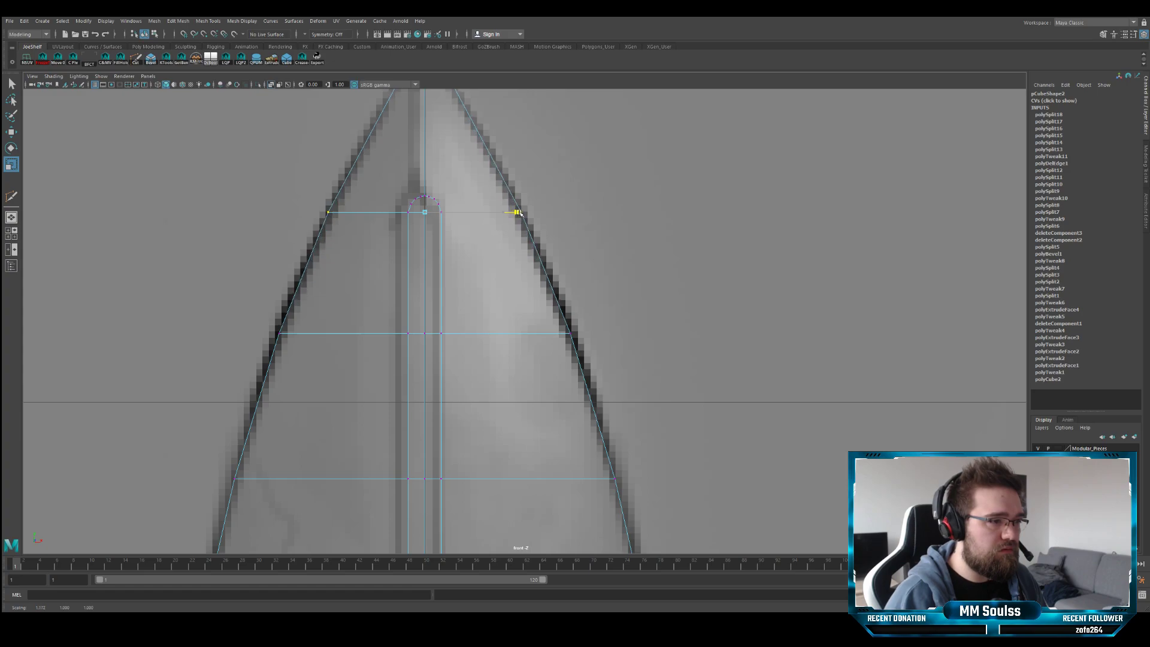
# - Examine the blade from the ridge's upper end down its edges, comparing it with the reference from several angles
pyautogui.keyDown('alt'); pyautogui.moveTo(415, 279); pyautogui.dragTo(359, 279, button='right'); pyautogui.keyUp('alt')
pyautogui.keyDown('alt'); pyautogui.moveTo(359, 280); pyautogui.dragTo(372, 216, button='middle'); pyautogui.keyUp('alt')
pyautogui.keyDown('alt'); pyautogui.moveTo(432, 244); pyautogui.dragTo(441, 206, button='middle'); pyautogui.keyUp('alt')
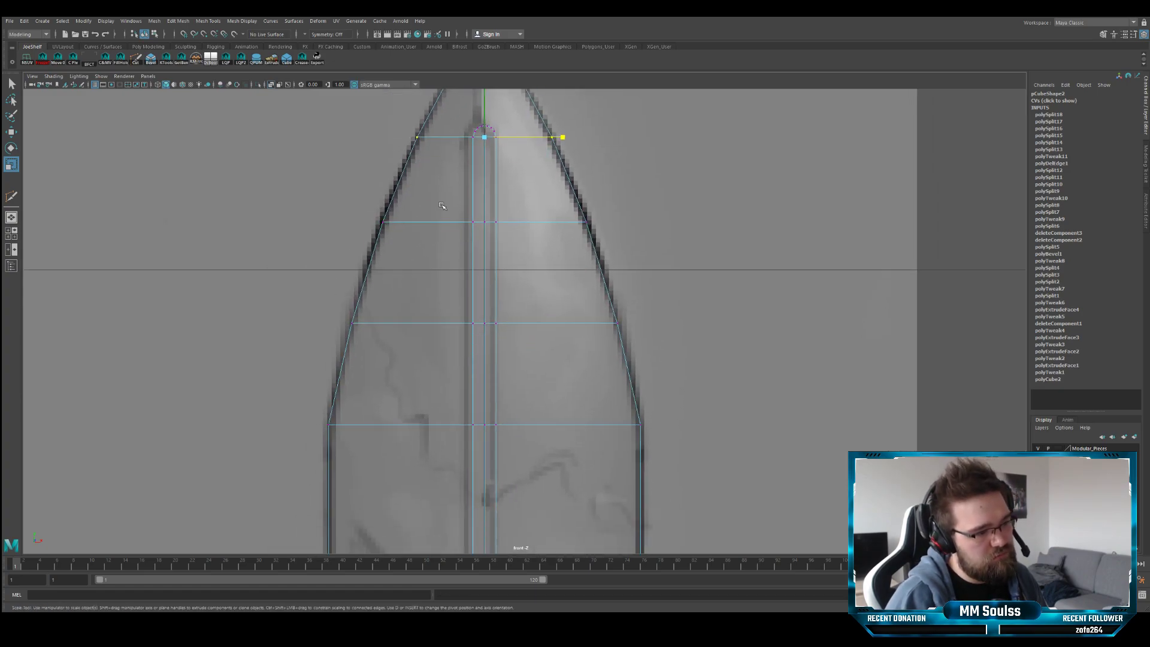
pyautogui.press('space')
pyautogui.press('space')
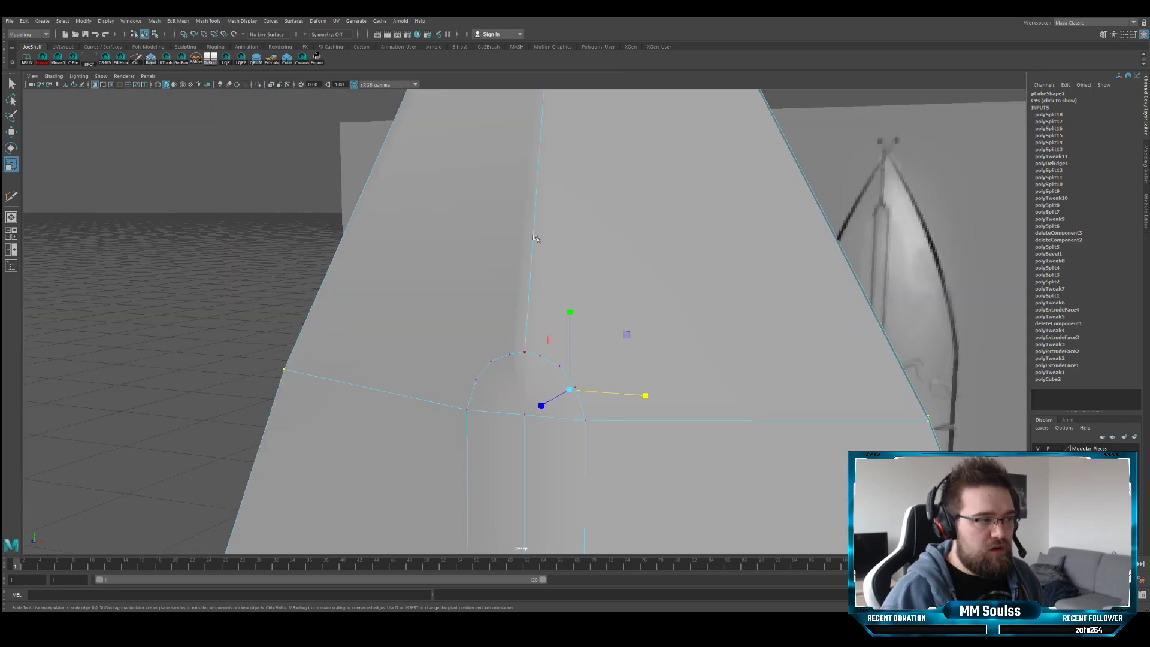
pyautogui.keyDown('alt'); pyautogui.moveTo(613, 244); pyautogui.dragTo(570, 245); pyautogui.keyUp('alt')
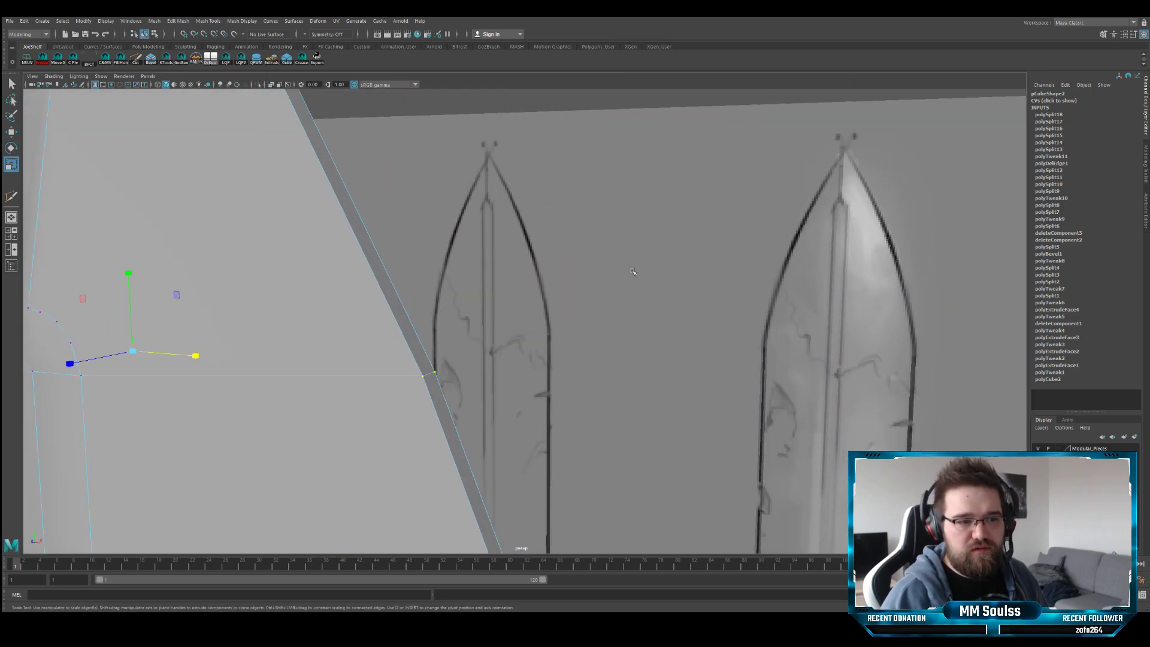
pyautogui.keyDown('alt'); pyautogui.moveTo(667, 293); pyautogui.dragTo(512, 300, button='right'); pyautogui.keyUp('alt')
pyautogui.keyDown('alt'); pyautogui.moveTo(513, 299); pyautogui.dragTo(511, 149, button='middle'); pyautogui.keyUp('alt')
pyautogui.keyDown('alt'); pyautogui.moveTo(578, 258); pyautogui.dragTo(690, 230, button='right'); pyautogui.keyUp('alt')
pyautogui.keyDown('alt'); pyautogui.moveTo(698, 192); pyautogui.dragTo(700, 222, button='middle'); pyautogui.keyUp('alt')
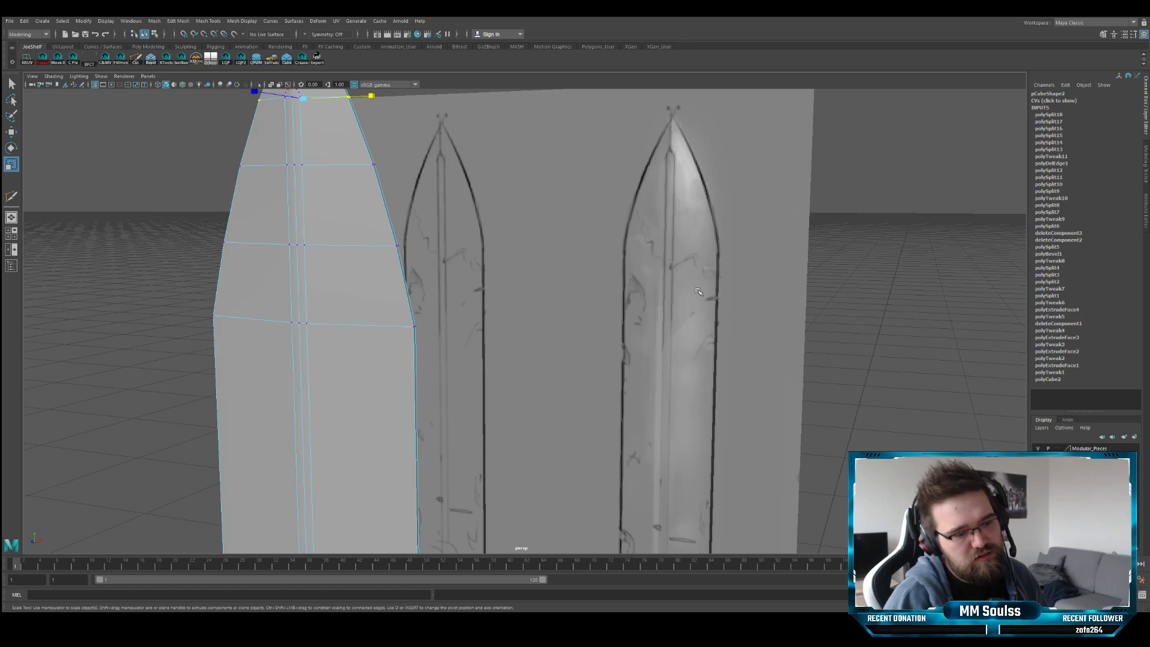
pyautogui.keyDown('alt'); pyautogui.moveTo(699, 291); pyautogui.dragTo(539, 300); pyautogui.keyUp('alt')
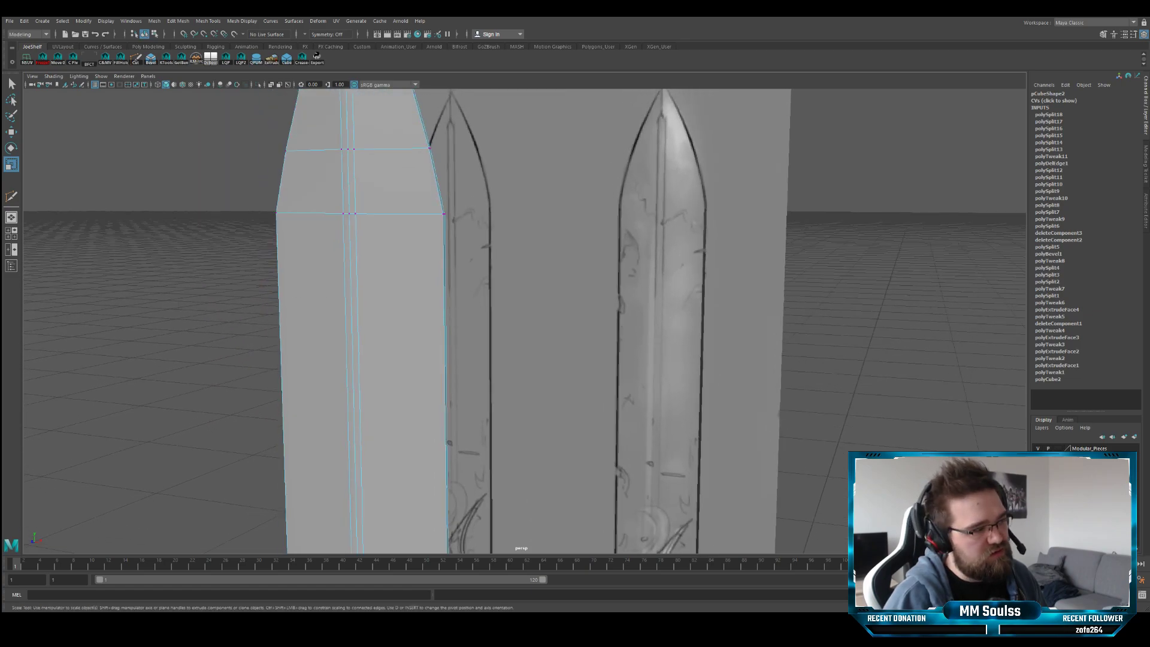
pyautogui.keyDown('alt'); pyautogui.moveTo(366, 246); pyautogui.dragTo(449, 300); pyautogui.keyUp('alt')
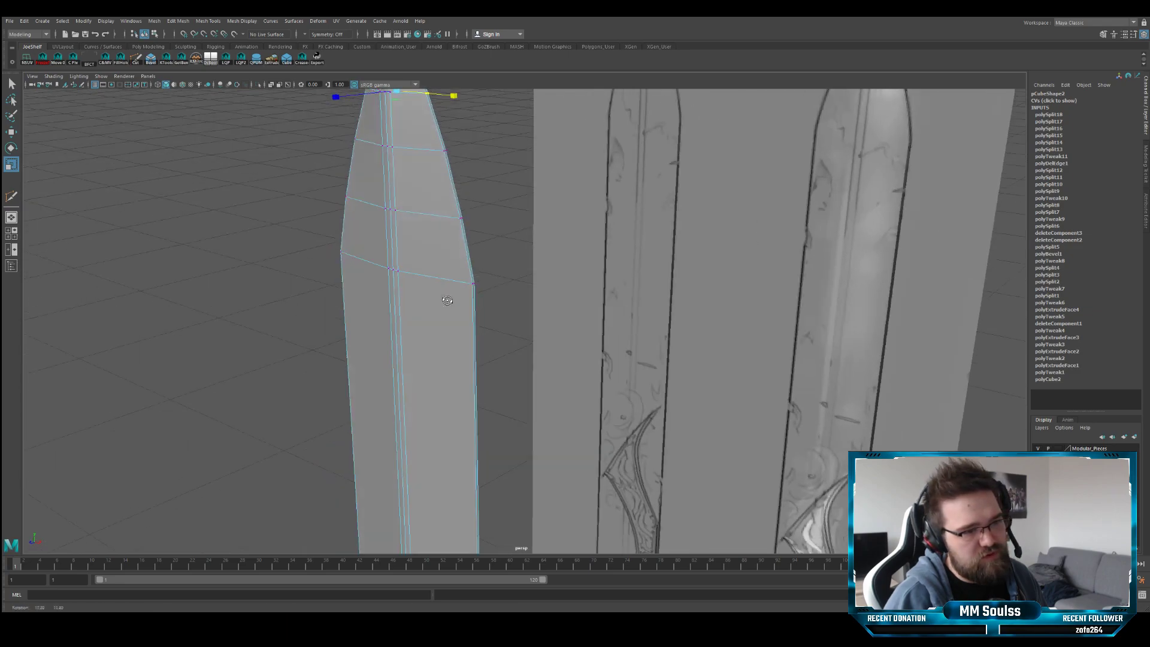
pyautogui.keyDown('alt'); pyautogui.moveTo(449, 300); pyautogui.dragTo(450, 258, button='right'); pyautogui.keyUp('alt')
pyautogui.press('q')
pyautogui.moveTo(450, 257); pyautogui.dragTo(443, 221, button='right')
pyautogui.keyDown('alt'); pyautogui.moveTo(447, 208); pyautogui.dragTo(442, 261); pyautogui.keyUp('alt')
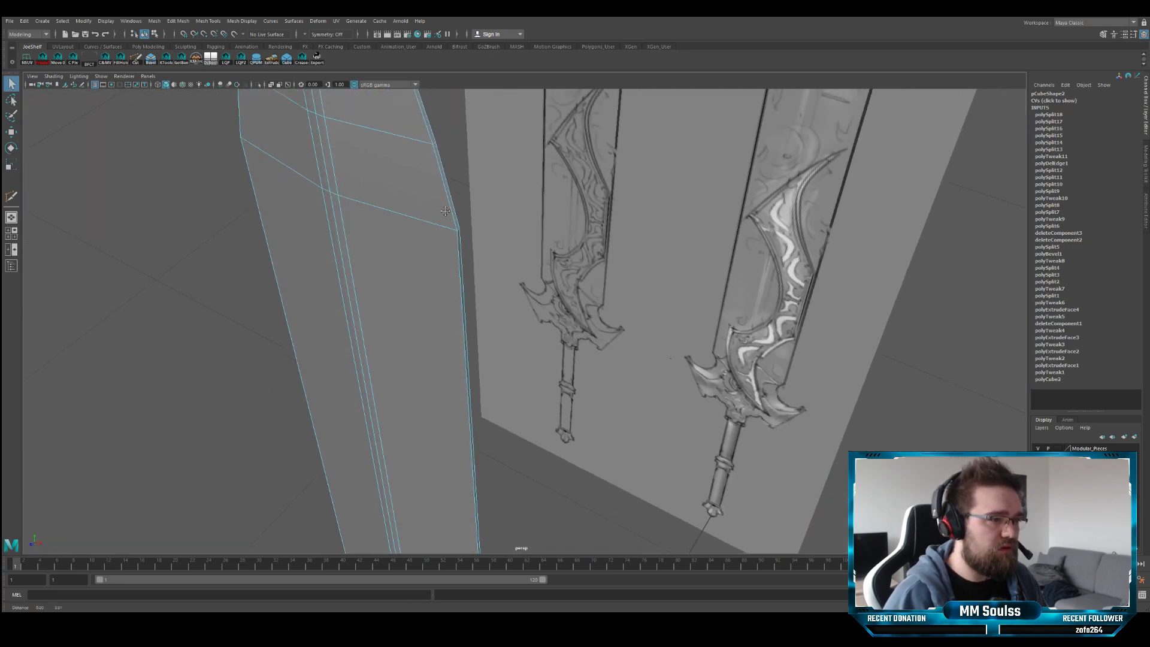
pyautogui.keyDown('alt'); pyautogui.moveTo(441, 125); pyautogui.dragTo(438, 261, button='middle'); pyautogui.keyUp('alt')
pyautogui.keyDown('alt'); pyautogui.moveTo(402, 242); pyautogui.dragTo(442, 280); pyautogui.keyUp('alt')
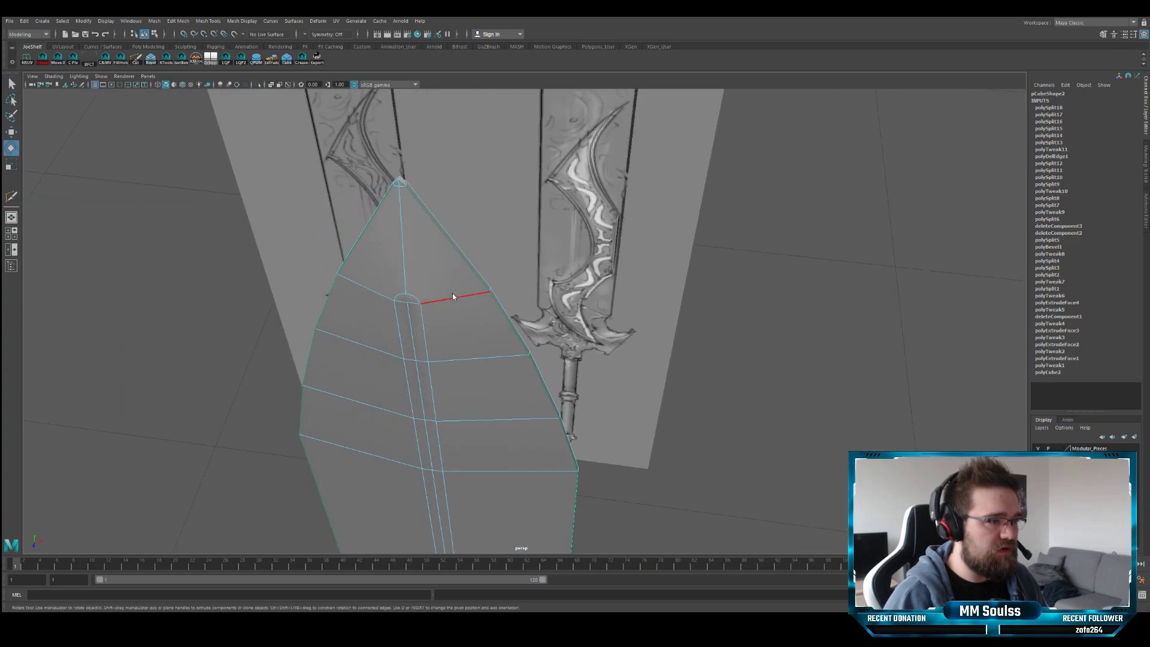
# - In the back view, scale the blade's outer edge loops slightly narrower to match the reference outline
pyautogui.press('space')
pyautogui.press('space')
pyautogui.press('r')
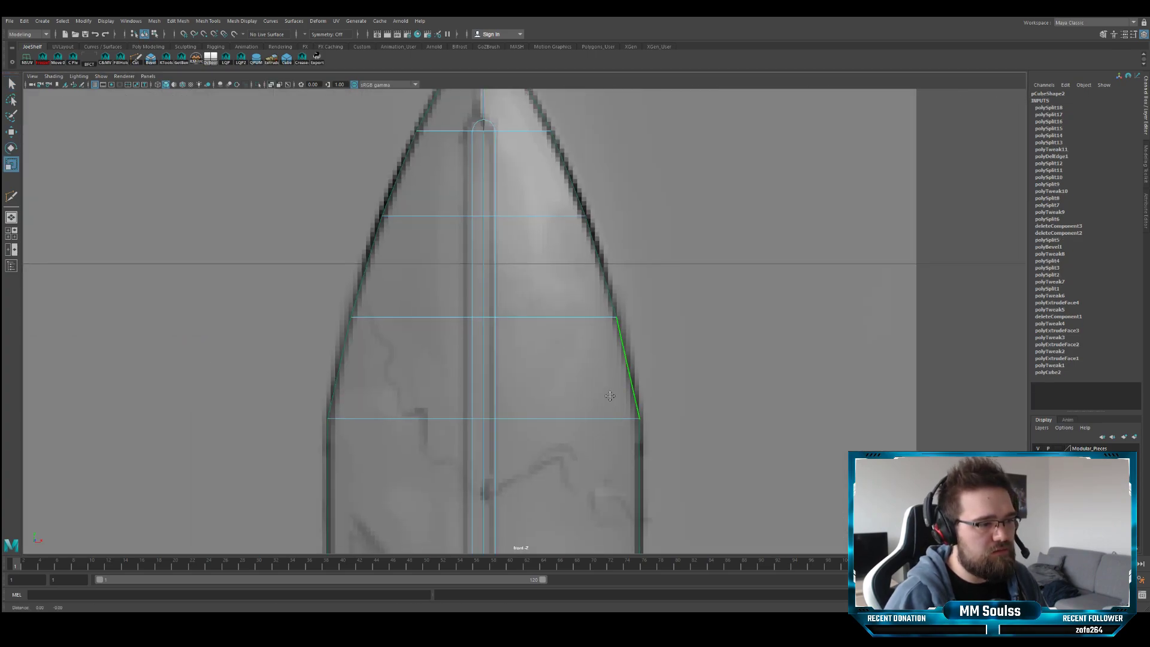
pyautogui.scroll(-3, 605, 364)
pyautogui.scroll(5, 683, 353)
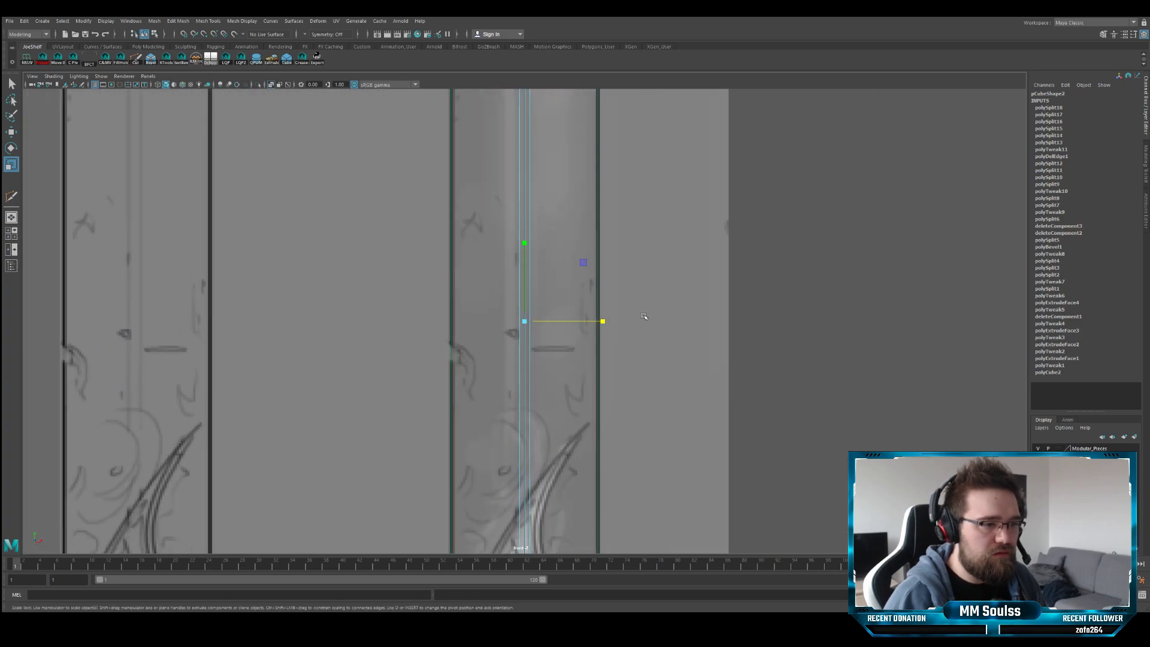
pyautogui.moveTo(602, 323); pyautogui.dragTo(598, 322)
pyautogui.moveTo(584, 262)
pyautogui.keyDown('alt'); pyautogui.mouseDown(button='middle')
pyautogui.moveTo(602, 640)
pyautogui.moveTo(571, 292)
pyautogui.mouseUp(button='middle'); pyautogui.keyUp('alt')
pyautogui.press('space')
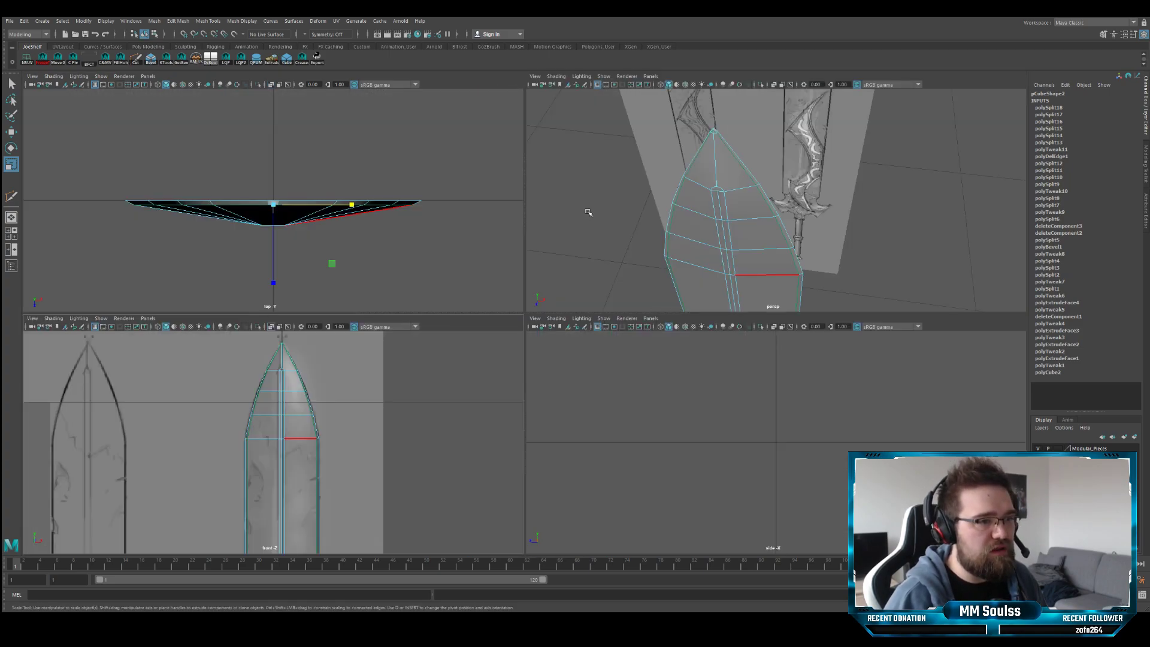
pyautogui.press('space')
# - Select the front vertices at the blade's tip and inspect the tip's profile from the side
pyautogui.keyDown('alt'); pyautogui.moveTo(589, 217); pyautogui.dragTo(521, 254); pyautogui.keyUp('alt')
pyautogui.scroll(3, 521, 254)
pyautogui.keyDown('alt'); pyautogui.moveTo(521, 254); pyautogui.dragTo(516, 289, button='middle'); pyautogui.keyUp('alt')
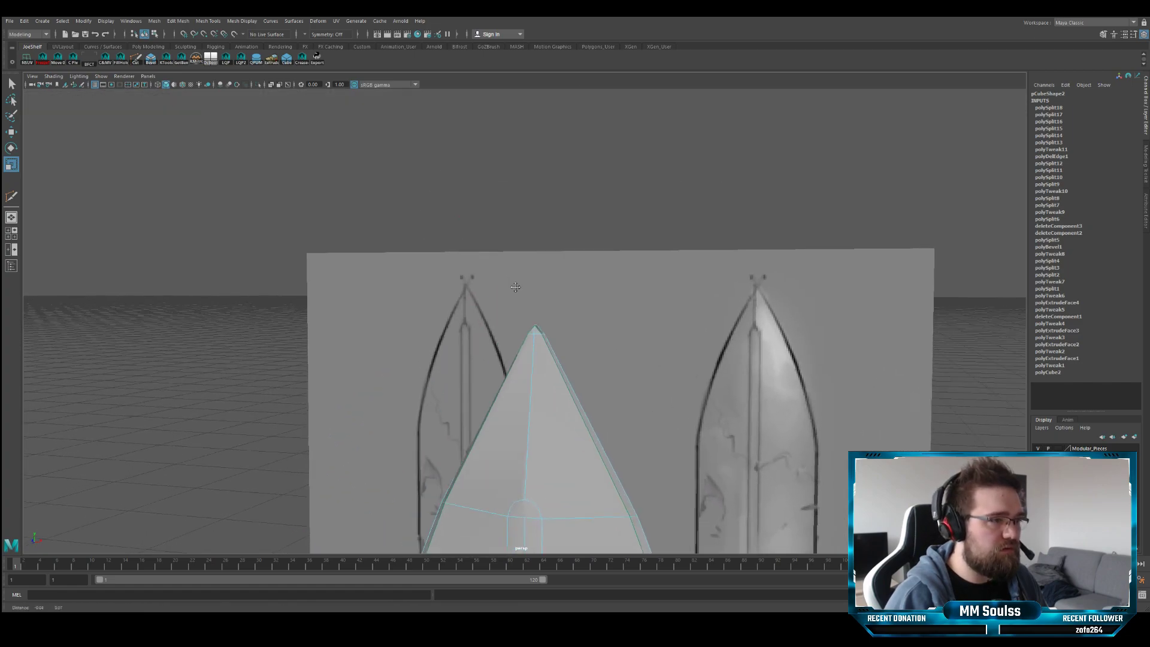
pyautogui.keyDown('alt'); pyautogui.moveTo(517, 289); pyautogui.dragTo(509, 353); pyautogui.keyUp('alt')
pyautogui.keyDown('alt'); pyautogui.moveTo(509, 353); pyautogui.dragTo(498, 228, button='middle'); pyautogui.keyUp('alt')
pyautogui.press('q')
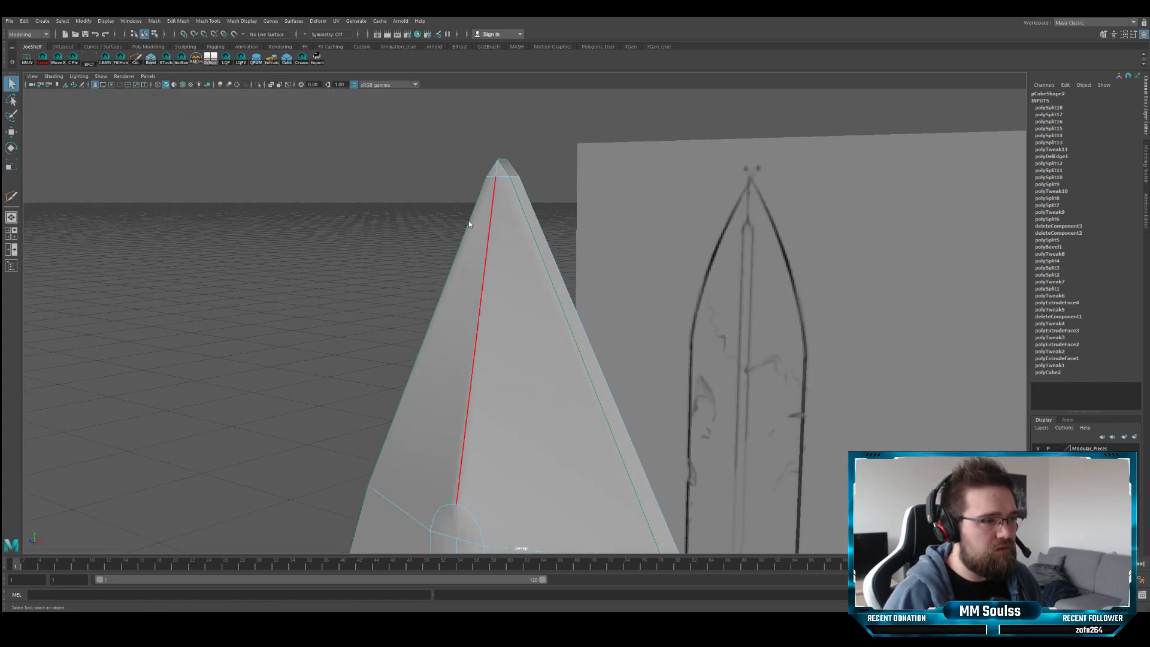
pyautogui.moveTo(468, 221); pyautogui.dragTo(461, 220, button='right')
pyautogui.click(509, 178)
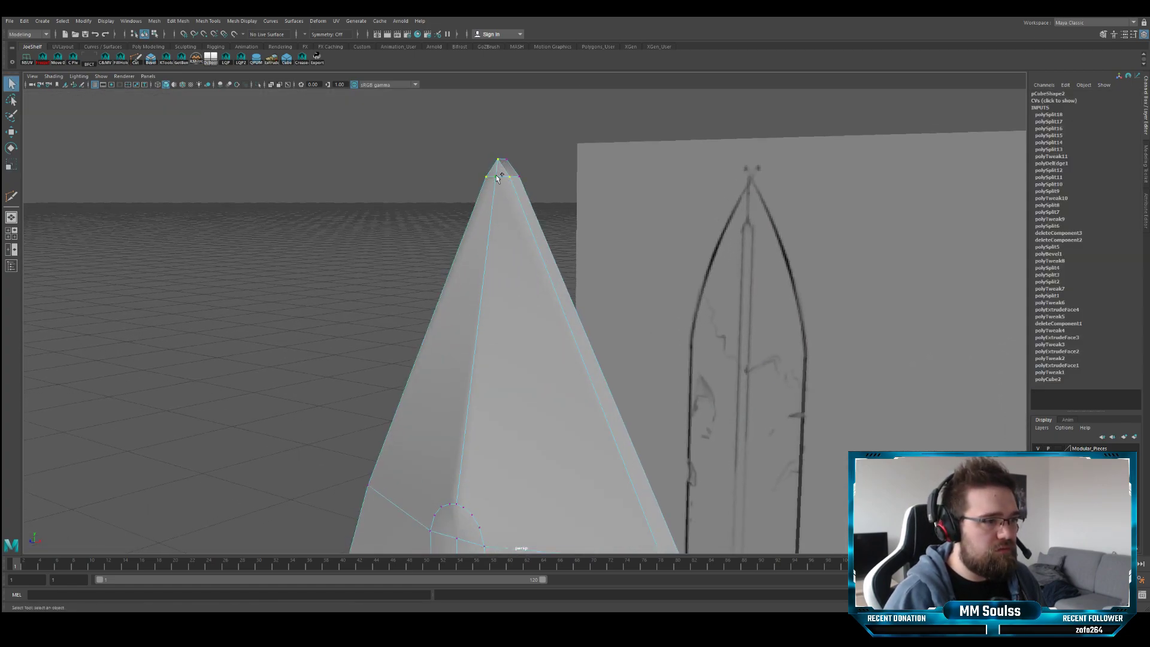
pyautogui.press('w')
pyautogui.keyDown('alt'); pyautogui.moveTo(497, 178); pyautogui.dragTo(440, 264); pyautogui.keyUp('alt')
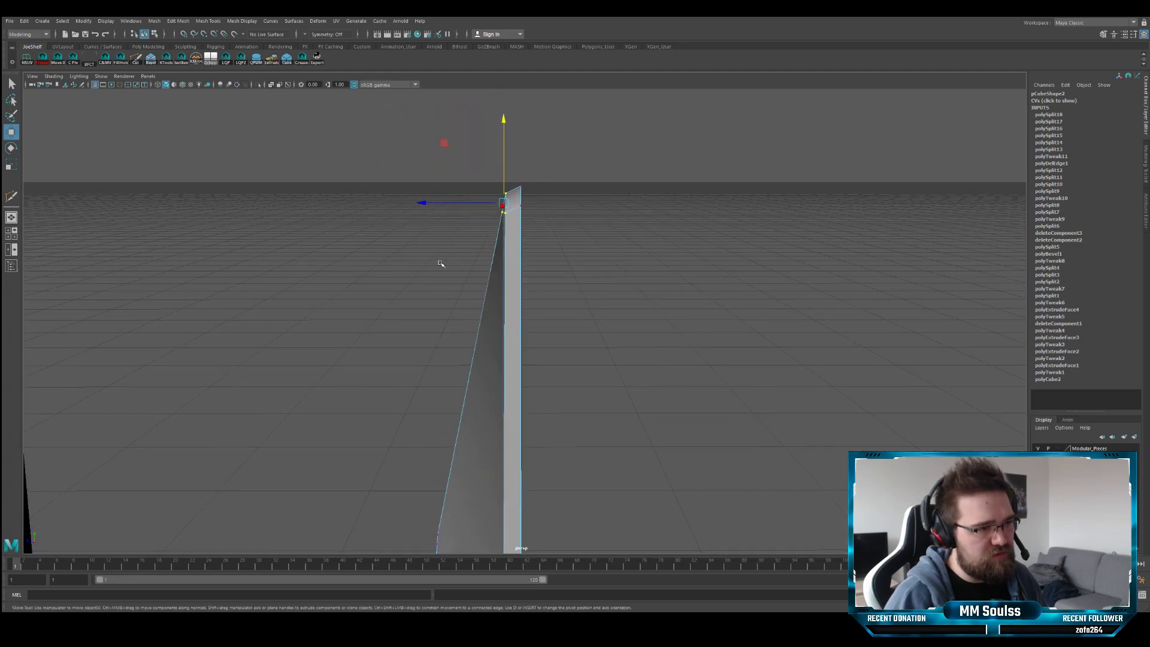
pyautogui.keyDown('alt'); pyautogui.moveTo(502, 187); pyautogui.dragTo(522, 503); pyautogui.keyUp('alt')
pyautogui.keyDown('alt'); pyautogui.moveTo(522, 503); pyautogui.dragTo(444, 72, button='middle'); pyautogui.keyUp('alt')
pyautogui.keyDown('alt'); pyautogui.moveTo(392, 265); pyautogui.dragTo(740, 353, button='right'); pyautogui.keyUp('alt')
# - Frame the ridge strip's lower rounded end and examine its vertices and surrounding edges up close
pyautogui.press('q')
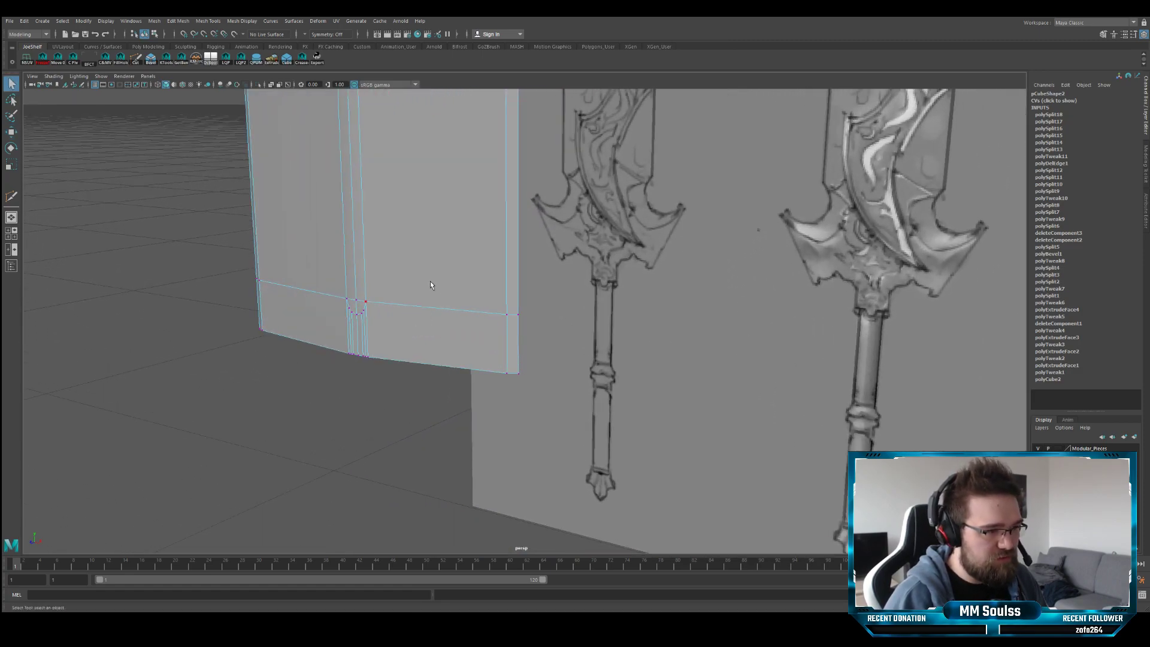
pyautogui.keyDown('alt'); pyautogui.moveTo(430, 285); pyautogui.dragTo(452, 305); pyautogui.keyUp('alt')
pyautogui.moveTo(396, 328); pyautogui.dragTo(394, 329)
pyautogui.press('f')
pyautogui.scroll(-5, 520, 318)
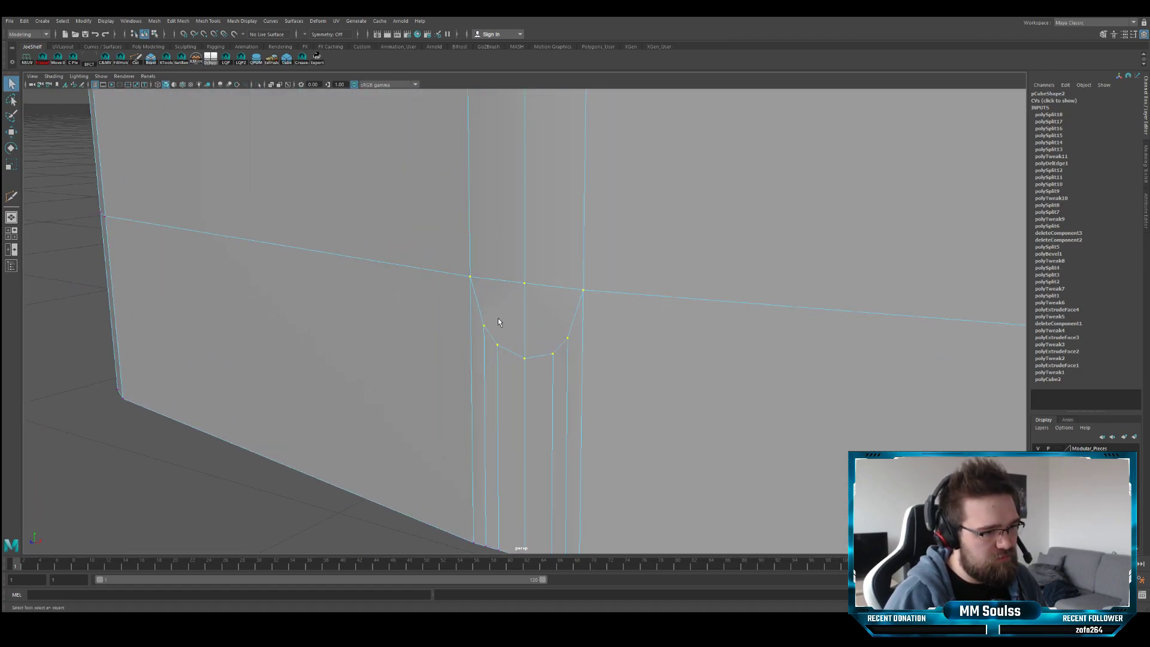
pyautogui.keyDown('alt'); pyautogui.moveTo(498, 317); pyautogui.dragTo(522, 321); pyautogui.keyUp('alt')
pyautogui.moveTo(522, 270)
pyautogui.keyDown('alt'); pyautogui.mouseDown()
pyautogui.moveTo(534, 297)
pyautogui.moveTo(512, 265)
pyautogui.mouseUp(); pyautogui.keyUp('alt')
pyautogui.moveTo(509, 269); pyautogui.dragTo(508, 316, button='right')
# - Select the ridge strip's long faces together with the faces of its rounded lower end
pyautogui.click(504, 318)
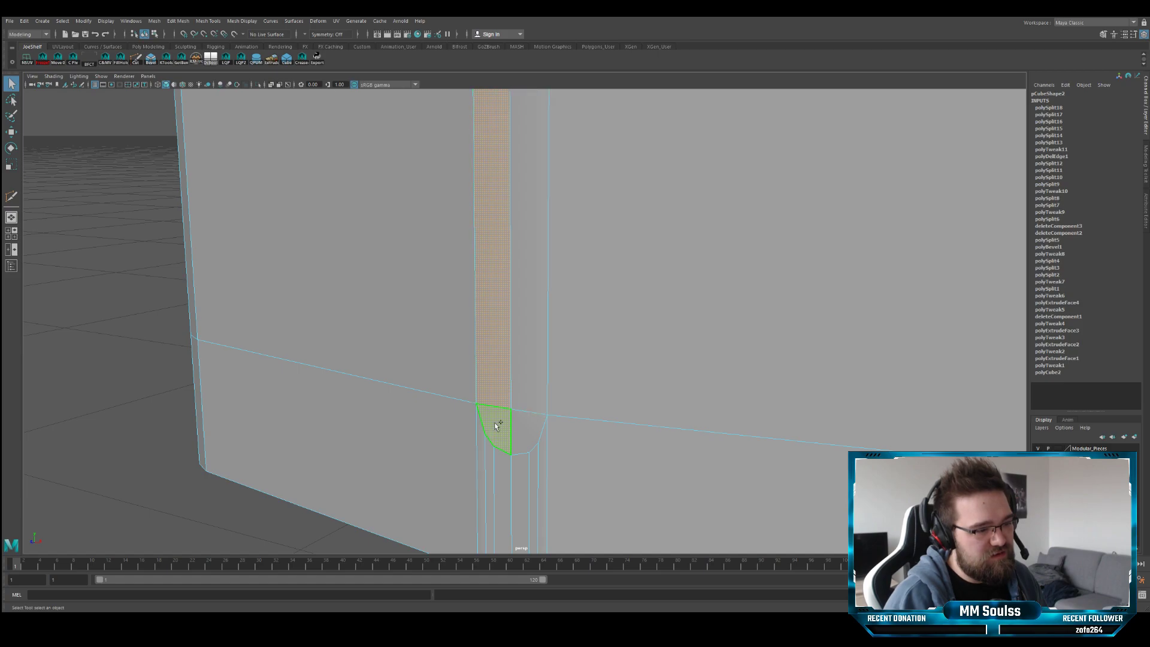
pyautogui.keyDown('shift'); pyautogui.click(523, 423); pyautogui.keyUp('shift')
pyautogui.keyDown('alt'); pyautogui.moveTo(533, 420); pyautogui.dragTo(517, 385); pyautogui.keyUp('alt')
pyautogui.keyDown('alt'); pyautogui.moveTo(517, 386); pyautogui.dragTo(543, 311, button='middle'); pyautogui.keyUp('alt')
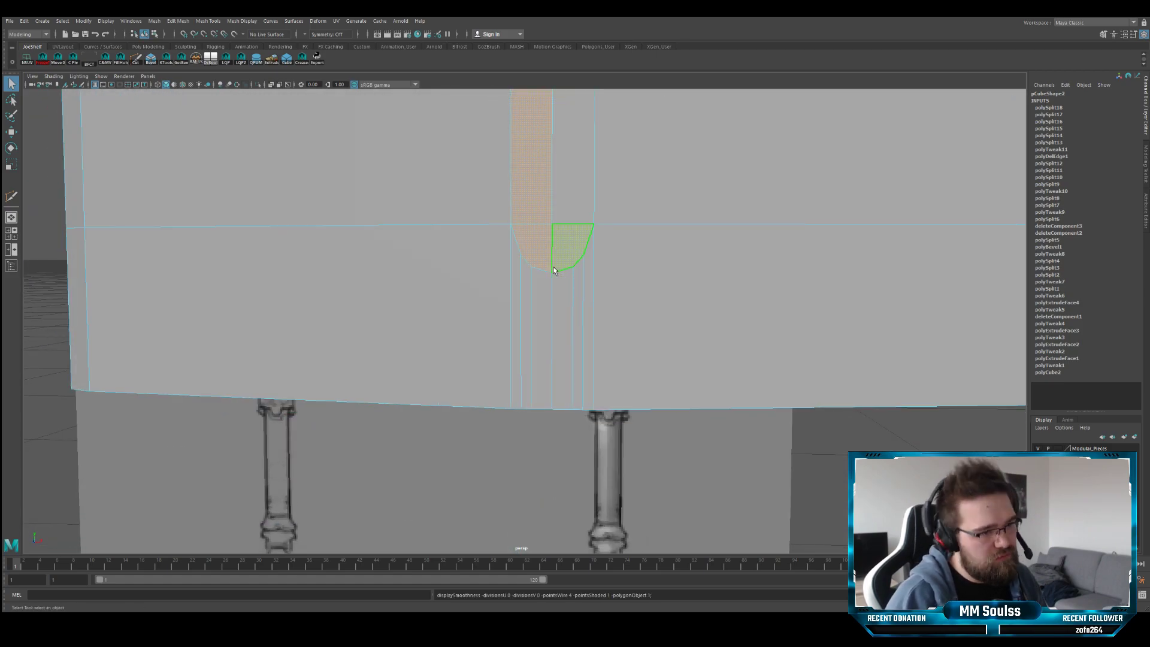
pyautogui.scroll(5, 555, 263)
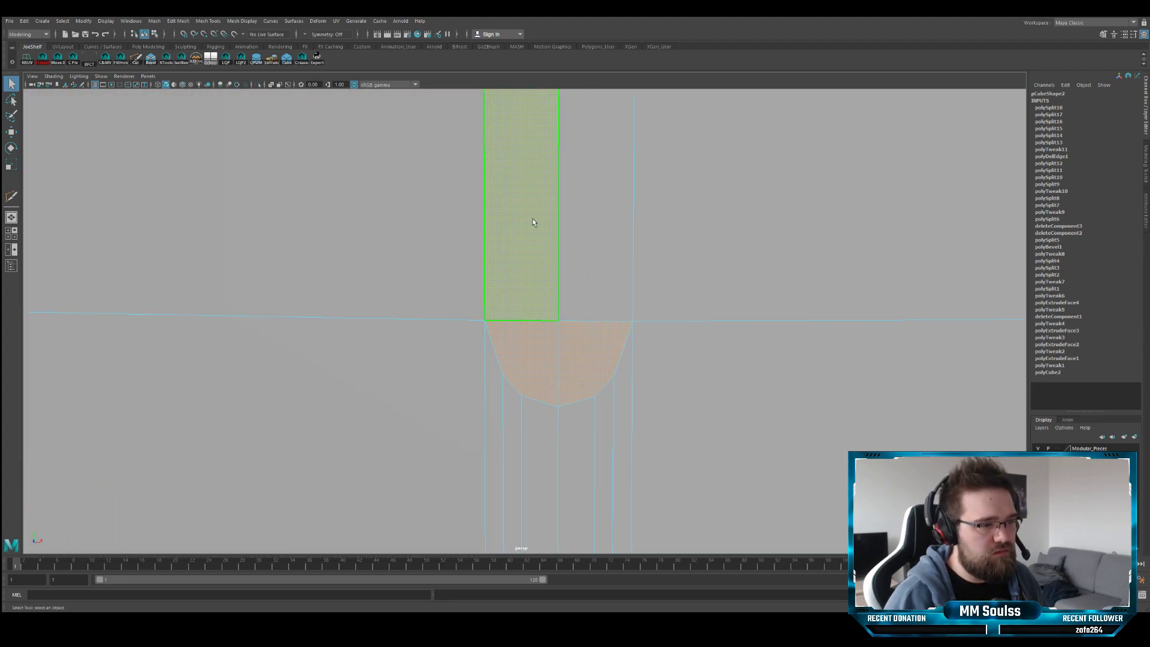
pyautogui.click(544, 336)
pyautogui.keyDown('shift'); pyautogui.click(588, 331); pyautogui.keyUp('shift')
pyautogui.keyDown('shift'); pyautogui.click(539, 287); pyautogui.keyUp('shift')
pyautogui.keyDown('shift'); pyautogui.click(617, 260); pyautogui.keyUp('shift')
# - Inspect the whole blade and its pointed upper part against the reference from several angles
pyautogui.keyDown('alt'); pyautogui.moveTo(618, 259); pyautogui.dragTo(583, 217, button='right'); pyautogui.keyUp('alt')
pyautogui.keyDown('alt'); pyautogui.moveTo(583, 217); pyautogui.dragTo(583, 333, button='middle'); pyautogui.keyUp('alt')
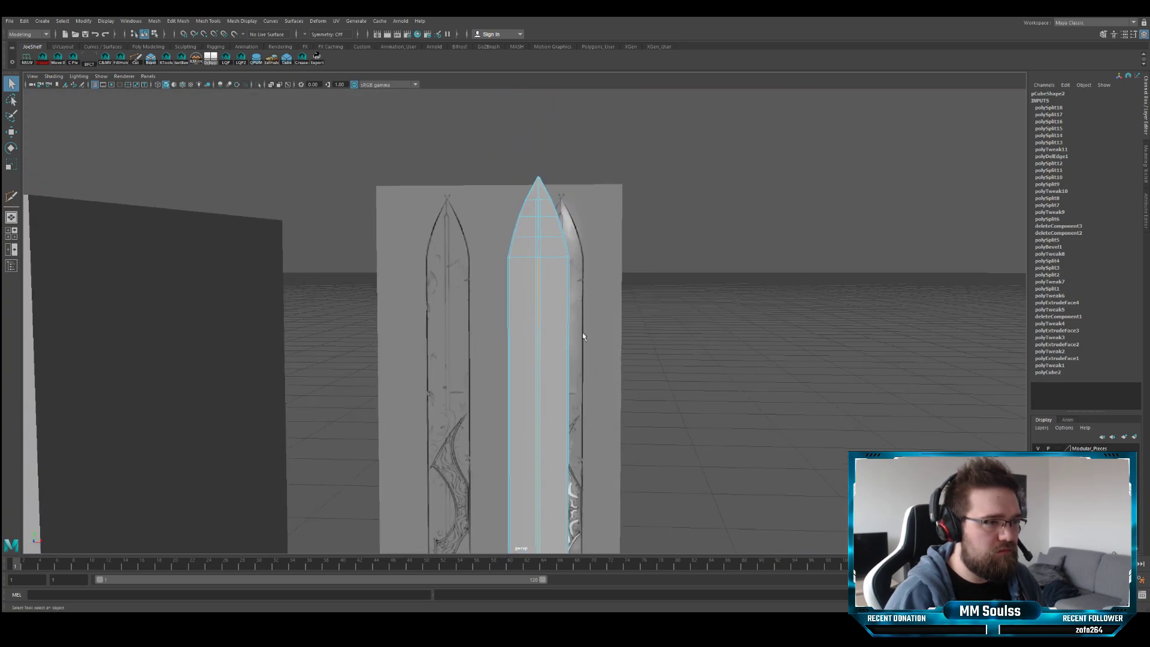
pyautogui.keyDown('alt'); pyautogui.moveTo(582, 332); pyautogui.dragTo(645, 210, button='right'); pyautogui.keyUp('alt')
pyautogui.keyDown('alt'); pyautogui.moveTo(533, 141); pyautogui.dragTo(530, 240, button='middle'); pyautogui.keyUp('alt')
pyautogui.keyDown('alt'); pyautogui.moveTo(530, 240); pyautogui.dragTo(563, 218, button='right'); pyautogui.keyUp('alt')
pyautogui.keyDown('alt'); pyautogui.moveTo(563, 218); pyautogui.dragTo(595, 228); pyautogui.keyUp('alt')
pyautogui.keyDown('alt'); pyautogui.moveTo(580, 190); pyautogui.dragTo(557, 251, button='middle'); pyautogui.keyUp('alt')
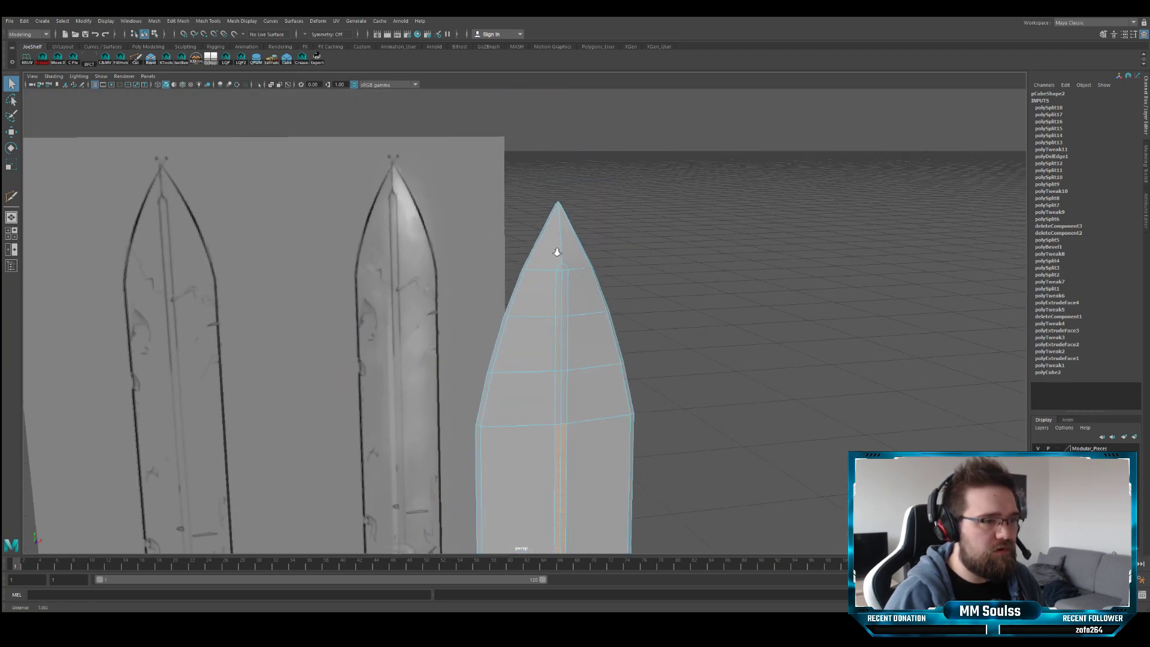
pyautogui.keyDown('alt'); pyautogui.moveTo(557, 251); pyautogui.dragTo(613, 270, button='right'); pyautogui.keyUp('alt')
pyautogui.keyDown('alt'); pyautogui.moveTo(627, 269); pyautogui.dragTo(421, 279); pyautogui.keyUp('alt')
# - Move the front vertices at the blade's tip slightly down to adjust the small end facet
pyautogui.press('F9')
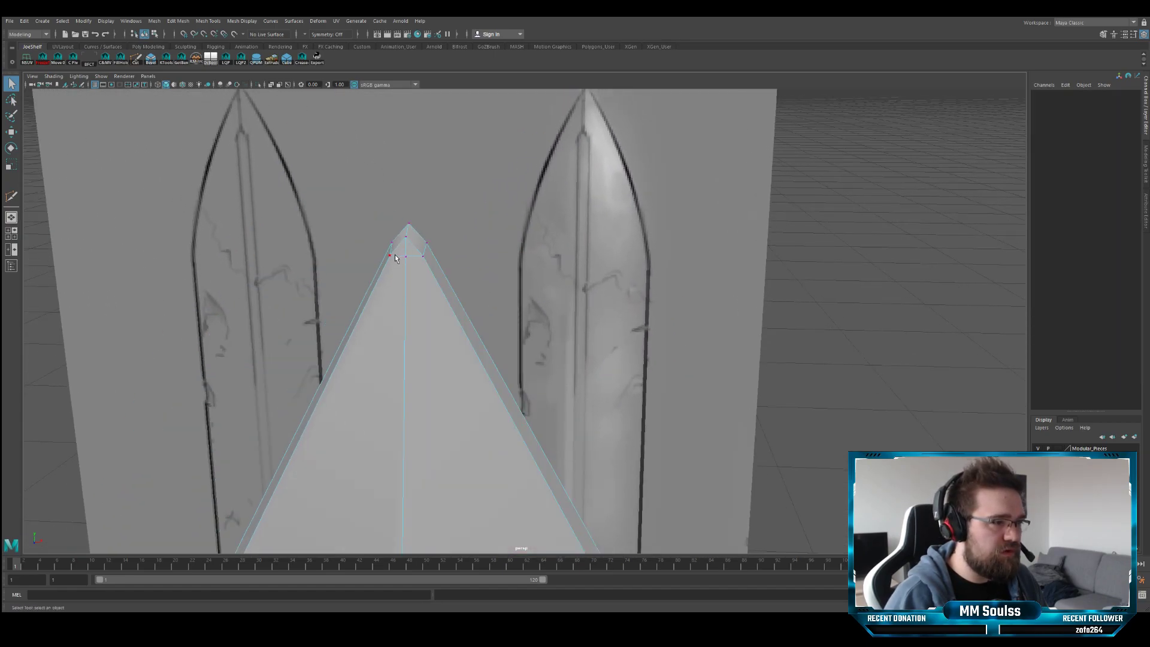
pyautogui.press('w')
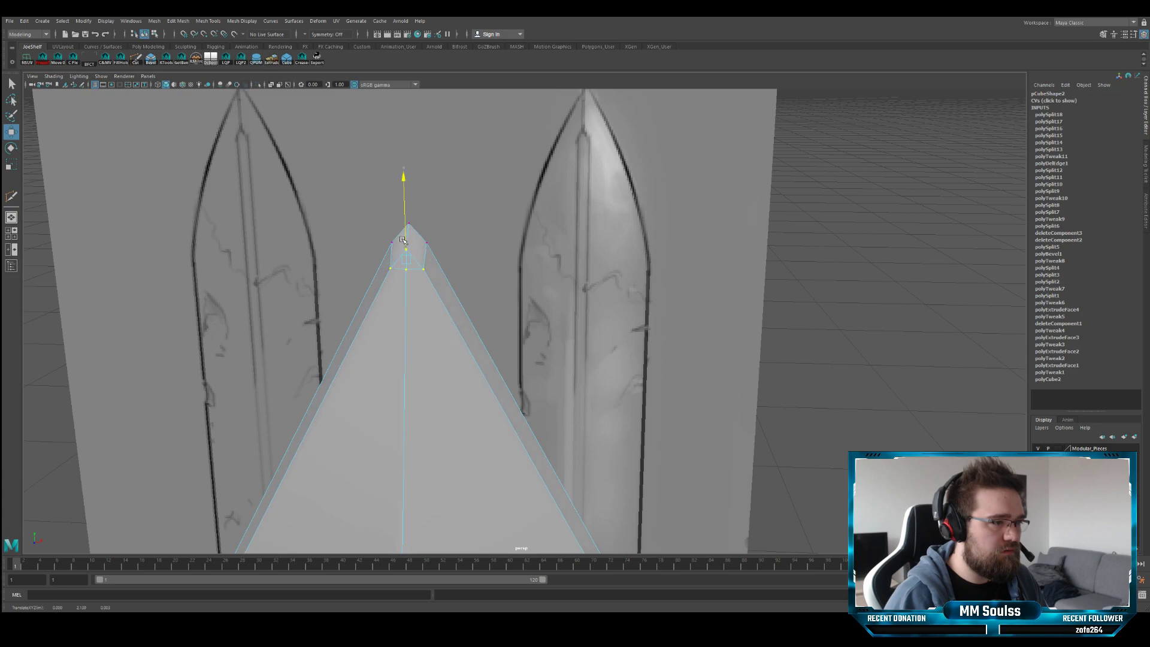
pyautogui.keyDown('alt'); pyautogui.moveTo(445, 264); pyautogui.dragTo(413, 282, button='right'); pyautogui.keyUp('alt')
pyautogui.keyDown('alt'); pyautogui.moveTo(413, 282); pyautogui.dragTo(429, 254, button='middle'); pyautogui.keyUp('alt')
pyautogui.keyDown('alt'); pyautogui.moveTo(429, 254); pyautogui.dragTo(459, 290); pyautogui.keyUp('alt')
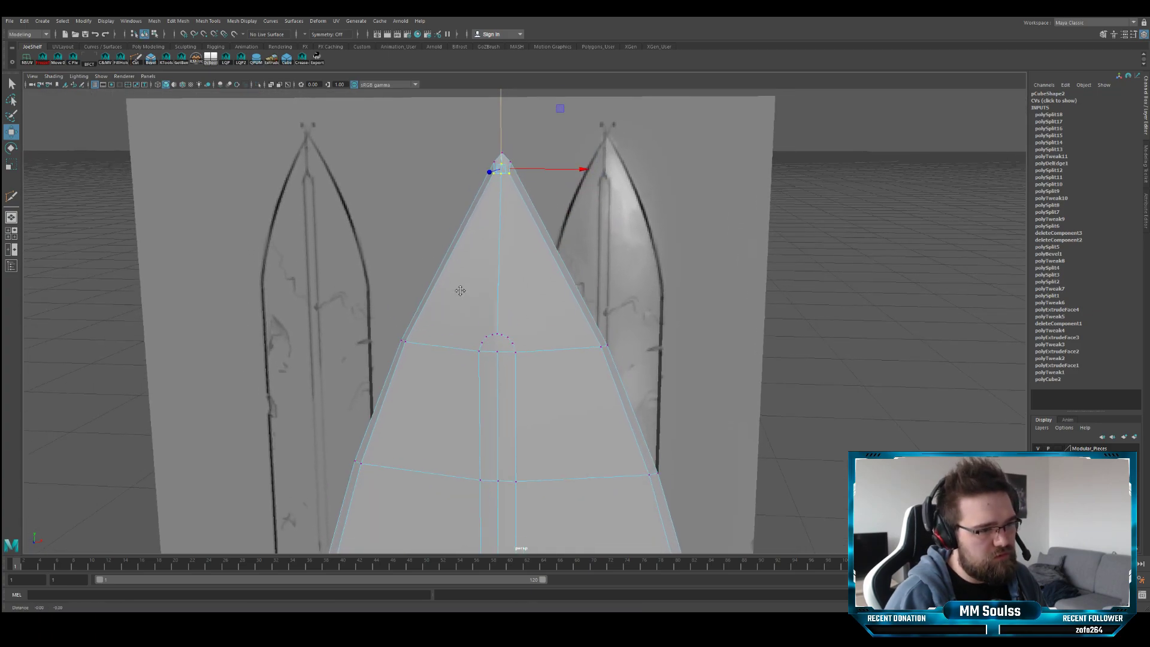
pyautogui.keyDown('alt'); pyautogui.moveTo(459, 290); pyautogui.dragTo(461, 277, button='middle'); pyautogui.keyUp('alt')
# - Scale the pair of front outer vertices level with the ridge's upper end slightly inward
pyautogui.keyDown('shift'); pyautogui.click(415, 324); pyautogui.keyUp('shift')
pyautogui.press('e')
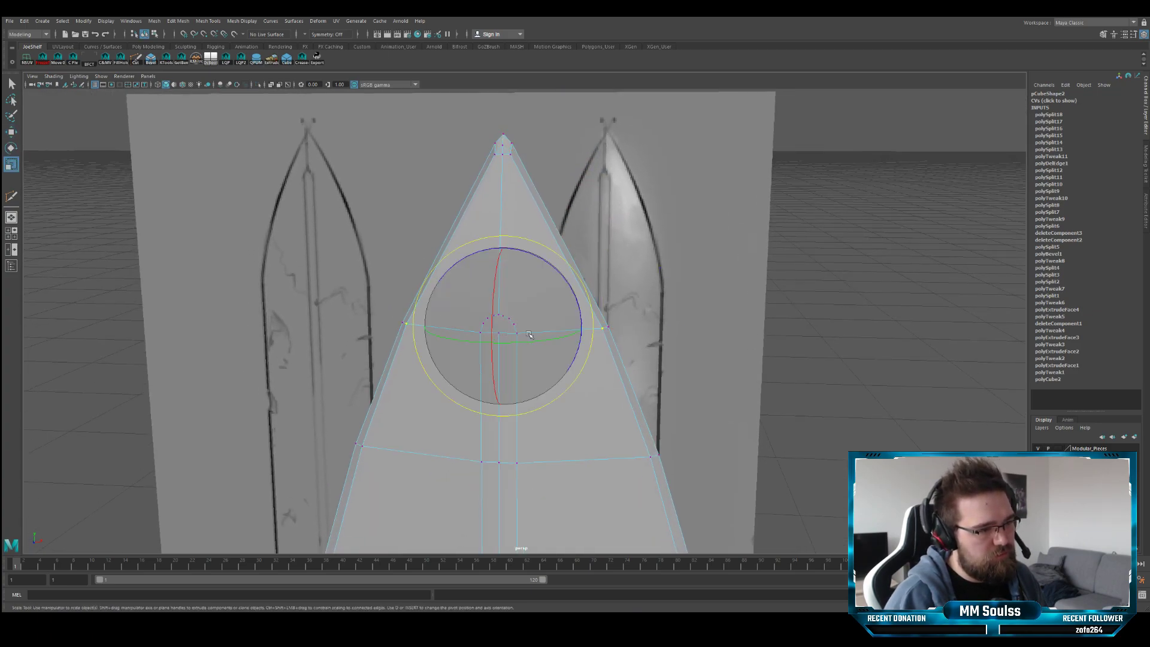
pyautogui.press('r')
pyautogui.moveTo(583, 328); pyautogui.dragTo(579, 327)
pyautogui.keyDown('alt'); pyautogui.moveTo(532, 341); pyautogui.dragTo(542, 319, button='middle'); pyautogui.keyUp('alt')
# - Bevel the outer edge loop running around the blade's front face
pyautogui.keyDown('alt'); pyautogui.moveTo(536, 127); pyautogui.dragTo(509, 248, button='middle'); pyautogui.keyUp('alt')
pyautogui.press('F10')
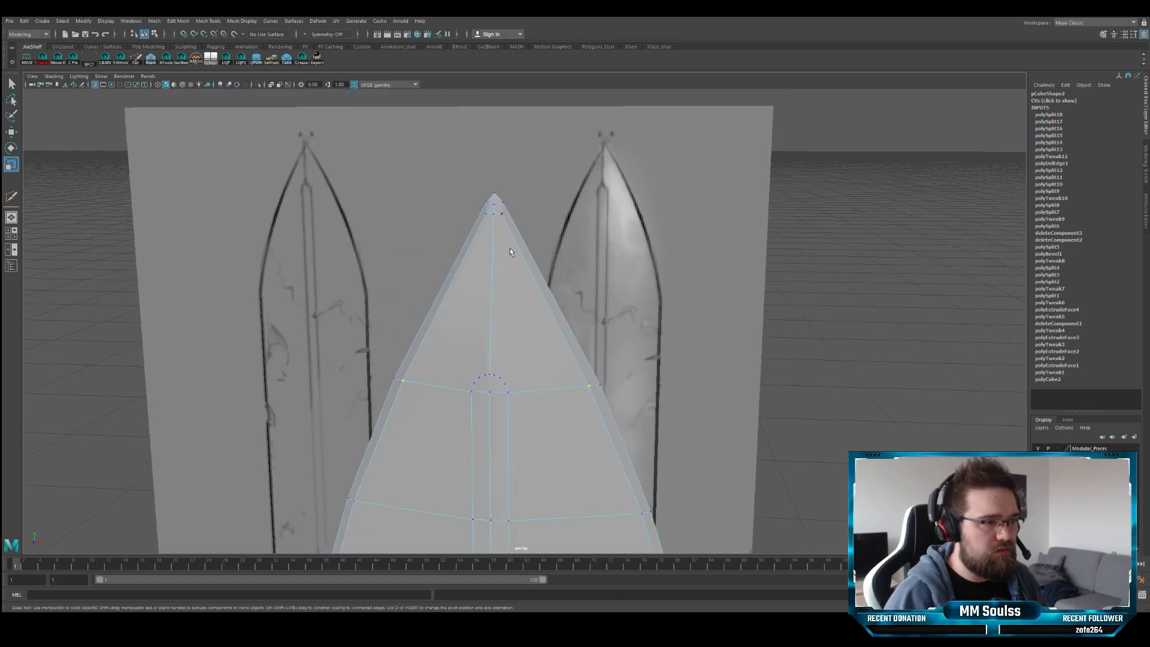
pyautogui.press('q')
pyautogui.doubleClick(515, 243)
pyautogui.press('f')
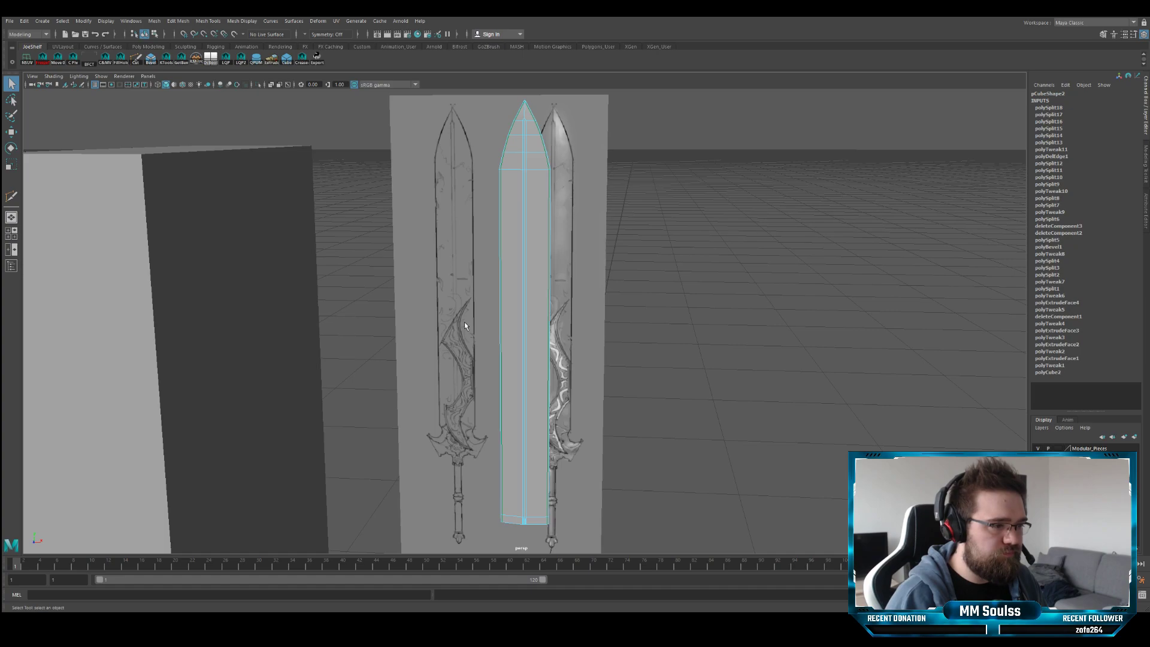
pyautogui.keyDown('alt'); pyautogui.moveTo(464, 321); pyautogui.dragTo(459, 309); pyautogui.keyUp('alt')
pyautogui.keyDown('alt'); pyautogui.moveTo(458, 309); pyautogui.dragTo(523, 231, button='right'); pyautogui.keyUp('alt')
pyautogui.keyDown('alt'); pyautogui.moveTo(523, 231); pyautogui.dragTo(528, 317, button='middle'); pyautogui.keyUp('alt')
pyautogui.keyDown('alt'); pyautogui.moveTo(531, 299); pyautogui.dragTo(728, 277, button='right'); pyautogui.keyUp('alt')
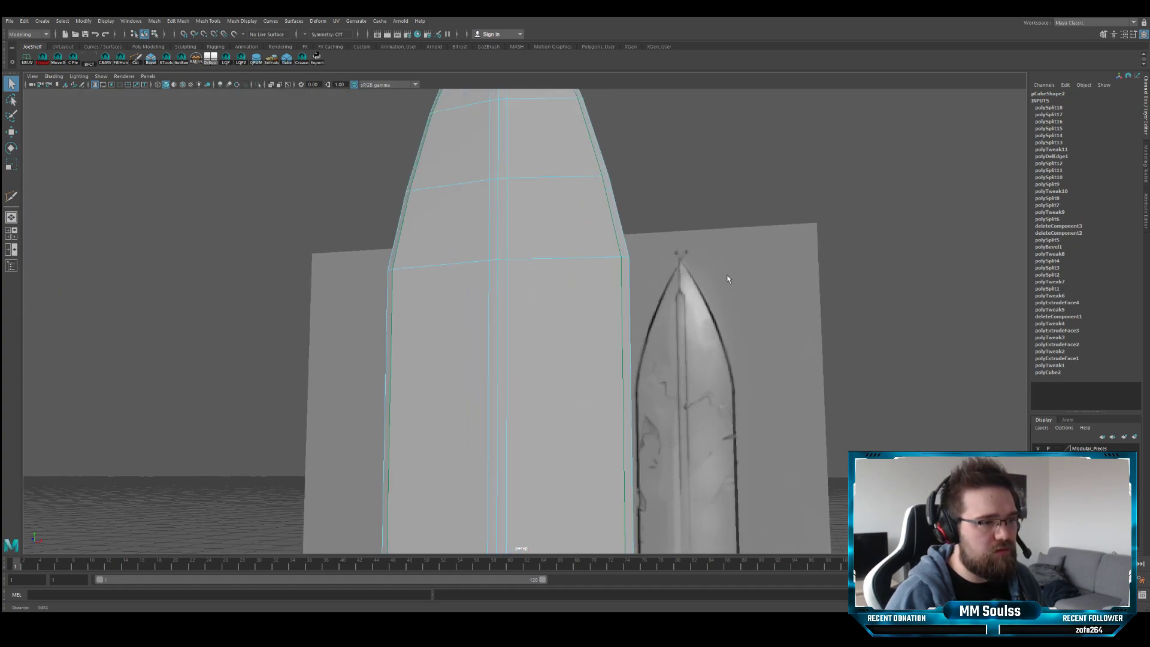
pyautogui.keyDown('alt'); pyautogui.moveTo(508, 120); pyautogui.dragTo(506, 300, button='middle'); pyautogui.keyUp('alt')
pyautogui.keyDown('alt'); pyautogui.moveTo(467, 299); pyautogui.dragTo(514, 283, button='right'); pyautogui.keyUp('alt')
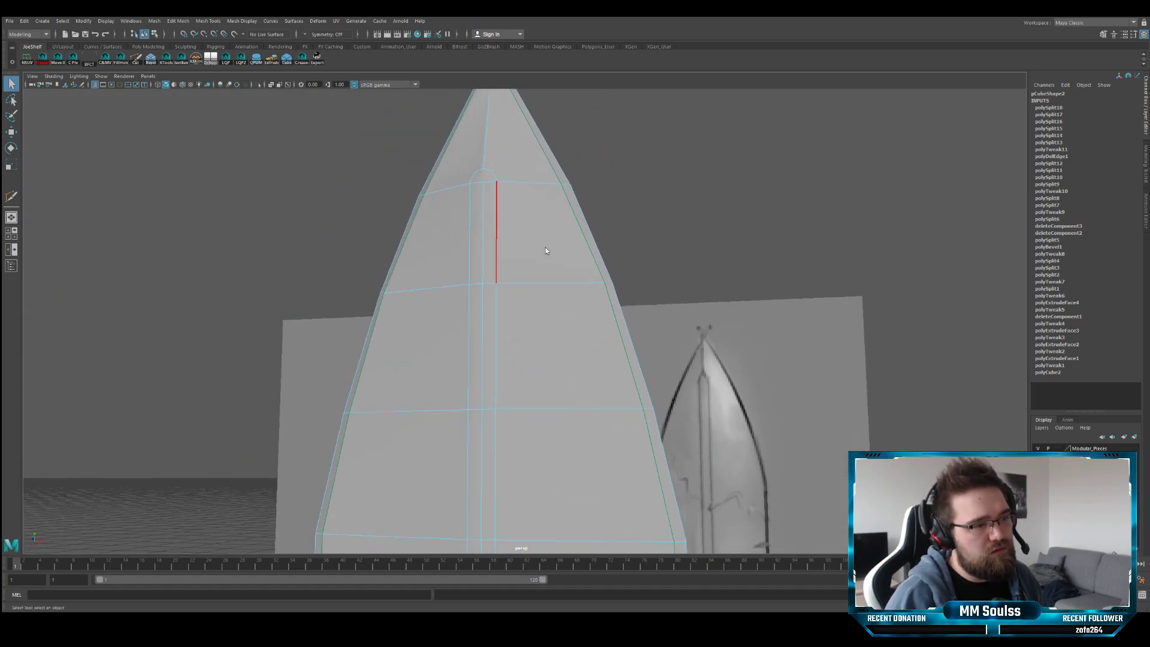
pyautogui.hotkey('ctrl', 'b')
# - Set the outer edge bevel's fraction to 0.1 and its segments to 2
pyautogui.keyDown('alt'); pyautogui.moveTo(544, 241); pyautogui.dragTo(531, 236); pyautogui.keyUp('alt')
pyautogui.keyDown('alt'); pyautogui.moveTo(531, 236); pyautogui.dragTo(536, 228, button='right'); pyautogui.keyUp('alt')
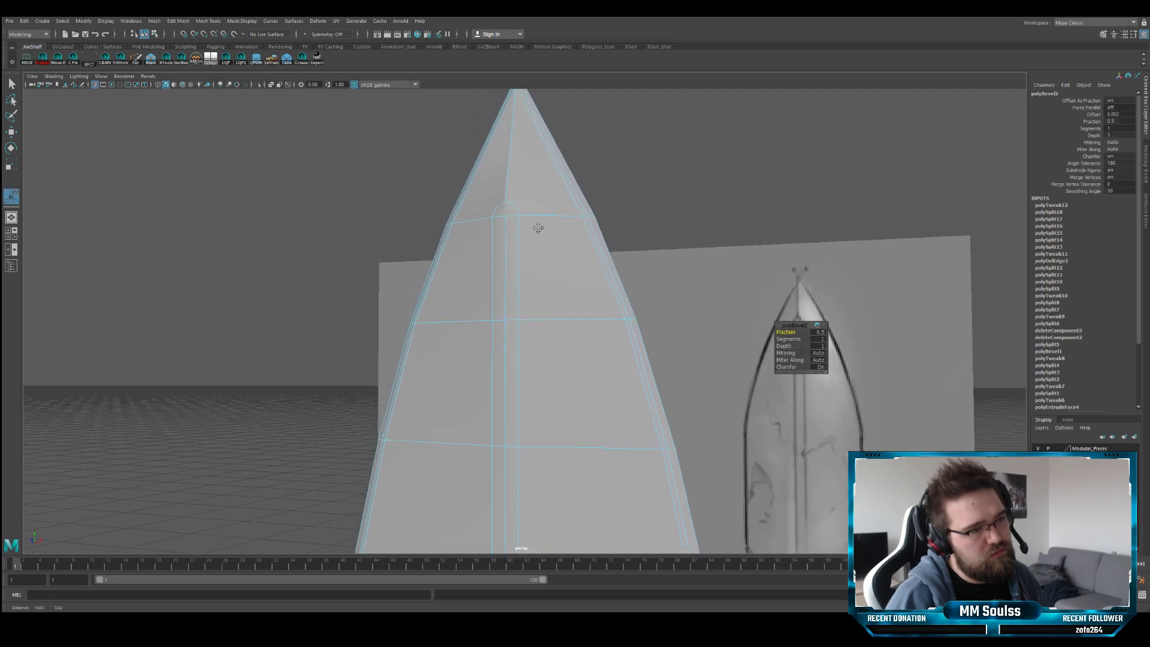
pyautogui.keyDown('alt'); pyautogui.moveTo(536, 228); pyautogui.dragTo(527, 294, button='middle'); pyautogui.keyUp('alt')
pyautogui.moveTo(527, 293)
pyautogui.keyDown('alt'); pyautogui.mouseDown(button='right')
pyautogui.moveTo(603, 315)
pyautogui.moveTo(547, 304)
pyautogui.mouseUp(button='right'); pyautogui.keyUp('alt')
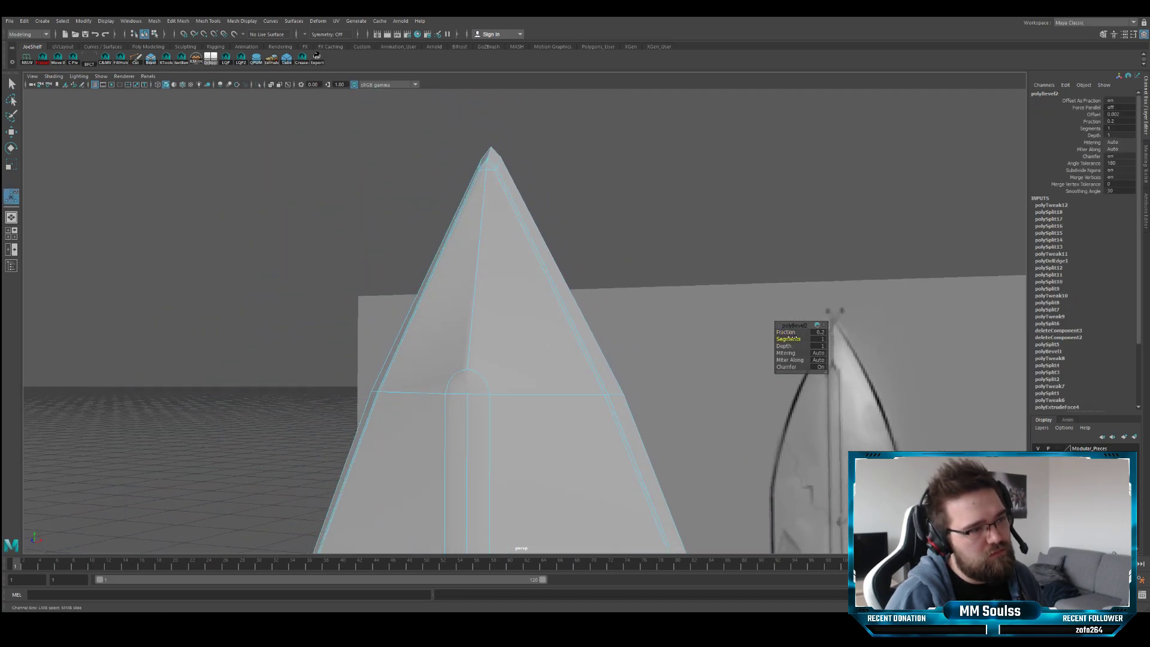
pyautogui.keyDown('alt'); pyautogui.moveTo(748, 325); pyautogui.dragTo(557, 297); pyautogui.keyUp('alt')
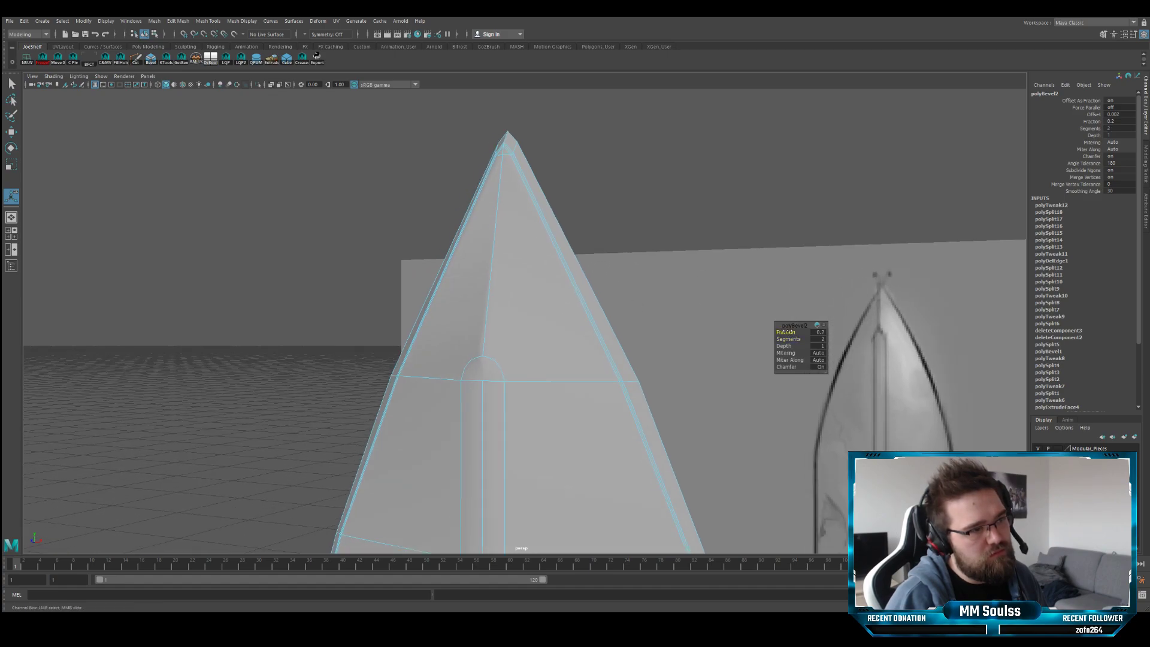
# - Preview the blade smoothed, clear the selection, and examine the beveled edge up close
pyautogui.press('3')
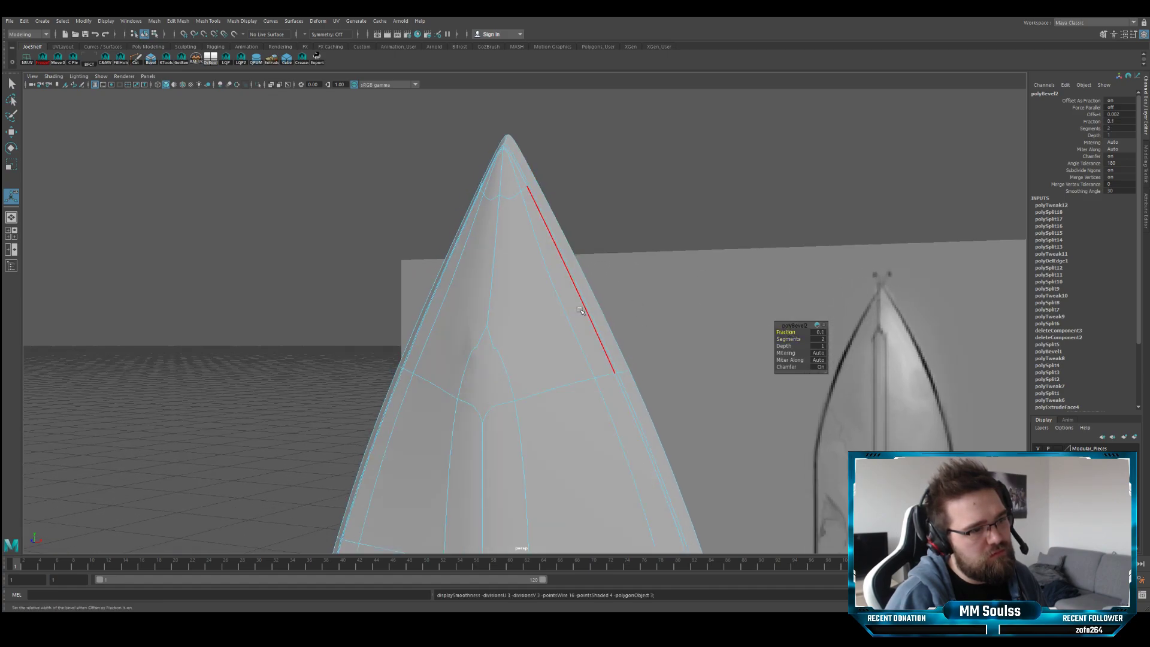
pyautogui.press('q')
pyautogui.click(623, 213)
pyautogui.keyDown('alt'); pyautogui.moveTo(623, 213); pyautogui.dragTo(508, 251); pyautogui.keyUp('alt')
pyautogui.keyDown('alt'); pyautogui.moveTo(525, 241); pyautogui.dragTo(493, 177, button='middle'); pyautogui.keyUp('alt')
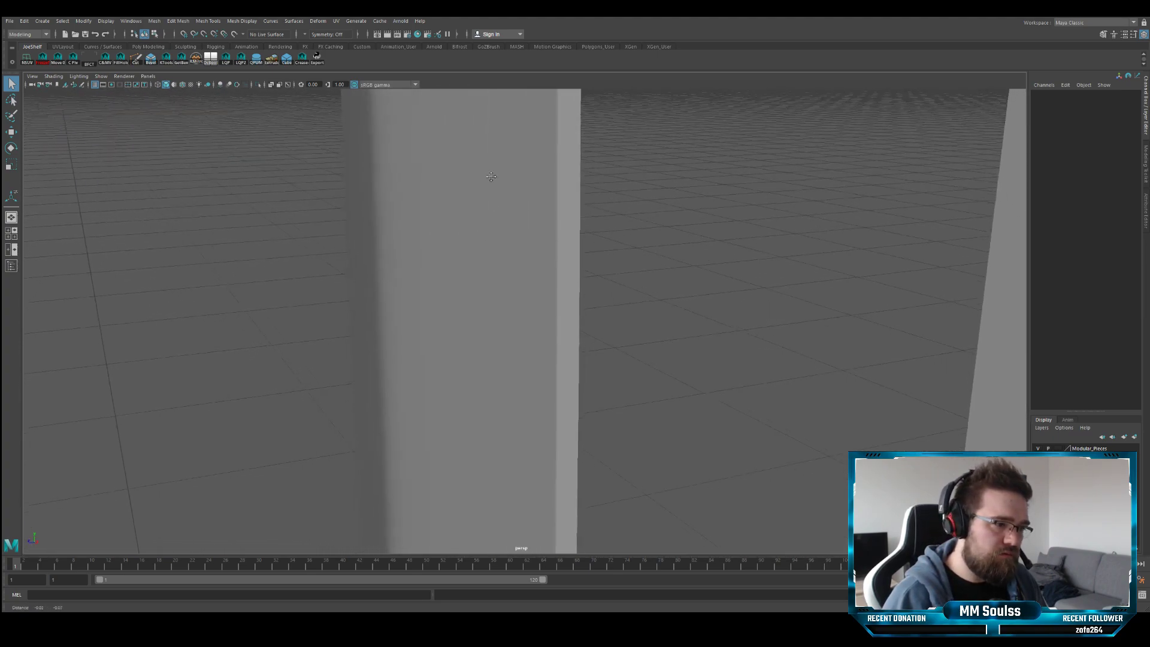
# - Examine the smoothed blade from its beveled side up to the pointed tip and the ridge's upper end
pyautogui.keyDown('alt'); pyautogui.moveTo(493, 177); pyautogui.dragTo(477, 277, button='right'); pyautogui.keyUp('alt')
pyautogui.keyDown('alt'); pyautogui.moveTo(503, 259); pyautogui.dragTo(544, 288, button='middle'); pyautogui.keyUp('alt')
pyautogui.keyDown('alt'); pyautogui.moveTo(541, 242); pyautogui.dragTo(516, 313, button='middle'); pyautogui.keyUp('alt')
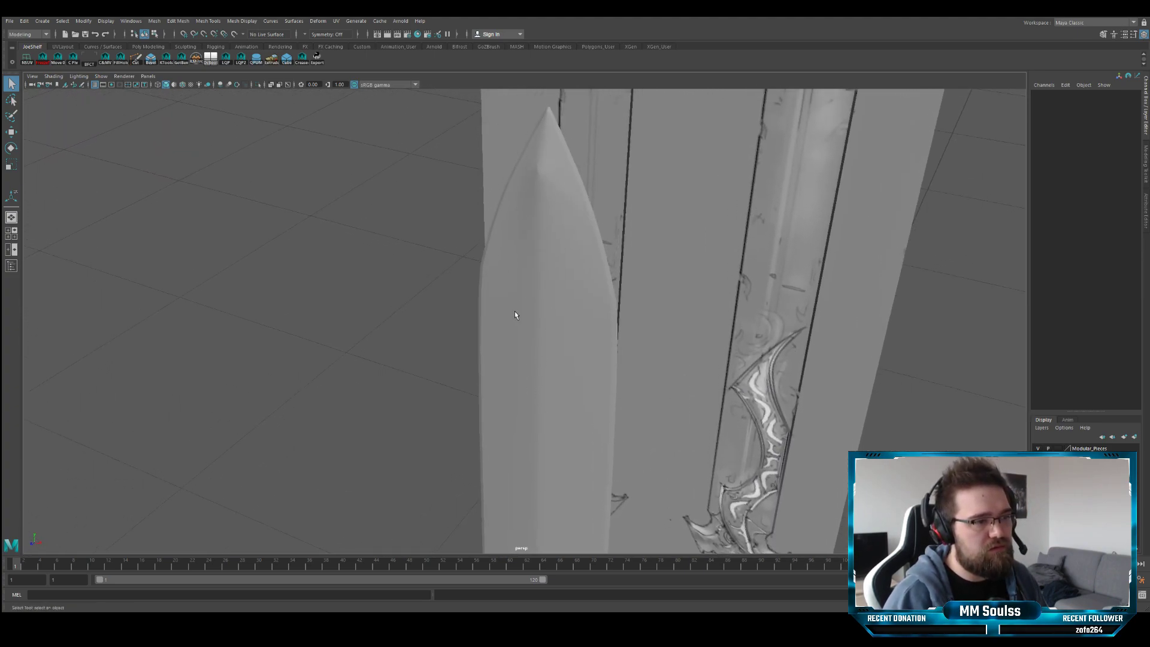
pyautogui.keyDown('alt'); pyautogui.moveTo(514, 306); pyautogui.dragTo(515, 276); pyautogui.keyUp('alt')
pyautogui.keyDown('alt'); pyautogui.moveTo(515, 276); pyautogui.dragTo(486, 313, button='middle'); pyautogui.keyUp('alt')
pyautogui.keyDown('alt'); pyautogui.moveTo(486, 312); pyautogui.dragTo(551, 302, button='right'); pyautogui.keyUp('alt')
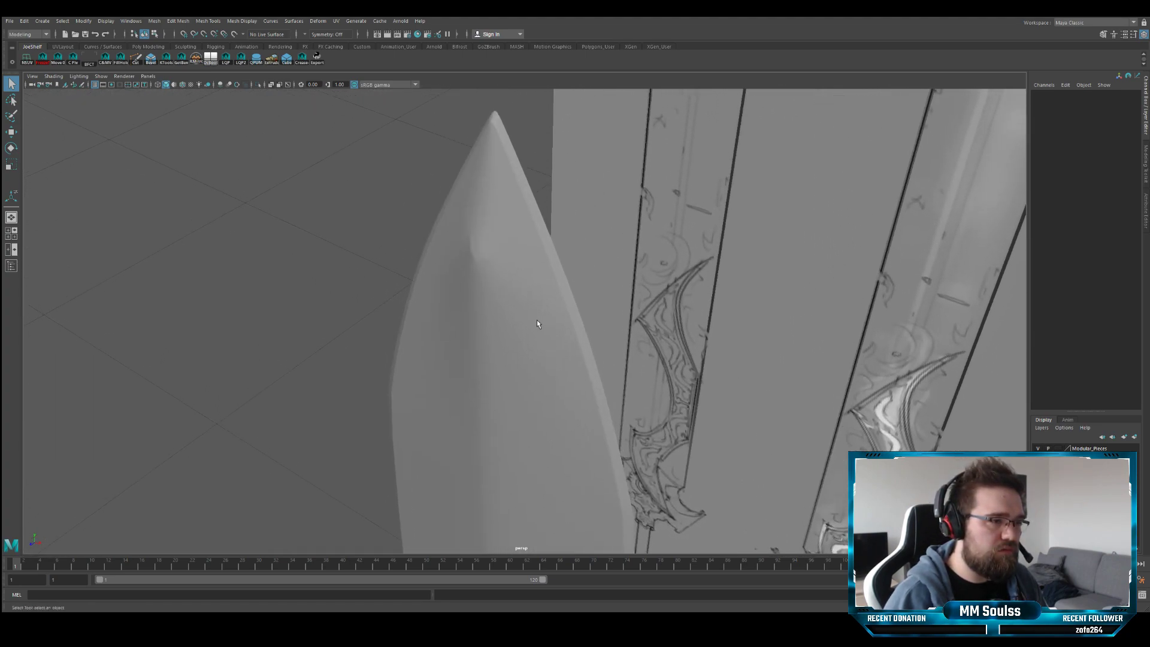
# - Show the blade unsmoothed with its edges selectable and undo the bevel on the front outer edge loop
pyautogui.click(537, 320)
pyautogui.press('F10')
pyautogui.press('1')
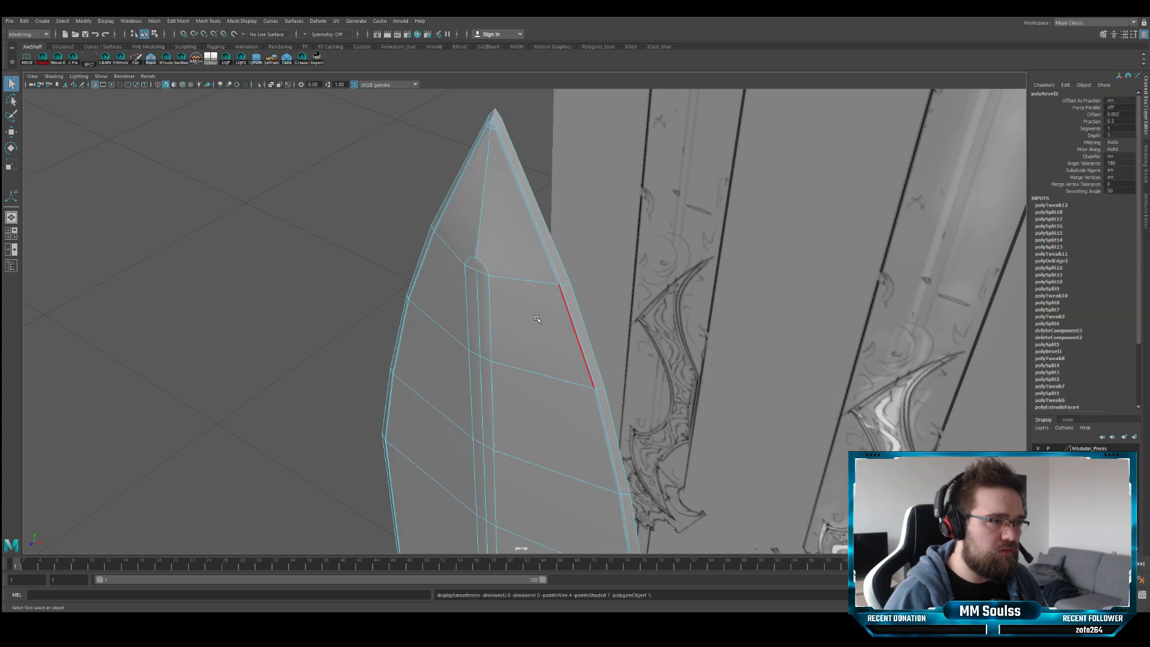
pyautogui.hotkey('ctrl', 'z')
pyautogui.hotkey('ctrl', 'z')
pyautogui.hotkey('ctrl', 'z')
pyautogui.hotkey('ctrl', 'z')
pyautogui.keyDown('alt'); pyautogui.moveTo(533, 312); pyautogui.dragTo(566, 344); pyautogui.keyUp('alt')
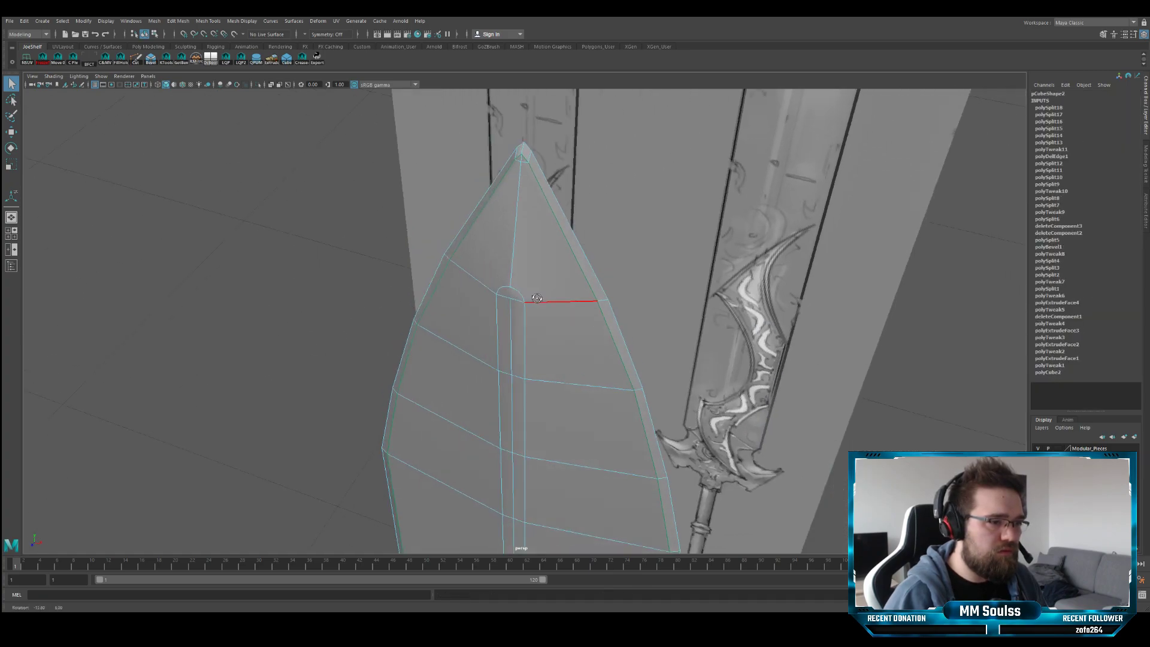
# - Scale the front outer edge loop across the blade's width and shift it in depth to shape the sloped rim
pyautogui.keyDown('alt'); pyautogui.moveTo(557, 473); pyautogui.dragTo(549, 272, button='middle'); pyautogui.keyUp('alt')
pyautogui.press('r')
pyautogui.keyDown('alt'); pyautogui.moveTo(551, 275); pyautogui.dragTo(543, 418); pyautogui.keyUp('alt')
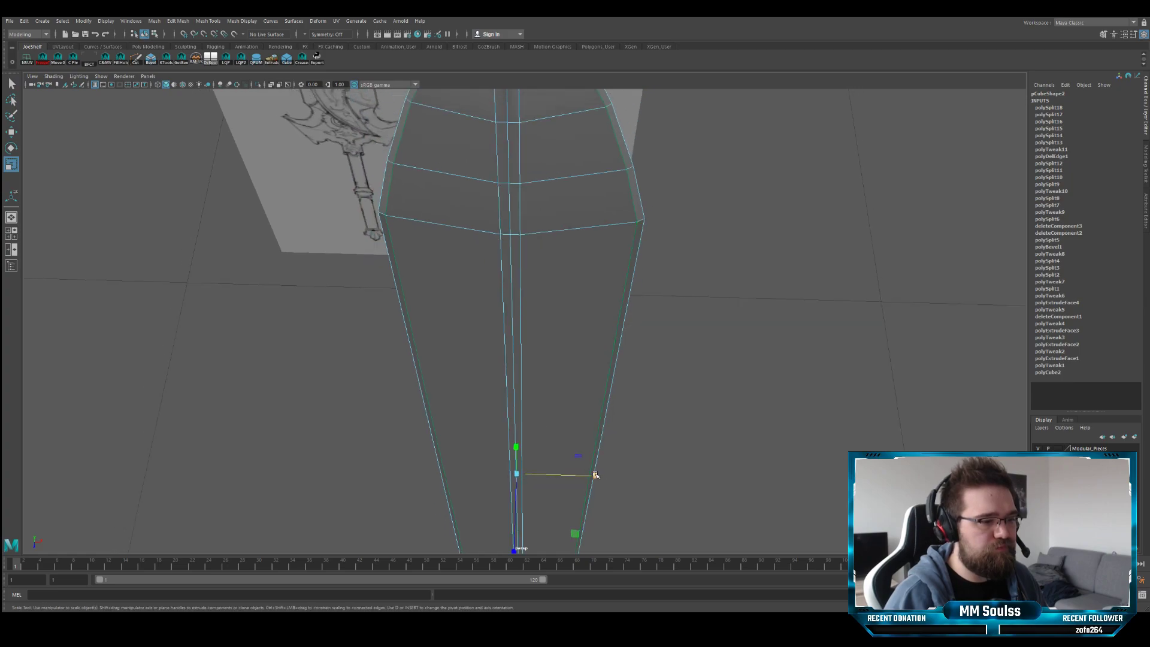
pyautogui.keyDown('alt'); pyautogui.moveTo(593, 461); pyautogui.dragTo(479, 424); pyautogui.keyUp('alt')
pyautogui.keyDown('alt'); pyautogui.moveTo(479, 424); pyautogui.dragTo(470, 428, button='middle'); pyautogui.keyUp('alt')
pyautogui.keyDown('alt'); pyautogui.moveTo(470, 429); pyautogui.dragTo(499, 437); pyautogui.keyUp('alt')
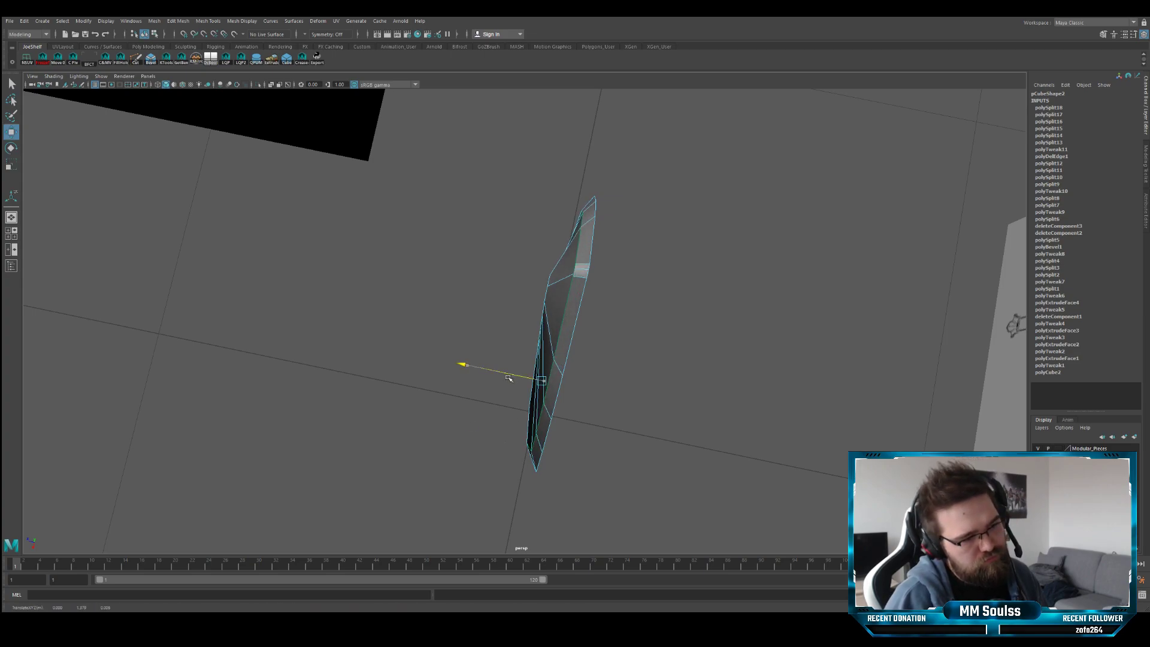
pyautogui.keyDown('alt'); pyautogui.moveTo(509, 378); pyautogui.dragTo(585, 215); pyautogui.keyUp('alt')
pyautogui.press('q')
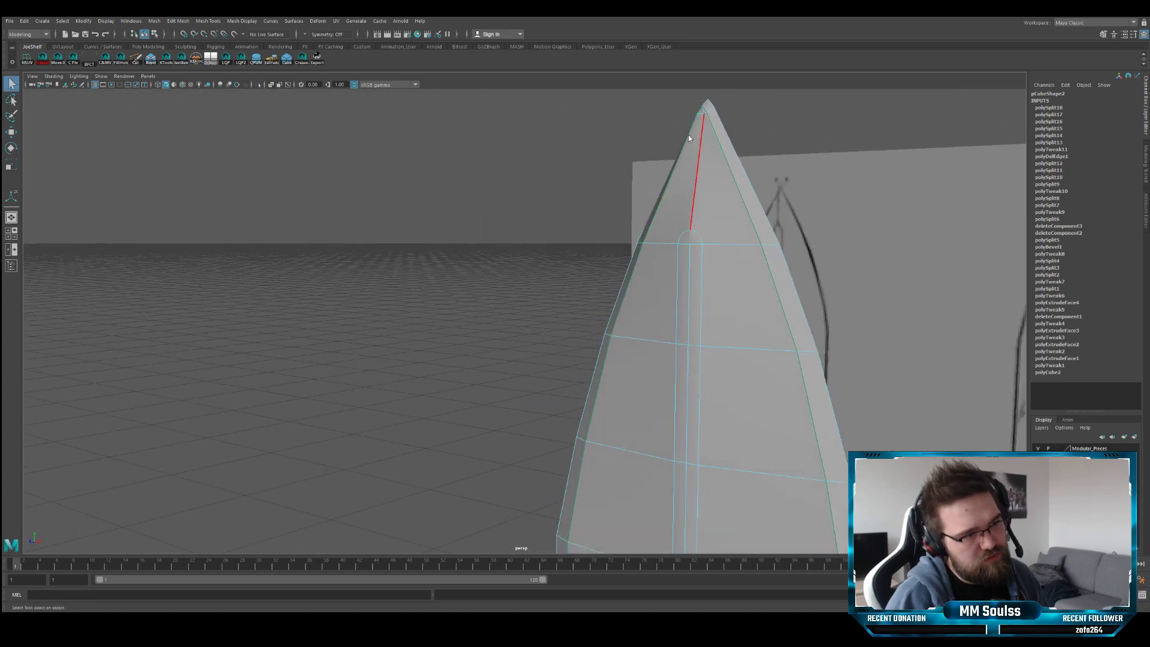
# - Adjust the front vertex at the blade's tip in depth
pyautogui.click(690, 139)
pyautogui.press('w')
pyautogui.keyDown('alt'); pyautogui.moveTo(690, 139); pyautogui.dragTo(549, 336); pyautogui.keyUp('alt')
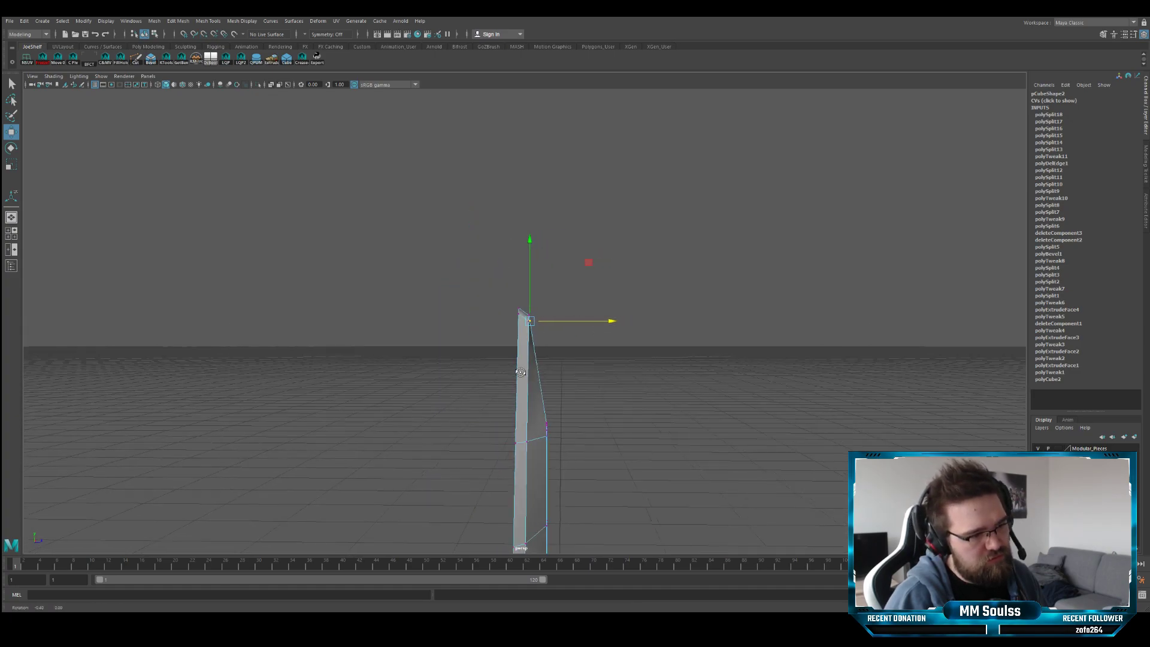
pyautogui.keyDown('alt'); pyautogui.moveTo(521, 372); pyautogui.dragTo(515, 392); pyautogui.keyUp('alt')
pyautogui.keyDown('alt'); pyautogui.moveTo(516, 396); pyautogui.dragTo(532, 221, button='middle'); pyautogui.keyUp('alt')
pyautogui.keyDown('alt'); pyautogui.moveTo(532, 221); pyautogui.dragTo(553, 286, button='right'); pyautogui.keyUp('alt')
pyautogui.keyDown('alt'); pyautogui.moveTo(553, 286); pyautogui.dragTo(566, 351, button='middle'); pyautogui.keyUp('alt')
# - Examine the tip's side profile and the rounded upper end of the central ridge strip up close
pyautogui.keyDown('alt'); pyautogui.moveTo(568, 268); pyautogui.dragTo(484, 309); pyautogui.keyUp('alt')
pyautogui.keyDown('alt'); pyautogui.moveTo(550, 189); pyautogui.dragTo(502, 276); pyautogui.keyUp('alt')
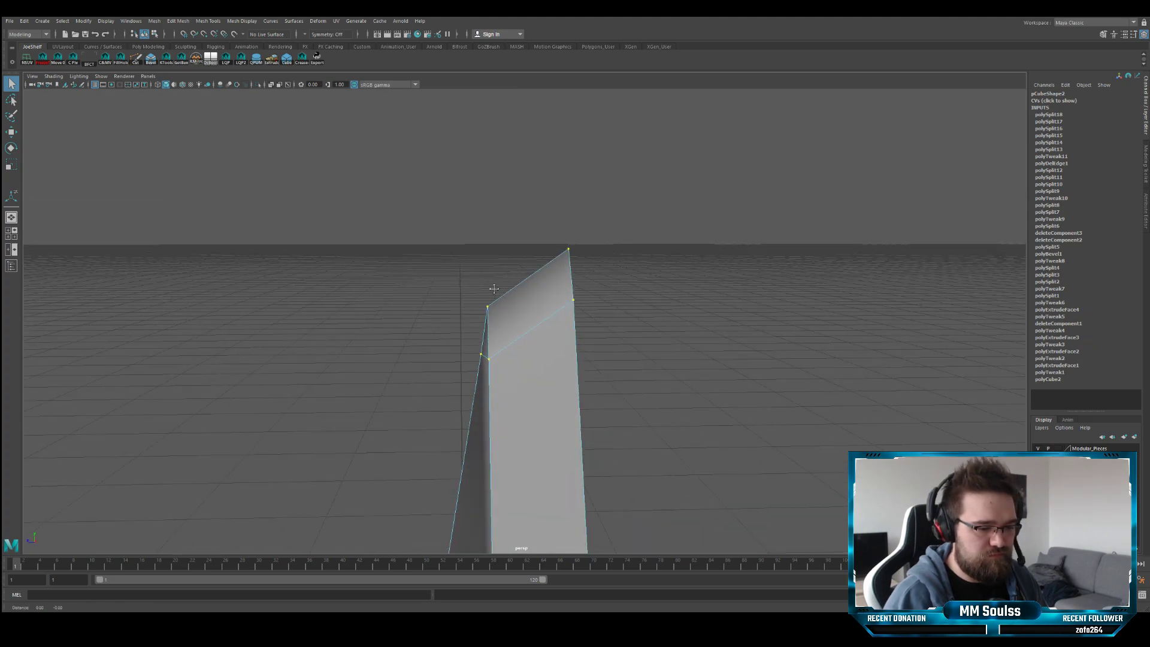
pyautogui.scroll(5, 500, 275)
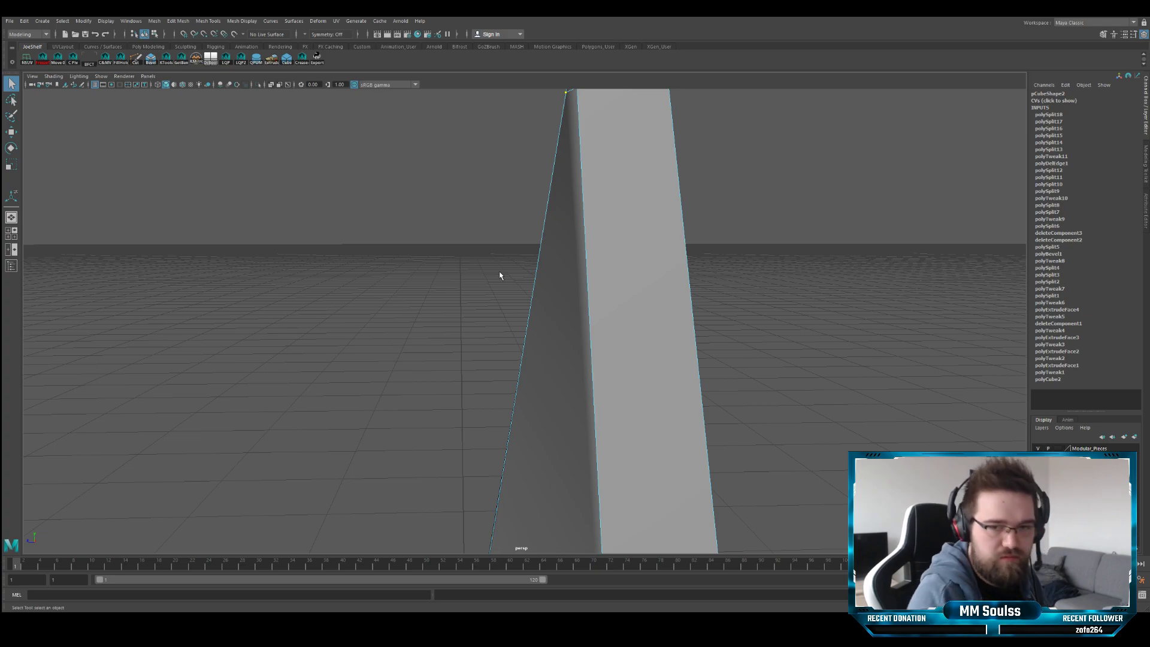
pyautogui.scroll(-3, 474, 242)
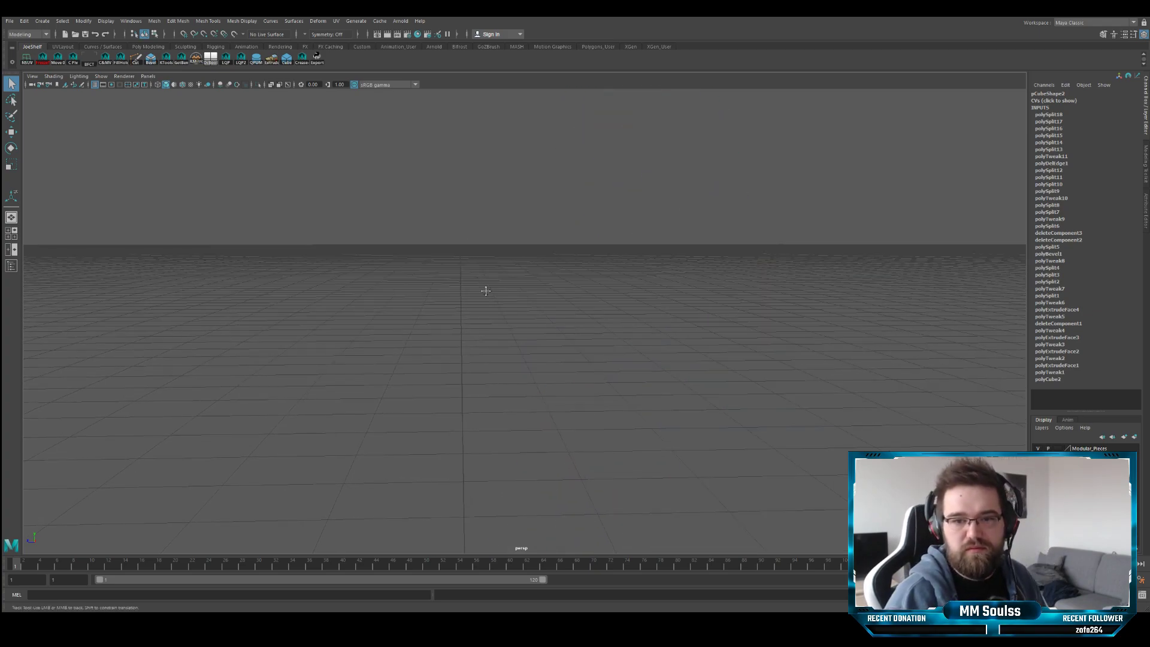
pyautogui.keyDown('alt'); pyautogui.moveTo(535, 272); pyautogui.dragTo(529, 260, button='middle'); pyautogui.keyUp('alt')
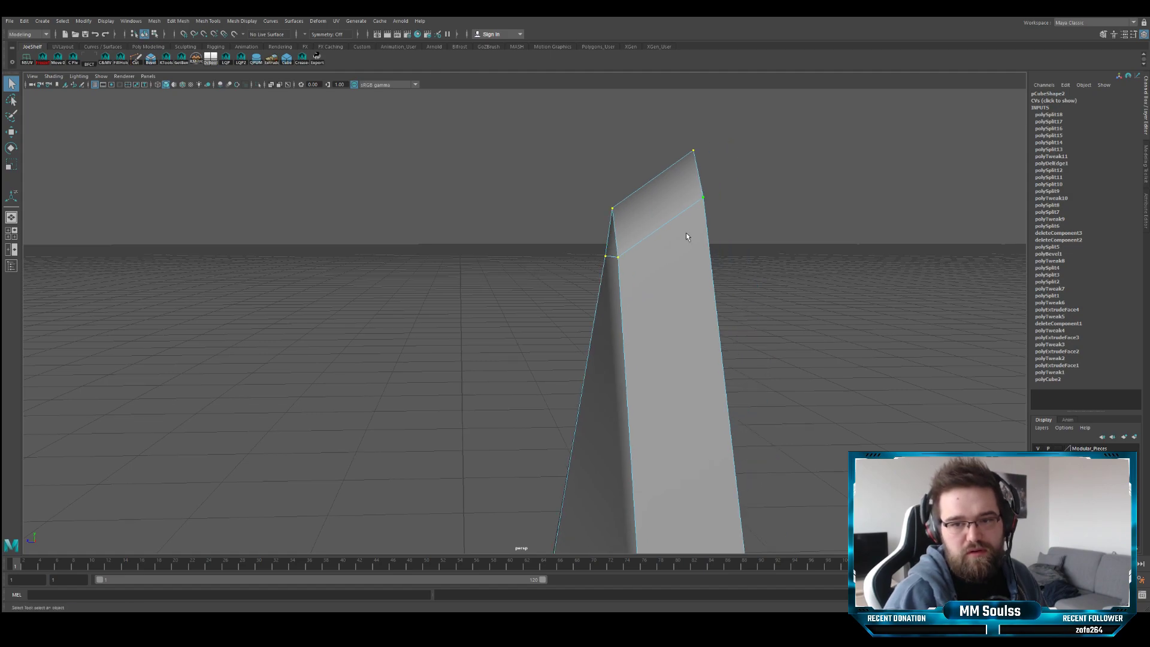
pyautogui.press('f')
pyautogui.scroll(-4, 576, 267)
pyautogui.keyDown('alt'); pyautogui.moveTo(574, 267); pyautogui.dragTo(567, 250); pyautogui.keyUp('alt')
pyautogui.scroll(3, 550, 344)
pyautogui.scroll(-5, 570, 321)
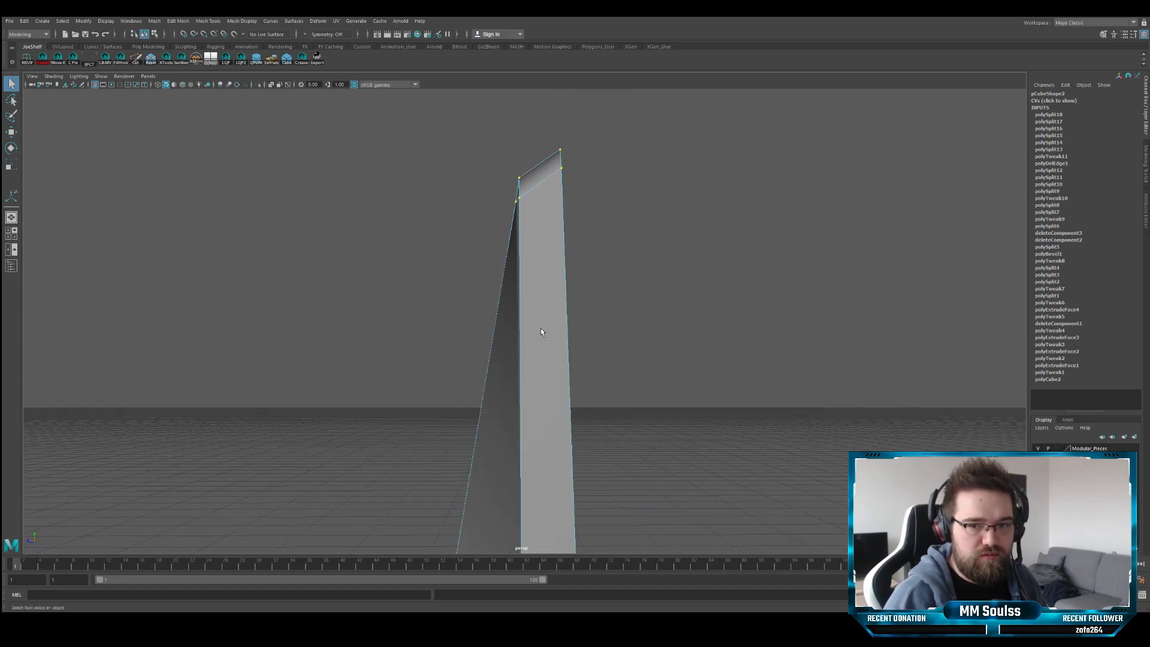
pyautogui.keyDown('alt'); pyautogui.moveTo(541, 332); pyautogui.dragTo(585, 303); pyautogui.keyUp('alt')
pyautogui.scroll(8, 588, 314)
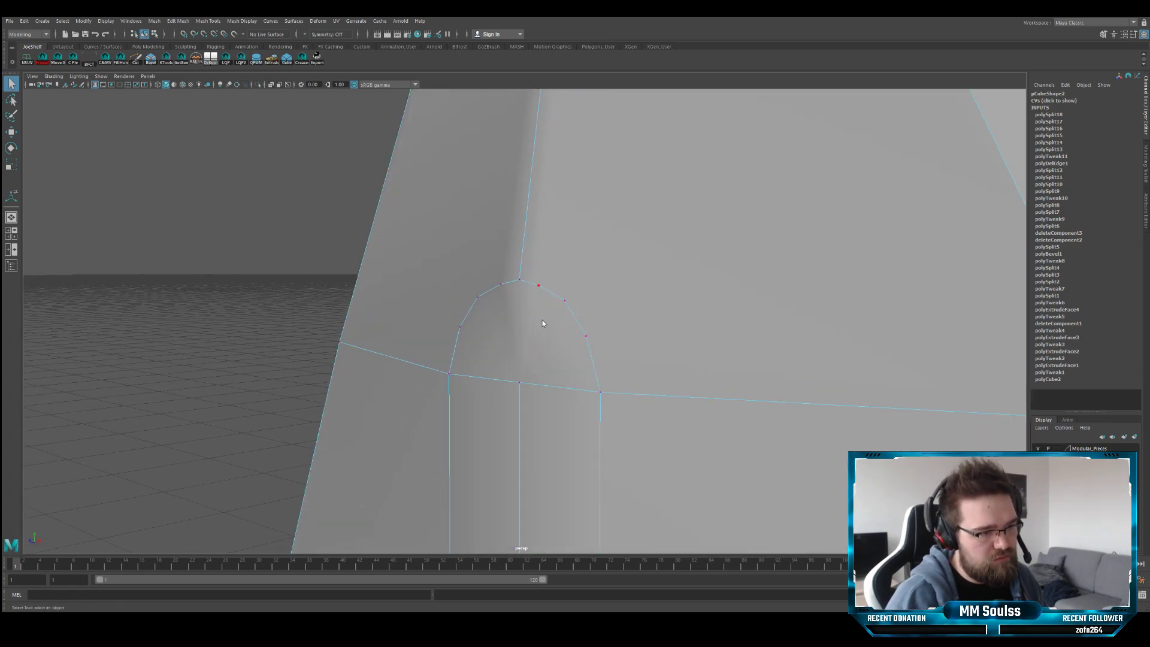
# - Select all faces of the central ridge strip, including the rounded caps at its upper and lower ends
pyautogui.click(542, 324)
pyautogui.scroll(-5, 569, 330)
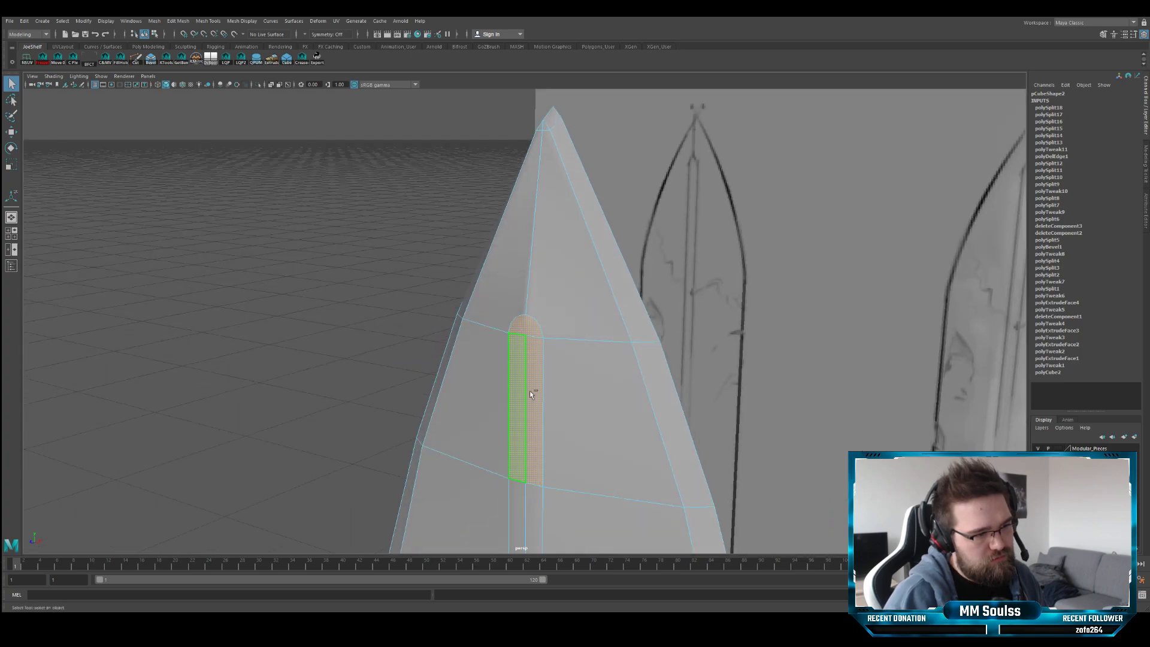
pyautogui.scroll(3, 533, 308)
pyautogui.scroll(2, 530, 337)
pyautogui.keyDown('alt'); pyautogui.moveTo(542, 310); pyautogui.dragTo(557, 262, button='middle'); pyautogui.keyUp('alt')
pyautogui.keyDown('shift'); pyautogui.click(533, 388); pyautogui.keyUp('shift')
pyautogui.press('f')
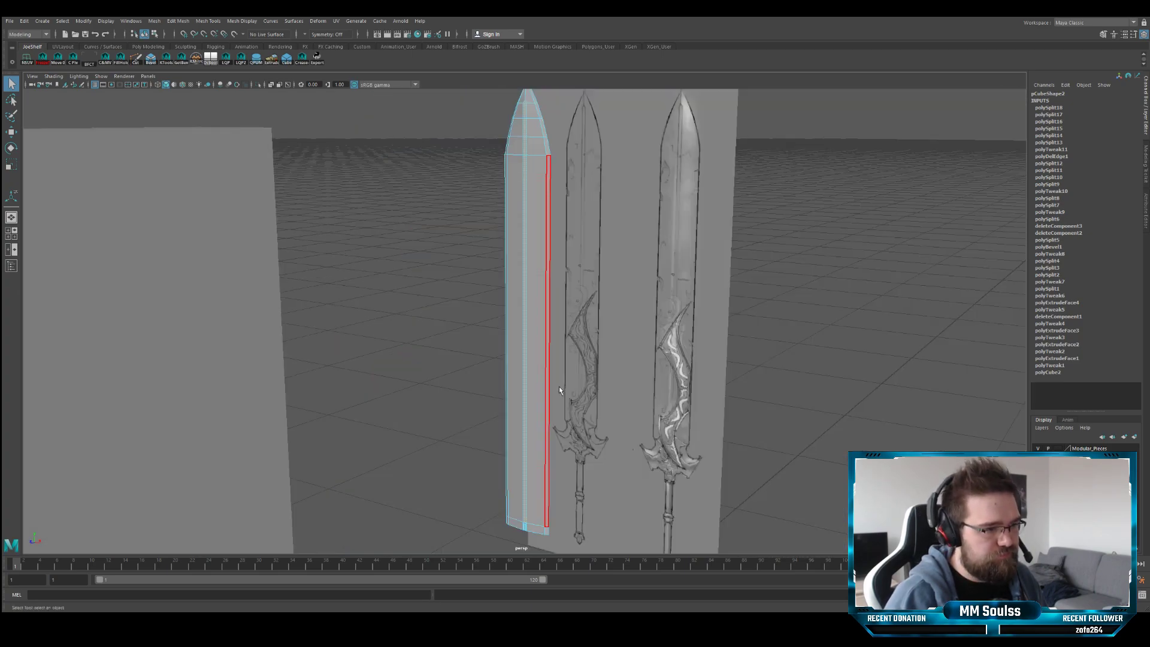
pyautogui.keyDown('alt'); pyautogui.moveTo(559, 387); pyautogui.dragTo(562, 394); pyautogui.keyUp('alt')
pyautogui.keyDown('alt'); pyautogui.moveTo(562, 394); pyautogui.dragTo(551, 180, button='middle'); pyautogui.keyUp('alt')
pyautogui.keyDown('alt'); pyautogui.moveTo(718, 336); pyautogui.dragTo(843, 374, button='right'); pyautogui.keyUp('alt')
pyautogui.scroll(8, 838, 372)
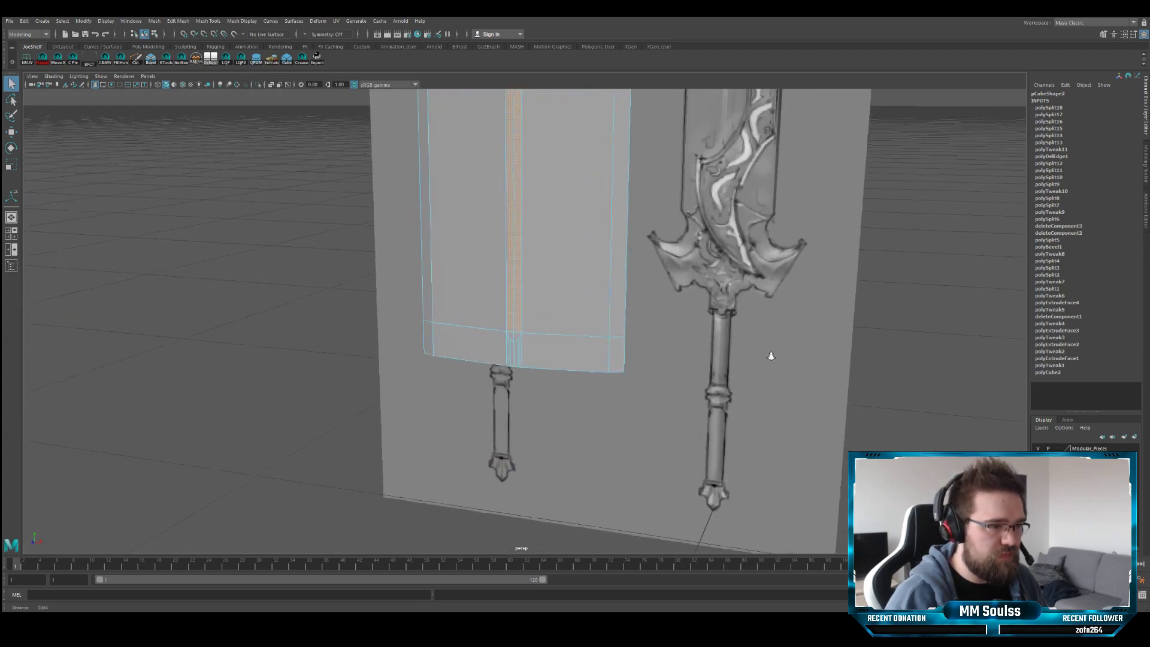
pyautogui.scroll(-3, 554, 367)
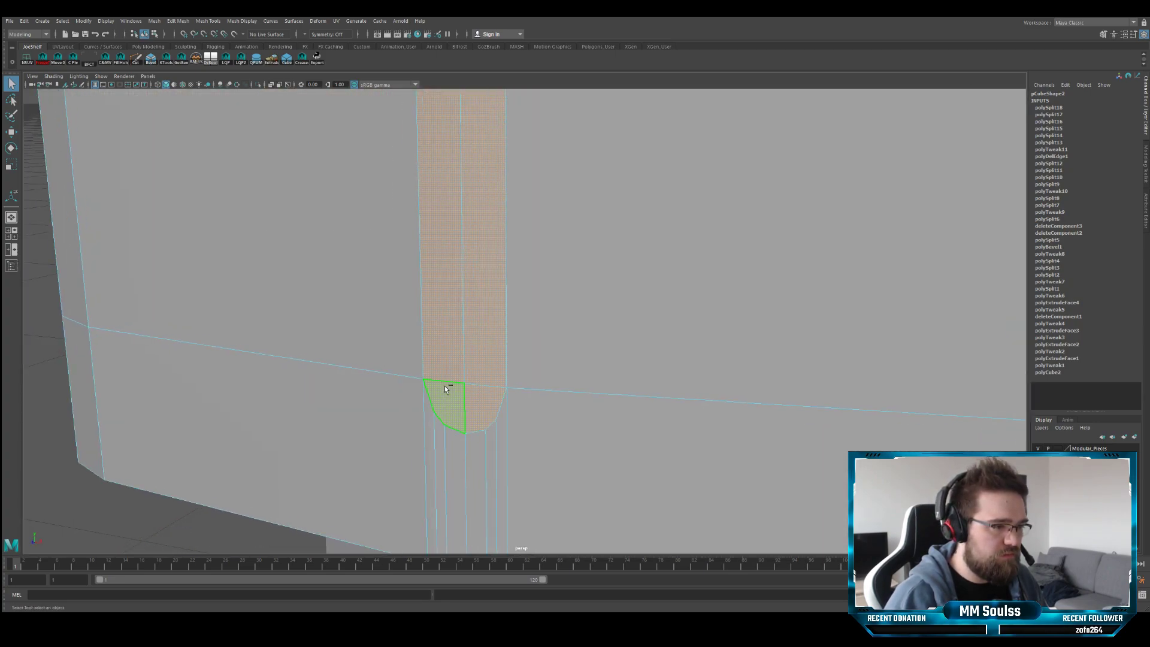
pyautogui.press('f')
pyautogui.keyDown('alt'); pyautogui.moveTo(467, 160); pyautogui.dragTo(477, 194); pyautogui.keyUp('alt')
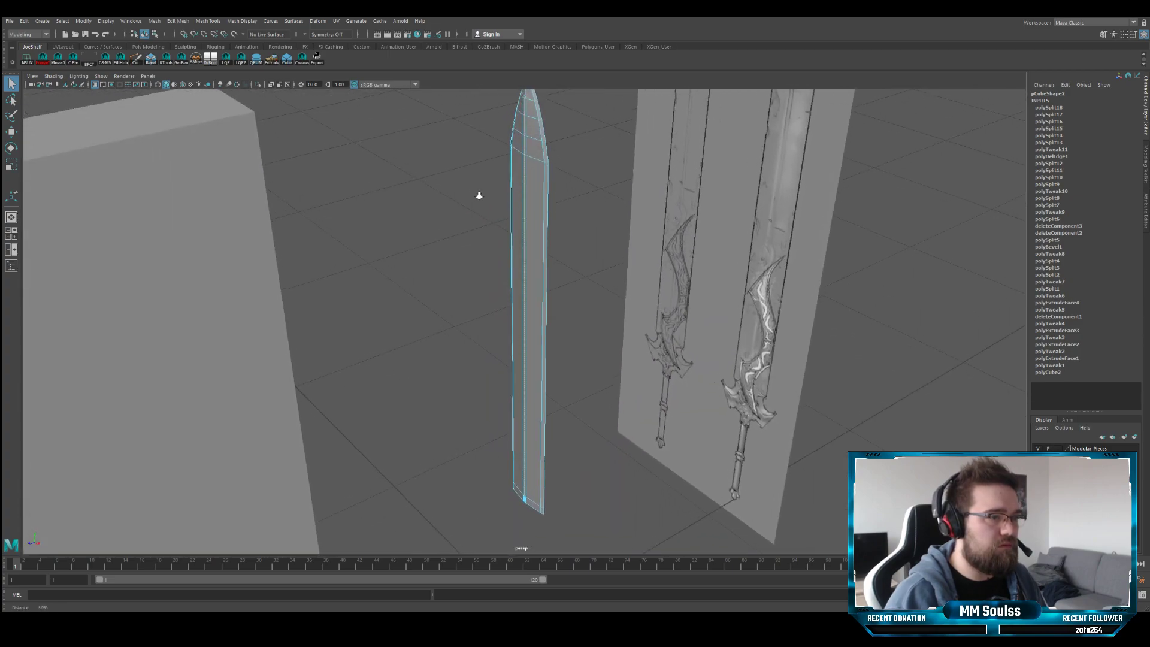
# - Extrude the selected central strip faces into the blade with a local Z translation of -0.007
pyautogui.scroll(2, 479, 195)
pyautogui.keyDown('alt'); pyautogui.moveTo(491, 193); pyautogui.dragTo(493, 263, button='middle'); pyautogui.keyUp('alt')
pyautogui.click(271, 59)
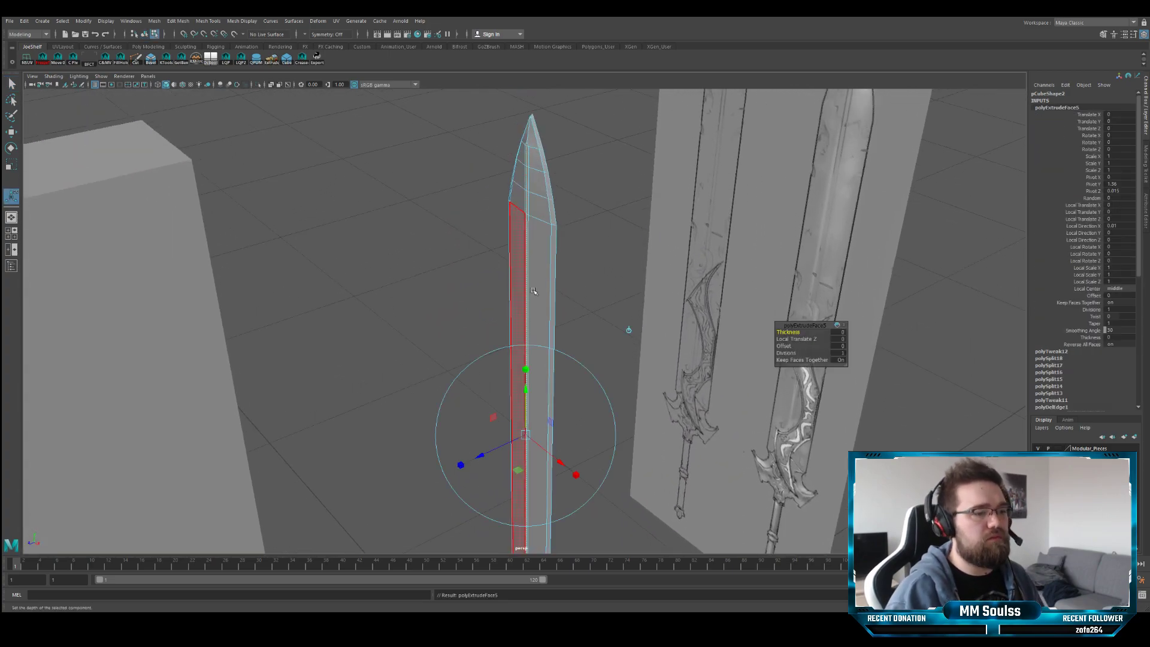
pyautogui.moveTo(489, 455); pyautogui.dragTo(490, 454)
pyautogui.scroll(5, 532, 364)
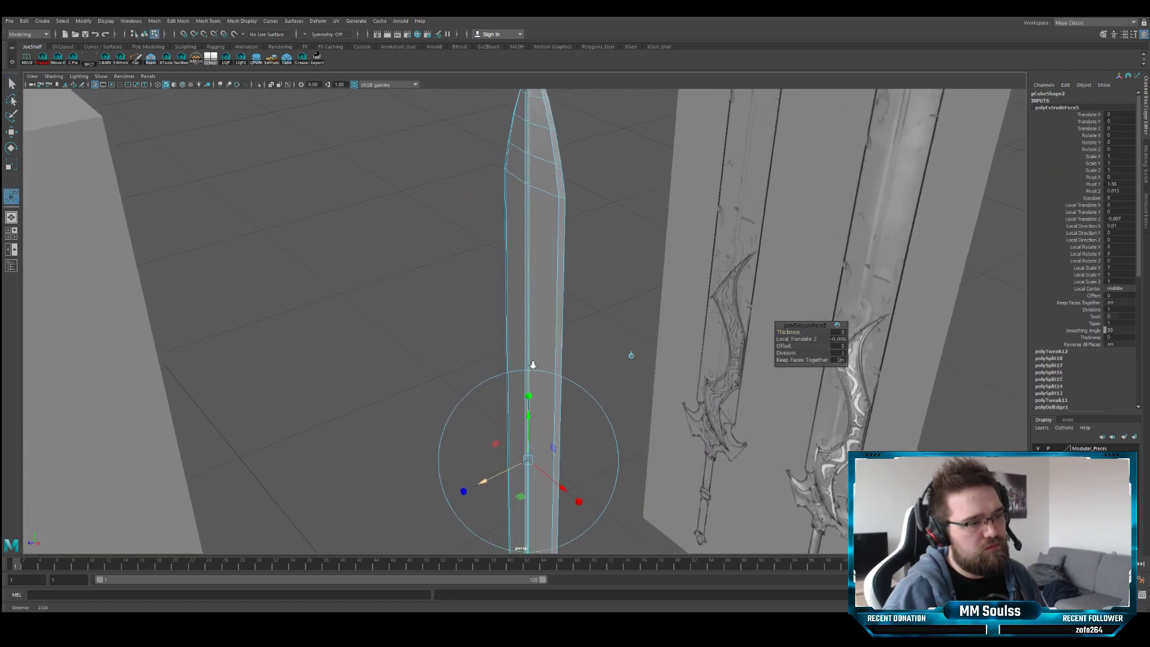
pyautogui.keyDown('alt'); pyautogui.moveTo(527, 423); pyautogui.dragTo(507, 254, button='middle'); pyautogui.keyUp('alt')
# - Scale the recessed strip faces slightly along the blade's length
pyautogui.keyDown('alt'); pyautogui.moveTo(507, 253); pyautogui.dragTo(527, 276); pyautogui.keyUp('alt')
pyautogui.press('r')
pyautogui.scroll(3, 520, 162)
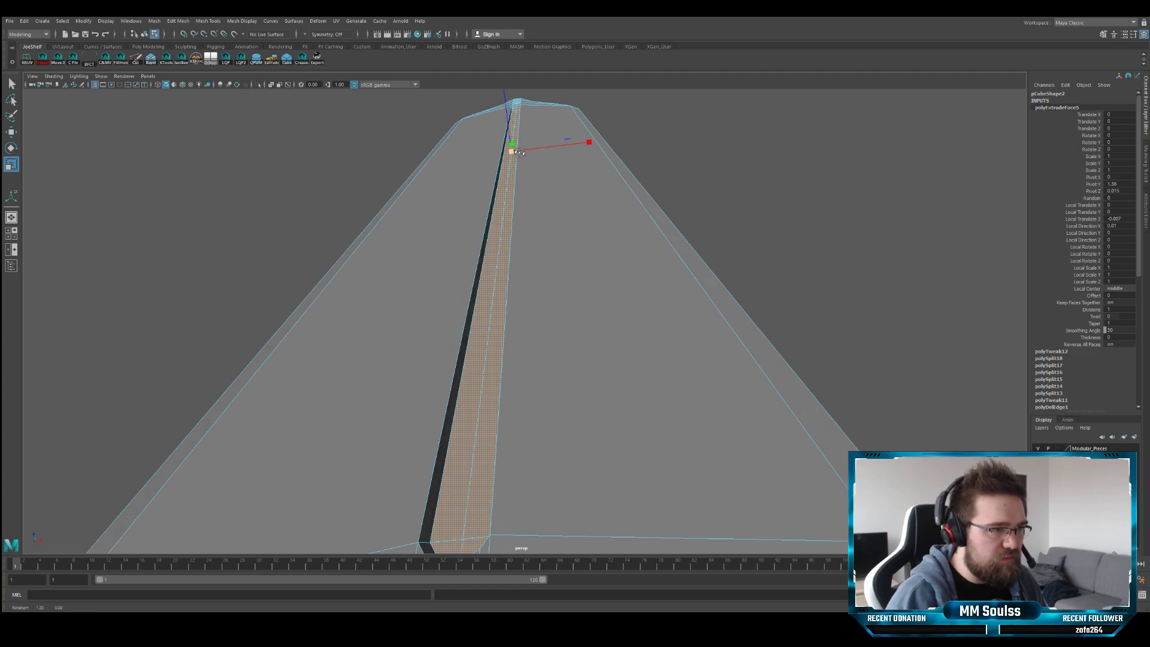
pyautogui.keyDown('alt'); pyautogui.moveTo(519, 153); pyautogui.dragTo(518, 150); pyautogui.keyUp('alt')
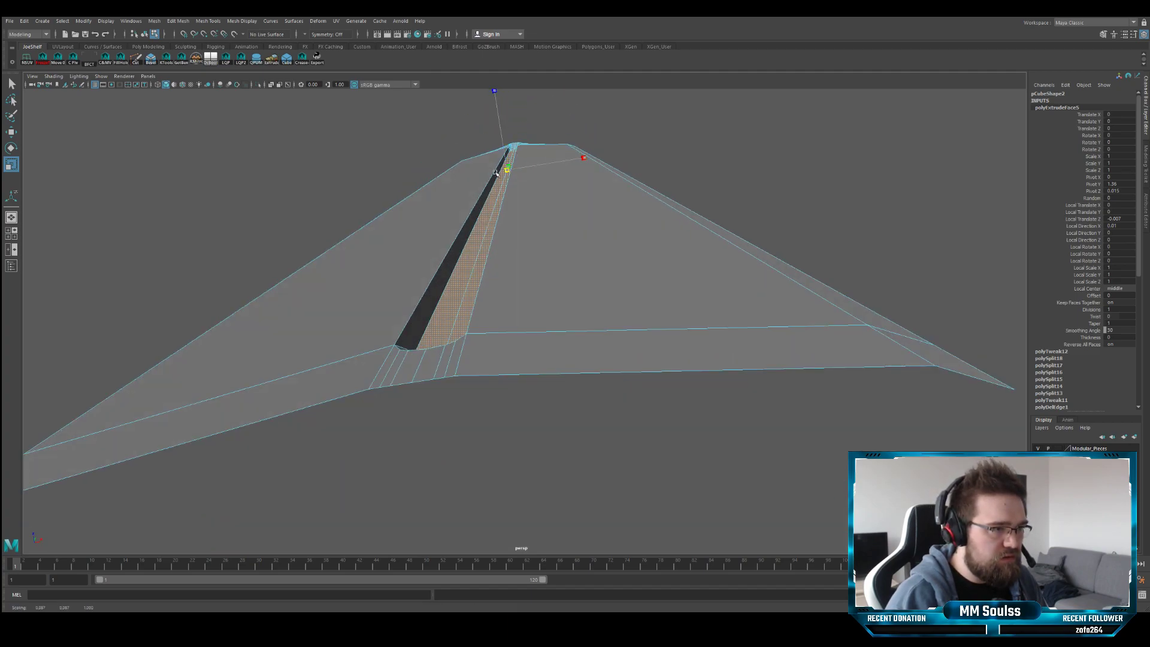
pyautogui.keyDown('alt'); pyautogui.moveTo(490, 170); pyautogui.dragTo(497, 269); pyautogui.keyUp('alt')
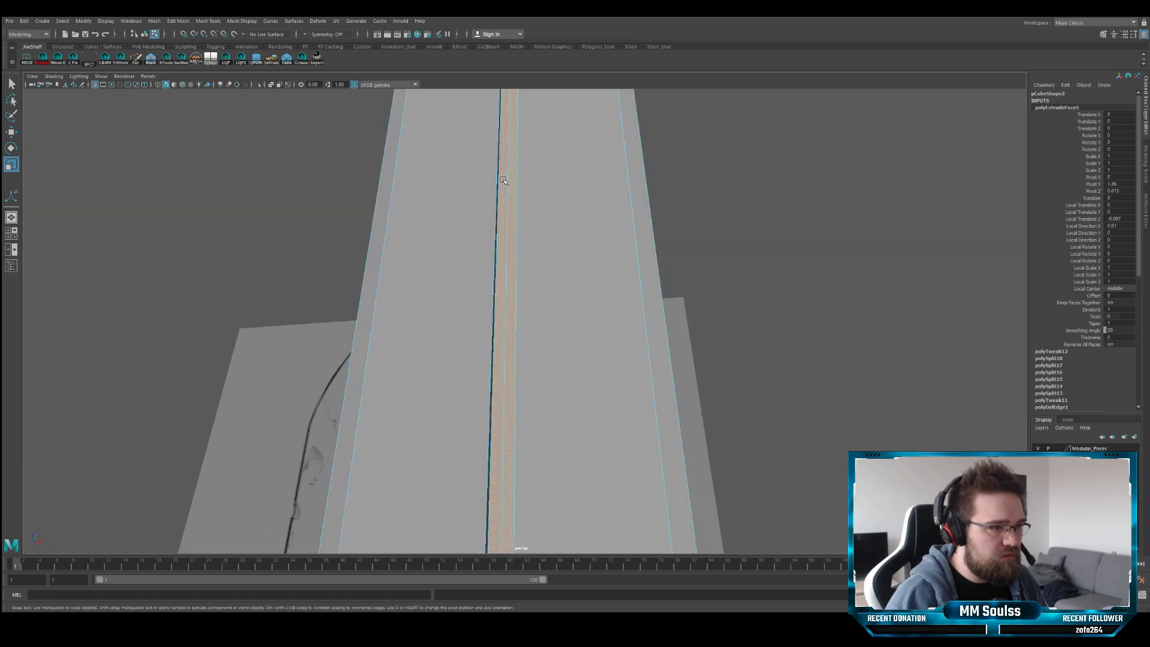
# - Examine the recessed strip along the blade and compare it with the reference in the front view
pyautogui.keyDown('alt'); pyautogui.moveTo(503, 120); pyautogui.dragTo(546, 287, button='middle'); pyautogui.keyUp('alt')
pyautogui.keyDown('alt'); pyautogui.moveTo(548, 138); pyautogui.dragTo(550, 204); pyautogui.keyUp('alt')
pyautogui.keyDown('alt'); pyautogui.moveTo(551, 204); pyautogui.dragTo(567, 269, button='middle'); pyautogui.keyUp('alt')
pyautogui.keyDown('alt'); pyautogui.moveTo(572, 125); pyautogui.dragTo(583, 305, button='middle'); pyautogui.keyUp('alt')
pyautogui.keyDown('alt'); pyautogui.moveTo(576, 277); pyautogui.dragTo(506, 340); pyautogui.keyUp('alt')
pyautogui.press('space')
pyautogui.press('space')
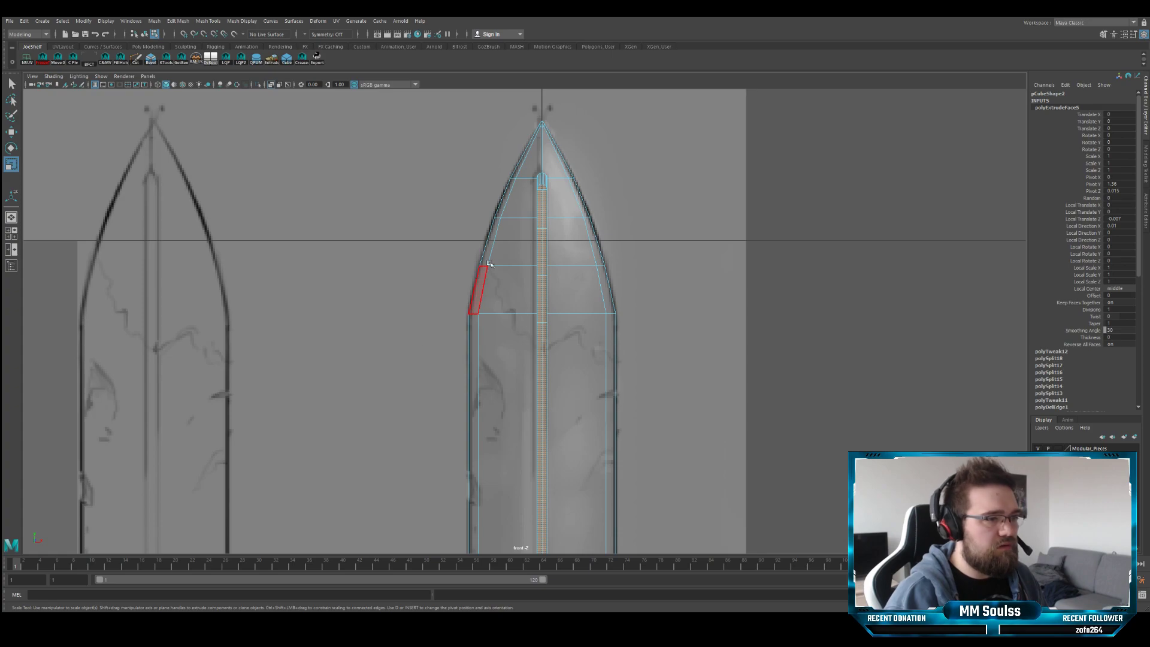
pyautogui.scroll(1, 543, 263)
pyautogui.press('space')
pyautogui.press('space')
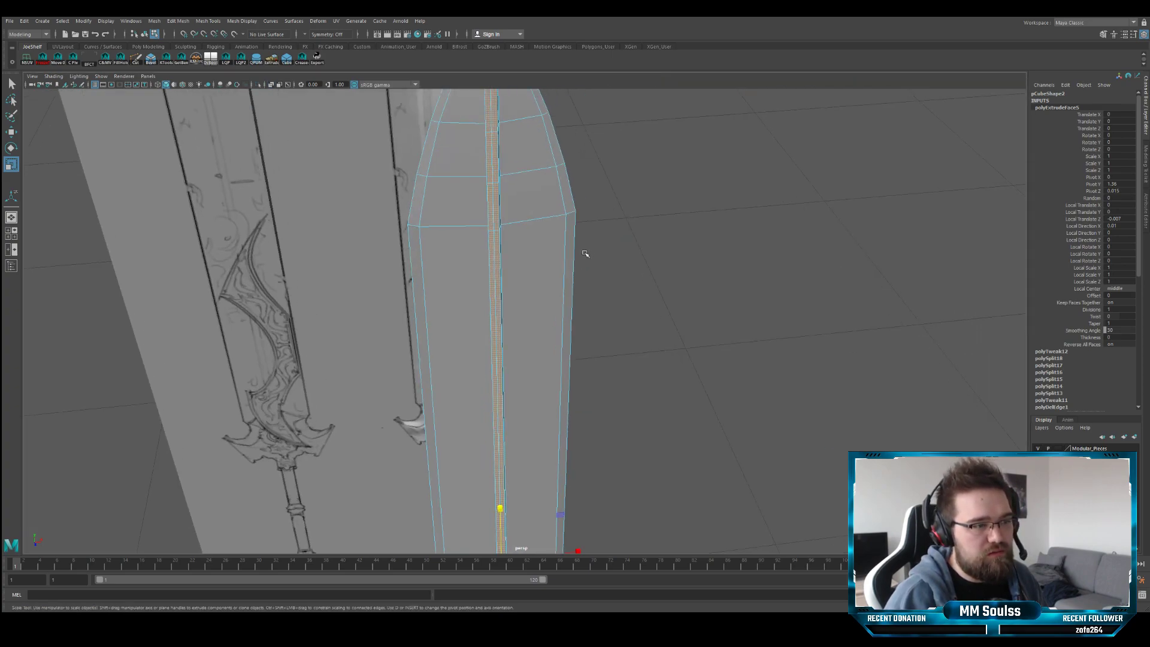
# - Refine the lengthwise scale of the groove's floor faces in the perspective view
pyautogui.keyDown('alt'); pyautogui.moveTo(585, 252); pyautogui.dragTo(561, 394); pyautogui.keyUp('alt')
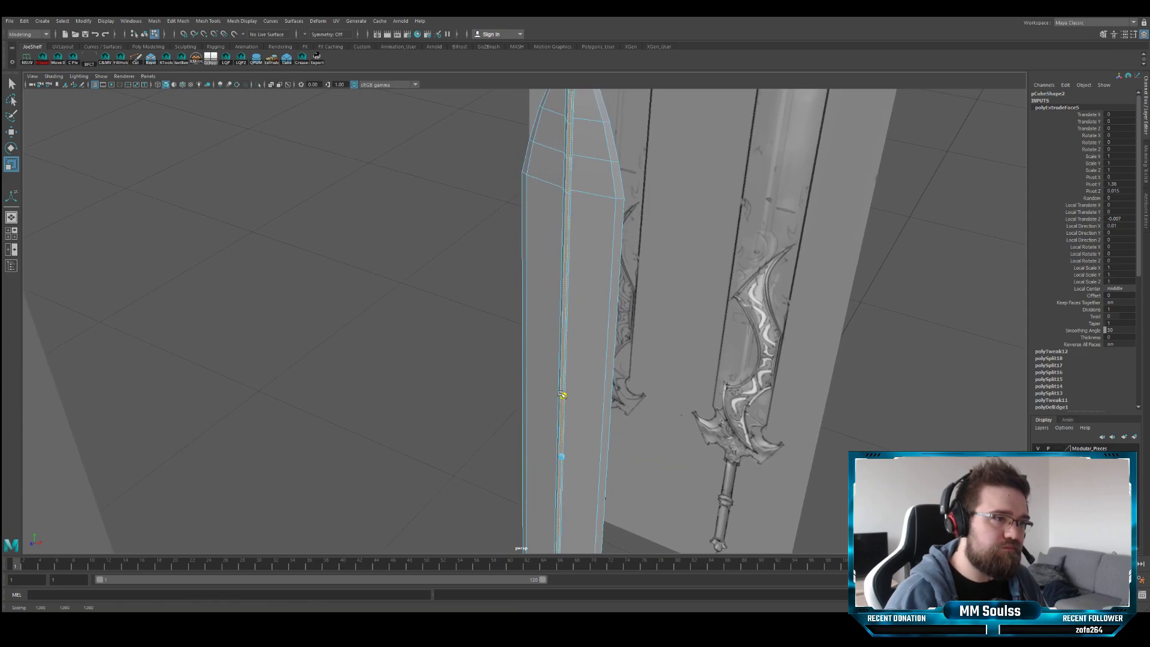
pyautogui.click(561, 396)
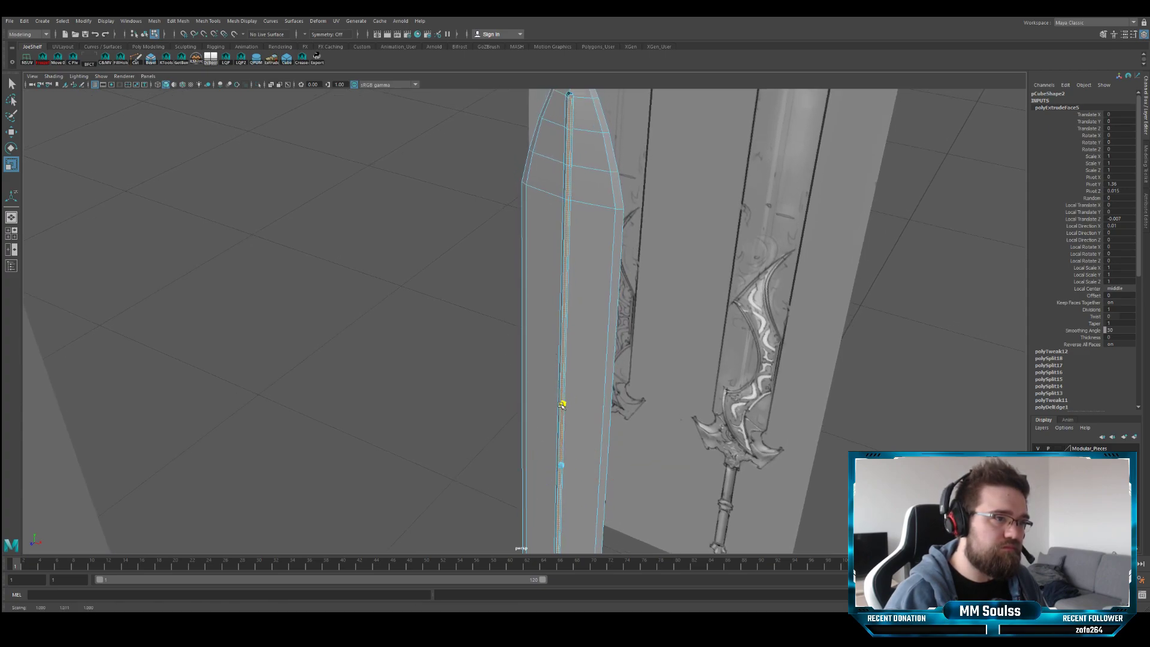
pyautogui.keyDown('alt'); pyautogui.moveTo(562, 406); pyautogui.dragTo(592, 405); pyautogui.keyUp('alt')
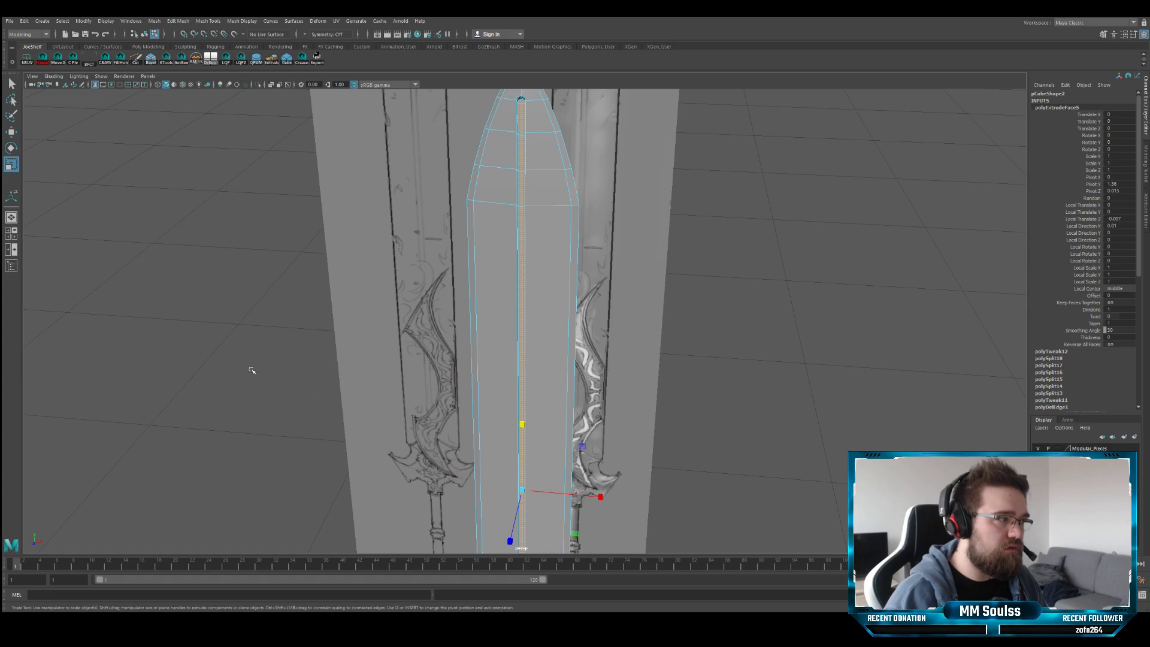
# - Scale the groove's floor faces narrower across the blade's width and inspect the groove up to the tip
pyautogui.keyDown('alt'); pyautogui.moveTo(563, 283); pyautogui.dragTo(496, 320); pyautogui.keyUp('alt')
pyautogui.keyDown('alt'); pyautogui.moveTo(503, 423); pyautogui.dragTo(179, 387); pyautogui.keyUp('alt')
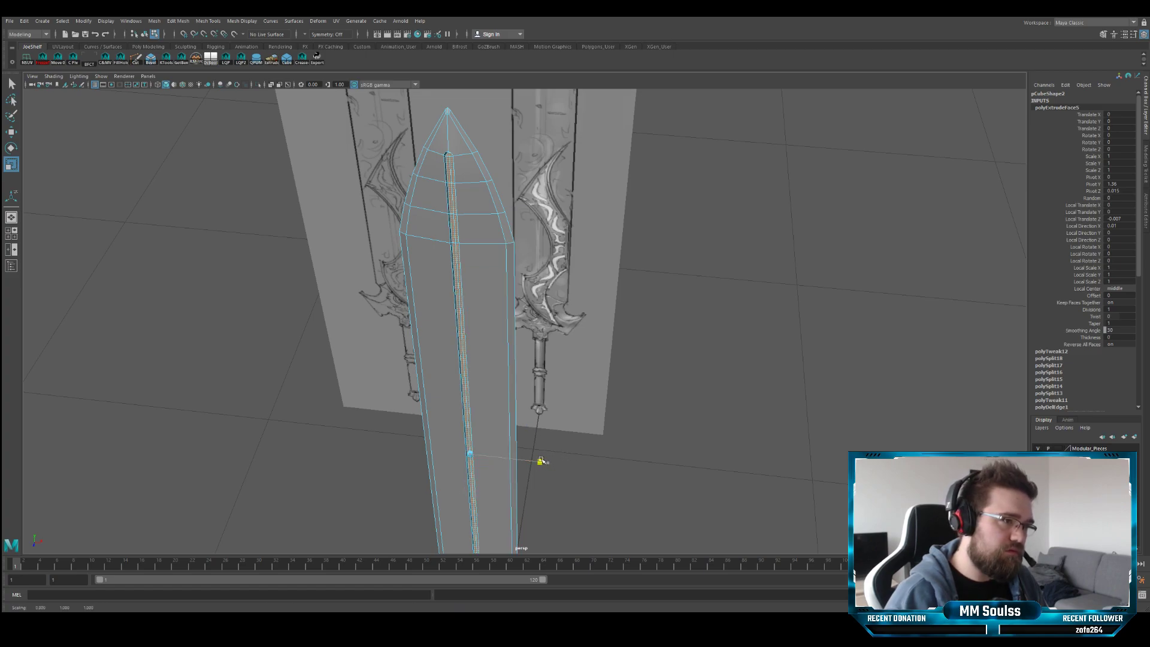
pyautogui.keyDown('alt'); pyautogui.moveTo(482, 400); pyautogui.dragTo(398, 345); pyautogui.keyUp('alt')
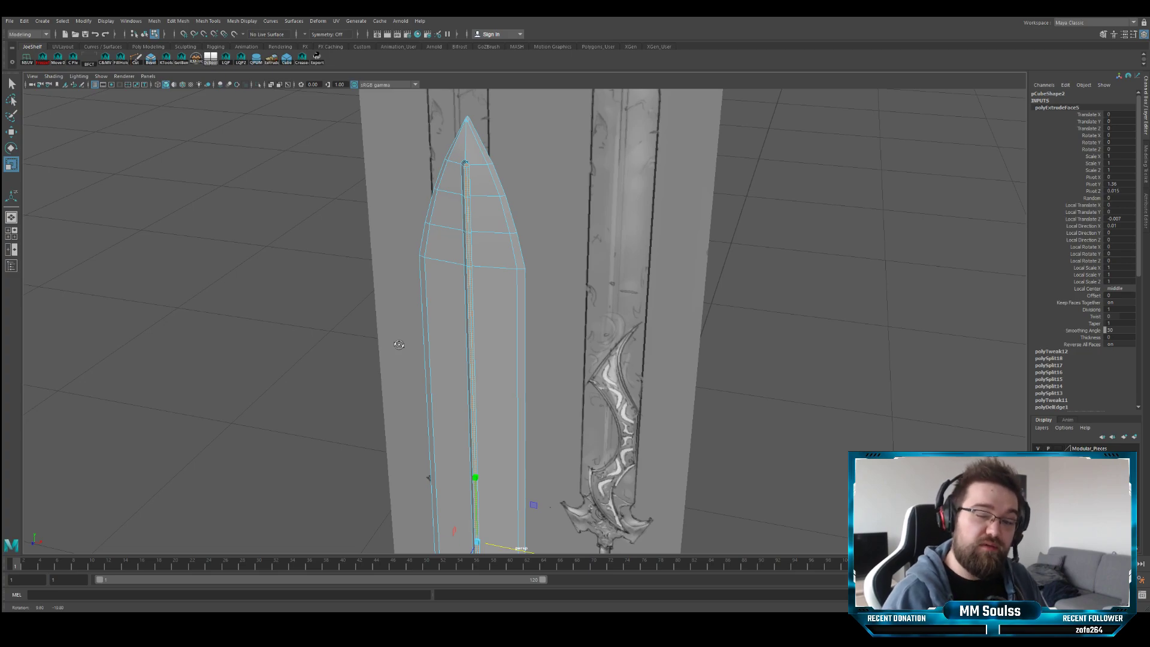
pyautogui.keyDown('alt'); pyautogui.moveTo(399, 345); pyautogui.dragTo(444, 406); pyautogui.keyUp('alt')
pyautogui.keyDown('alt'); pyautogui.moveTo(444, 405); pyautogui.dragTo(474, 211, button='middle'); pyautogui.keyUp('alt')
pyautogui.keyDown('alt'); pyautogui.moveTo(473, 211); pyautogui.dragTo(647, 336, button='right'); pyautogui.keyUp('alt')
pyautogui.keyDown('alt'); pyautogui.moveTo(433, 300); pyautogui.dragTo(520, 212, button='middle'); pyautogui.keyUp('alt')
pyautogui.keyDown('alt'); pyautogui.moveTo(520, 213); pyautogui.dragTo(629, 323, button='right'); pyautogui.keyUp('alt')
pyautogui.keyDown('alt'); pyautogui.moveTo(513, 276); pyautogui.dragTo(556, 300); pyautogui.keyUp('alt')
# - Narrow the groove's floor further across the width and check the sloped walls down to the blade's lower end
pyautogui.press('f')
pyautogui.keyDown('alt'); pyautogui.moveTo(546, 263); pyautogui.dragTo(826, 352, button='right'); pyautogui.keyUp('alt')
pyautogui.keyDown('alt'); pyautogui.moveTo(623, 336); pyautogui.dragTo(765, 396, button='right'); pyautogui.keyUp('alt')
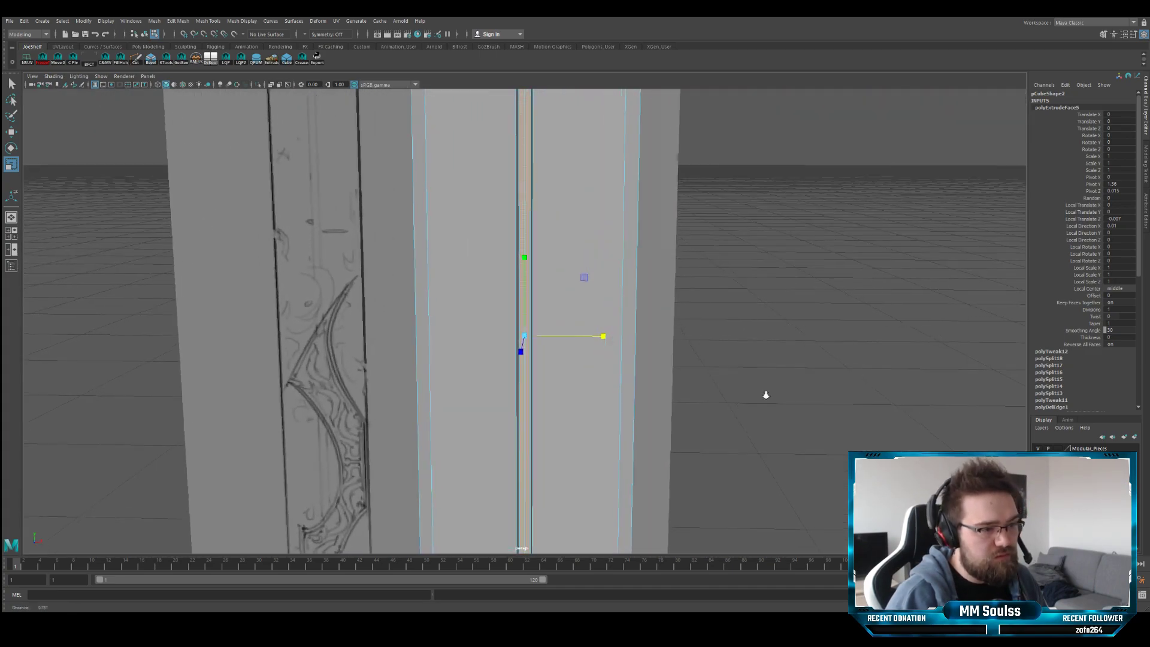
pyautogui.keyDown('alt'); pyautogui.moveTo(527, 353); pyautogui.dragTo(615, 398, button='right'); pyautogui.keyUp('alt')
pyautogui.scroll(3, 615, 399)
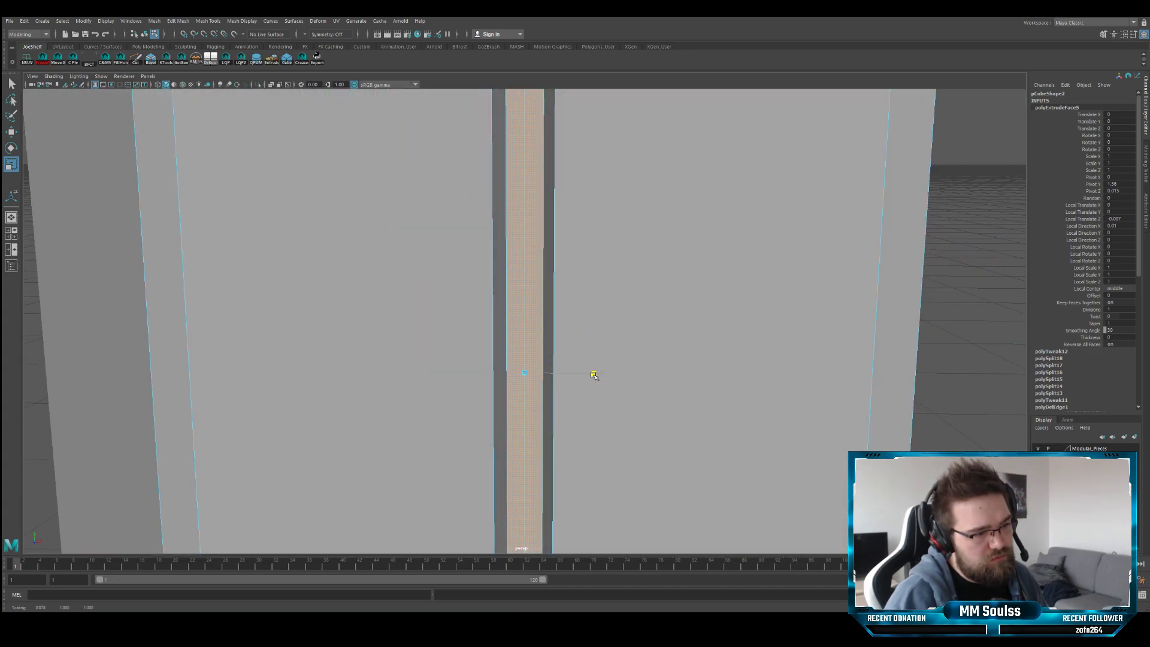
pyautogui.scroll(-4, 595, 388)
pyautogui.moveTo(594, 376); pyautogui.dragTo(614, 385)
pyautogui.keyDown('alt'); pyautogui.moveTo(614, 385); pyautogui.dragTo(501, 385, button='right'); pyautogui.keyUp('alt')
pyautogui.keyDown('alt'); pyautogui.moveTo(500, 385); pyautogui.dragTo(483, 240, button='middle'); pyautogui.keyUp('alt')
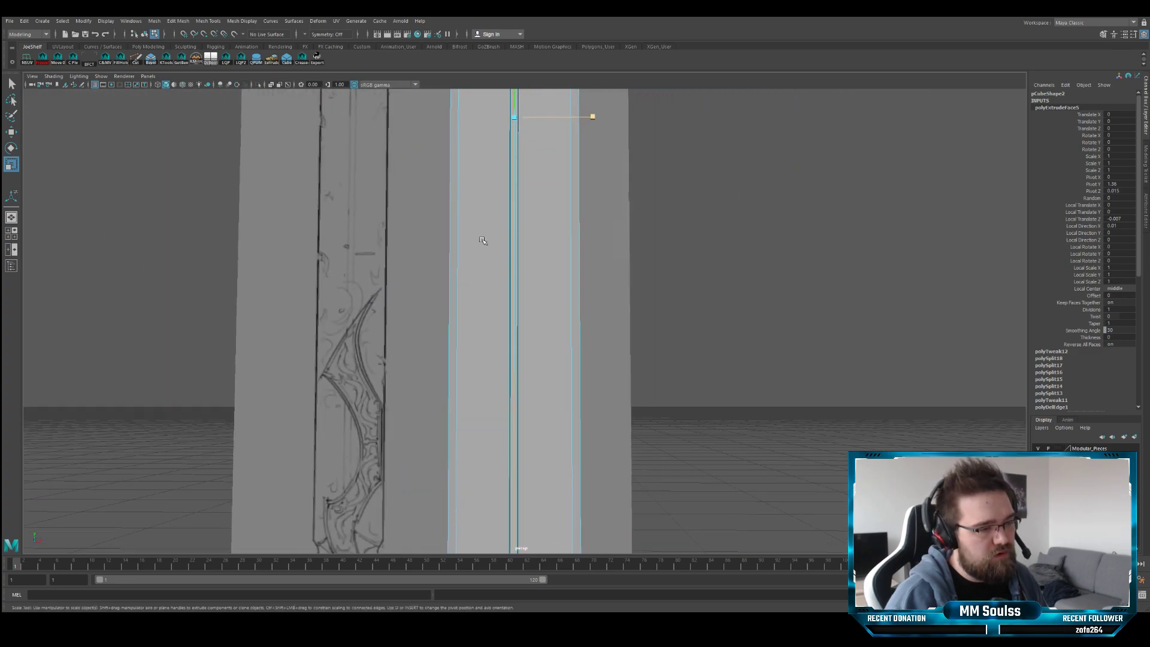
pyautogui.keyDown('alt'); pyautogui.moveTo(483, 241); pyautogui.dragTo(486, 210); pyautogui.keyUp('alt')
pyautogui.keyDown('alt'); pyautogui.moveTo(509, 228); pyautogui.dragTo(734, 293, button='right'); pyautogui.keyUp('alt')
pyautogui.keyDown('alt'); pyautogui.moveTo(599, 323); pyautogui.dragTo(547, 285); pyautogui.keyUp('alt')
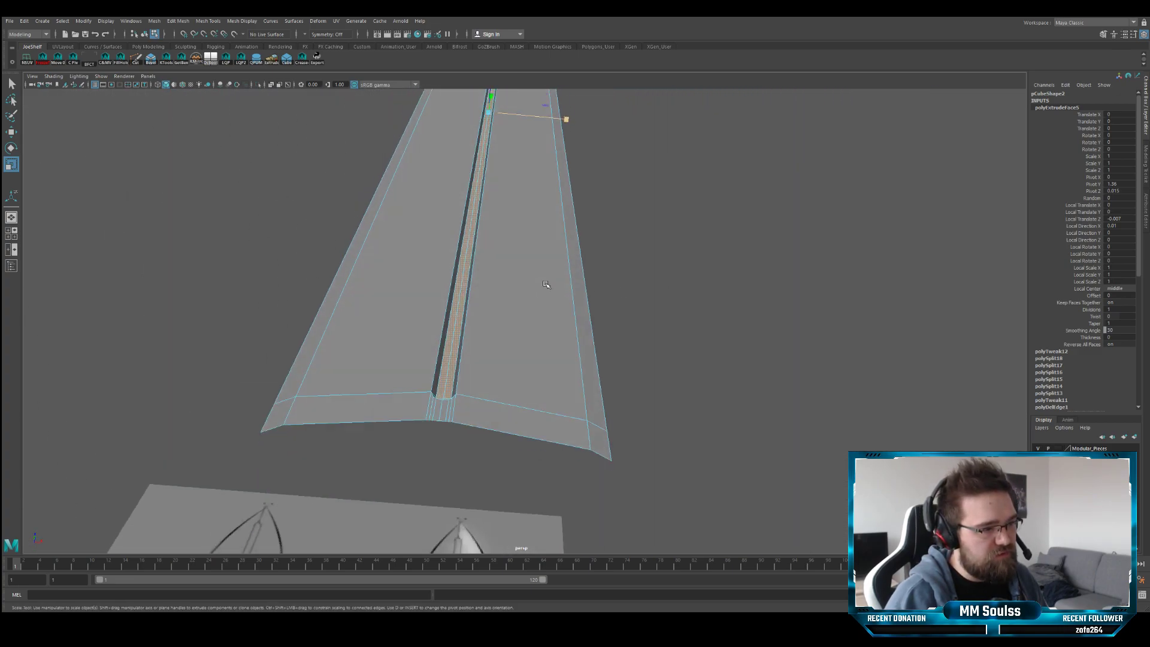
# - Bevel the groove's floor faces with a fraction of 1 and 2 segments, and preview the smoothed result
pyautogui.press('f')
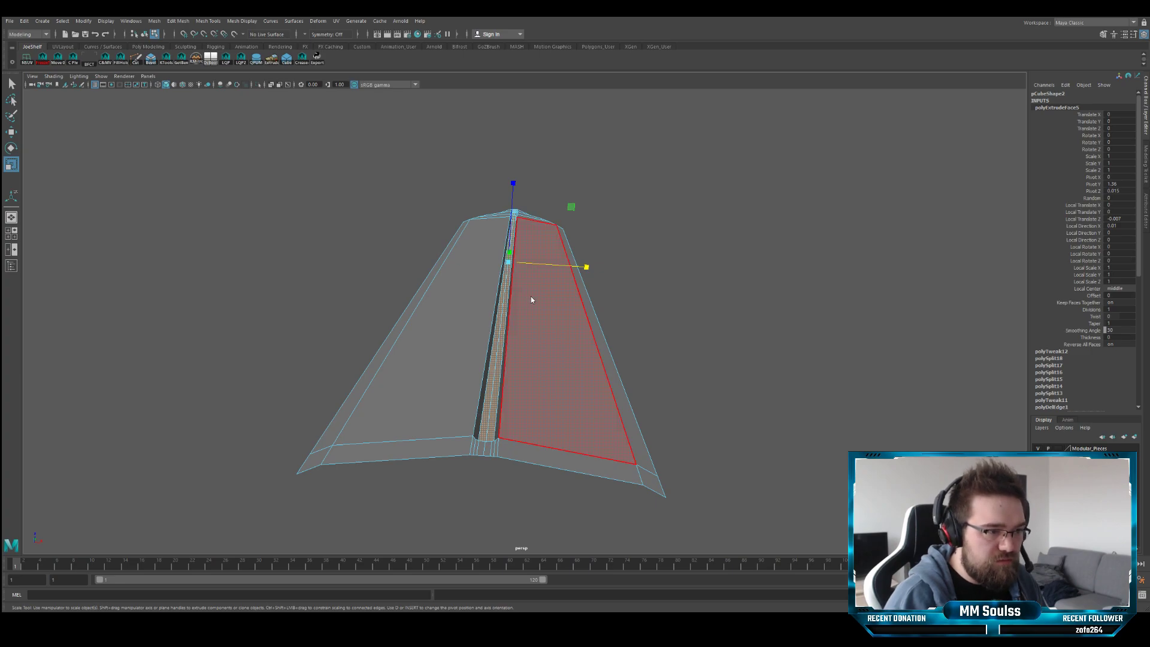
pyautogui.hotkey('ctrl', 'b')
pyautogui.keyDown('alt'); pyautogui.moveTo(550, 303); pyautogui.dragTo(568, 395); pyautogui.keyUp('alt')
pyautogui.scroll(5, 559, 339)
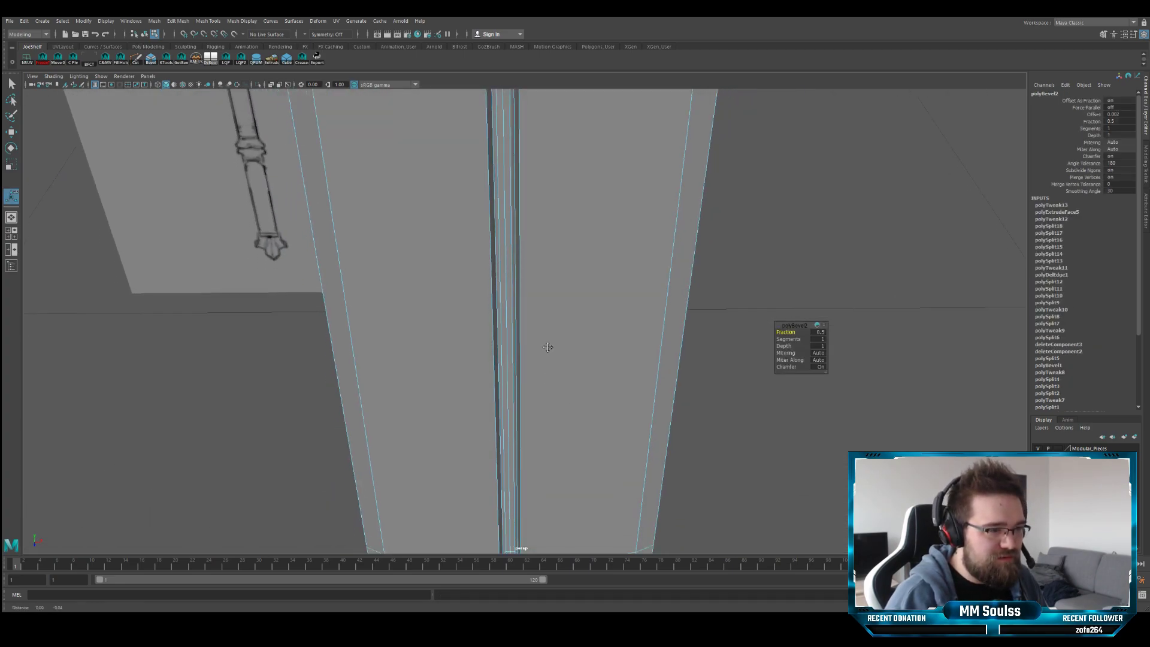
pyautogui.keyDown('alt'); pyautogui.moveTo(549, 346); pyautogui.dragTo(552, 272, button='middle'); pyautogui.keyUp('alt')
pyautogui.scroll(5, 552, 263)
pyautogui.keyDown('alt'); pyautogui.moveTo(551, 192); pyautogui.dragTo(558, 272, button='middle'); pyautogui.keyUp('alt')
pyautogui.scroll(2, 563, 276)
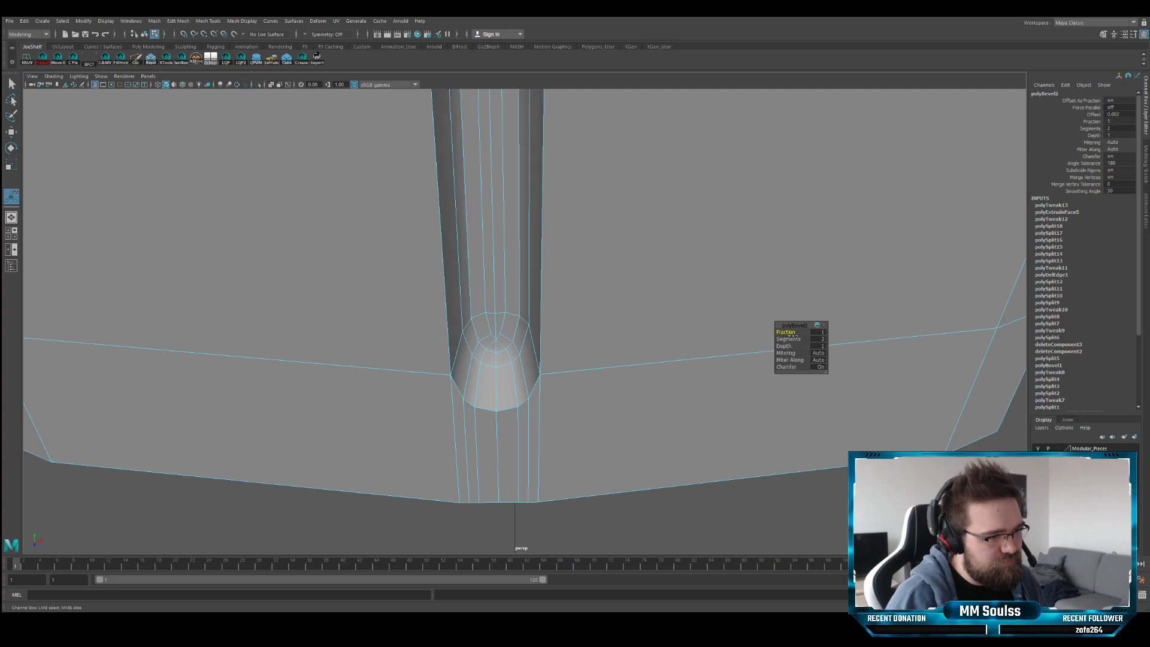
pyautogui.press('3')
pyautogui.press('1')
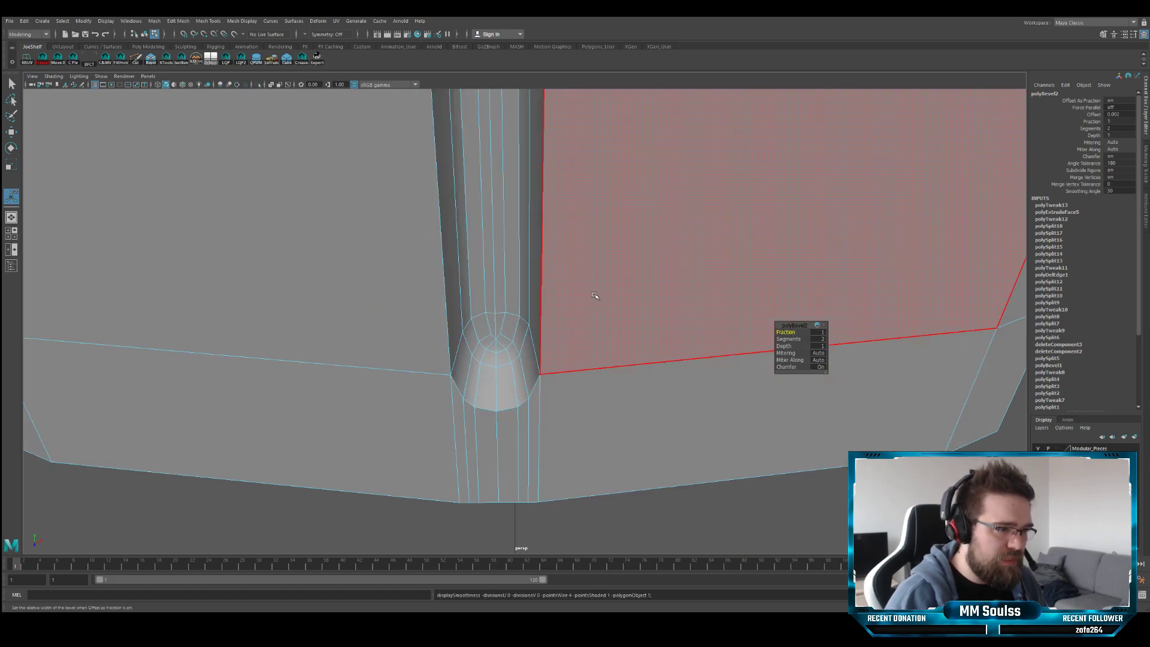
# - Select the groove's rim edges from the lower end around the tip and bevel them with a fraction of 0.2 and 4 segments
pyautogui.keyDown('alt'); pyautogui.moveTo(645, 299); pyautogui.dragTo(602, 239); pyautogui.keyUp('alt')
pyautogui.click(542, 206)
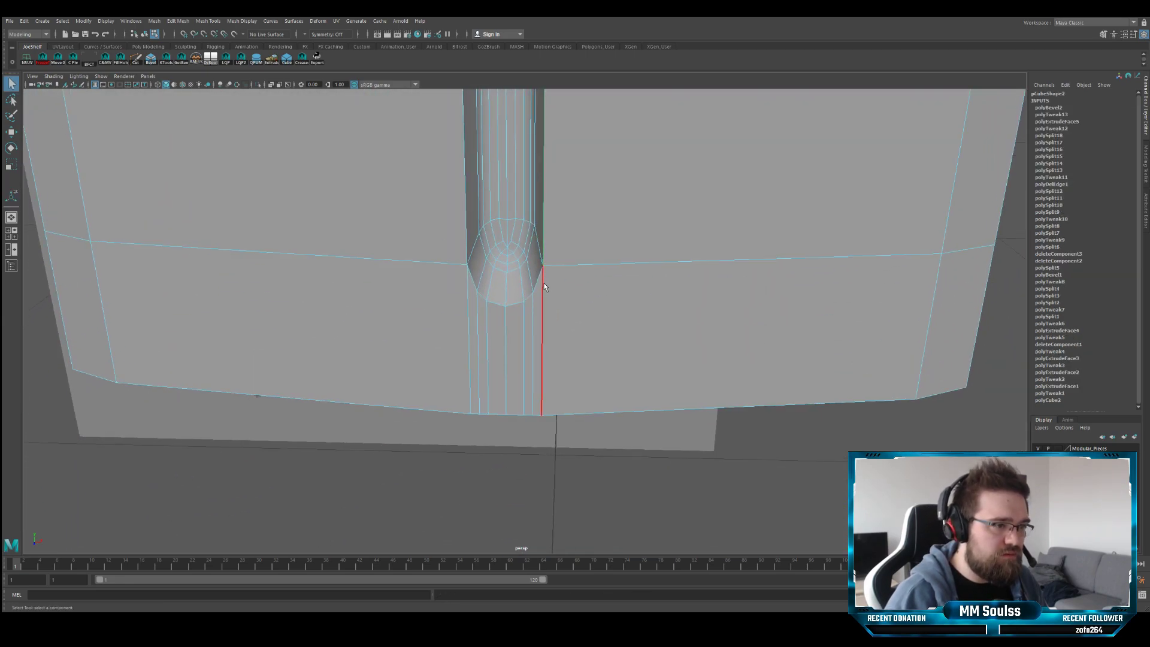
pyautogui.keyDown('shift'); pyautogui.click(537, 278); pyautogui.keyUp('shift')
pyautogui.press('f')
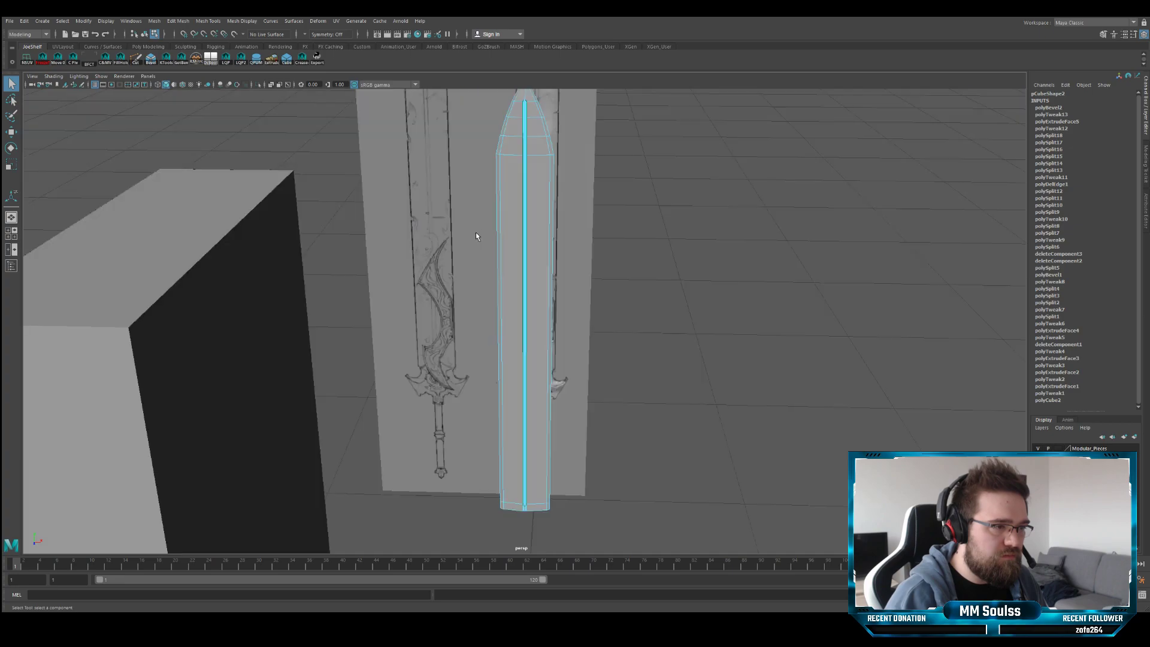
pyautogui.keyDown('alt'); pyautogui.moveTo(476, 231); pyautogui.dragTo(498, 290); pyautogui.keyUp('alt')
pyautogui.keyDown('alt'); pyautogui.moveTo(527, 222); pyautogui.dragTo(534, 290, button='middle'); pyautogui.keyUp('alt')
pyautogui.scroll(6, 520, 288)
pyautogui.keyDown('alt'); pyautogui.moveTo(519, 288); pyautogui.dragTo(796, 289, button='right'); pyautogui.keyUp('alt')
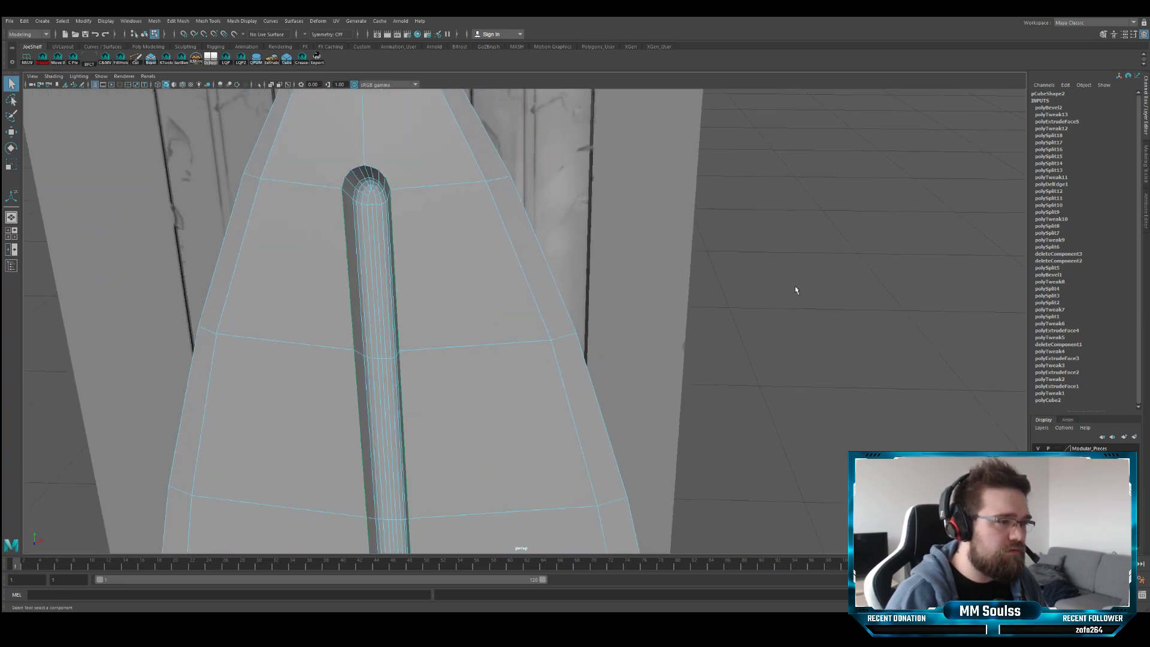
pyautogui.keyDown('alt'); pyautogui.moveTo(412, 181); pyautogui.dragTo(499, 261, button='middle'); pyautogui.keyUp('alt')
pyautogui.keyDown('alt'); pyautogui.moveTo(499, 261); pyautogui.dragTo(565, 262, button='right'); pyautogui.keyUp('alt')
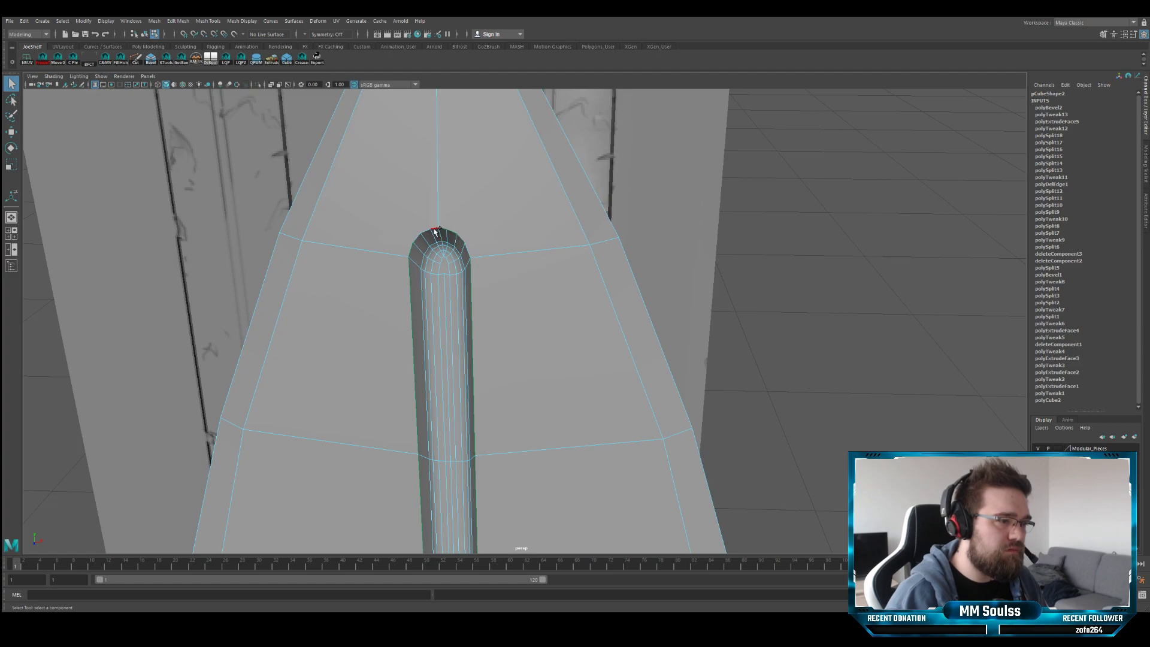
pyautogui.press('f')
pyautogui.keyDown('alt'); pyautogui.moveTo(440, 247); pyautogui.dragTo(515, 231); pyautogui.keyUp('alt')
pyautogui.keyDown('alt'); pyautogui.moveTo(515, 230); pyautogui.dragTo(521, 287, button='middle'); pyautogui.keyUp('alt')
pyautogui.keyDown('alt'); pyautogui.moveTo(521, 288); pyautogui.dragTo(819, 288, button='right'); pyautogui.keyUp('alt')
pyautogui.keyDown('alt'); pyautogui.moveTo(511, 218); pyautogui.dragTo(516, 294, button='middle'); pyautogui.keyUp('alt')
pyautogui.keyDown('alt'); pyautogui.moveTo(516, 294); pyautogui.dragTo(578, 294, button='right'); pyautogui.keyUp('alt')
pyautogui.scroll(6, 578, 295)
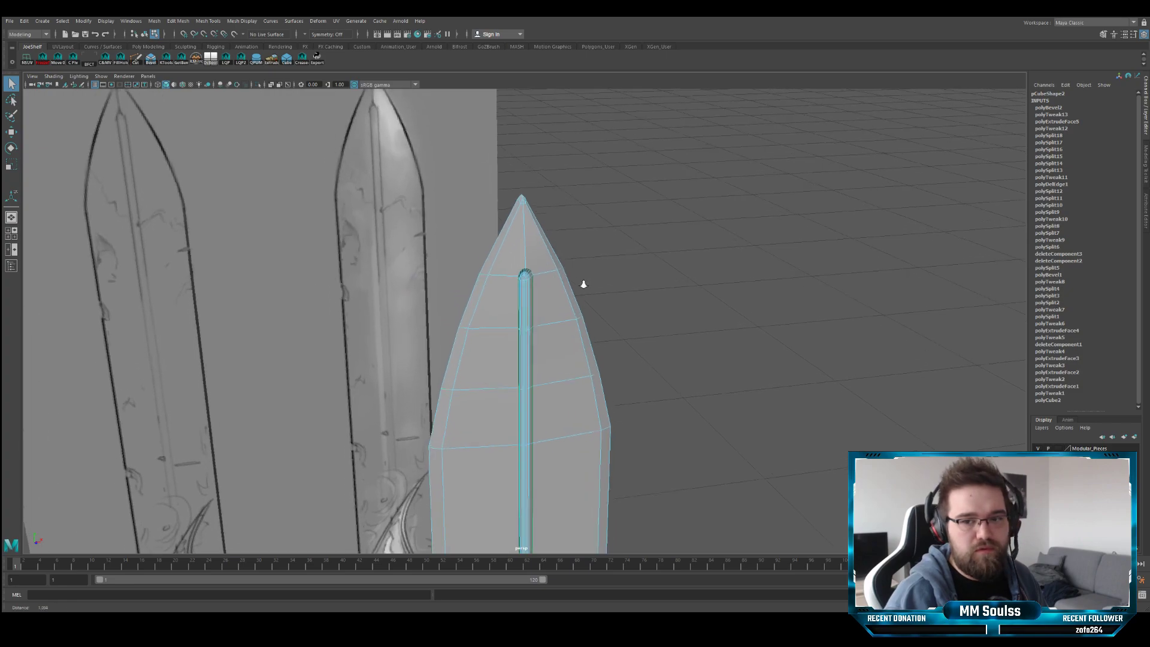
pyautogui.scroll(2, 600, 264)
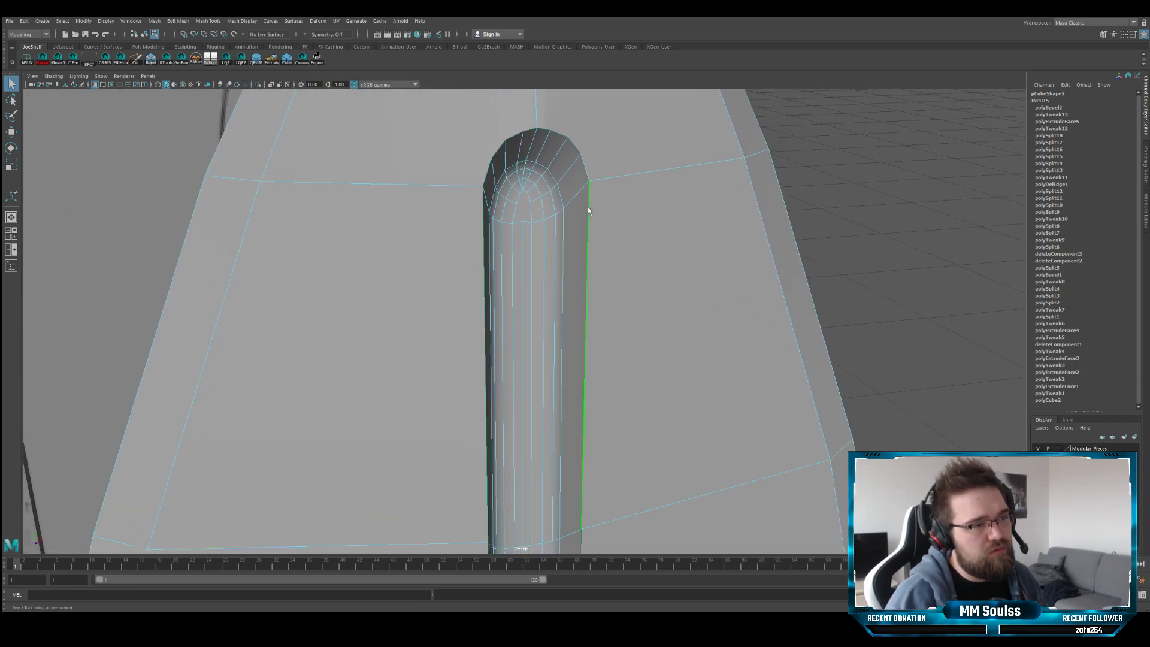
pyautogui.hotkey('ctrl', 'b')
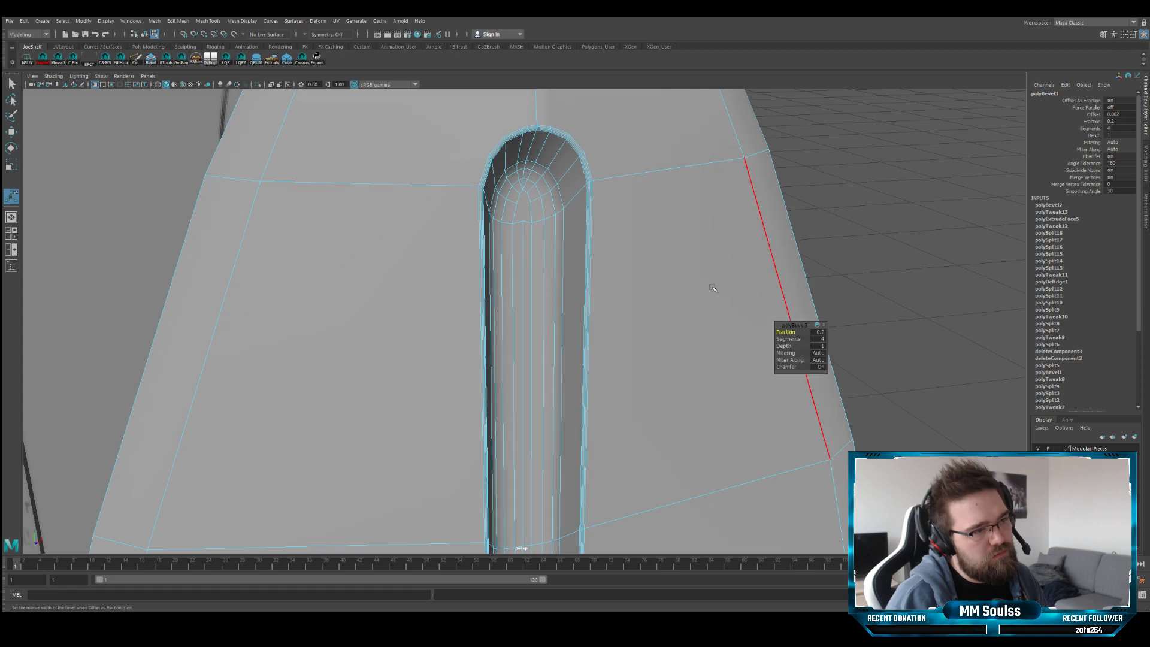
# - Deselect the blade and examine the bevelled groove from the tip to the lower end against the sword reference
pyautogui.scroll(-3, 713, 288)
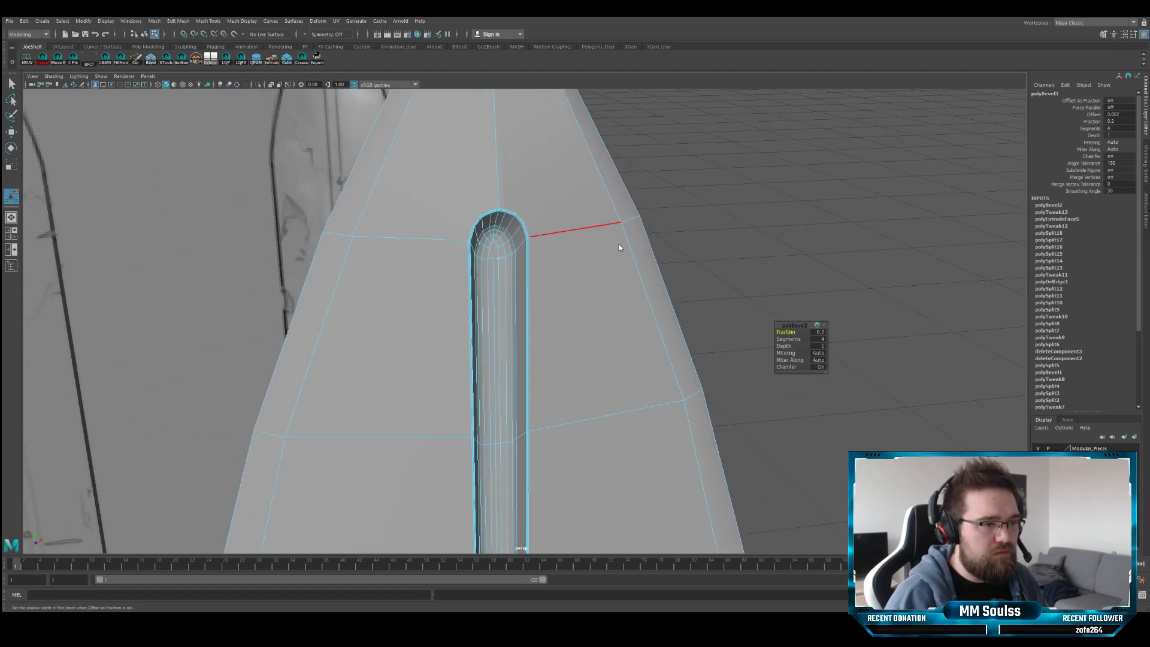
pyautogui.press('q')
pyautogui.click(675, 249)
pyautogui.click(619, 285)
pyautogui.click(710, 270)
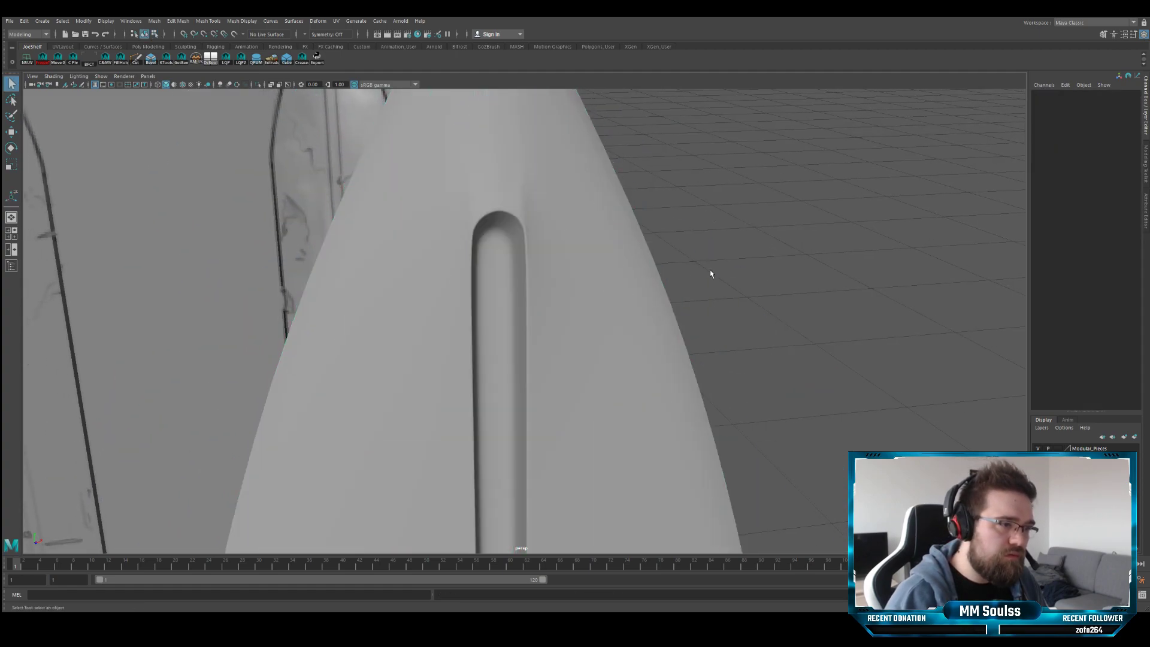
pyautogui.keyDown('alt'); pyautogui.moveTo(710, 270); pyautogui.dragTo(487, 246, button='middle'); pyautogui.keyUp('alt')
pyautogui.keyDown('alt'); pyautogui.moveTo(488, 246); pyautogui.dragTo(359, 259, button='right'); pyautogui.keyUp('alt')
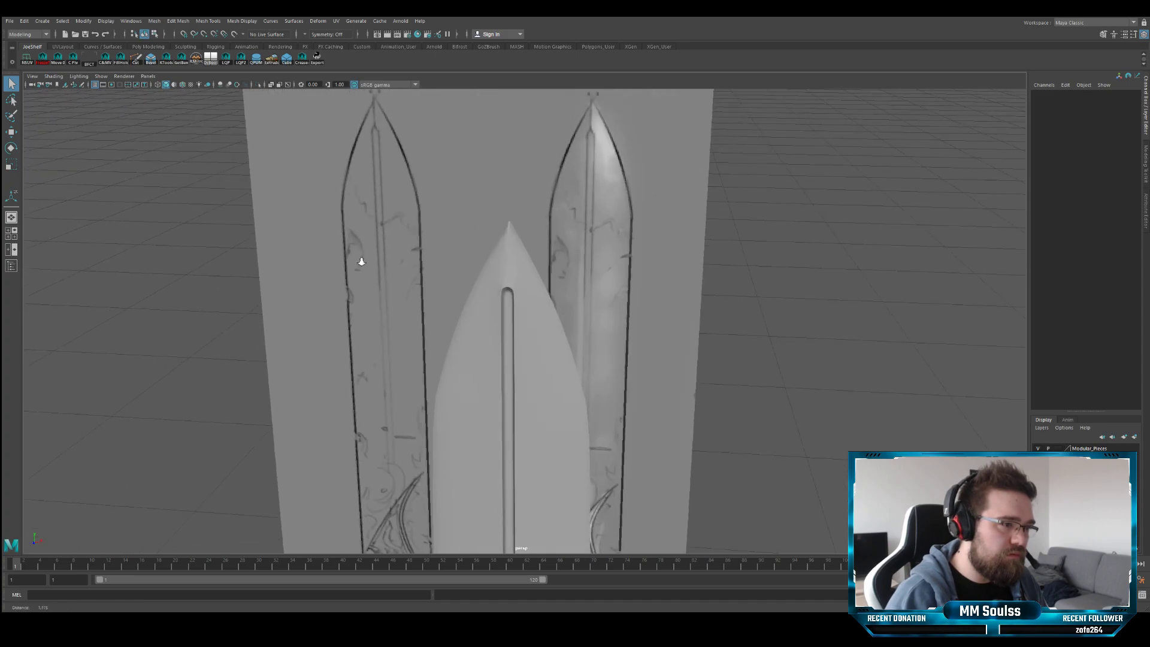
pyautogui.keyDown('alt'); pyautogui.moveTo(493, 270); pyautogui.dragTo(485, 102, button='middle'); pyautogui.keyUp('alt')
pyautogui.moveTo(533, 212)
pyautogui.keyDown('alt'); pyautogui.mouseDown(button='right')
pyautogui.moveTo(551, 210)
pyautogui.moveTo(519, 212)
pyautogui.mouseUp(button='right'); pyautogui.keyUp('alt')
pyautogui.keyDown('alt'); pyautogui.moveTo(512, 312); pyautogui.dragTo(513, 88, button='middle'); pyautogui.keyUp('alt')
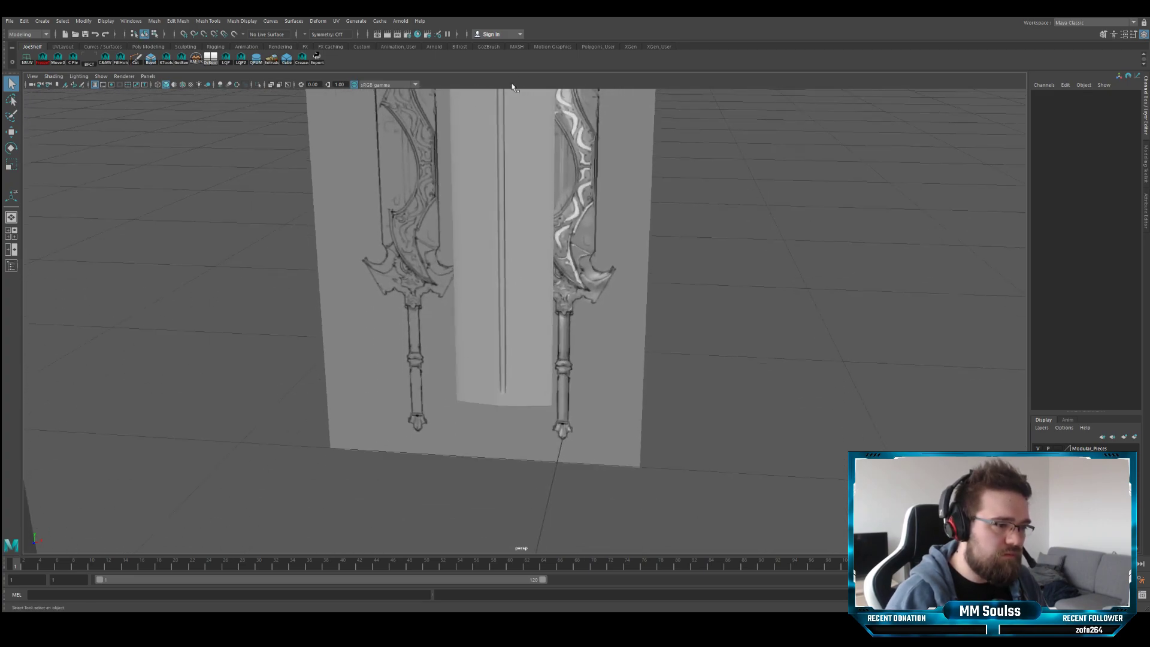
pyautogui.keyDown('alt'); pyautogui.moveTo(515, 348); pyautogui.dragTo(513, 280); pyautogui.keyUp('alt')
pyautogui.keyDown('alt'); pyautogui.moveTo(513, 280); pyautogui.dragTo(516, 225, button='middle'); pyautogui.keyUp('alt')
pyautogui.keyDown('alt'); pyautogui.moveTo(463, 318); pyautogui.dragTo(527, 329, button='right'); pyautogui.keyUp('alt')
pyautogui.keyDown('alt'); pyautogui.moveTo(478, 389); pyautogui.dragTo(483, 293, button='middle'); pyautogui.keyUp('alt')
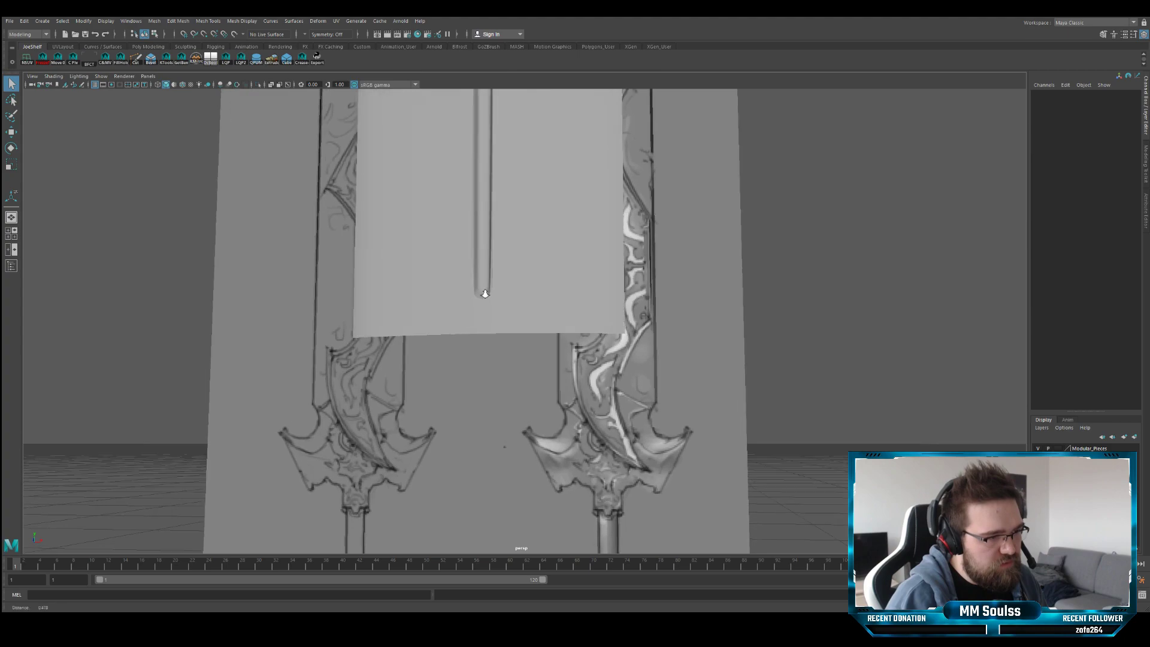
# - Examine the rounding and edge flow at the groove's lower end up close
pyautogui.keyDown('alt'); pyautogui.moveTo(483, 293); pyautogui.dragTo(445, 267, button='right'); pyautogui.keyUp('alt')
pyautogui.keyDown('alt'); pyautogui.moveTo(449, 282); pyautogui.dragTo(468, 318, button='middle'); pyautogui.keyUp('alt')
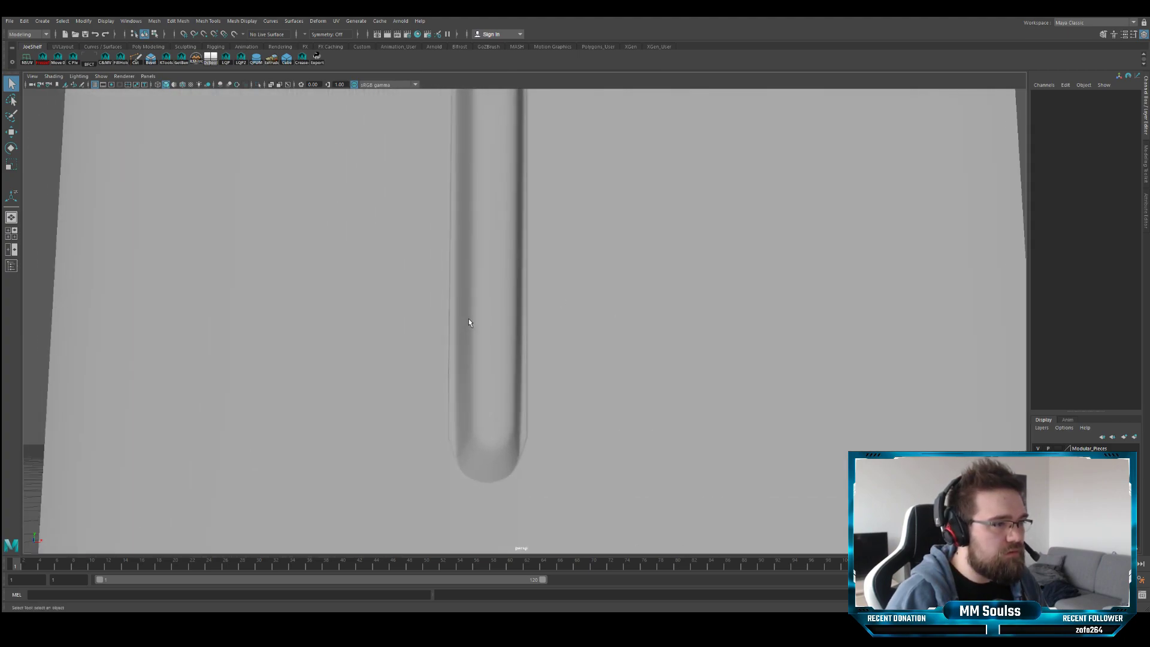
pyautogui.keyDown('alt'); pyautogui.moveTo(468, 318); pyautogui.dragTo(491, 311, button='right'); pyautogui.keyUp('alt')
pyautogui.keyDown('alt'); pyautogui.moveTo(490, 311); pyautogui.dragTo(523, 321); pyautogui.keyUp('alt')
pyautogui.click(523, 322)
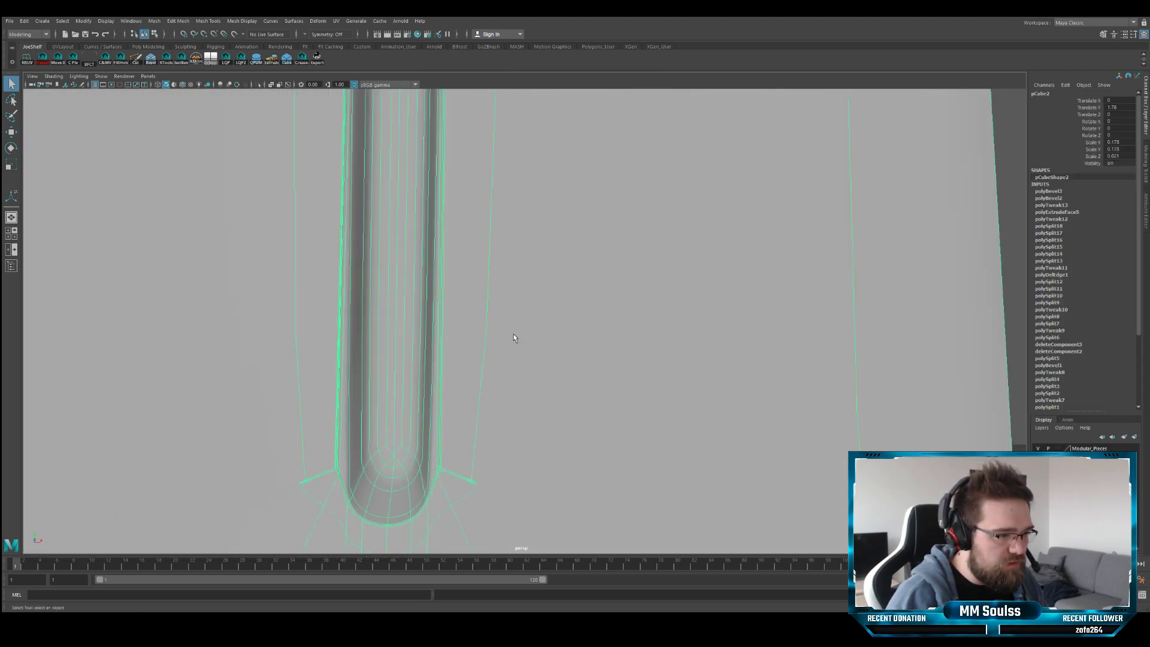
pyautogui.keyDown('alt'); pyautogui.moveTo(512, 333); pyautogui.dragTo(522, 324, button='middle'); pyautogui.keyUp('alt')
pyautogui.keyDown('alt'); pyautogui.moveTo(521, 325); pyautogui.dragTo(528, 328); pyautogui.keyUp('alt')
pyautogui.keyDown('alt'); pyautogui.moveTo(528, 329); pyautogui.dragTo(537, 340, button='right'); pyautogui.keyUp('alt')
pyautogui.keyDown('alt'); pyautogui.moveTo(537, 339); pyautogui.dragTo(531, 334); pyautogui.keyUp('alt')
pyautogui.keyDown('alt'); pyautogui.moveTo(531, 334); pyautogui.dragTo(568, 339, button='middle'); pyautogui.keyUp('alt')
# - Undo the bevel on the groove's rim edges
pyautogui.hotkey('ctrl', 'z')
pyautogui.hotkey('ctrl', 'z')
pyautogui.hotkey('ctrl', 'z')
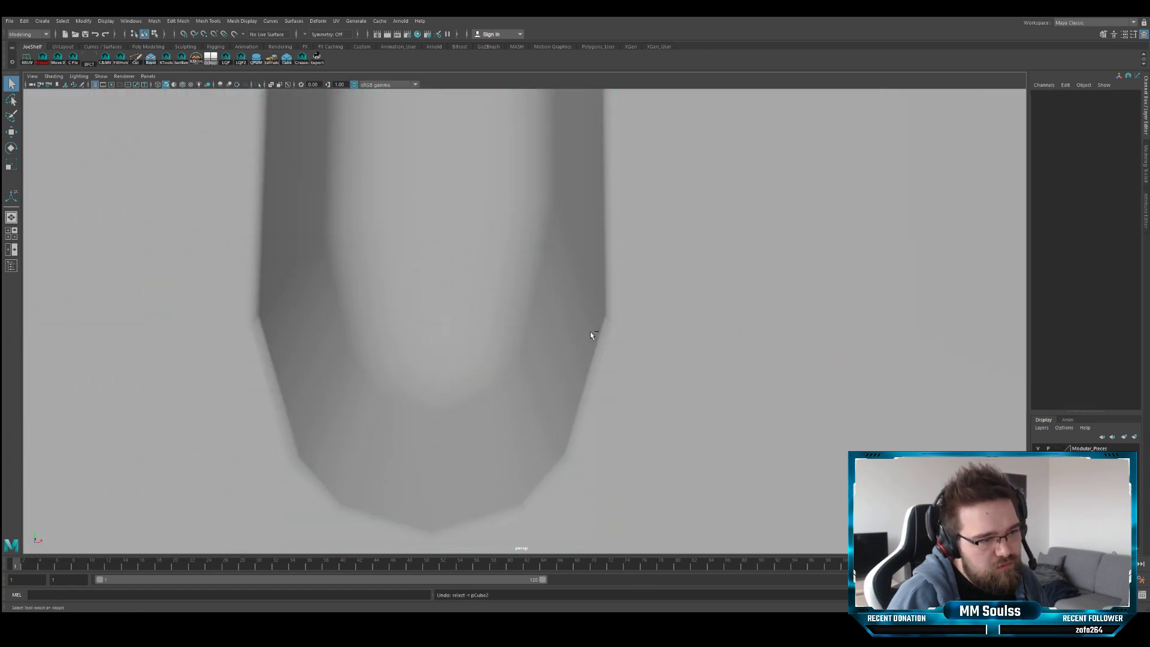
pyautogui.hotkey('ctrl', 'z')
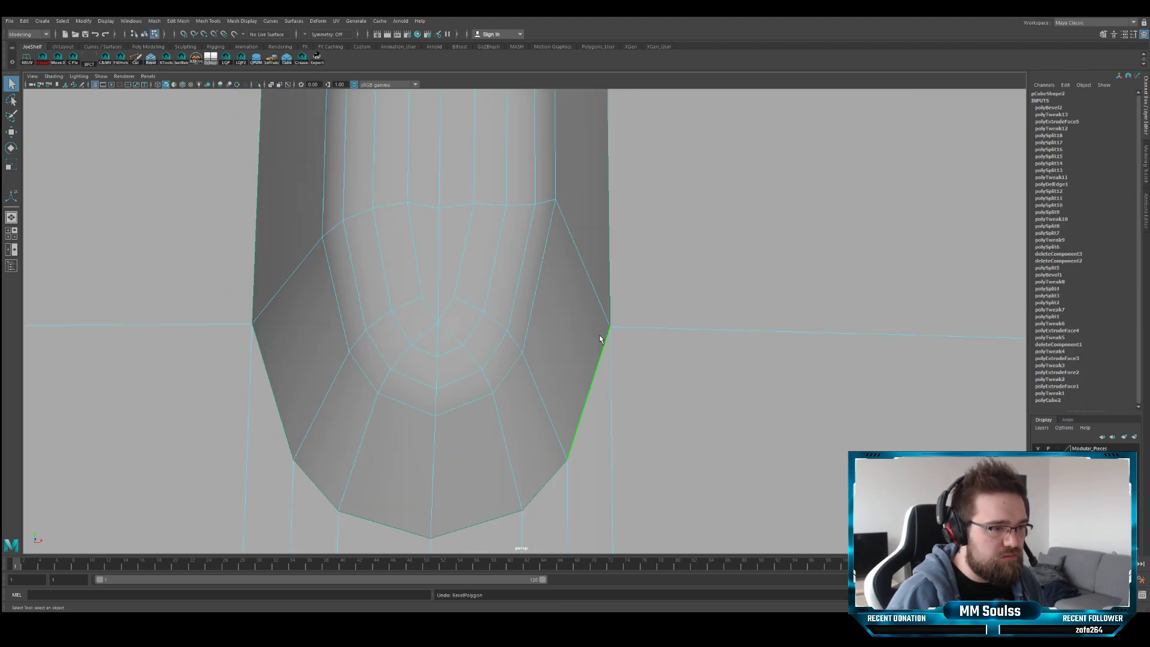
pyautogui.keyDown('alt'); pyautogui.moveTo(600, 335); pyautogui.dragTo(603, 334, button='middle'); pyautogui.keyUp('alt')
pyautogui.scroll(-5, 599, 327)
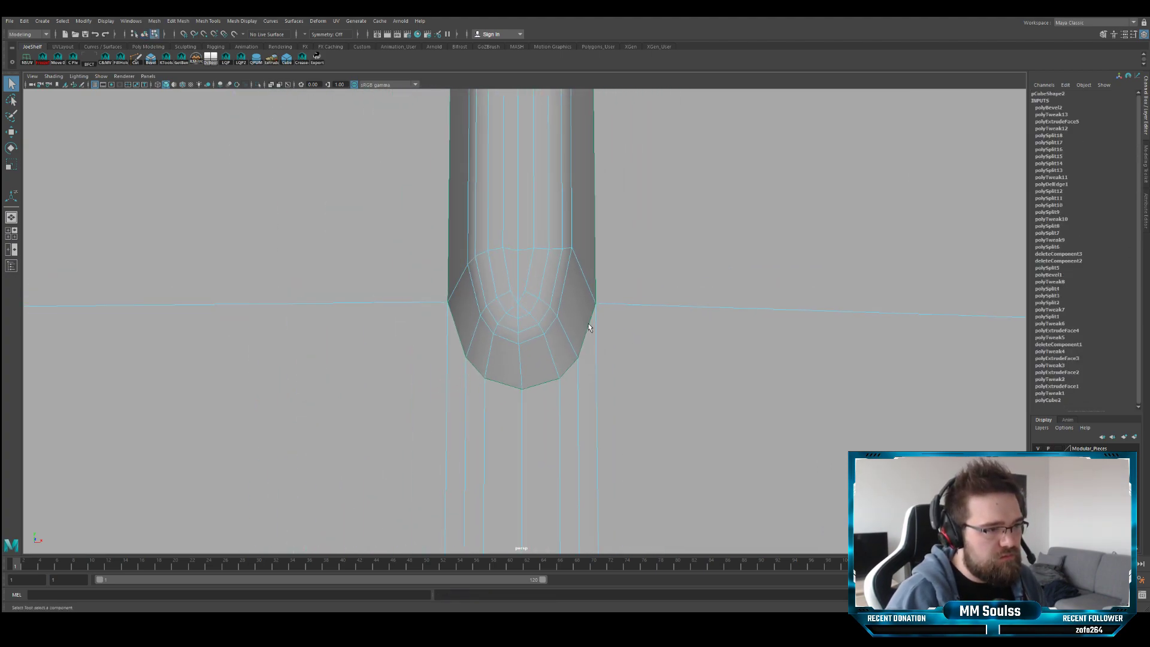
pyautogui.keyDown('alt'); pyautogui.moveTo(569, 304); pyautogui.dragTo(570, 308); pyautogui.keyUp('alt')
# - Undo the bevel on the groove's floor, going back to the plain extruded faces
pyautogui.hotkey('ctrl', 'z')
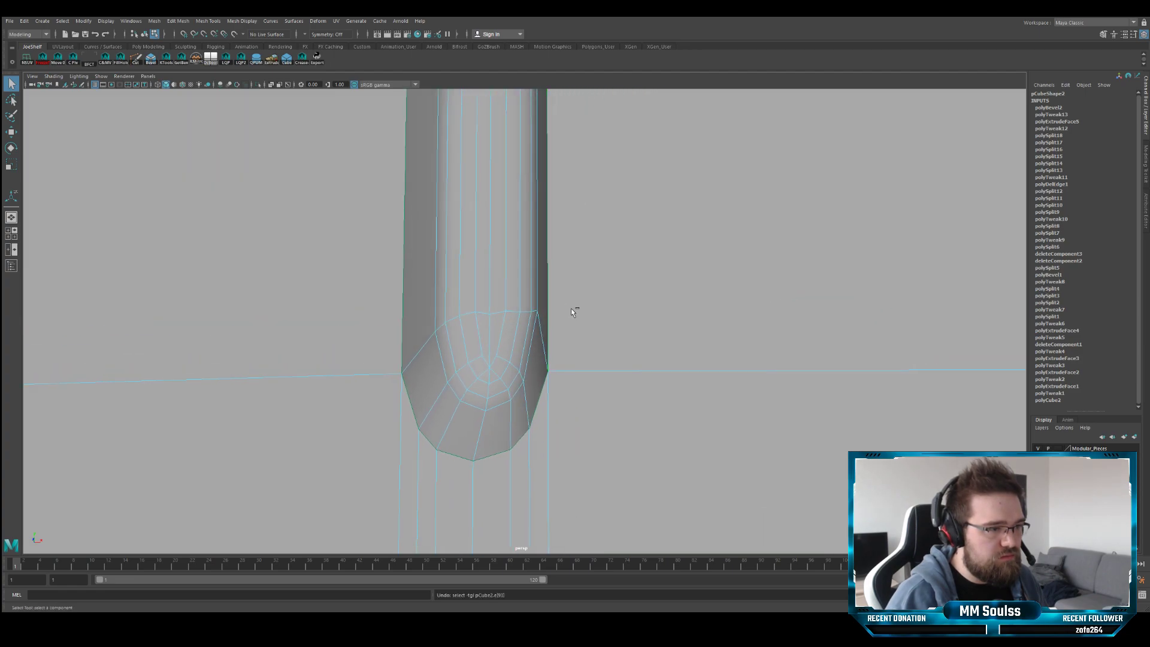
pyautogui.hotkey('ctrl', 'z')
pyautogui.hotkey('ctrl', 'z')
pyautogui.hotkey('ctrl', 'z')
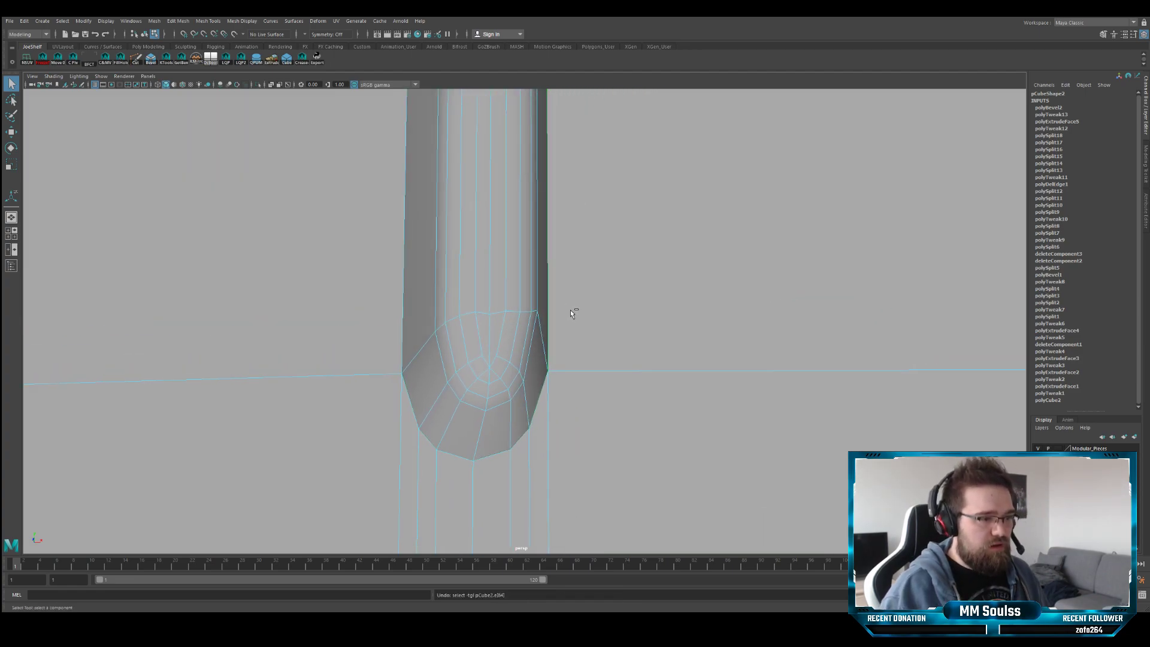
pyautogui.hotkey('ctrl', 'z')
pyautogui.hotkey('ctrl', 'z')
pyautogui.hotkey('ctrl', 'z')
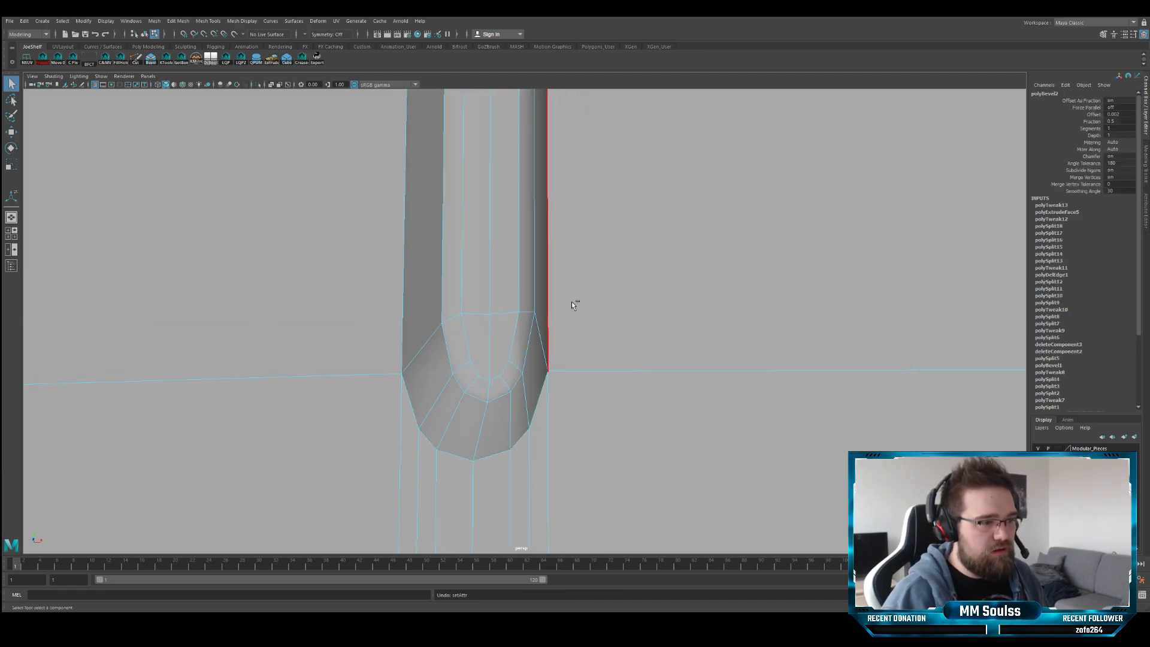
# - Cut two edges across the rounded lower end of the groove's floor and connect the upper one to the rim's side corners
pyautogui.keyDown('alt'); pyautogui.moveTo(571, 301); pyautogui.dragTo(552, 320); pyautogui.keyUp('alt')
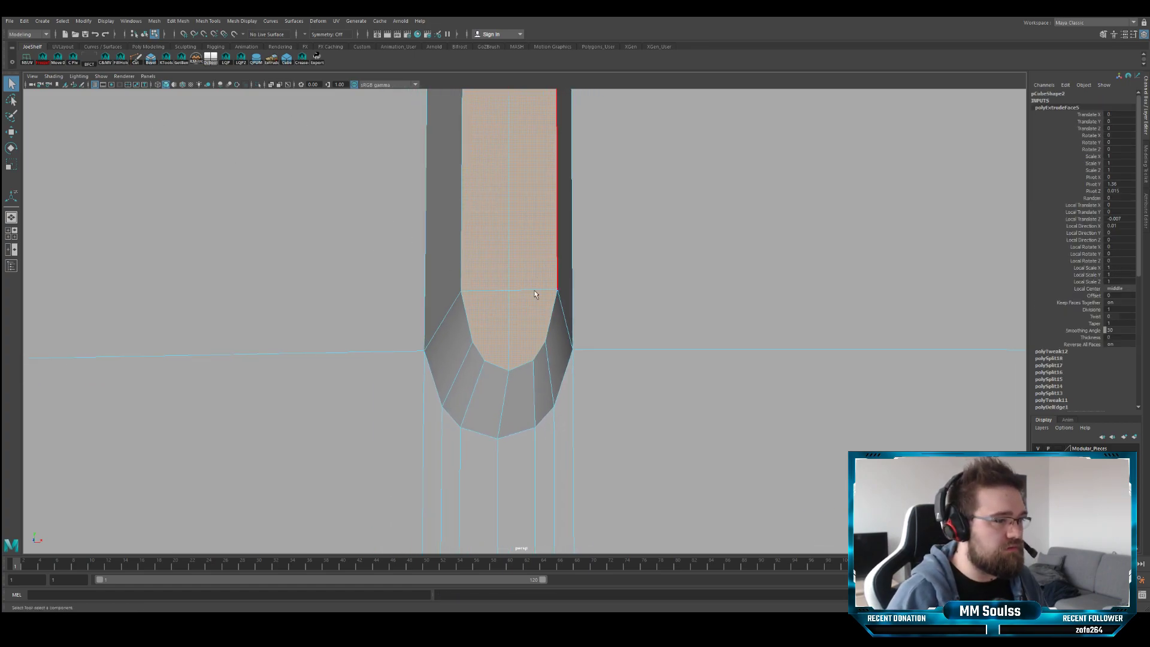
pyautogui.scroll(3, 541, 291)
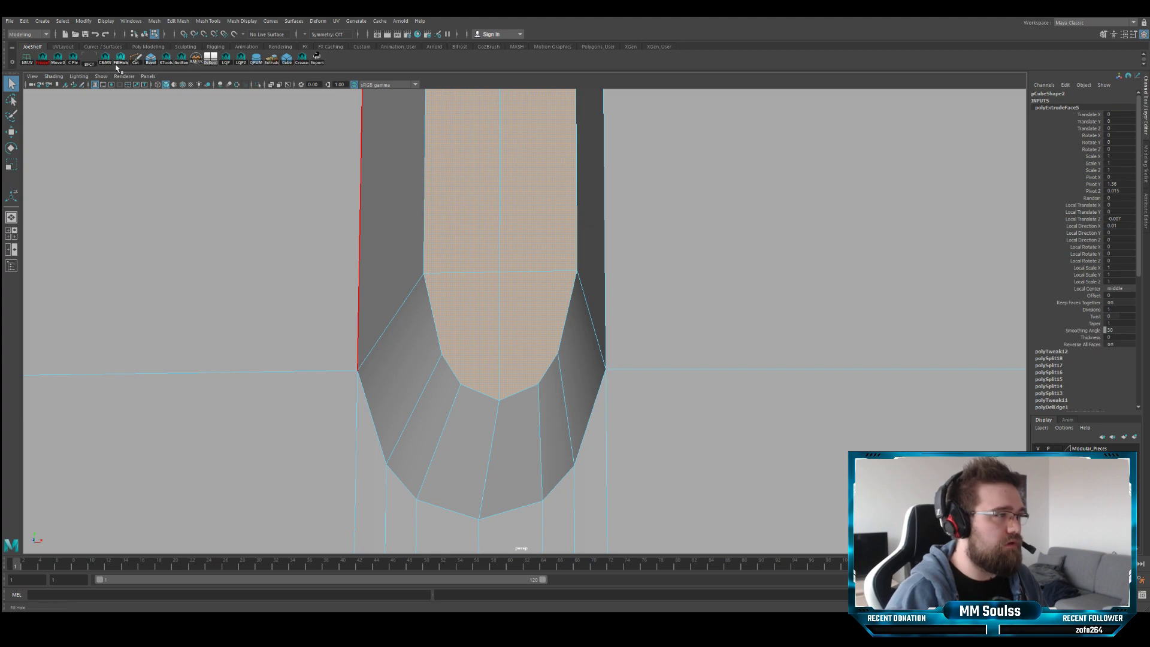
pyautogui.click(135, 58)
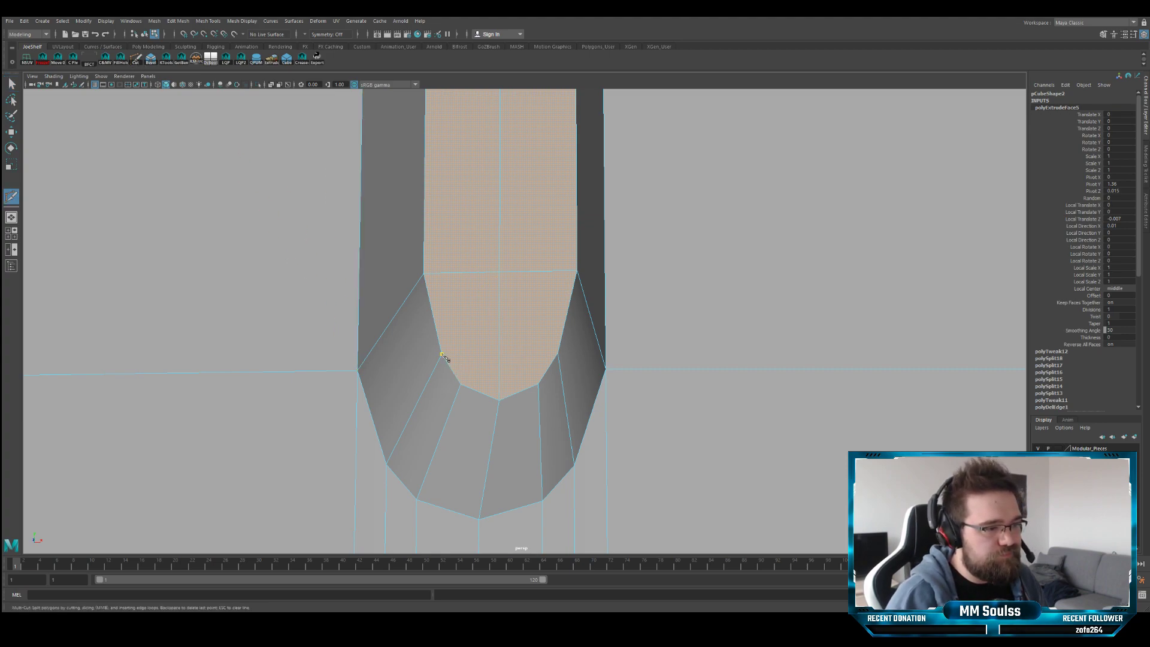
pyautogui.click(557, 357)
pyautogui.rightClick(557, 357)
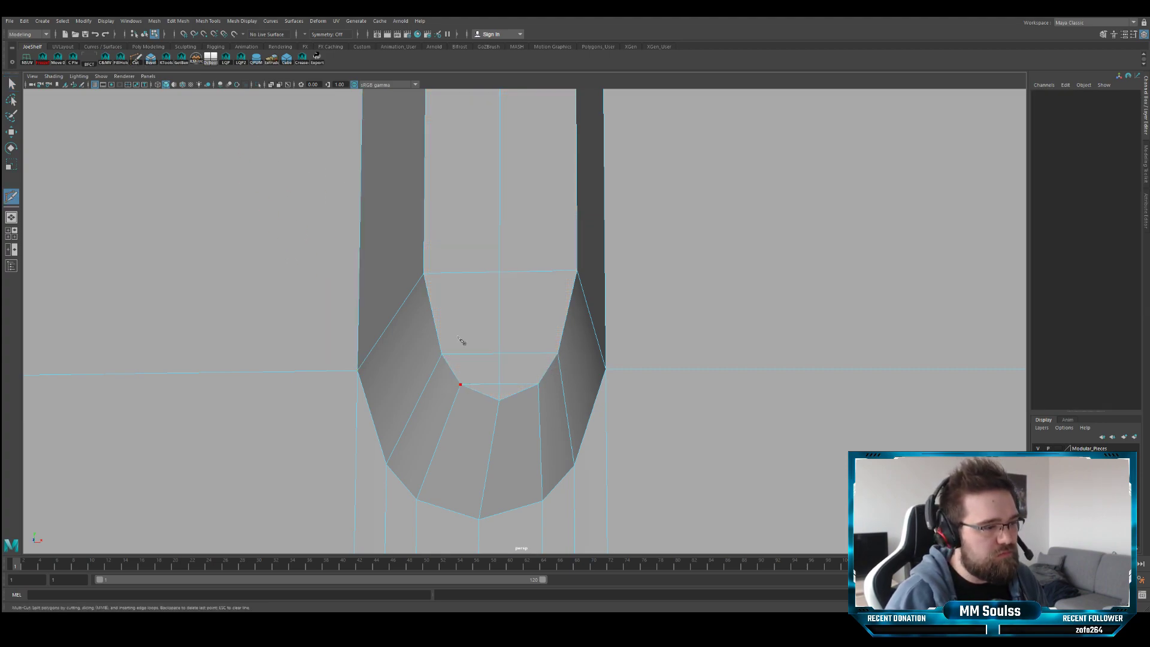
pyautogui.click(358, 370)
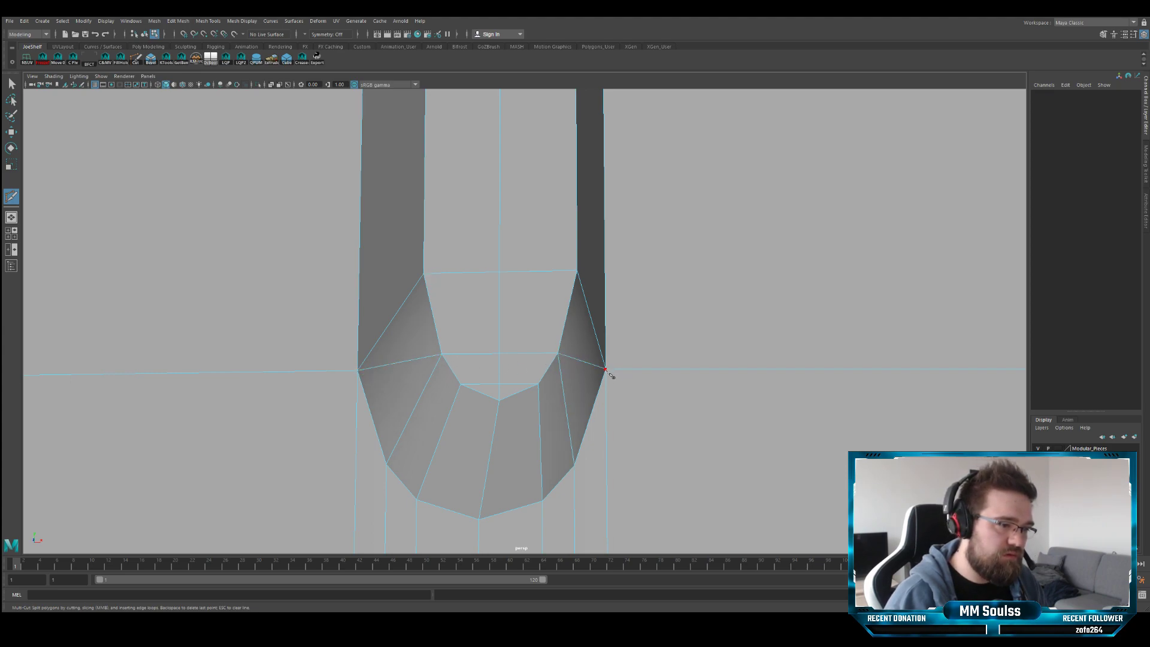
pyautogui.press('q')
# - Move the straight edge row across the groove's floor down towards the rounded lower end
pyautogui.scroll(-5, 515, 283)
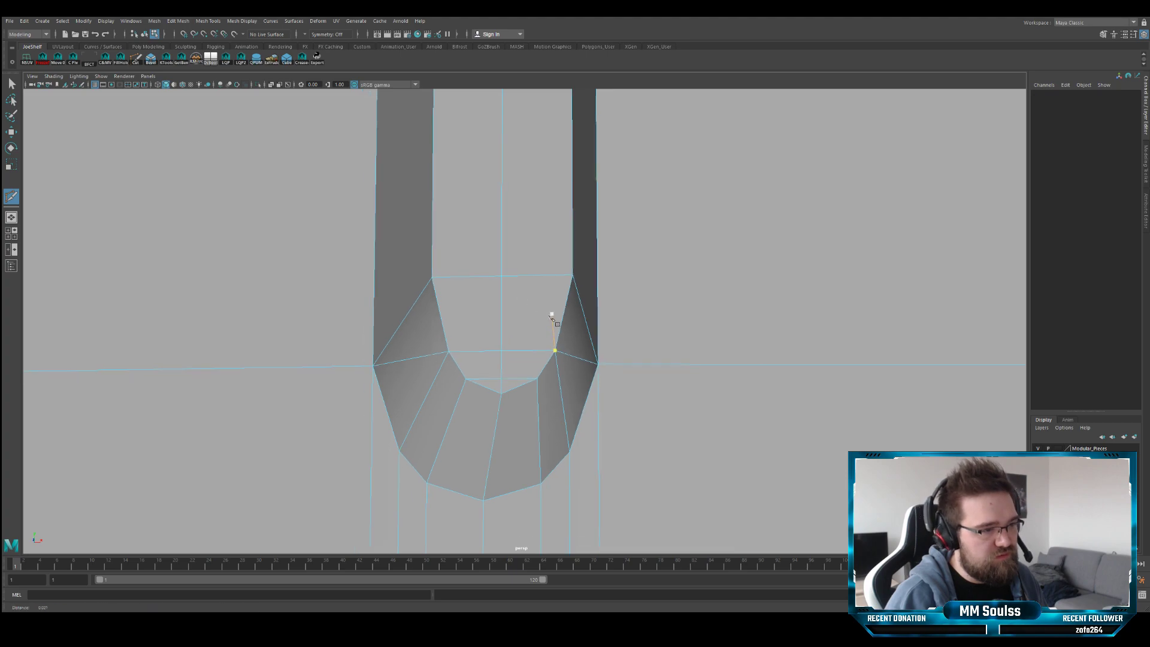
pyautogui.click(510, 271)
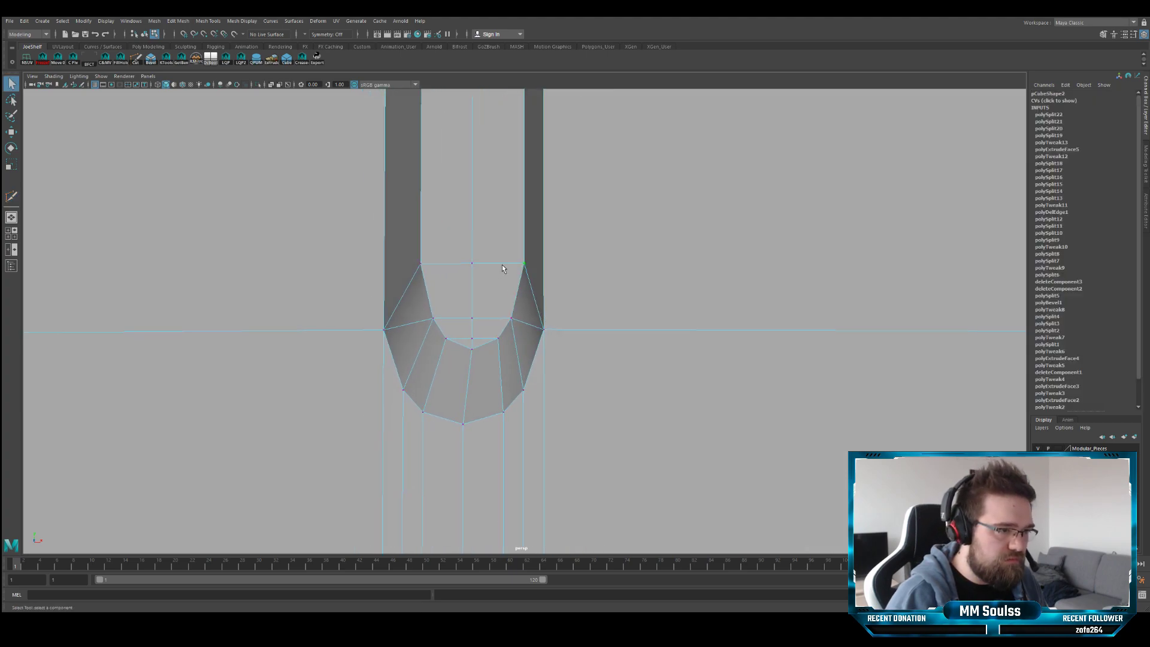
pyautogui.hotkey('ctrl', 'z')
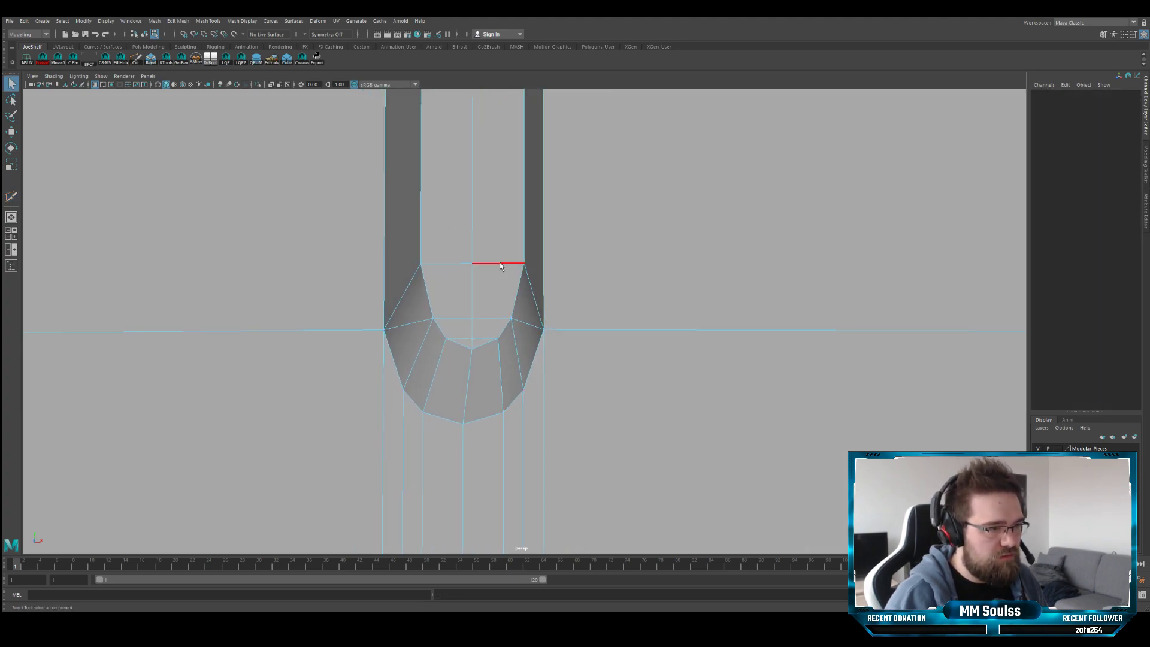
pyautogui.click(499, 262)
pyautogui.press('w')
pyautogui.moveTo(472, 235); pyautogui.dragTo(471, 302)
pyautogui.press('q')
# - Scale the vertex rows at the floor's lower end across the width to even out its rounding
pyautogui.press('f')
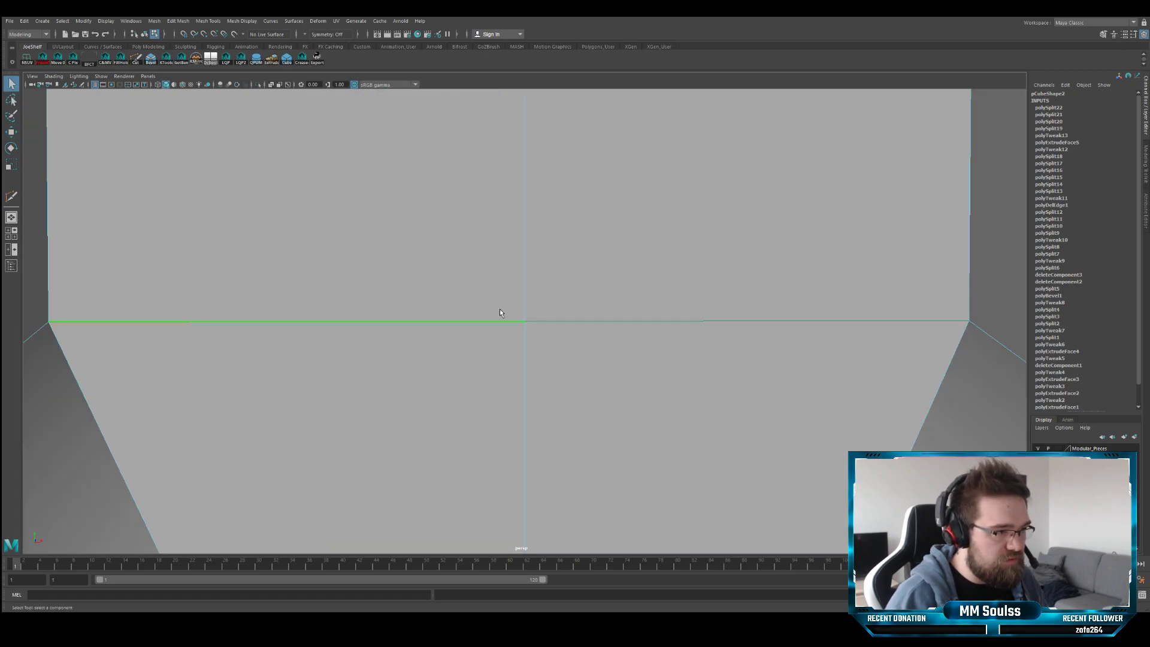
pyautogui.scroll(-8, 515, 323)
pyautogui.moveTo(522, 357); pyautogui.dragTo(479, 369, button='right')
pyautogui.click(464, 366)
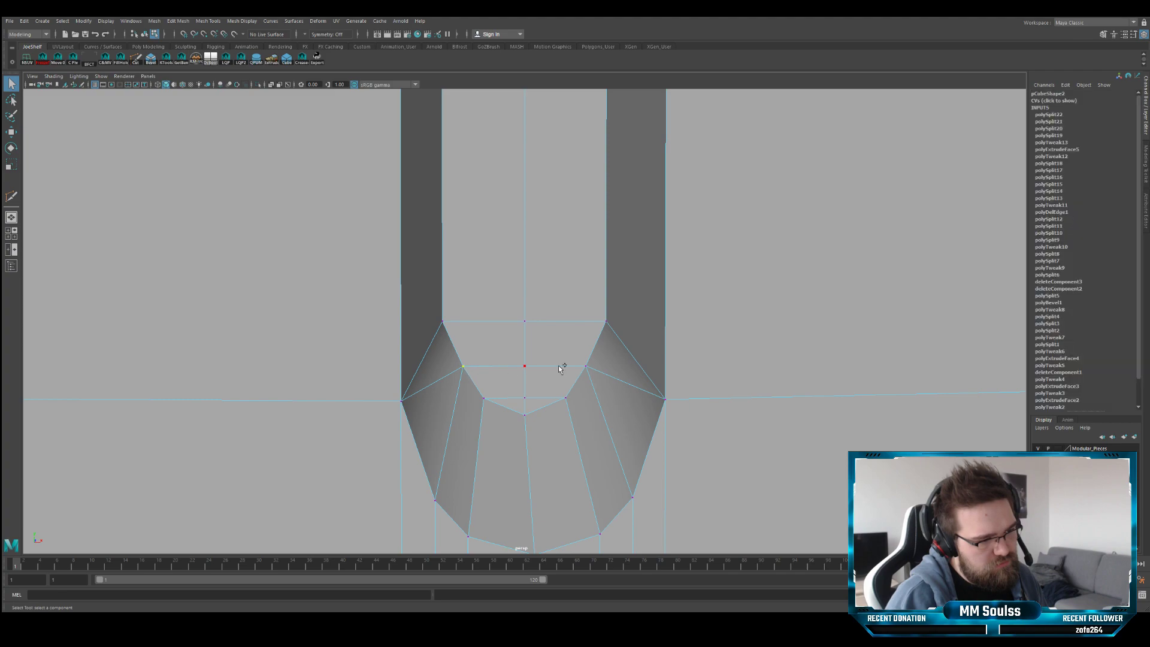
pyautogui.press('r')
pyautogui.moveTo(603, 367); pyautogui.dragTo(569, 350)
pyautogui.press('q')
pyautogui.click(566, 399)
pyautogui.press('r')
pyautogui.scroll(-2, 625, 393)
pyautogui.press('q')
pyautogui.scroll(-3, 585, 379)
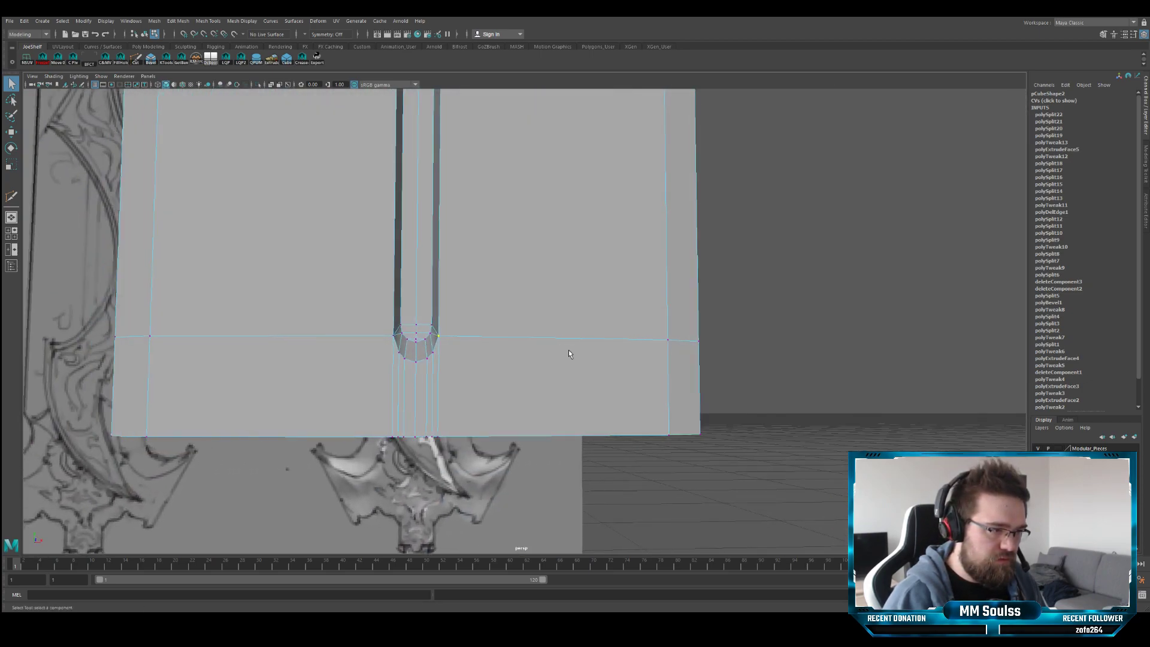
pyautogui.scroll(4, 541, 348)
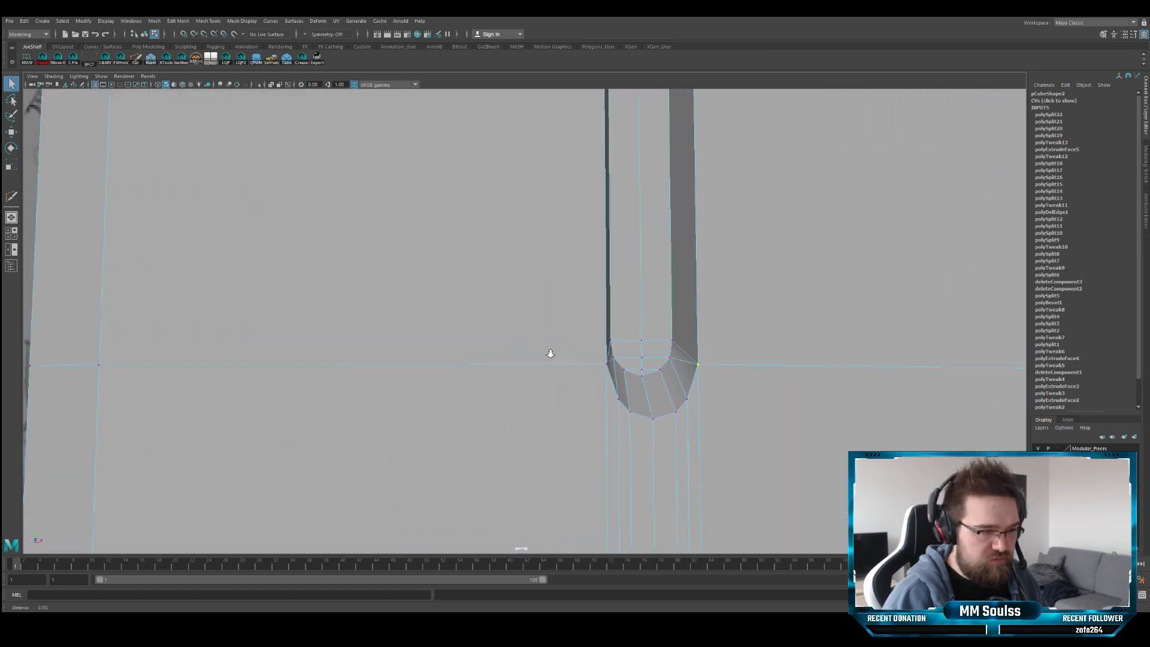
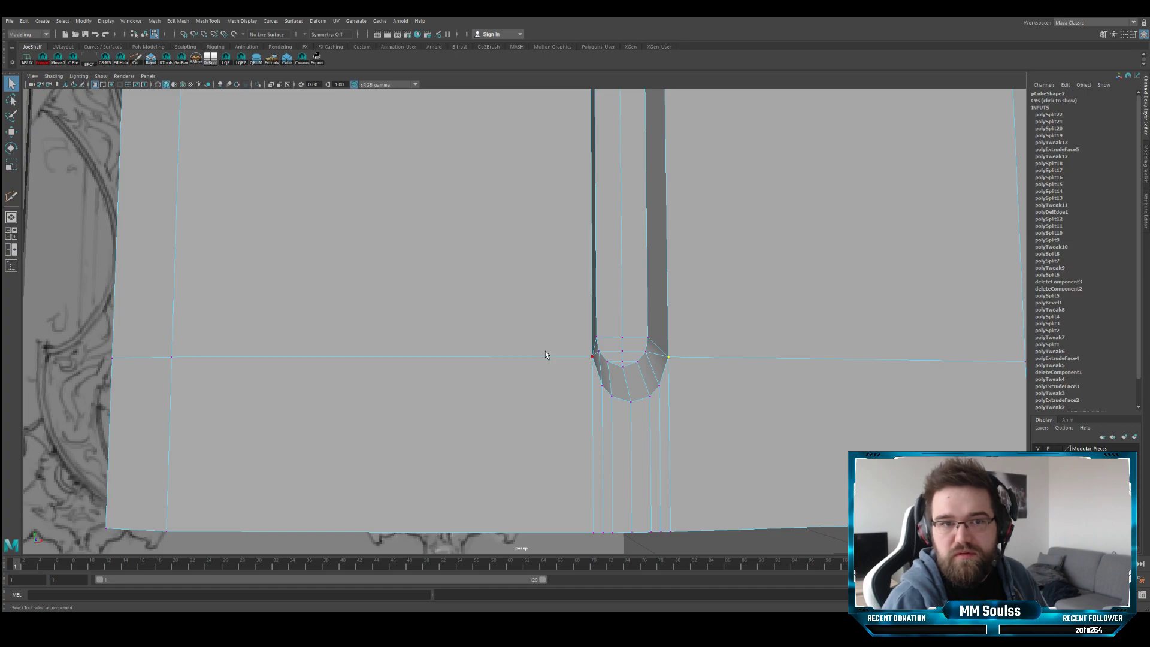
# - Try to snap the two corner vertices at the groove's lower end to the height of the rim's side vertex
pyautogui.keyDown('alt'); pyautogui.moveTo(622, 328); pyautogui.dragTo(566, 319); pyautogui.keyUp('alt')
pyautogui.press('w')
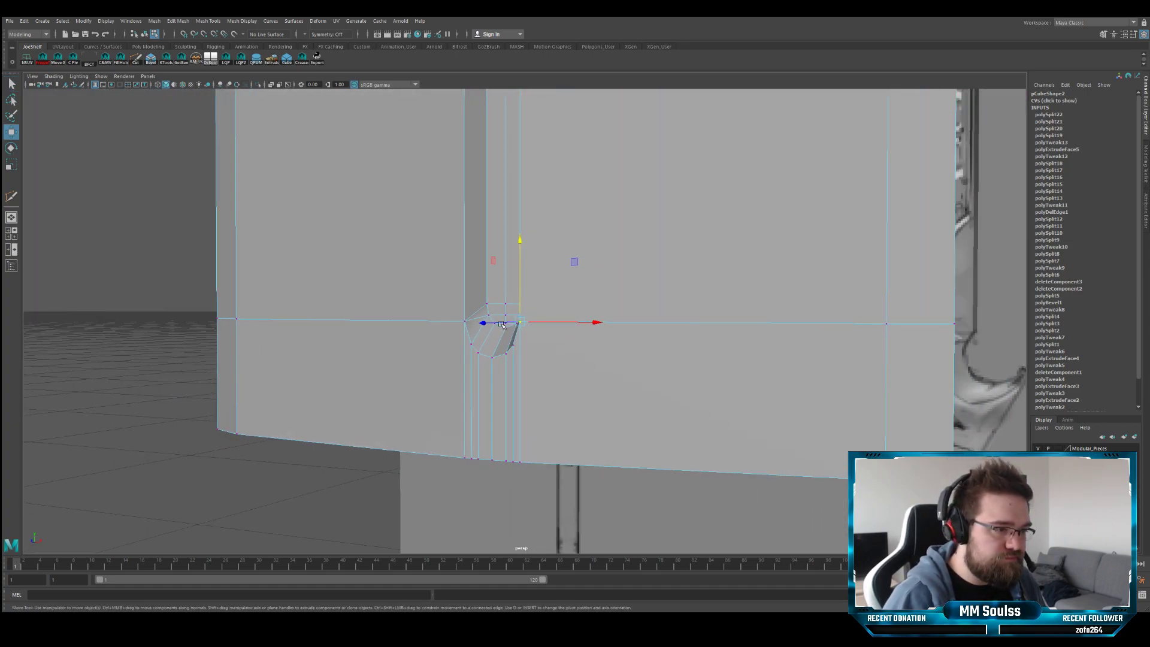
pyautogui.press('q')
pyautogui.keyDown('shift'); pyautogui.click(466, 323); pyautogui.keyUp('shift')
pyautogui.press('w')
pyautogui.press('v')
pyautogui.moveTo(492, 301); pyautogui.dragTo(887, 324)
pyautogui.keyDown('alt'); pyautogui.moveTo(559, 319); pyautogui.dragTo(584, 314); pyautogui.keyUp('alt')
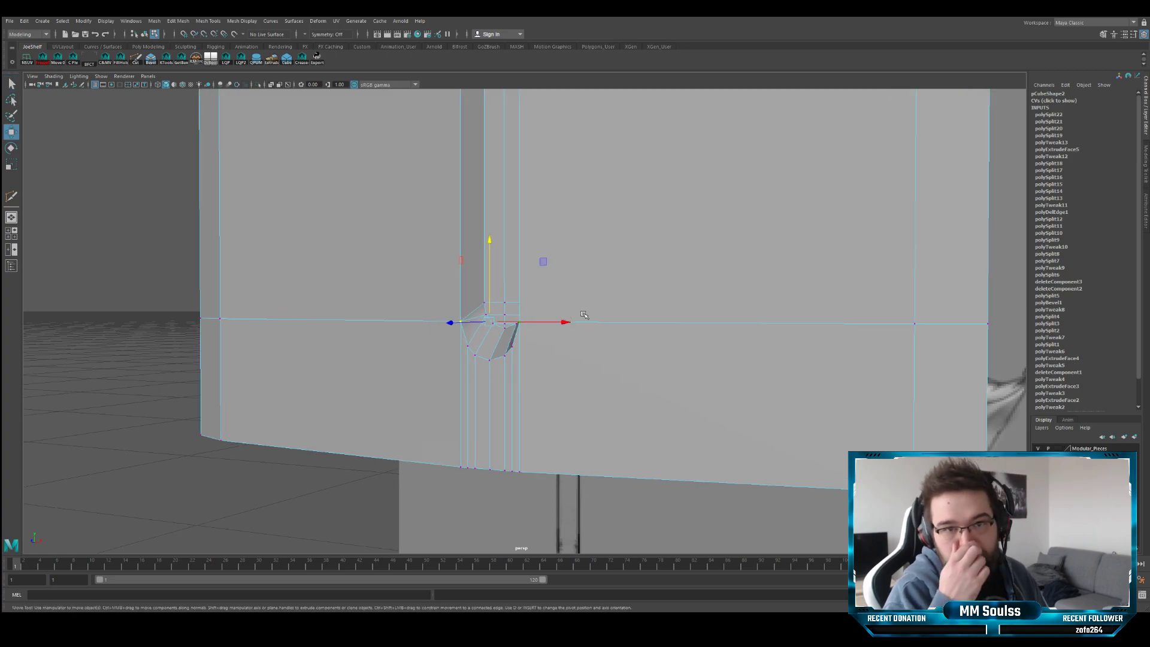
pyautogui.scroll(5, 488, 267)
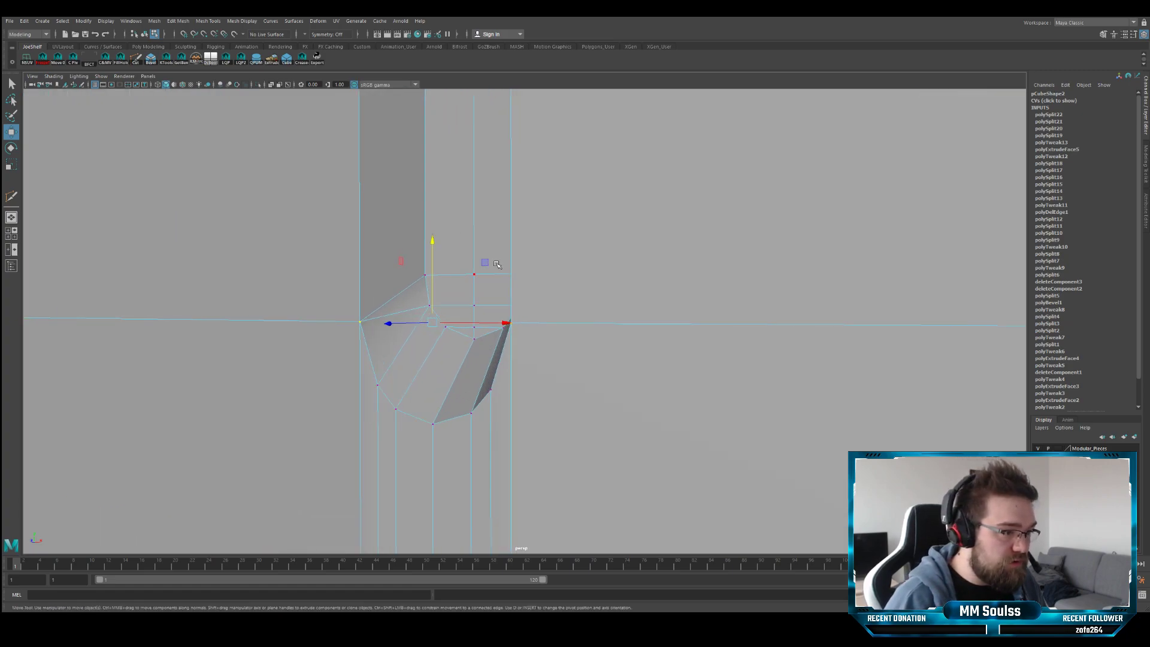
pyautogui.keyDown('alt'); pyautogui.moveTo(491, 266); pyautogui.dragTo(478, 268); pyautogui.keyUp('alt')
pyautogui.hotkey('ctrl', 'z')
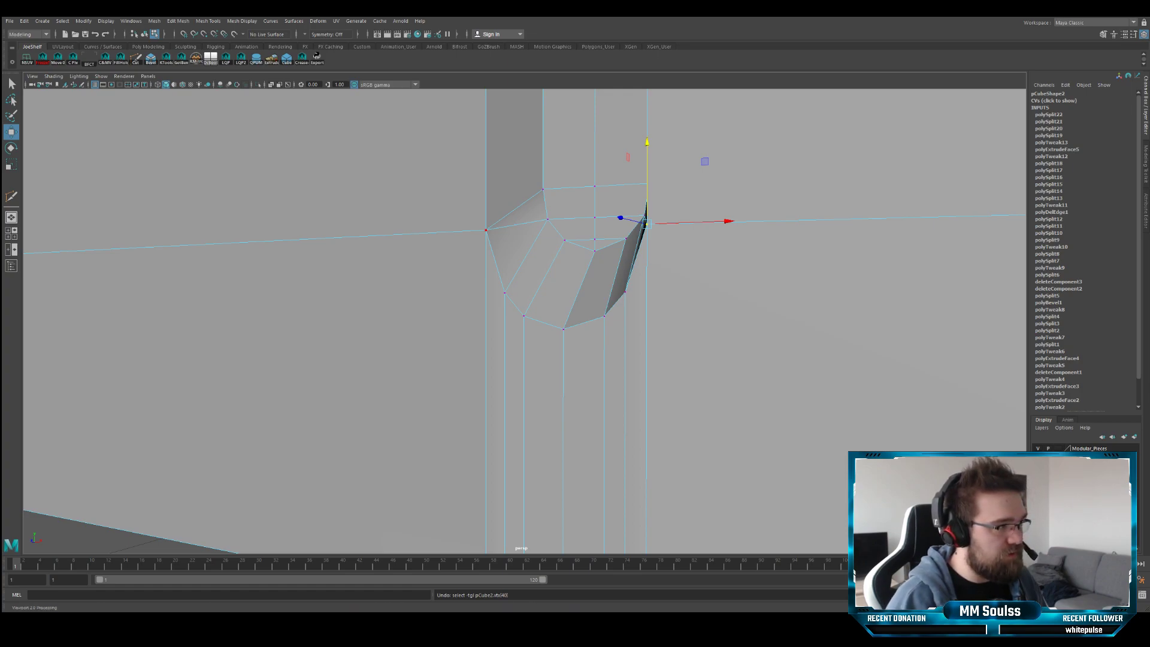
# - Examine the edge layout around the groove's lower end from several angles, with and without the smooth preview
pyautogui.keyDown('alt'); pyautogui.moveTo(546, 172); pyautogui.dragTo(512, 213); pyautogui.keyUp('alt')
pyautogui.press('3')
pyautogui.press('1')
pyautogui.keyDown('alt'); pyautogui.moveTo(509, 266); pyautogui.dragTo(547, 236, button='middle'); pyautogui.keyUp('alt')
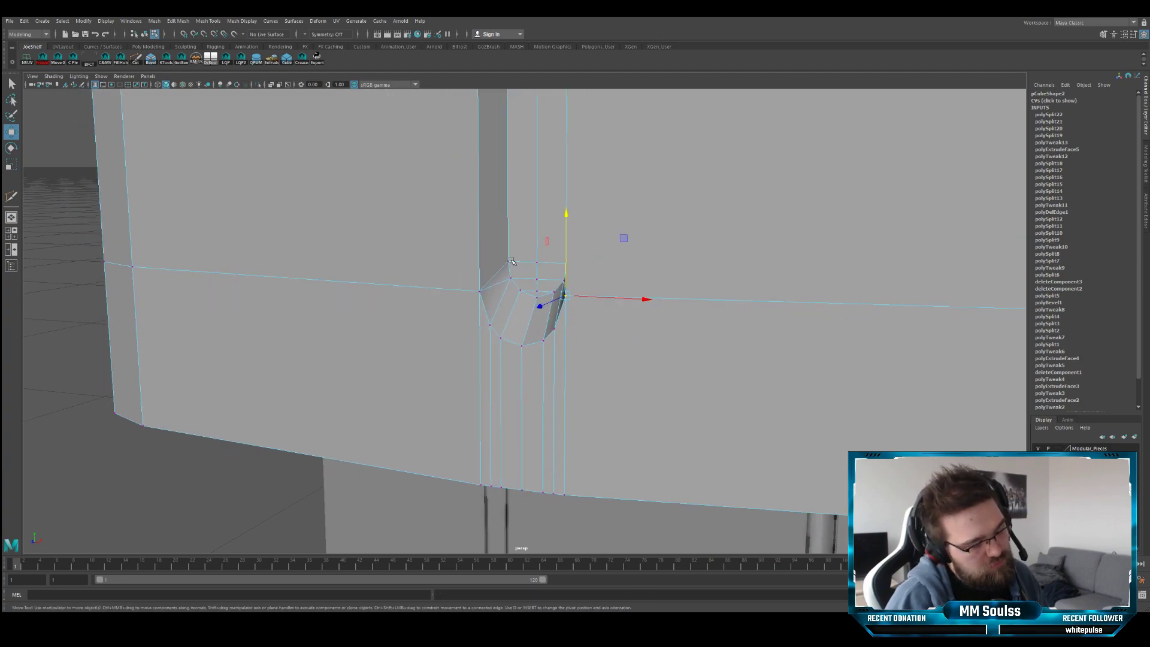
pyautogui.keyDown('alt'); pyautogui.moveTo(509, 251); pyautogui.dragTo(516, 270, button='right'); pyautogui.keyUp('alt')
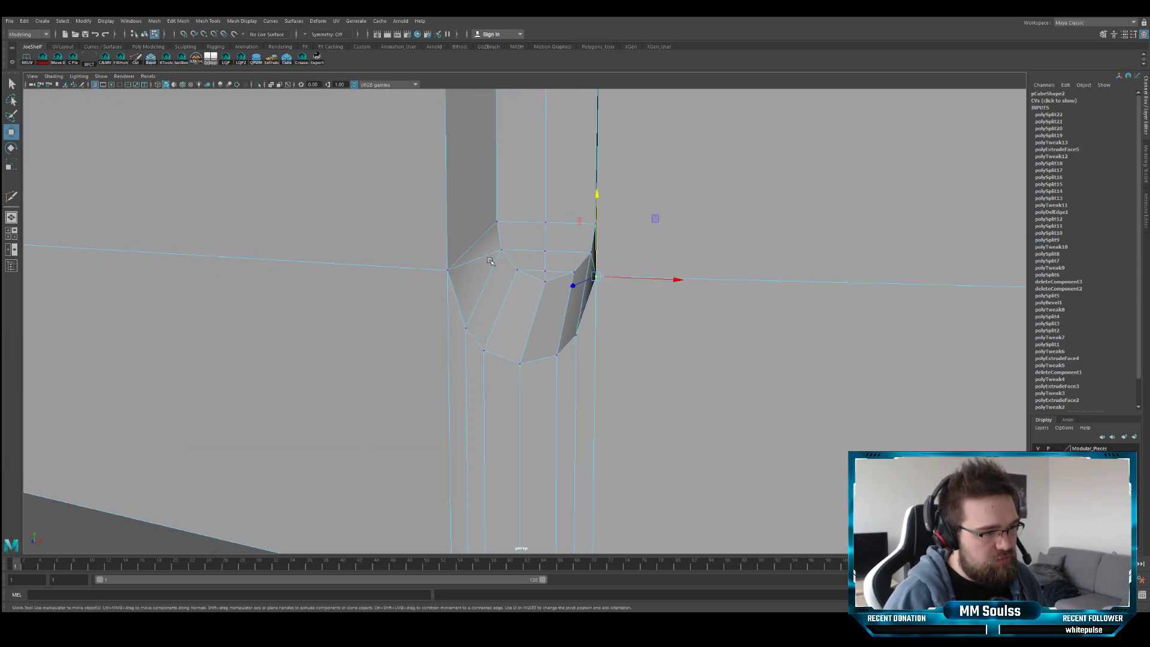
pyautogui.keyDown('alt'); pyautogui.moveTo(489, 250); pyautogui.dragTo(499, 253, button='middle'); pyautogui.keyUp('alt')
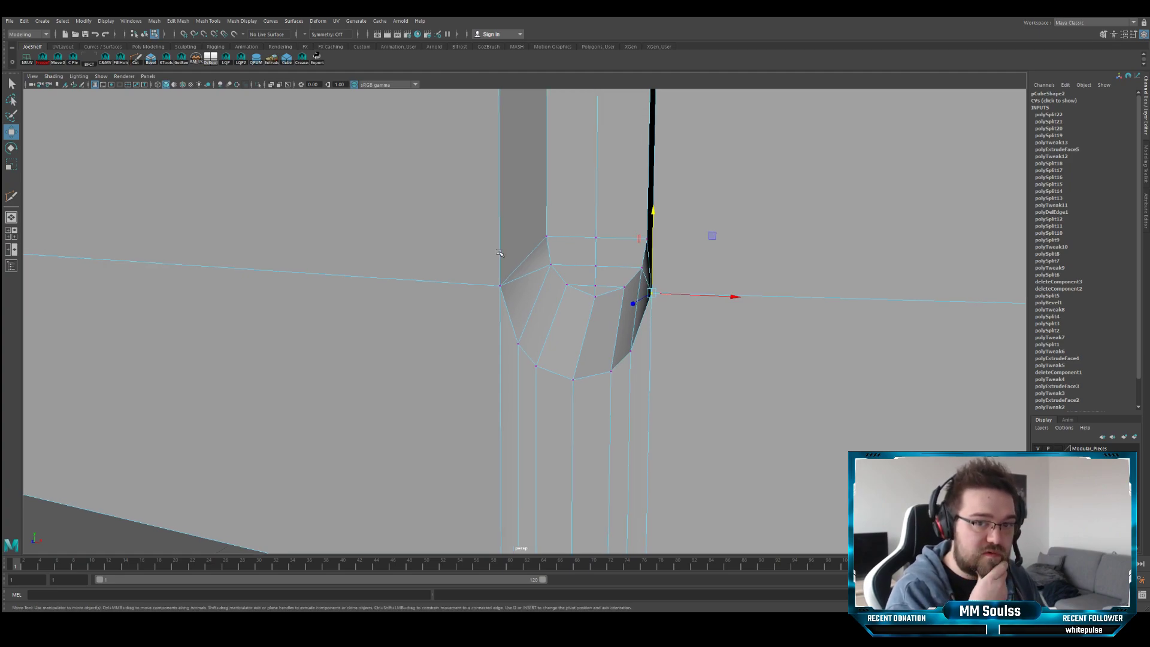
pyautogui.keyDown('alt'); pyautogui.moveTo(556, 269); pyautogui.dragTo(518, 269, button='right'); pyautogui.keyUp('alt')
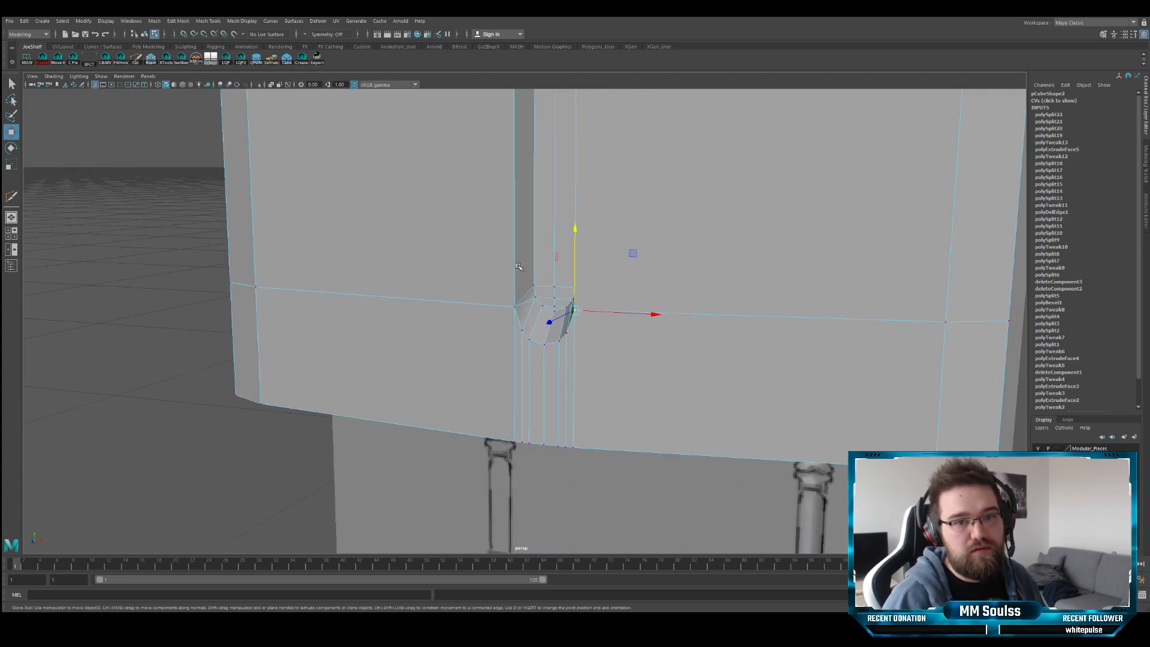
pyautogui.moveTo(519, 267)
pyautogui.keyDown('alt'); pyautogui.mouseDown()
pyautogui.moveTo(466, 260)
pyautogui.moveTo(506, 267)
pyautogui.mouseUp(); pyautogui.keyUp('alt')
pyautogui.keyDown('alt'); pyautogui.moveTo(506, 267); pyautogui.dragTo(534, 278, button='right'); pyautogui.keyUp('alt')
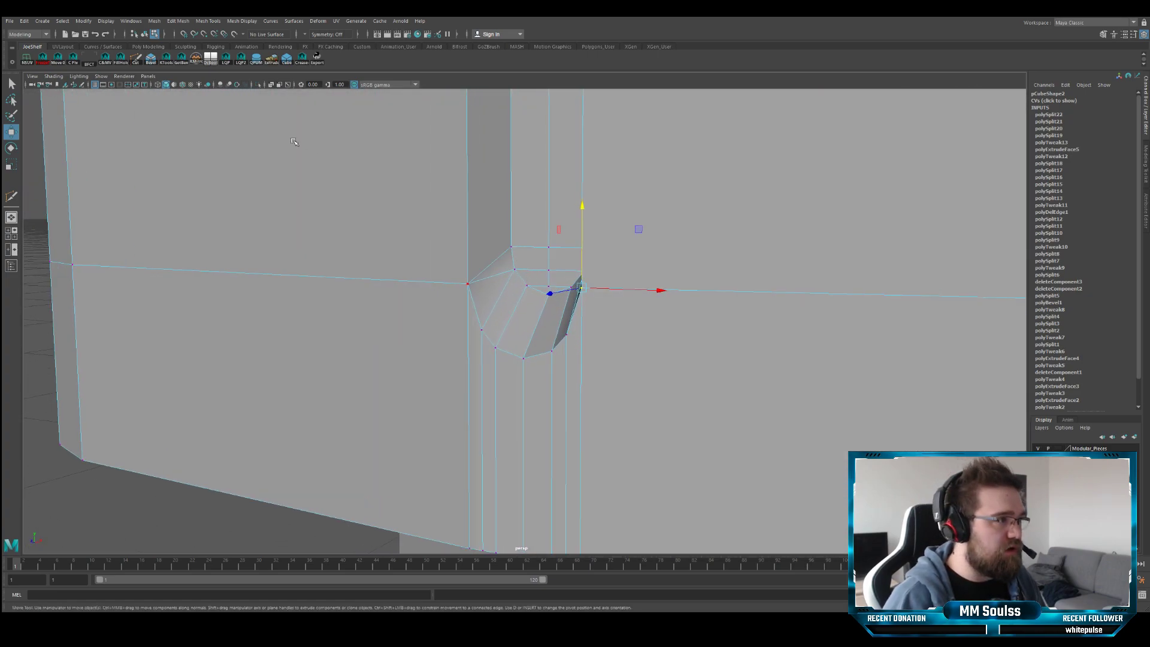
pyautogui.click(137, 61)
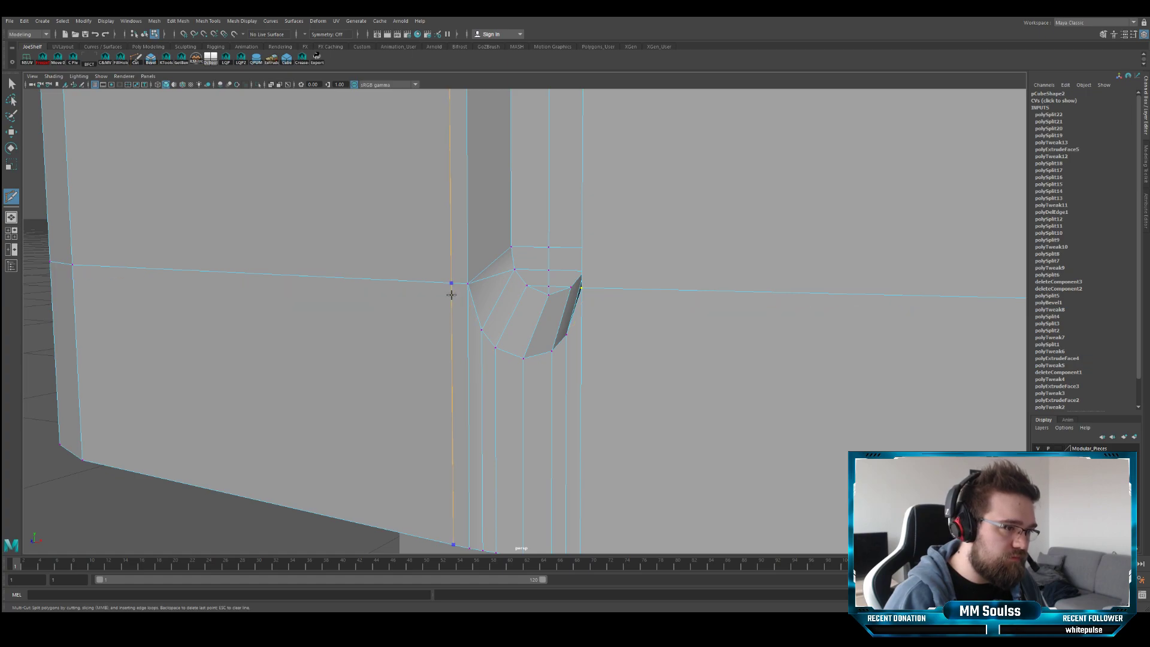
pyautogui.keyDown('alt'); pyautogui.moveTo(460, 297); pyautogui.dragTo(419, 282, button='right'); pyautogui.keyUp('alt')
pyautogui.press('3')
pyautogui.press('1')
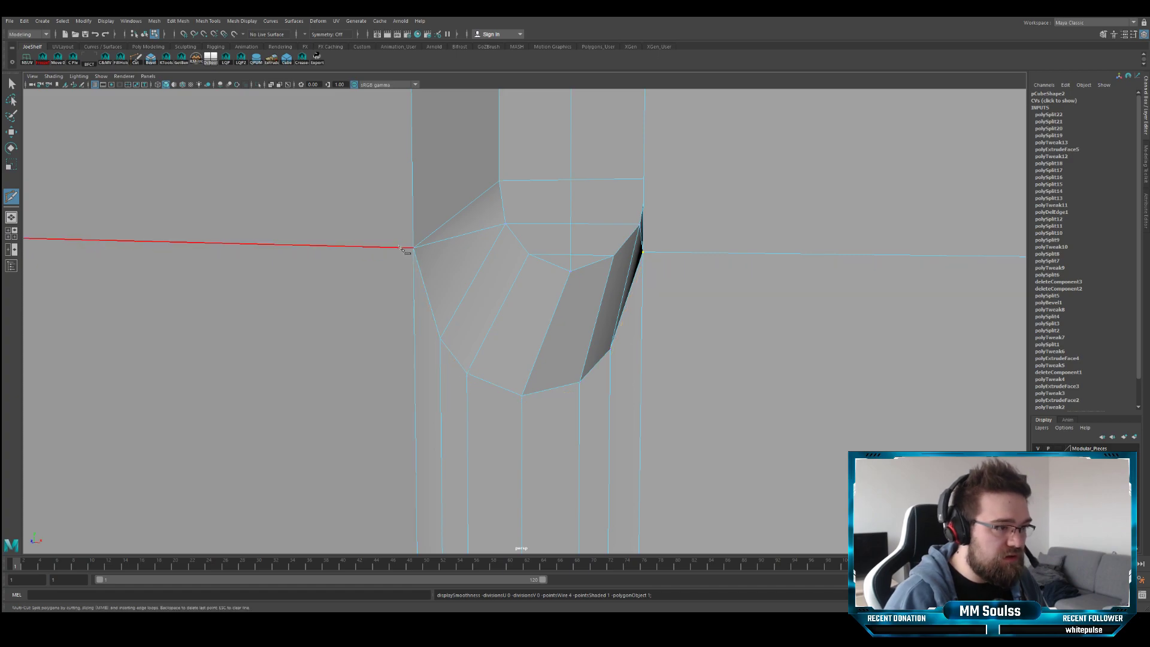
# - Bevel the outer edge loop around the groove and the horizontal edges beside its lower end, with fraction 0.1 and 2 segments
pyautogui.press('q')
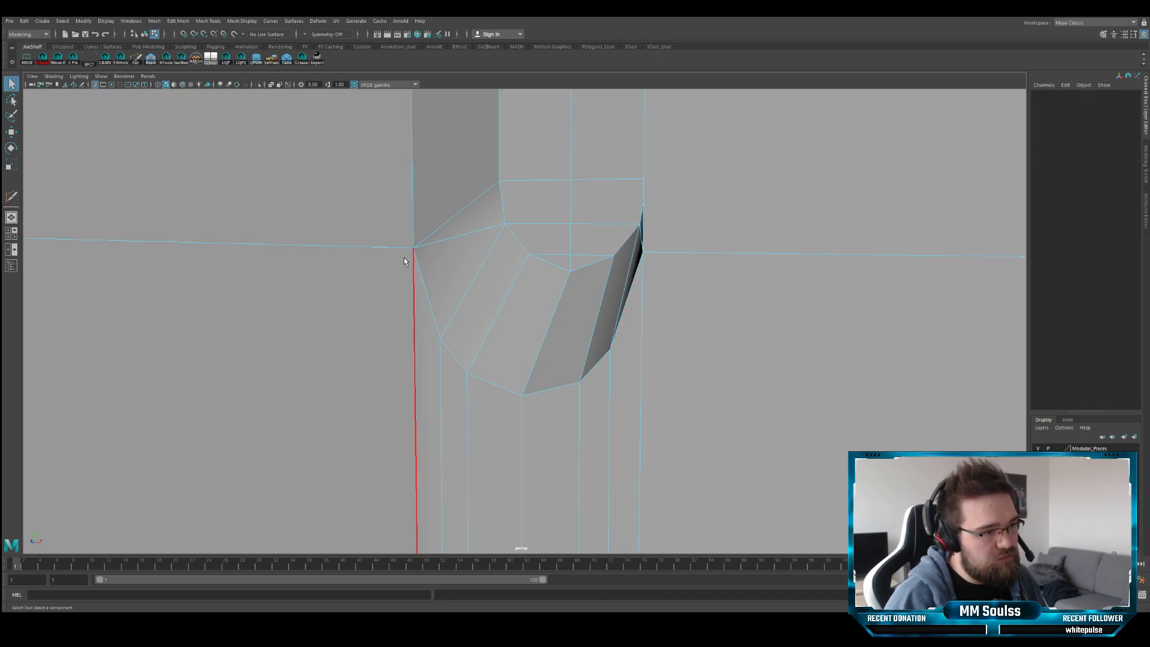
pyautogui.hotkey('ctrl', 'z')
pyautogui.doubleClick(400, 252)
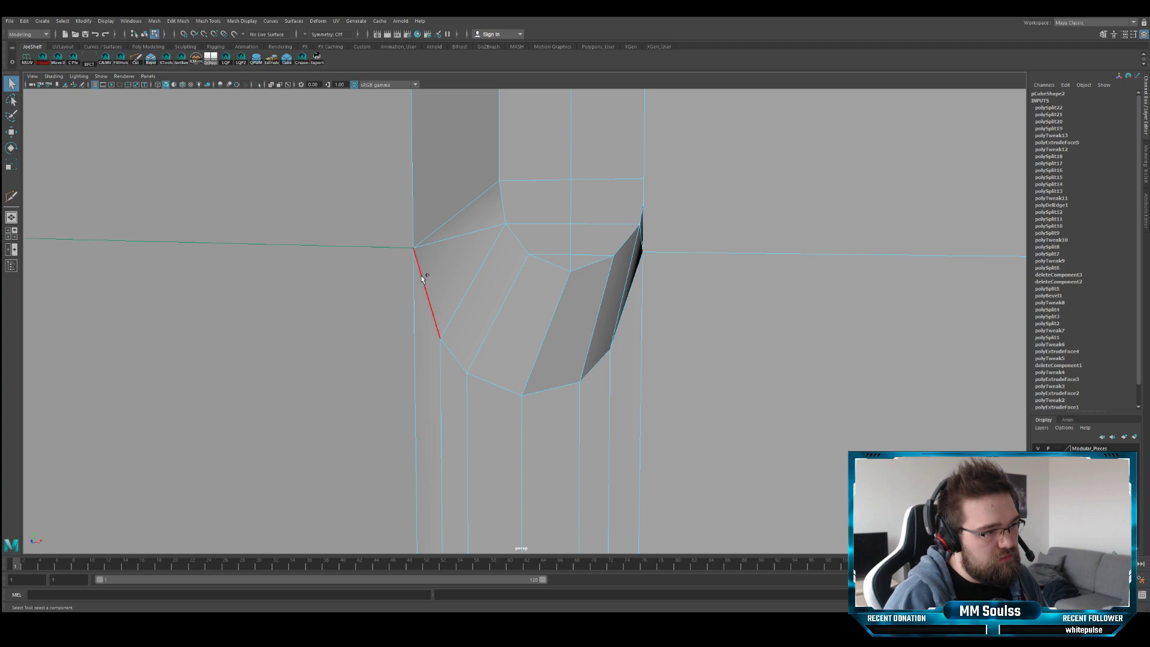
pyautogui.keyDown('alt'); pyautogui.moveTo(639, 283); pyautogui.dragTo(726, 277); pyautogui.keyUp('alt')
pyautogui.keyDown('alt'); pyautogui.moveTo(726, 277); pyautogui.dragTo(629, 330, button='middle'); pyautogui.keyUp('alt')
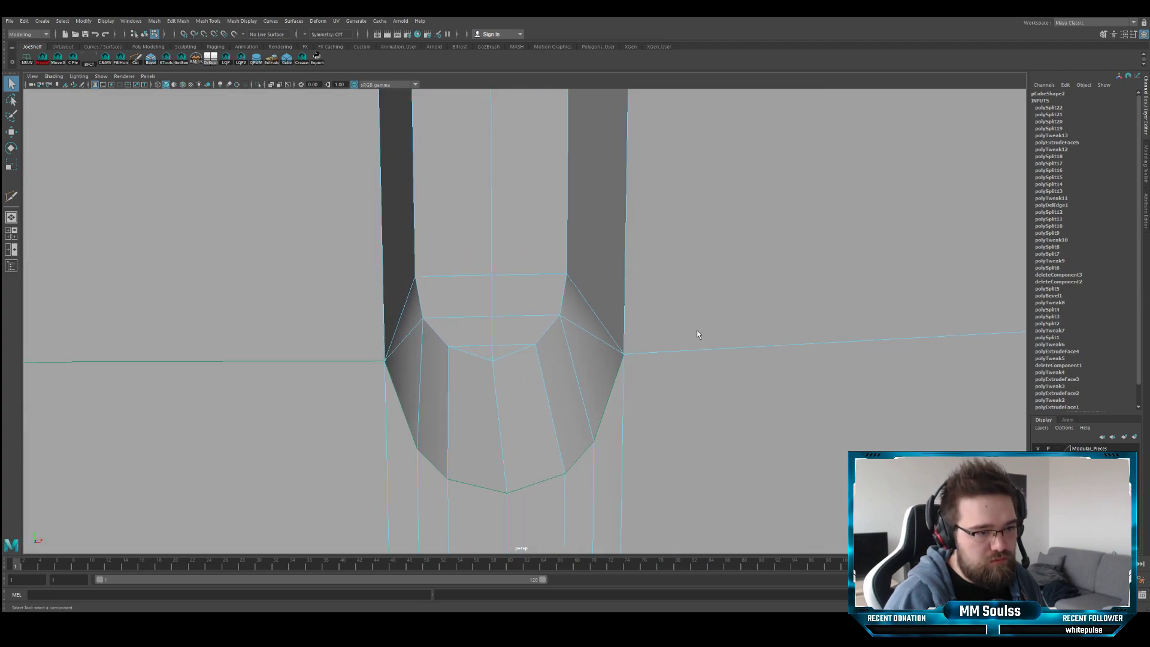
pyautogui.keyDown('shift'); pyautogui.click(672, 350); pyautogui.keyUp('shift')
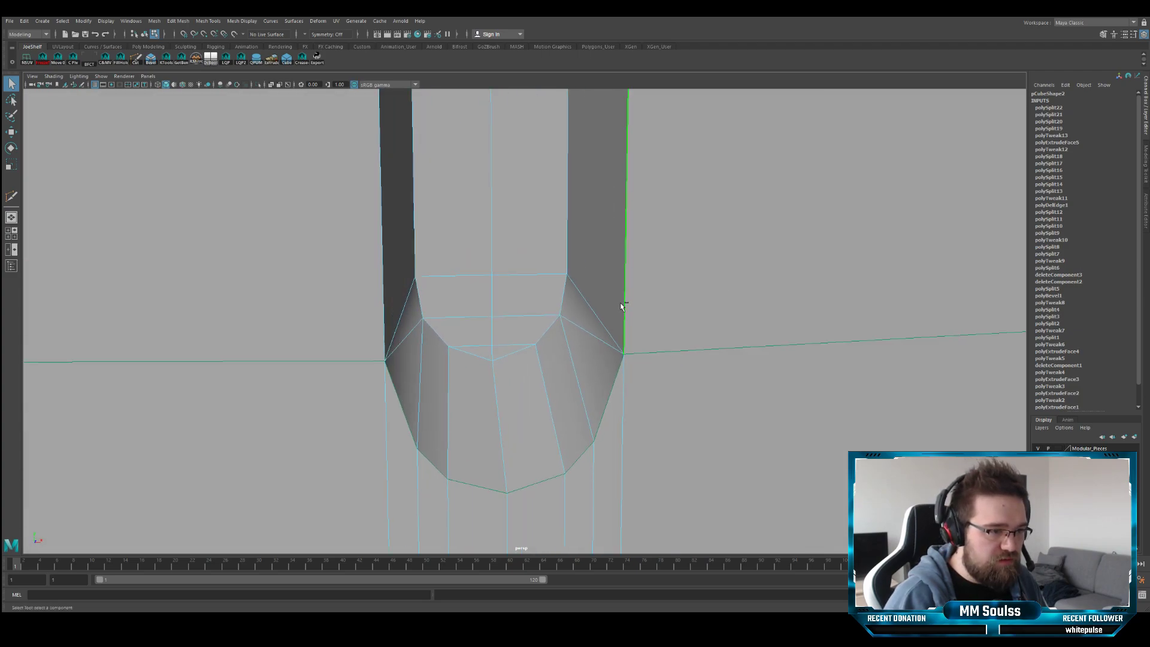
pyautogui.keyDown('shift'); pyautogui.click(384, 290); pyautogui.keyUp('shift')
pyautogui.scroll(-15, 570, 263)
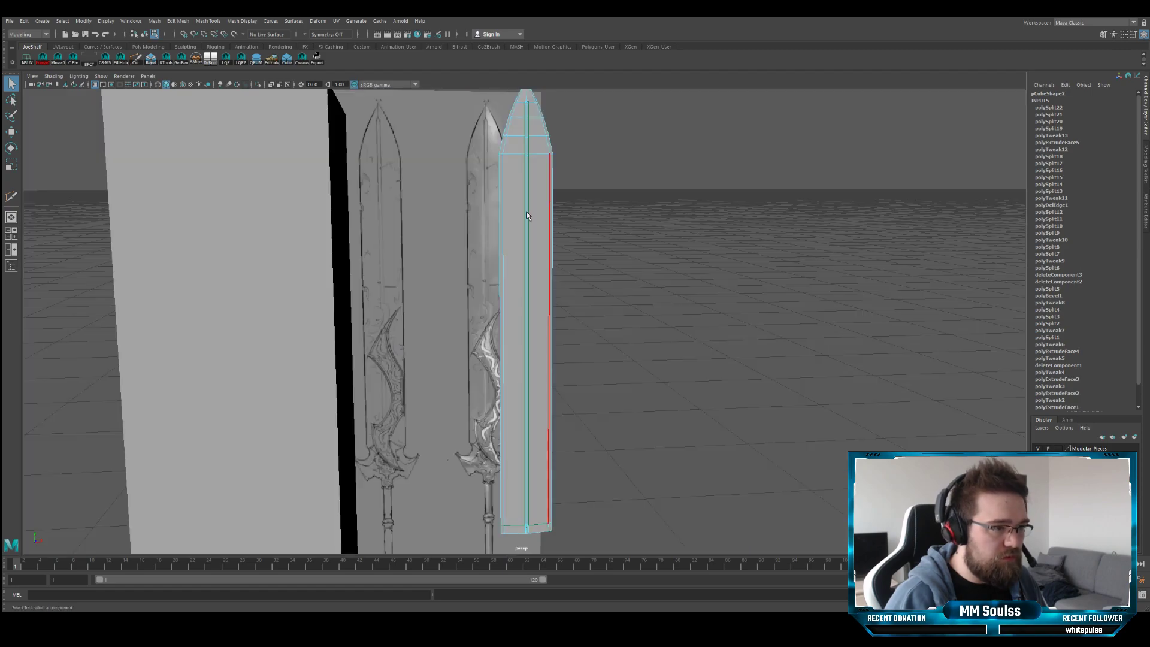
pyautogui.keyDown('alt'); pyautogui.moveTo(527, 210); pyautogui.dragTo(505, 281, button='middle'); pyautogui.keyUp('alt')
pyautogui.scroll(3, 479, 188)
pyautogui.scroll(8, 570, 238)
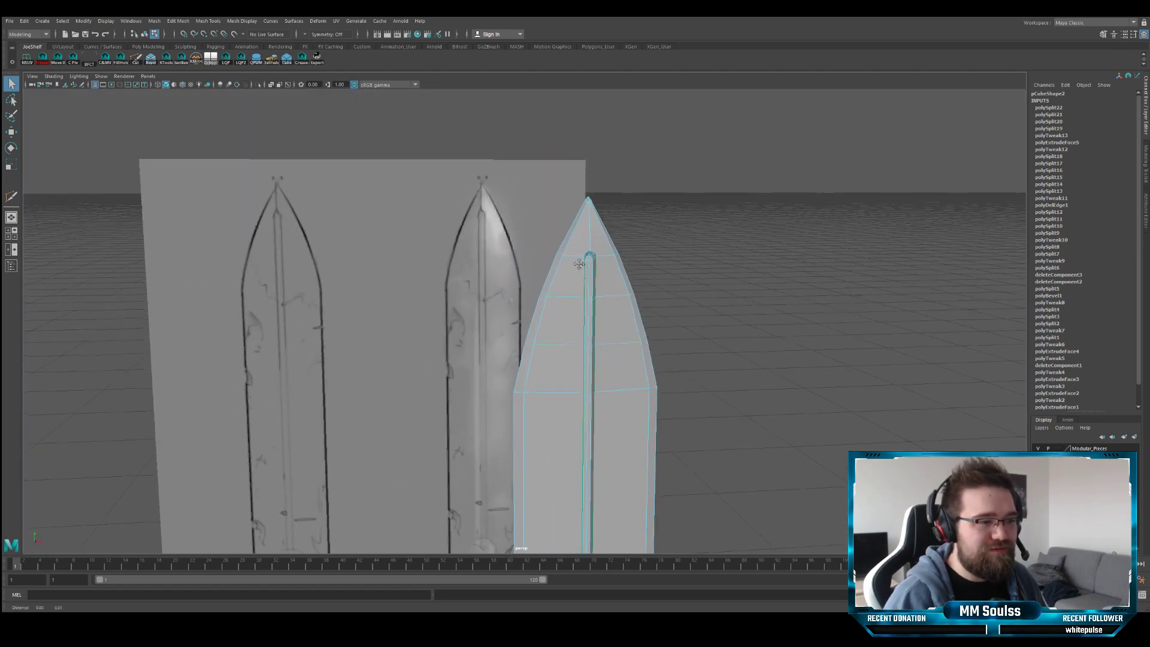
pyautogui.scroll(5, 570, 239)
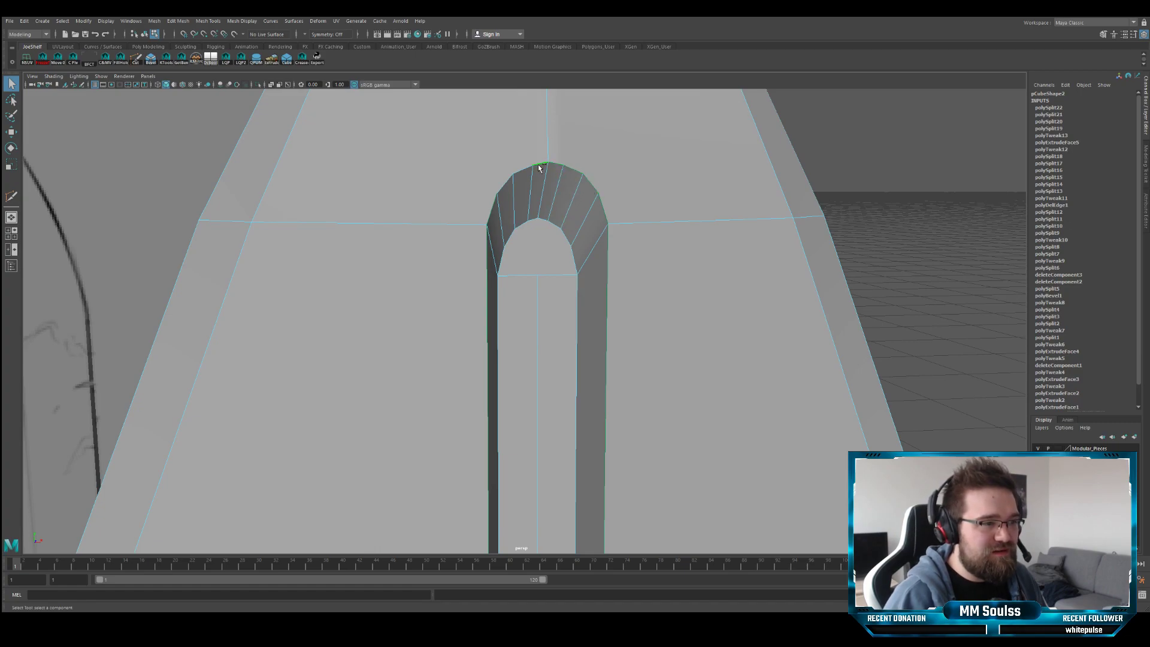
pyautogui.press('f')
pyautogui.keyDown('alt'); pyautogui.moveTo(520, 190); pyautogui.dragTo(488, 198); pyautogui.keyUp('alt')
pyautogui.keyDown('alt'); pyautogui.moveTo(488, 198); pyautogui.dragTo(469, 231, button='middle'); pyautogui.keyUp('alt')
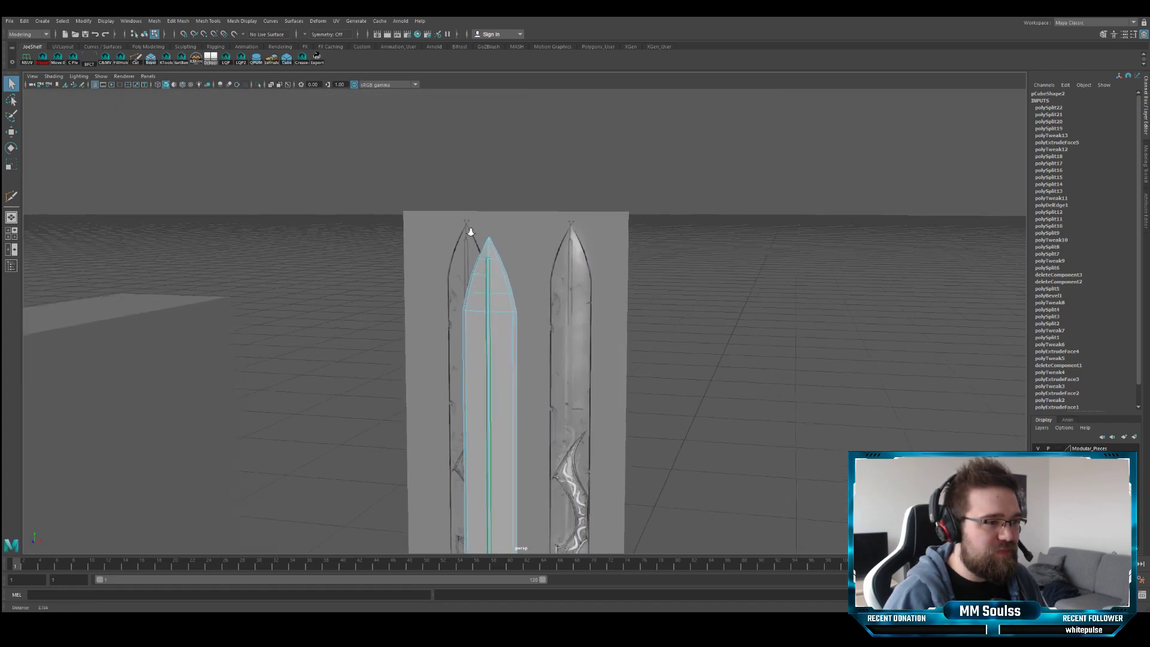
pyautogui.scroll(5, 414, 201)
pyautogui.scroll(8, 513, 298)
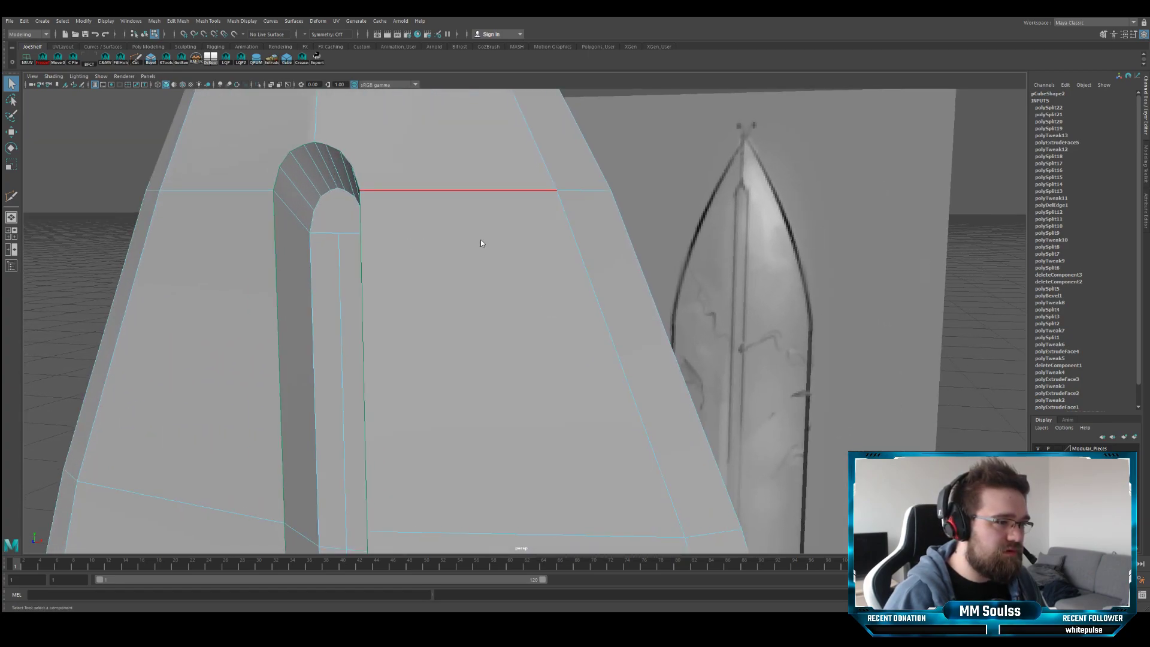
pyautogui.hotkey('ctrl', 'b')
pyautogui.moveTo(786, 339); pyautogui.dragTo(776, 333)
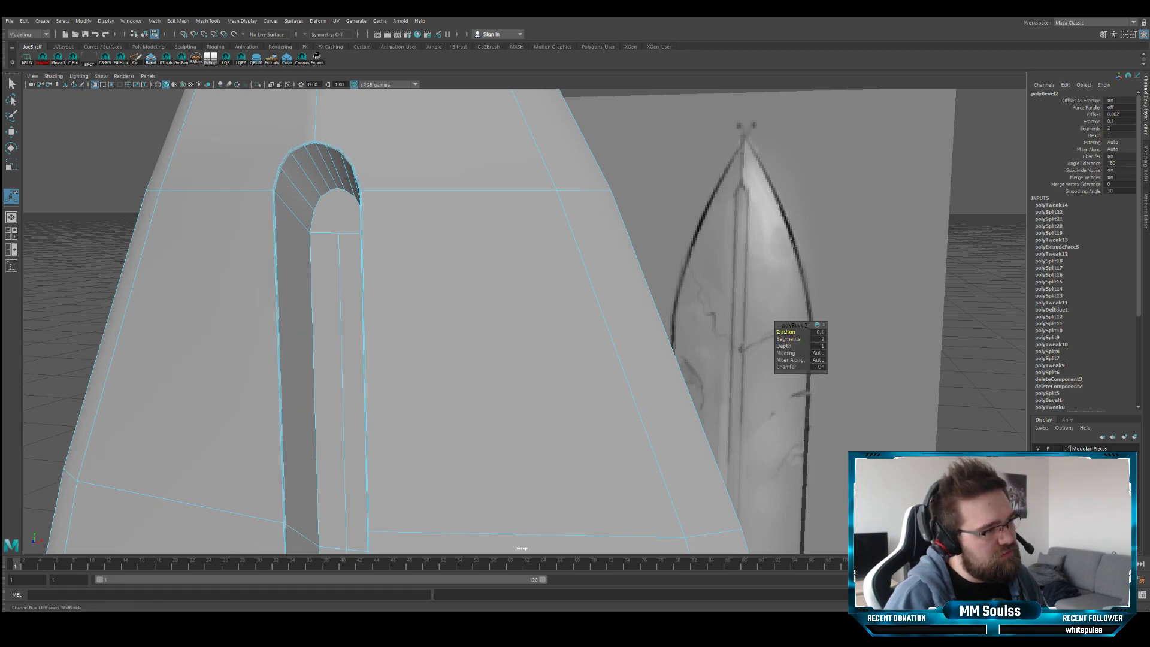
# - Examine the bevelled lower end of the groove up close, comparing the smooth preview with the unsmoothed mesh
pyautogui.keyDown('alt'); pyautogui.moveTo(515, 431); pyautogui.dragTo(511, 349, button='middle'); pyautogui.keyUp('alt')
pyautogui.keyDown('alt'); pyautogui.moveTo(511, 350); pyautogui.dragTo(383, 336, button='right'); pyautogui.keyUp('alt')
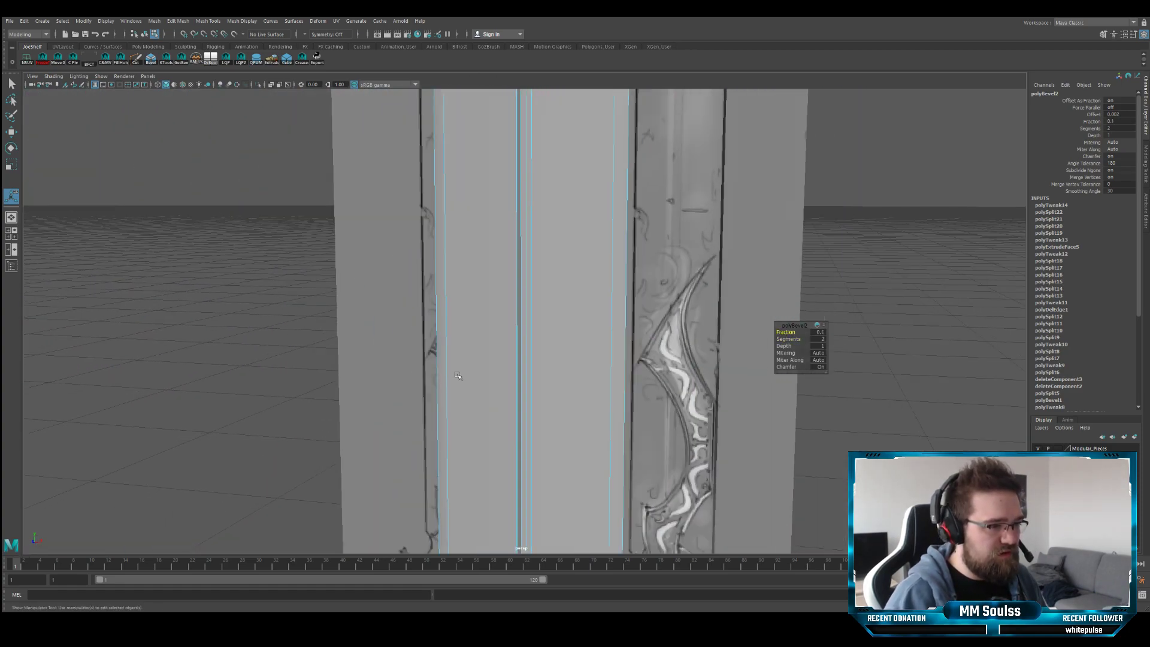
pyautogui.keyDown('alt'); pyautogui.moveTo(473, 420); pyautogui.dragTo(434, 244, button='middle'); pyautogui.keyUp('alt')
pyautogui.keyDown('alt'); pyautogui.moveTo(433, 244); pyautogui.dragTo(353, 276, button='right'); pyautogui.keyUp('alt')
pyautogui.keyDown('alt'); pyautogui.moveTo(353, 275); pyautogui.dragTo(382, 293, button='middle'); pyautogui.keyUp('alt')
pyautogui.keyDown('alt'); pyautogui.moveTo(382, 293); pyautogui.dragTo(403, 303, button='right'); pyautogui.keyUp('alt')
pyautogui.press('3')
pyautogui.keyDown('alt'); pyautogui.moveTo(401, 306); pyautogui.dragTo(428, 310, button='middle'); pyautogui.keyUp('alt')
pyautogui.keyDown('alt'); pyautogui.moveTo(427, 310); pyautogui.dragTo(461, 324, button='right'); pyautogui.keyUp('alt')
pyautogui.press('1')
pyautogui.press('3')
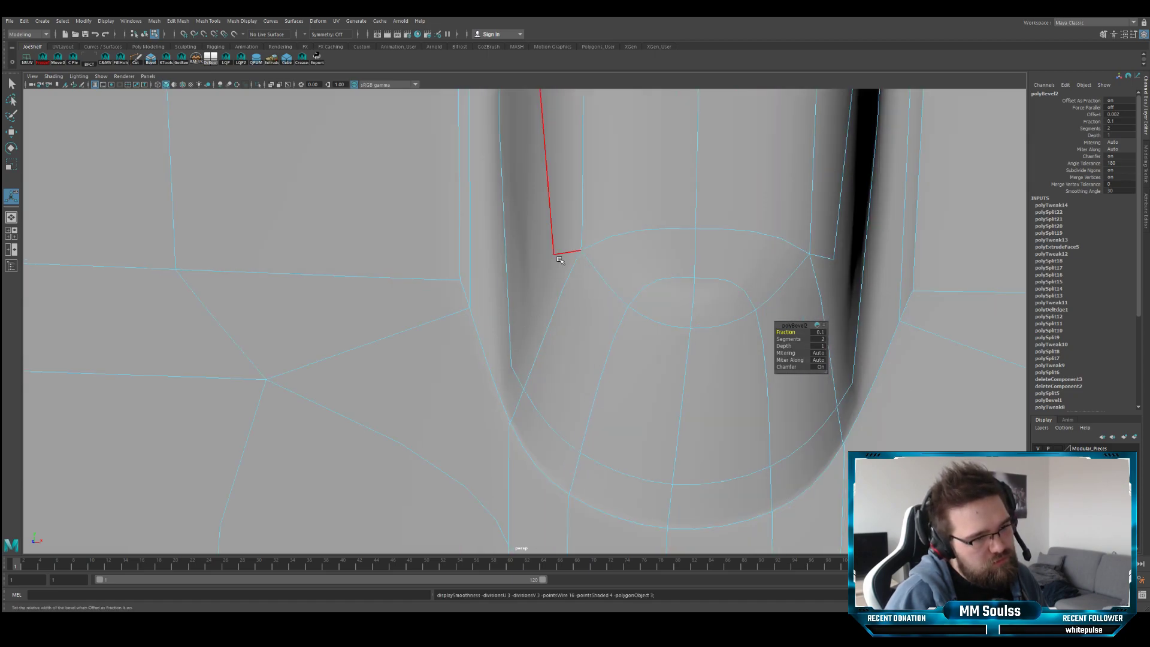
pyautogui.press('1')
pyautogui.press('3')
pyautogui.press('1')
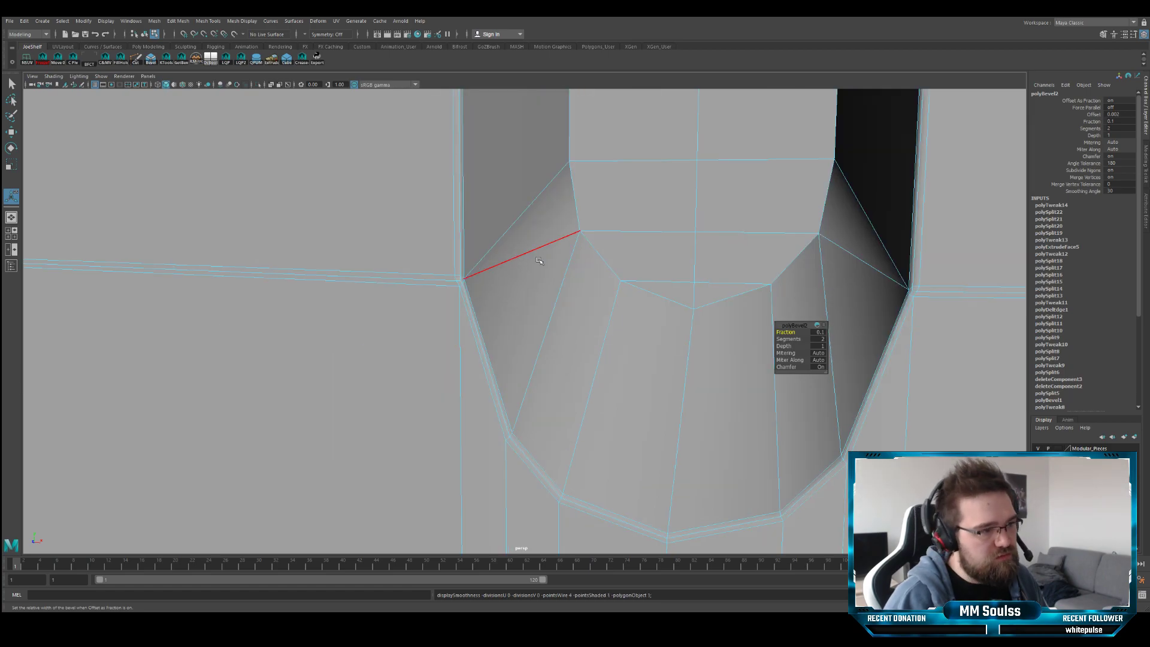
# - Undo the bevel on the groove's outer edges
pyautogui.hotkey('ctrl', 'z')
pyautogui.hotkey('ctrl', 'z')
pyautogui.hotkey('ctrl', 'z')
pyautogui.hotkey('ctrl', 'z')
pyautogui.hotkey('ctrl', 'z')
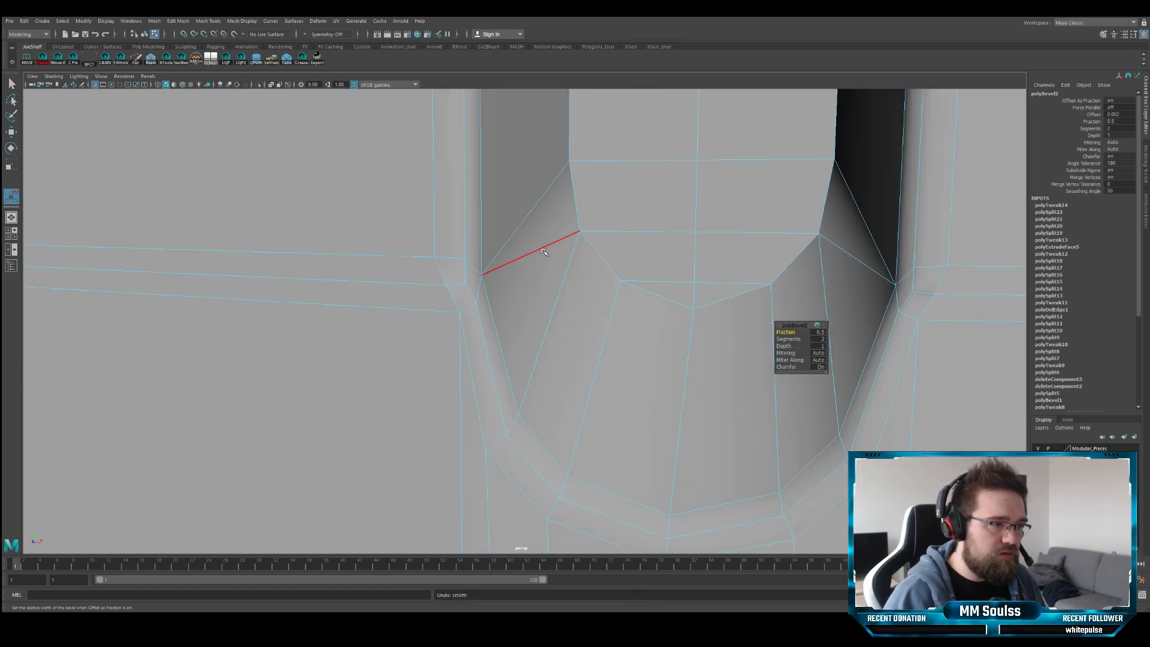
pyautogui.keyDown('alt'); pyautogui.moveTo(536, 263); pyautogui.dragTo(498, 276, button='middle'); pyautogui.keyUp('alt')
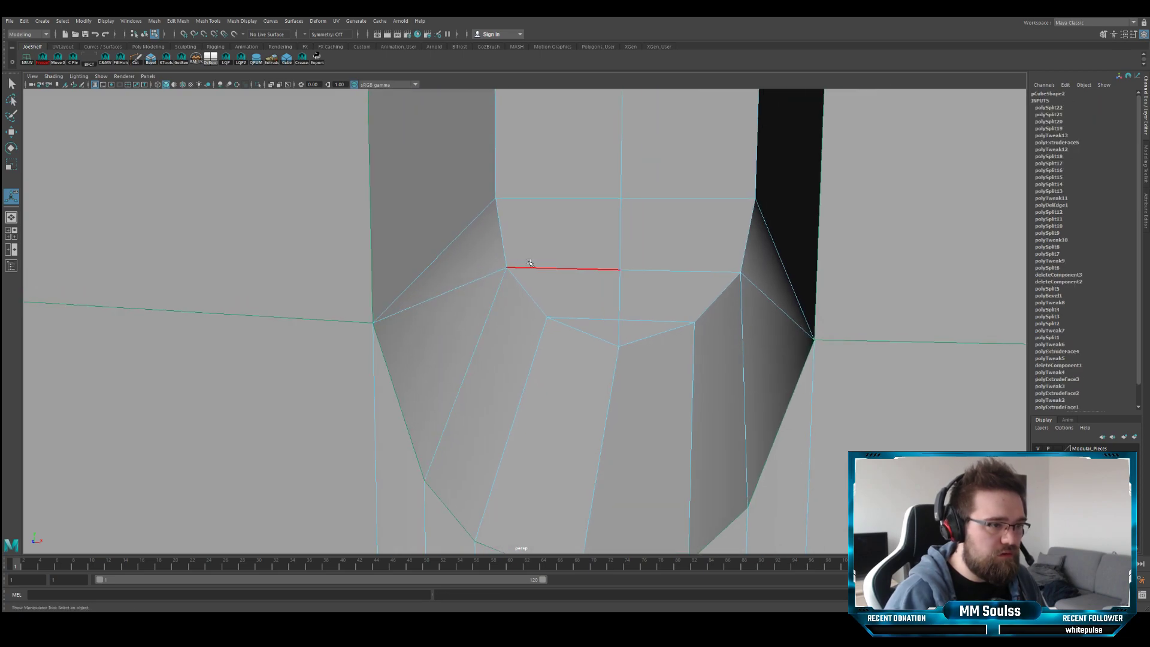
pyautogui.press('q')
pyautogui.scroll(-10, 507, 248)
pyautogui.keyDown('alt'); pyautogui.moveTo(509, 249); pyautogui.dragTo(472, 262); pyautogui.keyUp('alt')
pyautogui.scroll(1, 472, 259)
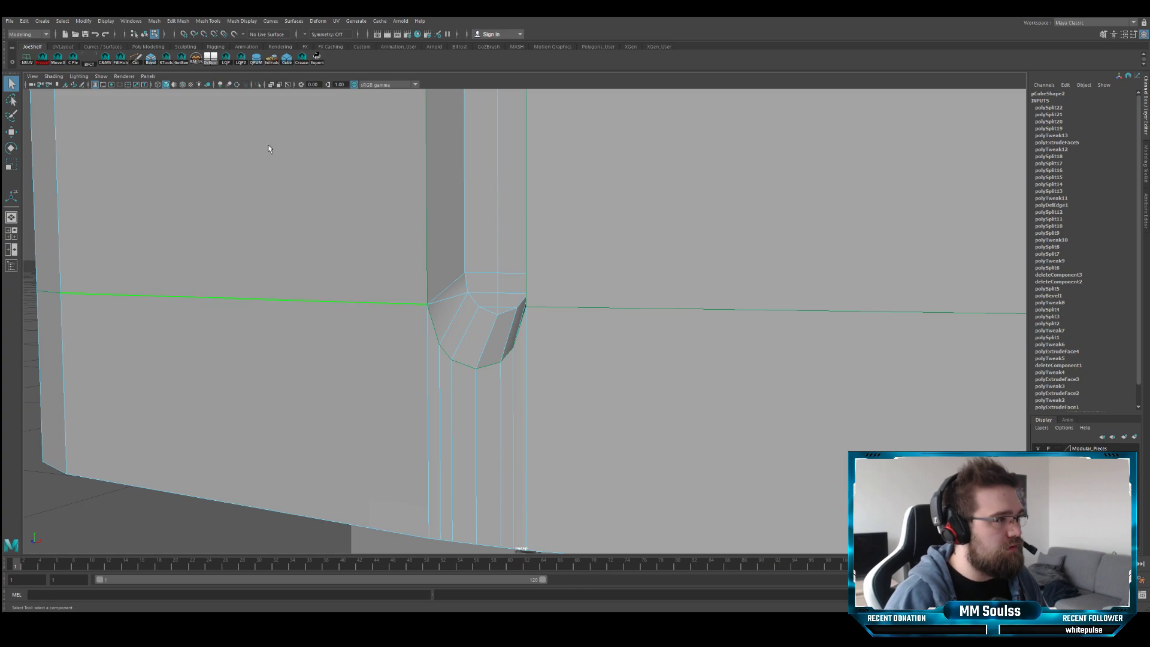
pyautogui.click(137, 59)
pyautogui.click(426, 303)
pyautogui.scroll(2, 395, 216)
pyautogui.keyDown('alt'); pyautogui.moveTo(395, 216); pyautogui.dragTo(404, 220, button='middle'); pyautogui.keyUp('alt')
pyautogui.scroll(3, 419, 231)
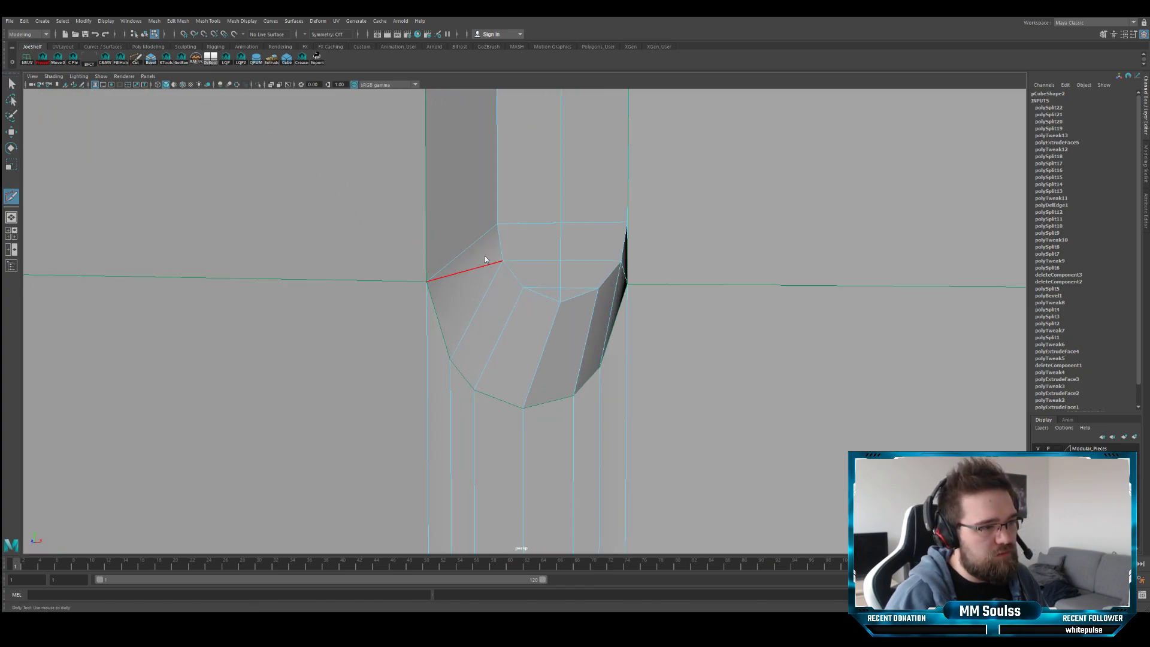
# - Delete the two edges linking the floor's second edge row to the rim corners at the groove's lower end
pyautogui.press('q')
pyautogui.keyDown('alt'); pyautogui.moveTo(503, 264); pyautogui.dragTo(556, 267); pyautogui.keyUp('alt')
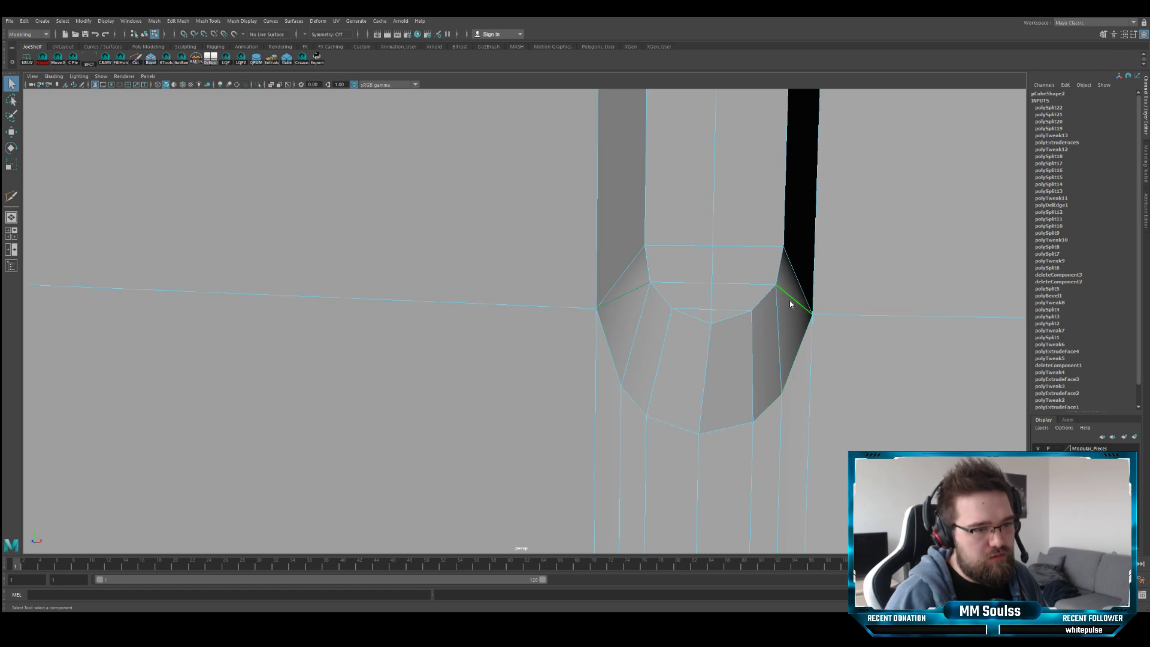
pyautogui.press('Delete')
# - Cut an edge from the floor's straight edge row across the groove's side wall and the blade face out to the blade's side
pyautogui.keyDown('alt'); pyautogui.moveTo(719, 287); pyautogui.dragTo(547, 213); pyautogui.keyUp('alt')
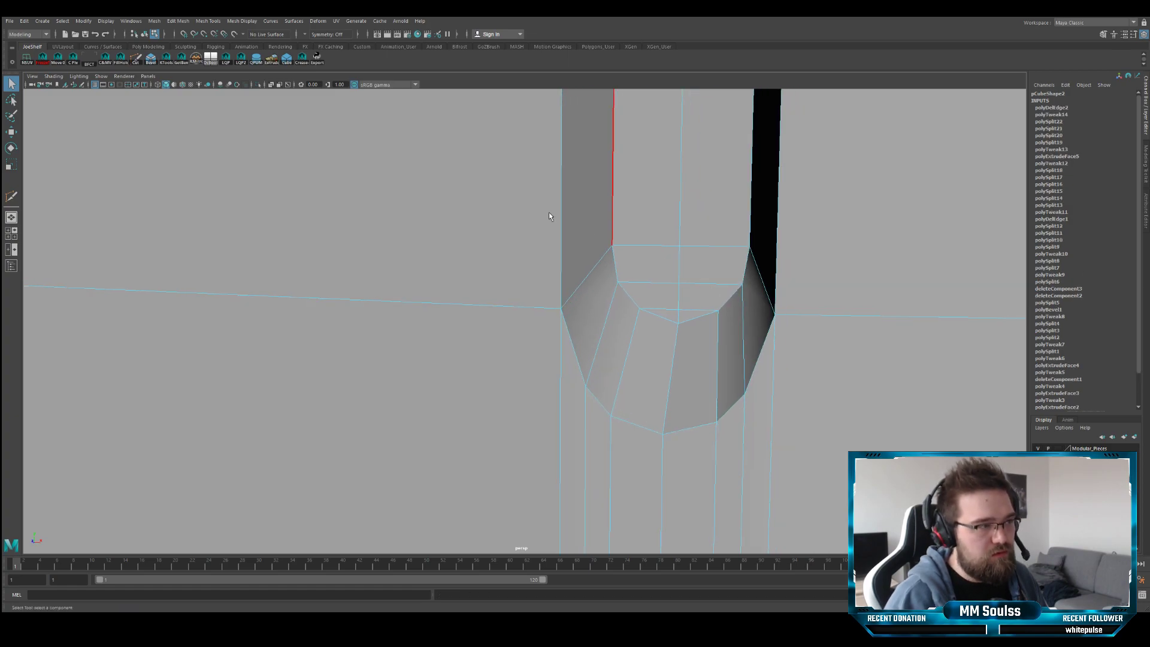
pyautogui.click(135, 62)
pyautogui.click(611, 246)
pyautogui.click(561, 247)
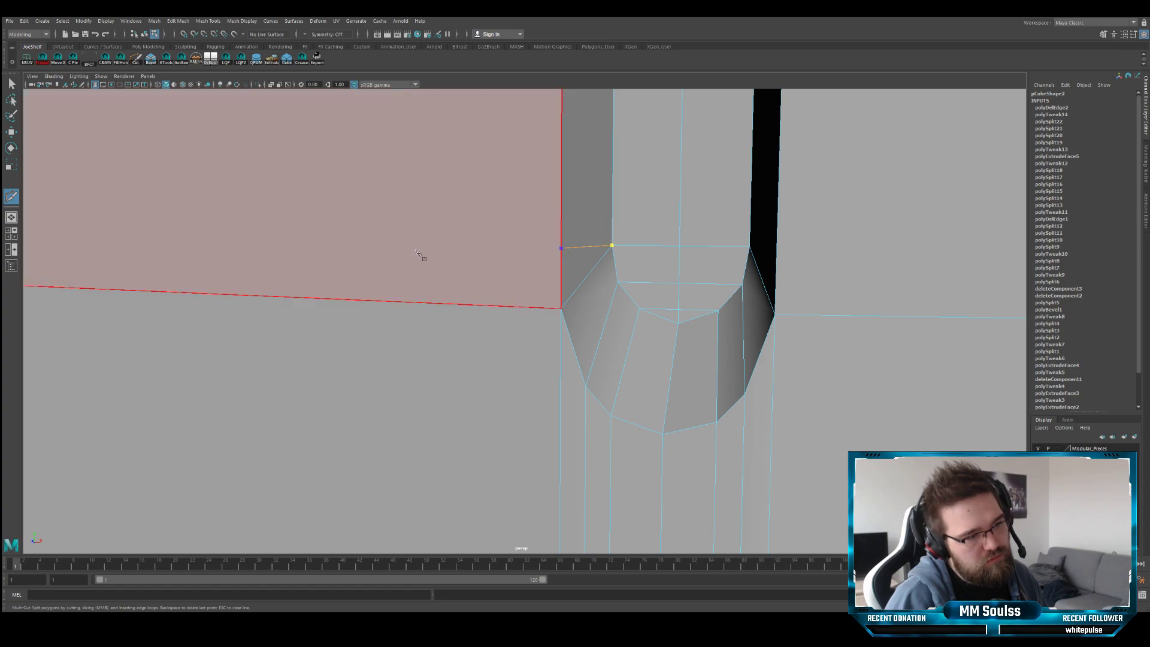
pyautogui.scroll(-10, 436, 251)
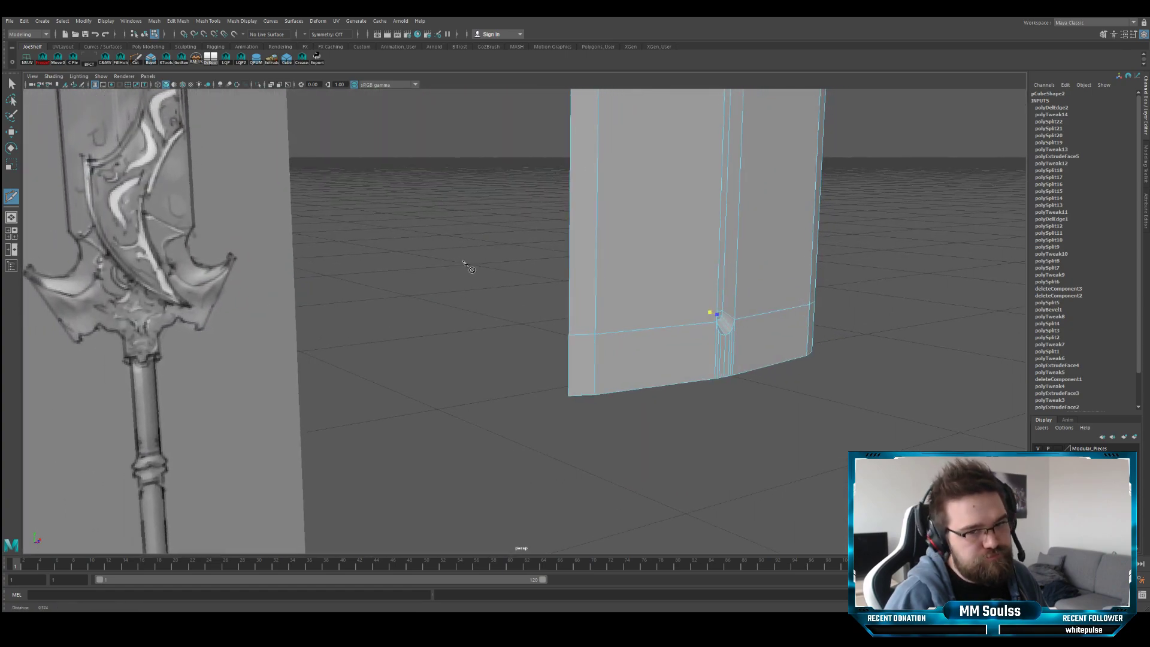
pyautogui.keyDown('alt'); pyautogui.moveTo(470, 269); pyautogui.dragTo(599, 303, button='right'); pyautogui.keyUp('alt')
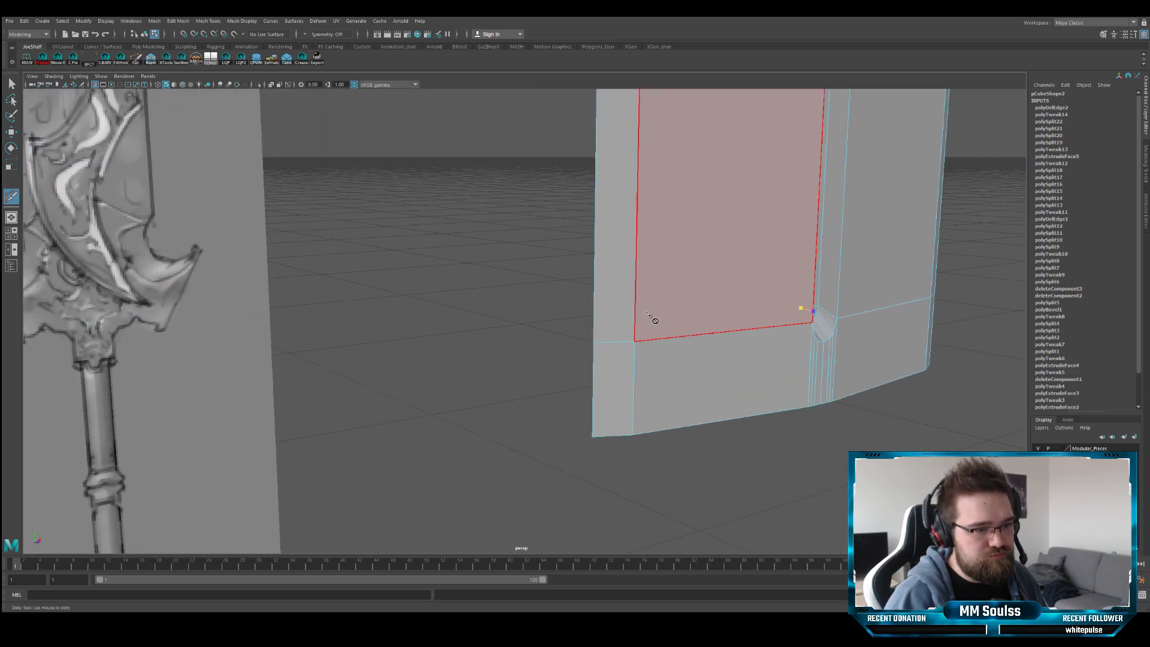
pyautogui.keyDown('alt'); pyautogui.moveTo(651, 317); pyautogui.dragTo(547, 318); pyautogui.keyUp('alt')
pyautogui.keyDown('alt'); pyautogui.moveTo(455, 316); pyautogui.dragTo(549, 310, button='middle'); pyautogui.keyUp('alt')
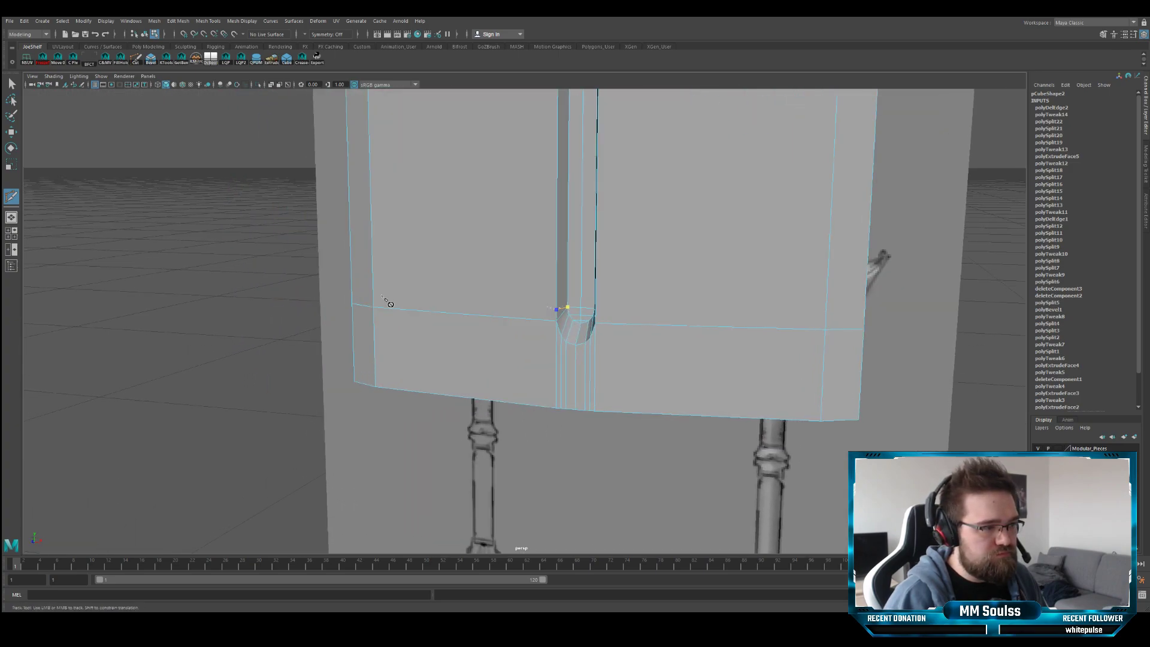
pyautogui.click(375, 297)
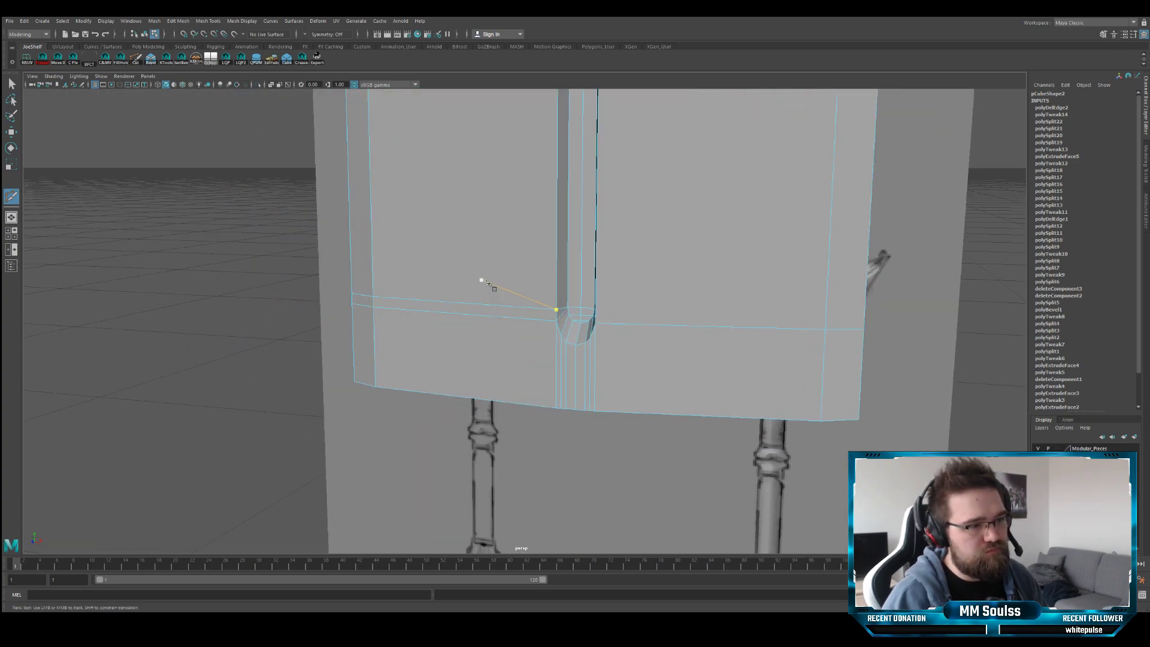
pyautogui.rightClick(481, 279)
pyautogui.keyDown('alt'); pyautogui.moveTo(561, 284); pyautogui.dragTo(635, 296); pyautogui.keyUp('alt')
pyautogui.keyDown('alt'); pyautogui.moveTo(635, 297); pyautogui.dragTo(546, 280, button='middle'); pyautogui.keyUp('alt')
pyautogui.scroll(8, 547, 280)
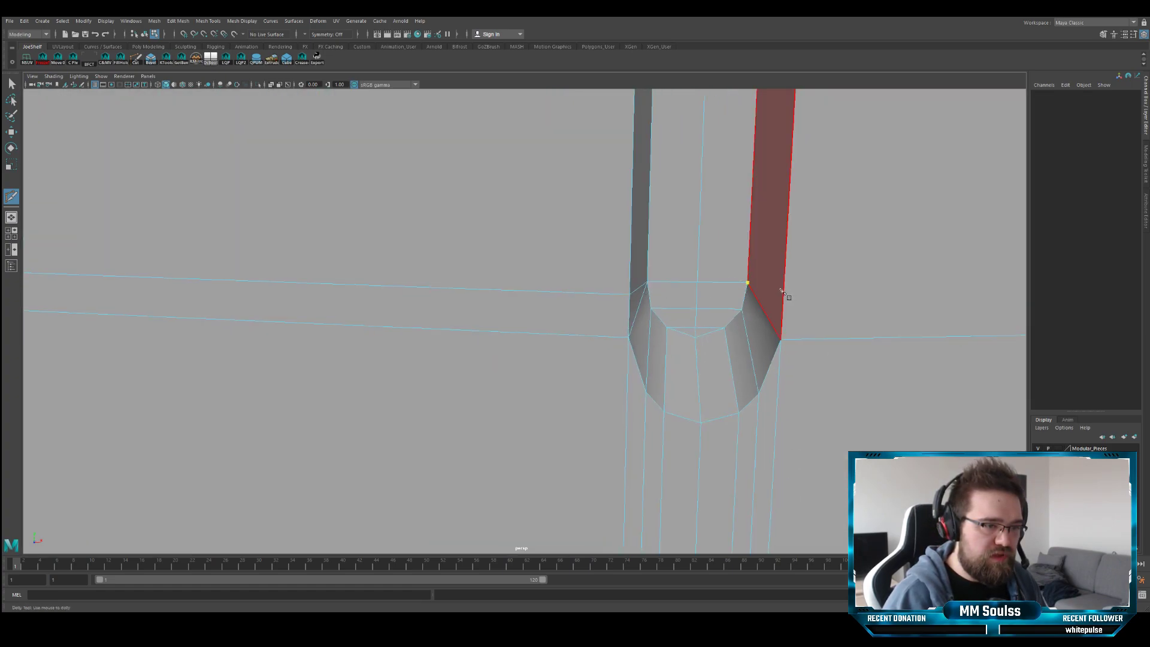
pyautogui.moveTo(788, 290)
pyautogui.keyDown('alt'); pyautogui.mouseDown()
pyautogui.moveTo(816, 292)
pyautogui.moveTo(796, 295)
pyautogui.mouseUp(); pyautogui.keyUp('alt')
pyautogui.keyDown('alt'); pyautogui.moveTo(796, 295); pyautogui.dragTo(675, 270, button='right'); pyautogui.keyUp('alt')
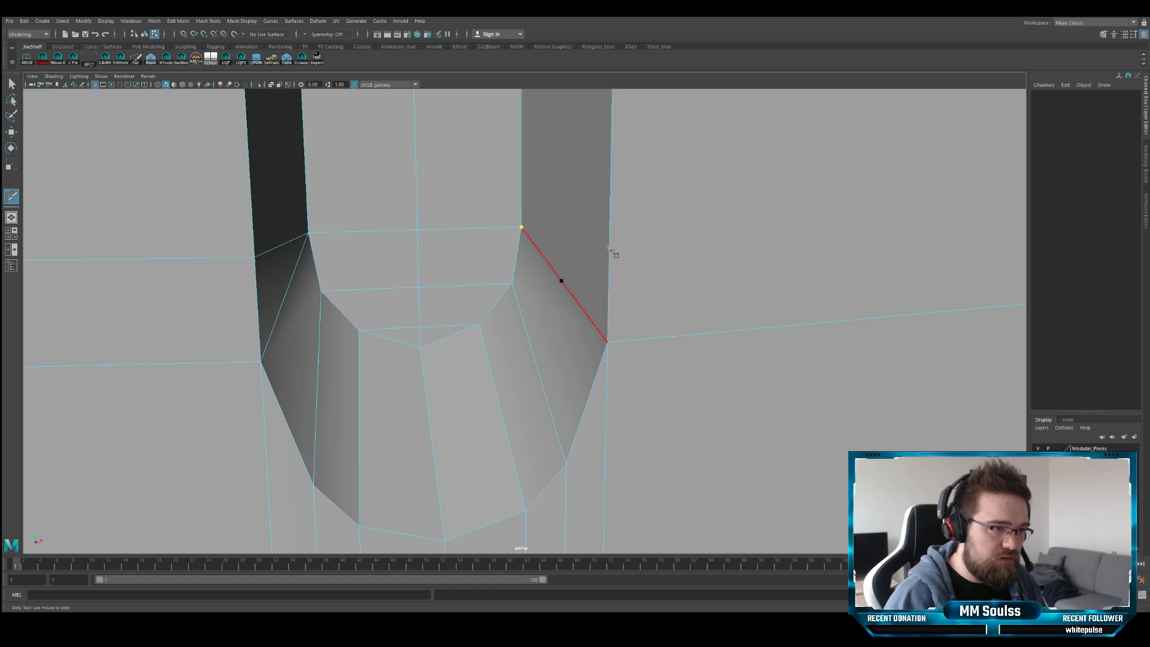
pyautogui.moveTo(610, 251); pyautogui.dragTo(672, 272)
pyautogui.hotkey('ctrl', 'z')
pyautogui.hotkey('ctrl', 'z')
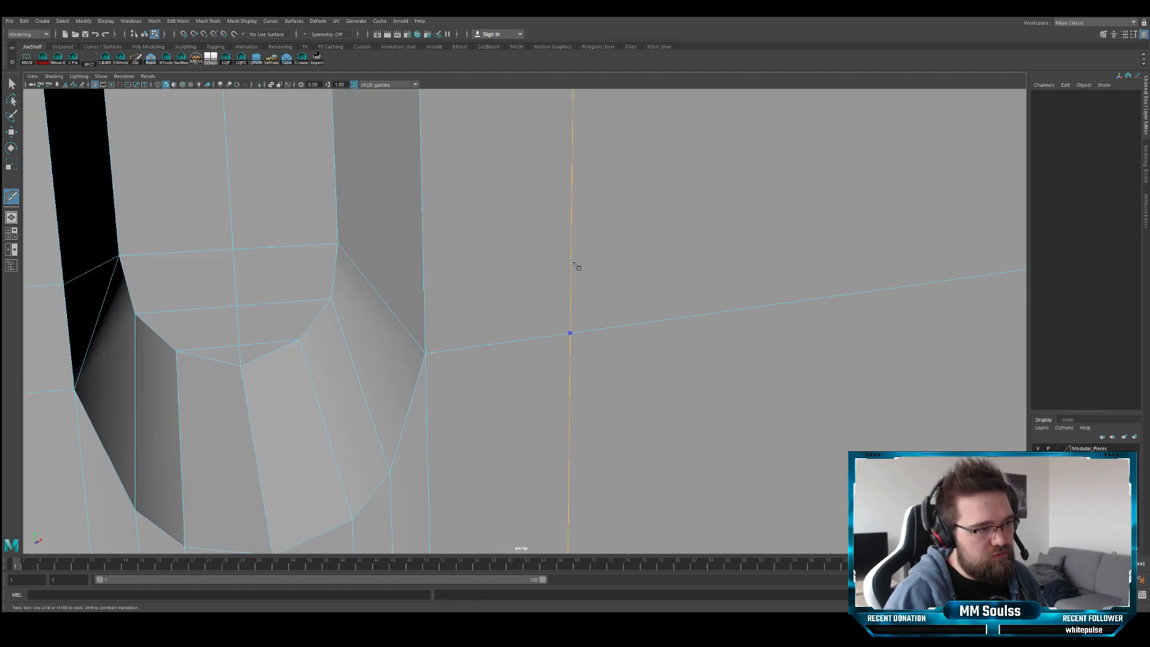
# - Cut an edge from the floor's corner at the lower end across the groove's other side wall and the blade face to the blade's opposite side
pyautogui.click(423, 349)
pyautogui.keyDown('alt'); pyautogui.moveTo(405, 269); pyautogui.dragTo(601, 260, button='middle'); pyautogui.keyUp('alt')
pyautogui.moveTo(599, 260)
pyautogui.keyDown('alt'); pyautogui.mouseDown()
pyautogui.moveTo(594, 270)
pyautogui.moveTo(601, 263)
pyautogui.mouseUp(); pyautogui.keyUp('alt')
pyautogui.click(499, 274)
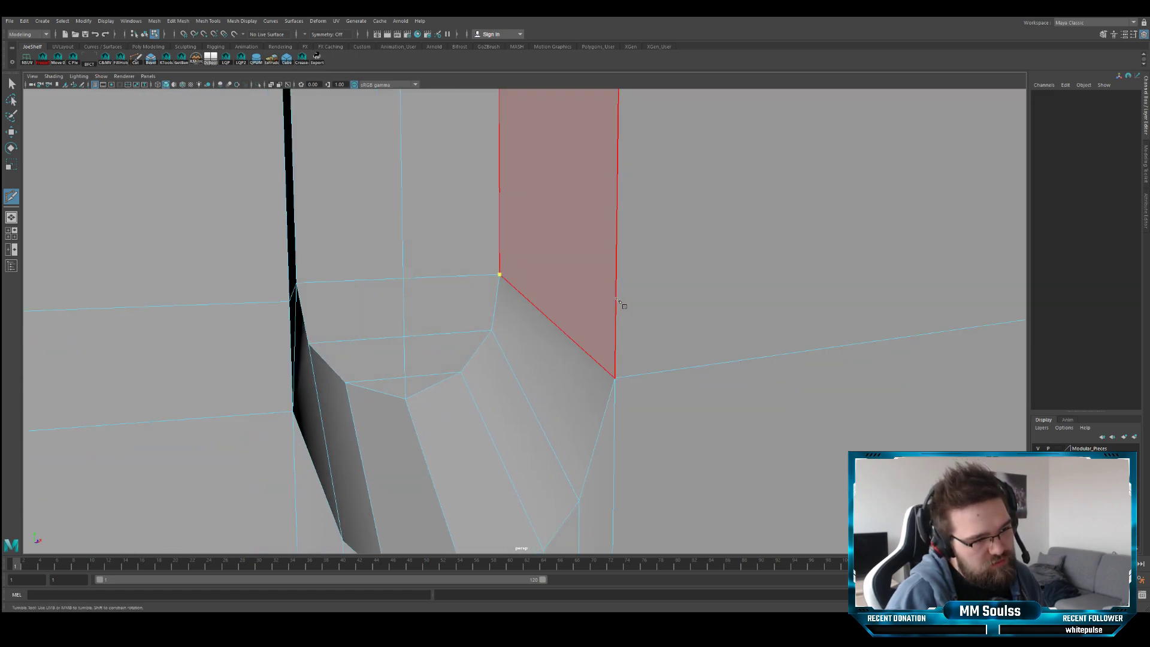
pyautogui.keyDown('alt'); pyautogui.moveTo(618, 303); pyautogui.dragTo(611, 282, button='middle'); pyautogui.keyUp('alt')
pyautogui.click(587, 233)
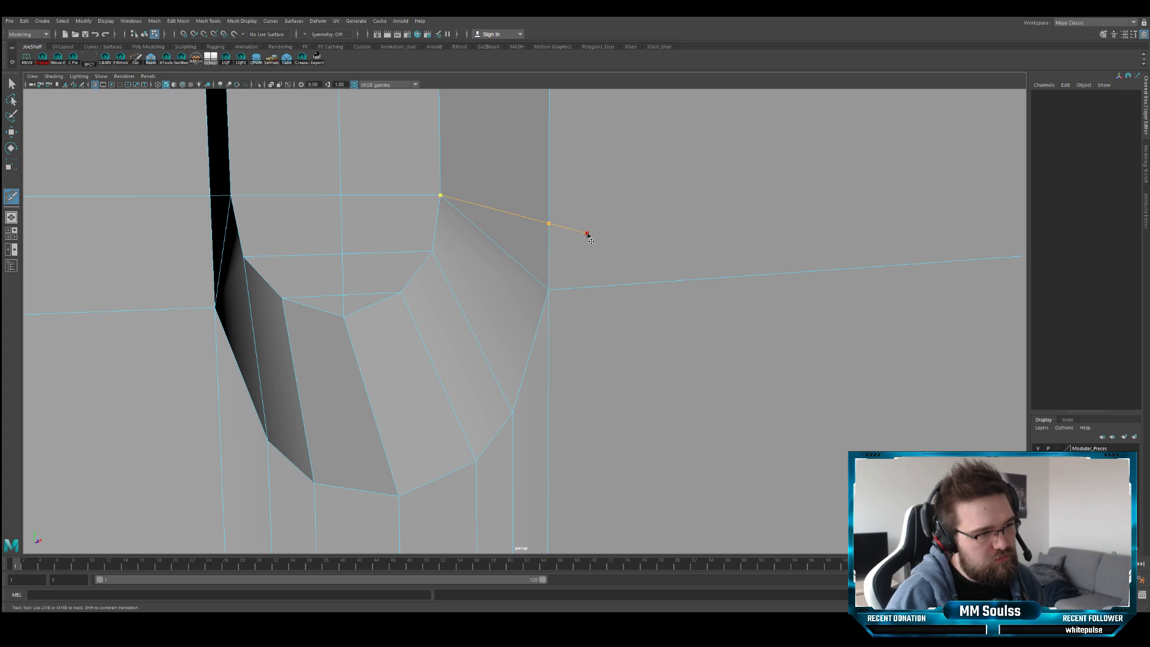
pyautogui.scroll(-5, 659, 242)
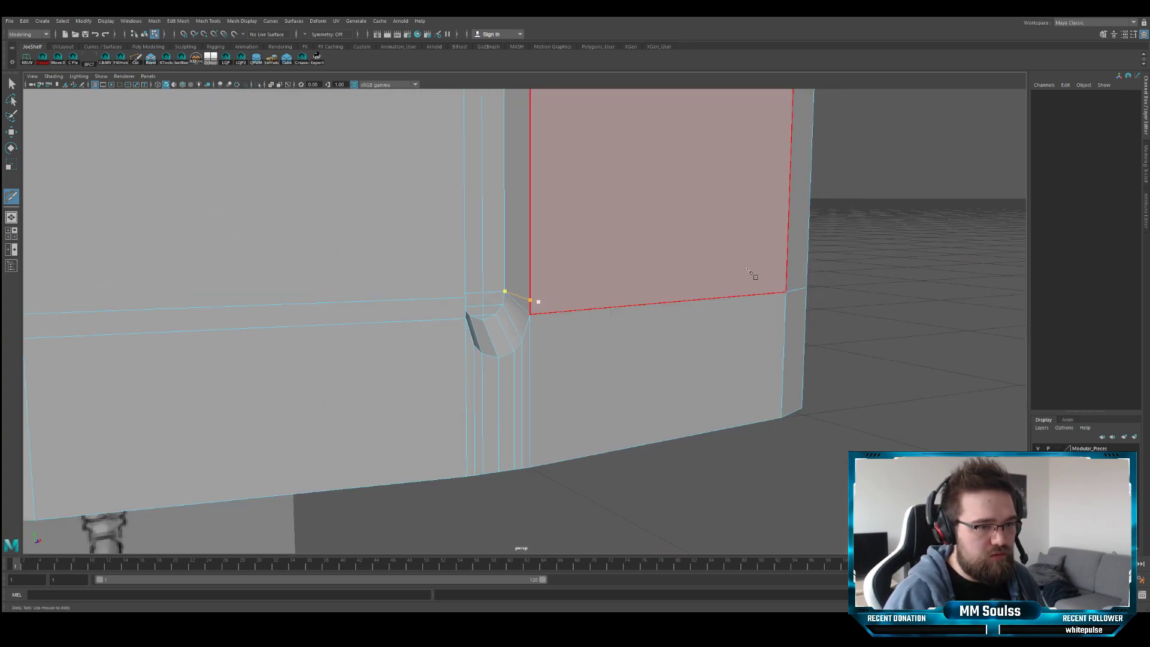
pyautogui.keyDown('alt'); pyautogui.moveTo(817, 272); pyautogui.dragTo(544, 300); pyautogui.keyUp('alt')
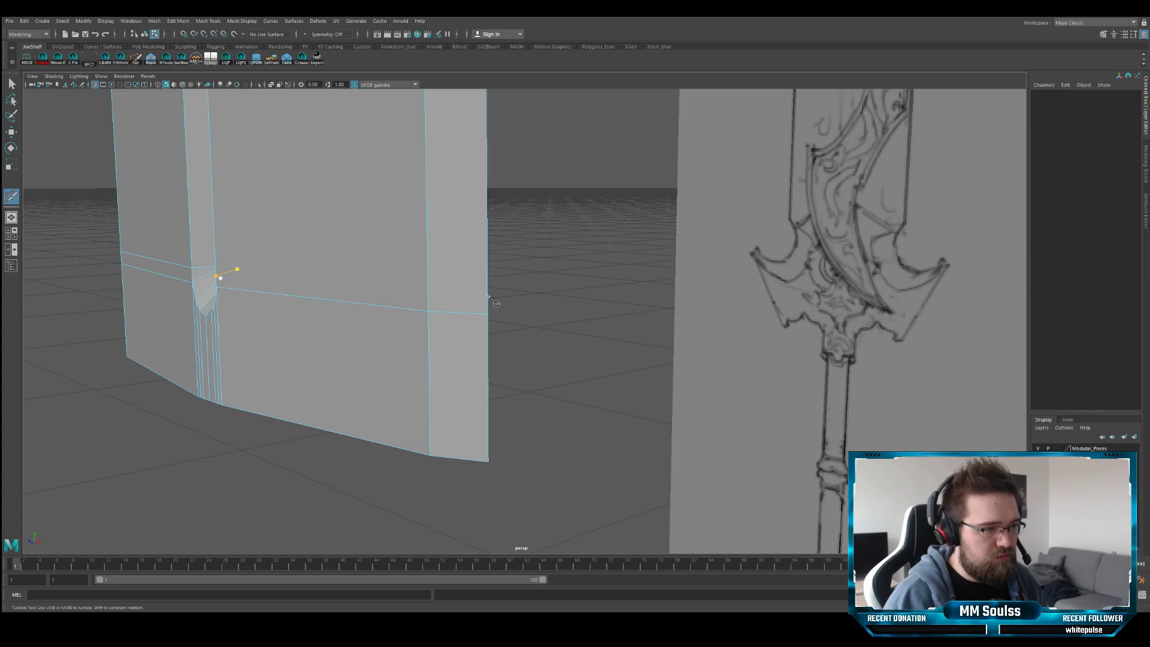
pyautogui.keyDown('alt'); pyautogui.moveTo(439, 303); pyautogui.dragTo(503, 300); pyautogui.keyUp('alt')
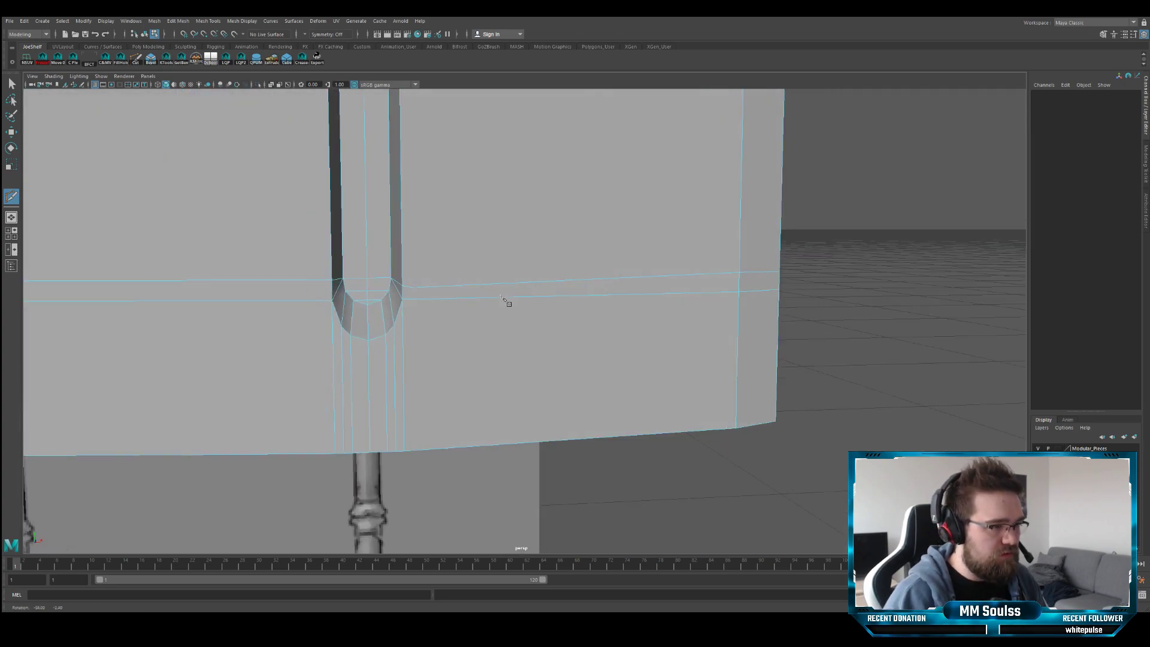
# - Snap the stray cut vertex beside the groove's rim onto the neighbouring rim vertex and merge the two
pyautogui.press('q')
pyautogui.scroll(3, 485, 275)
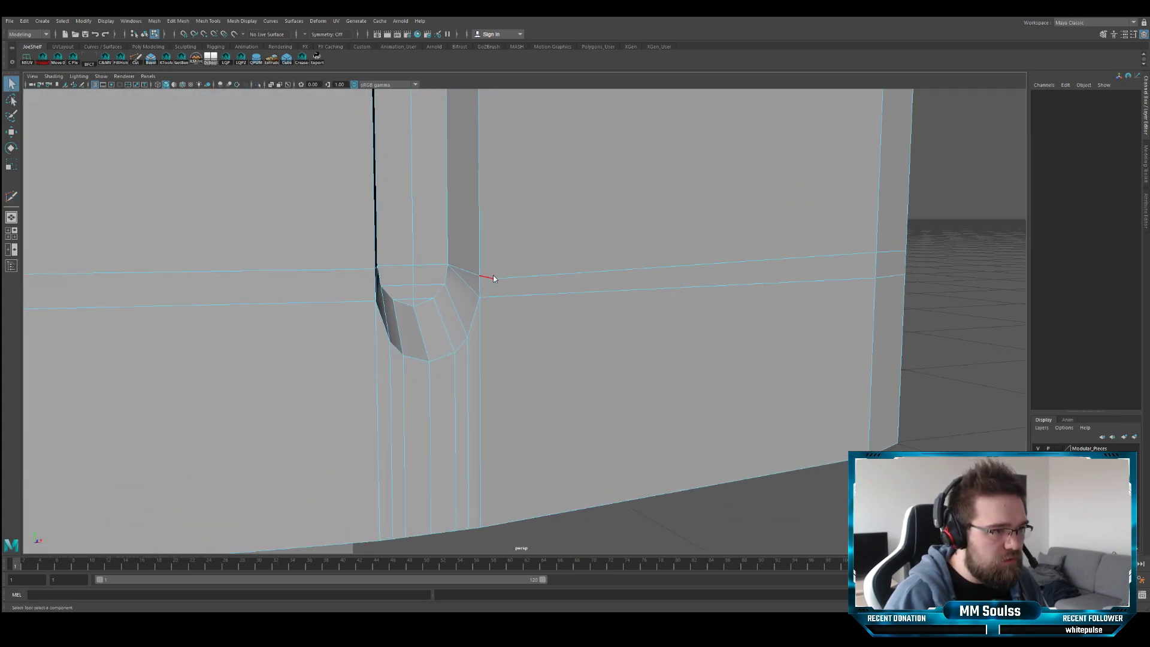
pyautogui.click(497, 280)
pyautogui.press('w')
pyautogui.press('v')
pyautogui.moveTo(494, 279); pyautogui.dragTo(483, 276)
pyautogui.press('q')
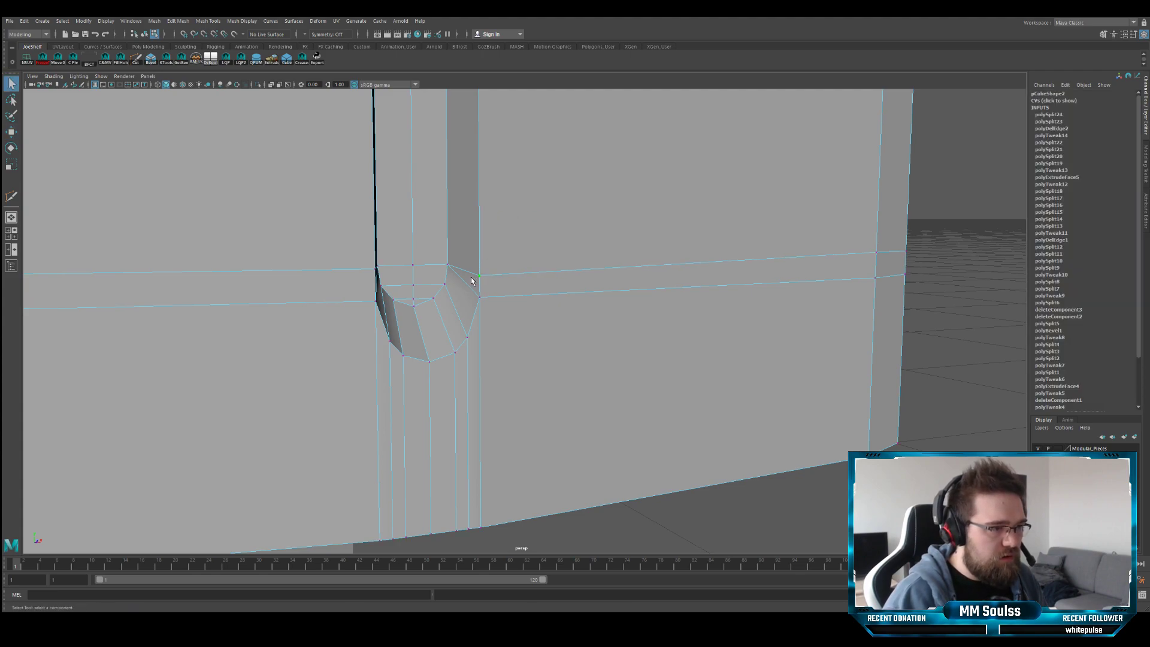
pyautogui.press('f')
pyautogui.scroll(-4, 498, 280)
pyautogui.press('w')
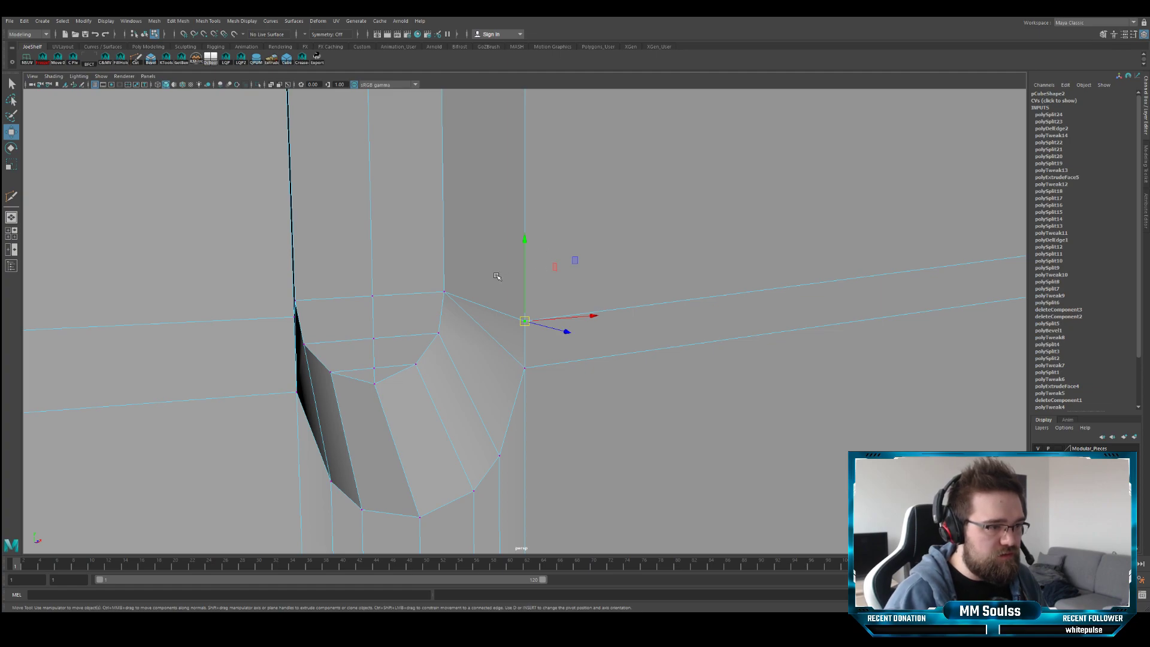
pyautogui.keyDown('alt'); pyautogui.moveTo(497, 276); pyautogui.dragTo(554, 290); pyautogui.keyUp('alt')
pyautogui.scroll(-4, 509, 270)
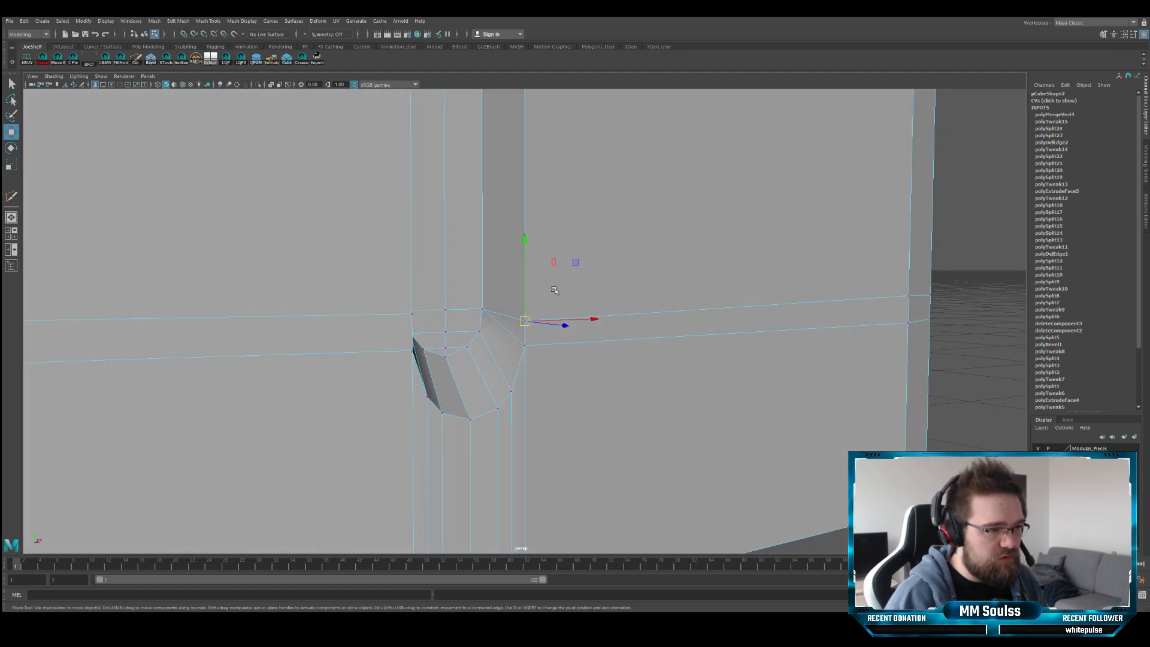
# - Examine the groove's lower end and the new edge rows, comparing the smooth preview with the unsmoothed mesh
pyautogui.keyDown('shift'); pyautogui.moveTo(935, 286); pyautogui.dragTo(895, 307); pyautogui.keyUp('shift')
pyautogui.press('e')
pyautogui.press('r')
pyautogui.moveTo(769, 228); pyautogui.dragTo(460, 344)
pyautogui.press('w')
pyautogui.press('3')
pyautogui.press('1')
pyautogui.keyDown('alt'); pyautogui.moveTo(460, 345); pyautogui.dragTo(473, 298, button='middle'); pyautogui.keyUp('alt')
pyautogui.scroll(5, 482, 260)
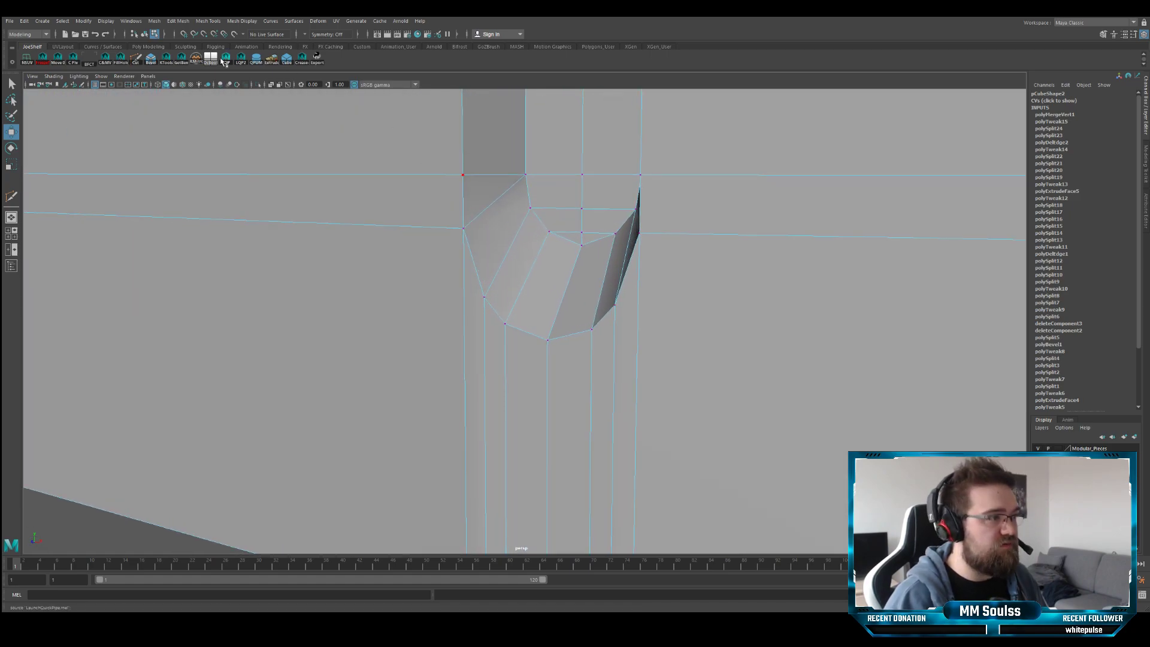
# - Insert a support edge just inside the groove's rounded lower rim and extend it across the triangular wall faces on both sides
pyautogui.click(136, 59)
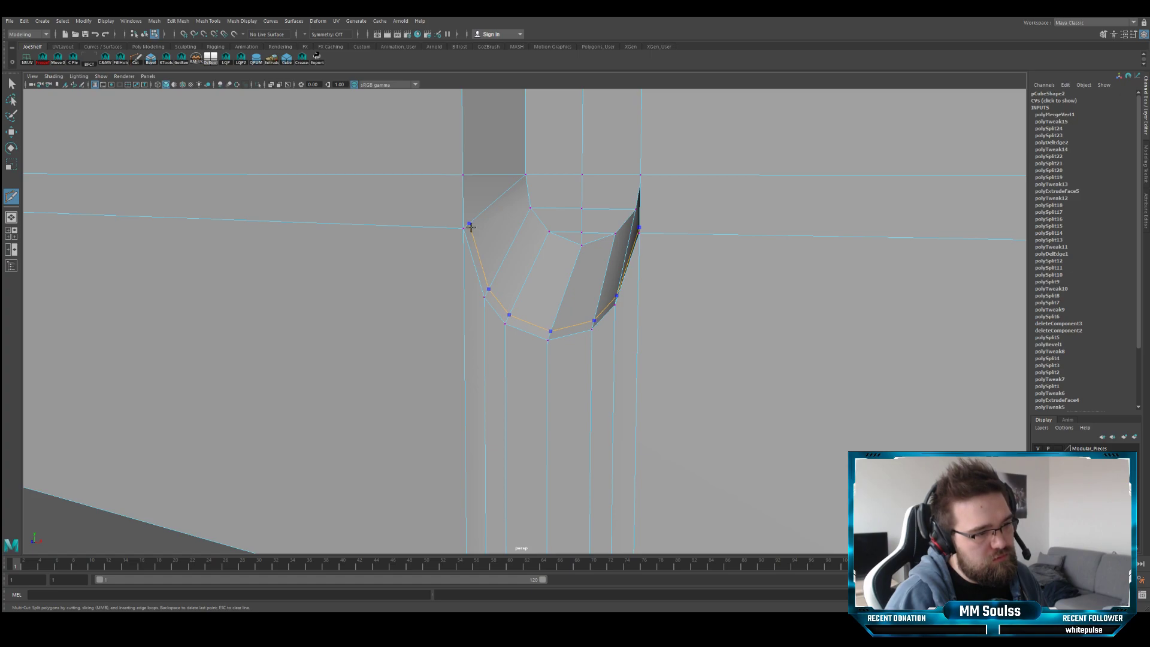
pyautogui.click(465, 227)
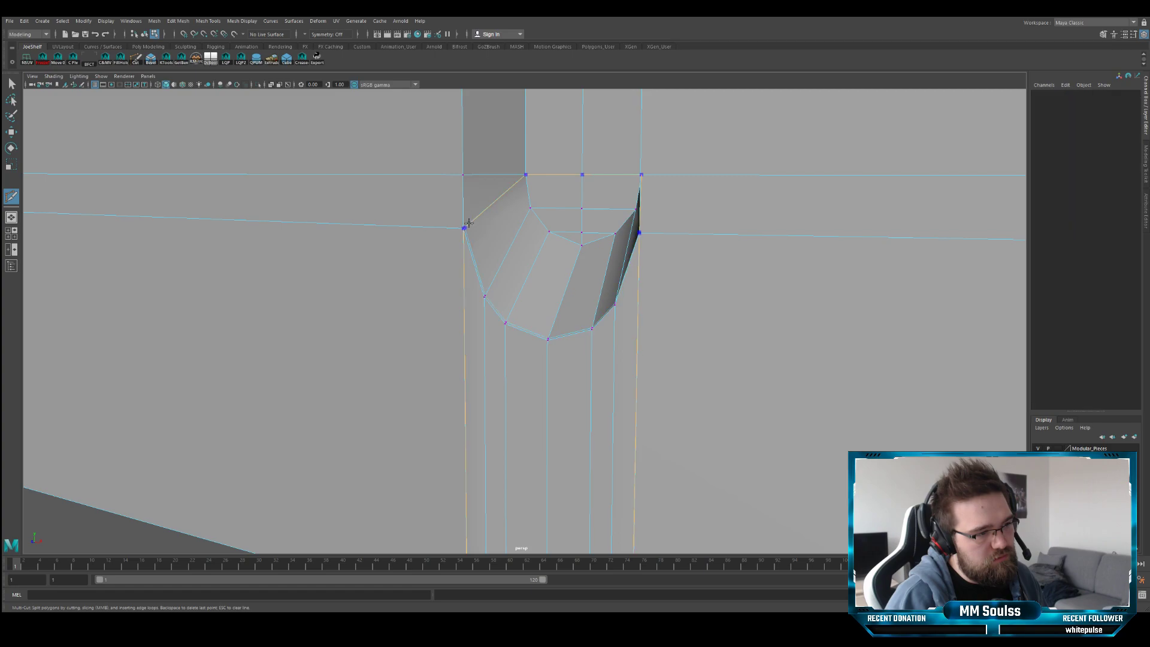
pyautogui.keyDown('ctrl'); pyautogui.click(465, 175); pyautogui.keyUp('ctrl')
pyautogui.keyDown('alt'); pyautogui.moveTo(464, 175); pyautogui.dragTo(472, 188); pyautogui.keyUp('alt')
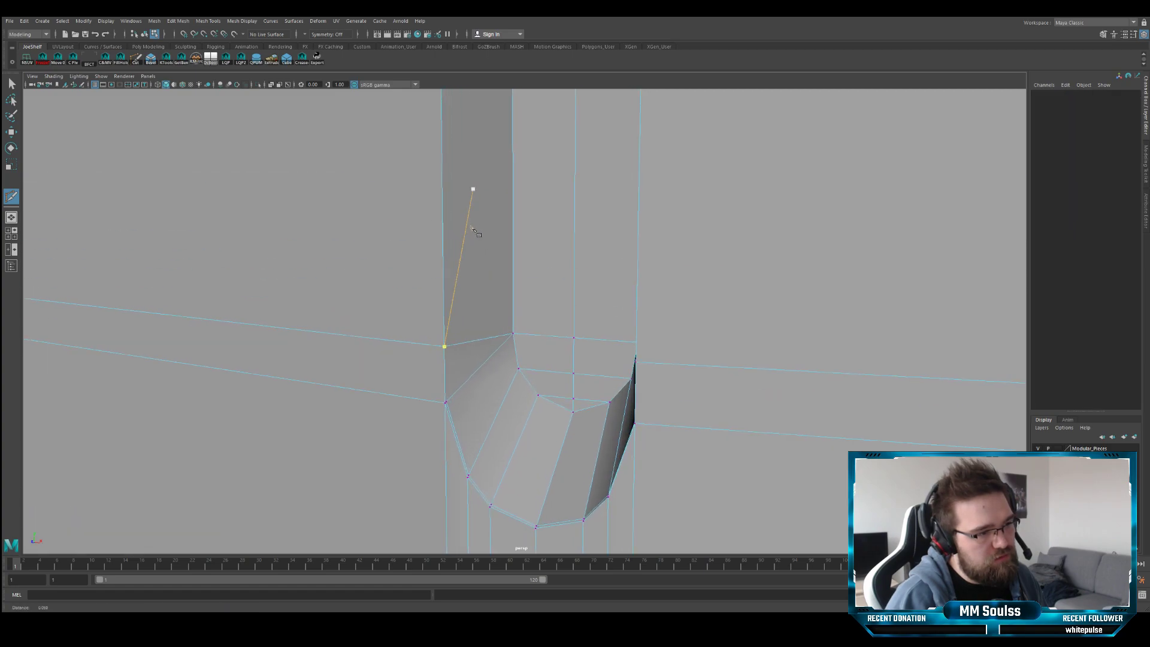
pyautogui.keyDown('alt'); pyautogui.moveTo(473, 187); pyautogui.dragTo(449, 313, button='right'); pyautogui.keyUp('alt')
pyautogui.keyDown('alt'); pyautogui.moveTo(449, 313); pyautogui.dragTo(396, 379, button='middle'); pyautogui.keyUp('alt')
pyautogui.keyDown('alt'); pyautogui.moveTo(340, 144); pyautogui.dragTo(394, 382, button='middle'); pyautogui.keyUp('alt')
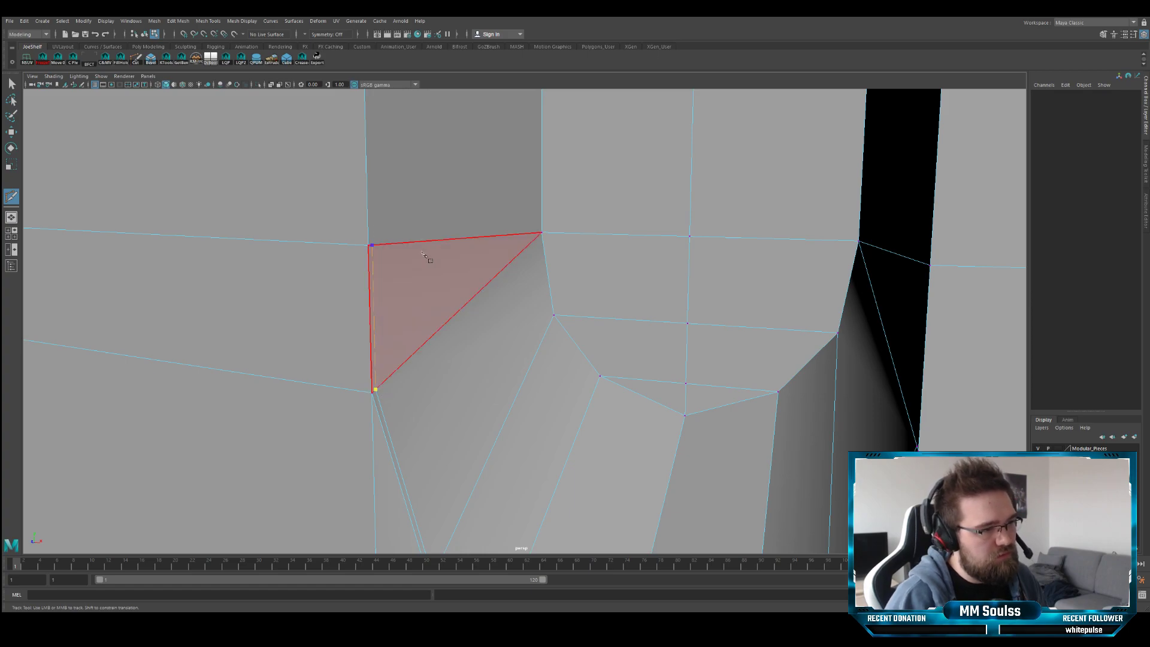
pyautogui.keyDown('alt'); pyautogui.moveTo(565, 282); pyautogui.dragTo(698, 403); pyautogui.keyUp('alt')
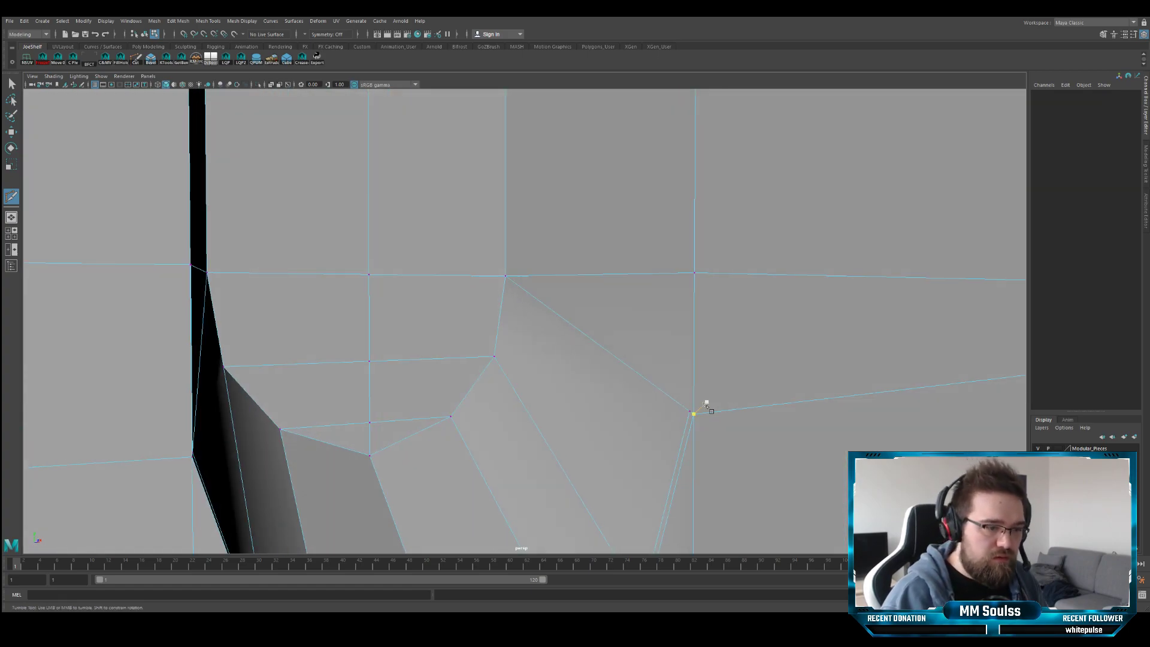
pyautogui.click(689, 412)
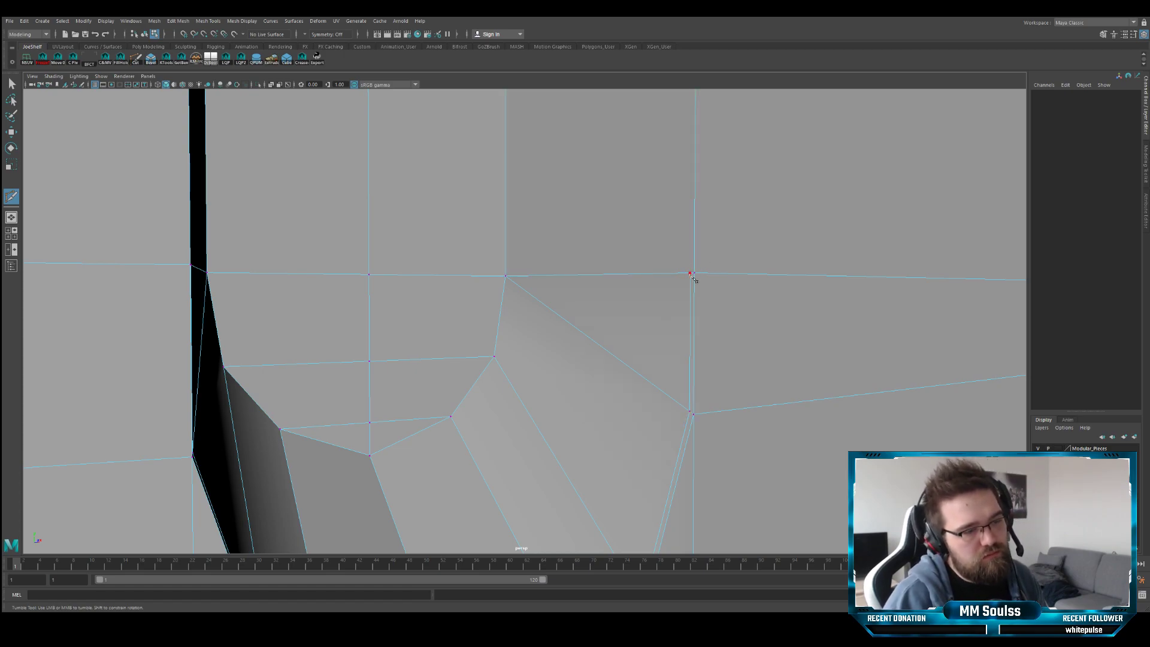
# - Cut a support edge up the groove's side wall, close to the rim, from the lower end to the first cross row near the blade's tip
pyautogui.scroll(-10, 691, 272)
pyautogui.keyDown('alt'); pyautogui.moveTo(575, 105); pyautogui.dragTo(570, 334, button='middle'); pyautogui.keyUp('alt')
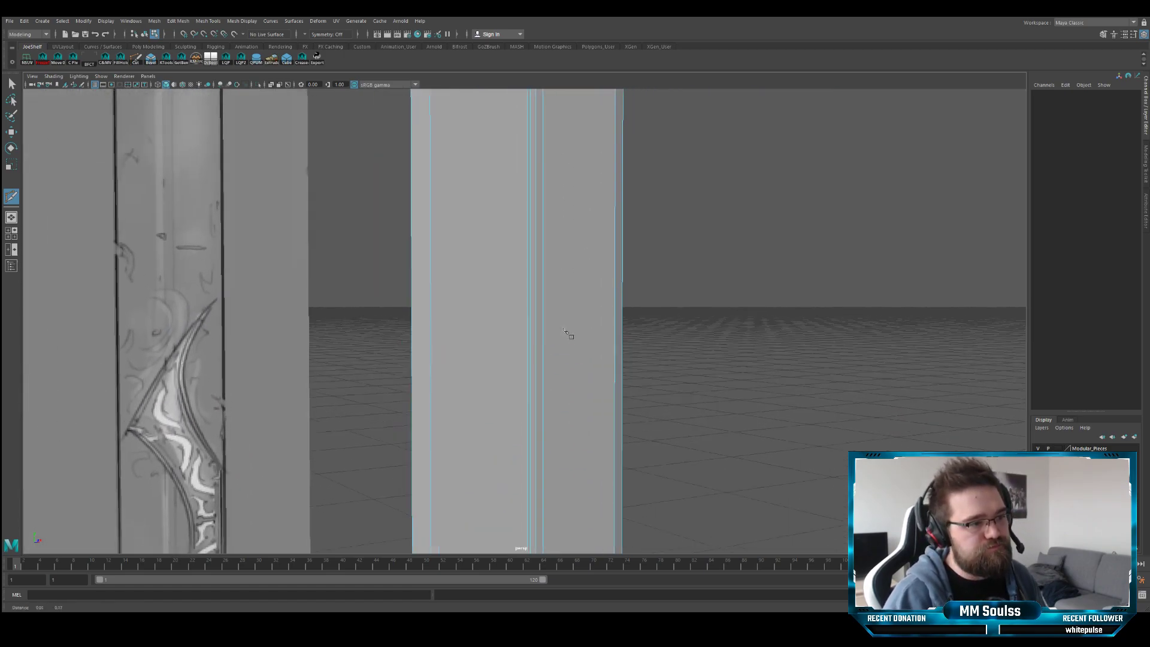
pyautogui.keyDown('alt'); pyautogui.moveTo(569, 161); pyautogui.dragTo(558, 386, button='middle'); pyautogui.keyUp('alt')
pyautogui.keyDown('alt'); pyautogui.moveTo(572, 102); pyautogui.dragTo(563, 283, button='middle'); pyautogui.keyUp('alt')
pyautogui.scroll(7, 545, 295)
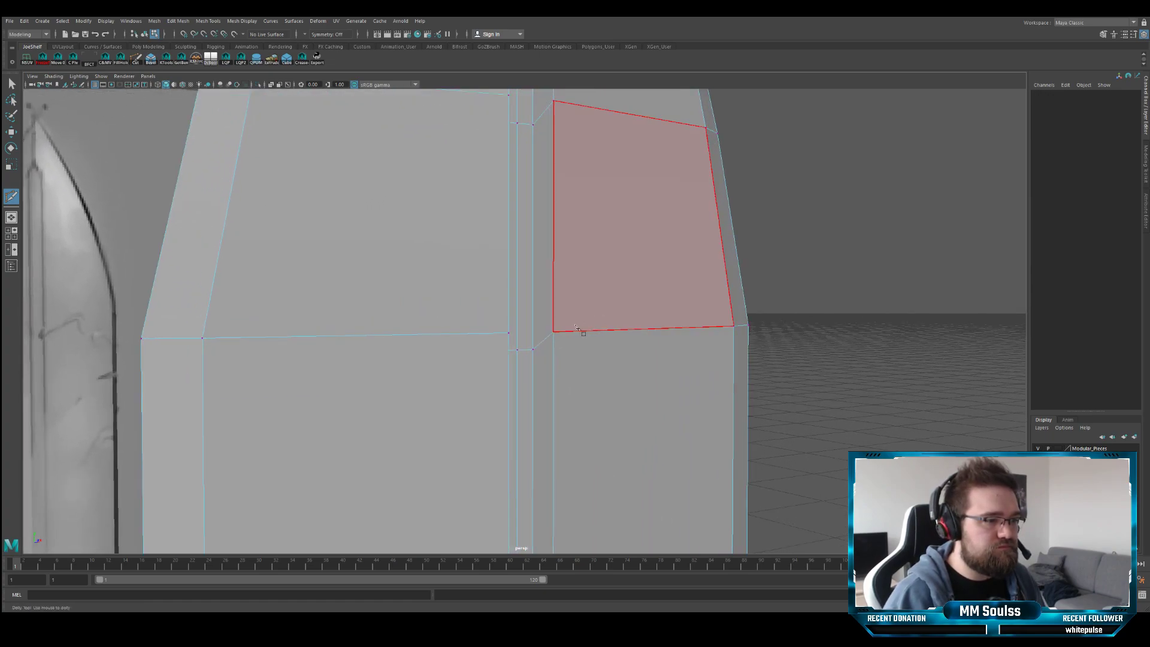
pyautogui.scroll(2, 572, 341)
pyautogui.scroll(2, 574, 348)
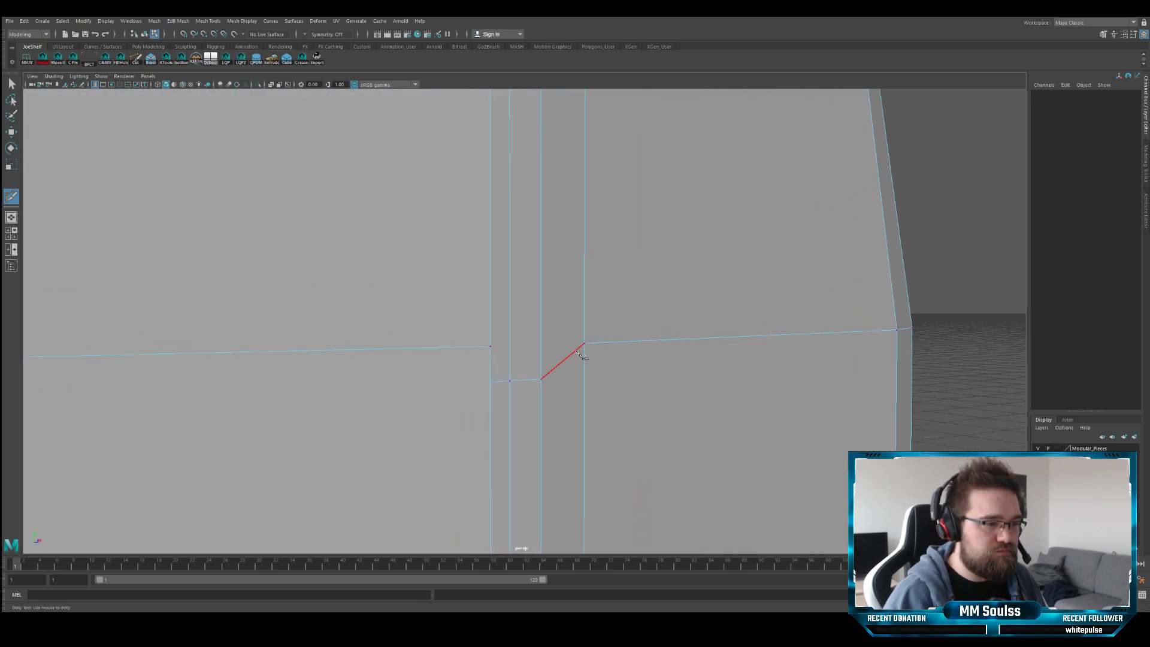
pyautogui.scroll(5, 578, 356)
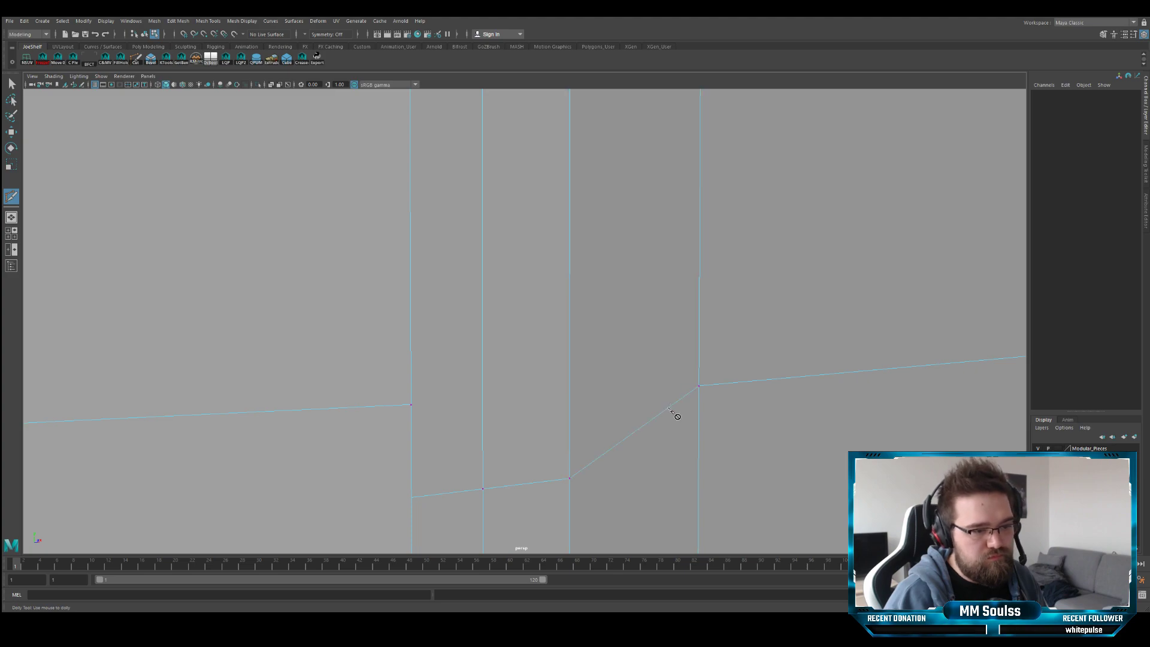
pyautogui.click(696, 389)
# - Continue the support edge up the same side wall through the next cross rows towards the groove's upper end
pyautogui.keyDown('alt'); pyautogui.moveTo(693, 272); pyautogui.dragTo(709, 239, button='middle'); pyautogui.keyUp('alt')
pyautogui.keyDown('alt'); pyautogui.moveTo(720, 168); pyautogui.dragTo(721, 226, button='middle'); pyautogui.keyUp('alt')
pyautogui.keyDown('alt'); pyautogui.moveTo(725, 229); pyautogui.dragTo(693, 226, button='right'); pyautogui.keyUp('alt')
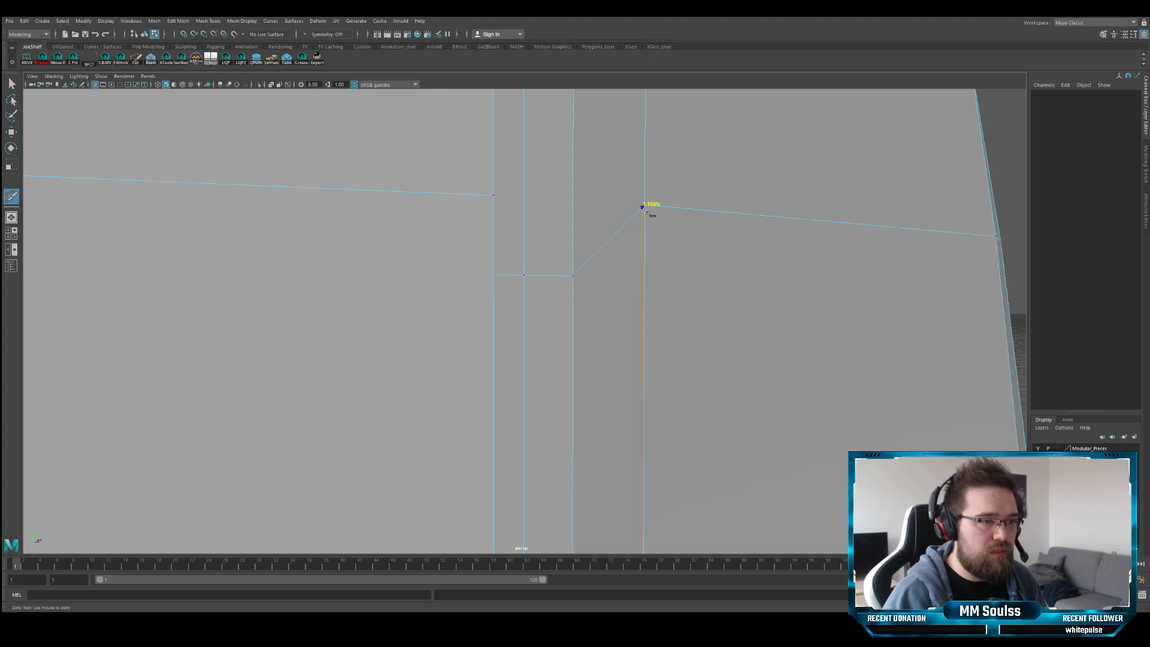
pyautogui.click(643, 208)
pyautogui.keyDown('alt'); pyautogui.moveTo(643, 208); pyautogui.dragTo(641, 232, button='middle'); pyautogui.keyUp('alt')
pyautogui.keyDown('alt'); pyautogui.moveTo(641, 232); pyautogui.dragTo(675, 281, button='right'); pyautogui.keyUp('alt')
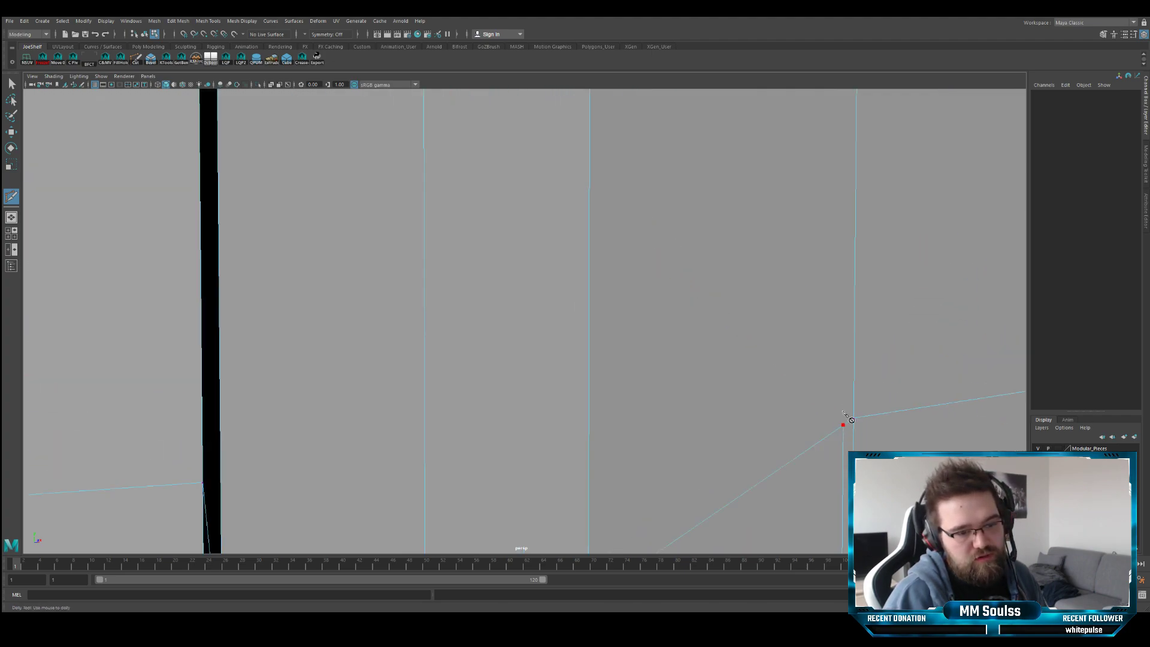
pyautogui.keyDown('alt'); pyautogui.moveTo(843, 414); pyautogui.dragTo(723, 326, button='right'); pyautogui.keyUp('alt')
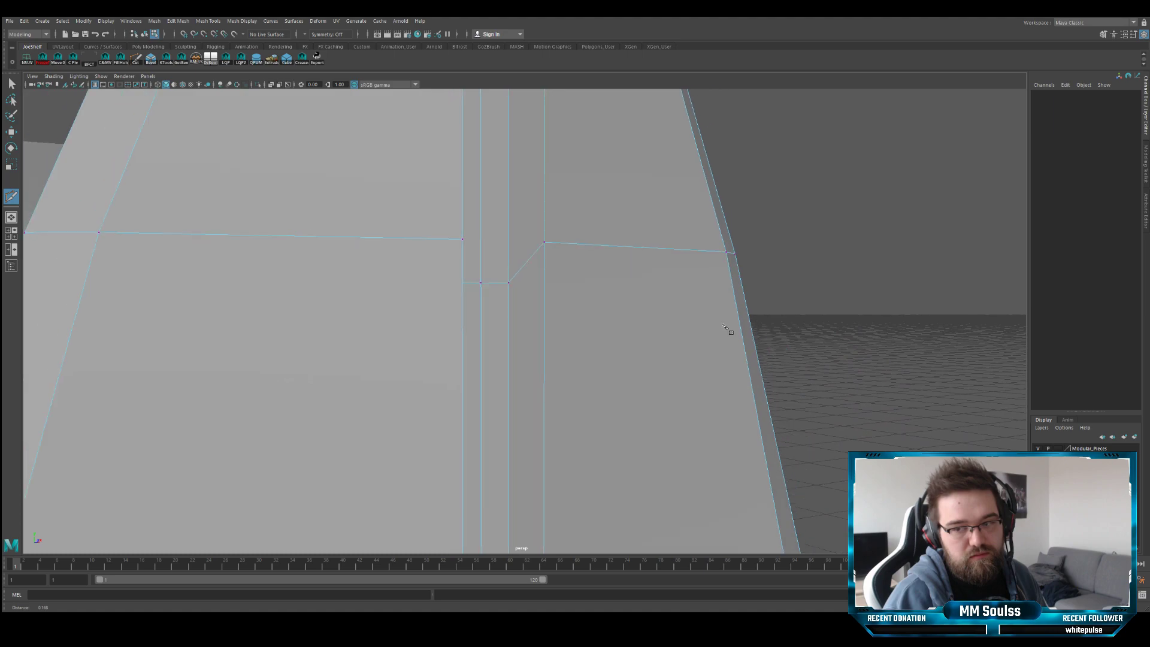
pyautogui.moveTo(724, 326)
pyautogui.keyDown('alt'); pyautogui.mouseDown(button='middle')
pyautogui.moveTo(726, 273)
pyautogui.moveTo(723, 323)
pyautogui.mouseUp(button='middle'); pyautogui.keyUp('alt')
pyautogui.keyDown('alt'); pyautogui.moveTo(605, 299); pyautogui.dragTo(647, 211, button='right'); pyautogui.keyUp('alt')
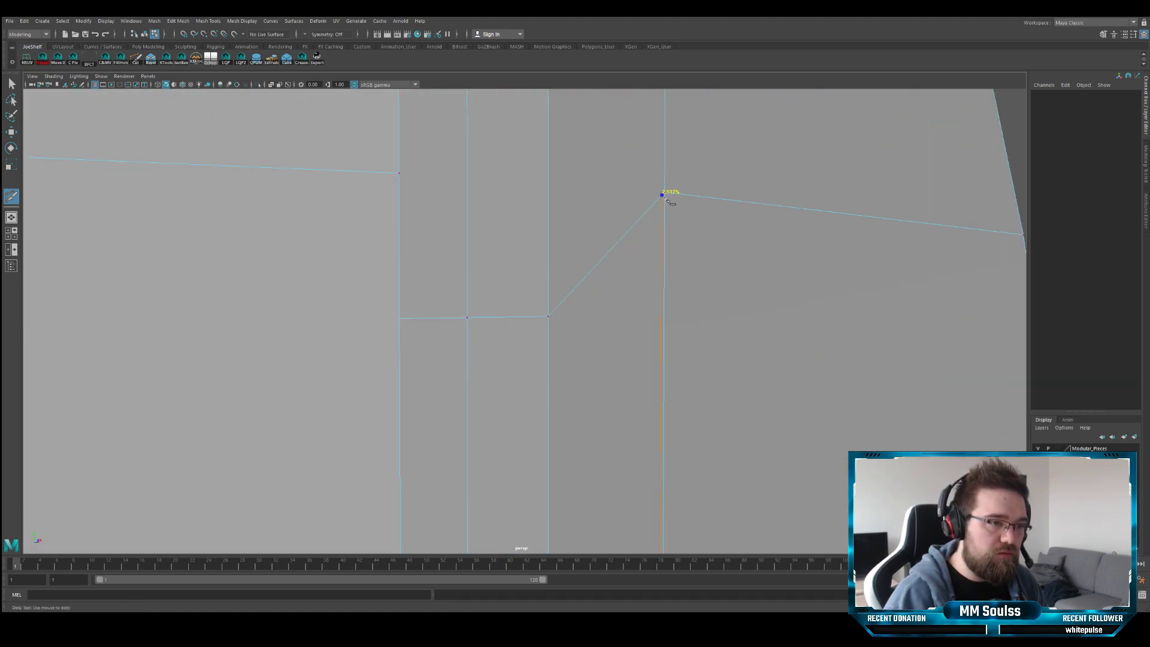
pyautogui.click(663, 196)
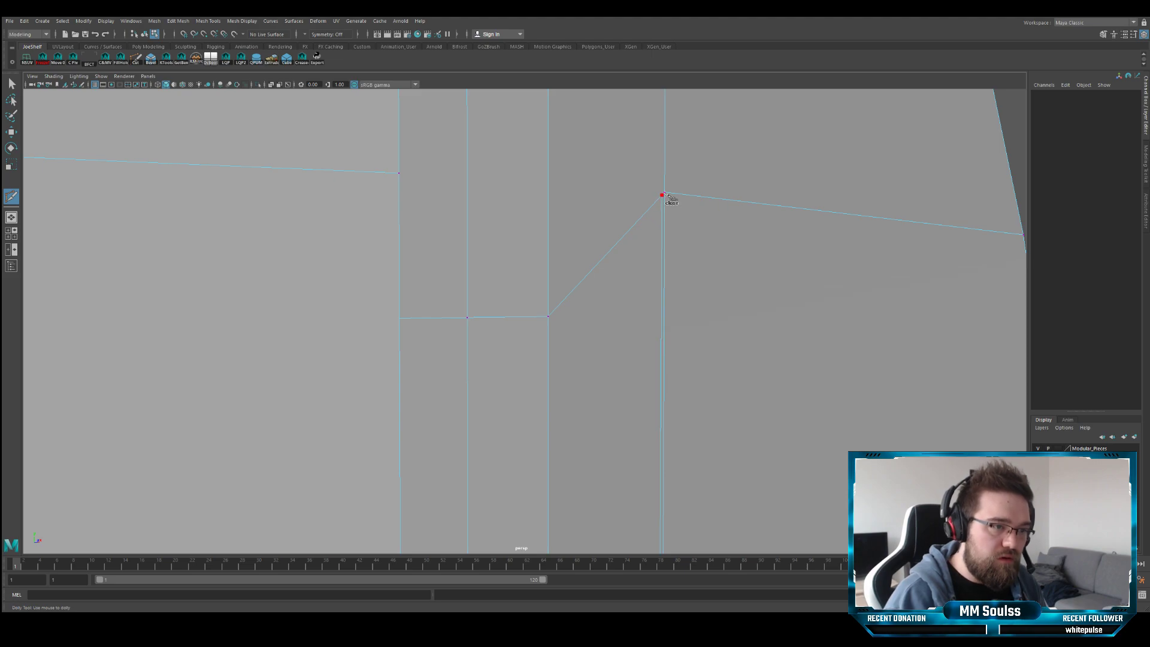
# - Continue the support edge around the groove's rounded upper end, just inside the rim, across to the opposite side wall
pyautogui.keyDown('alt'); pyautogui.moveTo(665, 194); pyautogui.dragTo(669, 230, button='middle'); pyautogui.keyUp('alt')
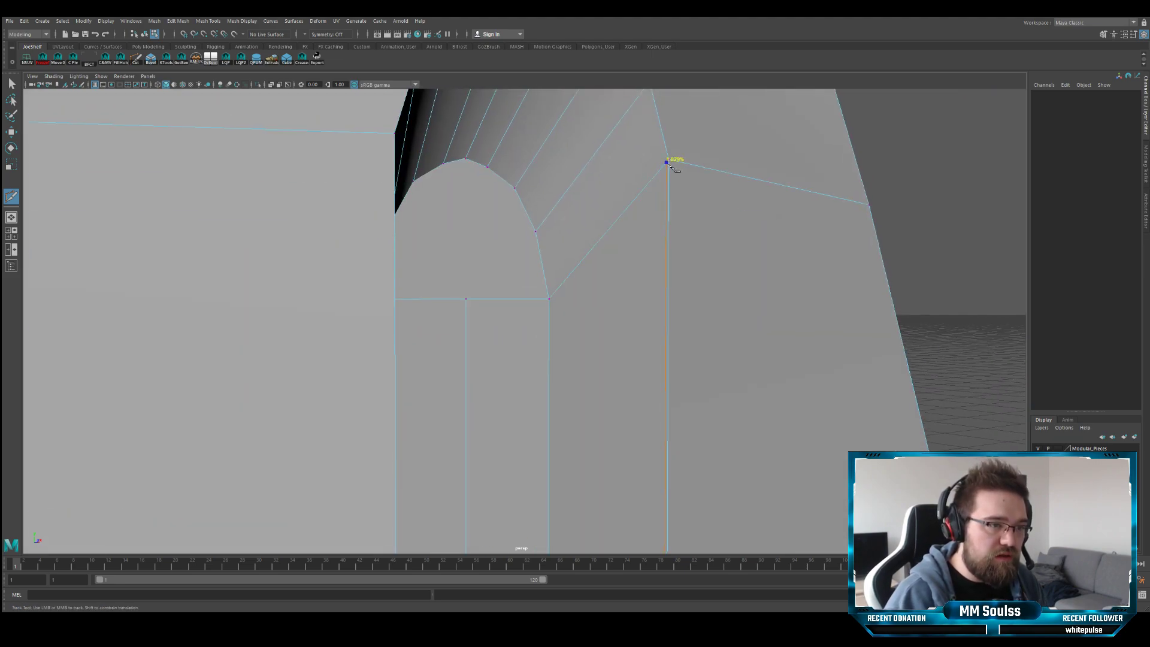
pyautogui.keyDown('alt'); pyautogui.moveTo(654, 136); pyautogui.dragTo(653, 170, button='middle'); pyautogui.keyUp('alt')
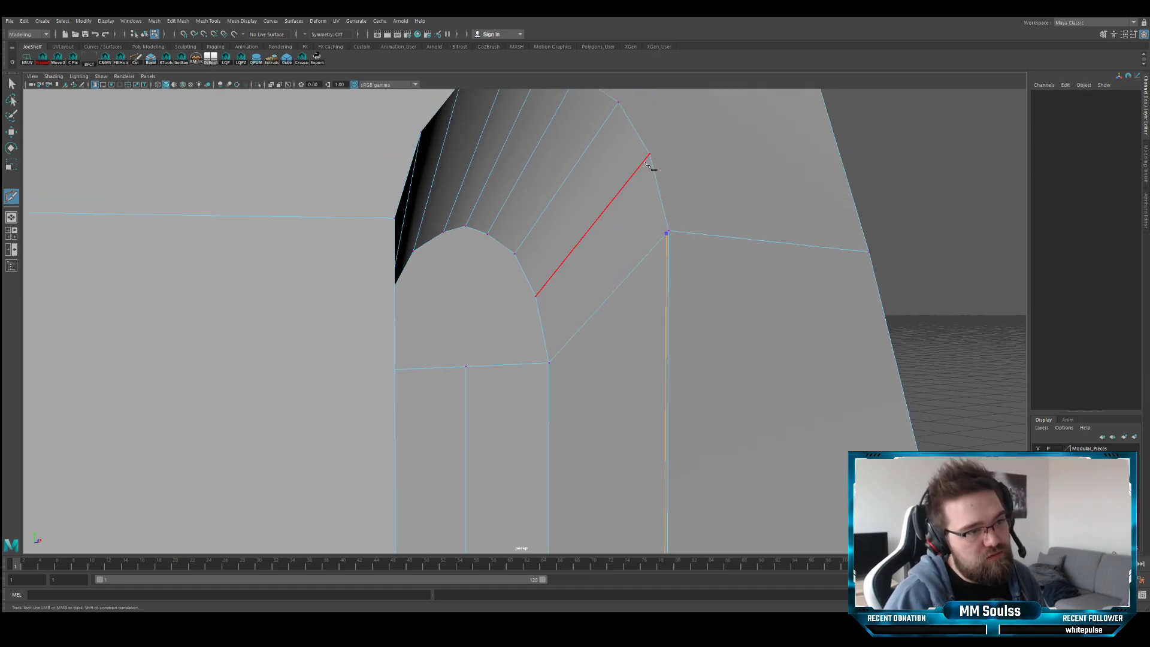
pyautogui.click(646, 161)
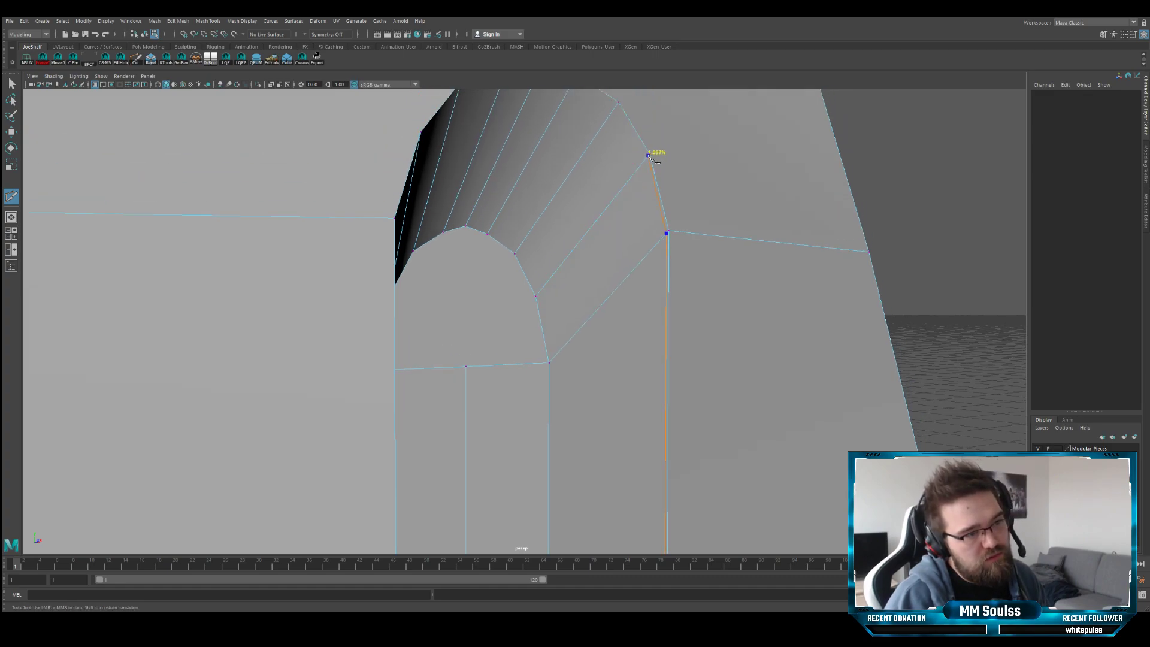
pyautogui.click(648, 155)
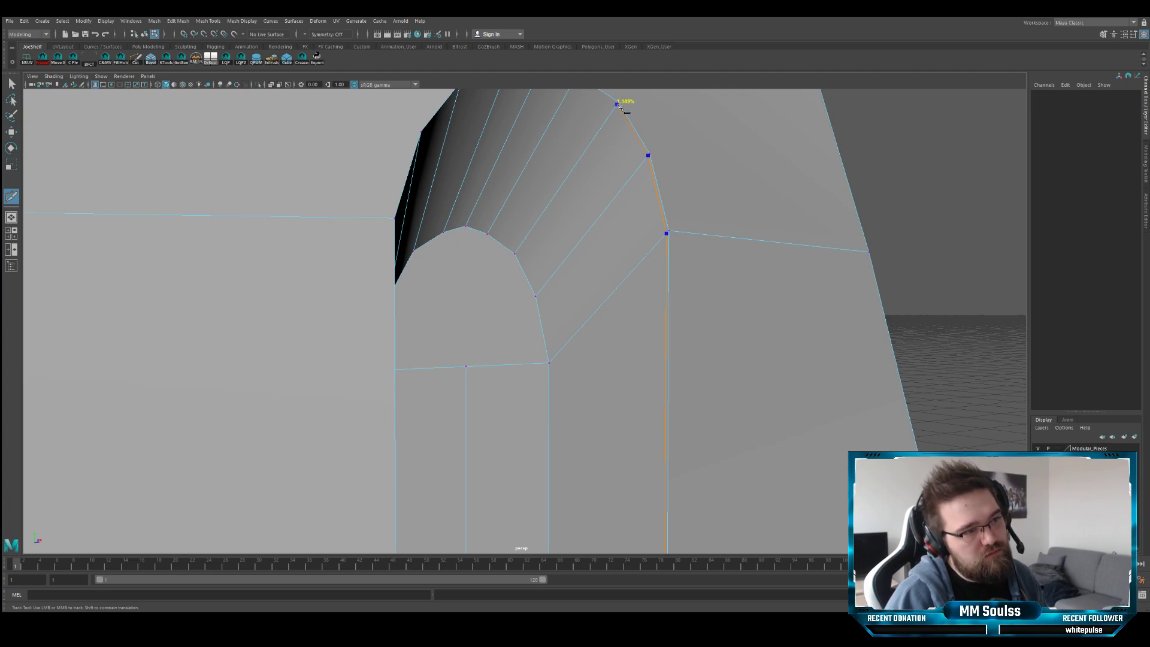
pyautogui.keyDown('alt'); pyautogui.moveTo(627, 120); pyautogui.dragTo(501, 119); pyautogui.keyUp('alt')
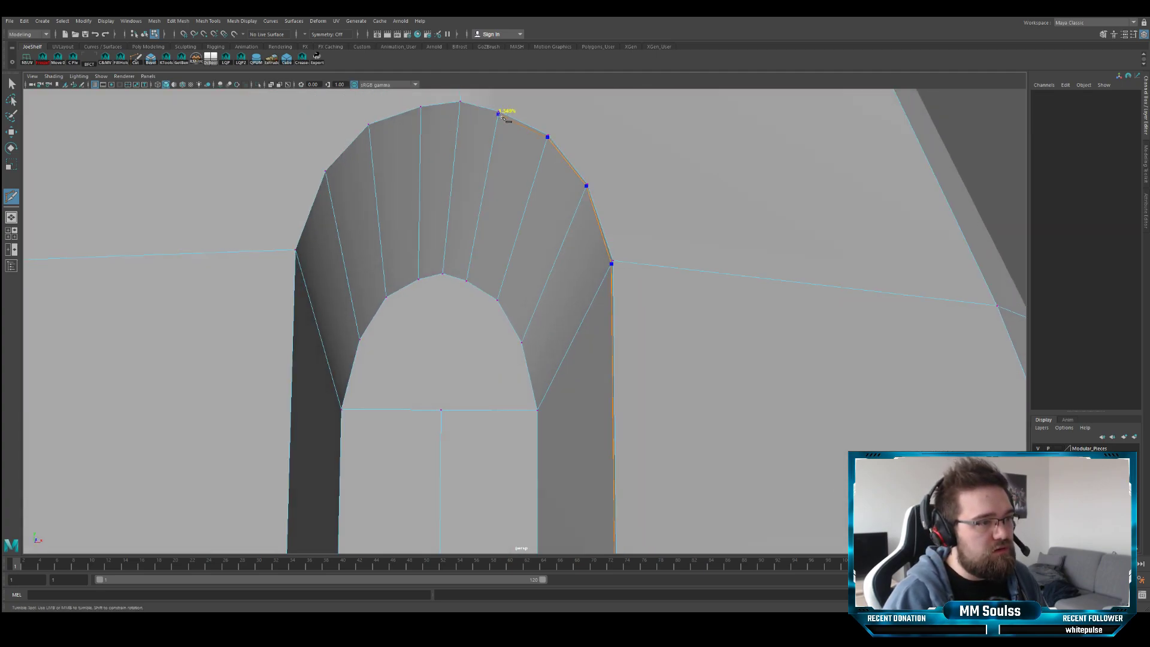
pyautogui.click(500, 113)
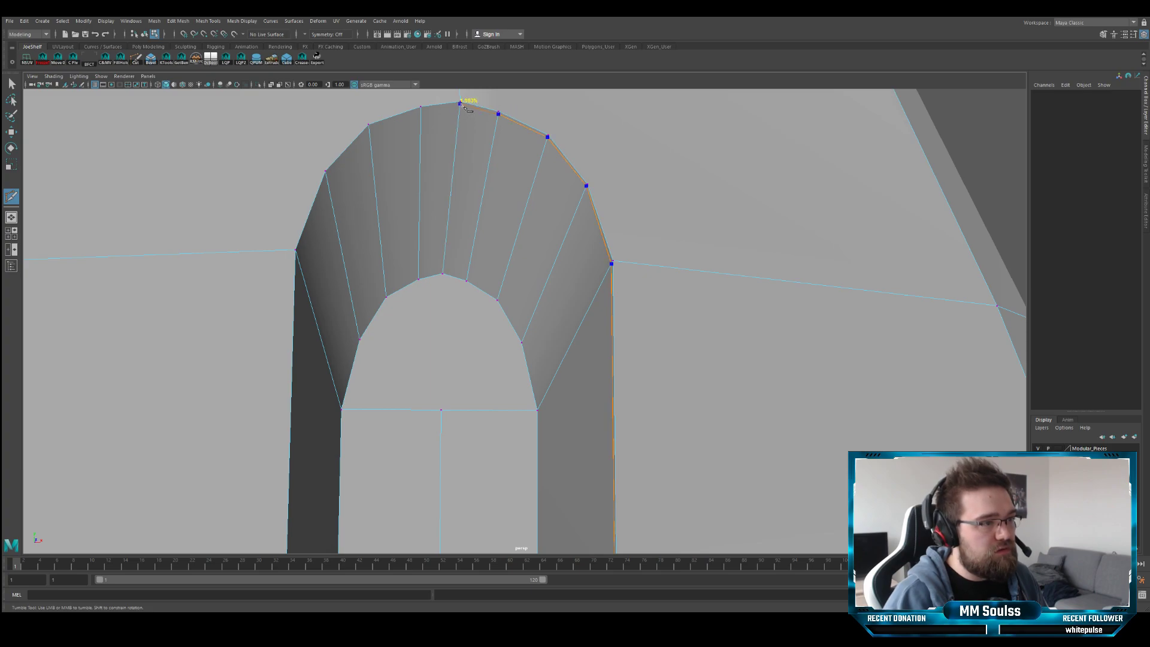
pyautogui.click(414, 119)
pyautogui.keyDown('alt'); pyautogui.moveTo(407, 157); pyautogui.dragTo(287, 189); pyautogui.keyUp('alt')
pyautogui.keyDown('alt'); pyautogui.moveTo(287, 189); pyautogui.dragTo(342, 163, button='middle'); pyautogui.keyUp('alt')
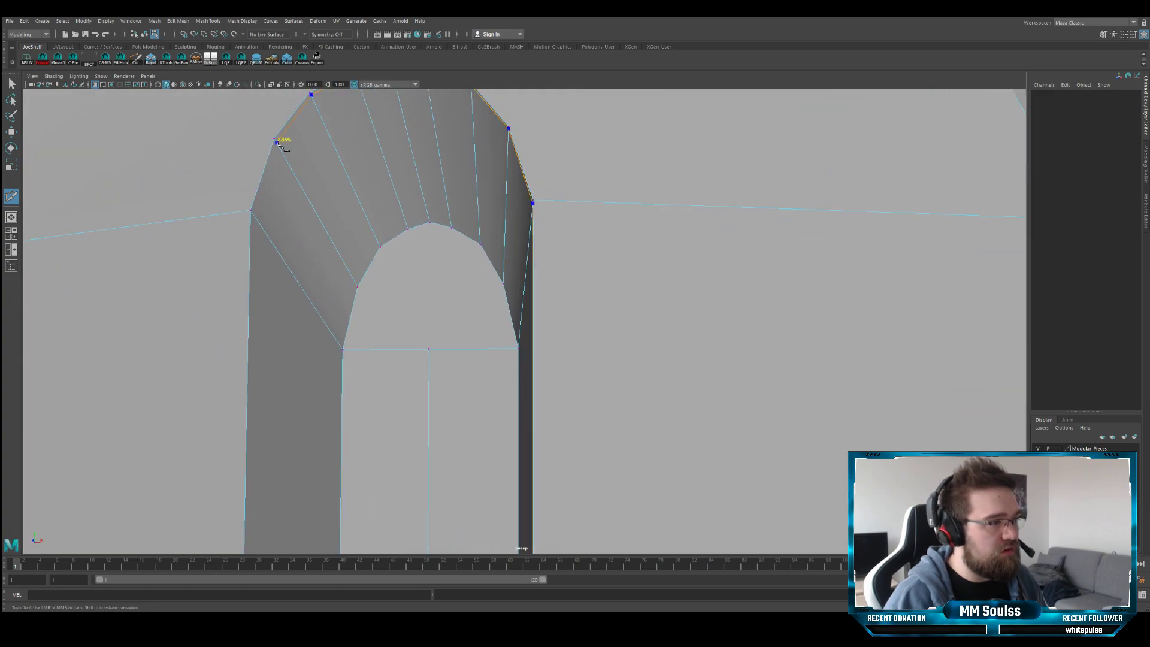
pyautogui.click(251, 216)
pyautogui.keyDown('alt'); pyautogui.moveTo(251, 216); pyautogui.dragTo(295, 264); pyautogui.keyUp('alt')
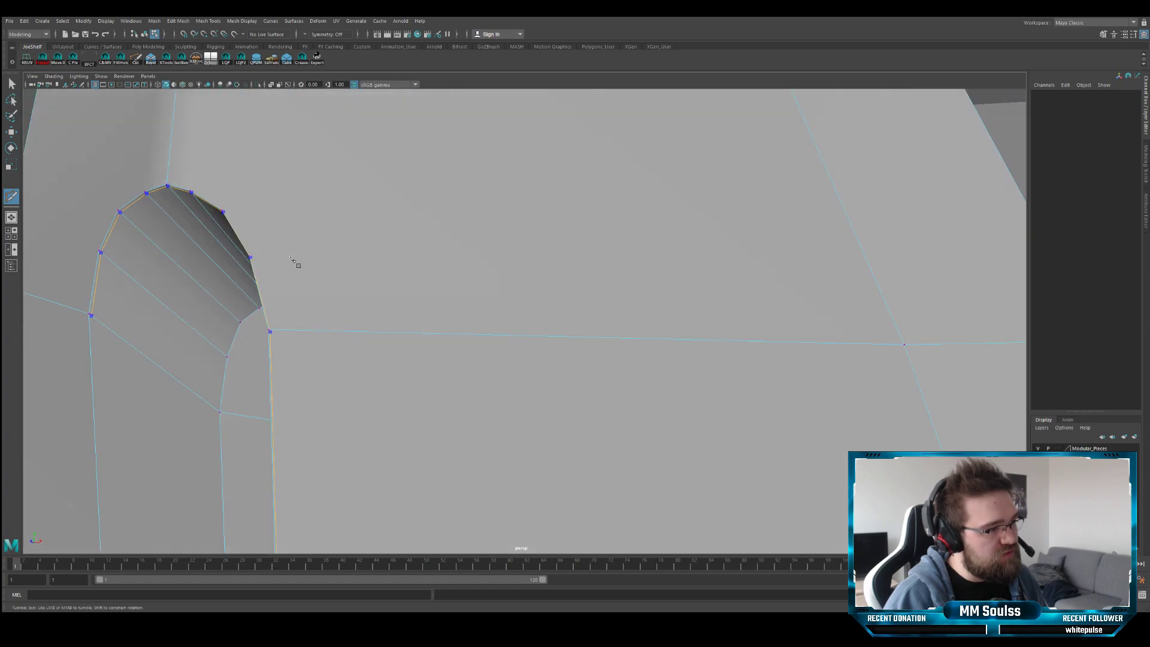
# - Carry the support edge down the opposite side wall, close to the rim, through the cross rows towards the groove's lower end
pyautogui.keyDown('alt'); pyautogui.moveTo(295, 264); pyautogui.dragTo(421, 259, button='middle'); pyautogui.keyUp('alt')
pyautogui.keyDown('alt'); pyautogui.moveTo(421, 259); pyautogui.dragTo(472, 291, button='right'); pyautogui.keyUp('alt')
pyautogui.keyDown('alt'); pyautogui.moveTo(471, 291); pyautogui.dragTo(463, 293); pyautogui.keyUp('alt')
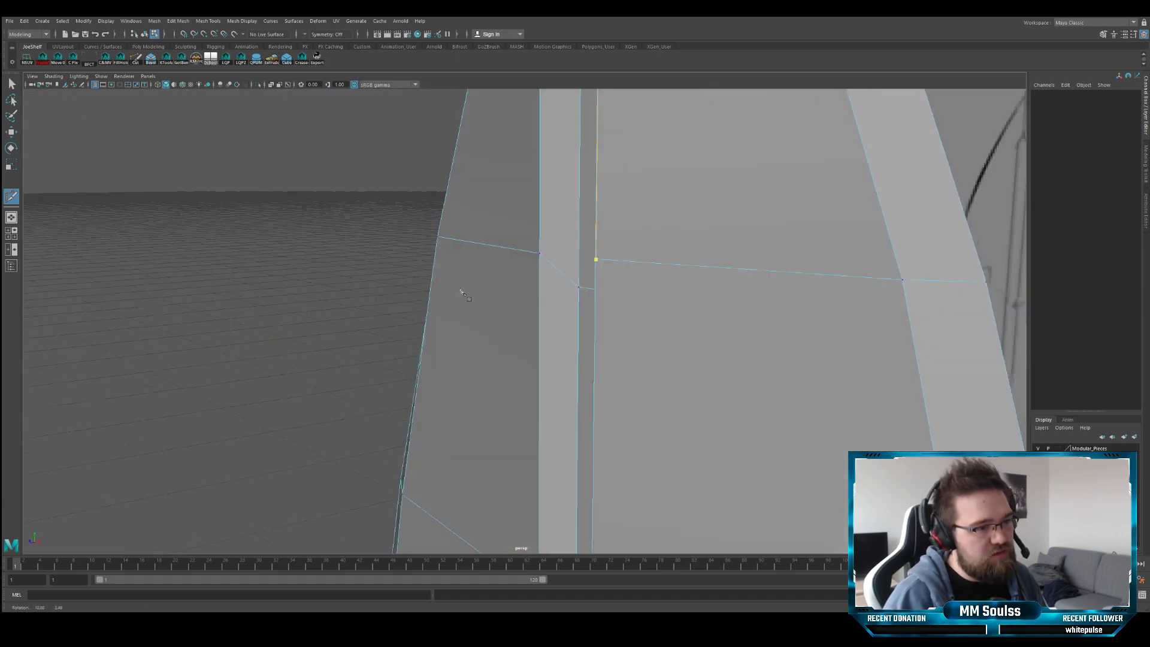
pyautogui.keyDown('alt'); pyautogui.moveTo(462, 293); pyautogui.dragTo(493, 257, button='right'); pyautogui.keyUp('alt')
pyautogui.keyDown('alt'); pyautogui.moveTo(493, 257); pyautogui.dragTo(465, 303, button='middle'); pyautogui.keyUp('alt')
pyautogui.keyDown('alt'); pyautogui.moveTo(464, 302); pyautogui.dragTo(475, 311, button='right'); pyautogui.keyUp('alt')
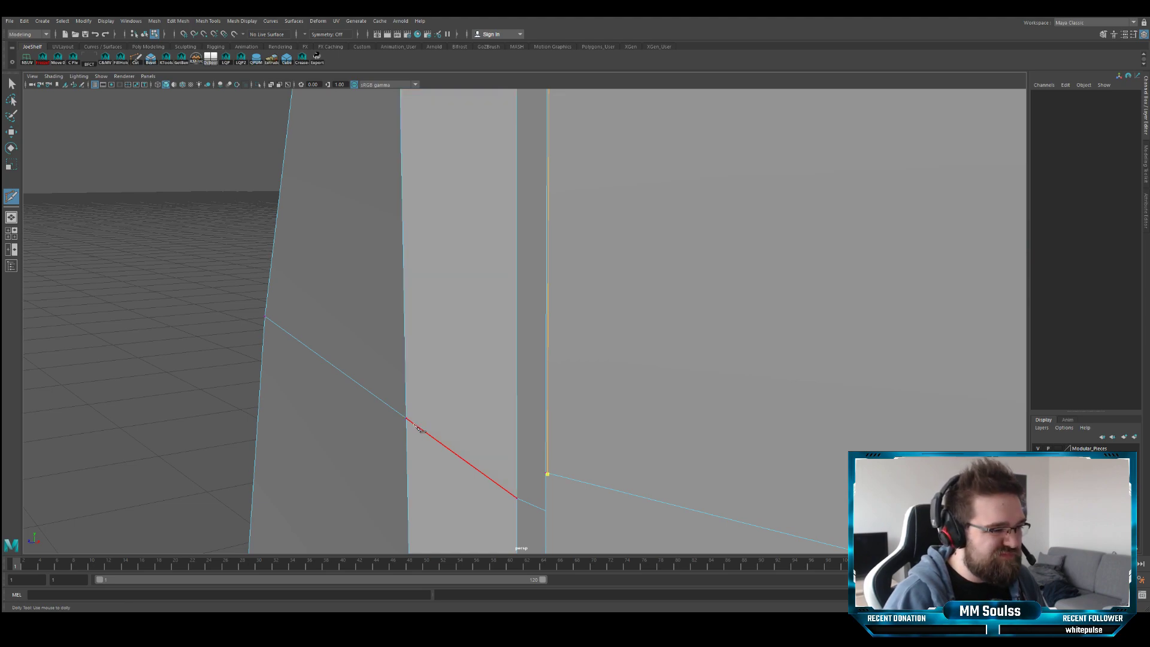
pyautogui.keyDown('alt'); pyautogui.moveTo(410, 421); pyautogui.dragTo(415, 328, button='middle'); pyautogui.keyUp('alt')
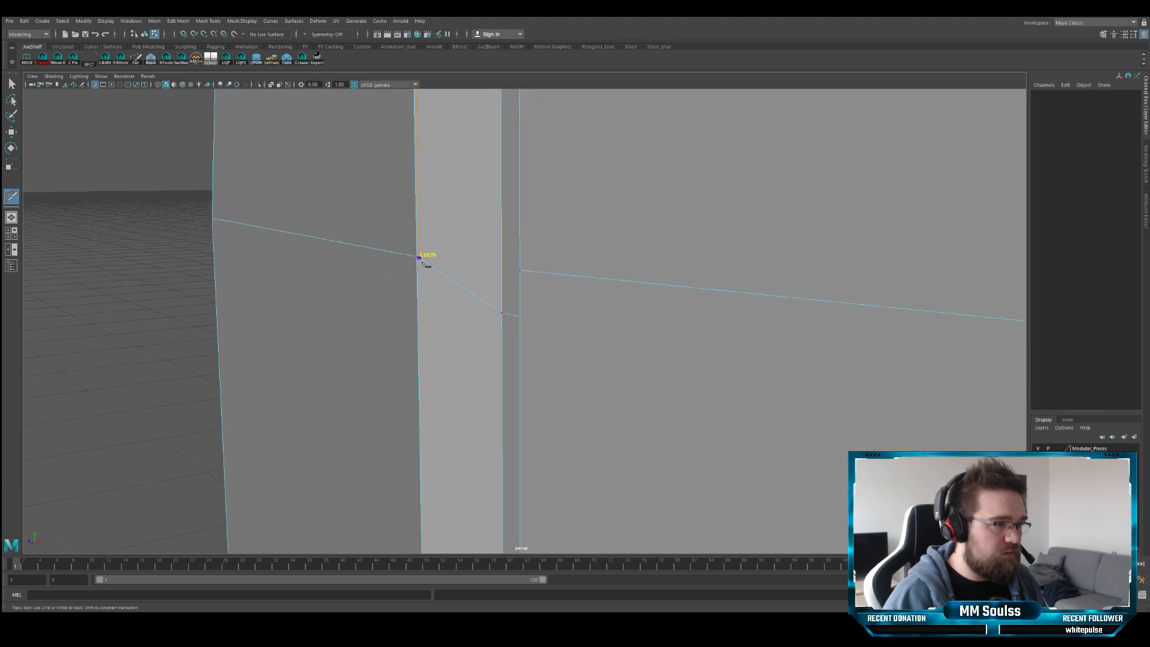
pyautogui.keyDown('alt'); pyautogui.moveTo(439, 325); pyautogui.dragTo(436, 264, button='middle'); pyautogui.keyUp('alt')
pyautogui.keyDown('alt'); pyautogui.moveTo(437, 264); pyautogui.dragTo(344, 269, button='right'); pyautogui.keyUp('alt')
pyautogui.keyDown('alt'); pyautogui.moveTo(455, 240); pyautogui.dragTo(473, 114, button='middle'); pyautogui.keyUp('alt')
pyautogui.moveTo(494, 335)
pyautogui.keyDown('alt'); pyautogui.mouseDown(button='middle')
pyautogui.moveTo(479, 126)
pyautogui.moveTo(471, 239)
pyautogui.mouseUp(button='middle'); pyautogui.keyUp('alt')
pyautogui.moveTo(472, 239)
pyautogui.keyDown('alt'); pyautogui.mouseDown(button='right')
pyautogui.moveTo(503, 325)
pyautogui.moveTo(522, 324)
pyautogui.mouseUp(button='right'); pyautogui.keyUp('alt')
pyautogui.keyDown('alt'); pyautogui.moveTo(522, 324); pyautogui.dragTo(508, 285, button='middle'); pyautogui.keyUp('alt')
pyautogui.keyDown('alt'); pyautogui.moveTo(507, 285); pyautogui.dragTo(526, 310, button='right'); pyautogui.keyUp('alt')
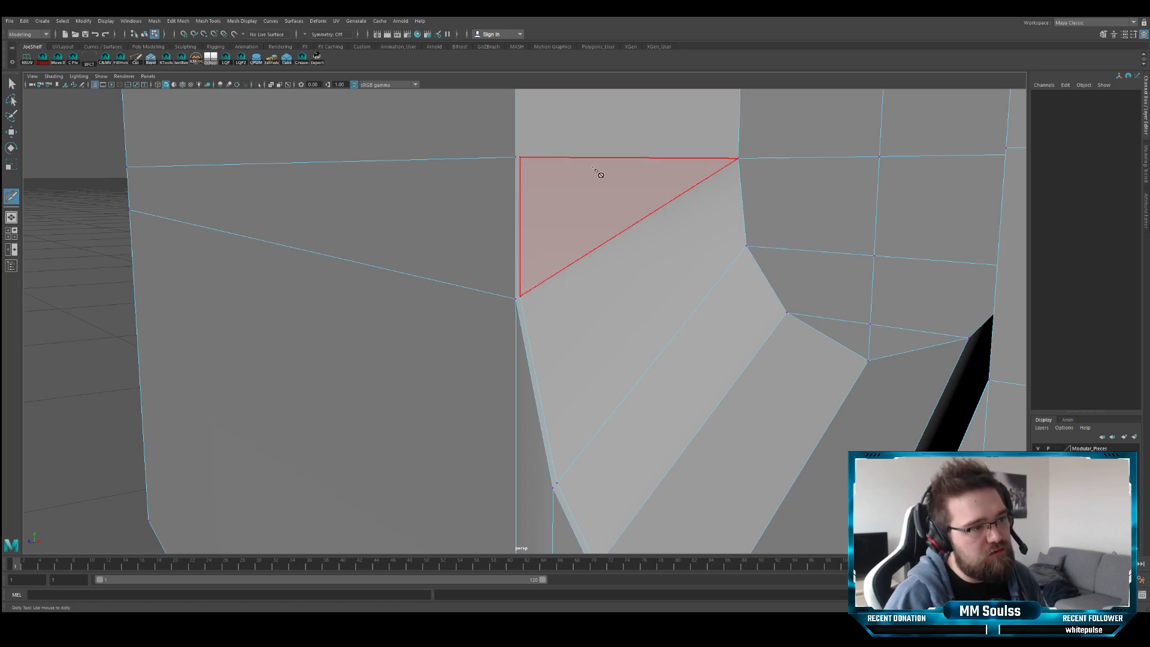
# - Join the side-wall support edge to the existing support edge at the groove's lower end and complete the cut
pyautogui.keyDown('alt'); pyautogui.moveTo(599, 173); pyautogui.dragTo(543, 172, button='right'); pyautogui.keyUp('alt')
pyautogui.keyDown('alt'); pyautogui.moveTo(543, 172); pyautogui.dragTo(533, 333, button='middle'); pyautogui.keyUp('alt')
pyautogui.keyDown('alt'); pyautogui.moveTo(530, 198); pyautogui.dragTo(542, 302, button='middle'); pyautogui.keyUp('alt')
pyautogui.keyDown('alt'); pyautogui.moveTo(543, 303); pyautogui.dragTo(533, 324); pyautogui.keyUp('alt')
pyautogui.keyDown('alt'); pyautogui.moveTo(535, 327); pyautogui.dragTo(569, 274, button='middle'); pyautogui.keyUp('alt')
pyautogui.keyDown('alt'); pyautogui.moveTo(566, 272); pyautogui.dragTo(550, 287, button='right'); pyautogui.keyUp('alt')
pyautogui.keyDown('alt'); pyautogui.moveTo(551, 288); pyautogui.dragTo(549, 353, button='middle'); pyautogui.keyUp('alt')
pyautogui.keyDown('alt'); pyautogui.moveTo(547, 288); pyautogui.dragTo(494, 267, button='right'); pyautogui.keyUp('alt')
pyautogui.keyDown('alt'); pyautogui.moveTo(569, 359); pyautogui.dragTo(516, 300, button='right'); pyautogui.keyUp('alt')
pyautogui.keyDown('alt'); pyautogui.moveTo(516, 299); pyautogui.dragTo(513, 149, button='middle'); pyautogui.keyUp('alt')
pyautogui.keyDown('alt'); pyautogui.moveTo(516, 383); pyautogui.dragTo(522, 193, button='middle'); pyautogui.keyUp('alt')
pyautogui.keyDown('alt'); pyautogui.moveTo(530, 200); pyautogui.dragTo(577, 291, button='right'); pyautogui.keyUp('alt')
pyautogui.keyDown('alt'); pyautogui.moveTo(580, 193); pyautogui.dragTo(380, 329, button='right'); pyautogui.keyUp('alt')
pyautogui.click(340, 326)
pyautogui.keyDown('alt'); pyautogui.moveTo(379, 329); pyautogui.dragTo(470, 321); pyautogui.keyUp('alt')
# - Examine the rounded lower end of the groove, comparing the smooth preview with the unsmoothed mesh
pyautogui.press('3')
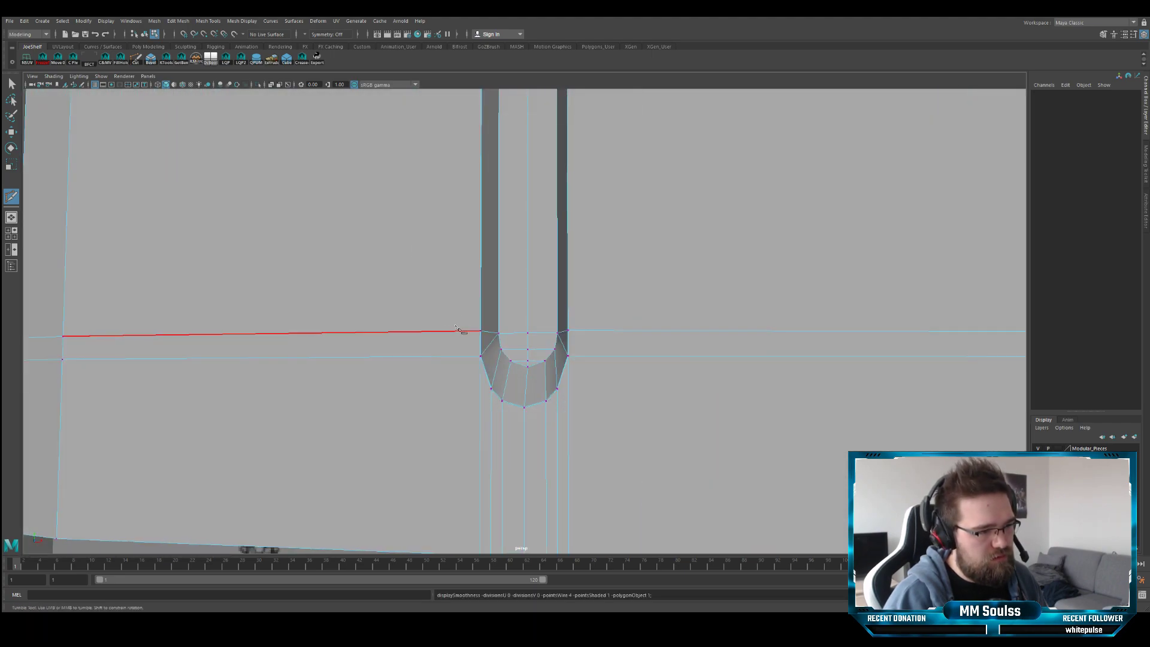
pyautogui.keyDown('alt'); pyautogui.moveTo(464, 334); pyautogui.dragTo(467, 305, button='middle'); pyautogui.keyUp('alt')
pyautogui.scroll(3, 467, 305)
pyautogui.moveTo(478, 316)
pyautogui.keyDown('alt'); pyautogui.mouseDown()
pyautogui.moveTo(459, 321)
pyautogui.moveTo(459, 310)
pyautogui.mouseUp(); pyautogui.keyUp('alt')
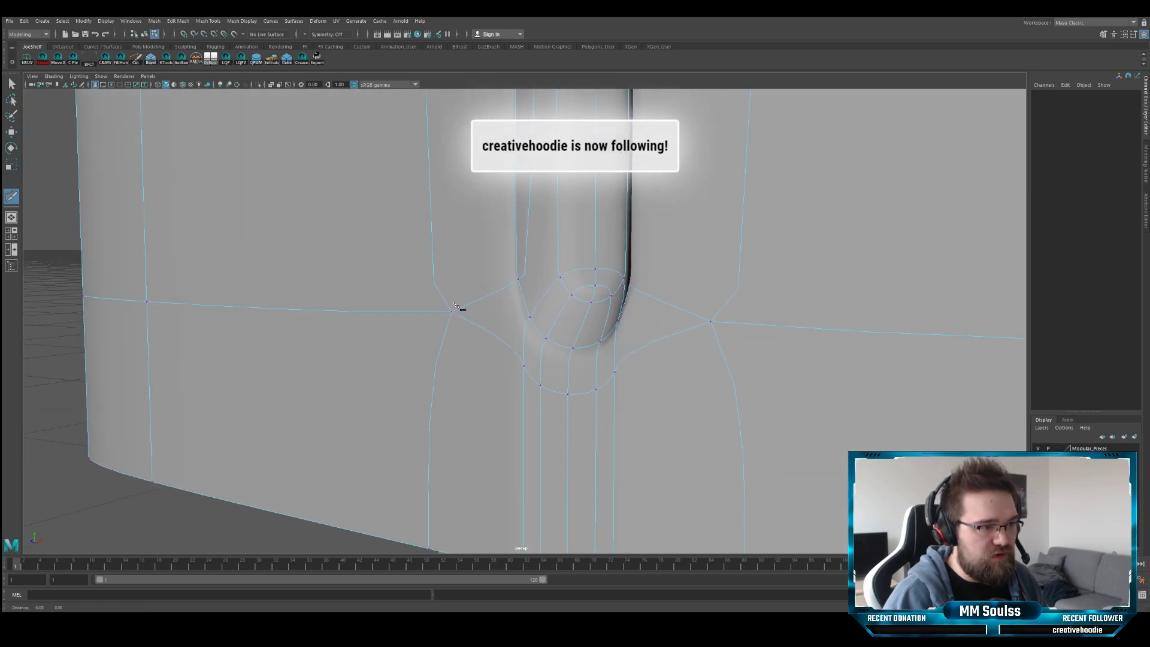
pyautogui.scroll(7, 461, 308)
pyautogui.click(475, 273)
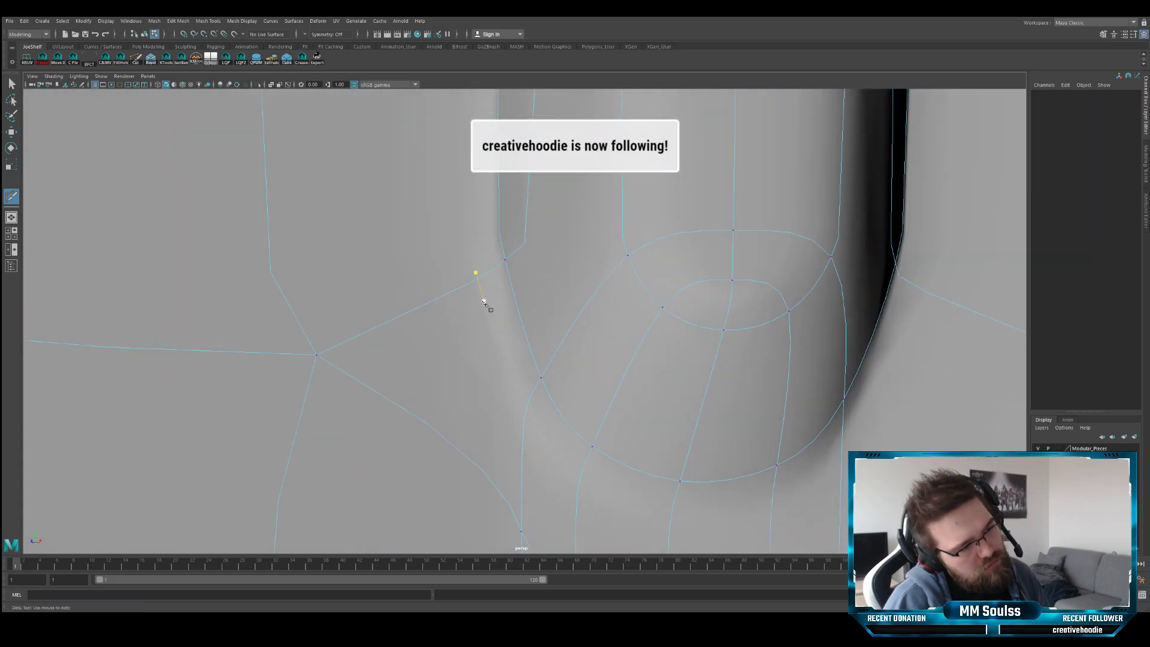
pyautogui.press('1')
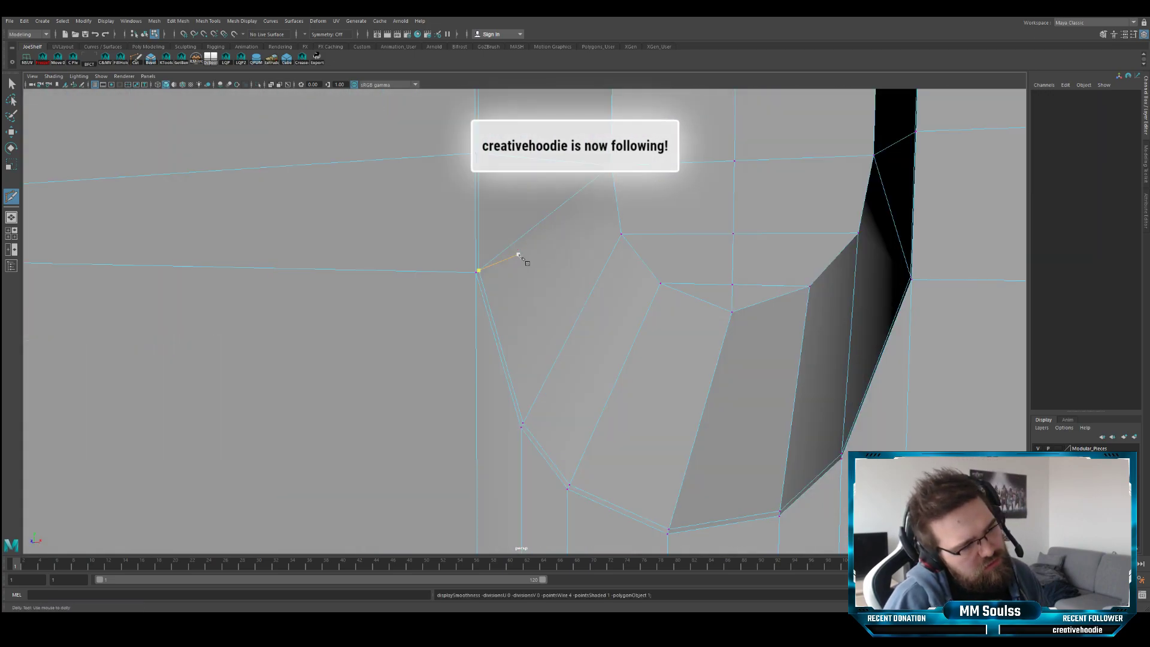
pyautogui.press('3')
pyautogui.press('1')
pyautogui.keyDown('alt'); pyautogui.moveTo(527, 254); pyautogui.dragTo(523, 252, button='middle'); pyautogui.keyUp('alt')
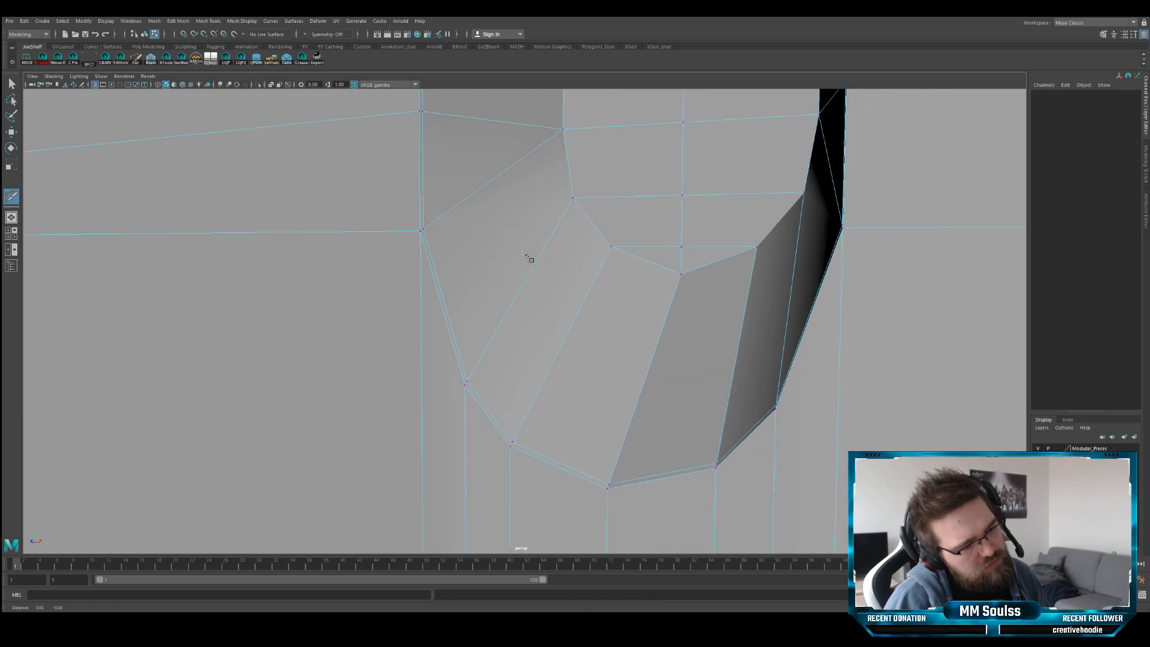
# - Cut an edge from the rim corner to the second floor vertex at the groove's lower end and check it in the smooth preview
pyautogui.click(420, 111)
pyautogui.press('q')
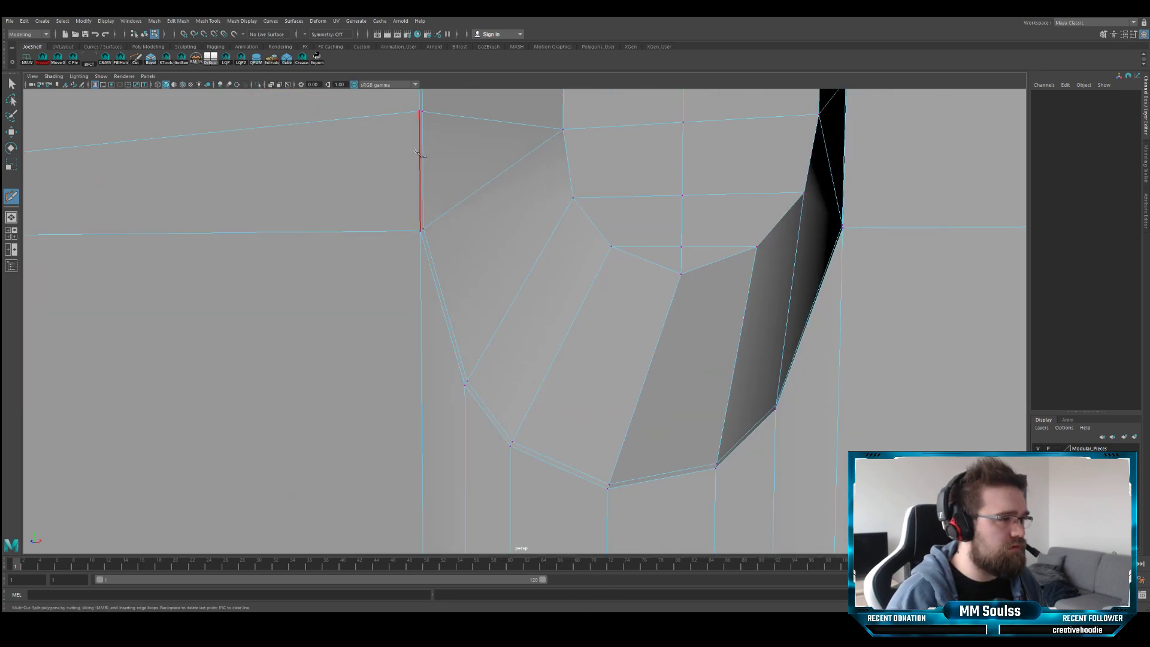
pyautogui.click(141, 62)
pyautogui.click(423, 229)
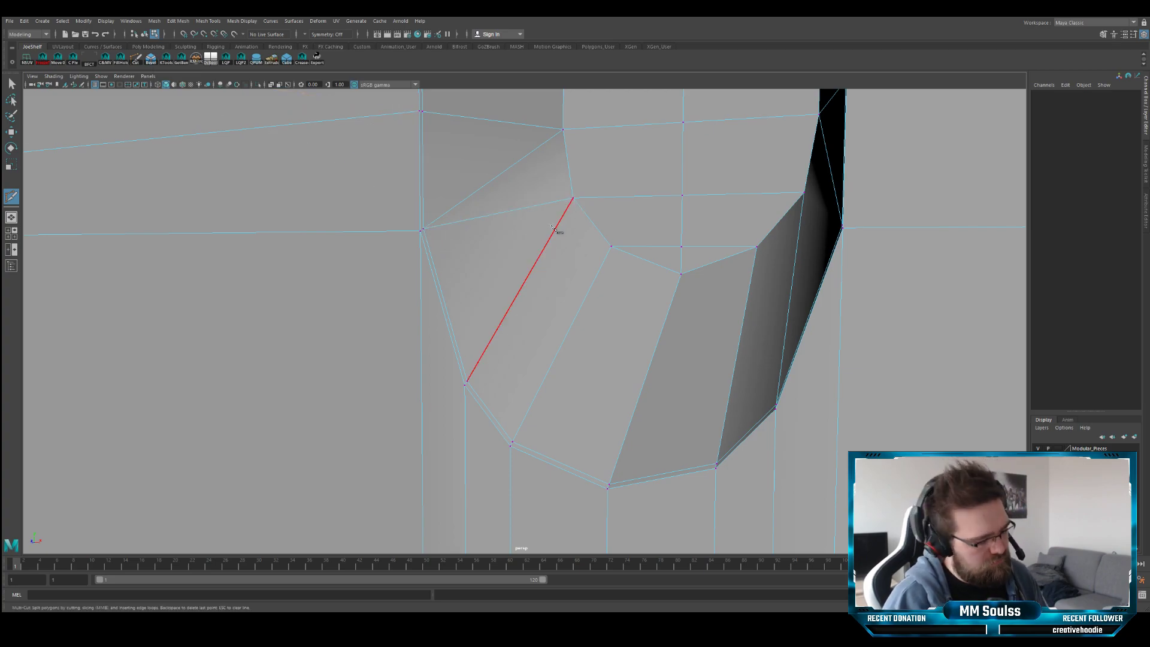
pyautogui.press('3')
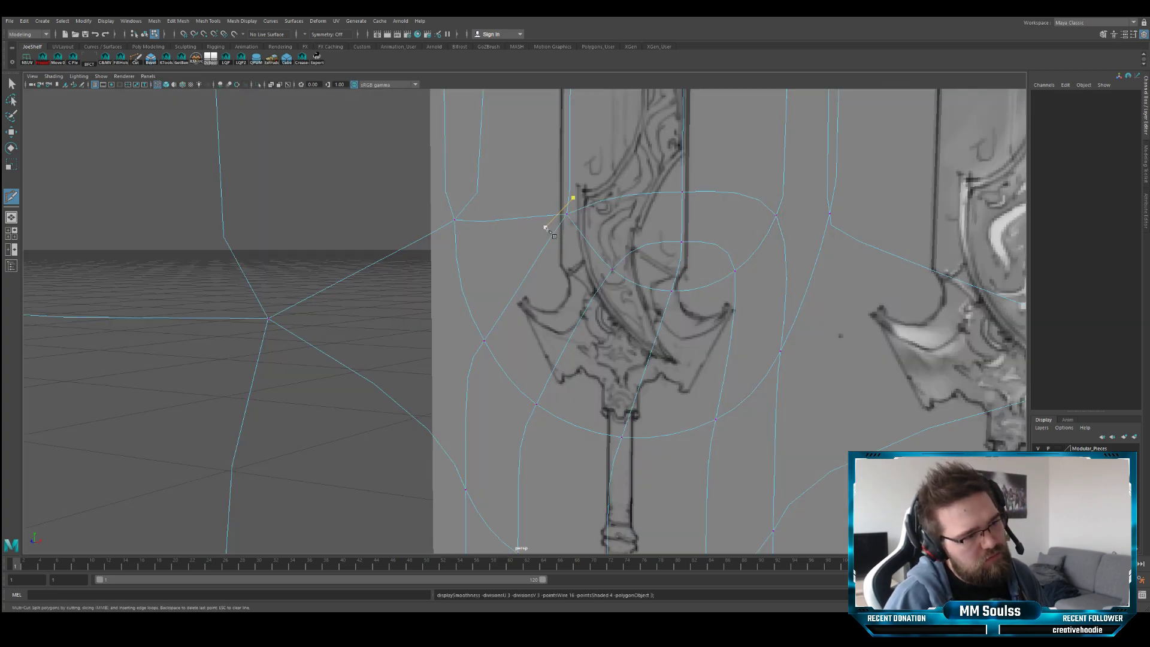
pyautogui.press('1')
pyautogui.press('5')
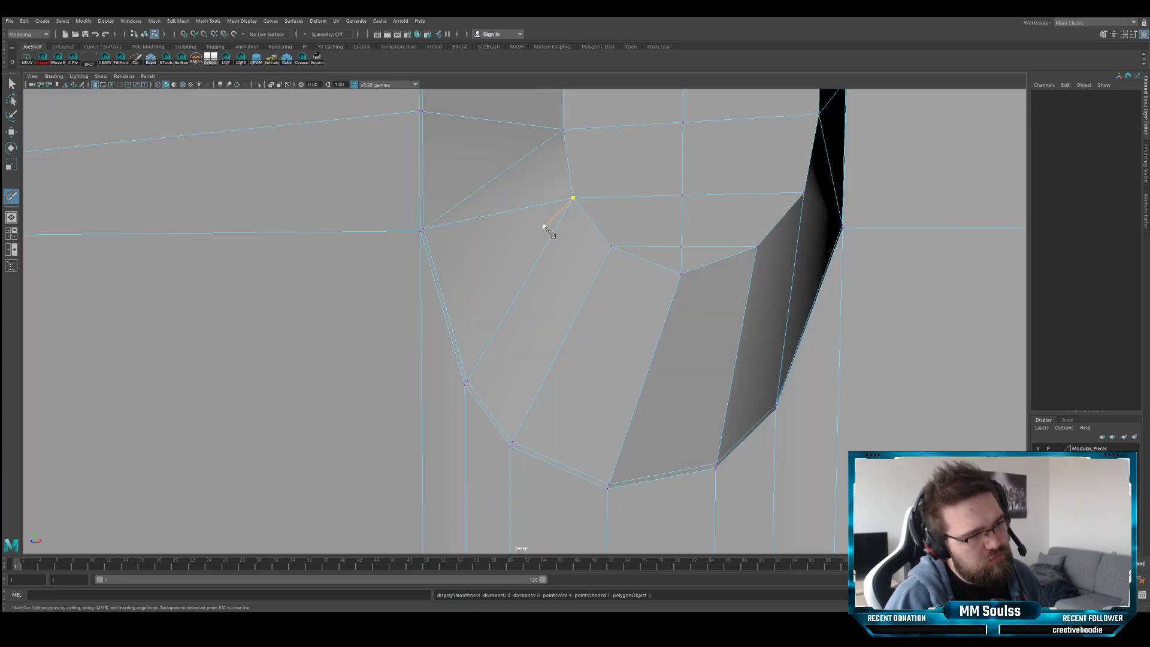
pyautogui.press('6')
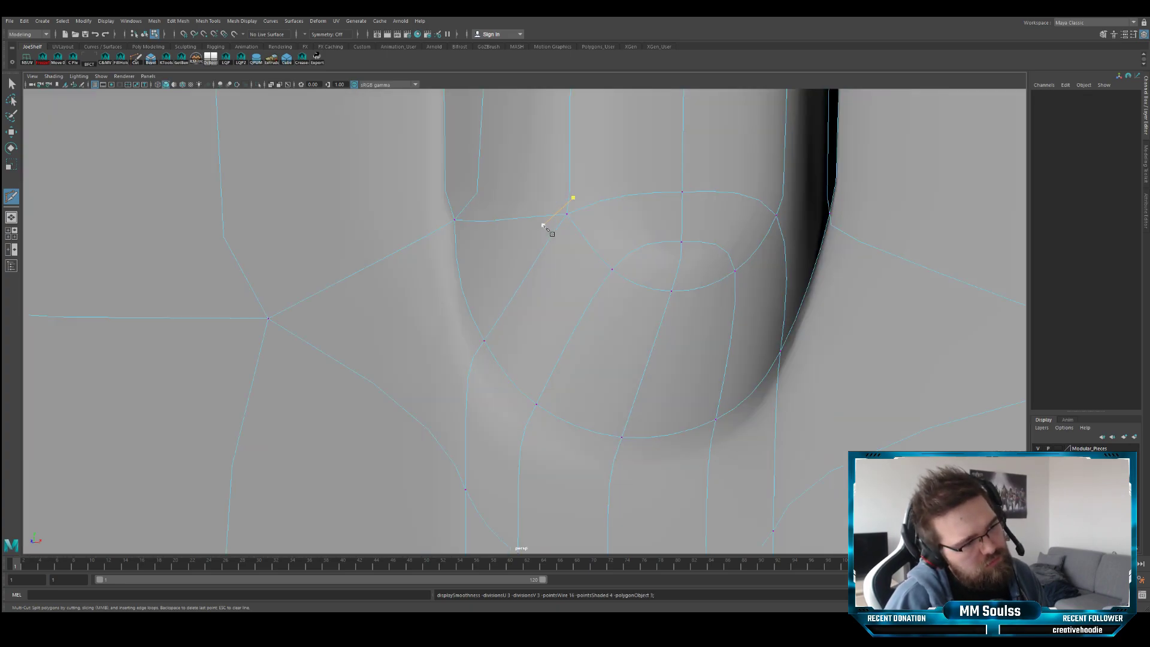
pyautogui.press('5')
# - Cut the matching edge from rim corner to floor vertex on the opposite wall of the groove's lower end
pyautogui.keyDown('alt'); pyautogui.moveTo(503, 174); pyautogui.dragTo(429, 259, button='middle'); pyautogui.keyUp('alt')
pyautogui.press('q')
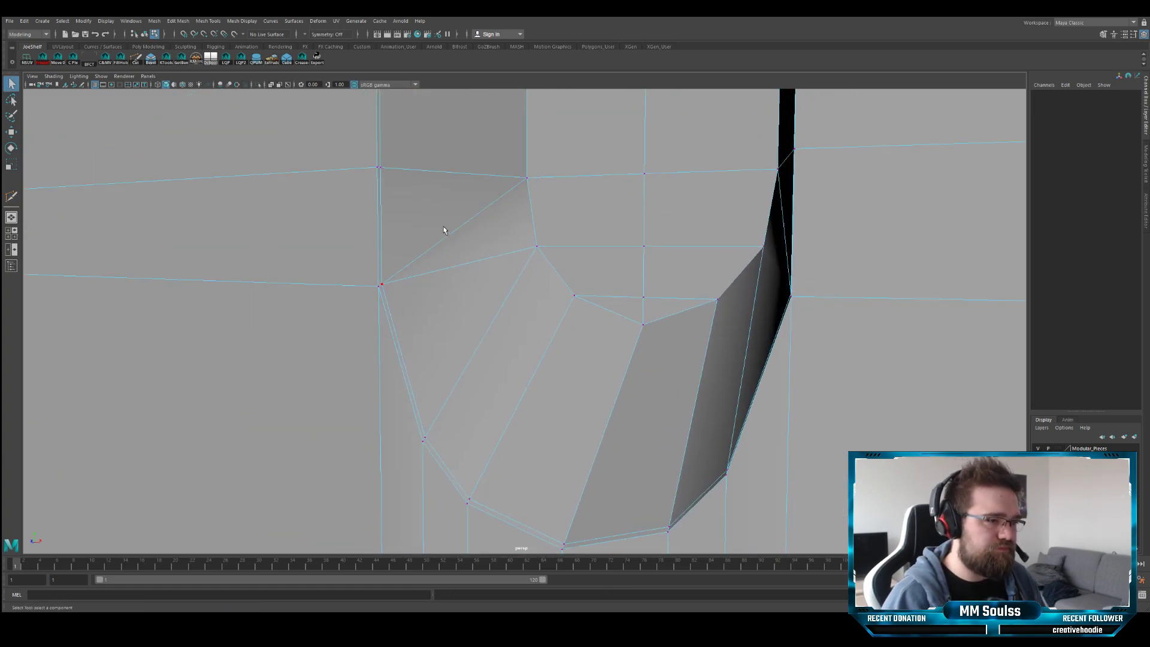
pyautogui.keyDown('alt'); pyautogui.moveTo(444, 206); pyautogui.dragTo(472, 218); pyautogui.keyUp('alt')
pyautogui.click(423, 209)
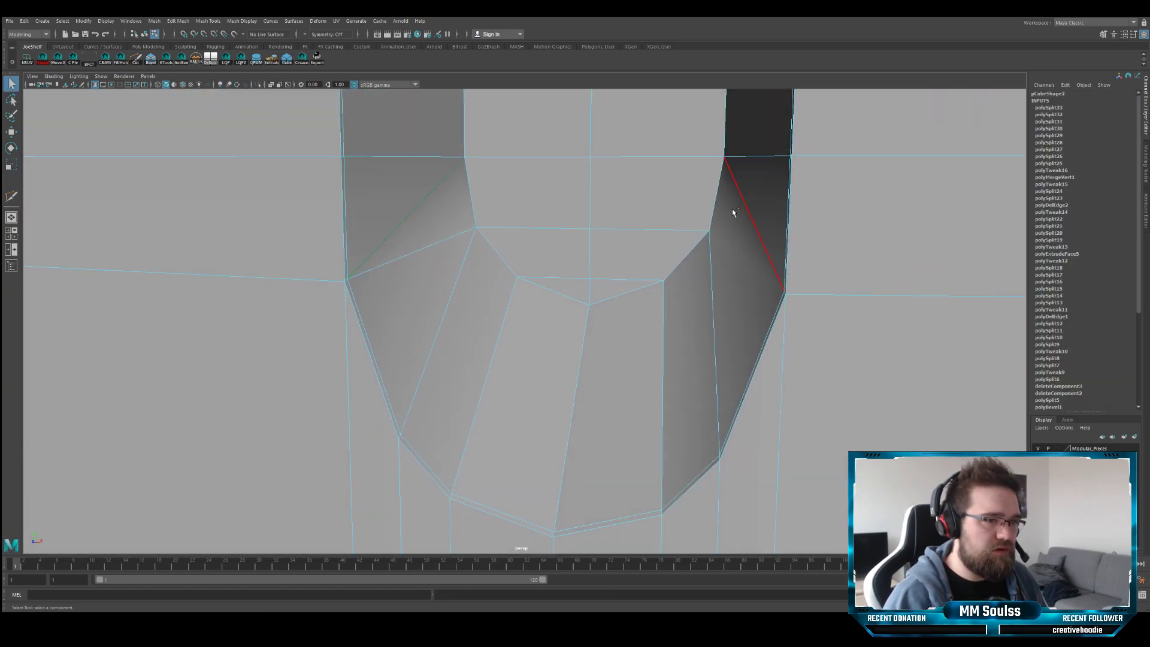
pyautogui.keyDown('alt'); pyautogui.moveTo(714, 222); pyautogui.dragTo(741, 216); pyautogui.keyUp('alt')
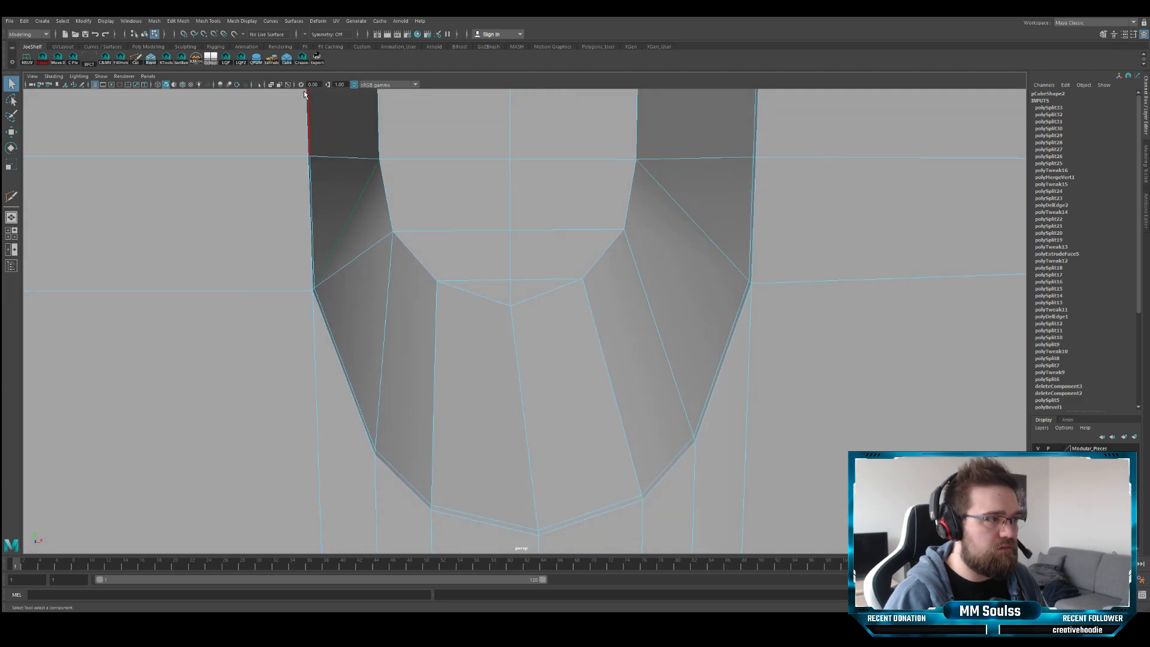
pyautogui.click(139, 65)
pyautogui.moveTo(628, 239)
pyautogui.keyDown('alt'); pyautogui.mouseDown()
pyautogui.moveTo(617, 249)
pyautogui.moveTo(634, 247)
pyautogui.moveTo(626, 239)
pyautogui.mouseUp(); pyautogui.keyUp('alt')
pyautogui.press('1')
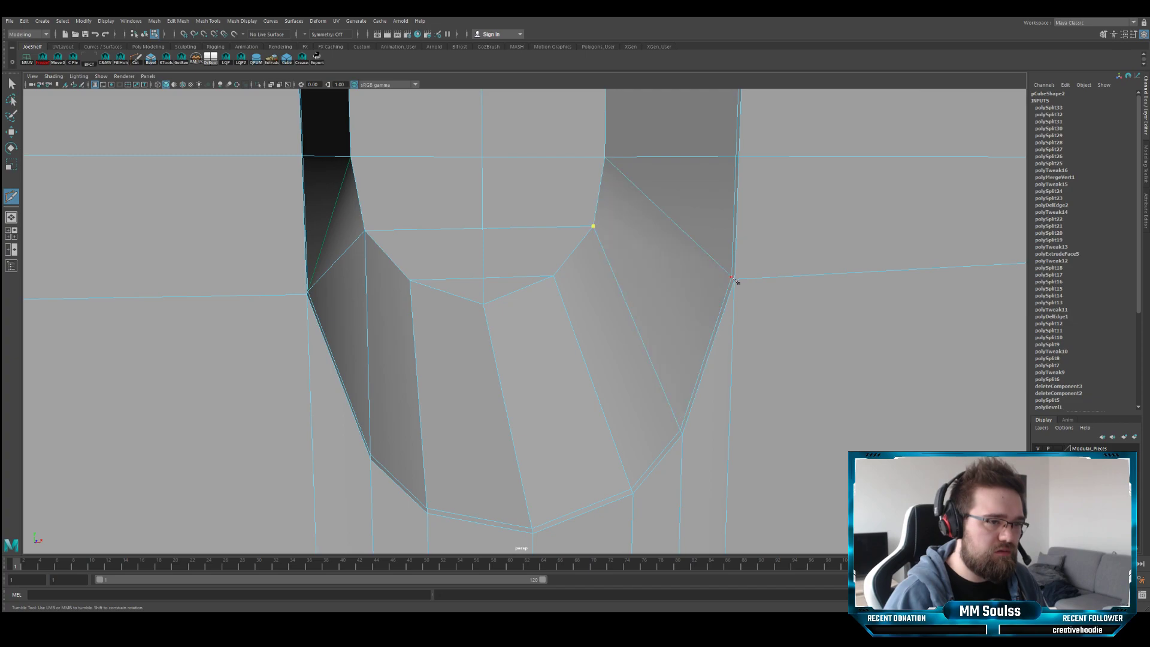
pyautogui.click(660, 209)
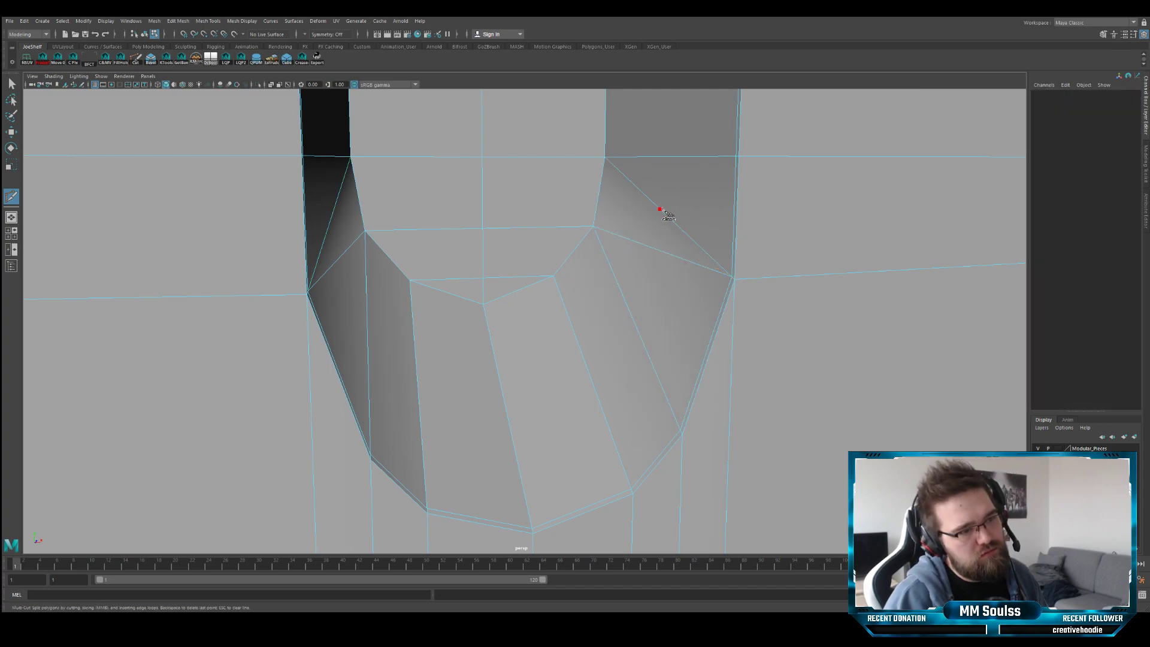
# - Delete the old diagonal edges on both side walls above the newly cut edges
pyautogui.press('q')
pyautogui.click(662, 211)
pyautogui.keyDown('alt'); pyautogui.moveTo(661, 210); pyautogui.dragTo(251, 109); pyautogui.keyUp('alt')
pyautogui.hotkey('ctrl', 'Delete')
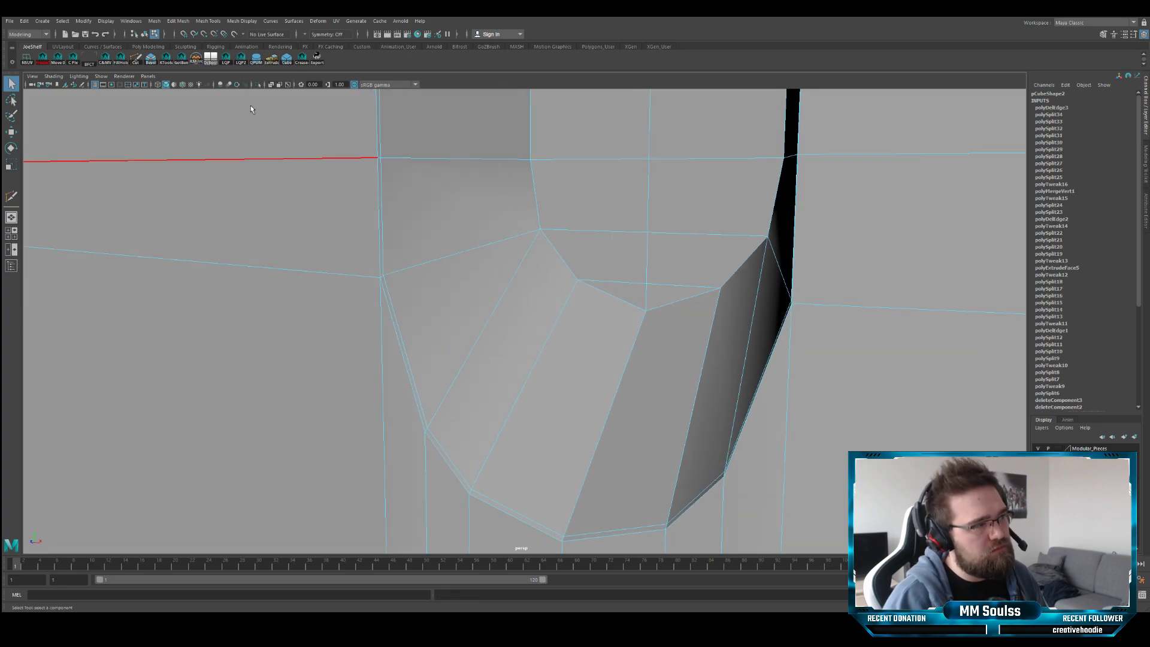
# - Insert an edge loop along the middle of the groove's side walls, ending at the new rim-to-floor edges
pyautogui.click(137, 61)
pyautogui.keyDown('alt'); pyautogui.moveTo(437, 260); pyautogui.dragTo(490, 269); pyautogui.keyUp('alt')
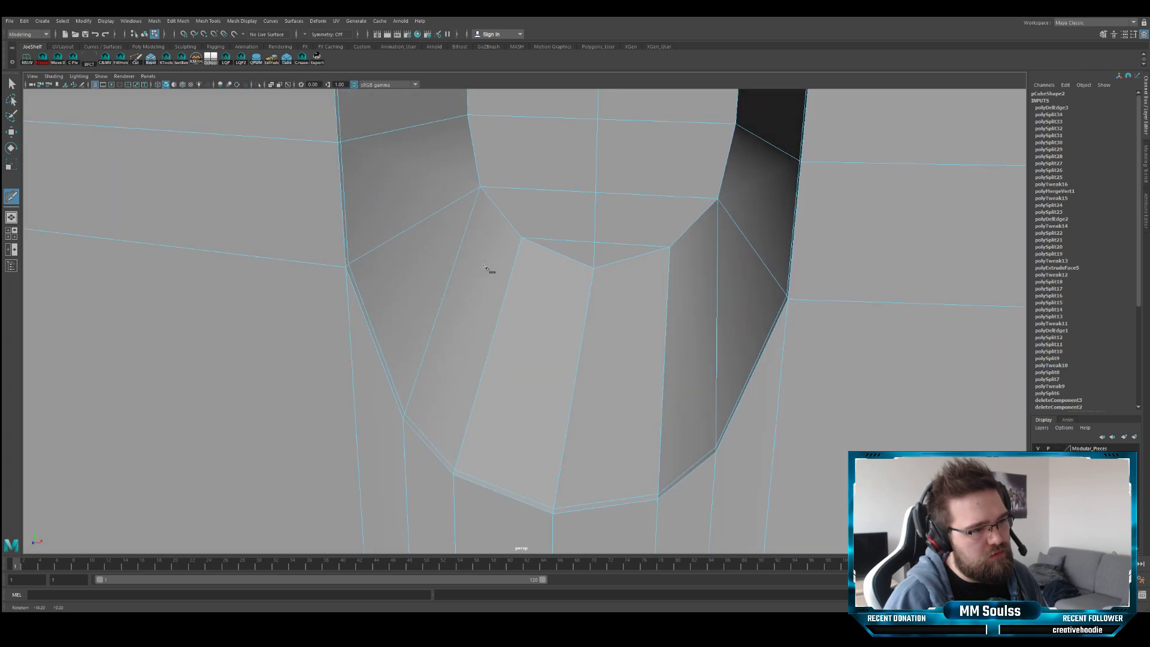
pyautogui.press('q')
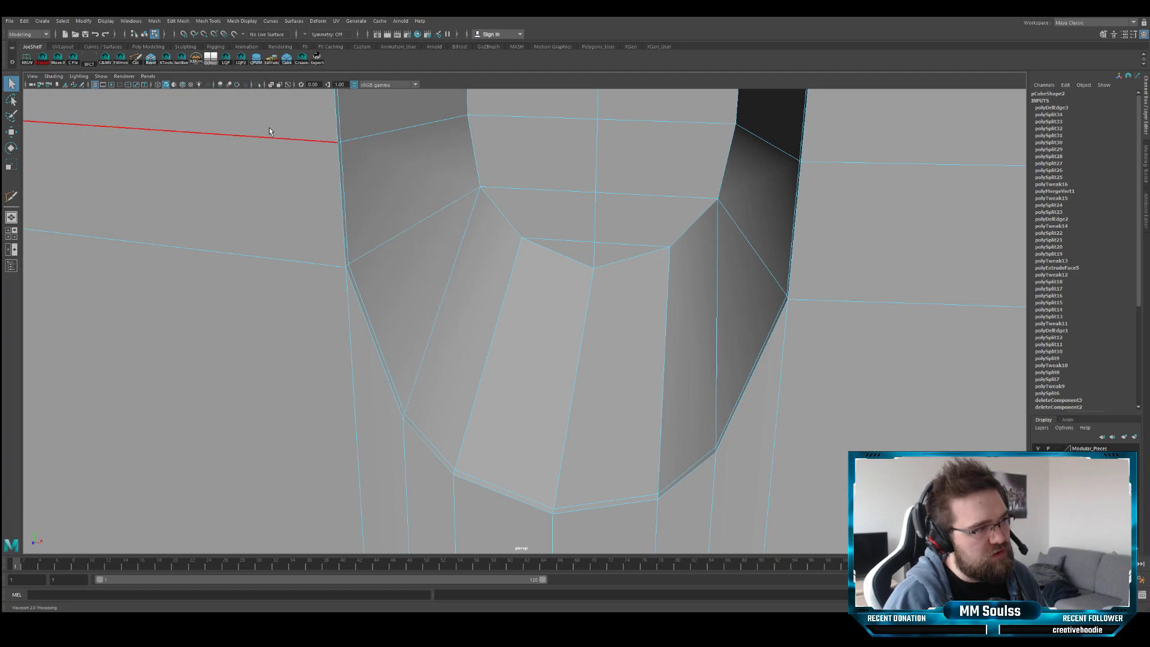
pyautogui.click(134, 66)
pyautogui.keyDown('alt'); pyautogui.moveTo(383, 228); pyautogui.dragTo(437, 216); pyautogui.keyUp('alt')
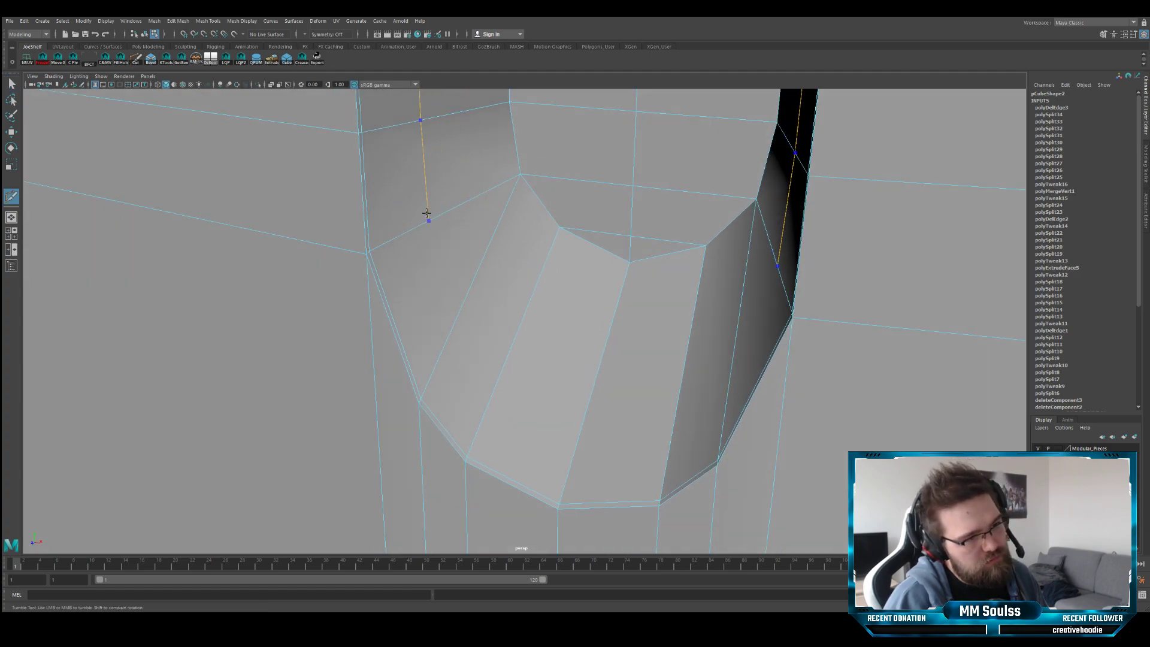
pyautogui.keyDown('ctrl'); pyautogui.click(457, 208); pyautogui.keyUp('ctrl')
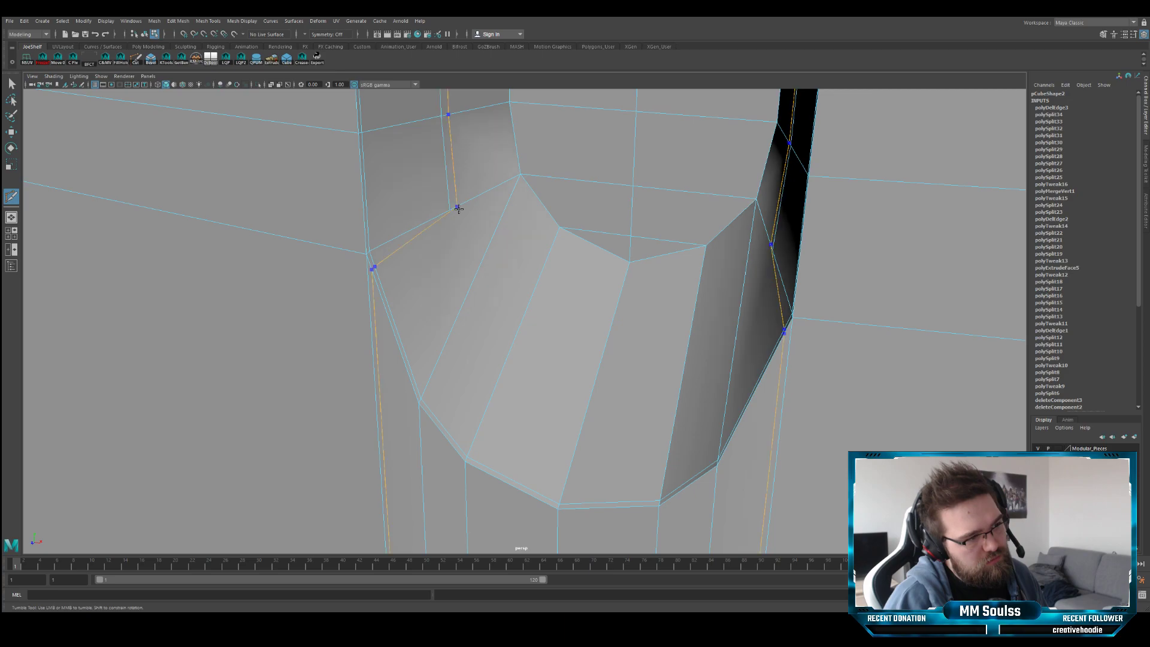
pyautogui.keyDown('alt'); pyautogui.moveTo(458, 209); pyautogui.dragTo(501, 231); pyautogui.keyUp('alt')
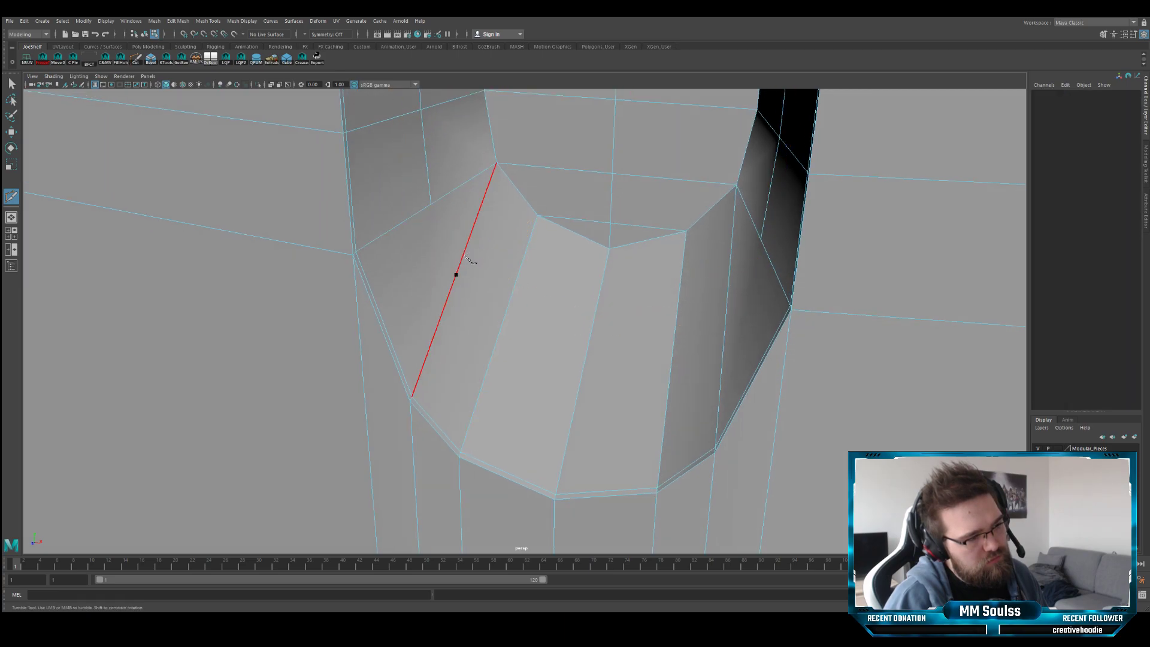
# - Cut edges across the middle of the wall faces around the groove's rounded lower end, from one side to the other
pyautogui.click(466, 254)
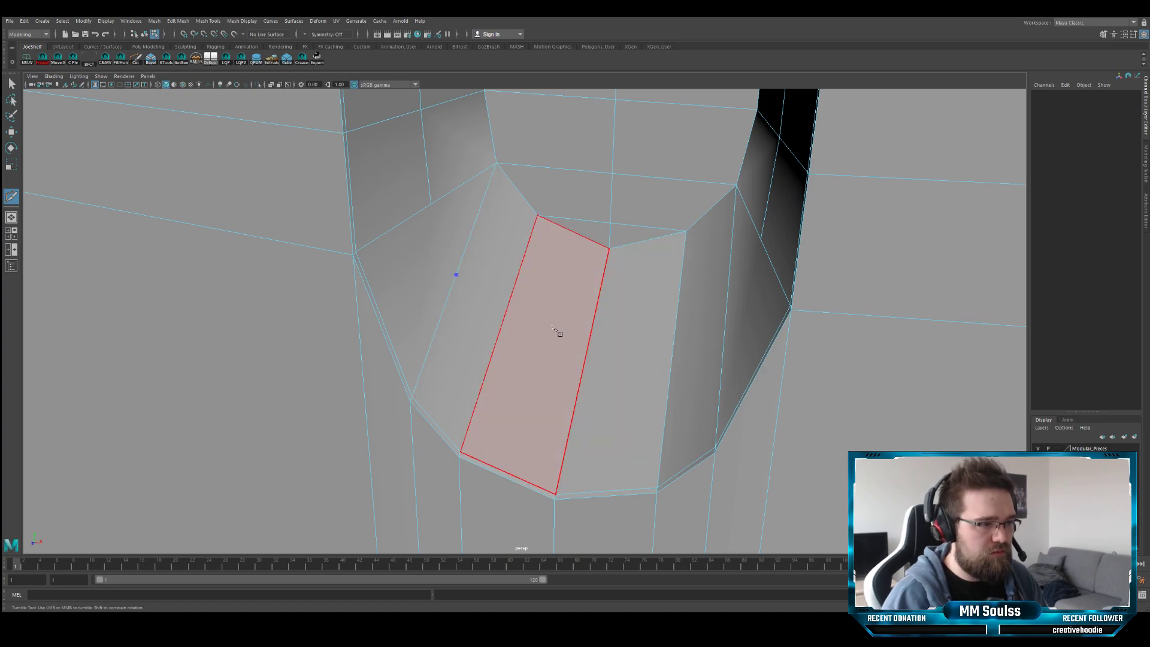
pyautogui.click(508, 304)
pyautogui.keyDown('alt'); pyautogui.moveTo(586, 349); pyautogui.dragTo(596, 311); pyautogui.keyUp('alt')
pyautogui.keyDown('alt'); pyautogui.moveTo(519, 287); pyautogui.dragTo(503, 318); pyautogui.keyUp('alt')
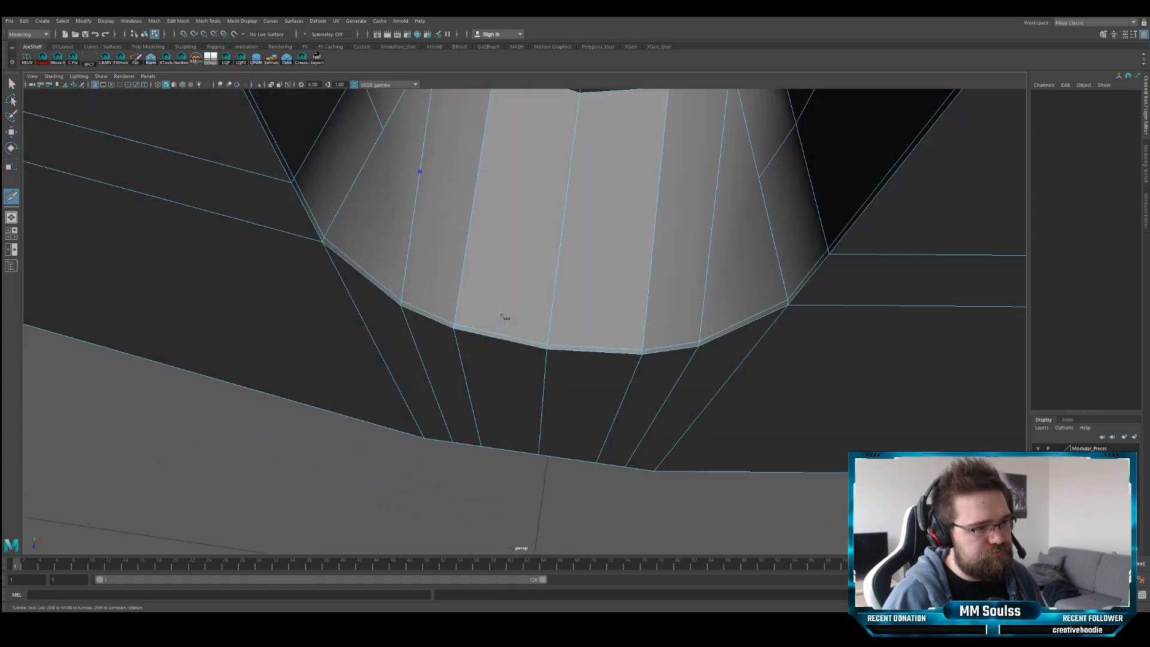
pyautogui.click(562, 226)
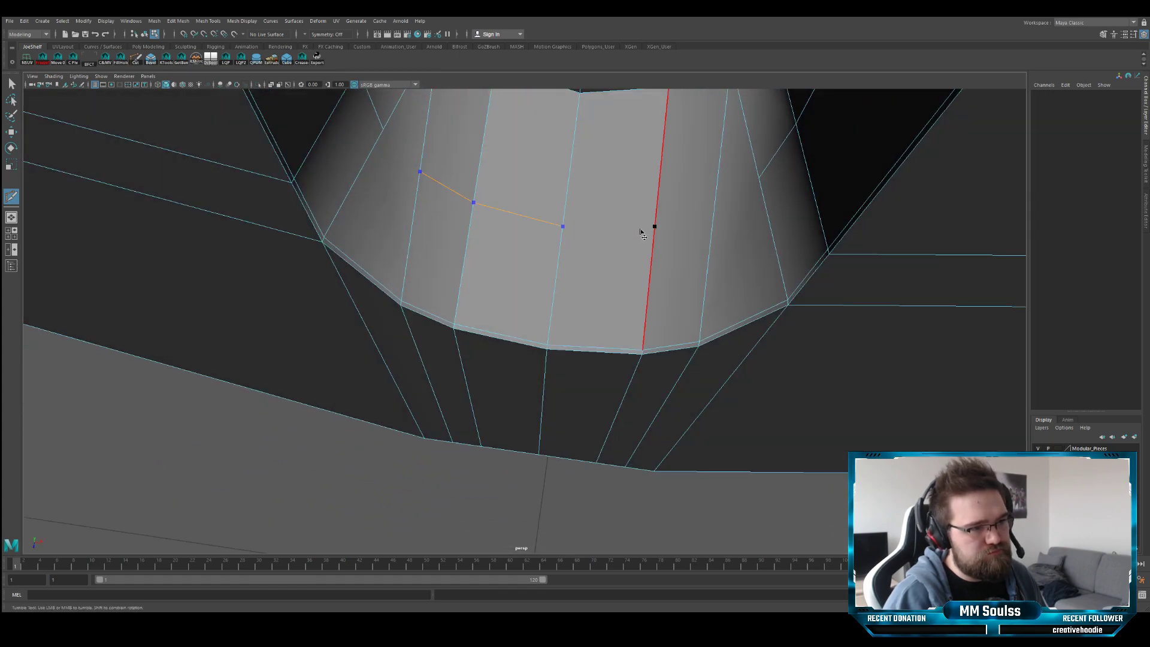
pyautogui.click(648, 228)
pyautogui.keyDown('alt'); pyautogui.moveTo(648, 228); pyautogui.dragTo(647, 279); pyautogui.keyUp('alt')
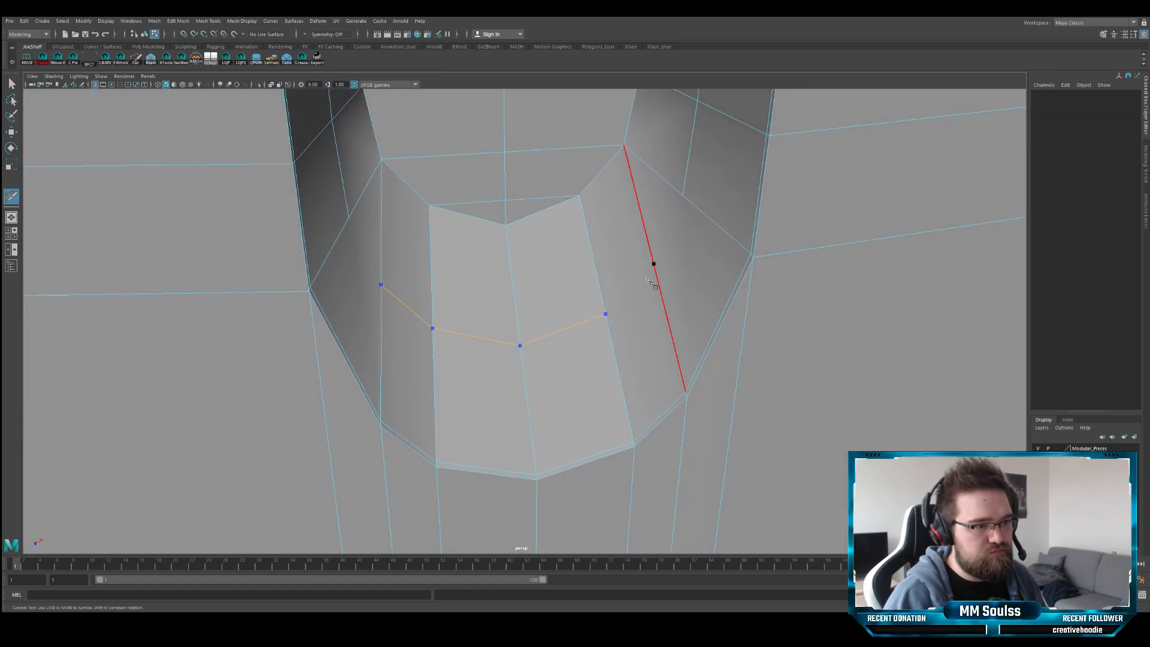
pyautogui.click(651, 268)
pyautogui.rightClick(651, 268)
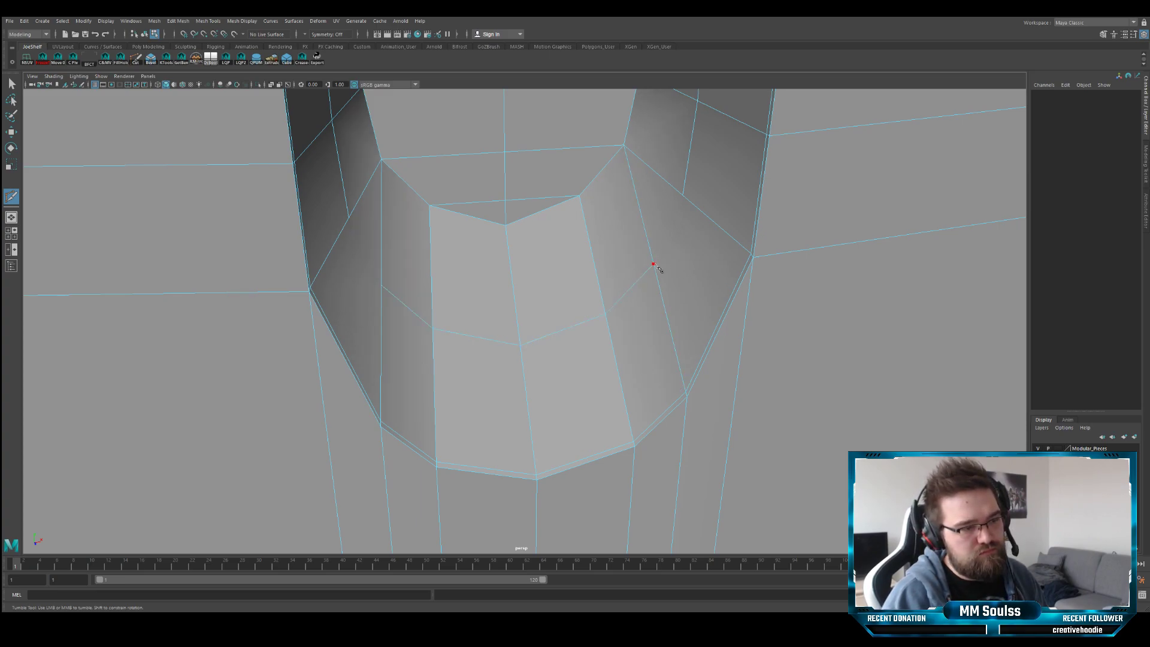
# - Connect both ends of the new mid-wall cut to the side walls' middle edge loops and leave the cutting tool
pyautogui.click(654, 264)
pyautogui.keyDown('alt'); pyautogui.moveTo(566, 223); pyautogui.dragTo(515, 241); pyautogui.keyUp('alt')
pyautogui.click(483, 273)
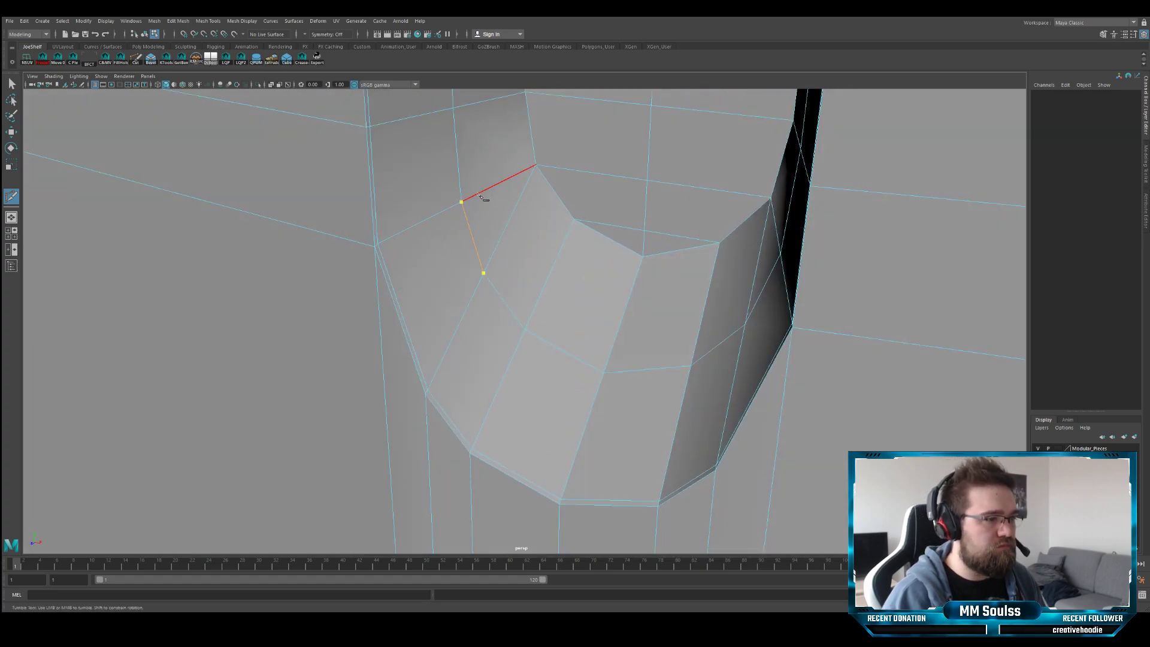
pyautogui.press('q')
pyautogui.press('F8')
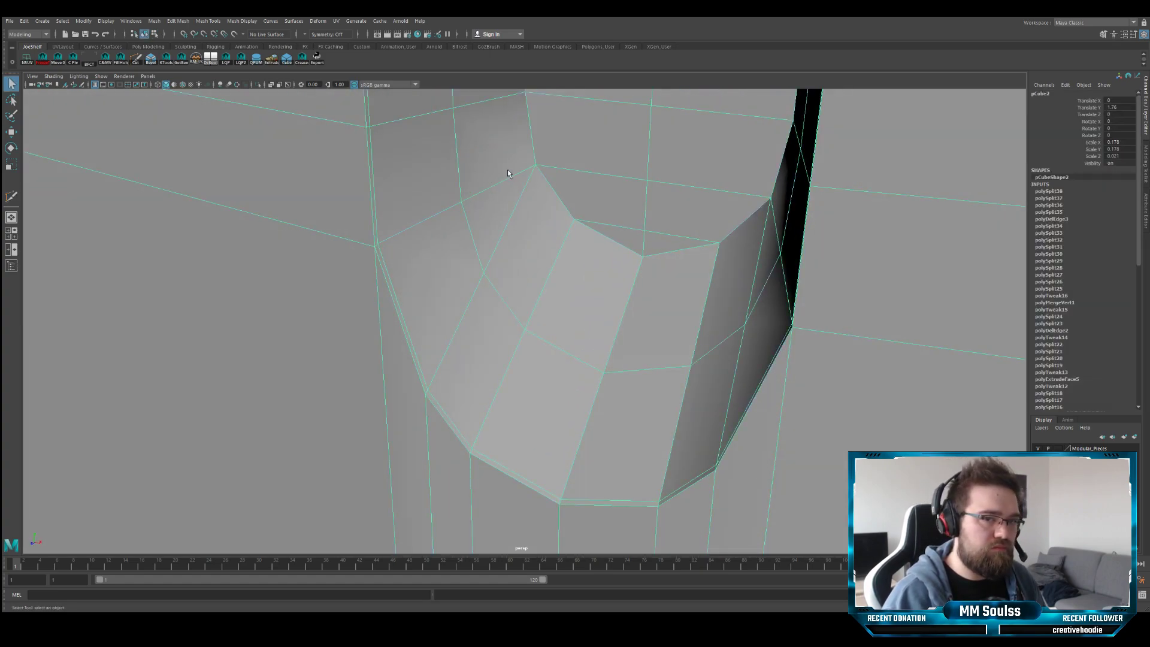
# - Compare the groove's lower end with and without the smooth preview from several angles
pyautogui.press('f')
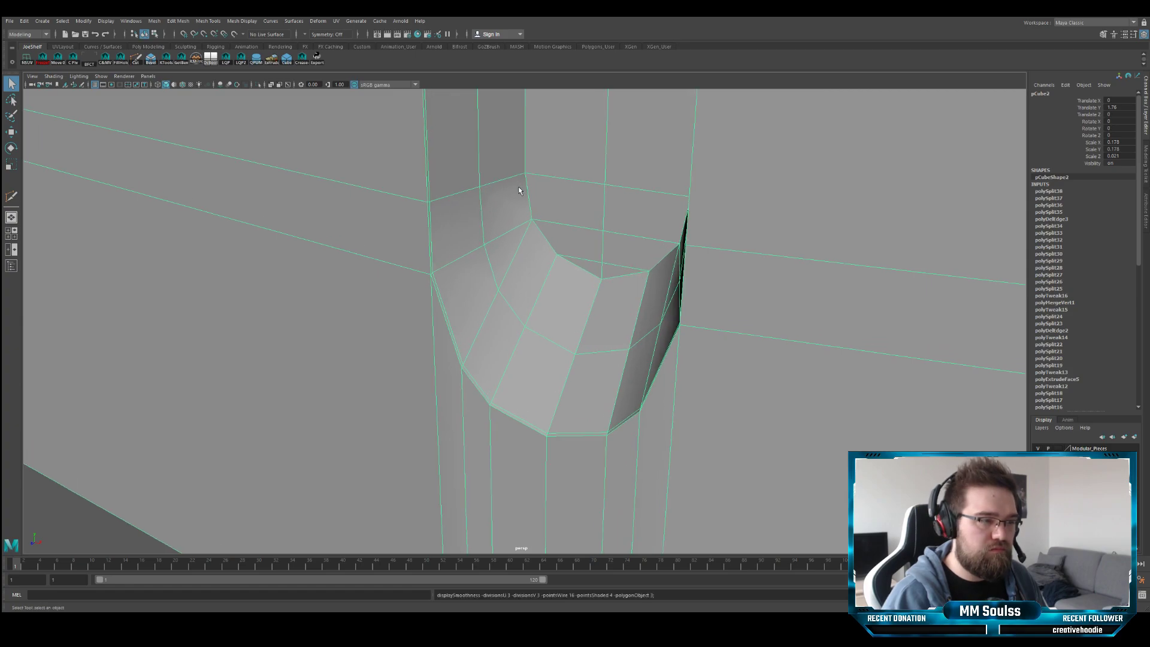
pyautogui.press('3')
pyautogui.keyDown('alt'); pyautogui.moveTo(543, 204); pyautogui.dragTo(477, 210, button='right'); pyautogui.keyUp('alt')
pyautogui.keyDown('alt'); pyautogui.moveTo(478, 210); pyautogui.dragTo(508, 190); pyautogui.keyUp('alt')
pyautogui.keyDown('alt'); pyautogui.moveTo(508, 190); pyautogui.dragTo(546, 218, button='right'); pyautogui.keyUp('alt')
pyautogui.keyDown('alt'); pyautogui.moveTo(545, 218); pyautogui.dragTo(559, 239); pyautogui.keyUp('alt')
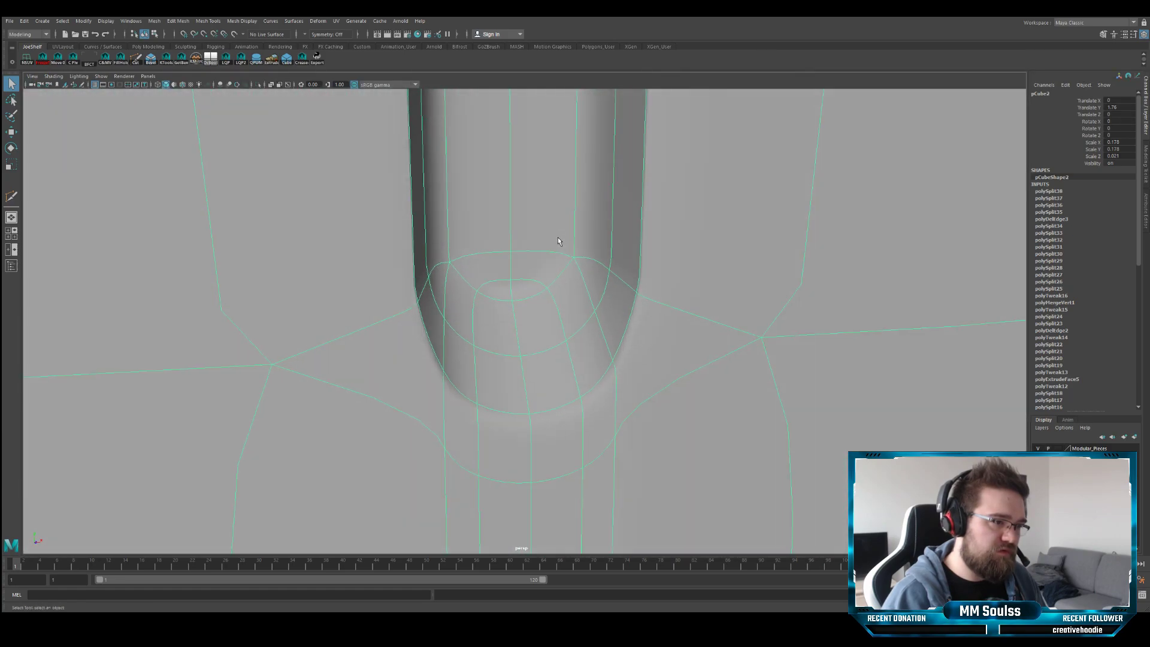
pyautogui.press('1')
pyautogui.press('3')
pyautogui.press('1')
pyautogui.press('3')
pyautogui.press('1')
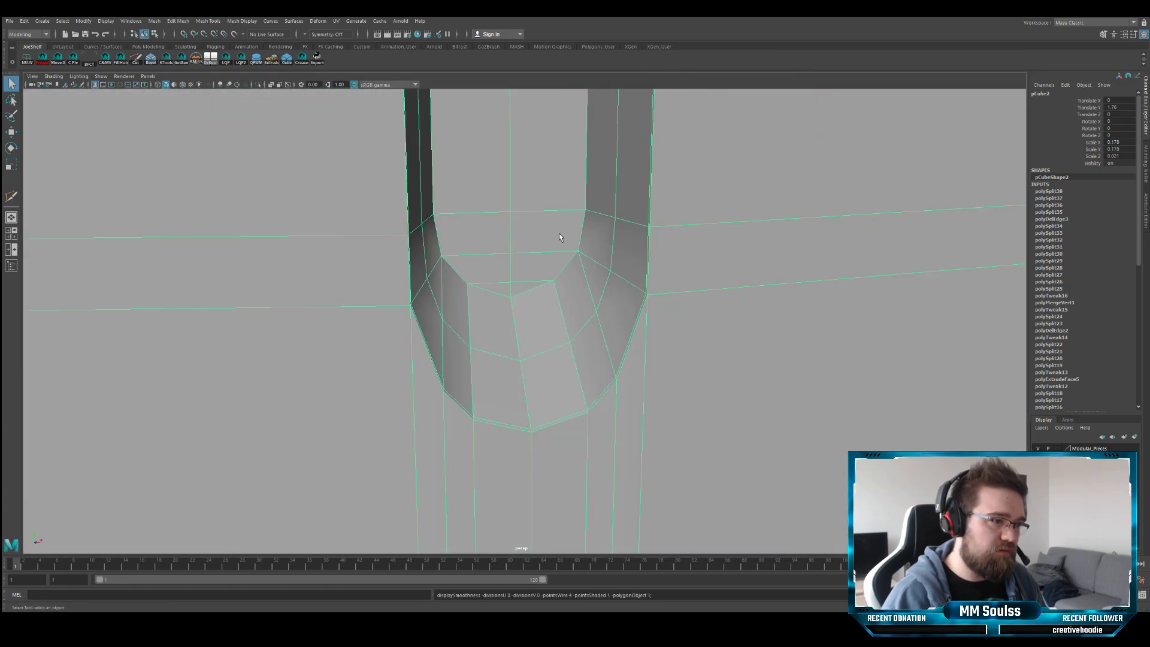
pyautogui.scroll(-6, 554, 234)
pyautogui.keyDown('alt'); pyautogui.moveTo(543, 227); pyautogui.dragTo(523, 229); pyautogui.keyUp('alt')
pyautogui.scroll(2, 536, 242)
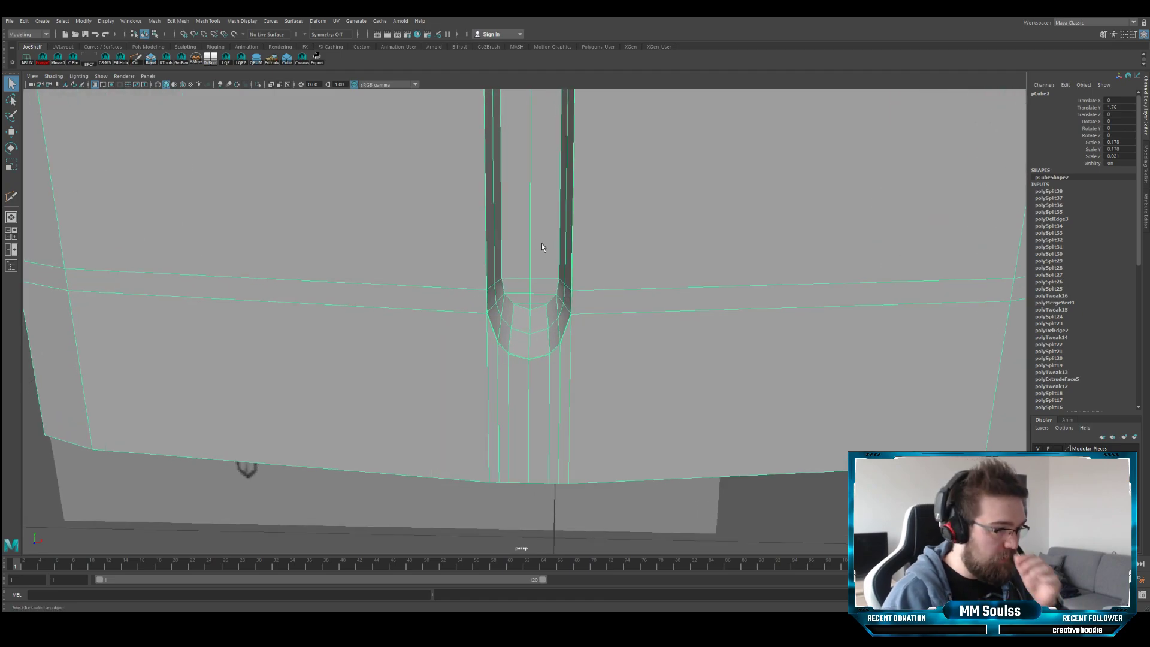
pyautogui.scroll(8, 591, 211)
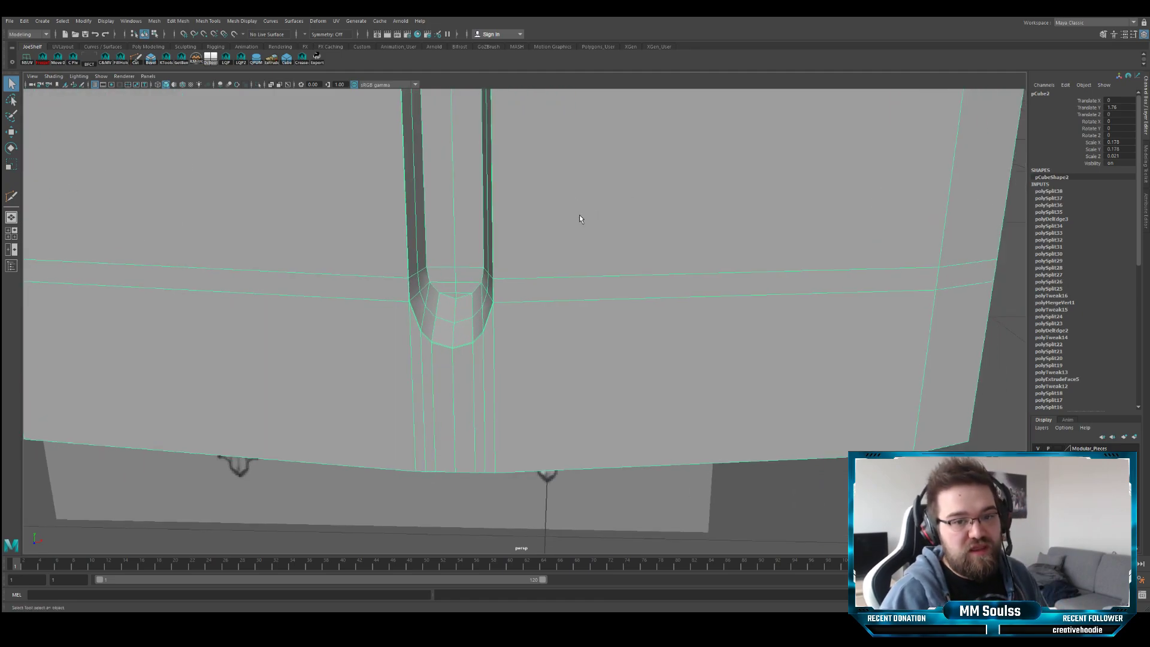
pyautogui.scroll(-3, 529, 204)
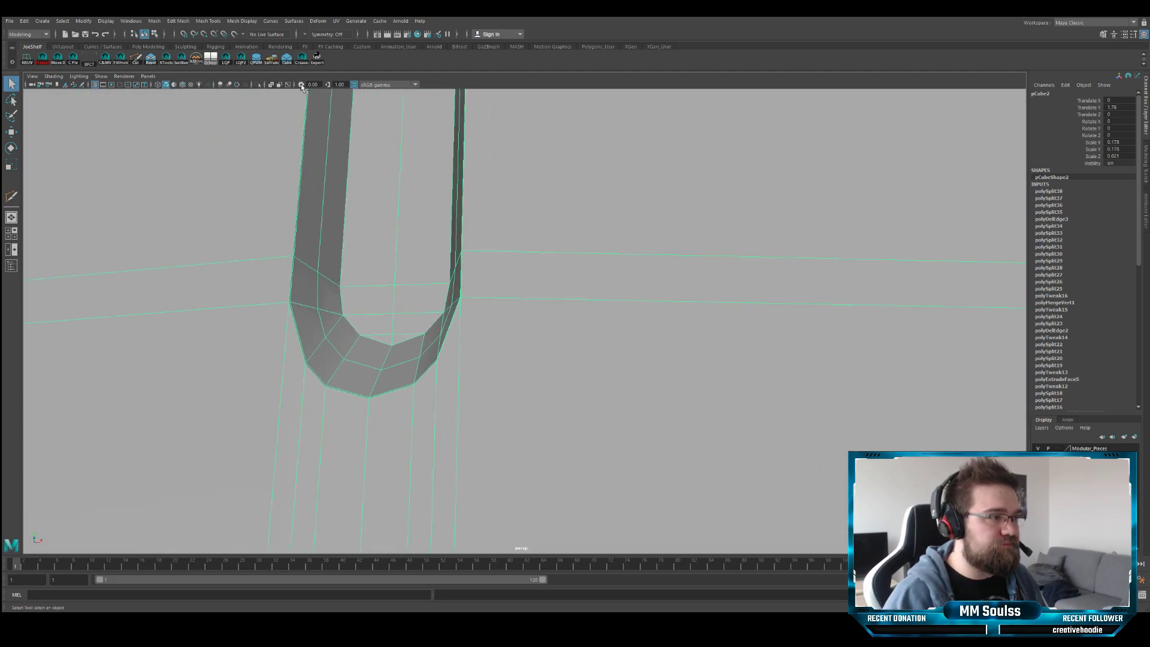
# - Insert a lengthwise support edge loop on the blade face just outside one long rim of the groove
pyautogui.click(137, 59)
pyautogui.click(461, 250)
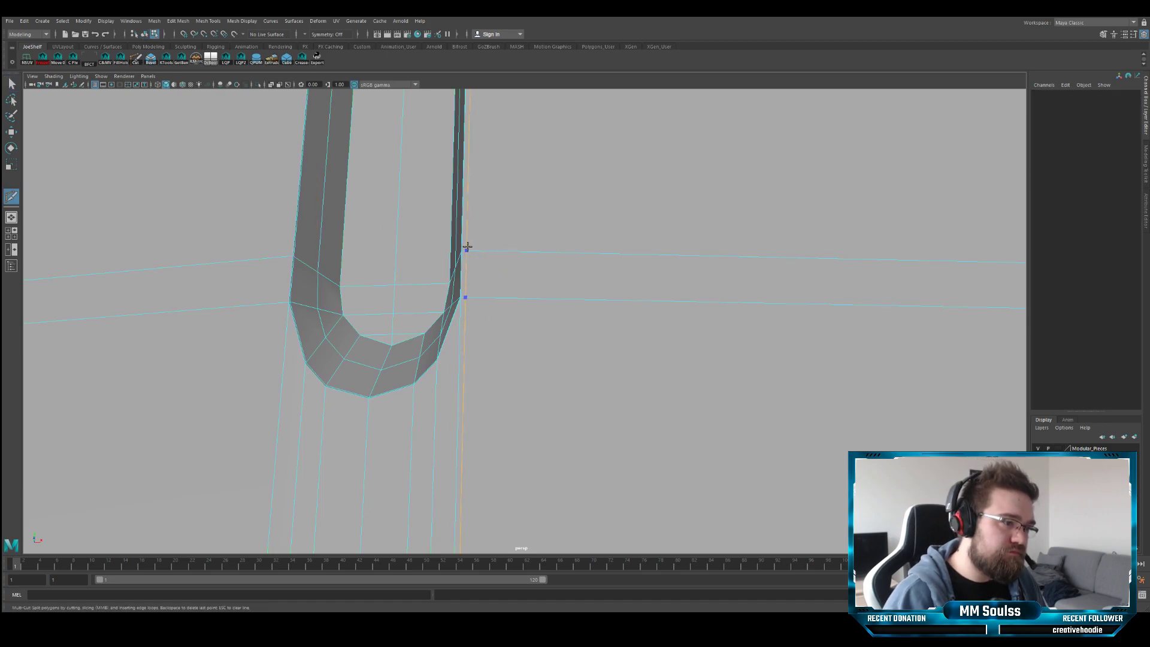
pyautogui.moveTo(468, 246)
pyautogui.keyDown('alt'); pyautogui.mouseDown()
pyautogui.moveTo(481, 241)
pyautogui.moveTo(473, 250)
pyautogui.mouseUp(); pyautogui.keyUp('alt')
pyautogui.keyDown('alt'); pyautogui.moveTo(473, 250); pyautogui.dragTo(512, 230, button='middle'); pyautogui.keyUp('alt')
pyautogui.click(511, 229)
pyautogui.scroll(2, 512, 229)
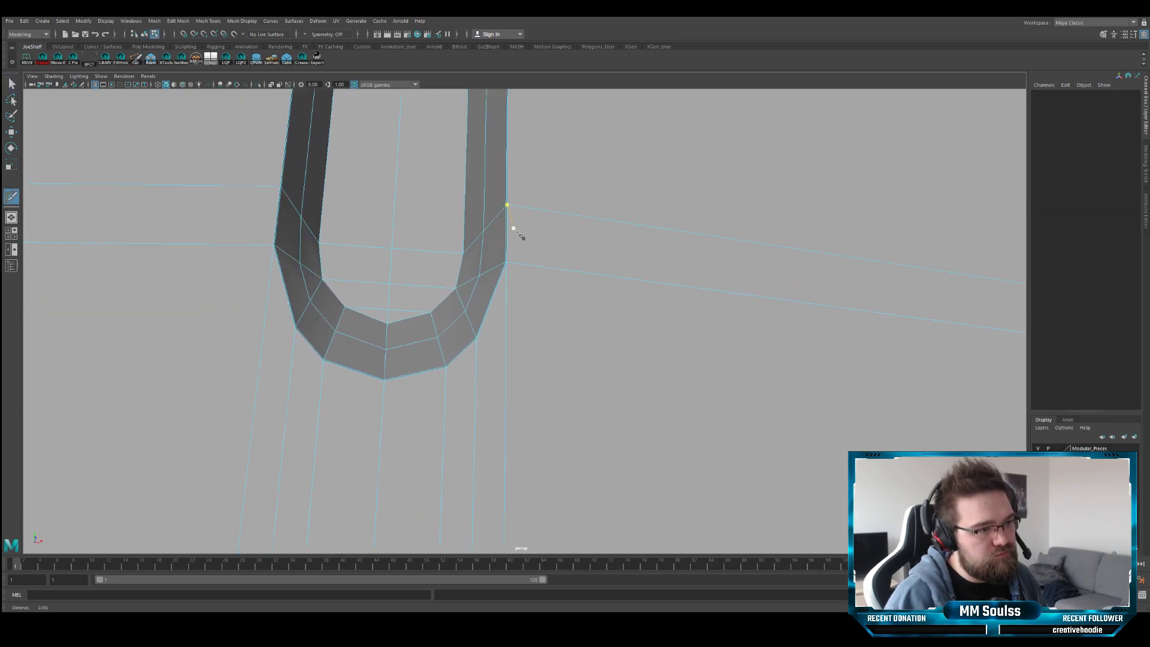
pyautogui.scroll(4, 516, 230)
pyautogui.scroll(-12, 509, 218)
pyautogui.keyDown('alt'); pyautogui.moveTo(513, 288); pyautogui.dragTo(530, 471, button='middle'); pyautogui.keyUp('alt')
pyautogui.keyDown('alt'); pyautogui.moveTo(509, 225); pyautogui.dragTo(512, 365, button='middle'); pyautogui.keyUp('alt')
pyautogui.keyDown('alt'); pyautogui.moveTo(539, 228); pyautogui.dragTo(599, 221); pyautogui.keyUp('alt')
pyautogui.keyDown('alt'); pyautogui.moveTo(462, 188); pyautogui.dragTo(493, 344, button='middle'); pyautogui.keyUp('alt')
pyautogui.keyDown('alt'); pyautogui.moveTo(493, 344); pyautogui.dragTo(889, 418, button='right'); pyautogui.keyUp('alt')
pyautogui.keyDown('alt'); pyautogui.moveTo(470, 379); pyautogui.dragTo(501, 284, button='middle'); pyautogui.keyUp('alt')
pyautogui.scroll(5, 502, 240)
pyautogui.keyDown('alt'); pyautogui.moveTo(501, 202); pyautogui.dragTo(504, 246, button='middle'); pyautogui.keyUp('alt')
pyautogui.scroll(1, 511, 259)
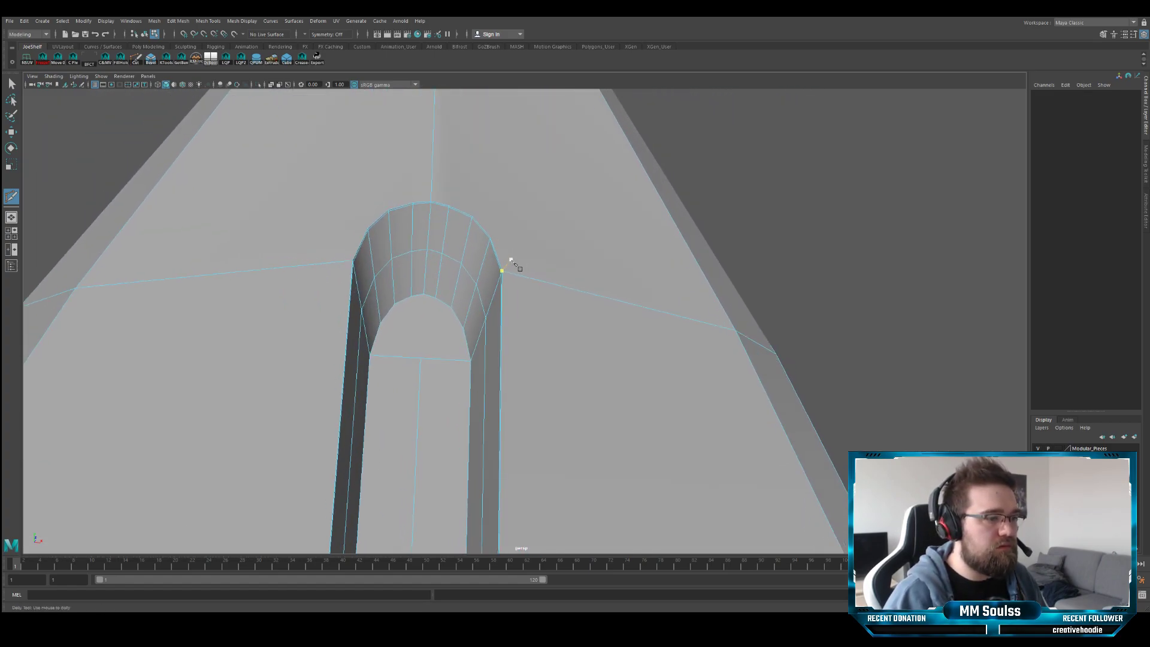
pyautogui.scroll(4, 506, 273)
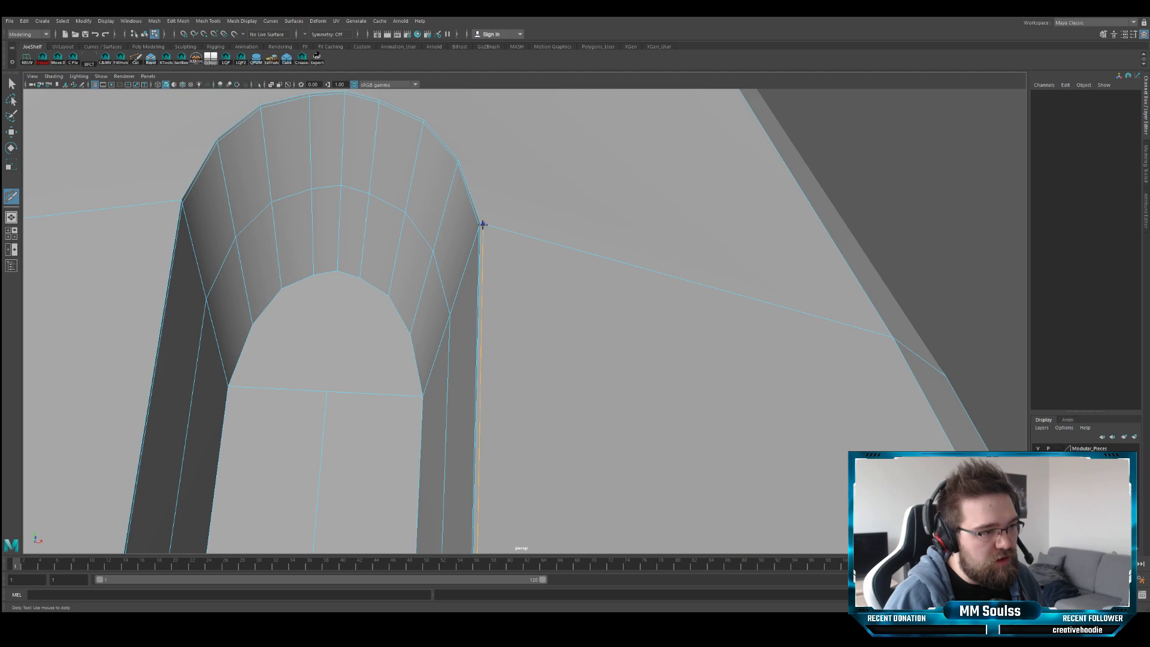
pyautogui.scroll(2, 482, 224)
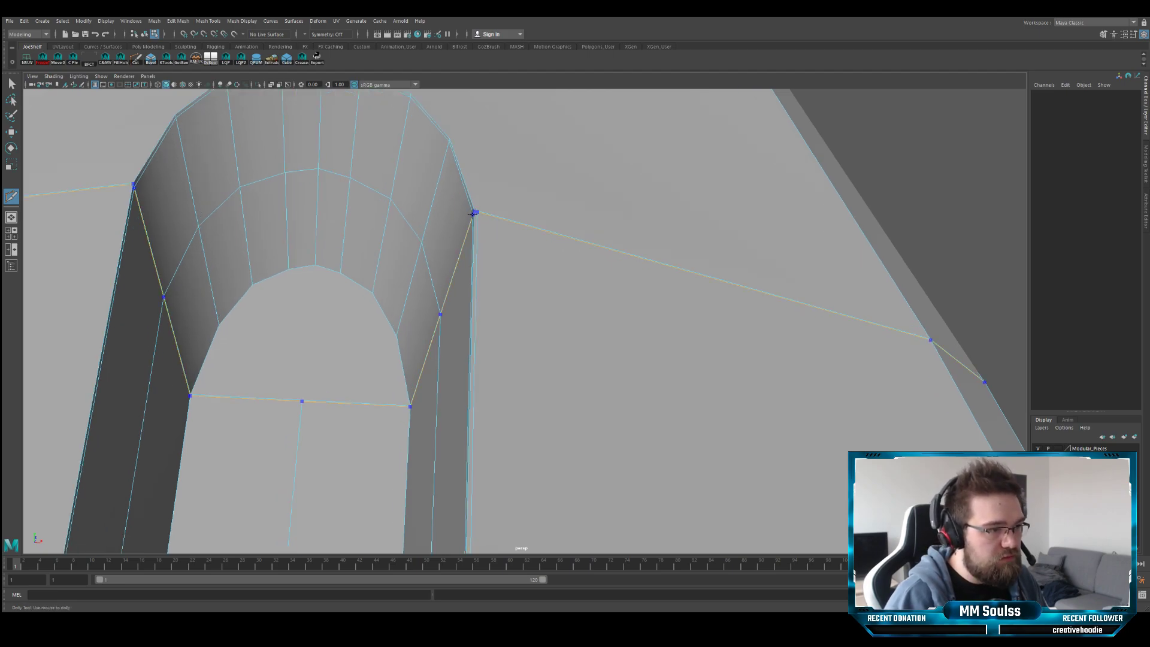
# - Insert the matching support edge loop just outside the groove's opposite long rim and undo the stray cut point at its rounded end
pyautogui.keyDown('alt'); pyautogui.moveTo(222, 233); pyautogui.dragTo(410, 220, button='middle'); pyautogui.keyUp('alt')
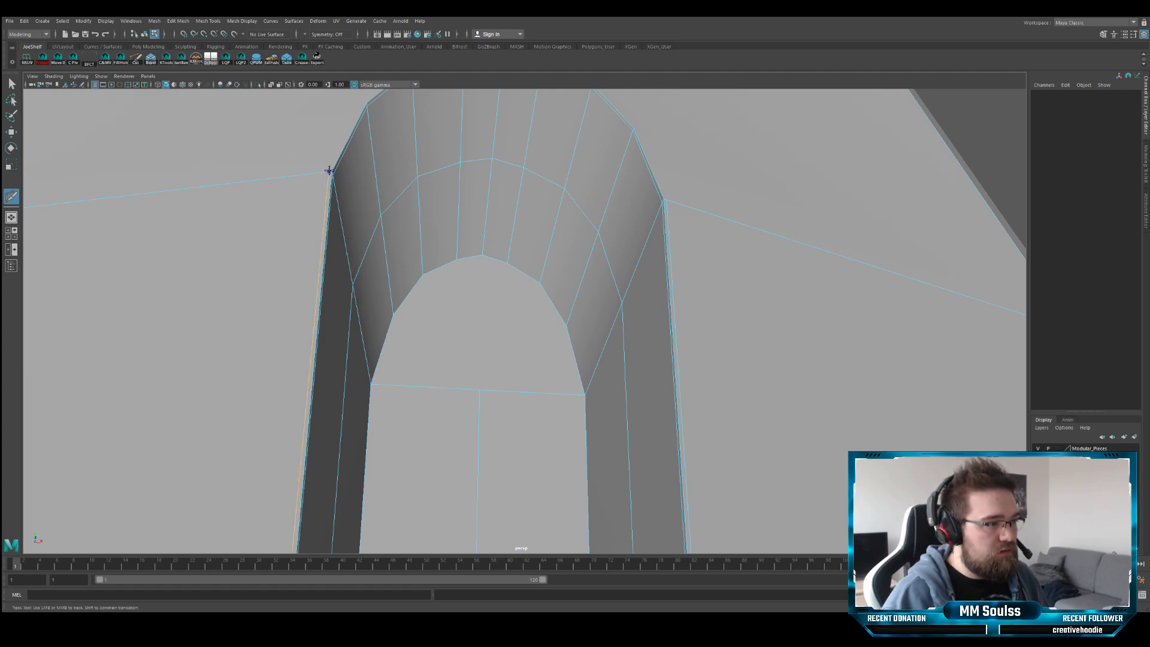
pyautogui.keyDown('alt'); pyautogui.moveTo(329, 171); pyautogui.dragTo(459, 228); pyautogui.keyUp('alt')
pyautogui.hotkey('ctrl', 'z')
pyautogui.keyDown('alt'); pyautogui.moveTo(483, 272); pyautogui.dragTo(488, 241, button='middle'); pyautogui.keyUp('alt')
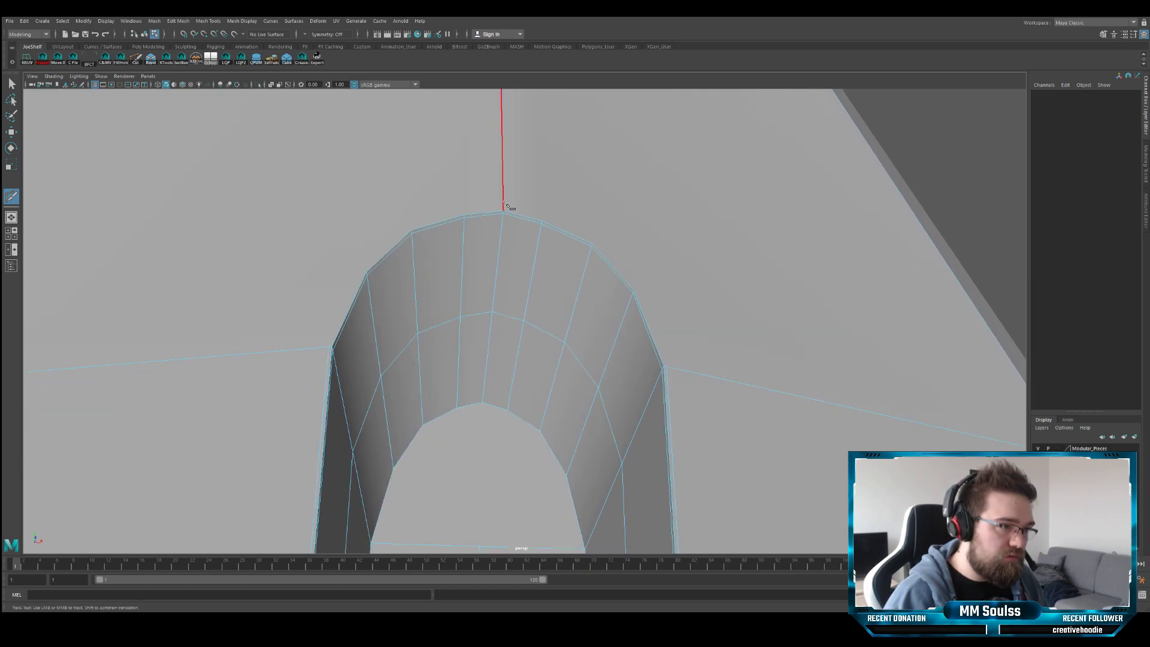
pyautogui.click(333, 294)
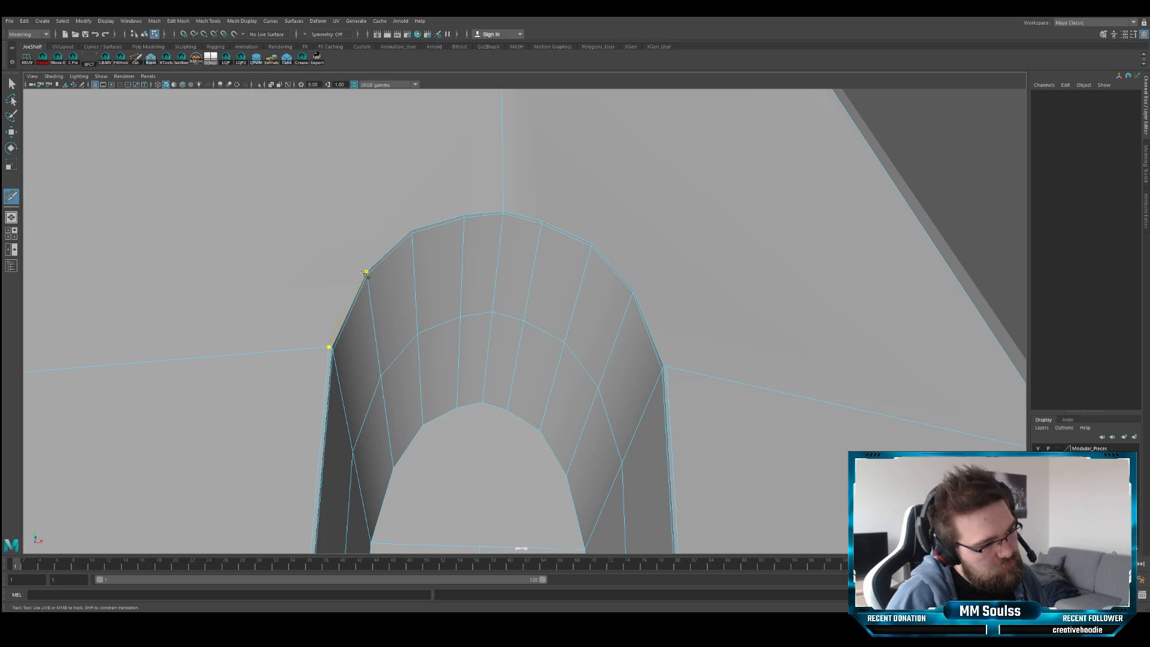
pyautogui.press('Escape')
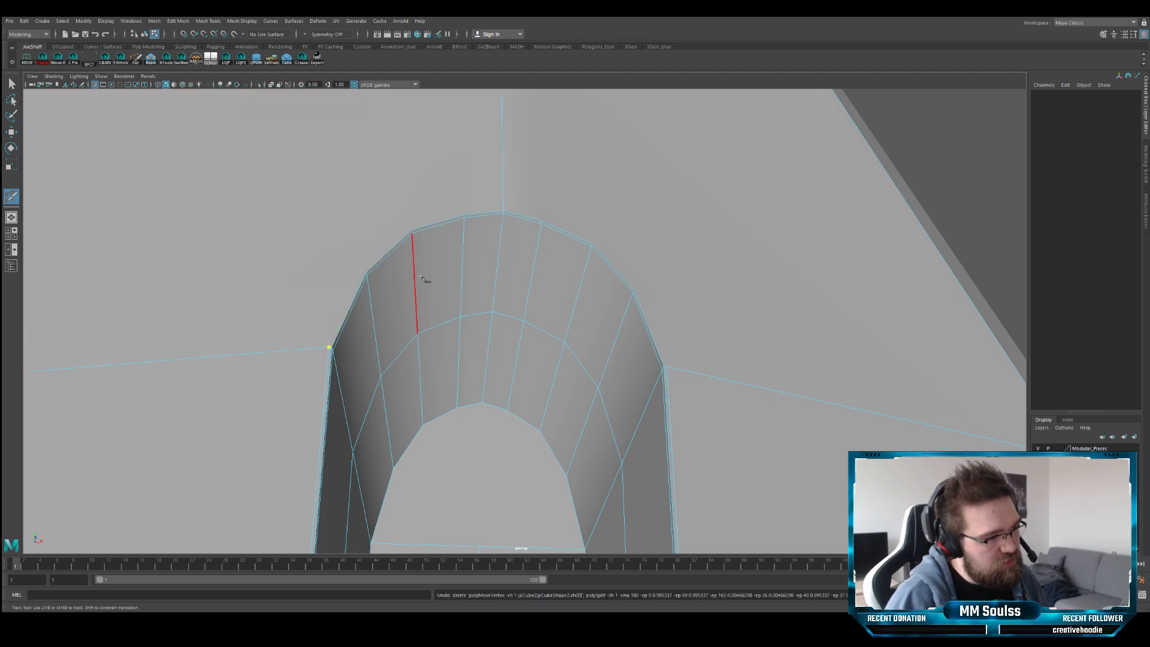
# - Check how the new rim support loops affect the groove's lower end in the smooth preview, and leave the cutting tool
pyautogui.scroll(-15, 447, 318)
pyautogui.keyDown('alt'); pyautogui.moveTo(445, 445); pyautogui.dragTo(456, 78, button='middle'); pyautogui.keyUp('alt')
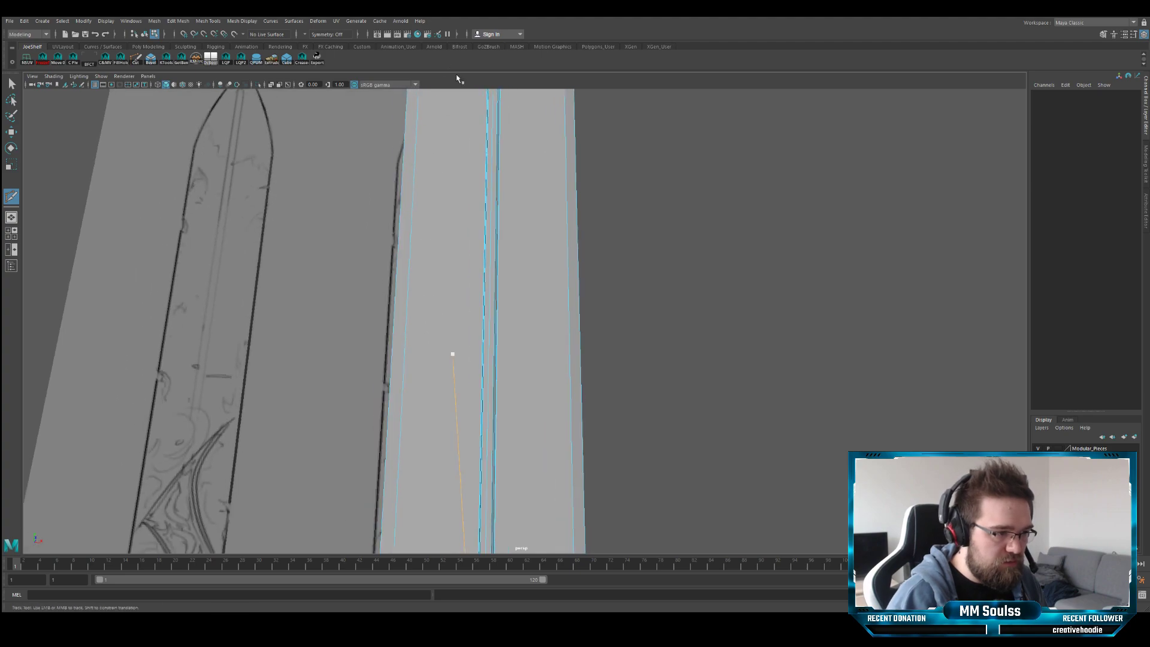
pyautogui.keyDown('alt'); pyautogui.moveTo(509, 383); pyautogui.dragTo(511, 236, button='middle'); pyautogui.keyUp('alt')
pyautogui.keyDown('alt'); pyautogui.moveTo(511, 236); pyautogui.dragTo(402, 296); pyautogui.keyUp('alt')
pyautogui.keyDown('alt'); pyautogui.moveTo(402, 296); pyautogui.dragTo(539, 108, button='middle'); pyautogui.keyUp('alt')
pyautogui.scroll(4, 524, 216)
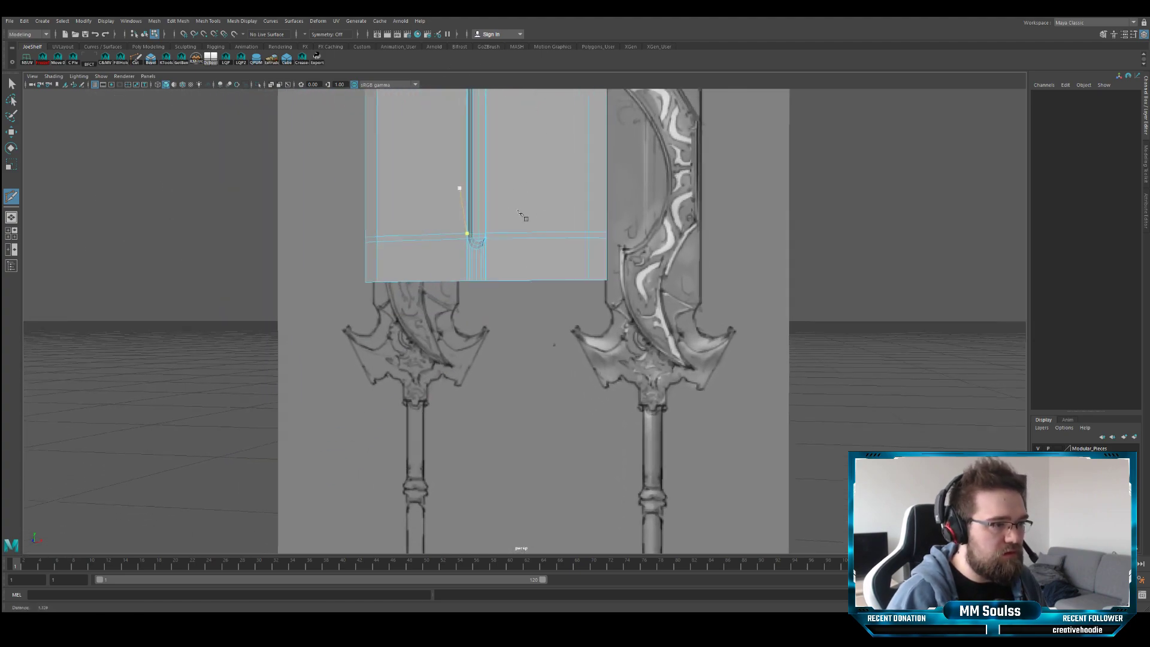
pyautogui.keyDown('alt'); pyautogui.moveTo(472, 183); pyautogui.dragTo(498, 252, button='middle'); pyautogui.keyUp('alt')
pyautogui.scroll(3, 503, 265)
pyautogui.scroll(3, 503, 265)
pyautogui.scroll(2, 462, 246)
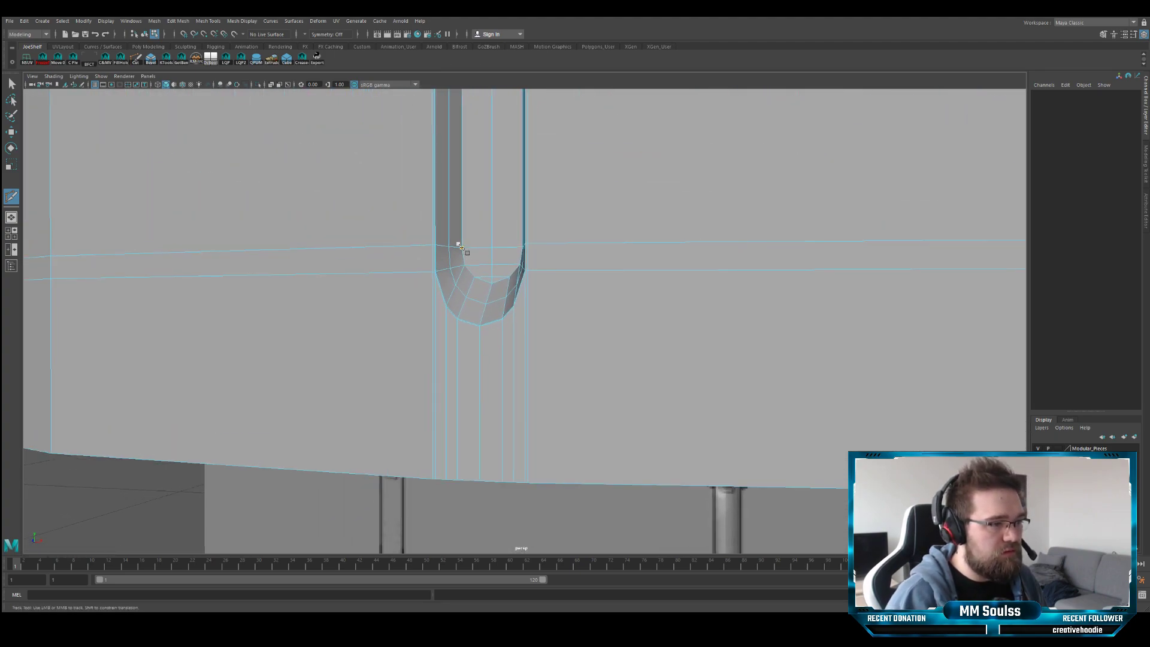
pyautogui.scroll(1, 467, 250)
pyautogui.scroll(2, 470, 249)
pyautogui.press('3')
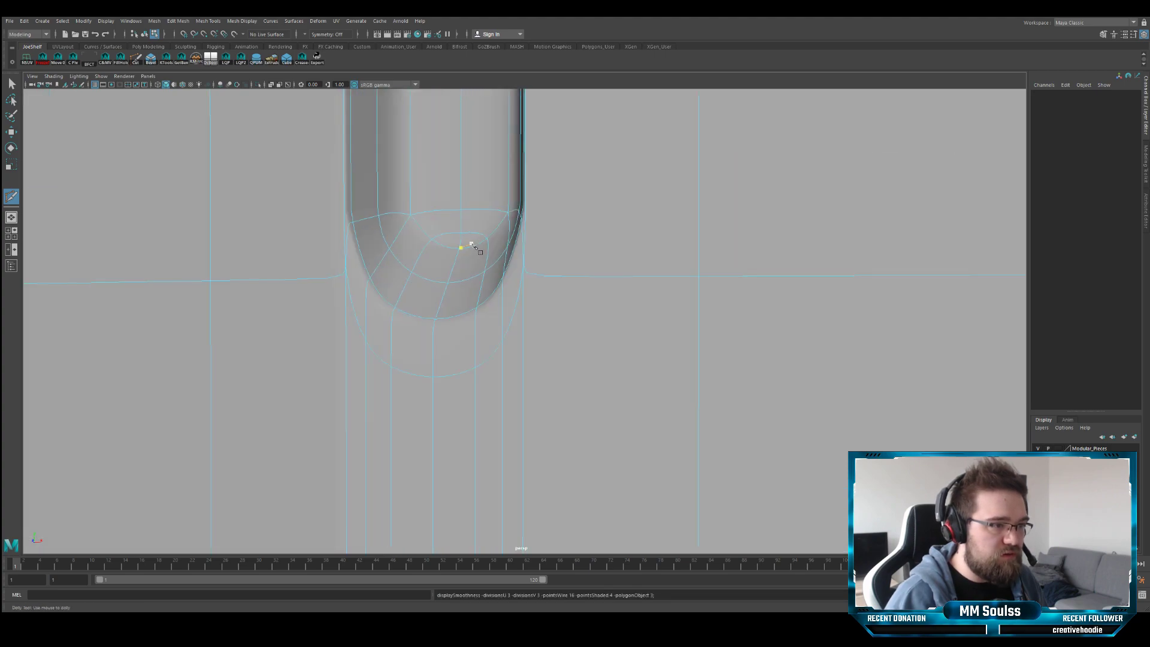
pyautogui.press('1')
pyautogui.click(469, 238)
pyautogui.keyDown('alt'); pyautogui.moveTo(470, 238); pyautogui.dragTo(473, 243); pyautogui.keyUp('alt')
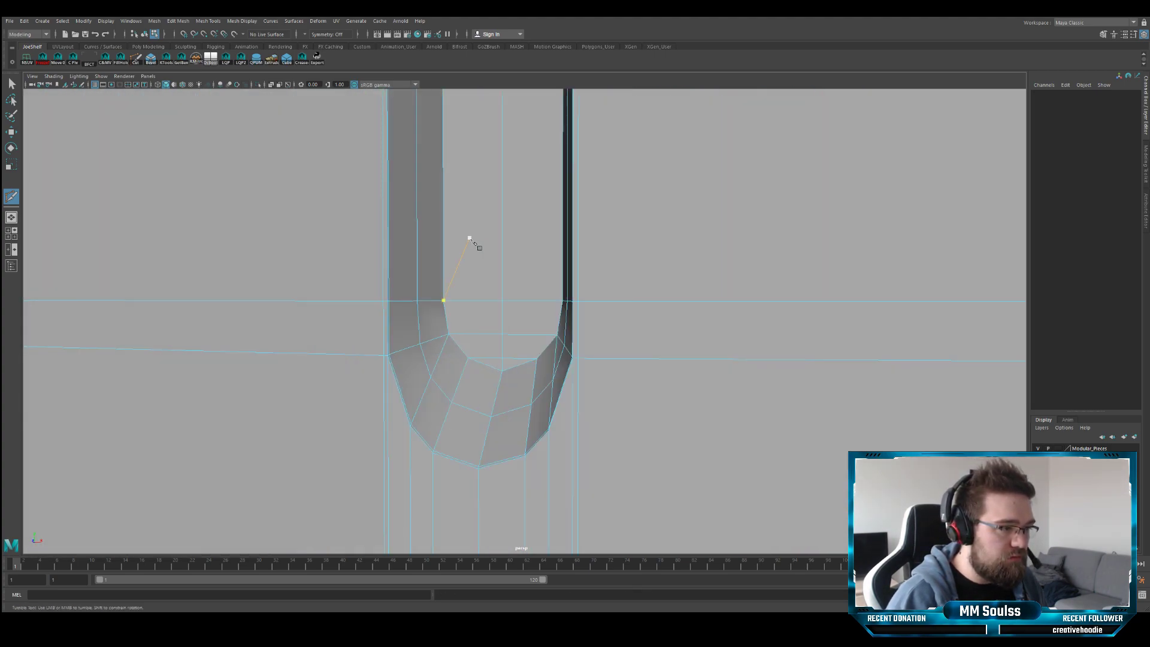
pyautogui.press('3')
pyautogui.press('1')
pyautogui.press('q')
pyautogui.press('F8')
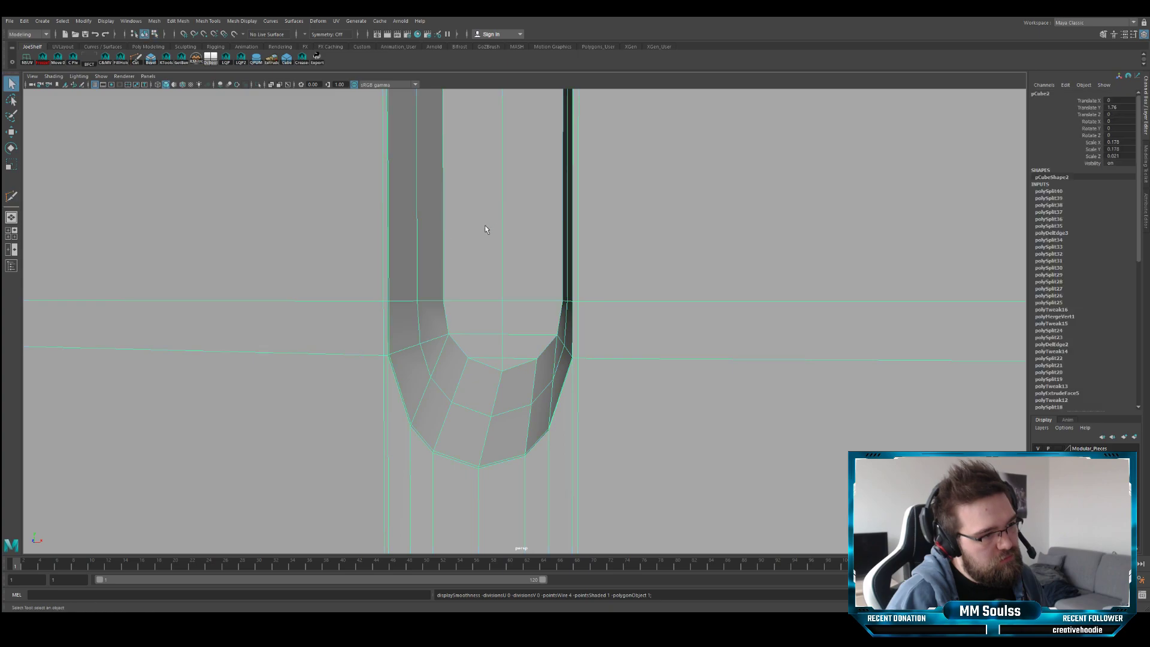
# - Inspect the smoothed blade and its groove end with the object deselected, and return to the unsmoothed mesh
pyautogui.keyDown('alt'); pyautogui.moveTo(485, 231); pyautogui.dragTo(220, 232, button='right'); pyautogui.keyUp('alt')
pyautogui.click(220, 231)
pyautogui.keyDown('alt'); pyautogui.moveTo(221, 231); pyautogui.dragTo(285, 239); pyautogui.keyUp('alt')
pyautogui.click(285, 239)
pyautogui.press('3')
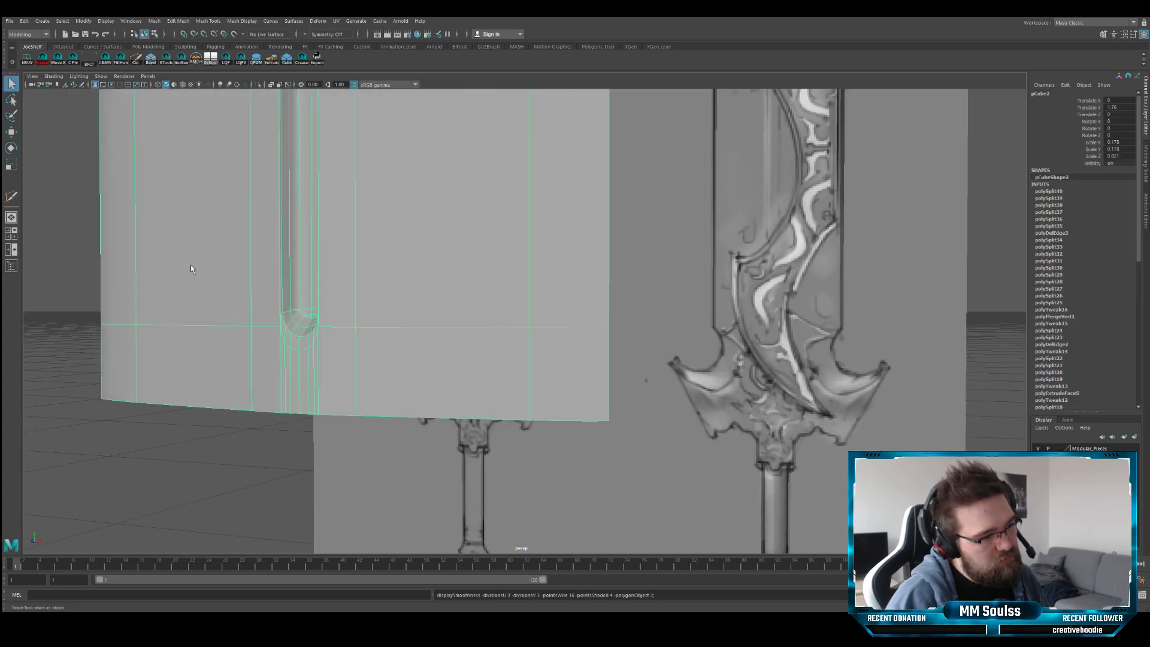
pyautogui.click(91, 256)
pyautogui.keyDown('alt'); pyautogui.moveTo(91, 255); pyautogui.dragTo(148, 236, button='middle'); pyautogui.keyUp('alt')
pyautogui.keyDown('alt'); pyautogui.moveTo(149, 236); pyautogui.dragTo(195, 245, button='right'); pyautogui.keyUp('alt')
pyautogui.keyDown('alt'); pyautogui.moveTo(196, 246); pyautogui.dragTo(285, 247); pyautogui.keyUp('alt')
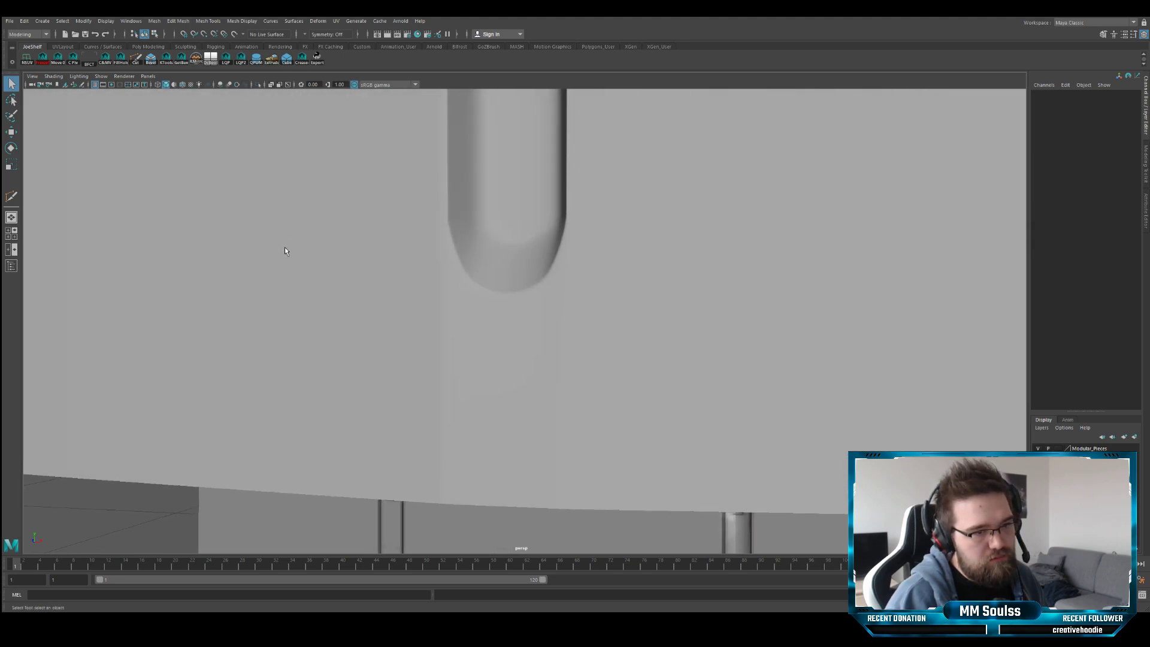
pyautogui.keyDown('alt'); pyautogui.moveTo(285, 247); pyautogui.dragTo(332, 250, button='middle'); pyautogui.keyUp('alt')
pyautogui.keyDown('alt'); pyautogui.moveTo(398, 255); pyautogui.dragTo(415, 266, button='right'); pyautogui.keyUp('alt')
pyautogui.click(414, 270)
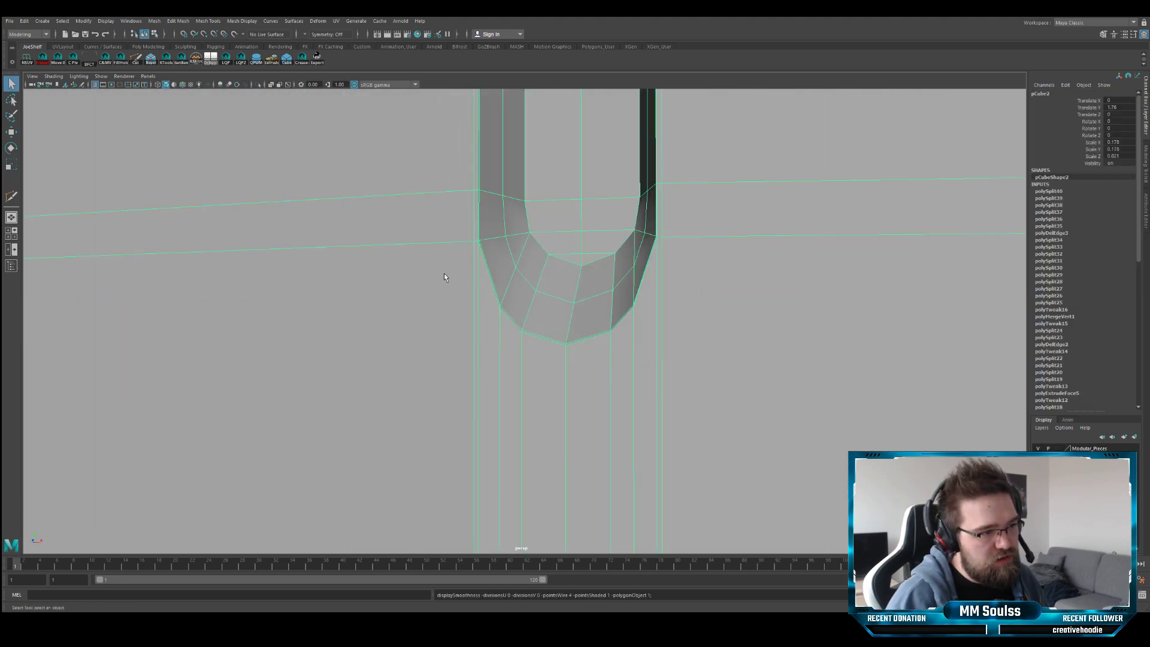
# - Select the two opposite pairs of rim vertices beside the groove's rounded lower end and scale them slightly apart along the blade's width
pyautogui.keyDown('alt'); pyautogui.moveTo(507, 276); pyautogui.dragTo(647, 336); pyautogui.keyUp('alt')
pyautogui.press('F9')
pyautogui.press('w')
pyautogui.press('f')
pyautogui.keyDown('shift'); pyautogui.moveTo(725, 333); pyautogui.dragTo(784, 301); pyautogui.keyUp('shift')
pyautogui.keyDown('alt'); pyautogui.moveTo(815, 293); pyautogui.dragTo(681, 301, button='middle'); pyautogui.keyUp('alt')
pyautogui.press('e')
pyautogui.press('r')
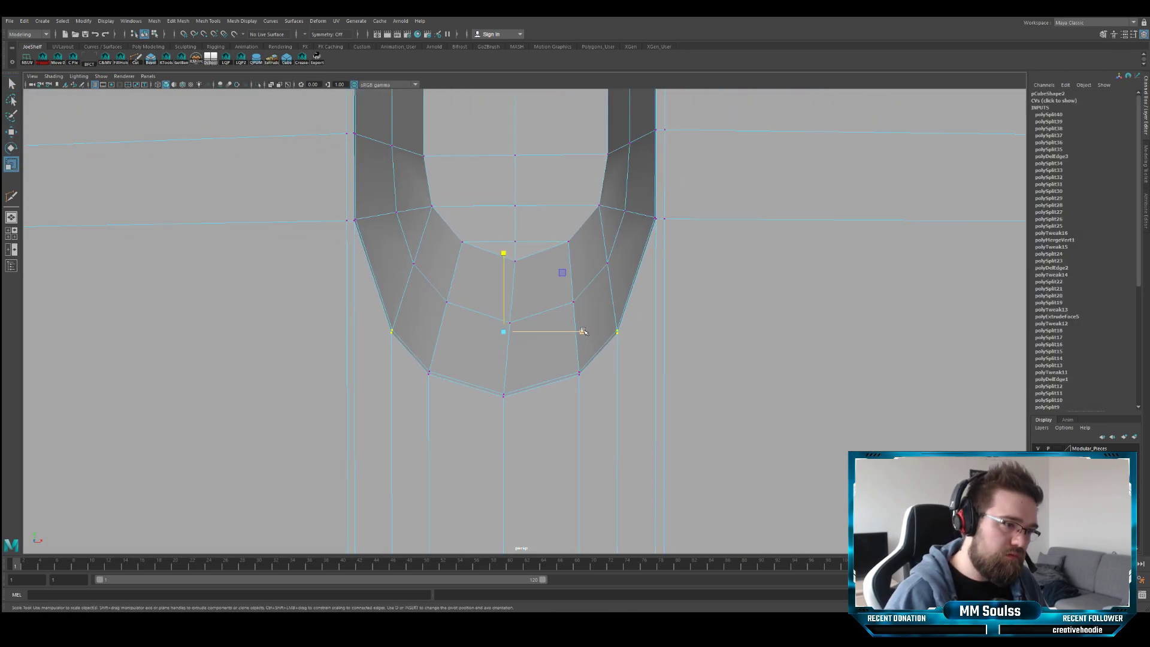
pyautogui.moveTo(583, 331)
pyautogui.mouseDown()
pyautogui.moveTo(603, 333)
pyautogui.moveTo(577, 332)
pyautogui.mouseUp()
# - Move the same rim vertices up towards the groove's straight walls, fine-tune their spacing, and check the rounded end in the smooth preview
pyautogui.press('w')
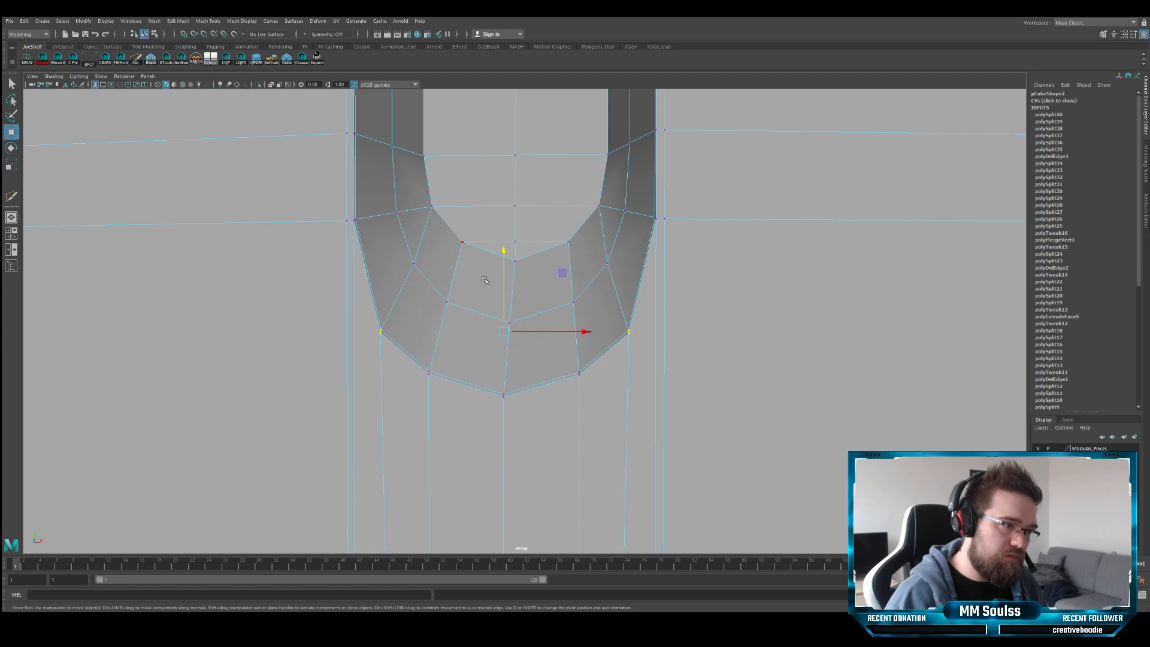
pyautogui.moveTo(503, 286); pyautogui.dragTo(499, 249)
pyautogui.press('r')
pyautogui.moveTo(583, 296); pyautogui.dragTo(588, 300)
pyautogui.press('3')
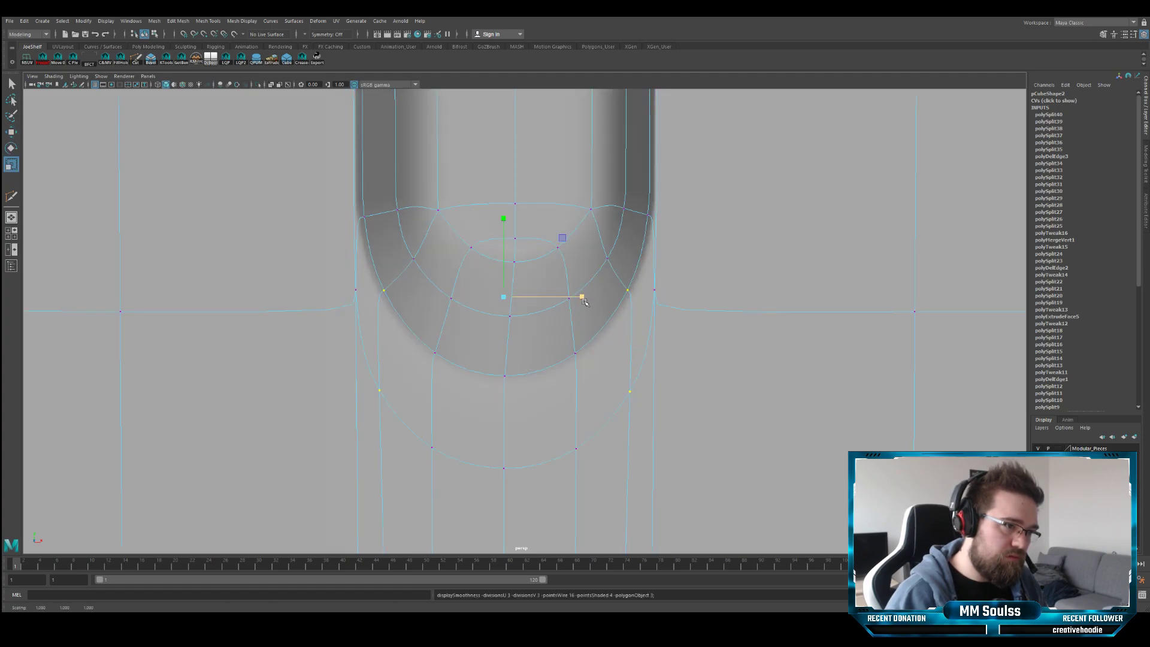
pyautogui.scroll(-3, 639, 289)
pyautogui.press('q')
pyautogui.moveTo(681, 242); pyautogui.dragTo(694, 230, button='right')
pyautogui.scroll(-7, 648, 251)
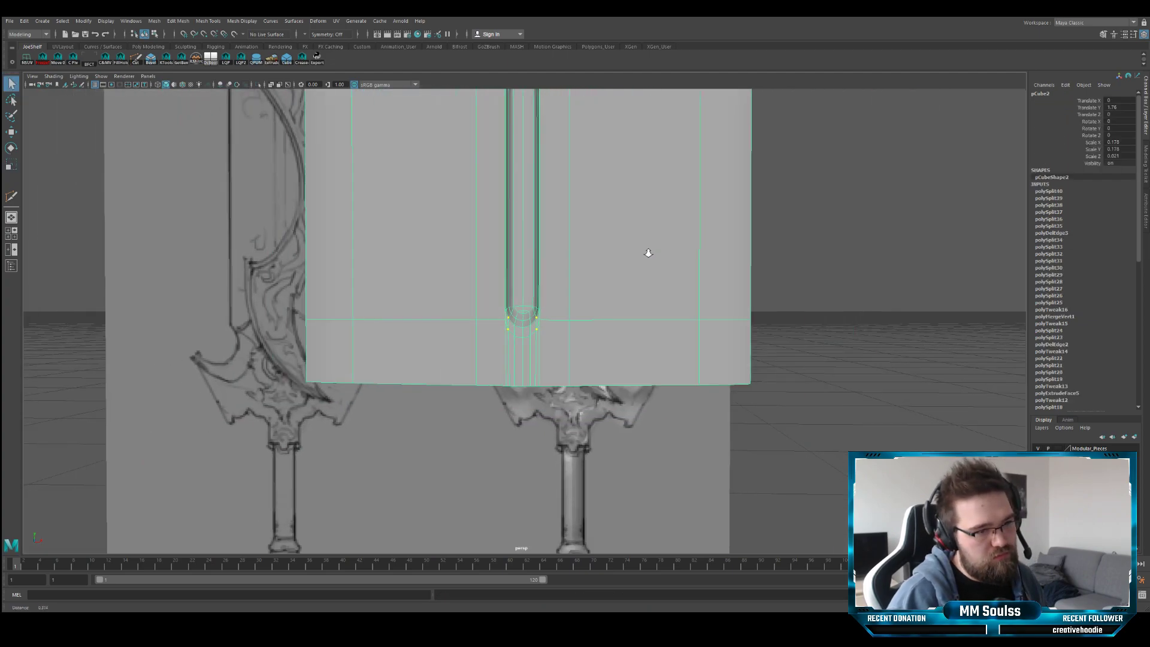
# - Inspect the smoothed blade from the groove's lower end up to the tip with the object deselected
pyautogui.click(754, 249)
pyautogui.keyDown('alt'); pyautogui.moveTo(721, 248); pyautogui.dragTo(491, 236); pyautogui.keyUp('alt')
pyautogui.scroll(7, 585, 269)
pyautogui.scroll(-8, 667, 270)
pyautogui.scroll(-5, 490, 236)
pyautogui.keyDown('alt'); pyautogui.moveTo(539, 210); pyautogui.dragTo(539, 440, button='middle'); pyautogui.keyUp('alt')
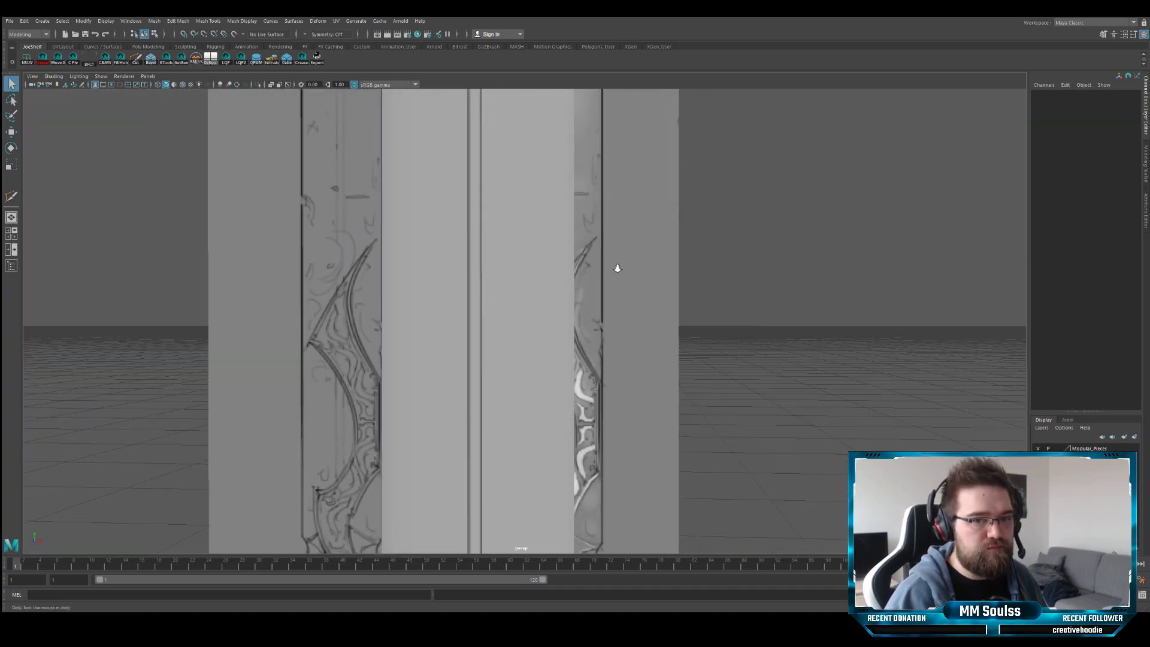
pyautogui.keyDown('alt'); pyautogui.moveTo(616, 267); pyautogui.dragTo(499, 240, button='right'); pyautogui.keyUp('alt')
pyautogui.keyDown('alt'); pyautogui.moveTo(500, 240); pyautogui.dragTo(450, 467, button='middle'); pyautogui.keyUp('alt')
pyautogui.keyDown('alt'); pyautogui.moveTo(479, 209); pyautogui.dragTo(505, 306, button='middle'); pyautogui.keyUp('alt')
pyautogui.scroll(6, 504, 306)
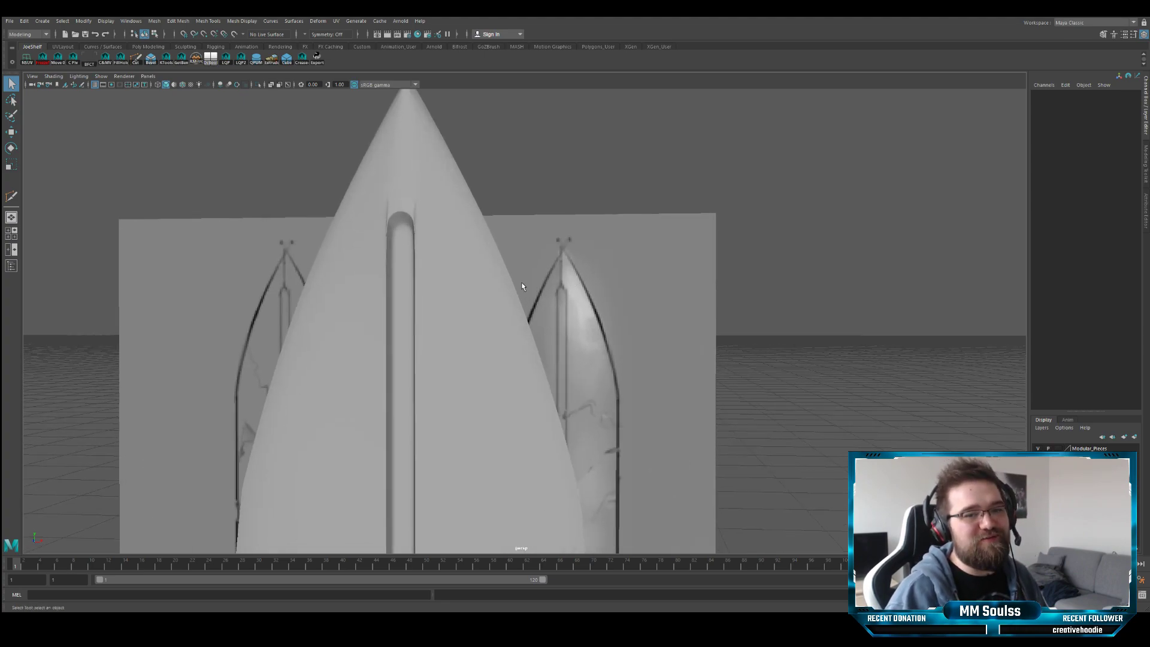
pyautogui.keyDown('alt'); pyautogui.moveTo(521, 282); pyautogui.dragTo(514, 278); pyautogui.keyUp('alt')
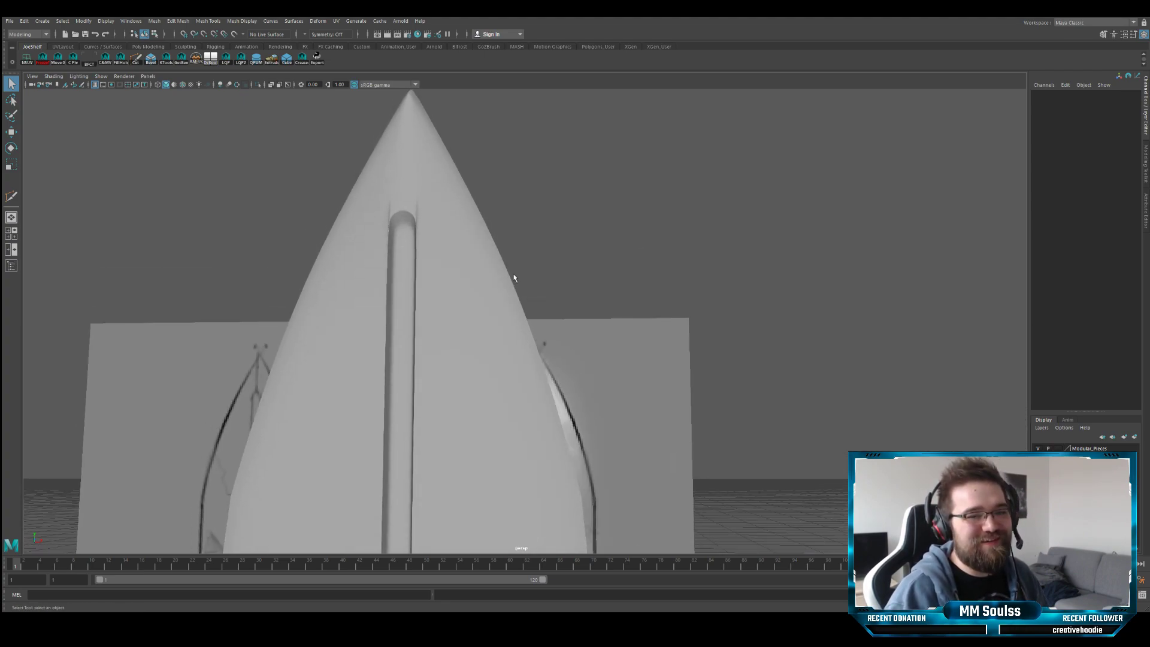
# - Select the vertices around the groove's rounded upper end and return the blade to its unsmoothed mesh
pyautogui.click(433, 220)
pyautogui.press('F9')
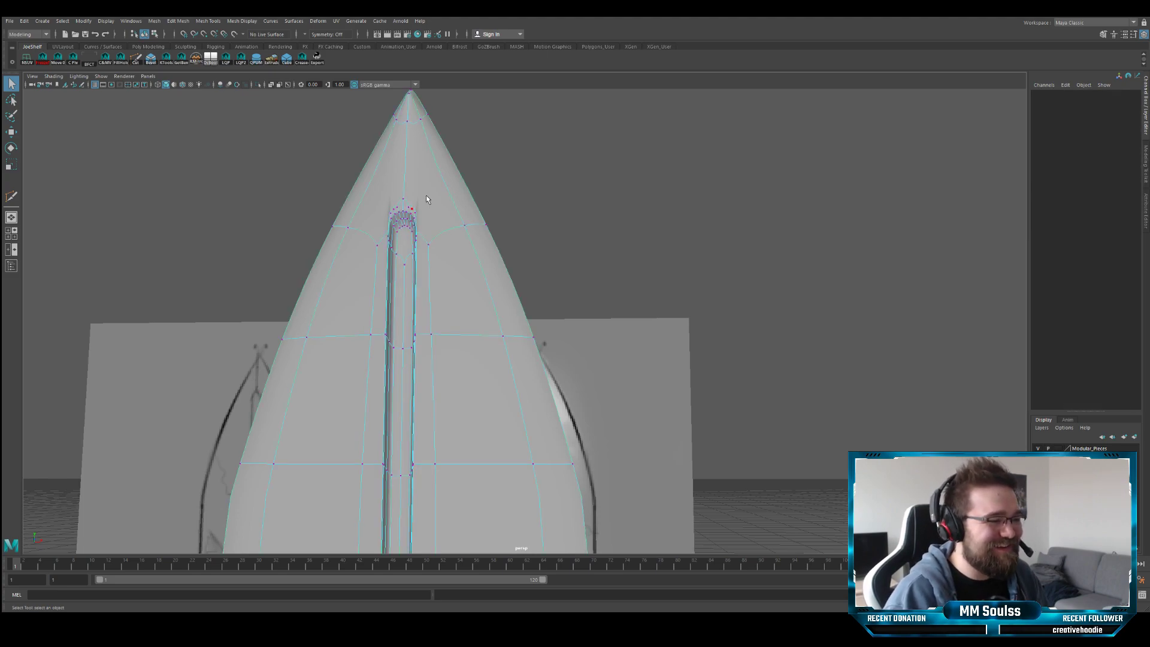
pyautogui.moveTo(426, 195); pyautogui.dragTo(387, 237)
pyautogui.press('1')
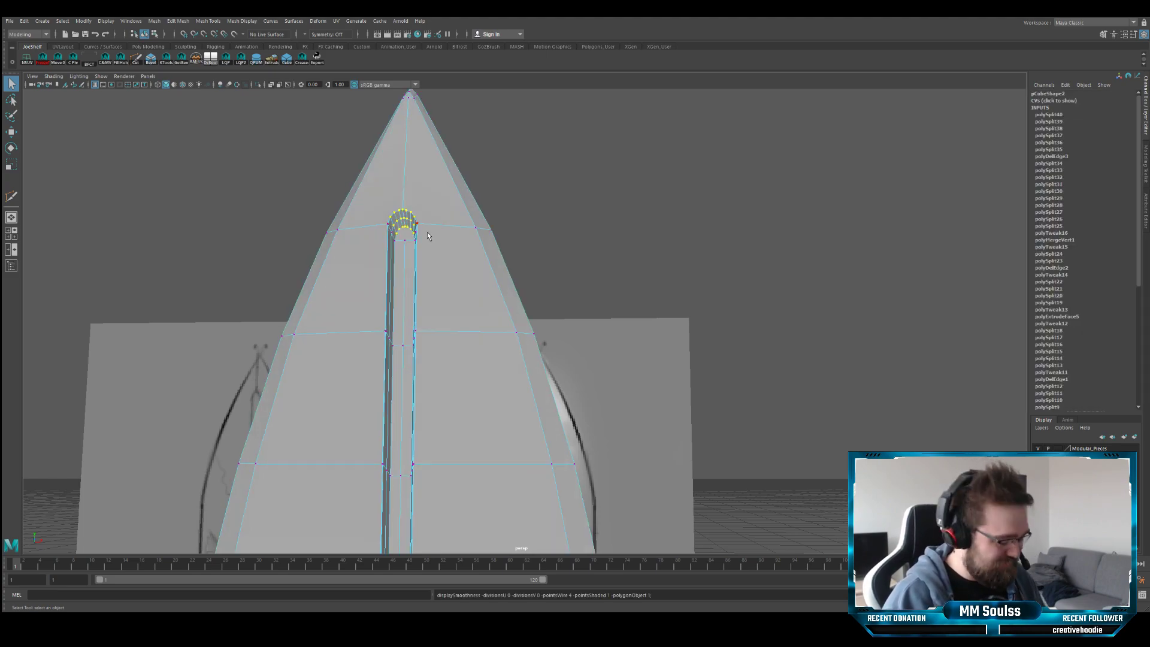
pyautogui.press('f')
pyautogui.scroll(-6, 432, 239)
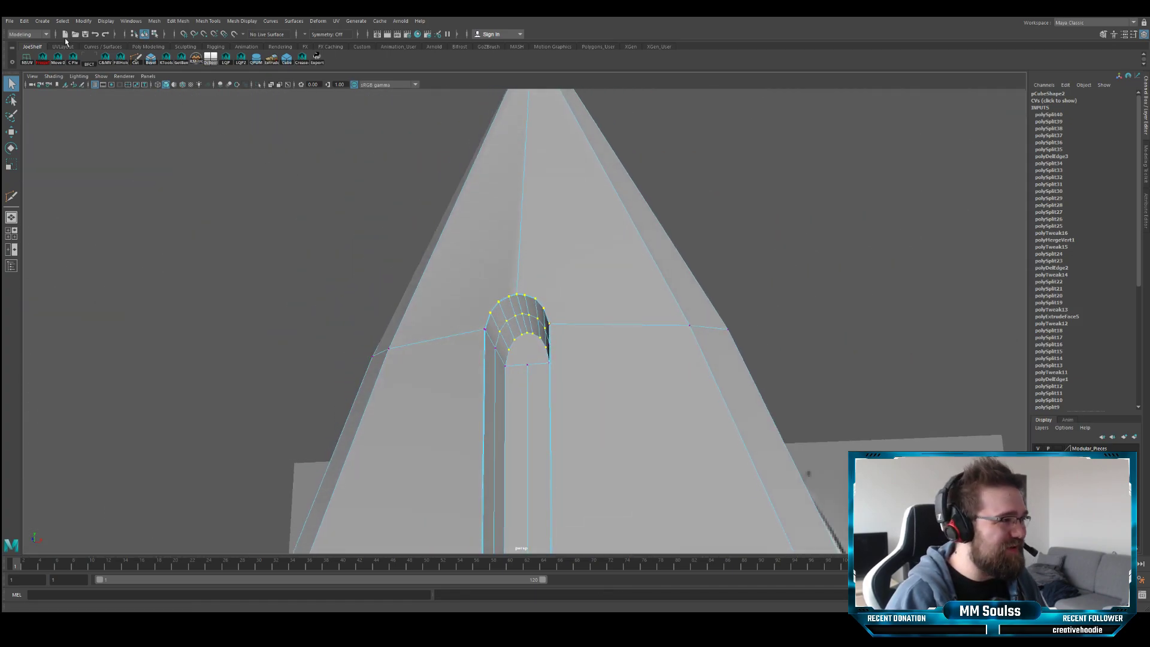
pyautogui.keyDown('alt'); pyautogui.moveTo(488, 256); pyautogui.dragTo(536, 267); pyautogui.keyUp('alt')
pyautogui.scroll(3, 521, 259)
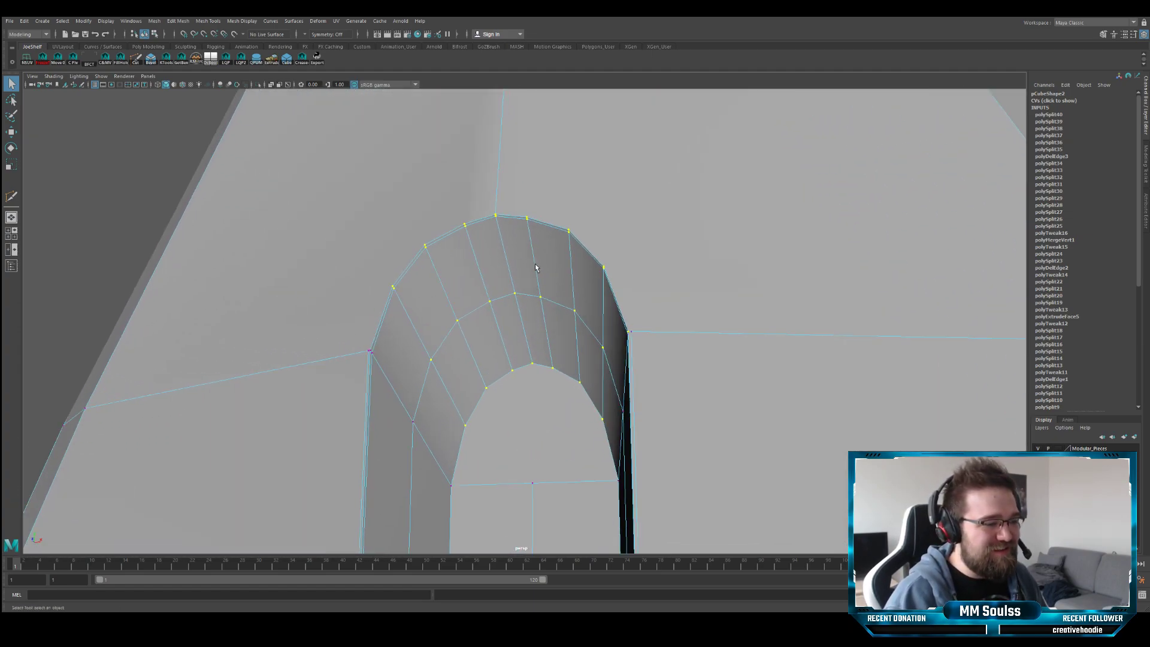
pyautogui.keyDown('alt'); pyautogui.moveTo(431, 286); pyautogui.dragTo(476, 286, button='right'); pyautogui.keyUp('alt')
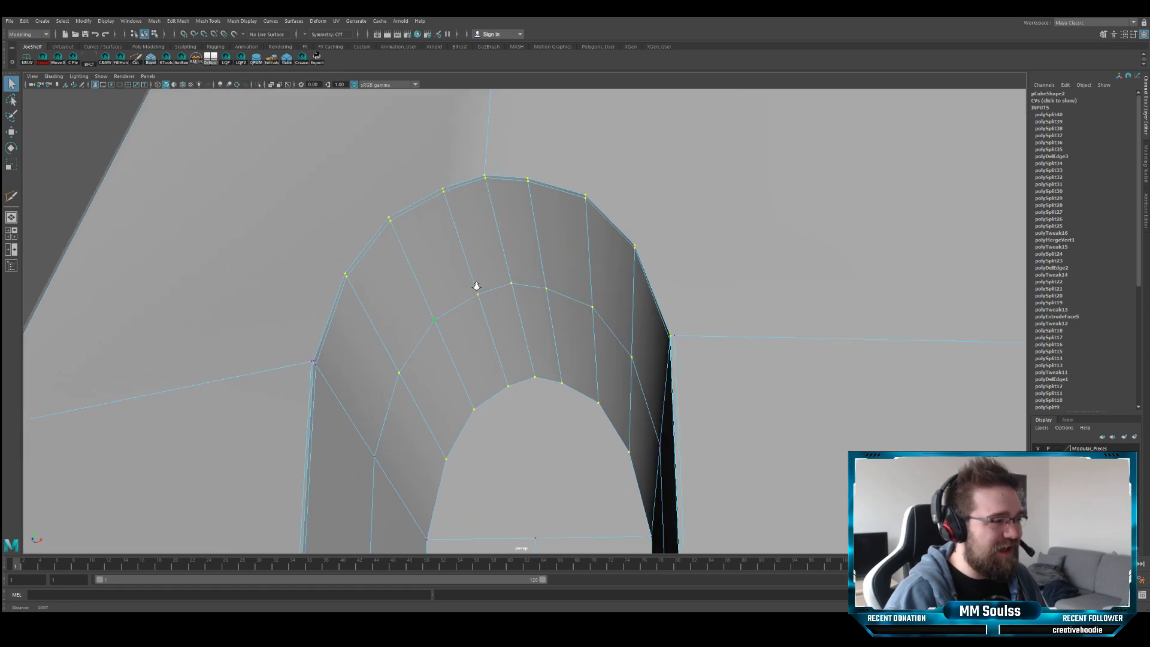
# - Leave the cutting tool without making a cut, return to object mode and save the scene
pyautogui.click(135, 62)
pyautogui.keyDown('alt'); pyautogui.moveTo(513, 276); pyautogui.dragTo(580, 291); pyautogui.keyUp('alt')
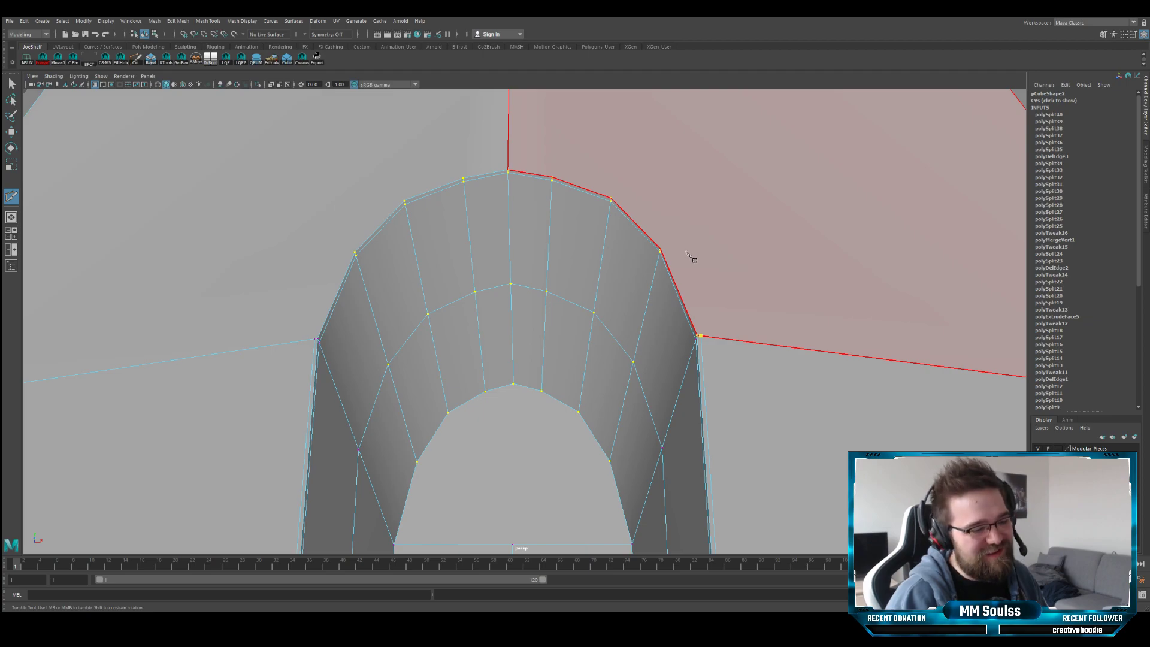
pyautogui.press('q')
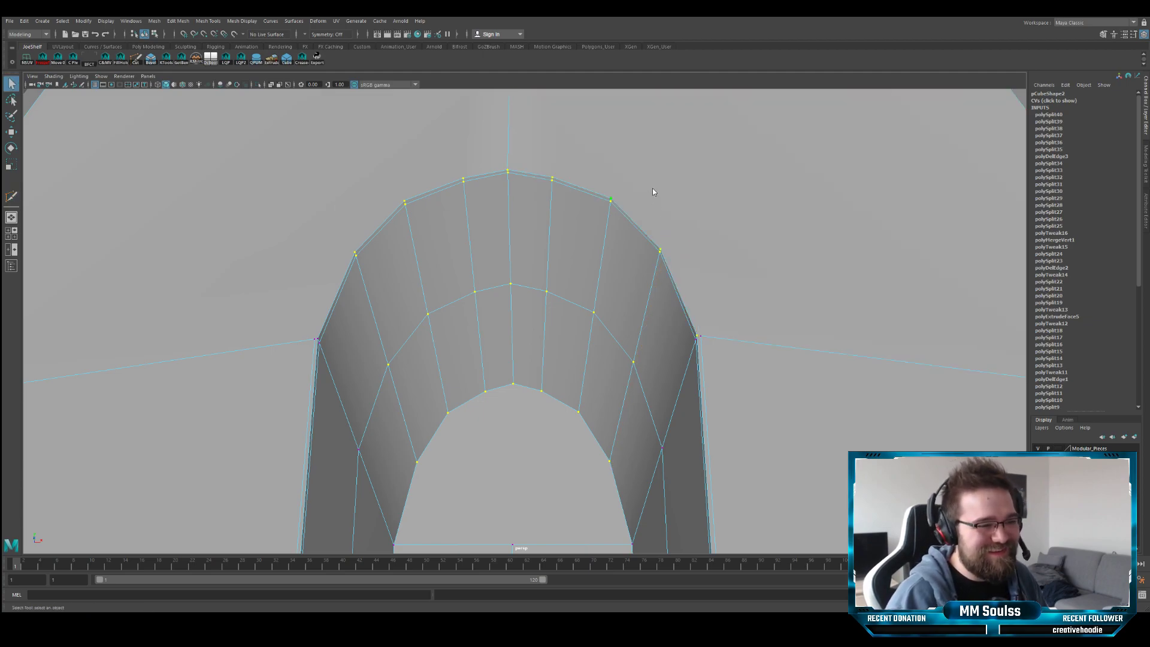
pyautogui.press('F8')
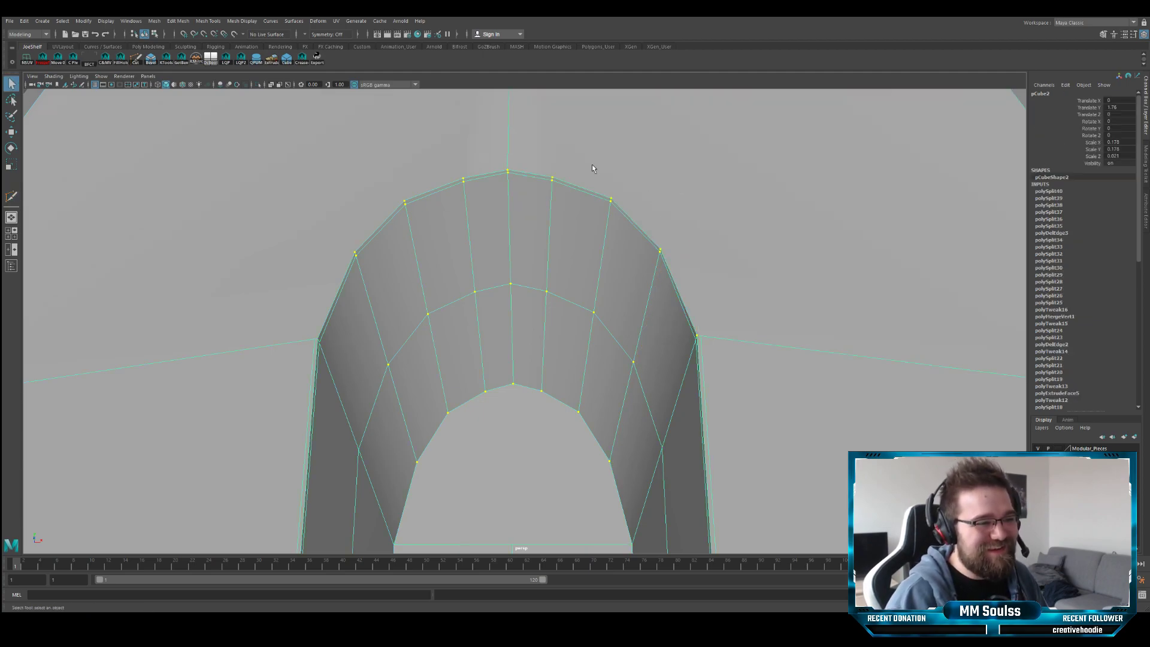
pyautogui.click(86, 35)
# - Extrude the two large front faces above the groove's rounded upper end together and scale them slightly inwards to form a support border
pyautogui.scroll(-5, 475, 220)
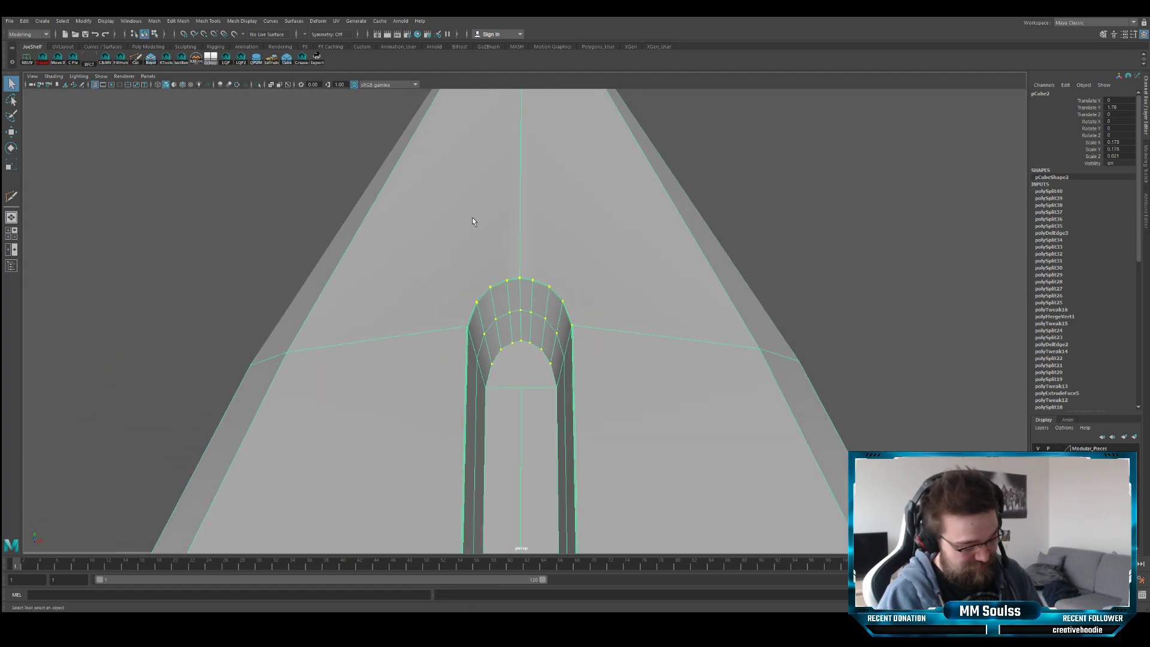
pyautogui.scroll(-3, 551, 254)
pyautogui.moveTo(552, 254)
pyautogui.keyDown('alt'); pyautogui.mouseDown()
pyautogui.moveTo(536, 261)
pyautogui.moveTo(548, 255)
pyautogui.mouseUp(); pyautogui.keyUp('alt')
pyautogui.scroll(-2, 548, 255)
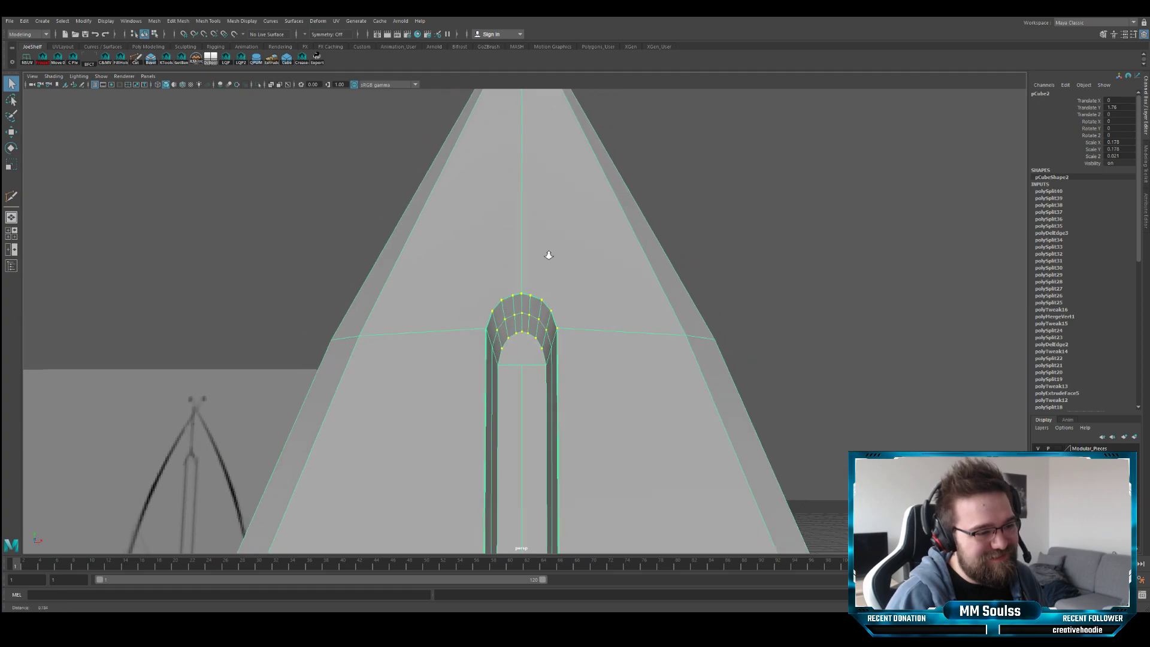
pyautogui.scroll(2, 548, 255)
pyautogui.moveTo(603, 237); pyautogui.dragTo(606, 254, button='right')
pyautogui.click(615, 229)
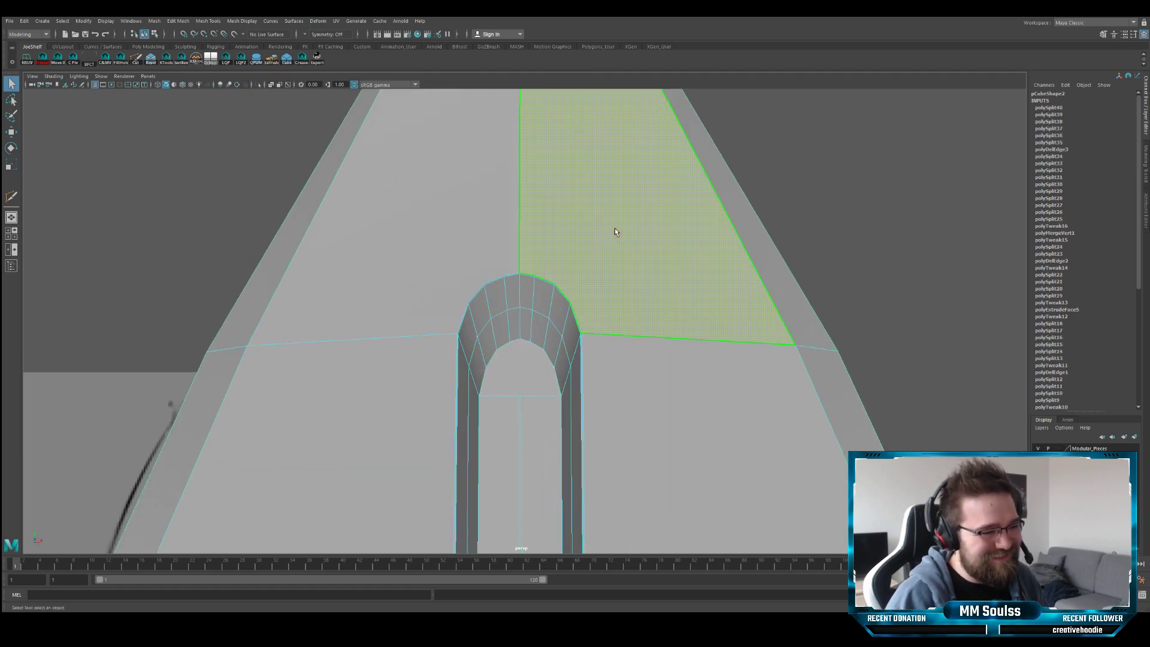
pyautogui.click(542, 185)
pyautogui.keyDown('shift'); pyautogui.click(490, 265); pyautogui.keyUp('shift')
pyautogui.keyDown('alt'); pyautogui.moveTo(489, 265); pyautogui.dragTo(383, 93); pyautogui.keyUp('alt')
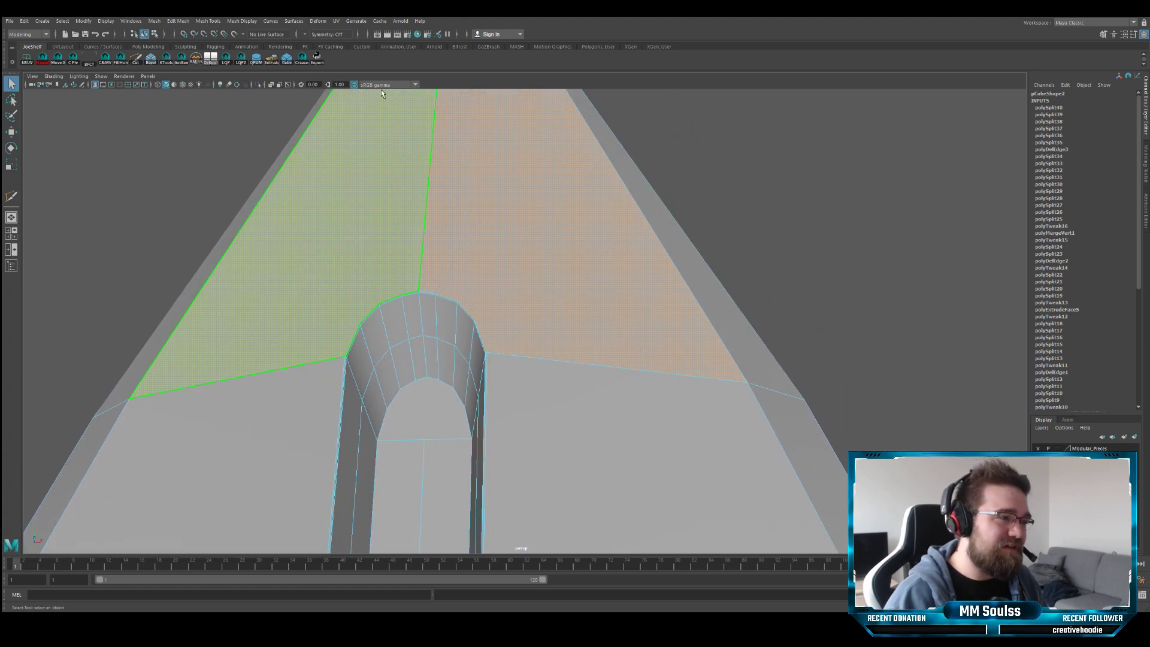
pyautogui.click(272, 60)
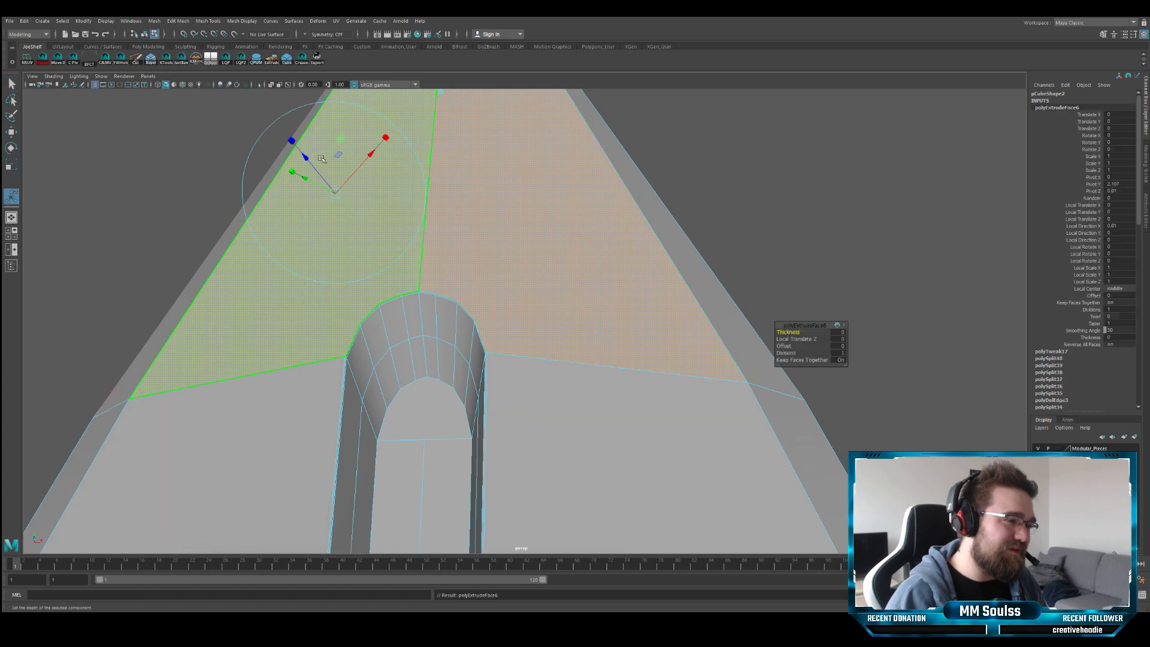
pyautogui.click(288, 170)
pyautogui.moveTo(336, 192); pyautogui.dragTo(334, 193)
pyautogui.keyDown('alt'); pyautogui.moveTo(390, 218); pyautogui.dragTo(399, 242); pyautogui.keyUp('alt')
pyautogui.scroll(4, 401, 250)
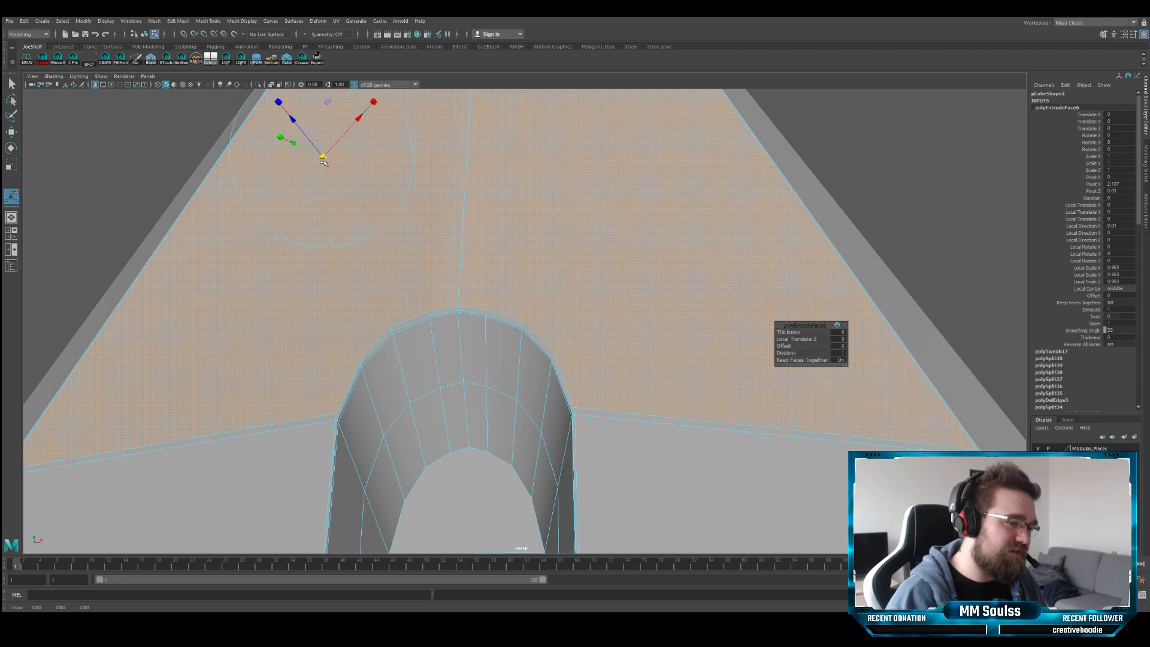
# - Try to snap an inset corner vertex beside the groove's rounded upper end onto a nearby vertex, and undo the move
pyautogui.keyDown('alt'); pyautogui.moveTo(293, 393); pyautogui.dragTo(411, 249, button='middle'); pyautogui.keyUp('alt')
pyautogui.scroll(2, 411, 249)
pyautogui.moveTo(411, 249)
pyautogui.keyDown('alt'); pyautogui.mouseDown()
pyautogui.moveTo(424, 251)
pyautogui.moveTo(411, 256)
pyautogui.mouseUp(); pyautogui.keyUp('alt')
pyautogui.scroll(4, 413, 259)
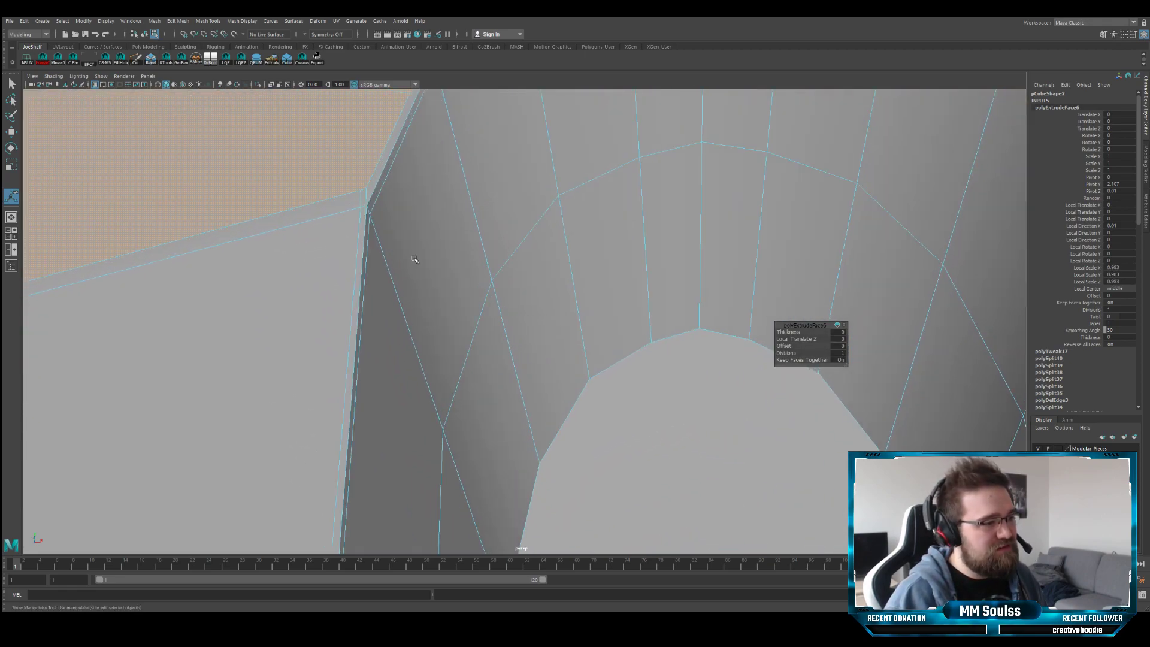
pyautogui.press('q')
pyautogui.press('F9')
pyautogui.click(364, 191)
pyautogui.press('w')
pyautogui.press('v')
pyautogui.moveTo(365, 189); pyautogui.dragTo(360, 202)
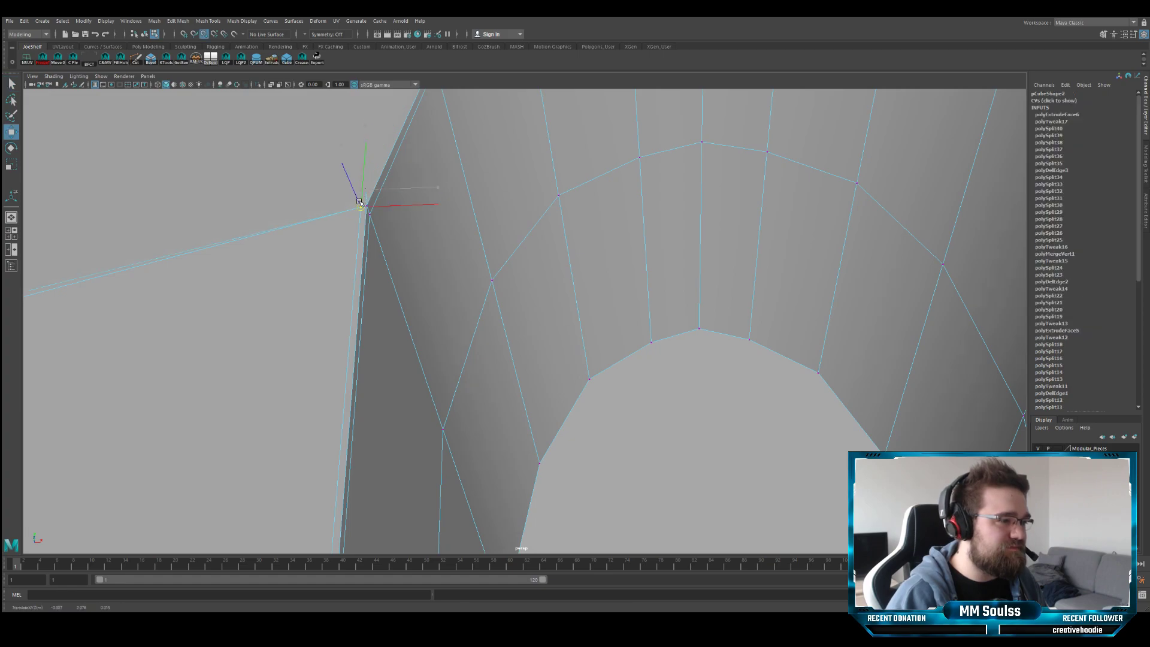
pyautogui.hotkey('ctrl', 'z')
pyautogui.press('q')
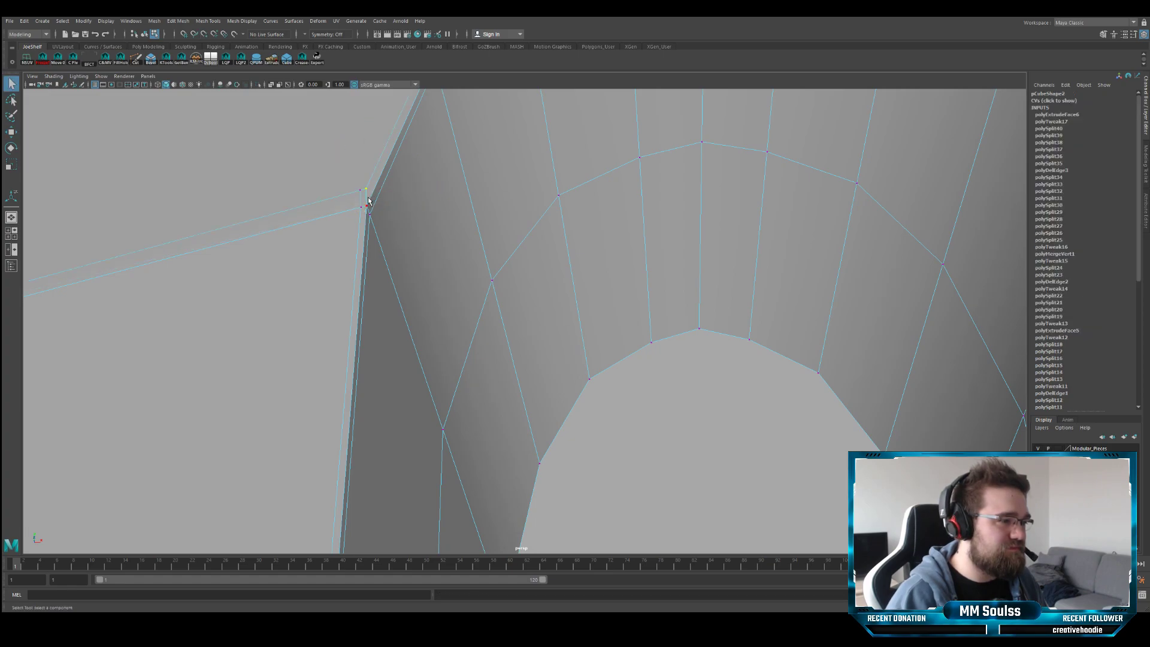
# - Merge the two closely spaced inset vertices at the left rim corner of the groove's rounded upper end
pyautogui.click(360, 191)
pyautogui.press('w')
pyautogui.press('v')
pyautogui.moveTo(359, 191); pyautogui.dragTo(371, 201)
pyautogui.press('q')
pyautogui.click(366, 190)
pyautogui.press('w')
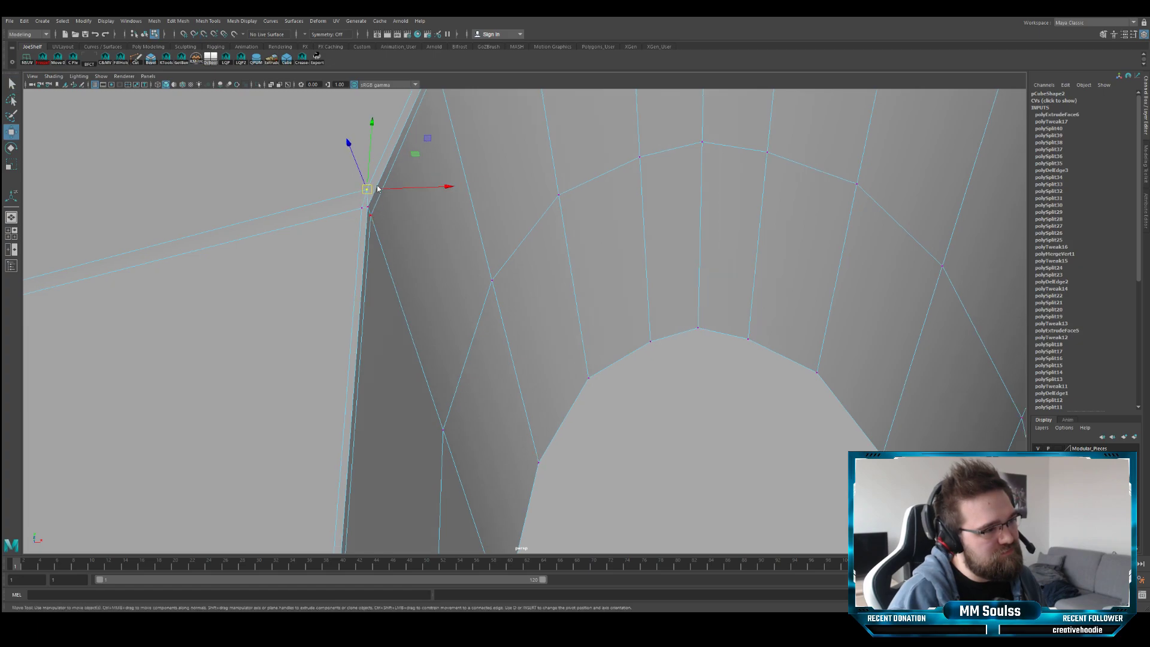
pyautogui.keyDown('shift'); pyautogui.moveTo(381, 166); pyautogui.dragTo(382, 150, button='right'); pyautogui.keyUp('shift')
pyautogui.keyDown('alt'); pyautogui.moveTo(455, 173); pyautogui.dragTo(401, 203, button='right'); pyautogui.keyUp('alt')
pyautogui.keyDown('alt'); pyautogui.moveTo(400, 203); pyautogui.dragTo(360, 259); pyautogui.keyUp('alt')
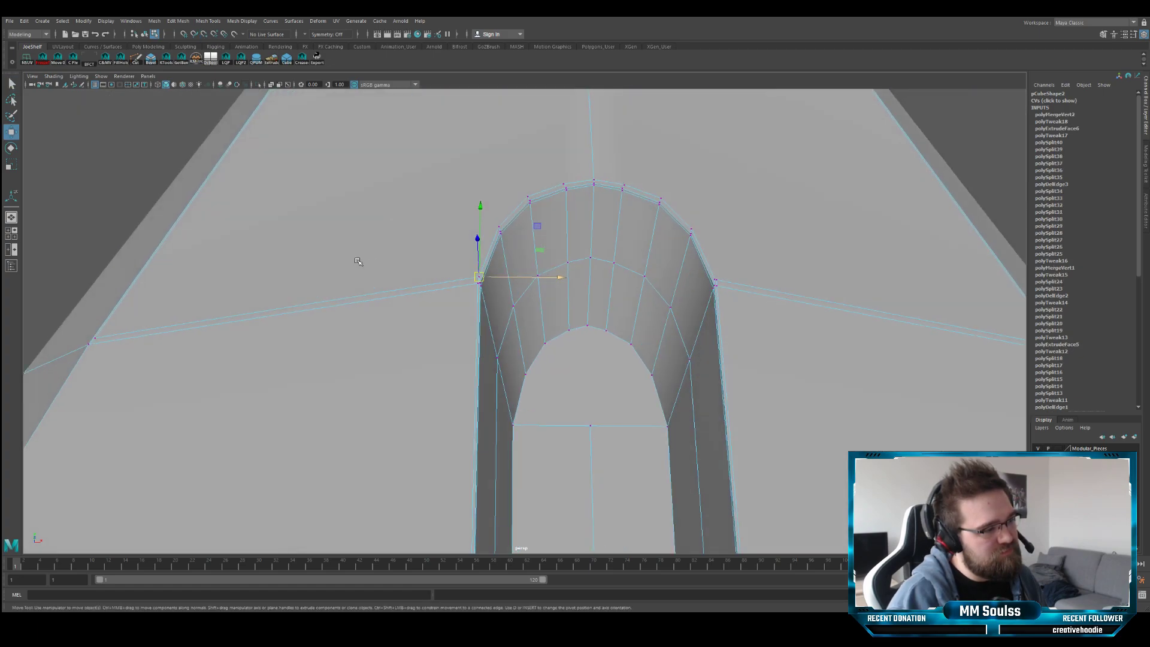
# - Merge the two matching inset vertices at the right rim corner of the groove's rounded upper end and check the smooth preview
pyautogui.press('q')
pyautogui.keyDown('alt'); pyautogui.moveTo(266, 301); pyautogui.dragTo(396, 290); pyautogui.keyUp('alt')
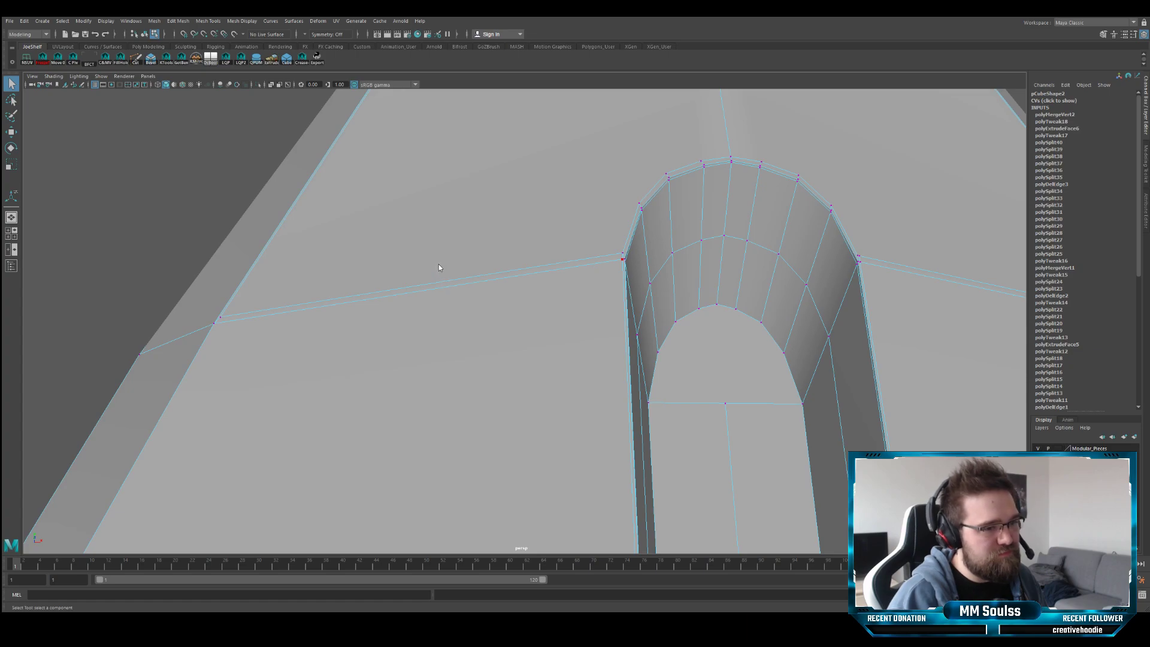
pyautogui.moveTo(554, 273)
pyautogui.keyDown('alt'); pyautogui.mouseDown()
pyautogui.moveTo(533, 275)
pyautogui.moveTo(543, 279)
pyautogui.mouseUp(); pyautogui.keyUp('alt')
pyautogui.scroll(3, 544, 279)
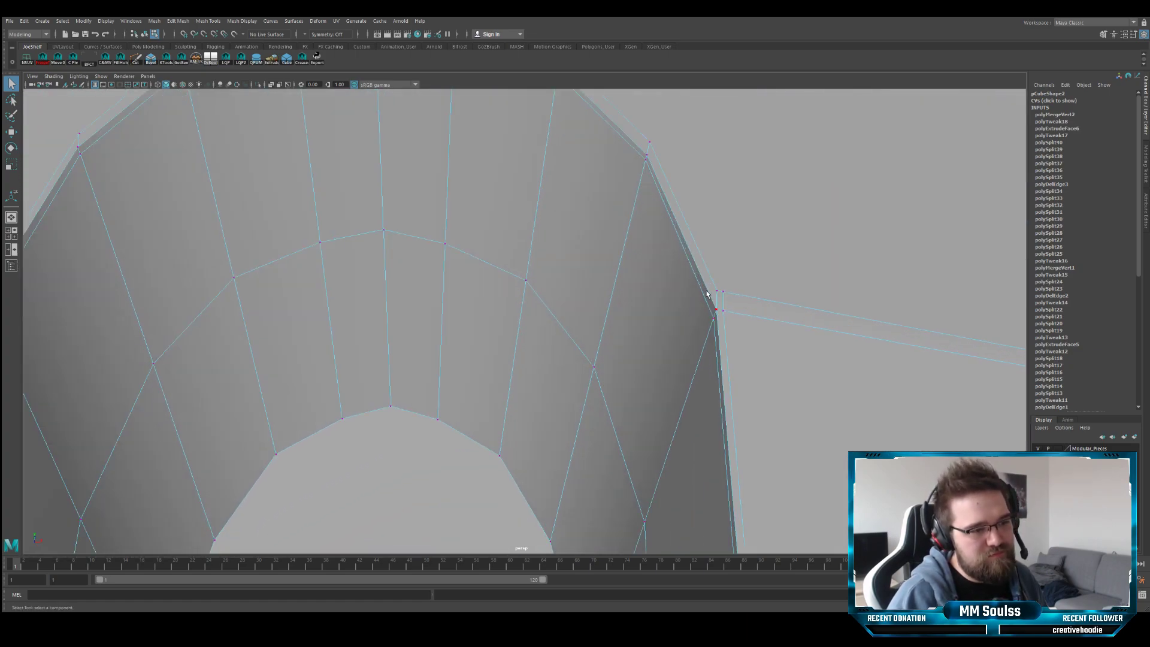
pyautogui.click(724, 294)
pyautogui.press('w')
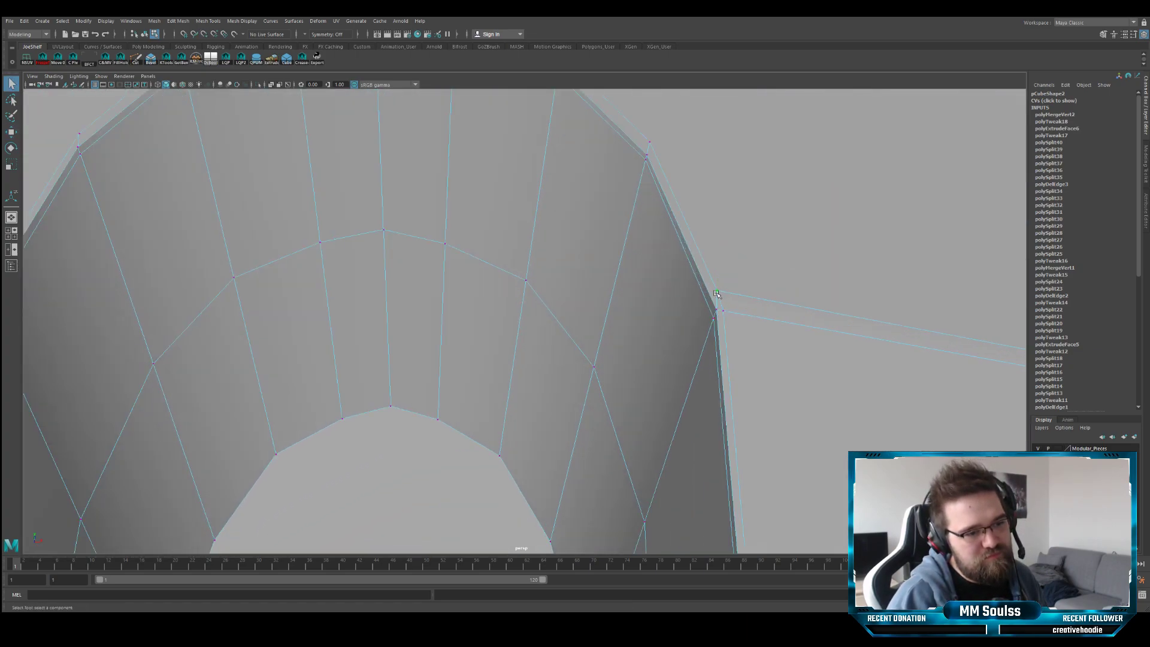
pyautogui.keyDown('shift'); pyautogui.moveTo(731, 279); pyautogui.dragTo(734, 257, button='right'); pyautogui.keyUp('shift')
pyautogui.scroll(-5, 735, 257)
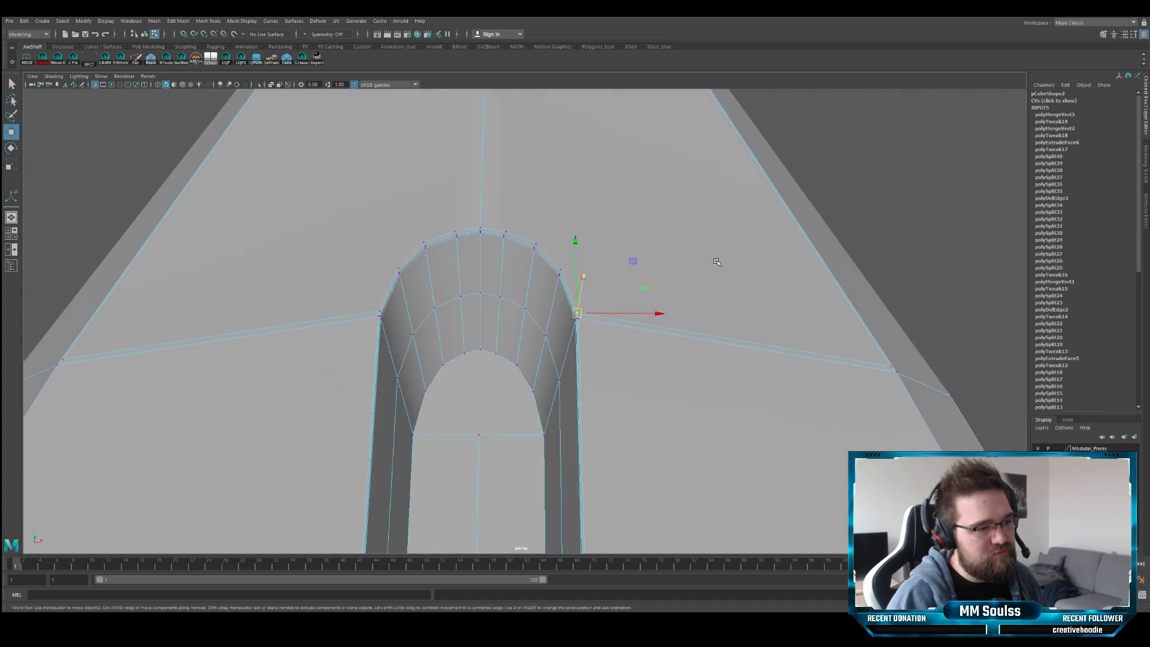
pyautogui.press('3')
pyautogui.scroll(-4, 643, 258)
pyautogui.press('1')
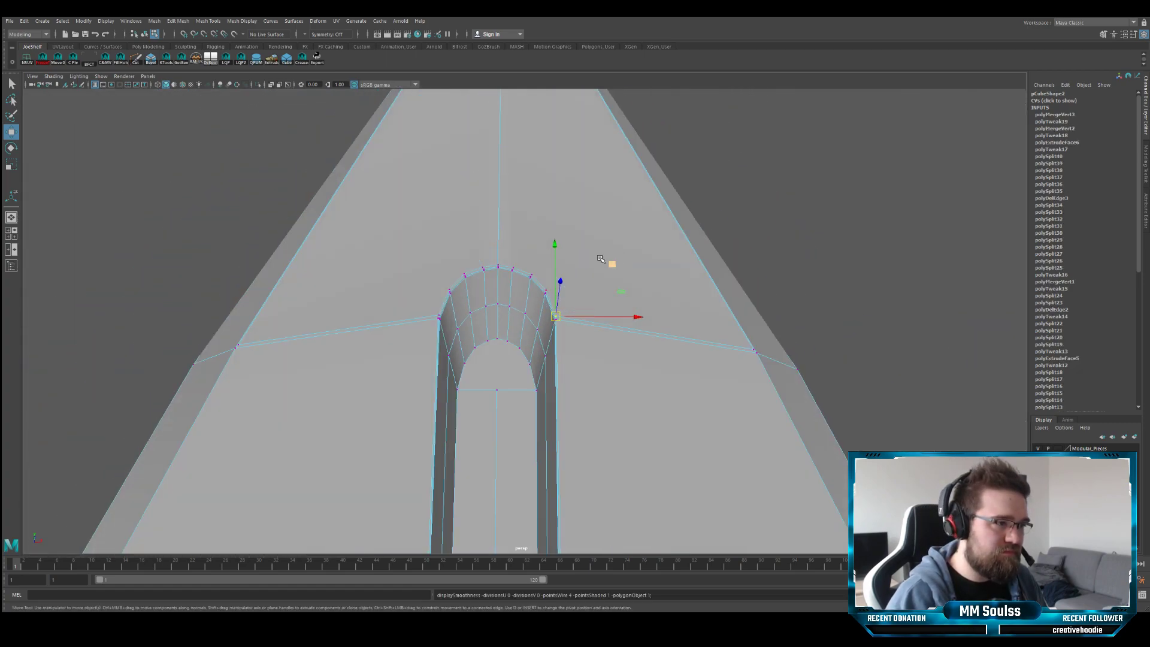
# - Select the inset border edges left of the groove, along the left bevel and below the blade's tip
pyautogui.keyDown('alt'); pyautogui.moveTo(470, 263); pyautogui.dragTo(516, 261); pyautogui.keyUp('alt')
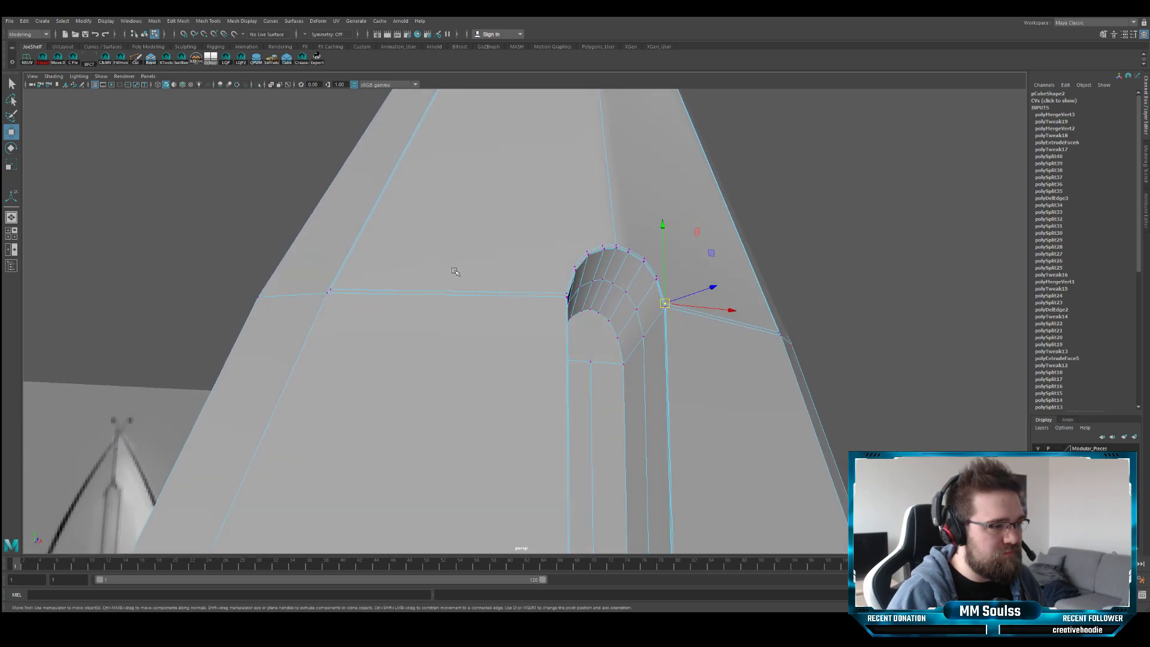
pyautogui.keyDown('alt'); pyautogui.moveTo(402, 262); pyautogui.dragTo(457, 272, button='middle'); pyautogui.keyUp('alt')
pyautogui.keyDown('alt'); pyautogui.moveTo(457, 272); pyautogui.dragTo(465, 278, button='right'); pyautogui.keyUp('alt')
pyautogui.scroll(1, 465, 277)
pyautogui.press('q')
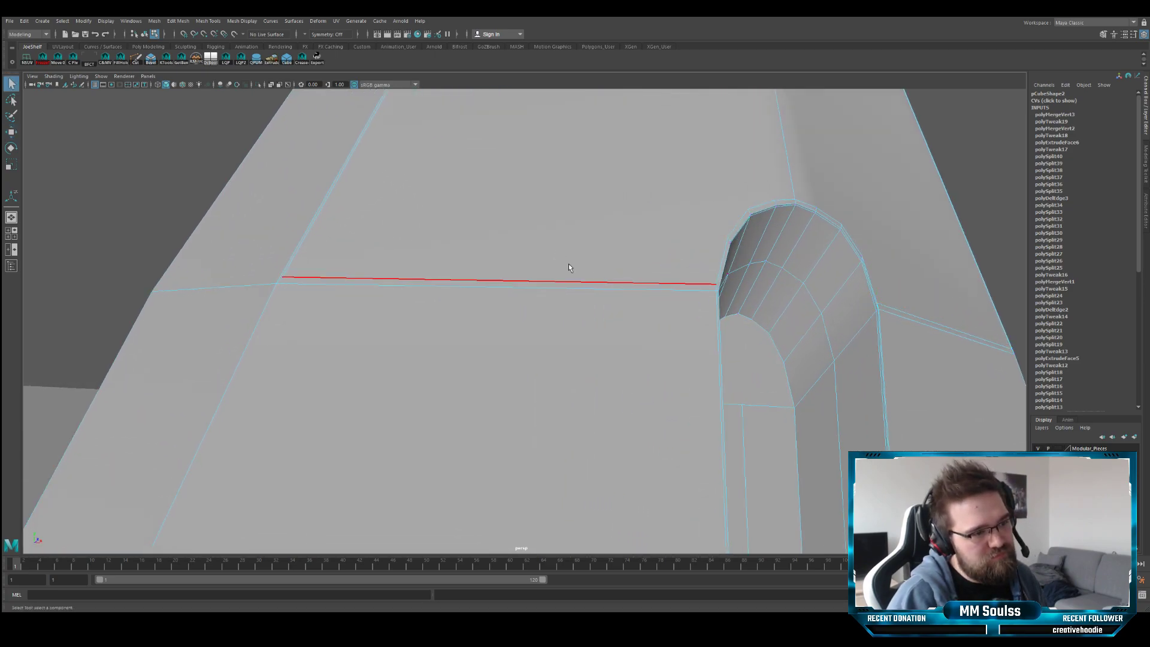
pyautogui.click(593, 278)
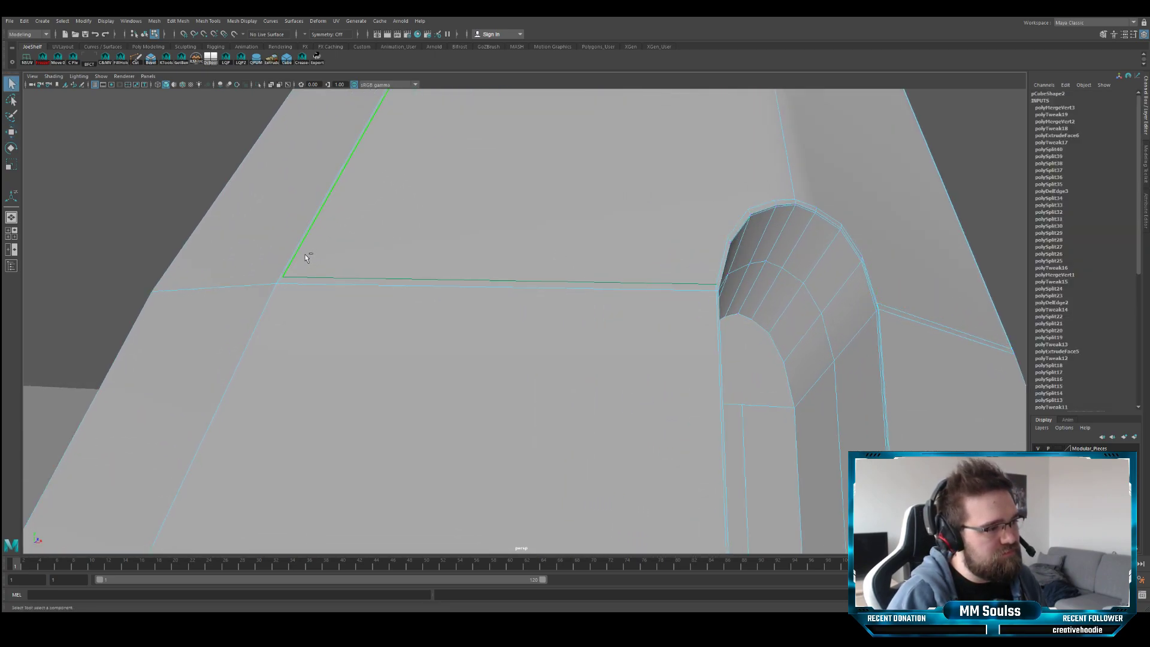
pyautogui.keyDown('alt'); pyautogui.moveTo(418, 204); pyautogui.dragTo(417, 259, button='middle'); pyautogui.keyUp('alt')
pyautogui.scroll(4, 417, 259)
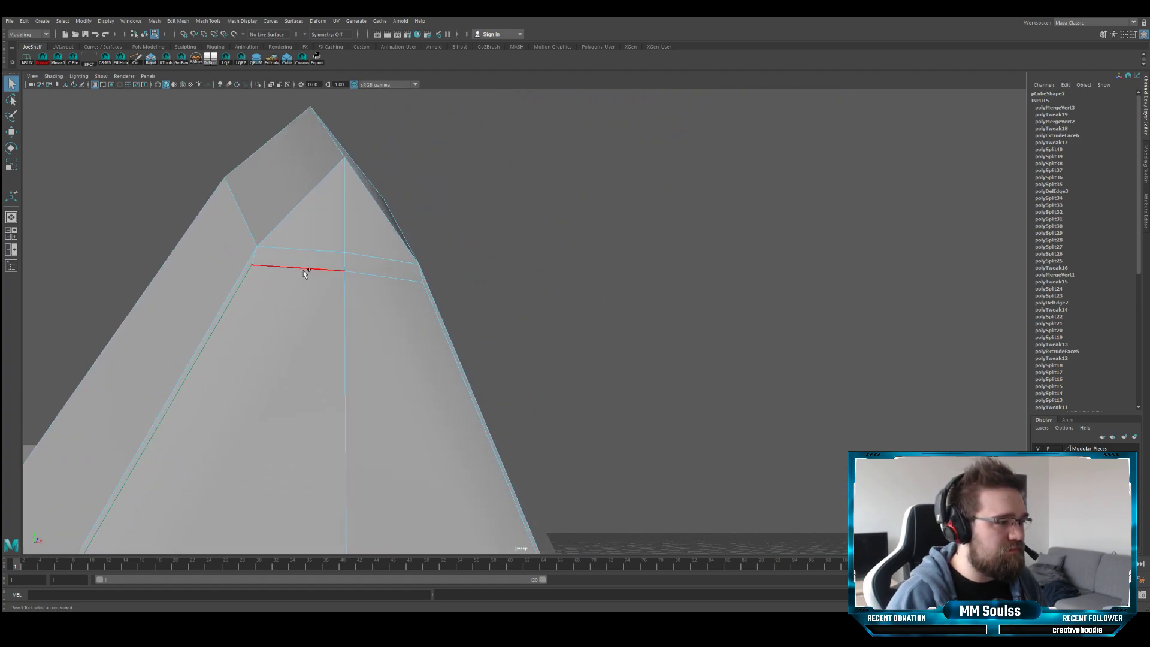
pyautogui.keyDown('alt'); pyautogui.moveTo(426, 292); pyautogui.dragTo(484, 287, button='middle'); pyautogui.keyUp('alt')
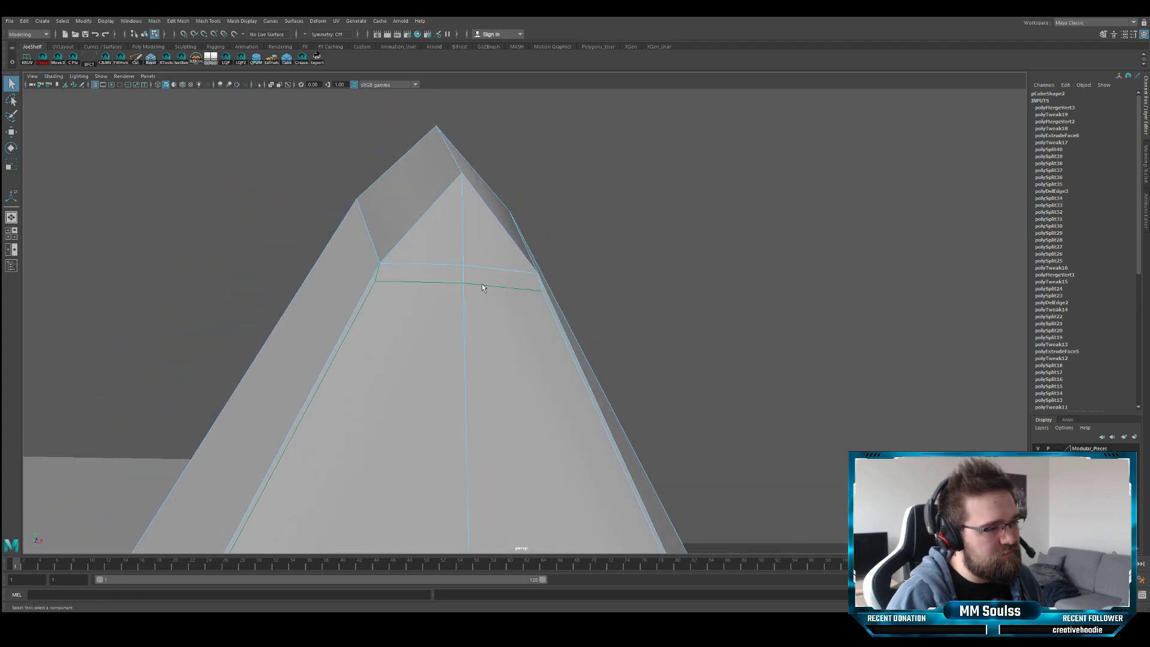
# - Add the inset border edges along the right bevel and right of the groove to the selection and delete all selected edges
pyautogui.keyDown('ctrl'); pyautogui.click(557, 314); pyautogui.keyUp('ctrl')
pyautogui.keyDown('shift'); pyautogui.click(554, 317); pyautogui.keyUp('shift')
pyautogui.scroll(-5, 569, 323)
pyautogui.keyDown('alt'); pyautogui.moveTo(588, 325); pyautogui.dragTo(537, 321); pyautogui.keyUp('alt')
pyautogui.scroll(3, 532, 323)
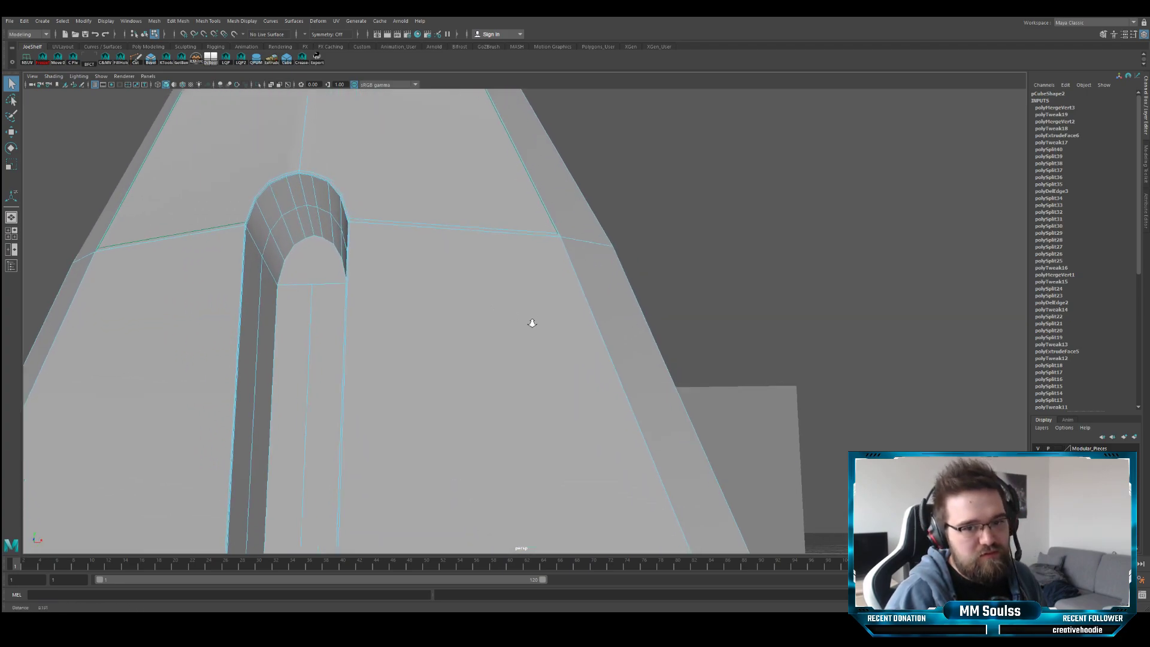
pyautogui.scroll(6, 530, 329)
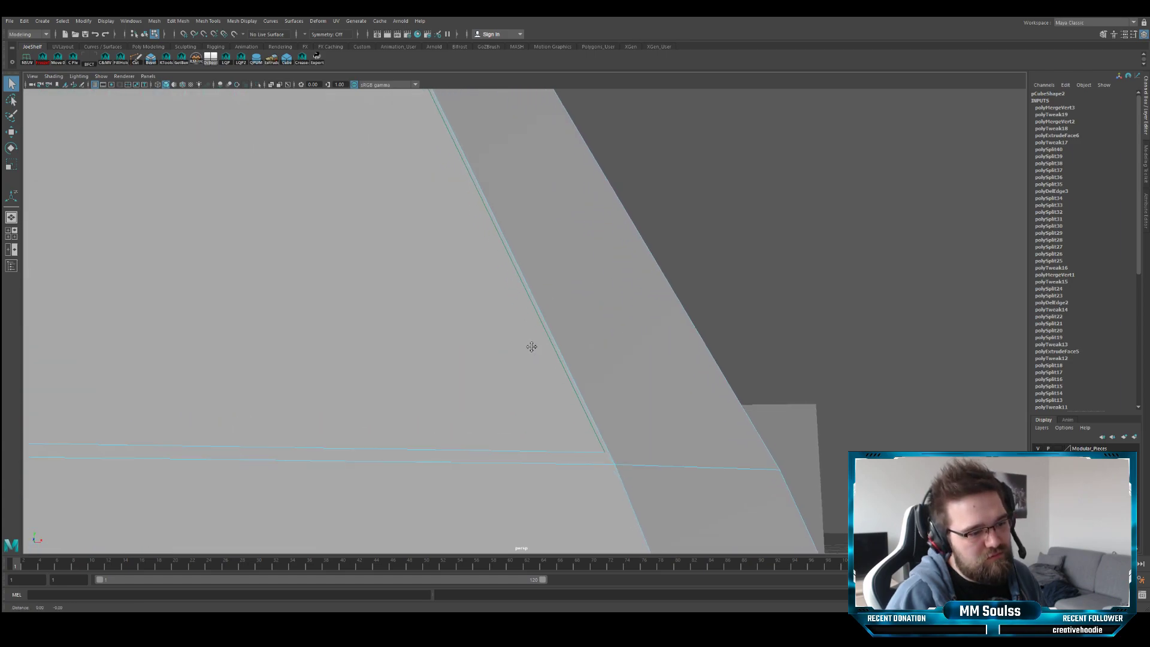
pyautogui.keyDown('alt'); pyautogui.moveTo(532, 347); pyautogui.dragTo(532, 324, button='middle'); pyautogui.keyUp('alt')
pyautogui.keyDown('shift'); pyautogui.click(552, 416); pyautogui.keyUp('shift')
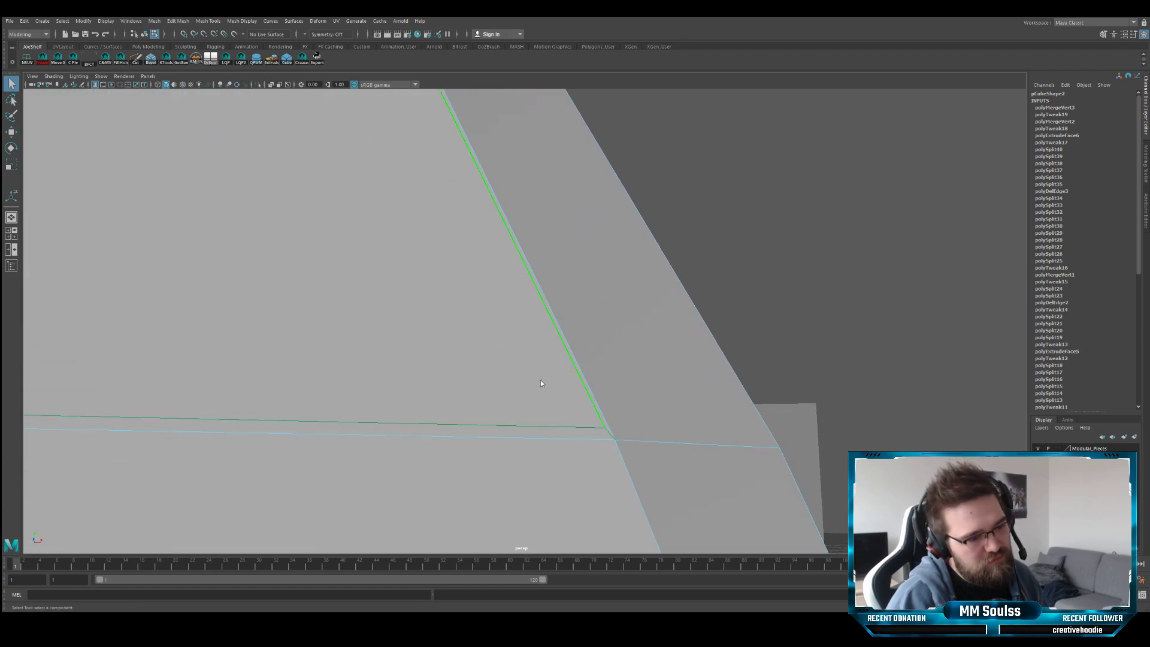
pyautogui.hotkey('ctrl', 'Delete')
# - Examine the groove's rounded upper end in smooth preview and in the unsmoothed mesh from several angles
pyautogui.keyDown('alt'); pyautogui.moveTo(124, 394); pyautogui.dragTo(653, 372, button='middle'); pyautogui.keyUp('alt')
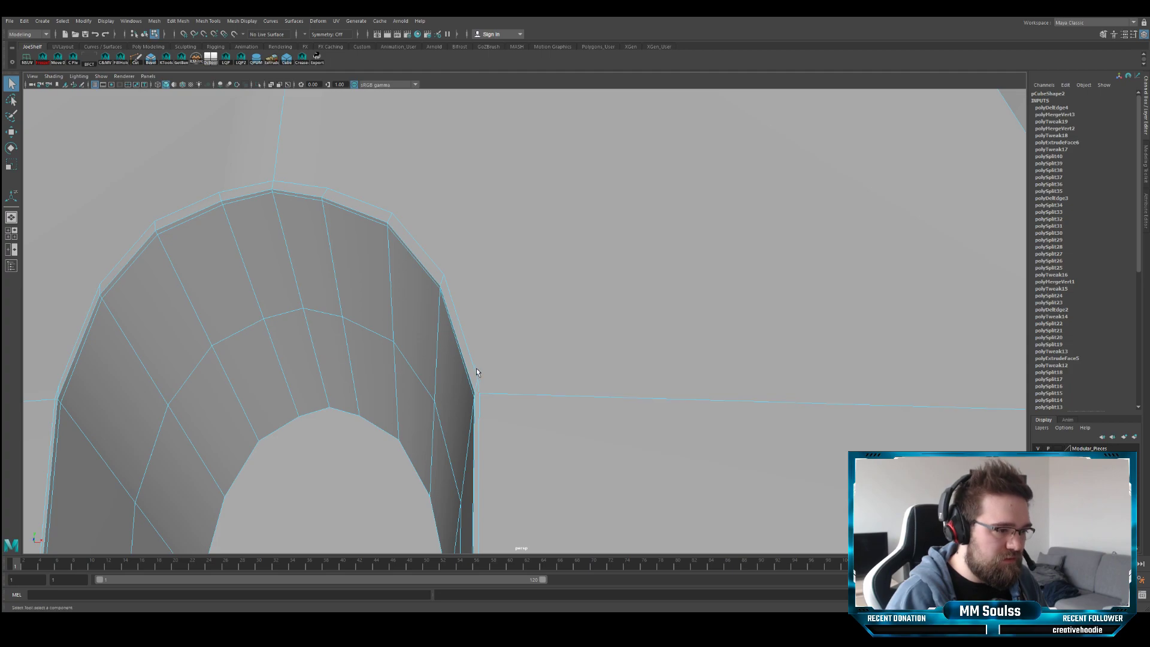
pyautogui.keyDown('alt'); pyautogui.moveTo(342, 366); pyautogui.dragTo(479, 365, button='middle'); pyautogui.keyUp('alt')
pyautogui.keyDown('alt'); pyautogui.moveTo(340, 328); pyautogui.dragTo(468, 342, button='middle'); pyautogui.keyUp('alt')
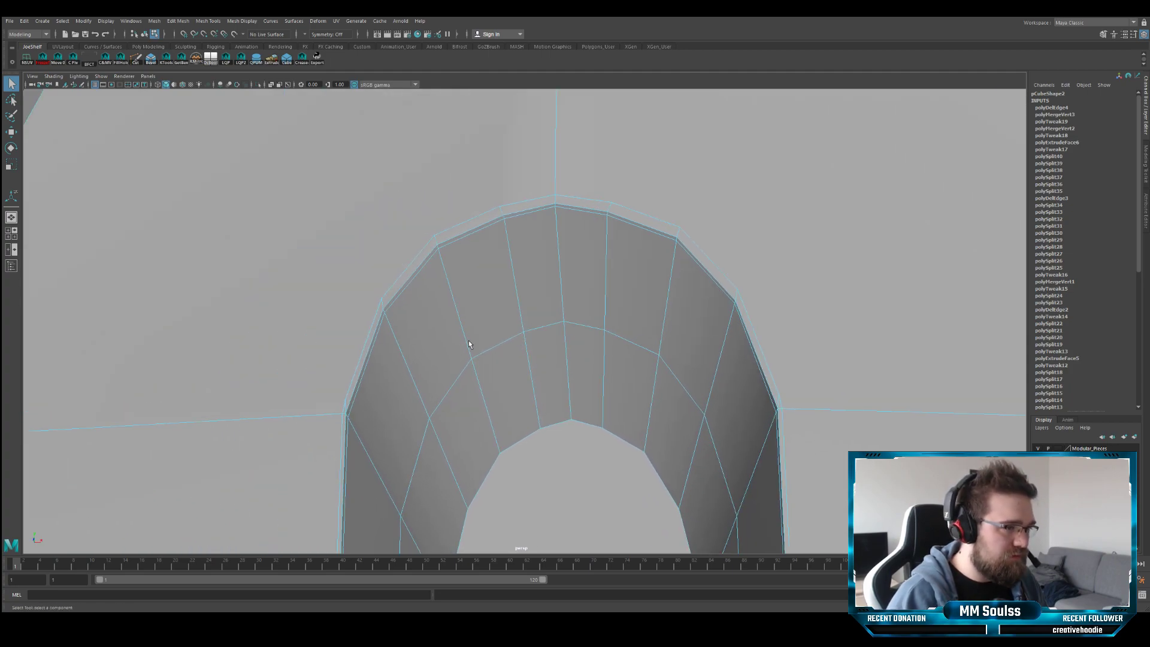
pyautogui.scroll(-6, 467, 342)
pyautogui.press('3')
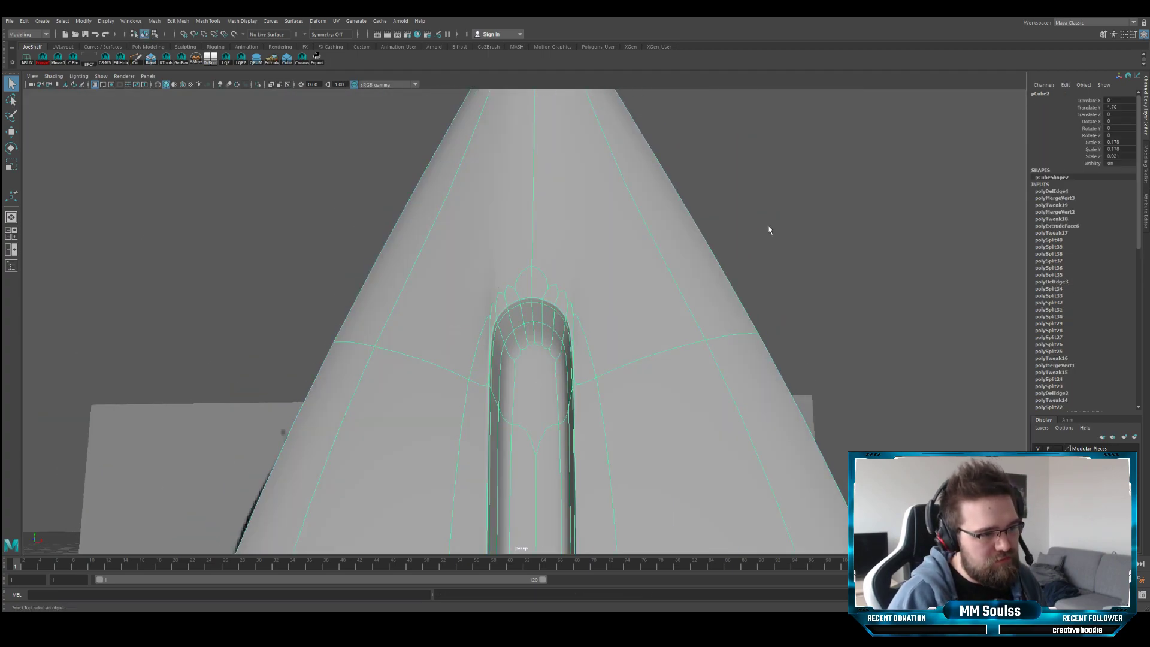
pyautogui.click(767, 228)
pyautogui.keyDown('alt'); pyautogui.moveTo(629, 267); pyautogui.dragTo(555, 276); pyautogui.keyUp('alt')
pyautogui.click(587, 274)
pyautogui.press('1')
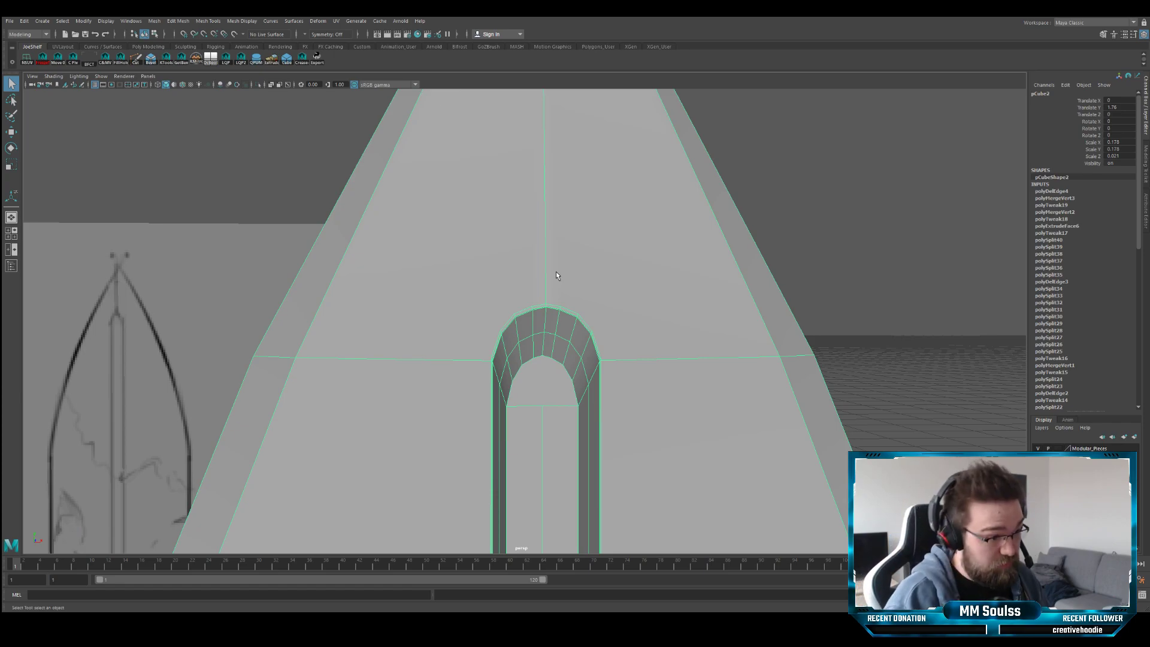
pyautogui.moveTo(556, 273)
pyautogui.keyDown('alt'); pyautogui.mouseDown()
pyautogui.moveTo(550, 290)
pyautogui.moveTo(573, 304)
pyautogui.moveTo(524, 275)
pyautogui.moveTo(506, 290)
pyautogui.moveTo(454, 290)
pyautogui.moveTo(467, 290)
pyautogui.moveTo(462, 277)
pyautogui.moveTo(520, 268)
pyautogui.moveTo(534, 241)
pyautogui.moveTo(550, 260)
pyautogui.moveTo(519, 270)
pyautogui.moveTo(542, 280)
pyautogui.mouseUp(); pyautogui.keyUp('alt')
pyautogui.scroll(5, 550, 290)
pyautogui.scroll(-6, 519, 269)
pyautogui.keyDown('alt'); pyautogui.moveTo(542, 279); pyautogui.dragTo(544, 283, button='right'); pyautogui.keyUp('alt')
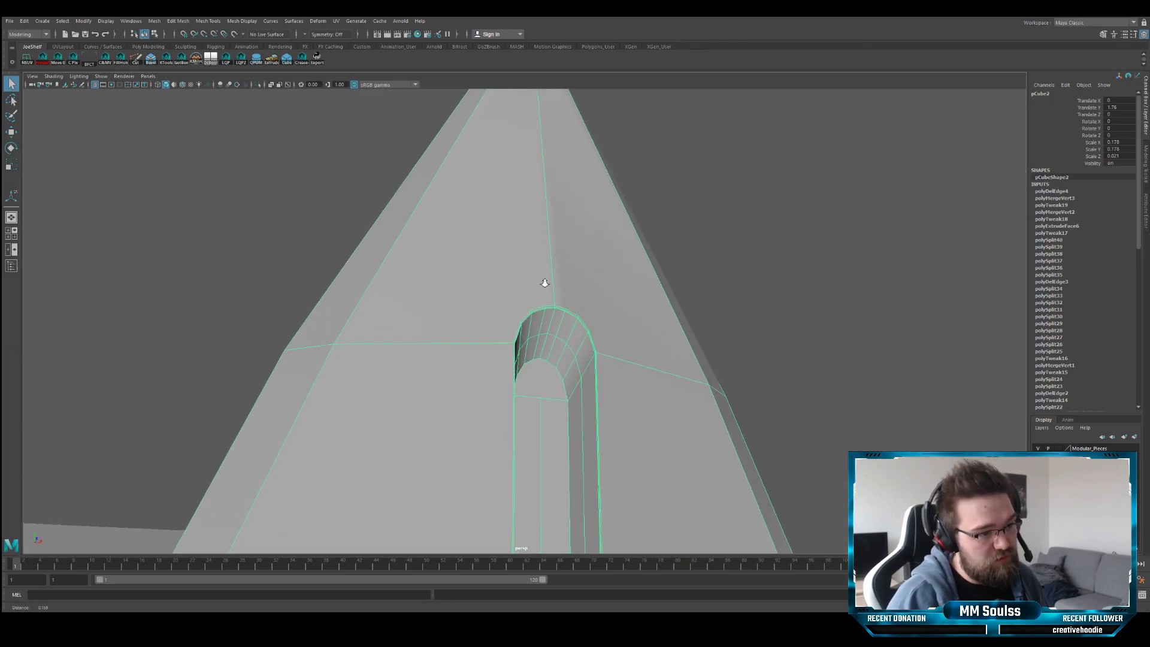
pyautogui.keyDown('alt'); pyautogui.moveTo(544, 282); pyautogui.dragTo(541, 274); pyautogui.keyUp('alt')
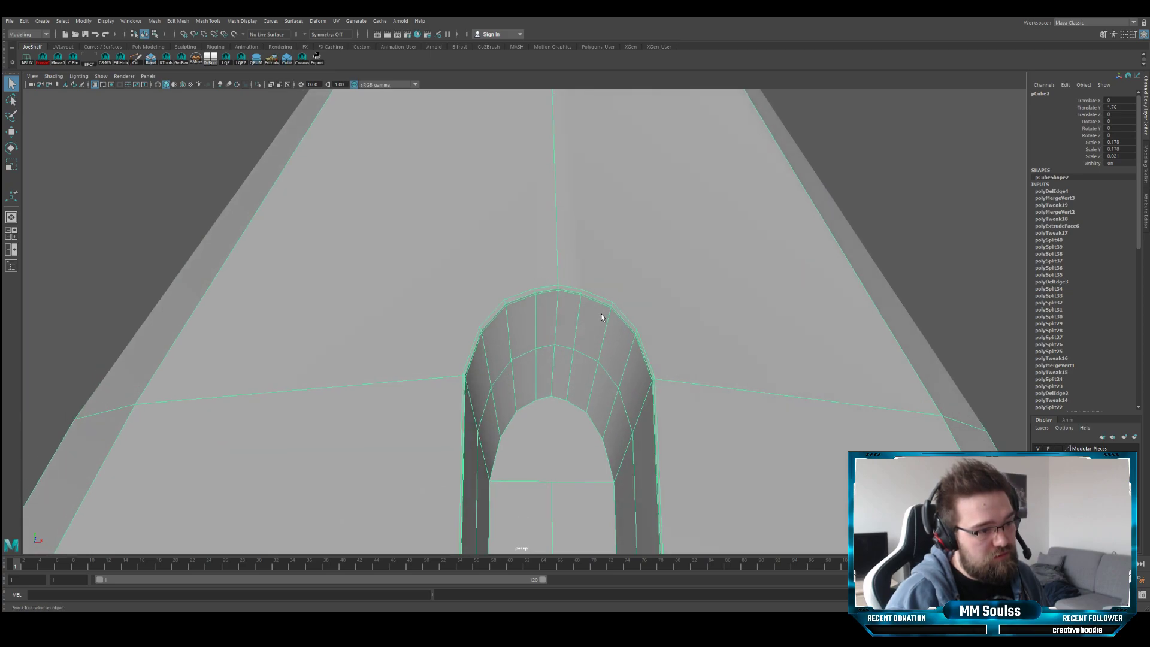
pyautogui.moveTo(601, 317)
pyautogui.keyDown('alt'); pyautogui.mouseDown(button='right')
pyautogui.moveTo(473, 318)
pyautogui.moveTo(588, 332)
pyautogui.mouseUp(button='right'); pyautogui.keyUp('alt')
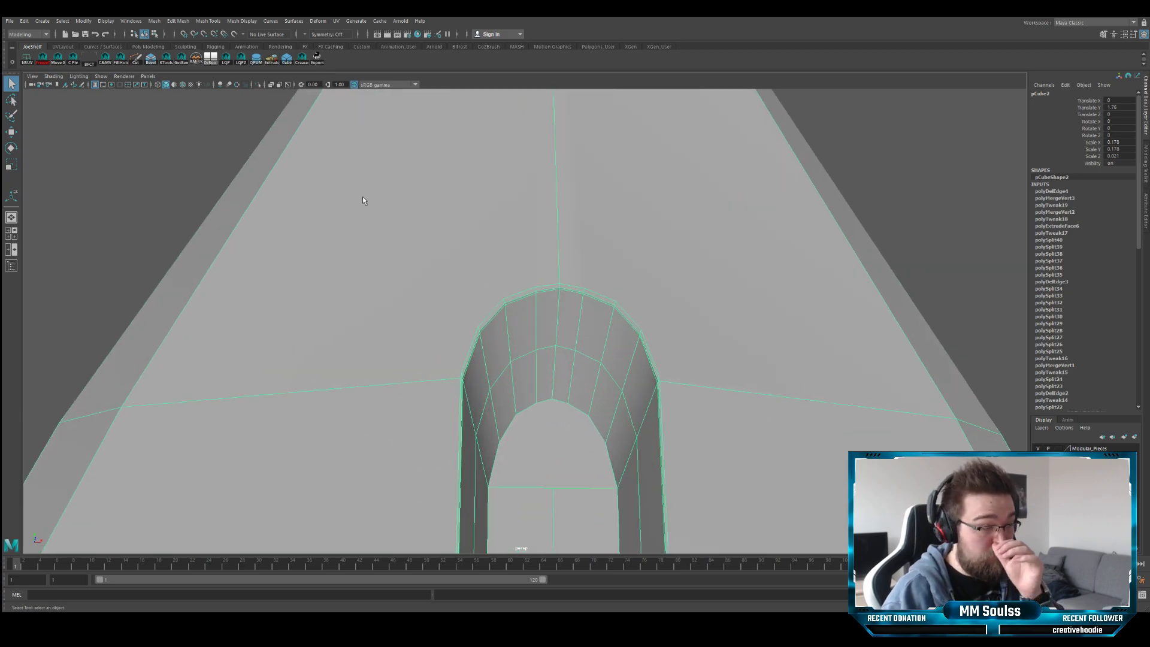
# - Cut an edge with Multi-Cut from the upper-left corner of the groove's rounded rim across the blade's left bevel
pyautogui.click(136, 60)
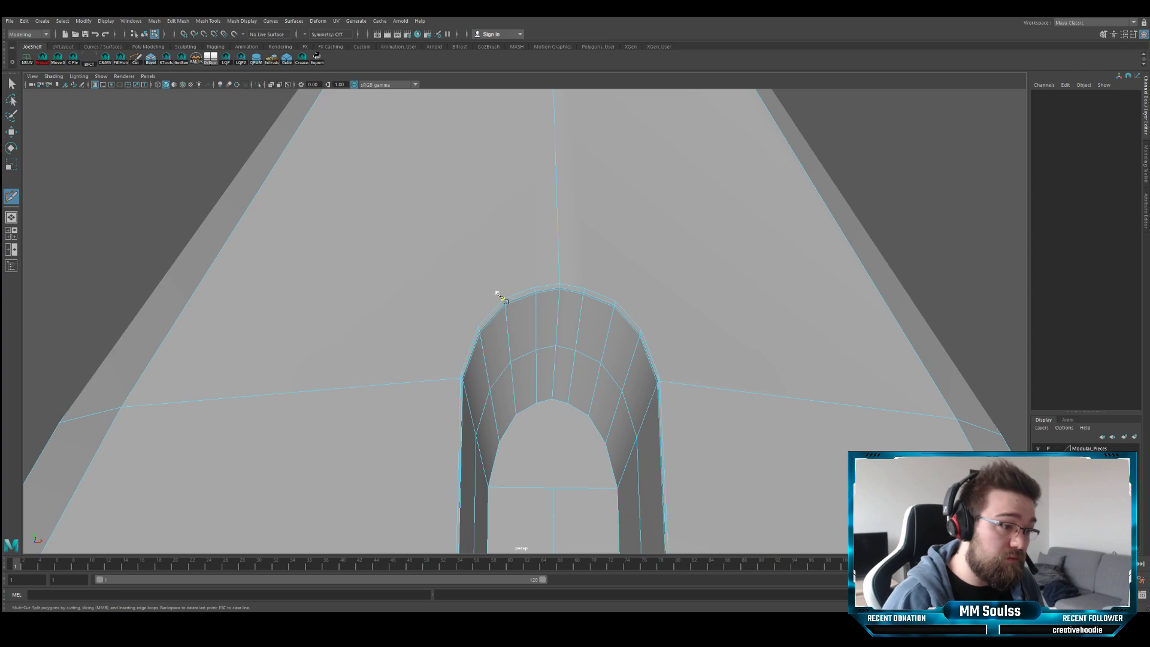
pyautogui.scroll(-3, 436, 242)
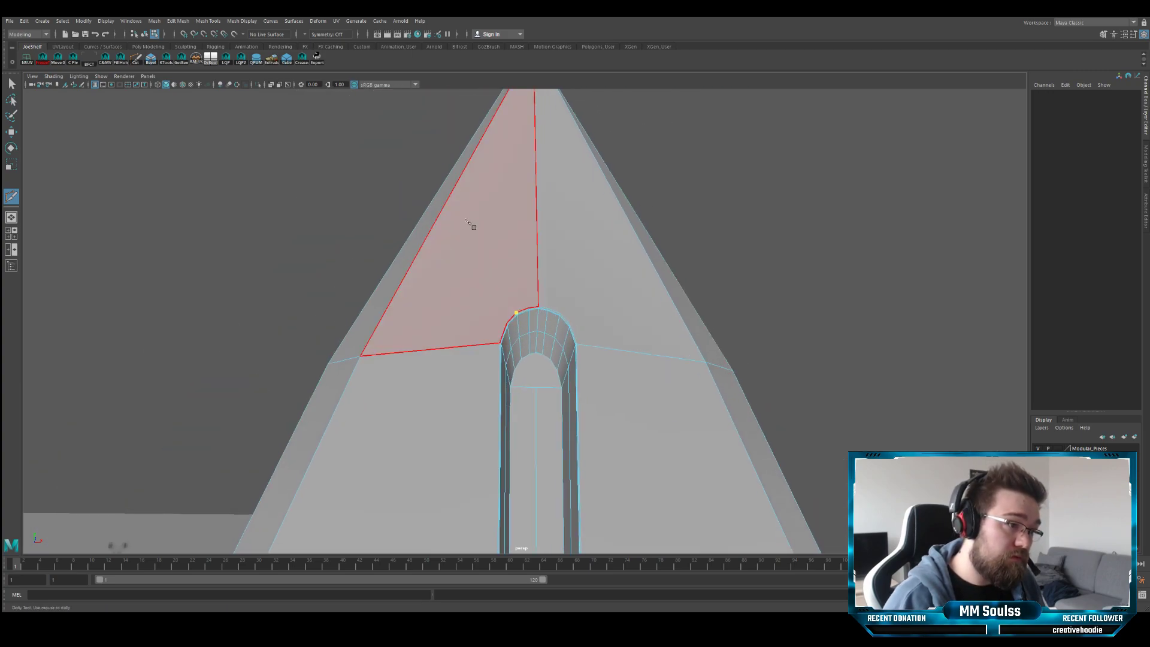
pyautogui.keyDown('alt'); pyautogui.moveTo(427, 206); pyautogui.dragTo(508, 234); pyautogui.keyUp('alt')
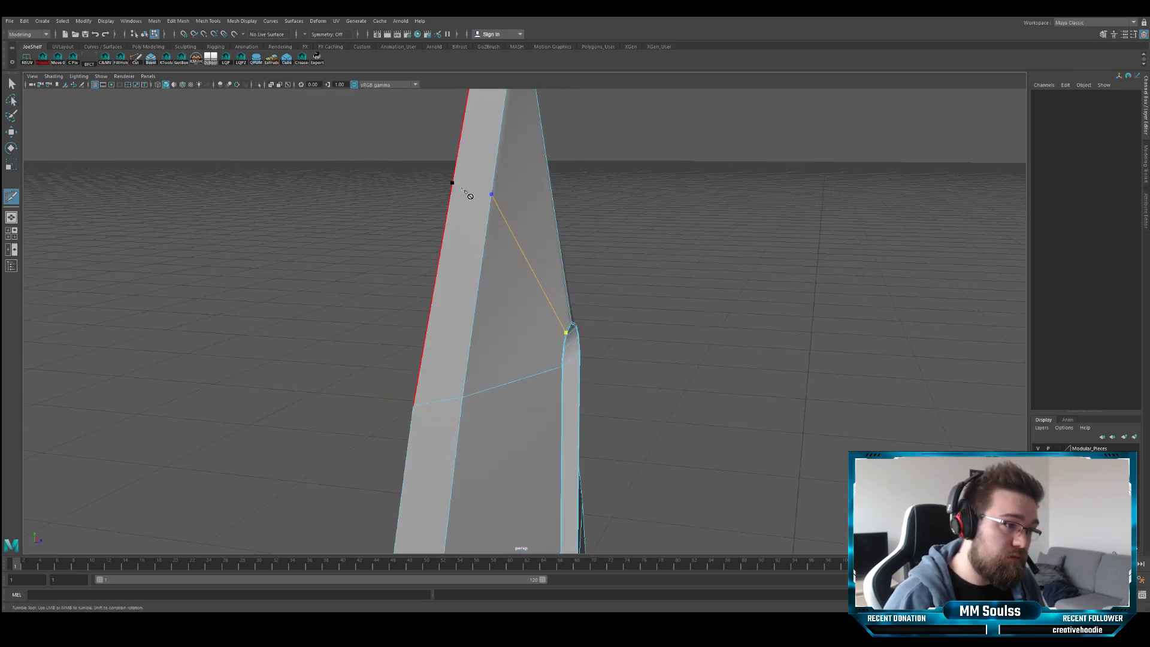
pyautogui.click(456, 184)
pyautogui.keyDown('alt'); pyautogui.moveTo(583, 292); pyautogui.dragTo(527, 324); pyautogui.keyUp('alt')
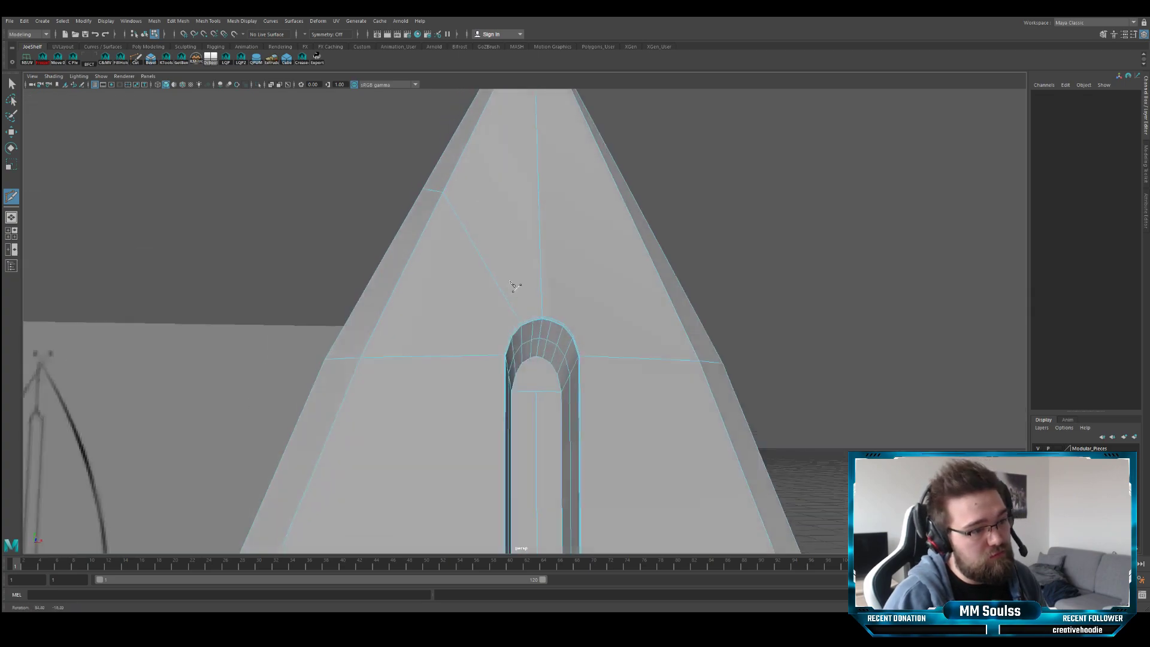
# - Cut a second edge from the next lower vertex on the rim's left side across the left bevel
pyautogui.scroll(3, 527, 324)
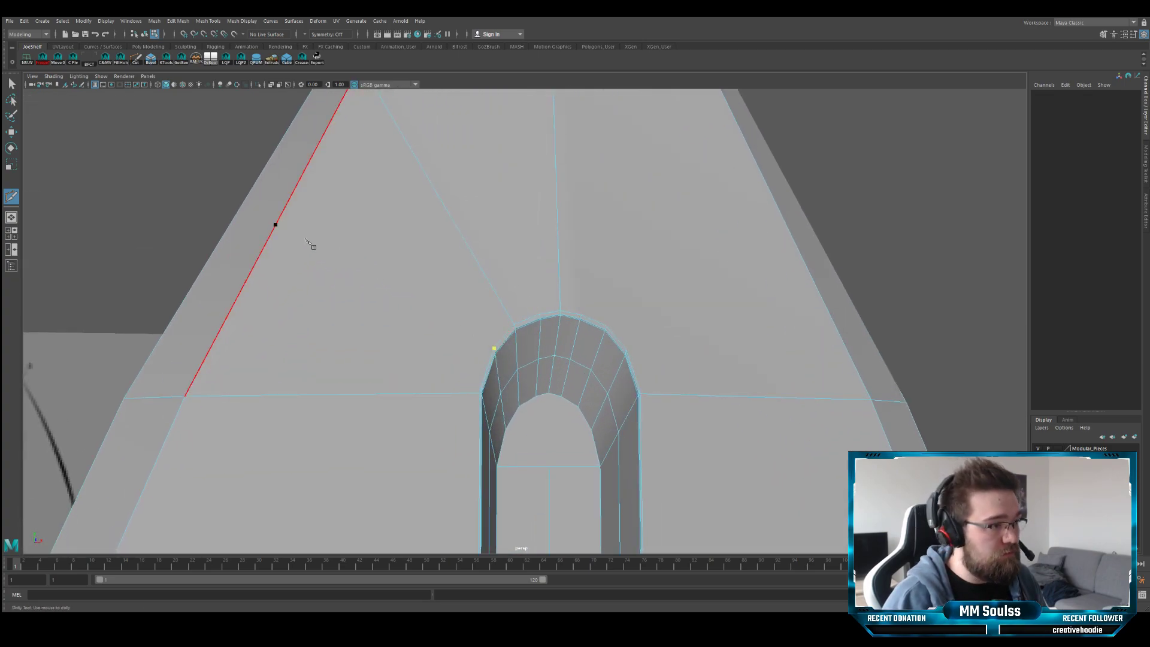
pyautogui.click(238, 225)
pyautogui.click(230, 226)
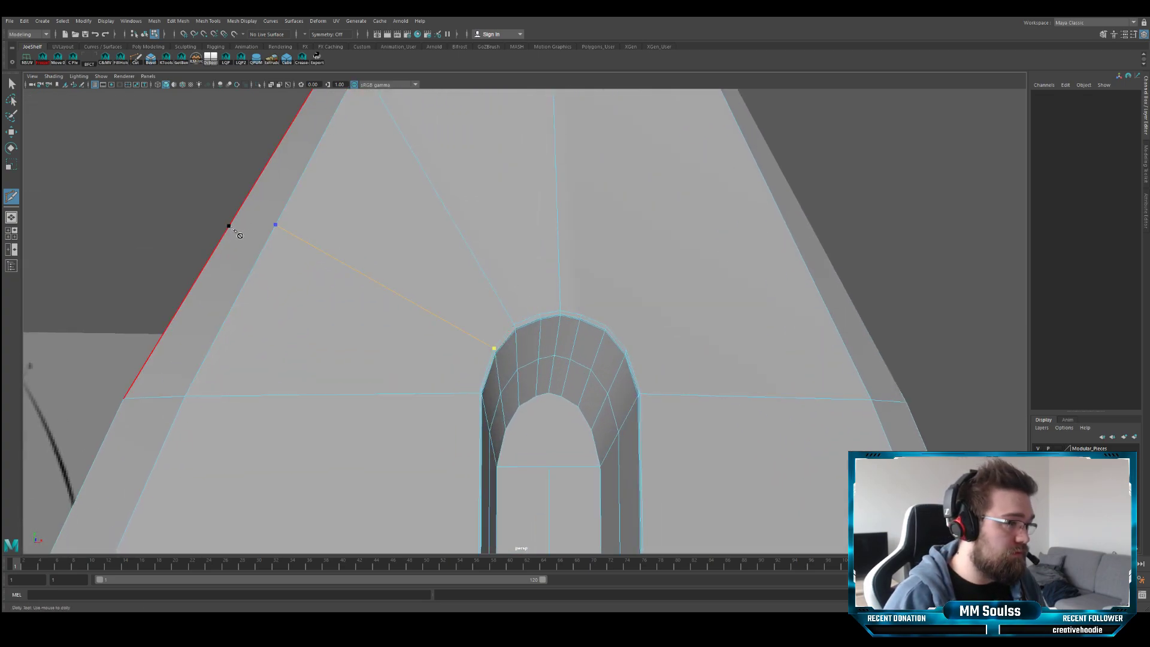
pyautogui.rightClick(257, 233)
# - Cut a third edge from the rim vertex just left of the centre line up across the left bevel near the tip
pyautogui.click(582, 315)
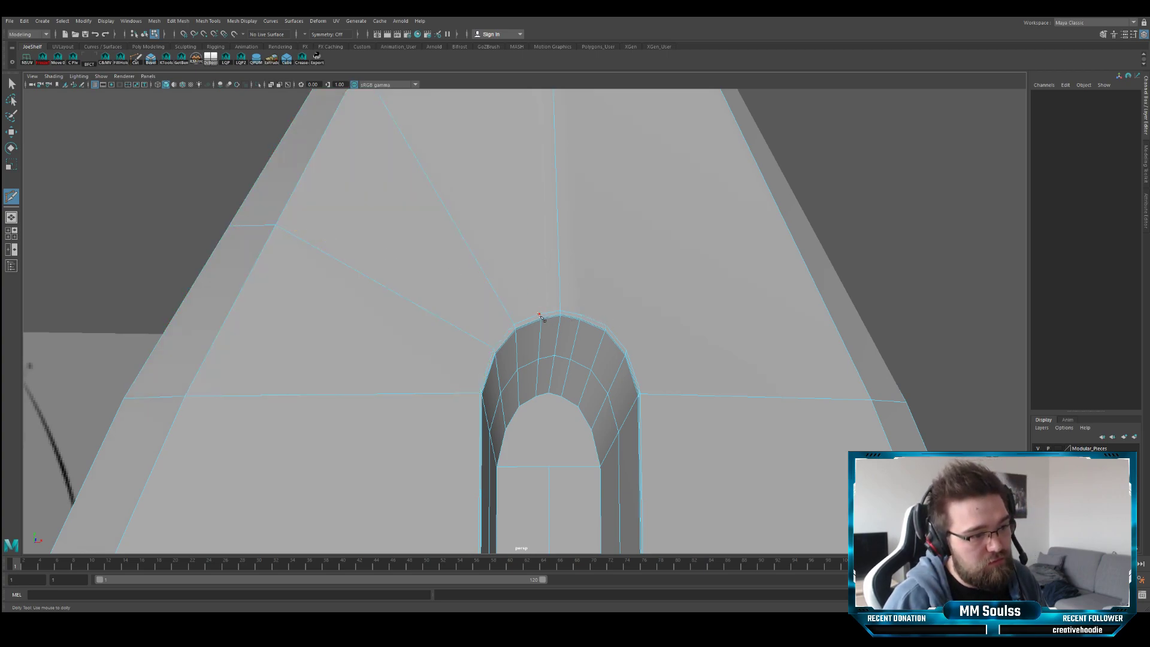
pyautogui.scroll(-4, 491, 254)
pyautogui.keyDown('shift'); pyautogui.click(476, 228); pyautogui.keyUp('shift')
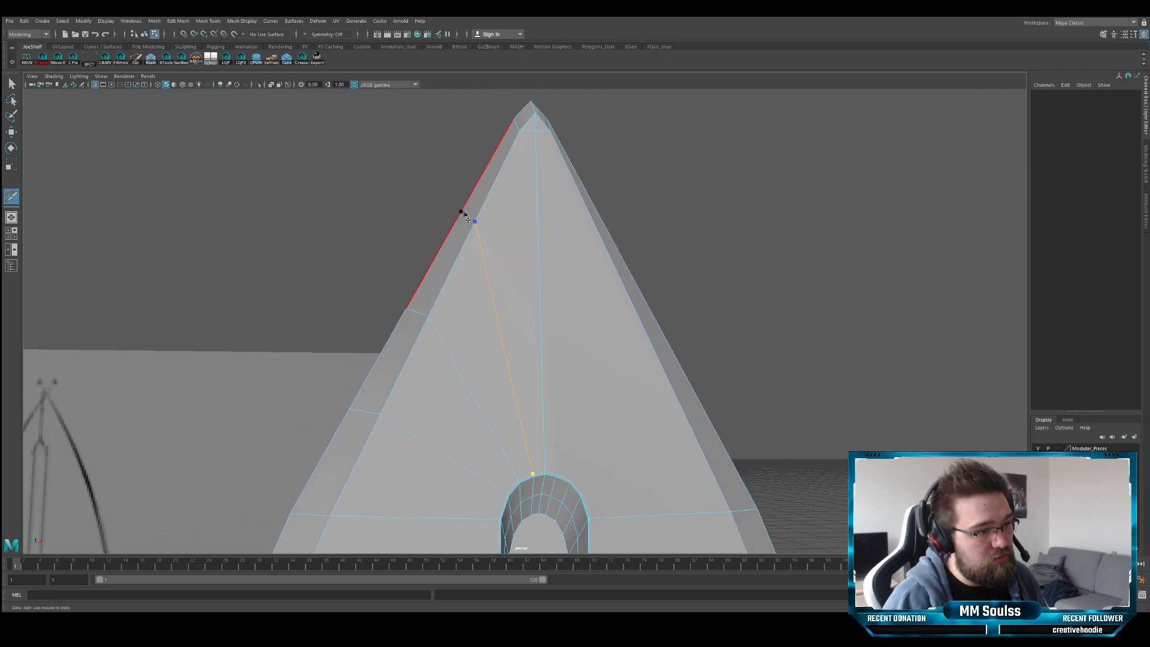
pyautogui.keyDown('shift'); pyautogui.click(461, 211); pyautogui.keyUp('shift')
pyautogui.rightClick(540, 290)
pyautogui.click(557, 472)
pyautogui.keyDown('alt'); pyautogui.moveTo(568, 425); pyautogui.dragTo(559, 391, button='middle'); pyautogui.keyUp('alt')
pyautogui.scroll(4, 559, 390)
pyautogui.hotkey('ctrl', 'z')
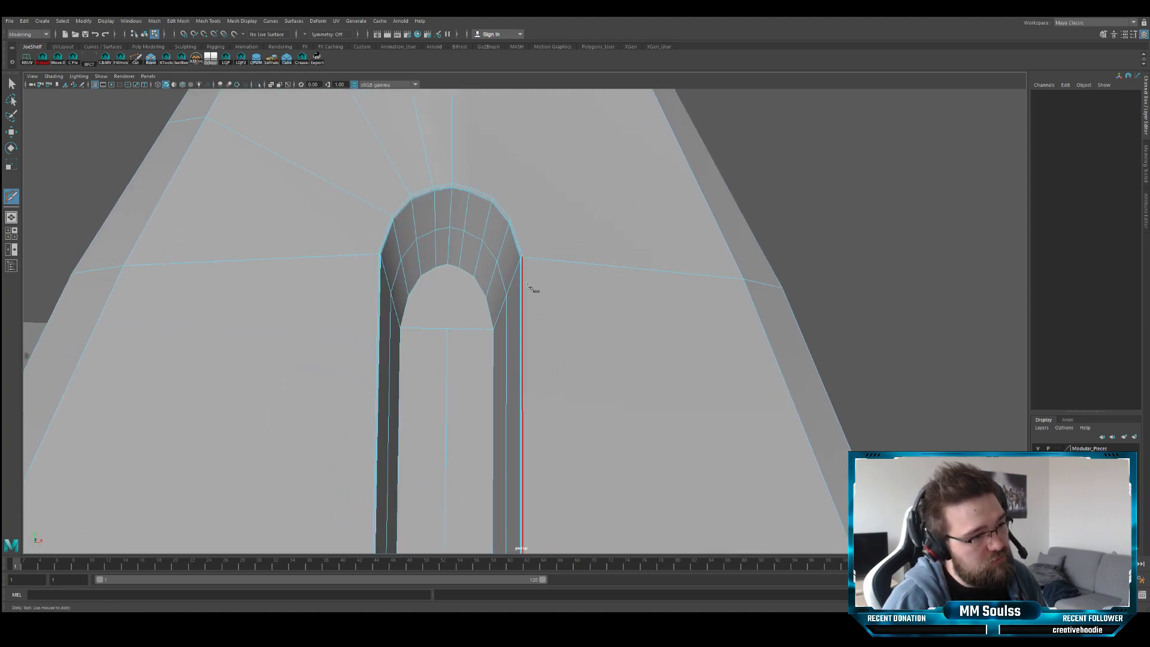
pyautogui.keyDown('alt'); pyautogui.moveTo(531, 285); pyautogui.dragTo(544, 459, button='middle'); pyautogui.keyUp('alt')
pyautogui.click(508, 372)
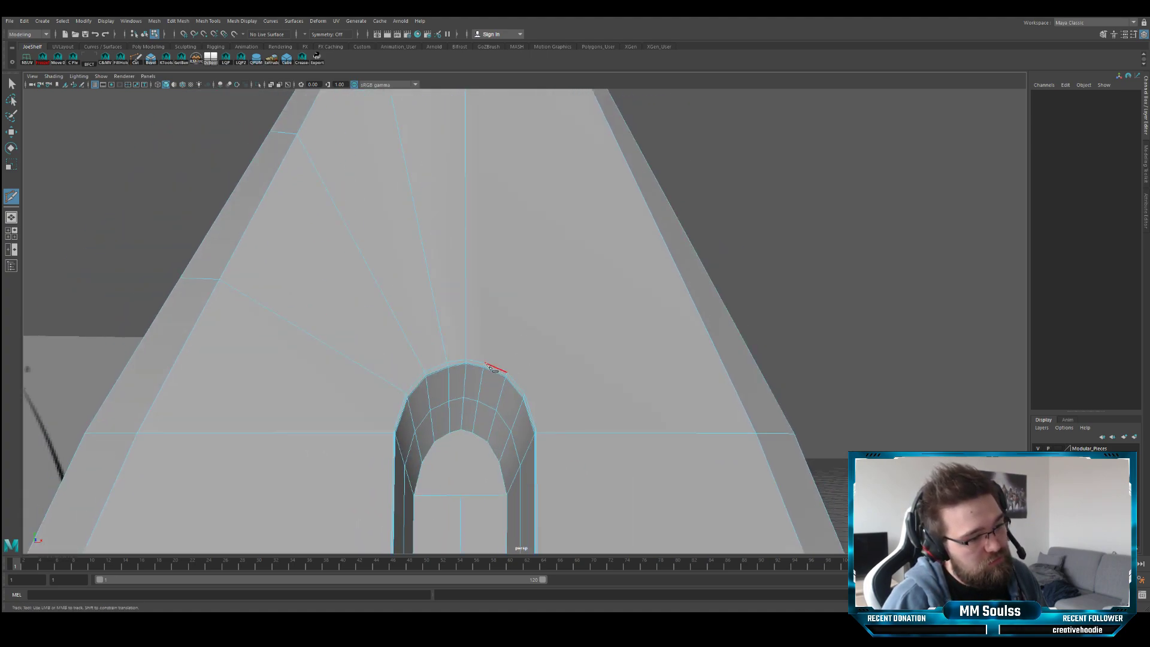
pyautogui.keyDown('alt'); pyautogui.moveTo(573, 175); pyautogui.dragTo(545, 283, button='middle'); pyautogui.keyUp('alt')
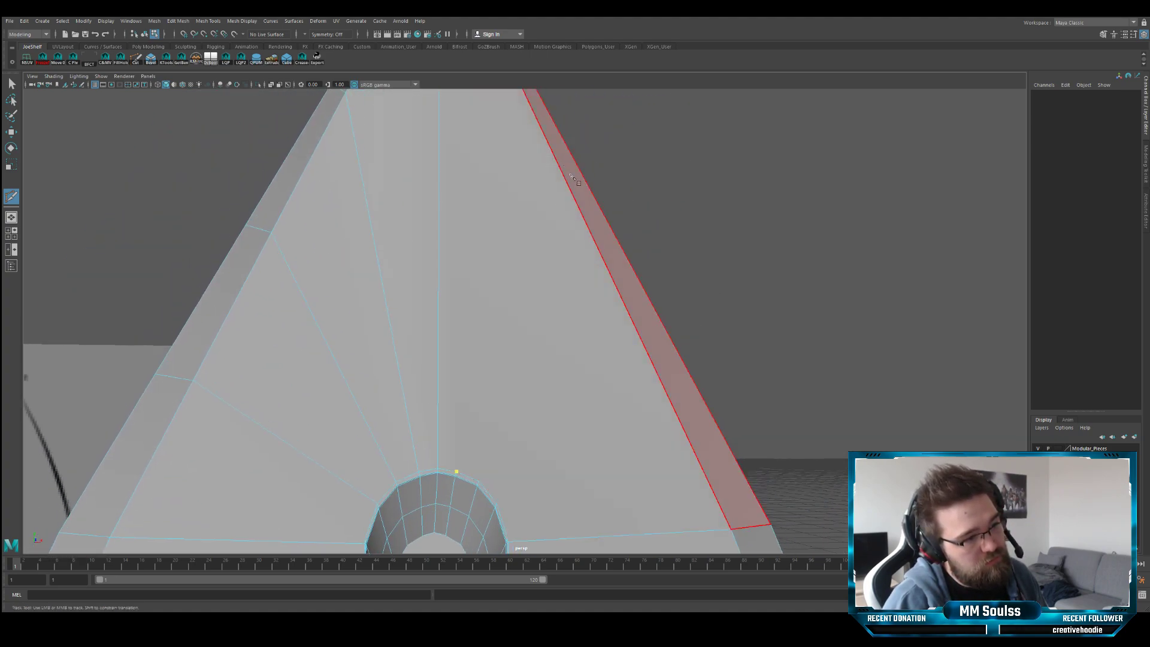
pyautogui.scroll(-4, 565, 248)
pyautogui.click(507, 434)
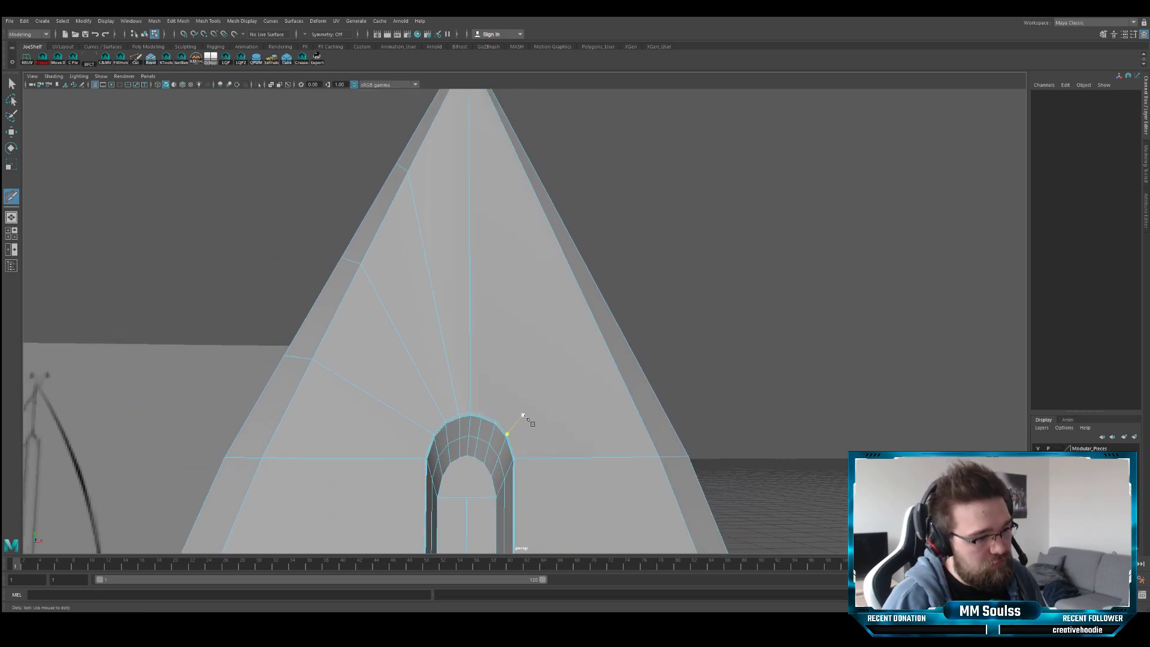
# - Cut two edges from the outer vertices on the right side of the groove's rounded rim across the right bevel
pyautogui.scroll(2, 499, 423)
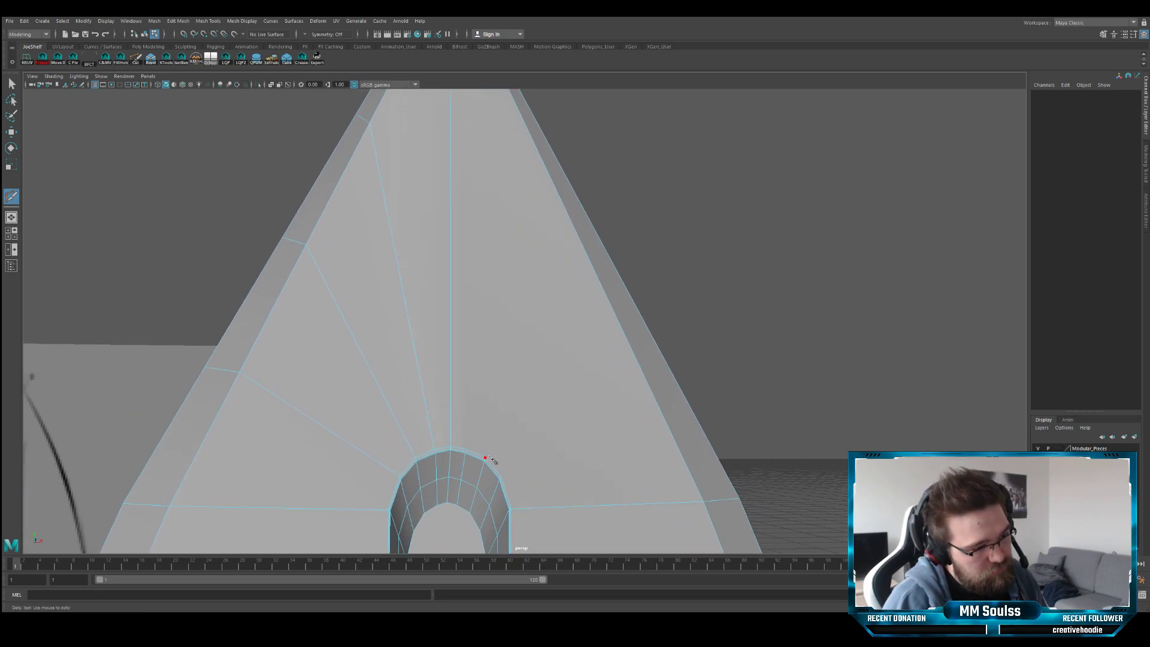
pyautogui.click(585, 251)
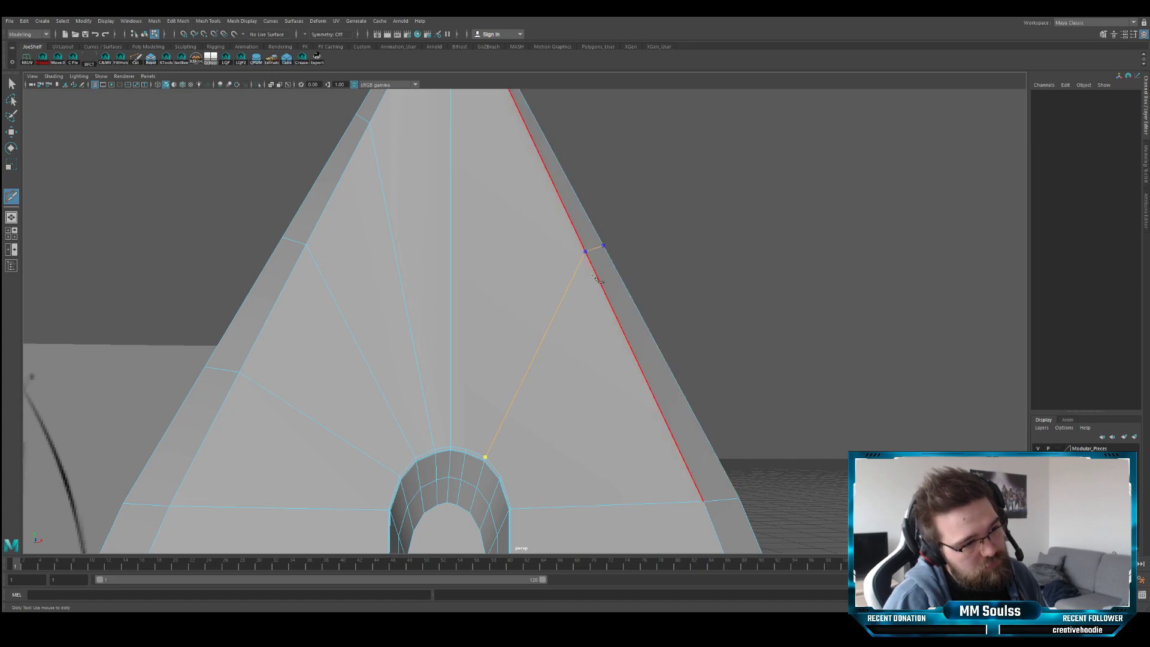
pyautogui.rightClick(521, 486)
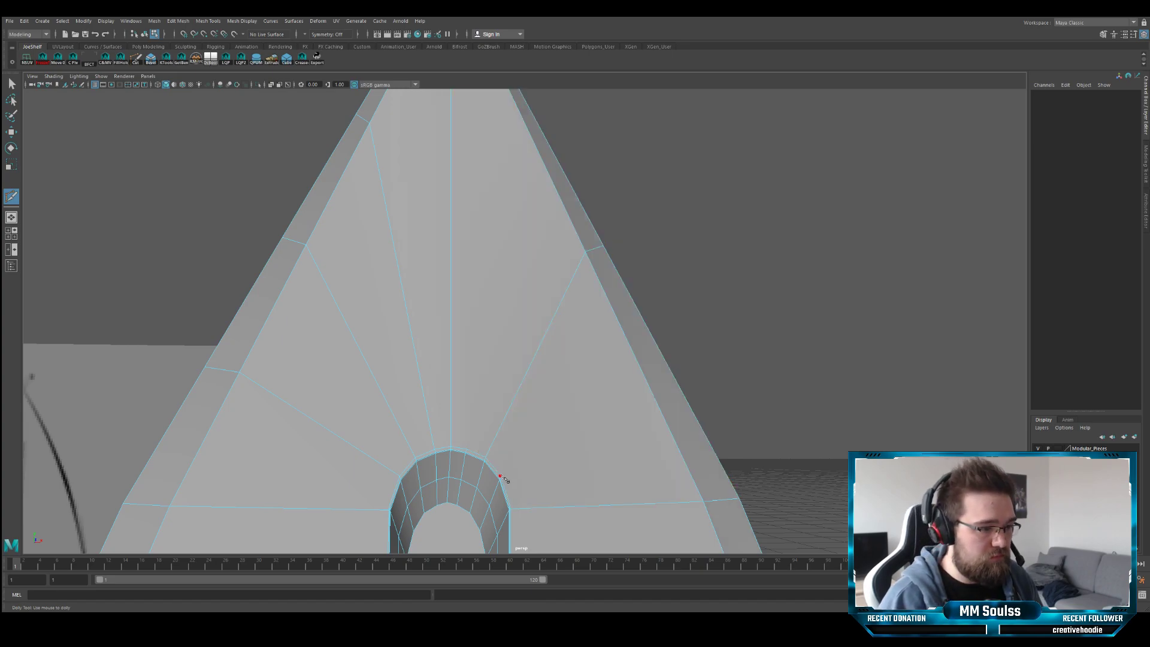
pyautogui.click(645, 375)
pyautogui.rightClick(469, 450)
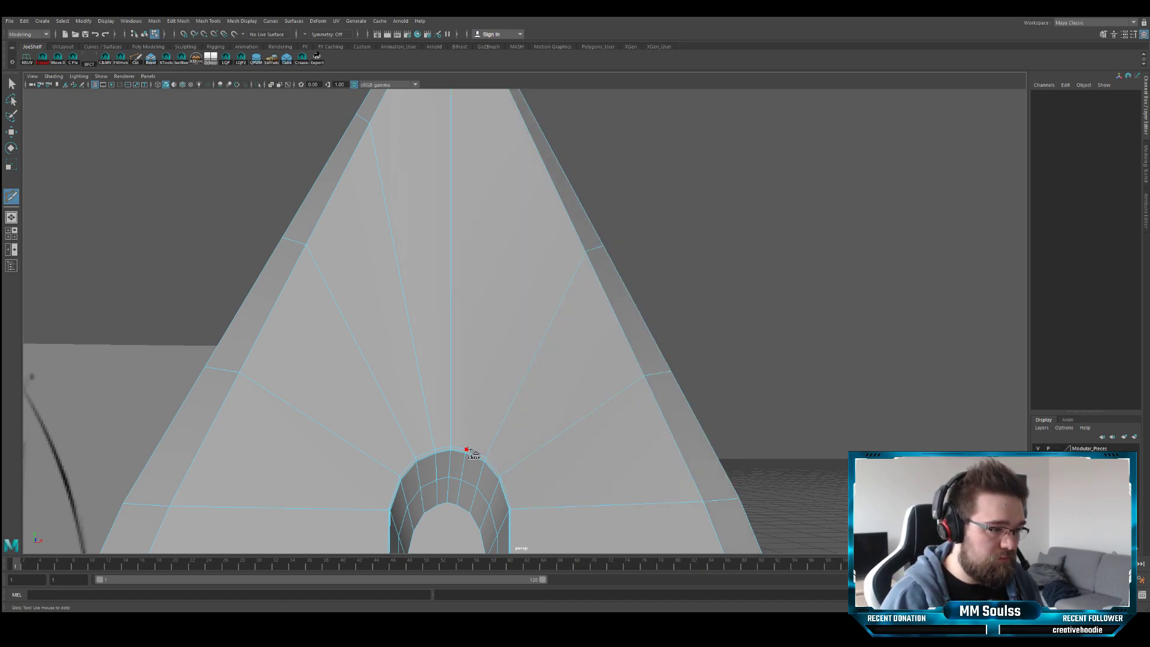
# - Cut an edge from the rim vertex just right of the centre line up across the right bevel near the tip
pyautogui.keyDown('alt'); pyautogui.moveTo(538, 174); pyautogui.dragTo(506, 261, button='middle'); pyautogui.keyUp('alt')
pyautogui.keyDown('alt'); pyautogui.moveTo(461, 413); pyautogui.dragTo(497, 239, button='middle'); pyautogui.keyUp('alt')
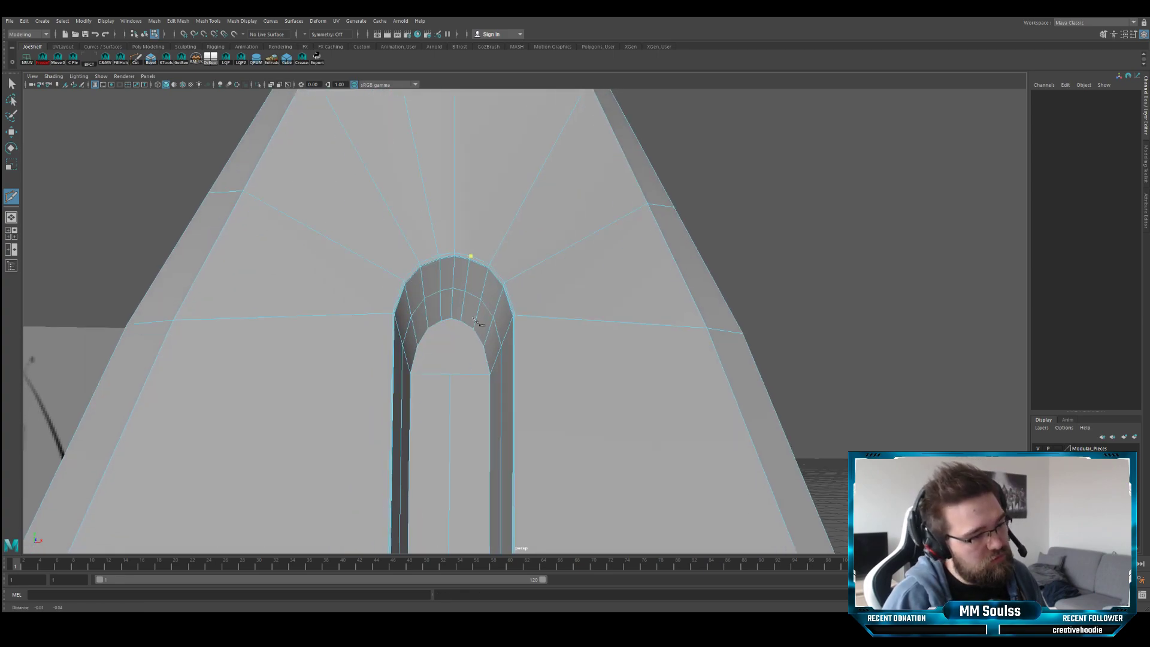
pyautogui.keyDown('alt'); pyautogui.moveTo(507, 201); pyautogui.dragTo(512, 431, button='middle'); pyautogui.keyUp('alt')
pyautogui.click(535, 193)
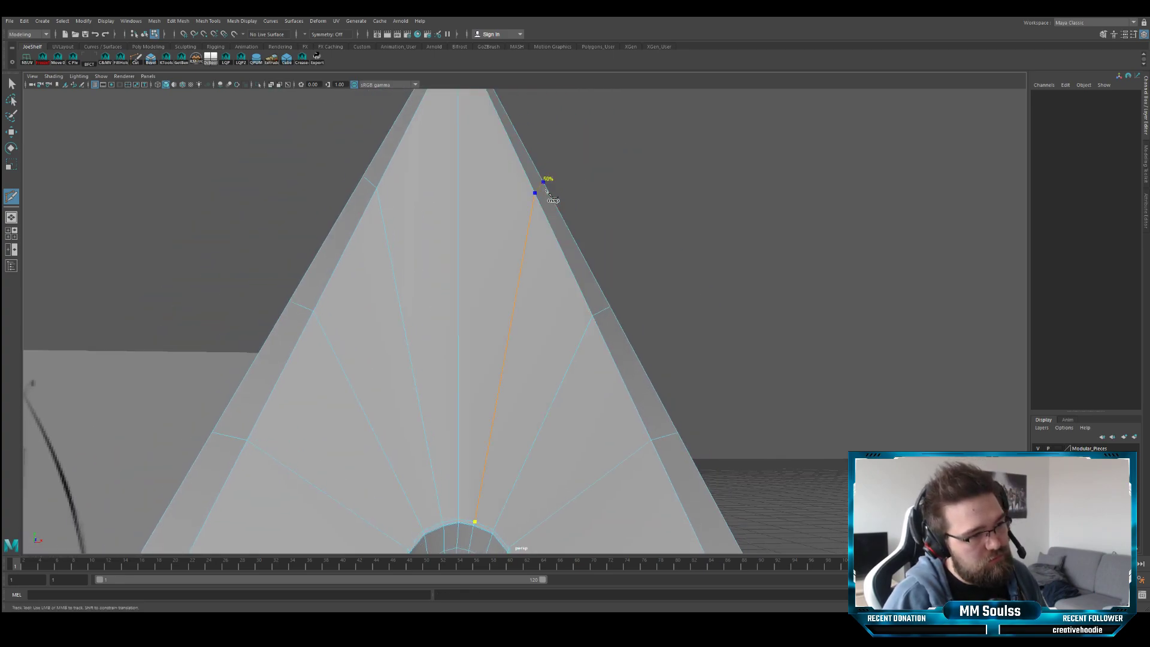
pyautogui.rightClick(546, 257)
# - Delete the short leftover inset edges at the right and left rim corners of the groove's rounded upper end
pyautogui.keyDown('alt'); pyautogui.moveTo(508, 519); pyautogui.dragTo(455, 371, button='middle'); pyautogui.keyUp('alt')
pyautogui.scroll(3, 503, 385)
pyautogui.keyDown('alt'); pyautogui.moveTo(467, 503); pyautogui.dragTo(515, 357, button='middle'); pyautogui.keyUp('alt')
pyautogui.scroll(6, 516, 357)
pyautogui.keyDown('alt'); pyautogui.moveTo(530, 186); pyautogui.dragTo(515, 348, button='middle'); pyautogui.keyUp('alt')
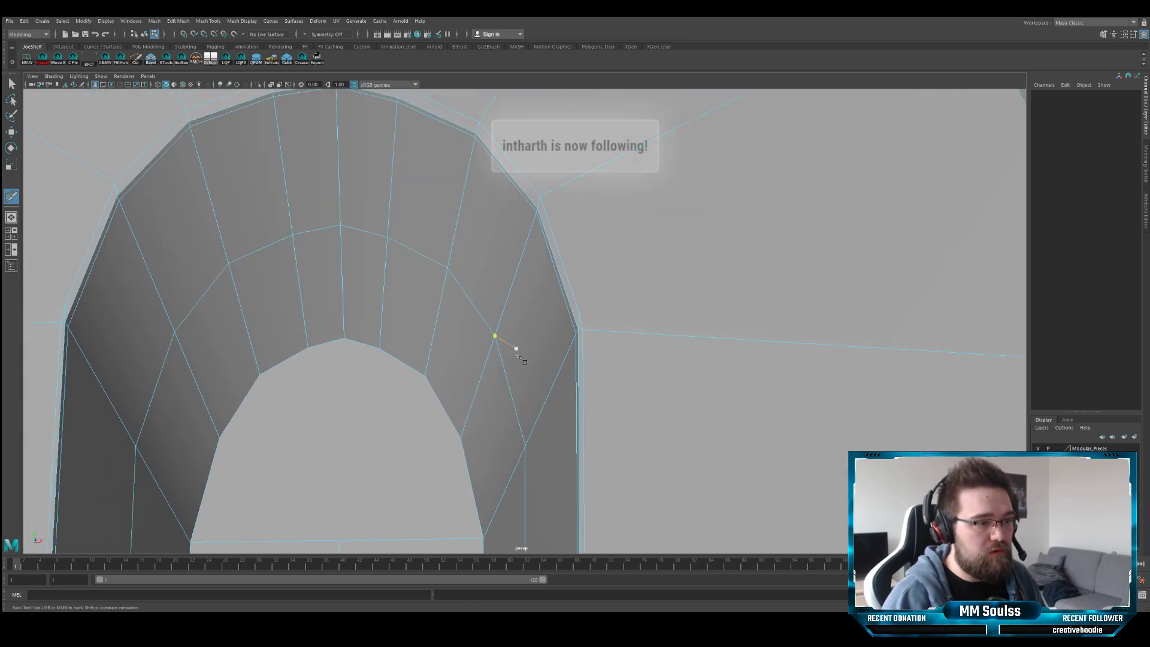
pyautogui.scroll(4, 517, 349)
pyautogui.click(611, 341)
pyautogui.press('q')
pyautogui.click(618, 324)
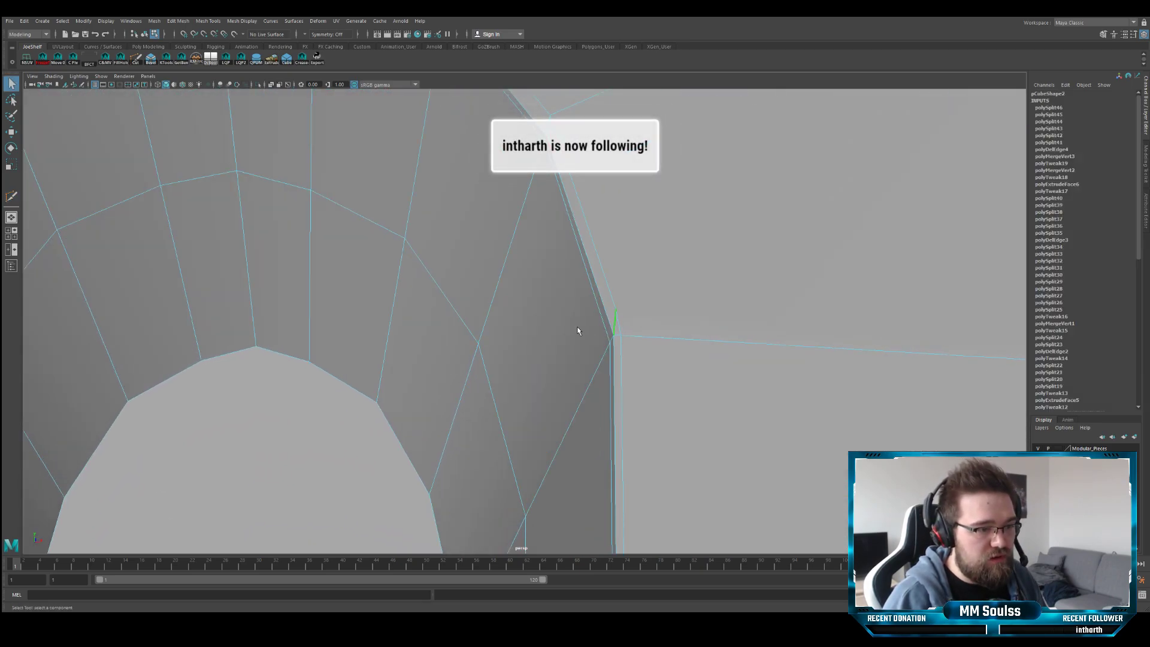
pyautogui.keyDown('alt'); pyautogui.moveTo(578, 328); pyautogui.dragTo(480, 333); pyautogui.keyUp('alt')
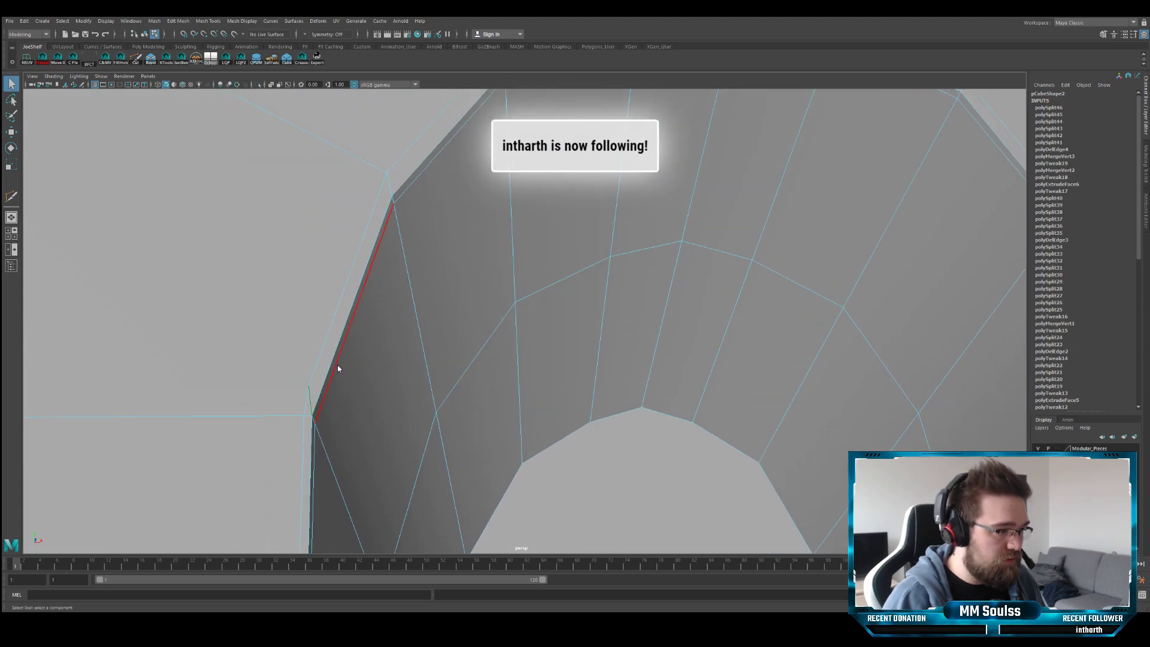
pyautogui.hotkey('ctrl', 'Delete')
# - Check the blade's tip and the groove's upper end in smooth preview from several angles, and return to the unsmoothed mesh
pyautogui.press('3')
pyautogui.scroll(-10, 461, 344)
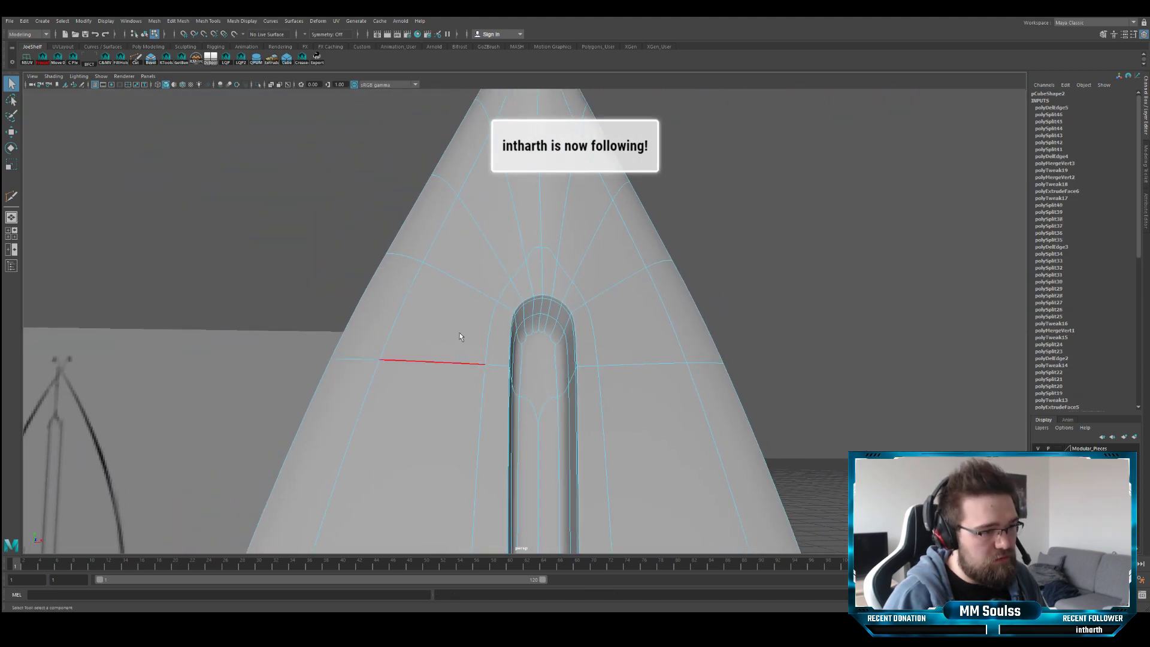
pyautogui.moveTo(470, 312); pyautogui.dragTo(517, 272, button='right')
pyautogui.click(773, 232)
pyautogui.keyDown('alt'); pyautogui.moveTo(665, 256); pyautogui.dragTo(617, 266); pyautogui.keyUp('alt')
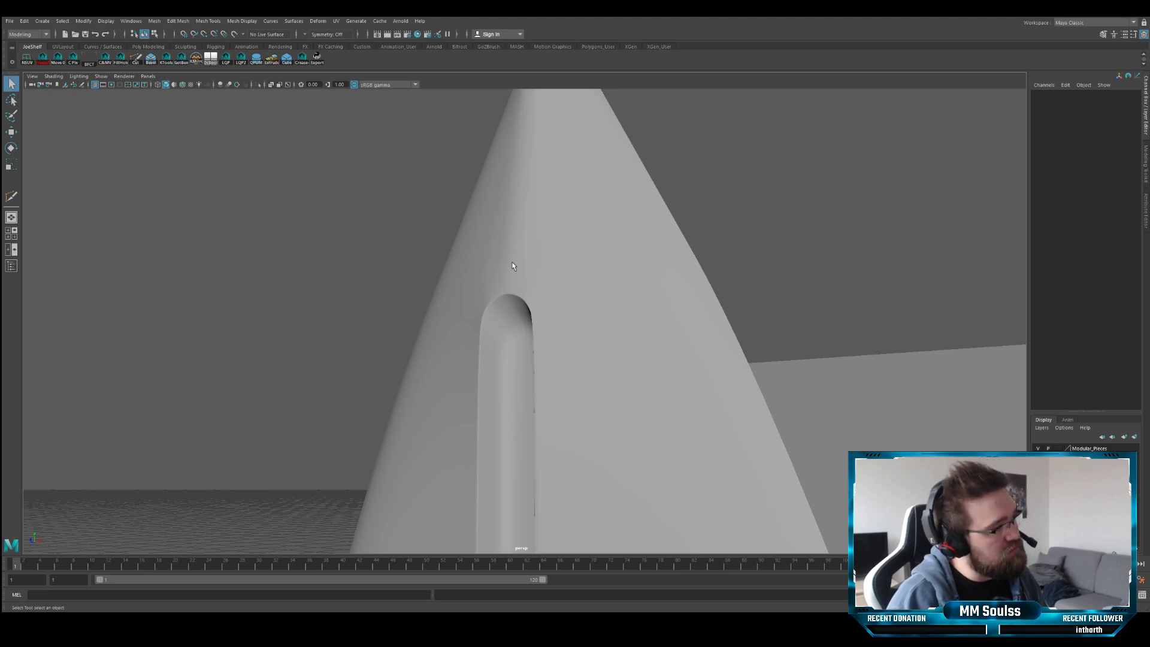
pyautogui.keyDown('alt'); pyautogui.moveTo(520, 267); pyautogui.dragTo(653, 323); pyautogui.keyUp('alt')
pyautogui.keyDown('alt'); pyautogui.moveTo(547, 240); pyautogui.dragTo(551, 383, button='middle'); pyautogui.keyUp('alt')
pyautogui.keyDown('alt'); pyautogui.moveTo(560, 266); pyautogui.dragTo(503, 305); pyautogui.keyUp('alt')
pyautogui.click(519, 327)
pyautogui.press('1')
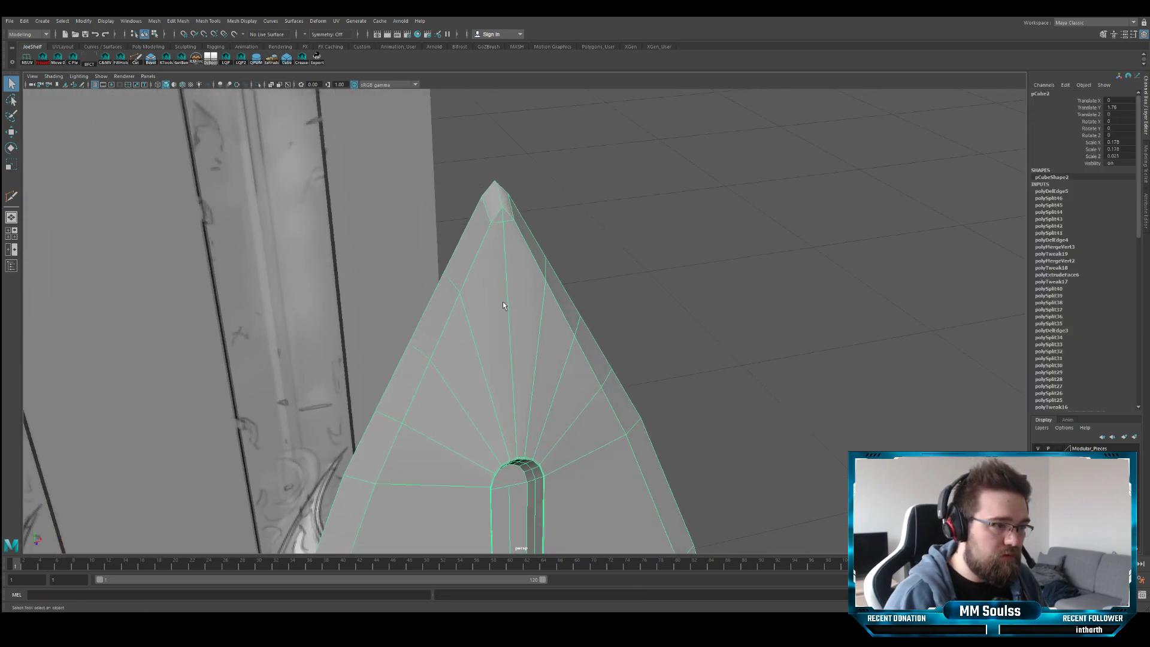
# - Inspect the inner bevel edge loop around the blade, from the tip down to the base, in the perspective view
pyautogui.press('F10')
pyautogui.doubleClick(487, 237)
pyautogui.keyDown('alt'); pyautogui.moveTo(508, 254); pyautogui.dragTo(515, 264); pyautogui.keyUp('alt')
pyautogui.scroll(-8, 524, 315)
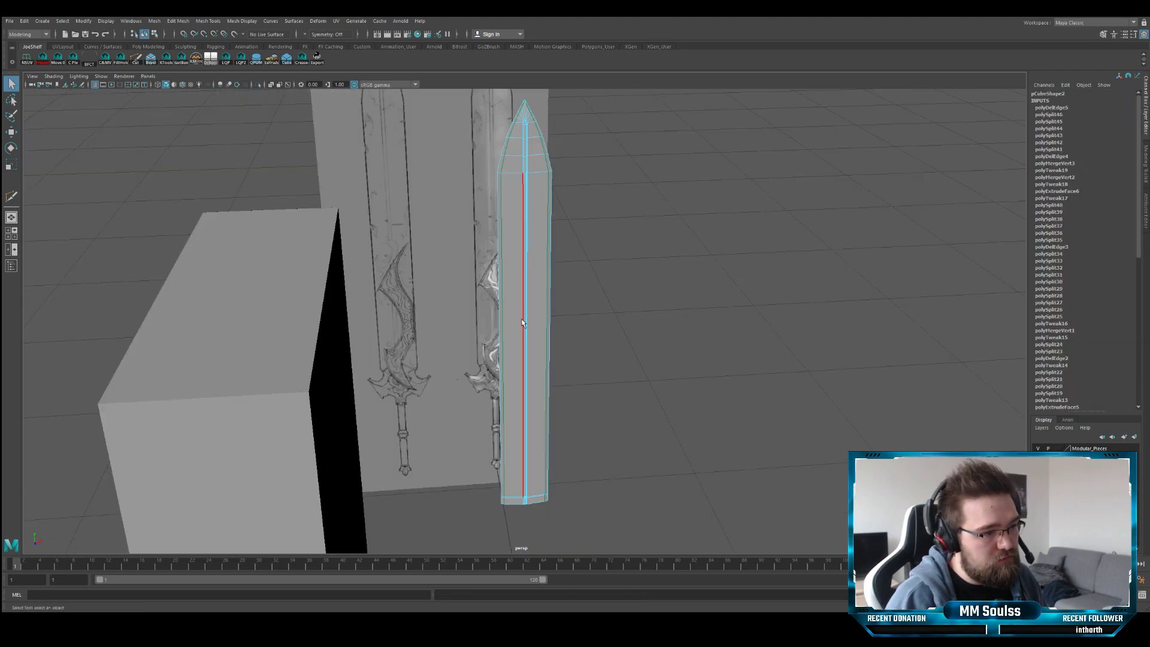
pyautogui.keyDown('alt'); pyautogui.moveTo(525, 322); pyautogui.dragTo(520, 282); pyautogui.keyUp('alt')
pyautogui.keyDown('alt'); pyautogui.moveTo(520, 281); pyautogui.dragTo(510, 386, button='middle'); pyautogui.keyUp('alt')
pyautogui.keyDown('alt'); pyautogui.moveTo(510, 387); pyautogui.dragTo(976, 347, button='right'); pyautogui.keyUp('alt')
pyautogui.keyDown('alt'); pyautogui.moveTo(506, 224); pyautogui.dragTo(519, 286, button='middle'); pyautogui.keyUp('alt')
pyautogui.keyDown('alt'); pyautogui.moveTo(519, 286); pyautogui.dragTo(555, 283, button='right'); pyautogui.keyUp('alt')
pyautogui.keyDown('alt'); pyautogui.moveTo(488, 191); pyautogui.dragTo(511, 239); pyautogui.keyUp('alt')
pyautogui.keyDown('alt'); pyautogui.moveTo(511, 239); pyautogui.dragTo(500, 301, button='middle'); pyautogui.keyUp('alt')
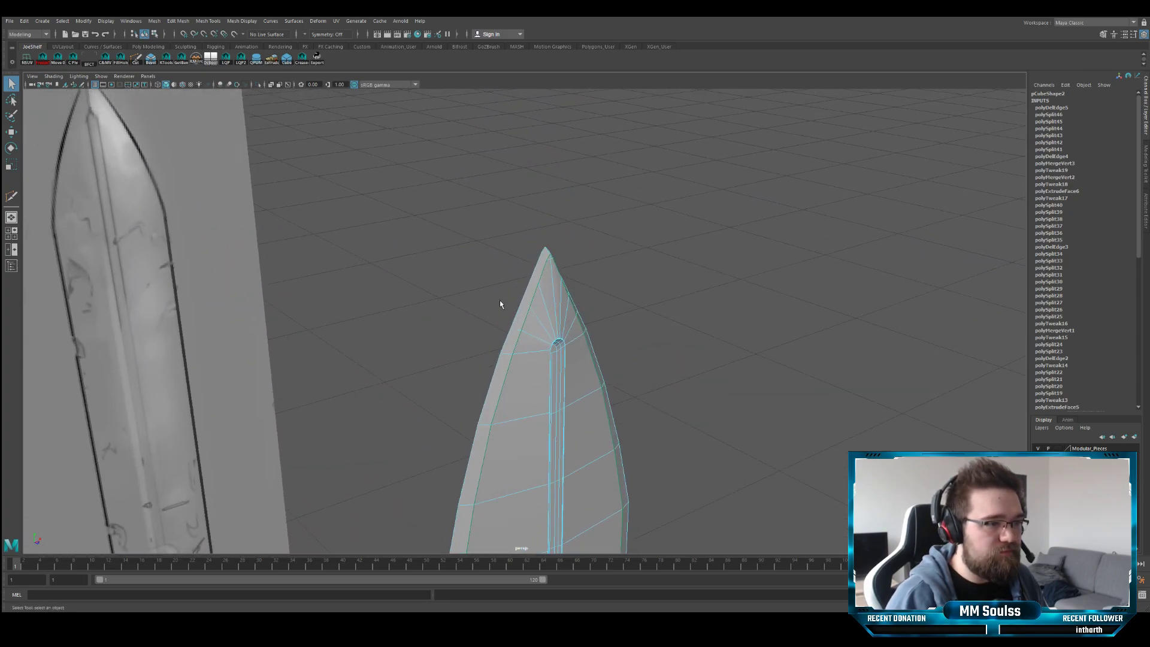
pyautogui.keyDown('alt'); pyautogui.moveTo(500, 302); pyautogui.dragTo(677, 323, button='right'); pyautogui.keyUp('alt')
pyautogui.keyDown('alt'); pyautogui.moveTo(676, 323); pyautogui.dragTo(441, 288); pyautogui.keyUp('alt')
# - Move the inner bevel vertices around the blade's tip slightly down in the front view
pyautogui.press('space')
pyautogui.press('space')
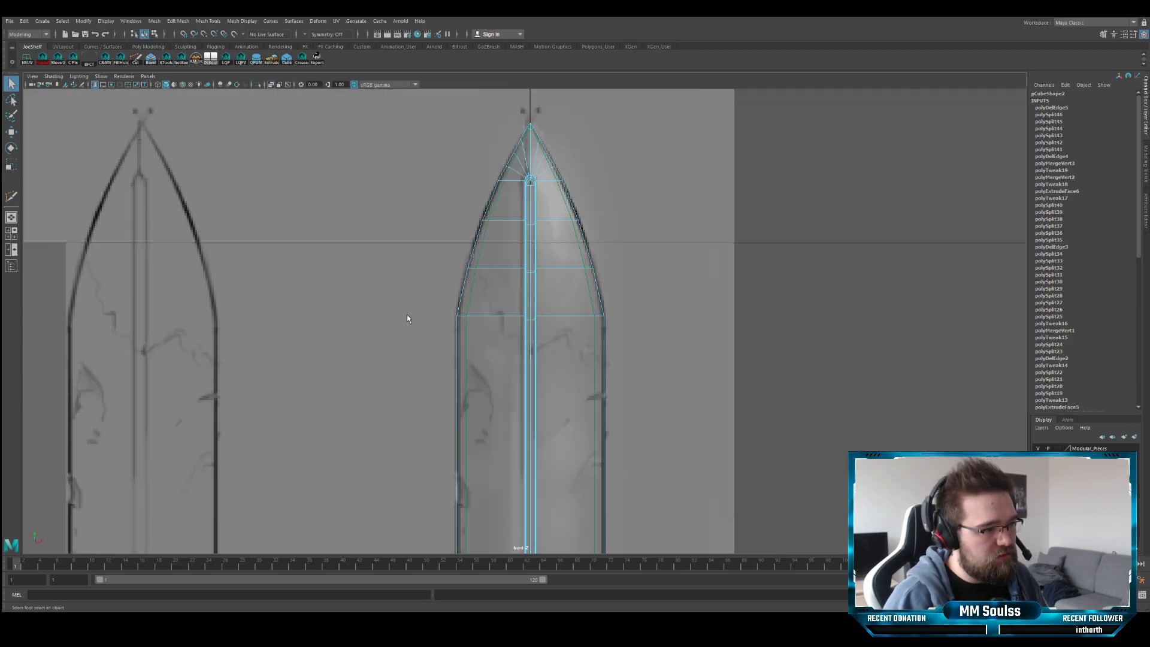
pyautogui.keyDown('alt'); pyautogui.moveTo(407, 314); pyautogui.dragTo(458, 308, button='right'); pyautogui.keyUp('alt')
pyautogui.scroll(6, 534, 128)
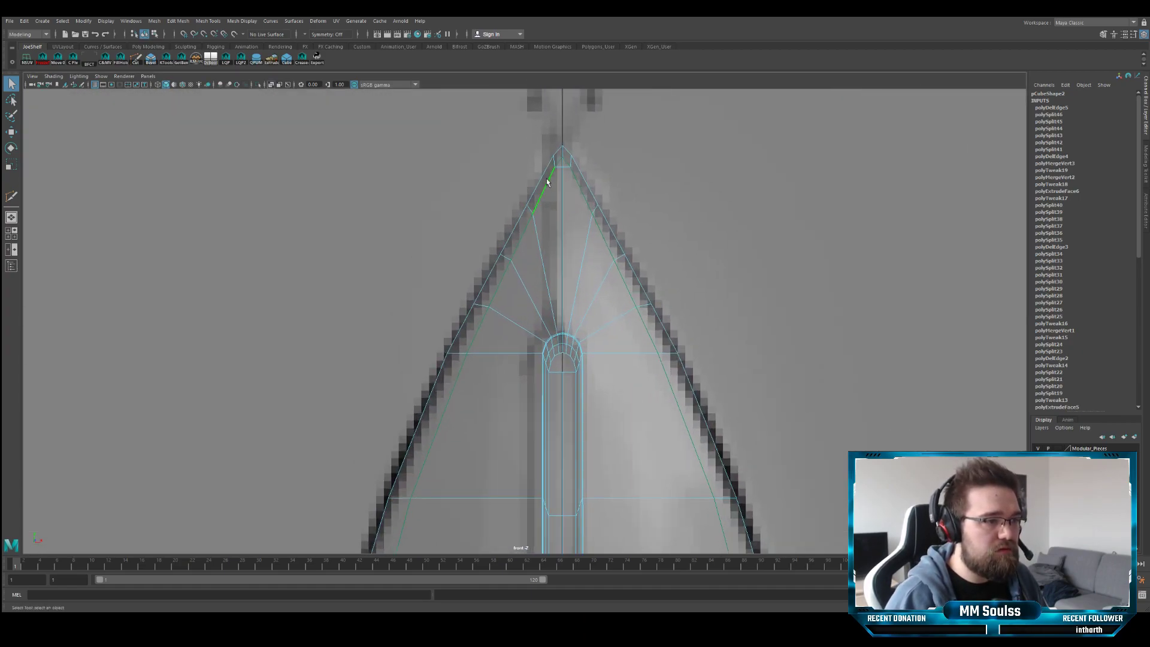
pyautogui.press('F9')
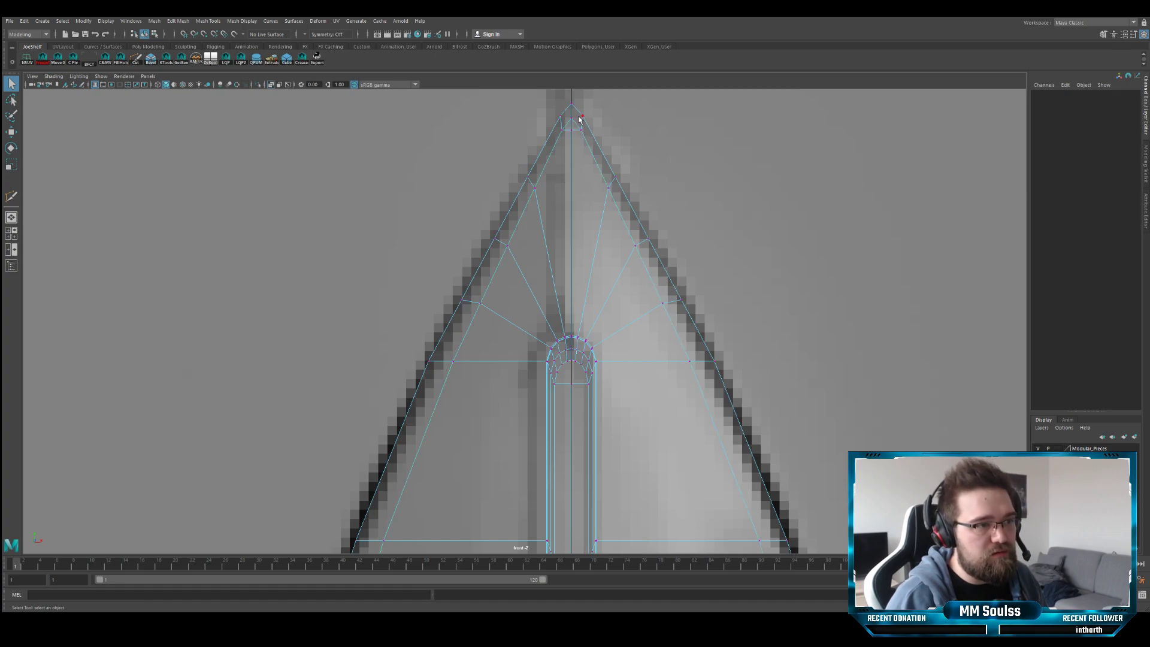
pyautogui.moveTo(561, 138); pyautogui.dragTo(561, 137)
pyautogui.press('w')
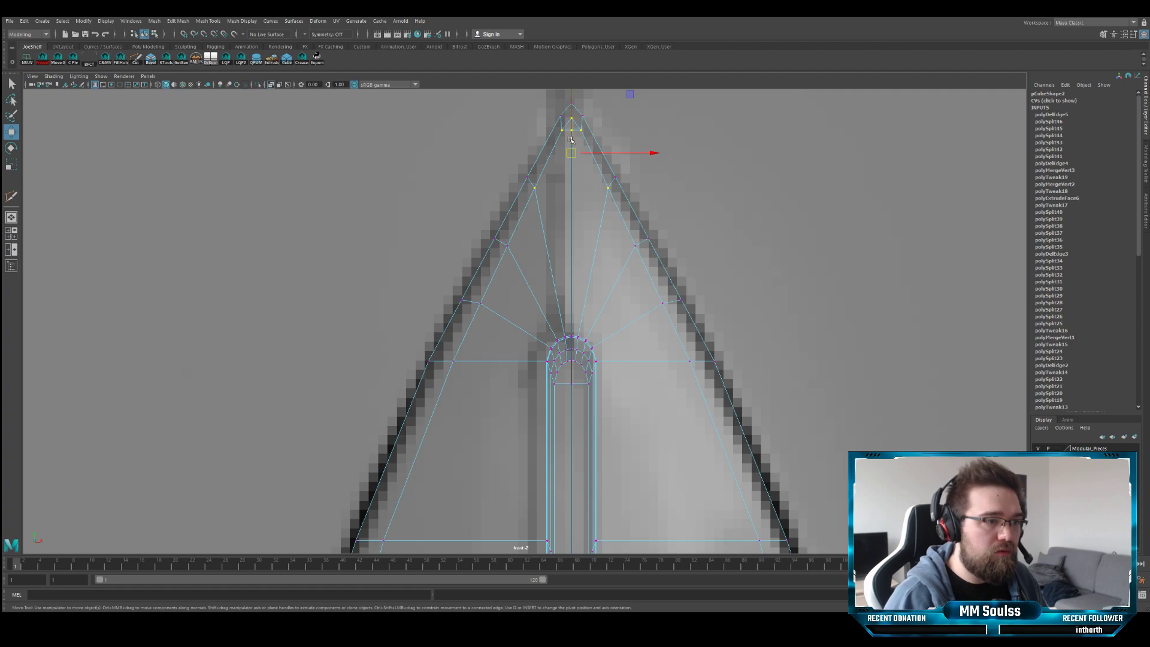
pyautogui.moveTo(571, 139); pyautogui.dragTo(570, 144, button='middle')
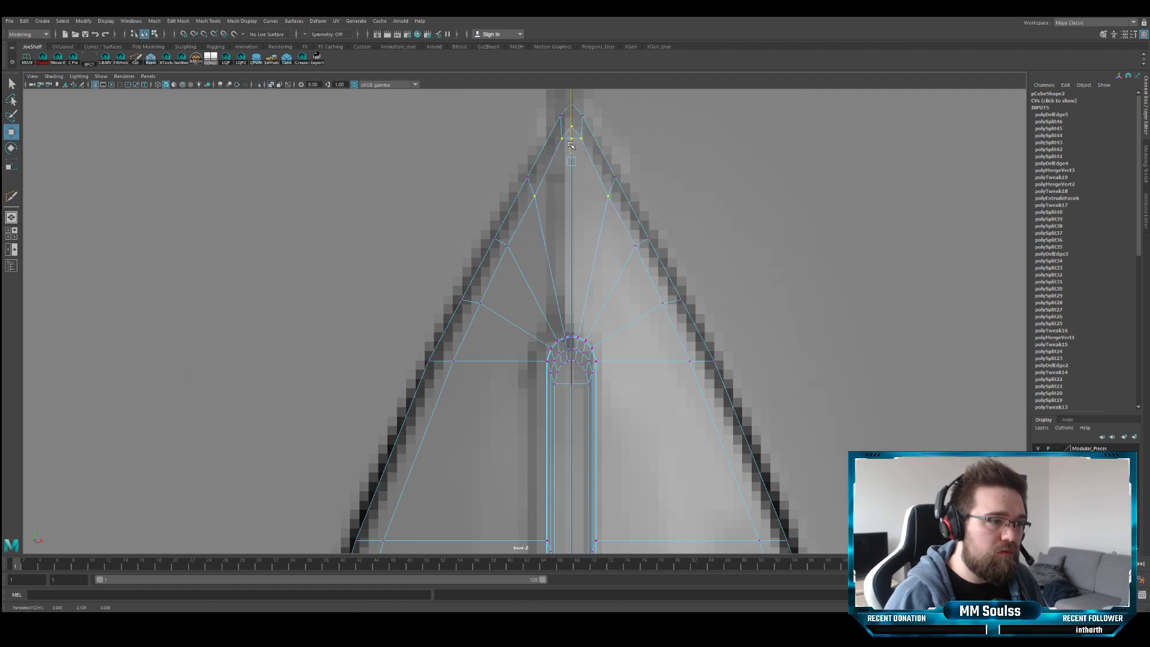
# - Scale the two pairs of inner bevel vertices above the groove's rounded end slightly inward to even out the bevel line
pyautogui.keyDown('shift'); pyautogui.click(637, 245); pyautogui.keyUp('shift')
pyautogui.press('e')
pyautogui.press('r')
pyautogui.moveTo(650, 246); pyautogui.dragTo(646, 247)
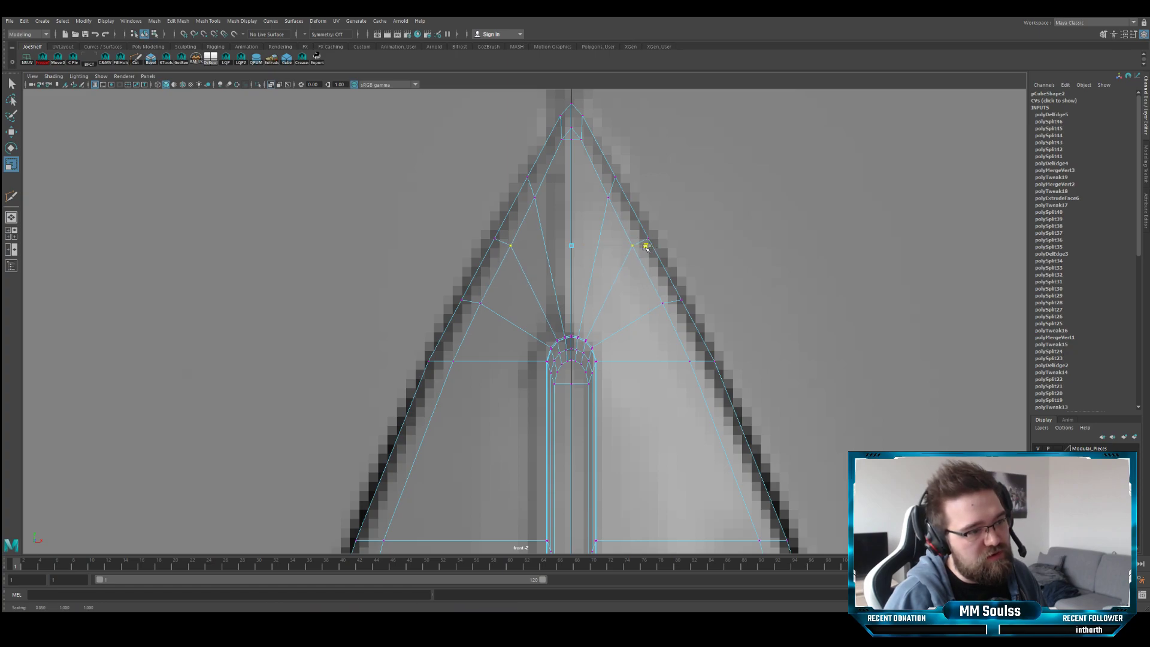
pyautogui.click(497, 306)
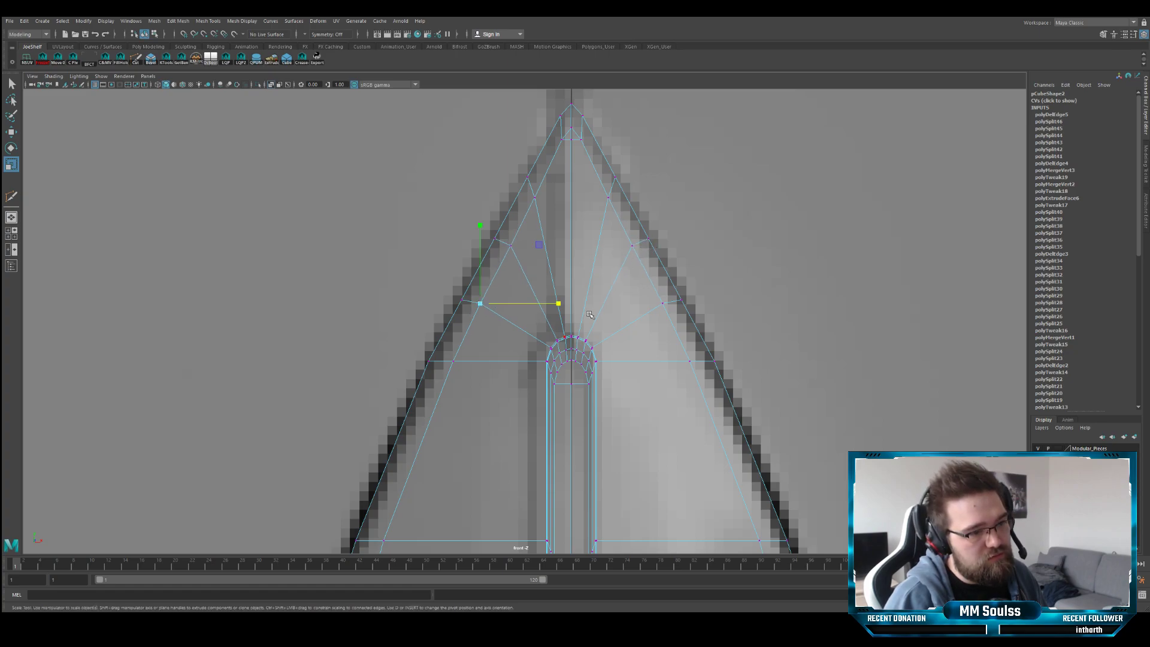
pyautogui.keyDown('shift'); pyautogui.click(661, 311); pyautogui.keyUp('shift')
pyautogui.moveTo(648, 306); pyautogui.dragTo(646, 308, button='middle')
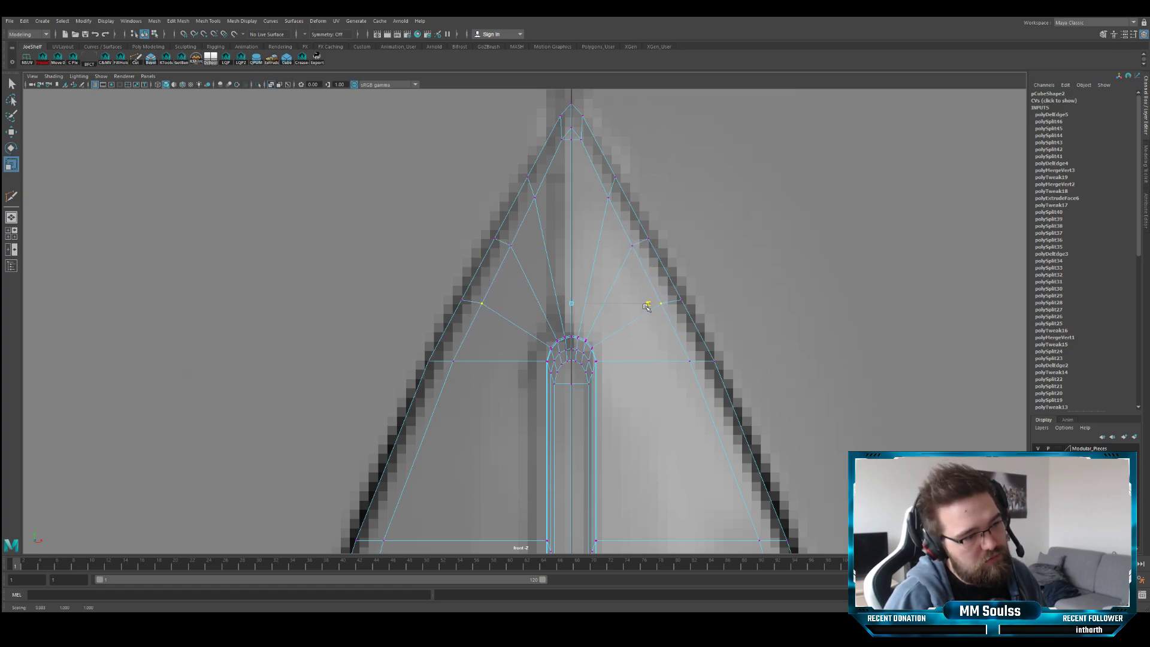
# - Lower the row of inner bevel vertices just below the blade's tip a little further in the perspective view
pyautogui.press('space')
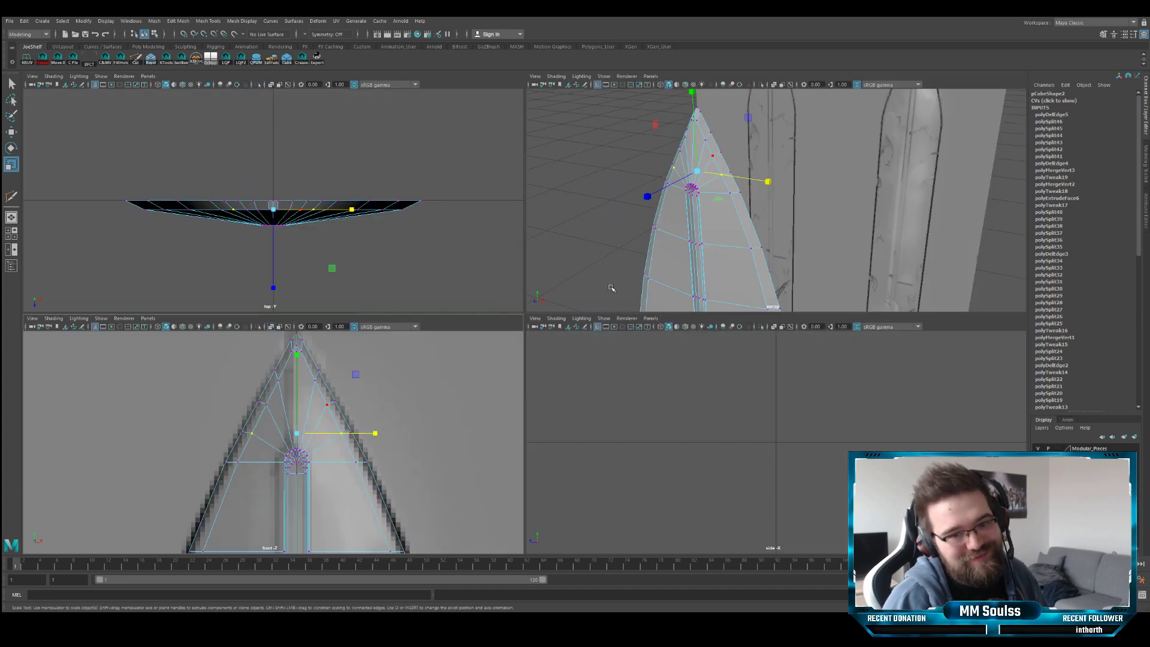
pyautogui.press('space')
pyautogui.keyDown('alt'); pyautogui.moveTo(535, 248); pyautogui.dragTo(507, 321, button='middle'); pyautogui.keyUp('alt')
pyautogui.keyDown('alt'); pyautogui.moveTo(479, 288); pyautogui.dragTo(536, 277); pyautogui.keyUp('alt')
pyautogui.keyDown('alt'); pyautogui.moveTo(527, 279); pyautogui.dragTo(569, 292, button='right'); pyautogui.keyUp('alt')
pyautogui.keyDown('alt'); pyautogui.moveTo(566, 287); pyautogui.dragTo(539, 264); pyautogui.keyUp('alt')
pyautogui.keyDown('alt'); pyautogui.moveTo(533, 254); pyautogui.dragTo(555, 285, button='middle'); pyautogui.keyUp('alt')
pyautogui.press('q')
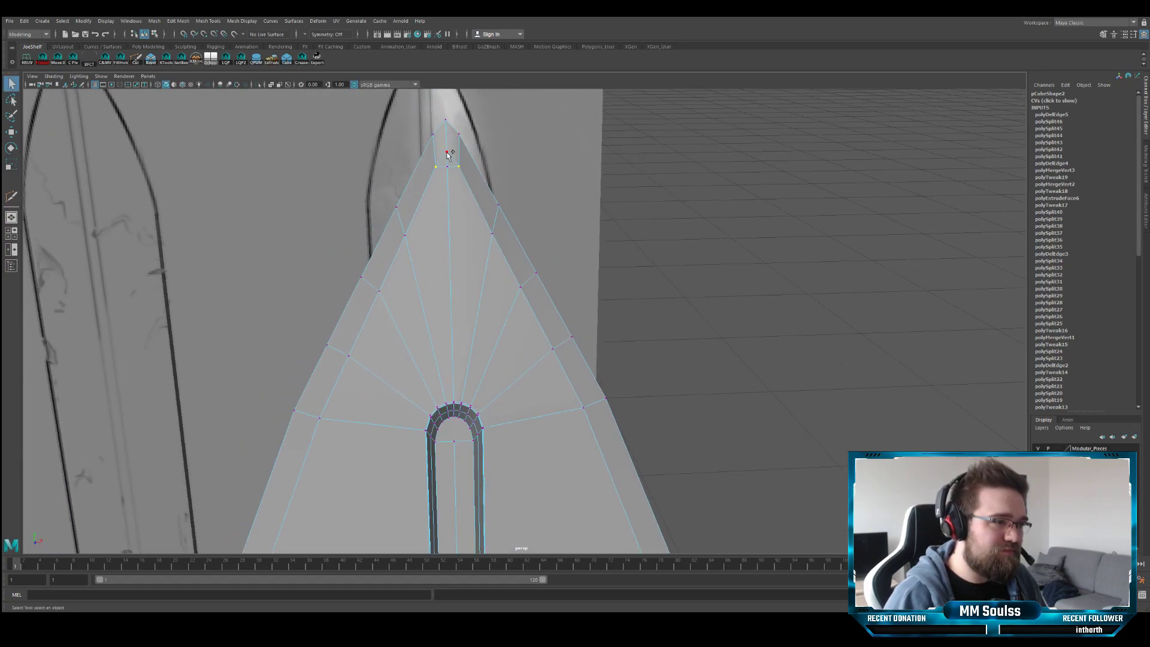
pyautogui.press('w')
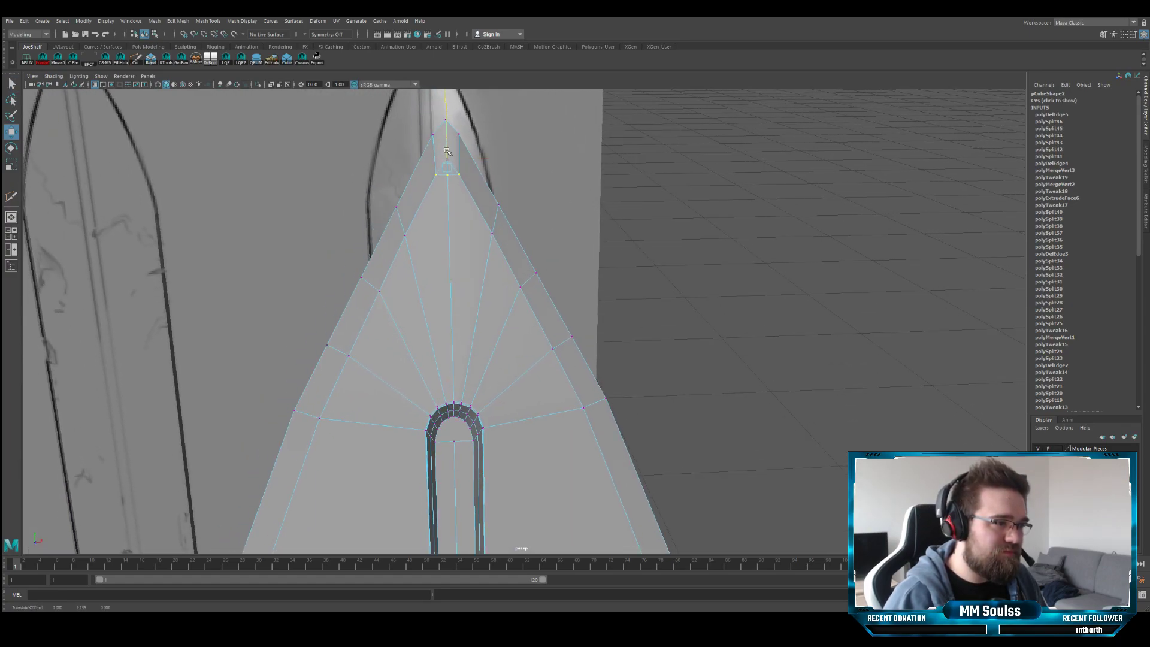
pyautogui.keyDown('alt'); pyautogui.moveTo(455, 175); pyautogui.dragTo(435, 211); pyautogui.keyUp('alt')
pyautogui.keyDown('alt'); pyautogui.moveTo(491, 245); pyautogui.dragTo(637, 259); pyautogui.keyUp('alt')
pyautogui.scroll(3, 530, 245)
pyautogui.scroll(2, 554, 256)
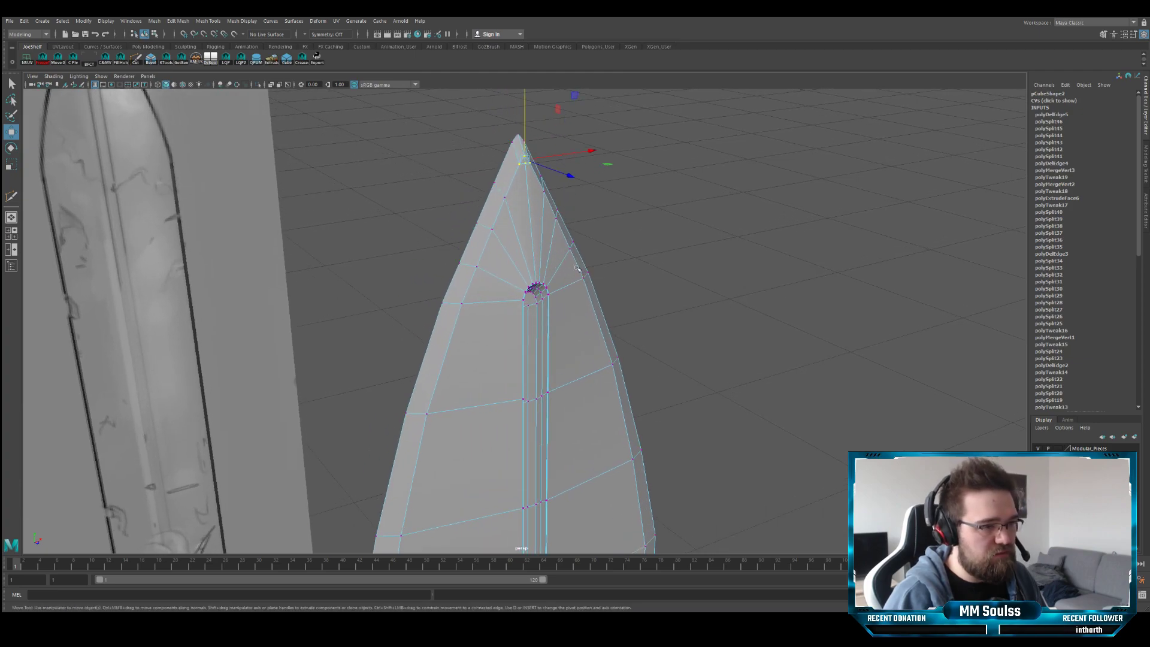
# - Try to bevel the inner bevel edge loop of the blade with a fraction of 0.1 and 4 segments
pyautogui.press('F8')
pyautogui.scroll(2, 506, 185)
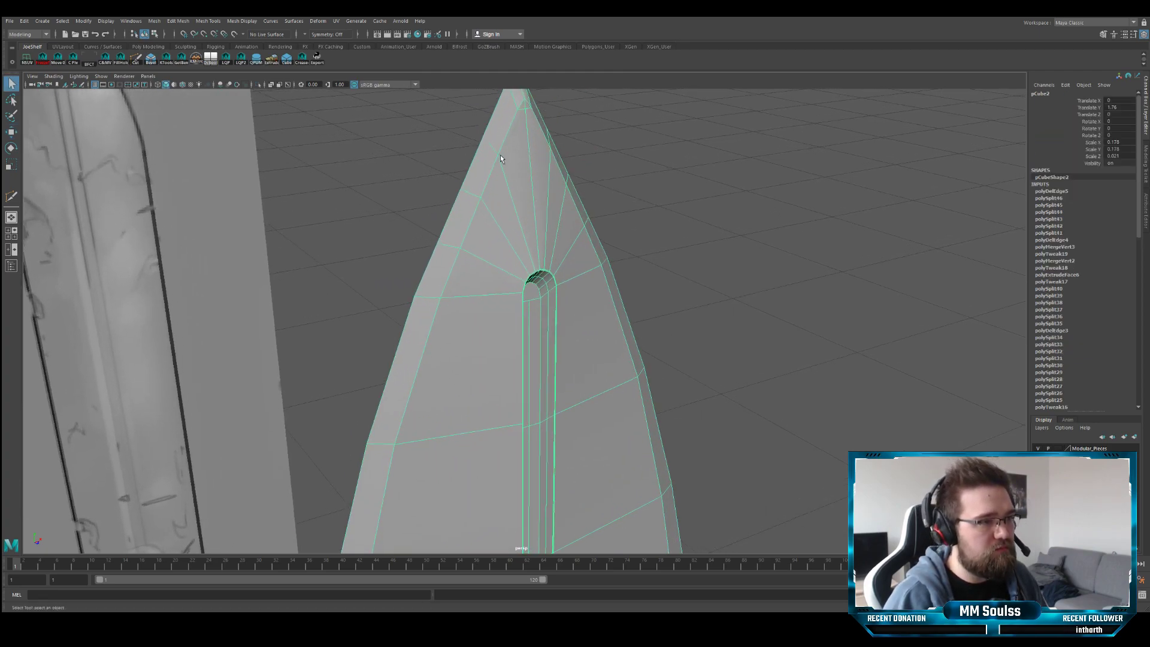
pyautogui.press('F10')
pyautogui.hotkey('ctrl', 'b')
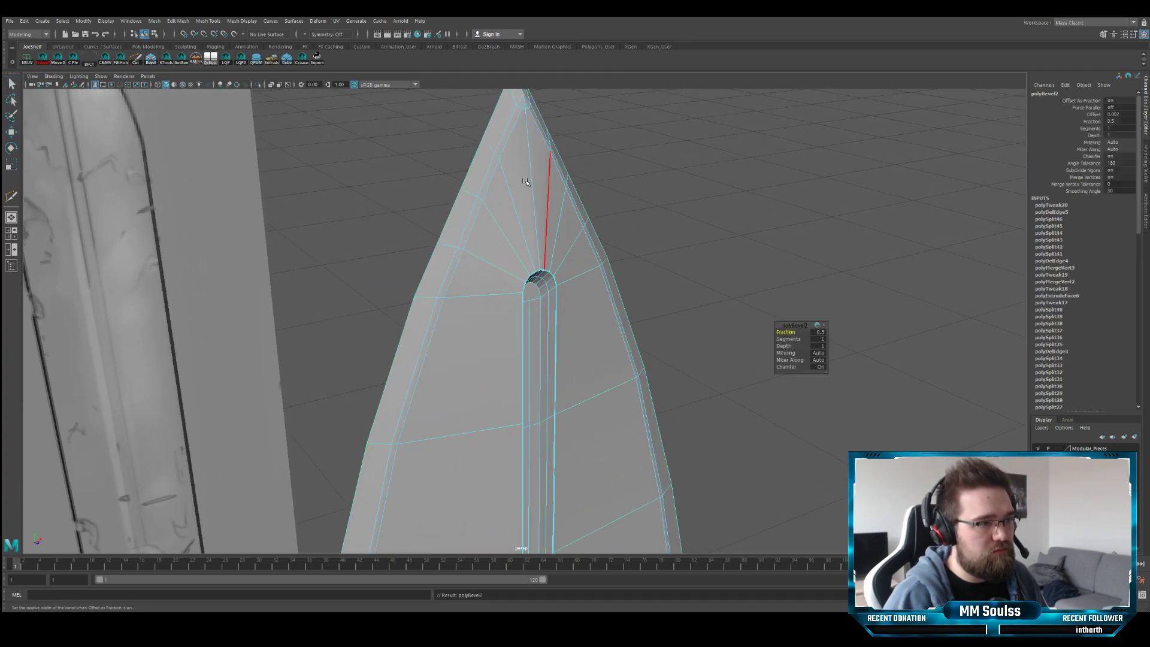
pyautogui.keyDown('alt'); pyautogui.moveTo(527, 182); pyautogui.dragTo(530, 239, button='middle'); pyautogui.keyUp('alt')
pyautogui.keyDown('alt'); pyautogui.moveTo(529, 239); pyautogui.dragTo(576, 259, button='right'); pyautogui.keyUp('alt')
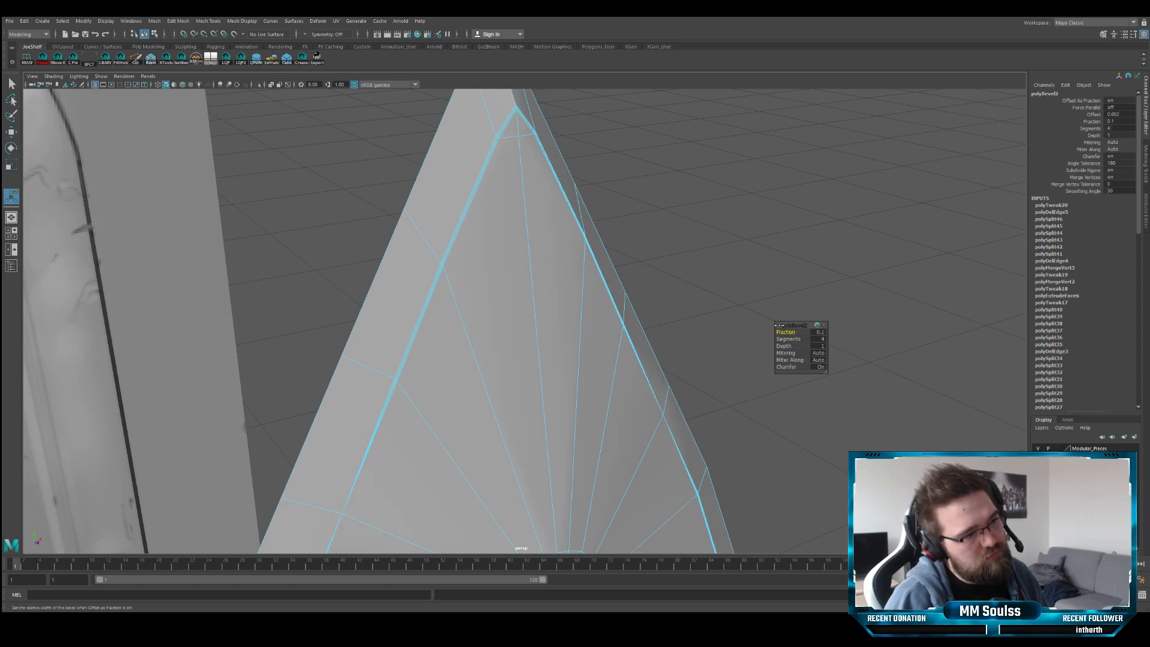
pyautogui.press('q')
# - Check the bevelled edge loop in smooth preview around the tip and the groove's upper end
pyautogui.press('F8')
pyautogui.click(659, 202)
pyautogui.scroll(-5, 665, 251)
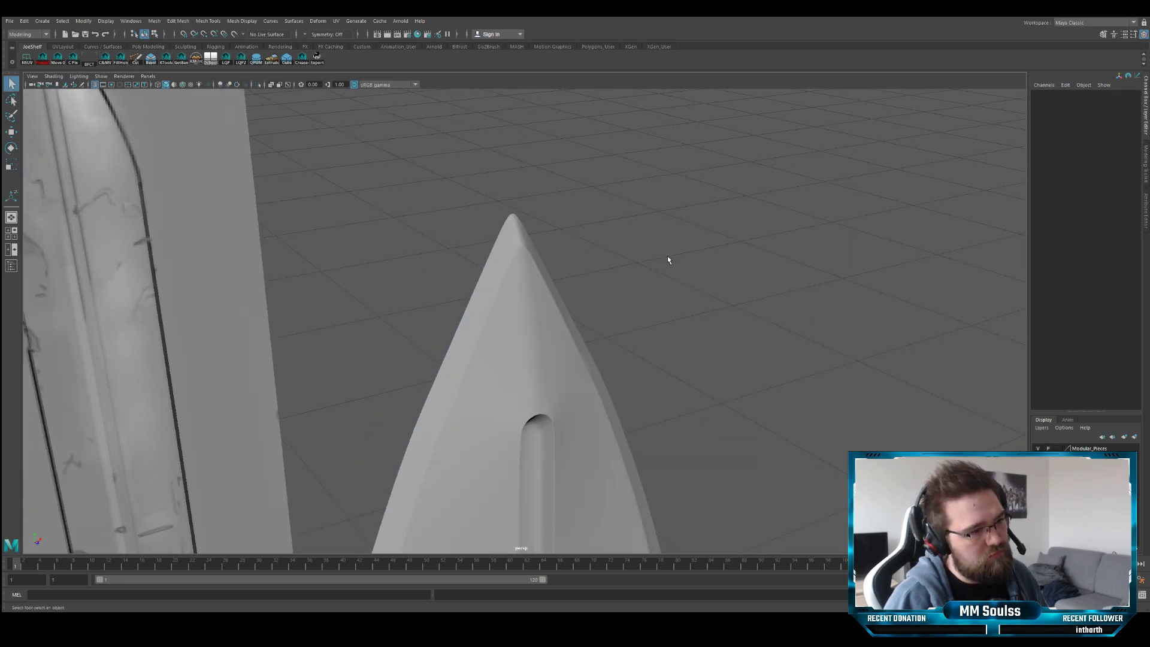
pyautogui.keyDown('alt'); pyautogui.moveTo(668, 256); pyautogui.dragTo(561, 240); pyautogui.keyUp('alt')
pyautogui.scroll(5, 566, 248)
pyautogui.click(563, 242)
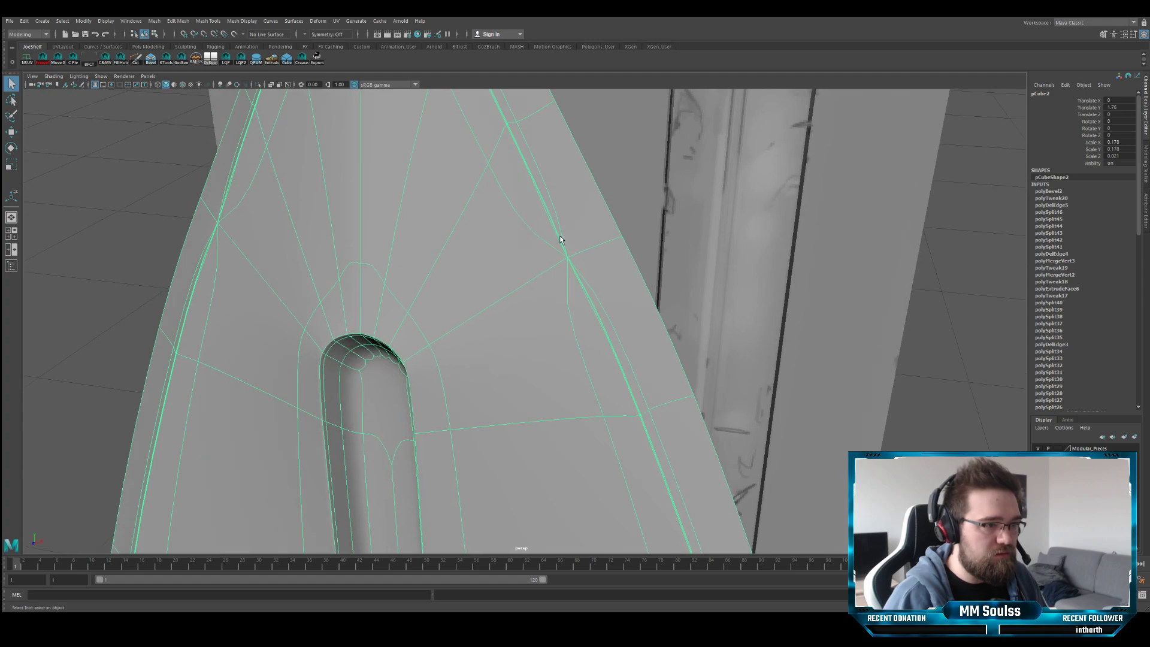
# - Undo the bevel on the blade's inner edge loop and return to the unsmoothed mesh
pyautogui.hotkey('ctrl', 'z')
pyautogui.hotkey('ctrl', 'z')
pyautogui.hotkey('ctrl', 'z')
pyautogui.hotkey('ctrl', 'z')
pyautogui.hotkey('ctrl', 'z')
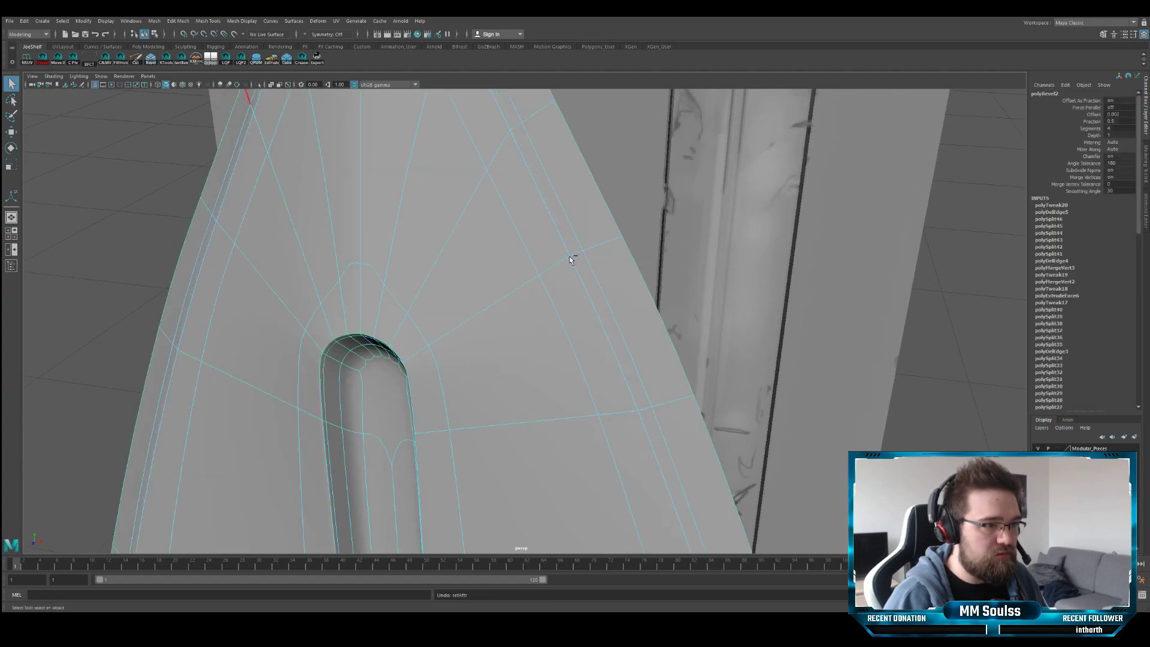
pyautogui.keyDown('alt'); pyautogui.moveTo(616, 273); pyautogui.dragTo(573, 264); pyautogui.keyUp('alt')
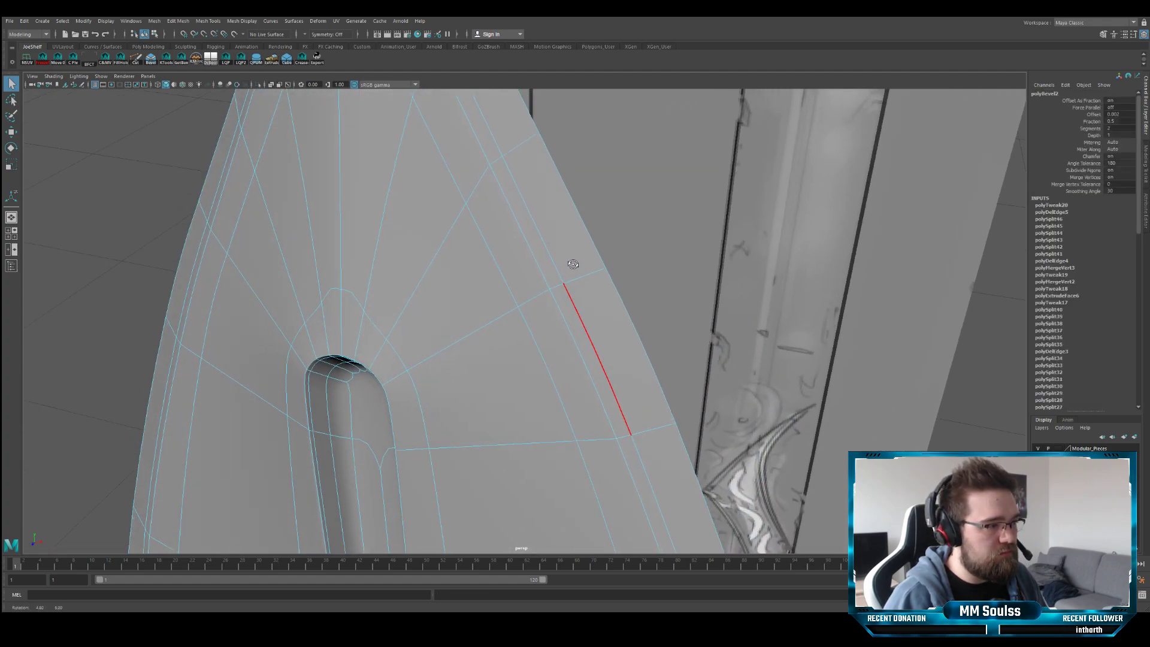
pyautogui.keyDown('alt'); pyautogui.moveTo(574, 264); pyautogui.dragTo(540, 281, button='right'); pyautogui.keyUp('alt')
pyautogui.hotkey('ctrl', 'z')
pyautogui.hotkey('ctrl', 'z')
pyautogui.press('1')
# - Nudge the inner bevel vertex beside the groove's rounded end slightly outward to straighten the right bevel line
pyautogui.moveTo(541, 280)
pyautogui.keyDown('alt'); pyautogui.mouseDown()
pyautogui.moveTo(555, 278)
pyautogui.moveTo(531, 286)
pyautogui.mouseUp(); pyautogui.keyUp('alt')
pyautogui.keyDown('alt'); pyautogui.moveTo(530, 286); pyautogui.dragTo(570, 263, button='right'); pyautogui.keyUp('alt')
pyautogui.click(598, 217)
pyautogui.press('w')
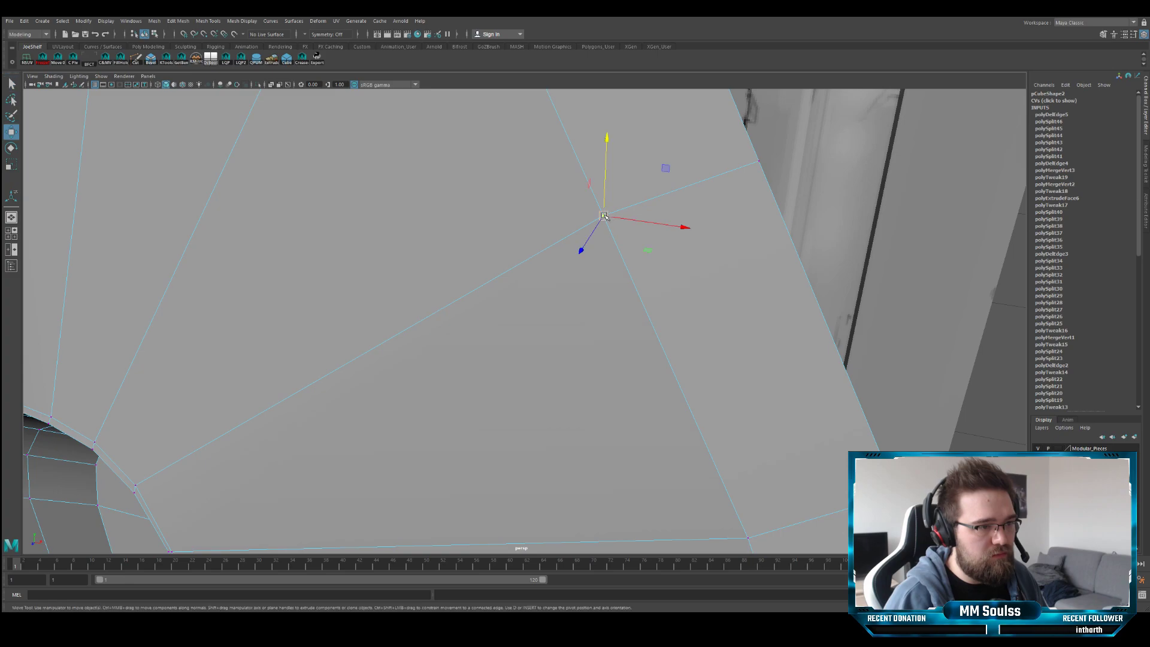
pyautogui.moveTo(603, 216); pyautogui.dragTo(615, 216)
pyautogui.keyDown('alt'); pyautogui.moveTo(665, 230); pyautogui.dragTo(590, 246, button='right'); pyautogui.keyUp('alt')
pyautogui.moveTo(590, 246)
pyautogui.keyDown('alt'); pyautogui.mouseDown()
pyautogui.moveTo(580, 246)
pyautogui.moveTo(590, 257)
pyautogui.mouseUp(); pyautogui.keyUp('alt')
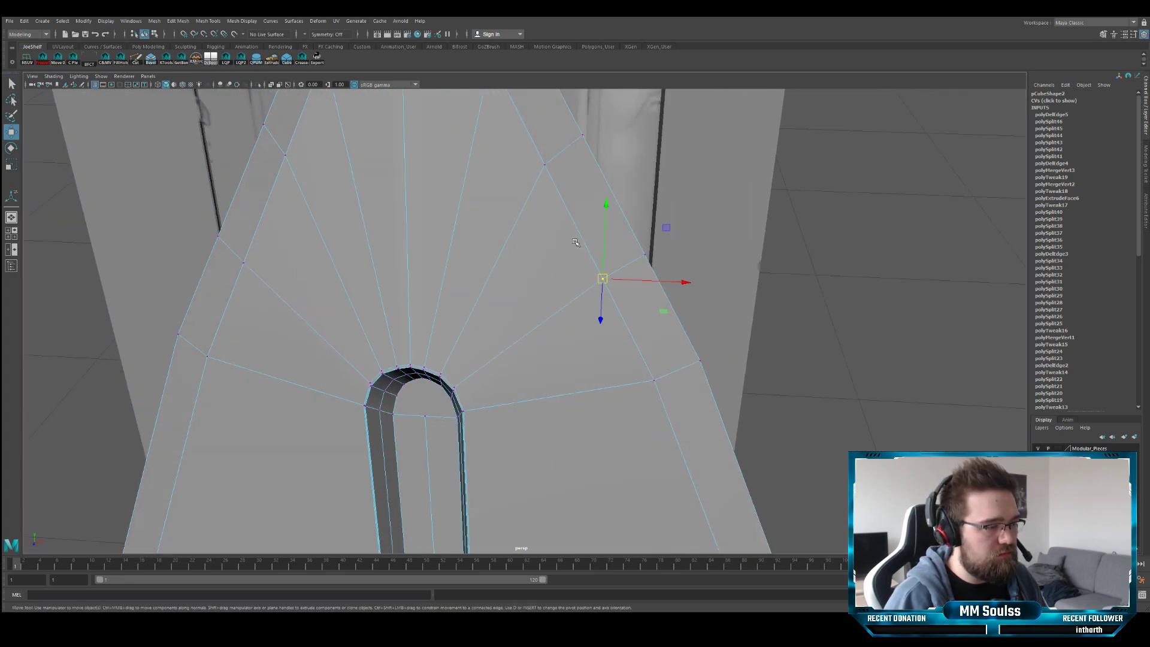
# - Bevel the blade's inner bevel edge loop with a fraction of 0.1 and 2 segments, and turn on the smooth preview
pyautogui.press('q')
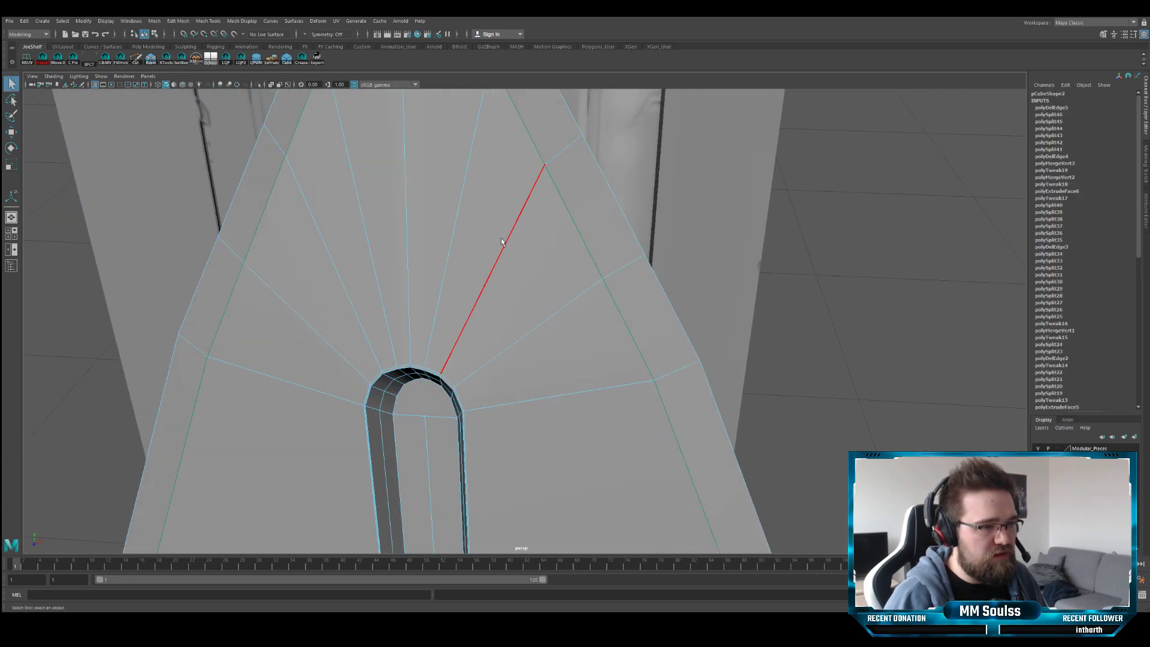
pyautogui.moveTo(501, 242)
pyautogui.keyDown('alt'); pyautogui.mouseDown()
pyautogui.moveTo(480, 239)
pyautogui.moveTo(506, 234)
pyautogui.mouseUp(); pyautogui.keyUp('alt')
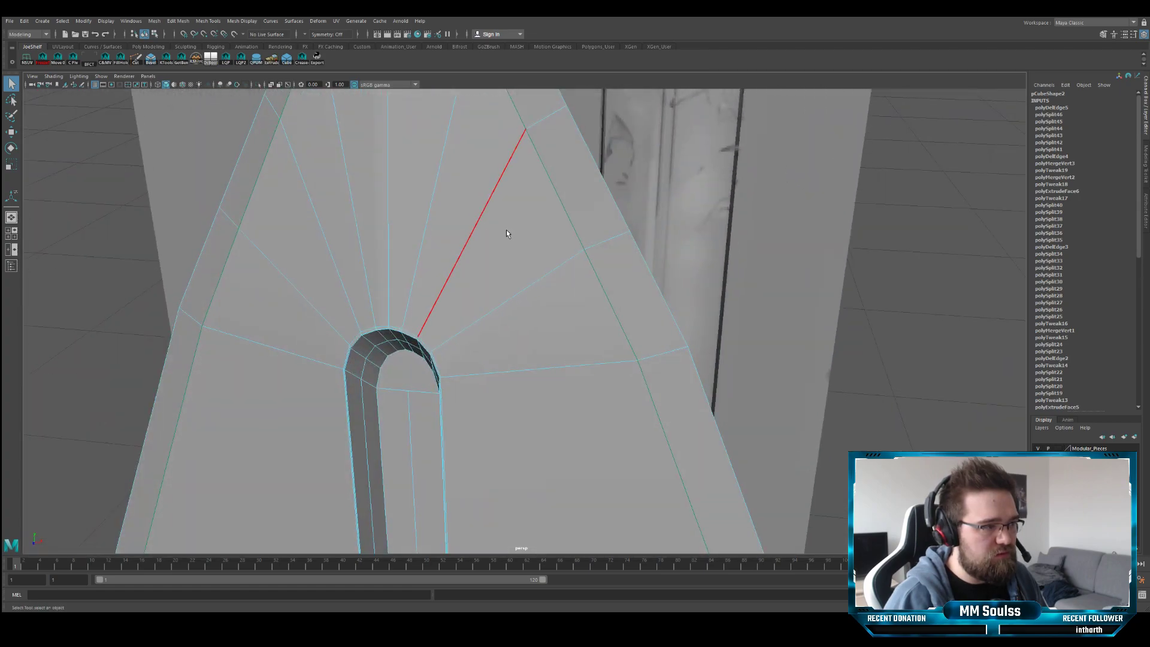
pyautogui.hotkey('ctrl', 'b')
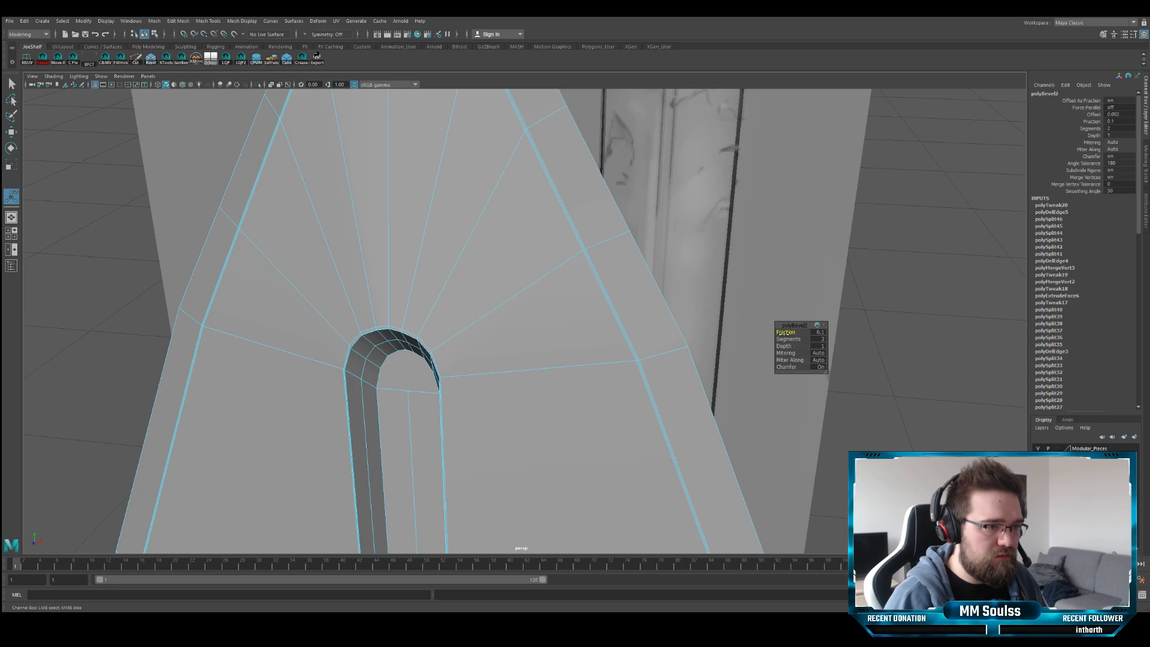
pyautogui.press('3')
pyautogui.keyDown('alt'); pyautogui.moveTo(626, 294); pyautogui.dragTo(530, 275); pyautogui.keyUp('alt')
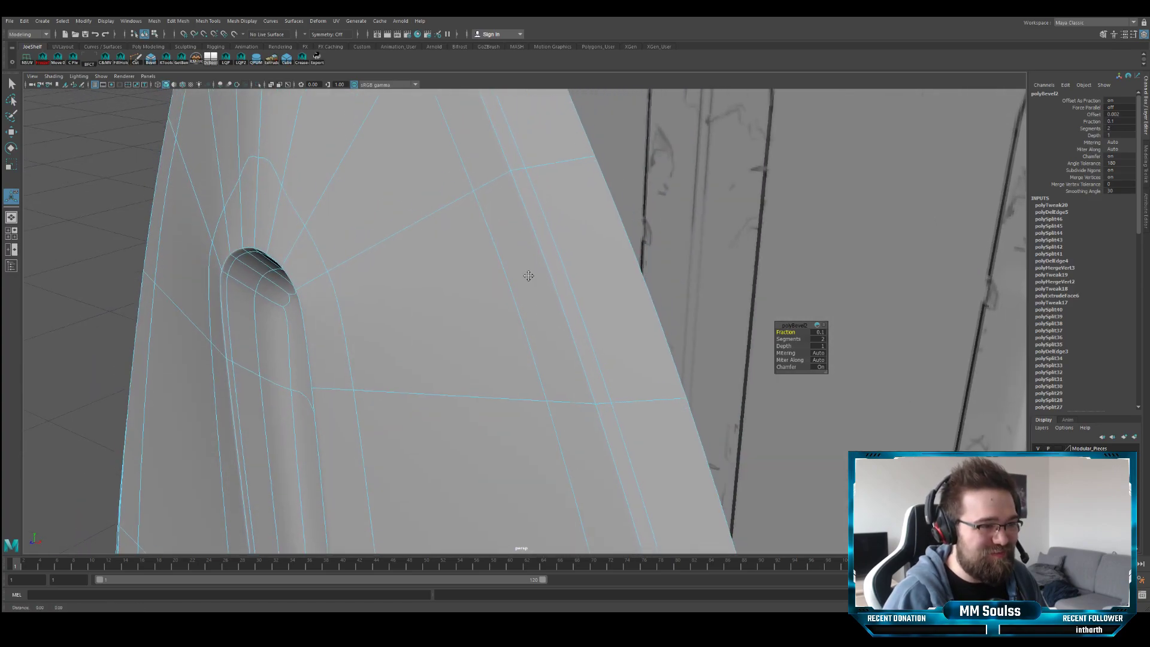
pyautogui.press('q')
# - Check the blade's bevel lines from several angles, comparing the smooth preview with the unsmoothed mesh
pyautogui.moveTo(511, 229); pyautogui.dragTo(334, 215, button='right')
pyautogui.click(333, 215)
pyautogui.keyDown('alt'); pyautogui.moveTo(334, 215); pyautogui.dragTo(394, 219); pyautogui.keyUp('alt')
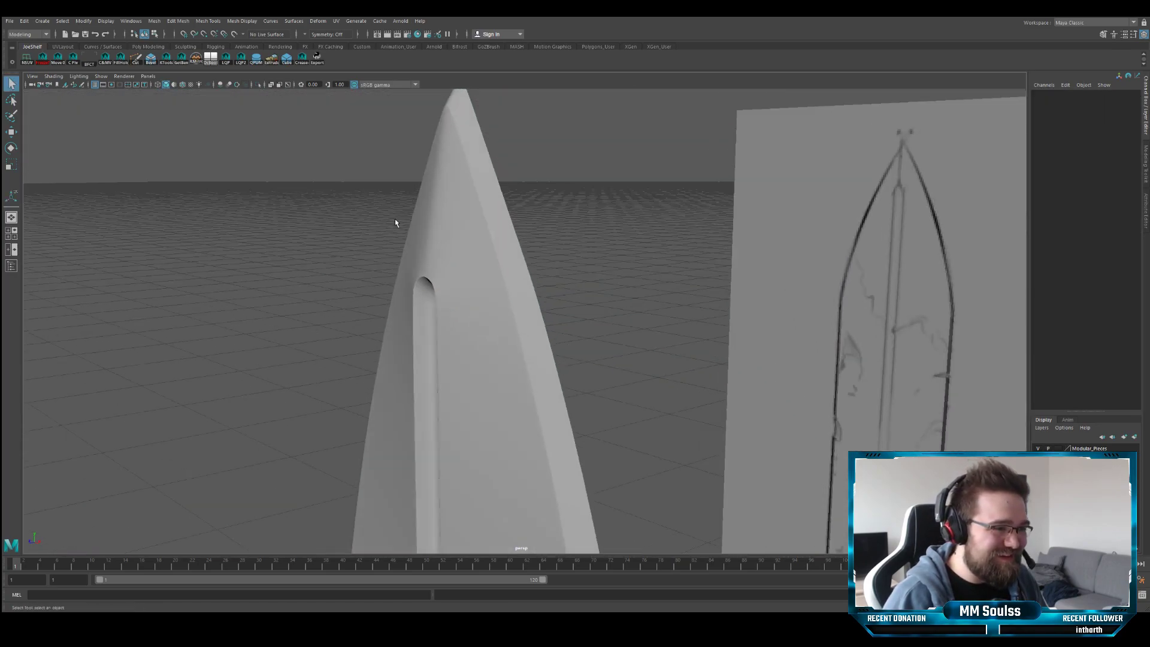
pyautogui.keyDown('alt'); pyautogui.moveTo(395, 220); pyautogui.dragTo(542, 211, button='right'); pyautogui.keyUp('alt')
pyautogui.keyDown('alt'); pyautogui.moveTo(542, 211); pyautogui.dragTo(523, 191); pyautogui.keyUp('alt')
pyautogui.click(521, 243)
pyautogui.press('1')
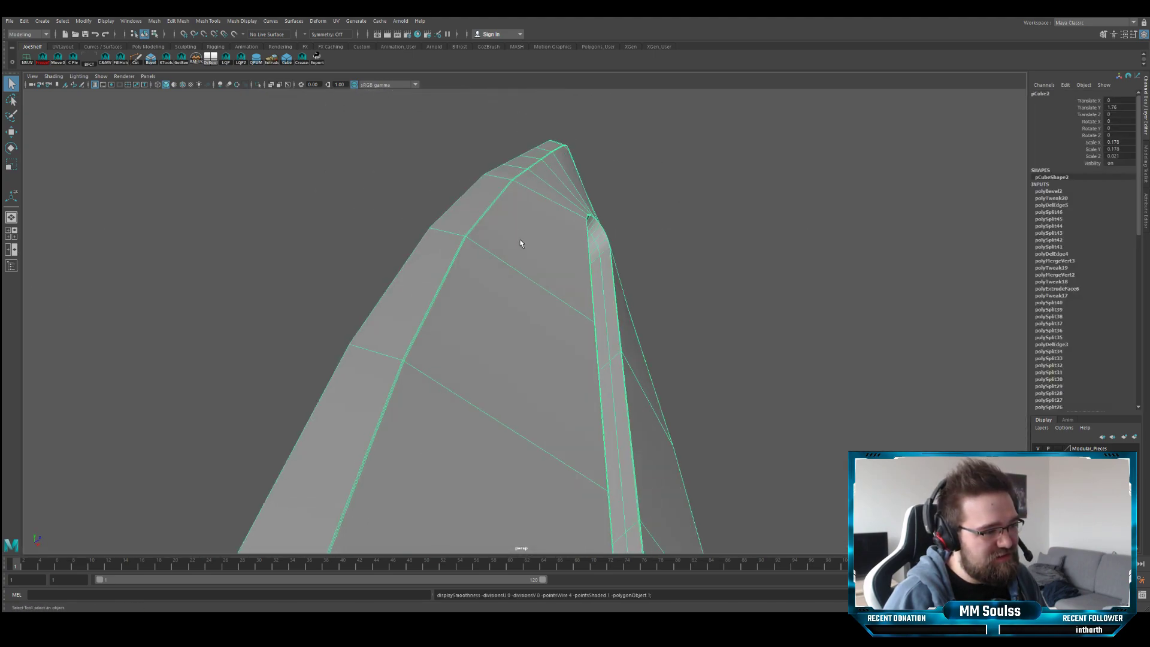
pyautogui.press('3')
pyautogui.keyDown('alt'); pyautogui.moveTo(511, 265); pyautogui.dragTo(479, 264); pyautogui.keyUp('alt')
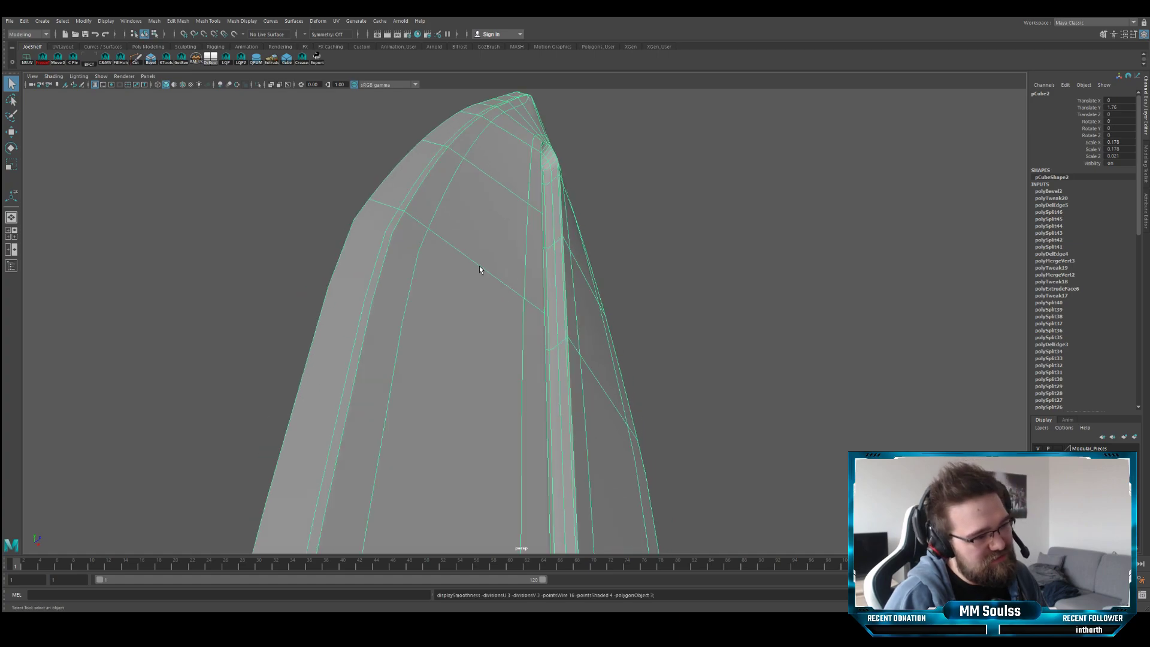
pyautogui.press('1')
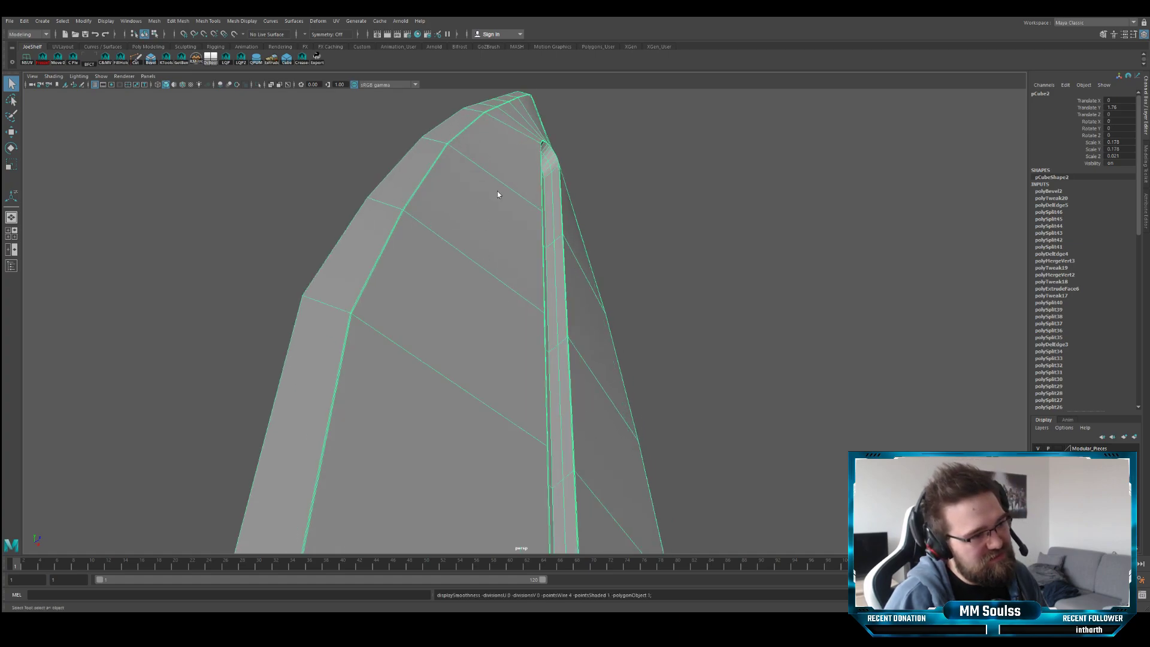
# - Compare the blade's outline and groove with the reference drawing in the front view, from the tip to the shoulder
pyautogui.click(641, 190)
pyautogui.keyDown('alt'); pyautogui.moveTo(641, 190); pyautogui.dragTo(431, 281); pyautogui.keyUp('alt')
pyautogui.click(460, 245)
pyautogui.scroll(-3, 462, 246)
pyautogui.keyDown('alt'); pyautogui.moveTo(431, 281); pyautogui.dragTo(454, 246, button='middle'); pyautogui.keyUp('alt')
pyautogui.press('space')
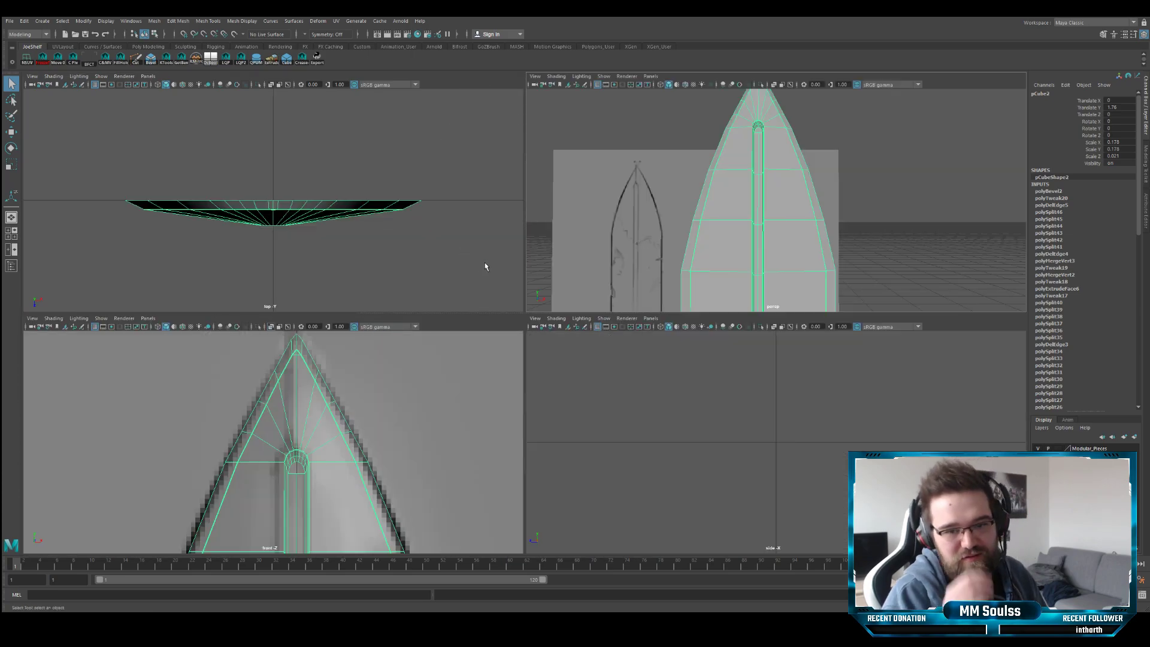
pyautogui.press('space')
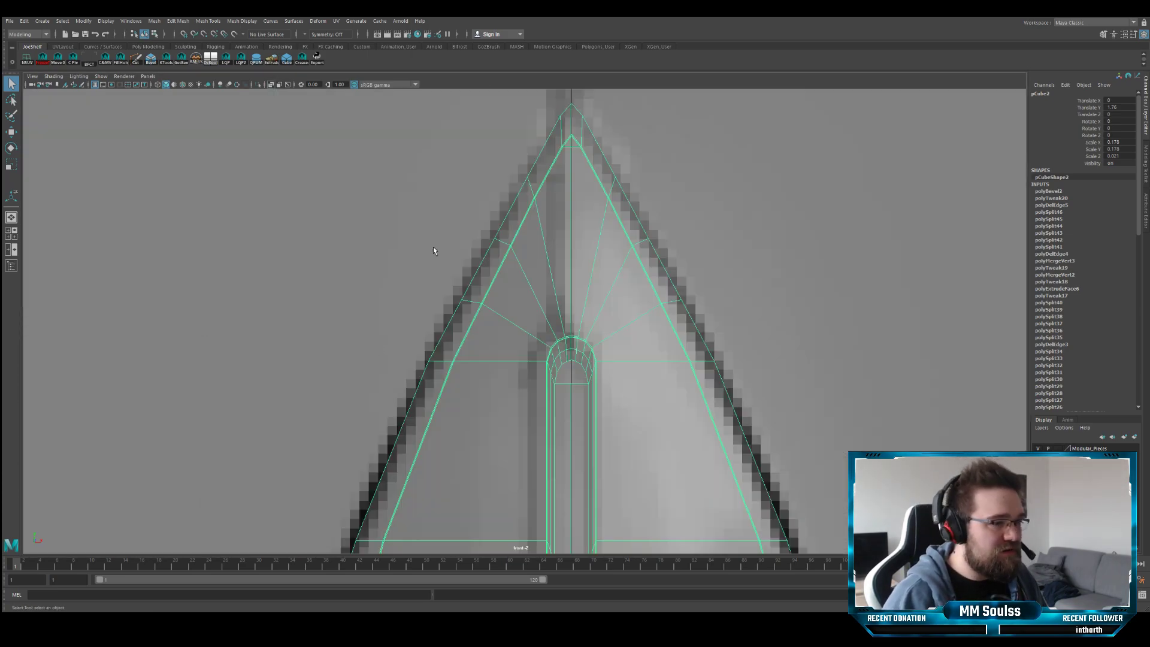
pyautogui.scroll(8, 433, 249)
pyautogui.scroll(-5, 594, 242)
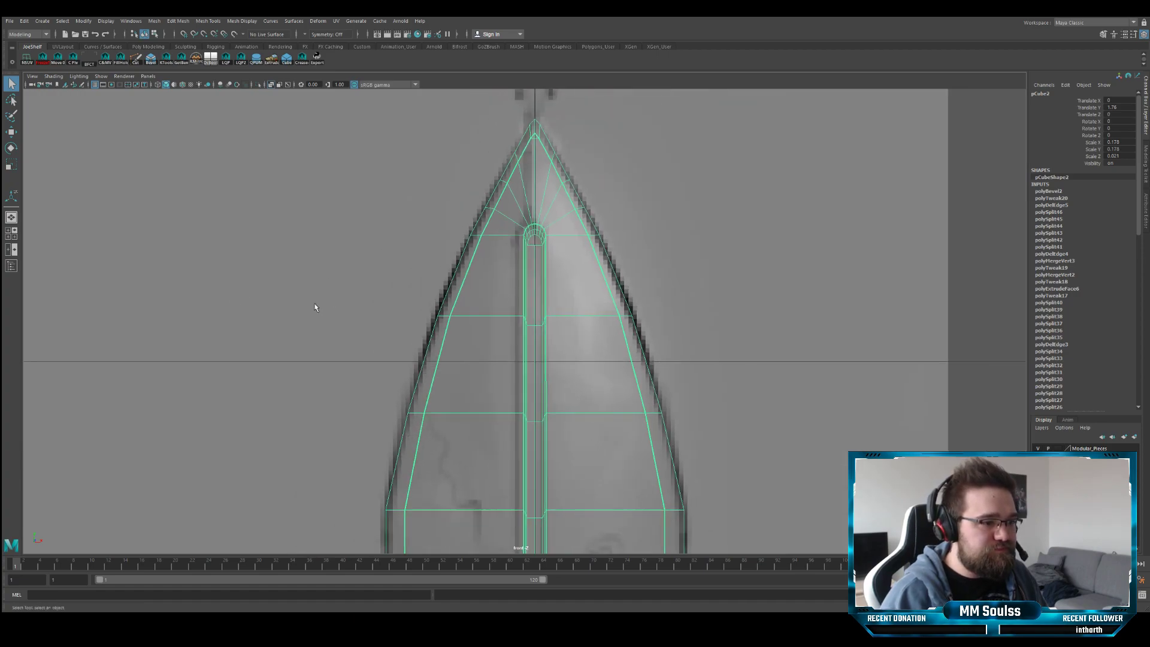
pyautogui.scroll(6, 447, 275)
pyautogui.scroll(5, 581, 308)
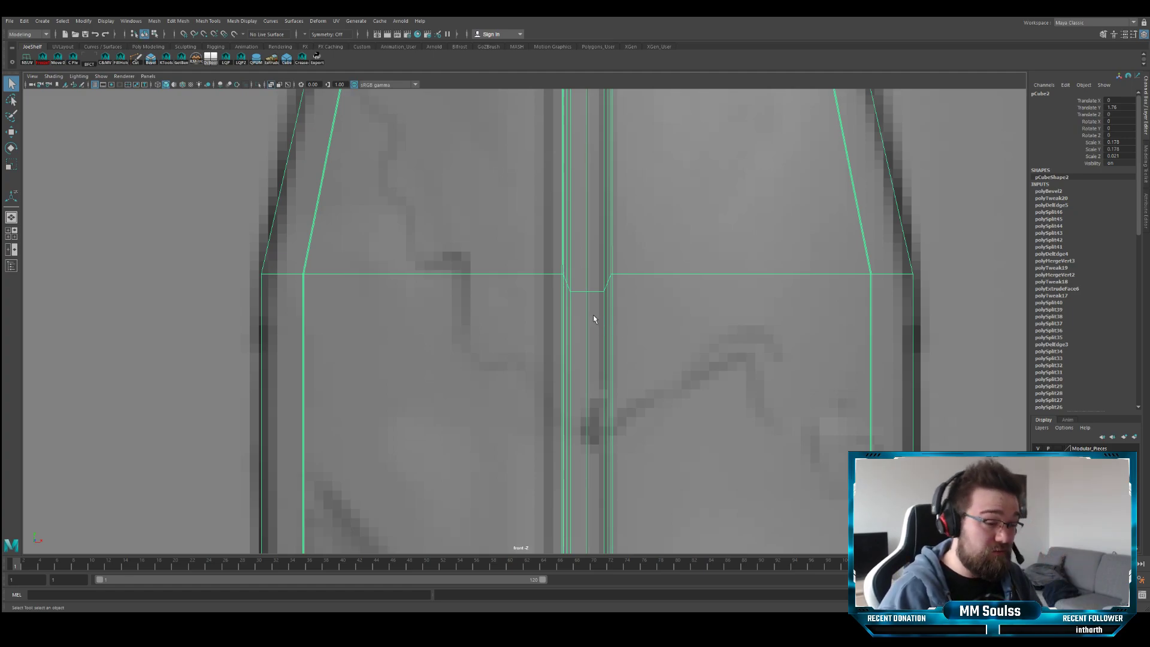
# - Compare the blade's lower end and shoulder with the reference drawing in the front view, from the guard up to the taper
pyautogui.scroll(-10, 519, 291)
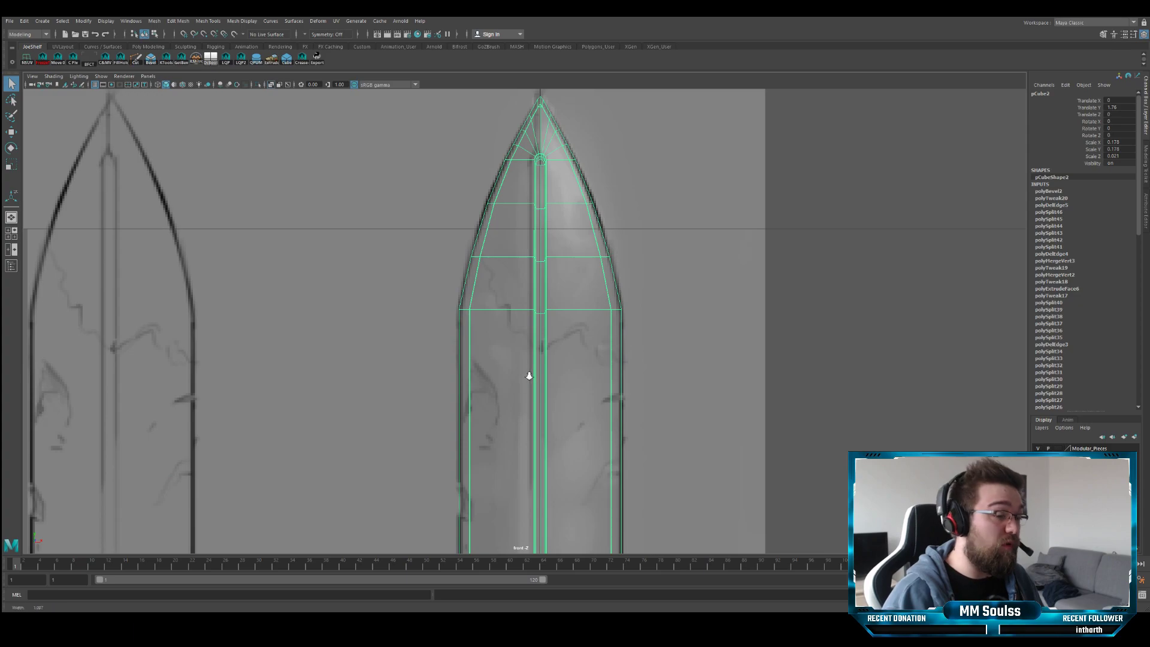
pyautogui.keyDown('alt'); pyautogui.moveTo(530, 376); pyautogui.dragTo(486, 407, button='right'); pyautogui.keyUp('alt')
pyautogui.keyDown('alt'); pyautogui.moveTo(487, 408); pyautogui.dragTo(450, 142, button='middle'); pyautogui.keyUp('alt')
pyautogui.keyDown('alt'); pyautogui.moveTo(288, 300); pyautogui.dragTo(216, 326, button='right'); pyautogui.keyUp('alt')
pyautogui.keyDown('alt'); pyautogui.moveTo(565, 474); pyautogui.dragTo(557, 248, button='middle'); pyautogui.keyUp('alt')
pyautogui.scroll(8, 556, 247)
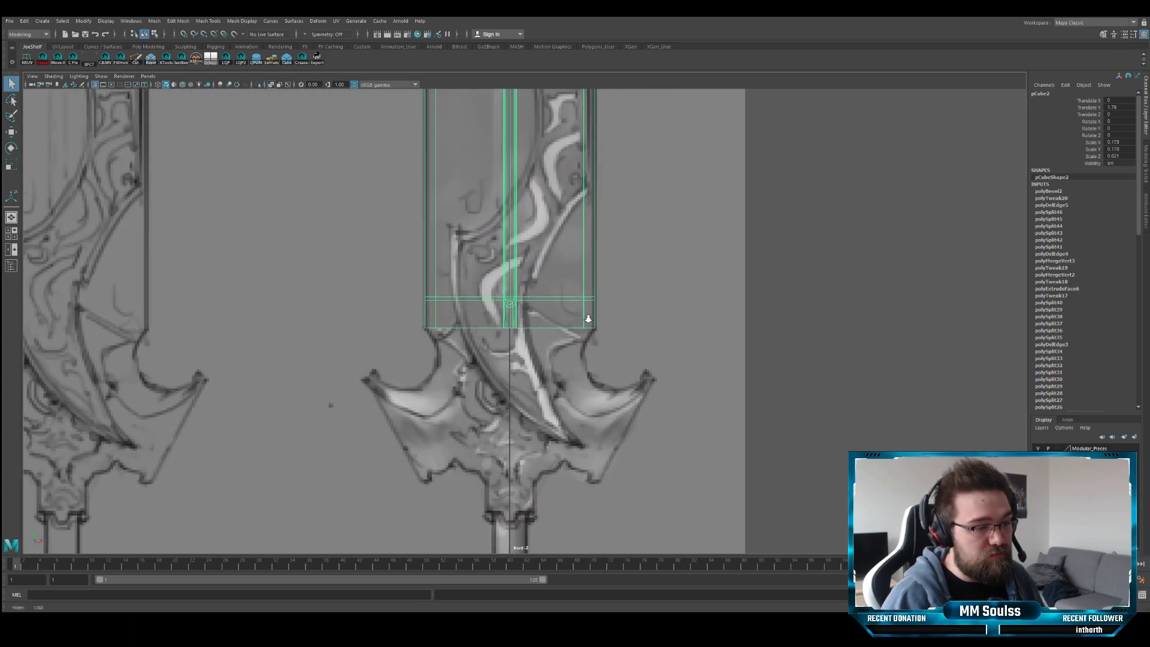
pyautogui.scroll(5, 521, 317)
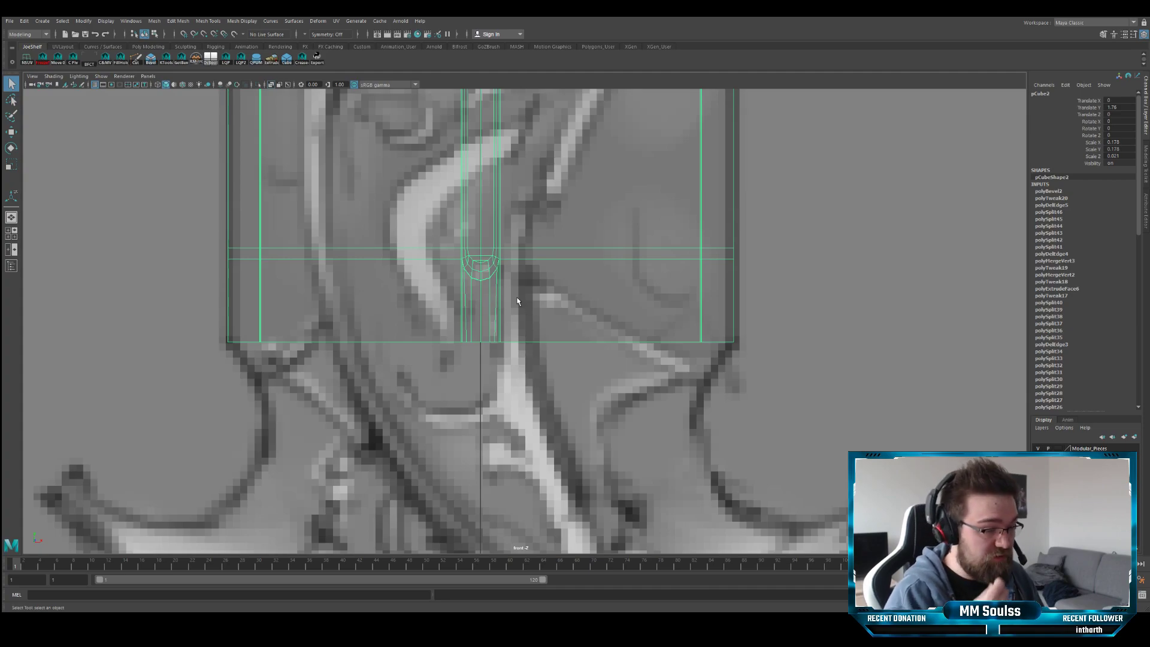
pyautogui.keyDown('alt'); pyautogui.moveTo(619, 325); pyautogui.dragTo(685, 260, button='middle'); pyautogui.keyUp('alt')
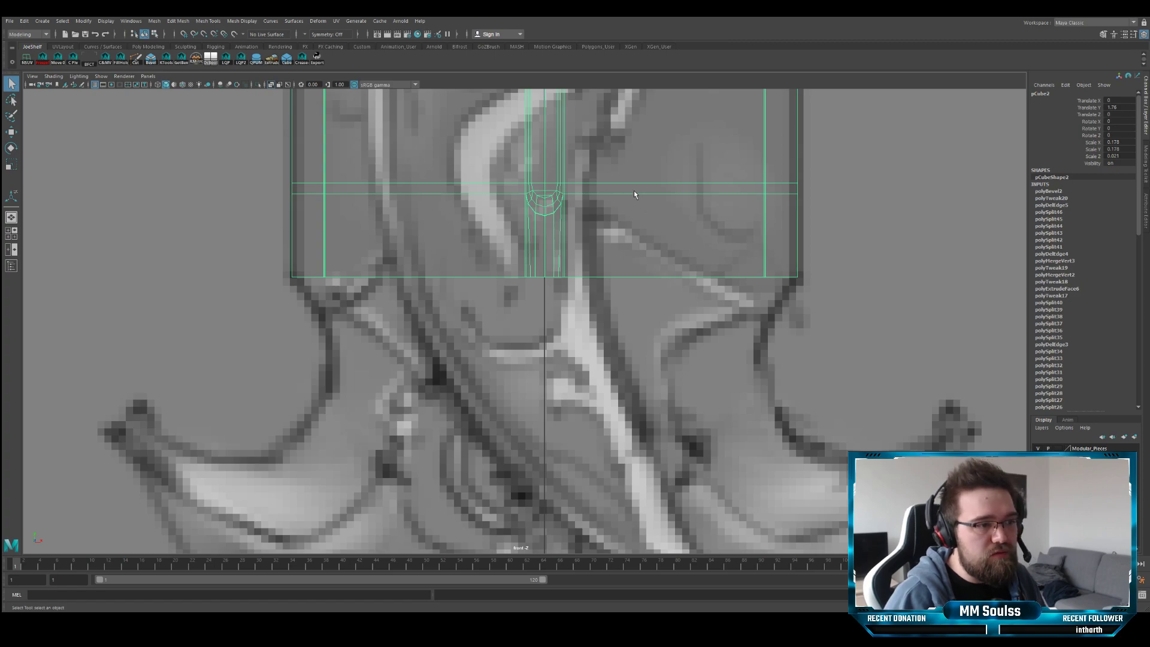
pyautogui.scroll(-12, 635, 194)
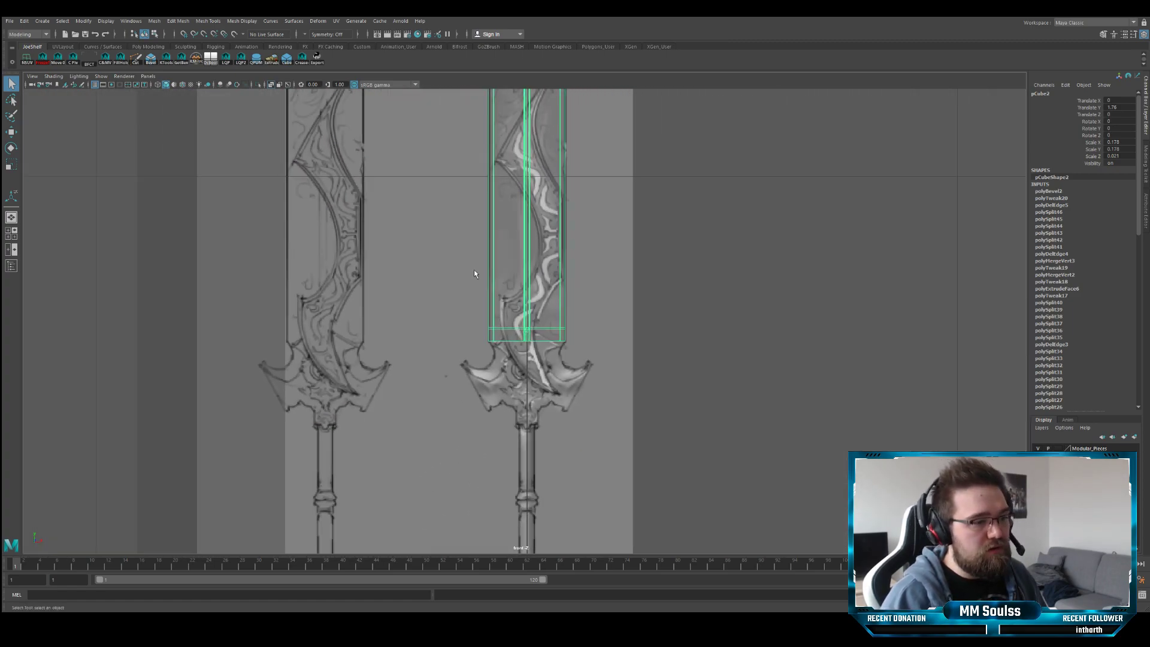
pyautogui.keyDown('alt'); pyautogui.moveTo(473, 273); pyautogui.dragTo(335, 266, button='right'); pyautogui.keyUp('alt')
pyautogui.keyDown('alt'); pyautogui.moveTo(527, 98); pyautogui.dragTo(510, 486, button='middle'); pyautogui.keyUp('alt')
pyautogui.keyDown('alt'); pyautogui.moveTo(258, 341); pyautogui.dragTo(822, 396, button='right'); pyautogui.keyUp('alt')
pyautogui.keyDown('alt'); pyautogui.moveTo(475, 371); pyautogui.dragTo(560, 293, button='middle'); pyautogui.keyUp('alt')
pyautogui.keyDown('alt'); pyautogui.moveTo(560, 293); pyautogui.dragTo(685, 333, button='right'); pyautogui.keyUp('alt')
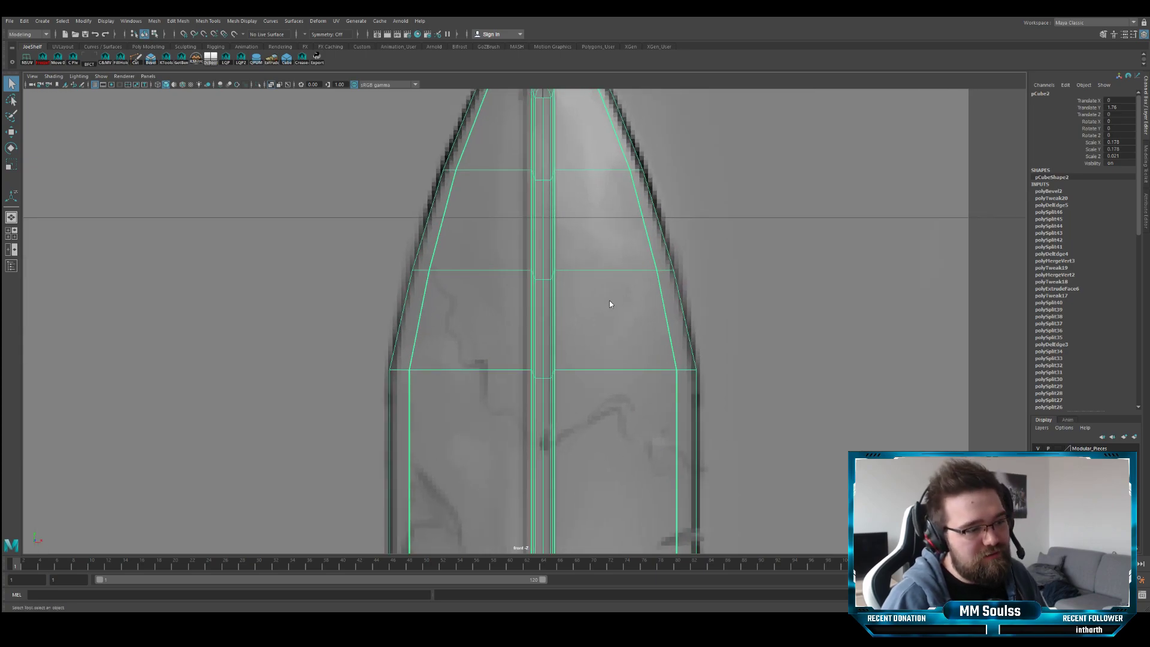
# - Bevel the horizontal edge loop at the blade's shoulder, where the taper begins, with 4 segments
pyautogui.press('F10')
pyautogui.click(634, 362)
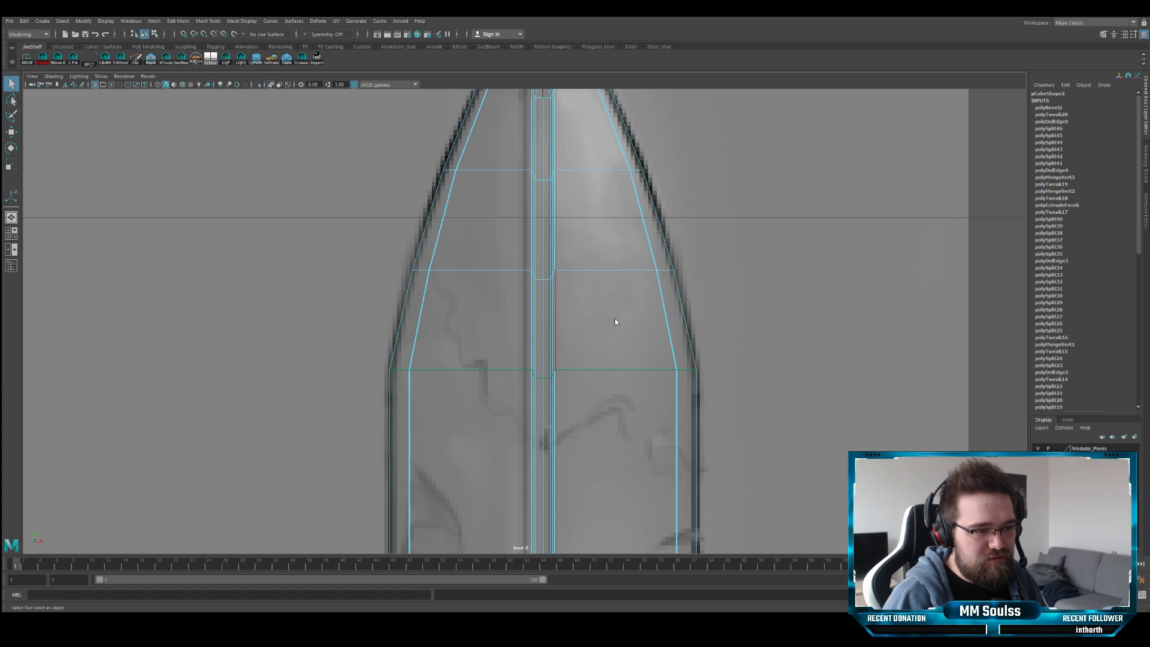
pyautogui.hotkey('ctrl', 'b')
pyautogui.moveTo(603, 334); pyautogui.dragTo(602, 335)
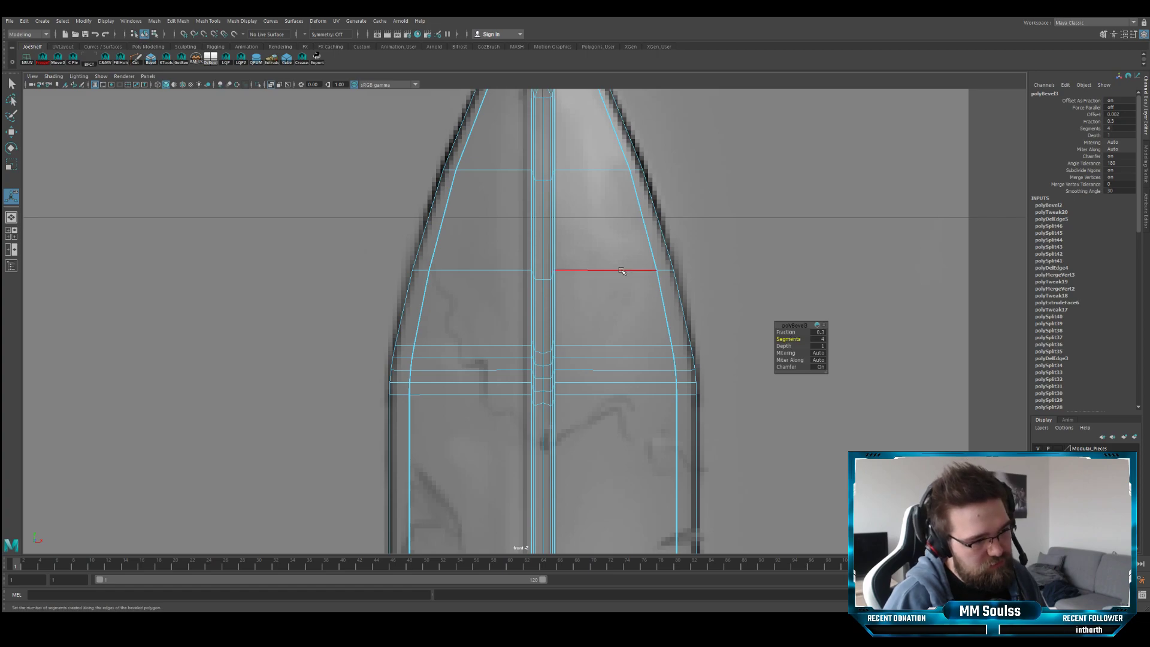
pyautogui.keyDown('alt'); pyautogui.moveTo(553, 269); pyautogui.dragTo(555, 285, button='middle'); pyautogui.keyUp('alt')
pyautogui.keyDown('alt'); pyautogui.moveTo(555, 285); pyautogui.dragTo(576, 273, button='right'); pyautogui.keyUp('alt')
pyautogui.keyDown('alt'); pyautogui.moveTo(576, 273); pyautogui.dragTo(571, 320, button='middle'); pyautogui.keyUp('alt')
# - Check the blade's tip and beveled shoulder in the front and perspective views, comparing the smooth preview with the unsmoothed mesh
pyautogui.press('3')
pyautogui.keyDown('alt'); pyautogui.moveTo(567, 211); pyautogui.dragTo(568, 282, button='middle'); pyautogui.keyUp('alt')
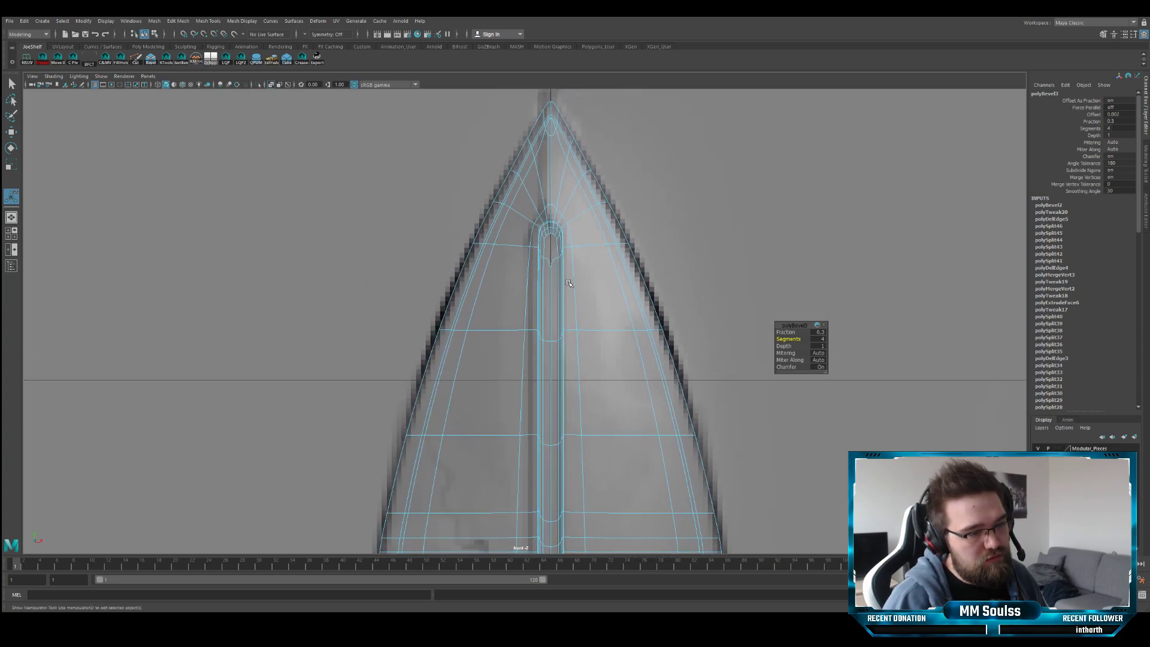
pyautogui.press('1')
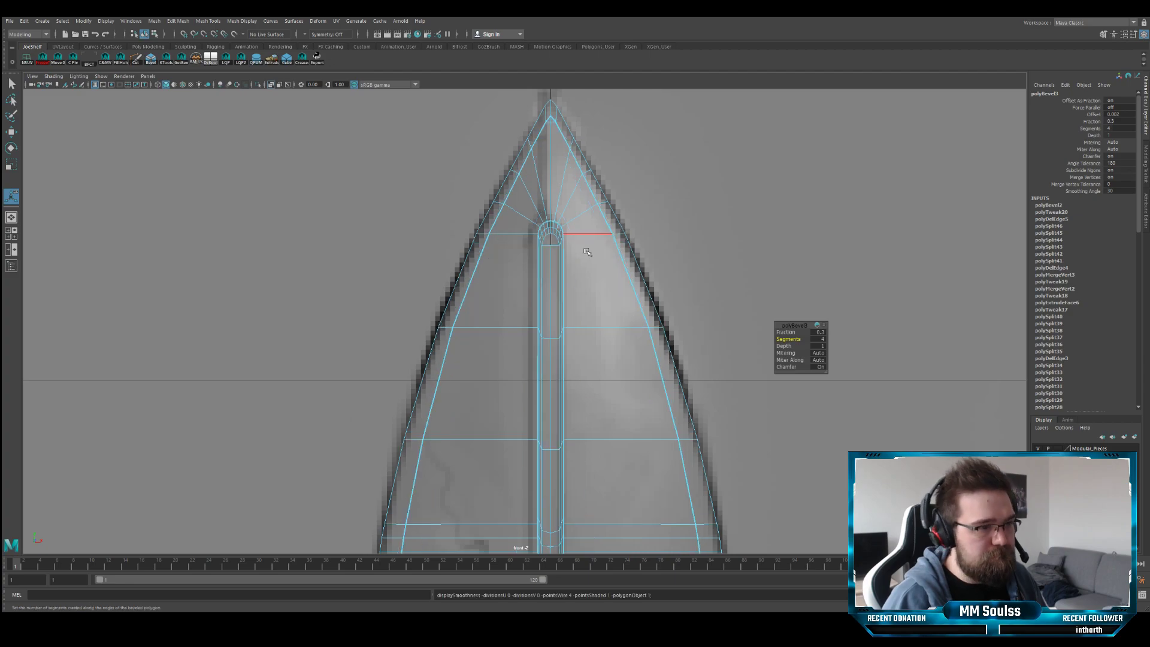
pyautogui.press('q')
pyautogui.press('space')
pyautogui.press('space')
pyautogui.keyDown('alt'); pyautogui.moveTo(694, 252); pyautogui.dragTo(631, 250); pyautogui.keyUp('alt')
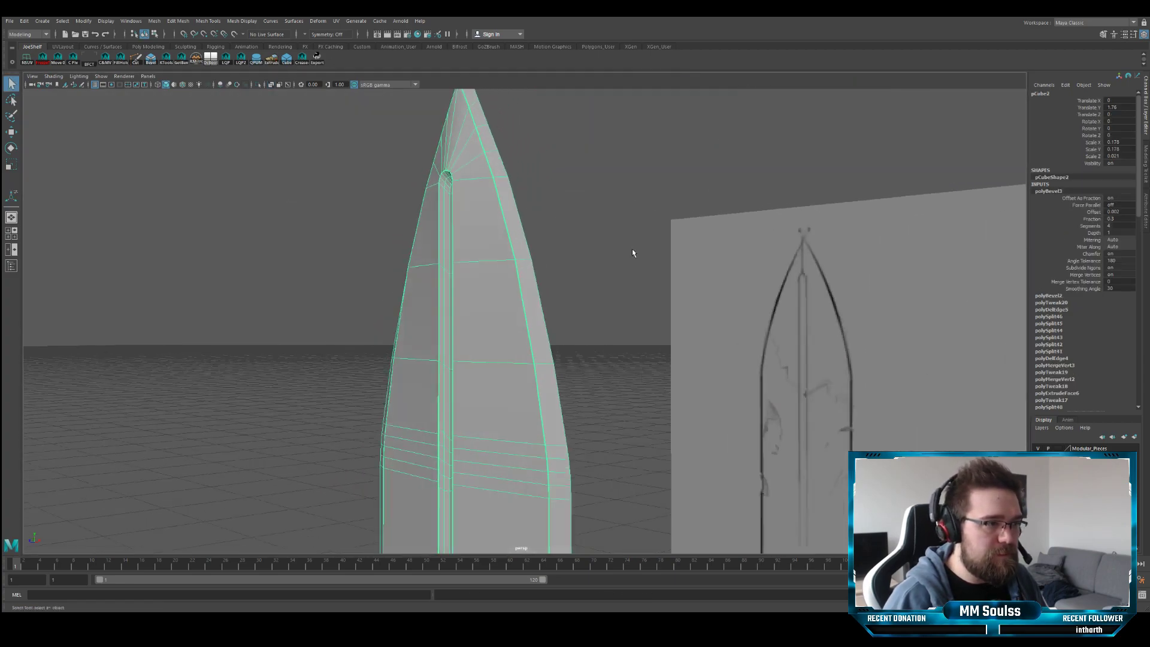
pyautogui.keyDown('alt'); pyautogui.moveTo(492, 246); pyautogui.dragTo(521, 251); pyautogui.keyUp('alt')
pyautogui.click(642, 221)
pyautogui.keyDown('alt'); pyautogui.moveTo(521, 252); pyautogui.dragTo(542, 326, button='middle'); pyautogui.keyUp('alt')
pyautogui.keyDown('alt'); pyautogui.moveTo(541, 326); pyautogui.dragTo(527, 208); pyautogui.keyUp('alt')
pyautogui.click(530, 238)
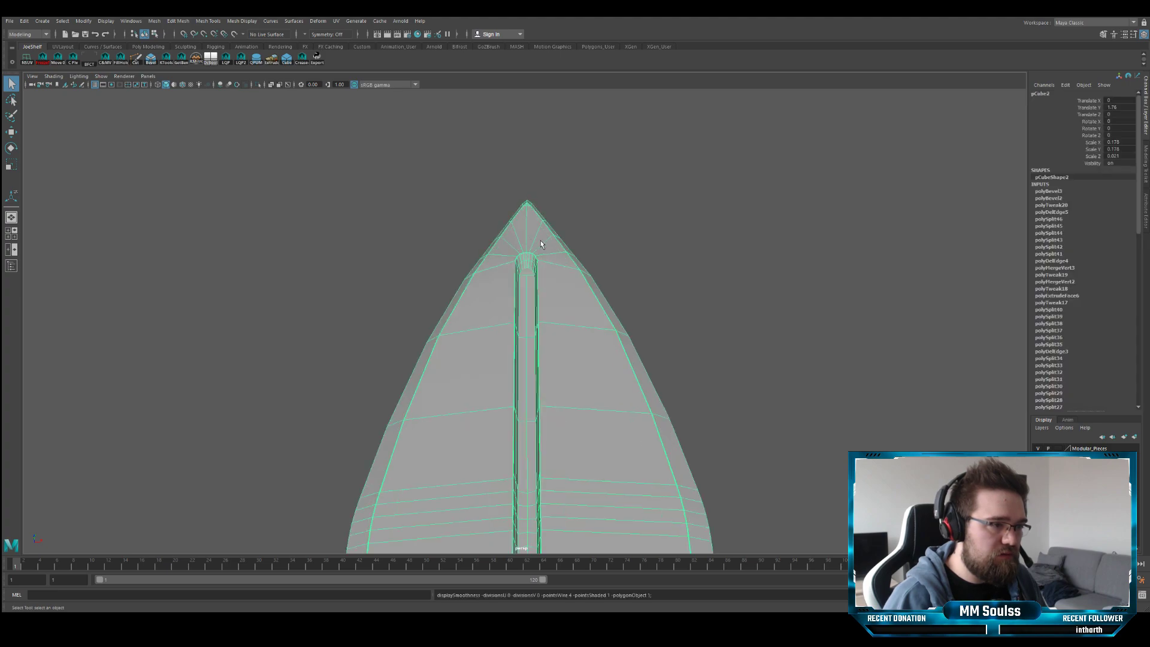
pyautogui.press('1')
# - Bevel the blade's central edge loop that runs between the tip and the groove's rounded end
pyautogui.keyDown('alt'); pyautogui.moveTo(540, 241); pyautogui.dragTo(633, 252, button='right'); pyautogui.keyUp('alt')
pyautogui.keyDown('alt'); pyautogui.moveTo(563, 128); pyautogui.dragTo(567, 216, button='middle'); pyautogui.keyUp('alt')
pyautogui.keyDown('alt'); pyautogui.moveTo(568, 215); pyautogui.dragTo(570, 227, button='right'); pyautogui.keyUp('alt')
pyautogui.keyDown('alt'); pyautogui.moveTo(569, 226); pyautogui.dragTo(568, 252); pyautogui.keyUp('alt')
pyautogui.moveTo(551, 175); pyautogui.dragTo(548, 164, button='right')
pyautogui.doubleClick(548, 164)
pyautogui.press('f')
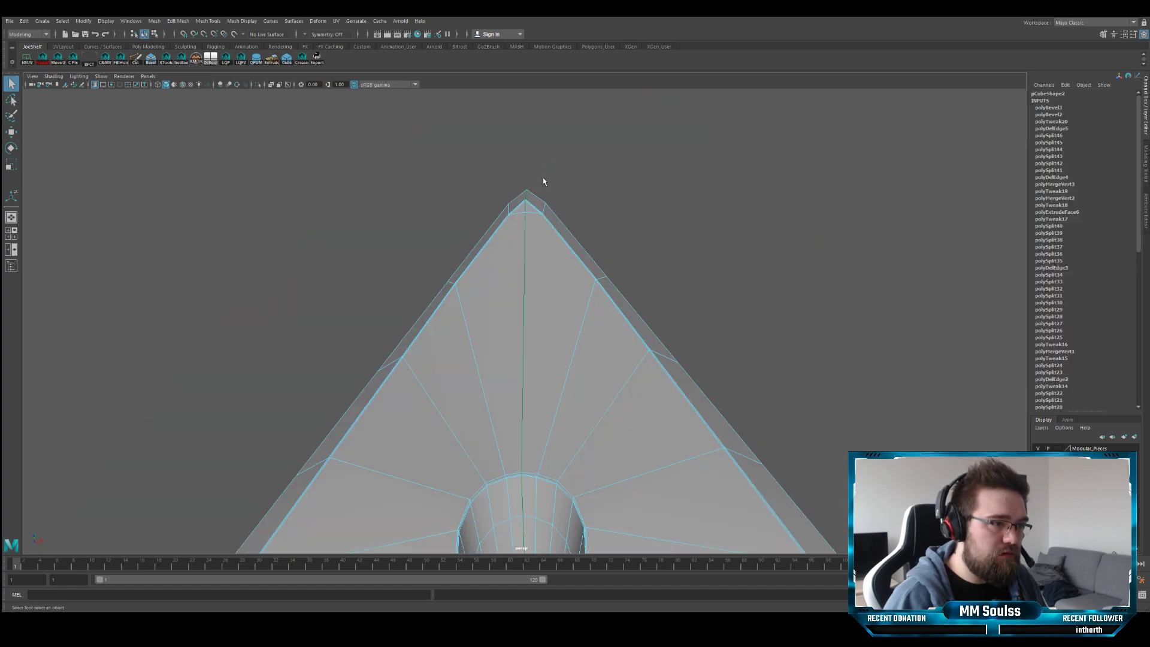
pyautogui.keyDown('alt'); pyautogui.moveTo(543, 178); pyautogui.dragTo(556, 306); pyautogui.keyUp('alt')
pyautogui.keyDown('alt'); pyautogui.moveTo(556, 305); pyautogui.dragTo(554, 229, button='middle'); pyautogui.keyUp('alt')
pyautogui.keyDown('alt'); pyautogui.moveTo(540, 358); pyautogui.dragTo(534, 375); pyautogui.keyUp('alt')
pyautogui.scroll(2, 532, 382)
pyautogui.keyDown('alt'); pyautogui.moveTo(503, 439); pyautogui.dragTo(525, 401); pyautogui.keyUp('alt')
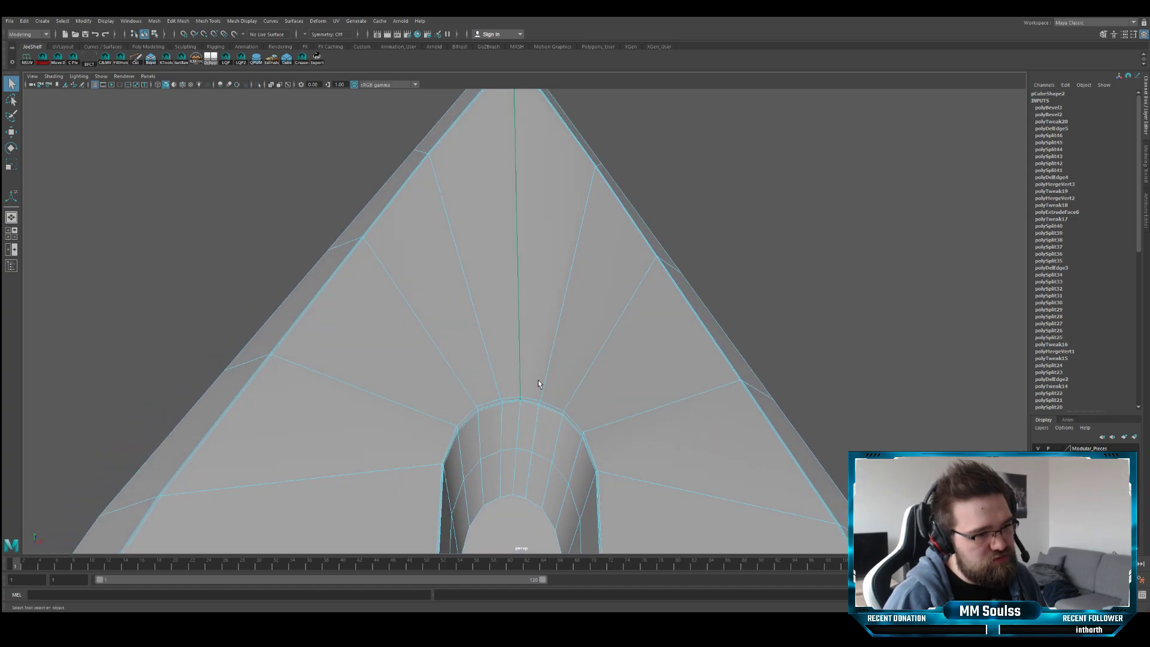
pyautogui.keyDown('alt'); pyautogui.moveTo(538, 292); pyautogui.dragTo(553, 346); pyautogui.keyUp('alt')
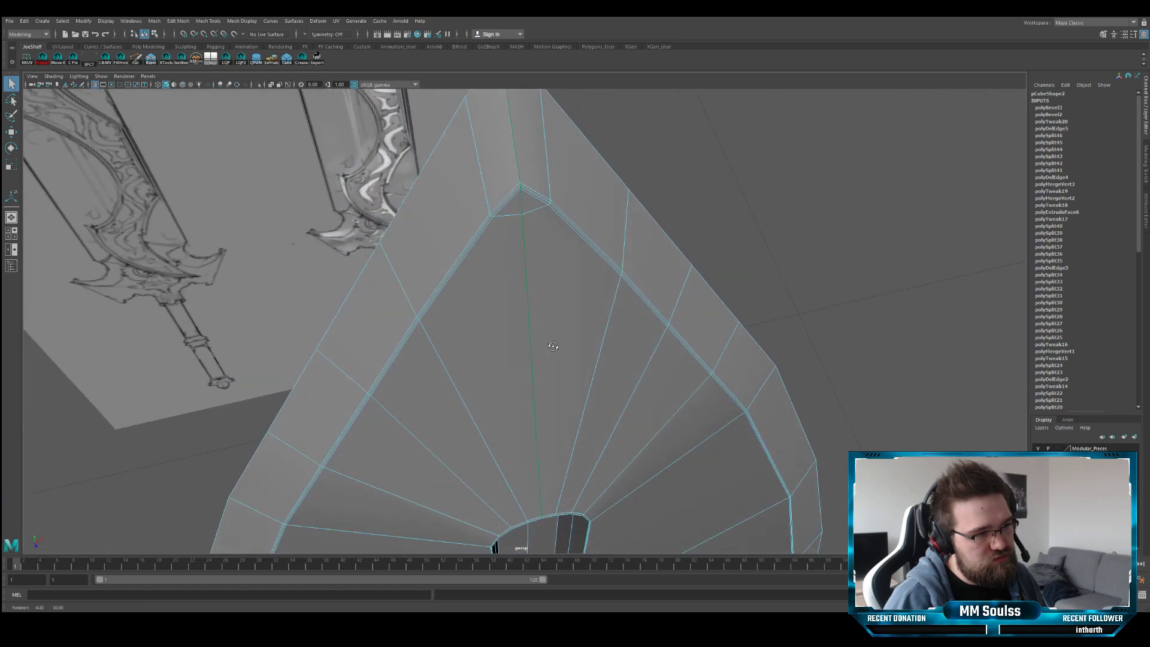
pyautogui.hotkey('ctrl', 'b')
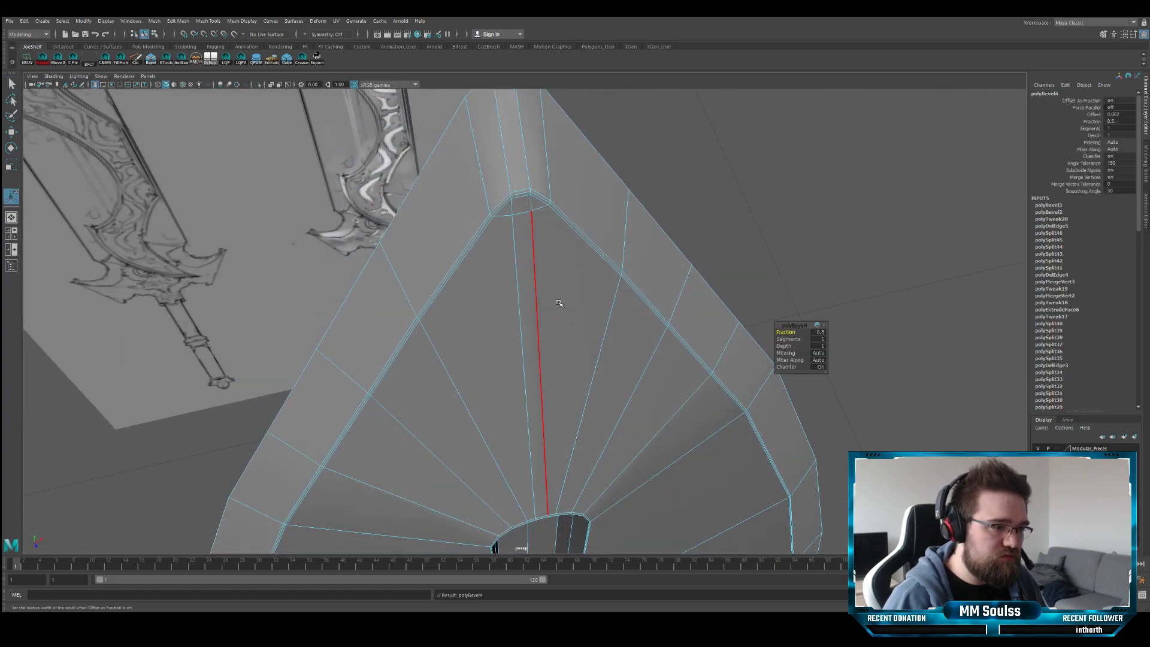
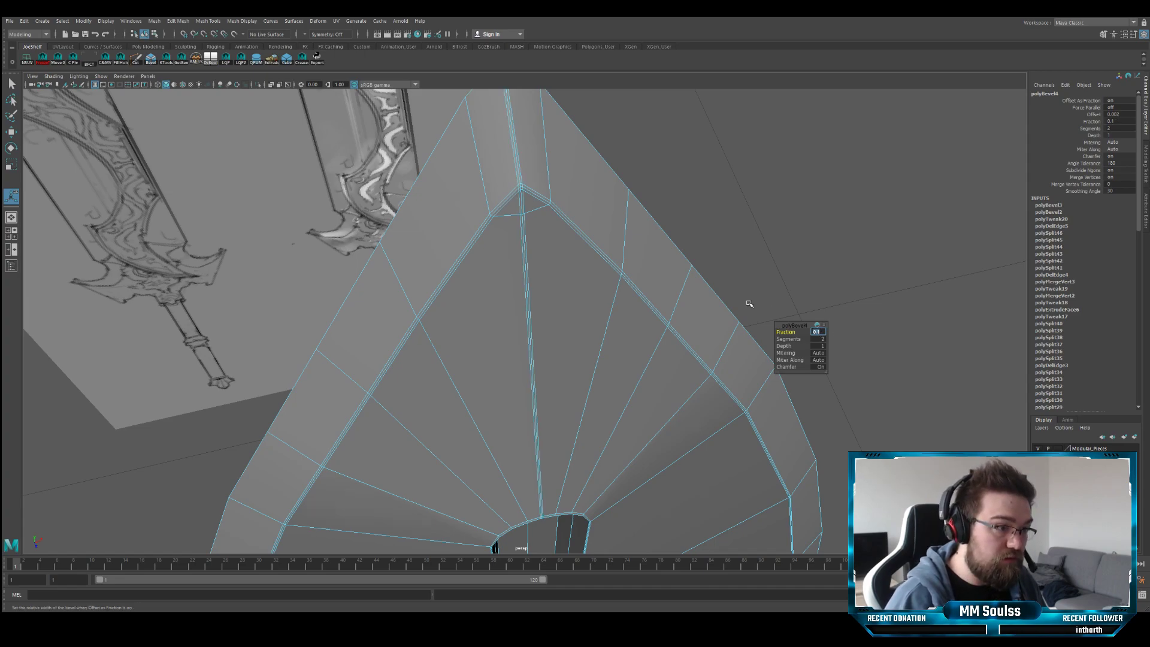
# - Examine the smoothed blade tip and the groove's rounded end from below and in close-up
pyautogui.keyDown('alt'); pyautogui.moveTo(749, 304); pyautogui.dragTo(586, 230); pyautogui.keyUp('alt')
pyautogui.press('3')
pyautogui.press('q')
pyautogui.click(719, 241)
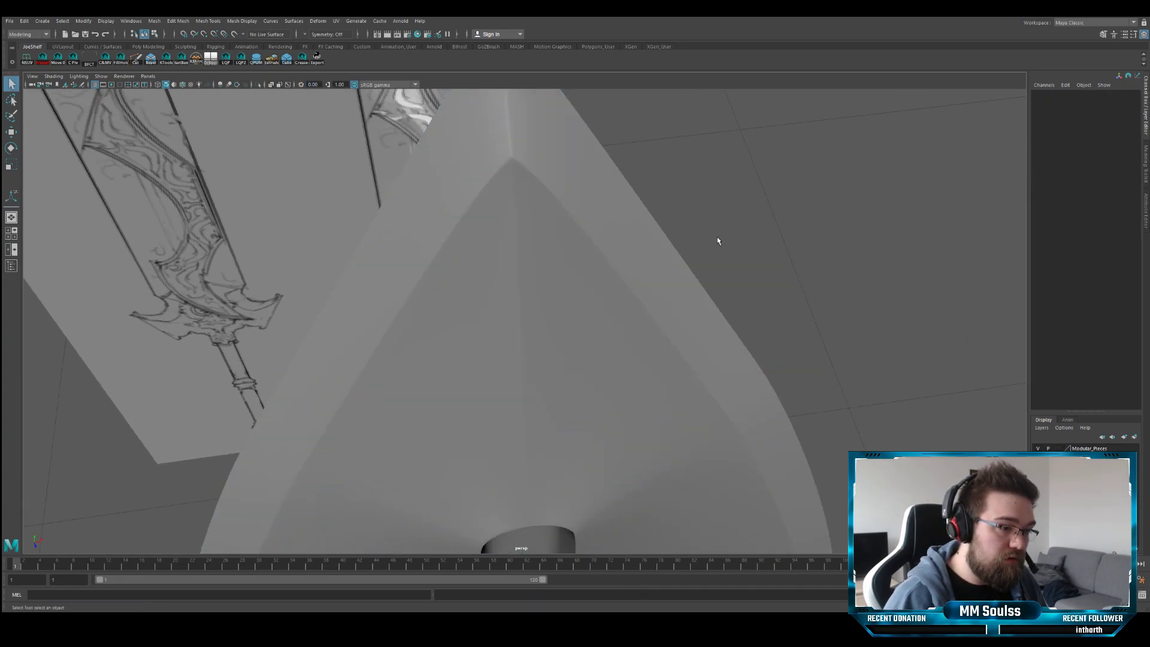
pyautogui.keyDown('alt'); pyautogui.moveTo(719, 241); pyautogui.dragTo(637, 254); pyautogui.keyUp('alt')
pyautogui.keyDown('alt'); pyautogui.moveTo(636, 254); pyautogui.dragTo(606, 318, button='right'); pyautogui.keyUp('alt')
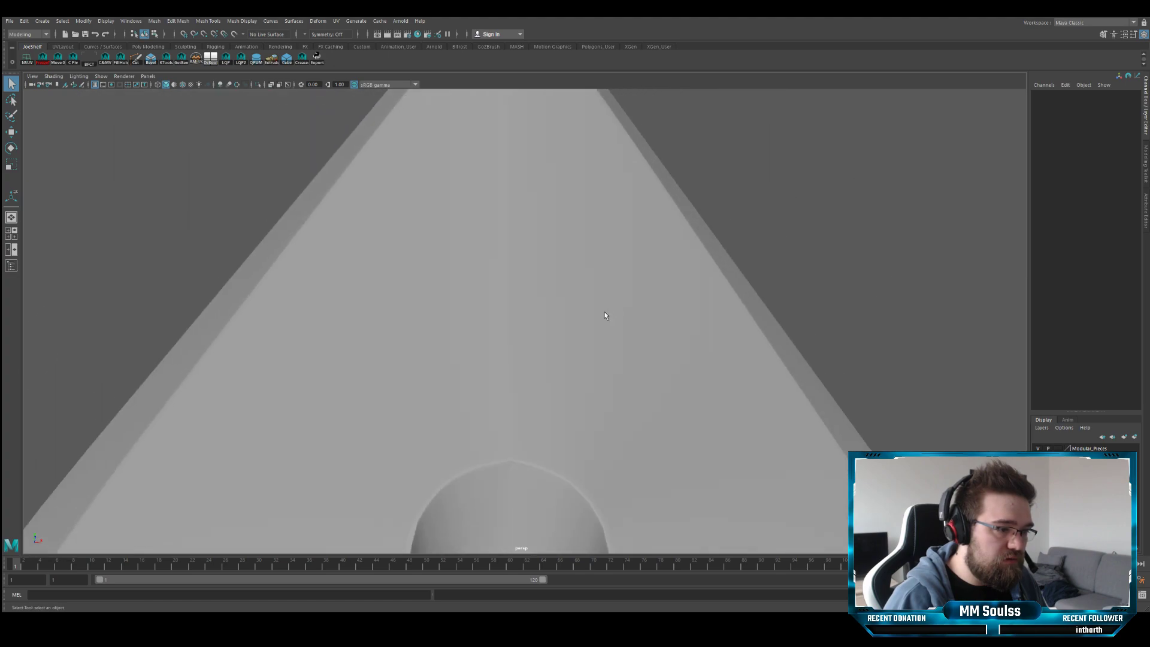
pyautogui.keyDown('alt'); pyautogui.moveTo(605, 318); pyautogui.dragTo(595, 306, button='middle'); pyautogui.keyUp('alt')
pyautogui.keyDown('alt'); pyautogui.moveTo(595, 306); pyautogui.dragTo(561, 333, button='right'); pyautogui.keyUp('alt')
pyautogui.click(557, 329)
# - Reroute the edges inside the groove's rounded end with two diagonal cuts from the beveled centre edges and delete the leftover edge
pyautogui.press('1')
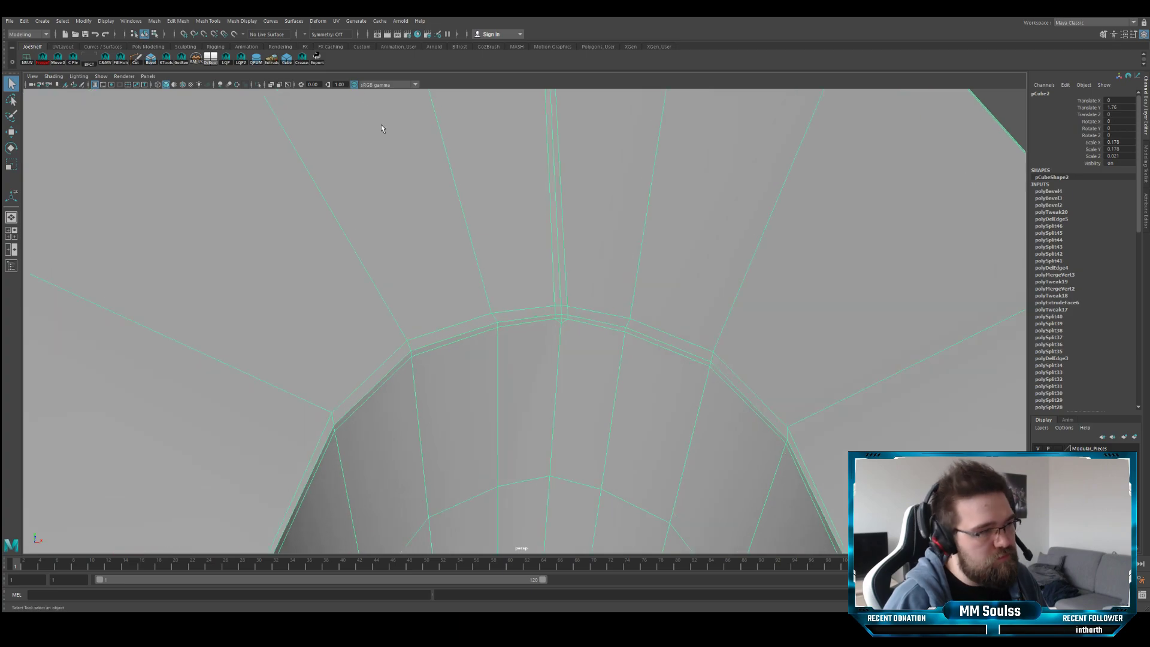
pyautogui.click(138, 60)
pyautogui.click(491, 313)
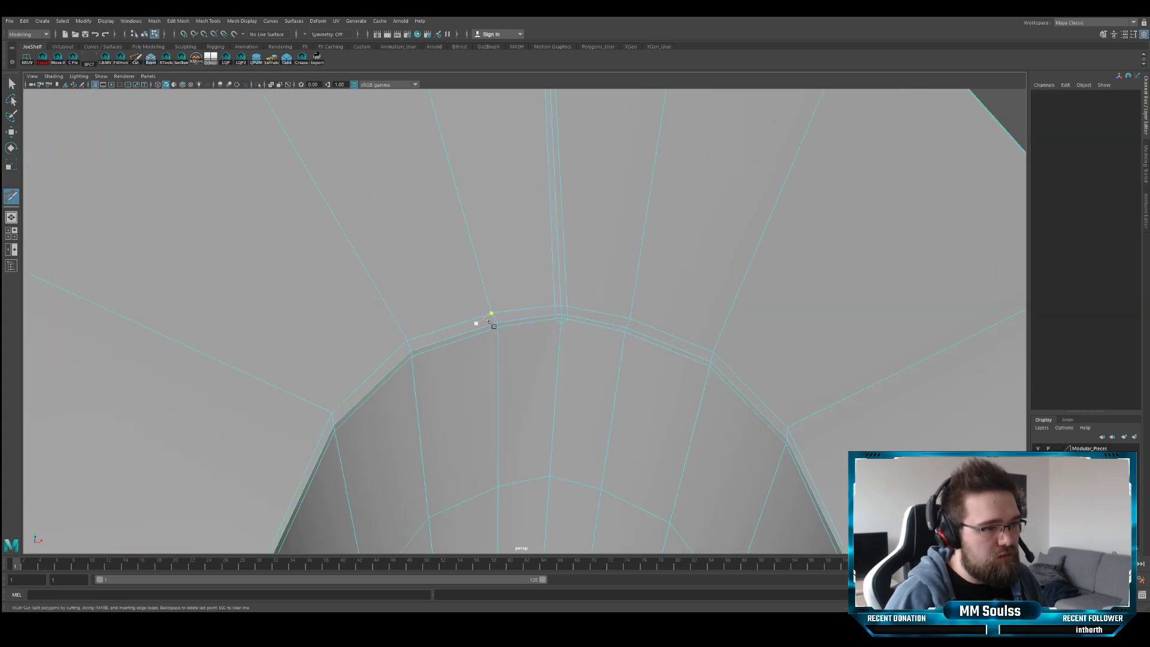
pyautogui.click(567, 319)
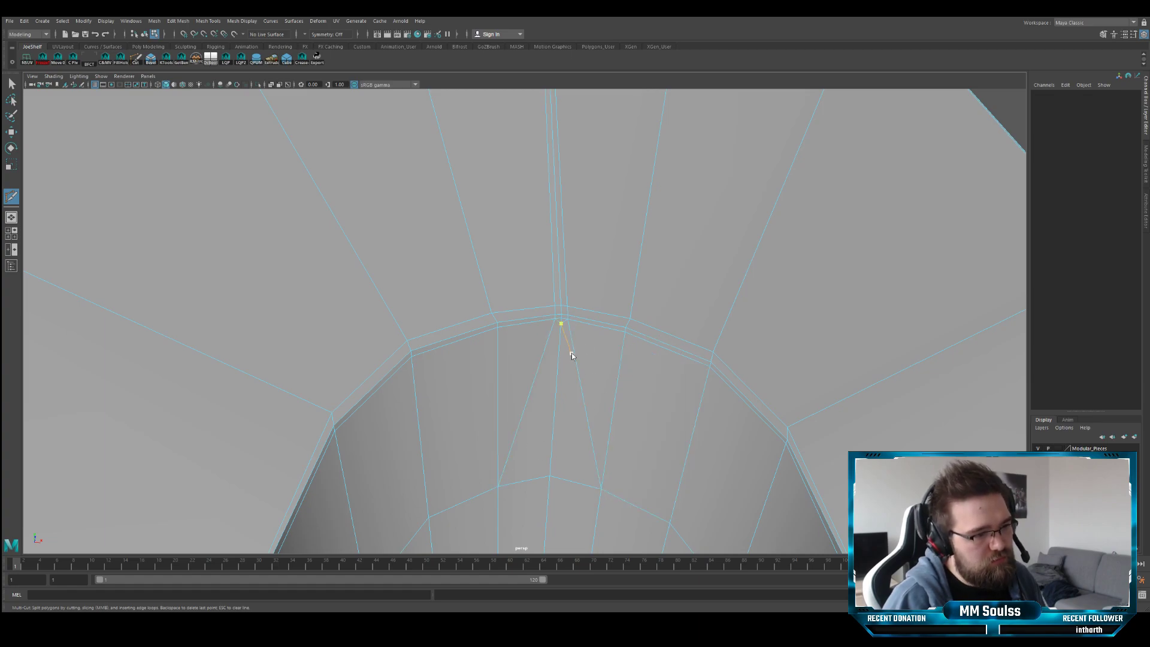
pyautogui.click(558, 322)
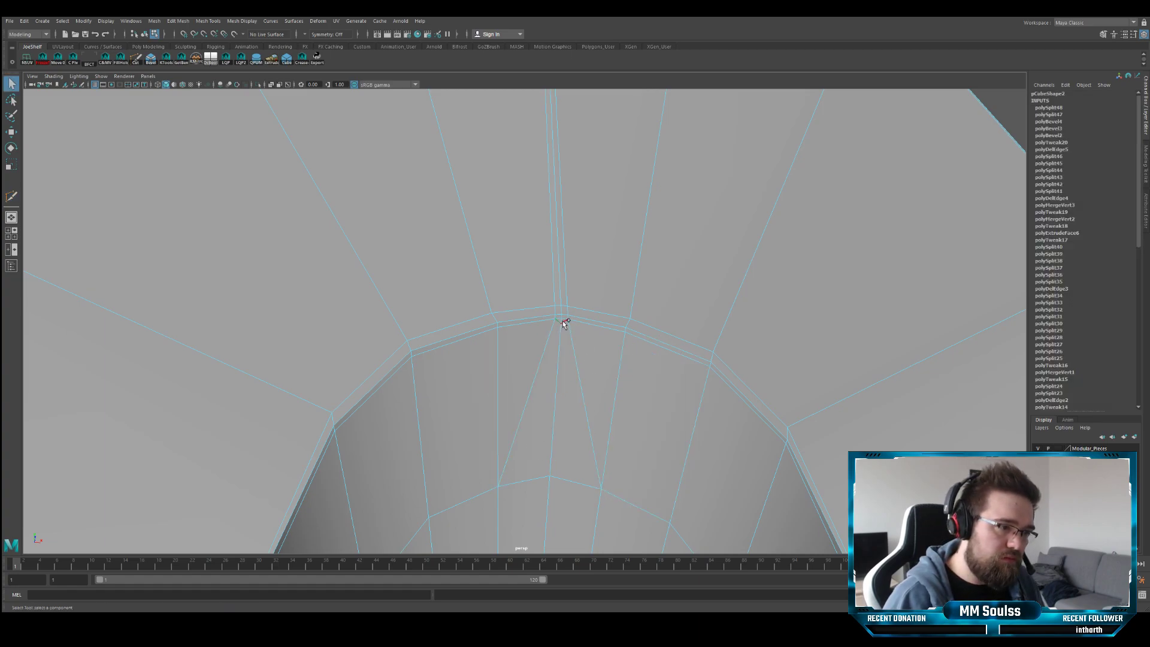
pyautogui.keyDown('alt'); pyautogui.moveTo(551, 332); pyautogui.dragTo(567, 282); pyautogui.keyUp('alt')
# - Inspect the smooth preview around the blade's tip and the rerouted groove end from several angles
pyautogui.click(680, 213)
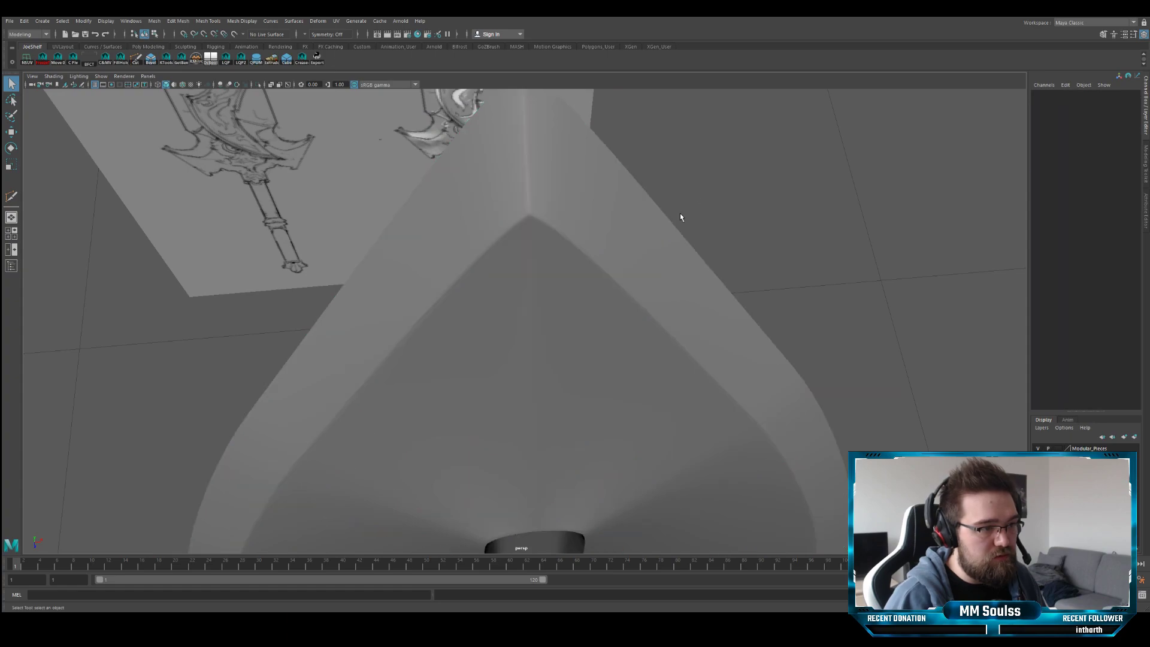
pyautogui.keyDown('alt'); pyautogui.moveTo(681, 213); pyautogui.dragTo(464, 338); pyautogui.keyUp('alt')
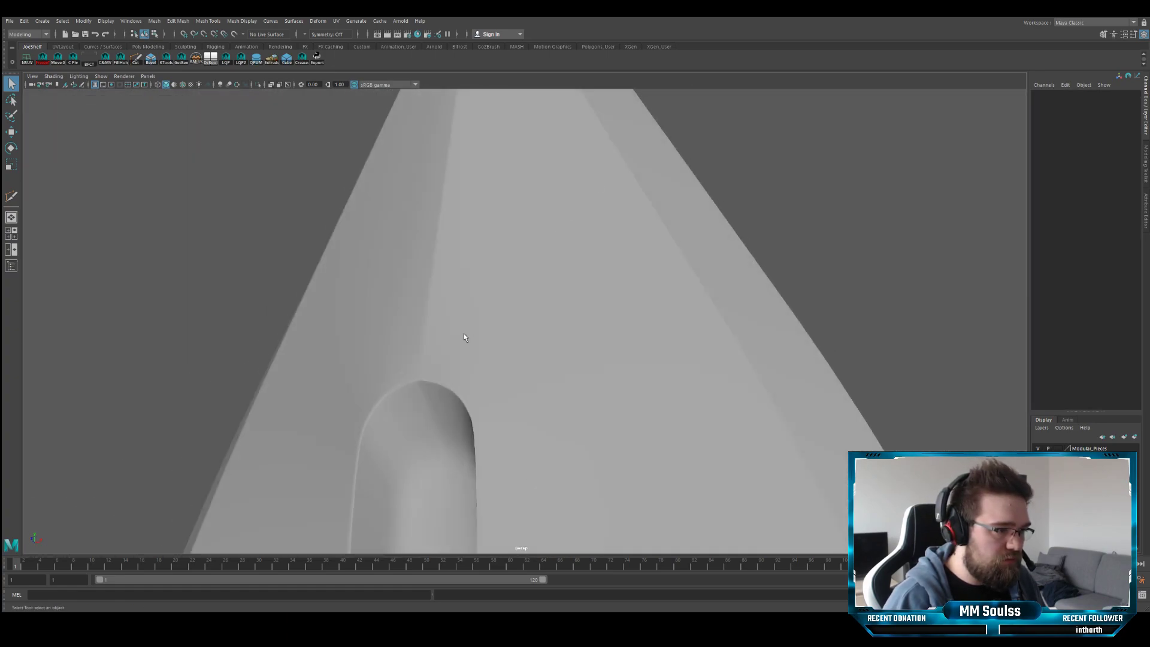
pyautogui.keyDown('alt'); pyautogui.moveTo(444, 398); pyautogui.dragTo(517, 345); pyautogui.keyUp('alt')
pyautogui.keyDown('alt'); pyautogui.moveTo(503, 345); pyautogui.dragTo(523, 346, button='middle'); pyautogui.keyUp('alt')
pyautogui.scroll(3, 525, 343)
pyautogui.keyDown('alt'); pyautogui.moveTo(523, 346); pyautogui.dragTo(562, 308); pyautogui.keyUp('alt')
pyautogui.click(562, 321)
pyautogui.scroll(3, 563, 309)
pyautogui.scroll(-5, 563, 309)
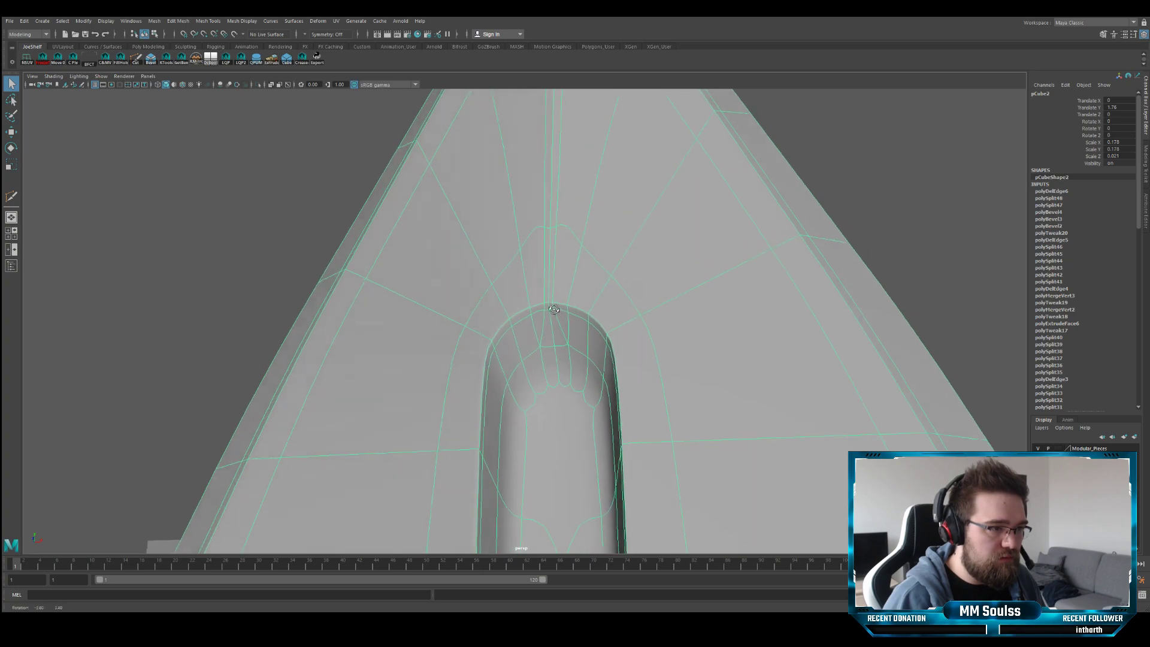
# - Compare the unsmoothed mesh with the smooth preview along the taper and around the groove's rounded end
pyautogui.press('1')
pyautogui.scroll(-7, 598, 256)
pyautogui.click(605, 261)
pyautogui.keyDown('alt'); pyautogui.moveTo(603, 263); pyautogui.dragTo(572, 307); pyautogui.keyUp('alt')
pyautogui.click(573, 308)
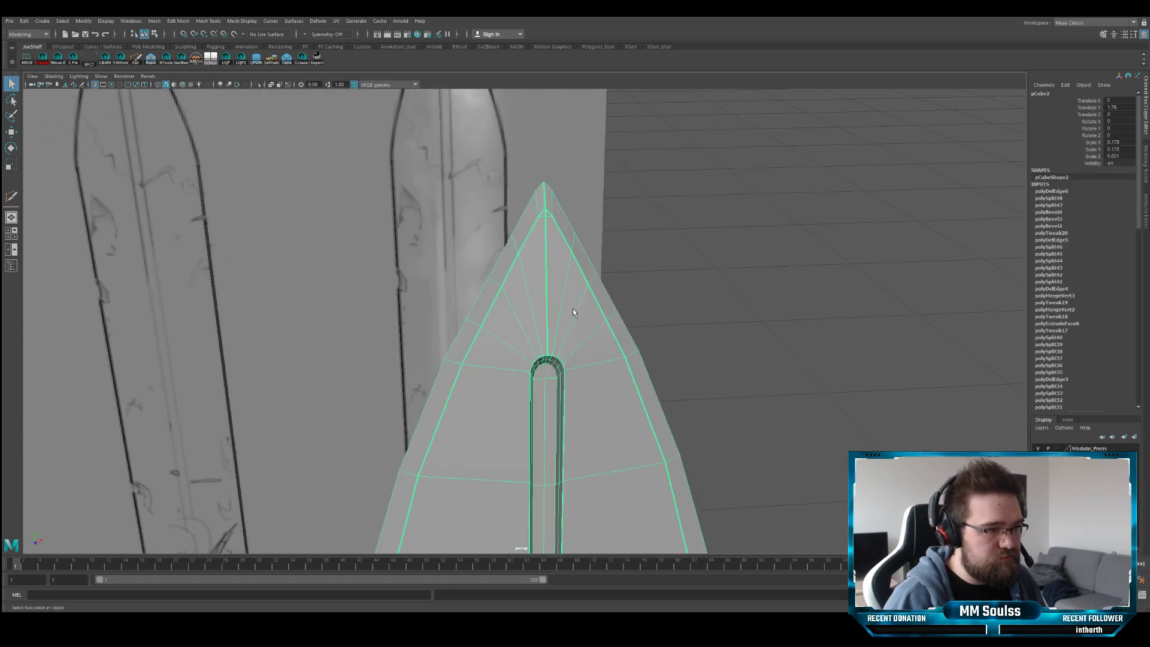
pyautogui.click(664, 296)
pyautogui.keyDown('alt'); pyautogui.moveTo(664, 295); pyautogui.dragTo(571, 318); pyautogui.keyUp('alt')
pyautogui.click(599, 312)
pyautogui.keyDown('alt'); pyautogui.moveTo(570, 318); pyautogui.dragTo(585, 324, button='right'); pyautogui.keyUp('alt')
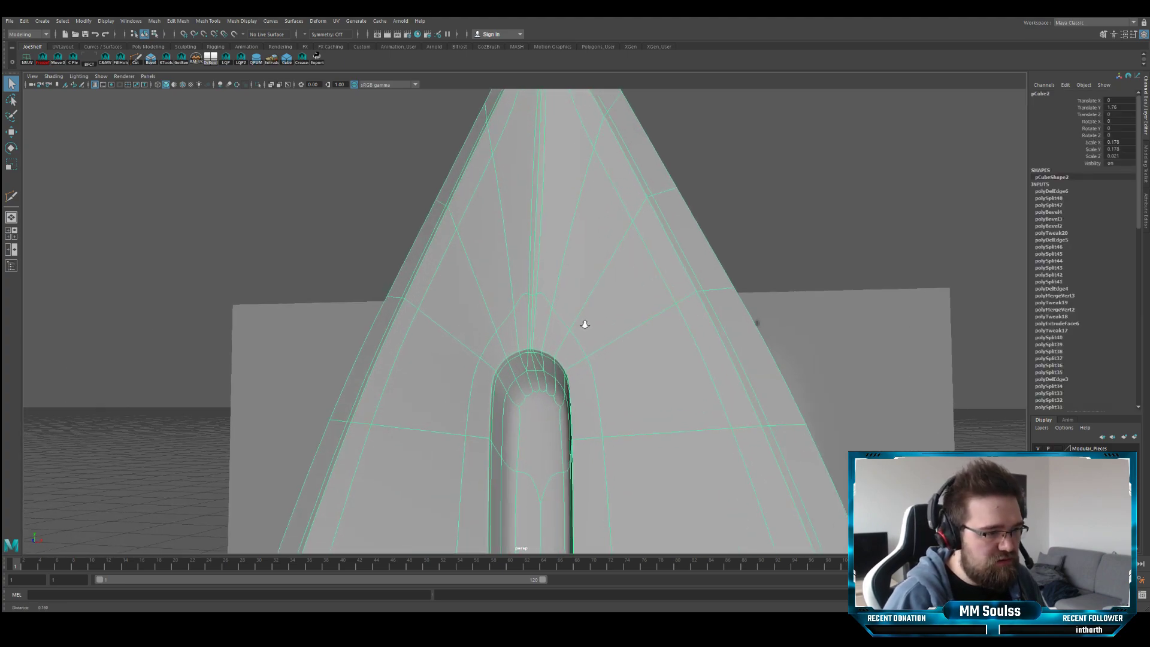
pyautogui.press('1')
pyautogui.keyDown('alt'); pyautogui.moveTo(577, 311); pyautogui.dragTo(578, 317); pyautogui.keyUp('alt')
pyautogui.keyDown('alt'); pyautogui.moveTo(578, 317); pyautogui.dragTo(590, 324, button='right'); pyautogui.keyUp('alt')
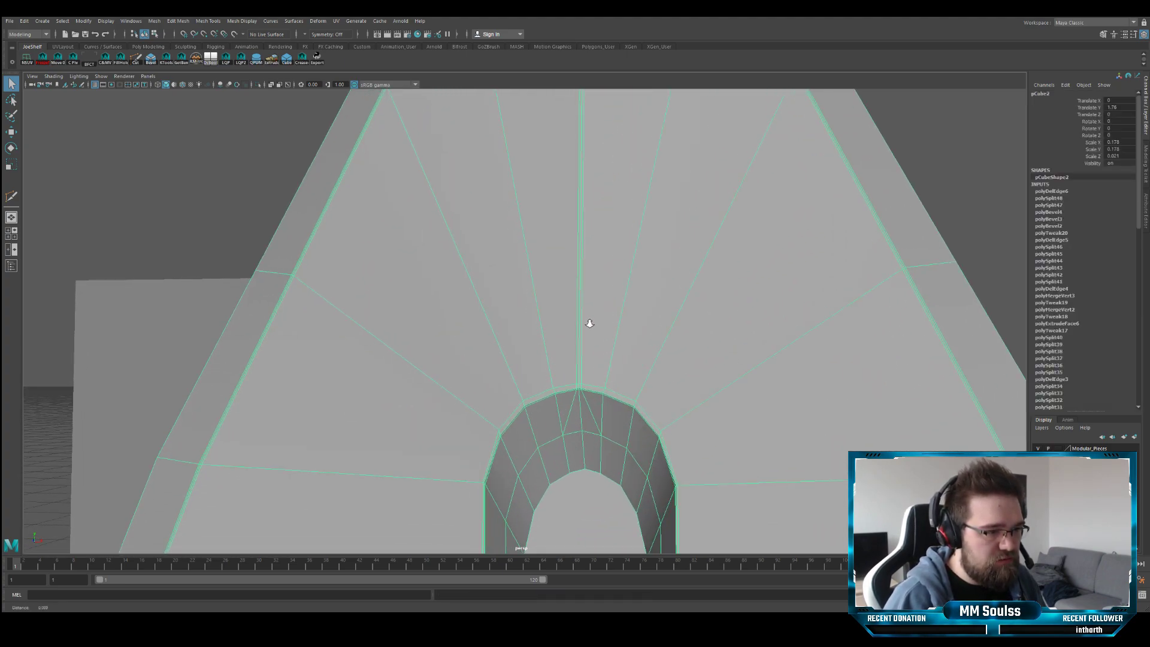
pyautogui.scroll(-6, 590, 324)
pyautogui.moveTo(548, 307)
pyautogui.keyDown('alt'); pyautogui.mouseDown()
pyautogui.moveTo(524, 311)
pyautogui.moveTo(533, 306)
pyautogui.mouseUp(); pyautogui.keyUp('alt')
pyautogui.scroll(3, 533, 306)
# - In the front view, bevel the two horizontal edge loops between the groove's rounded end and the shoulder with fraction 0.5 and 1 segment
pyautogui.press('space')
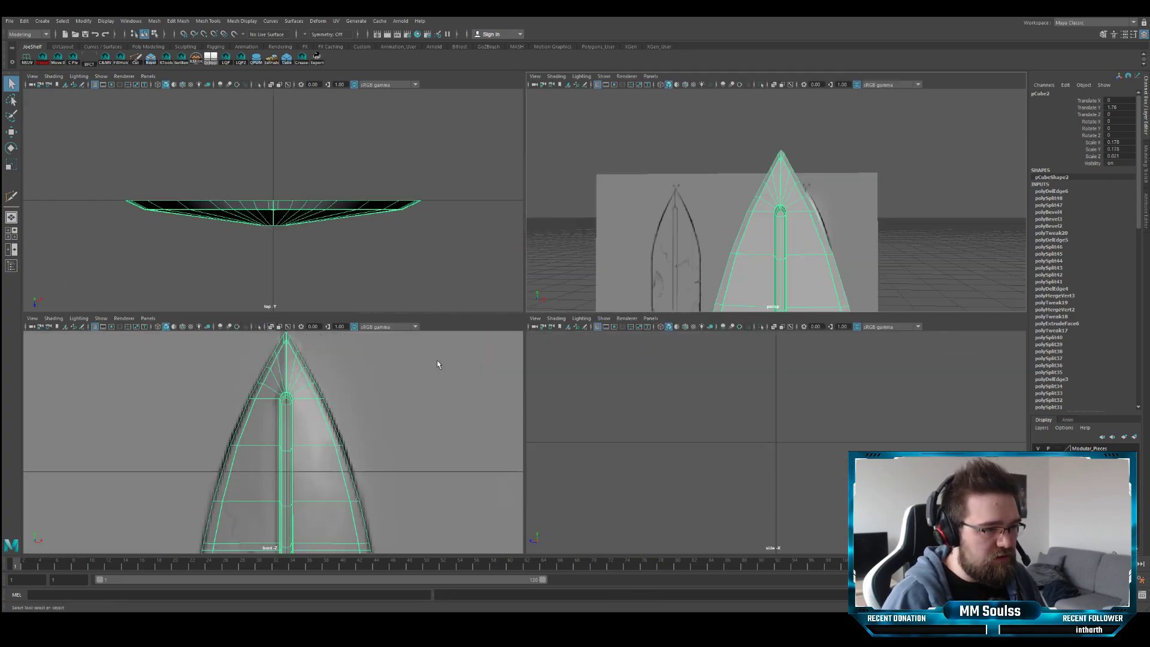
pyautogui.press('space')
pyautogui.moveTo(498, 252); pyautogui.dragTo(522, 192, button='right')
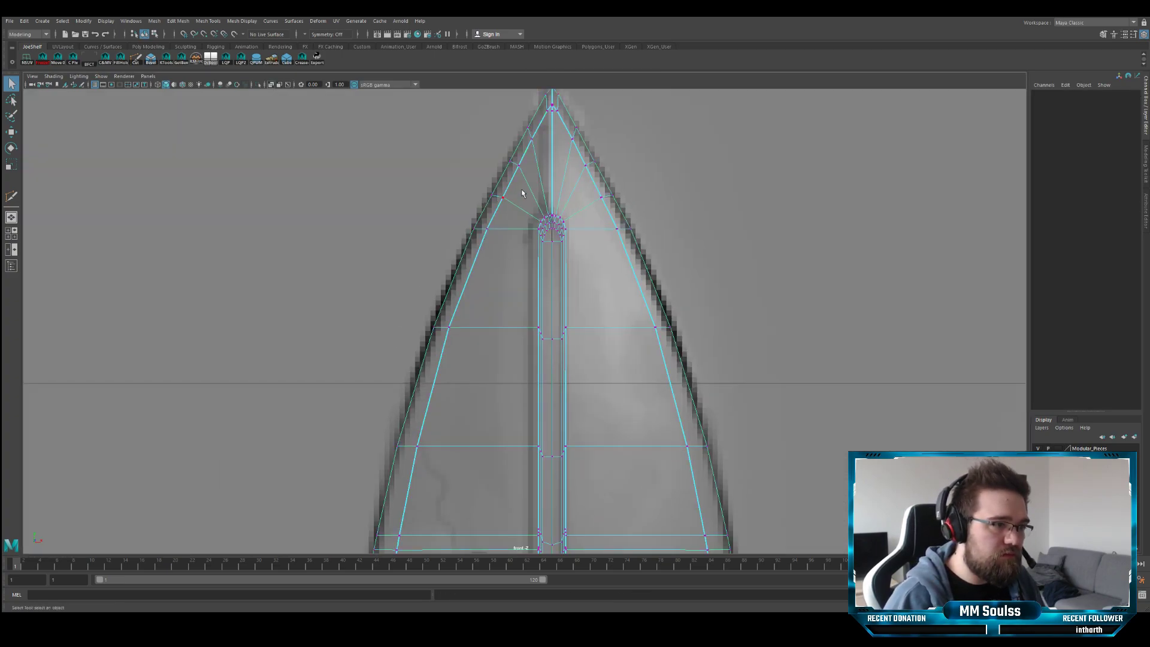
pyautogui.moveTo(473, 216); pyautogui.dragTo(473, 216)
pyautogui.keyDown('alt'); pyautogui.moveTo(533, 201); pyautogui.dragTo(519, 216, button='middle'); pyautogui.keyUp('alt')
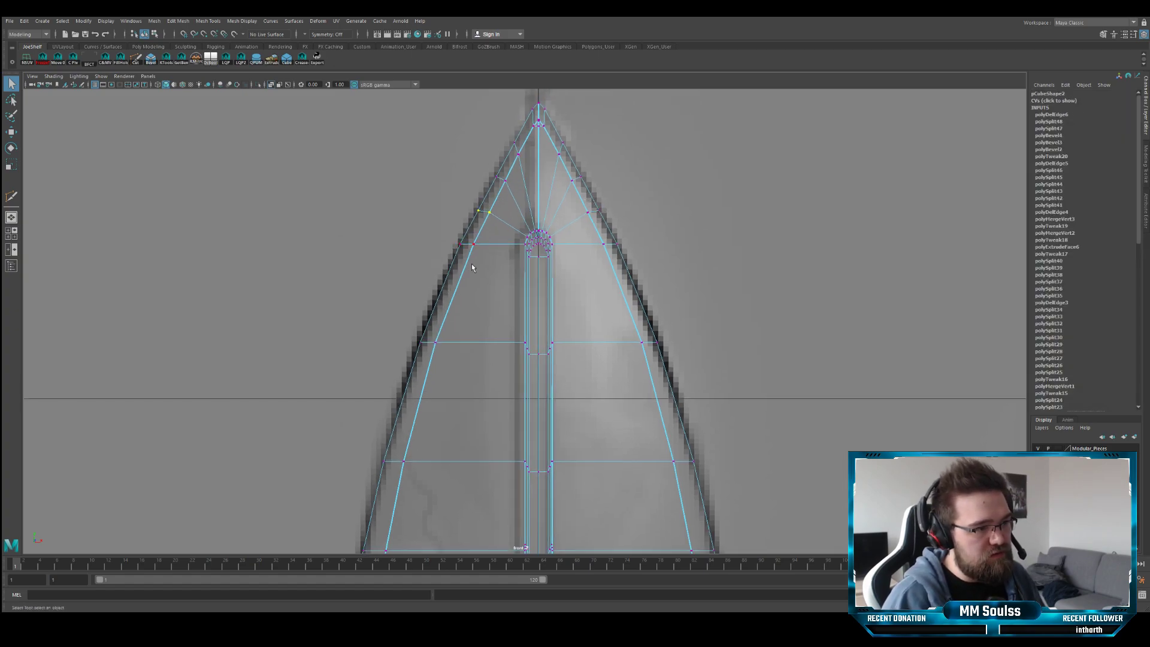
pyautogui.moveTo(490, 299); pyautogui.dragTo(493, 289, button='right')
pyautogui.doubleClick(482, 344)
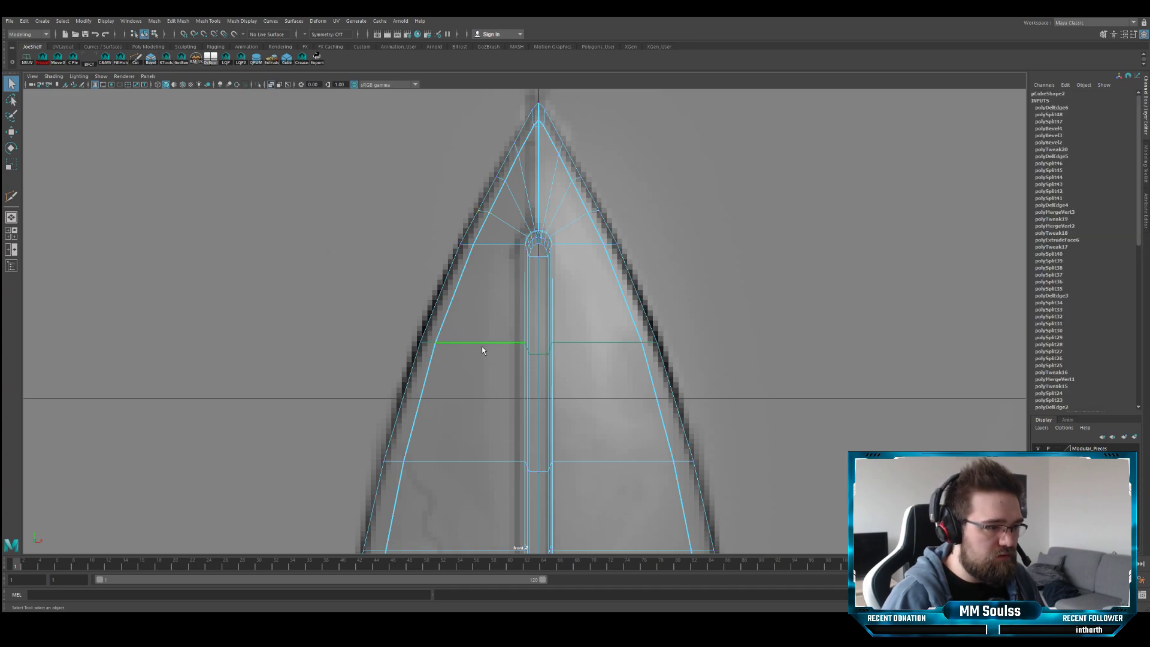
pyautogui.keyDown('alt'); pyautogui.moveTo(475, 449); pyautogui.dragTo(478, 329, button='middle'); pyautogui.keyUp('alt')
pyautogui.keyDown('alt'); pyautogui.moveTo(497, 178); pyautogui.dragTo(493, 242, button='middle'); pyautogui.keyUp('alt')
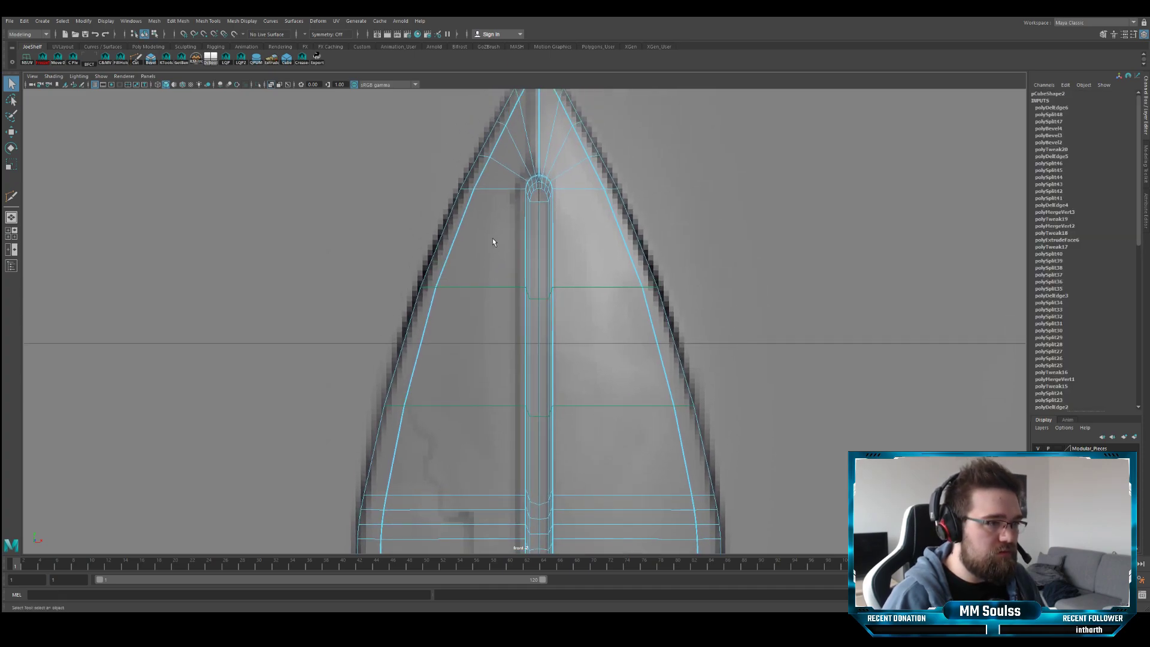
pyautogui.hotkey('ctrl', 'b')
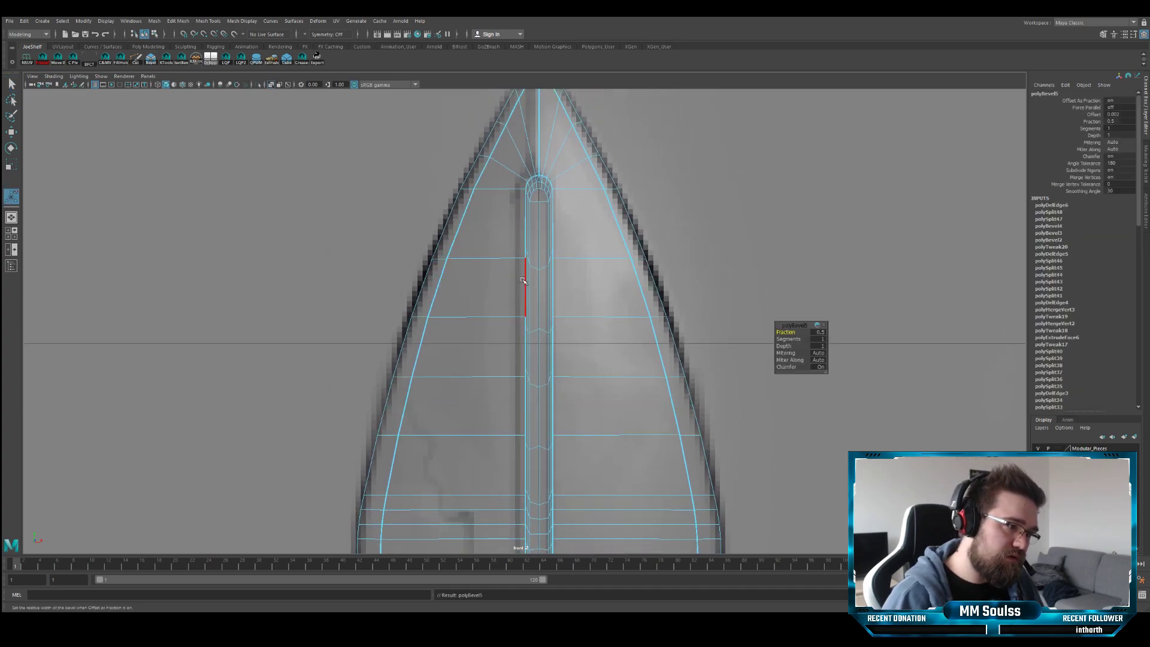
pyautogui.press('3')
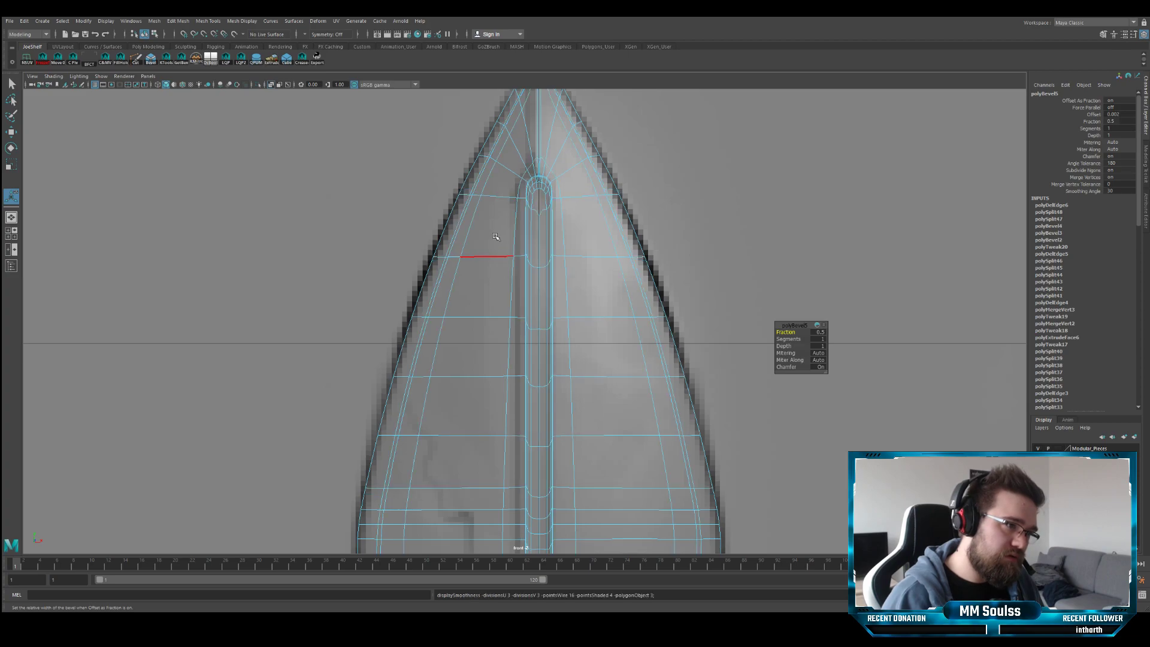
pyautogui.press('F8')
# - Check the taper with its added edge loops in the perspective view and against the reference outline in the front view
pyautogui.press('space')
pyautogui.press('1')
pyautogui.press('space')
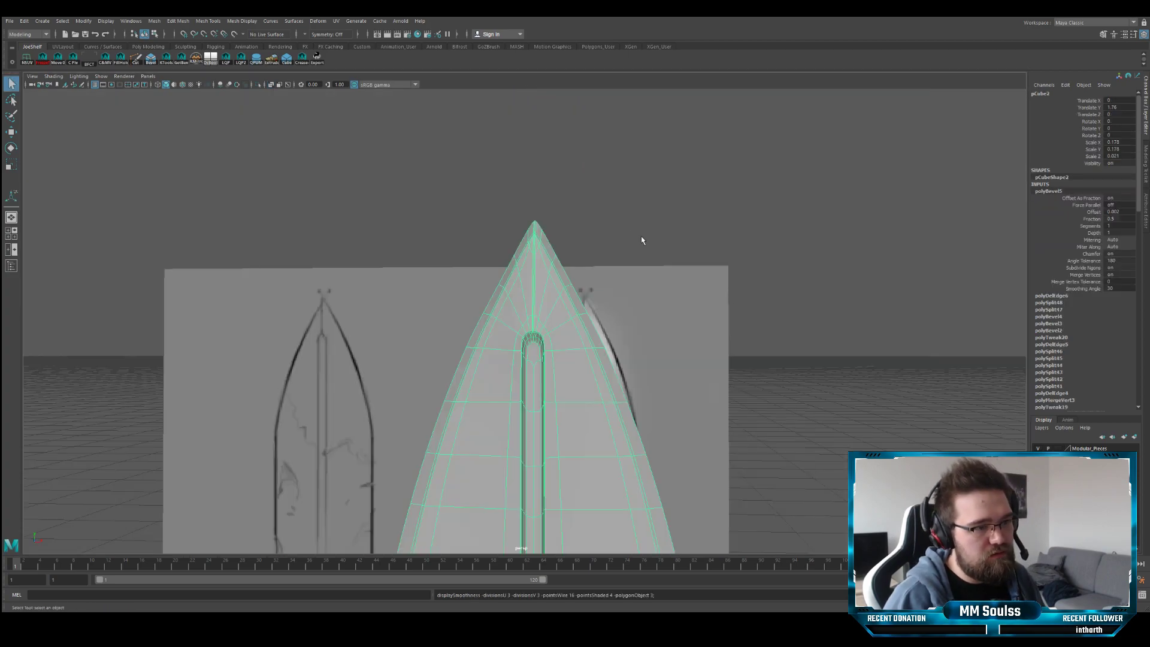
pyautogui.click(567, 244)
pyautogui.keyDown('alt'); pyautogui.moveTo(567, 244); pyautogui.dragTo(584, 270); pyautogui.keyUp('alt')
pyautogui.click(548, 308)
pyautogui.press('3')
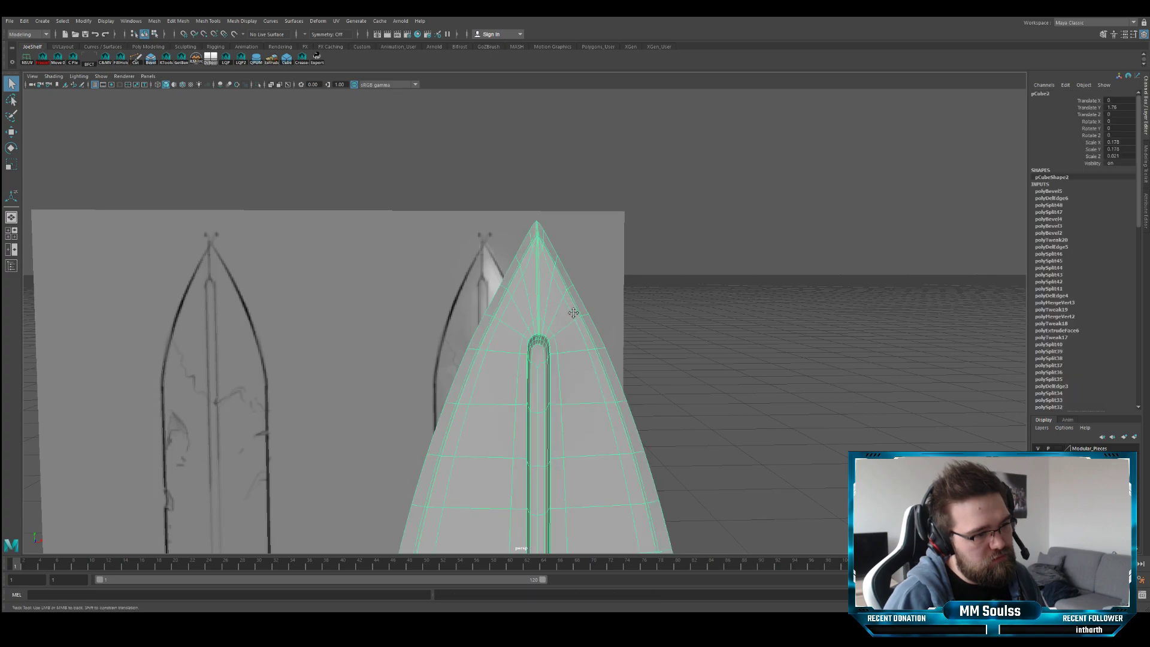
pyautogui.keyDown('alt'); pyautogui.moveTo(565, 329); pyautogui.dragTo(555, 279, button='middle'); pyautogui.keyUp('alt')
pyautogui.moveTo(486, 280)
pyautogui.keyDown('alt'); pyautogui.mouseDown()
pyautogui.moveTo(487, 259)
pyautogui.moveTo(473, 254)
pyautogui.moveTo(483, 260)
pyautogui.mouseUp(); pyautogui.keyUp('alt')
pyautogui.keyDown('alt'); pyautogui.moveTo(661, 273); pyautogui.dragTo(467, 276, button='right'); pyautogui.keyUp('alt')
pyautogui.keyDown('alt'); pyautogui.moveTo(470, 277); pyautogui.dragTo(473, 324); pyautogui.keyUp('alt')
pyautogui.keyDown('alt'); pyautogui.moveTo(473, 317); pyautogui.dragTo(375, 311, button='right'); pyautogui.keyUp('alt')
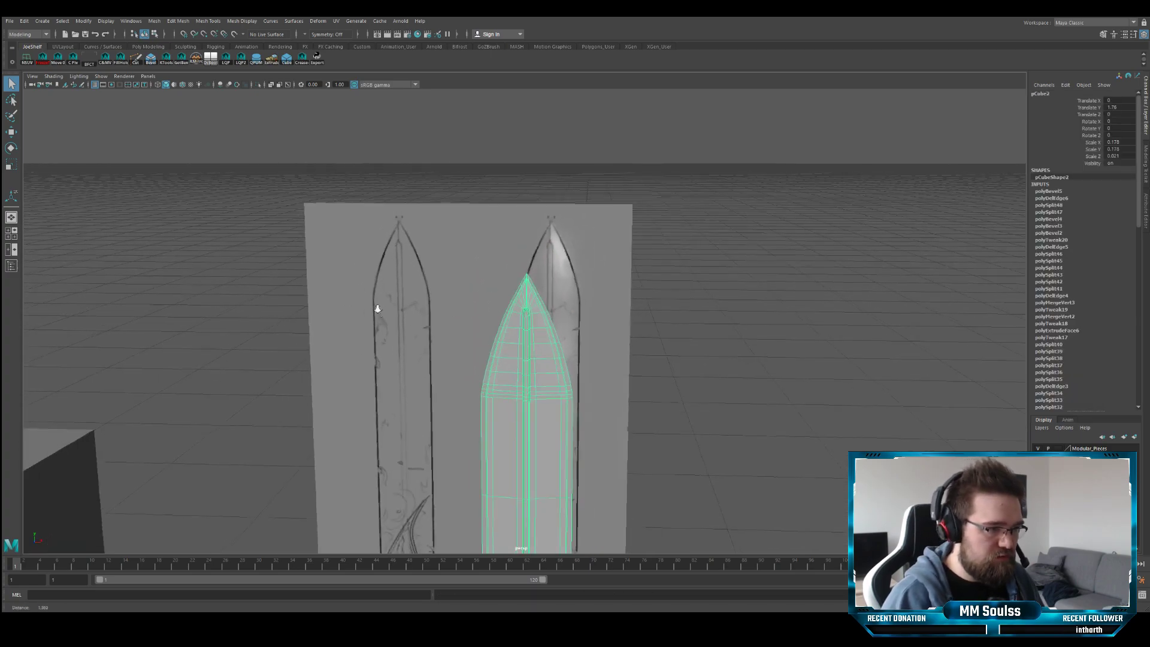
pyautogui.keyDown('alt'); pyautogui.moveTo(461, 333); pyautogui.dragTo(467, 306); pyautogui.keyUp('alt')
pyautogui.keyDown('alt'); pyautogui.moveTo(467, 306); pyautogui.dragTo(725, 313, button='right'); pyautogui.keyUp('alt')
pyautogui.keyDown('alt'); pyautogui.moveTo(507, 282); pyautogui.dragTo(509, 306, button='middle'); pyautogui.keyUp('alt')
pyautogui.keyDown('alt'); pyautogui.moveTo(509, 307); pyautogui.dragTo(572, 318, button='right'); pyautogui.keyUp('alt')
pyautogui.press('space')
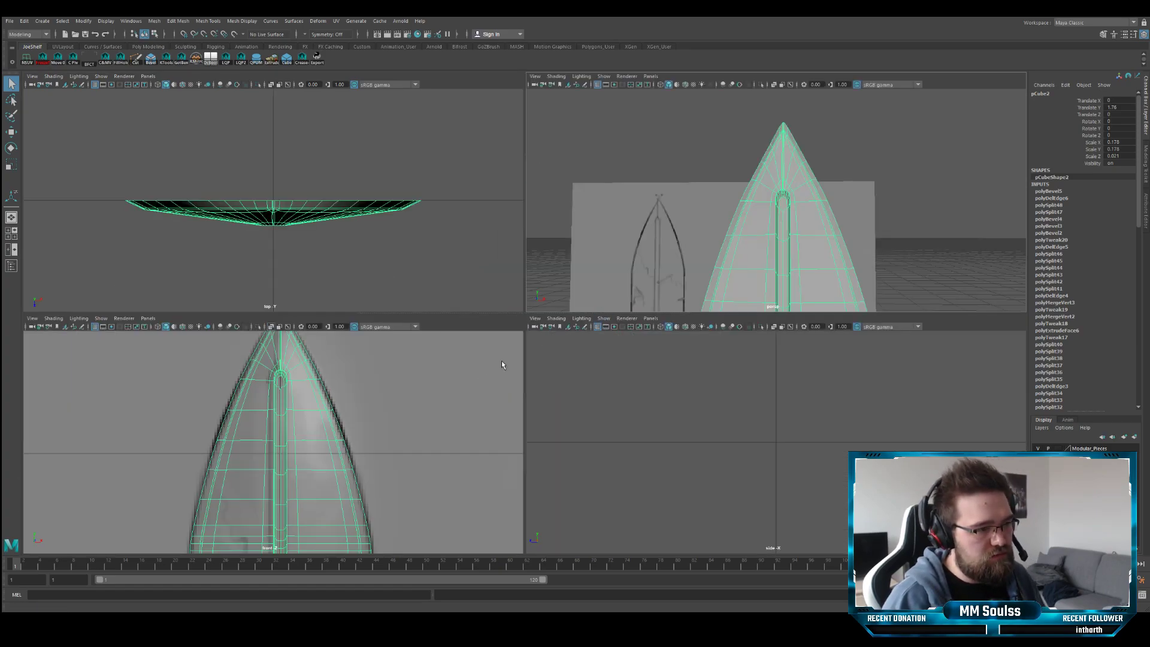
pyautogui.press('space')
pyautogui.scroll(4, 479, 276)
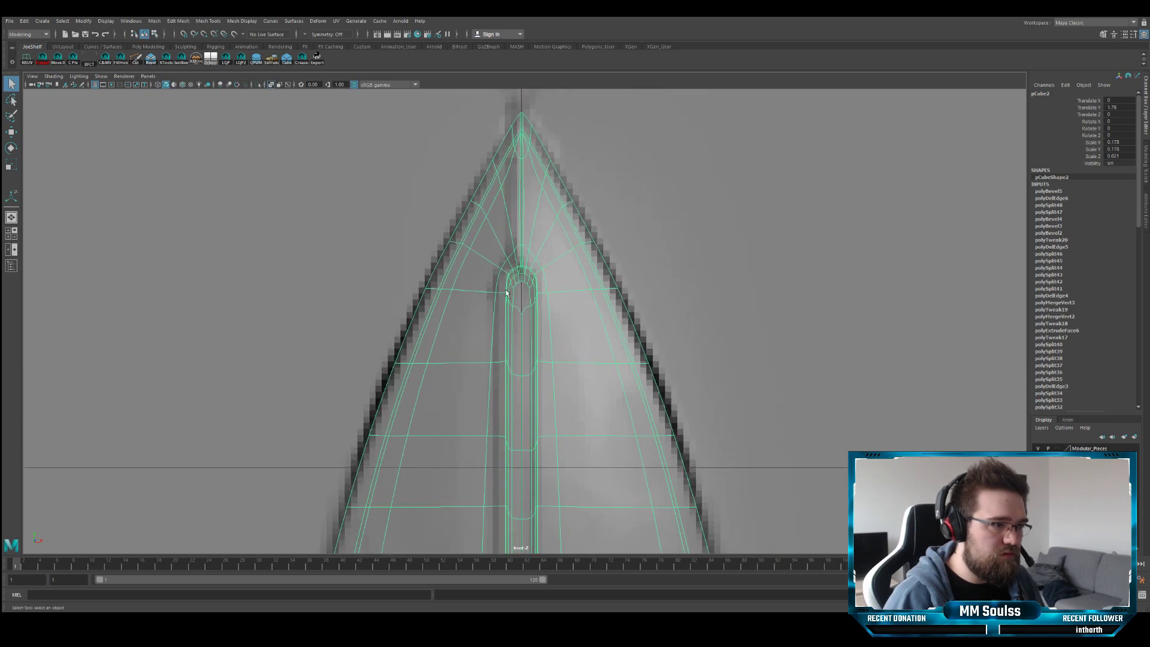
pyautogui.press('1')
pyautogui.keyDown('alt'); pyautogui.moveTo(518, 277); pyautogui.dragTo(526, 311, button='middle'); pyautogui.keyUp('alt')
pyautogui.scroll(3, 526, 311)
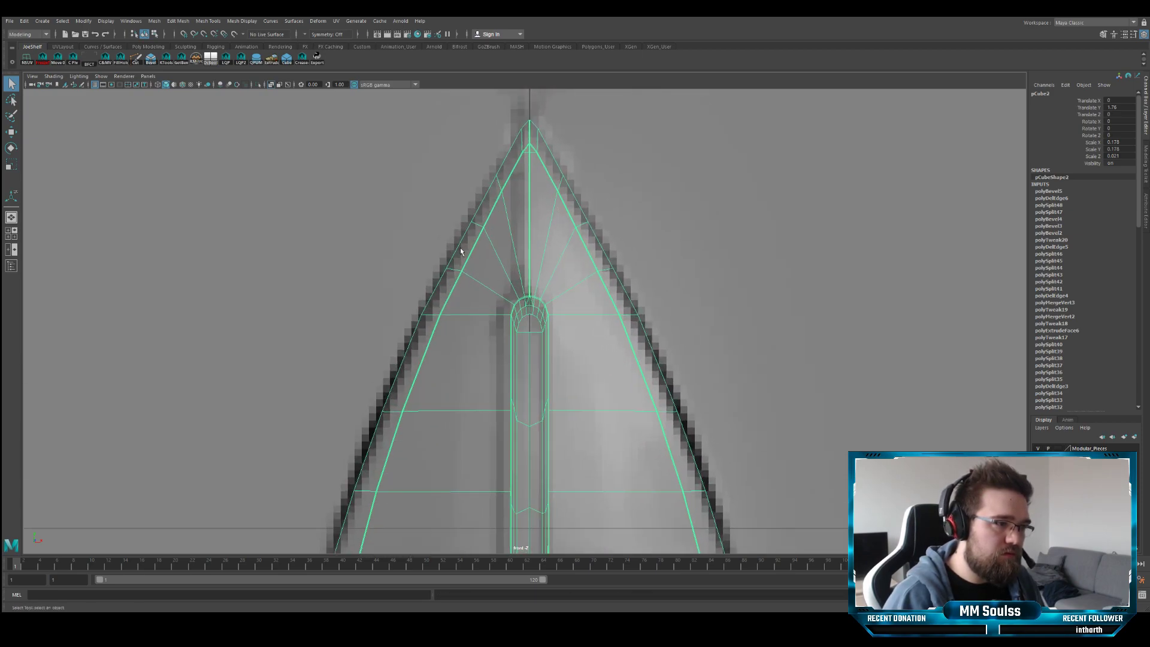
# - Try to widen the blade by scaling the outer vertices just above the groove's end sideways
pyautogui.press('F9')
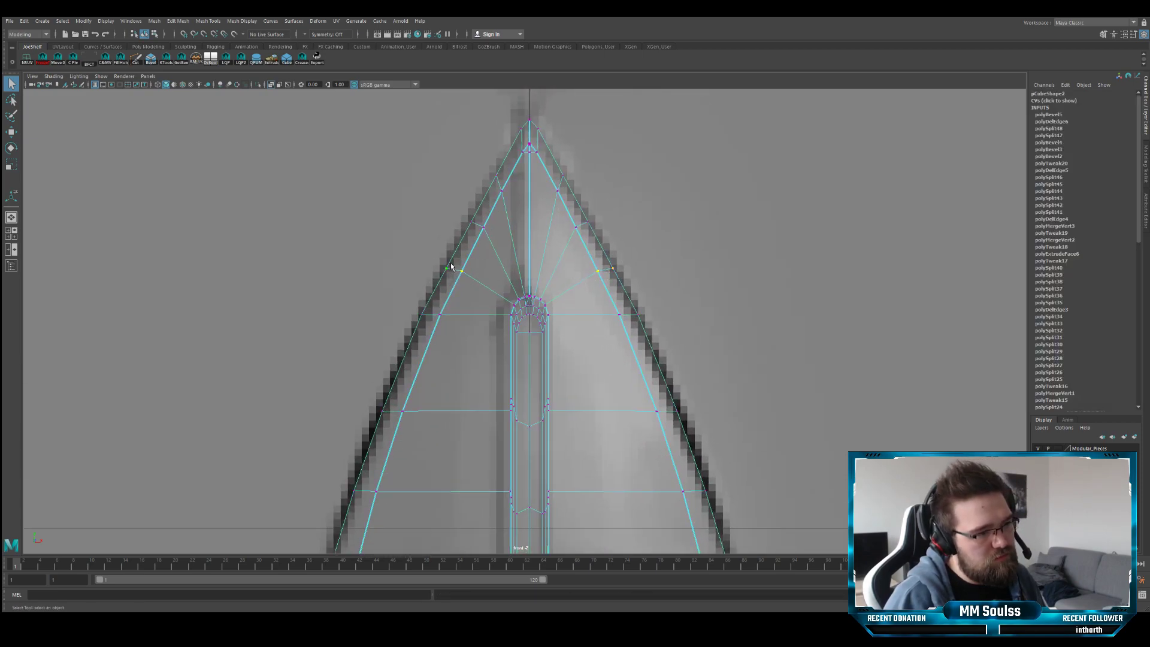
pyautogui.press('e')
pyautogui.press('r')
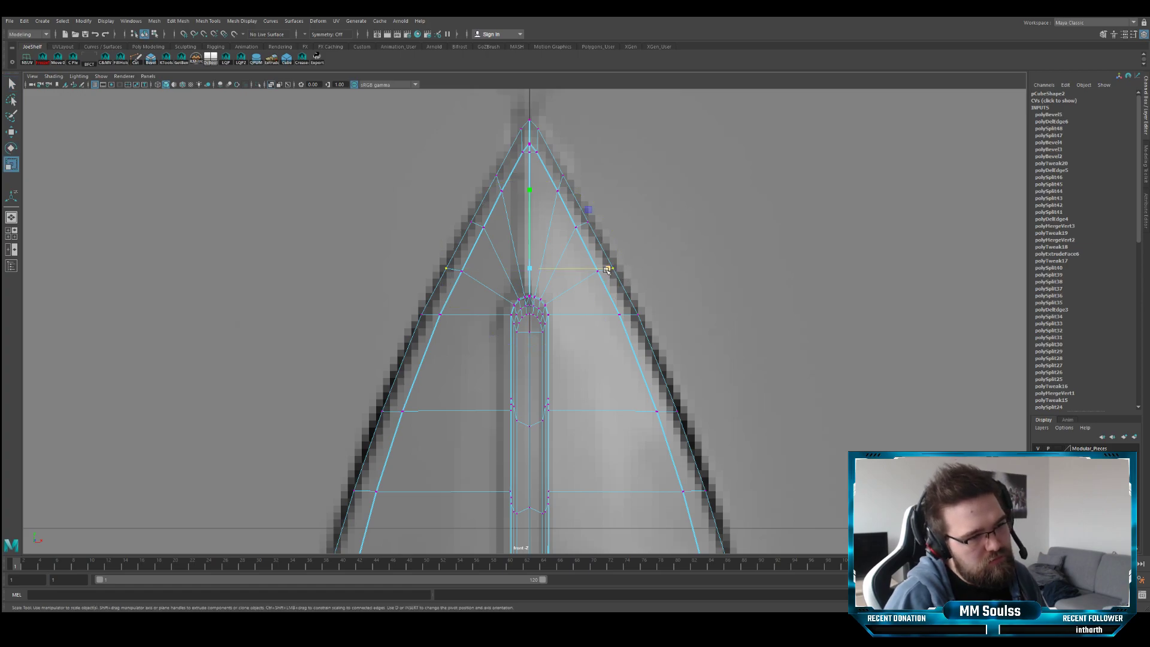
pyautogui.moveTo(607, 269); pyautogui.dragTo(608, 269)
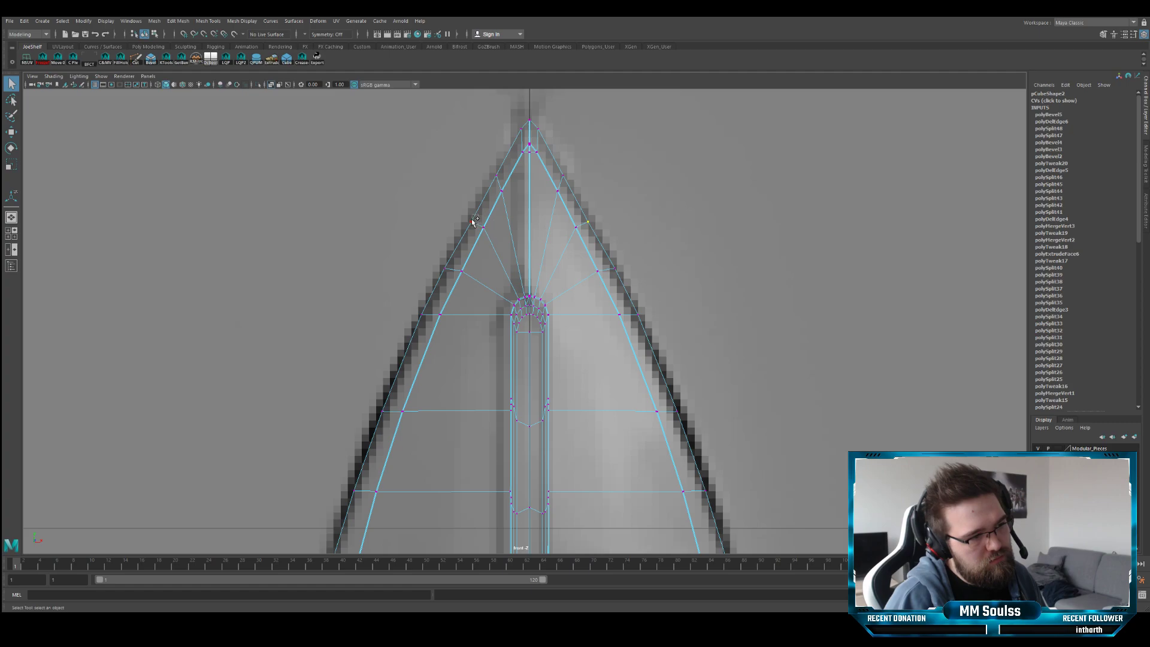
pyautogui.press('r')
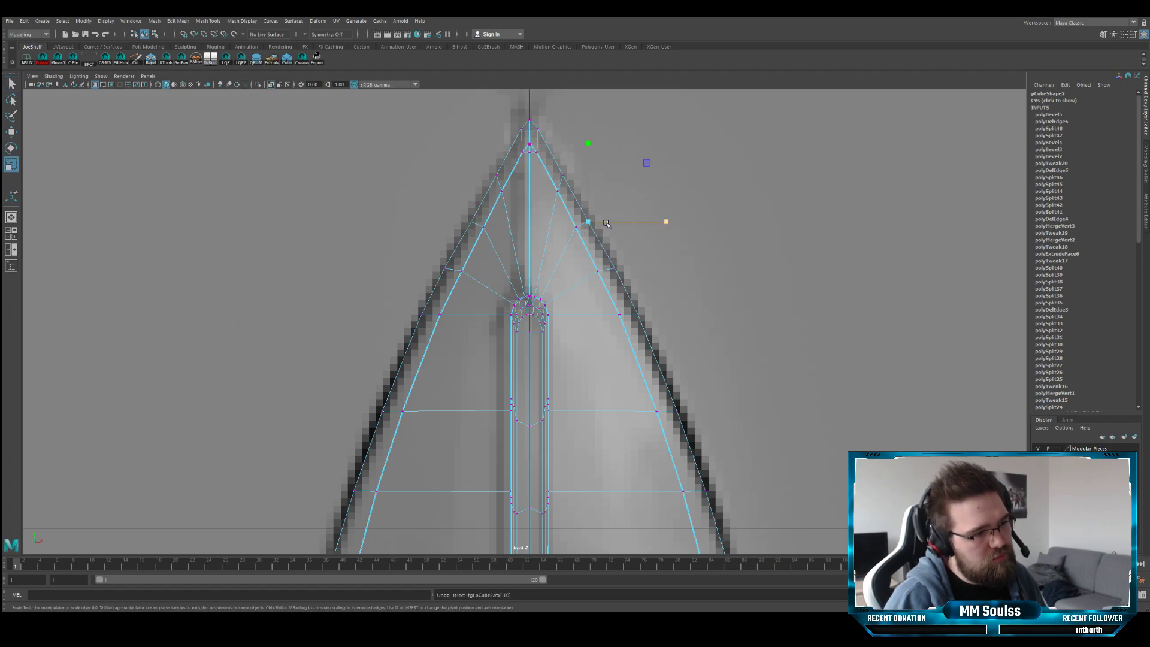
pyautogui.hotkey('ctrl', 'z')
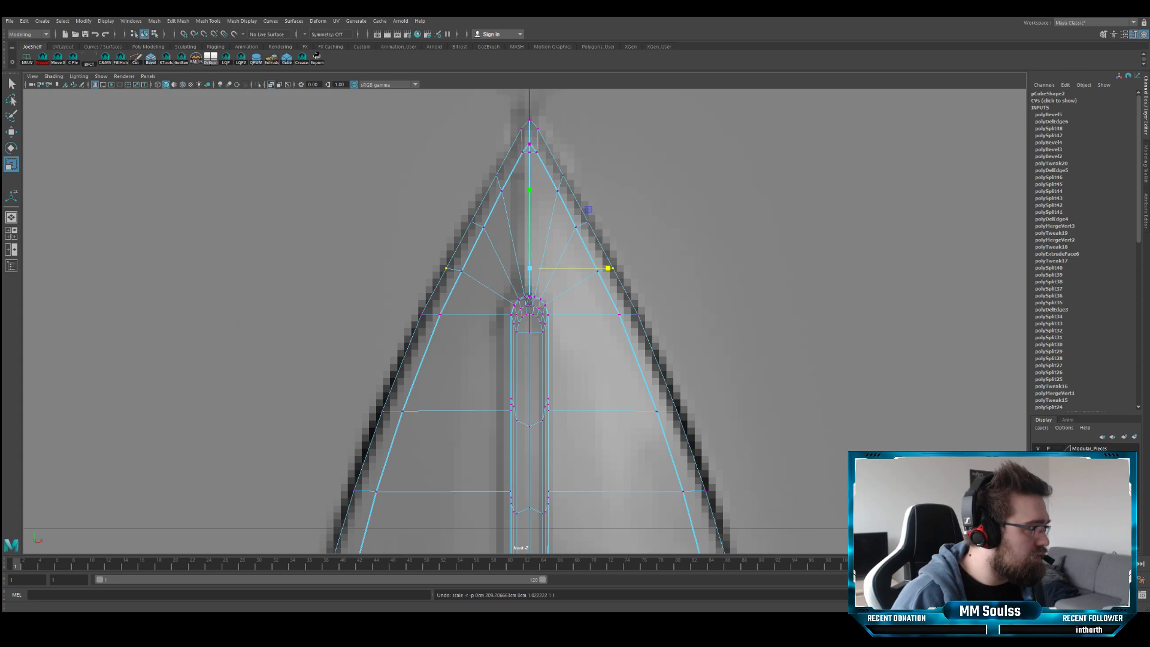
# - Turn on Object X symmetry and move the inner bevel vertices just above the groove's end slightly outward
pyautogui.press('w')
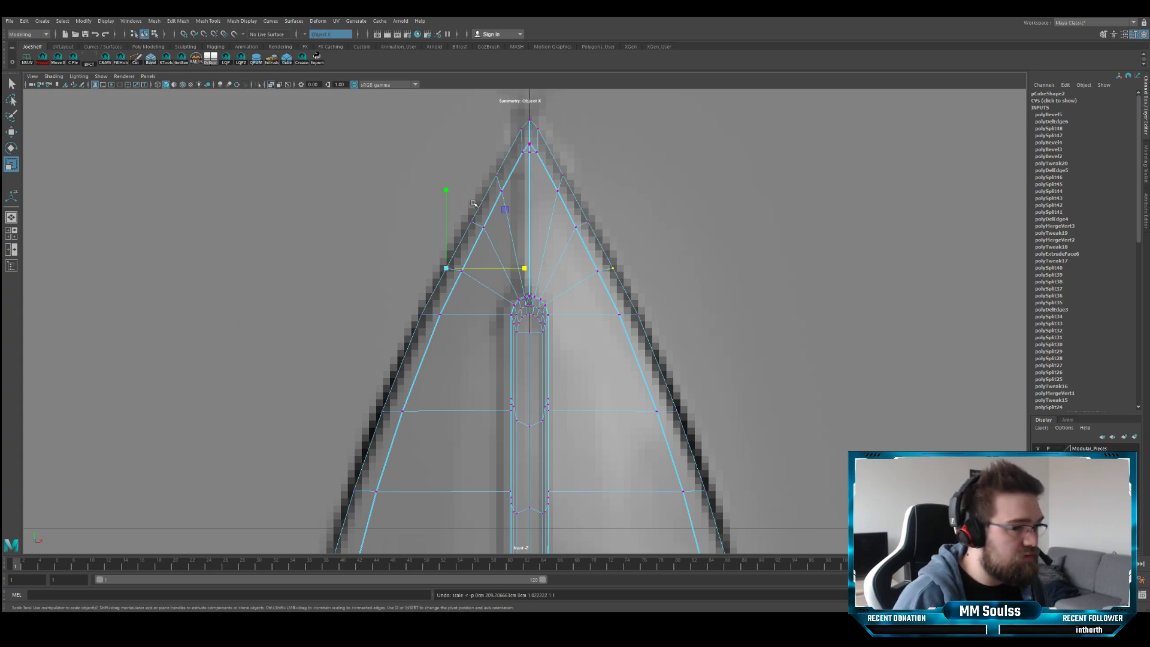
pyautogui.moveTo(475, 271); pyautogui.dragTo(475, 273)
pyautogui.press('w')
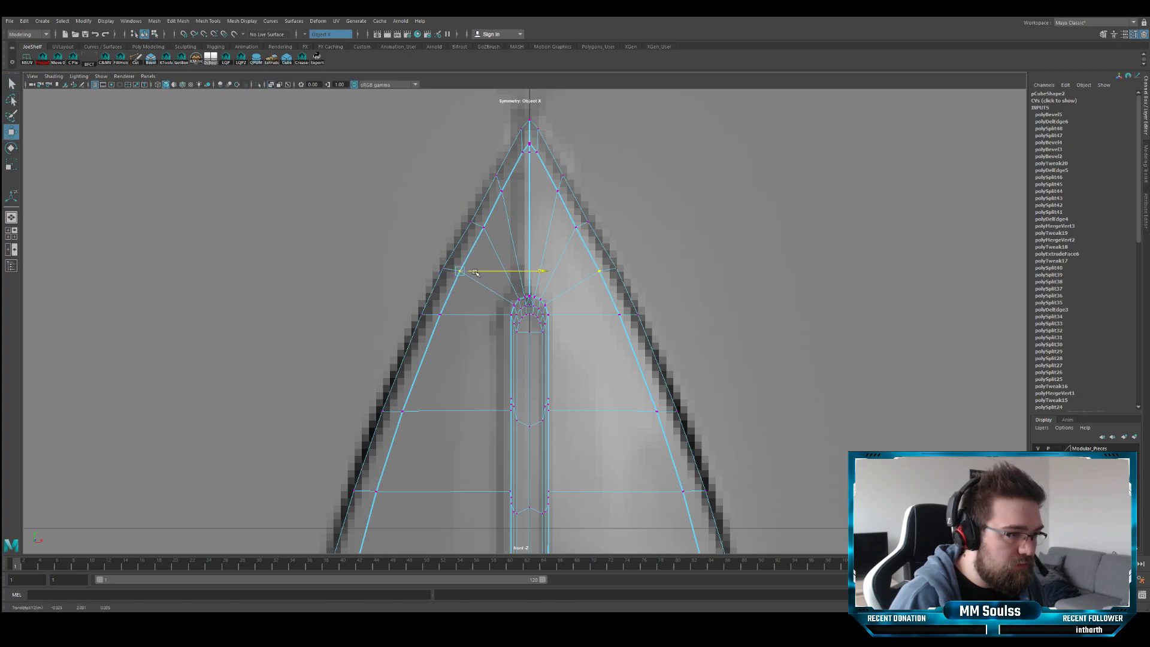
# - Move the outer vertices of the next row toward the tip outward to the reference outline and adjust their inner bevel vertices
pyautogui.click(473, 220)
pyautogui.press('w')
pyautogui.moveTo(506, 221); pyautogui.dragTo(504, 227)
pyautogui.click(486, 227)
pyautogui.press('w')
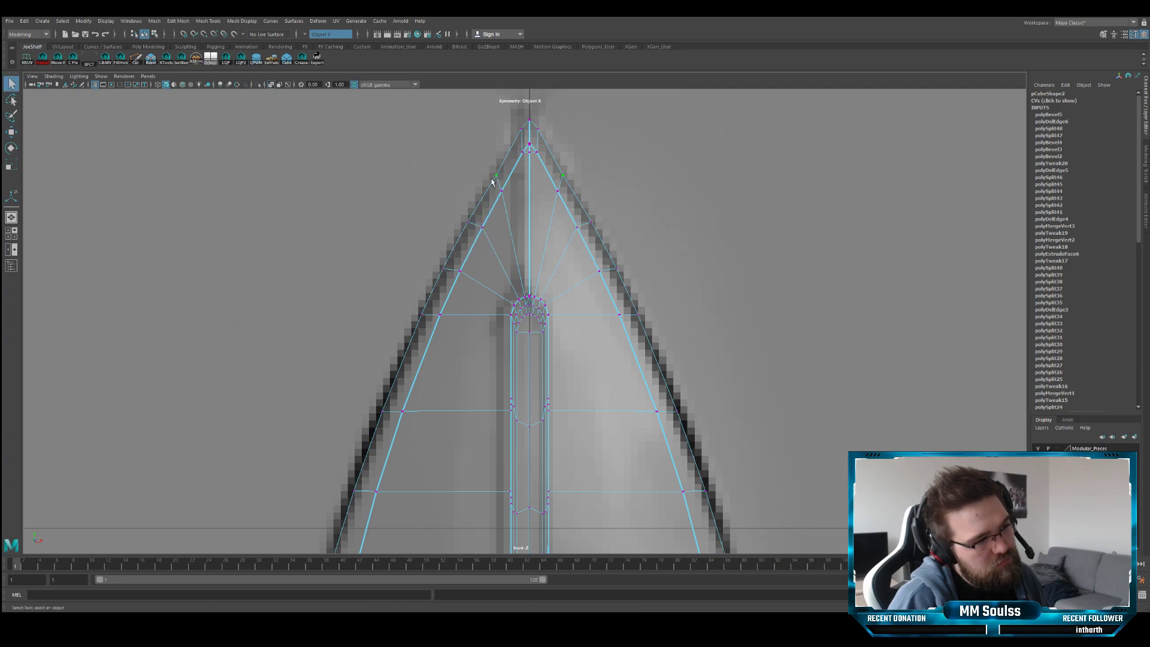
# - Move the outer vertices of the row nearest the tip onto the reference outline and refine those of the row below
pyautogui.press('w')
pyautogui.moveTo(525, 175); pyautogui.dragTo(525, 175)
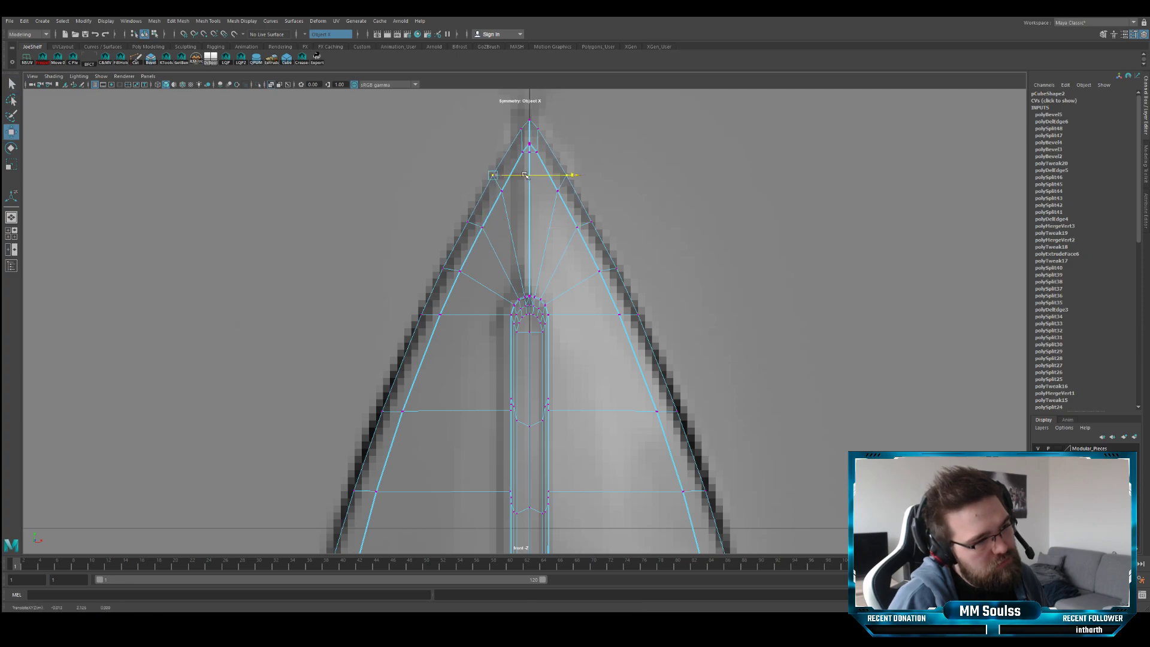
pyautogui.click(473, 221)
pyautogui.moveTo(502, 221); pyautogui.dragTo(499, 222)
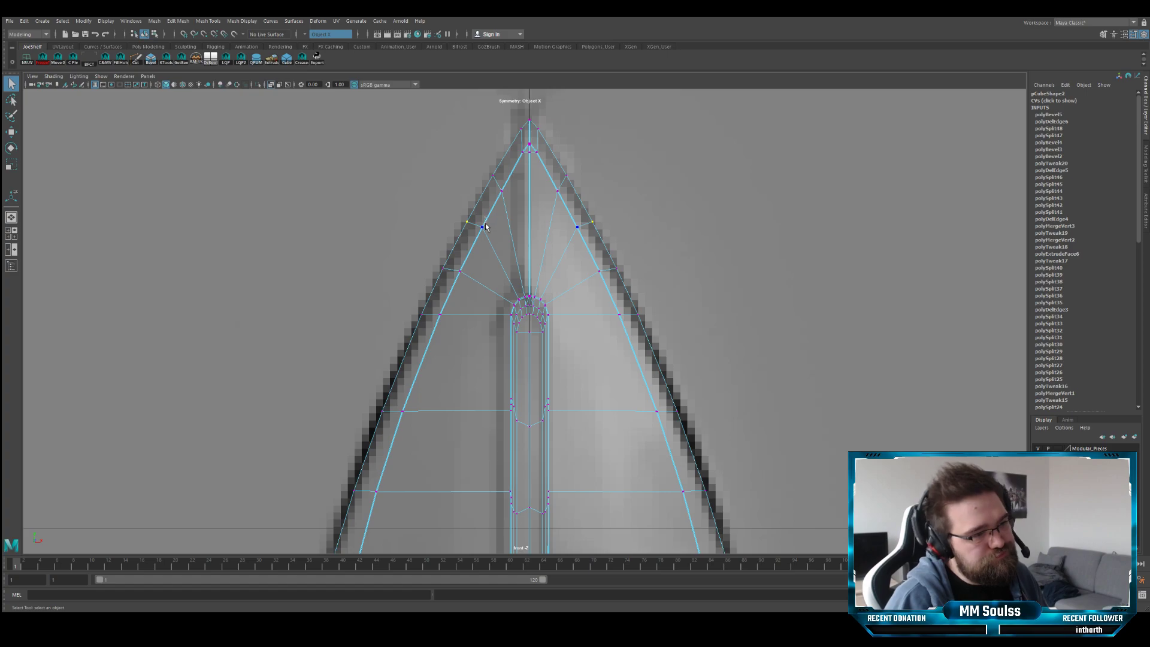
# - Move the inner bevel vertices of the second row below the tip slightly outward
pyautogui.press('w')
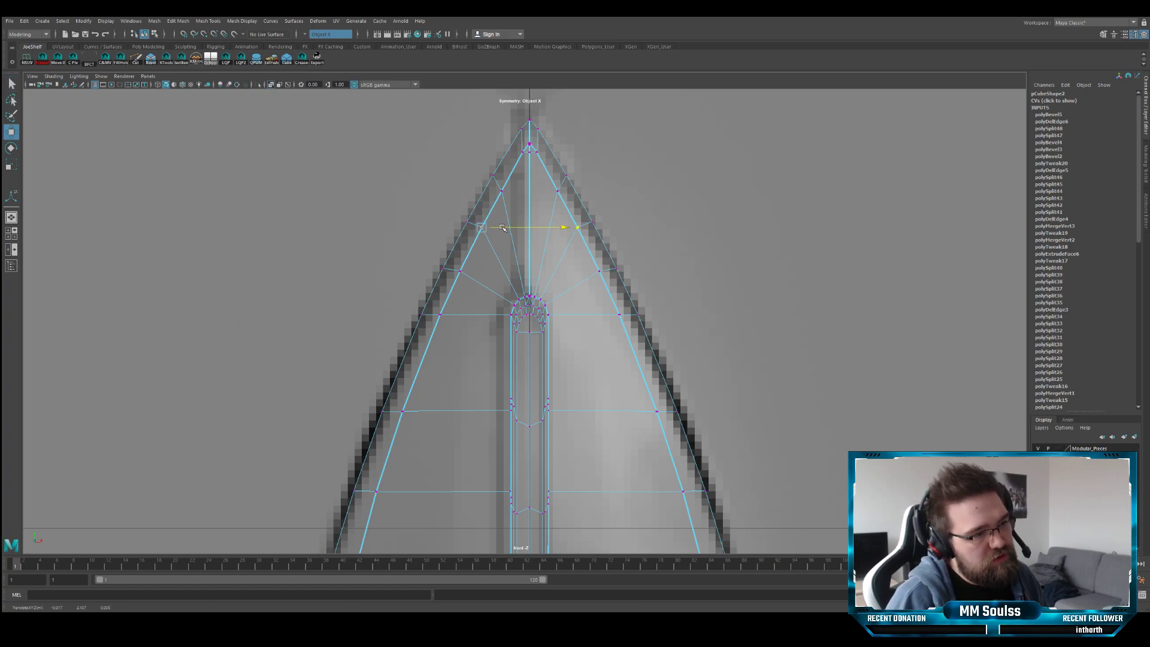
pyautogui.keyDown('alt'); pyautogui.moveTo(509, 212); pyautogui.dragTo(504, 248, button='middle'); pyautogui.keyUp('alt')
pyautogui.keyDown('alt'); pyautogui.moveTo(505, 249); pyautogui.dragTo(698, 280, button='right'); pyautogui.keyUp('alt')
pyautogui.press('q')
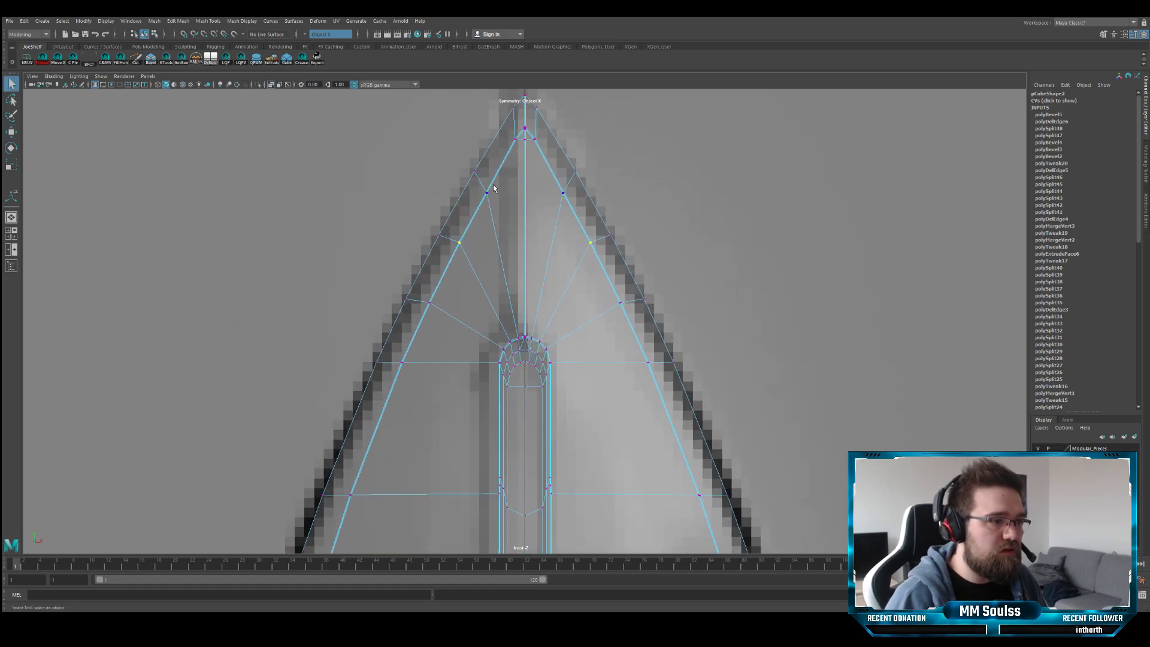
# - Reposition the inner bevel vertices of the row nearest the tip so they line up with the bevel edge
pyautogui.click(486, 192)
pyautogui.press('w')
pyautogui.click(521, 195)
pyautogui.keyDown('alt'); pyautogui.moveTo(538, 139); pyautogui.dragTo(520, 230, button='middle'); pyautogui.keyUp('alt')
pyautogui.keyDown('alt'); pyautogui.moveTo(513, 236); pyautogui.dragTo(525, 262, button='right'); pyautogui.keyUp('alt')
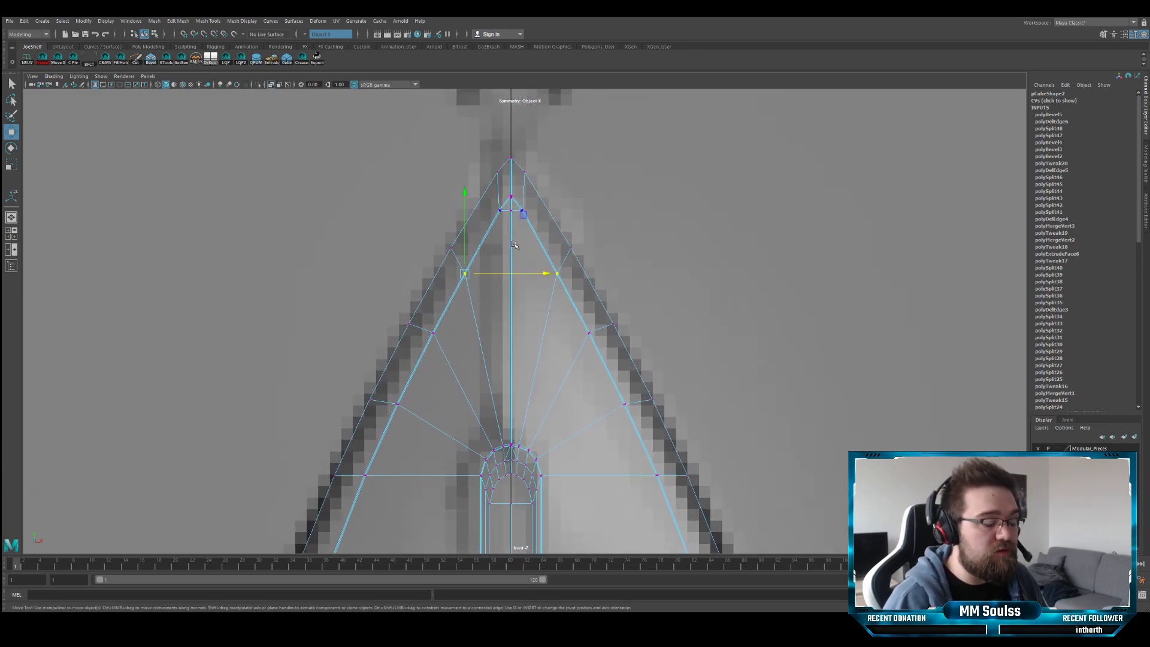
pyautogui.moveTo(465, 252)
pyautogui.keyDown('alt'); pyautogui.mouseDown(button='middle')
pyautogui.moveTo(470, 175)
pyautogui.moveTo(460, 184)
pyautogui.moveTo(471, 157)
pyautogui.moveTo(461, 251)
pyautogui.moveTo(477, 152)
pyautogui.moveTo(445, 212)
pyautogui.mouseUp(button='middle'); pyautogui.keyUp('alt')
pyautogui.keyDown('alt'); pyautogui.moveTo(426, 268); pyautogui.dragTo(441, 232, button='middle'); pyautogui.keyUp('alt')
# - Preview the blade smoothed and examine its overall shape in the perspective view beside the reference image
pyautogui.press('3')
pyautogui.keyDown('alt'); pyautogui.moveTo(452, 244); pyautogui.dragTo(204, 257, button='right'); pyautogui.keyUp('alt')
pyautogui.keyDown('alt'); pyautogui.moveTo(477, 97); pyautogui.dragTo(425, 264, button='middle'); pyautogui.keyUp('alt')
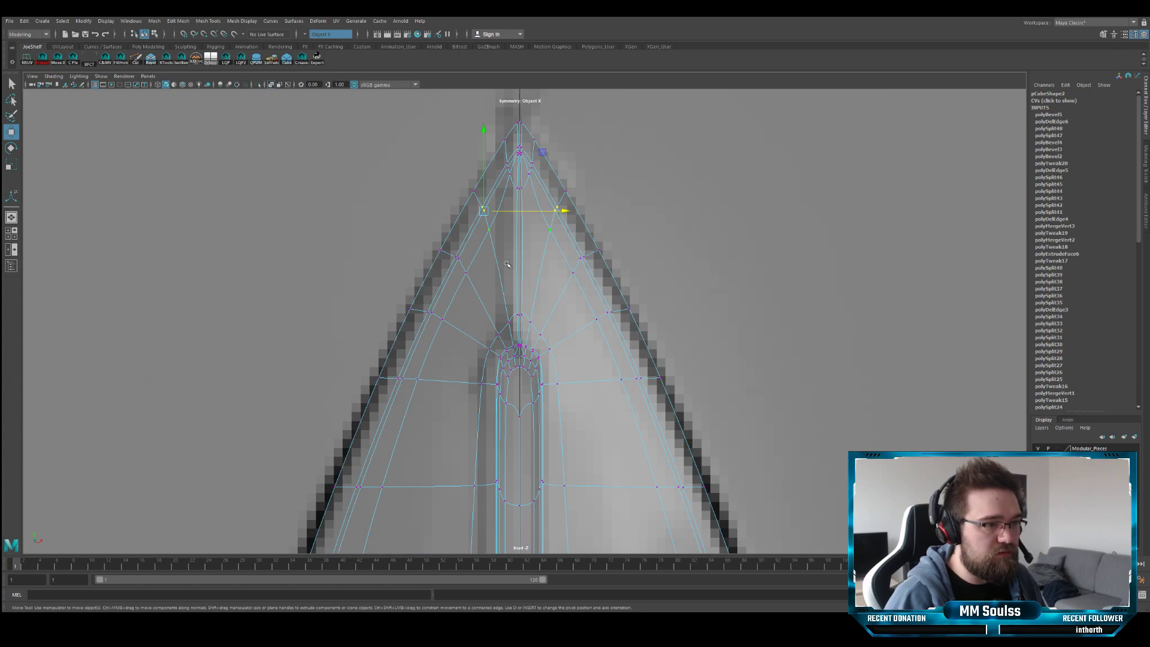
pyautogui.press('F8')
pyautogui.press('q')
pyautogui.press('space')
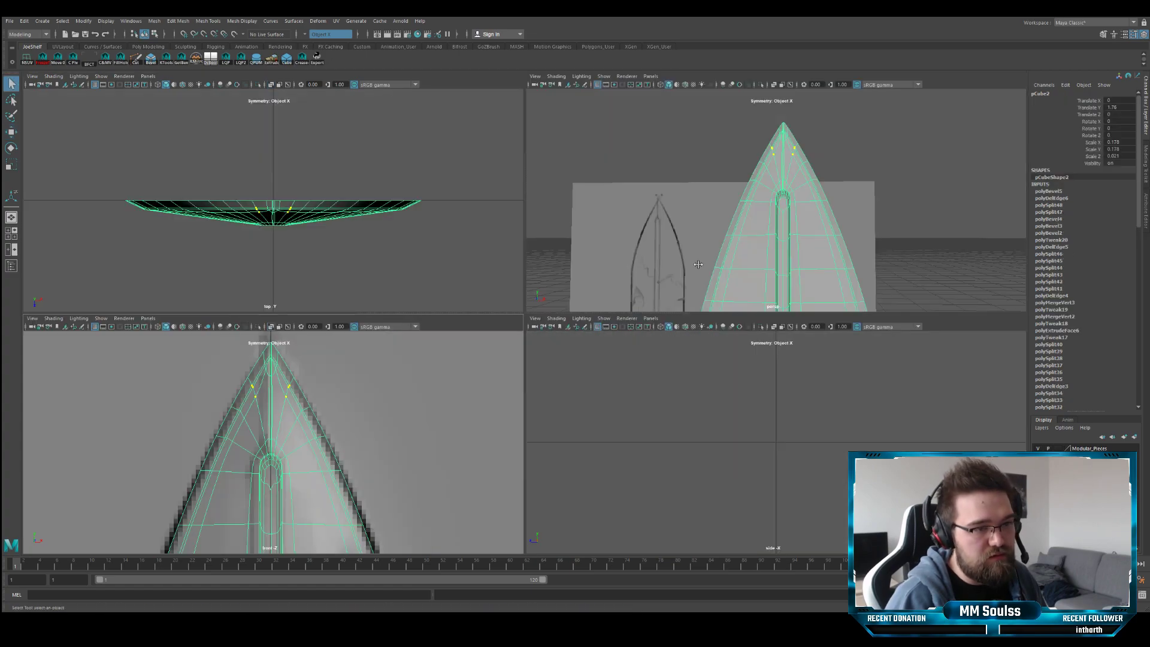
pyautogui.press('space')
pyautogui.keyDown('alt'); pyautogui.moveTo(654, 275); pyautogui.dragTo(460, 277); pyautogui.keyUp('alt')
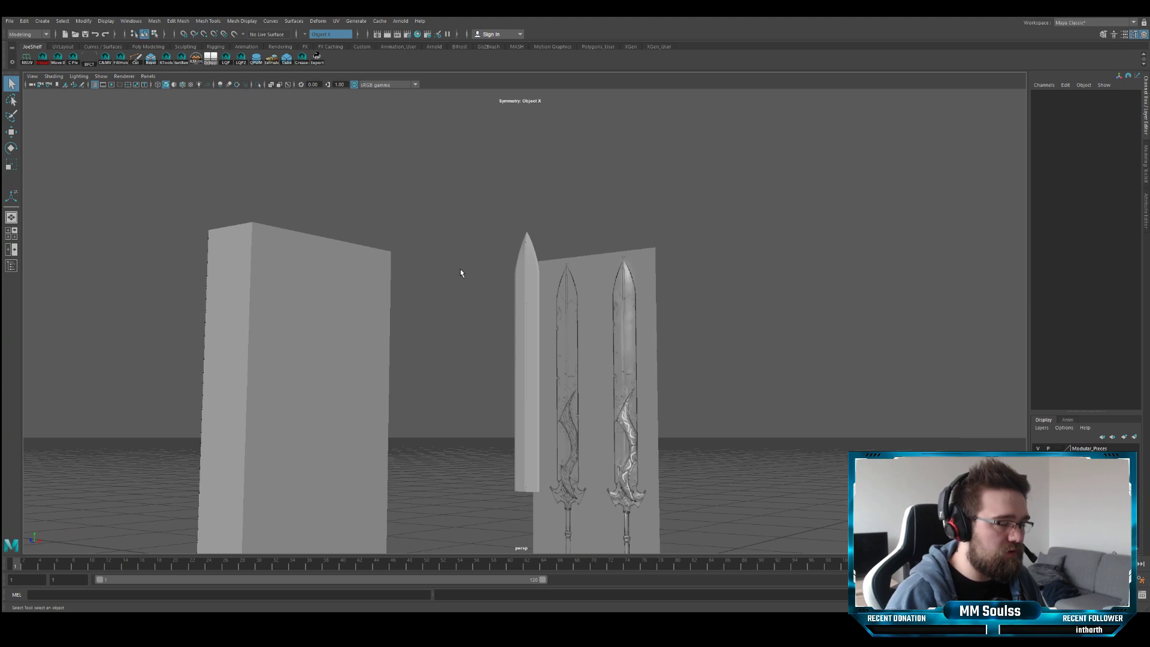
pyautogui.keyDown('alt'); pyautogui.moveTo(455, 274); pyautogui.dragTo(484, 305, button='right'); pyautogui.keyUp('alt')
pyautogui.keyDown('alt'); pyautogui.moveTo(485, 305); pyautogui.dragTo(494, 324); pyautogui.keyUp('alt')
pyautogui.keyDown('alt'); pyautogui.moveTo(499, 318); pyautogui.dragTo(793, 329, button='right'); pyautogui.keyUp('alt')
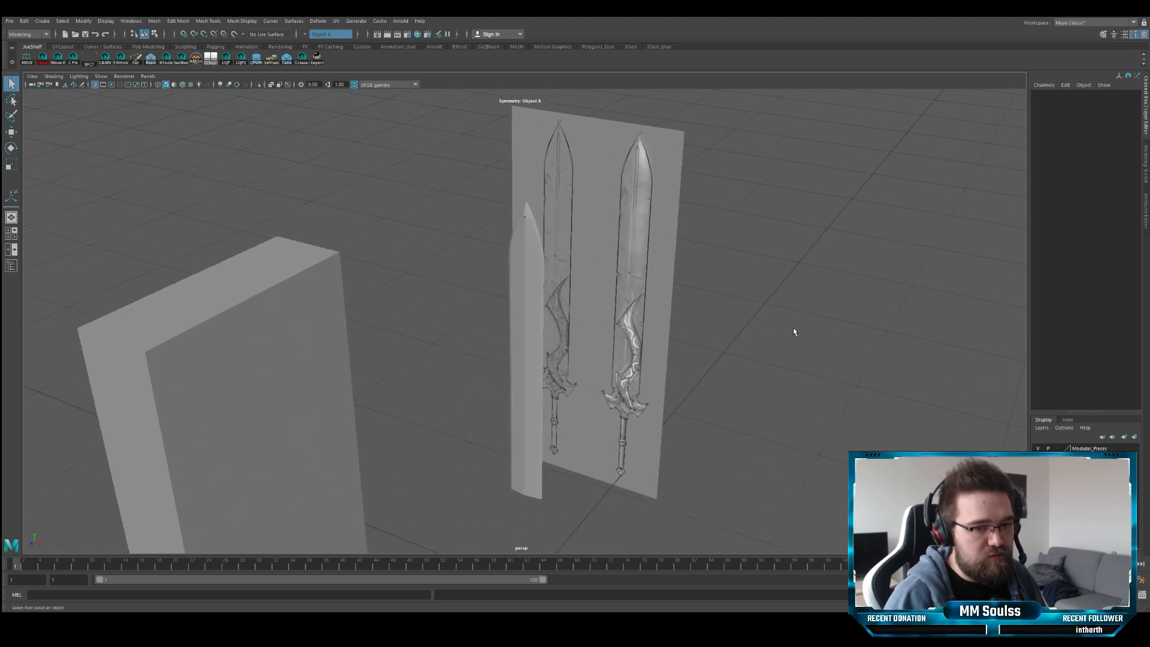
pyautogui.keyDown('alt'); pyautogui.moveTo(527, 308); pyautogui.dragTo(501, 298); pyautogui.keyUp('alt')
pyautogui.keyDown('alt'); pyautogui.moveTo(501, 298); pyautogui.dragTo(719, 301, button='right'); pyautogui.keyUp('alt')
pyautogui.keyDown('alt'); pyautogui.moveTo(719, 301); pyautogui.dragTo(475, 258); pyautogui.keyUp('alt')
pyautogui.click(514, 254)
pyautogui.keyDown('alt'); pyautogui.moveTo(475, 258); pyautogui.dragTo(614, 280, button='right'); pyautogui.keyUp('alt')
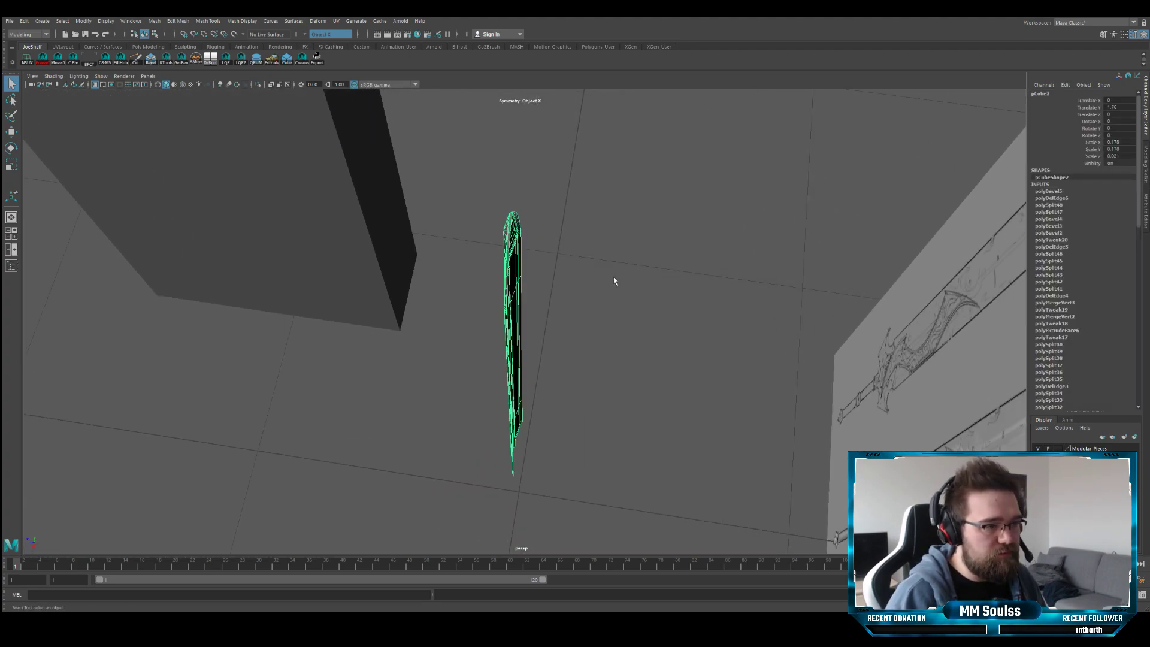
pyautogui.keyDown('alt'); pyautogui.moveTo(614, 279); pyautogui.dragTo(490, 275); pyautogui.keyUp('alt')
pyautogui.keyDown('alt'); pyautogui.moveTo(491, 275); pyautogui.dragTo(672, 275, button='right'); pyautogui.keyUp('alt')
pyautogui.keyDown('alt'); pyautogui.moveTo(672, 275); pyautogui.dragTo(519, 236); pyautogui.keyUp('alt')
# - Compare the groove's rounded end with and without smoothing to examine its support edges and shading
pyautogui.press('f')
pyautogui.scroll(-4, 531, 226)
pyautogui.press('1')
pyautogui.scroll(5, 530, 240)
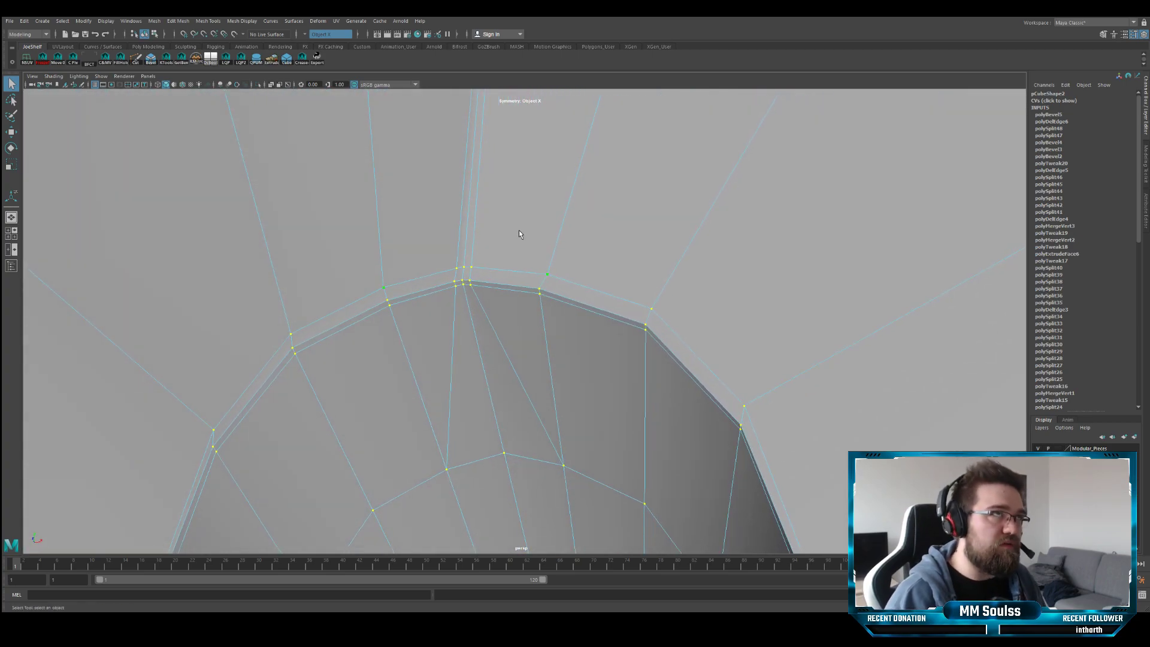
pyautogui.press('3')
pyautogui.press('1')
pyautogui.press('3')
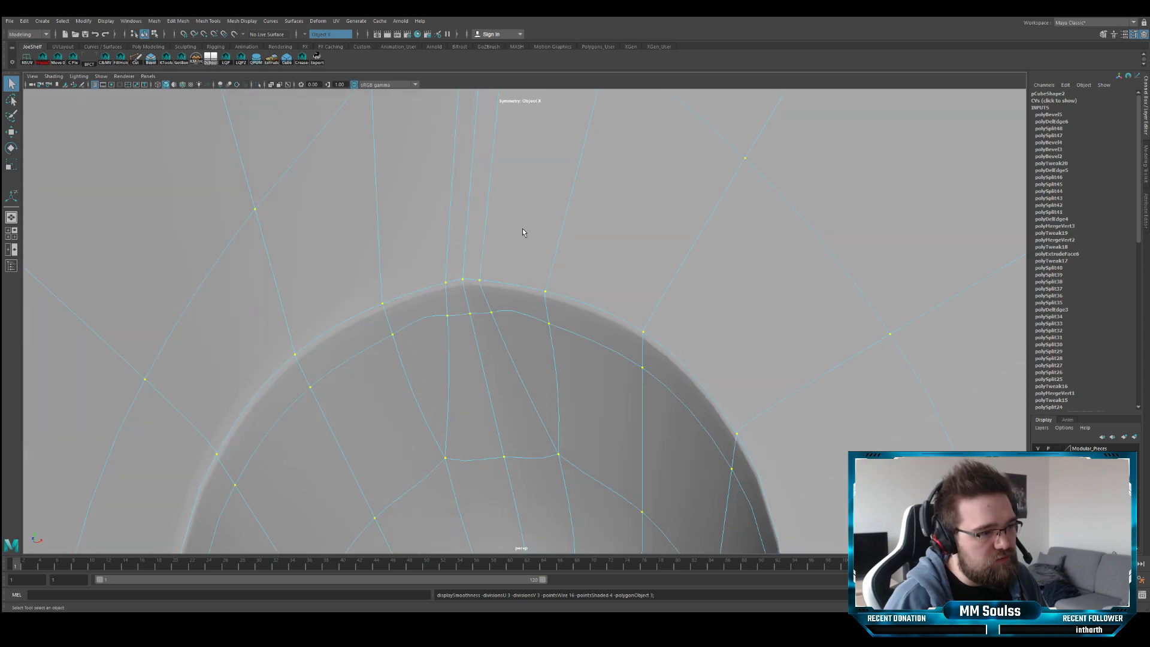
pyautogui.press('1')
pyautogui.scroll(-8, 525, 240)
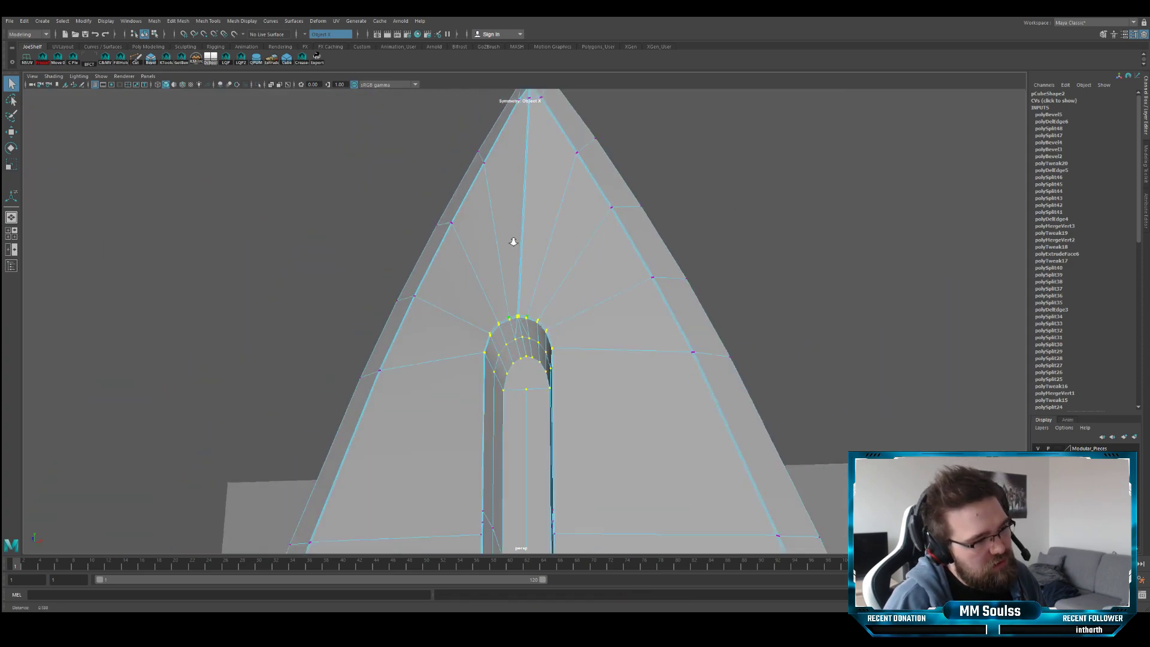
pyautogui.moveTo(525, 246)
pyautogui.keyDown('alt'); pyautogui.mouseDown()
pyautogui.moveTo(556, 246)
pyautogui.moveTo(516, 251)
pyautogui.mouseUp(); pyautogui.keyUp('alt')
pyautogui.press('3')
pyautogui.press('1')
pyautogui.press('3')
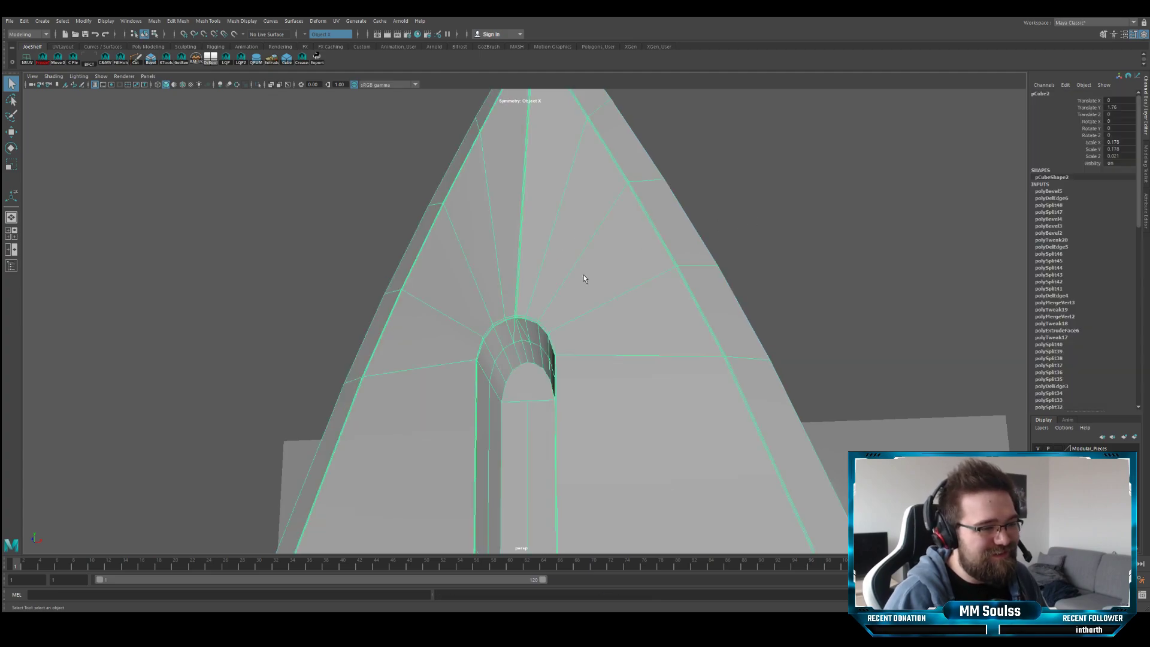
pyautogui.click(720, 235)
pyautogui.keyDown('alt'); pyautogui.moveTo(721, 235); pyautogui.dragTo(533, 305); pyautogui.keyUp('alt')
pyautogui.click(570, 298)
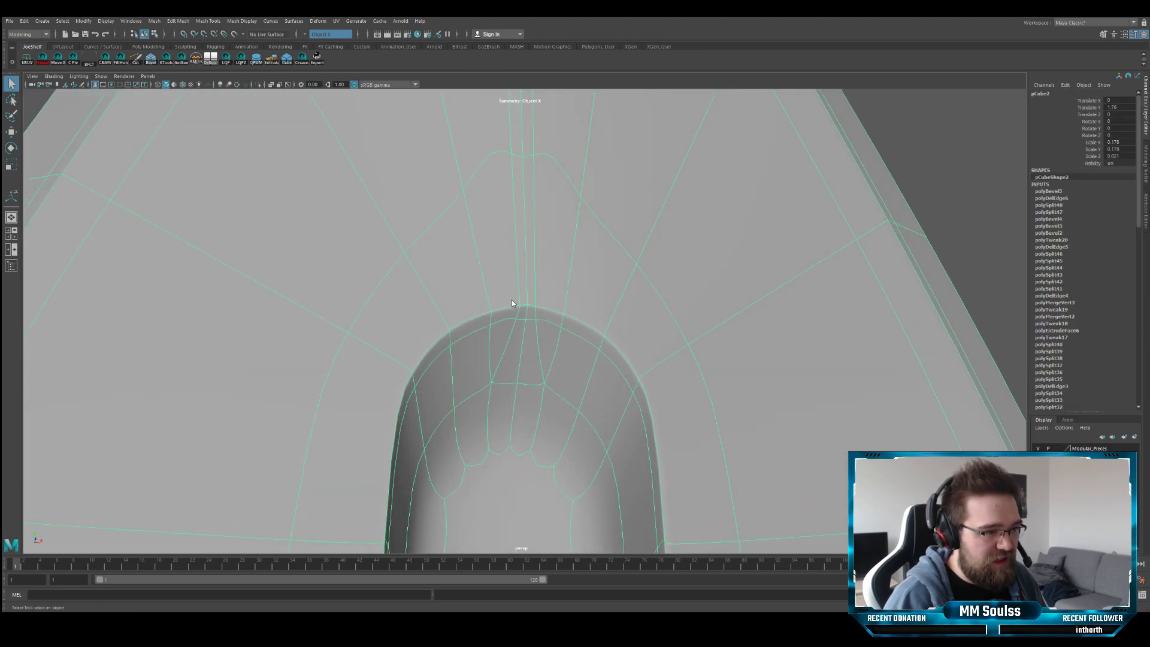
# - Try to move the centre vertices at the apex of the groove's rounded end, and undo the change
pyautogui.moveTo(512, 300); pyautogui.dragTo(482, 301, button='right')
pyautogui.click(529, 309)
pyautogui.press('f')
pyautogui.keyDown('alt'); pyautogui.moveTo(565, 309); pyautogui.dragTo(555, 308, button='right'); pyautogui.keyUp('alt')
pyautogui.press('w')
pyautogui.keyDown('alt'); pyautogui.moveTo(554, 308); pyautogui.dragTo(587, 312); pyautogui.keyUp('alt')
pyautogui.press('3')
pyautogui.press('1')
pyautogui.hotkey('ctrl', 'z')
pyautogui.hotkey('ctrl', 'z')
pyautogui.hotkey('ctrl', 'z')
pyautogui.press('q')
# - Adjust the support edges around the rim of the groove's rounded end by moving and scaling them
pyautogui.click(525, 325)
pyautogui.scroll(-3, 526, 323)
pyautogui.scroll(2, 587, 311)
pyautogui.keyDown('alt'); pyautogui.moveTo(587, 311); pyautogui.dragTo(533, 316, button='right'); pyautogui.keyUp('alt')
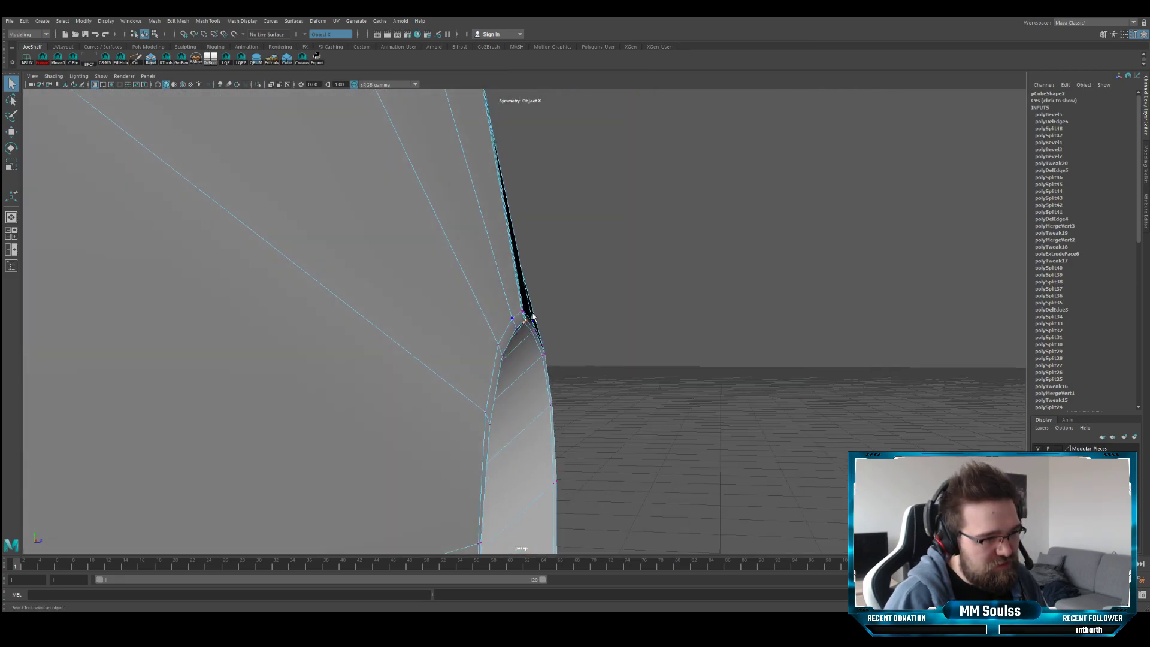
pyautogui.keyDown('alt'); pyautogui.moveTo(523, 291); pyautogui.dragTo(557, 271); pyautogui.keyUp('alt')
pyautogui.scroll(10, 521, 363)
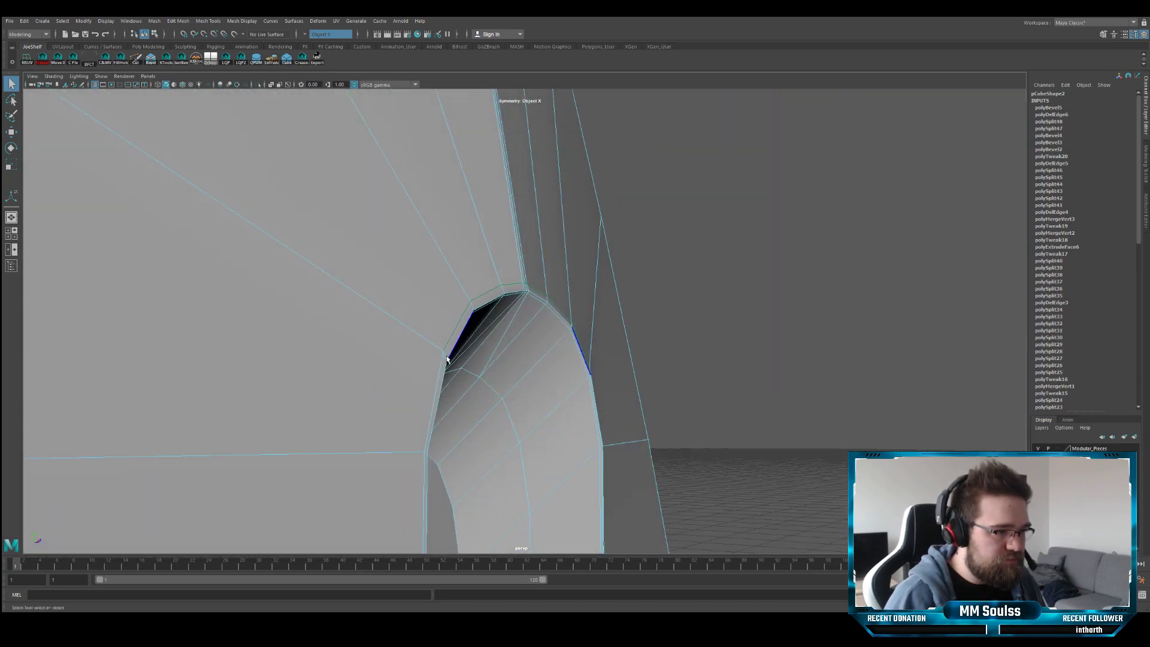
pyautogui.keyDown('alt'); pyautogui.moveTo(493, 365); pyautogui.dragTo(742, 366); pyautogui.keyUp('alt')
pyautogui.press('w')
pyautogui.keyDown('alt'); pyautogui.moveTo(581, 352); pyautogui.dragTo(555, 390); pyautogui.keyUp('alt')
pyautogui.press('e')
pyautogui.press('r')
pyautogui.moveTo(576, 427); pyautogui.dragTo(547, 427)
pyautogui.press('w')
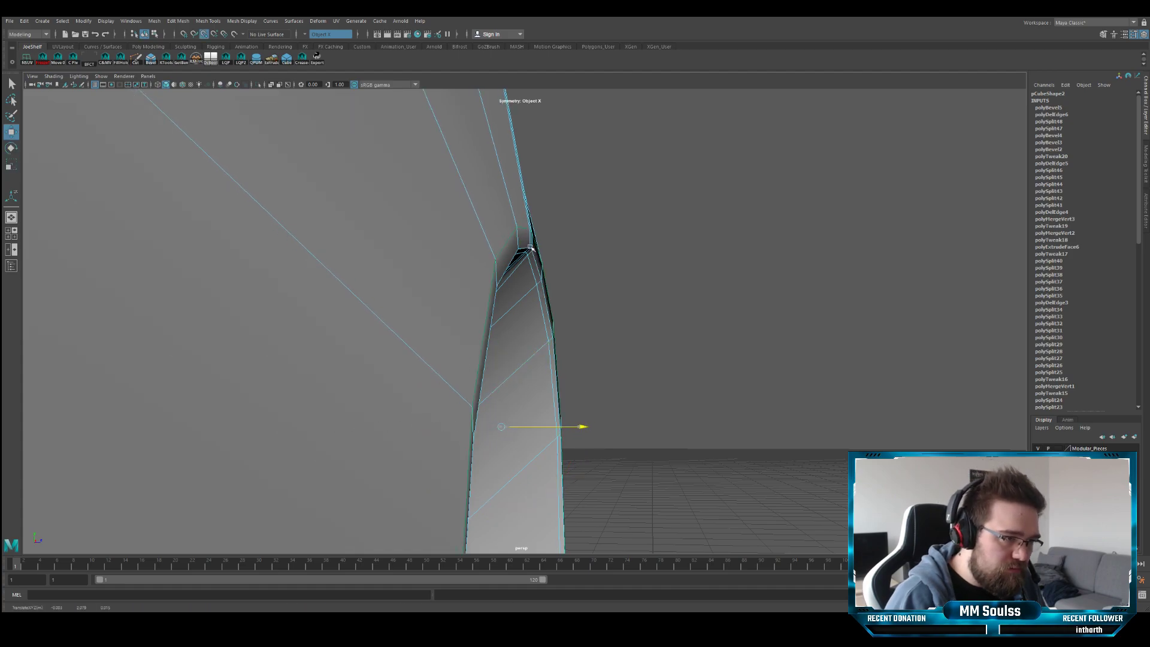
pyautogui.keyDown('alt'); pyautogui.moveTo(617, 289); pyautogui.dragTo(527, 291); pyautogui.keyUp('alt')
pyautogui.keyDown('alt'); pyautogui.moveTo(569, 247); pyautogui.dragTo(502, 261); pyautogui.keyUp('alt')
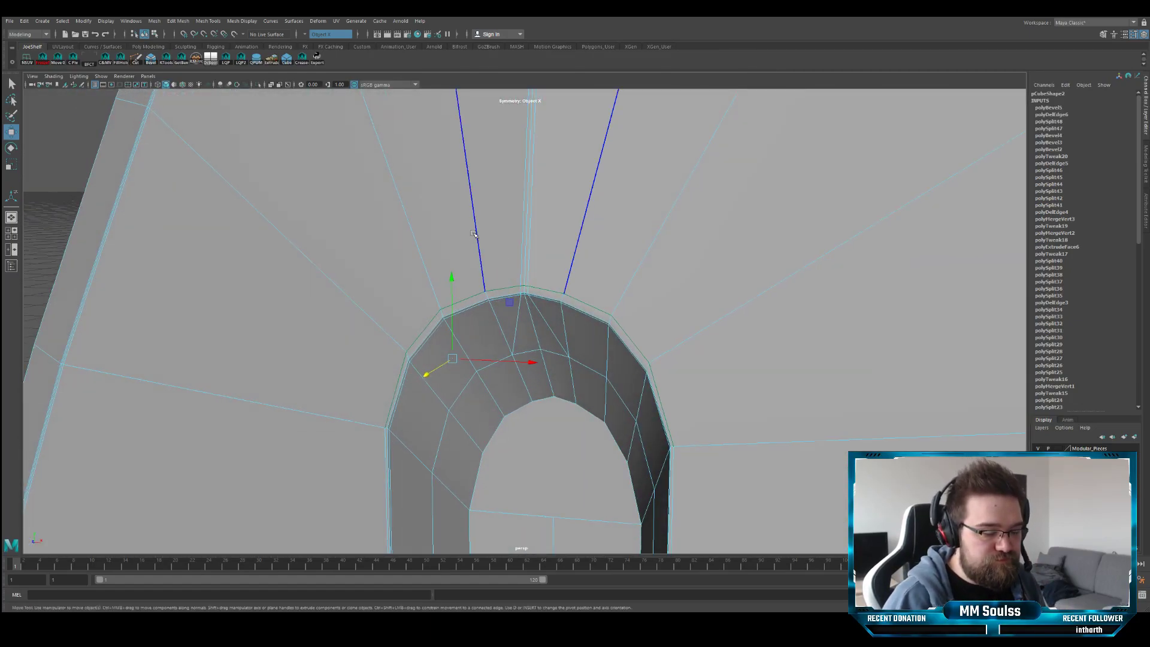
# - Move the support-loop vertices on both upper sides of the groove's rounded end closer to its rim
pyautogui.scroll(3, 474, 234)
pyautogui.scroll(-2, 481, 233)
pyautogui.keyDown('alt'); pyautogui.moveTo(481, 233); pyautogui.dragTo(514, 228); pyautogui.keyUp('alt')
pyautogui.press('q')
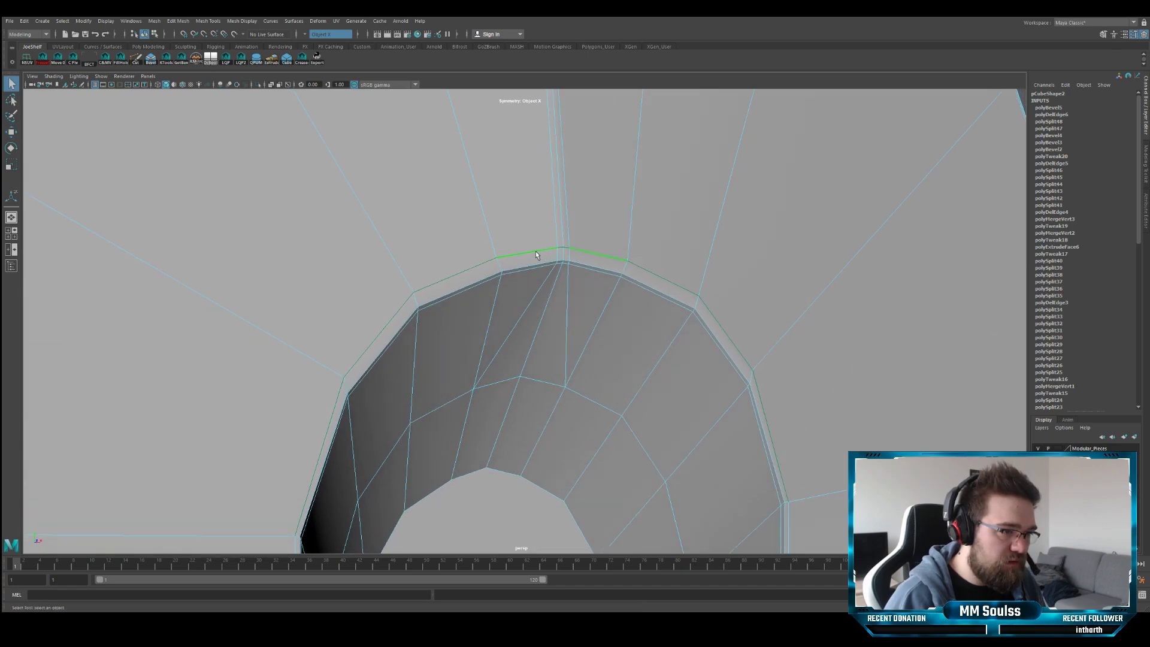
pyautogui.moveTo(428, 364)
pyautogui.keyDown('alt'); pyautogui.mouseDown(button='middle')
pyautogui.moveTo(425, 321)
pyautogui.moveTo(410, 353)
pyautogui.mouseUp(button='middle'); pyautogui.keyUp('alt')
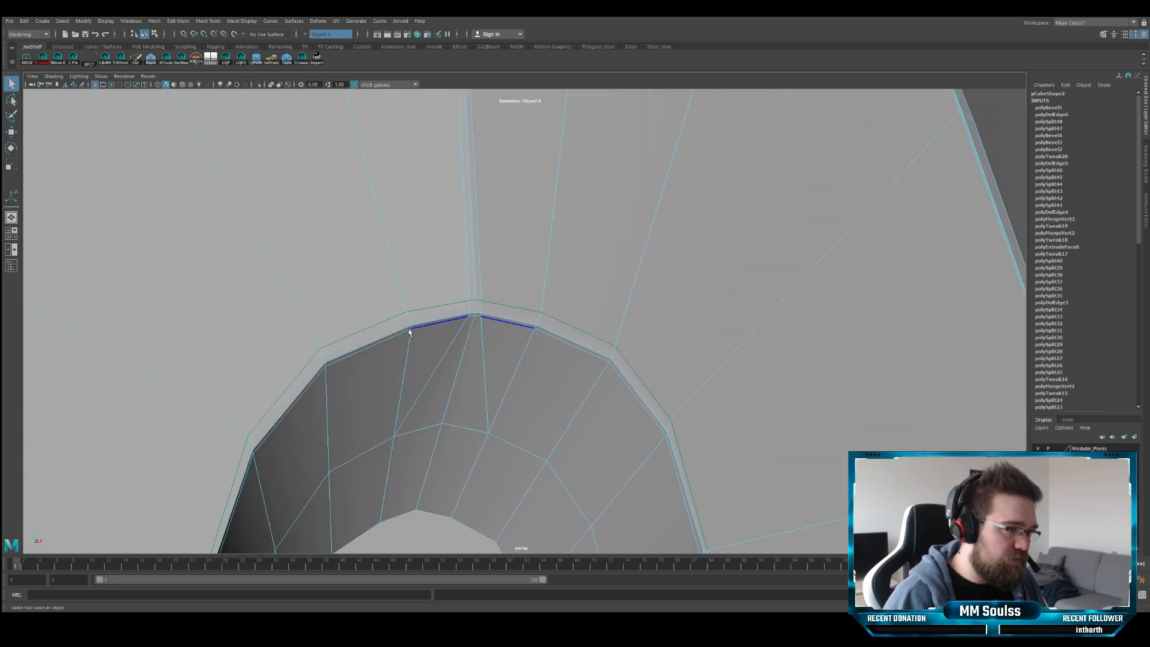
pyautogui.press('F9')
pyautogui.keyDown('alt'); pyautogui.moveTo(352, 318); pyautogui.dragTo(364, 266); pyautogui.keyUp('alt')
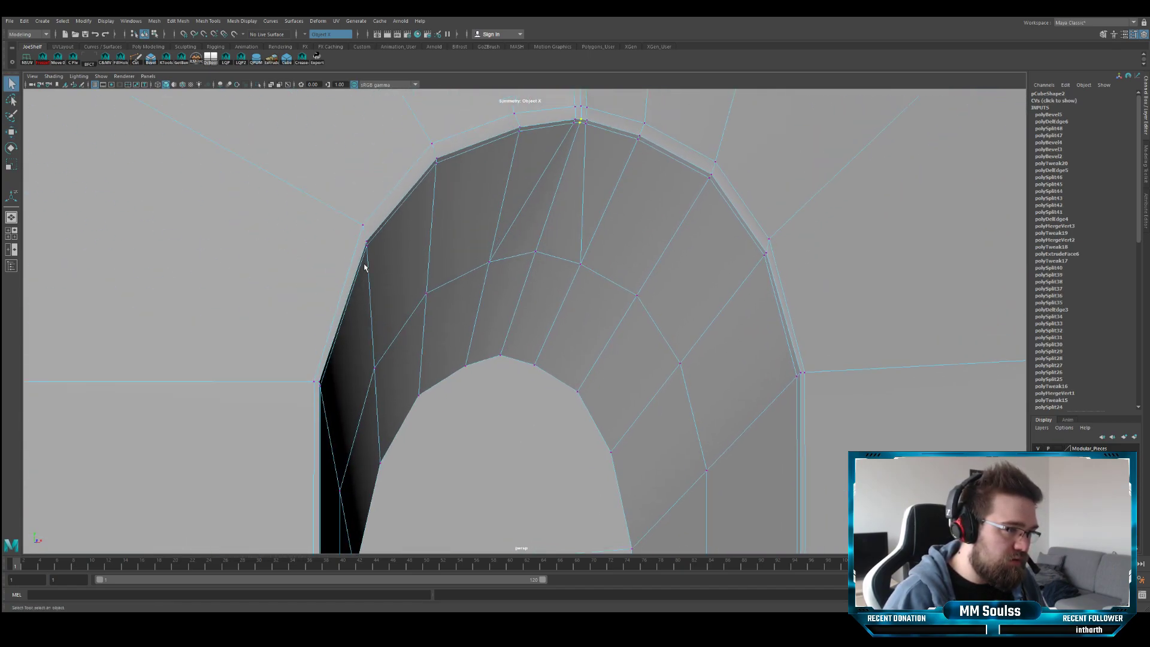
pyautogui.click(364, 225)
pyautogui.keyDown('alt'); pyautogui.moveTo(670, 216); pyautogui.dragTo(618, 252, button='middle'); pyautogui.keyUp('alt')
pyautogui.press('w')
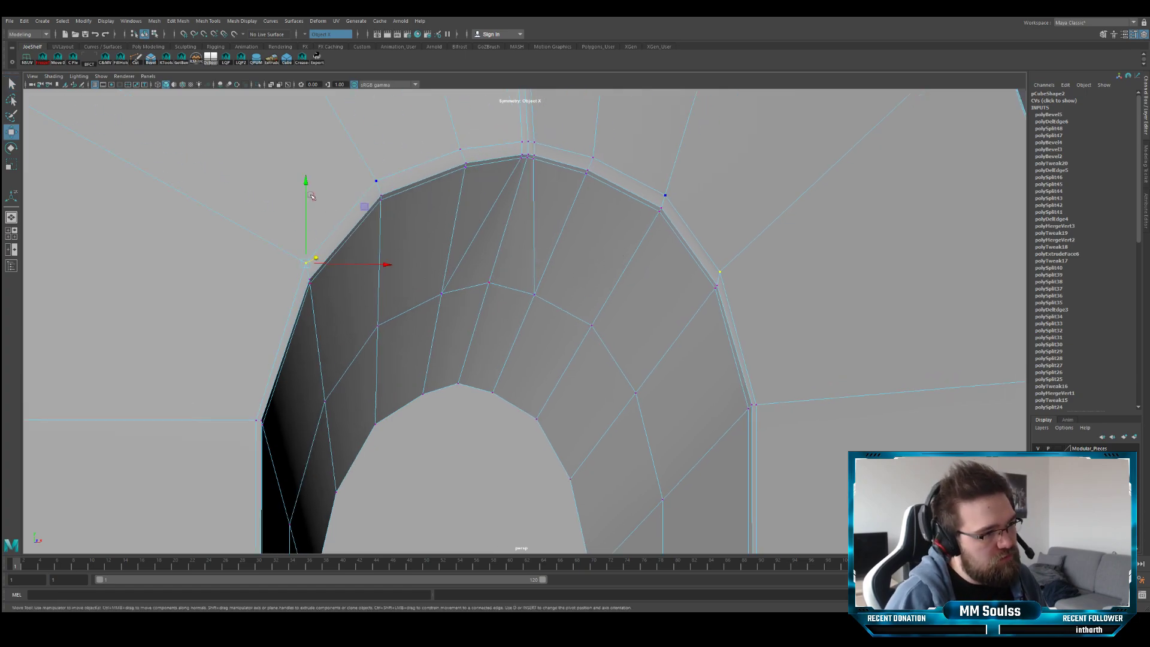
pyautogui.moveTo(310, 196); pyautogui.dragTo(305, 186)
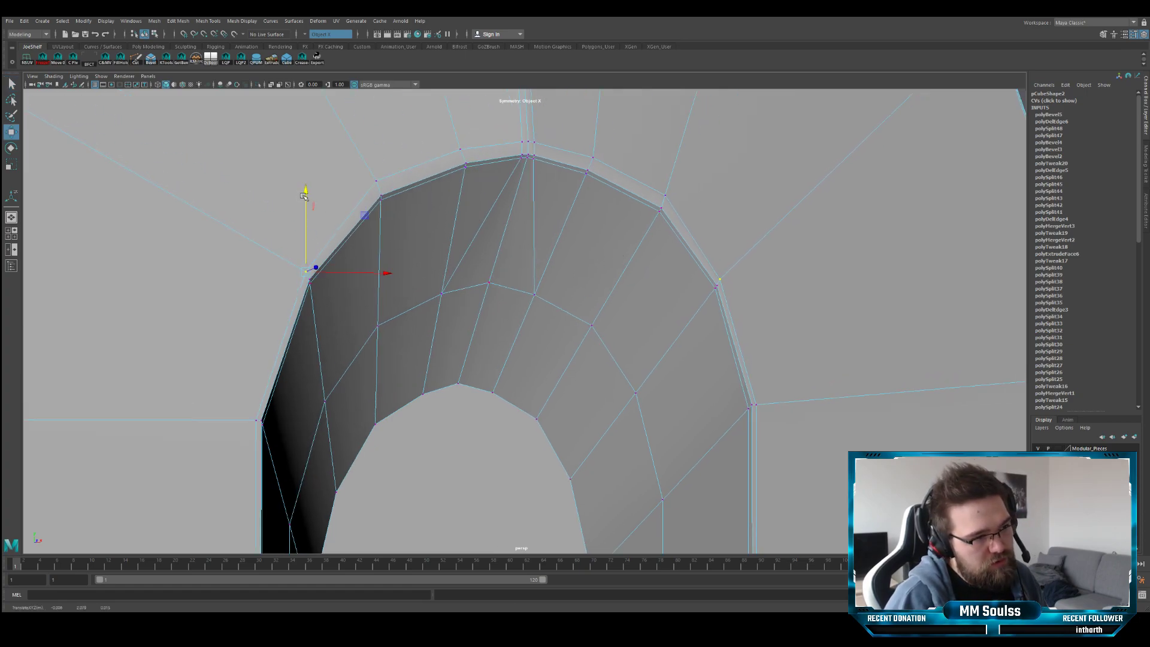
pyautogui.moveTo(366, 211)
pyautogui.keyDown('alt'); pyautogui.mouseDown()
pyautogui.moveTo(313, 218)
pyautogui.moveTo(365, 225)
pyautogui.mouseUp(); pyautogui.keyUp('alt')
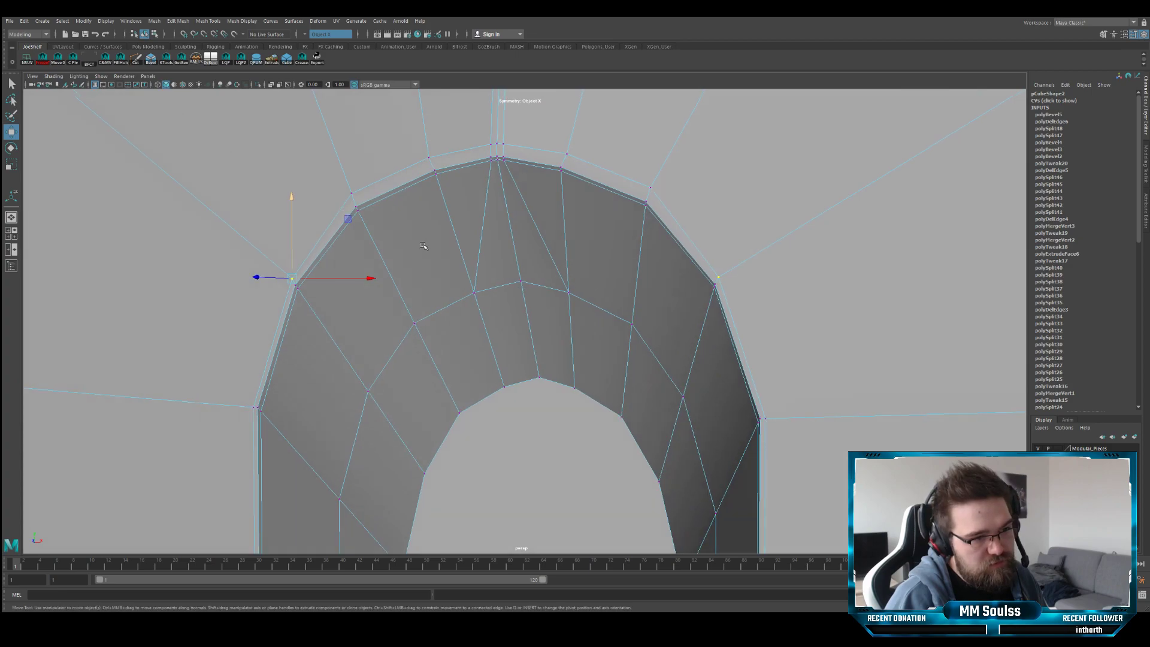
pyautogui.press('r')
pyautogui.press('w')
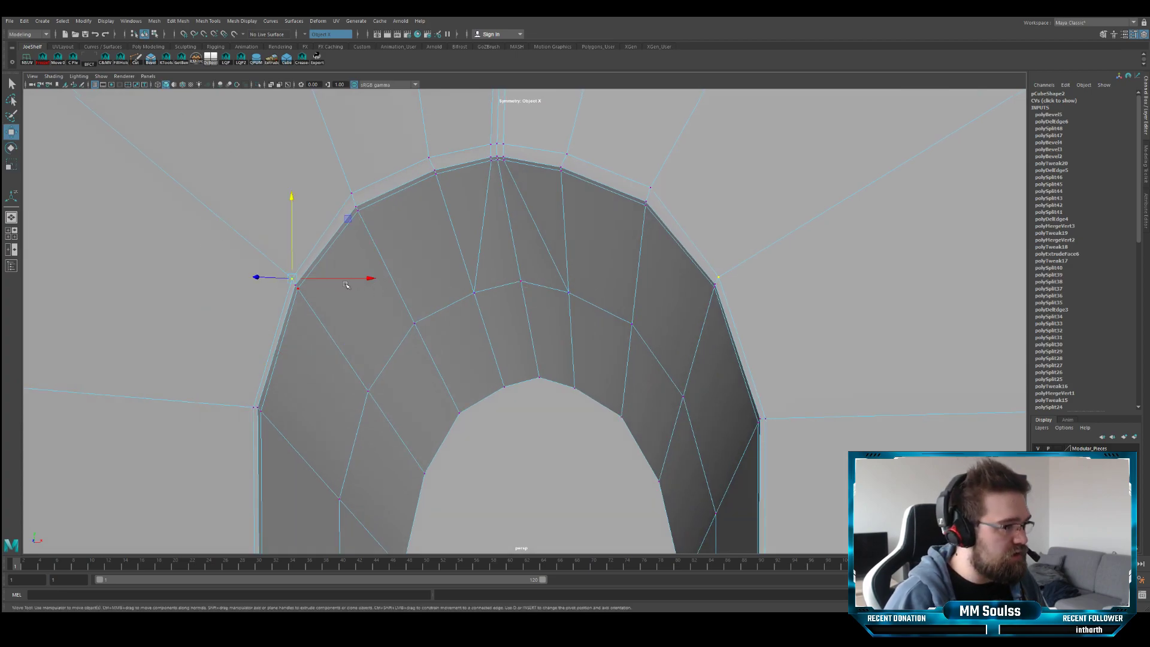
pyautogui.moveTo(366, 280); pyautogui.dragTo(363, 280)
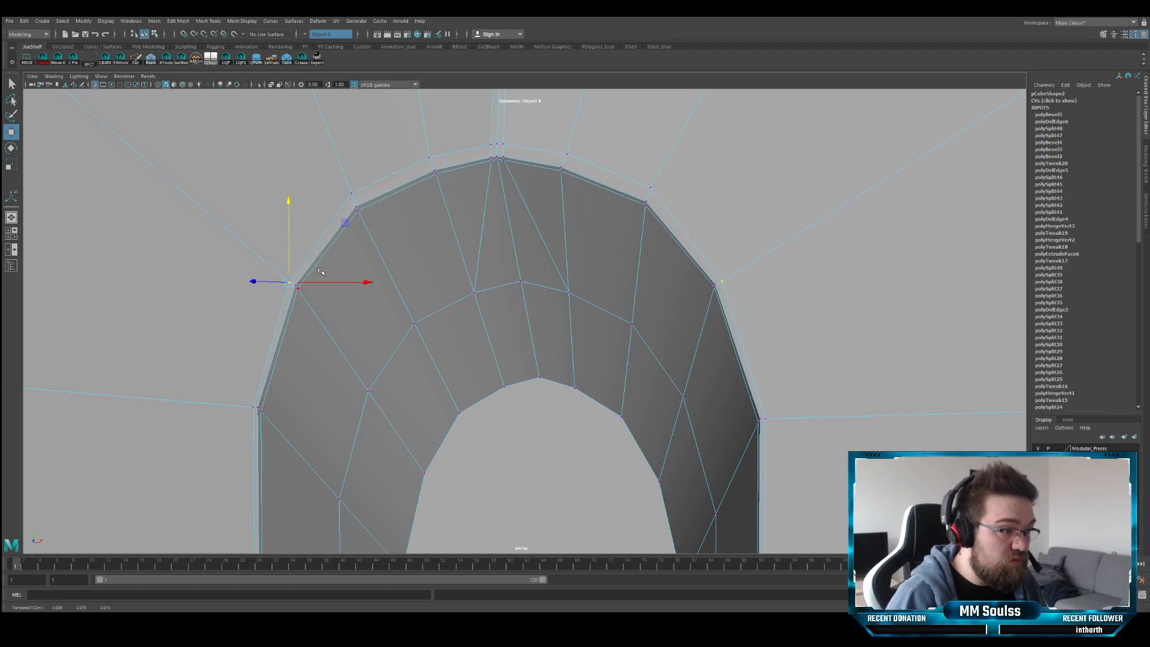
# - Pull the next two mirrored pairs of support-loop vertices toward the apex in closer to the groove's rim
pyautogui.click(352, 194)
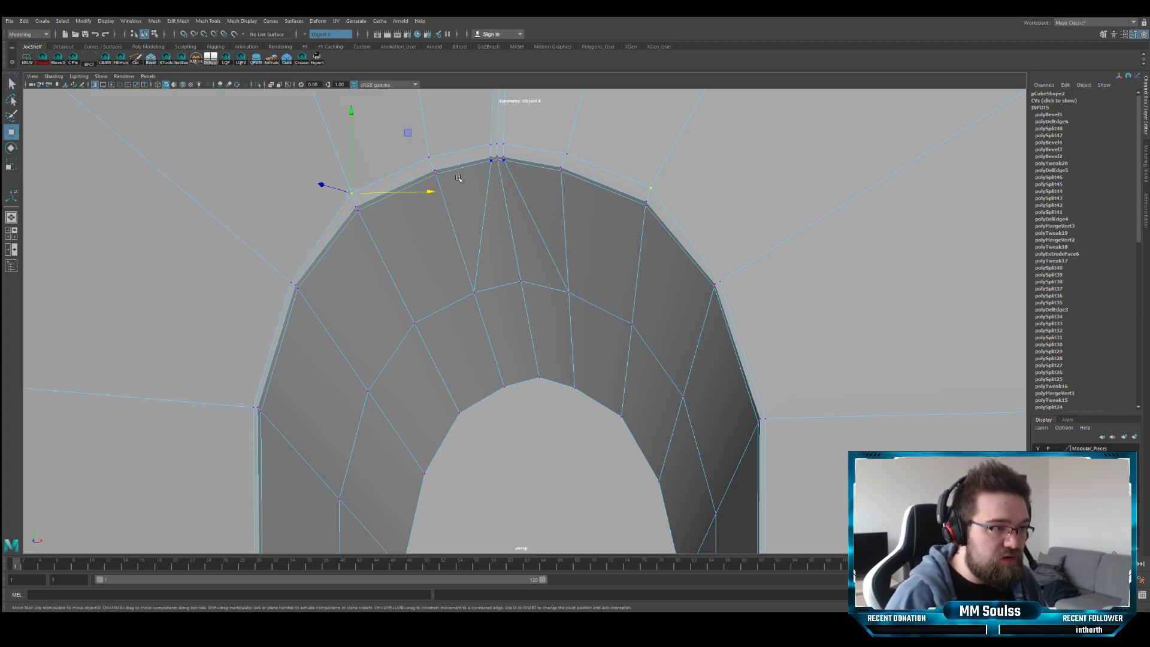
pyautogui.keyDown('alt'); pyautogui.moveTo(428, 163); pyautogui.dragTo(425, 179); pyautogui.keyUp('alt')
pyautogui.moveTo(348, 308); pyautogui.dragTo(350, 324)
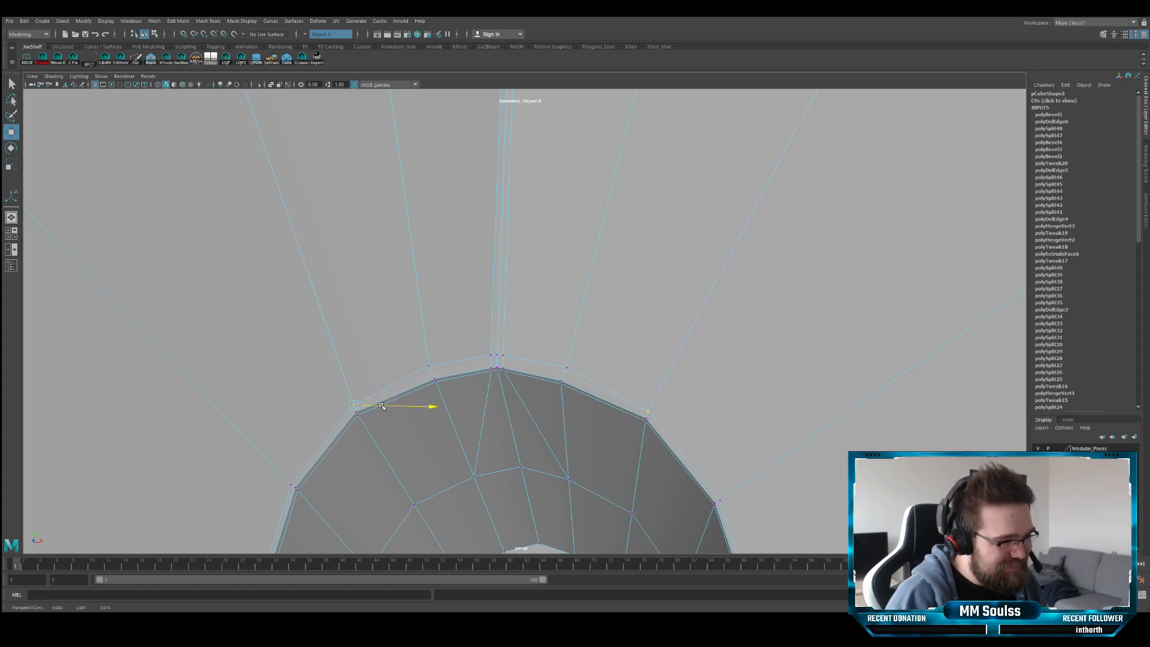
pyautogui.click(429, 366)
pyautogui.press('w')
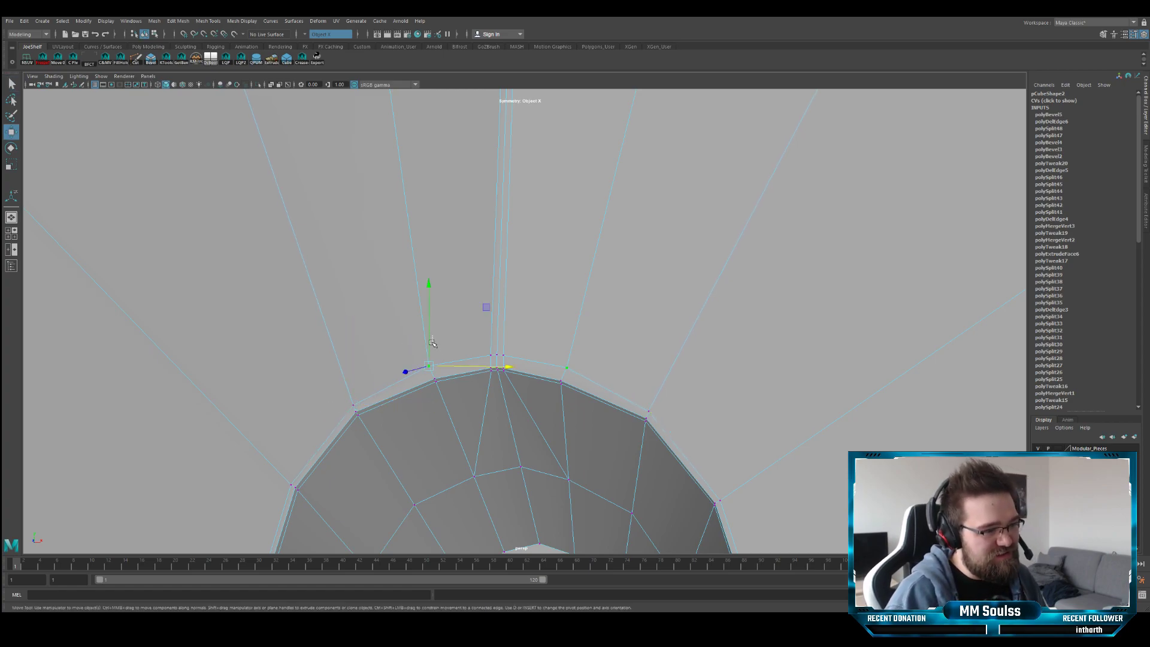
pyautogui.moveTo(432, 343)
pyautogui.mouseDown()
pyautogui.moveTo(431, 329)
pyautogui.moveTo(431, 338)
pyautogui.mouseUp()
pyautogui.moveTo(453, 373); pyautogui.dragTo(458, 373)
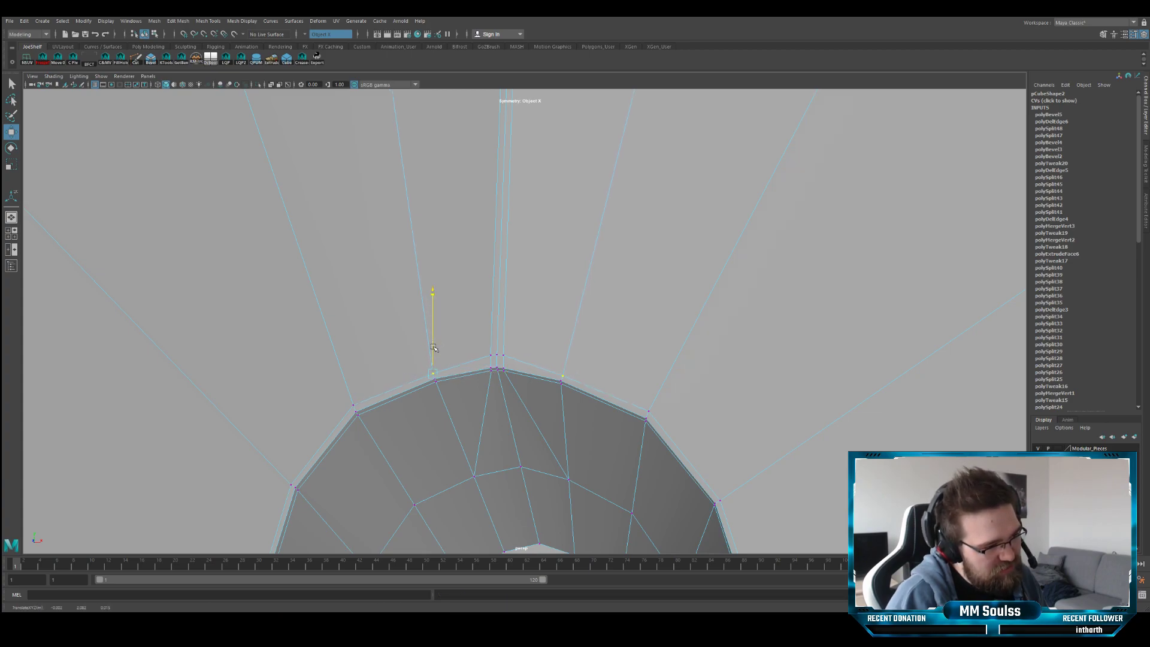
# - Lower the centre support-loop vertices at the groove's apex so they sit closer to the rim
pyautogui.press('q')
pyautogui.press('w')
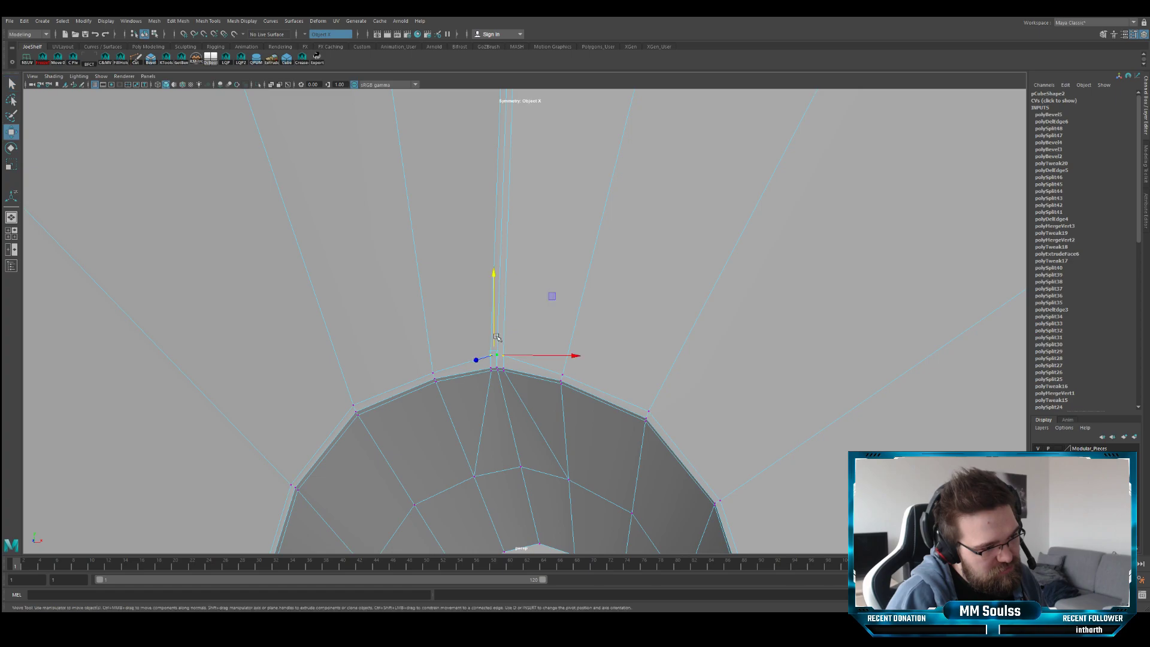
pyautogui.moveTo(495, 343); pyautogui.dragTo(495, 343)
pyautogui.keyDown('alt'); pyautogui.moveTo(495, 342); pyautogui.dragTo(528, 334); pyautogui.keyUp('alt')
pyautogui.scroll(-5, 583, 330)
pyautogui.scroll(9, 533, 335)
pyautogui.press('1')
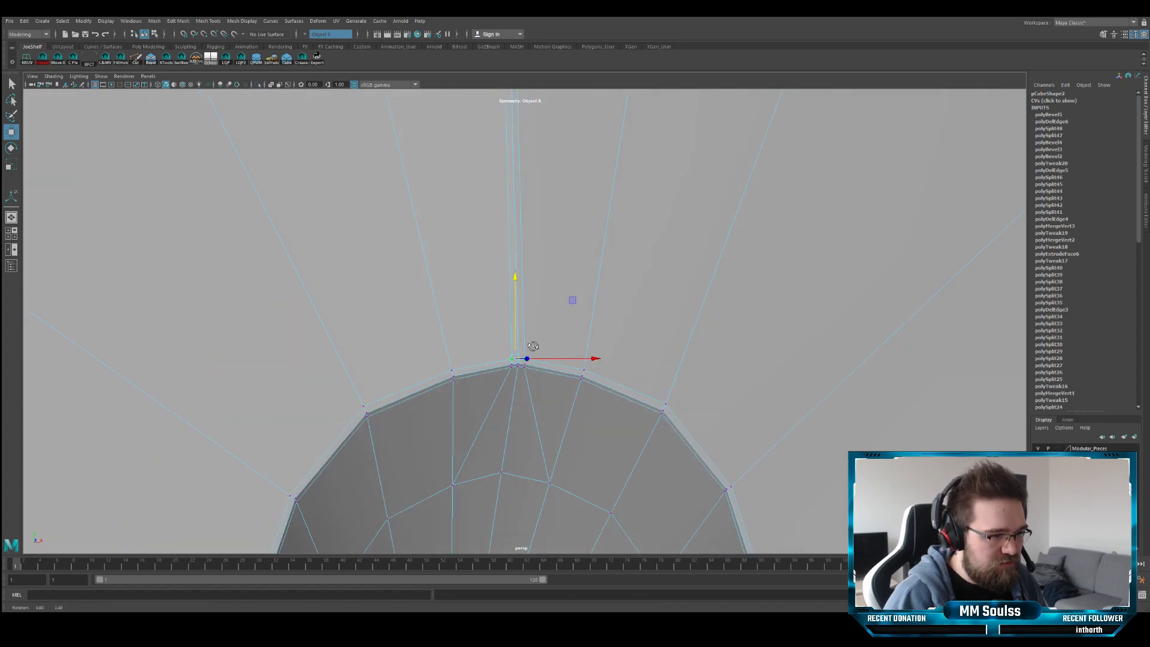
pyautogui.scroll(5, 534, 347)
pyautogui.scroll(-3, 534, 349)
# - Adjust the height of the middle rim vertex at the groove's apex
pyautogui.press('q')
pyautogui.click(515, 388)
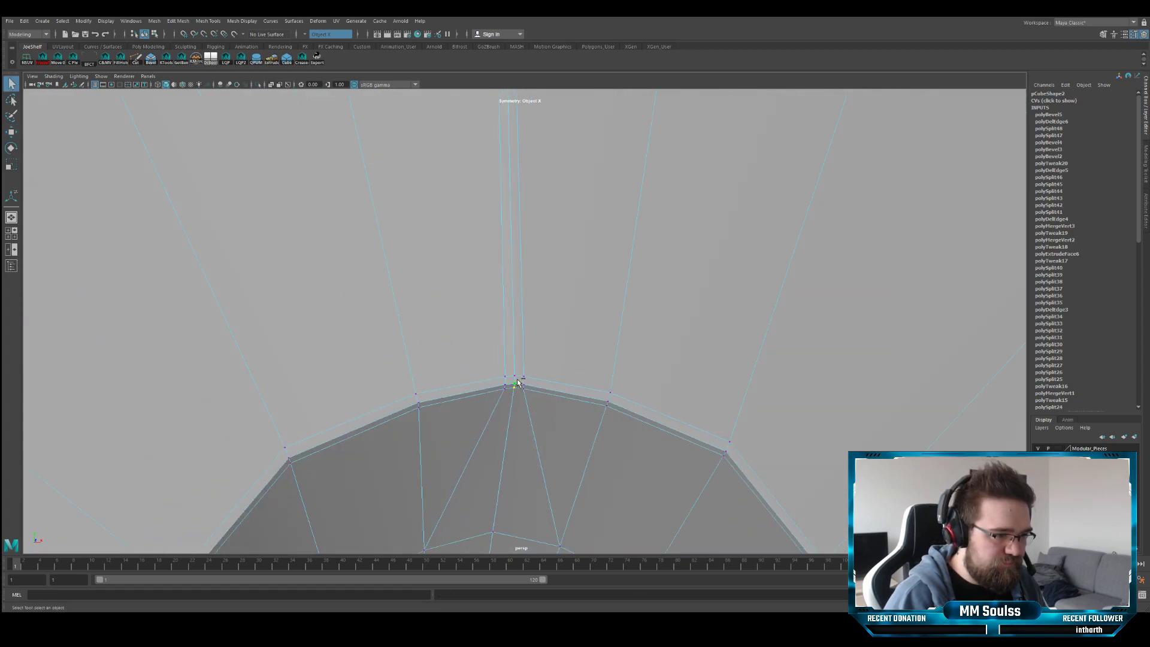
pyautogui.press('w')
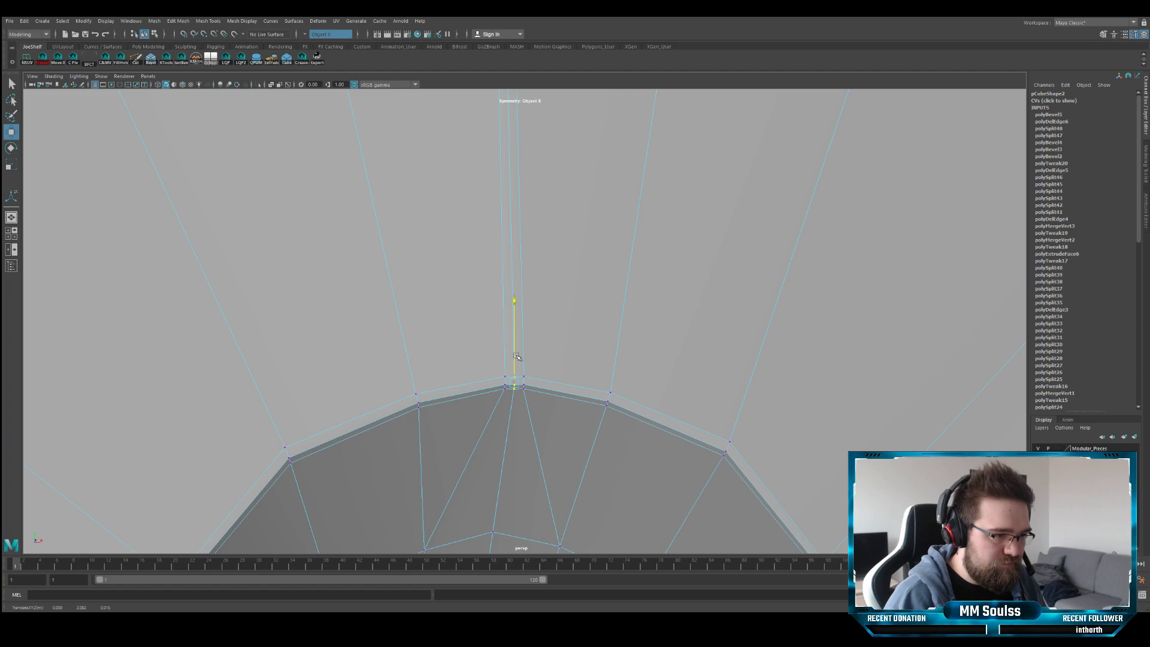
pyautogui.keyDown('alt'); pyautogui.moveTo(516, 356); pyautogui.dragTo(479, 357); pyautogui.keyUp('alt')
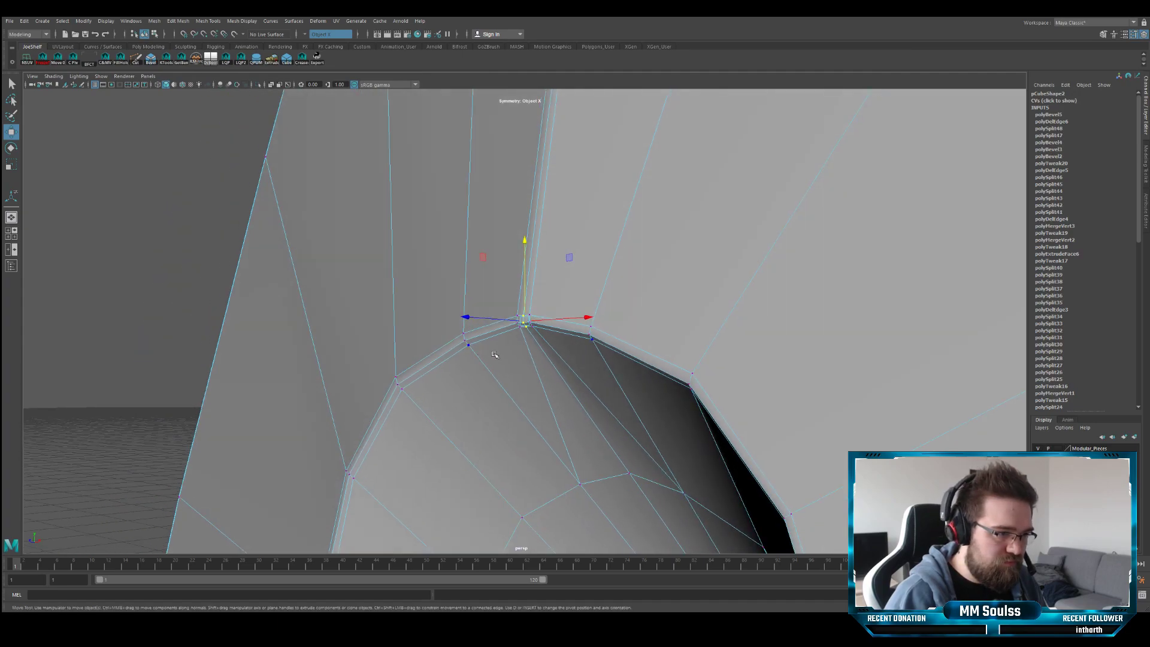
# - Preview the blade smoothed in object mode and examine the groove's rounded end up close
pyautogui.press('3')
pyautogui.press('q')
pyautogui.press('F8')
pyautogui.click(208, 206)
pyautogui.keyDown('alt'); pyautogui.moveTo(265, 242); pyautogui.dragTo(358, 248); pyautogui.keyUp('alt')
pyautogui.scroll(-6, 493, 280)
pyautogui.keyDown('alt'); pyautogui.moveTo(493, 280); pyautogui.dragTo(539, 247); pyautogui.keyUp('alt')
pyautogui.scroll(5, 503, 285)
pyautogui.click(520, 296)
pyautogui.scroll(4, 543, 295)
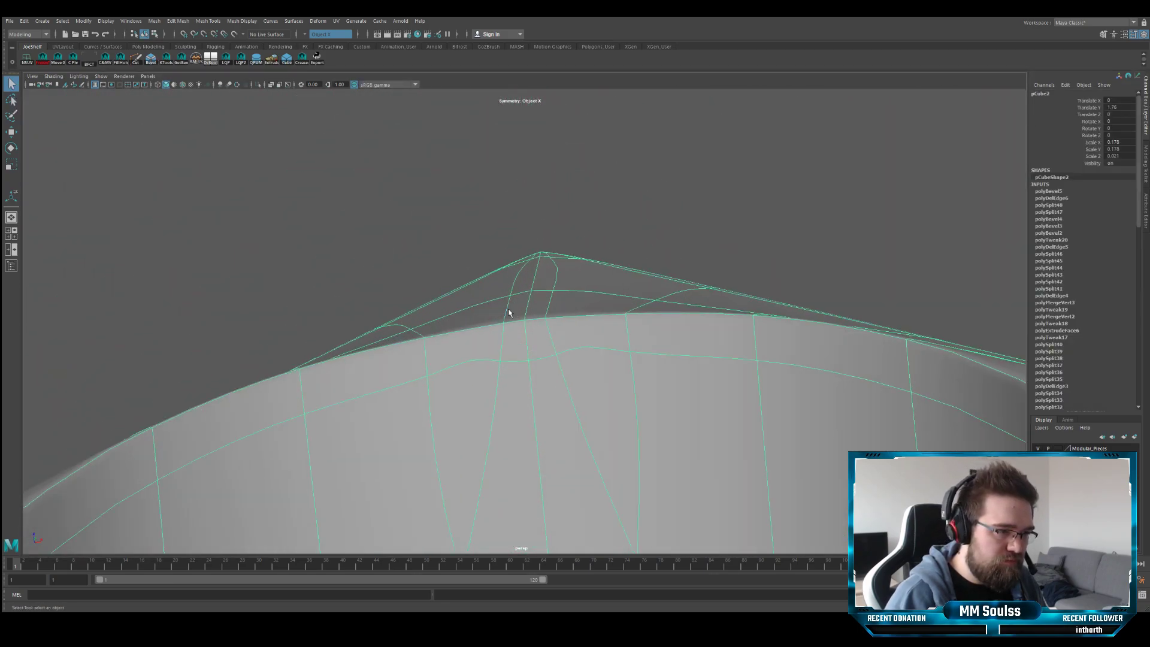
# - Try raising the middle rim vertex at the groove's apex
pyautogui.press('F9')
pyautogui.press('w')
pyautogui.click(525, 319)
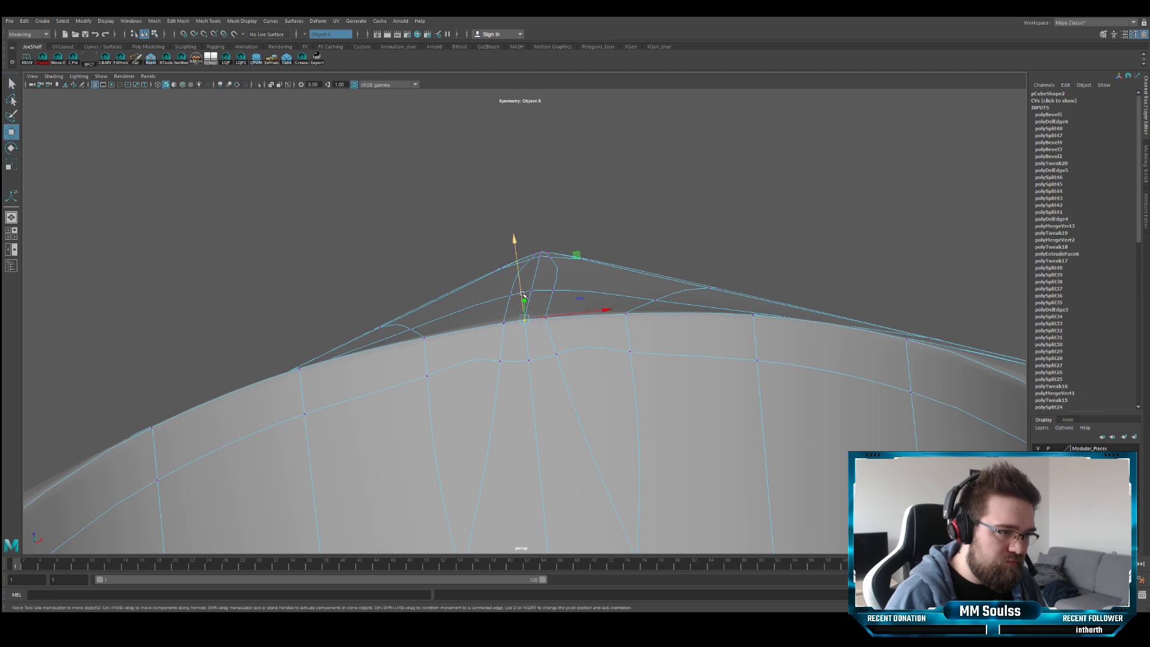
pyautogui.moveTo(523, 295); pyautogui.dragTo(519, 284)
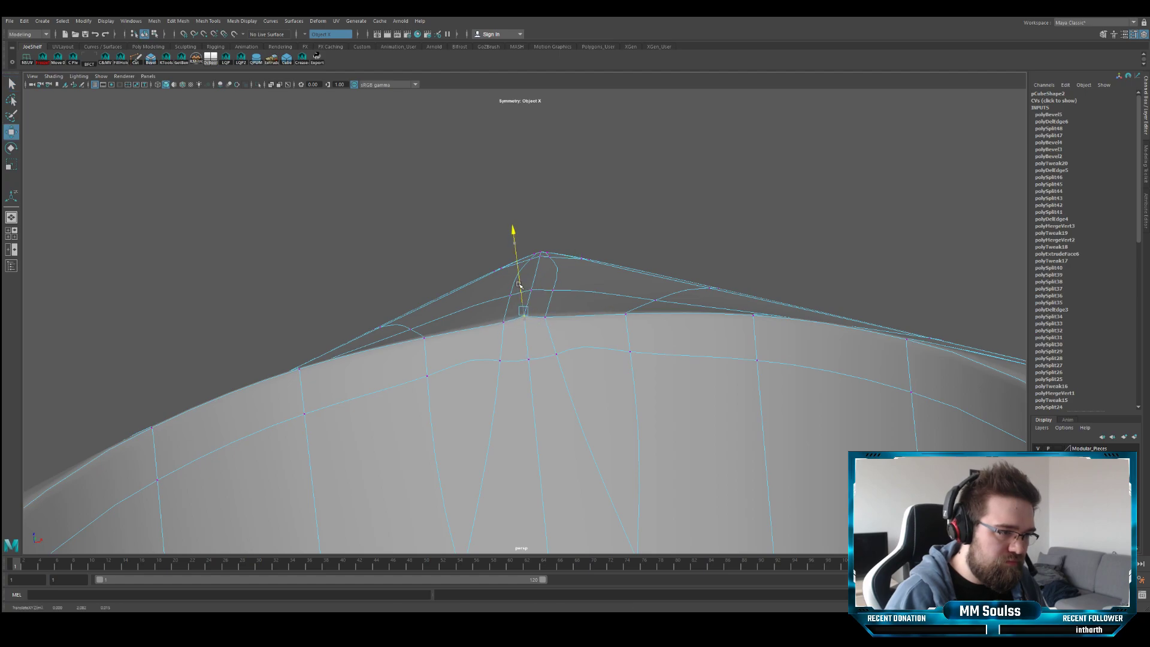
pyautogui.hotkey('ctrl', 'z')
pyautogui.press('1')
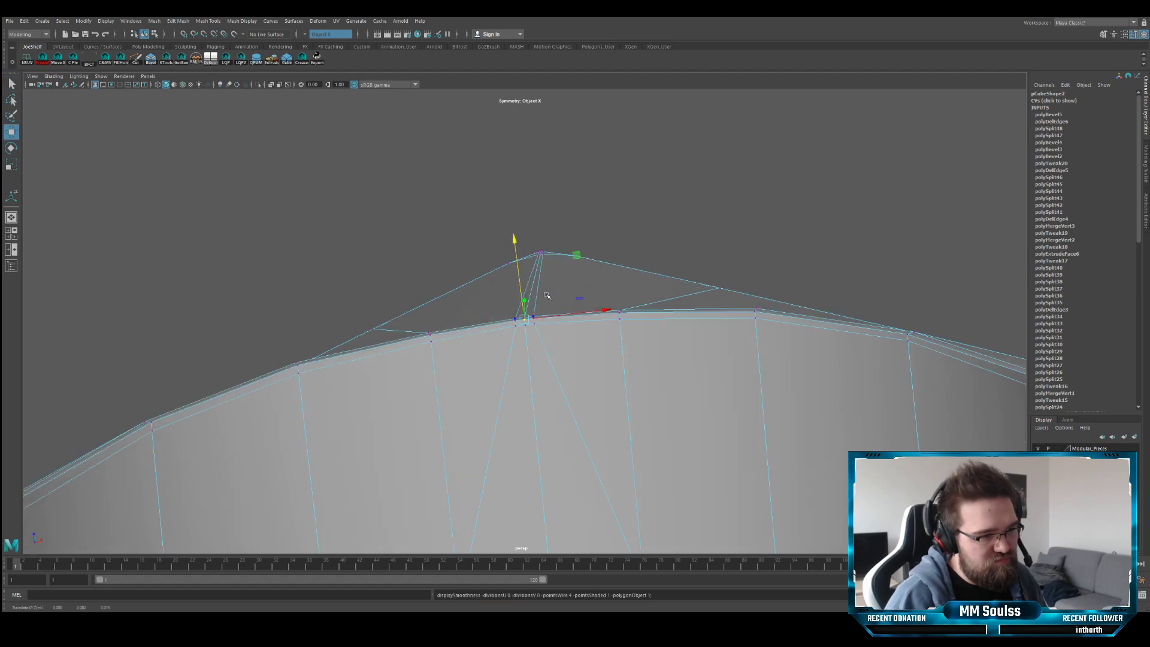
# - Return to object mode and examine the unsmoothed blade tip and the groove's rounded end
pyautogui.scroll(-5, 546, 295)
pyautogui.keyDown('alt'); pyautogui.moveTo(546, 295); pyautogui.dragTo(578, 273); pyautogui.keyUp('alt')
pyautogui.press('q')
pyautogui.press('F8')
pyautogui.click(699, 267)
pyautogui.scroll(-8, 698, 267)
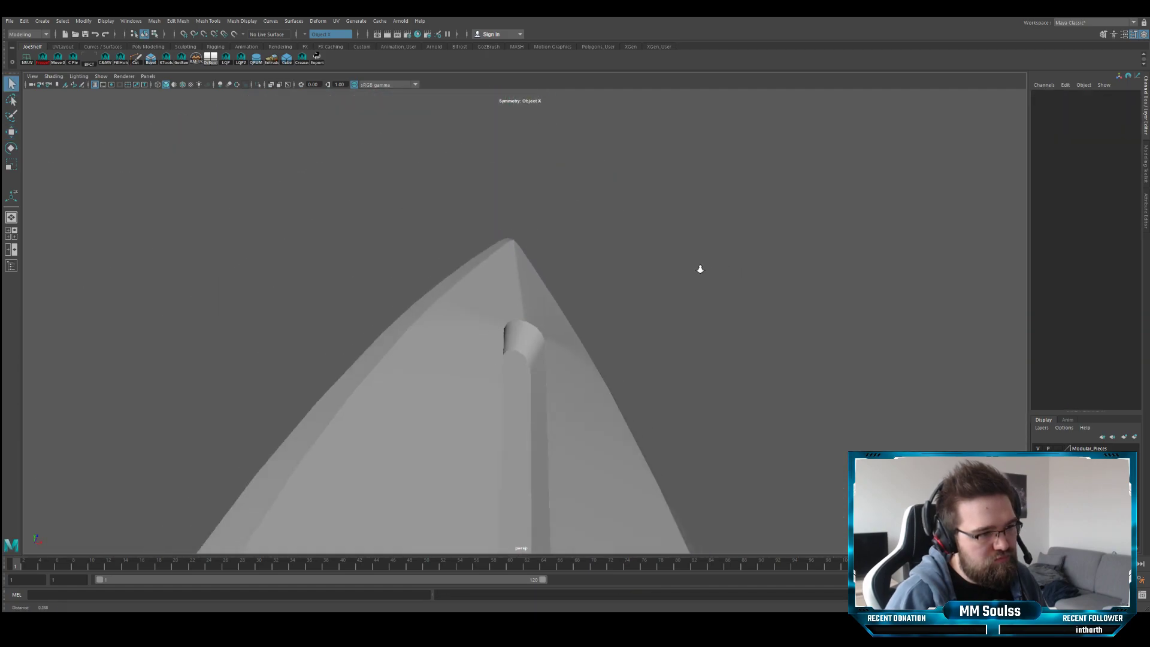
pyautogui.keyDown('alt'); pyautogui.moveTo(699, 267); pyautogui.dragTo(575, 300); pyautogui.keyUp('alt')
pyautogui.scroll(6, 637, 326)
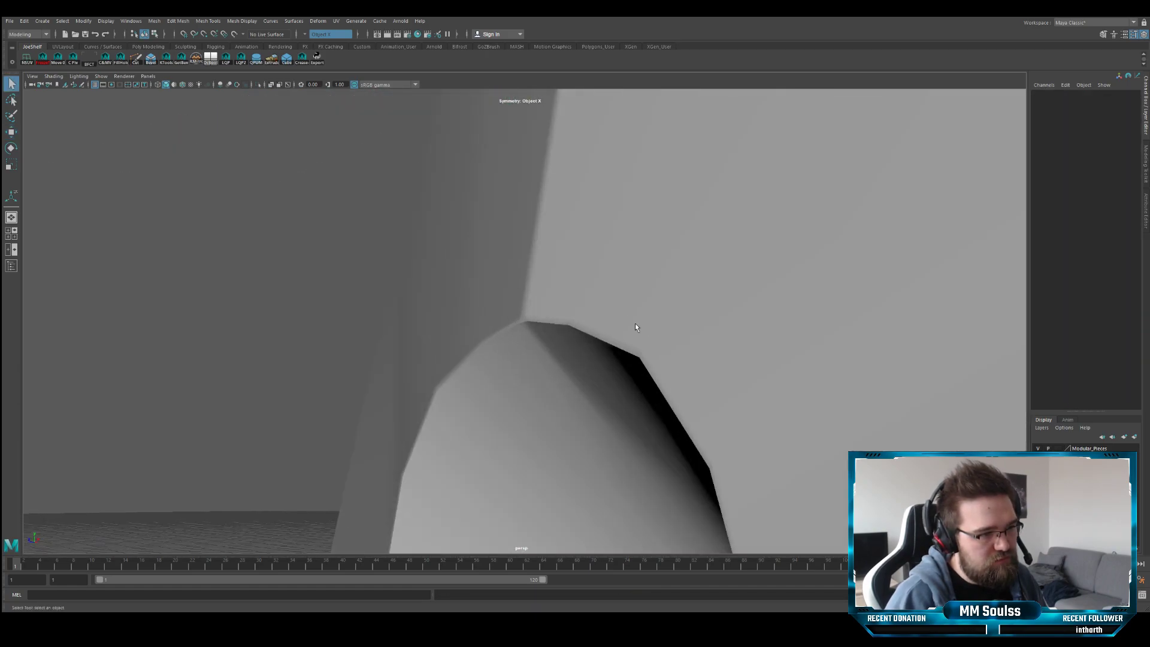
# - Preview the blade smoothed and examine the groove's rounded end from several angles
pyautogui.click(634, 300)
pyautogui.press('3')
pyautogui.click(381, 254)
pyautogui.scroll(-6, 430, 257)
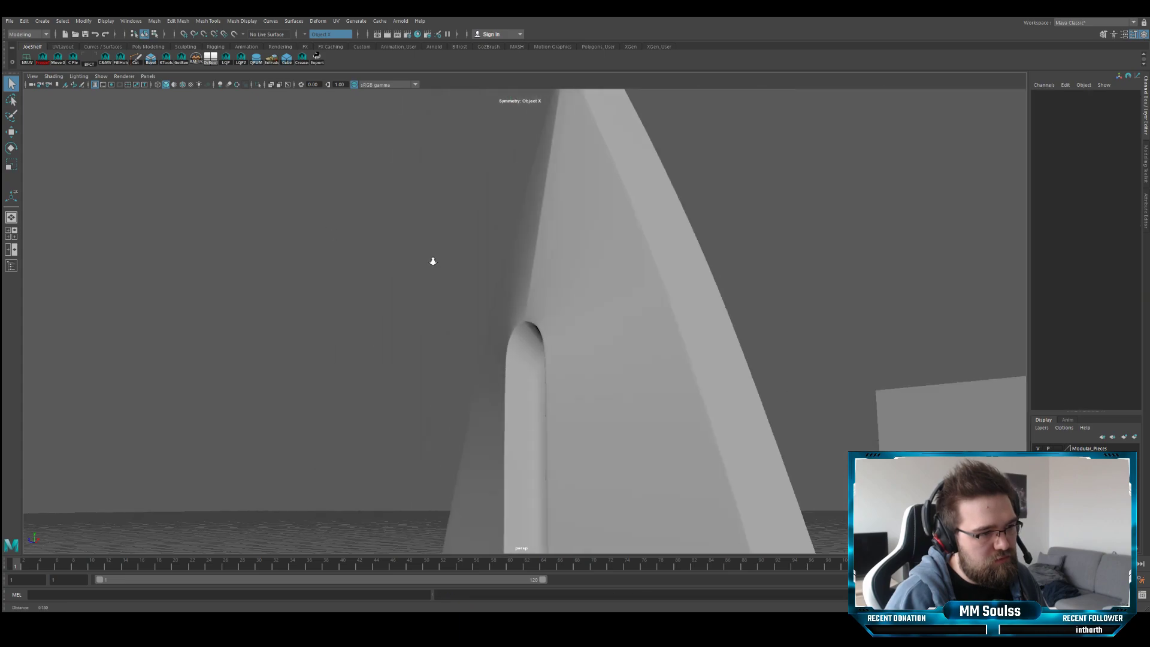
pyautogui.keyDown('alt'); pyautogui.moveTo(430, 258); pyautogui.dragTo(467, 264); pyautogui.keyUp('alt')
pyautogui.scroll(5, 522, 301)
pyautogui.scroll(3, 522, 301)
pyautogui.click(593, 283)
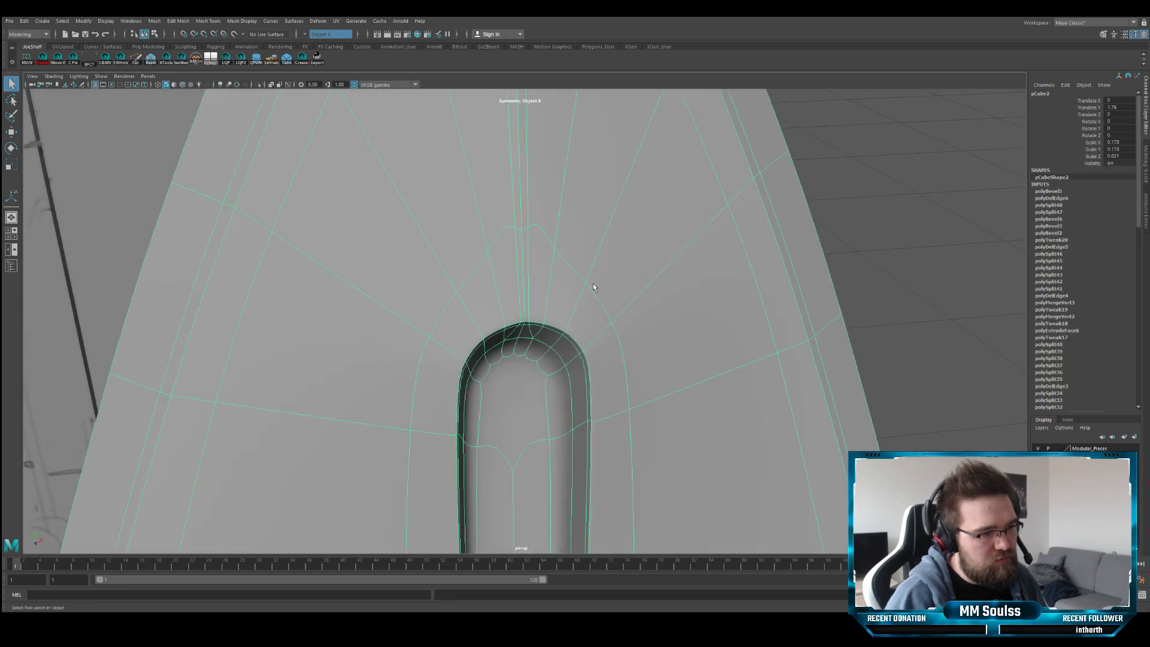
pyautogui.keyDown('alt'); pyautogui.moveTo(593, 282); pyautogui.dragTo(534, 252); pyautogui.keyUp('alt')
# - Turn off the blade's smooth preview and compare its shape with the reference from tip to base
pyautogui.press('1')
pyautogui.click(712, 241)
pyautogui.keyDown('alt'); pyautogui.moveTo(713, 242); pyautogui.dragTo(669, 301); pyautogui.keyUp('alt')
pyautogui.click(613, 293)
pyautogui.keyDown('alt'); pyautogui.moveTo(669, 299); pyautogui.dragTo(561, 331, button='right'); pyautogui.keyUp('alt')
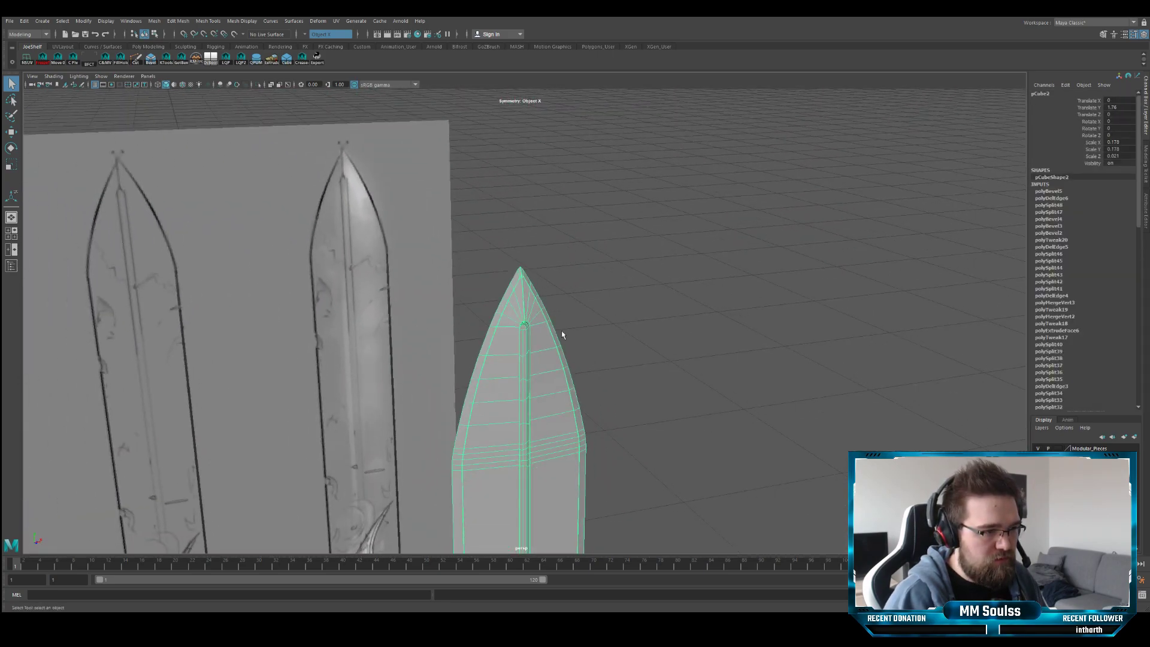
pyautogui.click(561, 331)
pyautogui.click(539, 331)
pyautogui.click(572, 311)
pyautogui.keyDown('alt'); pyautogui.moveTo(571, 311); pyautogui.dragTo(513, 399); pyautogui.keyUp('alt')
pyautogui.keyDown('alt'); pyautogui.moveTo(512, 399); pyautogui.dragTo(506, 146, button='middle'); pyautogui.keyUp('alt')
pyautogui.keyDown('alt'); pyautogui.moveTo(509, 371); pyautogui.dragTo(509, 272, button='middle'); pyautogui.keyUp('alt')
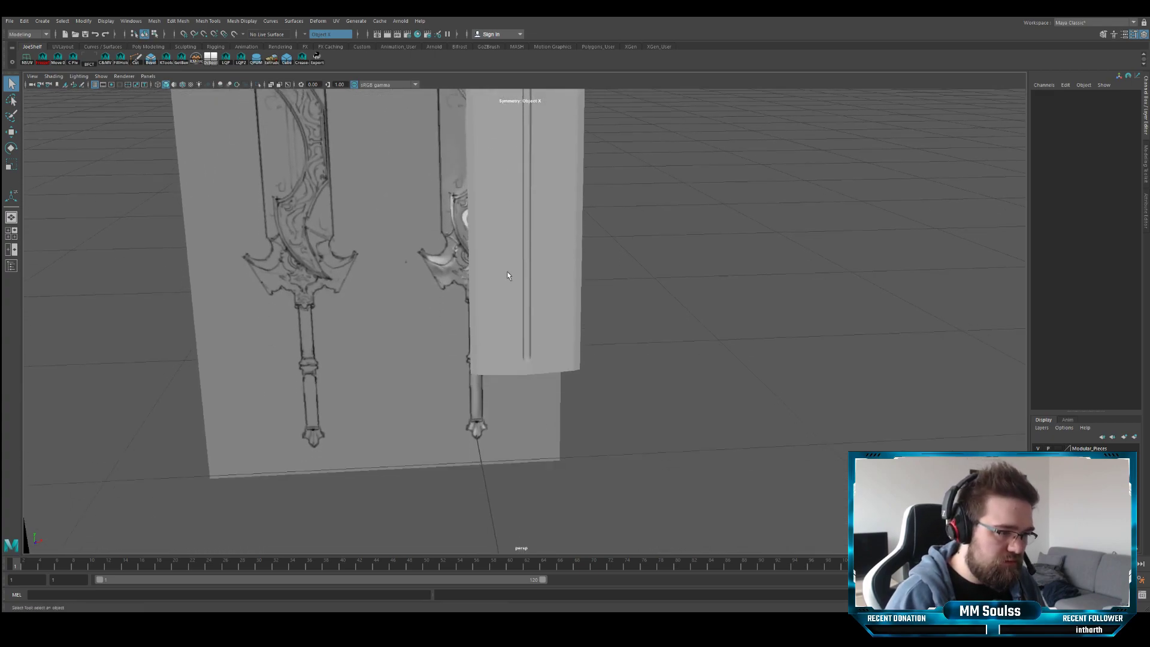
pyautogui.keyDown('alt'); pyautogui.moveTo(533, 323); pyautogui.dragTo(718, 357, button='right'); pyautogui.keyUp('alt')
pyautogui.keyDown('alt'); pyautogui.moveTo(515, 357); pyautogui.dragTo(559, 360, button='right'); pyautogui.keyUp('alt')
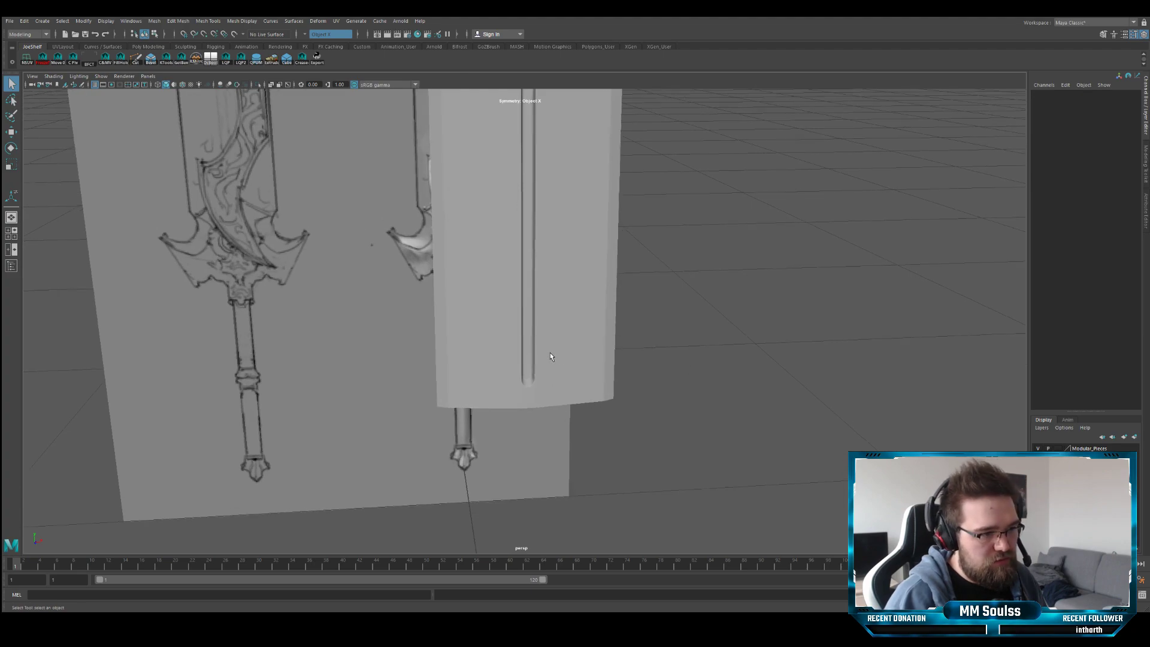
pyautogui.keyDown('alt'); pyautogui.moveTo(550, 352); pyautogui.dragTo(522, 281); pyautogui.keyUp('alt')
# - Examine the reference sword along its full length in the front view
pyautogui.press('space')
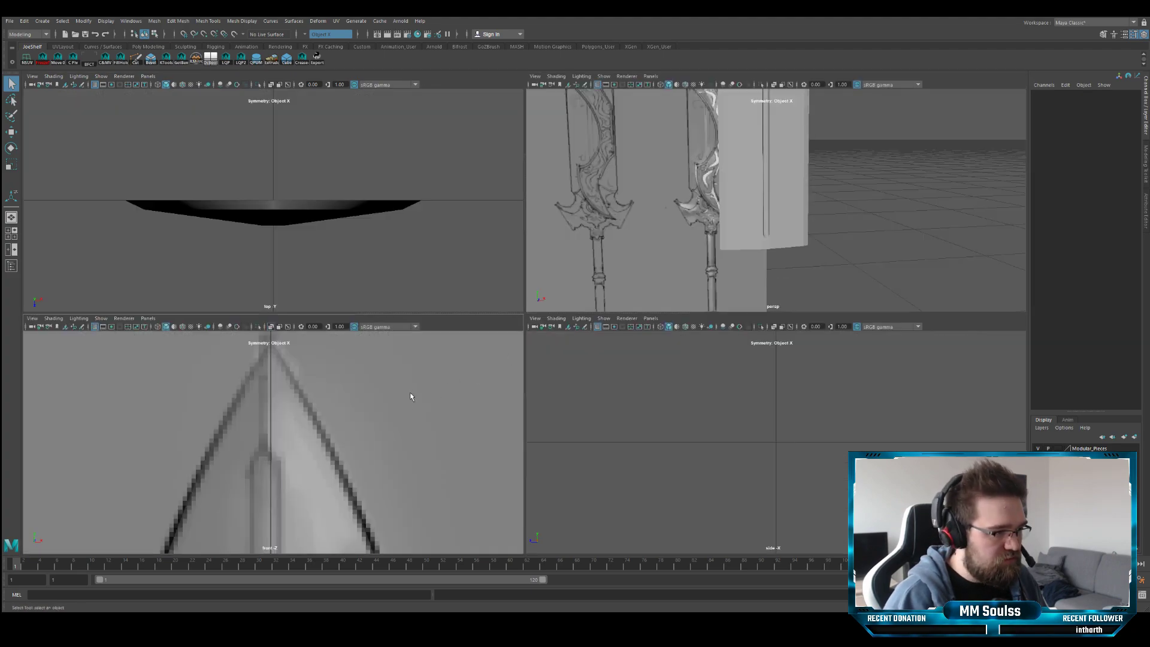
pyautogui.press('space')
pyautogui.scroll(-12, 440, 391)
pyautogui.keyDown('alt'); pyautogui.moveTo(465, 410); pyautogui.dragTo(468, 198, button='middle'); pyautogui.keyUp('alt')
pyautogui.keyDown('alt'); pyautogui.moveTo(487, 319); pyautogui.dragTo(475, 110, button='middle'); pyautogui.keyUp('alt')
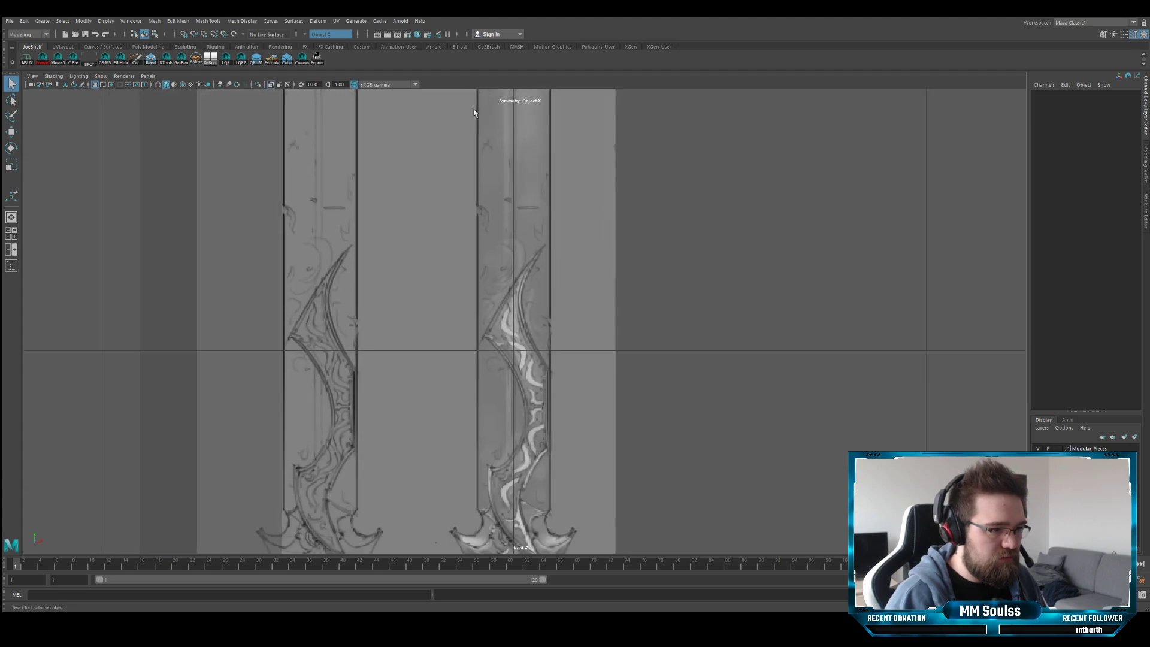
pyautogui.scroll(-8, 500, 275)
pyautogui.press('space')
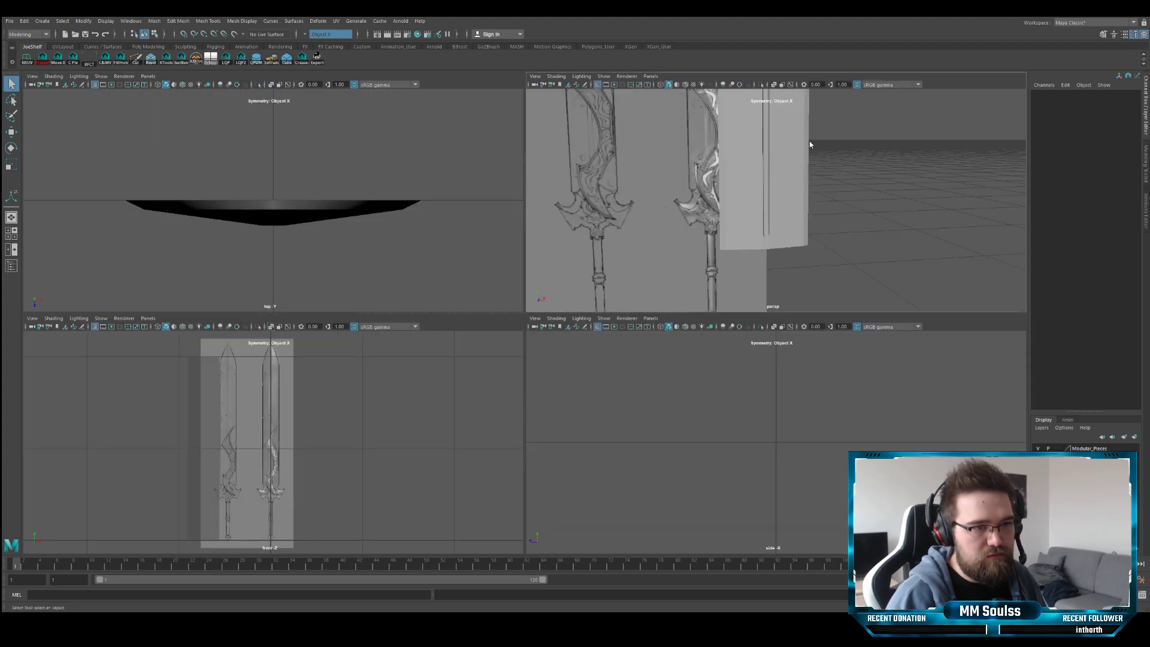
# - Select the blade and compare its lower end with the guard on the reference in the front view
pyautogui.click(786, 164)
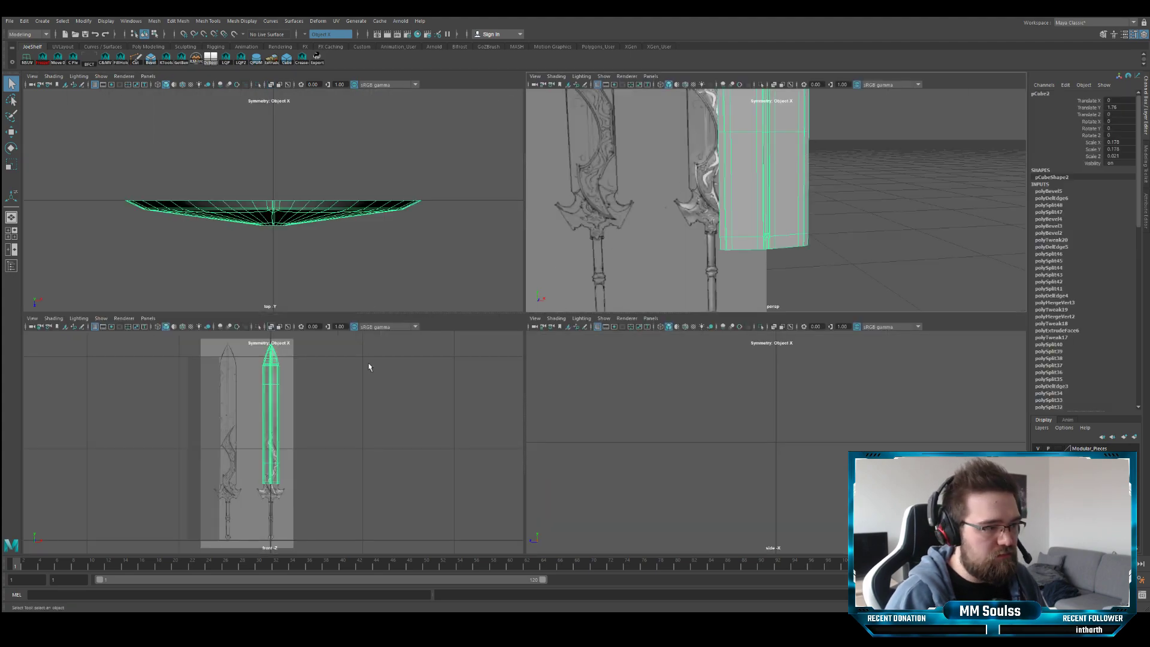
pyautogui.press('space')
pyautogui.scroll(10, 515, 211)
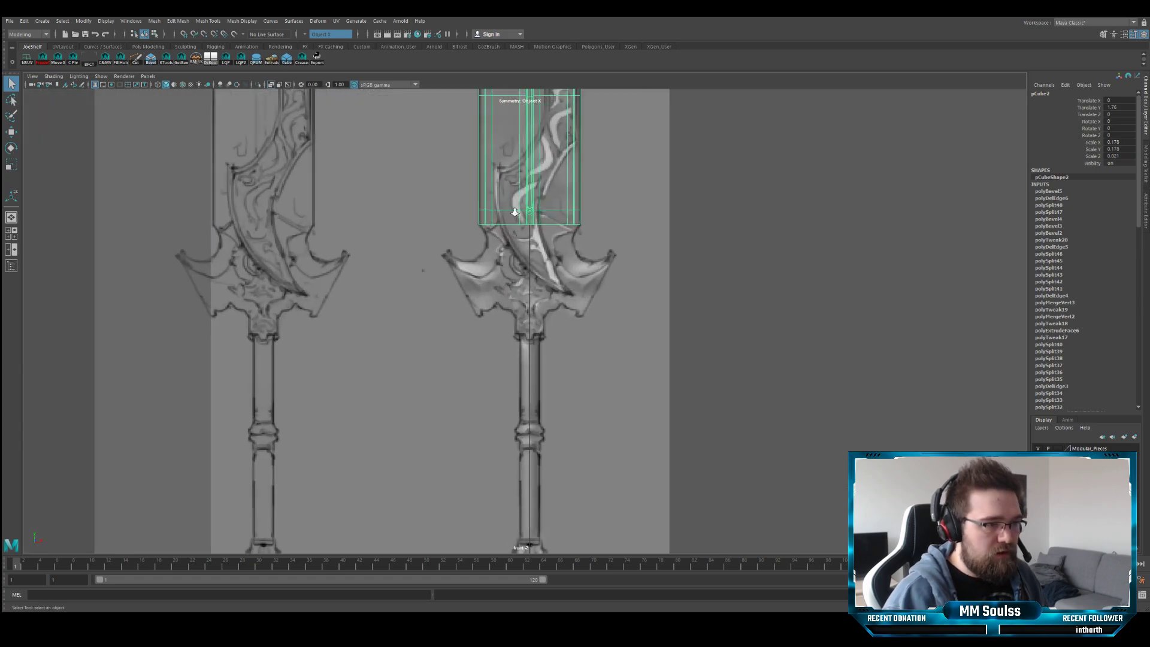
pyautogui.scroll(4, 515, 212)
pyautogui.keyDown('alt'); pyautogui.moveTo(515, 212); pyautogui.dragTo(527, 258, button='middle'); pyautogui.keyUp('alt')
pyautogui.scroll(-9, 527, 252)
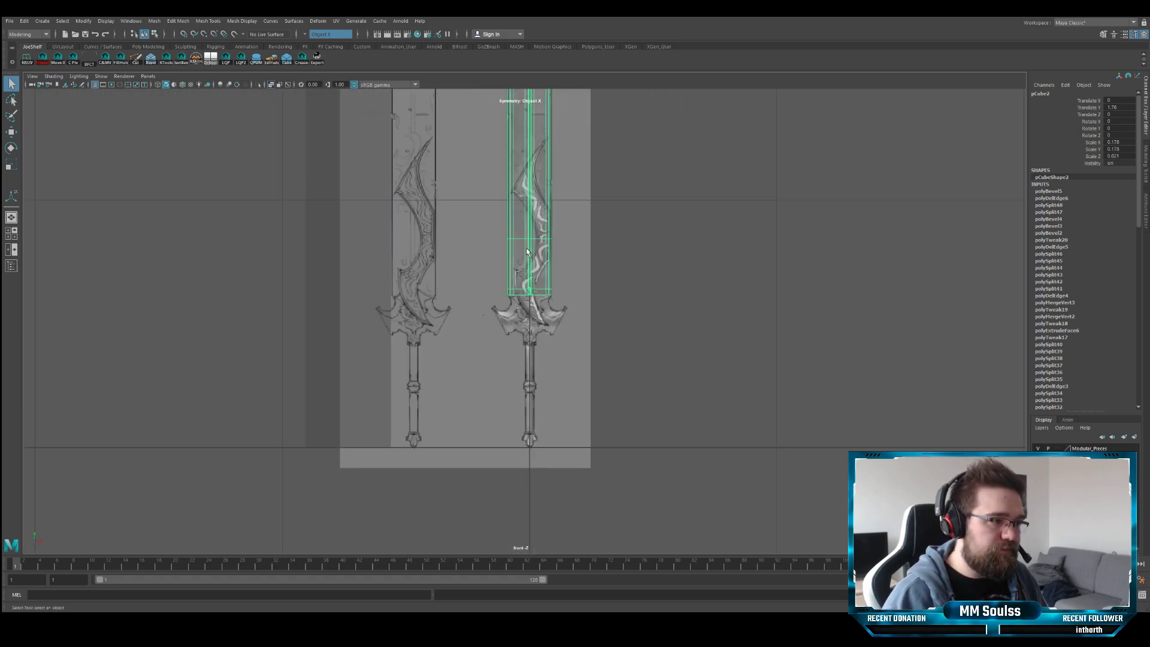
pyautogui.scroll(-3, 527, 251)
pyautogui.keyDown('alt'); pyautogui.moveTo(494, 205); pyautogui.dragTo(485, 122, button='middle'); pyautogui.keyUp('alt')
pyautogui.scroll(10, 511, 307)
pyautogui.keyDown('alt'); pyautogui.moveTo(468, 279); pyautogui.dragTo(492, 232, button='middle'); pyautogui.keyUp('alt')
pyautogui.scroll(4, 482, 294)
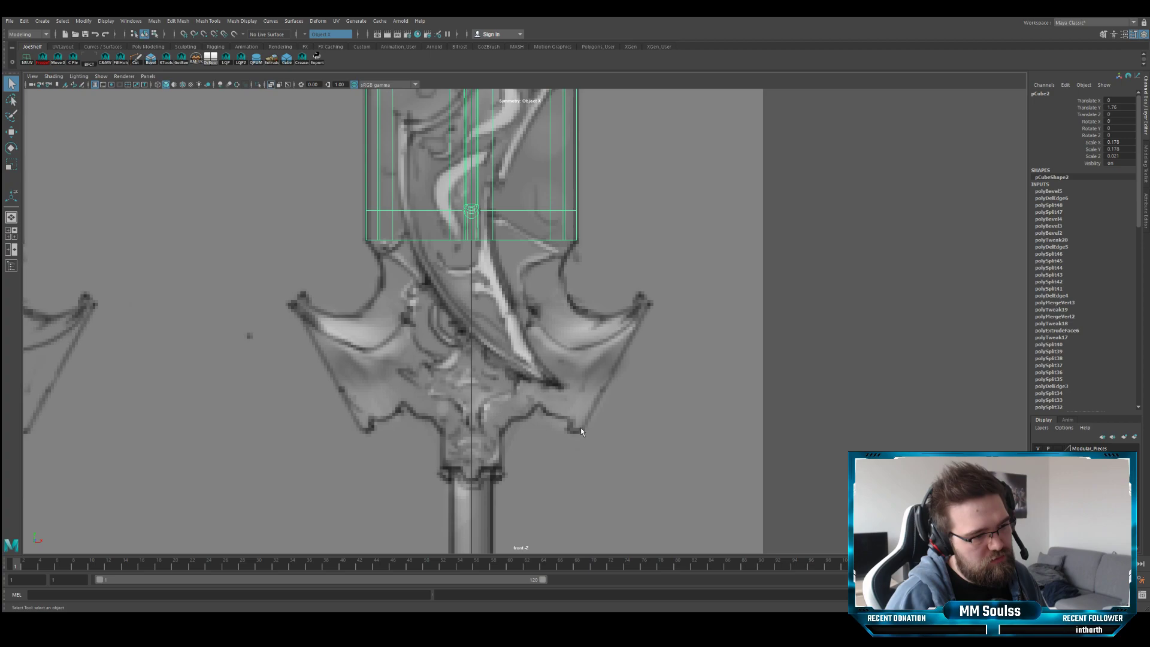
pyautogui.scroll(-3, 634, 357)
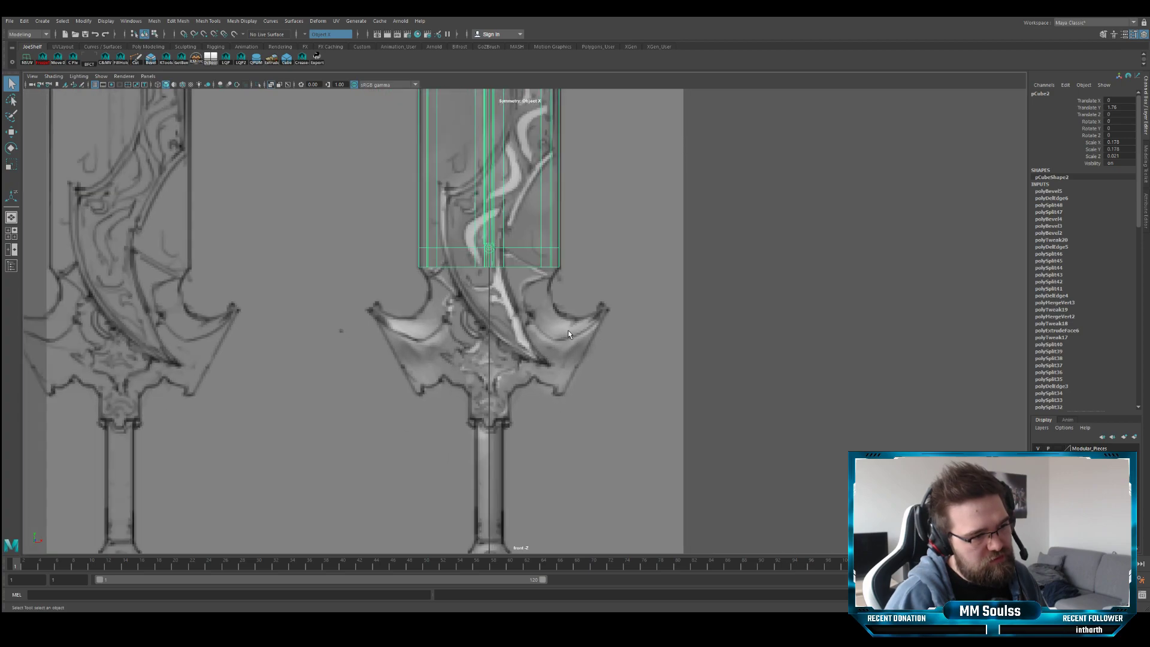
pyautogui.scroll(3, 568, 330)
# - Add a polygon cube for the guard, scale it uniformly to about 0.225 and raise it to the blade's lower end
pyautogui.press('space')
pyautogui.press('space')
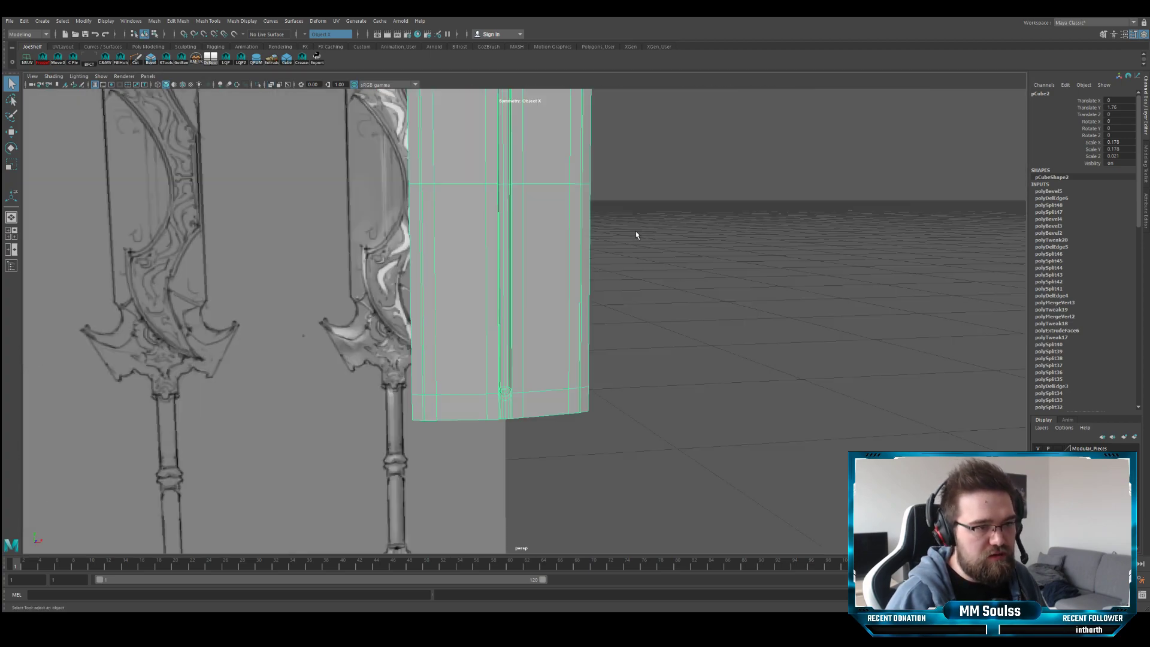
pyautogui.keyDown('alt'); pyautogui.moveTo(520, 246); pyautogui.dragTo(529, 242); pyautogui.keyUp('alt')
pyautogui.keyDown('alt'); pyautogui.moveTo(468, 270); pyautogui.dragTo(484, 243, button='middle'); pyautogui.keyUp('alt')
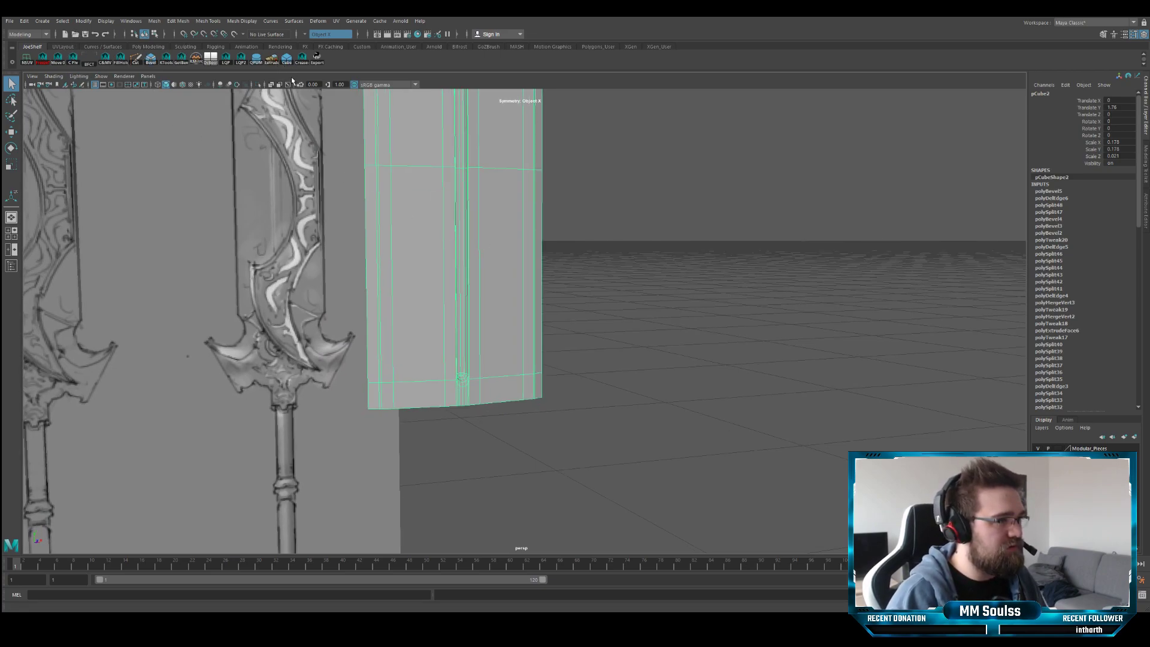
pyautogui.press('f')
pyautogui.keyDown('alt'); pyautogui.moveTo(451, 186); pyautogui.dragTo(462, 209); pyautogui.keyUp('alt')
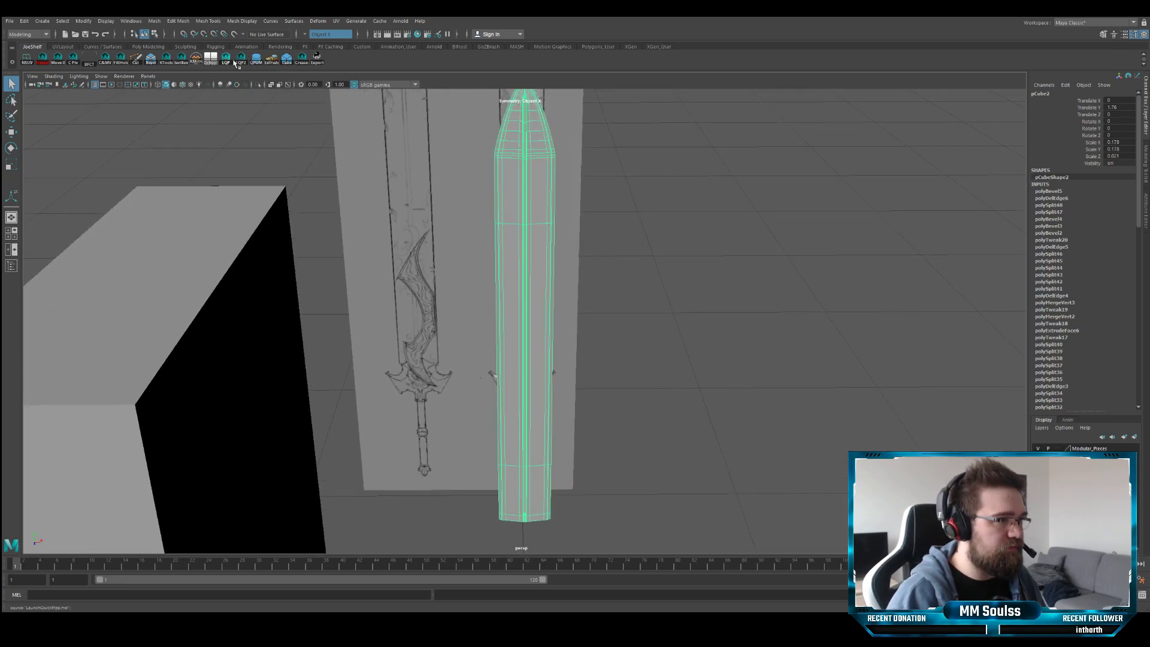
pyautogui.click(285, 59)
pyautogui.press('w')
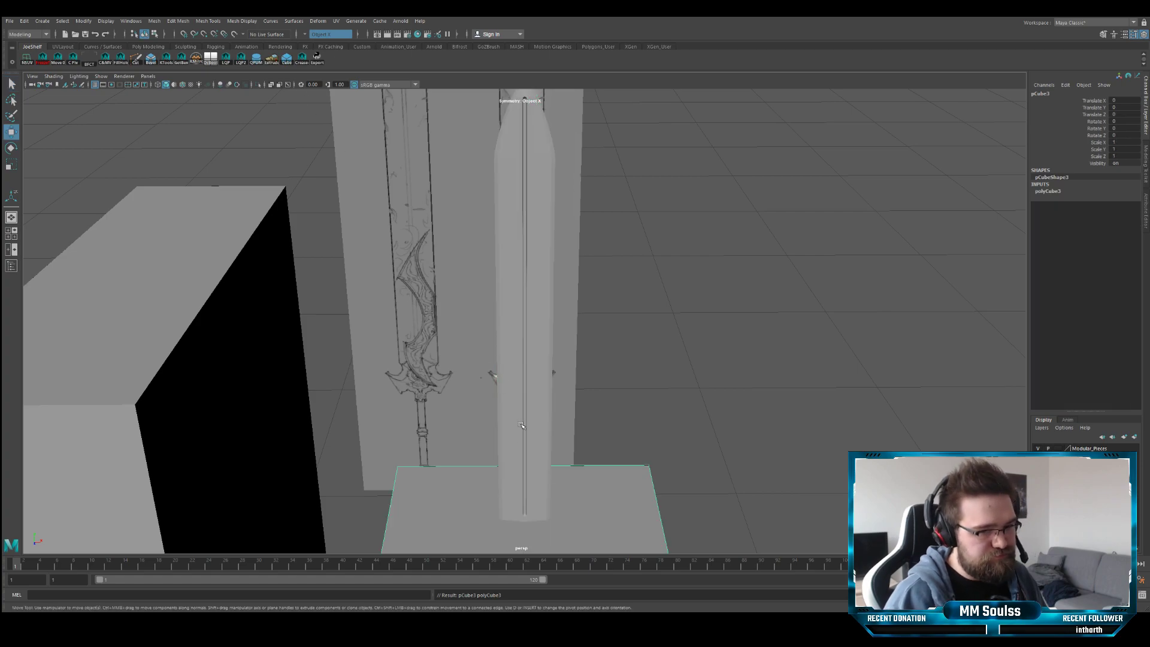
pyautogui.press('f')
pyautogui.keyDown('alt'); pyautogui.moveTo(565, 405); pyautogui.dragTo(336, 351); pyautogui.keyUp('alt')
pyautogui.press('e')
pyautogui.press('r')
pyautogui.press('w')
pyautogui.moveTo(508, 314); pyautogui.dragTo(514, 181)
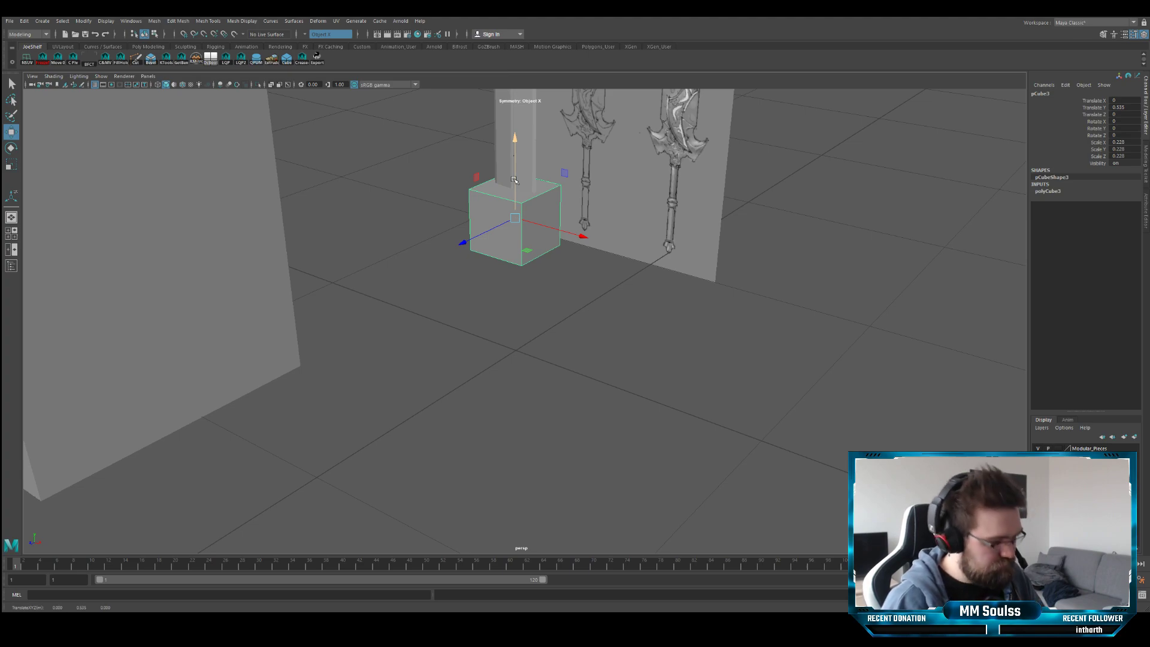
# - Scale the guard cube to about 0.05 in depth and 0.17 in height, and check it against the reference guard in the front view
pyautogui.press('f')
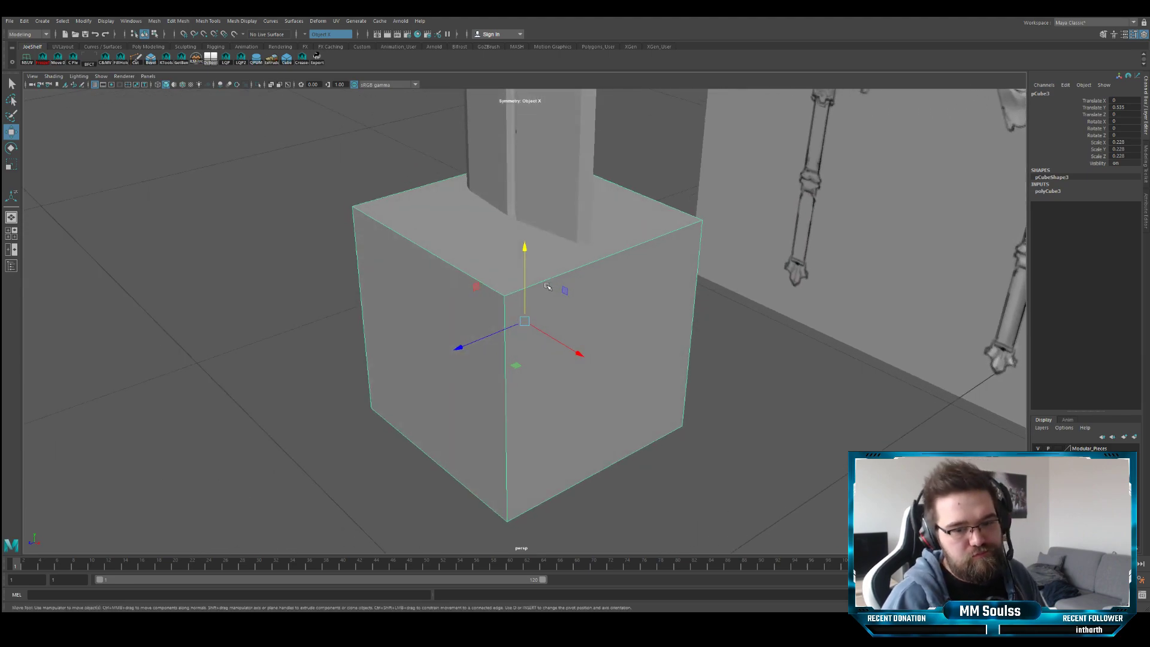
pyautogui.keyDown('alt'); pyautogui.moveTo(546, 286); pyautogui.dragTo(515, 306); pyautogui.keyUp('alt')
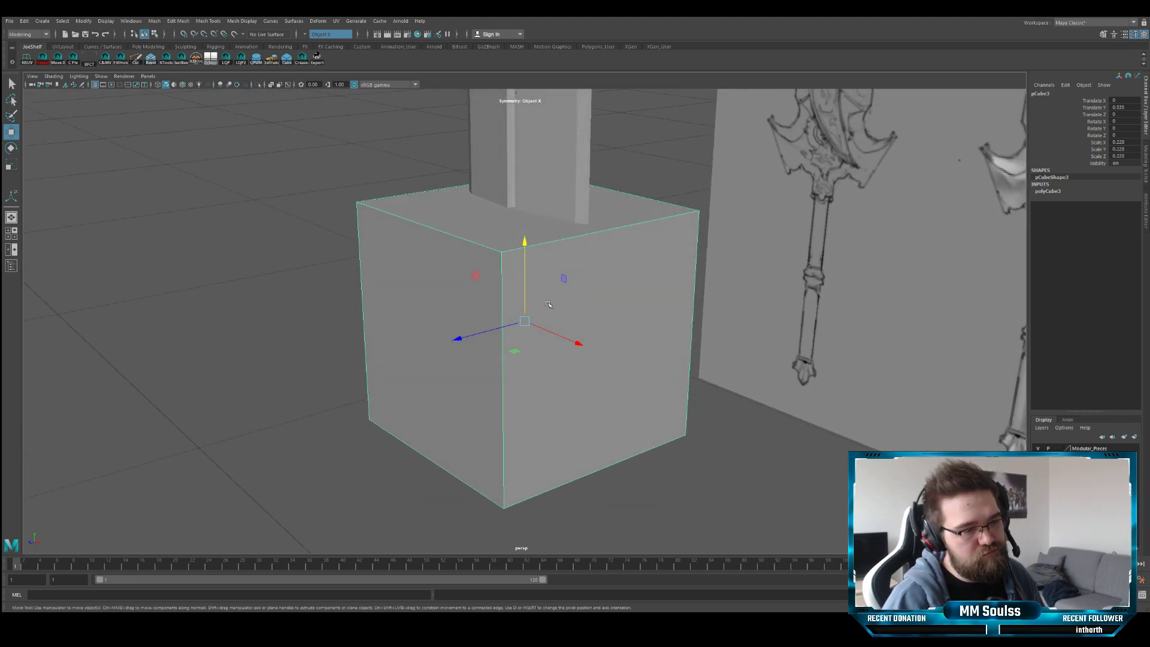
pyautogui.press('r')
pyautogui.moveTo(461, 336); pyautogui.dragTo(514, 324)
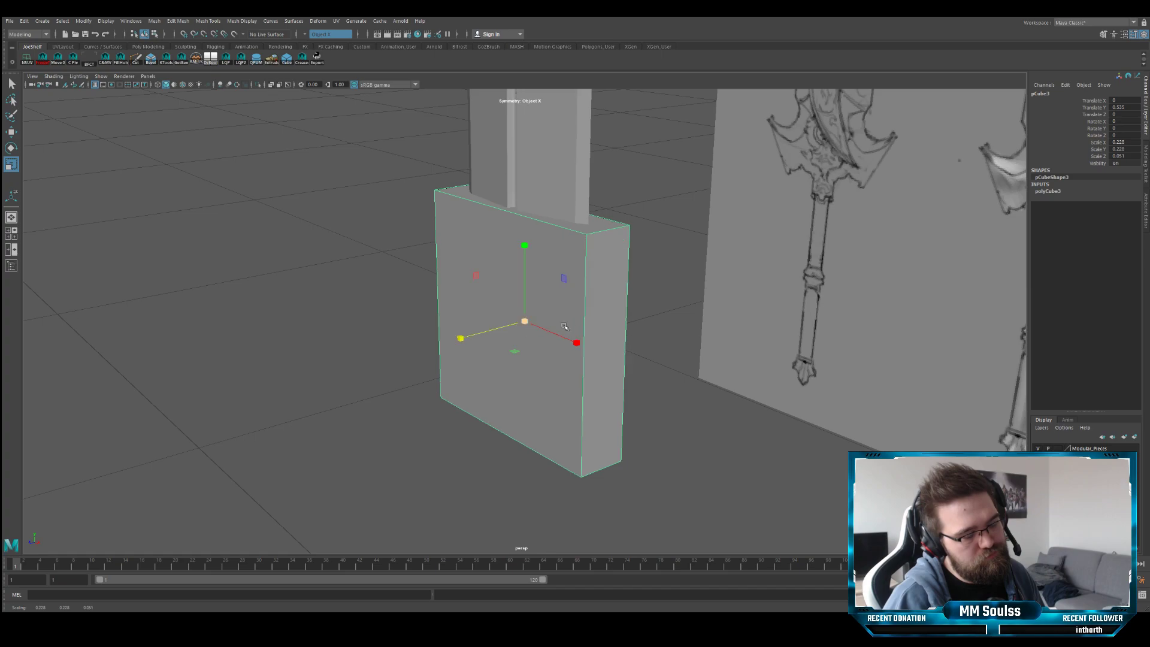
pyautogui.keyDown('alt'); pyautogui.moveTo(527, 281); pyautogui.dragTo(566, 282); pyautogui.keyUp('alt')
pyautogui.moveTo(525, 244)
pyautogui.mouseDown()
pyautogui.moveTo(525, 289)
pyautogui.moveTo(526, 259)
pyautogui.mouseUp()
pyautogui.keyDown('alt'); pyautogui.moveTo(526, 259); pyautogui.dragTo(556, 277); pyautogui.keyUp('alt')
pyautogui.press('space')
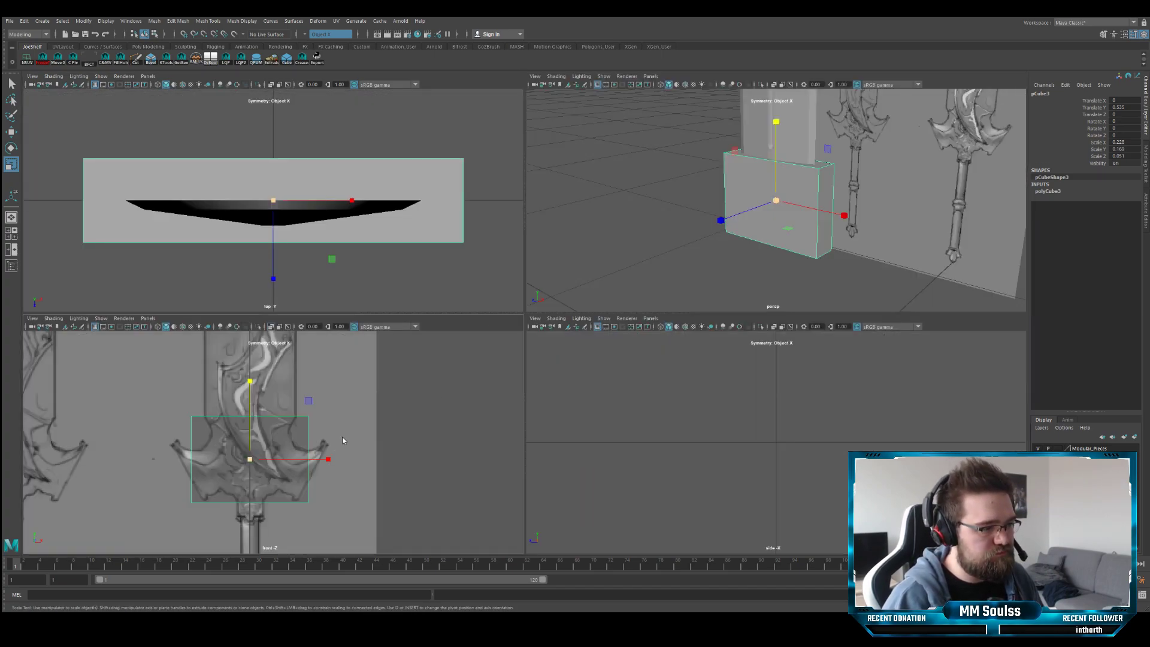
pyautogui.press('space')
pyautogui.keyDown('alt'); pyautogui.moveTo(456, 321); pyautogui.dragTo(482, 300, button='middle'); pyautogui.keyUp('alt')
pyautogui.keyDown('alt'); pyautogui.moveTo(482, 300); pyautogui.dragTo(569, 277, button='right'); pyautogui.keyUp('alt')
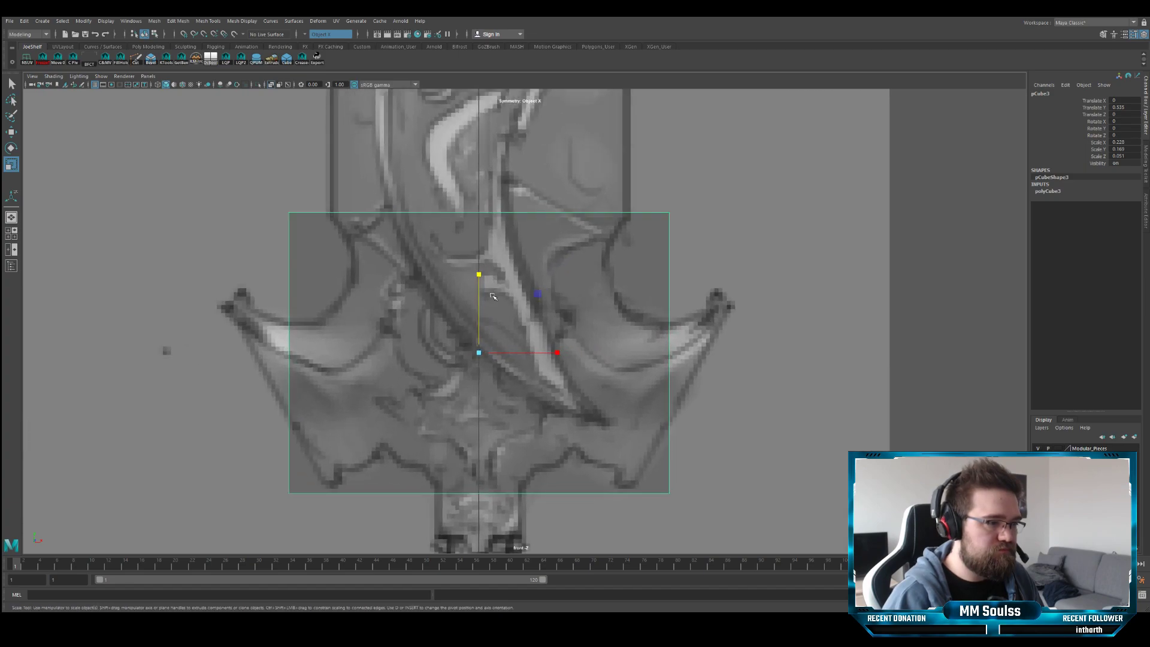
# - Try to cut a vertical edge loop through the guard block's centre with symmetry on
pyautogui.press('q')
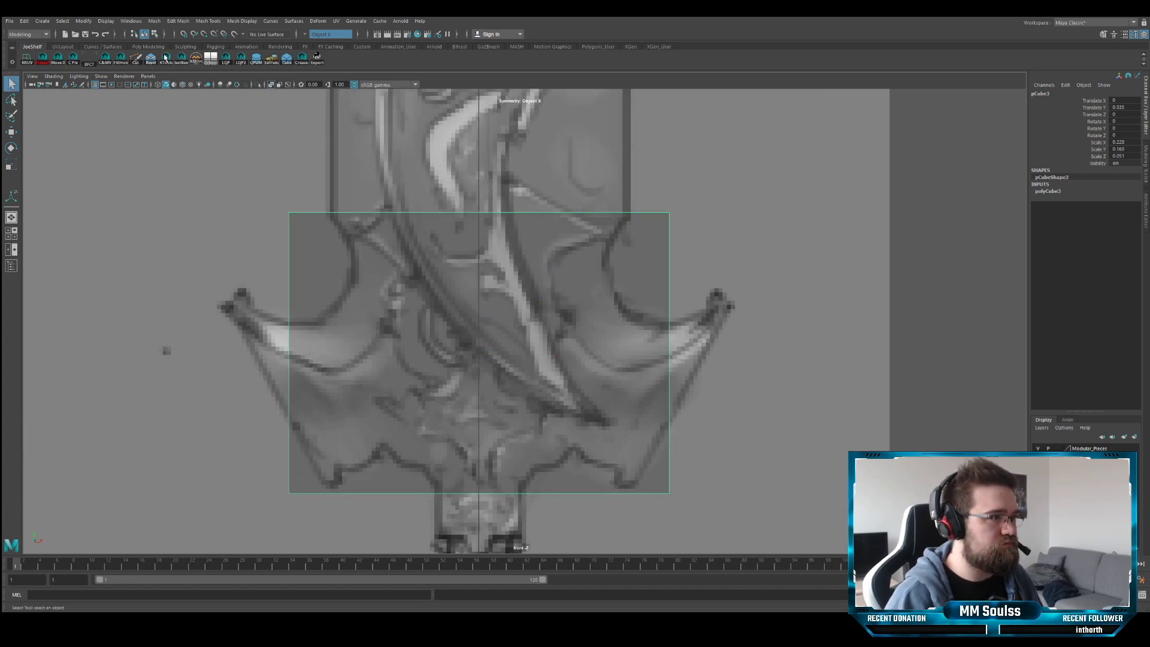
pyautogui.click(137, 60)
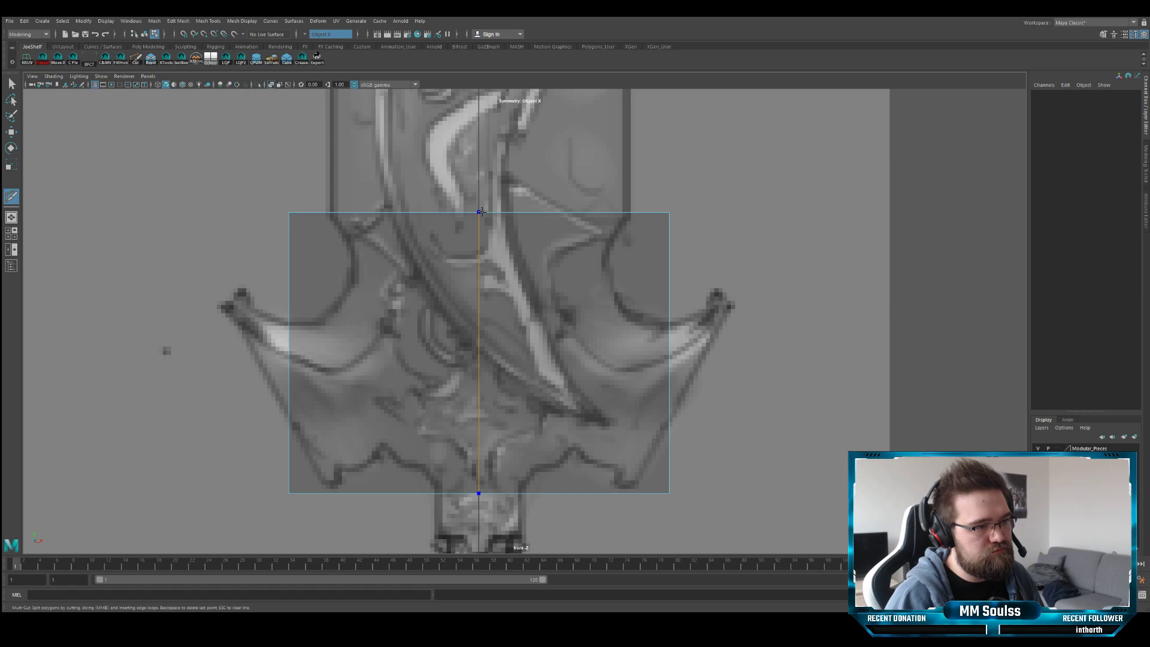
pyautogui.keyDown('ctrl'); pyautogui.keyDown('shift'); pyautogui.click(482, 212); pyautogui.keyUp('shift'); pyautogui.keyUp('ctrl')
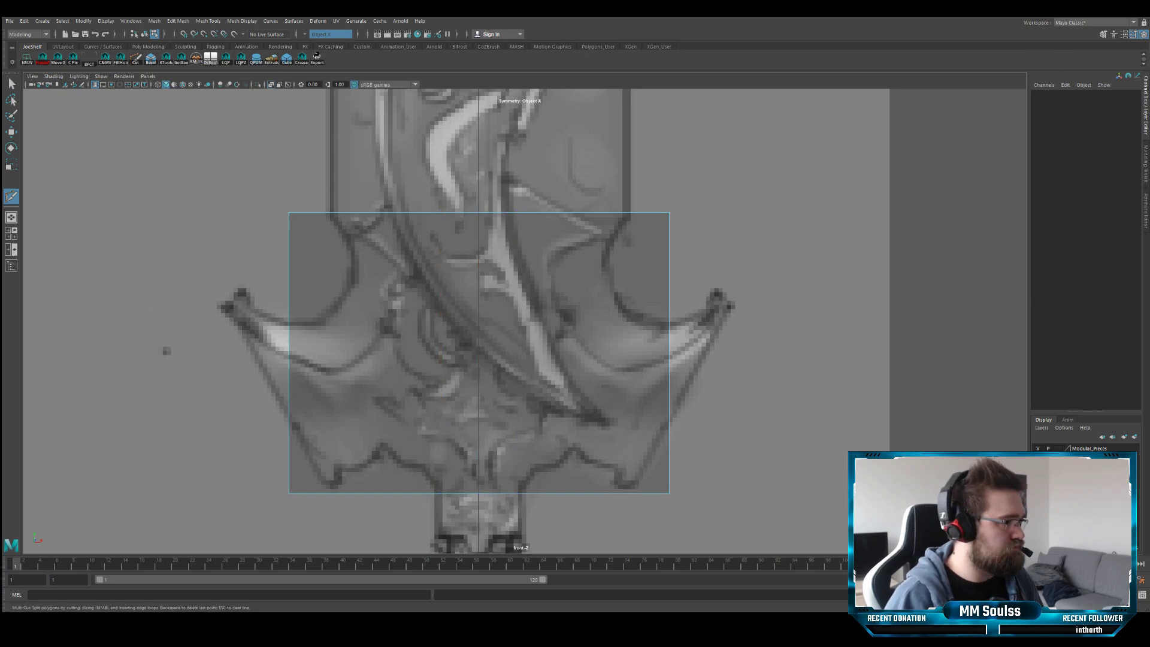
pyautogui.press('q')
pyautogui.press('1')
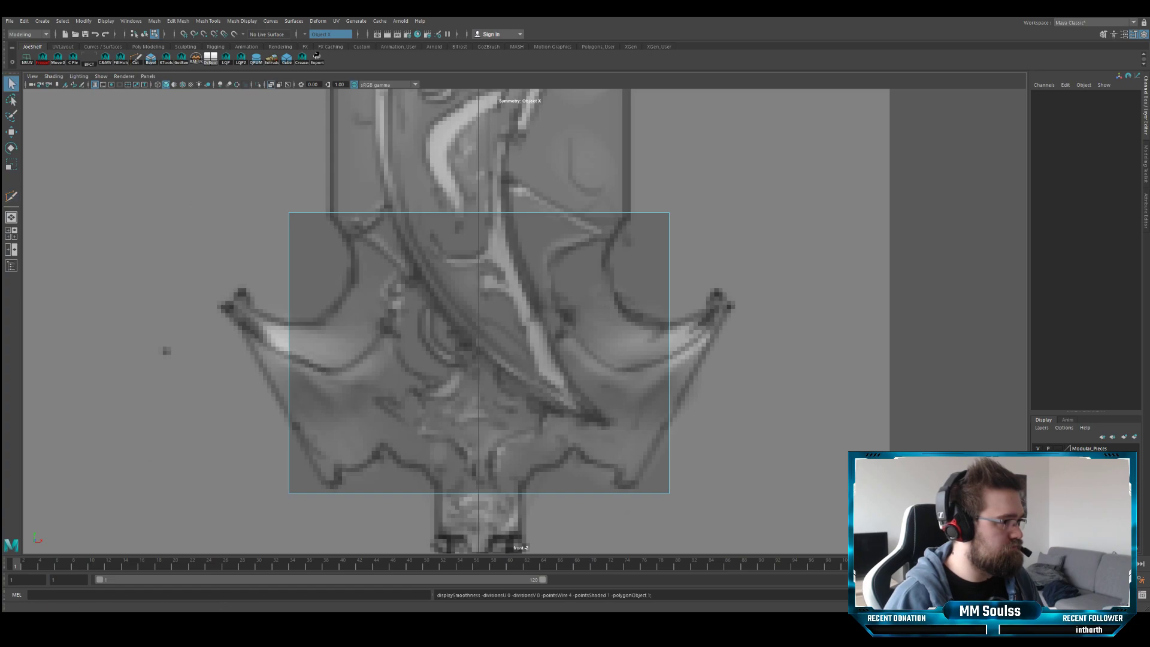
# - Turn symmetry off and cut a vertical edge loop through the centre of the guard block with Multi-Cut
pyautogui.click(330, 34)
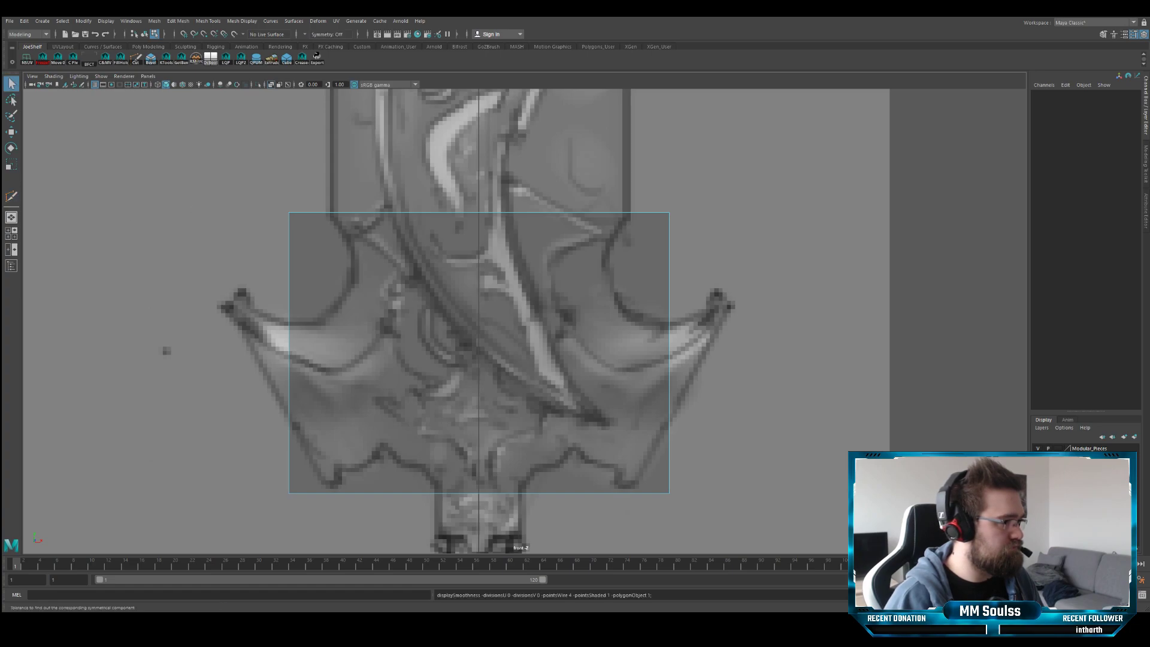
pyautogui.click(136, 58)
pyautogui.click(479, 213)
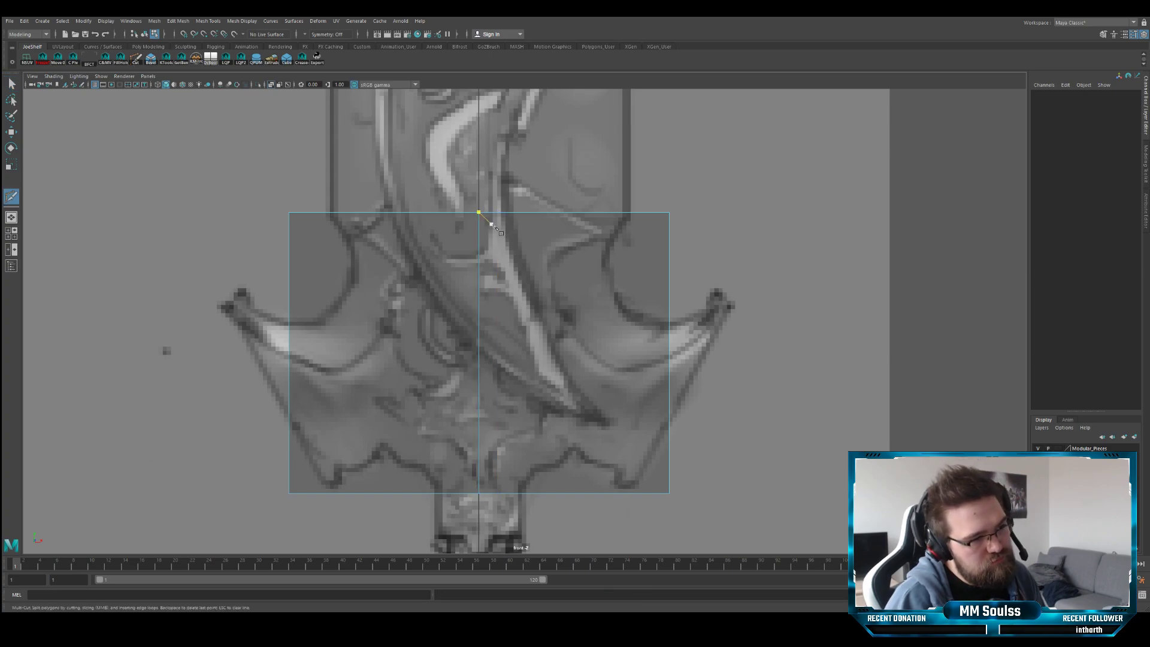
pyautogui.press('q')
# - Delete the faces of the guard block's right half in the front view, leaving only the left half
pyautogui.moveTo(519, 187); pyautogui.dragTo(729, 478)
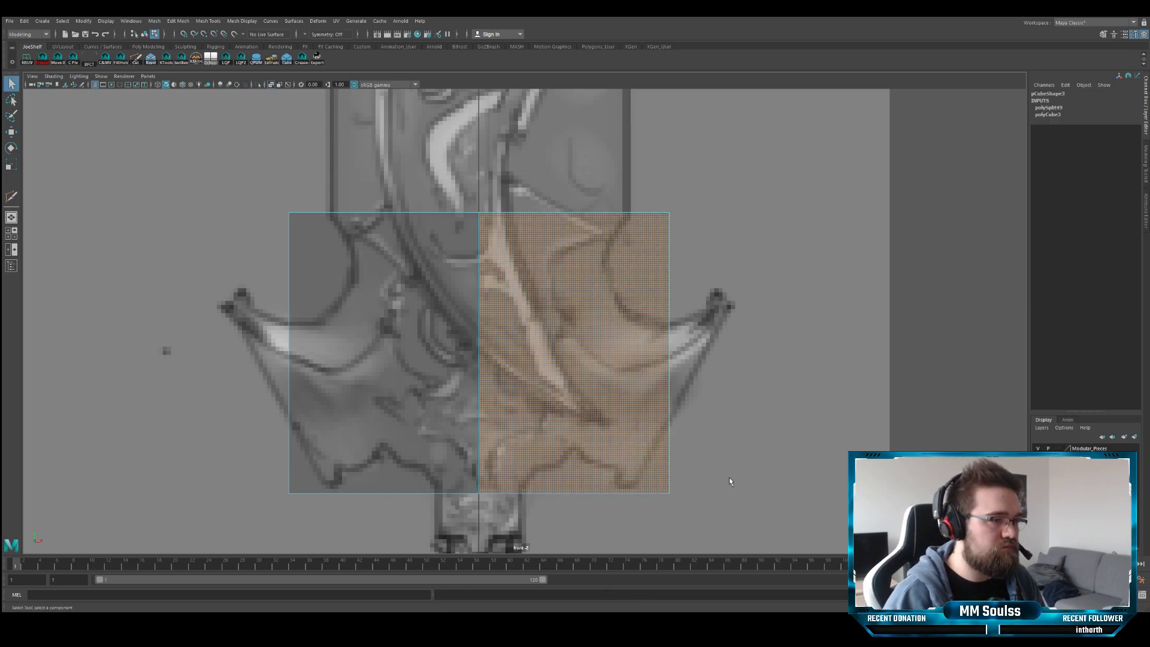
pyautogui.press('Delete')
pyautogui.keyDown('alt'); pyautogui.moveTo(516, 267); pyautogui.dragTo(559, 228, button='middle'); pyautogui.keyUp('alt')
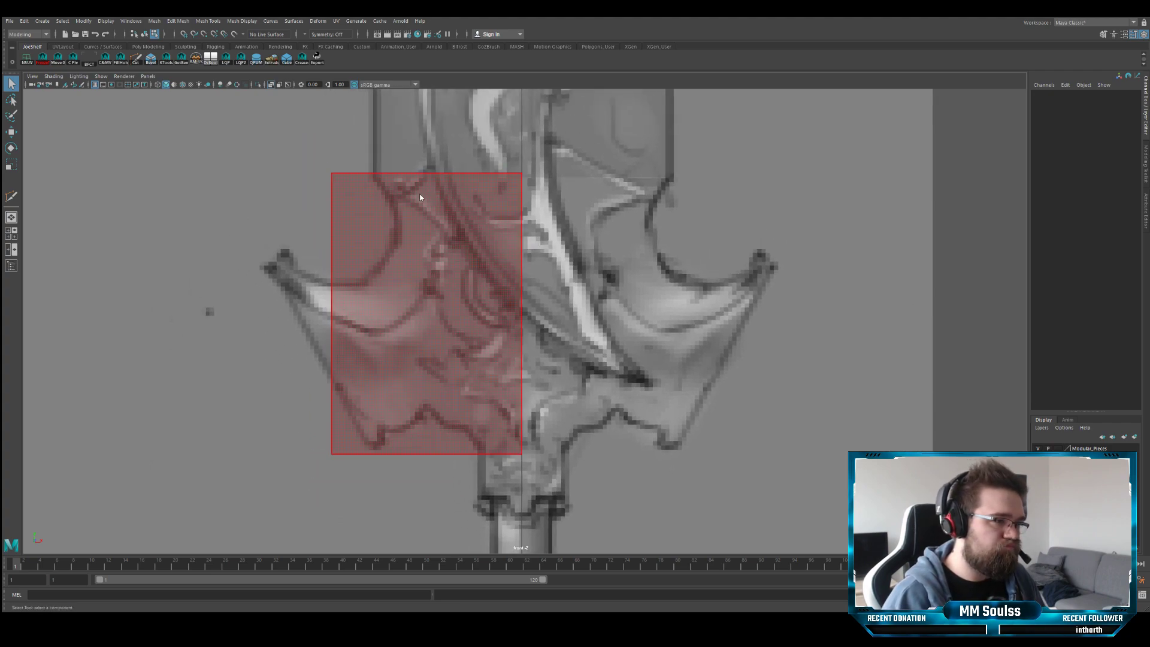
# - Raise the half guard's upper vertices on the centre line so its top edge slopes up towards the middle of the blade
pyautogui.moveTo(420, 198); pyautogui.dragTo(383, 196, button='right')
pyautogui.moveTo(552, 141); pyautogui.dragTo(299, 207)
pyautogui.press('w')
pyautogui.keyDown('alt'); pyautogui.moveTo(436, 171); pyautogui.dragTo(440, 207, button='middle'); pyautogui.keyUp('alt')
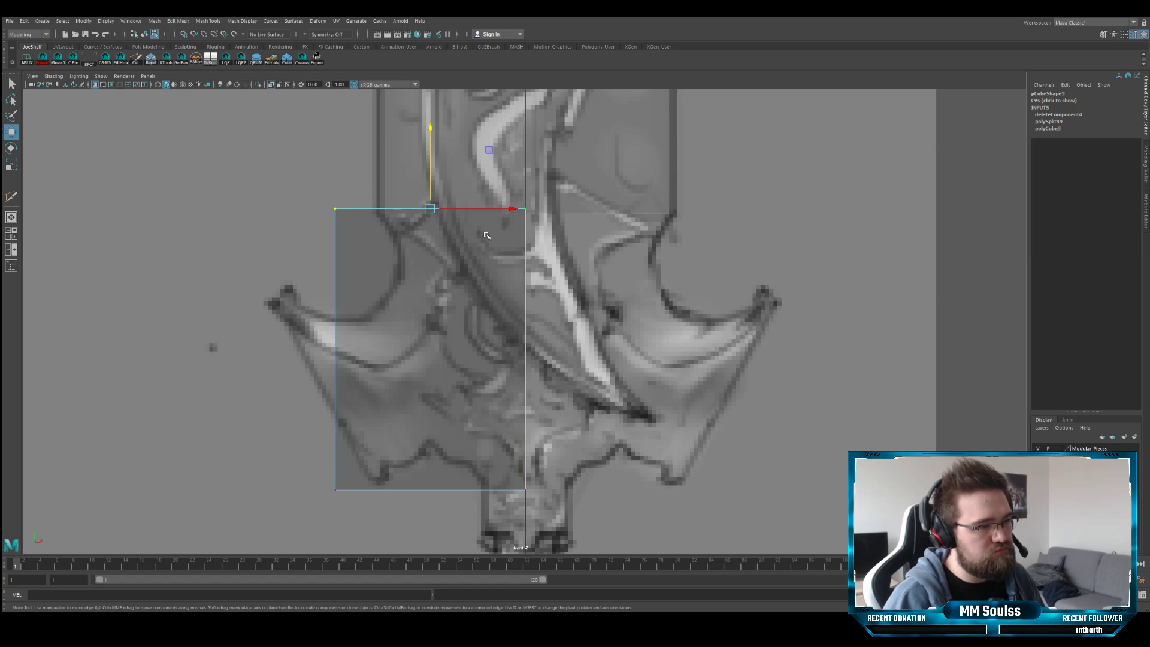
pyautogui.keyDown('alt'); pyautogui.moveTo(475, 210); pyautogui.dragTo(462, 283, button='middle'); pyautogui.keyUp('alt')
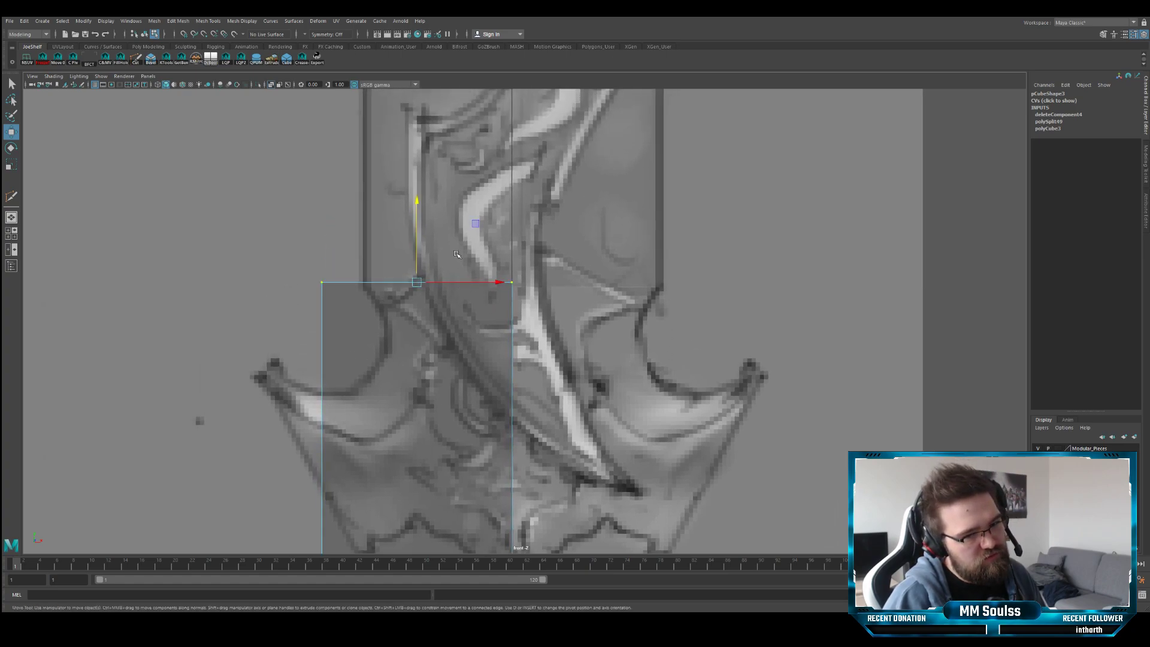
pyautogui.moveTo(456, 256)
pyautogui.keyDown('alt'); pyautogui.mouseDown(button='middle')
pyautogui.moveTo(451, 277)
pyautogui.moveTo(462, 269)
pyautogui.mouseUp(button='middle'); pyautogui.keyUp('alt')
pyautogui.press('q')
pyautogui.keyDown('alt'); pyautogui.moveTo(445, 423); pyautogui.dragTo(450, 264, button='middle'); pyautogui.keyUp('alt')
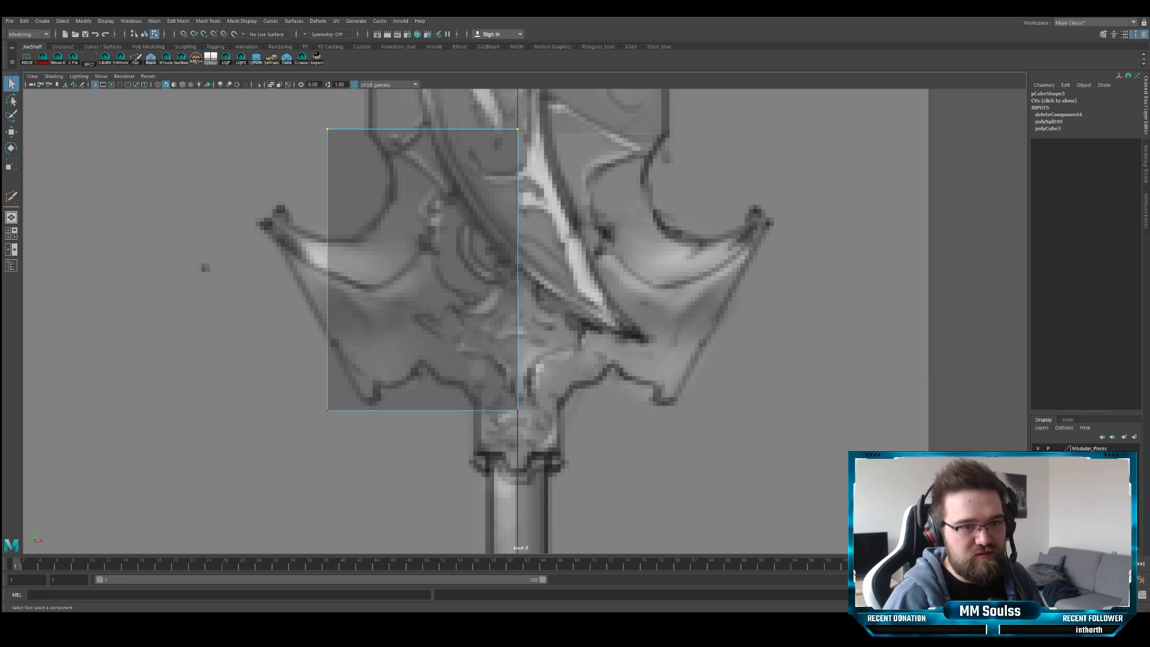
pyautogui.keyDown('alt'); pyautogui.moveTo(495, 162); pyautogui.dragTo(520, 267, button='middle'); pyautogui.keyUp('alt')
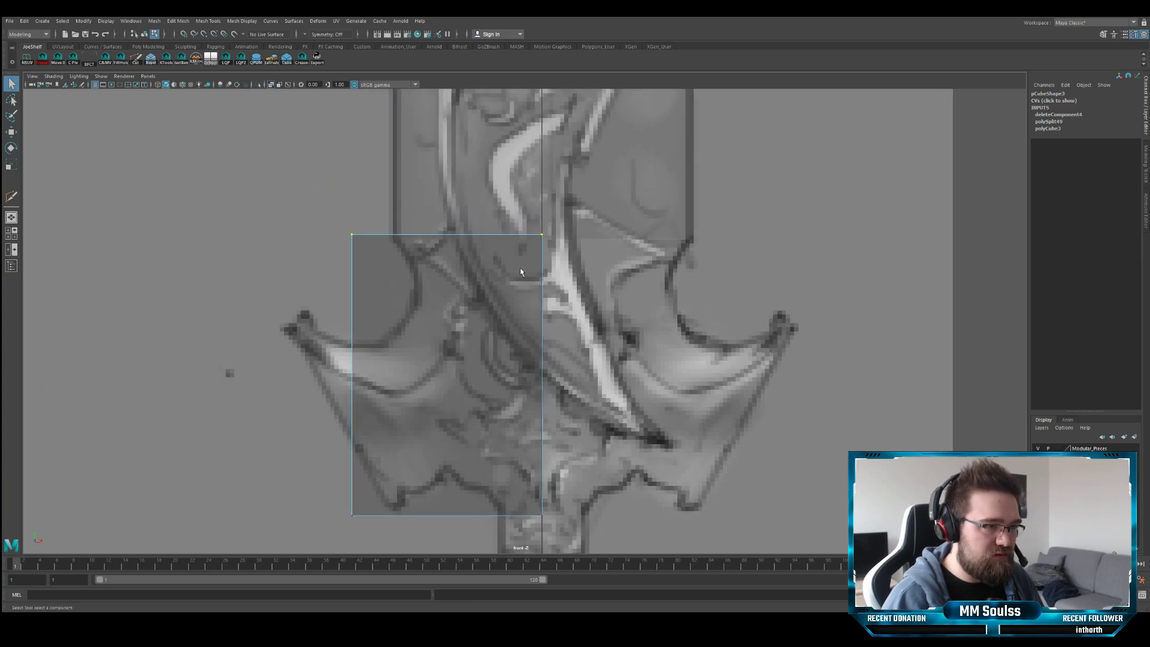
pyautogui.press('w')
pyautogui.moveTo(551, 211); pyautogui.dragTo(532, 127)
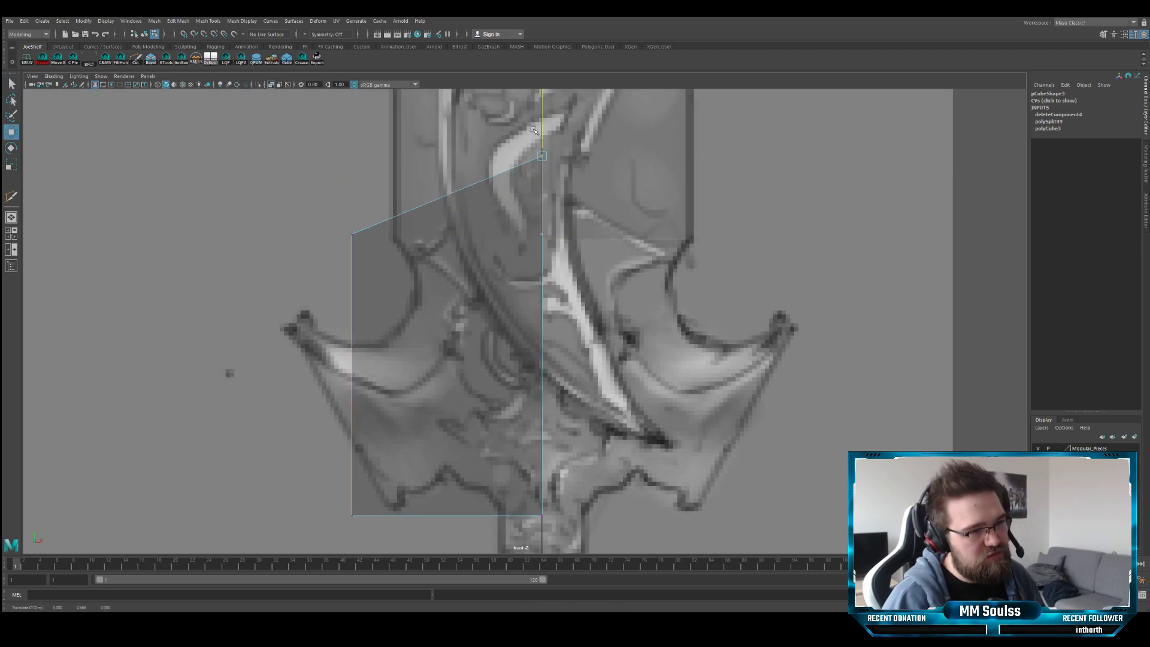
pyautogui.keyDown('alt'); pyautogui.moveTo(497, 178); pyautogui.dragTo(505, 210, button='middle'); pyautogui.keyUp('alt')
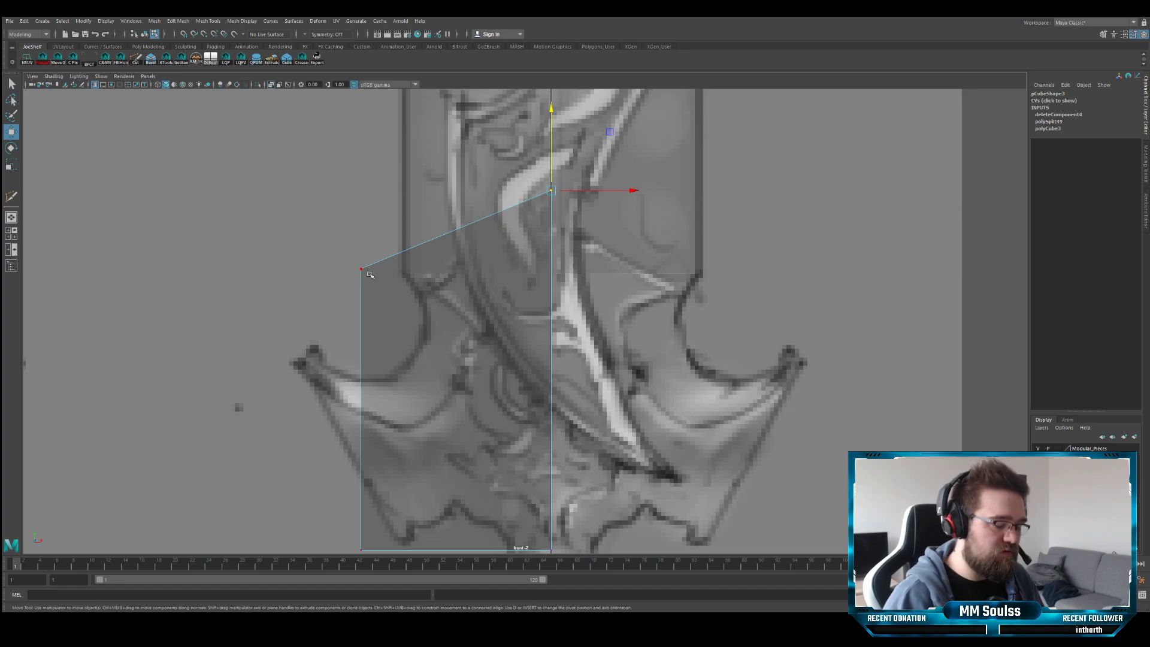
# - Move the half guard's upper outer corner inward onto the reference point where the blade's edge meets the guard
pyautogui.keyDown('alt'); pyautogui.moveTo(393, 281); pyautogui.dragTo(396, 292, button='middle'); pyautogui.keyUp('alt')
pyautogui.moveTo(336, 268); pyautogui.dragTo(392, 298)
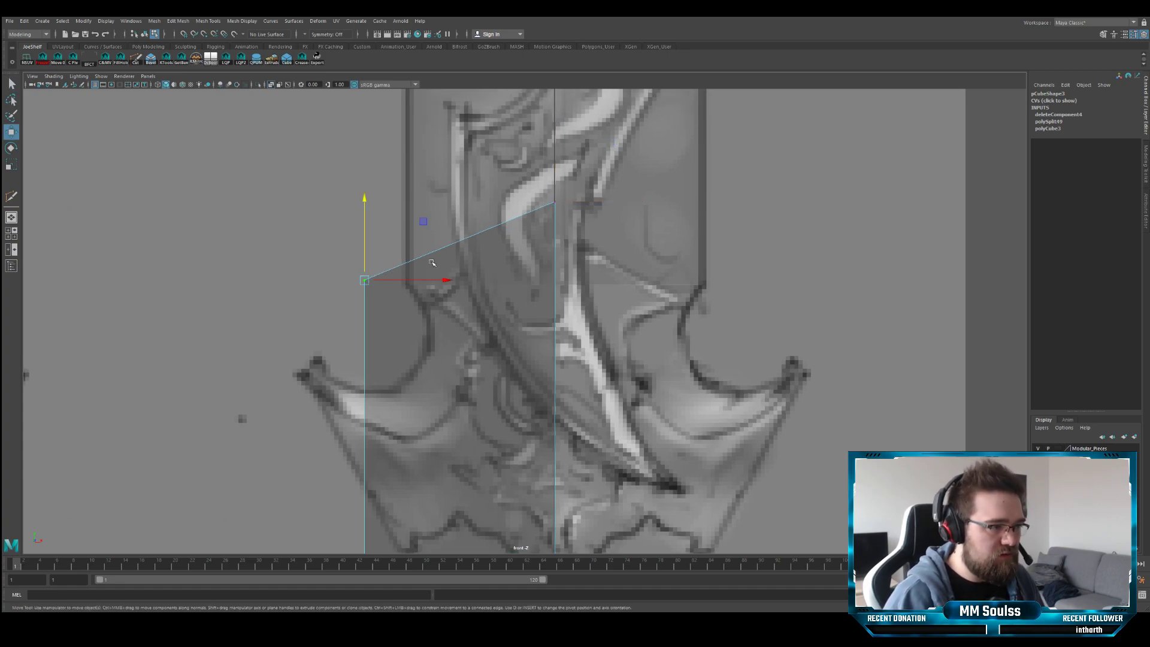
pyautogui.moveTo(423, 221); pyautogui.dragTo(466, 228, button='middle')
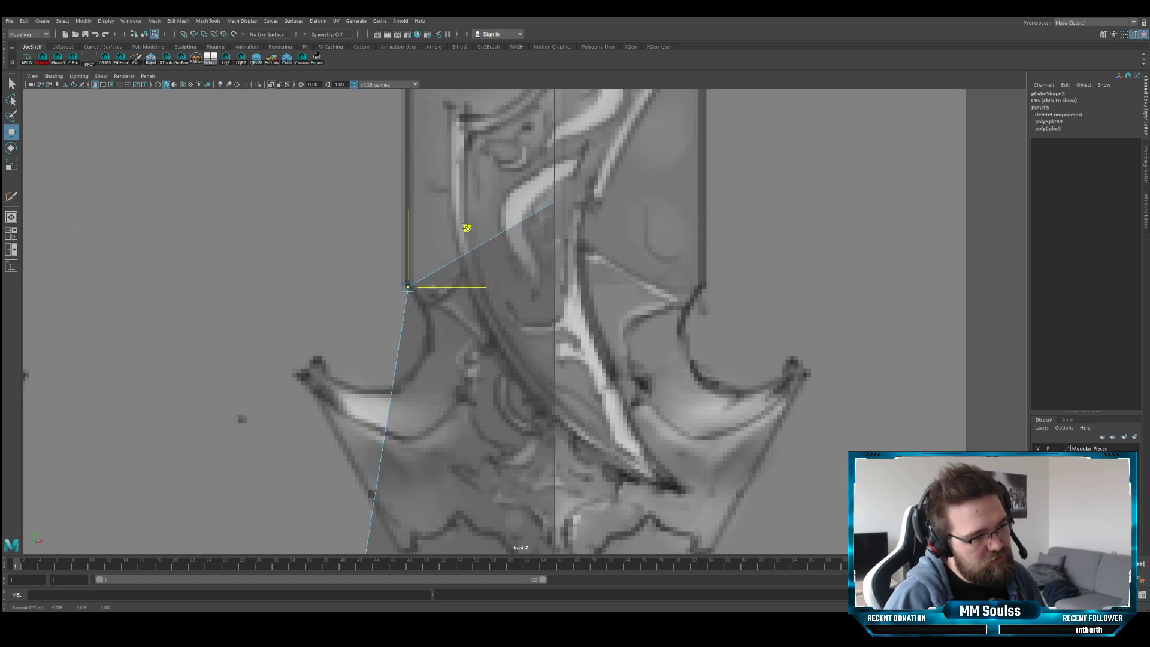
pyautogui.press('v')
pyautogui.moveTo(410, 289); pyautogui.dragTo(408, 288)
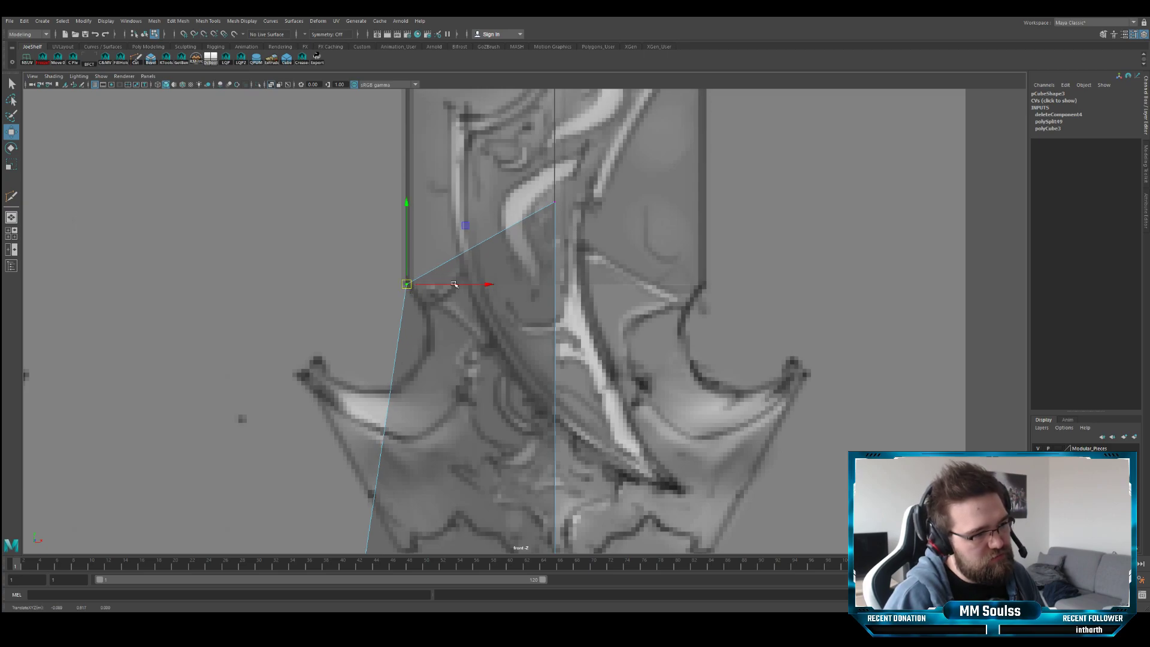
pyautogui.keyDown('alt'); pyautogui.moveTo(453, 284); pyautogui.dragTo(469, 217, button='middle'); pyautogui.keyUp('alt')
# - Cut three edge loops across the upper part of the half guard with Multi-Cut
pyautogui.press('q')
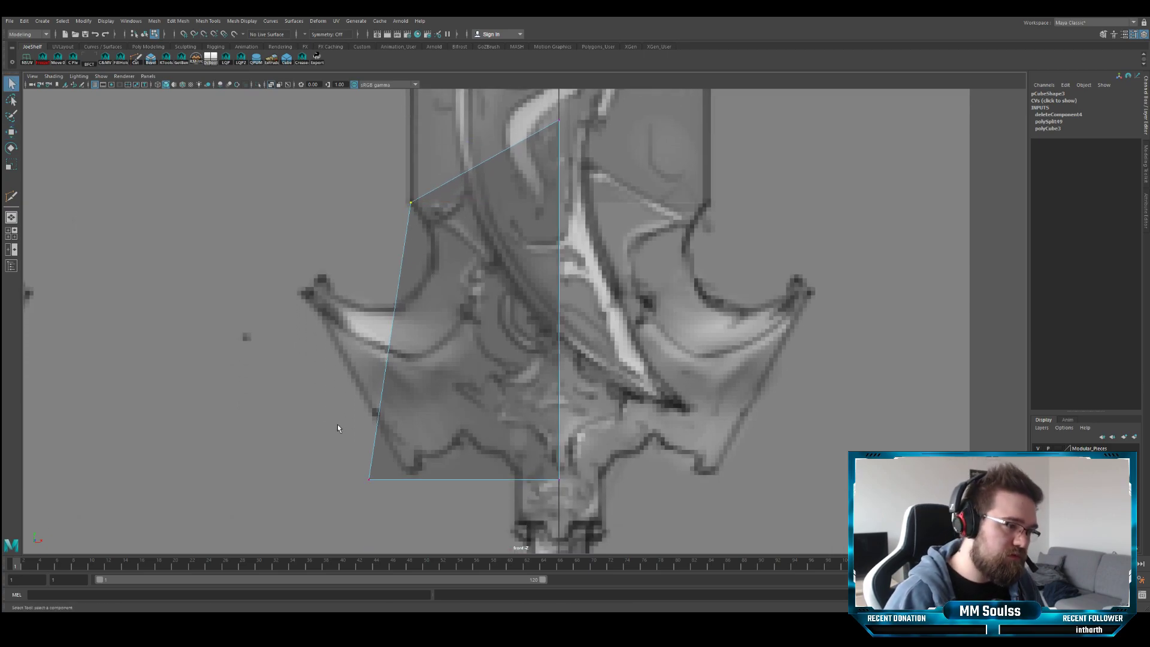
pyautogui.moveTo(336, 425); pyautogui.dragTo(399, 509)
pyautogui.press('w')
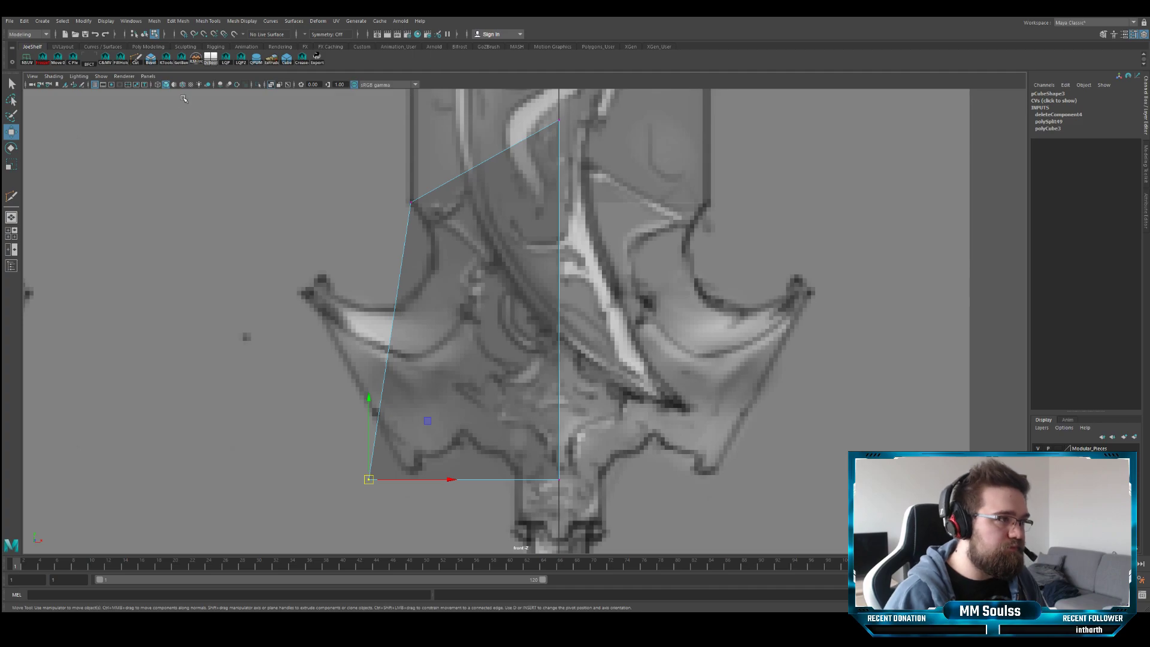
pyautogui.click(137, 60)
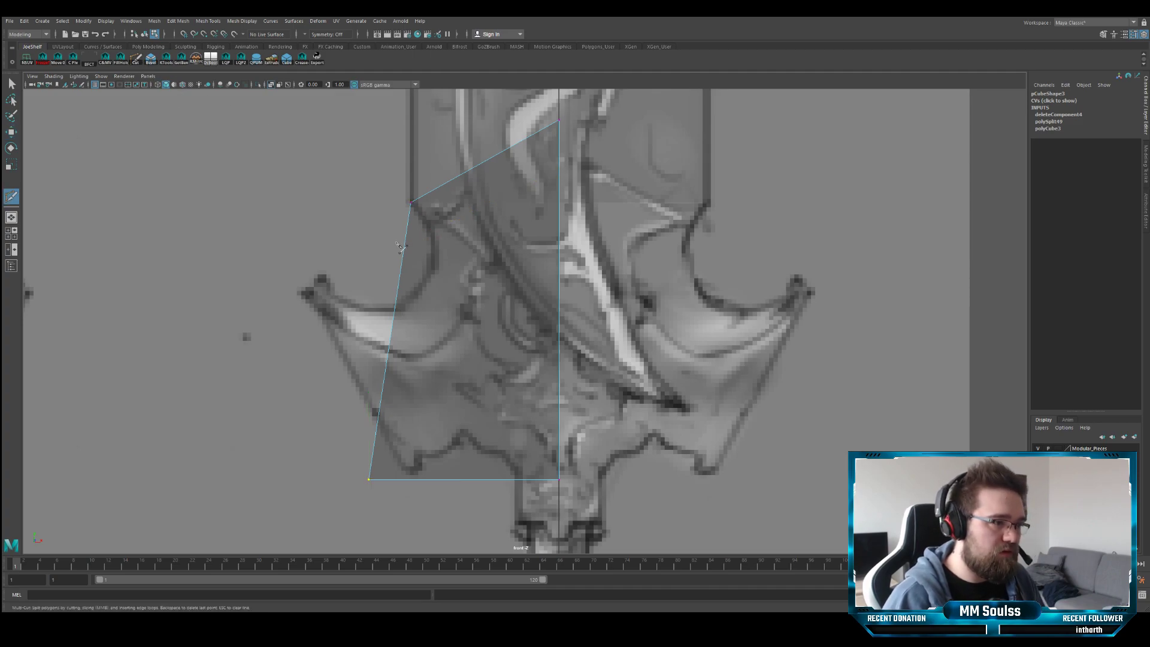
pyautogui.keyDown('ctrl'); pyautogui.click(398, 286); pyautogui.keyUp('ctrl')
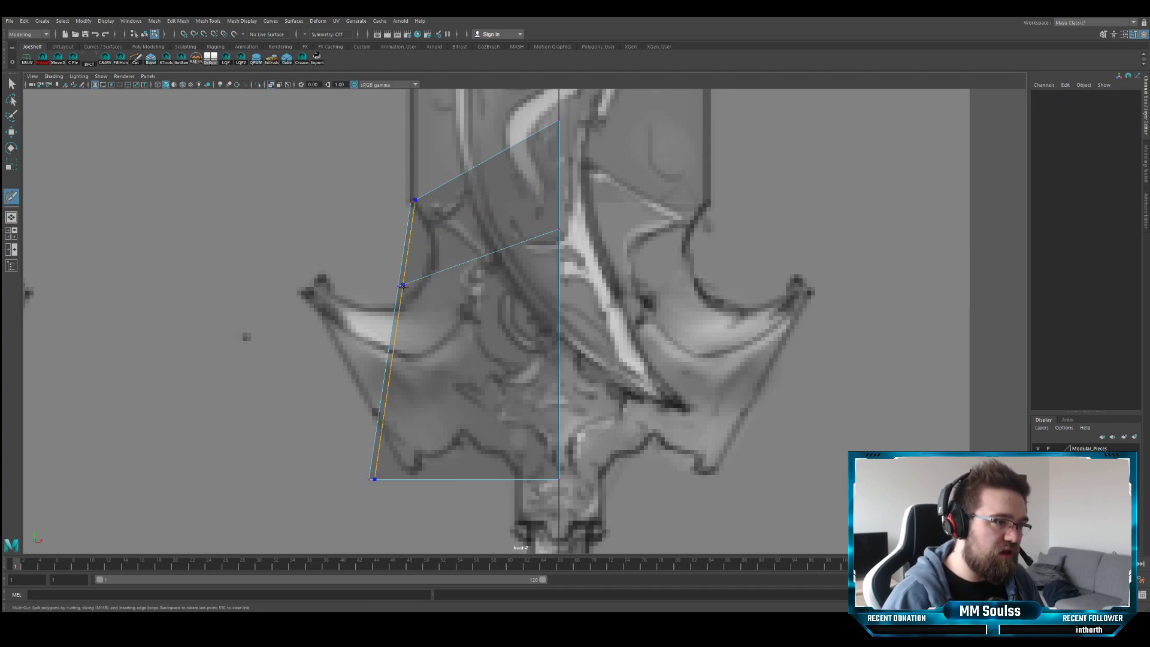
pyautogui.click(405, 243)
pyautogui.keyDown('ctrl'); pyautogui.moveTo(389, 353); pyautogui.dragTo(389, 342); pyautogui.keyUp('ctrl')
pyautogui.press('q')
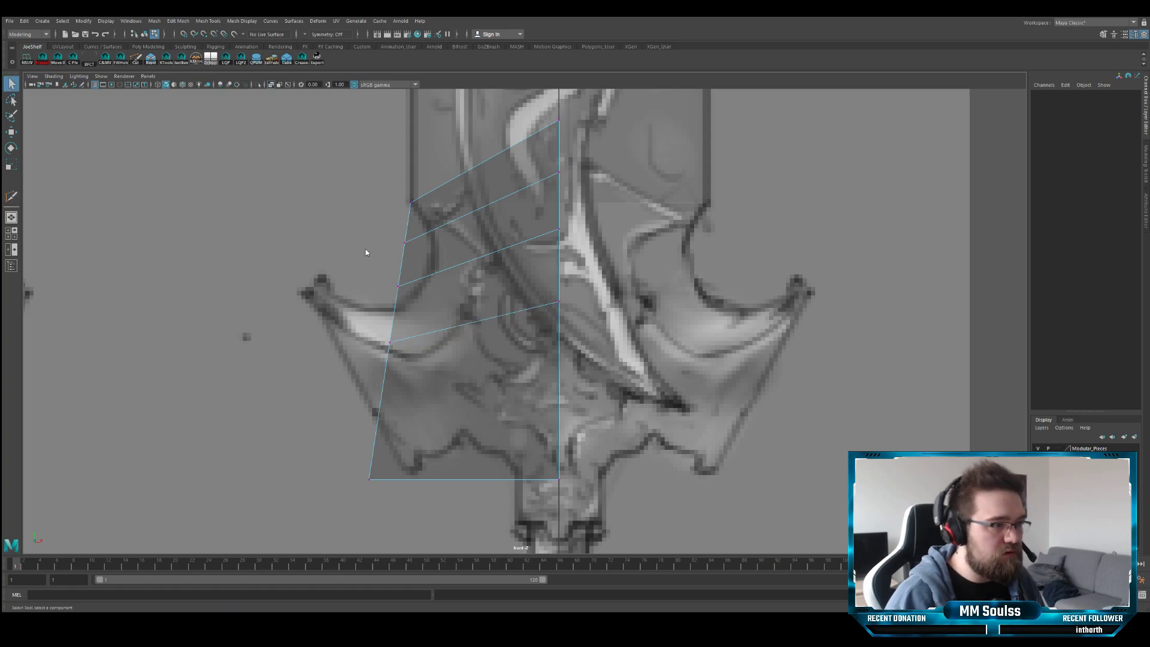
# - Move the outer vertices of the three loops inward to follow the reference guard's concave curve below the blade
pyautogui.press('w')
pyautogui.moveTo(430, 264); pyautogui.dragTo(431, 229)
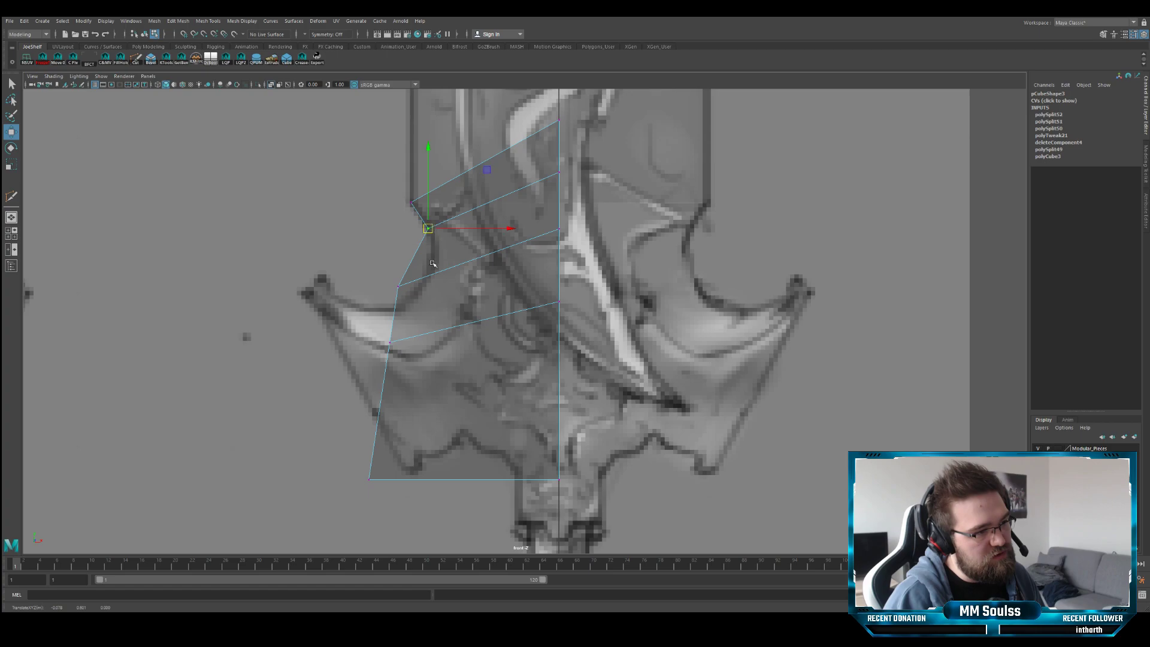
pyautogui.moveTo(387, 263); pyautogui.dragTo(432, 267)
pyautogui.moveTo(379, 335); pyautogui.dragTo(420, 291)
pyautogui.press('q')
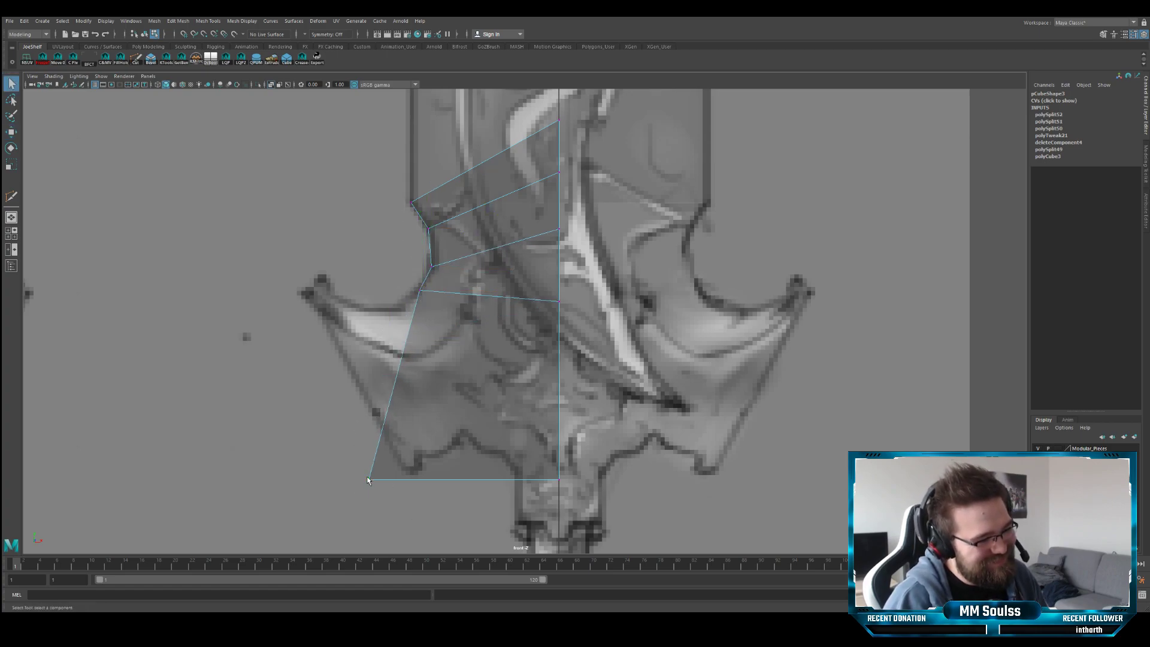
# - Cut three more edge loops across the lower part of the half guard with Multi-Cut
pyautogui.click(137, 60)
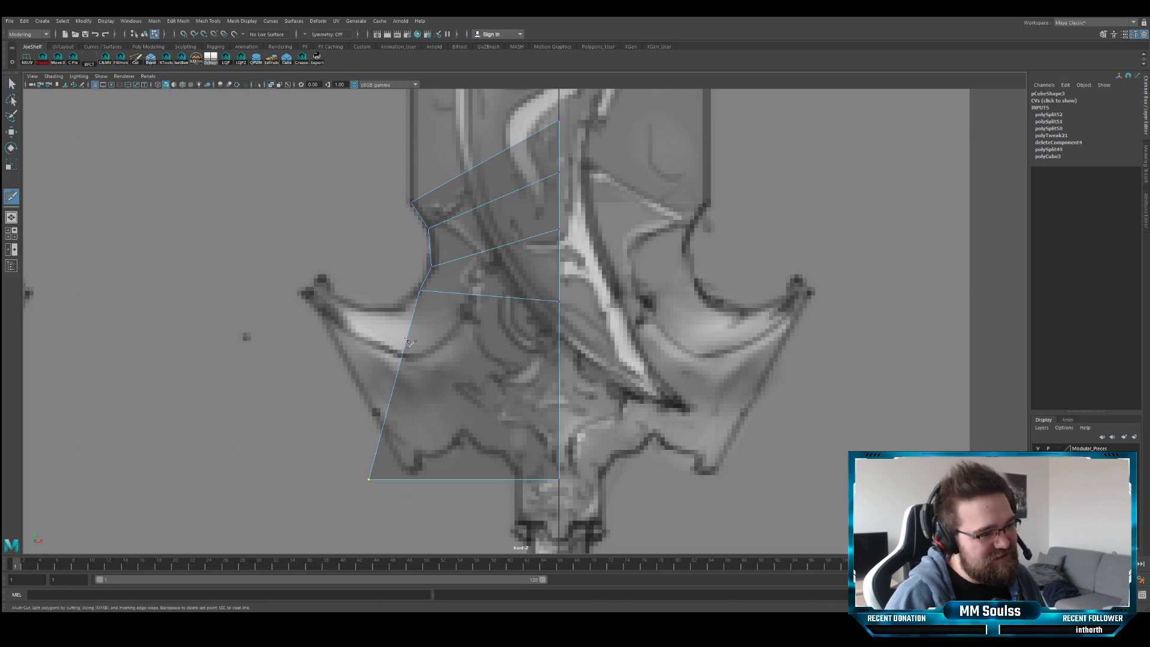
pyautogui.keyDown('ctrl'); pyautogui.click(418, 324); pyautogui.keyUp('ctrl')
pyautogui.keyDown('ctrl'); pyautogui.click(403, 379); pyautogui.keyUp('ctrl')
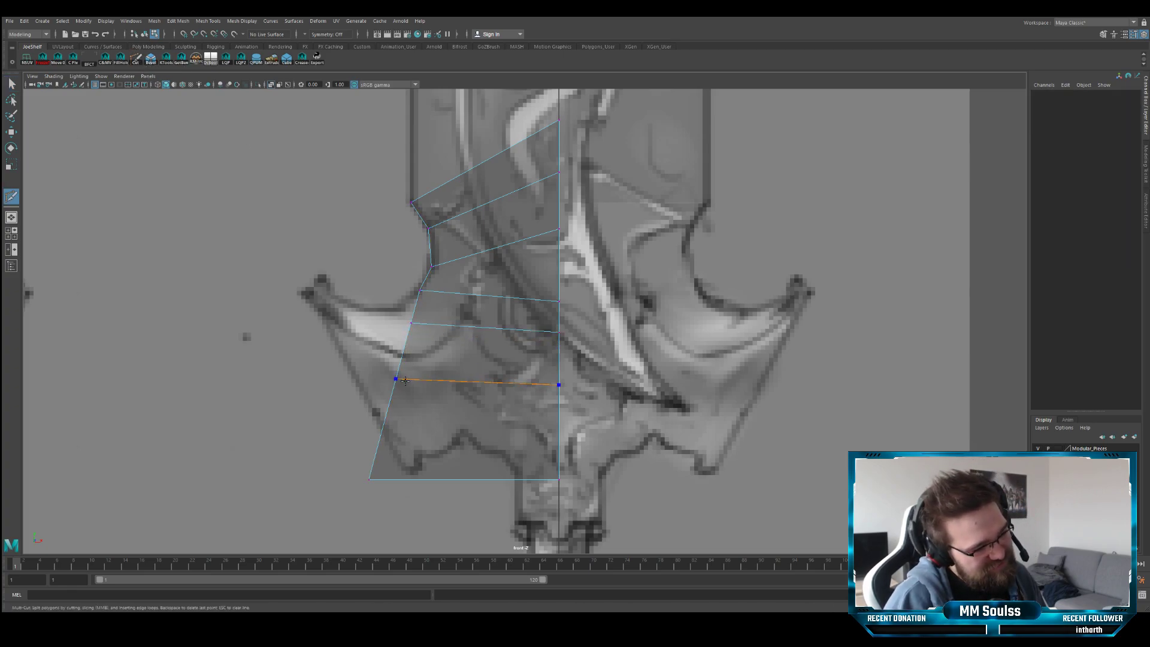
pyautogui.keyDown('ctrl'); pyautogui.click(391, 425); pyautogui.keyUp('ctrl')
pyautogui.press('q')
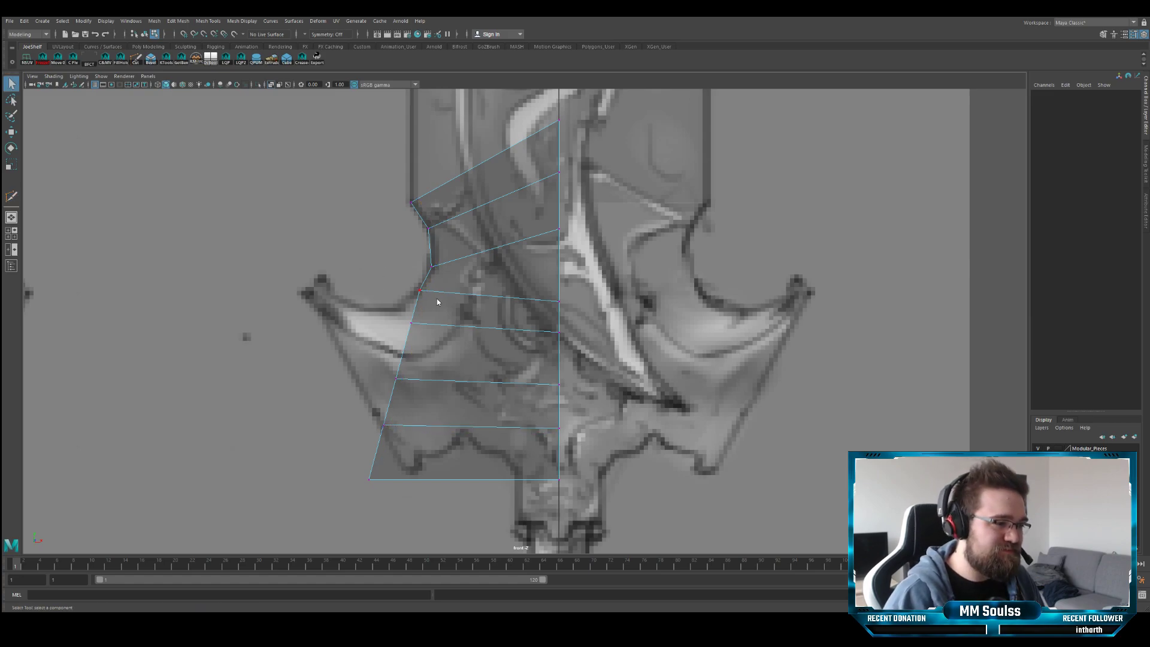
# - Move the outer vertices of the three lower loops along the reference wing's upper edge, out to its pointed tip
pyautogui.press('w')
pyautogui.moveTo(392, 305)
pyautogui.mouseDown()
pyautogui.moveTo(422, 336)
pyautogui.moveTo(394, 309)
pyautogui.mouseUp()
pyautogui.moveTo(382, 356); pyautogui.dragTo(363, 310)
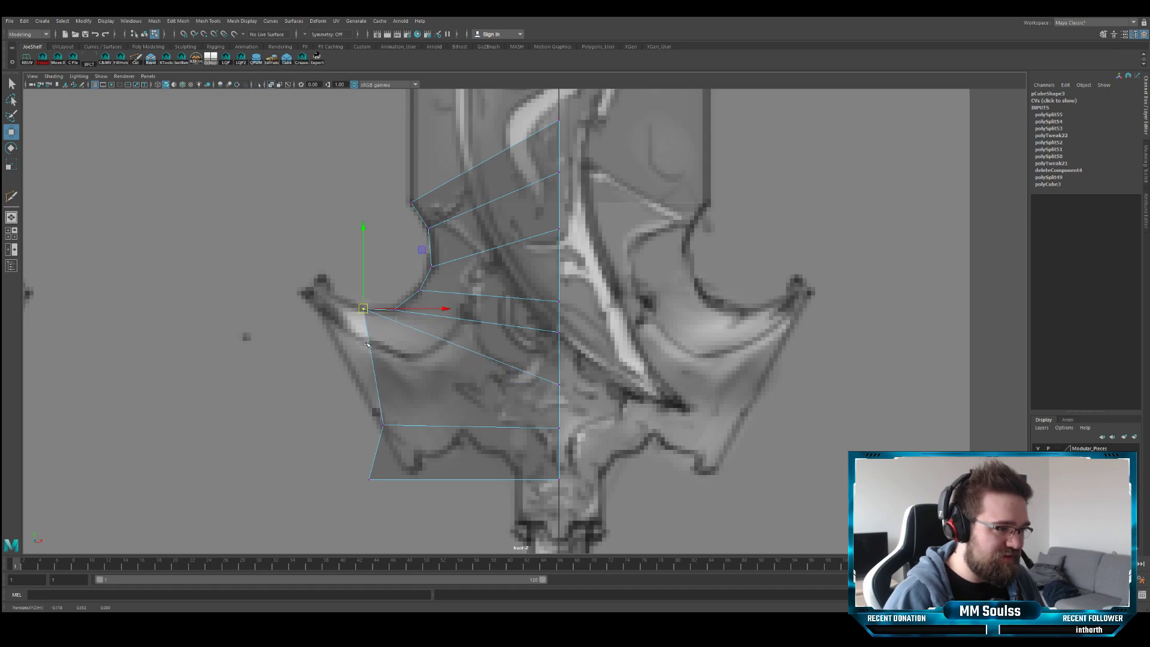
pyautogui.click(383, 425)
pyautogui.moveTo(383, 425); pyautogui.dragTo(334, 301)
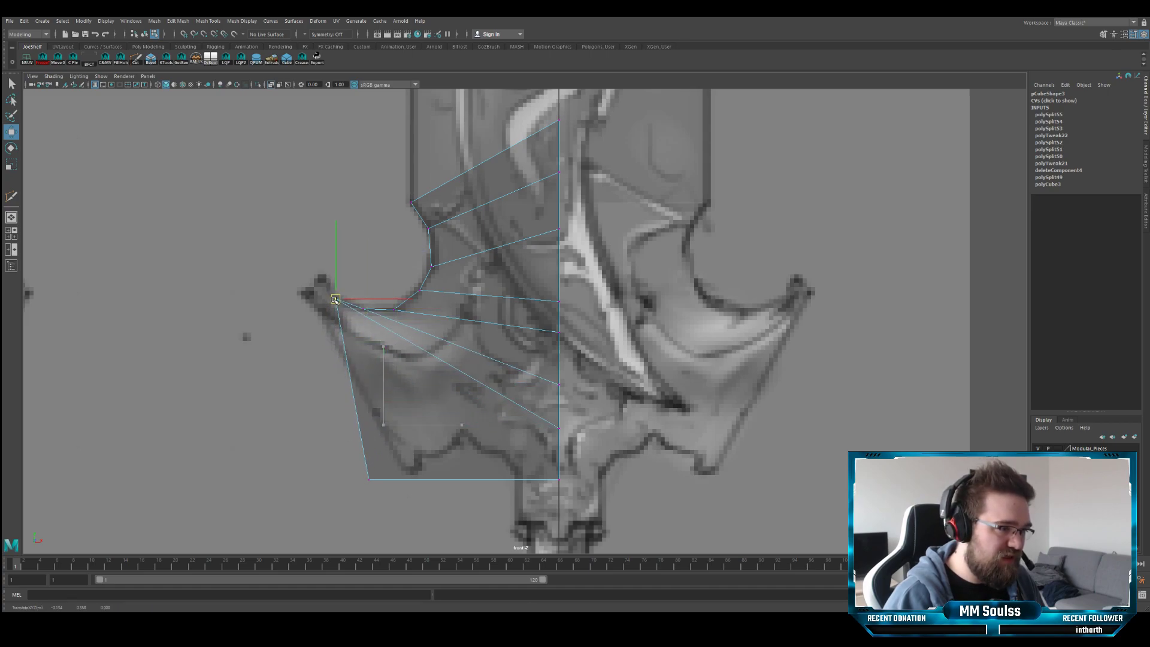
# - Place the half guard's bottom outer corner on the lower point of the reference wing
pyautogui.moveTo(408, 446); pyautogui.dragTo(309, 413)
pyautogui.hotkey('ctrl', 'z')
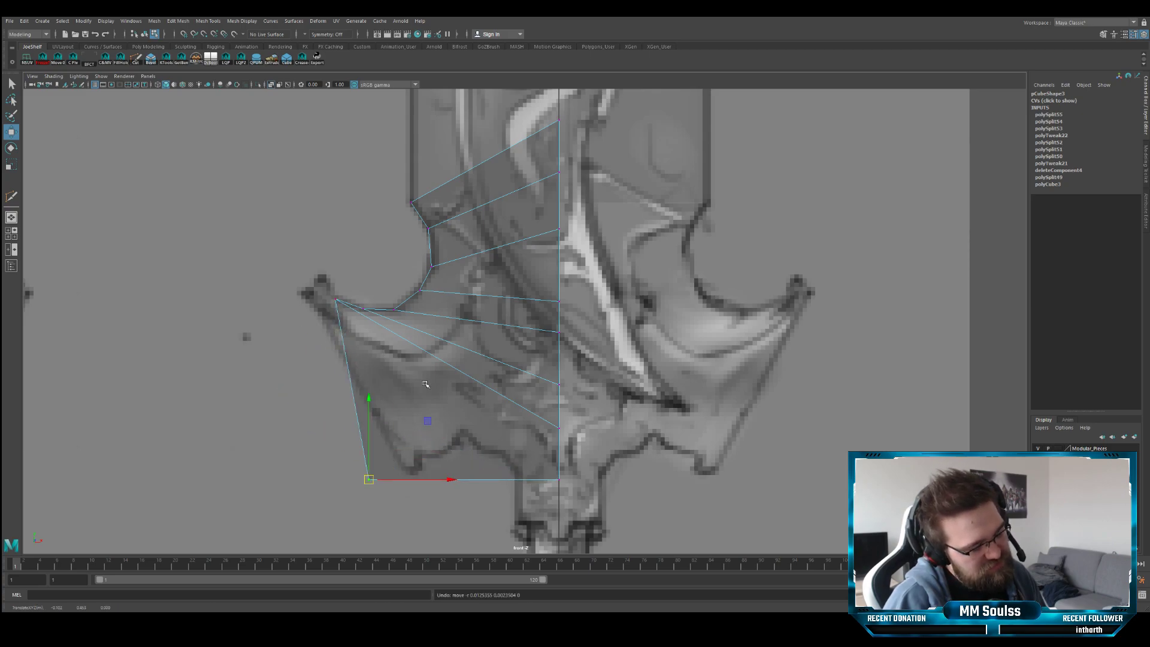
pyautogui.moveTo(371, 481); pyautogui.dragTo(409, 475)
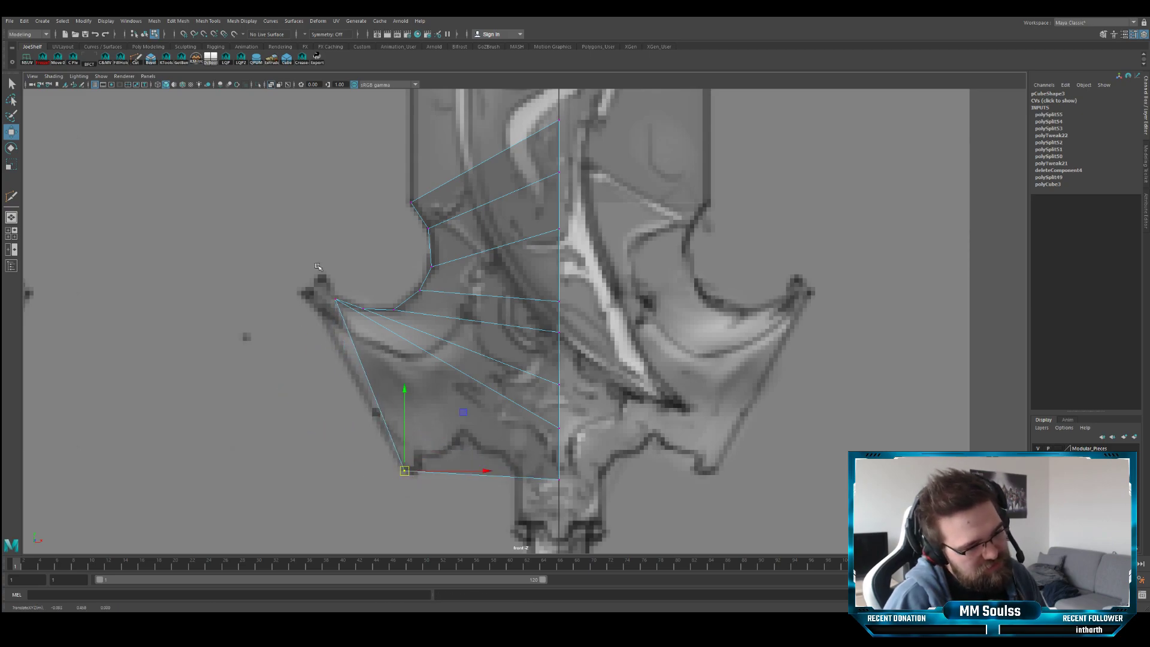
pyautogui.scroll(-3, 385, 241)
# - Return the guard to object mode in the perspective view, select and frame the half blade, and save the scene
pyautogui.press('space')
pyautogui.press('space')
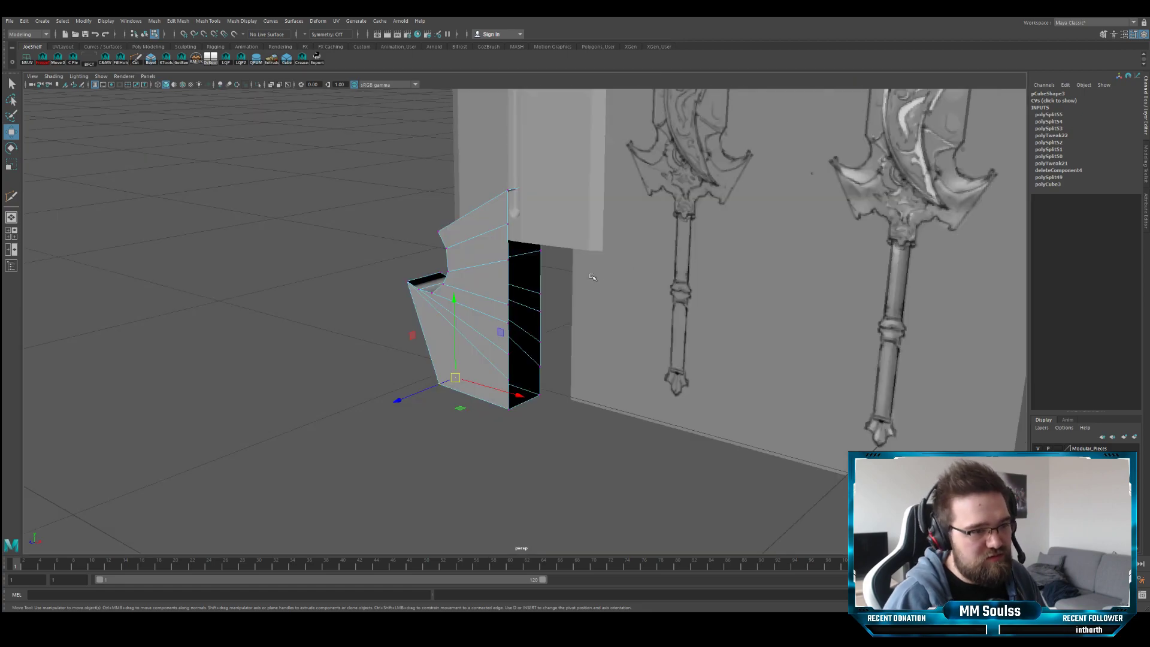
pyautogui.keyDown('alt'); pyautogui.moveTo(593, 277); pyautogui.dragTo(548, 258); pyautogui.keyUp('alt')
pyautogui.press('q')
pyautogui.press('F8')
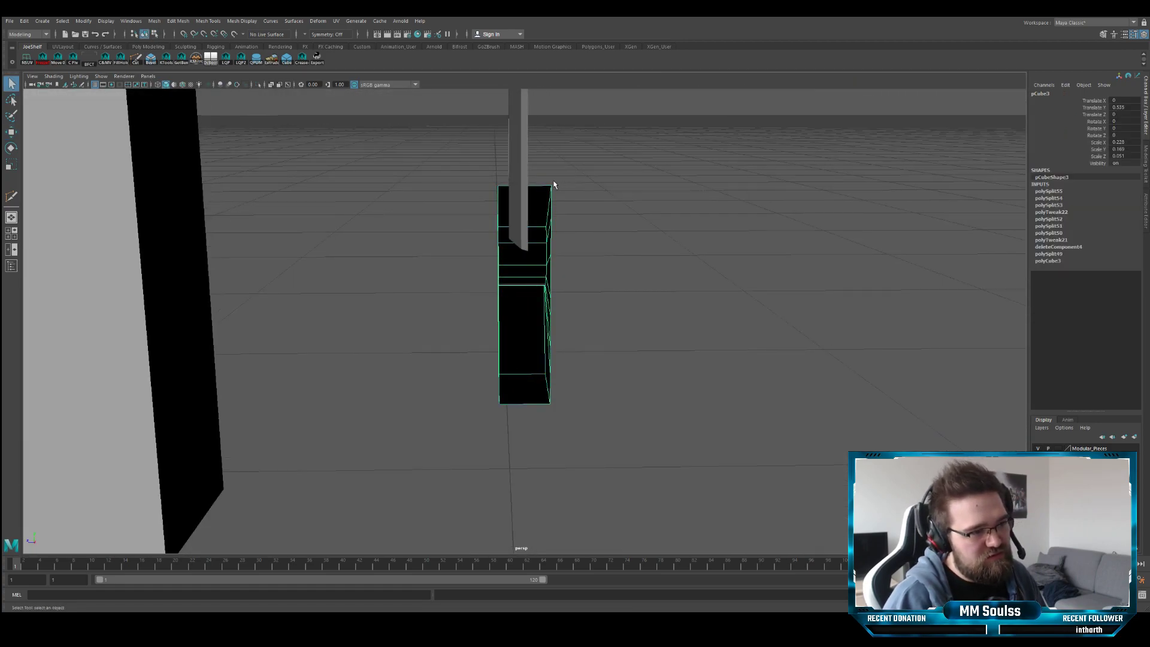
pyautogui.keyDown('alt'); pyautogui.moveTo(554, 185); pyautogui.dragTo(554, 247, button='middle'); pyautogui.keyUp('alt')
pyautogui.click(521, 196)
pyautogui.press('f')
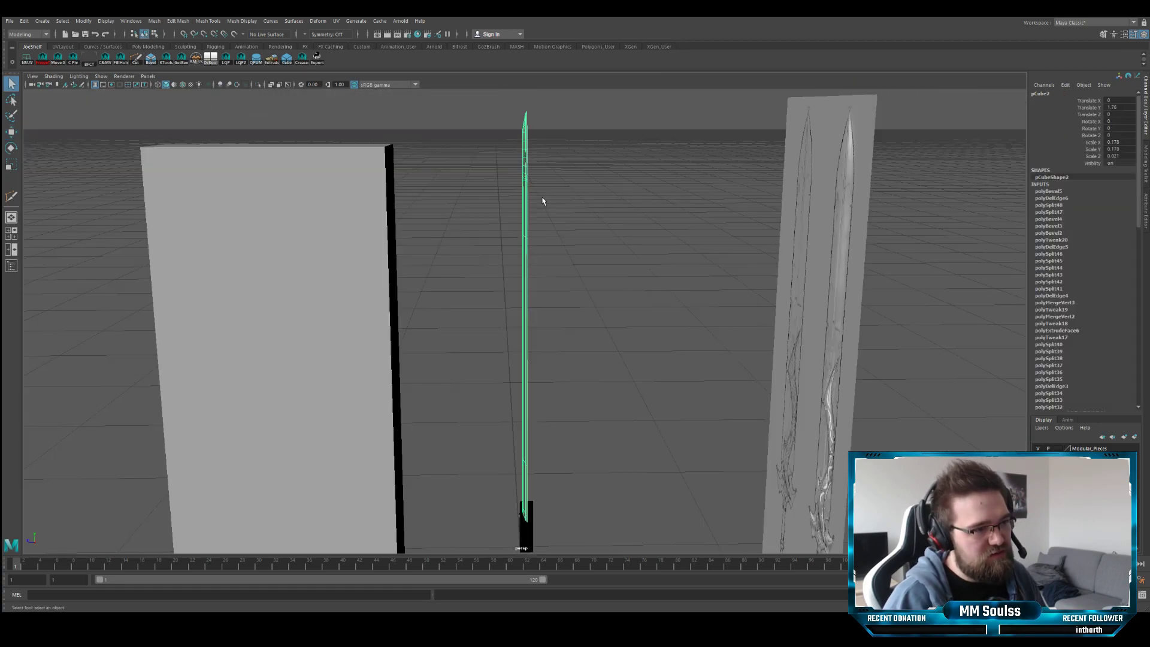
pyautogui.click(84, 36)
# - Mirror the half blade across the world Z axis in the negative direction, merging the border vertices
pyautogui.keyDown('alt'); pyautogui.moveTo(527, 176); pyautogui.dragTo(482, 252, button='middle'); pyautogui.keyUp('alt')
pyautogui.keyDown('alt'); pyautogui.moveTo(482, 251); pyautogui.dragTo(629, 280, button='right'); pyautogui.keyUp('alt')
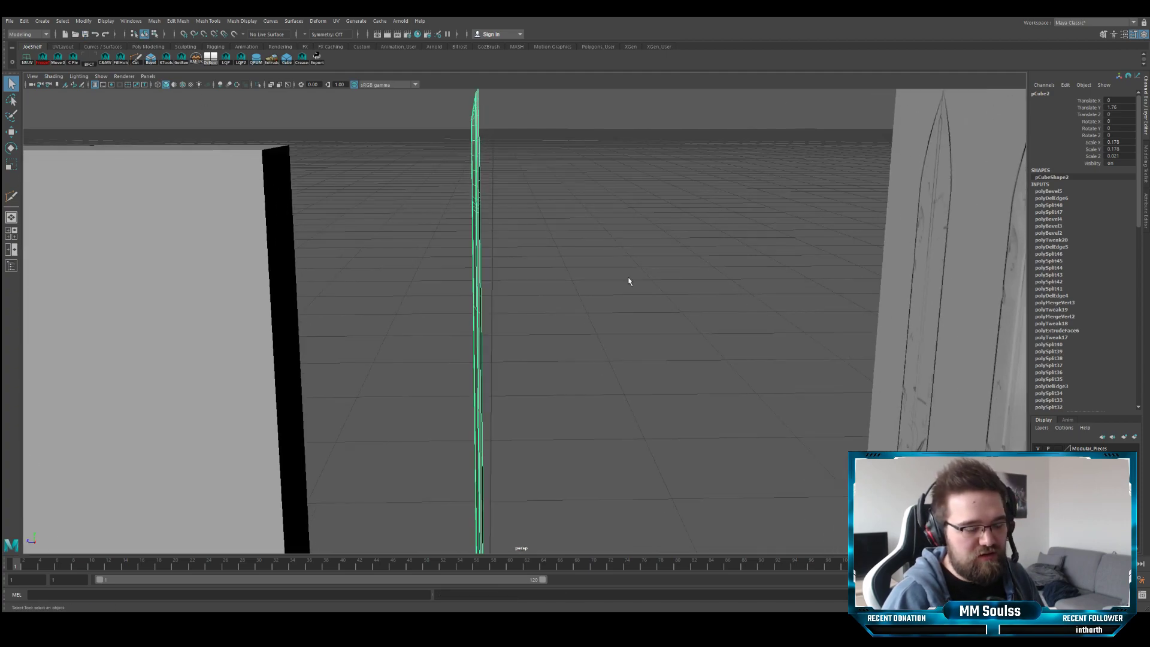
pyautogui.keyDown('alt'); pyautogui.moveTo(523, 203); pyautogui.dragTo(506, 311); pyautogui.keyUp('alt')
pyautogui.press('w')
pyautogui.press('d')
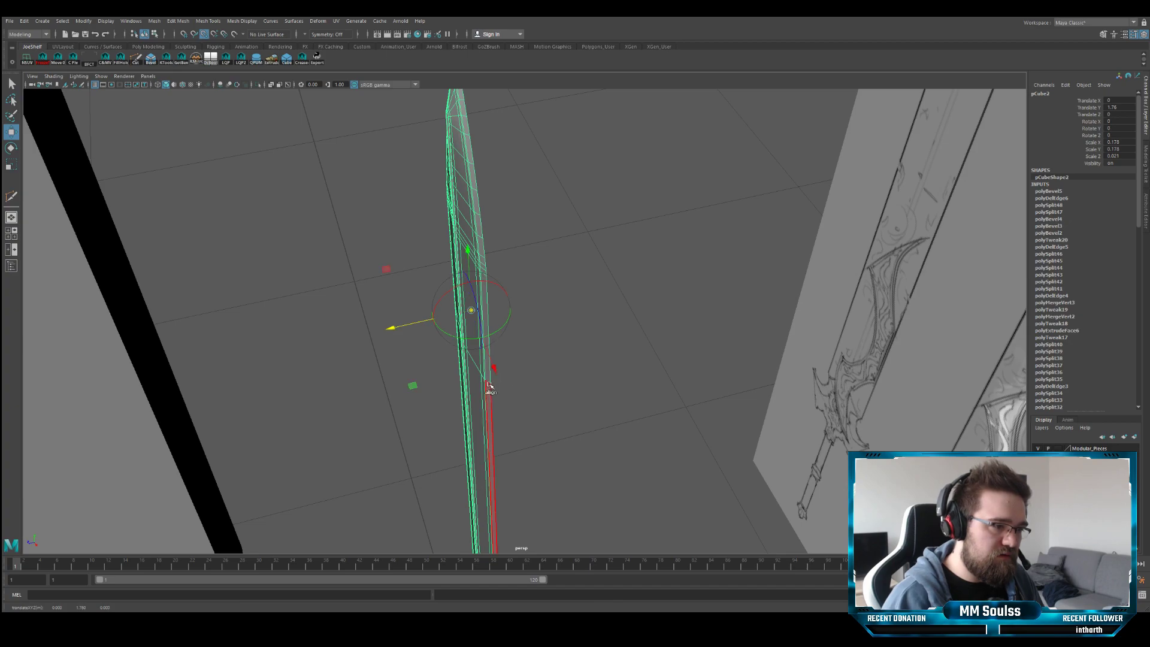
pyautogui.press('d')
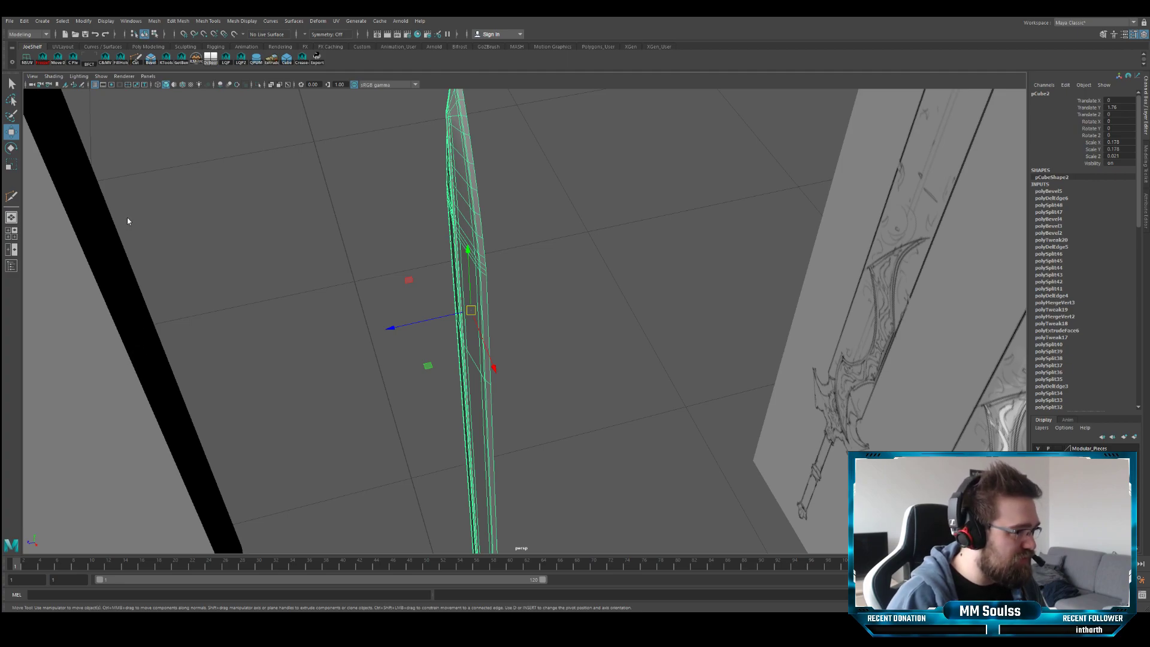
pyautogui.click(75, 433)
pyautogui.moveTo(364, 350)
pyautogui.keyDown('alt'); pyautogui.mouseDown()
pyautogui.moveTo(344, 342)
pyautogui.moveTo(351, 323)
pyautogui.moveTo(357, 354)
pyautogui.mouseUp(); pyautogui.keyUp('alt')
pyautogui.keyDown('alt'); pyautogui.moveTo(357, 354); pyautogui.dragTo(571, 332, button='right'); pyautogui.keyUp('alt')
pyautogui.keyDown('alt'); pyautogui.moveTo(466, 243); pyautogui.dragTo(517, 379, button='middle'); pyautogui.keyUp('alt')
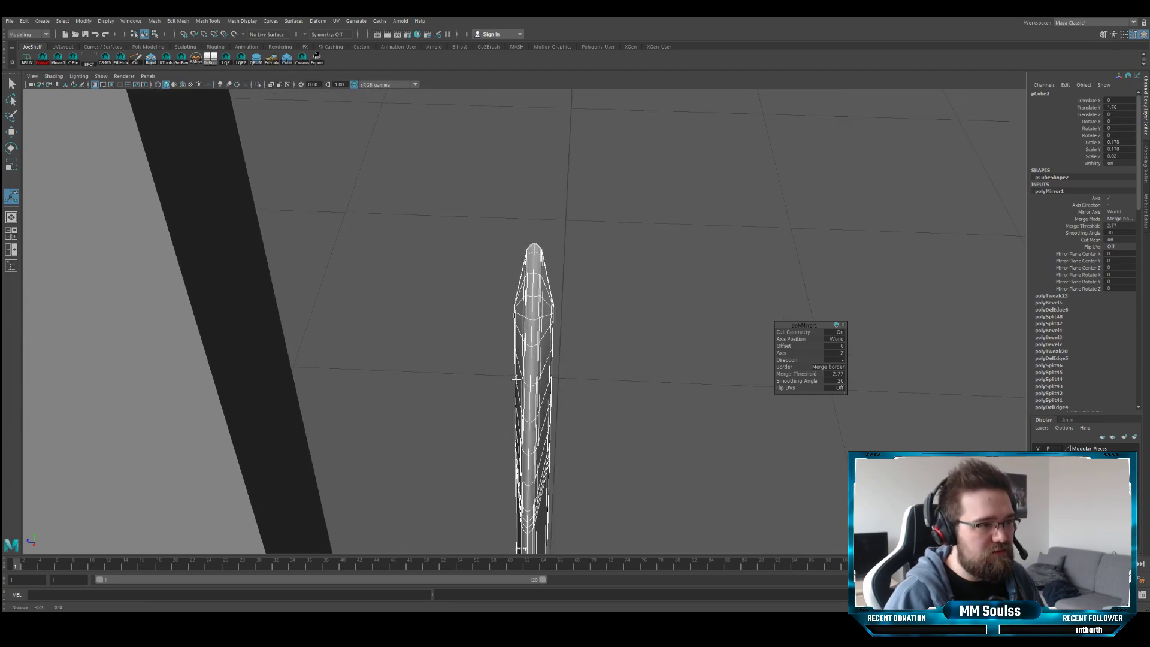
pyautogui.keyDown('alt'); pyautogui.moveTo(515, 378); pyautogui.dragTo(682, 380, button='right'); pyautogui.keyUp('alt')
pyautogui.press('q')
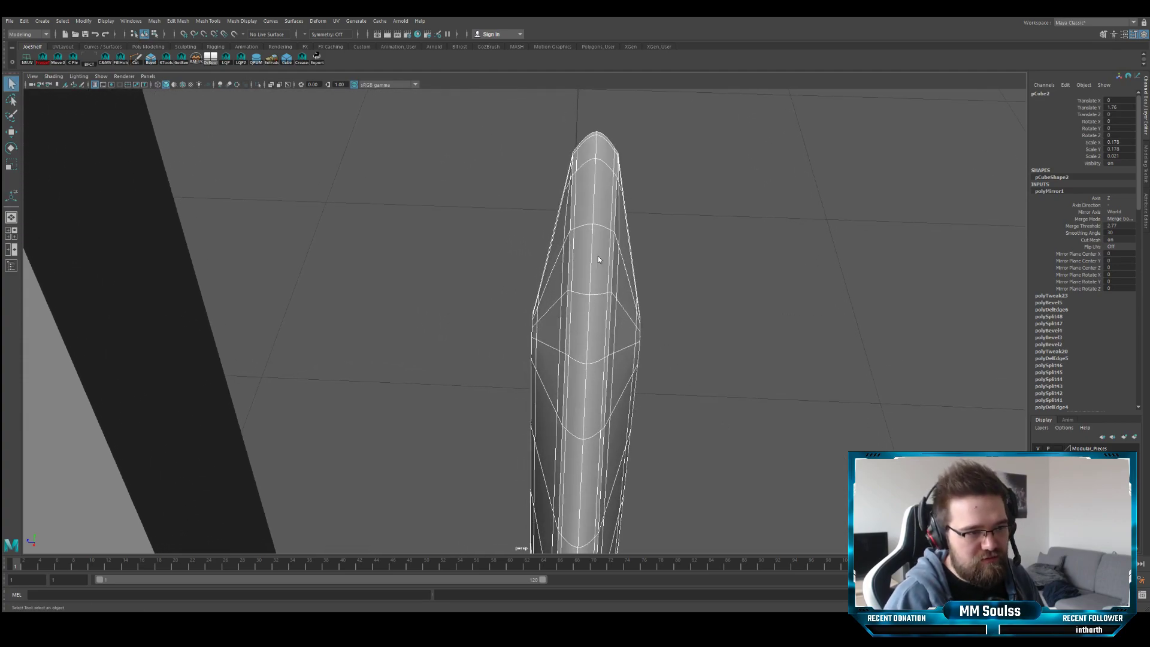
# - Examine the mirrored blade's wireframe from several angles, checking the centre seam and edge flow around the tip
pyautogui.click(598, 231)
pyautogui.press('f')
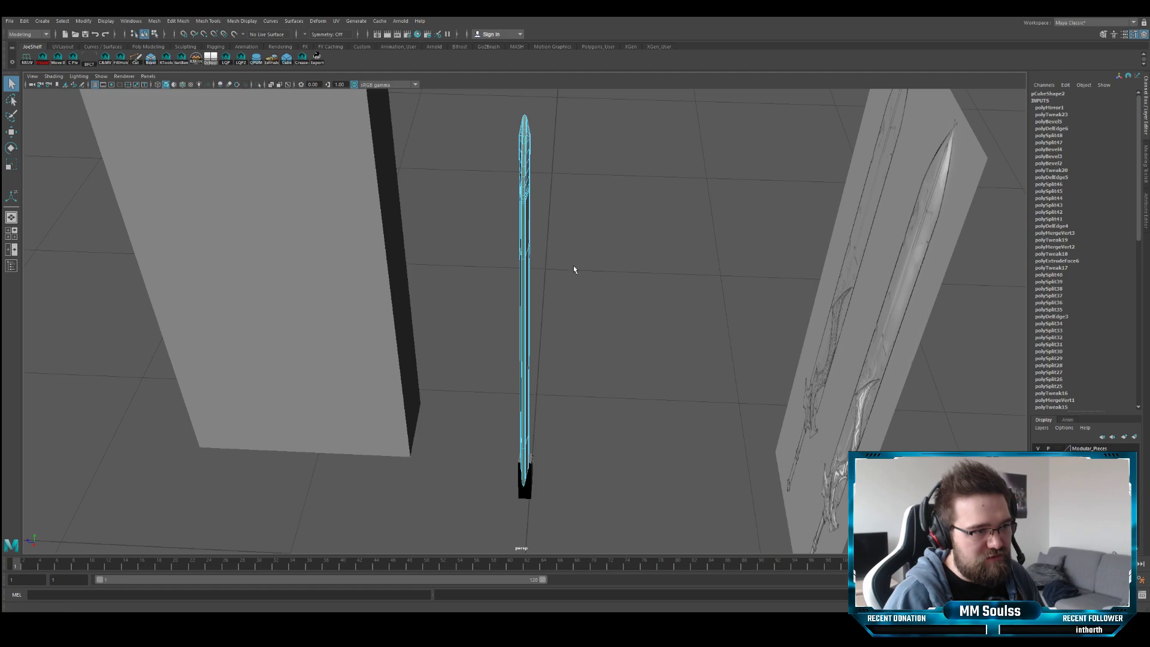
pyautogui.keyDown('alt'); pyautogui.moveTo(572, 267); pyautogui.dragTo(560, 255); pyautogui.keyUp('alt')
pyautogui.keyDown('alt'); pyautogui.moveTo(520, 155); pyautogui.dragTo(514, 270, button='middle'); pyautogui.keyUp('alt')
pyautogui.keyDown('alt'); pyautogui.moveTo(513, 269); pyautogui.dragTo(569, 246, button='right'); pyautogui.keyUp('alt')
pyautogui.keyDown('alt'); pyautogui.moveTo(569, 246); pyautogui.dragTo(602, 327, button='middle'); pyautogui.keyUp('alt')
pyautogui.keyDown('alt'); pyautogui.moveTo(602, 326); pyautogui.dragTo(677, 293, button='right'); pyautogui.keyUp('alt')
pyautogui.keyDown('alt'); pyautogui.moveTo(650, 288); pyautogui.dragTo(593, 345, button='middle'); pyautogui.keyUp('alt')
pyautogui.keyDown('alt'); pyautogui.moveTo(593, 345); pyautogui.dragTo(617, 315, button='right'); pyautogui.keyUp('alt')
pyautogui.keyDown('alt'); pyautogui.moveTo(617, 315); pyautogui.dragTo(600, 333, button='middle'); pyautogui.keyUp('alt')
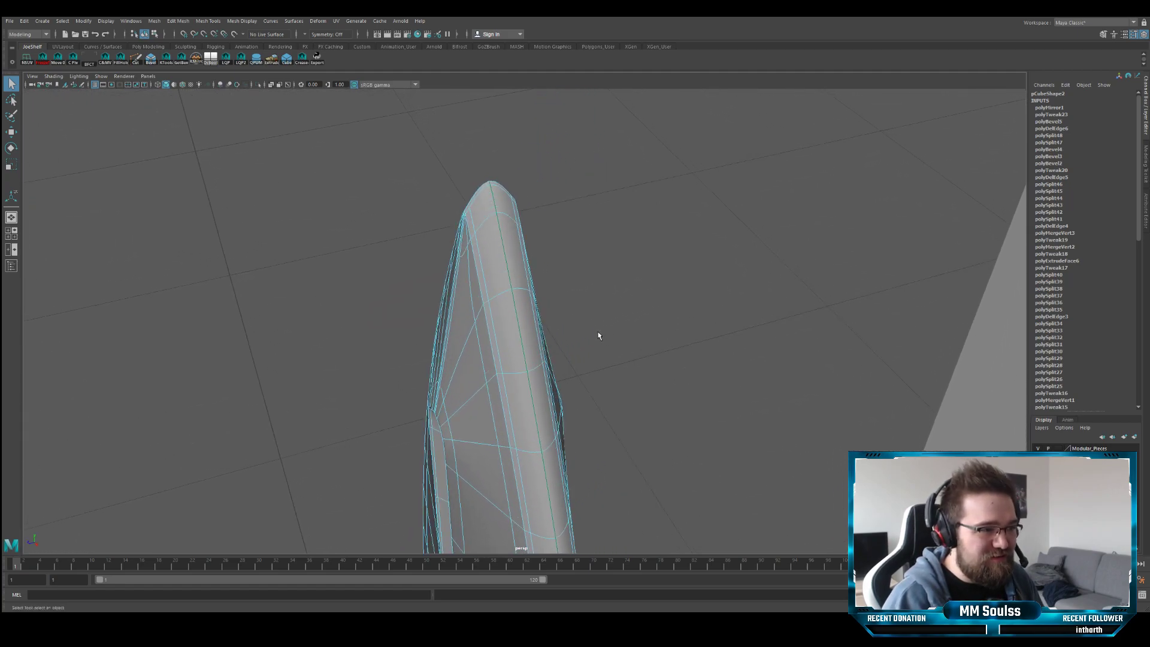
# - Inspect the smoothed blade's tip and narrow edge from several angles, and turn off its smooth preview
pyautogui.press('f')
pyautogui.moveTo(600, 333)
pyautogui.keyDown('alt'); pyautogui.mouseDown()
pyautogui.moveTo(626, 326)
pyautogui.moveTo(580, 341)
pyautogui.mouseUp(); pyautogui.keyUp('alt')
pyautogui.keyDown('alt'); pyautogui.moveTo(580, 341); pyautogui.dragTo(741, 313, button='right'); pyautogui.keyUp('alt')
pyautogui.keyDown('alt'); pyautogui.moveTo(741, 313); pyautogui.dragTo(590, 431, button='middle'); pyautogui.keyUp('alt')
pyautogui.keyDown('alt'); pyautogui.moveTo(590, 431); pyautogui.dragTo(539, 365); pyautogui.keyUp('alt')
pyautogui.keyDown('alt'); pyautogui.moveTo(539, 365); pyautogui.dragTo(610, 341, button='right'); pyautogui.keyUp('alt')
pyautogui.keyDown('alt'); pyautogui.moveTo(610, 341); pyautogui.dragTo(603, 321); pyautogui.keyUp('alt')
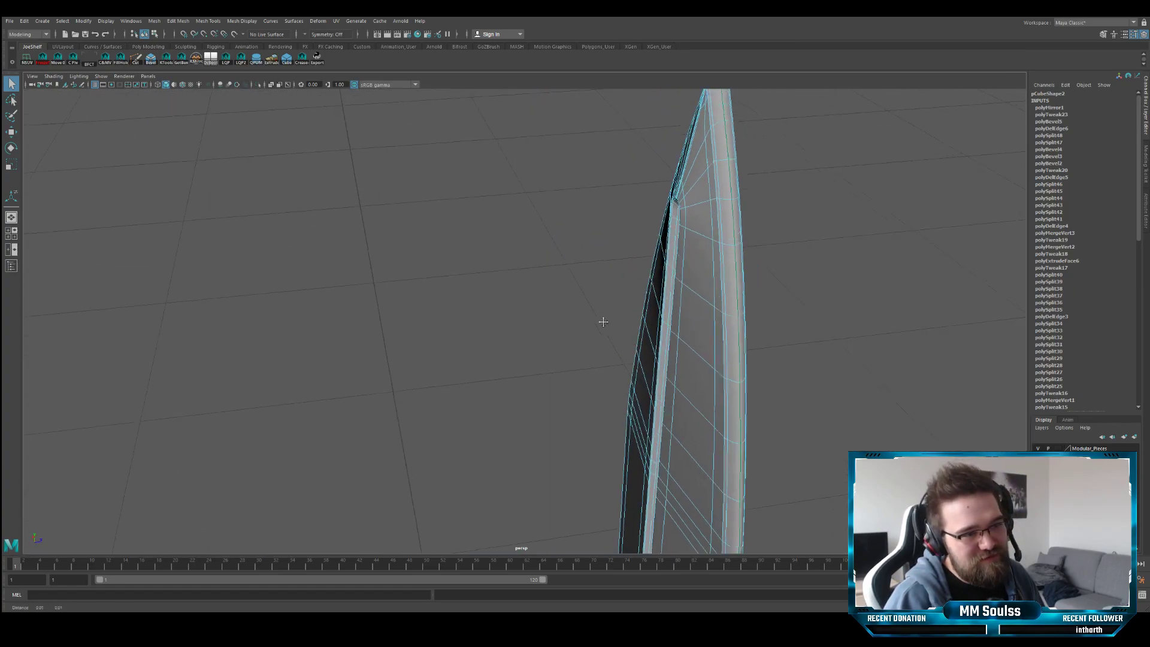
pyautogui.keyDown('alt'); pyautogui.moveTo(603, 321); pyautogui.dragTo(527, 354, button='middle'); pyautogui.keyUp('alt')
pyautogui.keyDown('alt'); pyautogui.moveTo(527, 354); pyautogui.dragTo(561, 342); pyautogui.keyUp('alt')
pyautogui.keyDown('alt'); pyautogui.moveTo(549, 295); pyautogui.dragTo(446, 398, button='middle'); pyautogui.keyUp('alt')
pyautogui.keyDown('alt'); pyautogui.moveTo(527, 360); pyautogui.dragTo(484, 342); pyautogui.keyUp('alt')
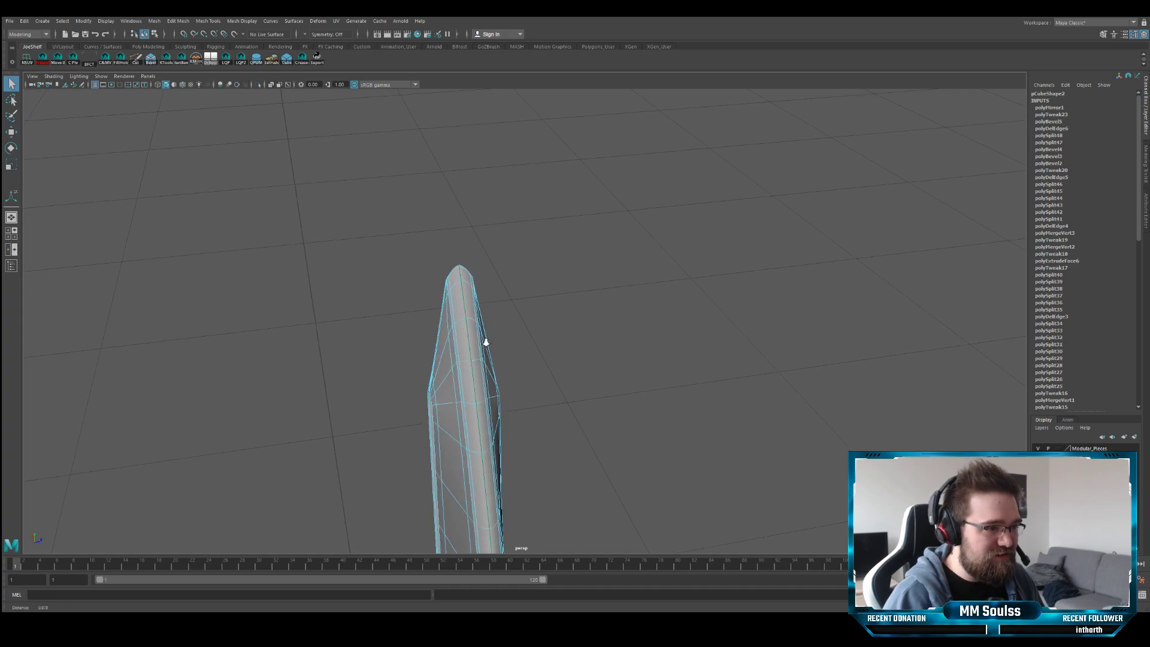
pyautogui.keyDown('alt'); pyautogui.moveTo(484, 341); pyautogui.dragTo(437, 329, button='right'); pyautogui.keyUp('alt')
pyautogui.press('1')
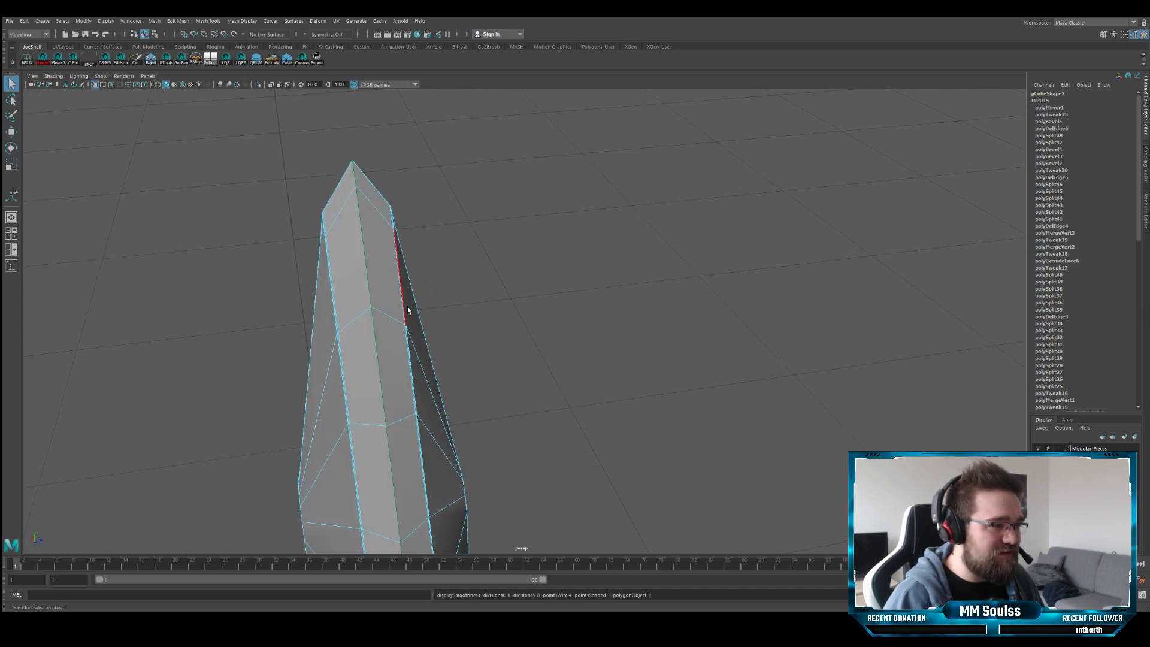
# - Try beveling the centre edge along the blade's narrow side with fraction 0.1 and 4 segments
pyautogui.keyDown('alt'); pyautogui.moveTo(408, 311); pyautogui.dragTo(502, 297, button='middle'); pyautogui.keyUp('alt')
pyautogui.hotkey('ctrl', 'b')
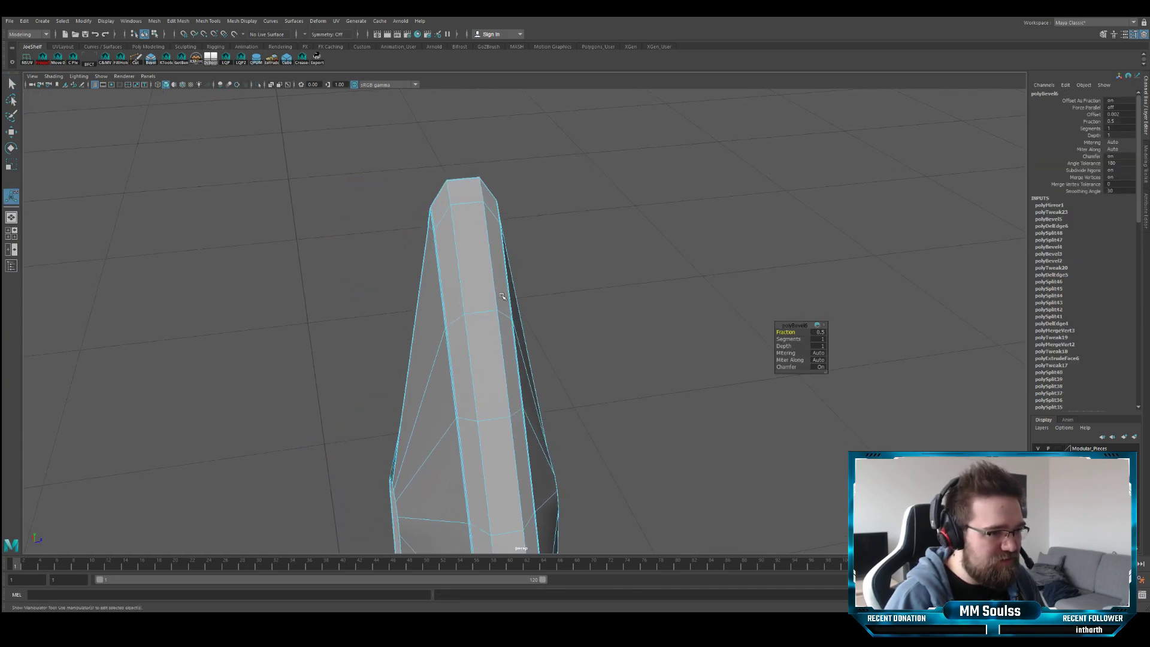
pyautogui.moveTo(795, 339)
pyautogui.mouseDown()
pyautogui.moveTo(808, 339)
pyautogui.moveTo(798, 332)
pyautogui.mouseUp()
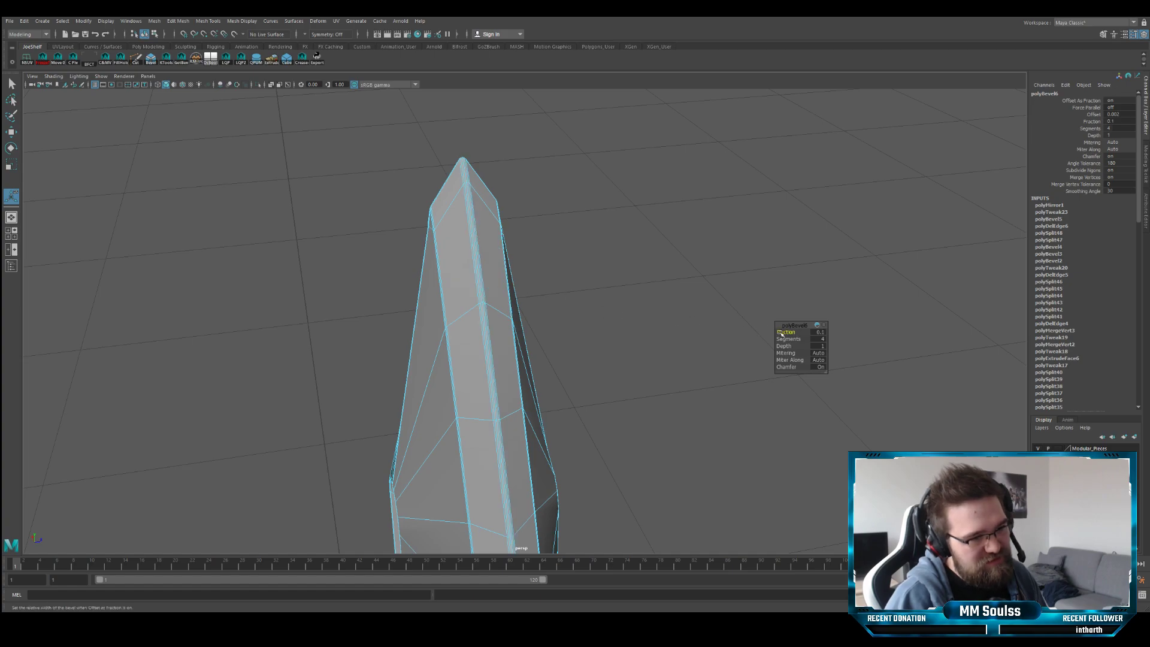
pyautogui.hotkey('ctrl', 'z')
pyautogui.hotkey('ctrl', 'z')
pyautogui.hotkey('ctrl', 'z')
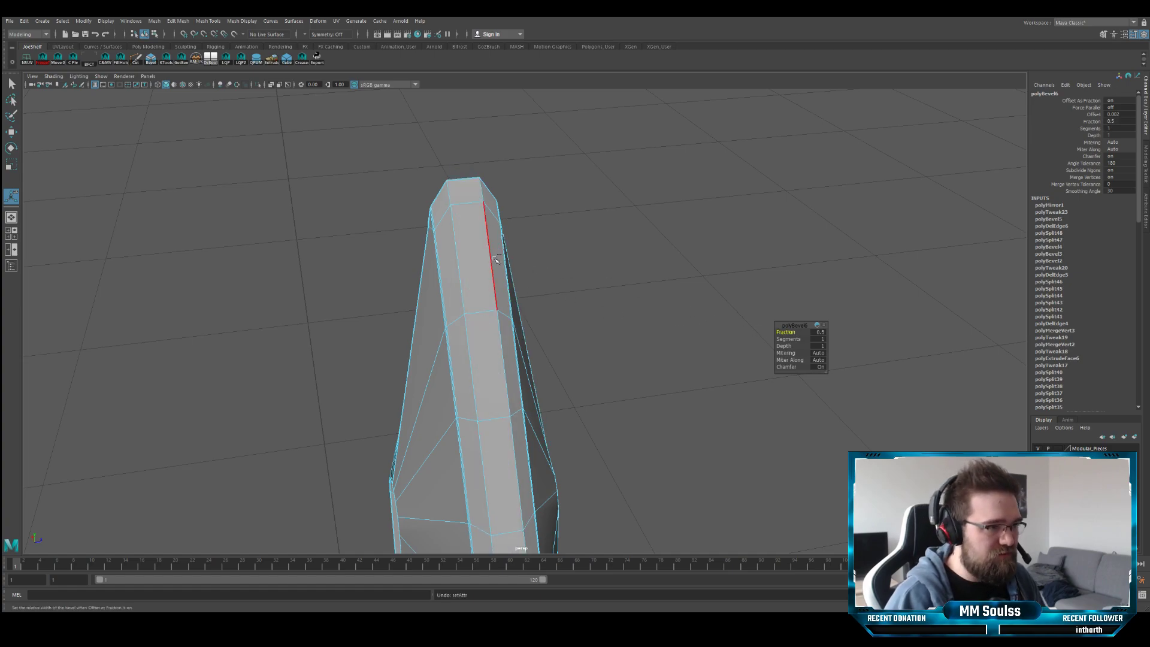
# - Try cutting an edge loop beside the centre seam of the blade's narrow side with the Multi-Cut tool
pyautogui.keyDown('alt'); pyautogui.moveTo(394, 112); pyautogui.dragTo(402, 210, button='middle'); pyautogui.keyUp('alt')
pyautogui.scroll(4, 403, 213)
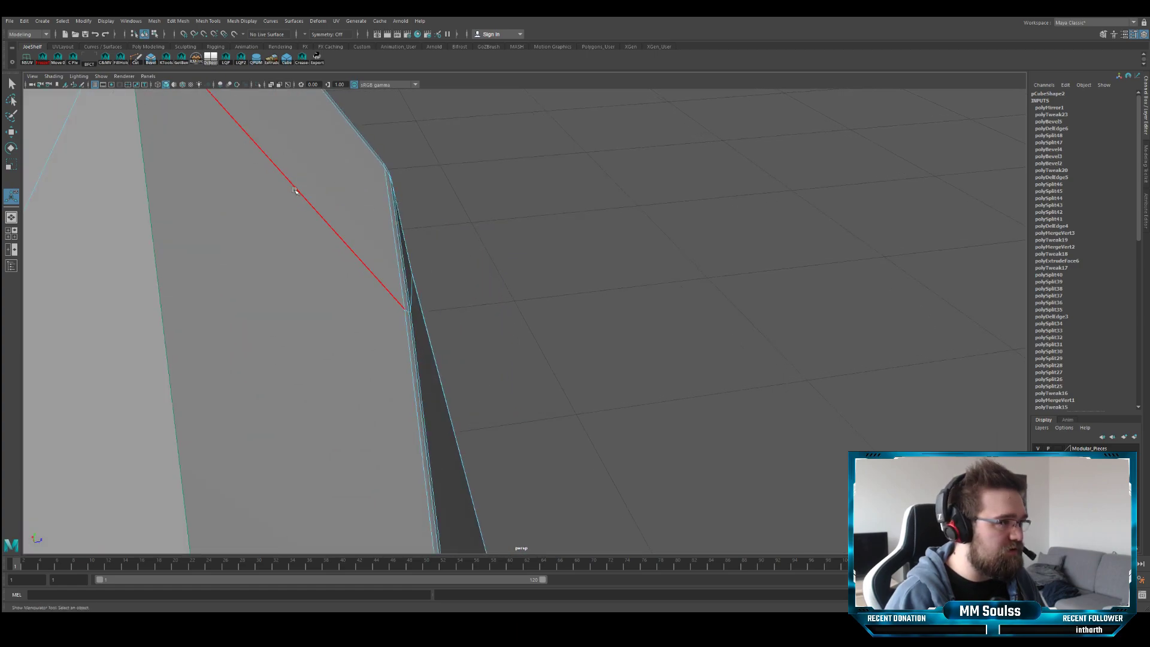
pyautogui.scroll(-2, 297, 191)
pyautogui.scroll(1, 298, 195)
pyautogui.click(139, 64)
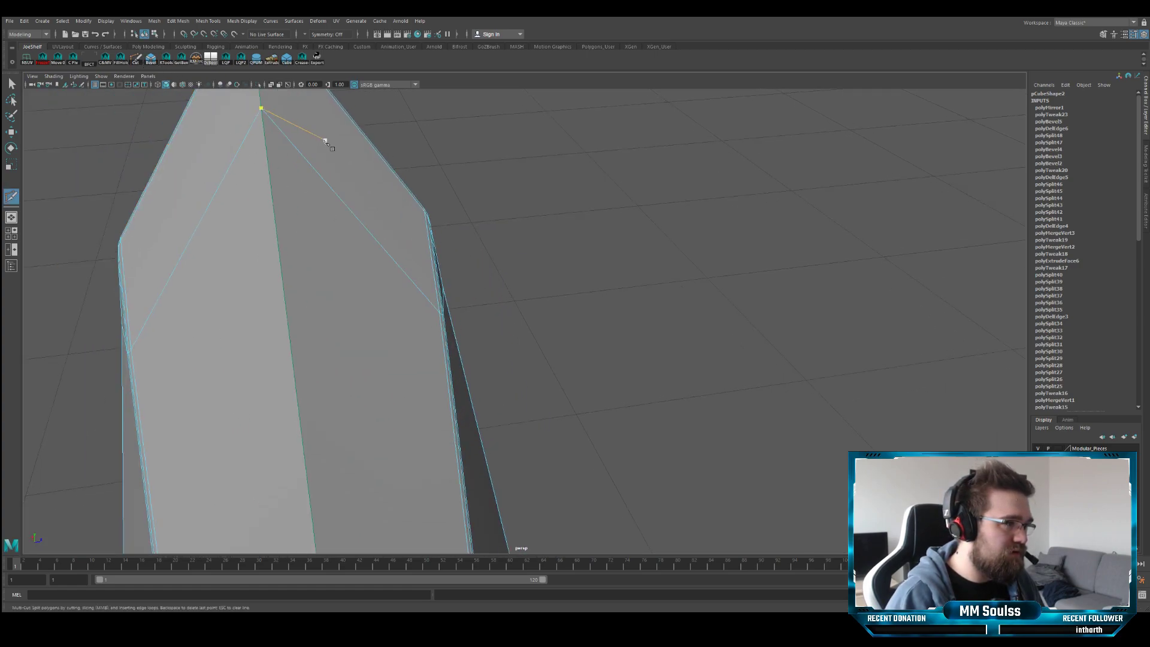
pyautogui.click(262, 108)
pyautogui.scroll(-5, 317, 165)
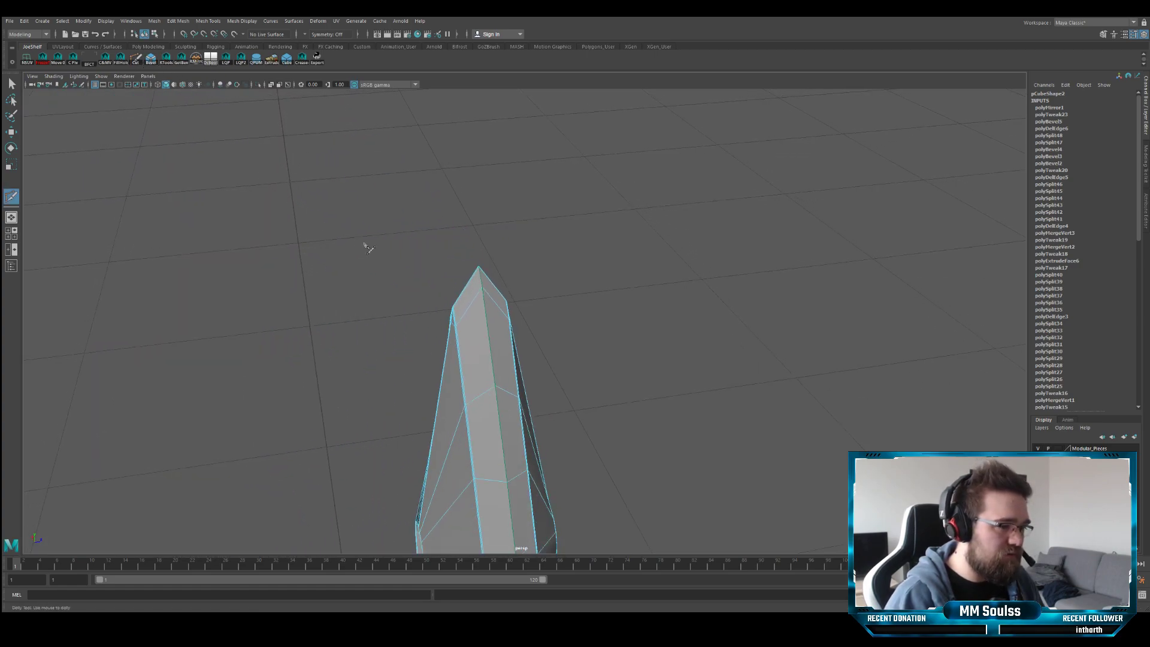
pyautogui.keyDown('alt'); pyautogui.moveTo(393, 360); pyautogui.dragTo(364, 244, button='middle'); pyautogui.keyUp('alt')
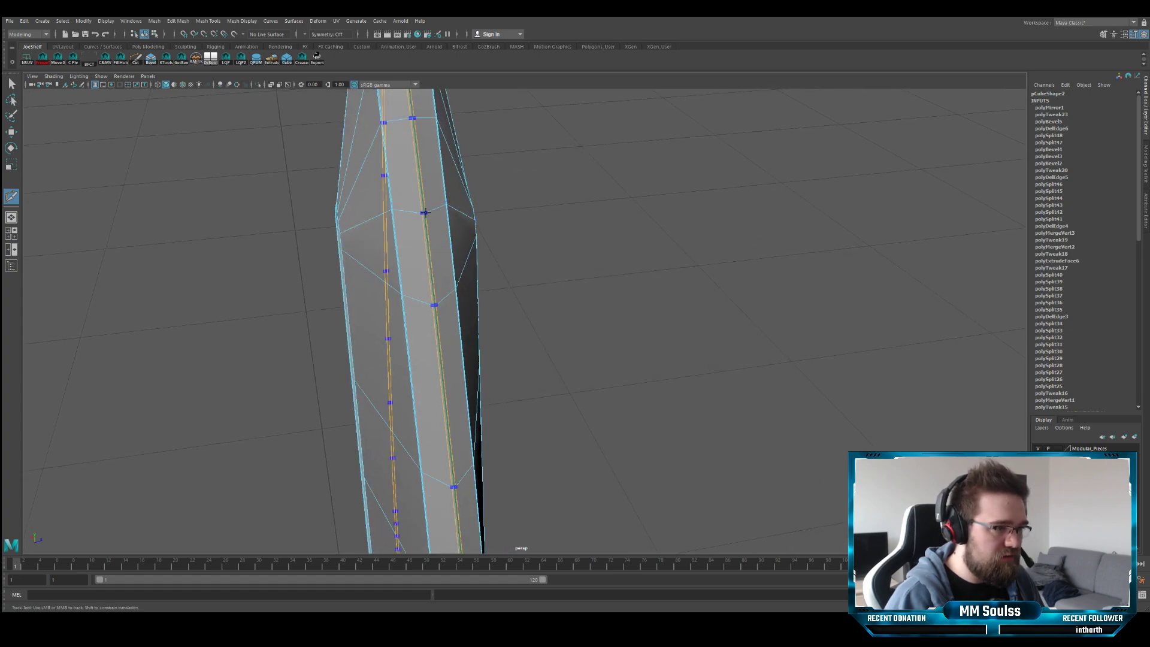
# - Follow the mirrored blade's seam down to the guard and examine how the edges run at the base
pyautogui.keyDown('alt'); pyautogui.moveTo(453, 482); pyautogui.dragTo(449, 164, button='middle'); pyautogui.keyUp('alt')
pyautogui.scroll(-6, 437, 258)
pyautogui.keyDown('alt'); pyautogui.moveTo(428, 390); pyautogui.dragTo(440, 168, button='middle'); pyautogui.keyUp('alt')
pyautogui.keyDown('alt'); pyautogui.moveTo(500, 347); pyautogui.dragTo(477, 278); pyautogui.keyUp('alt')
pyautogui.keyDown('alt'); pyautogui.moveTo(478, 278); pyautogui.dragTo(548, 456, button='right'); pyautogui.keyUp('alt')
pyautogui.keyDown('alt'); pyautogui.moveTo(548, 457); pyautogui.dragTo(521, 249, button='middle'); pyautogui.keyUp('alt')
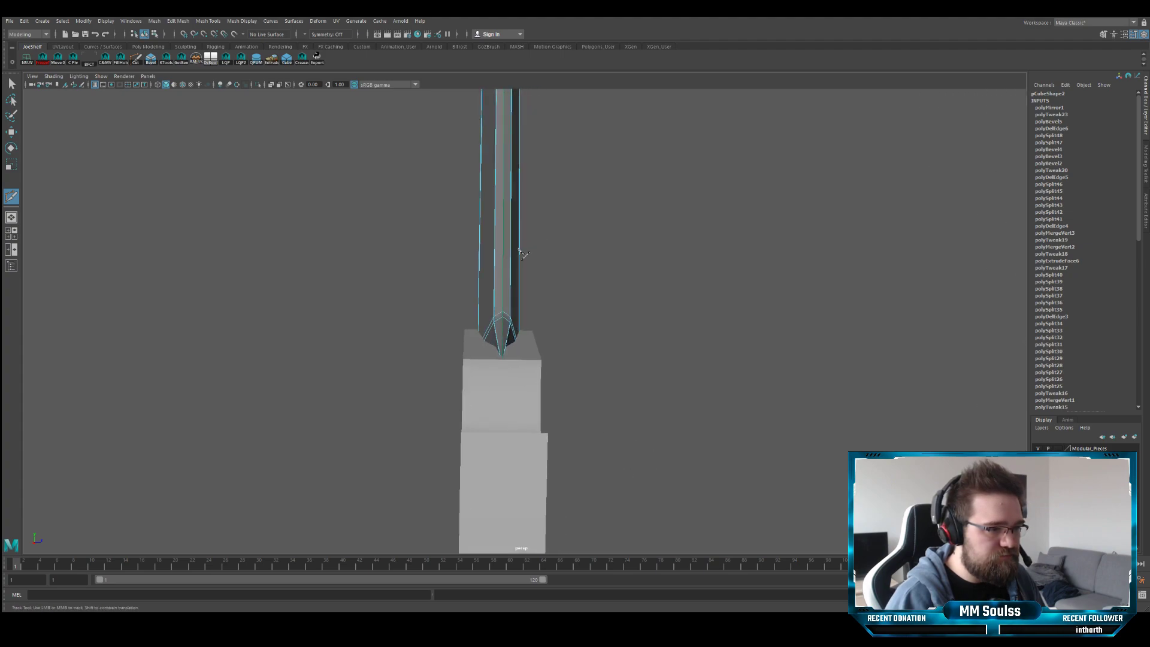
pyautogui.scroll(5, 532, 329)
pyautogui.keyDown('alt'); pyautogui.moveTo(531, 329); pyautogui.dragTo(542, 333); pyautogui.keyUp('alt')
pyautogui.scroll(-3, 551, 346)
pyautogui.keyDown('alt'); pyautogui.moveTo(553, 347); pyautogui.dragTo(569, 317, button='middle'); pyautogui.keyUp('alt')
# - Undo the blade's mirror and isolate the half blade in the viewport
pyautogui.hotkey('ctrl', 'z')
pyautogui.hotkey('ctrl', 'z')
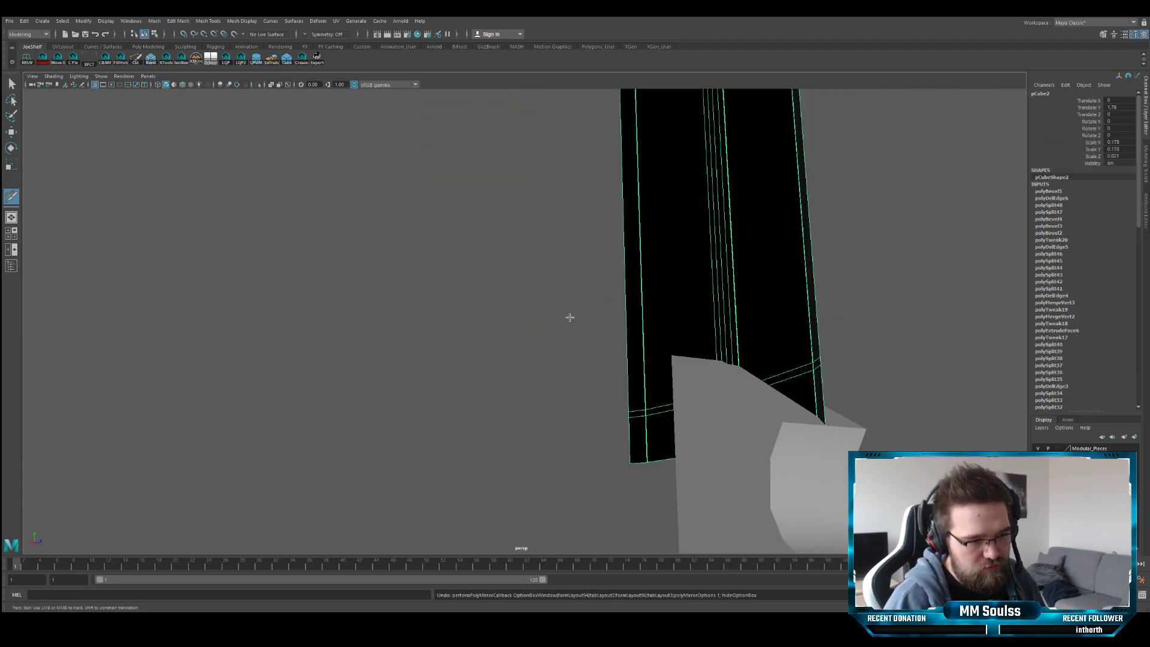
pyautogui.scroll(-5, 590, 305)
pyautogui.press('q')
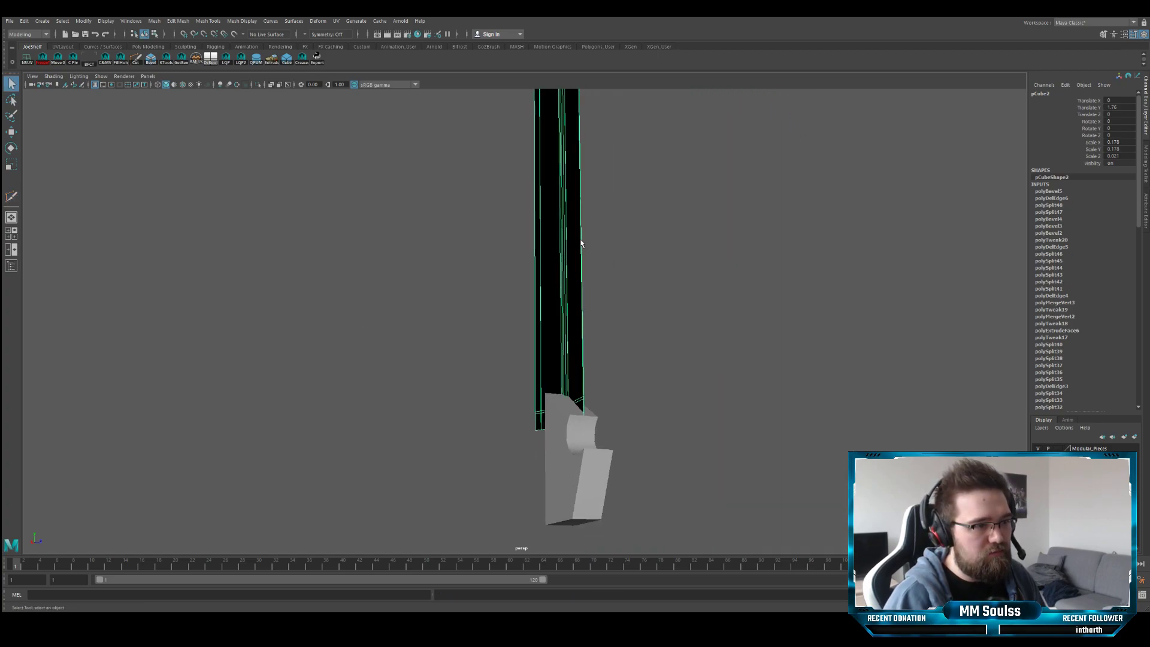
pyautogui.hotkey('ctrl', '1')
pyautogui.scroll(3, 472, 324)
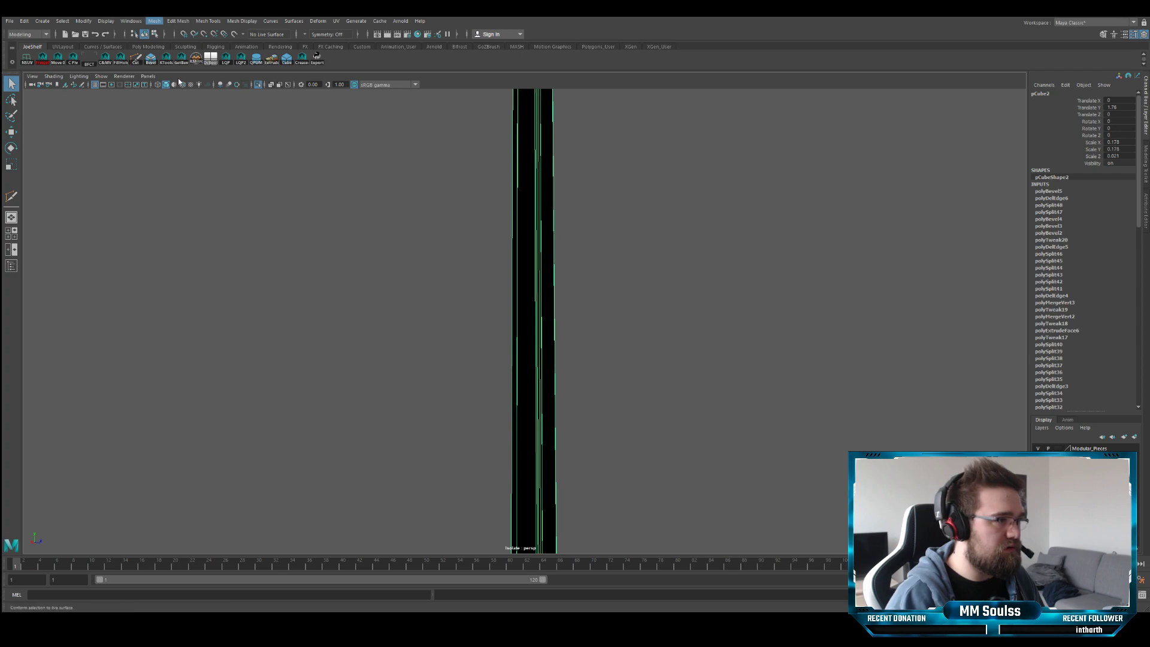
# - Mirror the half blade again across the world Z axis in the negative direction with a merge threshold of 0.01
pyautogui.click(218, 139)
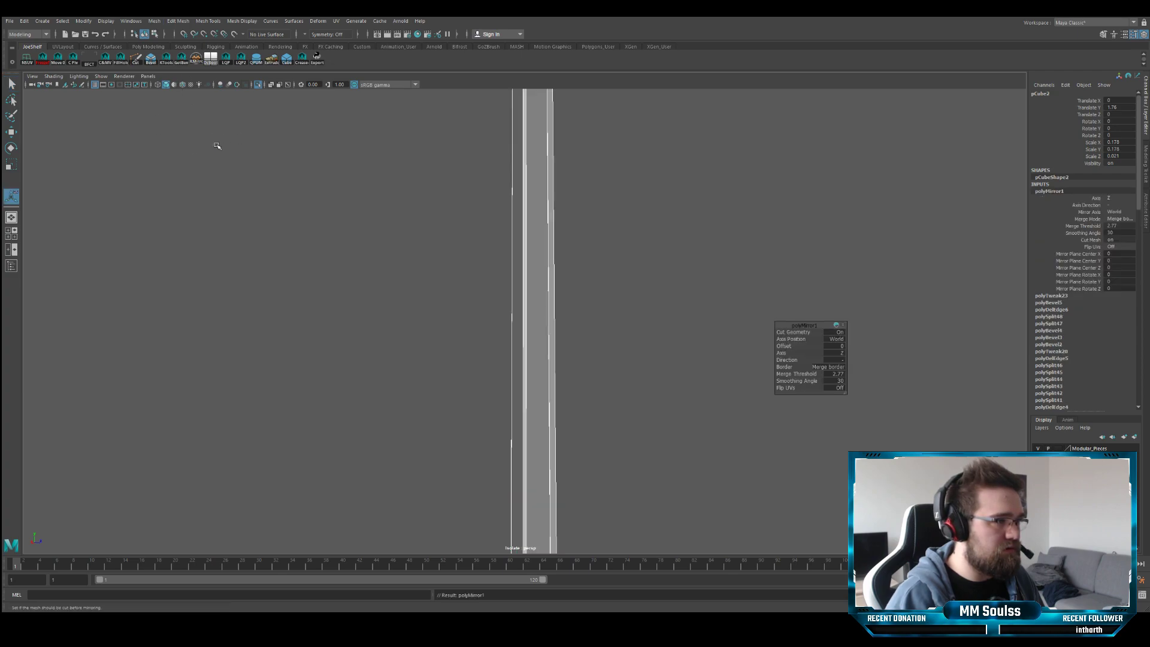
pyautogui.keyDown('alt'); pyautogui.moveTo(484, 279); pyautogui.dragTo(785, 372); pyautogui.keyUp('alt')
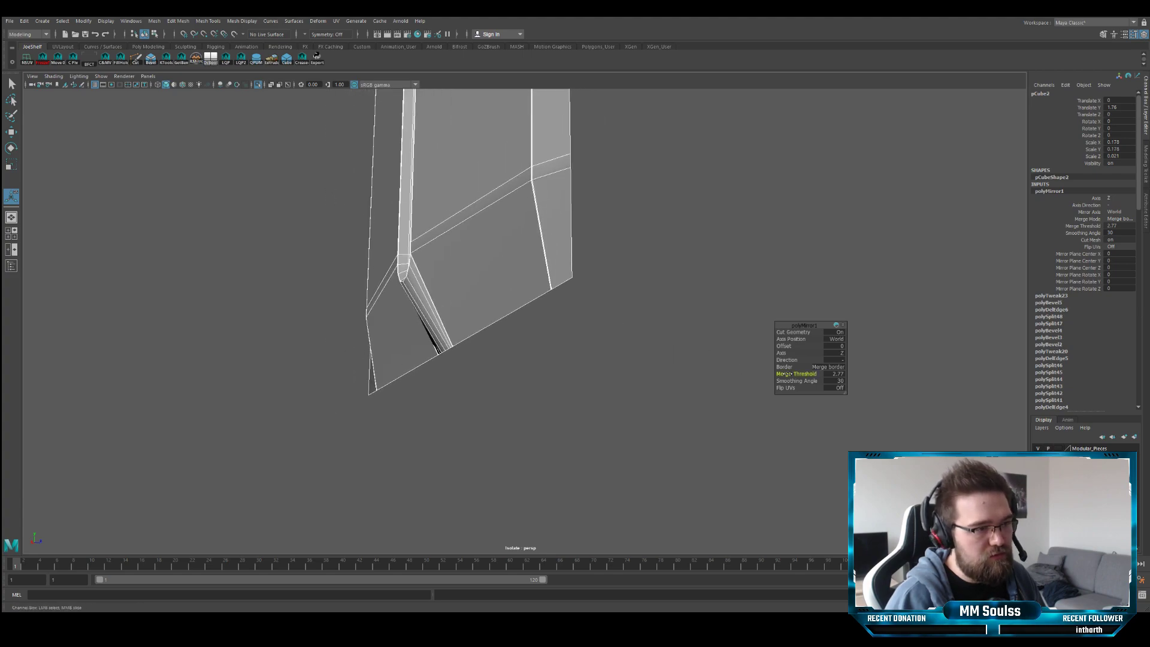
pyautogui.moveTo(785, 372); pyautogui.dragTo(476, 335, button='middle')
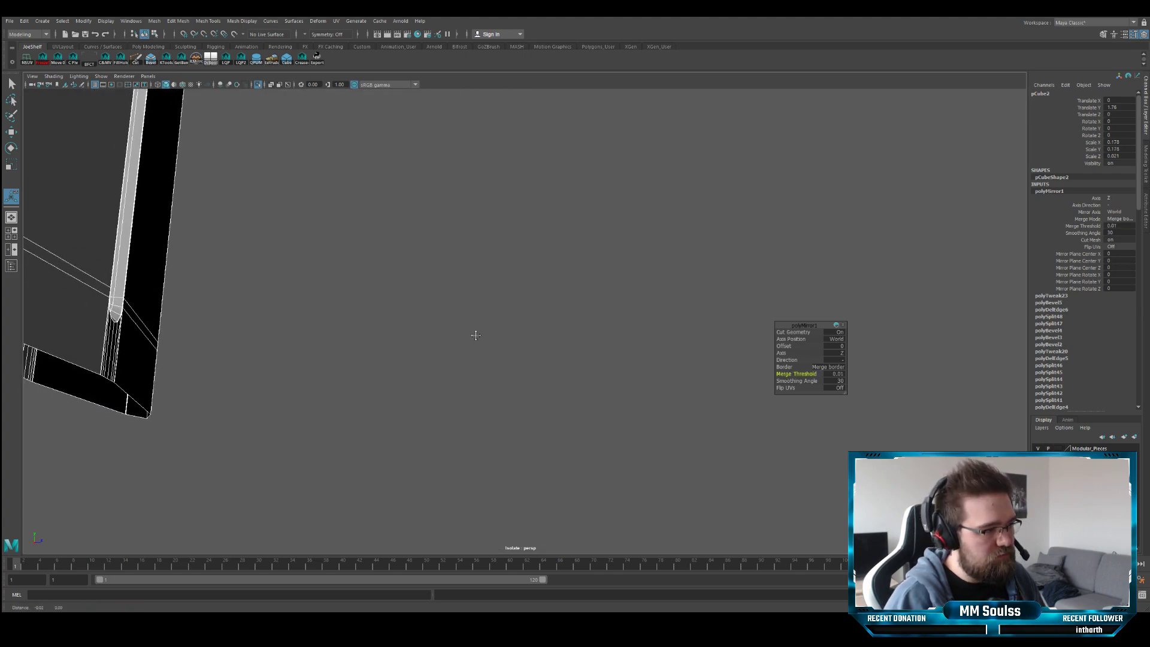
pyautogui.keyDown('alt'); pyautogui.moveTo(475, 336); pyautogui.dragTo(581, 348); pyautogui.keyUp('alt')
pyautogui.keyDown('alt'); pyautogui.moveTo(581, 348); pyautogui.dragTo(593, 351, button='right'); pyautogui.keyUp('alt')
pyautogui.keyDown('alt'); pyautogui.moveTo(516, 333); pyautogui.dragTo(468, 317); pyautogui.keyUp('alt')
pyautogui.press('q')
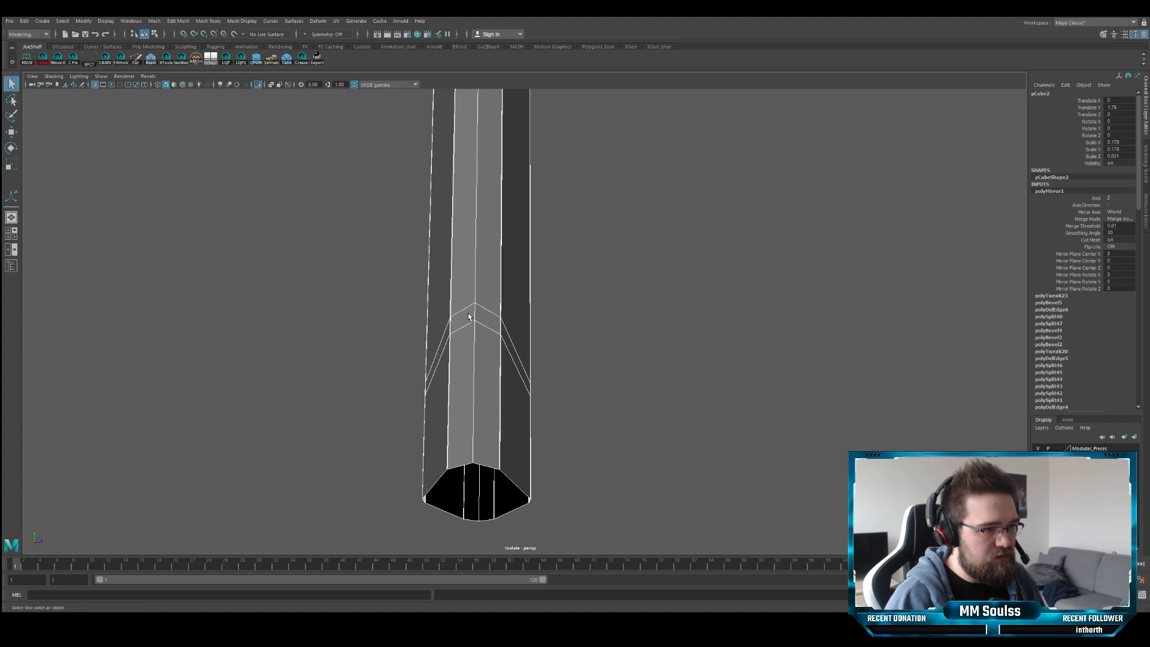
# - Test whether the seam is merged by moving a centre vertex near the blade's base, and undo the move
pyautogui.moveTo(436, 304); pyautogui.dragTo(414, 304, button='right')
pyautogui.click(475, 321)
pyautogui.press('w')
pyautogui.moveTo(475, 321); pyautogui.dragTo(483, 329)
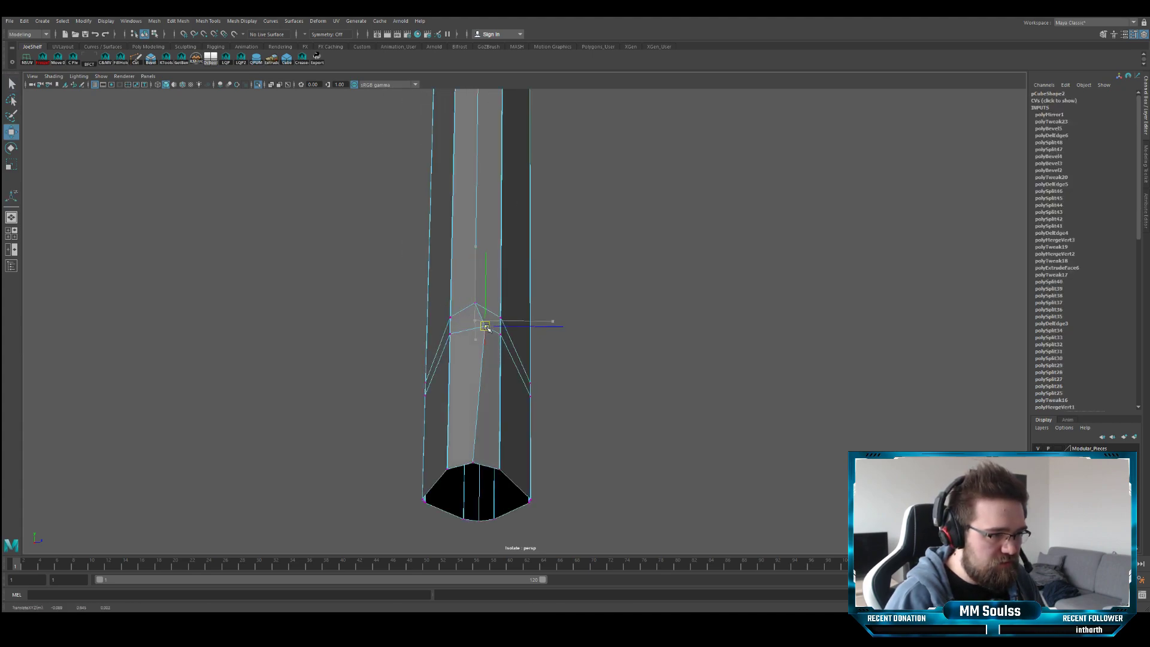
pyautogui.hotkey('ctrl', 'z')
# - Insert supporting edge loops close to both sides of the blade's centre seam with the Multi-Cut tool
pyautogui.keyDown('alt'); pyautogui.moveTo(483, 330); pyautogui.dragTo(506, 346, button='right'); pyautogui.keyUp('alt')
pyautogui.click(136, 59)
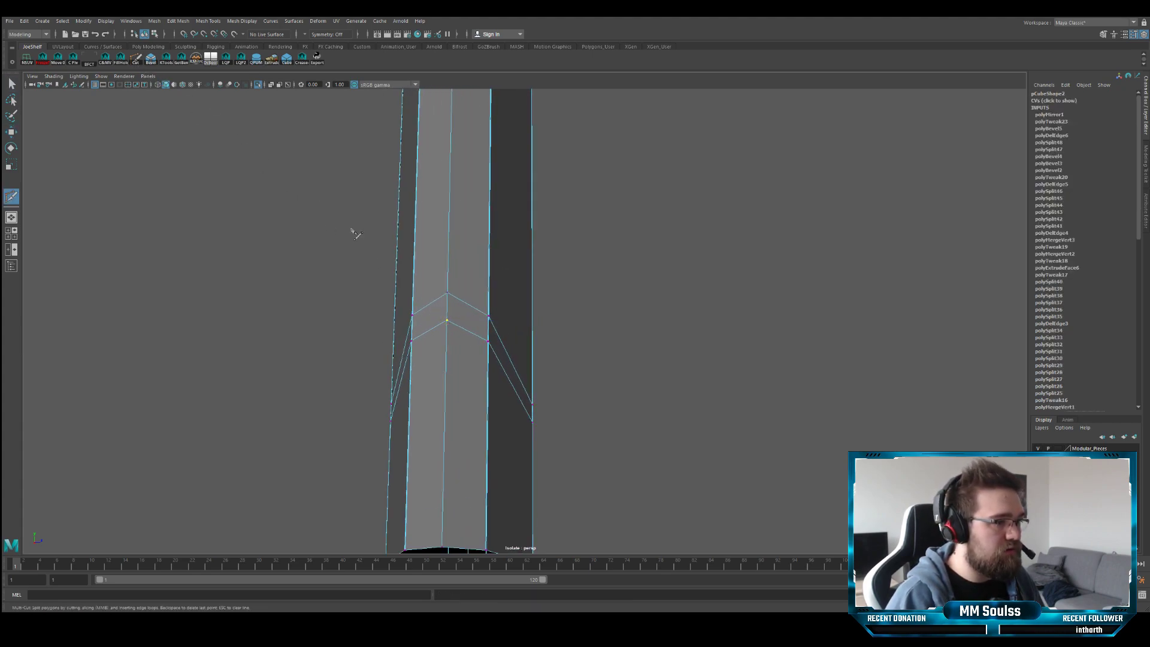
pyautogui.click(448, 321)
pyautogui.keyDown('alt'); pyautogui.moveTo(449, 329); pyautogui.dragTo(470, 352, button='right'); pyautogui.keyUp('alt')
pyautogui.keyDown('alt'); pyautogui.moveTo(470, 351); pyautogui.dragTo(470, 336, button='middle'); pyautogui.keyUp('alt')
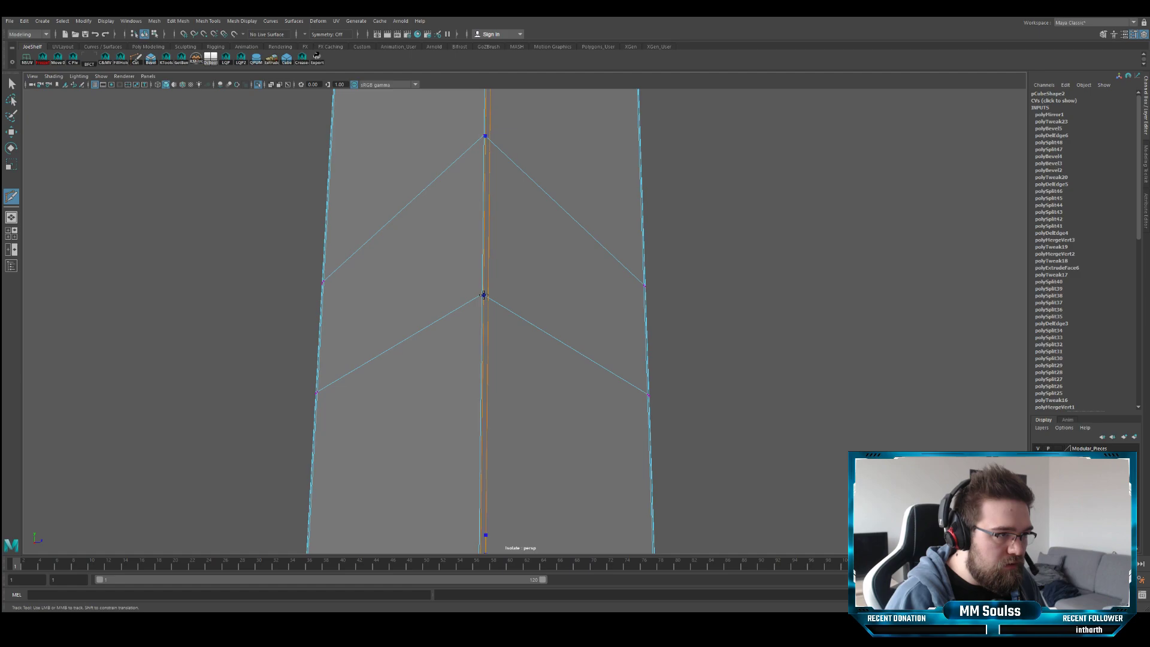
pyautogui.click(484, 295)
pyautogui.scroll(2, 473, 299)
pyautogui.rightClick(470, 301)
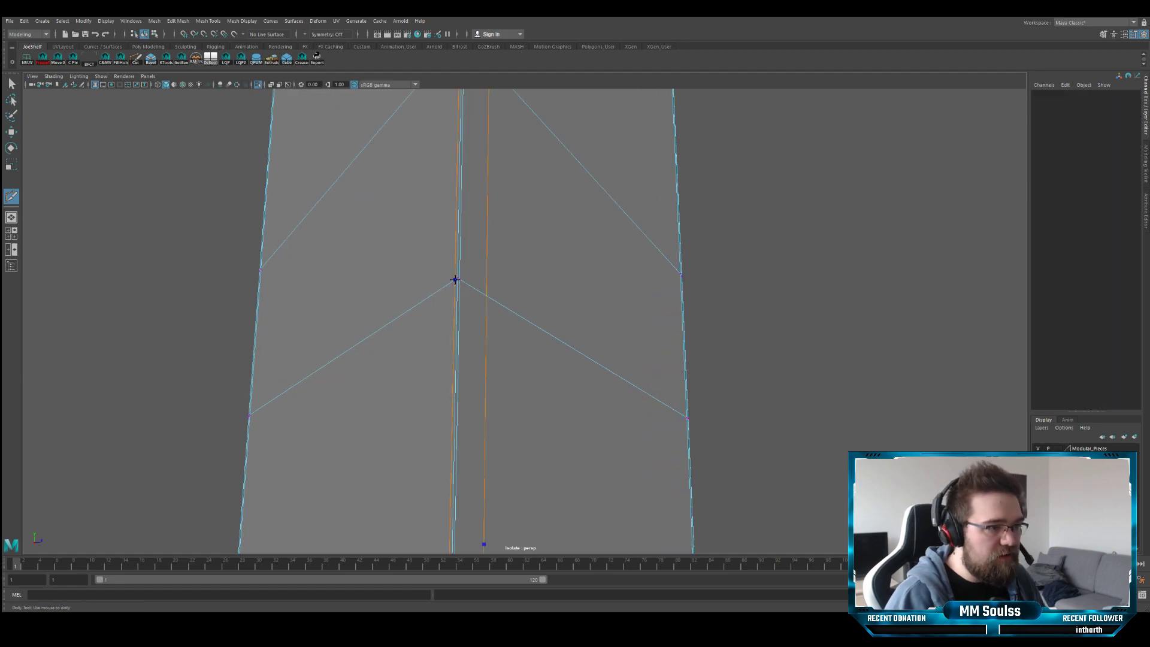
pyautogui.hotkey('ctrl', 'z')
pyautogui.keyDown('alt'); pyautogui.moveTo(480, 288); pyautogui.dragTo(405, 276, button='right'); pyautogui.keyUp('alt')
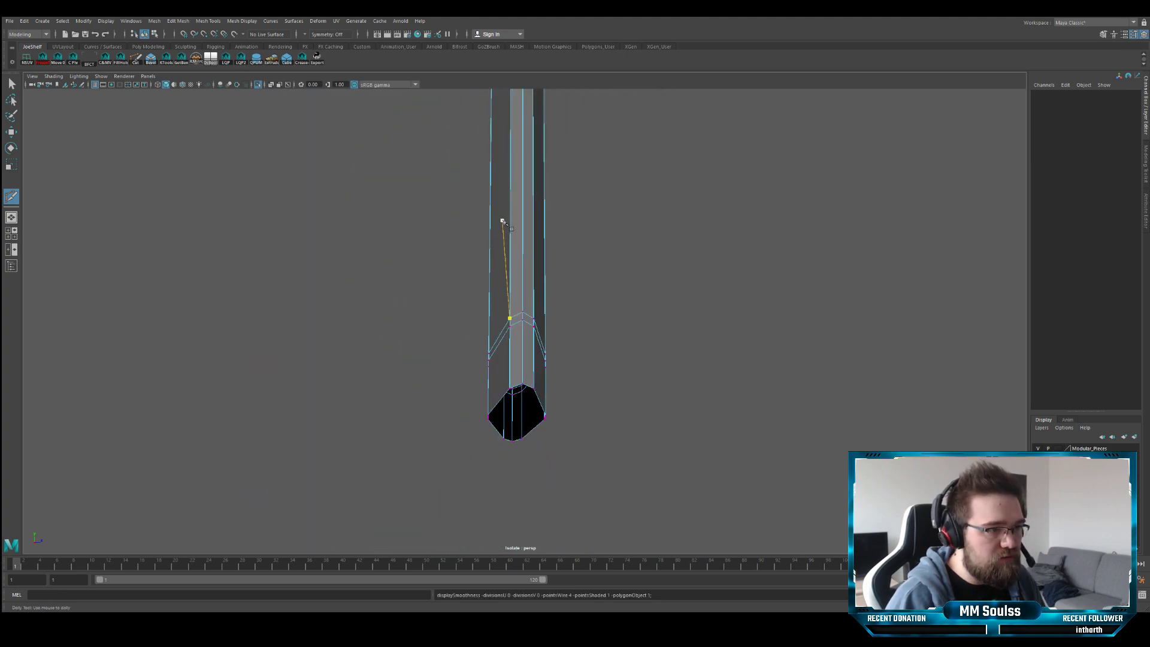
pyautogui.hotkey('ctrl', 'z')
pyautogui.keyDown('alt'); pyautogui.moveTo(536, 212); pyautogui.dragTo(570, 237, button='right'); pyautogui.keyUp('alt')
pyautogui.press('q')
pyautogui.click(615, 244)
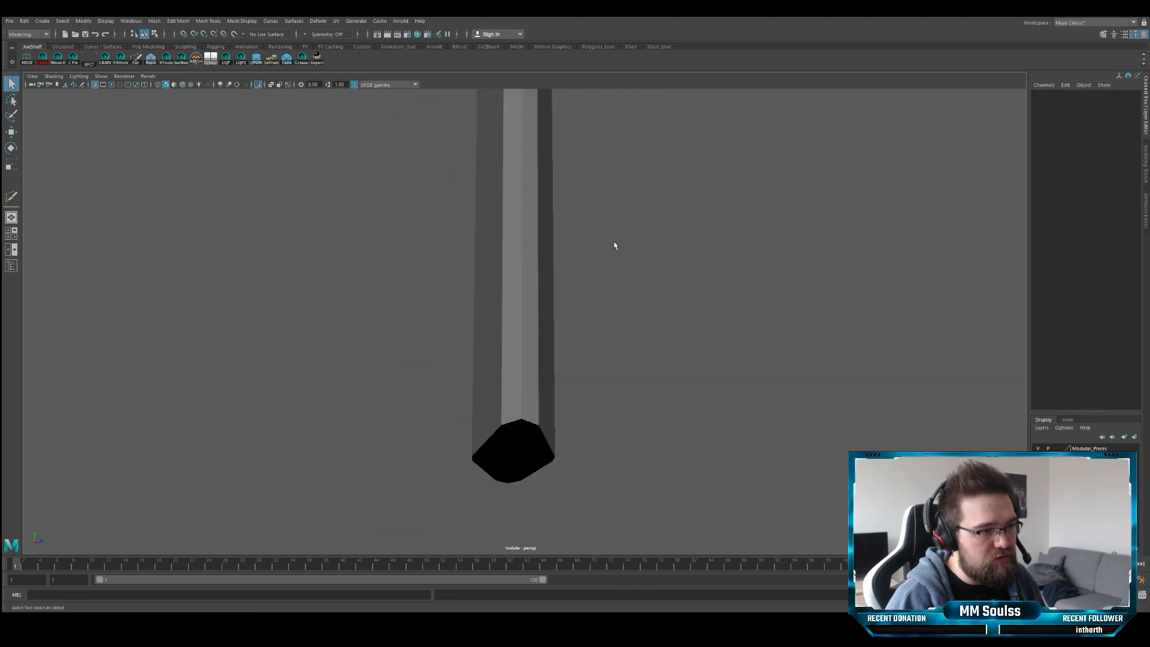
# - Examine the smoothed blade from base to tip, checking the shape of the seam and the point
pyautogui.keyDown('alt'); pyautogui.moveTo(616, 244); pyautogui.dragTo(611, 203); pyautogui.keyUp('alt')
pyautogui.keyDown('alt'); pyautogui.moveTo(611, 203); pyautogui.dragTo(591, 341, button='middle'); pyautogui.keyUp('alt')
pyautogui.keyDown('alt'); pyautogui.moveTo(591, 341); pyautogui.dragTo(557, 244); pyautogui.keyUp('alt')
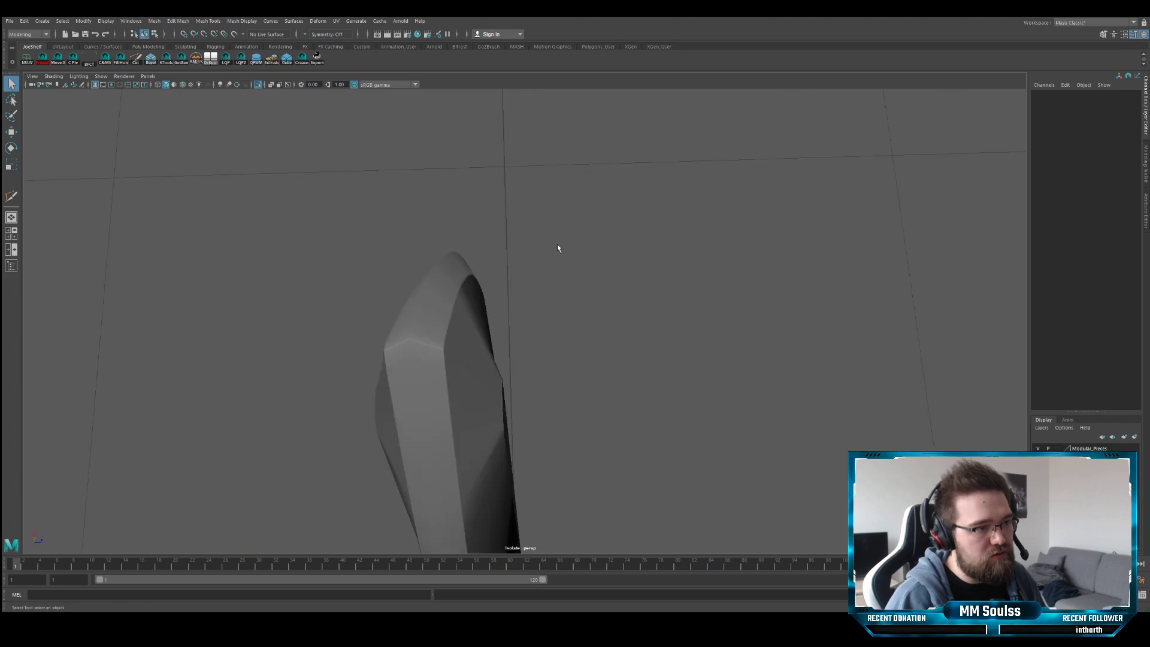
pyautogui.keyDown('alt'); pyautogui.moveTo(527, 304); pyautogui.dragTo(539, 294, button='middle'); pyautogui.keyUp('alt')
pyautogui.keyDown('alt'); pyautogui.moveTo(539, 294); pyautogui.dragTo(482, 260); pyautogui.keyUp('alt')
pyautogui.click(576, 266)
pyautogui.press('f')
pyautogui.keyDown('alt'); pyautogui.moveTo(588, 293); pyautogui.dragTo(502, 261); pyautogui.keyUp('alt')
pyautogui.keyDown('alt'); pyautogui.moveTo(502, 261); pyautogui.dragTo(502, 360, button='middle'); pyautogui.keyUp('alt')
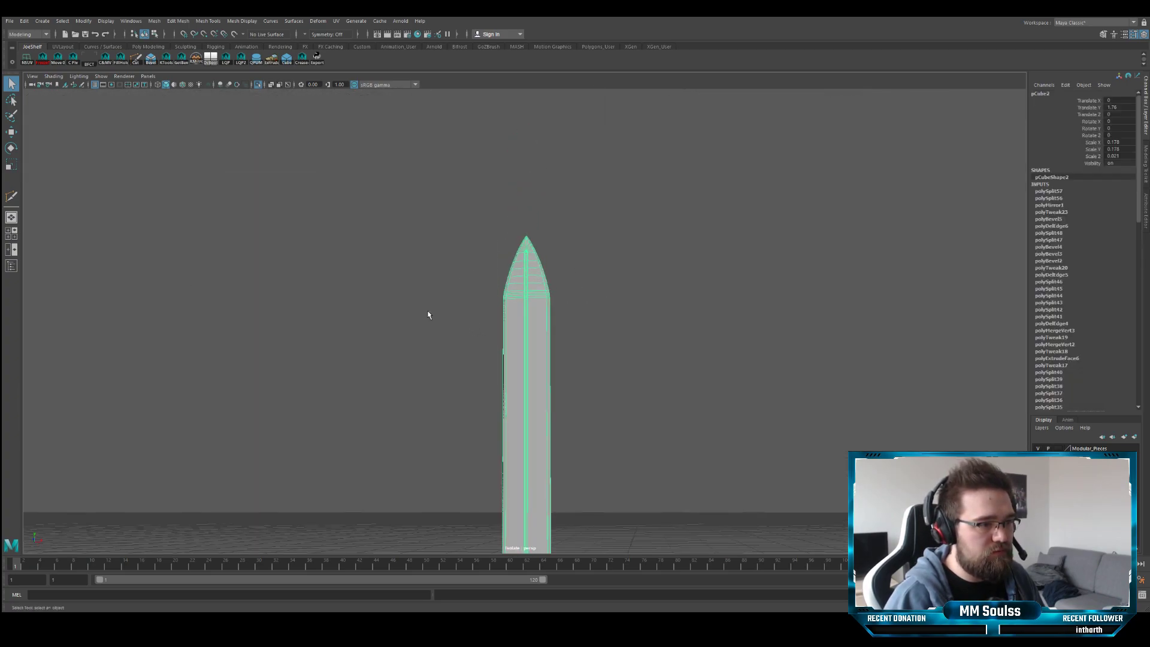
pyautogui.click(429, 315)
pyautogui.keyDown('alt'); pyautogui.moveTo(429, 316); pyautogui.dragTo(452, 353); pyautogui.keyUp('alt')
pyautogui.keyDown('alt'); pyautogui.moveTo(452, 353); pyautogui.dragTo(420, 222, button='middle'); pyautogui.keyUp('alt')
pyautogui.keyDown('alt'); pyautogui.moveTo(420, 223); pyautogui.dragTo(443, 271); pyautogui.keyUp('alt')
# - Turn off the blade's smooth preview and bring the hidden scene objects back into view
pyautogui.click(485, 265)
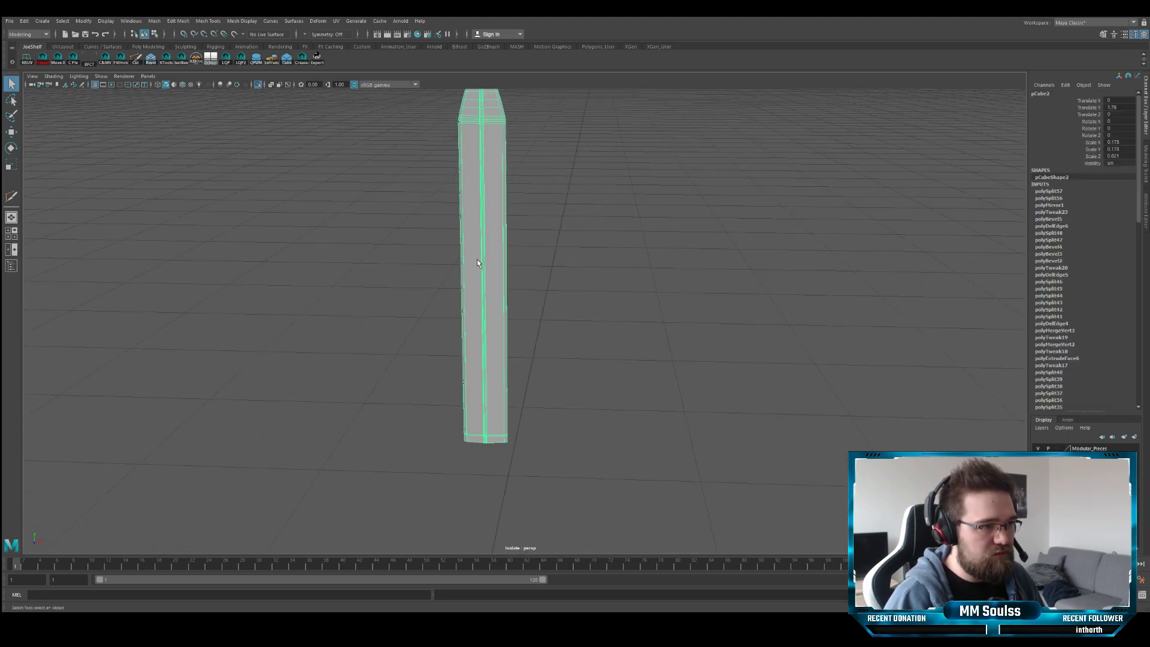
pyautogui.press('1')
pyautogui.hotkey('ctrl', '1')
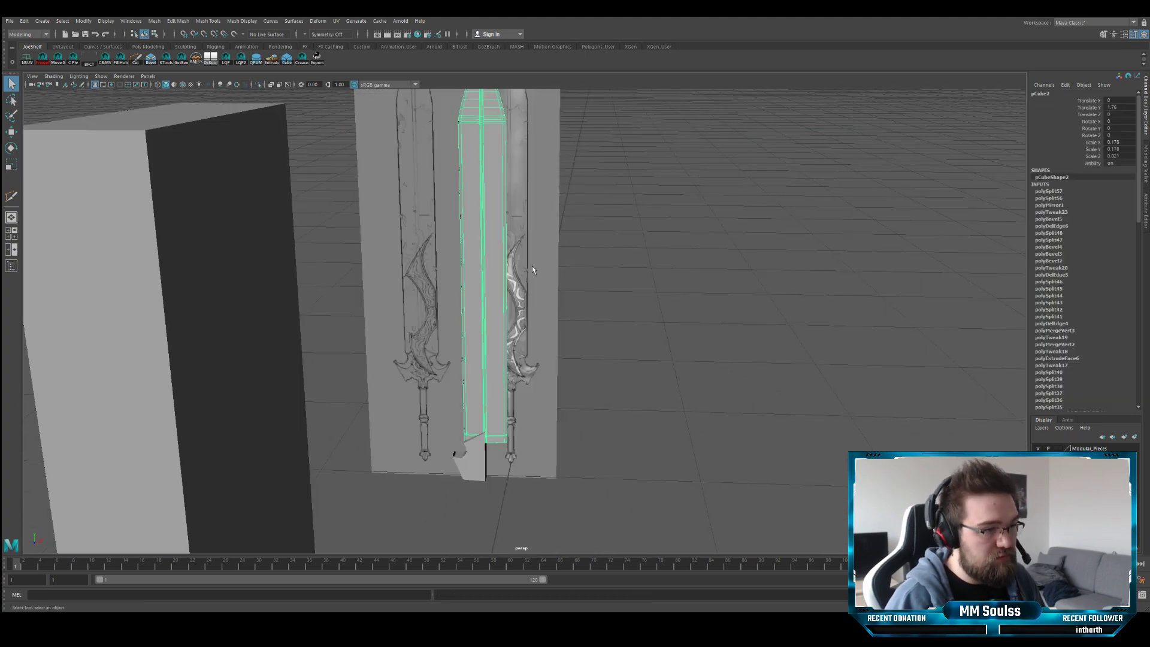
# - Compare the full blade and half guard with the reference image in the perspective and four-view layouts
pyautogui.keyDown('alt'); pyautogui.moveTo(532, 265); pyautogui.dragTo(504, 307); pyautogui.keyUp('alt')
pyautogui.press('space')
pyautogui.press('space')
pyautogui.keyDown('alt'); pyautogui.moveTo(453, 364); pyautogui.dragTo(489, 197, button='right'); pyautogui.keyUp('alt')
pyautogui.keyDown('alt'); pyautogui.moveTo(492, 186); pyautogui.dragTo(486, 384, button='middle'); pyautogui.keyUp('alt')
pyautogui.keyDown('alt'); pyautogui.moveTo(512, 136); pyautogui.dragTo(473, 257, button='middle'); pyautogui.keyUp('alt')
pyautogui.keyDown('alt'); pyautogui.moveTo(473, 426); pyautogui.dragTo(488, 316, button='middle'); pyautogui.keyUp('alt')
pyautogui.press('space')
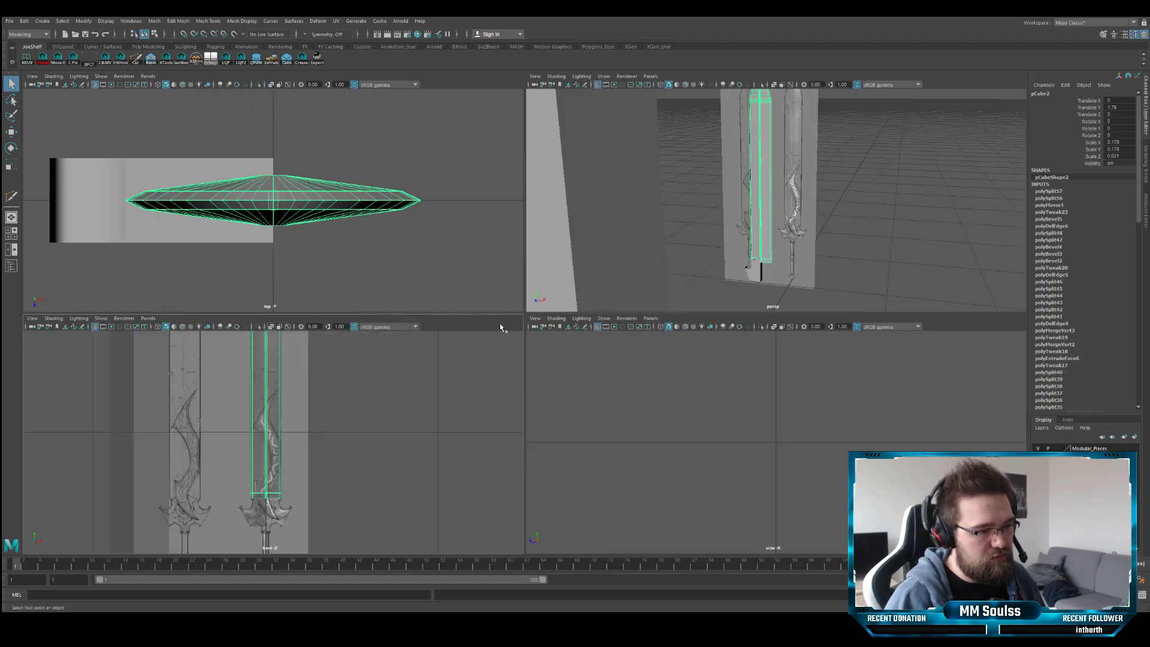
pyautogui.press('space')
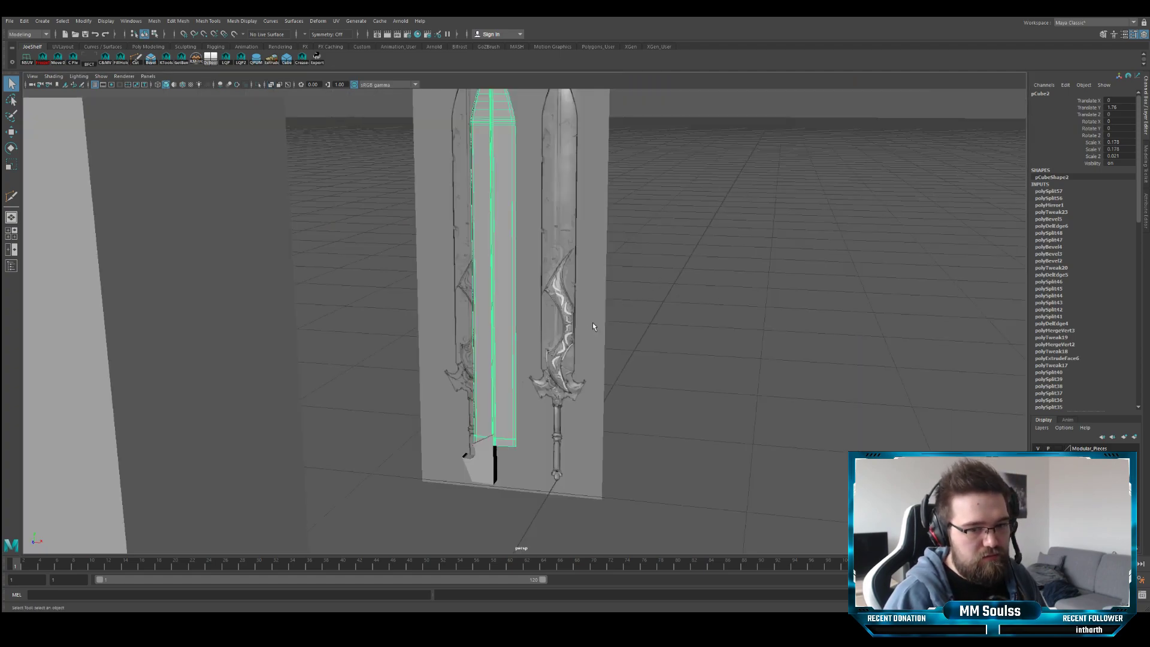
pyautogui.keyDown('alt'); pyautogui.moveTo(517, 352); pyautogui.dragTo(526, 211, button='middle'); pyautogui.keyUp('alt')
pyautogui.keyDown('alt'); pyautogui.moveTo(525, 211); pyautogui.dragTo(518, 328, button='right'); pyautogui.keyUp('alt')
pyautogui.keyDown('alt'); pyautogui.moveTo(501, 353); pyautogui.dragTo(509, 266, button='middle'); pyautogui.keyUp('alt')
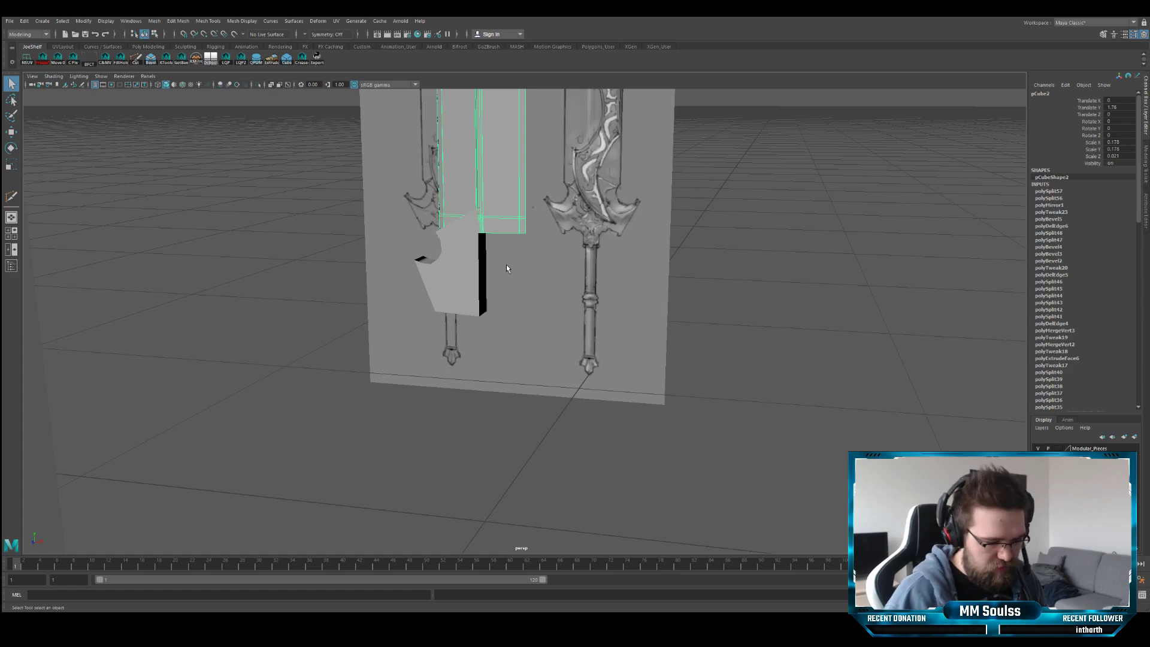
# - Select and frame the half guard, and show it against the reference in the front view
pyautogui.keyDown('alt'); pyautogui.moveTo(486, 277); pyautogui.dragTo(502, 306, button='middle'); pyautogui.keyUp('alt')
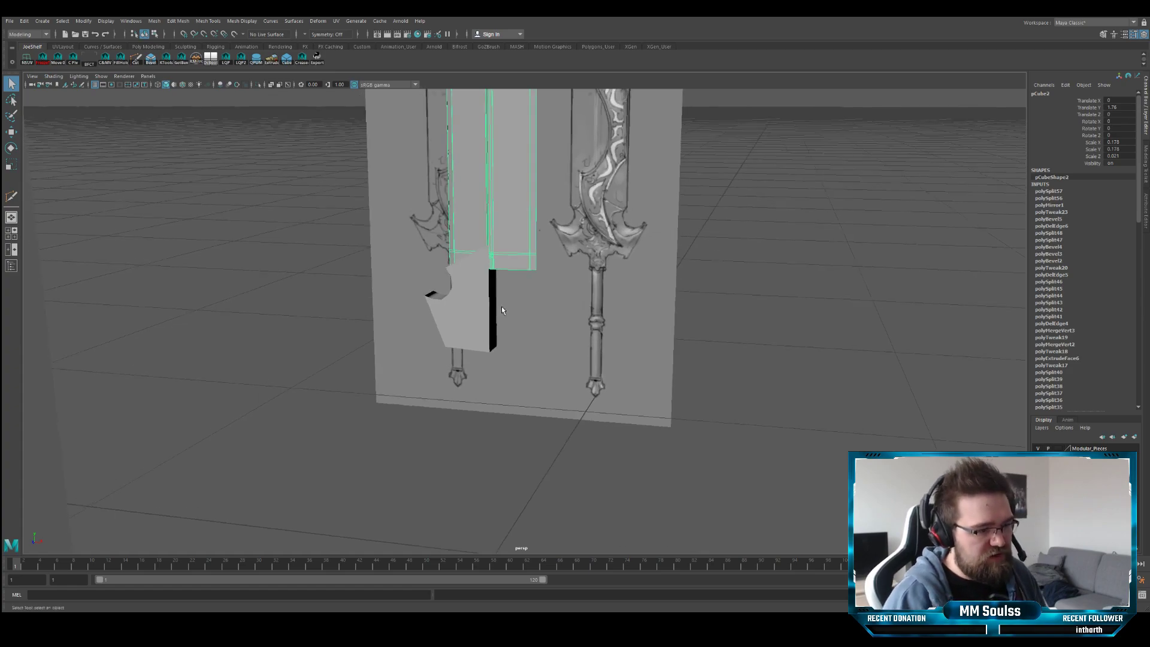
pyautogui.keyDown('alt'); pyautogui.moveTo(502, 306); pyautogui.dragTo(428, 321); pyautogui.keyUp('alt')
pyautogui.click(584, 294)
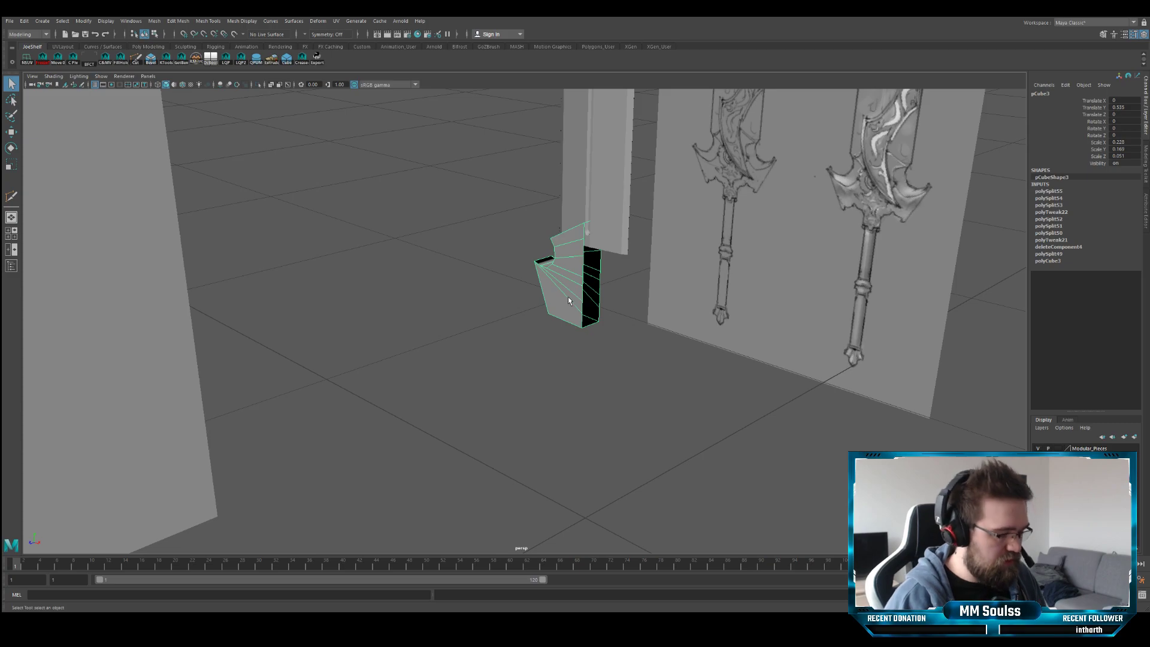
pyautogui.press('f')
pyautogui.keyDown('alt'); pyautogui.moveTo(572, 324); pyautogui.dragTo(529, 329, button='right'); pyautogui.keyUp('alt')
pyautogui.press('space')
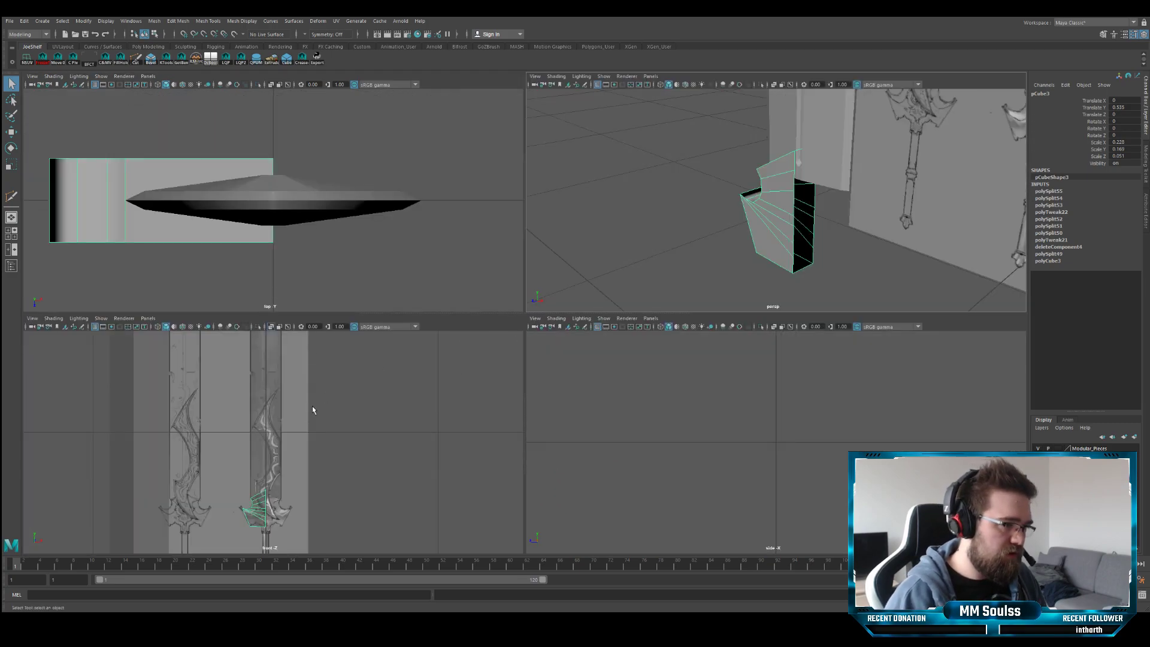
pyautogui.press('space')
pyautogui.scroll(3, 490, 288)
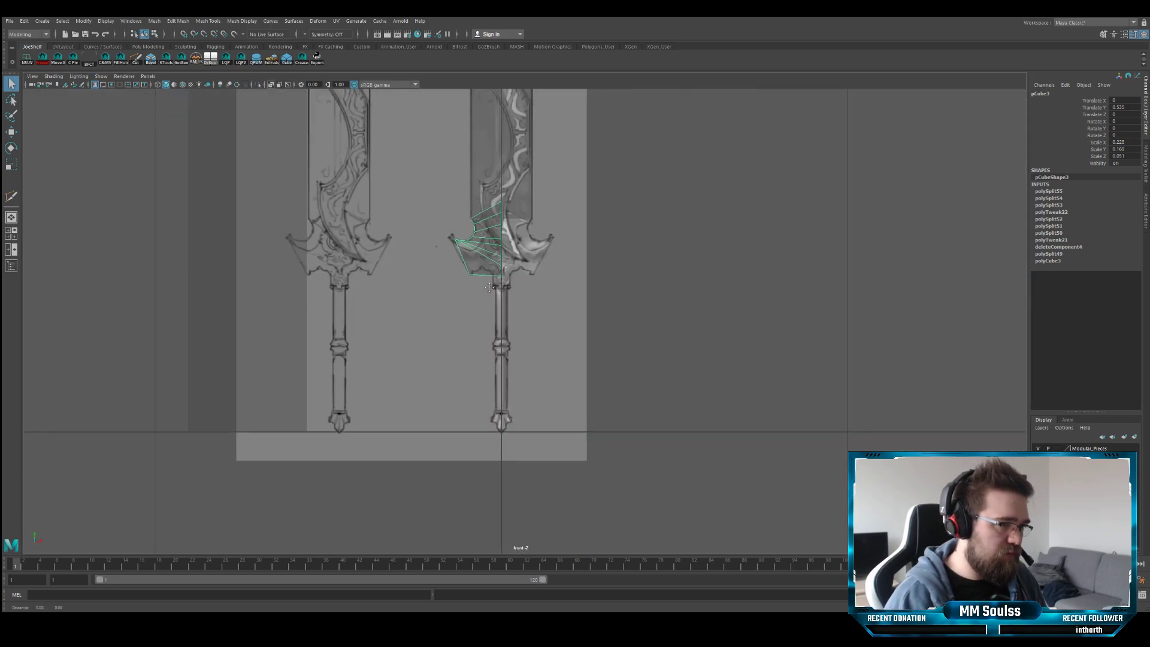
# - Slice the half guard's lower wing diagonally from its bottom edge to its outer edge in the front view
pyautogui.keyDown('alt'); pyautogui.moveTo(489, 288); pyautogui.dragTo(474, 300, button='middle'); pyautogui.keyUp('alt')
pyautogui.press('f')
pyautogui.keyDown('alt'); pyautogui.moveTo(475, 300); pyautogui.dragTo(429, 310, button='right'); pyautogui.keyUp('alt')
pyautogui.keyDown('alt'); pyautogui.moveTo(472, 315); pyautogui.dragTo(449, 290, button='middle'); pyautogui.keyUp('alt')
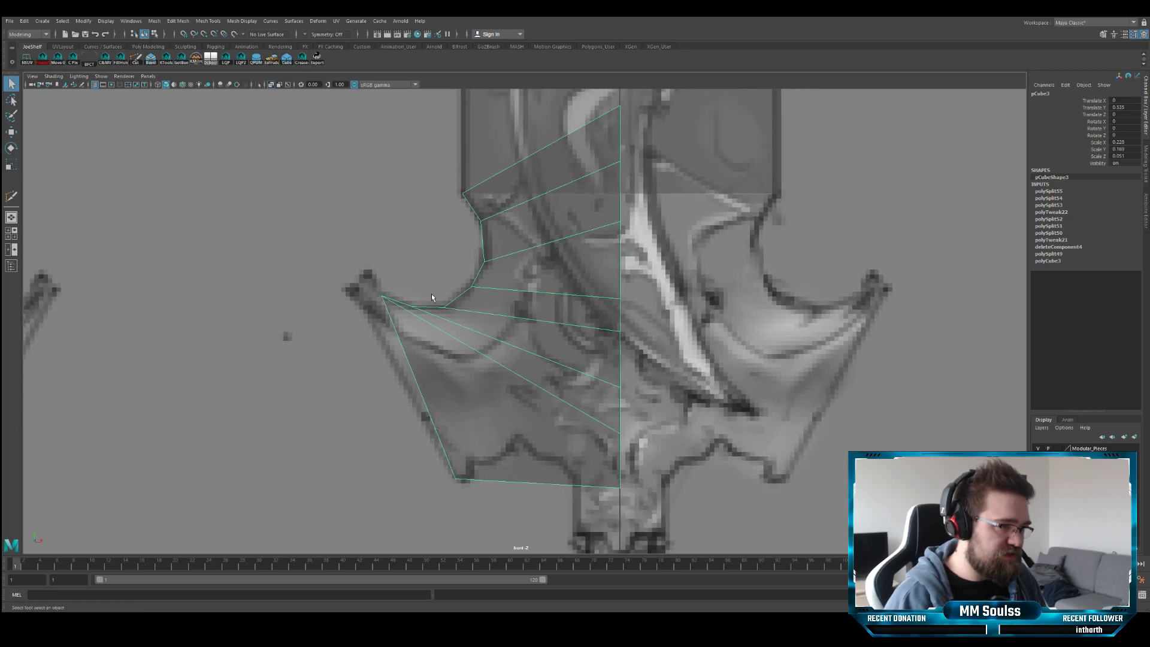
pyautogui.click(136, 58)
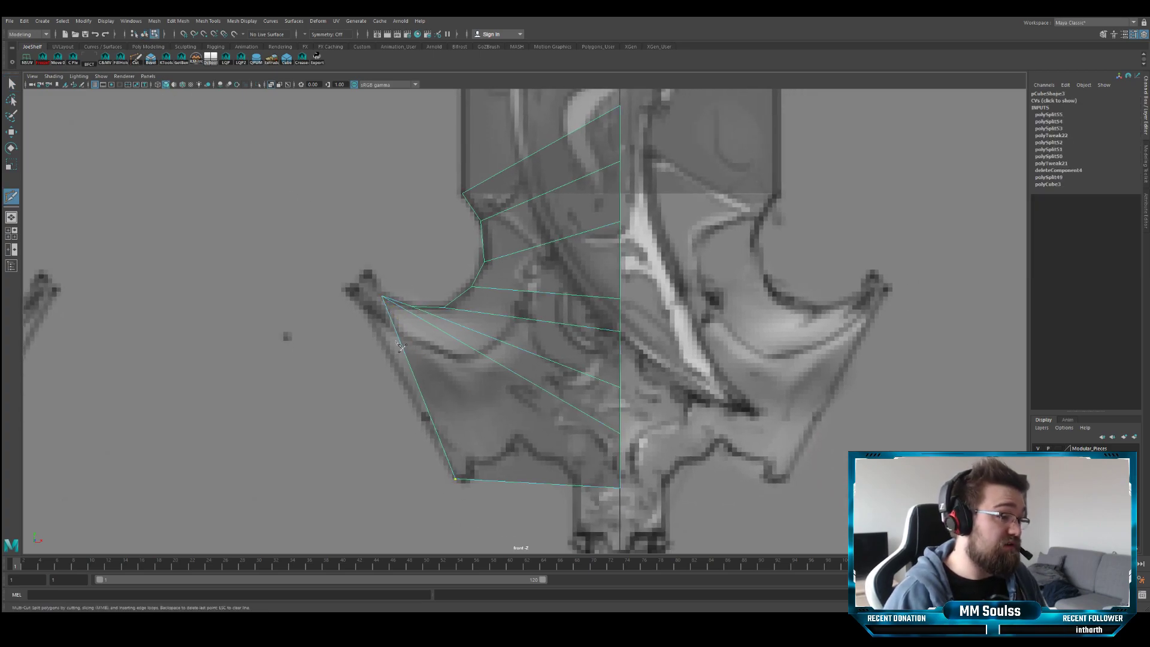
pyautogui.moveTo(585, 513); pyautogui.dragTo(367, 325)
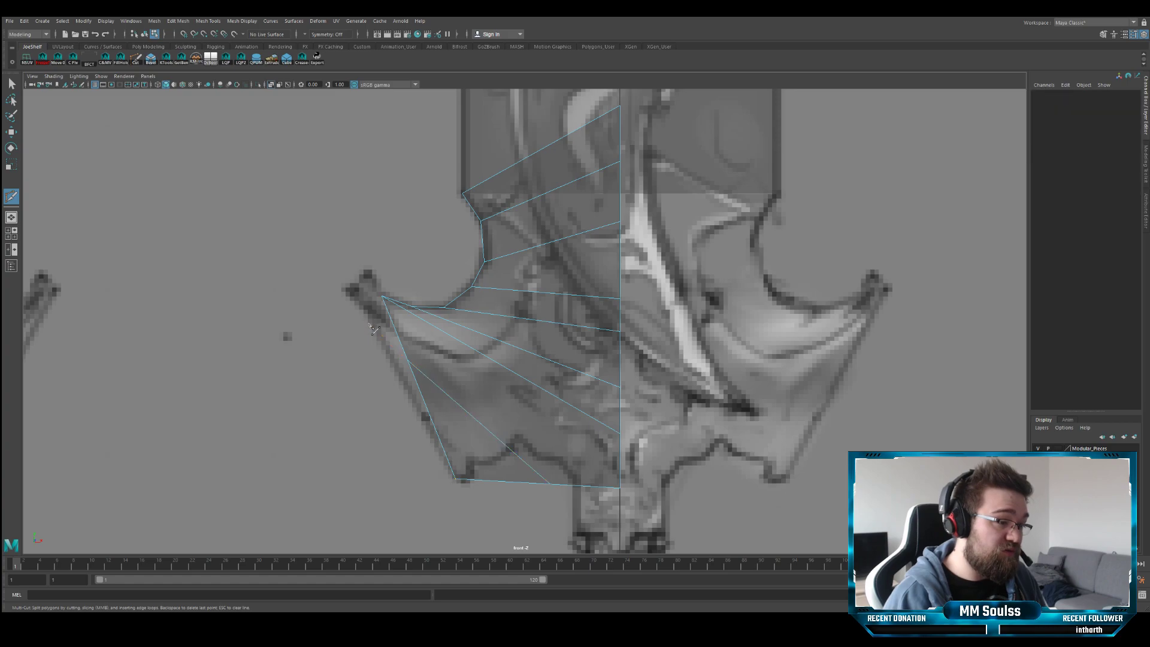
pyautogui.press('q')
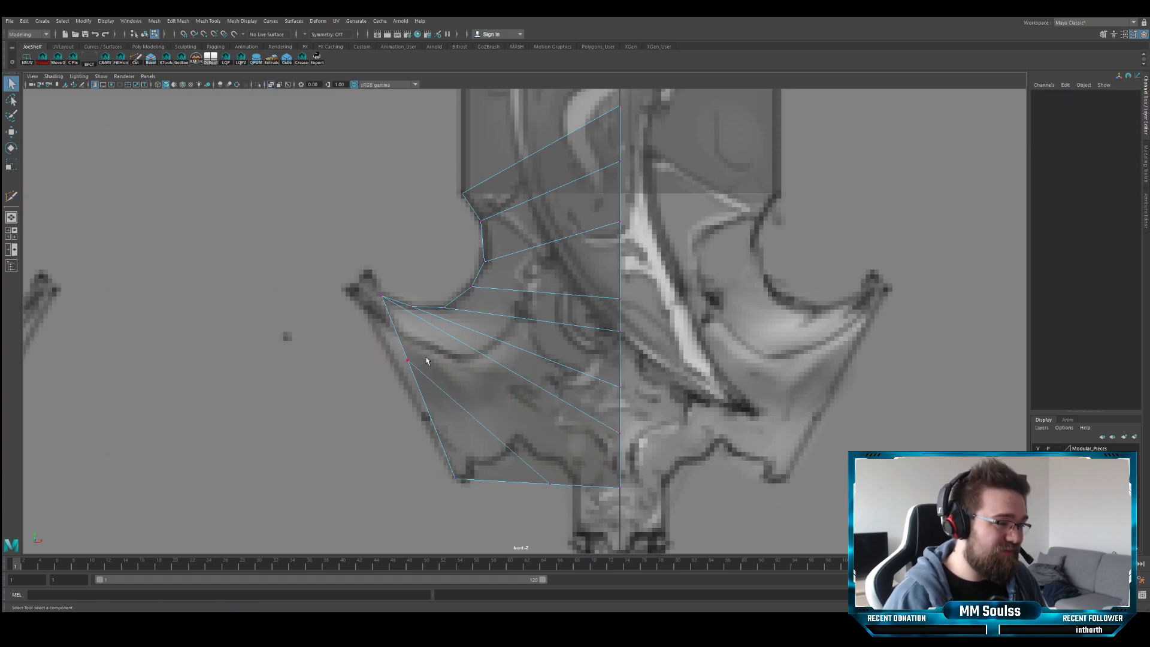
# - Move the slice's outer vertex onto the reference wing tip, and undo the move of the neighbouring tip vertex
pyautogui.click(407, 360)
pyautogui.press('w')
pyautogui.moveTo(409, 361); pyautogui.dragTo(369, 278)
pyautogui.press('q')
pyautogui.click(382, 295)
pyautogui.press('w')
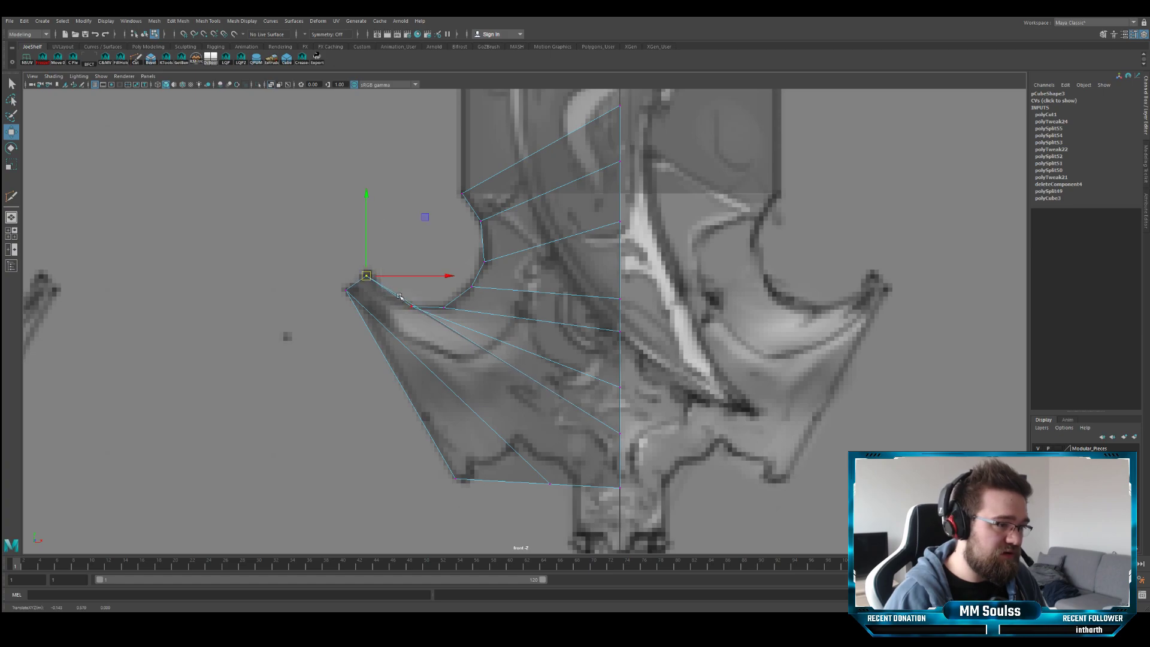
pyautogui.hotkey('ctrl', 'z')
# - Slice from the wing tip to the bottom of the centre line, and move the tip vertex toward the reference point
pyautogui.click(135, 58)
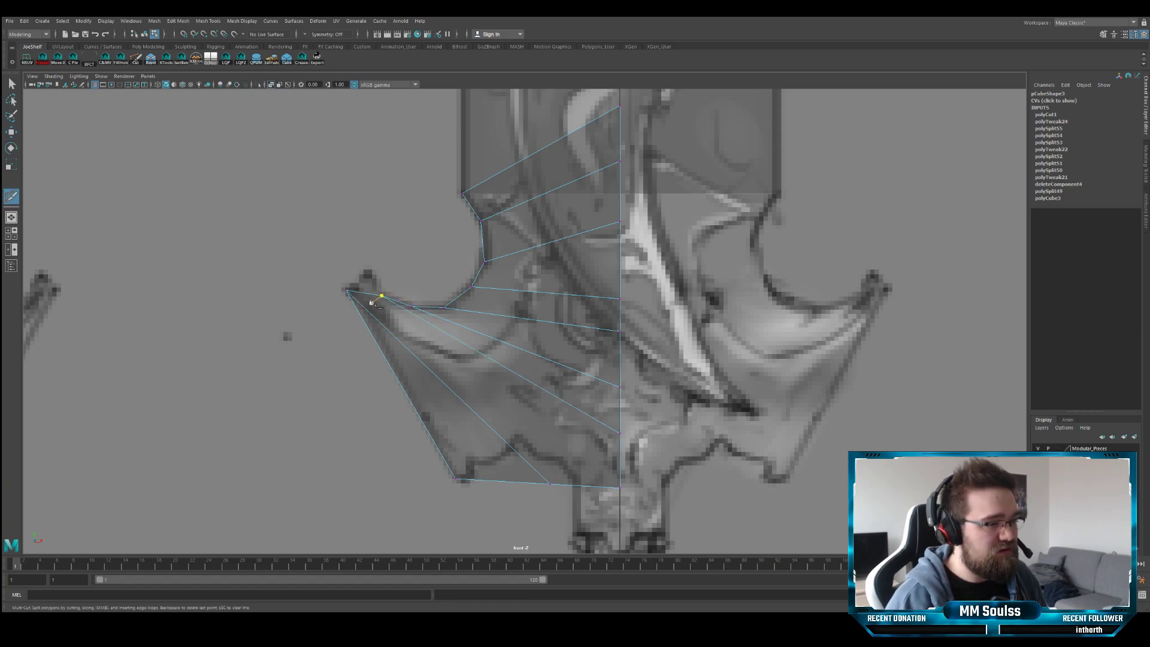
pyautogui.click(352, 284)
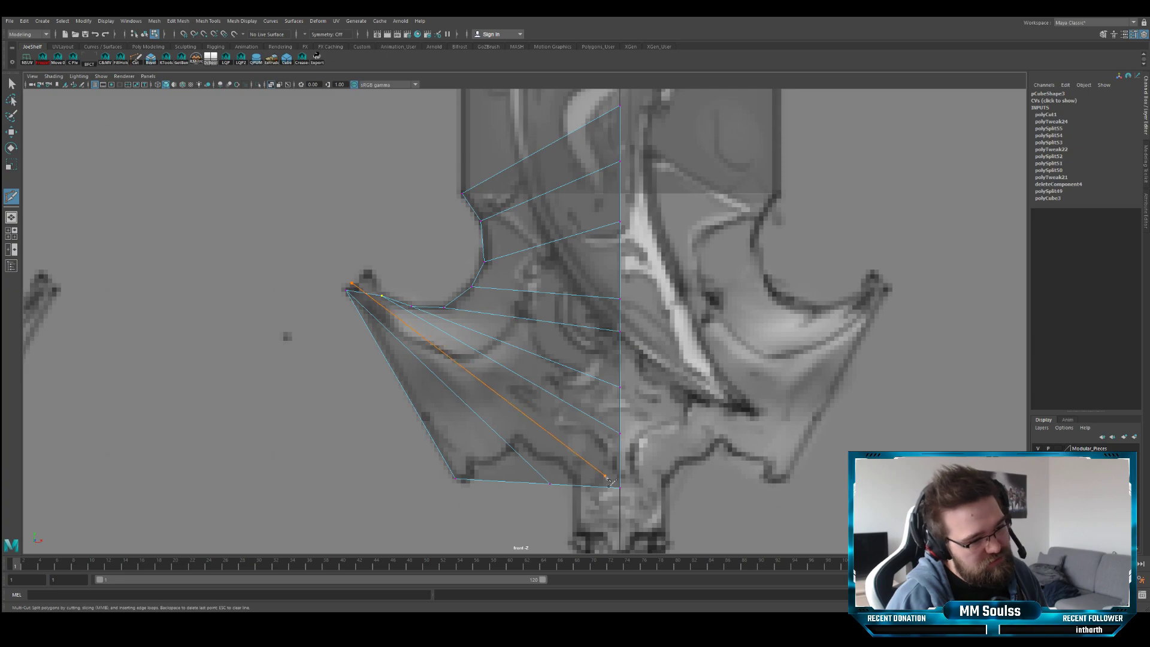
pyautogui.click(636, 491)
pyautogui.press('Return')
pyautogui.press('q')
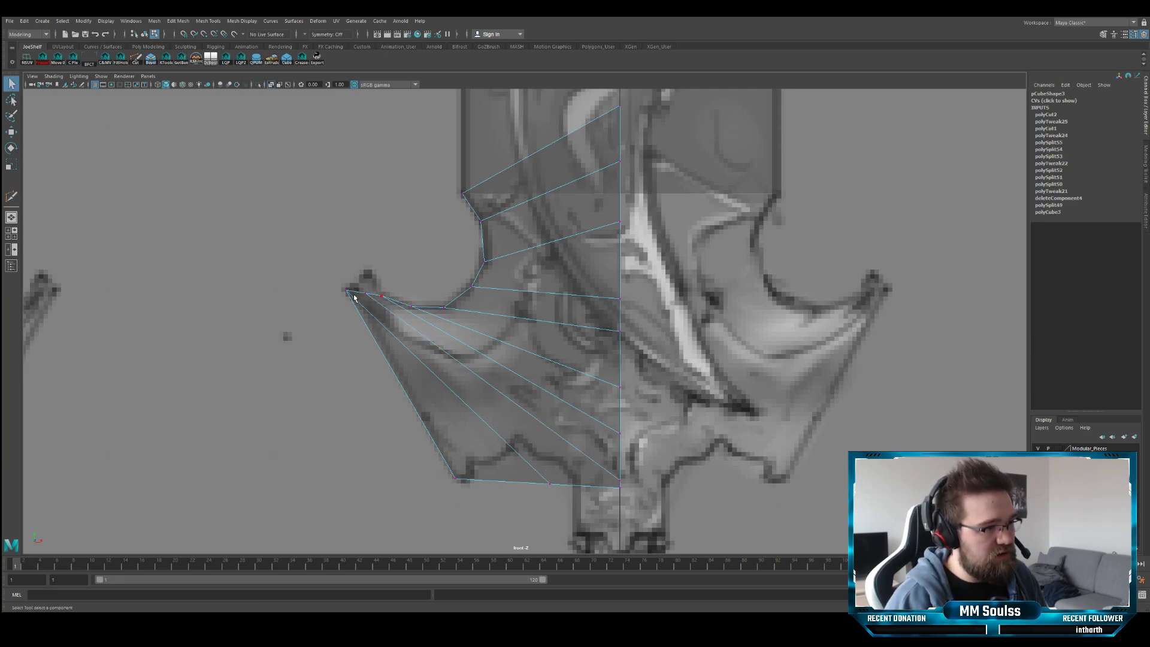
pyautogui.moveTo(370, 287); pyautogui.dragTo(359, 300)
pyautogui.press('w')
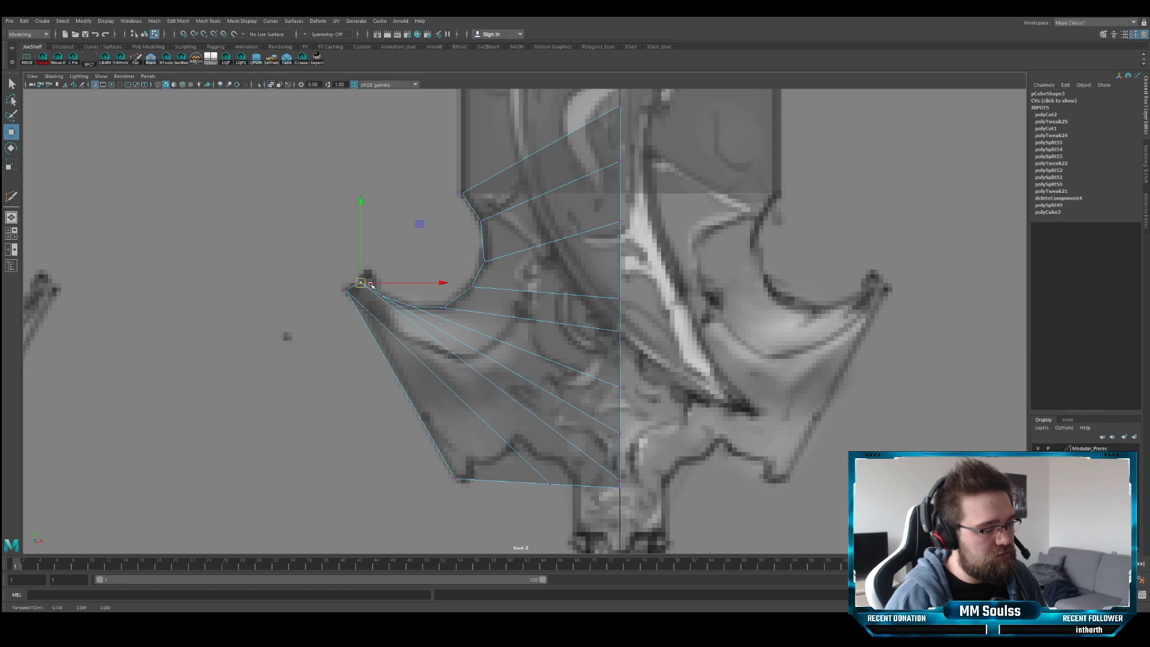
# - Examine the half guard's wing tip, inner curve and thickness from several angles in the perspective view
pyautogui.press('space')
pyautogui.press('space')
pyautogui.keyDown('alt'); pyautogui.moveTo(578, 254); pyautogui.dragTo(674, 251); pyautogui.keyUp('alt')
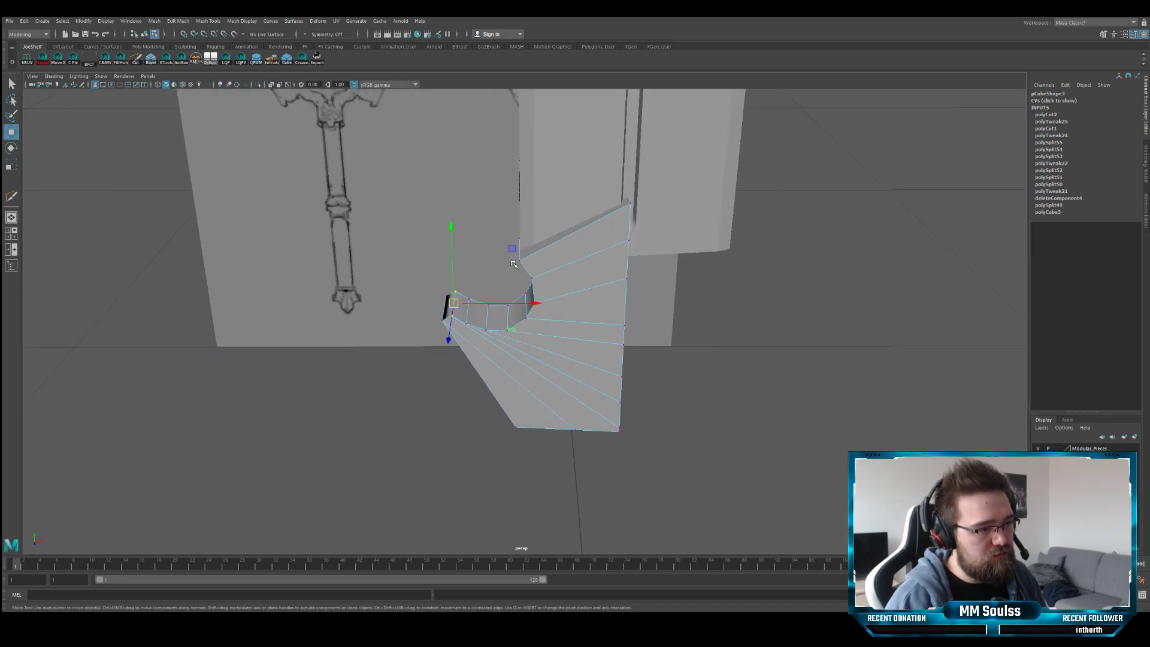
pyautogui.keyDown('alt'); pyautogui.moveTo(554, 276); pyautogui.dragTo(493, 282, button='right'); pyautogui.keyUp('alt')
pyautogui.keyDown('alt'); pyautogui.moveTo(493, 282); pyautogui.dragTo(576, 254); pyautogui.keyUp('alt')
pyautogui.press('q')
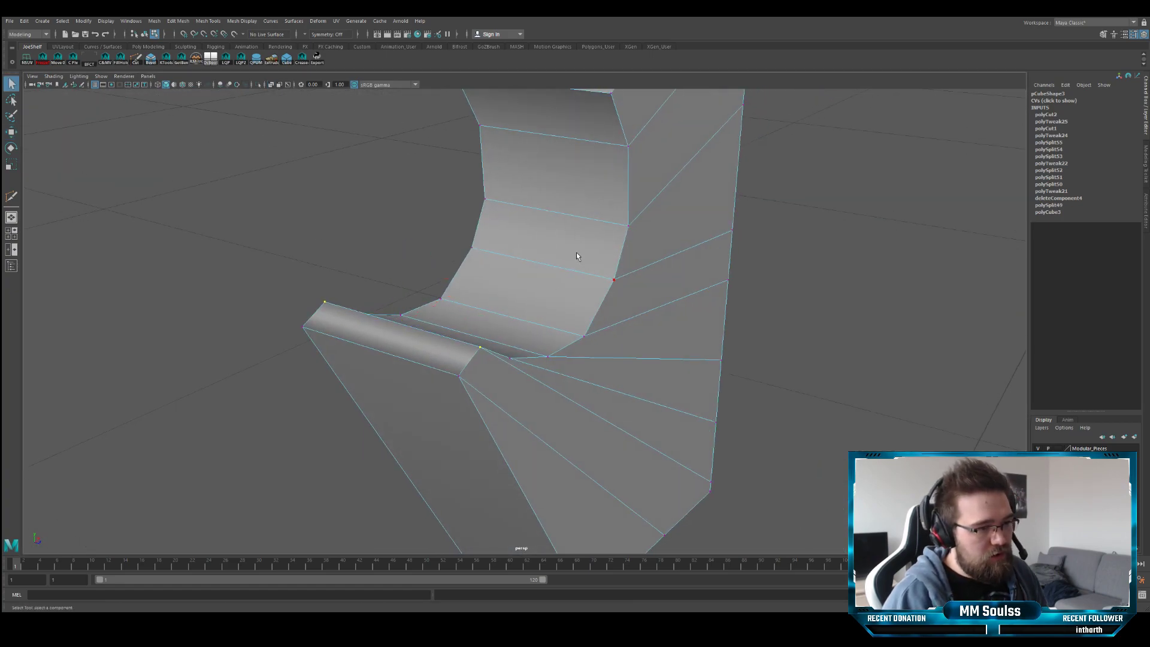
pyautogui.moveTo(603, 239); pyautogui.dragTo(612, 234, button='right')
pyautogui.keyDown('alt'); pyautogui.moveTo(605, 239); pyautogui.dragTo(459, 279, button='right'); pyautogui.keyUp('alt')
pyautogui.keyDown('alt'); pyautogui.moveTo(460, 279); pyautogui.dragTo(540, 280); pyautogui.keyUp('alt')
pyautogui.press('e')
pyautogui.keyDown('alt'); pyautogui.moveTo(541, 279); pyautogui.dragTo(806, 284, button='right'); pyautogui.keyUp('alt')
pyautogui.press('r')
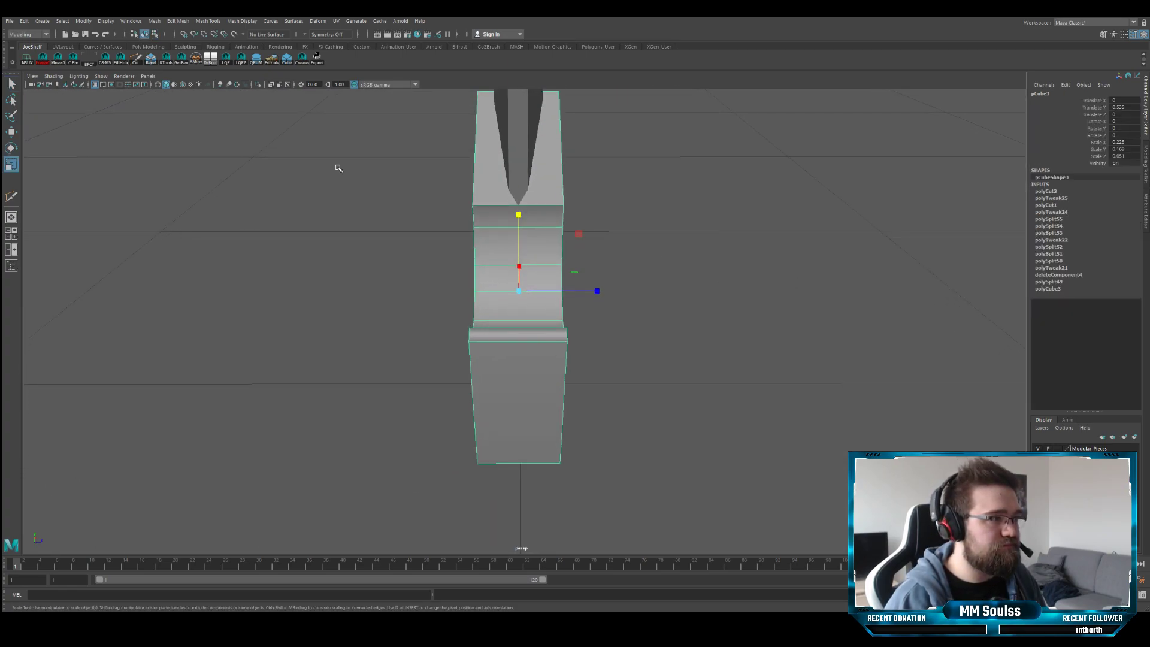
# - Insert an edge loop through the middle of the guard's thickness and delete the faces of the back half
pyautogui.click(137, 61)
pyautogui.keyDown('ctrl'); pyautogui.click(519, 228); pyautogui.keyUp('ctrl')
pyautogui.press('q')
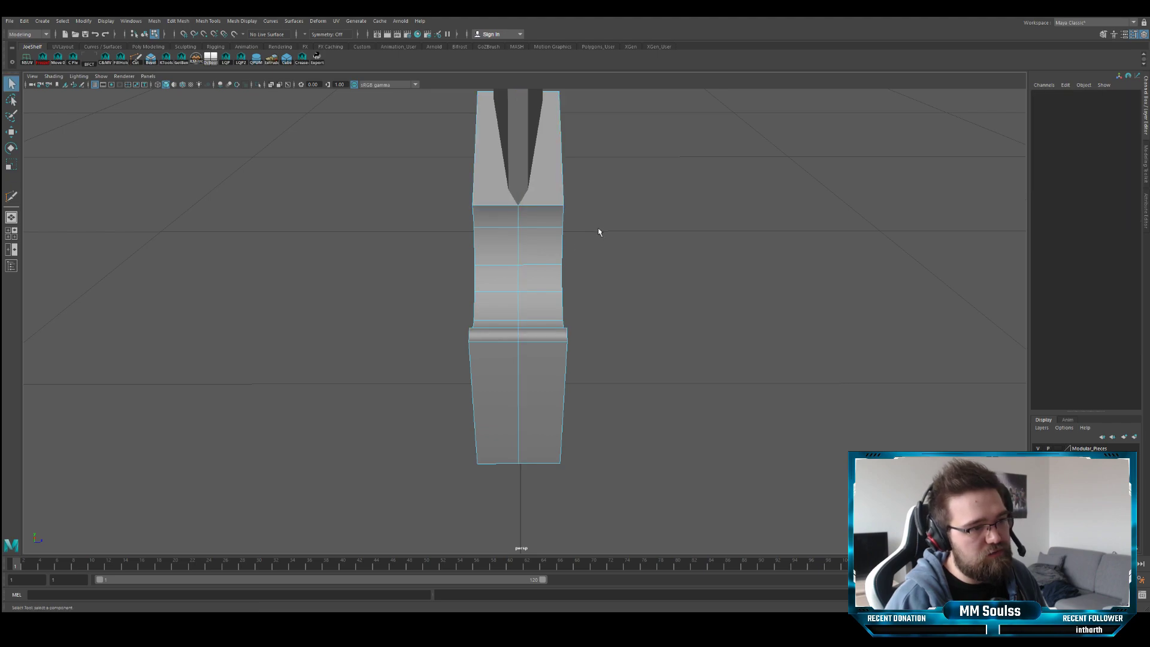
pyautogui.keyDown('alt'); pyautogui.moveTo(600, 250); pyautogui.dragTo(488, 219, button='right'); pyautogui.keyUp('alt')
pyautogui.moveTo(444, 140); pyautogui.dragTo(503, 428)
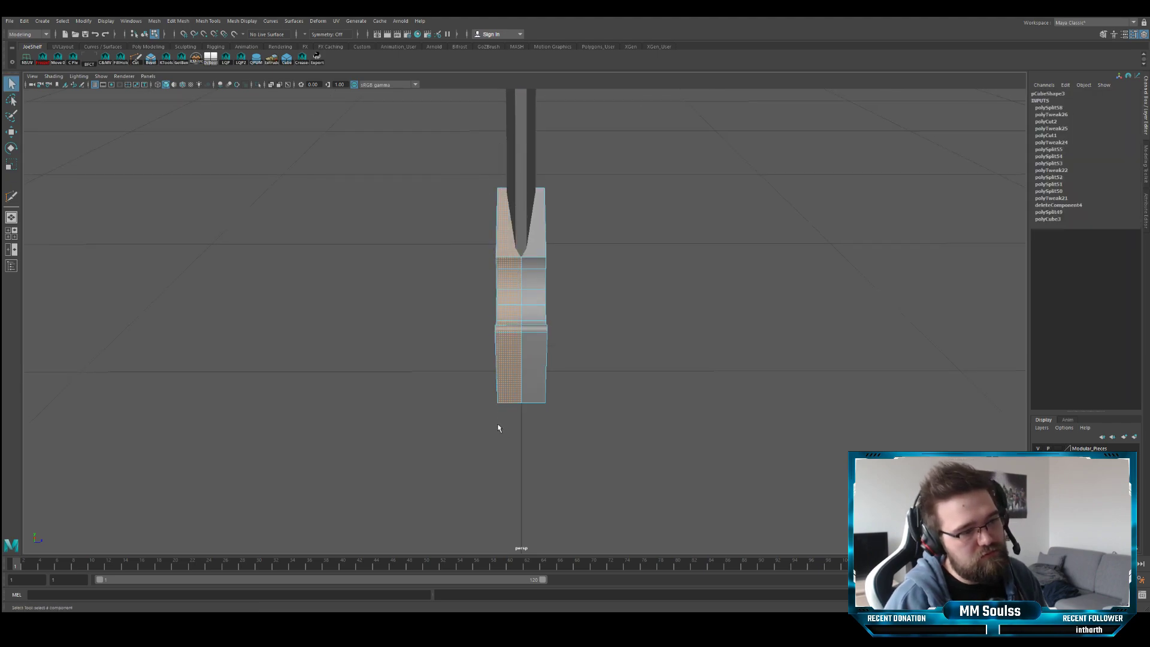
pyautogui.press('Delete')
# - Examine the remaining front half of the guard from the side and the front against the reference
pyautogui.keyDown('alt'); pyautogui.moveTo(521, 318); pyautogui.dragTo(451, 310); pyautogui.keyUp('alt')
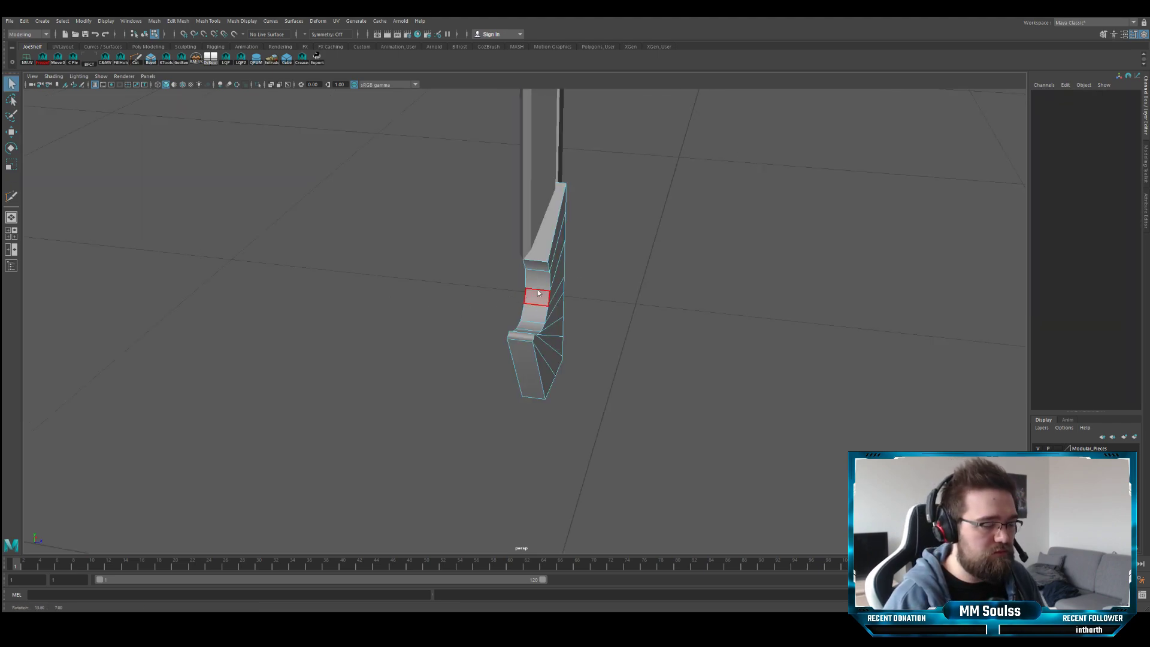
pyautogui.keyDown('alt'); pyautogui.moveTo(537, 290); pyautogui.dragTo(455, 324); pyautogui.keyUp('alt')
pyautogui.keyDown('alt'); pyautogui.moveTo(455, 323); pyautogui.dragTo(489, 329, button='right'); pyautogui.keyUp('alt')
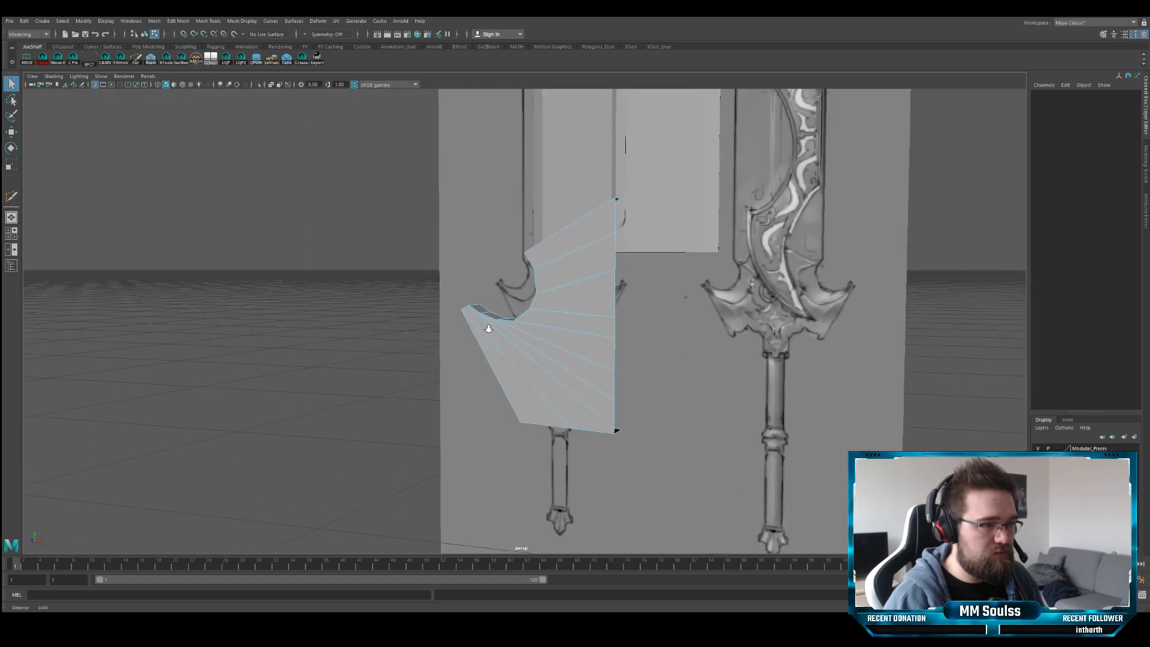
pyautogui.keyDown('alt'); pyautogui.moveTo(489, 329); pyautogui.dragTo(551, 317); pyautogui.keyUp('alt')
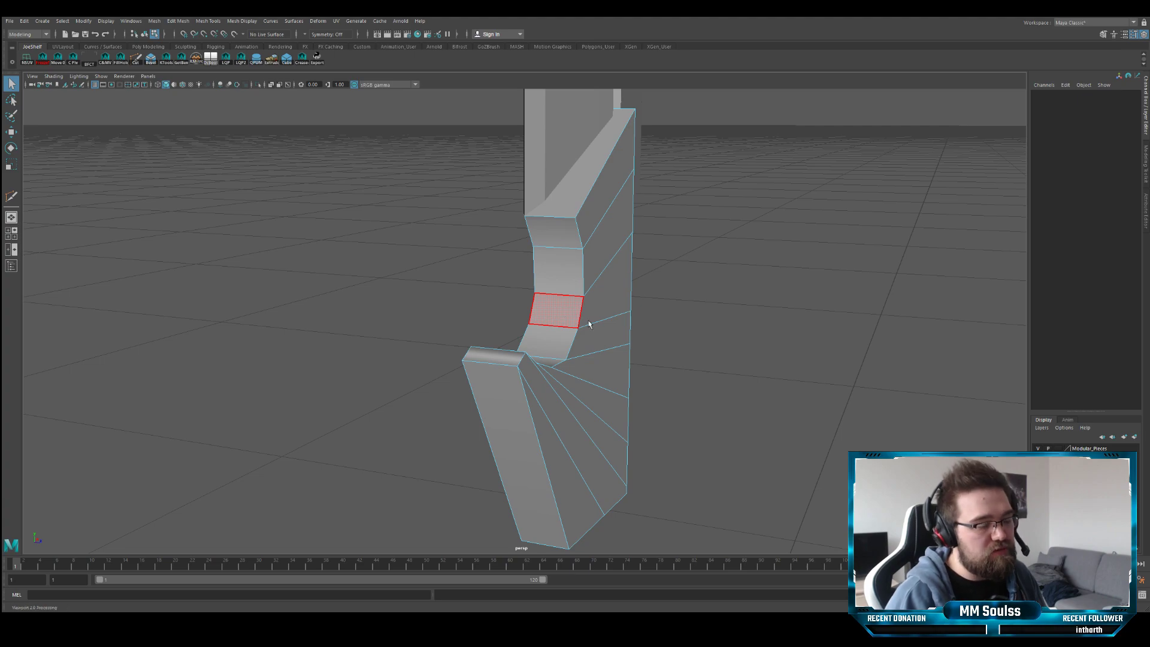
pyautogui.keyDown('alt'); pyautogui.moveTo(590, 321); pyautogui.dragTo(446, 304); pyautogui.keyUp('alt')
pyautogui.press('F8')
pyautogui.keyDown('alt'); pyautogui.moveTo(447, 305); pyautogui.dragTo(471, 277, button='middle'); pyautogui.keyUp('alt')
pyautogui.scroll(3, 455, 311)
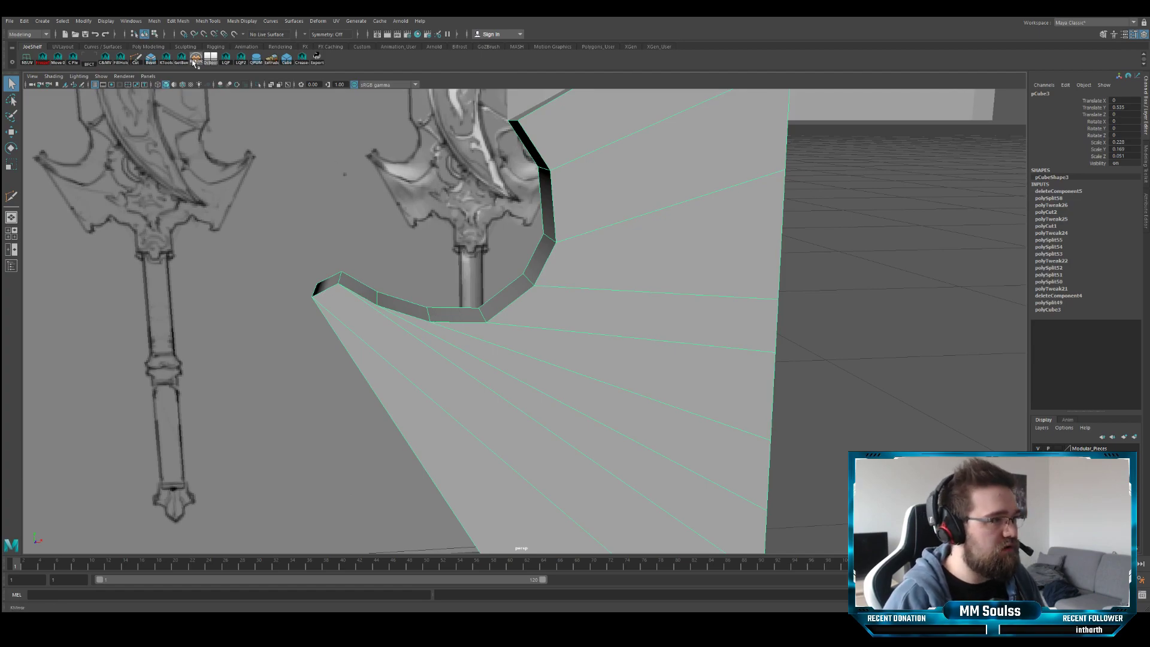
# - Cut across the wing below its tip and along the outer side, and delete the long diagonal edge from the inner curve
pyautogui.click(139, 60)
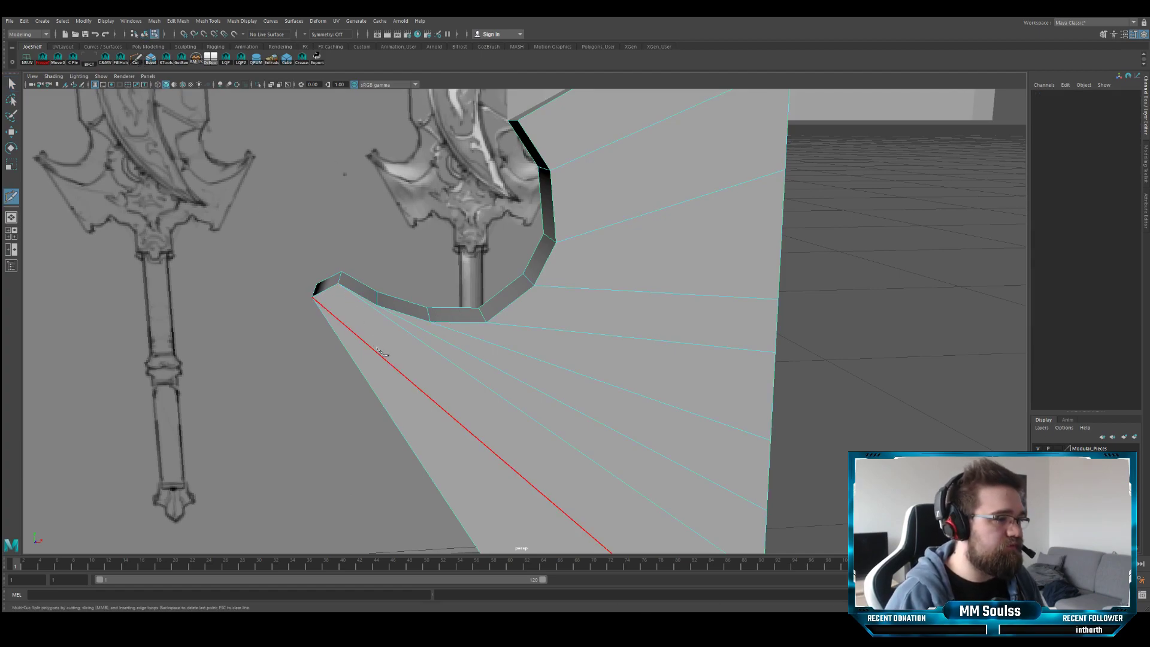
pyautogui.click(378, 306)
pyautogui.keyDown('alt'); pyautogui.moveTo(350, 341); pyautogui.dragTo(384, 329); pyautogui.keyUp('alt')
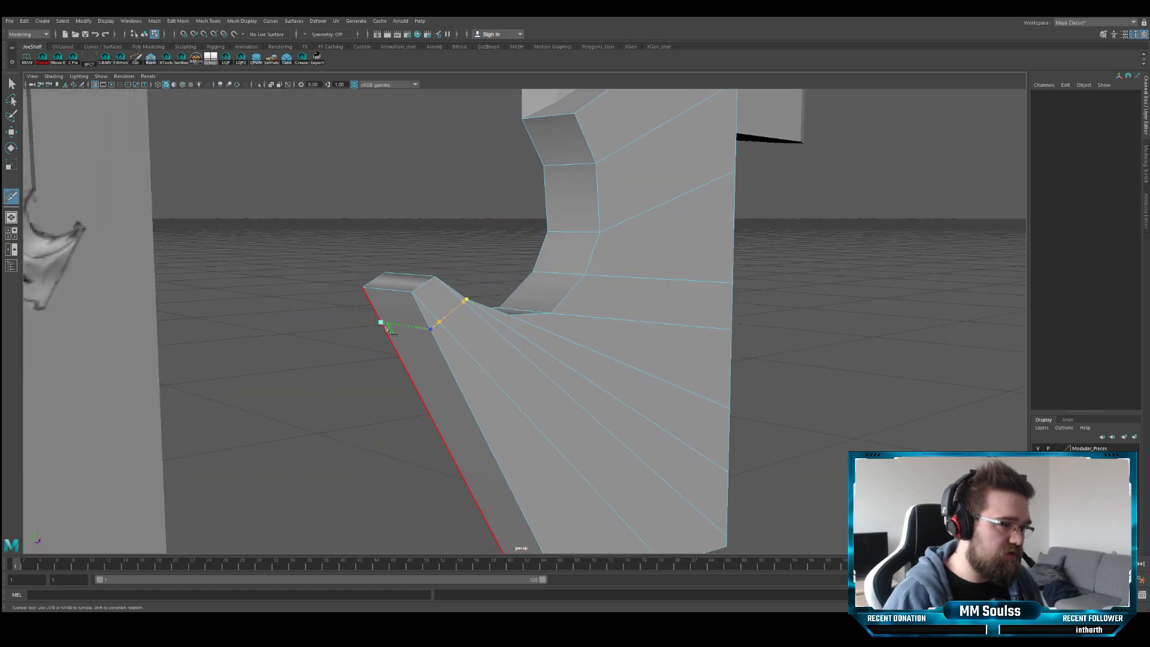
pyautogui.keyDown('alt'); pyautogui.moveTo(474, 334); pyautogui.dragTo(410, 326); pyautogui.keyUp('alt')
pyautogui.press('q')
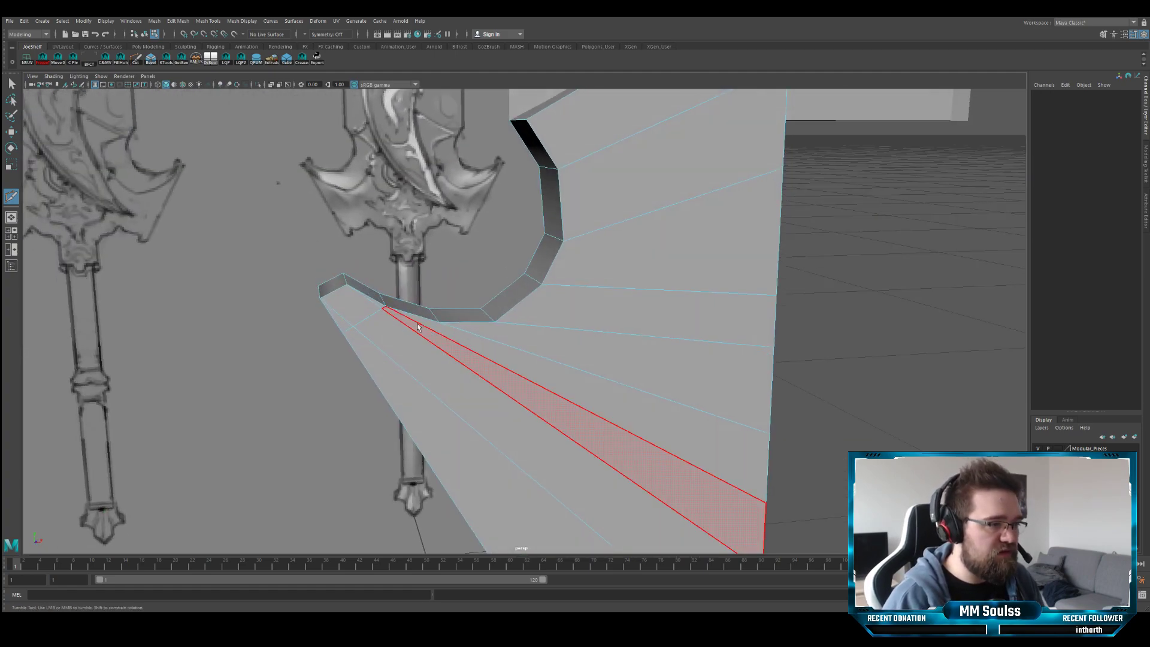
pyautogui.click(412, 317)
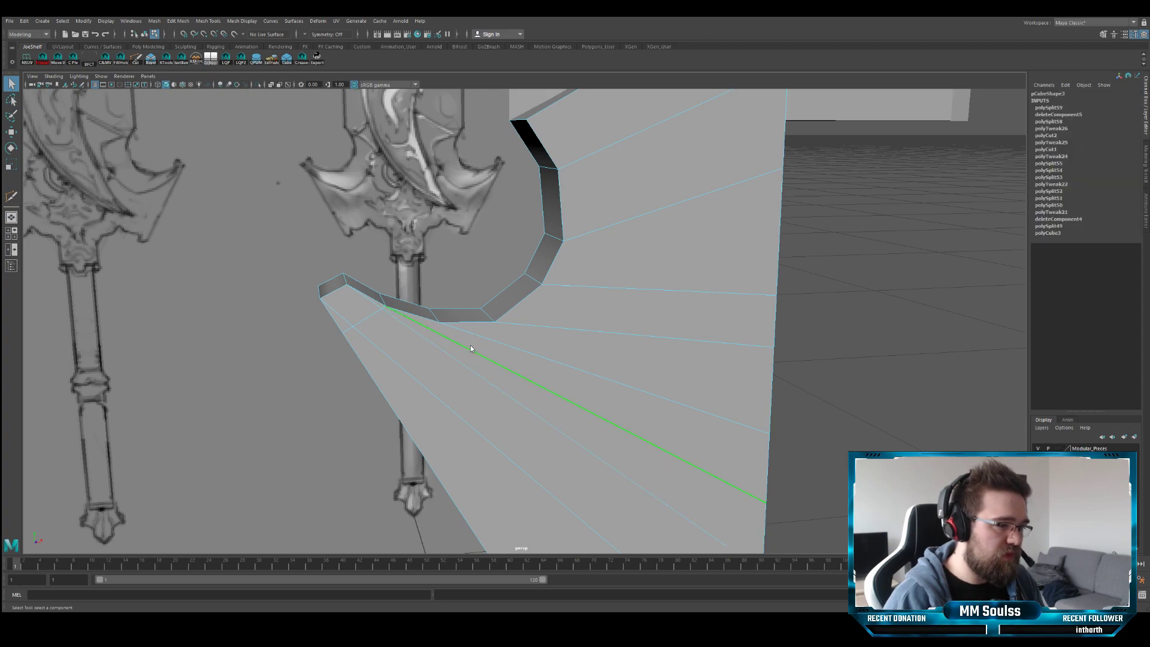
pyautogui.press('Delete')
# - Move the vertex at the inner end of the wing-tip cut down and outward, away from the curved rim
pyautogui.keyDown('alt'); pyautogui.moveTo(500, 354); pyautogui.dragTo(453, 351); pyautogui.keyUp('alt')
pyautogui.keyDown('alt'); pyautogui.moveTo(398, 306); pyautogui.dragTo(408, 329, button='middle'); pyautogui.keyUp('alt')
pyautogui.scroll(4, 407, 328)
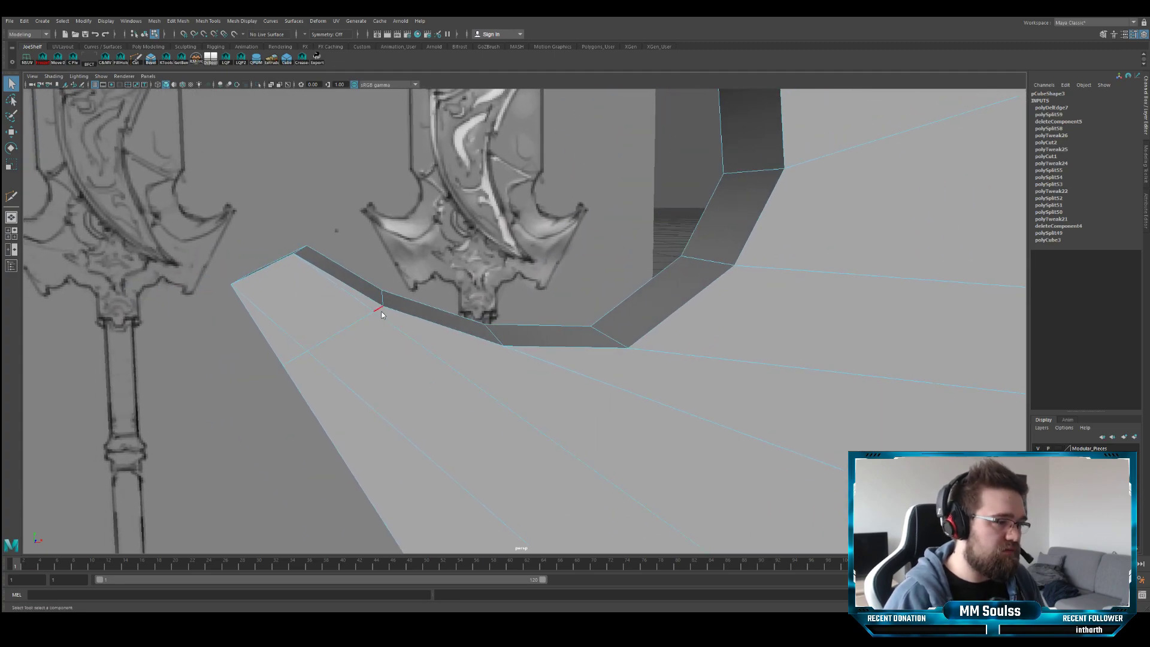
pyautogui.moveTo(379, 310); pyautogui.dragTo(358, 308, button='right')
pyautogui.click(366, 312)
pyautogui.scroll(-5, 384, 312)
pyautogui.press('w')
pyautogui.keyDown('alt'); pyautogui.moveTo(473, 324); pyautogui.dragTo(466, 316); pyautogui.keyUp('alt')
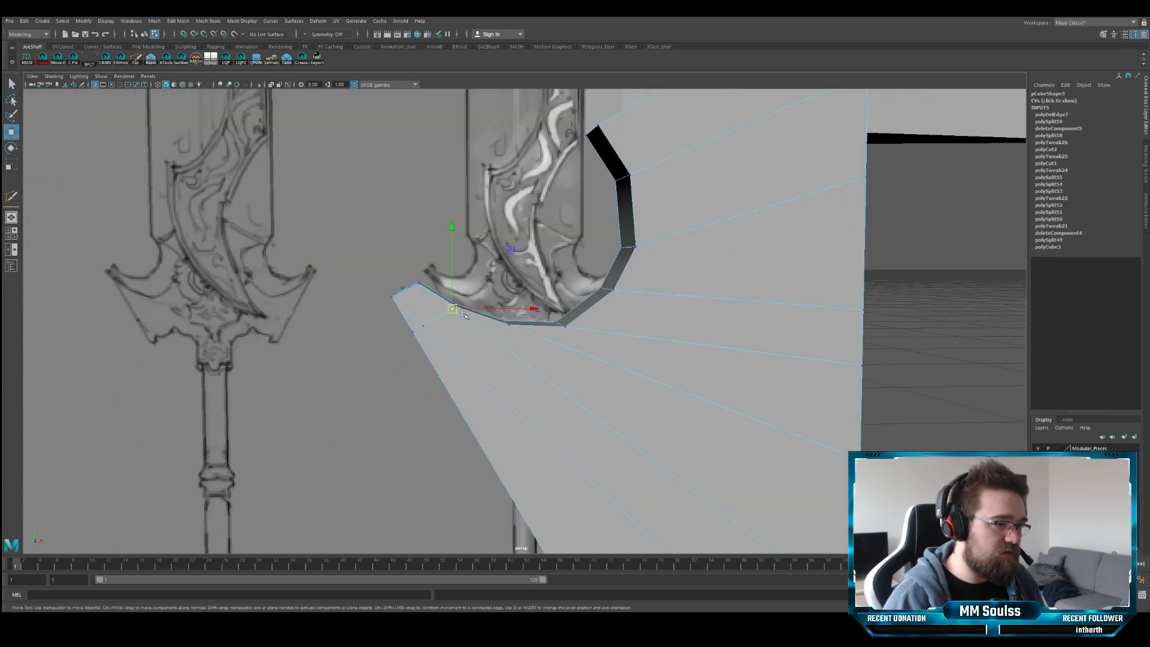
pyautogui.moveTo(510, 250); pyautogui.dragTo(496, 257)
pyautogui.keyDown('alt'); pyautogui.moveTo(571, 379); pyautogui.dragTo(477, 311, button='middle'); pyautogui.keyUp('alt')
# - Snap the vertex just above the guard's bottom centre corner onto that corner and merge the two
pyautogui.press('q')
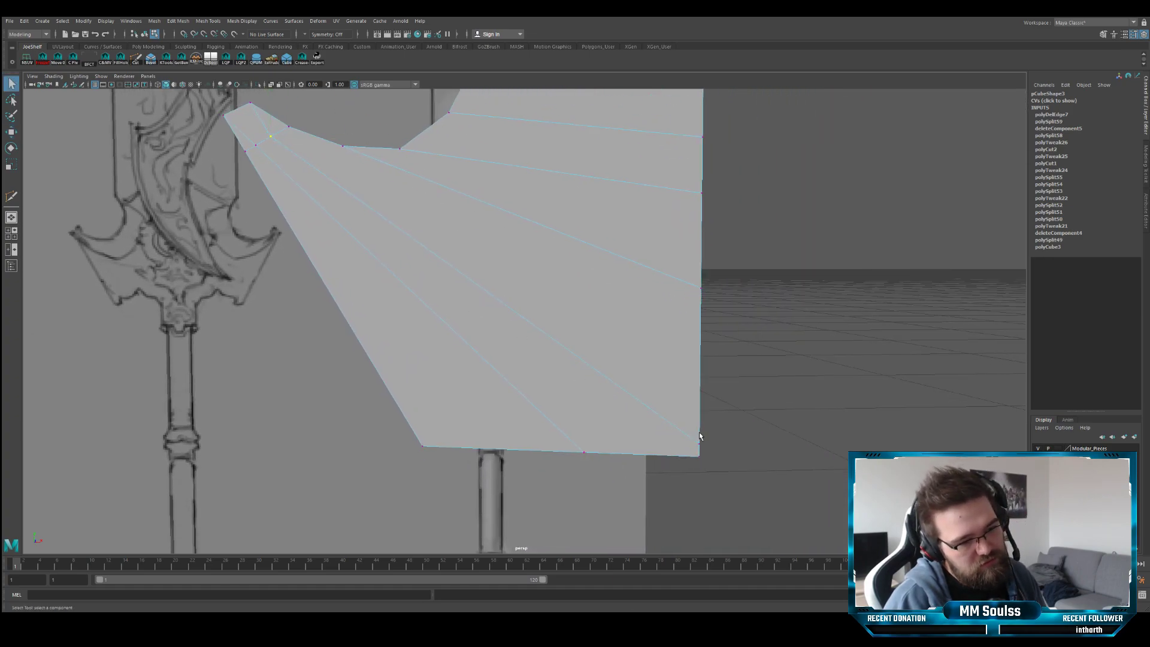
pyautogui.click(697, 445)
pyautogui.press('w')
pyautogui.click(699, 448)
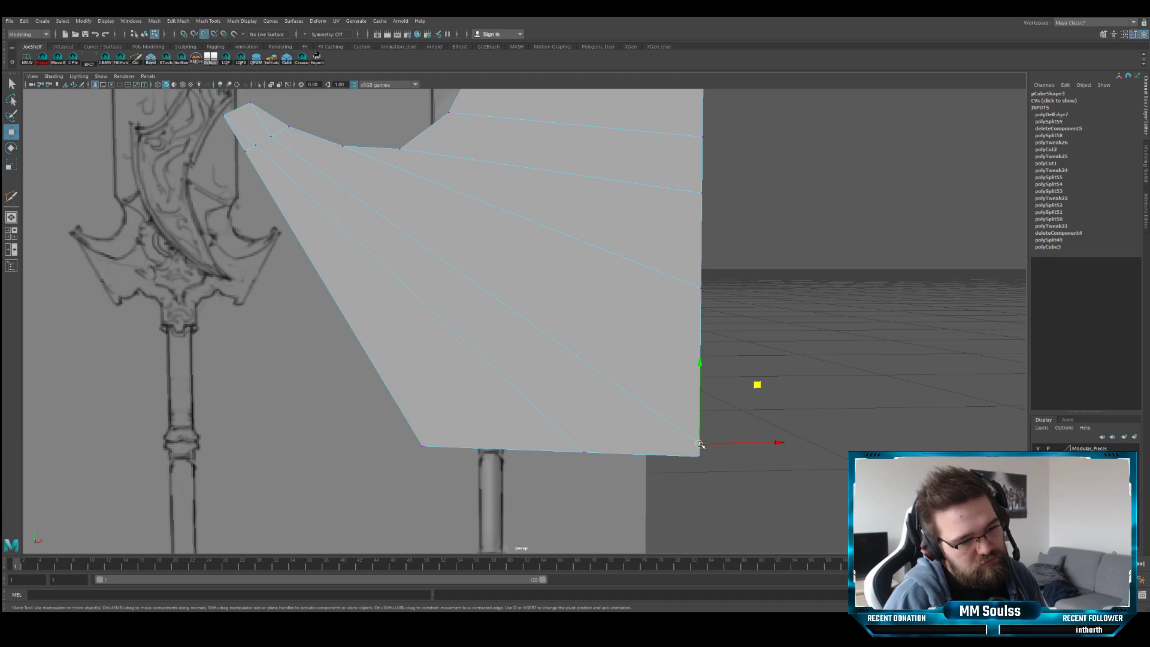
pyautogui.press('q')
pyautogui.moveTo(709, 448); pyautogui.dragTo(679, 470)
# - Preview the guard smoothed, check the wing and bottom edge, and return to the unsmoothed display
pyautogui.keyDown('shift'); pyautogui.moveTo(667, 408); pyautogui.dragTo(665, 364, button='right'); pyautogui.keyUp('shift')
pyautogui.keyDown('alt'); pyautogui.moveTo(518, 289); pyautogui.dragTo(584, 330); pyautogui.keyUp('alt')
pyautogui.press('3')
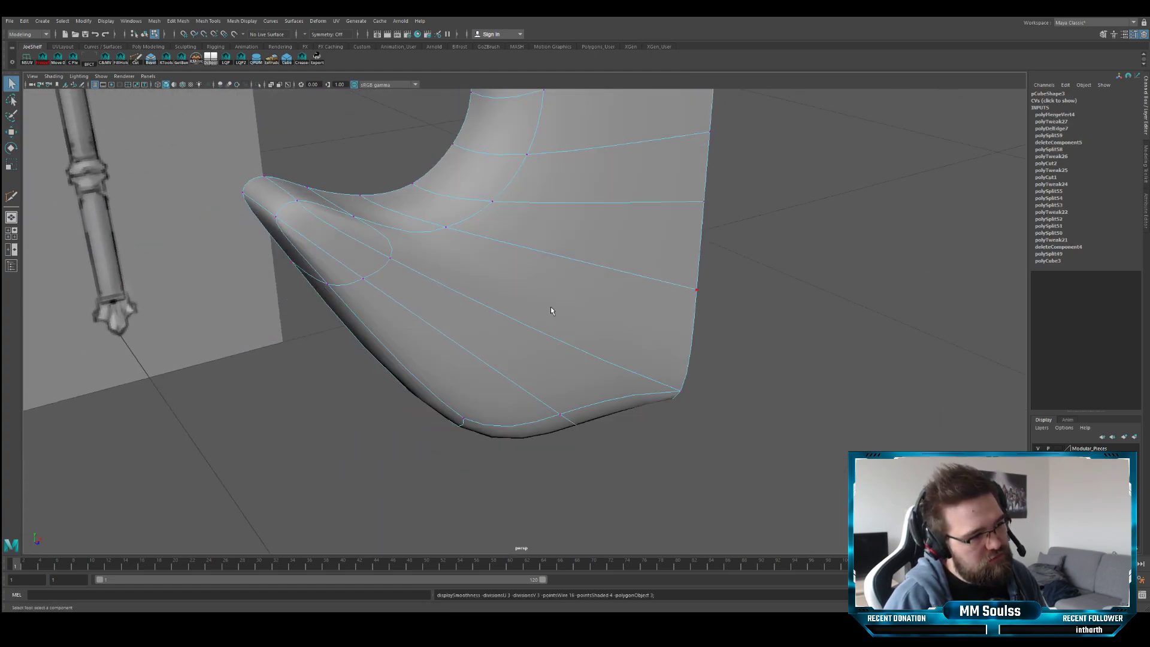
pyautogui.press('1')
pyautogui.keyDown('alt'); pyautogui.moveTo(532, 302); pyautogui.dragTo(550, 340); pyautogui.keyUp('alt')
pyautogui.press('3')
pyautogui.press('1')
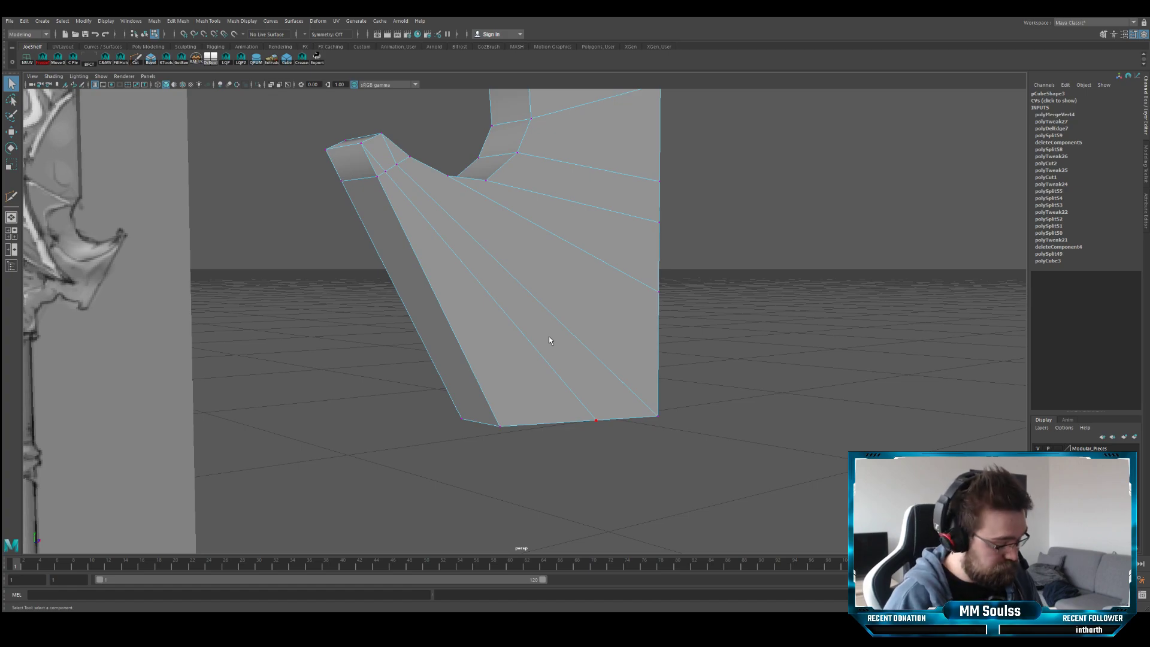
# - Return the guard to object mode and examine its wing and underside in the perspective view
pyautogui.click(473, 278)
pyautogui.keyDown('alt'); pyautogui.moveTo(453, 239); pyautogui.dragTo(462, 249, button='middle'); pyautogui.keyUp('alt')
pyautogui.keyDown('alt'); pyautogui.moveTo(462, 249); pyautogui.dragTo(565, 247); pyautogui.keyUp('alt')
pyautogui.press('F8')
pyautogui.scroll(-5, 603, 298)
pyautogui.scroll(5, 657, 329)
pyautogui.scroll(5, 584, 303)
pyautogui.keyDown('alt'); pyautogui.moveTo(586, 303); pyautogui.dragTo(514, 279); pyautogui.keyUp('alt')
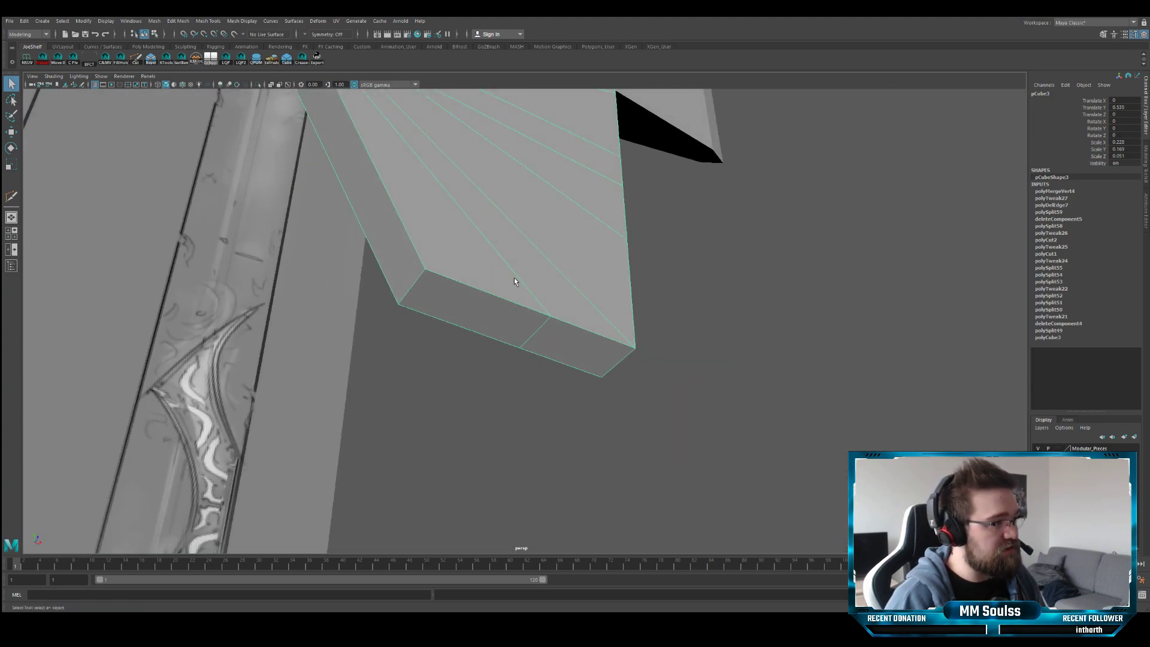
# - Insert three edge loops across the guard's upper strips between the inner curve and the centre line in the front view
pyautogui.press('space')
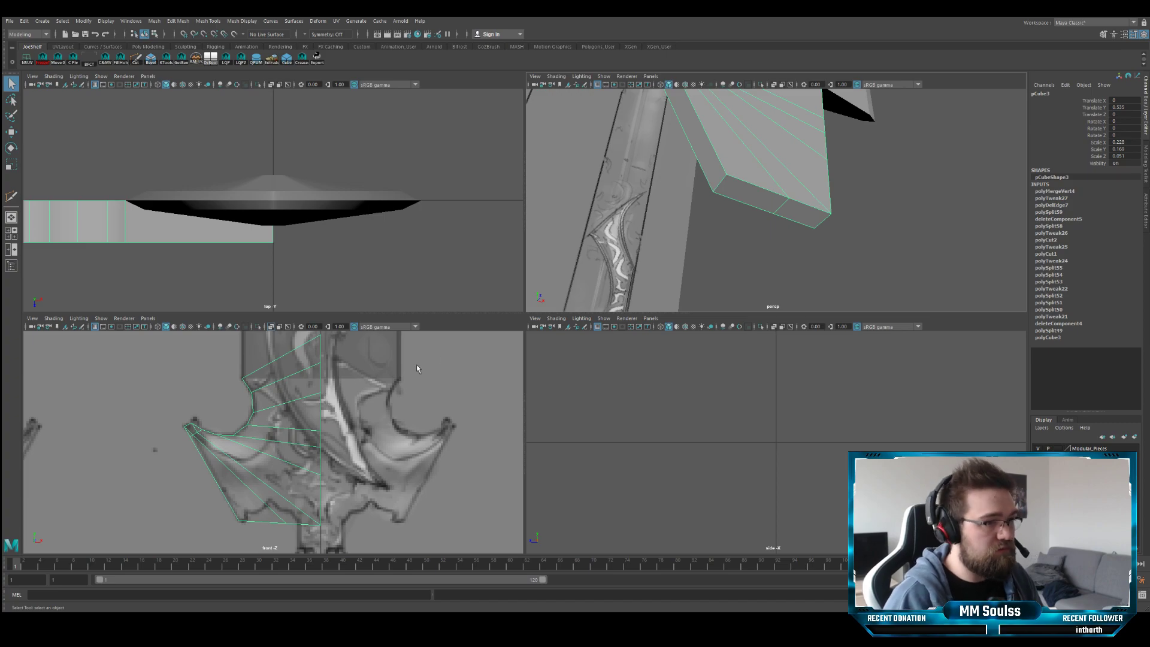
pyautogui.press('space')
pyautogui.scroll(4, 403, 342)
pyautogui.moveTo(431, 280)
pyautogui.keyDown('alt'); pyautogui.mouseDown(button='middle')
pyautogui.moveTo(450, 261)
pyautogui.moveTo(449, 291)
pyautogui.mouseUp(button='middle'); pyautogui.keyUp('alt')
pyautogui.click(172, 59)
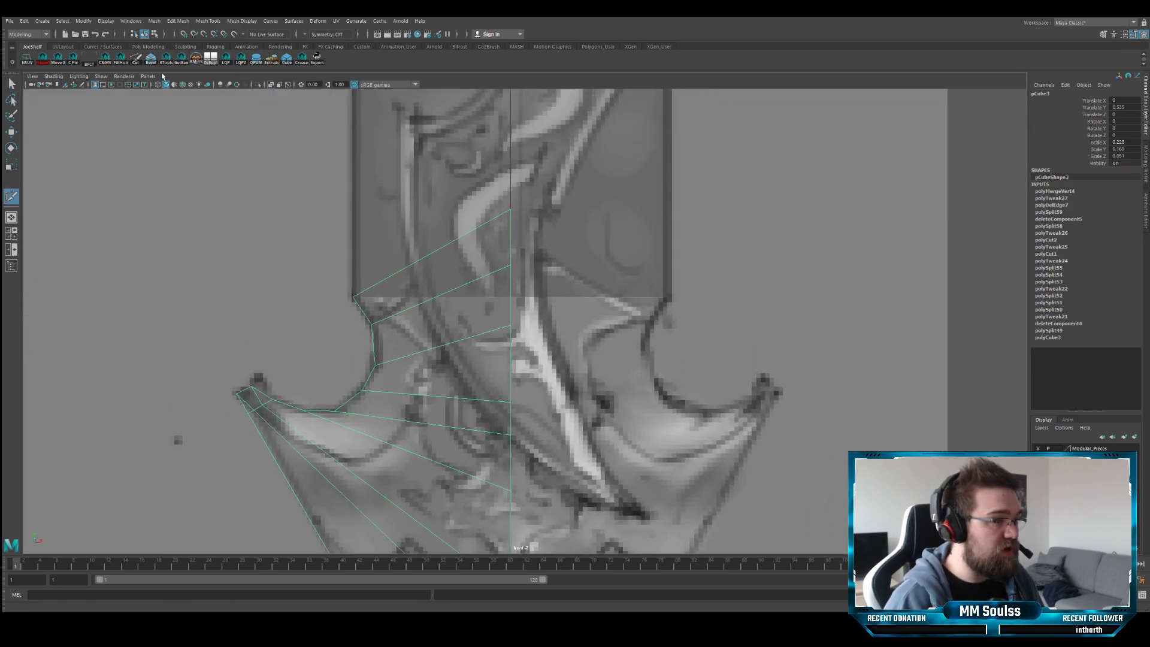
pyautogui.keyDown('alt'); pyautogui.moveTo(432, 266); pyautogui.dragTo(441, 219, button='middle'); pyautogui.keyUp('alt')
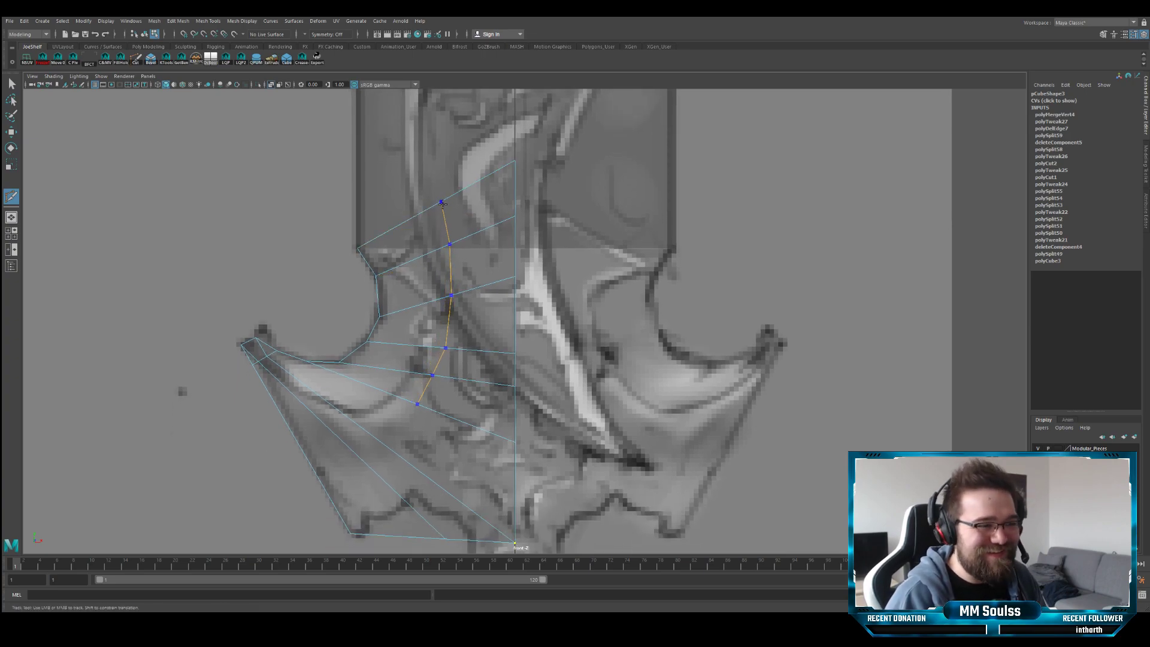
pyautogui.keyDown('ctrl'); pyautogui.click(442, 203); pyautogui.keyUp('ctrl')
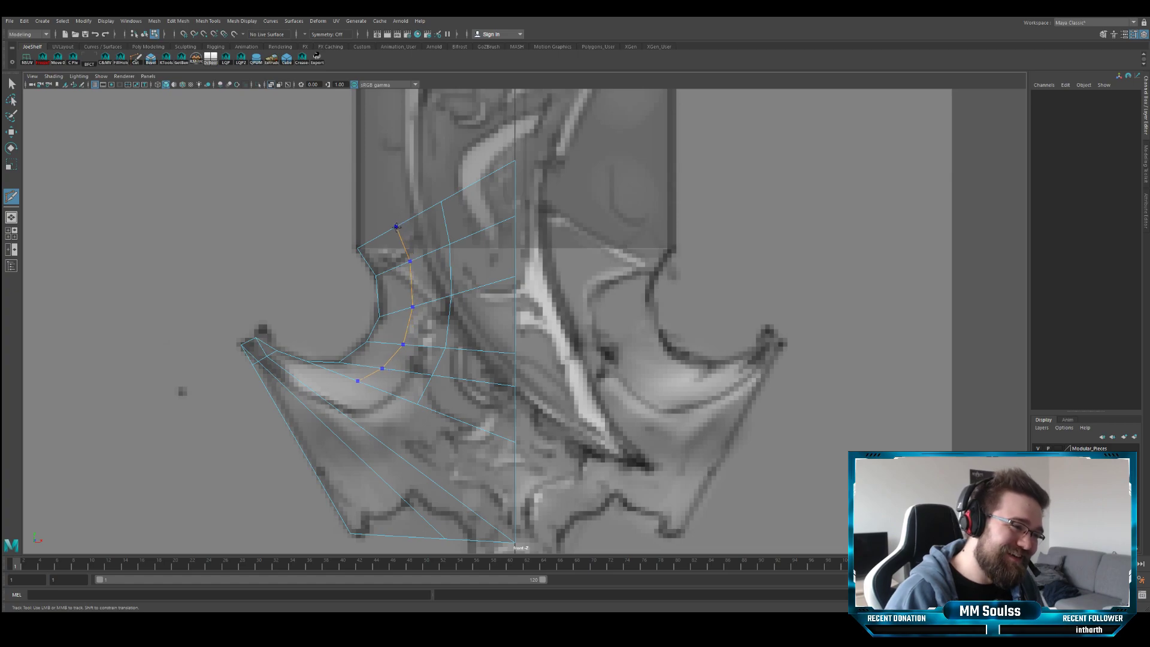
pyautogui.keyDown('ctrl'); pyautogui.click(483, 186); pyautogui.keyUp('ctrl')
pyautogui.press('q')
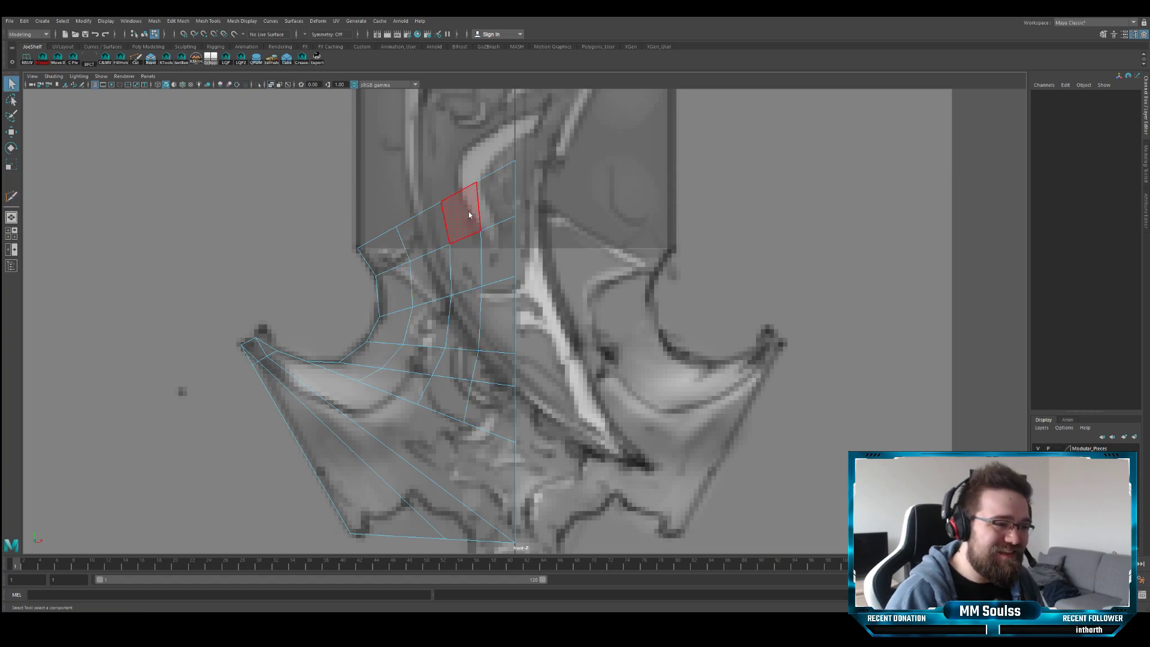
# - Reposition the vertex columns in the guard's upper strips, lowering the one nearest the upper outer corner
pyautogui.moveTo(457, 187); pyautogui.dragTo(427, 339)
pyautogui.press('w')
pyautogui.moveTo(448, 211); pyautogui.dragTo(394, 313)
pyautogui.press('q')
pyautogui.press('w')
pyautogui.moveTo(407, 221); pyautogui.dragTo(404, 249)
pyautogui.keyDown('alt'); pyautogui.moveTo(501, 215); pyautogui.dragTo(494, 212, button='middle'); pyautogui.keyUp('alt')
pyautogui.moveTo(456, 159); pyautogui.dragTo(485, 237)
pyautogui.keyDown('shift'); pyautogui.moveTo(489, 261); pyautogui.dragTo(482, 276); pyautogui.keyUp('shift')
# - Lower the middle vertex column of the guard's upper strips slightly and raise the neighbouring outer column to even out the rows
pyautogui.moveTo(474, 177); pyautogui.dragTo(457, 314)
pyautogui.press('q')
pyautogui.press('w')
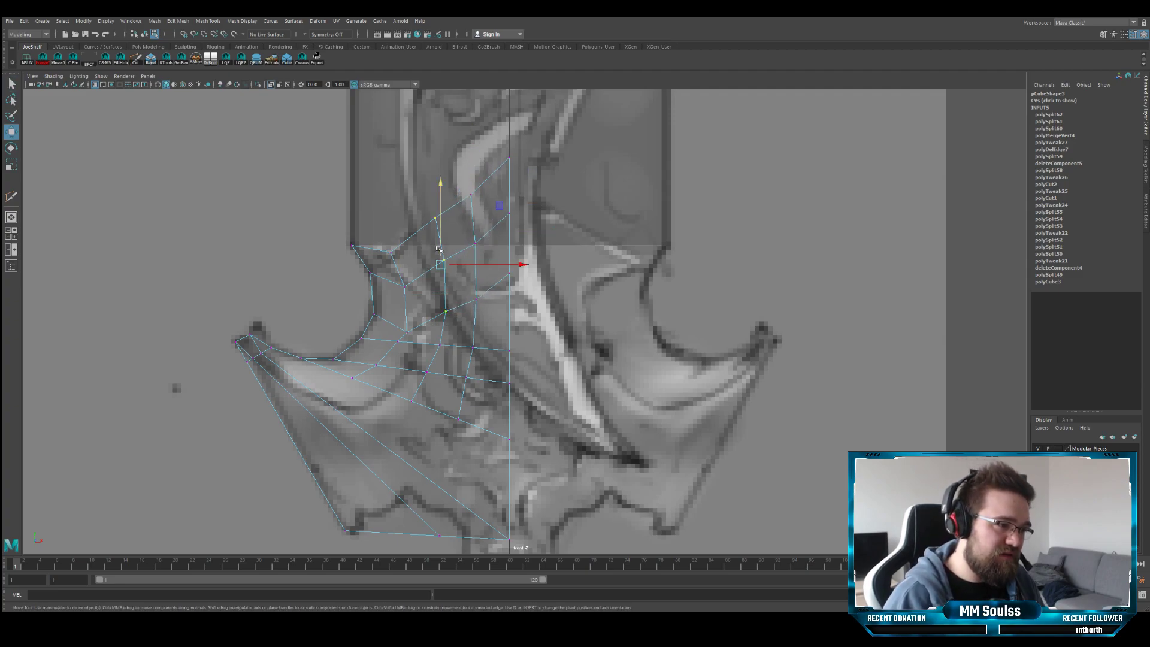
pyautogui.moveTo(442, 239); pyautogui.dragTo(440, 246)
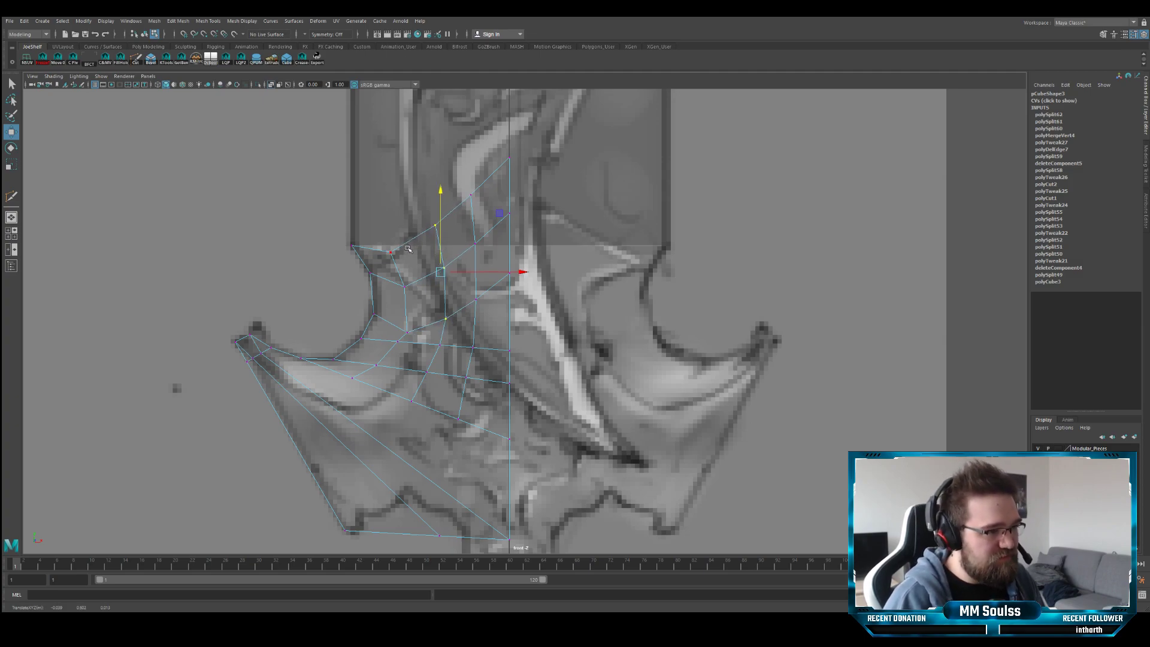
pyautogui.keyDown('alt'); pyautogui.moveTo(484, 223); pyautogui.dragTo(467, 236, button='middle'); pyautogui.keyUp('alt')
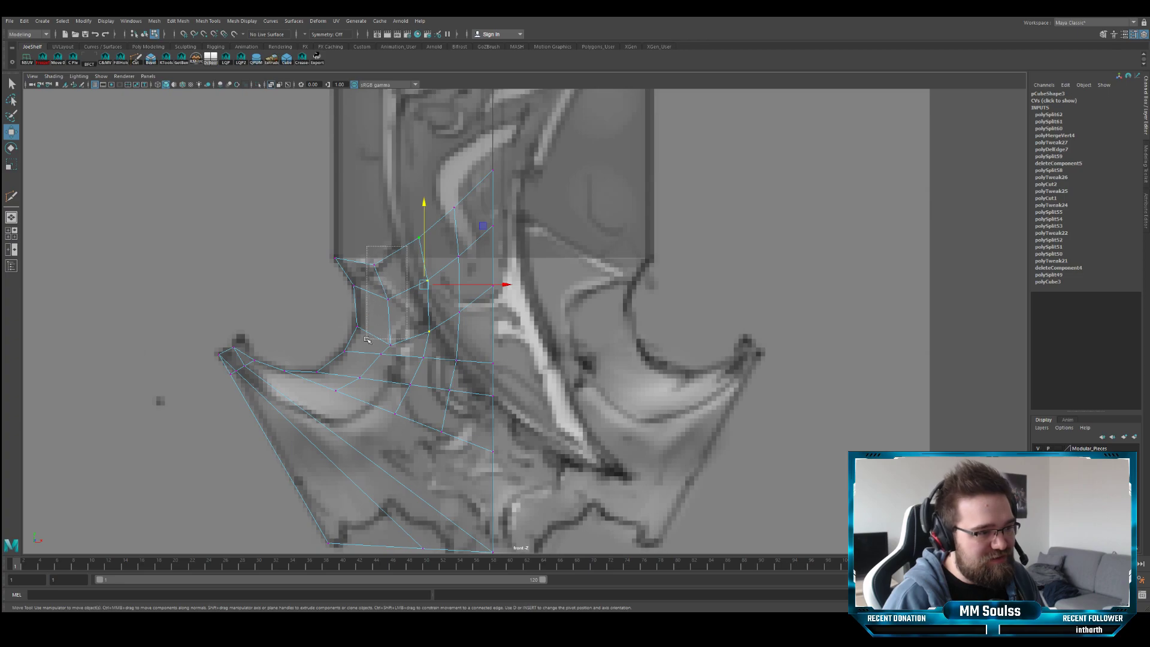
pyautogui.moveTo(379, 277); pyautogui.dragTo(380, 265)
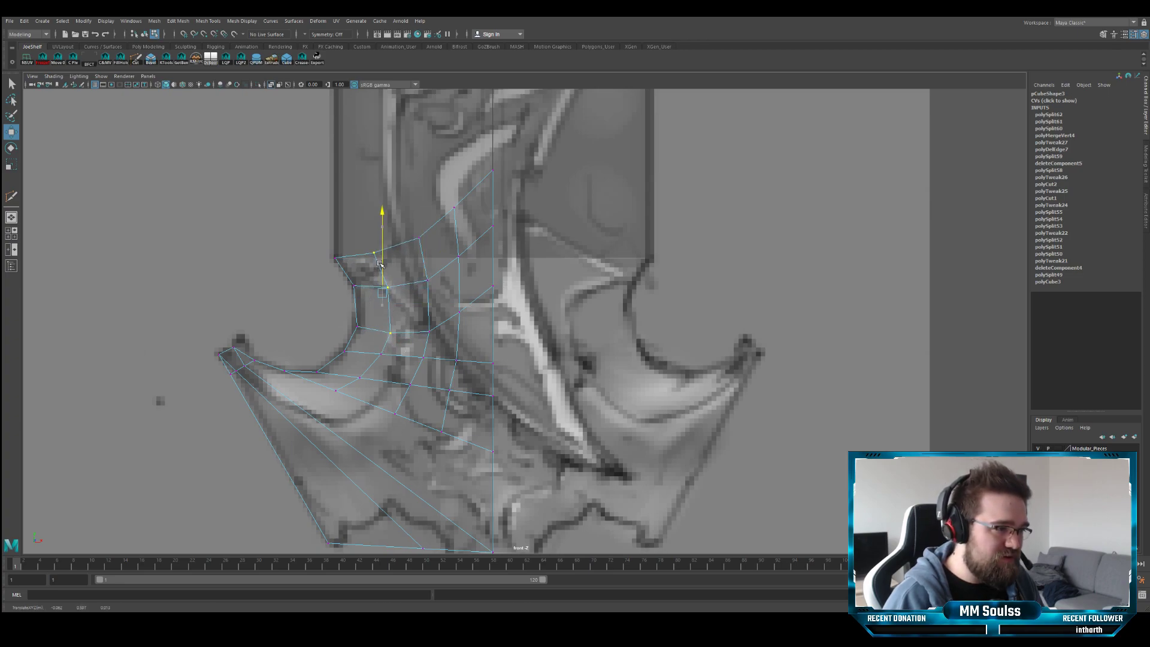
# - Examine the guard's mesh against the reference ornament and wing outline, from the upper strips down to the bottom edge
pyautogui.keyDown('alt'); pyautogui.moveTo(463, 278); pyautogui.dragTo(470, 199, button='middle'); pyautogui.keyUp('alt')
pyautogui.keyDown('alt'); pyautogui.moveTo(366, 282); pyautogui.dragTo(437, 288, button='middle'); pyautogui.keyUp('alt')
pyautogui.press('space')
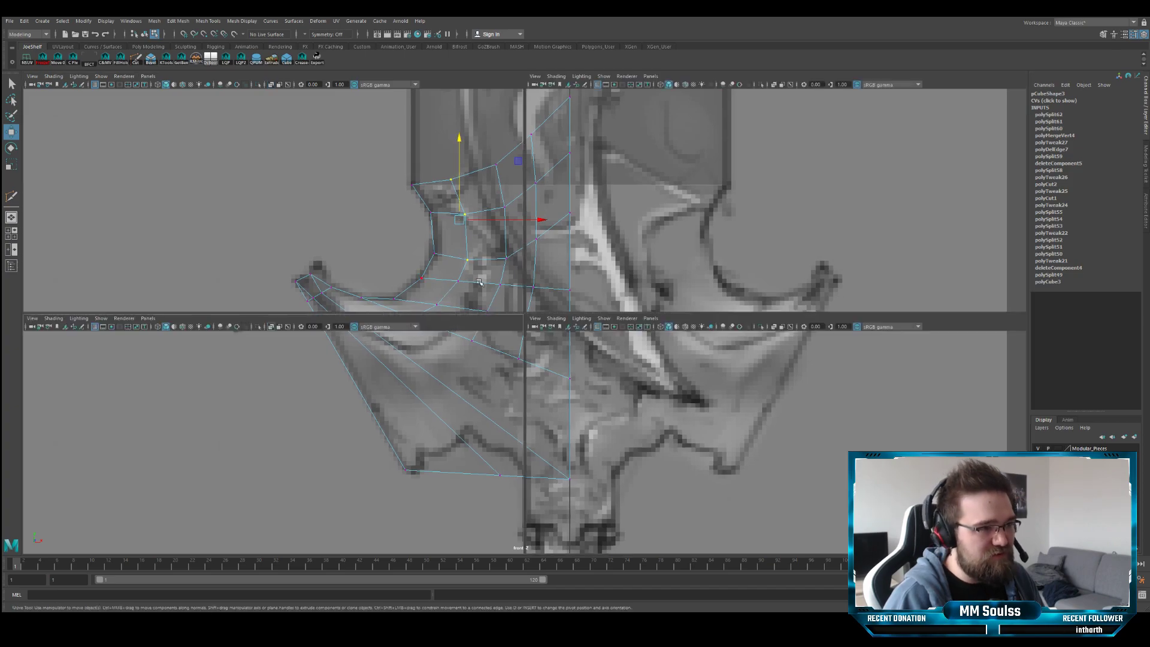
pyautogui.press('space')
pyautogui.keyDown('alt'); pyautogui.moveTo(584, 296); pyautogui.dragTo(449, 384); pyautogui.keyUp('alt')
pyautogui.press('space')
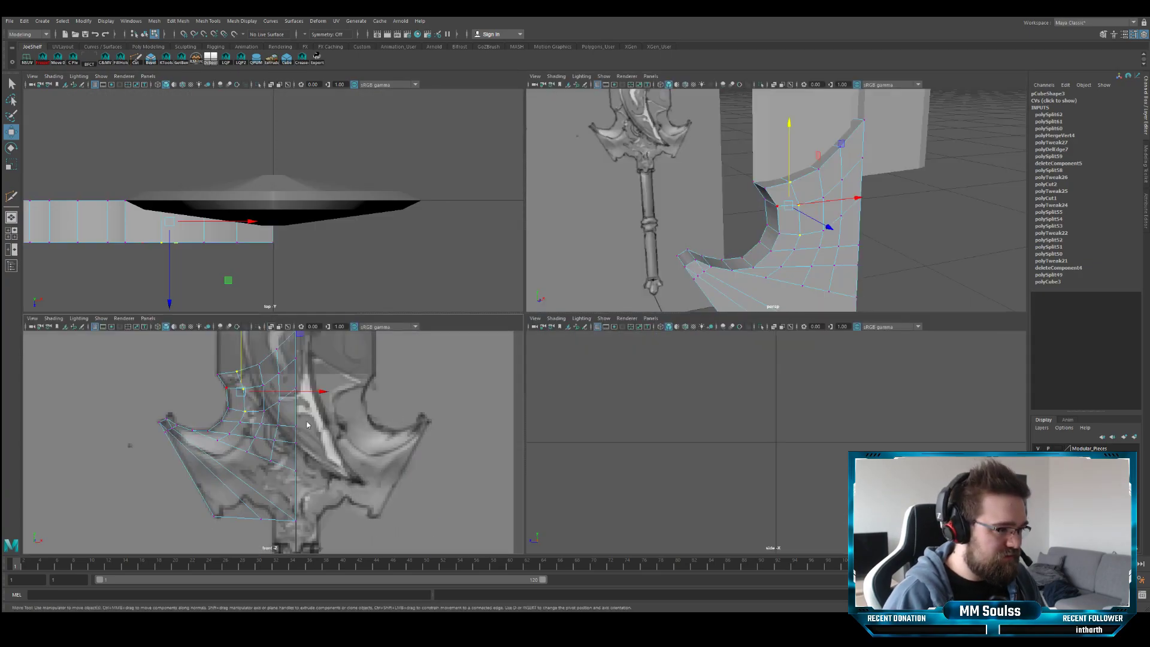
pyautogui.press('space')
pyautogui.scroll(2, 349, 346)
pyautogui.keyDown('alt'); pyautogui.moveTo(304, 295); pyautogui.dragTo(352, 294, button='middle'); pyautogui.keyUp('alt')
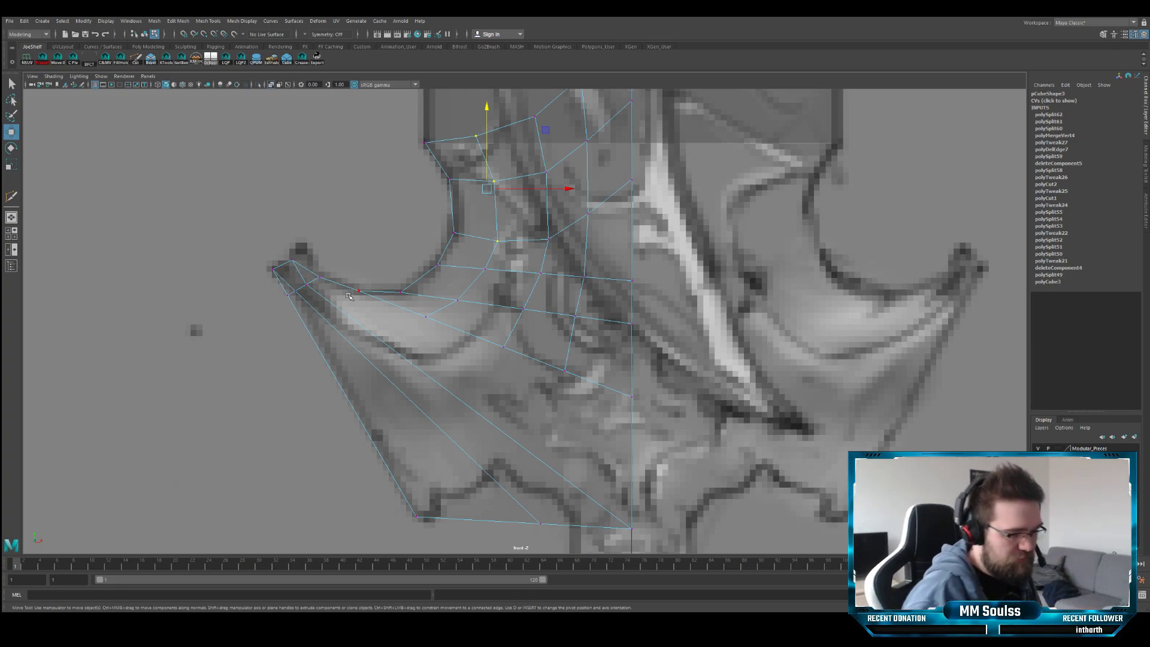
pyautogui.keyDown('alt'); pyautogui.moveTo(355, 277); pyautogui.dragTo(414, 299, button='middle'); pyautogui.keyUp('alt')
pyautogui.scroll(1, 395, 303)
pyautogui.keyDown('alt'); pyautogui.moveTo(1022, 251); pyautogui.dragTo(777, 246, button='middle'); pyautogui.keyUp('alt')
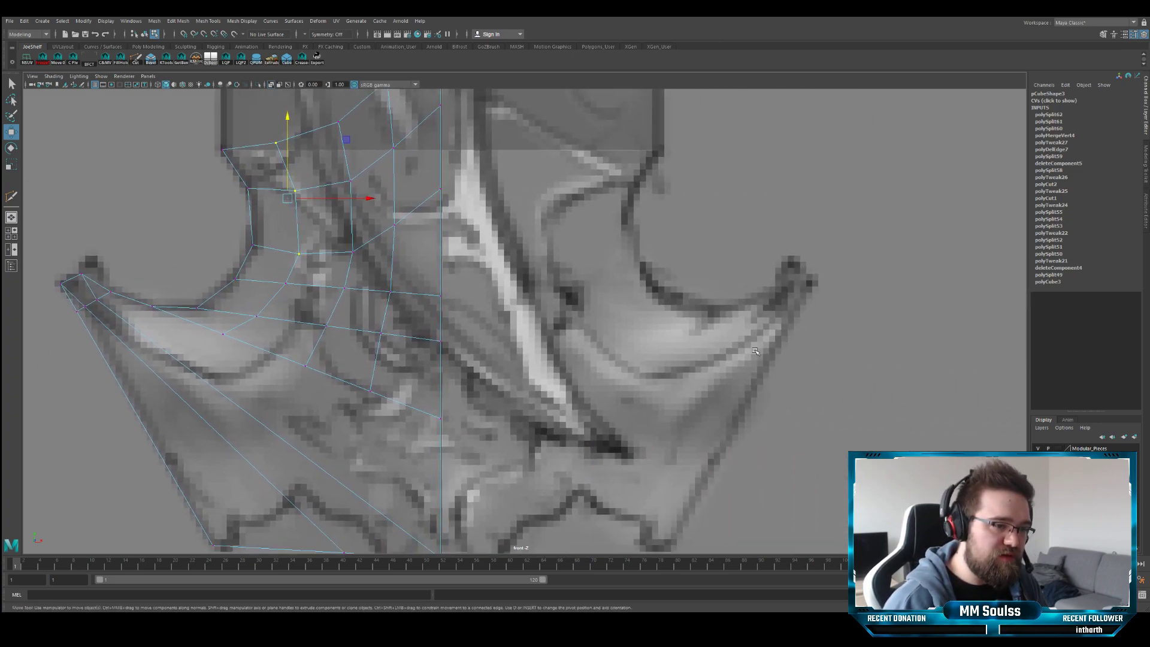
pyautogui.keyDown('alt'); pyautogui.moveTo(727, 343); pyautogui.dragTo(726, 332, button='middle'); pyautogui.keyUp('alt')
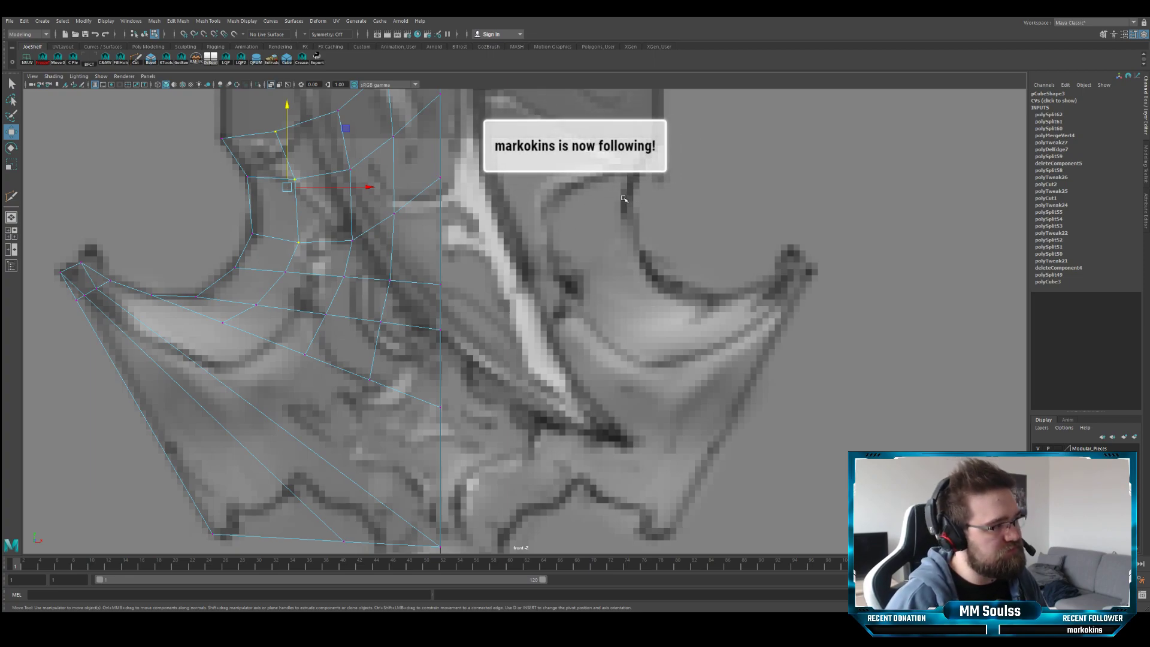
pyautogui.keyDown('alt'); pyautogui.moveTo(643, 213); pyautogui.dragTo(570, 206, button='middle'); pyautogui.keyUp('alt')
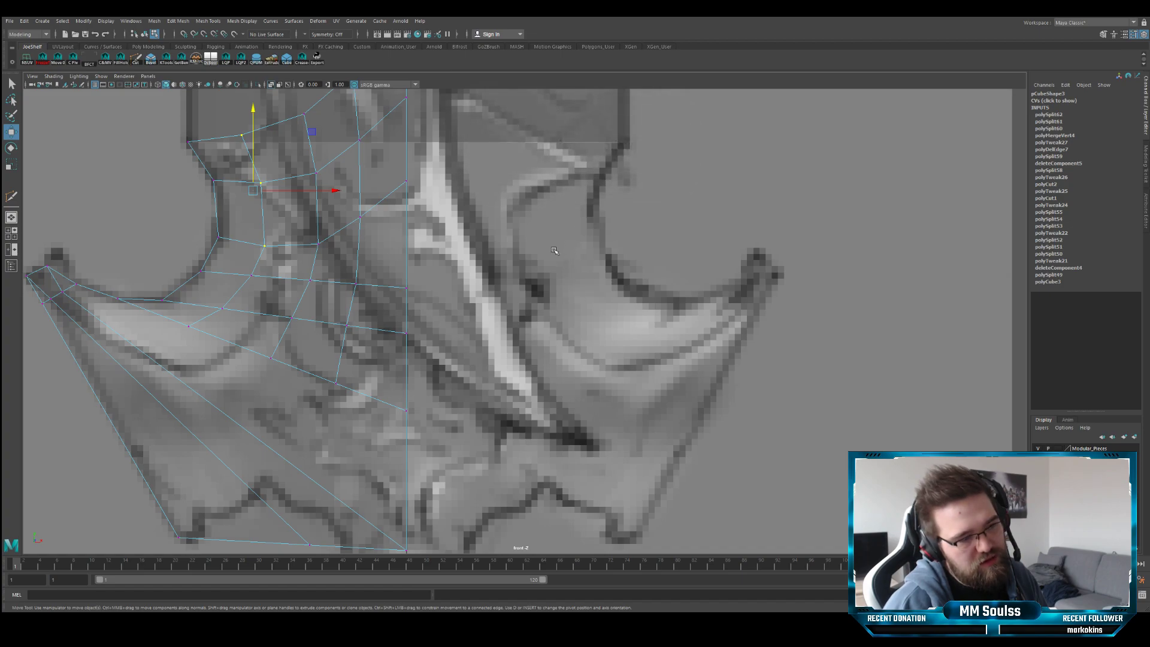
pyautogui.keyDown('alt'); pyautogui.moveTo(486, 249); pyautogui.dragTo(591, 259, button='middle'); pyautogui.keyUp('alt')
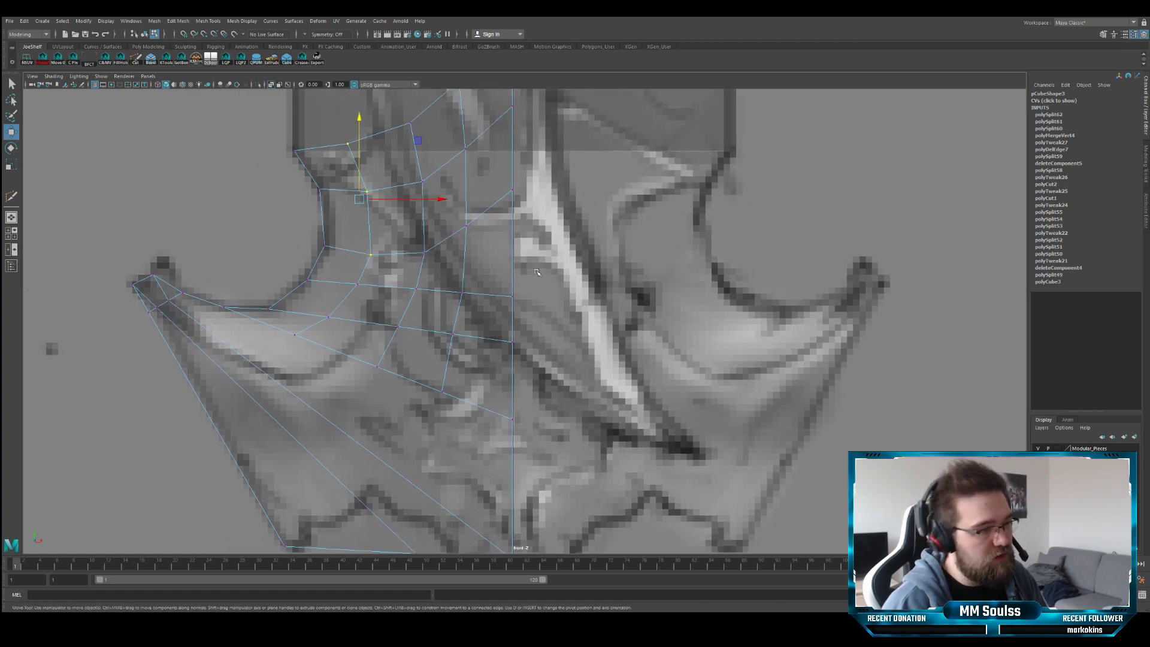
pyautogui.keyDown('alt'); pyautogui.moveTo(591, 259); pyautogui.dragTo(500, 348, button='right'); pyautogui.keyUp('alt')
pyautogui.keyDown('alt'); pyautogui.moveTo(500, 389); pyautogui.dragTo(479, 328, button='middle'); pyautogui.keyUp('alt')
pyautogui.keyDown('alt'); pyautogui.moveTo(479, 328); pyautogui.dragTo(495, 346, button='right'); pyautogui.keyUp('alt')
# - Cut a horizontal edge across the guard's lower section from the wing's outer edge to the centre line, just above the bottom notch
pyautogui.scroll(6, 495, 346)
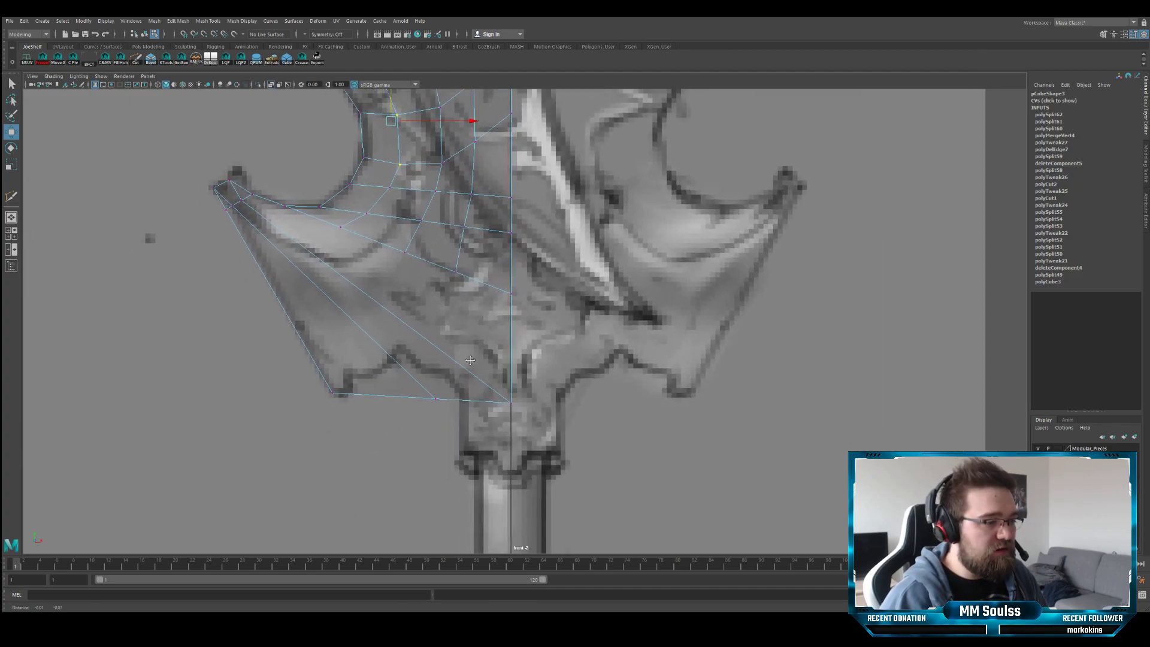
pyautogui.scroll(2, 518, 330)
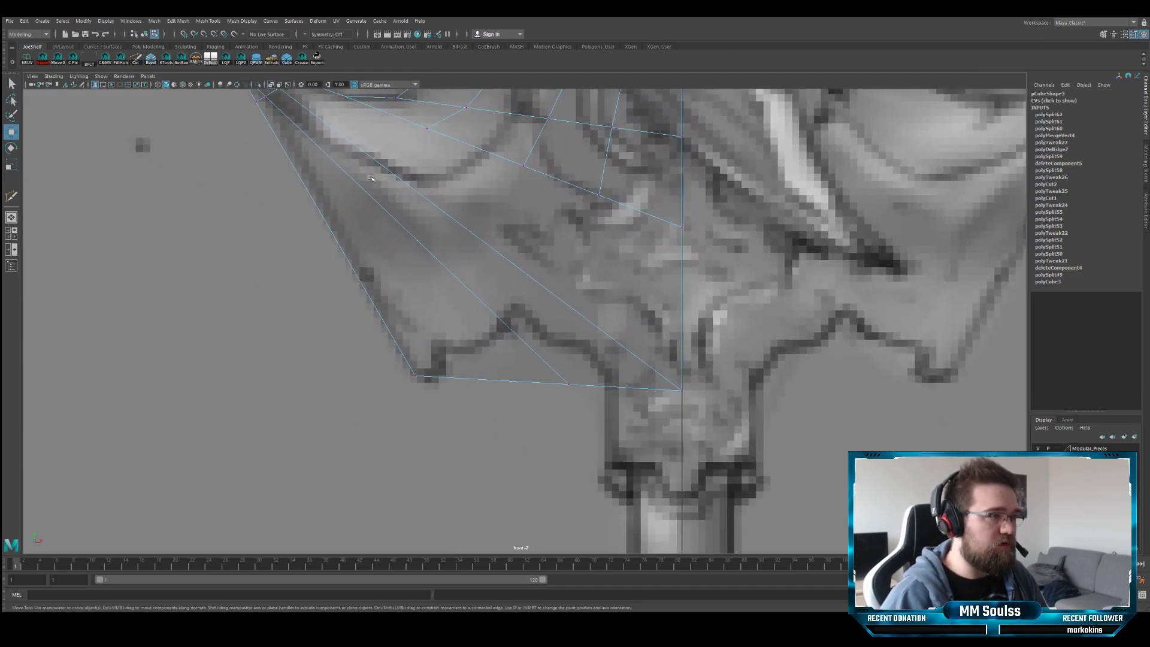
pyautogui.click(136, 58)
pyautogui.click(683, 227)
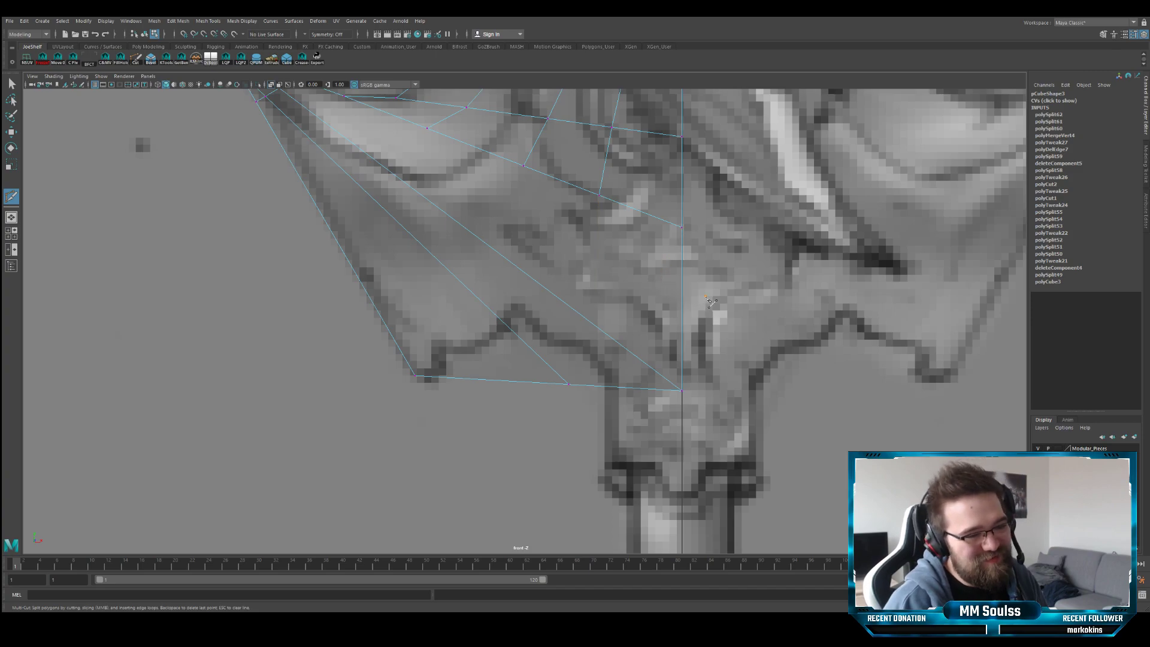
pyautogui.click(317, 301)
pyautogui.press('q')
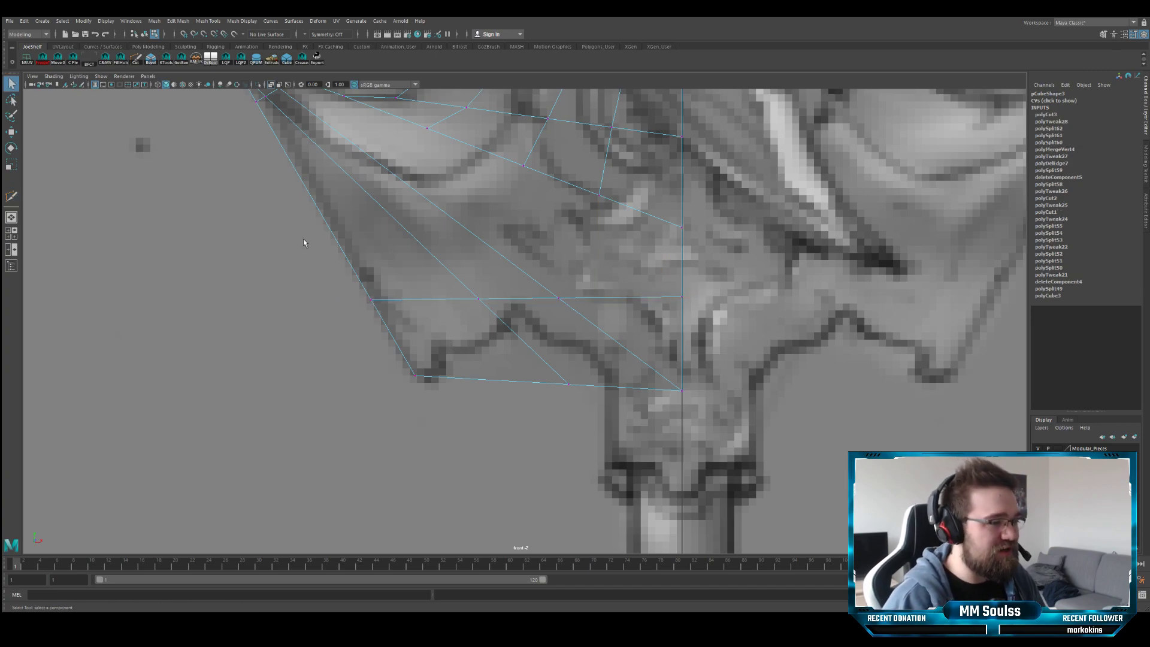
# - Insert two edge loops from the wing tip to the bottom edge, one beside the lower outer corner and one further inward
pyautogui.scroll(1, 474, 351)
pyautogui.click(136, 59)
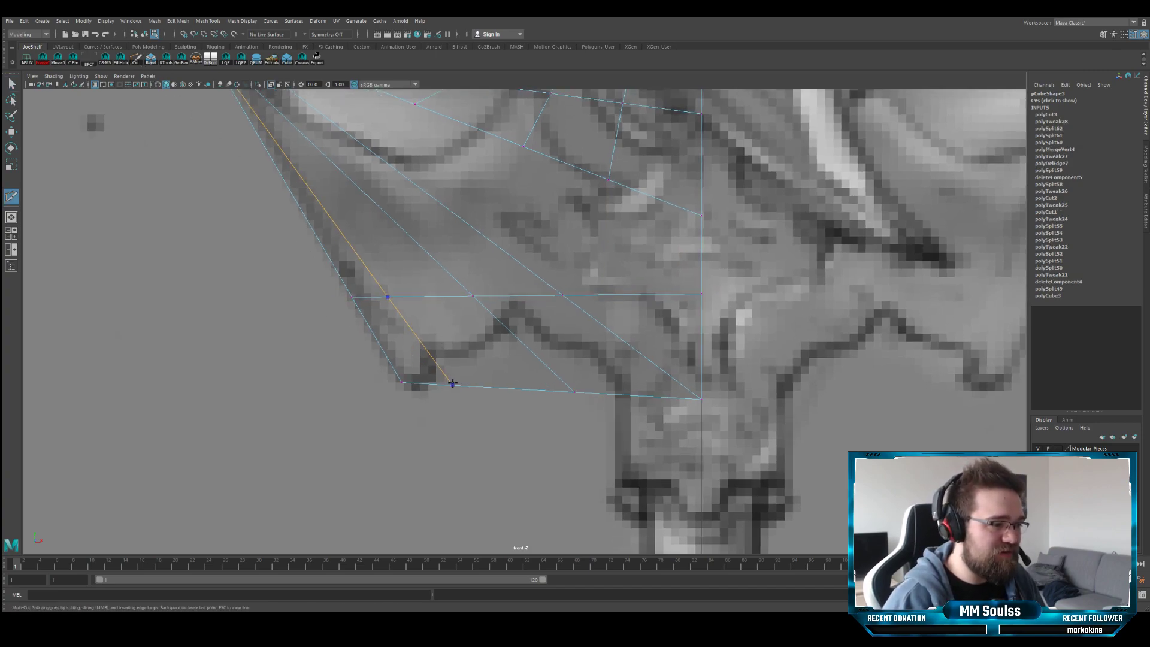
pyautogui.click(435, 383)
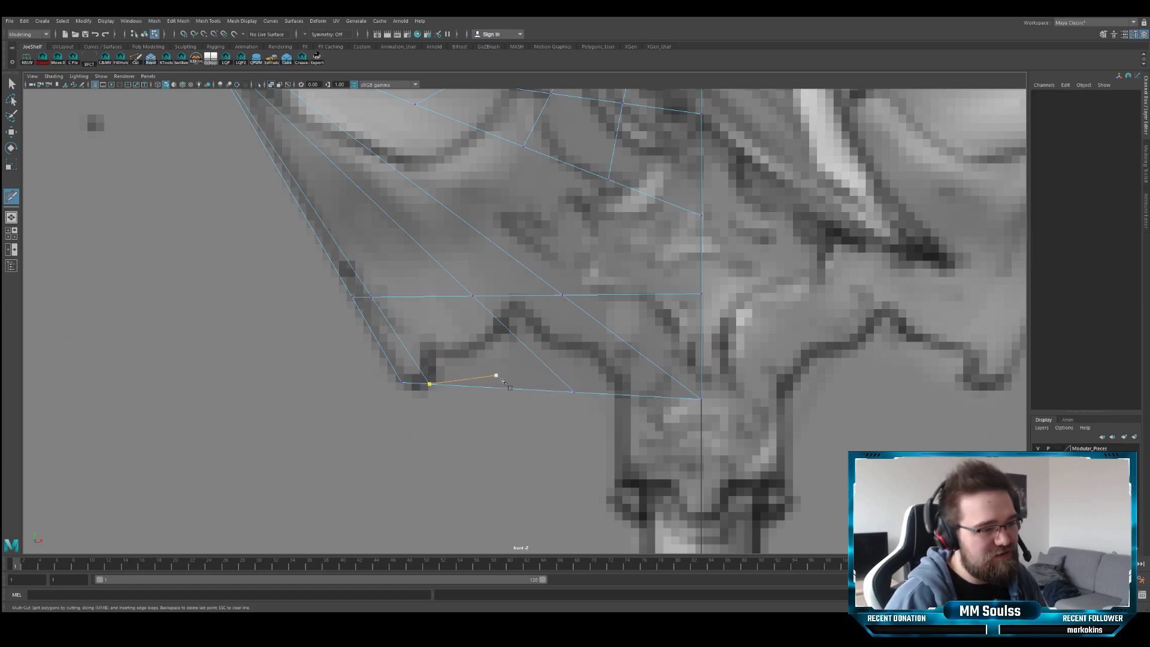
pyautogui.click(494, 387)
pyautogui.press('q')
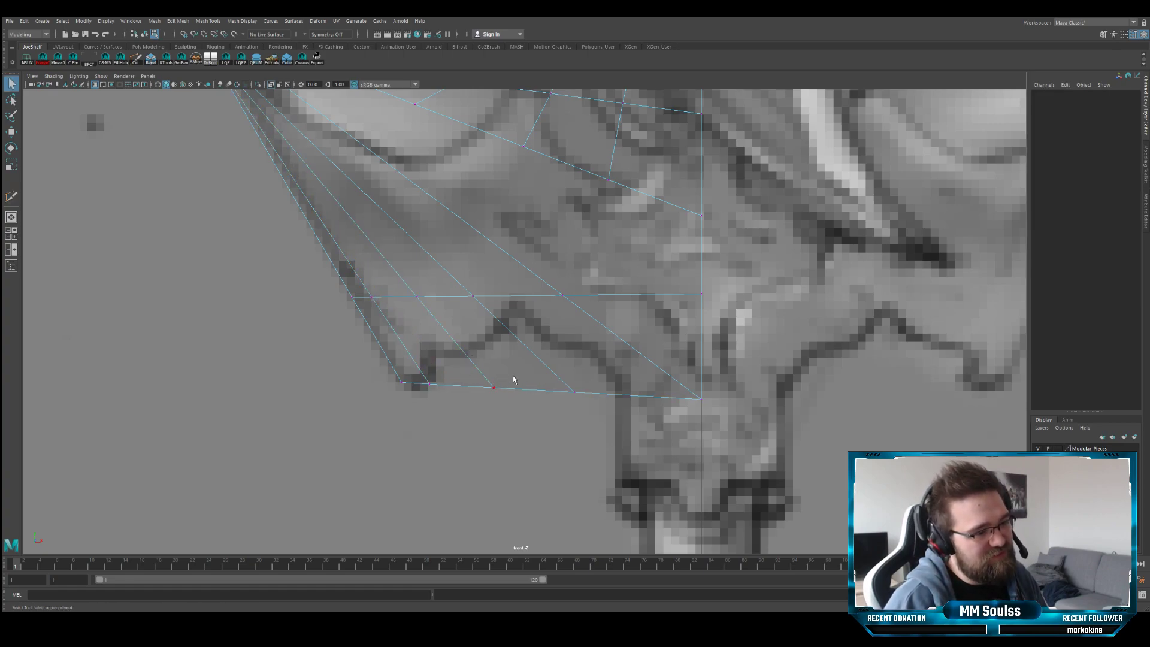
# - Move the two bottom-edge vertices inward of the lower corner up onto the step in the reference outline
pyautogui.click(496, 386)
pyautogui.press('w')
pyautogui.moveTo(493, 387); pyautogui.dragTo(431, 356)
pyautogui.press('q')
pyautogui.click(572, 393)
pyautogui.press('w')
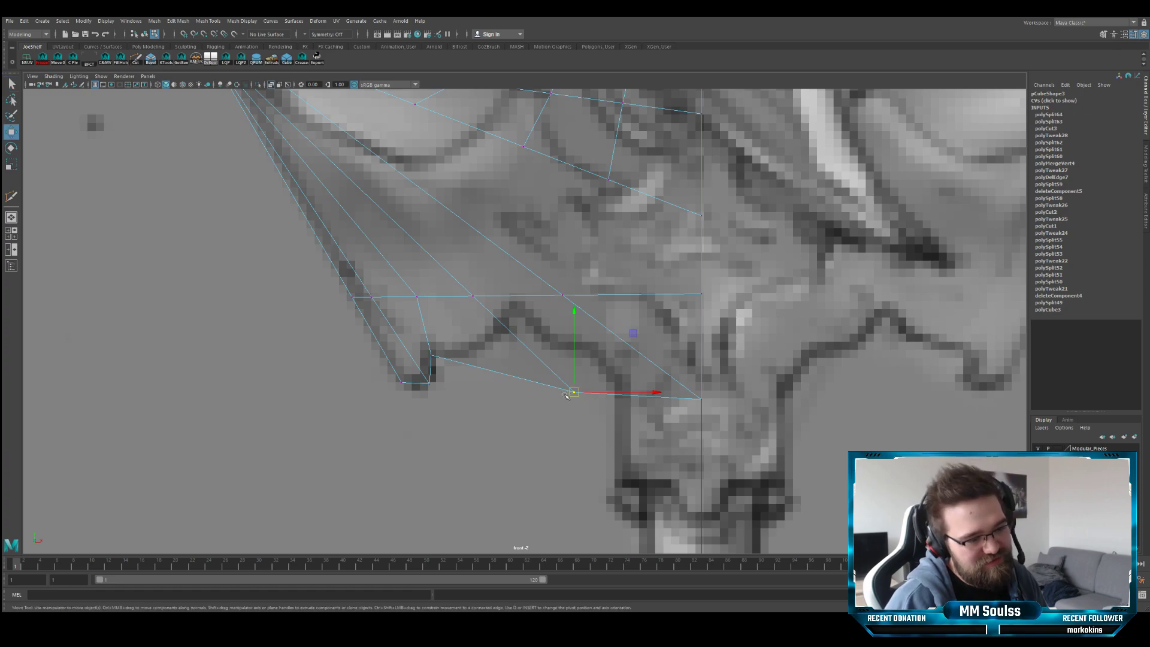
pyautogui.moveTo(566, 394); pyautogui.dragTo(467, 354)
pyautogui.press('q')
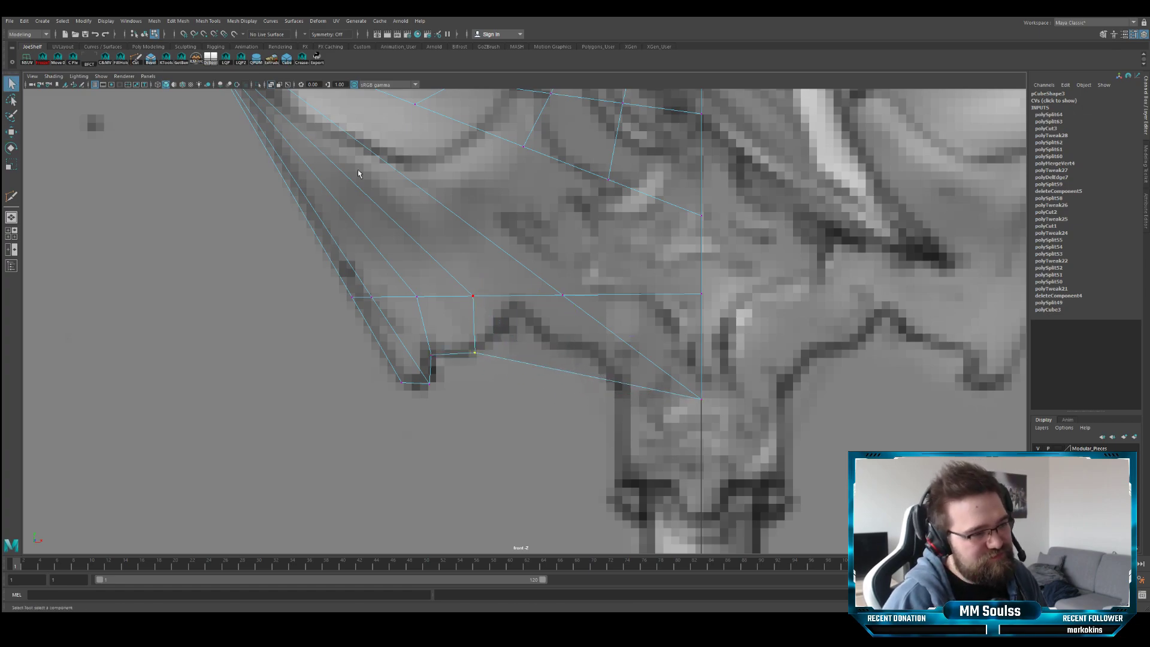
# - Insert two more edge loops from the wing tip to the bottom edge, between the outline step and the centre line
pyautogui.click(135, 57)
pyautogui.click(496, 296)
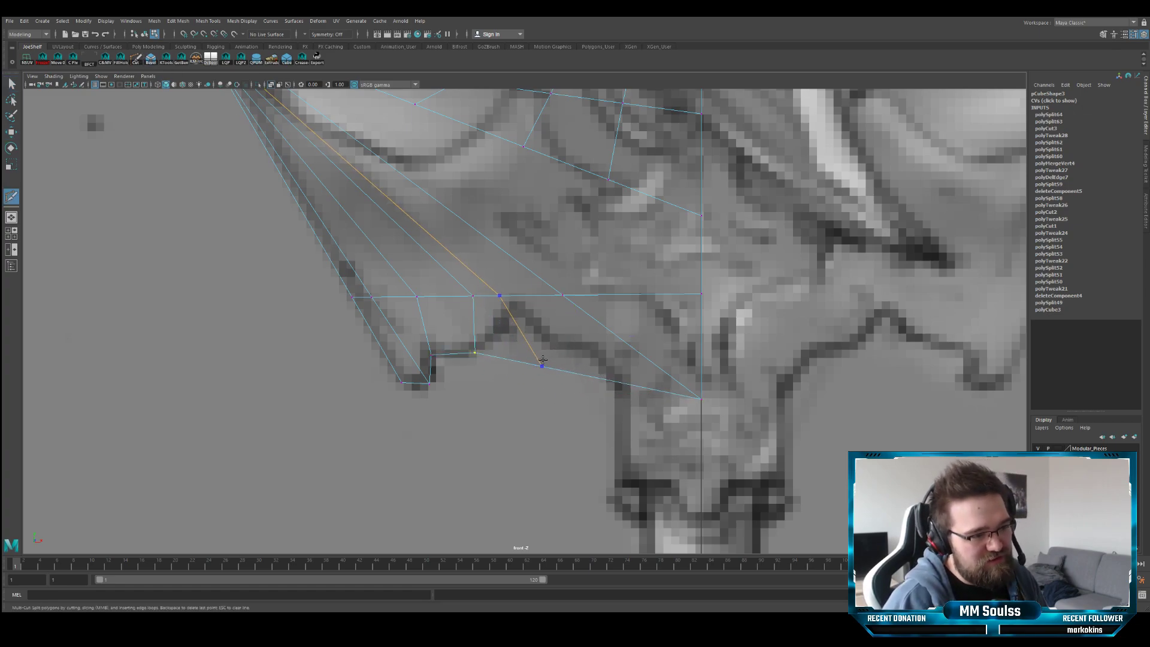
pyautogui.click(533, 363)
pyautogui.keyDown('ctrl'); pyautogui.click(534, 360); pyautogui.keyUp('ctrl')
pyautogui.keyDown('ctrl'); pyautogui.click(583, 372); pyautogui.keyUp('ctrl')
pyautogui.press('q')
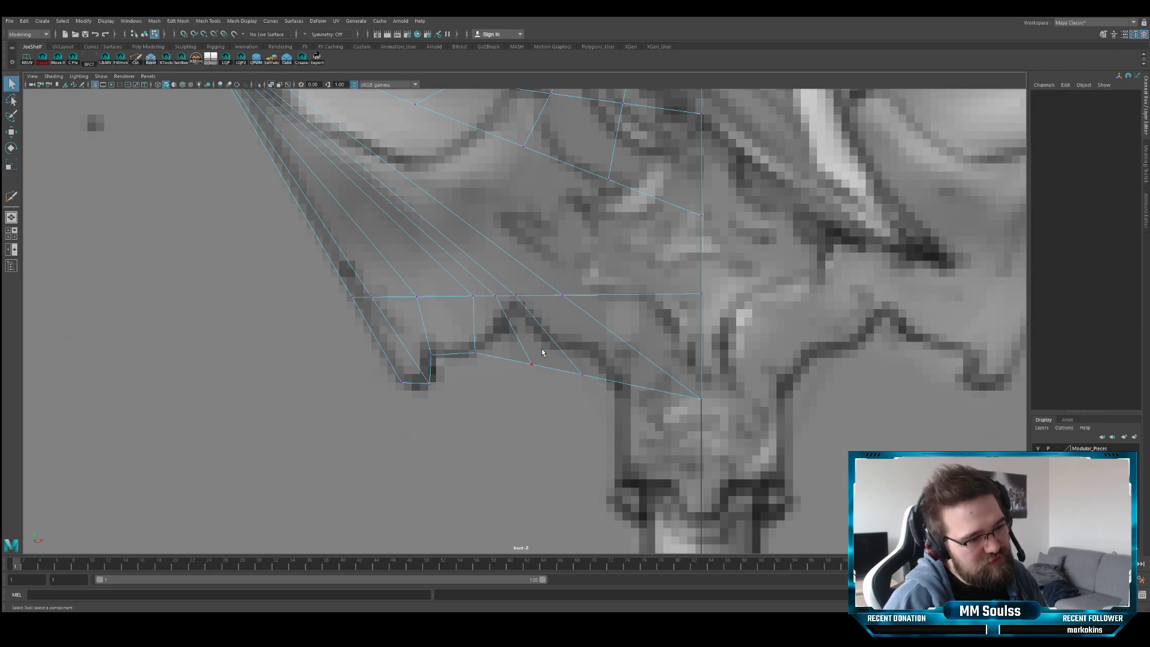
# - Move the two new bottom-edge vertices onto the notch's peak and the base of its inner slope
pyautogui.press('w')
pyautogui.moveTo(501, 341); pyautogui.dragTo(516, 312)
pyautogui.press('q')
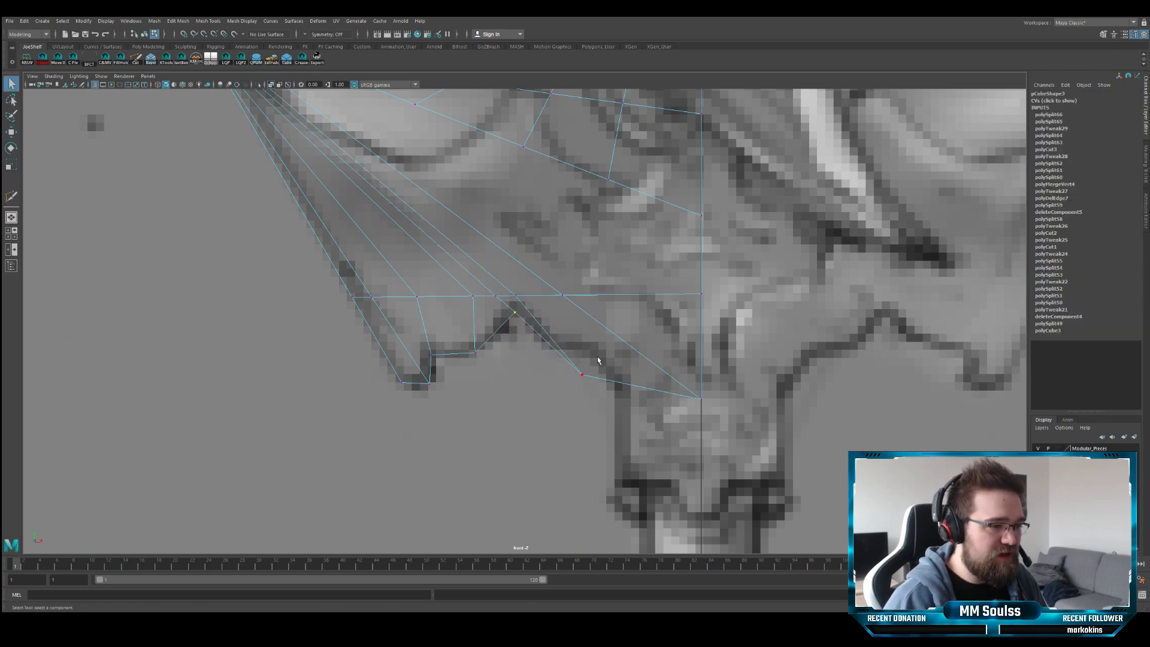
pyautogui.press('w')
pyautogui.moveTo(599, 360); pyautogui.dragTo(551, 346)
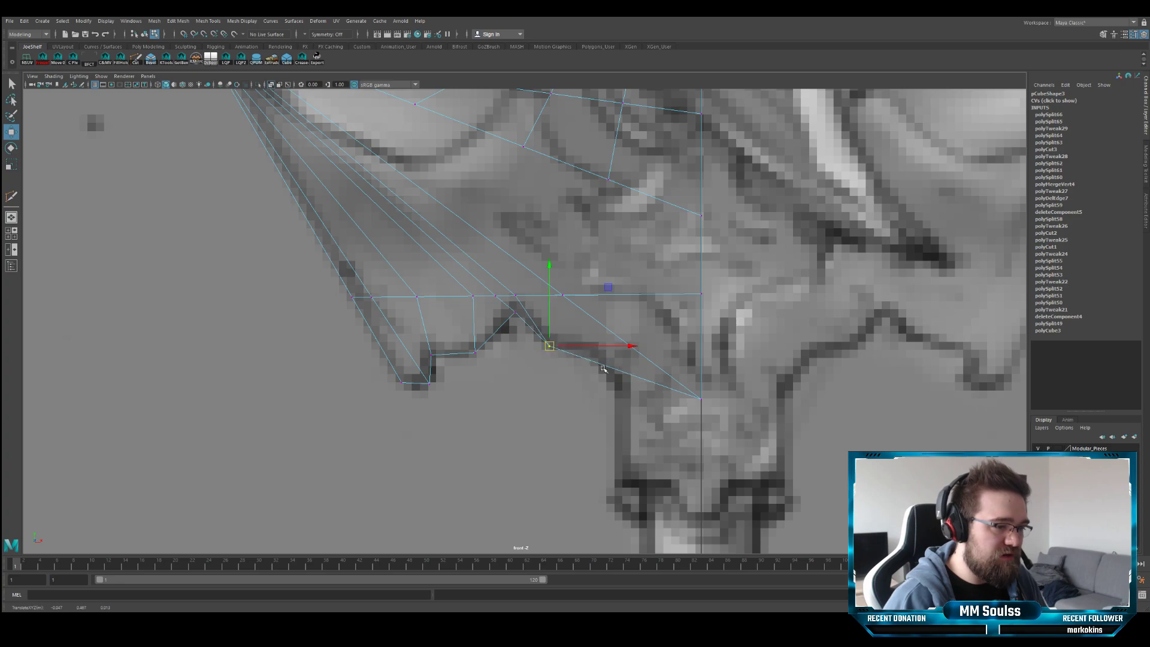
# - Insert another edge loop between the notch and the centre line and move its bottom vertex onto the reference outline
pyautogui.keyDown('alt'); pyautogui.moveTo(676, 387); pyautogui.dragTo(634, 391, button='middle'); pyautogui.keyUp('alt')
pyautogui.click(135, 58)
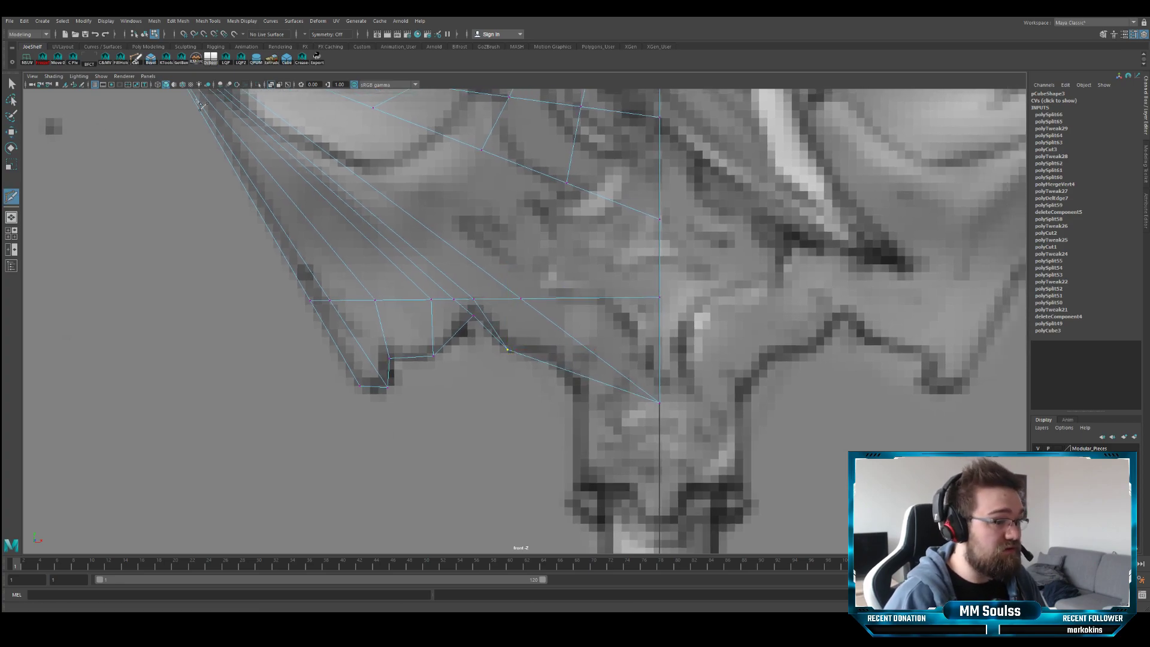
pyautogui.click(567, 370)
pyautogui.press('q')
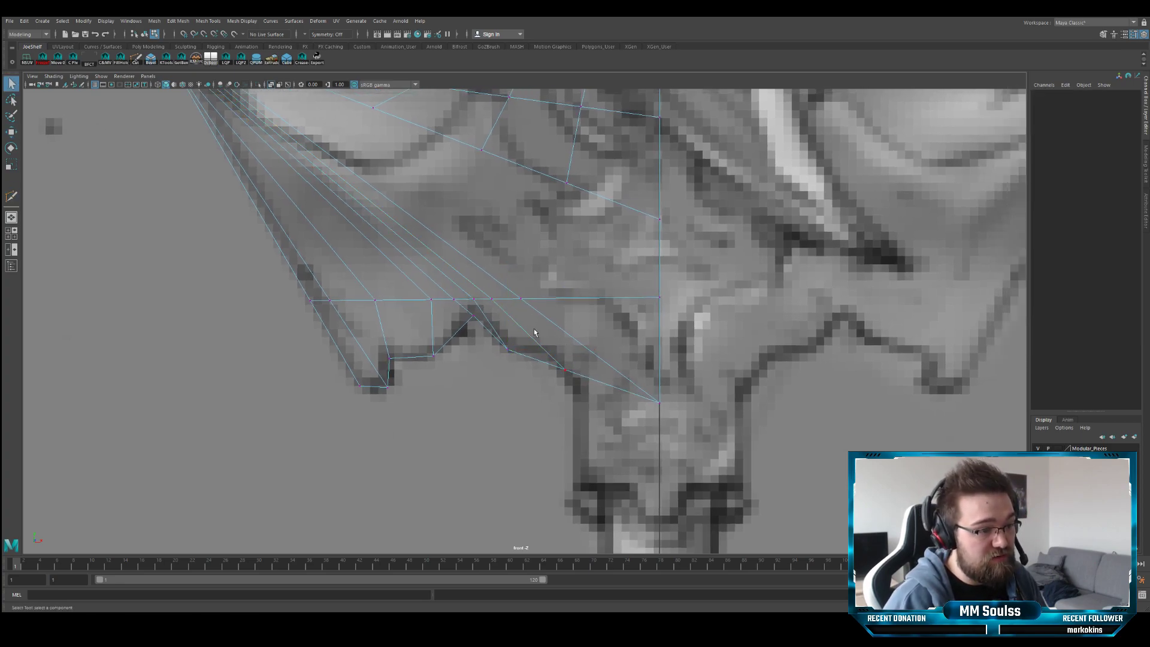
pyautogui.press('w')
pyautogui.click(566, 369)
pyautogui.moveTo(565, 370); pyautogui.dragTo(550, 355)
# - Raise the guard's bottom centre vertex level with the neighbouring bottom-edge vertex
pyautogui.keyDown('alt'); pyautogui.moveTo(599, 360); pyautogui.dragTo(554, 268, button='middle'); pyautogui.keyUp('alt')
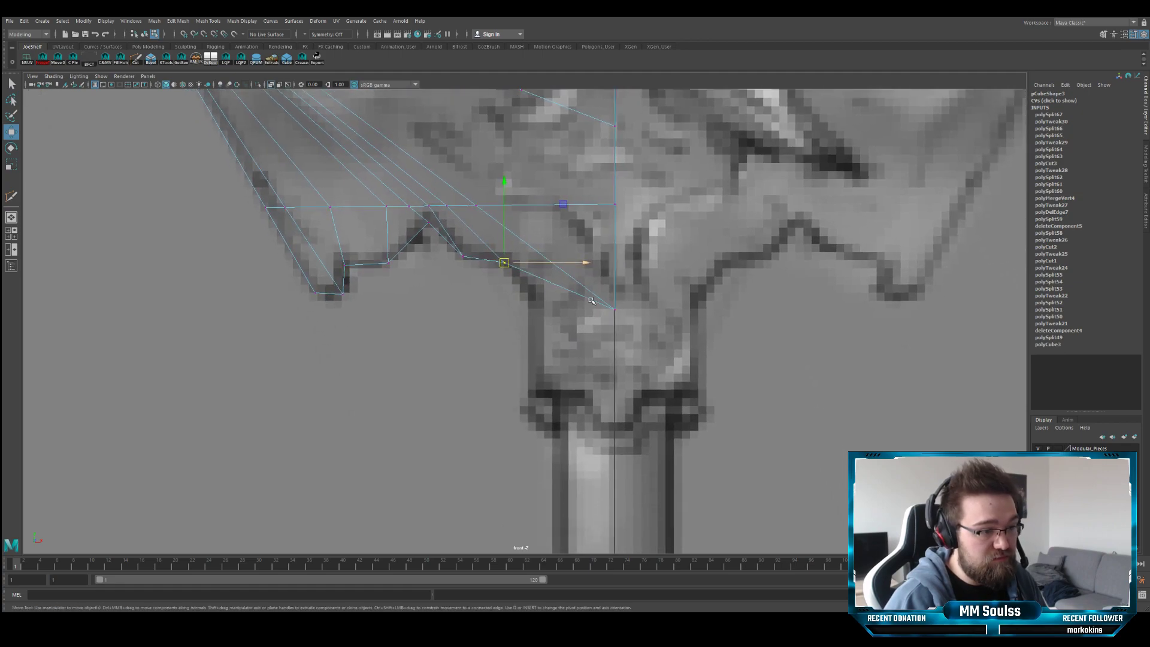
pyautogui.keyDown('alt'); pyautogui.moveTo(591, 301); pyautogui.dragTo(587, 282, button='middle'); pyautogui.keyUp('alt')
pyautogui.keyDown('alt'); pyautogui.moveTo(572, 230); pyautogui.dragTo(568, 297, button='middle'); pyautogui.keyUp('alt')
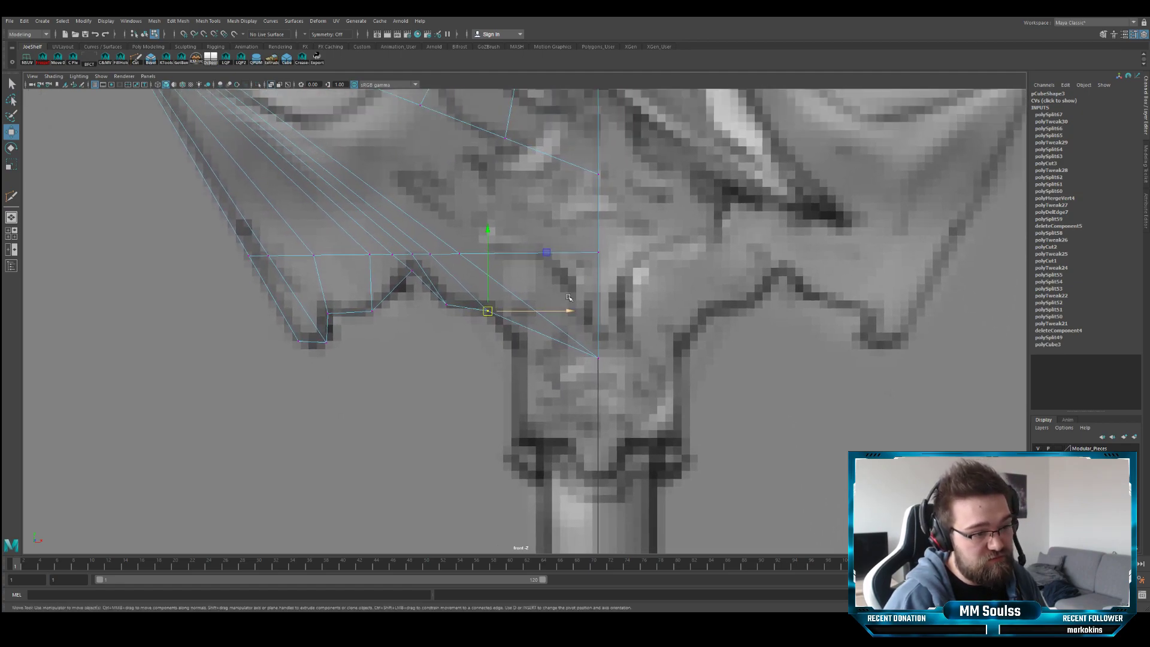
pyautogui.keyDown('alt'); pyautogui.moveTo(598, 328); pyautogui.dragTo(571, 317, button='right'); pyautogui.keyUp('alt')
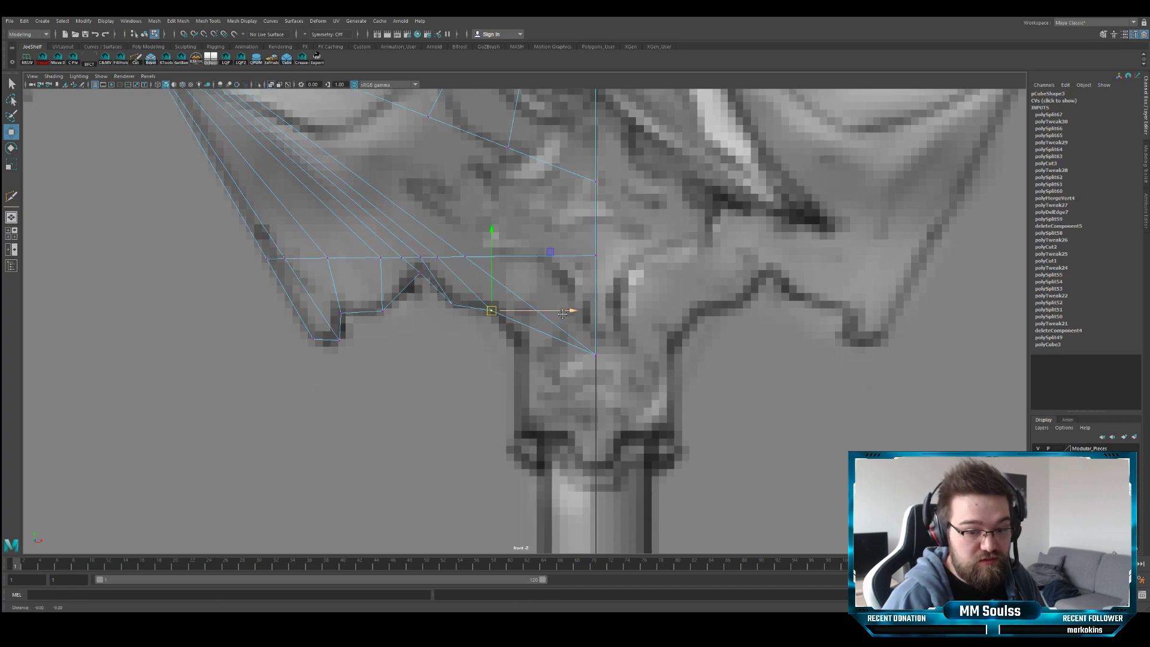
pyautogui.keyDown('alt'); pyautogui.moveTo(572, 317); pyautogui.dragTo(577, 295, button='middle'); pyautogui.keyUp('alt')
pyautogui.keyDown('alt'); pyautogui.moveTo(578, 296); pyautogui.dragTo(550, 304, button='right'); pyautogui.keyUp('alt')
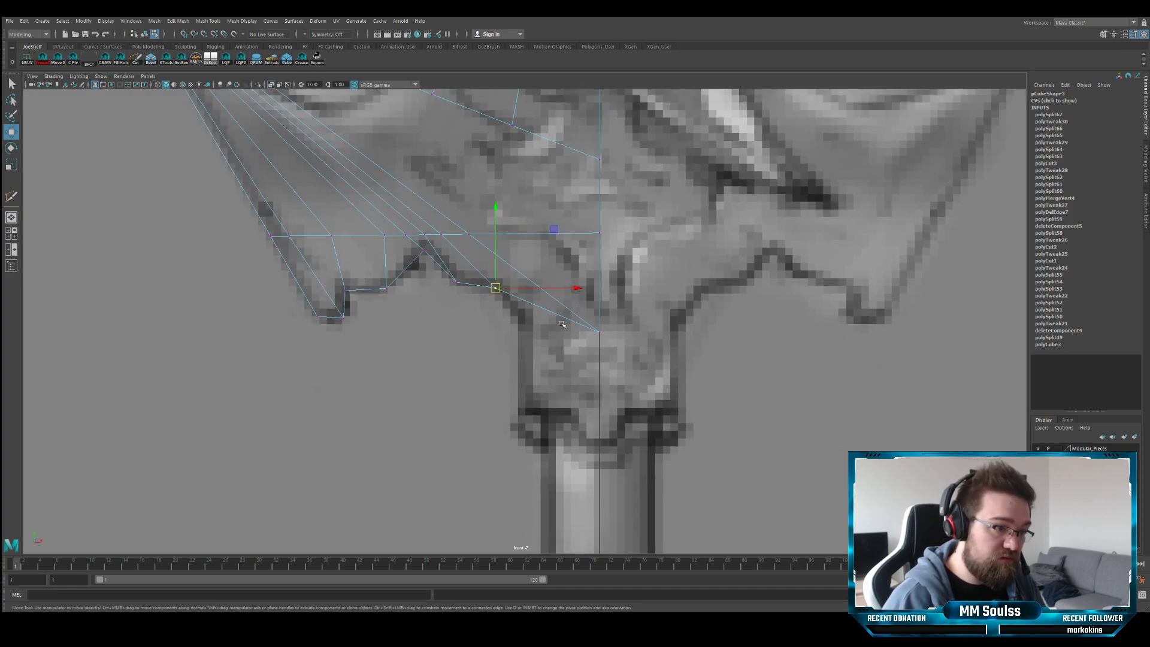
pyautogui.click(599, 331)
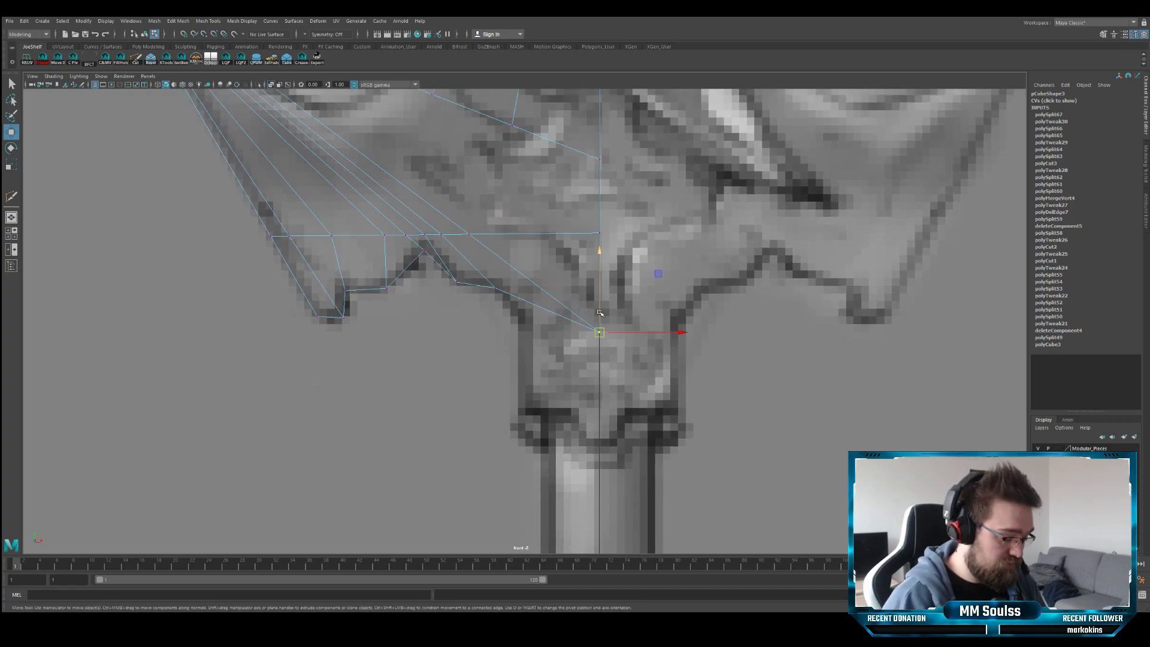
pyautogui.moveTo(599, 313); pyautogui.dragTo(515, 279)
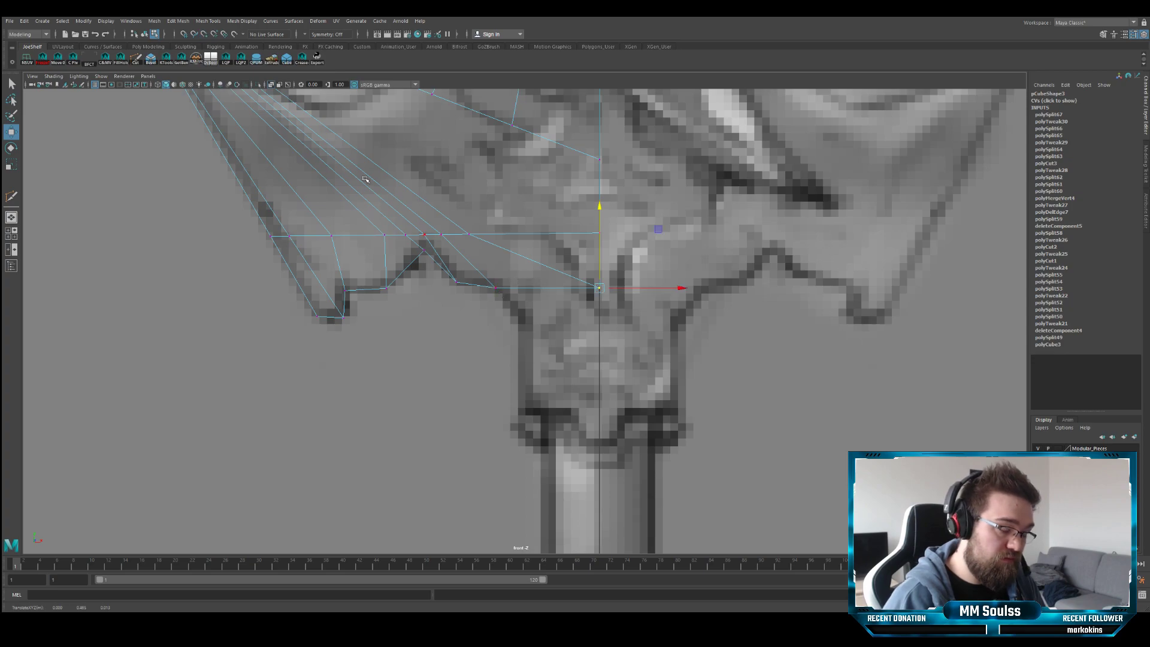
# - Examine the guard's notched underside and the converging wing edges in the perspective view
pyautogui.press('space')
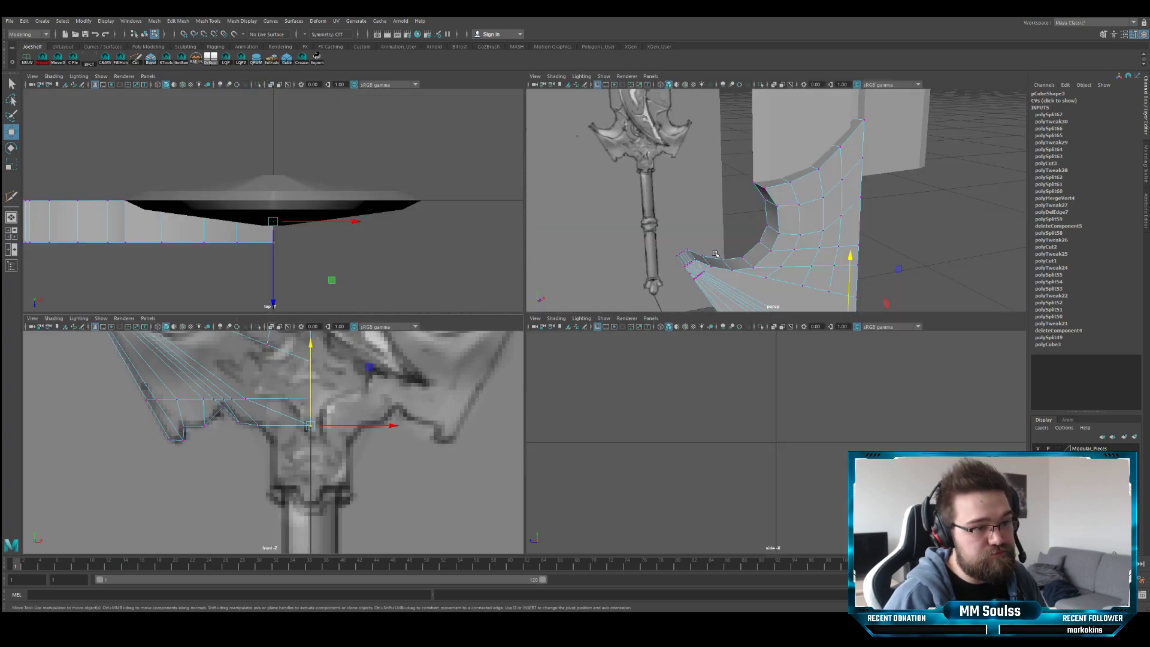
pyautogui.press('space')
pyautogui.keyDown('alt'); pyautogui.moveTo(675, 322); pyautogui.dragTo(508, 292); pyautogui.keyUp('alt')
pyautogui.press('q')
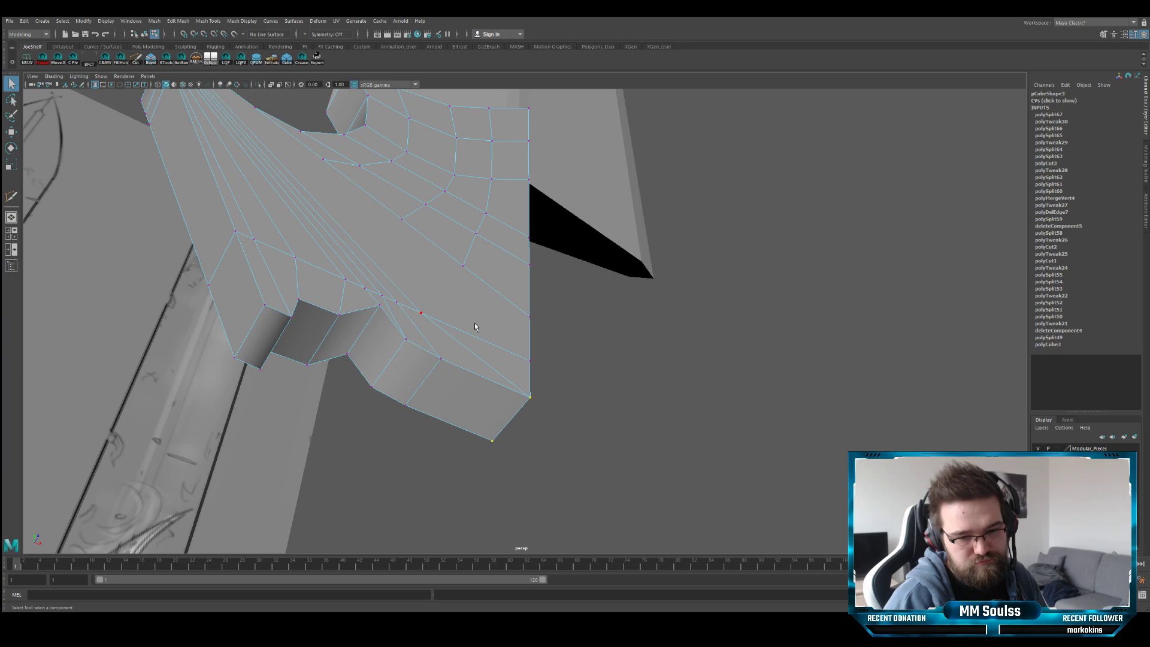
pyautogui.keyDown('alt'); pyautogui.moveTo(478, 326); pyautogui.dragTo(468, 329); pyautogui.keyUp('alt')
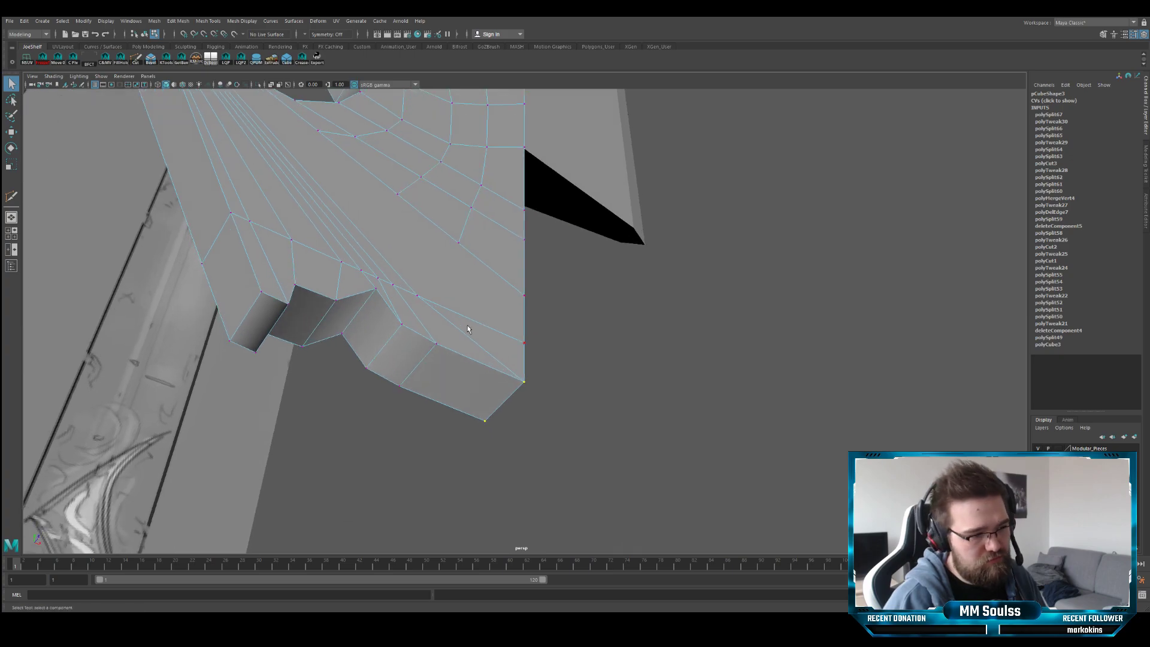
# - Extrude the guard's bottom face beside the centre line a short way down to where the collar narrows in the reference
pyautogui.moveTo(468, 352); pyautogui.dragTo(471, 381, button='right')
pyautogui.click(479, 381)
pyautogui.press('f')
pyautogui.scroll(-5, 509, 360)
pyautogui.press('space')
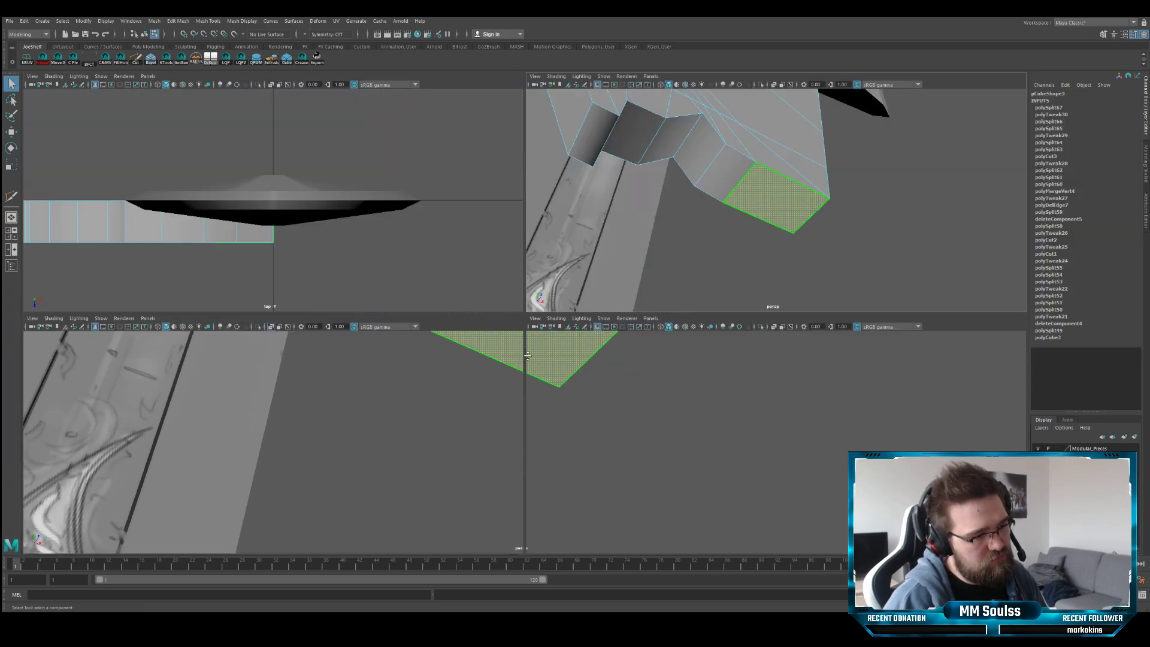
pyautogui.press('space')
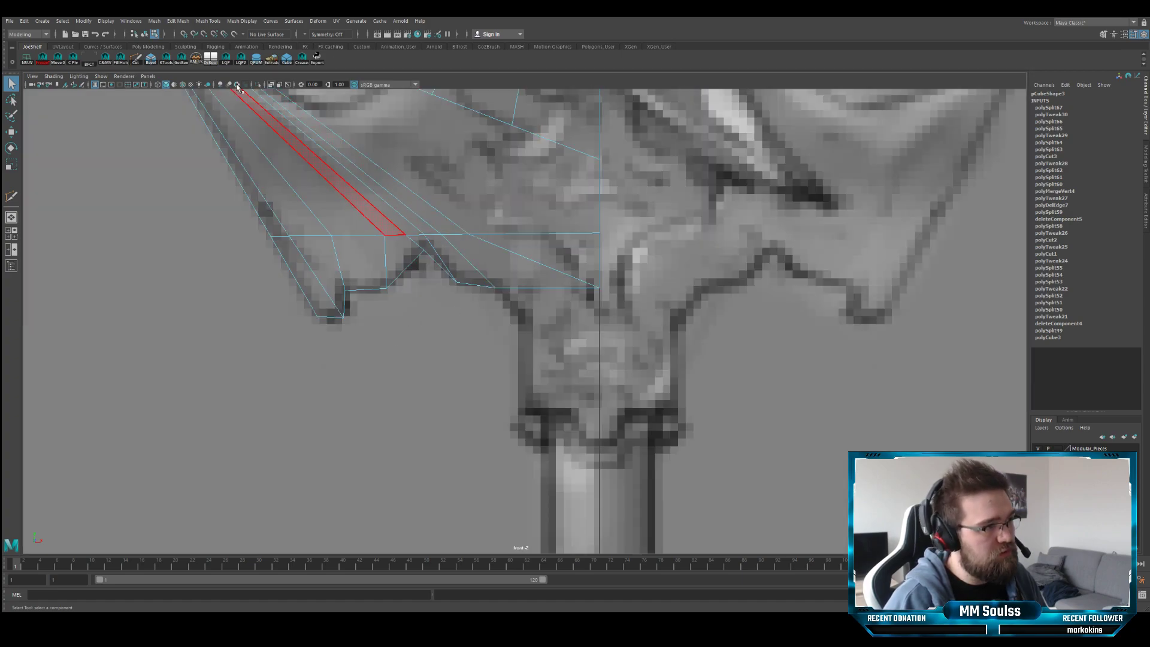
pyautogui.click(268, 62)
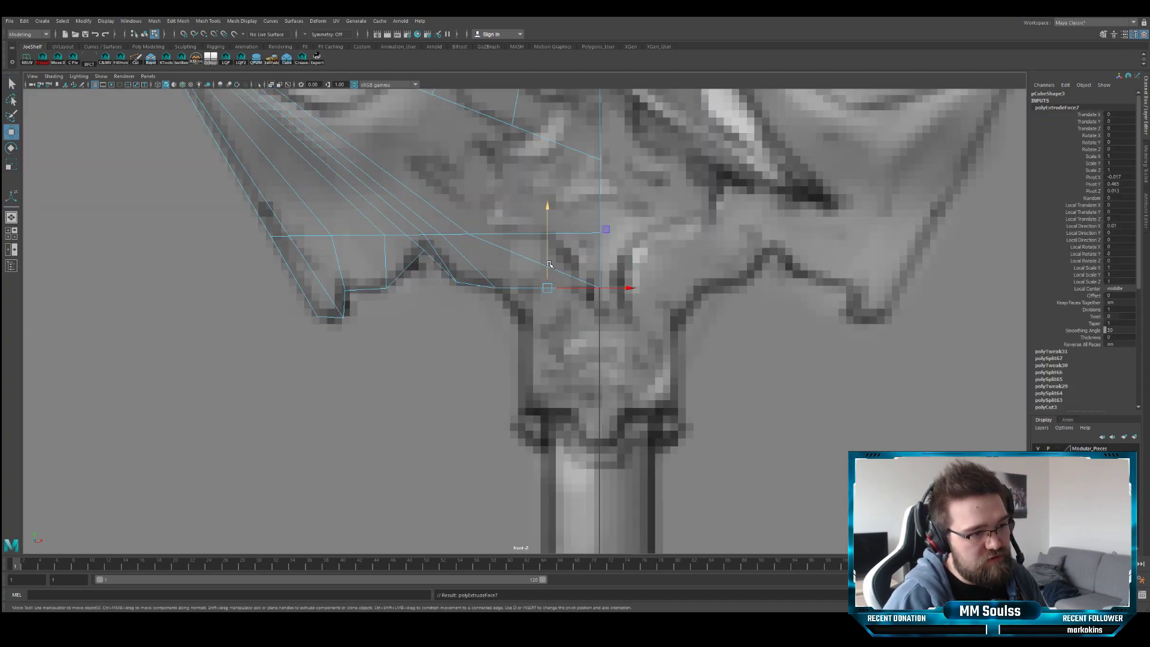
pyautogui.moveTo(549, 274); pyautogui.dragTo(549, 300)
pyautogui.press('q')
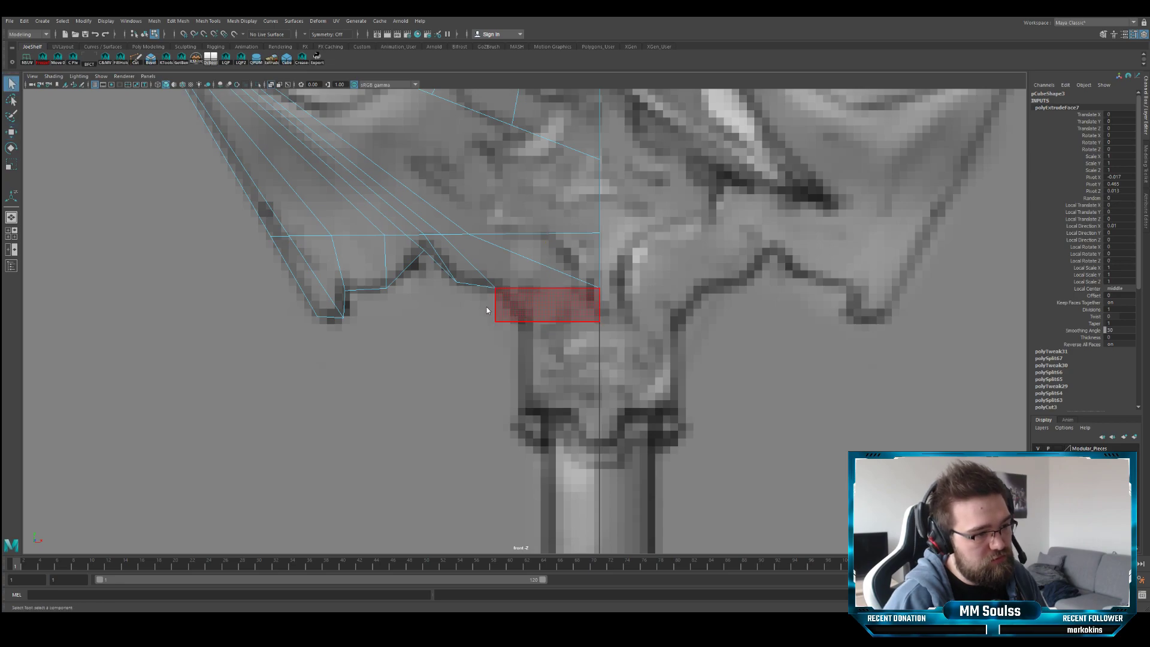
# - Move the outer bottom vertices of the extruded block inward onto the collar's side outline
pyautogui.press('F9')
pyautogui.click(512, 321)
pyautogui.press('w')
pyautogui.press('q')
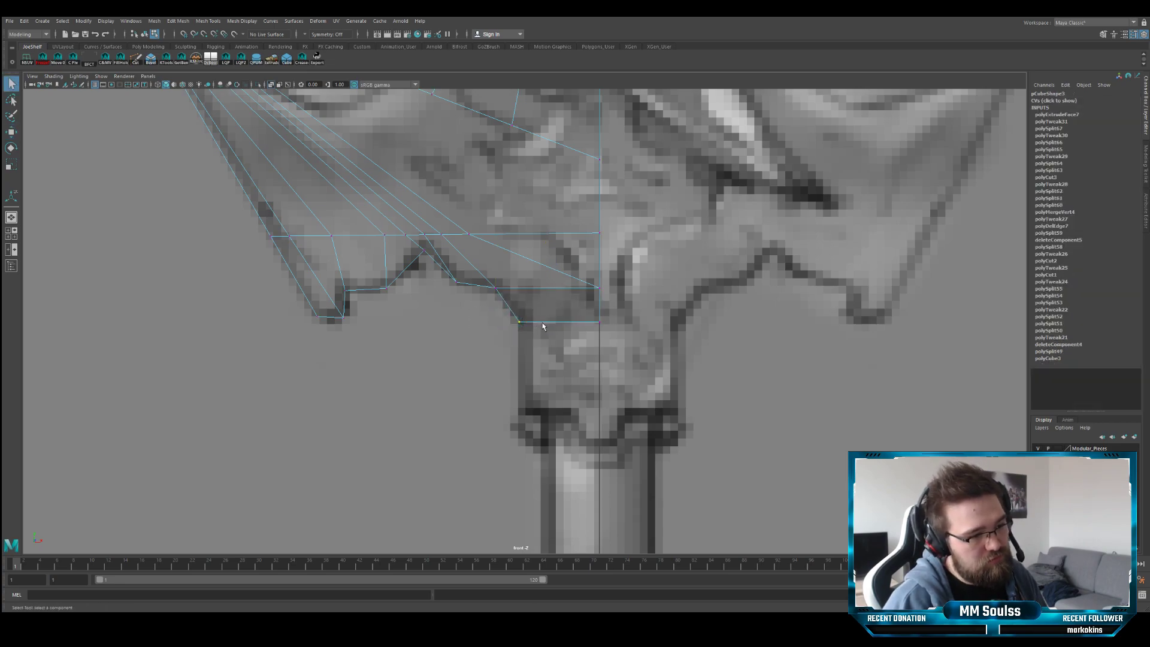
pyautogui.press('w')
pyautogui.moveTo(574, 324)
pyautogui.mouseDown()
pyautogui.moveTo(556, 324)
pyautogui.moveTo(568, 324)
pyautogui.mouseUp()
pyautogui.press('q')
# - Extrude the block's bottom face again, pulling it straight down along the collar
pyautogui.press('F11')
pyautogui.click(584, 320)
pyautogui.moveTo(442, 263); pyautogui.dragTo(675, 320)
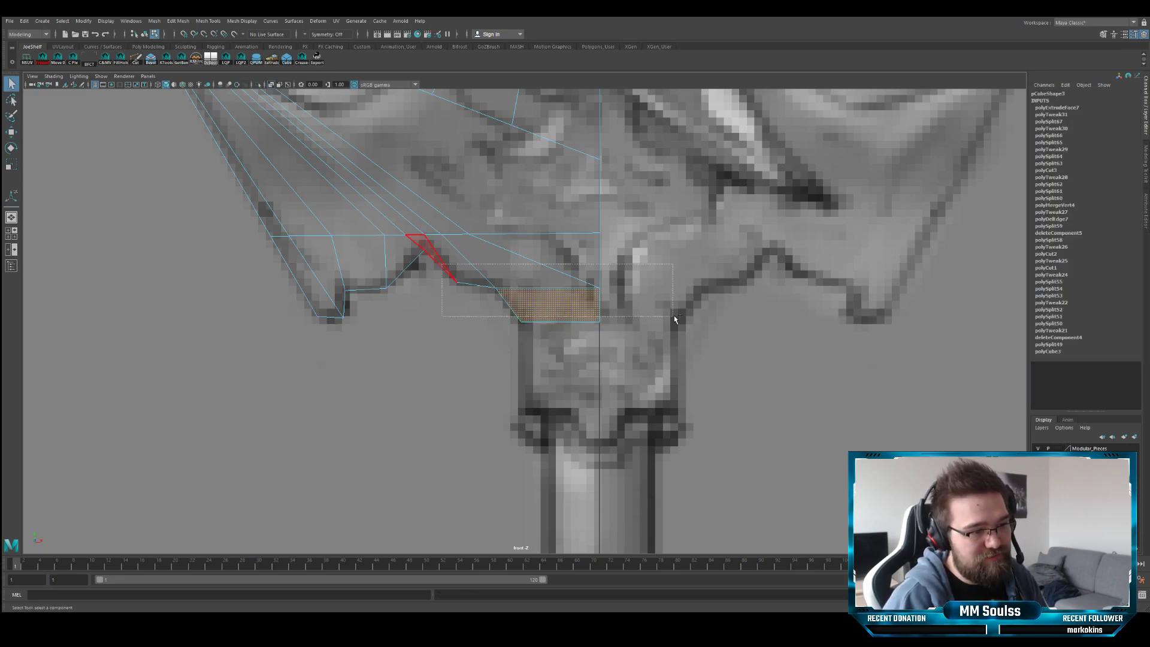
pyautogui.hotkey('ctrl', 'e')
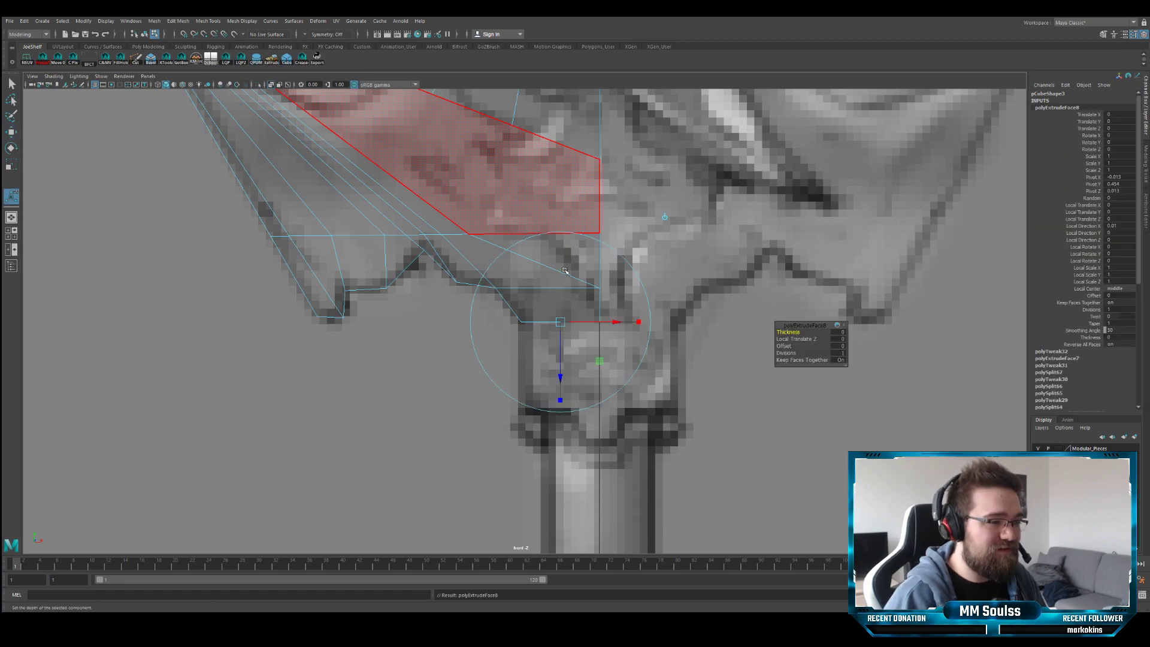
pyautogui.press('w')
pyautogui.moveTo(562, 285); pyautogui.dragTo(562, 328)
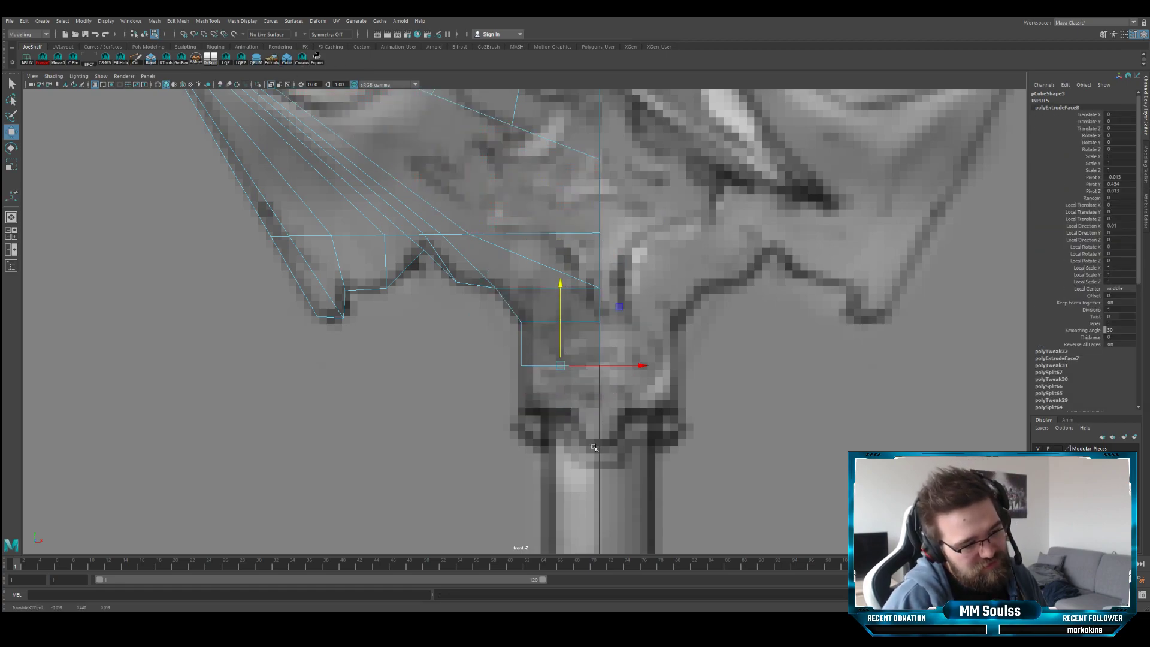
pyautogui.scroll(-5, 587, 436)
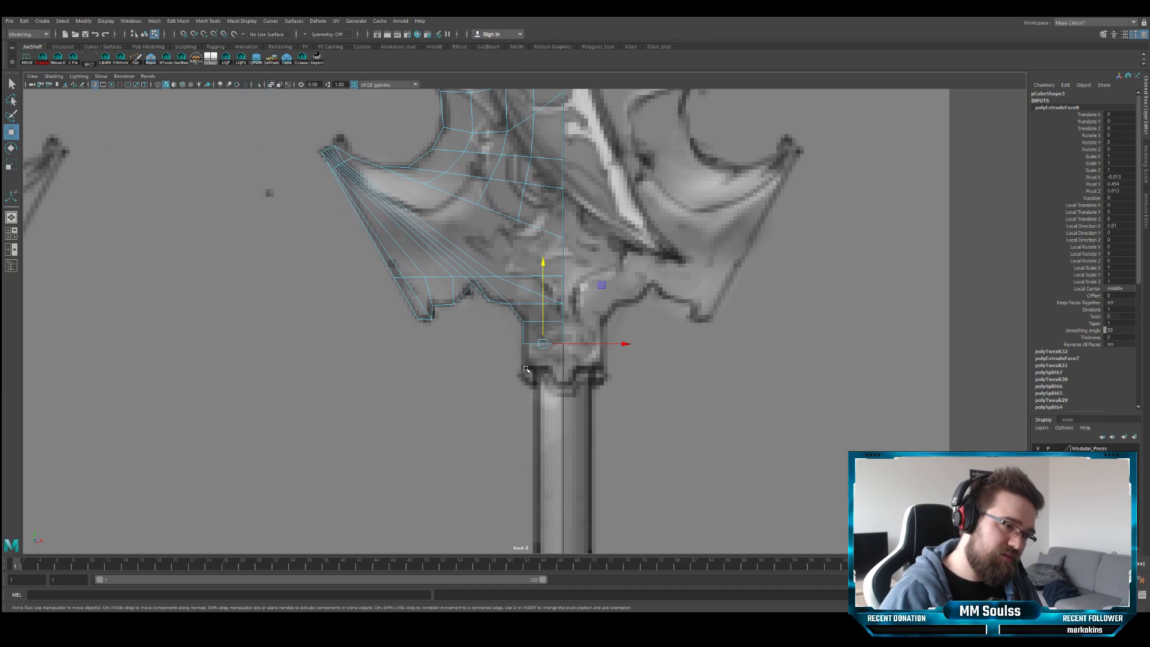
pyautogui.keyDown('alt'); pyautogui.moveTo(544, 315); pyautogui.dragTo(552, 369, button='middle'); pyautogui.keyUp('alt')
pyautogui.keyDown('alt'); pyautogui.moveTo(522, 248); pyautogui.dragTo(532, 313, button='middle'); pyautogui.keyUp('alt')
# - Delete the extruded collar's inner side faces along the centre line and check the open side of the half
pyautogui.press('space')
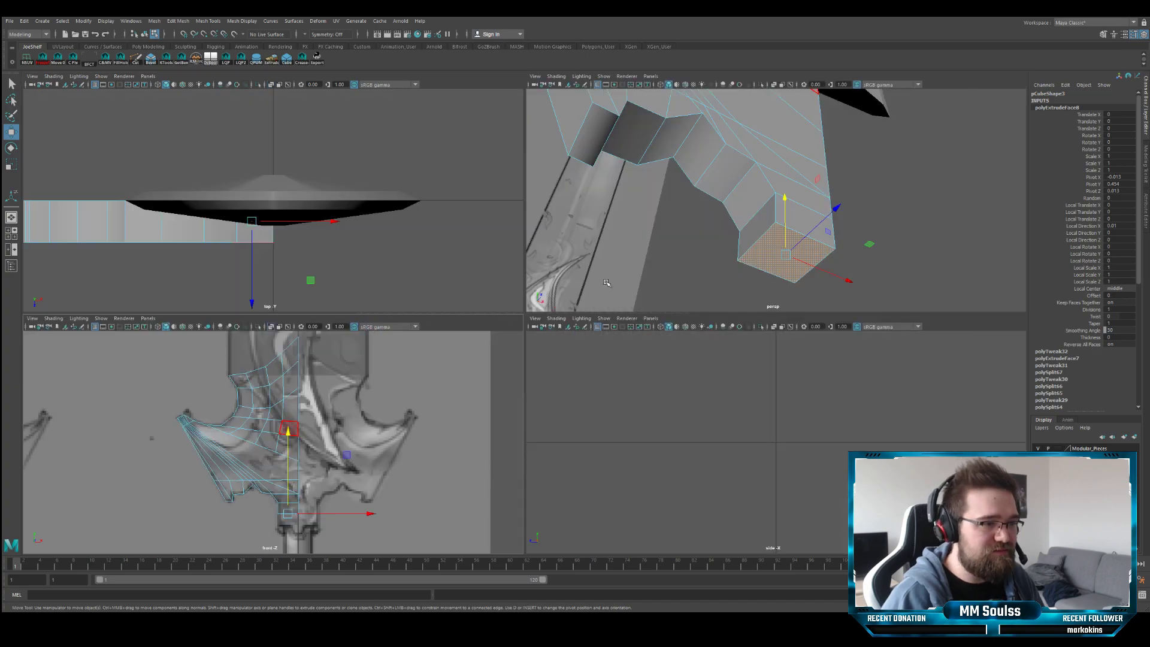
pyautogui.press('space')
pyautogui.keyDown('alt'); pyautogui.moveTo(667, 233); pyautogui.dragTo(560, 302); pyautogui.keyUp('alt')
pyautogui.press('q')
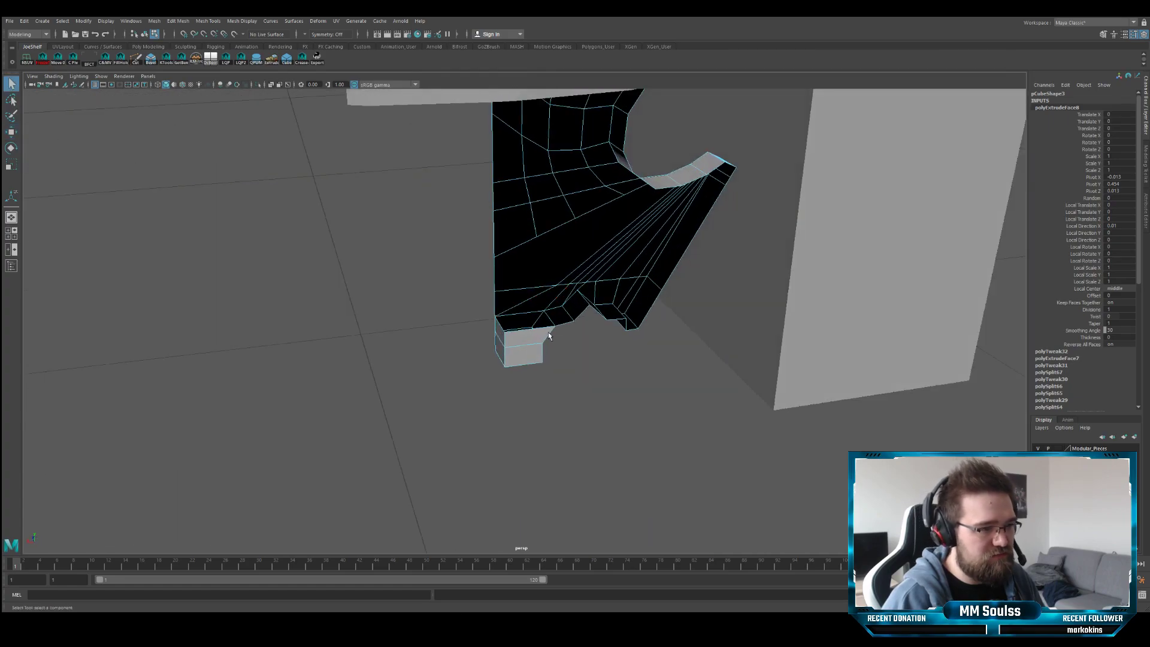
pyautogui.click(500, 346)
pyautogui.press('Delete')
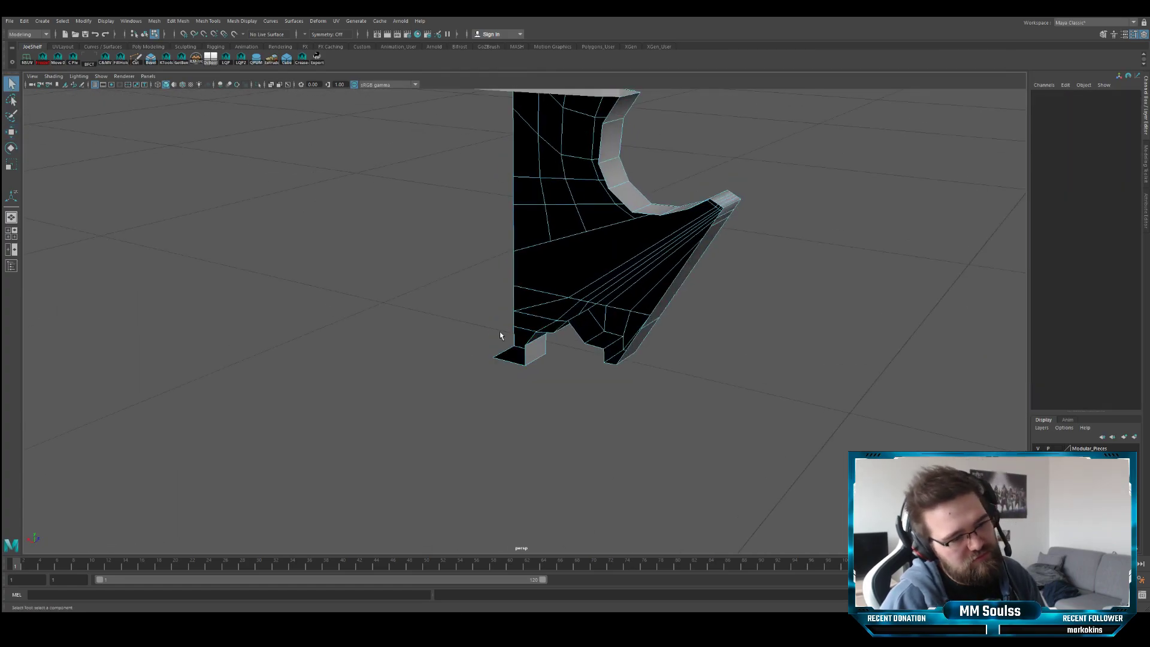
pyautogui.keyDown('alt'); pyautogui.moveTo(501, 314); pyautogui.dragTo(516, 358); pyautogui.keyUp('alt')
pyautogui.click(514, 357)
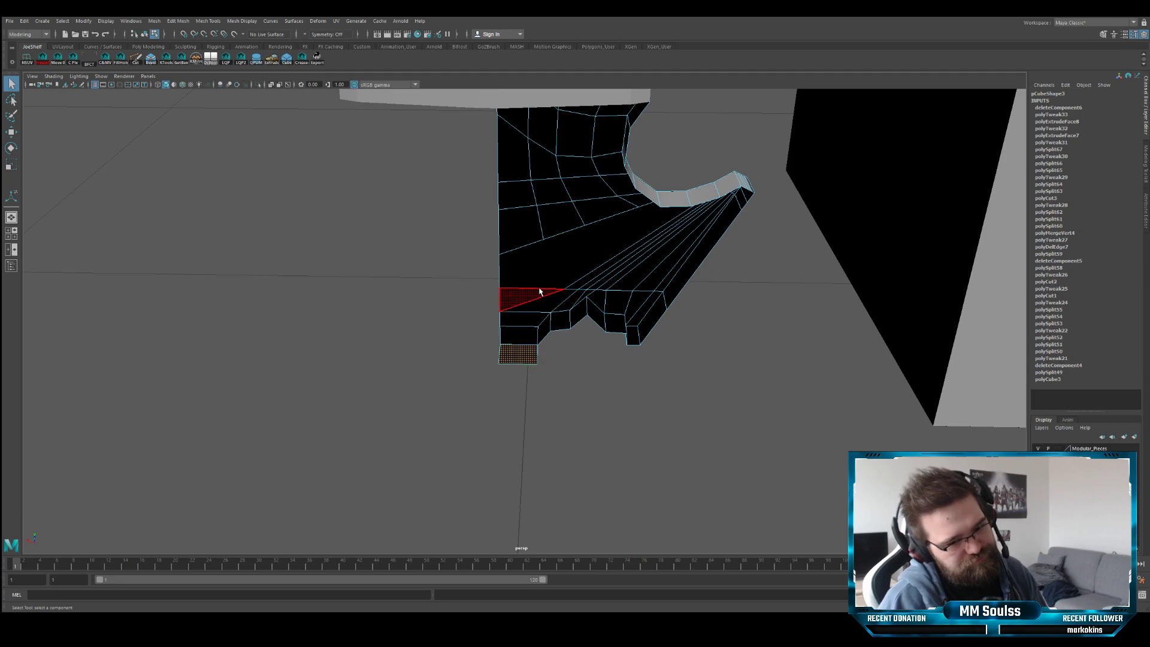
pyautogui.keyDown('alt'); pyautogui.moveTo(527, 297); pyautogui.dragTo(629, 278); pyautogui.keyUp('alt')
pyautogui.press('F8')
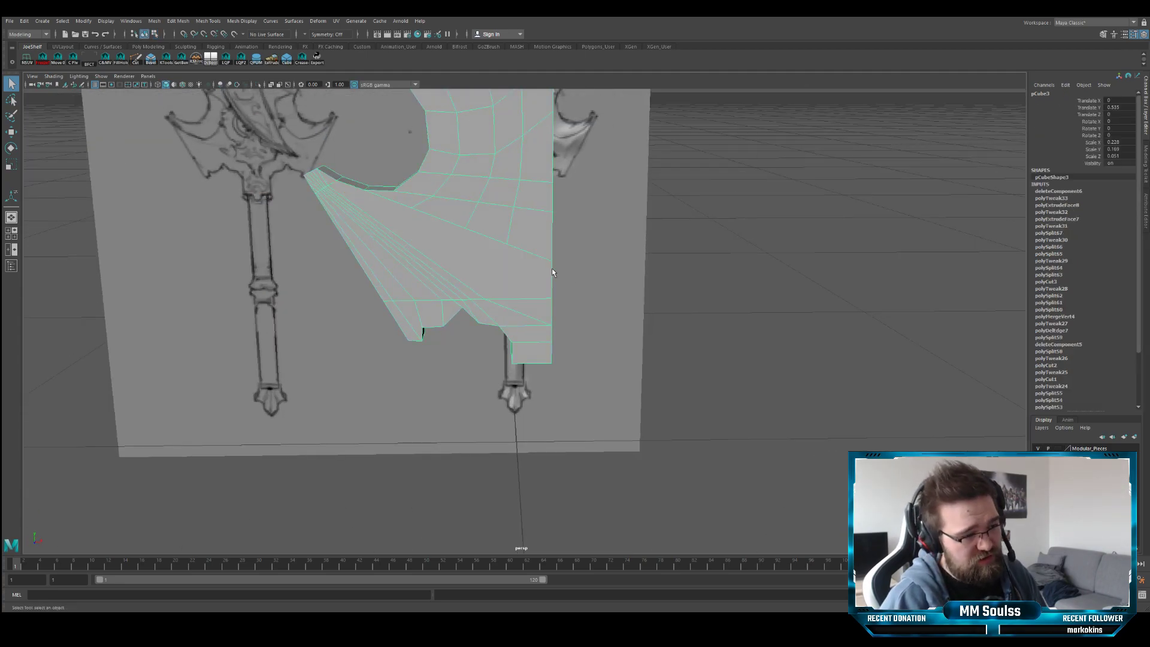
# - Lower the collar's bottom vertices to the lower rim of the collar in the front reference
pyautogui.press('space')
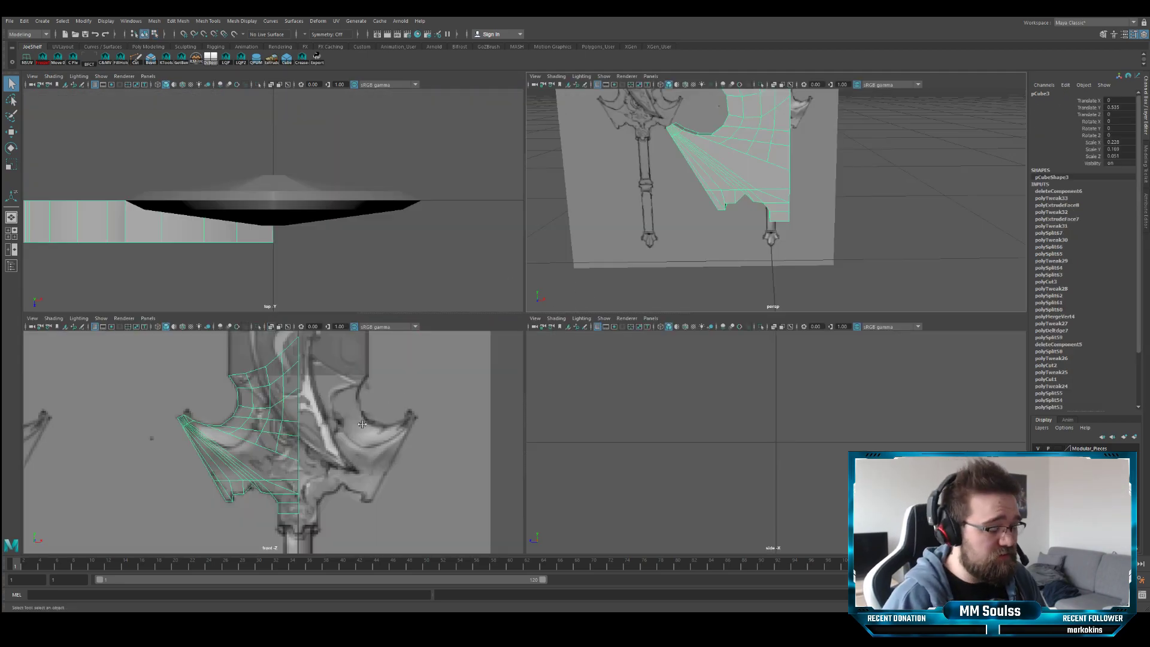
pyautogui.press('space')
pyautogui.scroll(5, 537, 401)
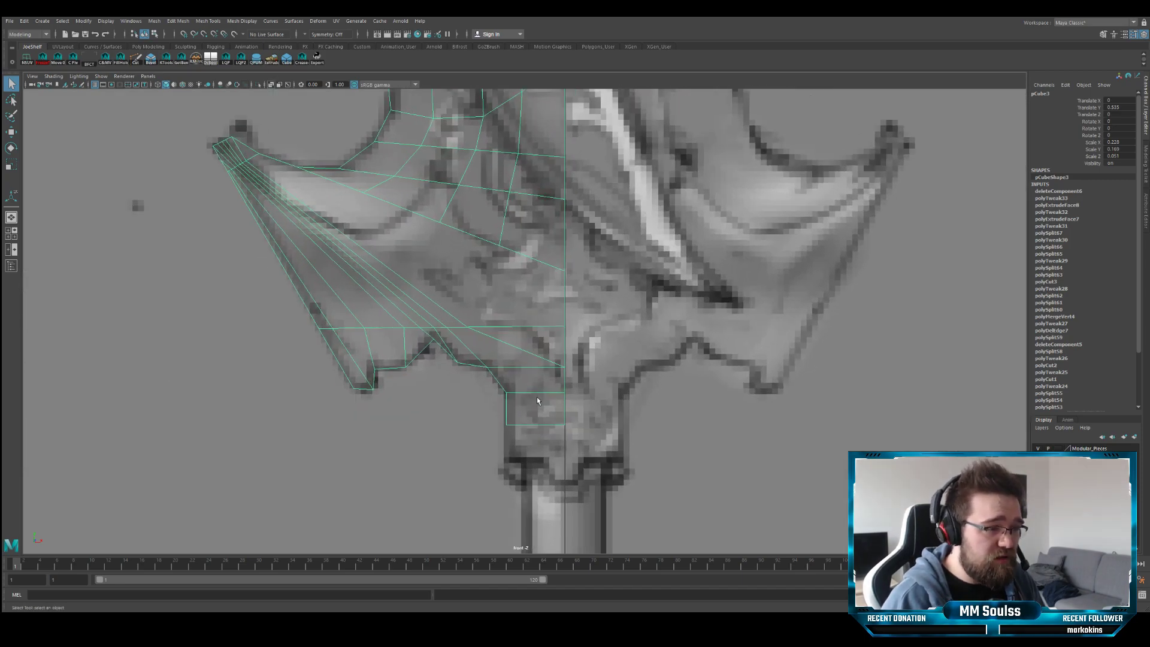
pyautogui.scroll(2, 538, 401)
pyautogui.keyDown('alt'); pyautogui.moveTo(538, 401); pyautogui.dragTo(482, 255, button='middle'); pyautogui.keyUp('alt')
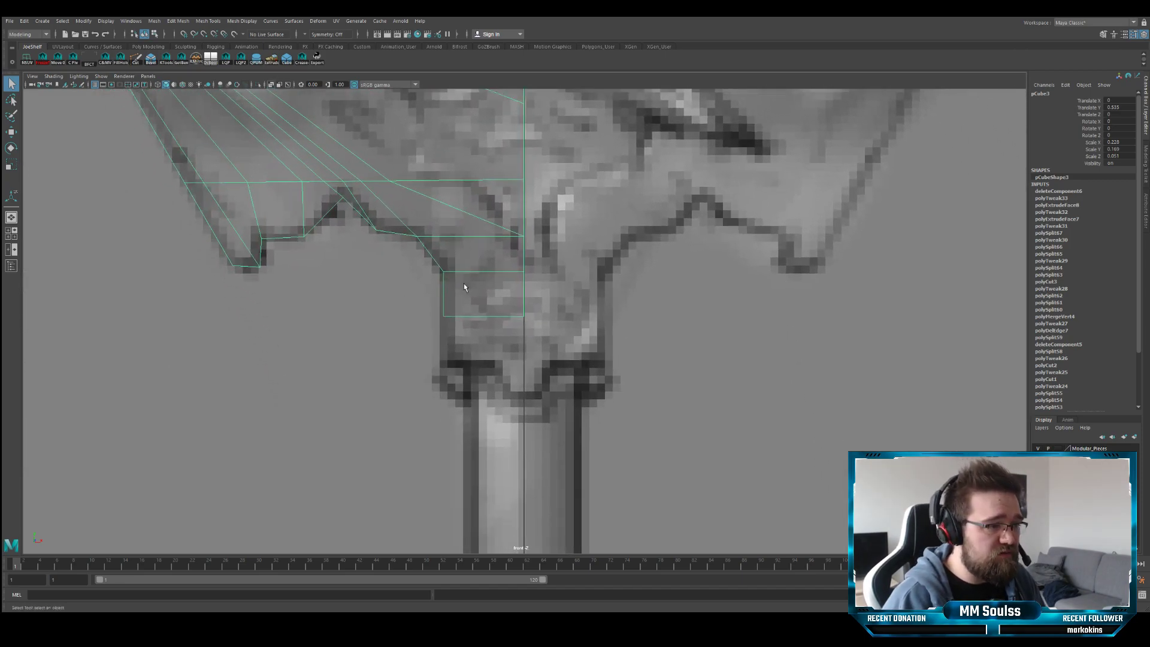
pyautogui.moveTo(463, 283); pyautogui.dragTo(429, 281, button='right')
pyautogui.moveTo(424, 295); pyautogui.dragTo(556, 324)
pyautogui.press('w')
pyautogui.moveTo(482, 291); pyautogui.dragTo(480, 372)
# - Move the wing tip's upper corner vertex onto the peak of the tip's small upper prong
pyautogui.keyDown('alt'); pyautogui.moveTo(480, 372); pyautogui.dragTo(367, 205, button='right'); pyautogui.keyUp('alt')
pyautogui.keyDown('alt'); pyautogui.moveTo(367, 204); pyautogui.dragTo(433, 327, button='middle'); pyautogui.keyUp('alt')
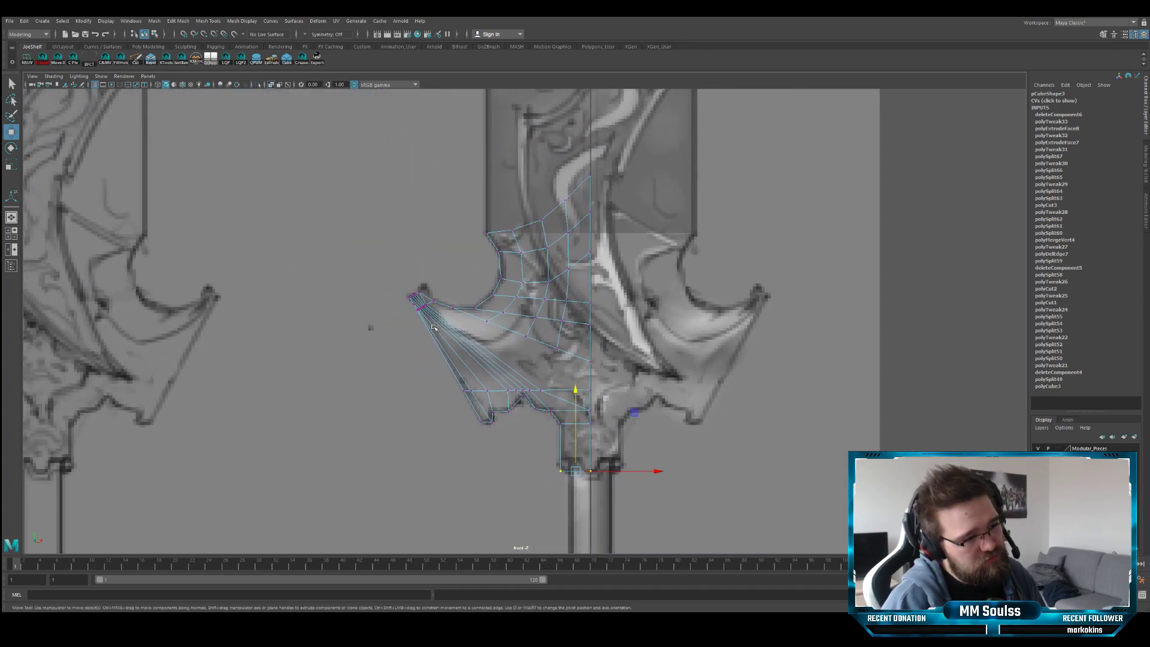
pyautogui.scroll(8, 433, 326)
pyautogui.press('q')
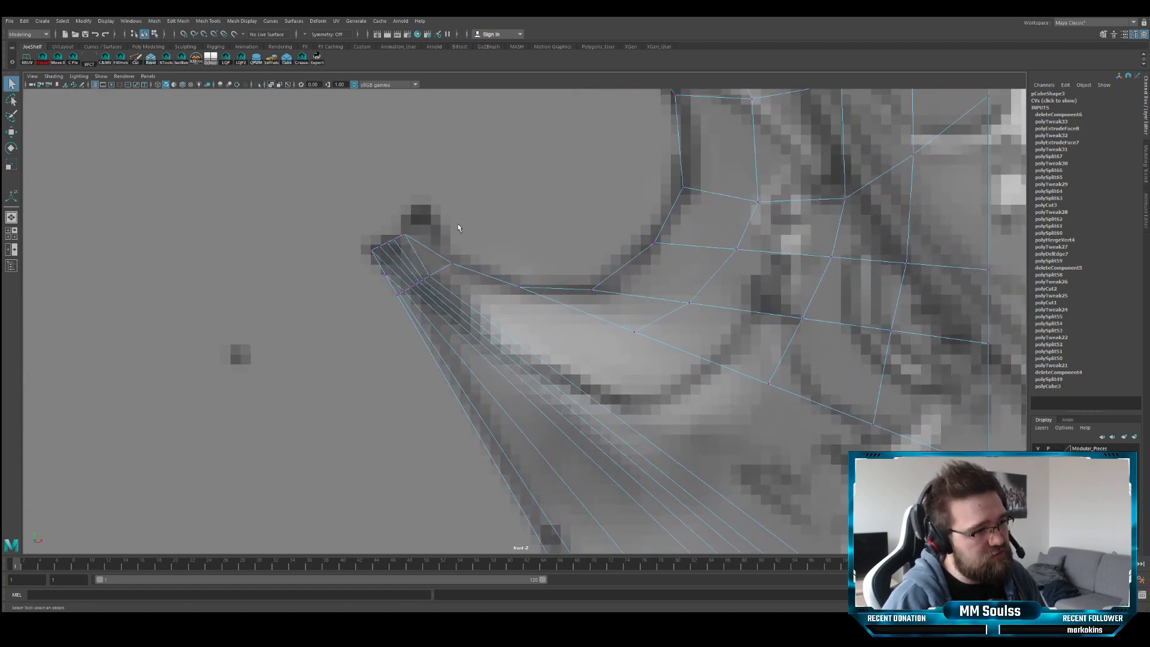
pyautogui.press('w')
pyautogui.moveTo(400, 238); pyautogui.dragTo(421, 213)
pyautogui.press('q')
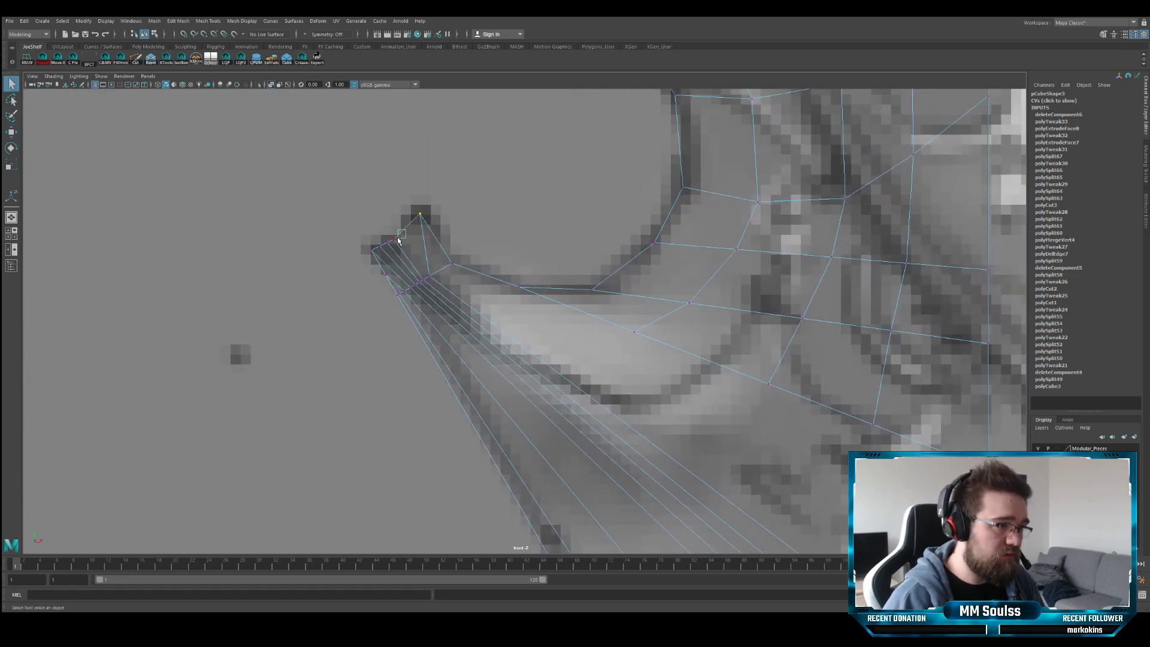
# - Move the vertices next to the prong outward along the wing tip's upper edge to match the reference
pyautogui.click(393, 239)
pyautogui.press('w')
pyautogui.hotkey('ctrl', 'z')
pyautogui.hotkey('ctrl', 'z')
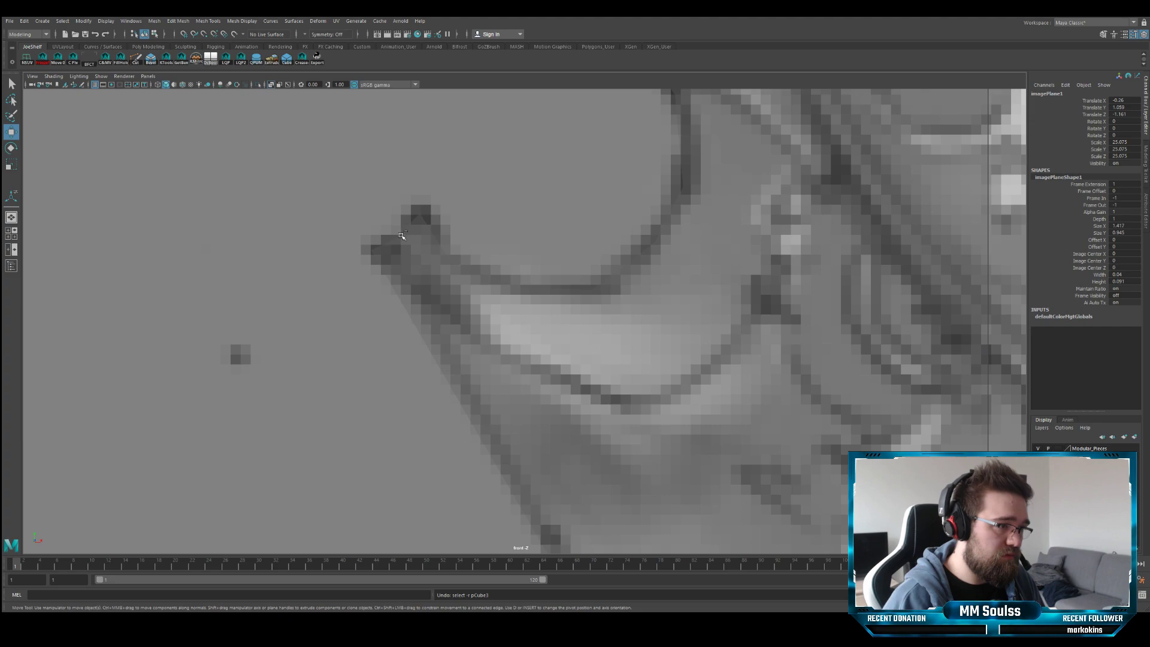
pyautogui.click(402, 233)
pyautogui.press('F9')
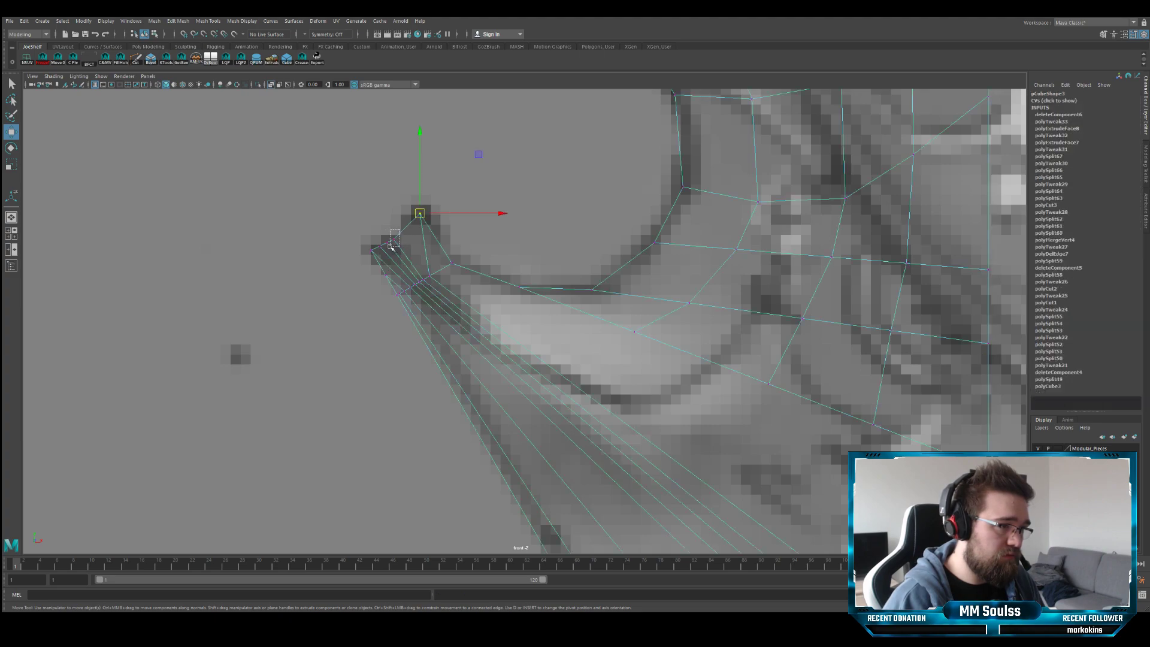
pyautogui.moveTo(399, 233); pyautogui.dragTo(379, 245)
pyautogui.press('q')
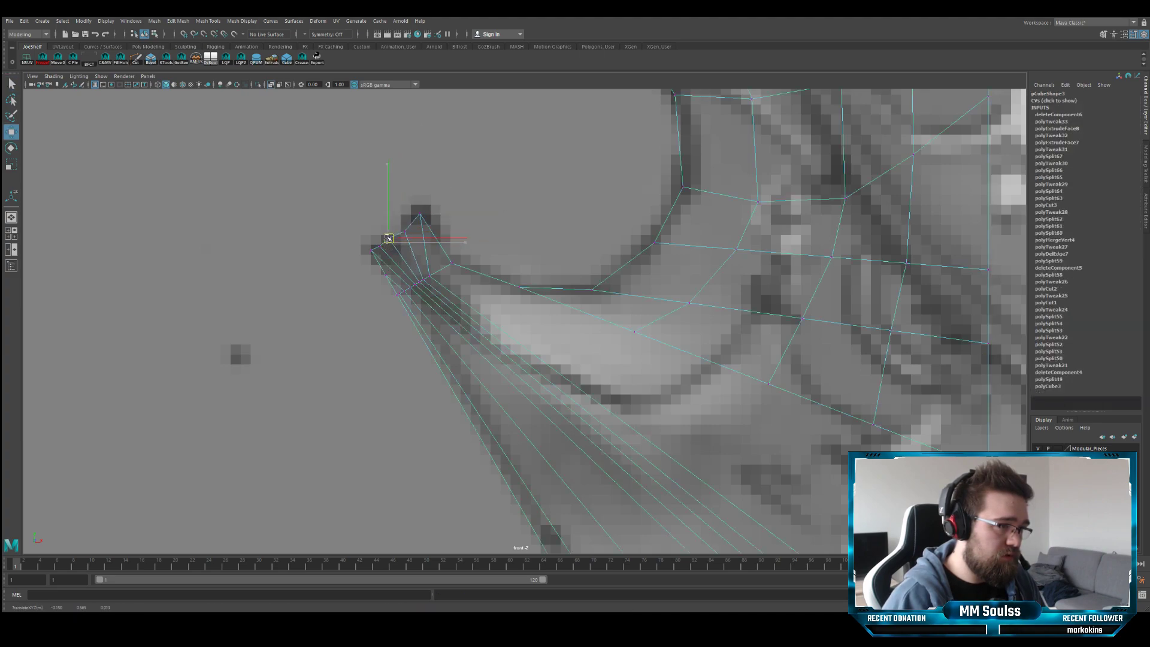
pyautogui.press('w')
pyautogui.press('q')
# - Shift the vertex row at the tip's base inward along the wing and fit the lower edge vertex to the outline
pyautogui.keyDown('alt'); pyautogui.moveTo(449, 300); pyautogui.dragTo(425, 252, button='middle'); pyautogui.keyUp('alt')
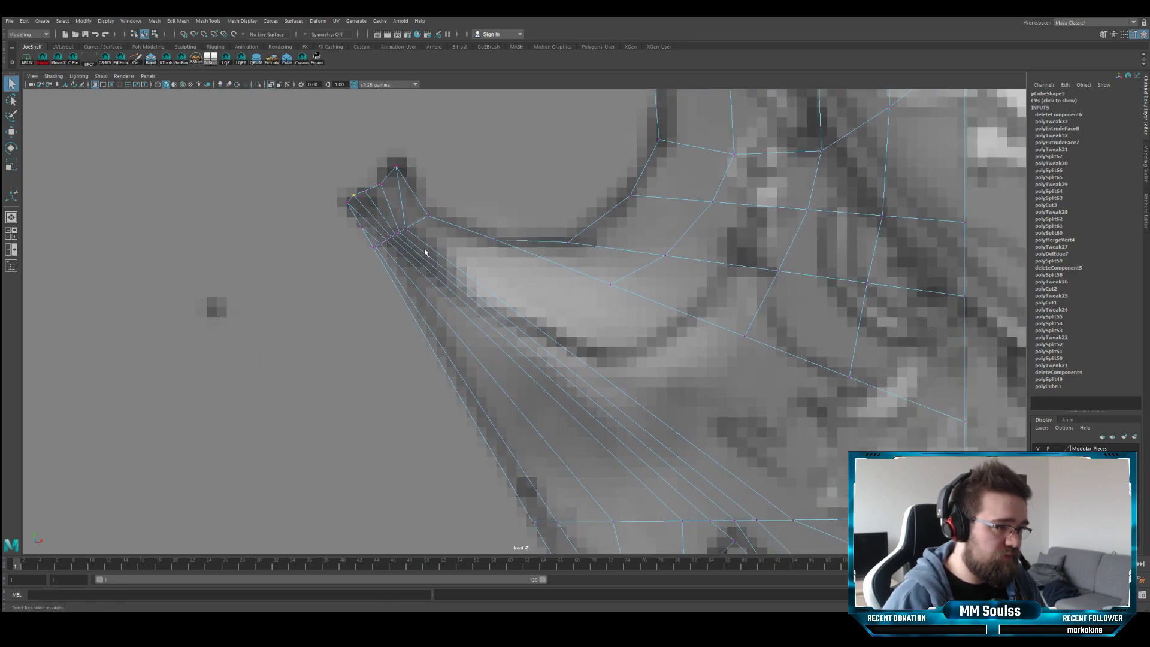
pyautogui.press('w')
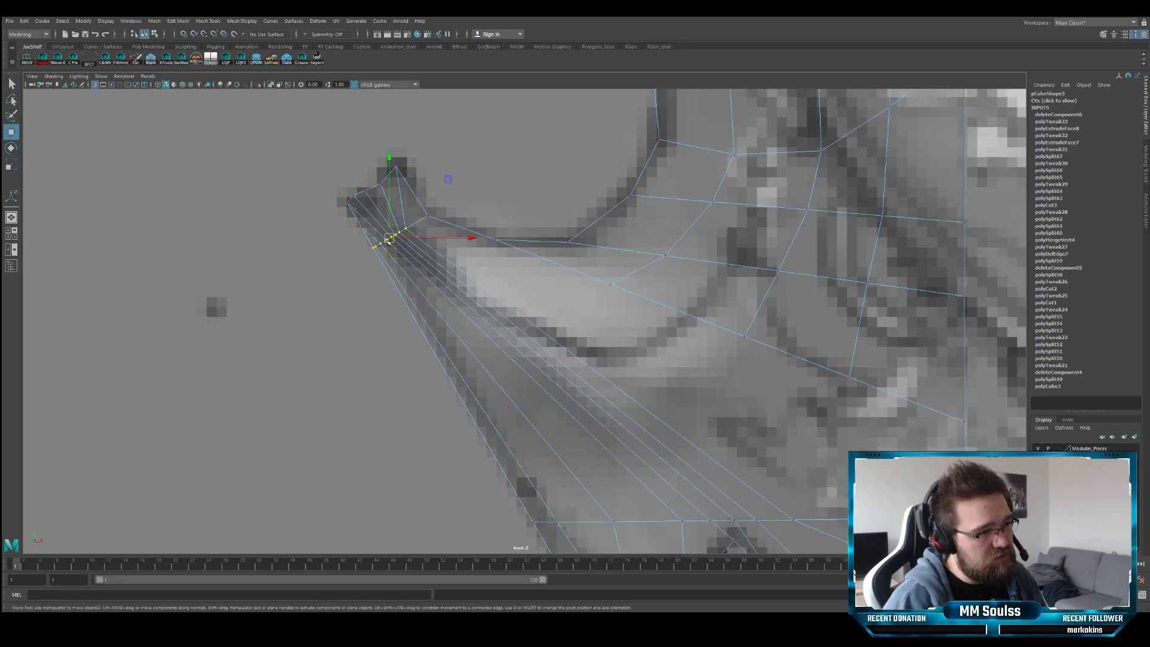
pyautogui.moveTo(389, 238); pyautogui.dragTo(367, 227)
pyautogui.press('q')
pyautogui.click(363, 229)
pyautogui.press('w')
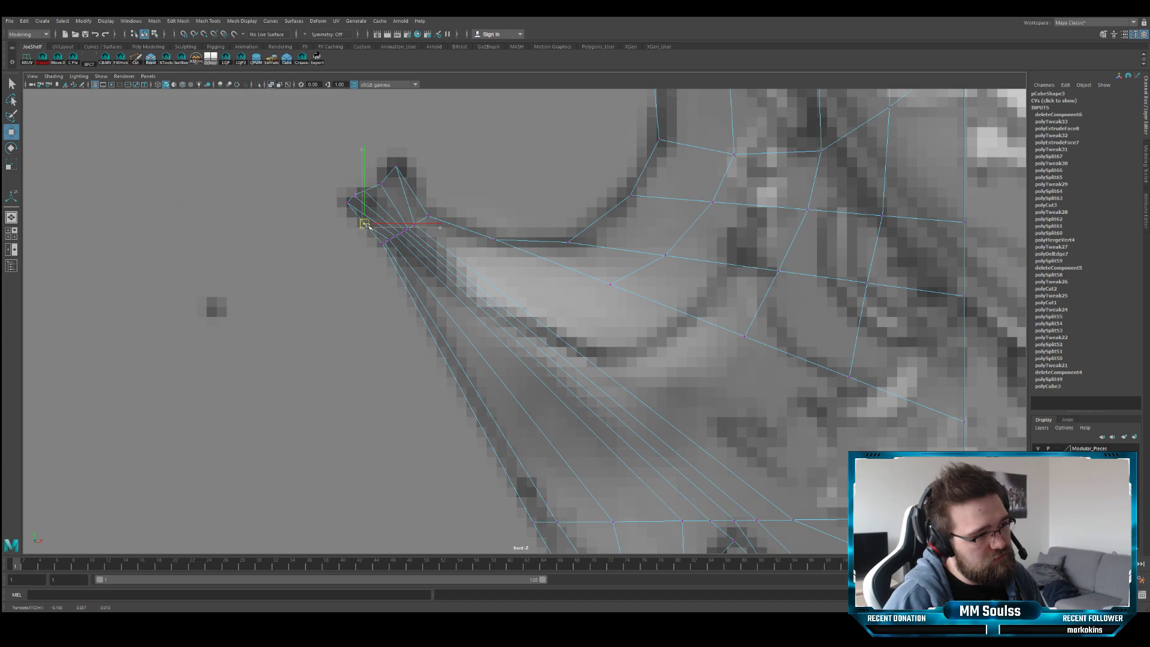
pyautogui.press('q')
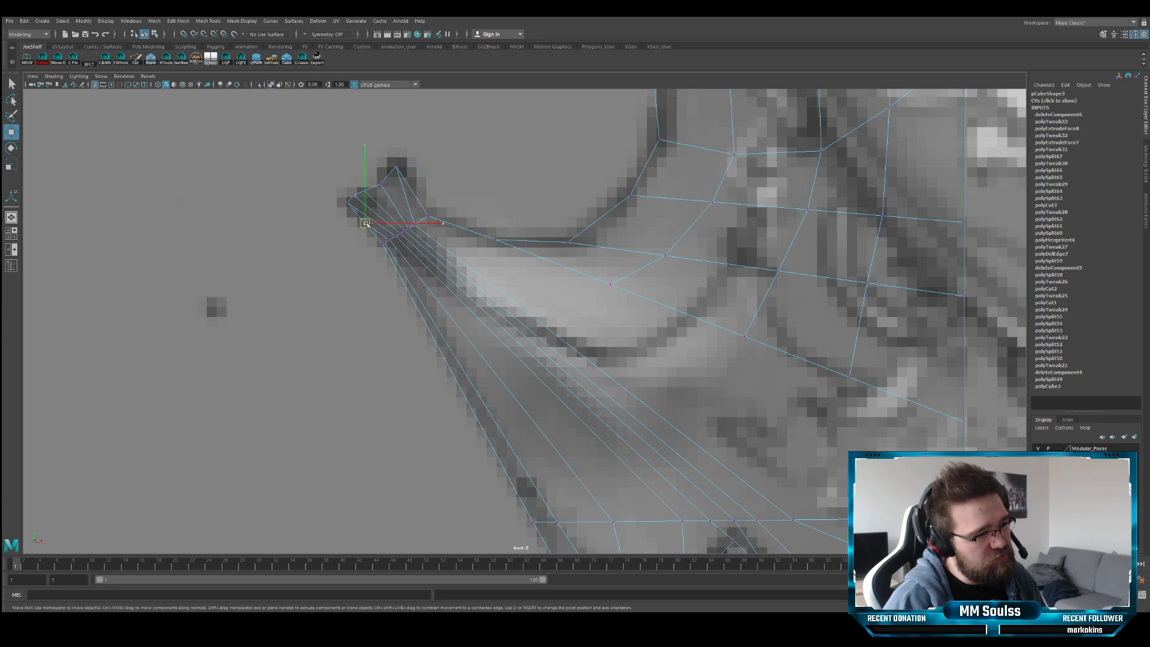
# - Place the wing tip's prong vertices side by side on the reference peak to give the prong a narrow flat top
pyautogui.click(348, 211)
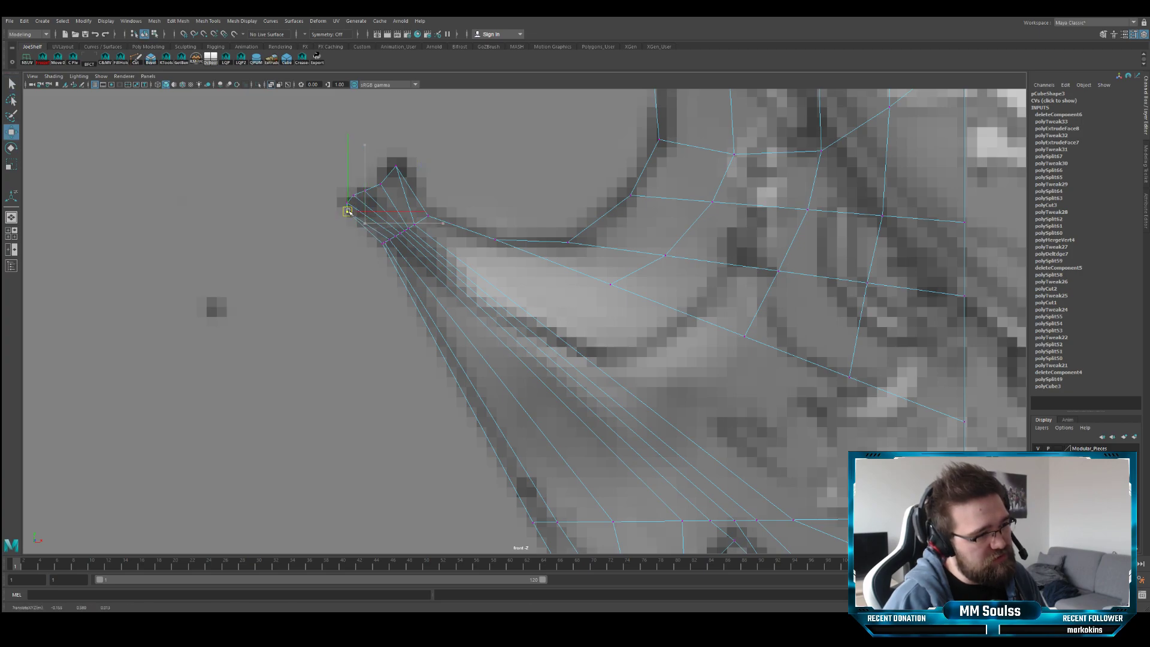
pyautogui.click(381, 185)
pyautogui.press('w')
pyautogui.moveTo(381, 185); pyautogui.dragTo(346, 206)
pyautogui.press('q')
pyautogui.click(396, 166)
pyautogui.press('w')
pyautogui.press('q')
pyautogui.click(388, 169)
pyautogui.press('w')
pyautogui.press('q')
# - Adjust the vertices at the wing's outermost point to follow the tip's blunt outline
pyautogui.click(365, 191)
pyautogui.press('w')
pyautogui.press('q')
pyautogui.press('w')
pyautogui.press('q')
pyautogui.click(348, 203)
pyautogui.press('w')
pyautogui.press('q')
pyautogui.click(348, 211)
pyautogui.press('w')
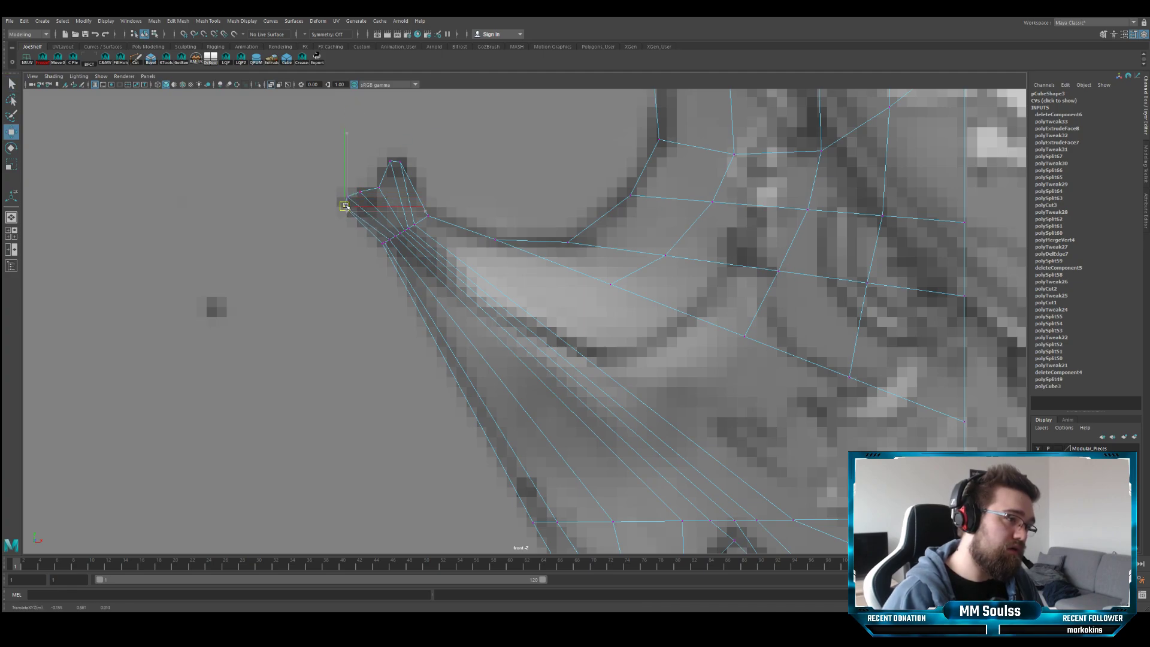
# - Try to insert an edge loop across the wing's upper curved edge near the tip
pyautogui.keyDown('alt'); pyautogui.moveTo(494, 252); pyautogui.dragTo(424, 248, button='middle'); pyautogui.keyUp('alt')
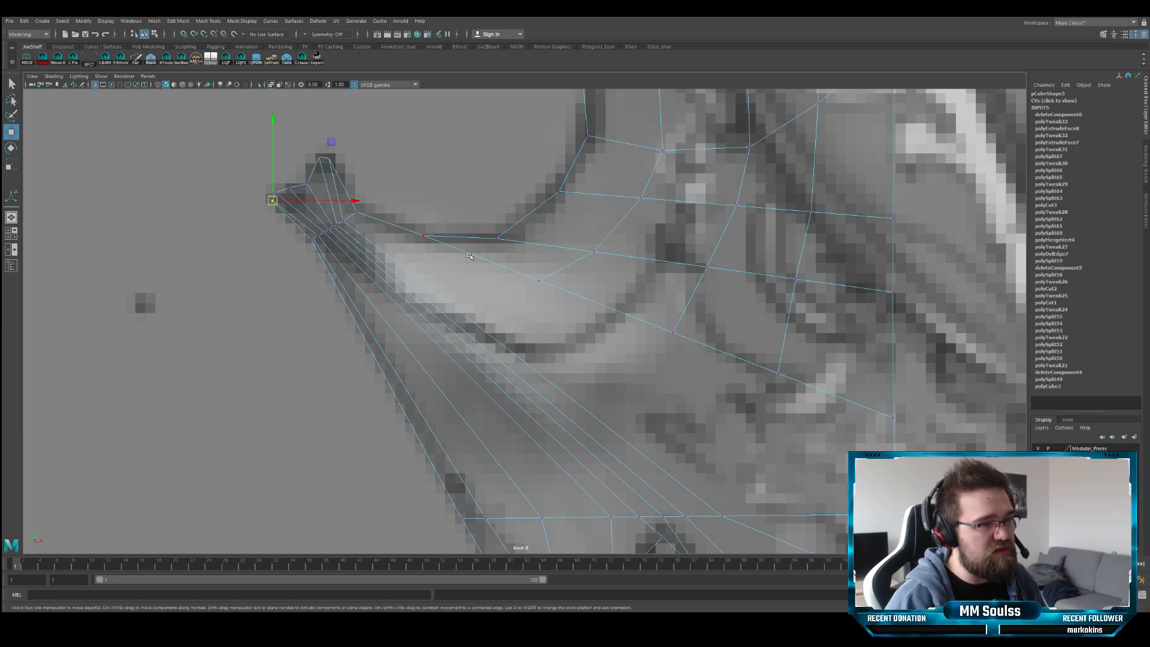
pyautogui.click(136, 60)
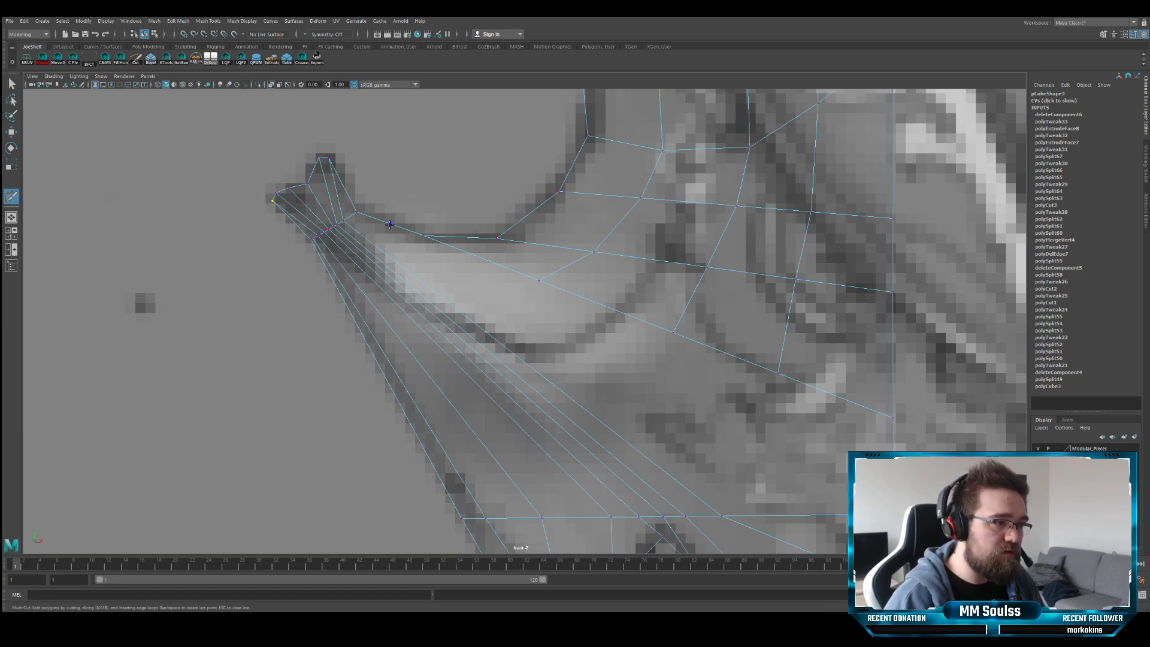
pyautogui.hotkey('ctrl', 'z')
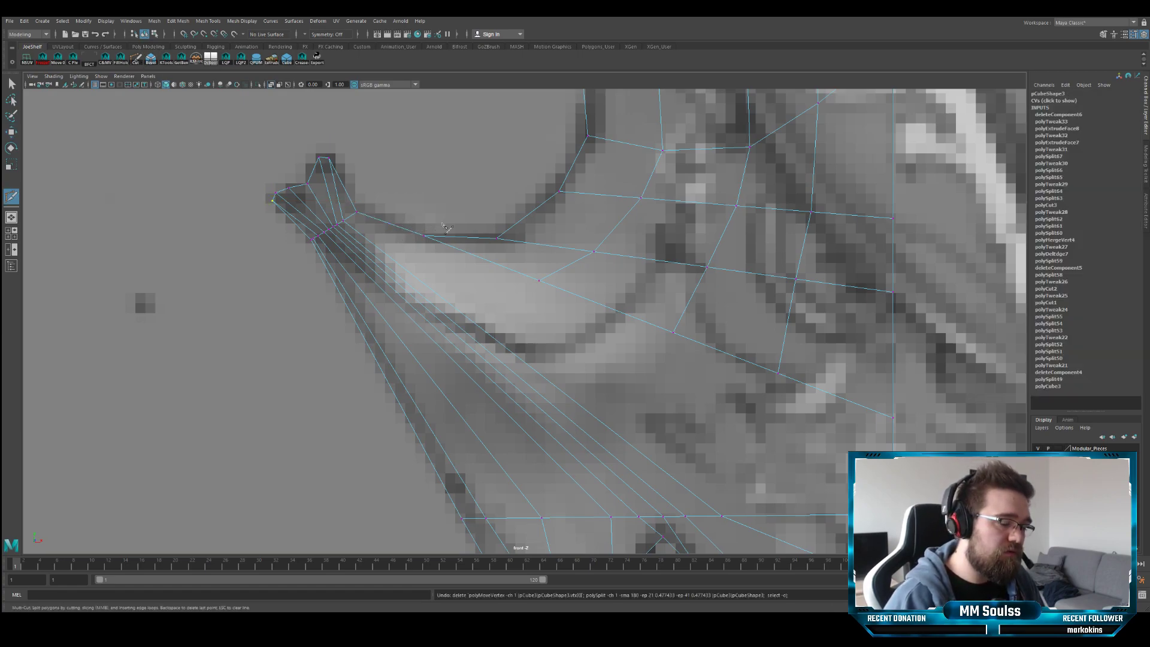
# - Try to cut an edge from the vertex below the wing's upper curve to the horizontal edge beside the notch
pyautogui.scroll(-3, 444, 228)
pyautogui.click(538, 285)
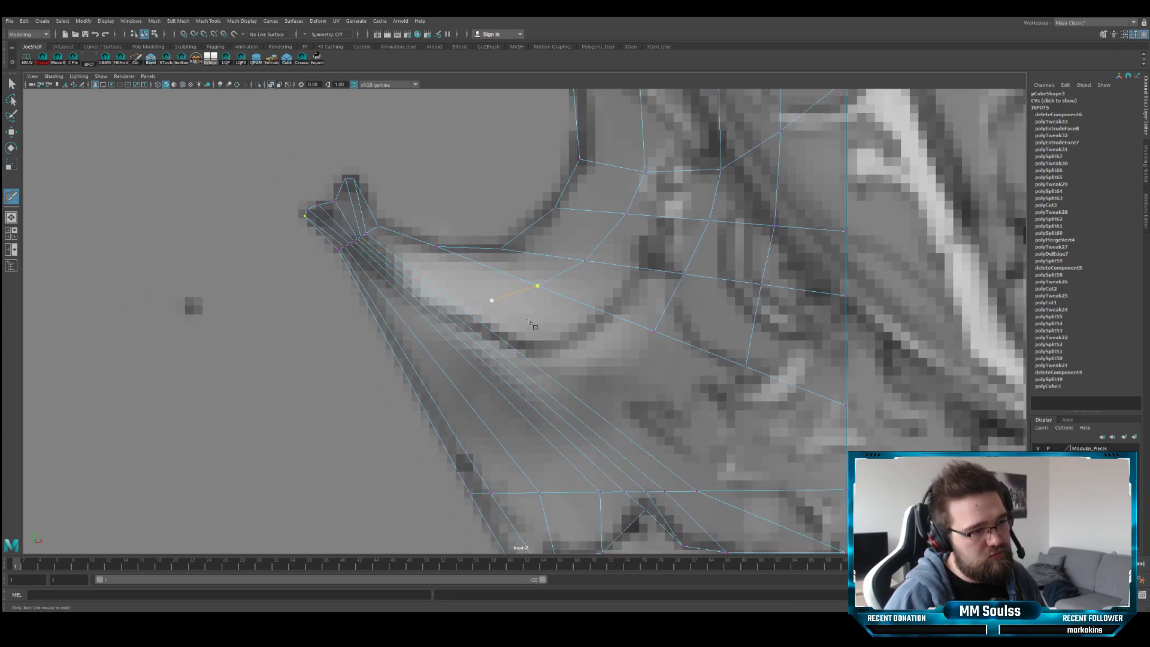
pyautogui.click(698, 492)
pyautogui.click(538, 286)
pyautogui.rightClick(538, 287)
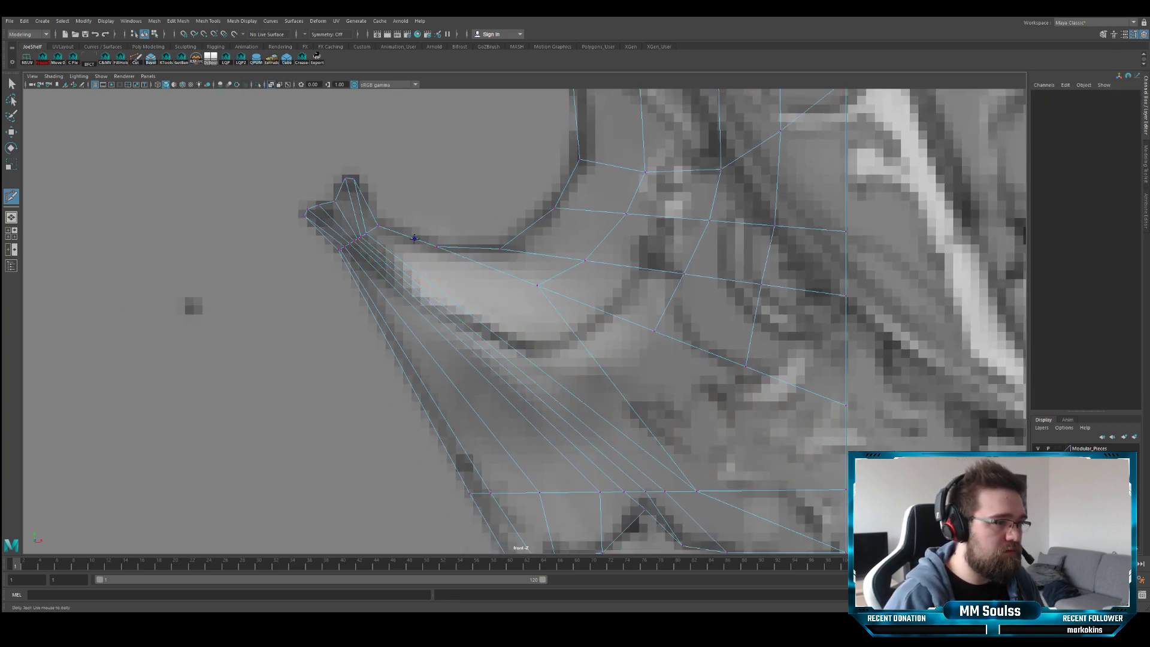
pyautogui.hotkey('ctrl', 'z')
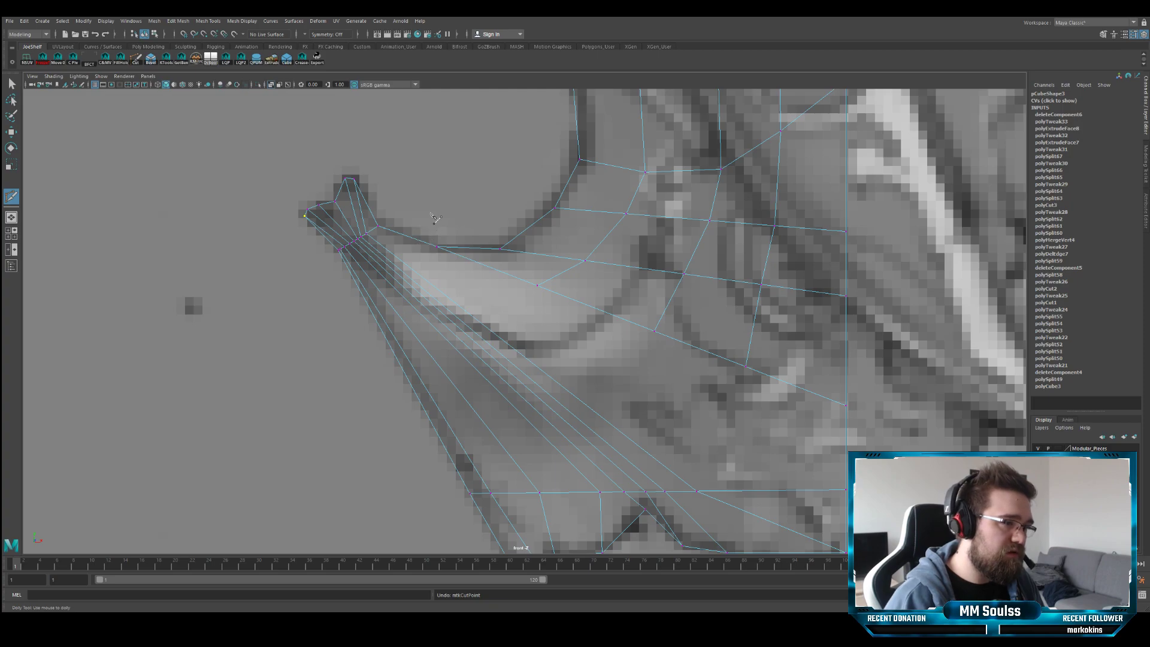
# - Insert an edge loop across the wing just behind its tip with the Multi-Cut tool
pyautogui.keyDown('ctrl'); pyautogui.click(405, 236); pyautogui.keyUp('ctrl')
pyautogui.press('q')
pyautogui.scroll(1, 392, 245)
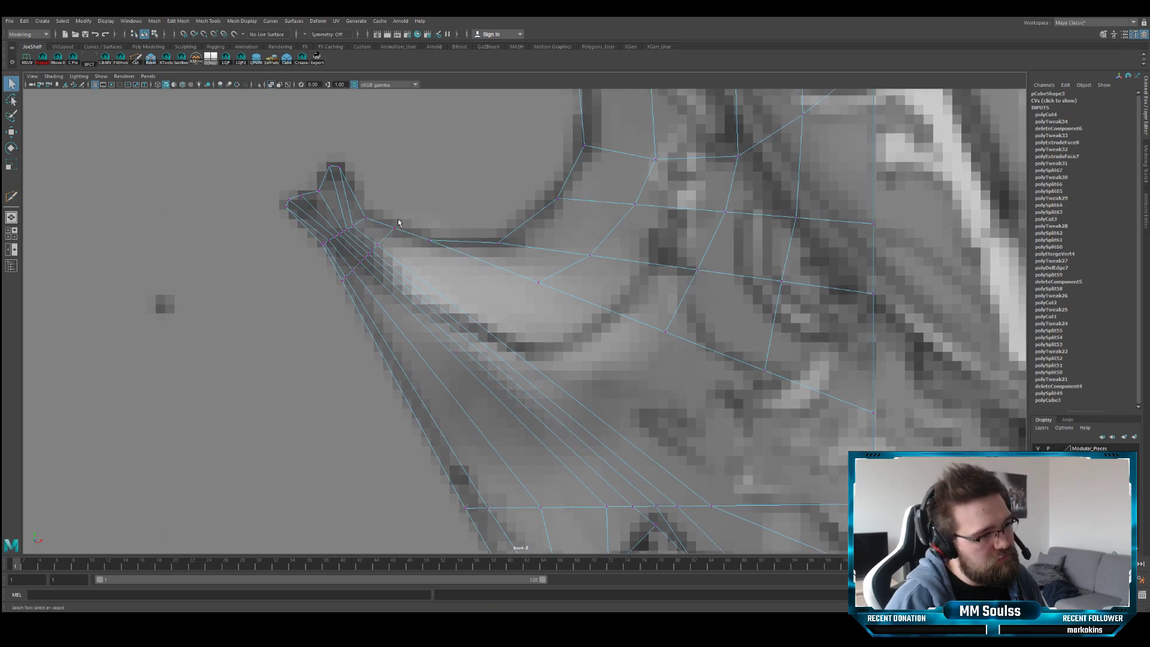
# - Adjust the vertices along the wing's upper curved edge, from the new loop inward, to the reference outline
pyautogui.click(395, 232)
pyautogui.press('w')
pyautogui.press('q')
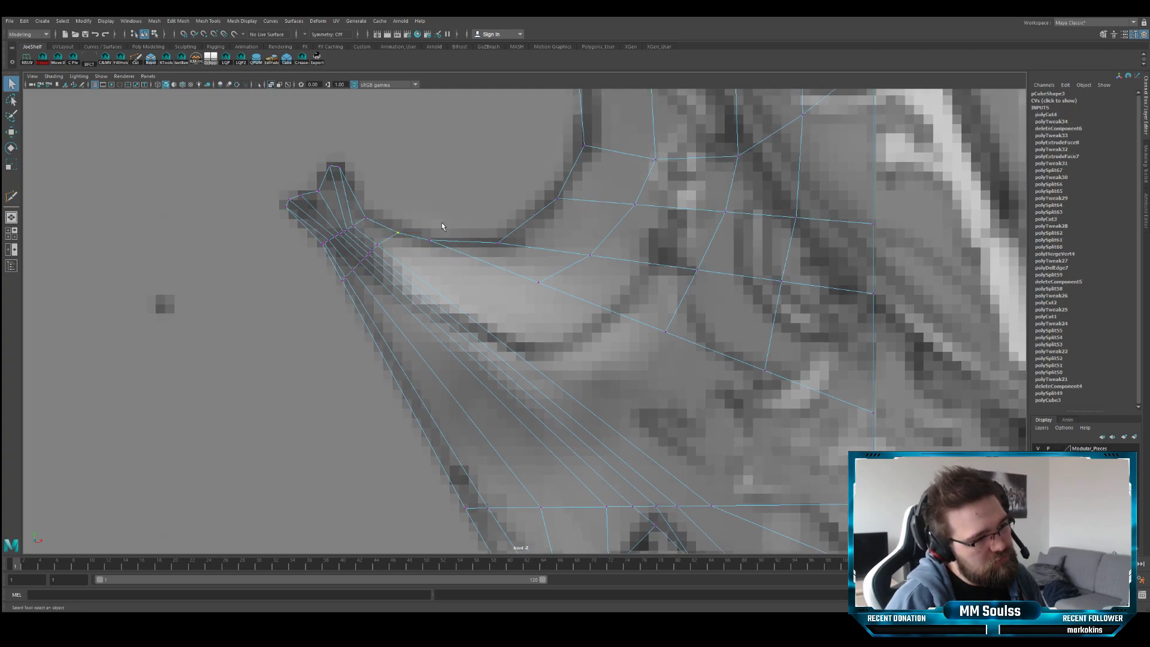
pyautogui.scroll(3, 467, 257)
pyautogui.press('w')
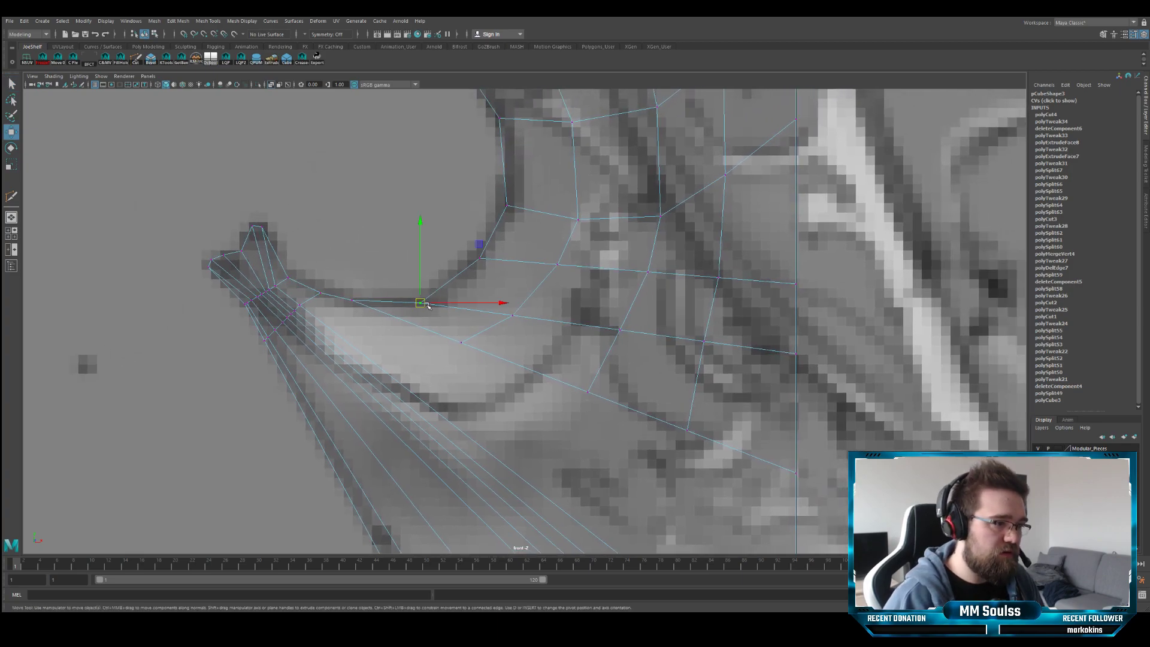
pyautogui.press('q')
# - Move the inner vertex beside the inward-curving outline down toward the centre onto the reference ornament
pyautogui.keyDown('alt'); pyautogui.moveTo(575, 175); pyautogui.dragTo(490, 226, button='middle'); pyautogui.keyUp('alt')
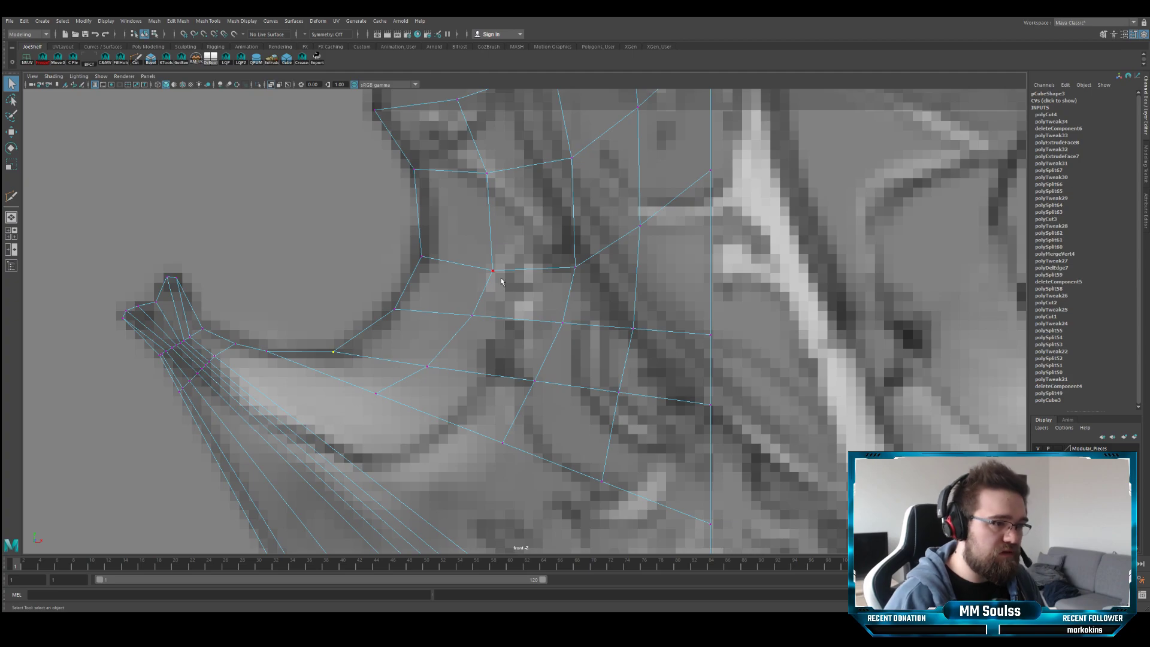
pyautogui.press('w')
pyautogui.moveTo(482, 257); pyautogui.dragTo(519, 283)
pyautogui.scroll(-1, 503, 186)
pyautogui.press('q')
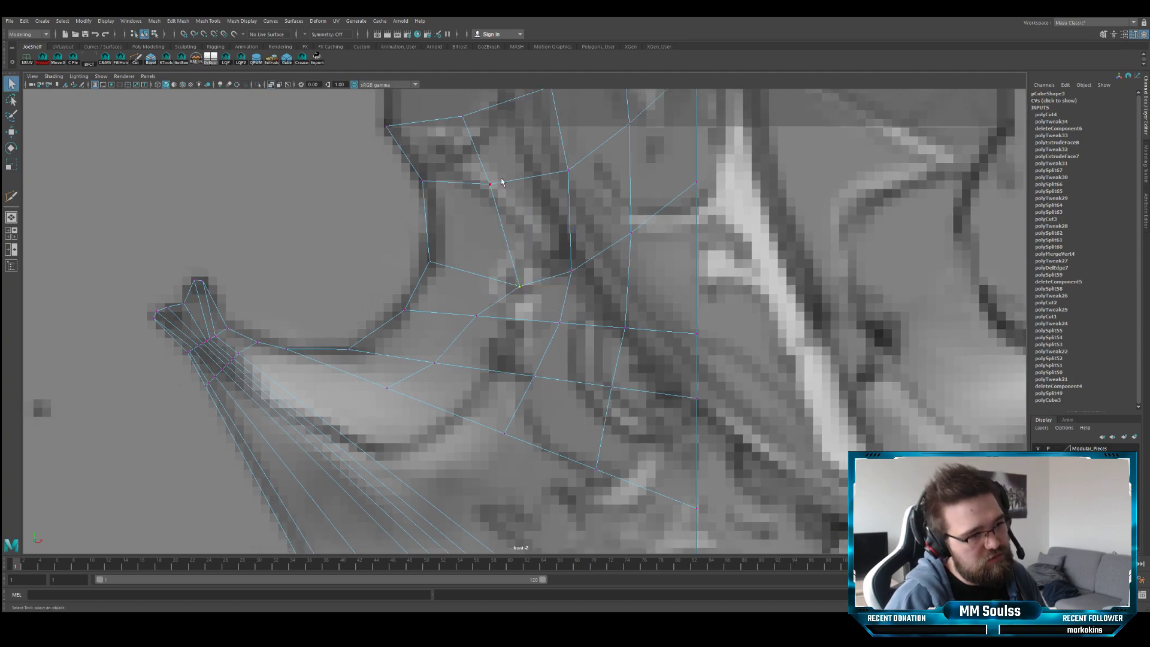
# - Move the outline vertex just below the collar's outer corner up and outward to match the reference outline
pyautogui.click(502, 181)
pyautogui.press('w')
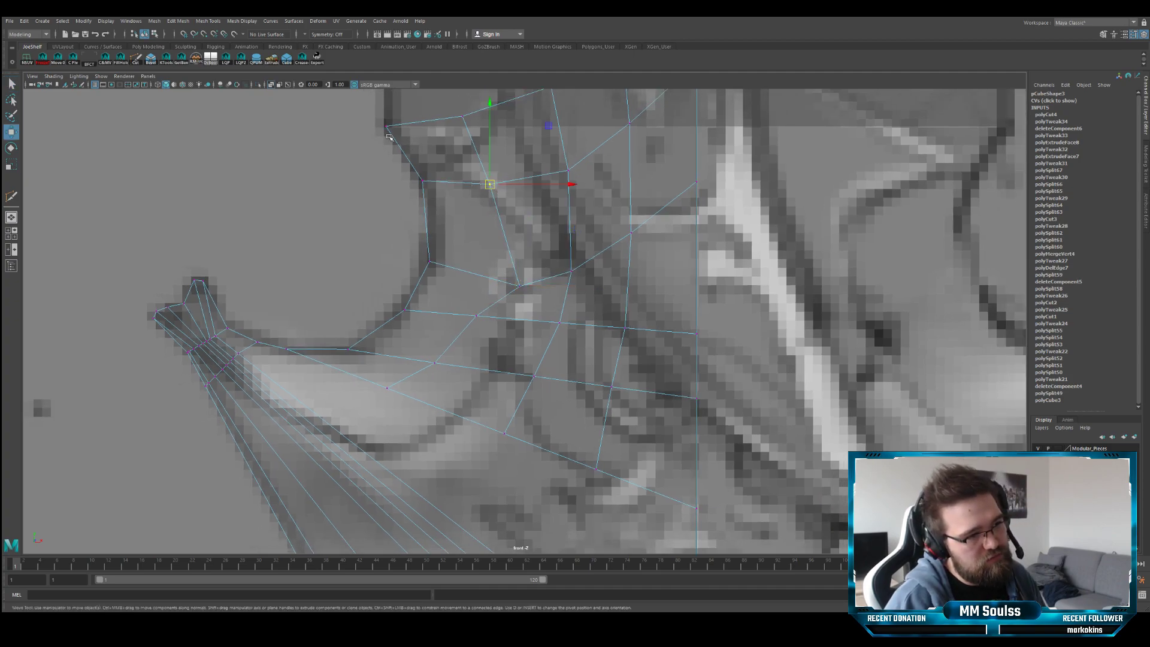
pyautogui.keyDown('alt'); pyautogui.moveTo(497, 186); pyautogui.dragTo(90, 189, button='right'); pyautogui.keyUp('alt')
pyautogui.keyDown('alt'); pyautogui.moveTo(376, 217); pyautogui.dragTo(355, 266, button='middle'); pyautogui.keyUp('alt')
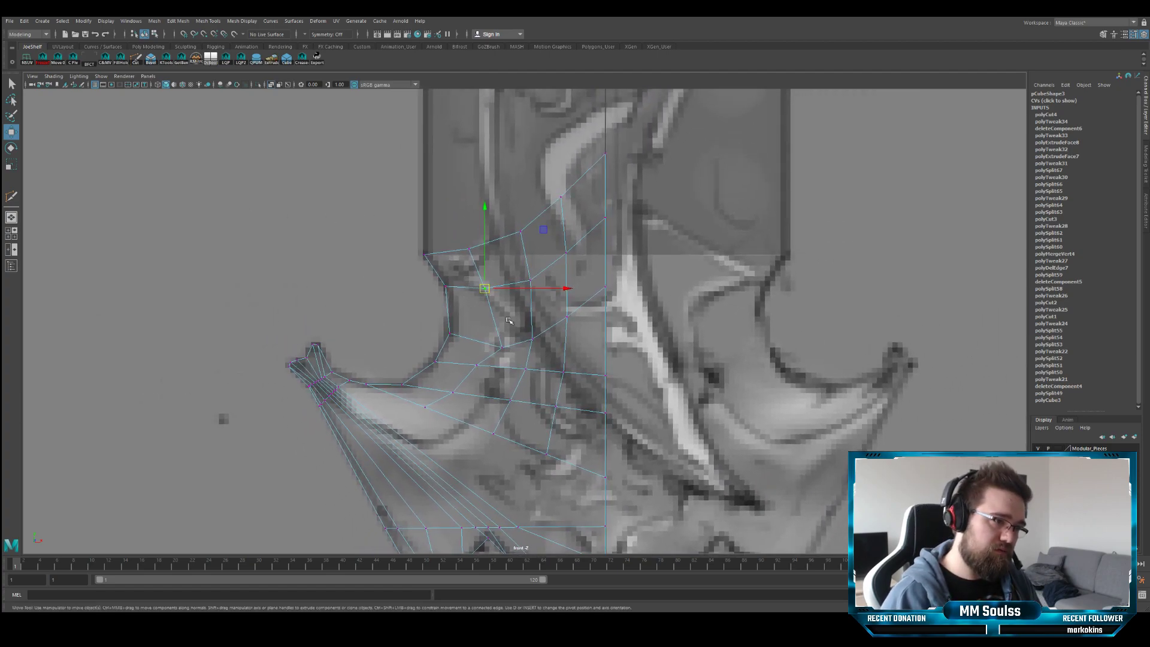
pyautogui.scroll(3, 483, 285)
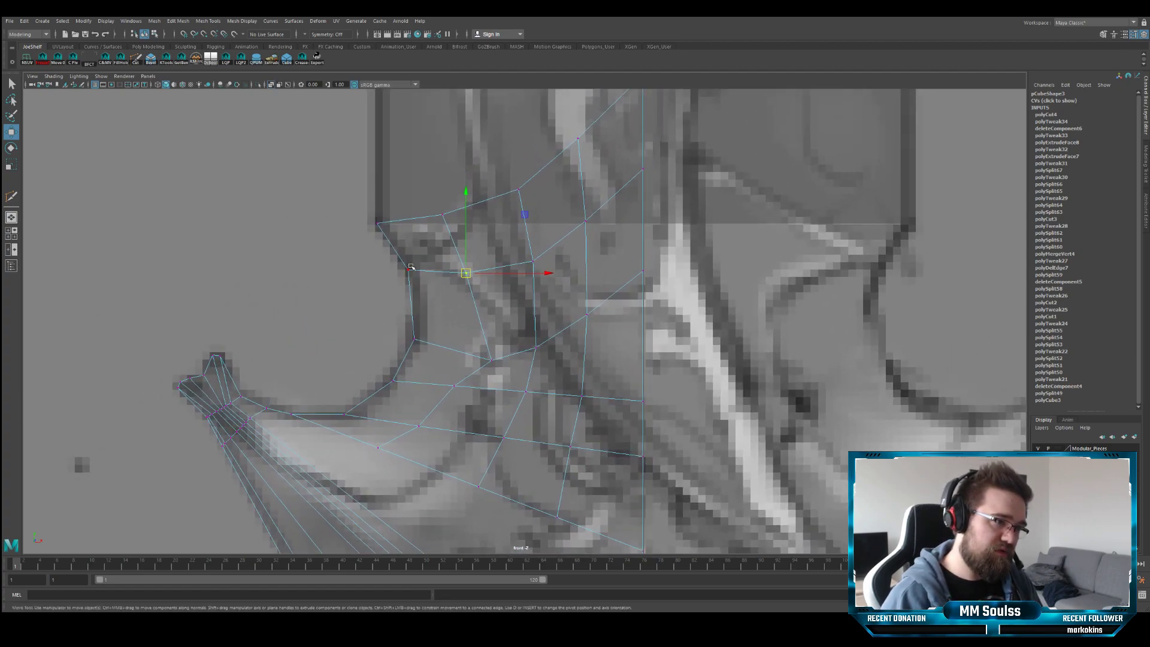
pyautogui.scroll(2, 460, 278)
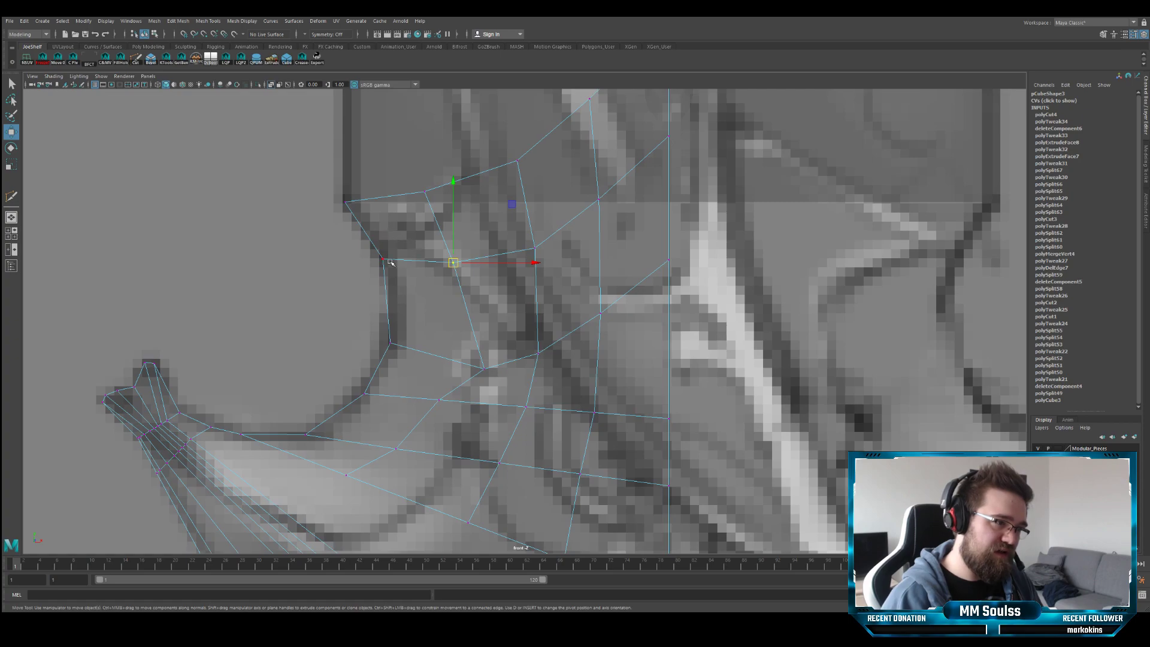
pyautogui.click(384, 259)
pyautogui.moveTo(383, 259); pyautogui.dragTo(376, 244)
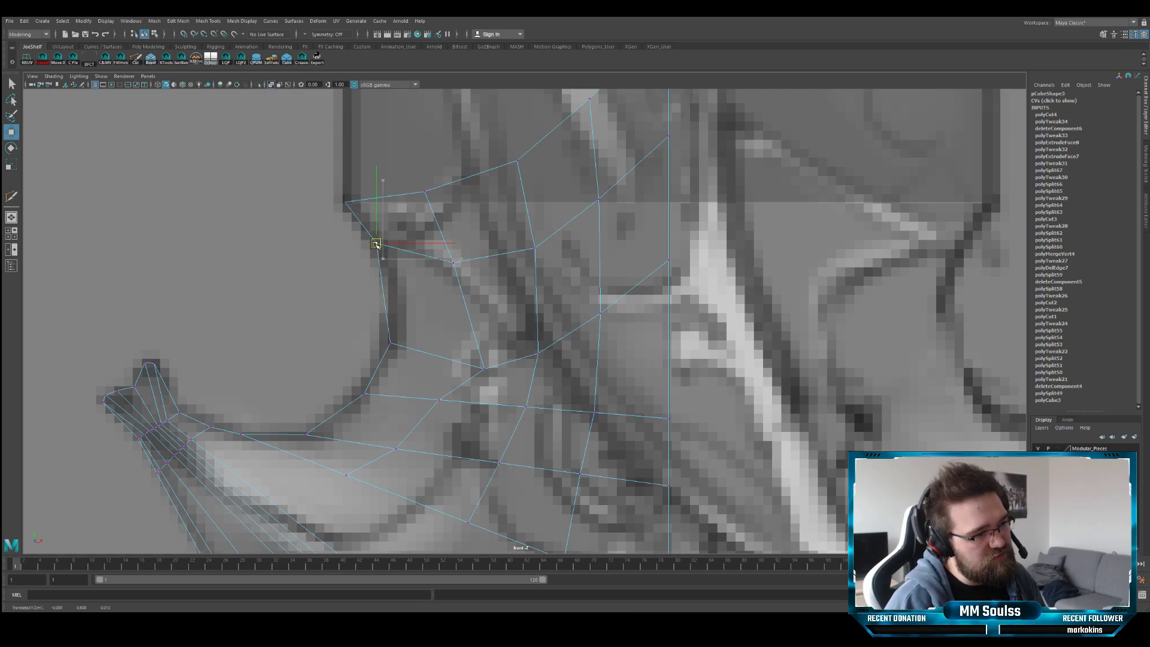
# - Lower the inner vertex next to the adjusted outline vertex slightly to follow the ornament line
pyautogui.press('q')
pyautogui.click(453, 263)
pyautogui.press('w')
pyautogui.moveTo(453, 263); pyautogui.dragTo(450, 273)
# - Place the inner vertex where the wing ornament meets the collar ornament on the reference line, closer to the centre
pyautogui.press('q')
pyautogui.moveTo(495, 360); pyautogui.dragTo(468, 380)
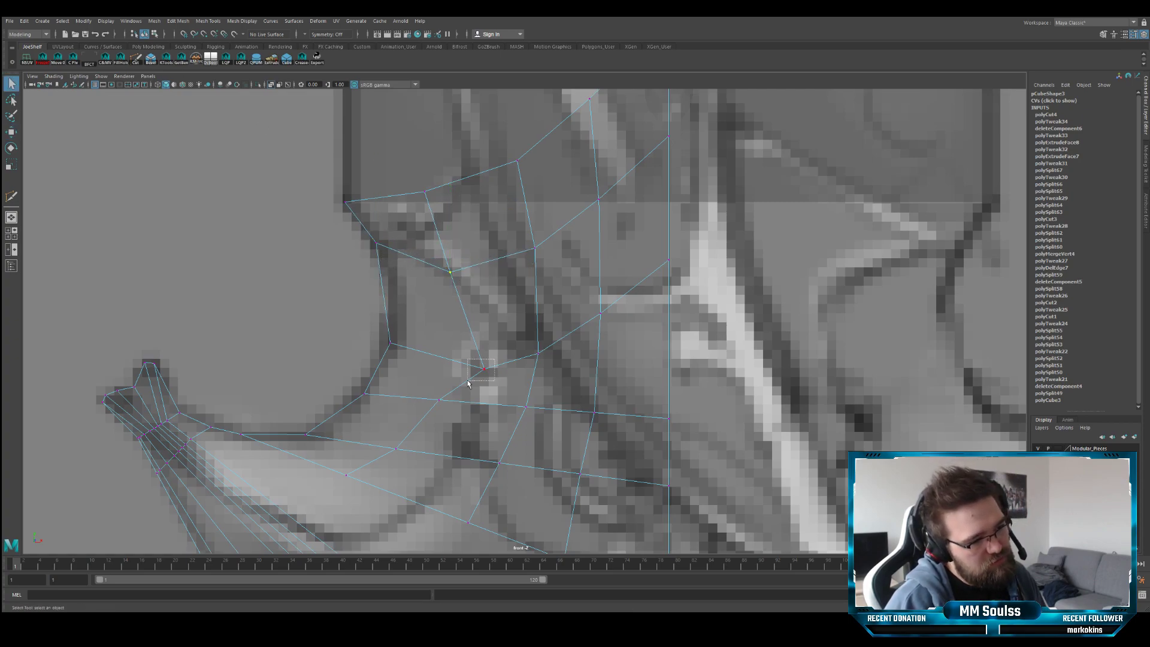
pyautogui.press('w')
pyautogui.scroll(-8, 468, 384)
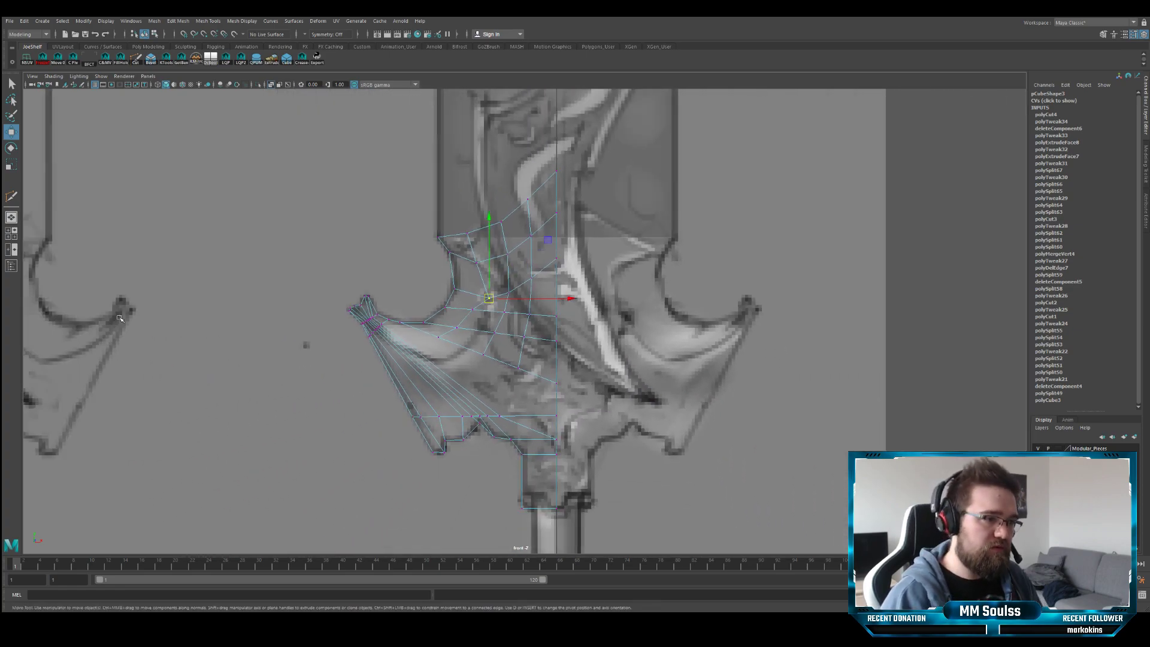
pyautogui.scroll(4, 512, 268)
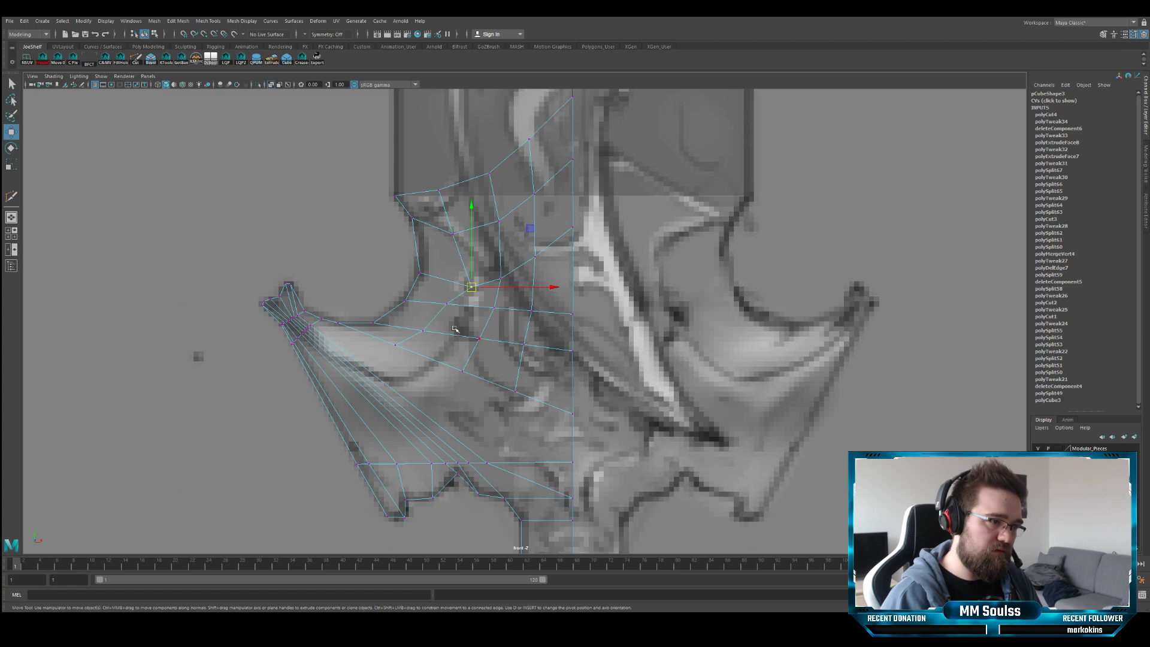
pyautogui.scroll(2, 455, 329)
pyautogui.scroll(2, 462, 295)
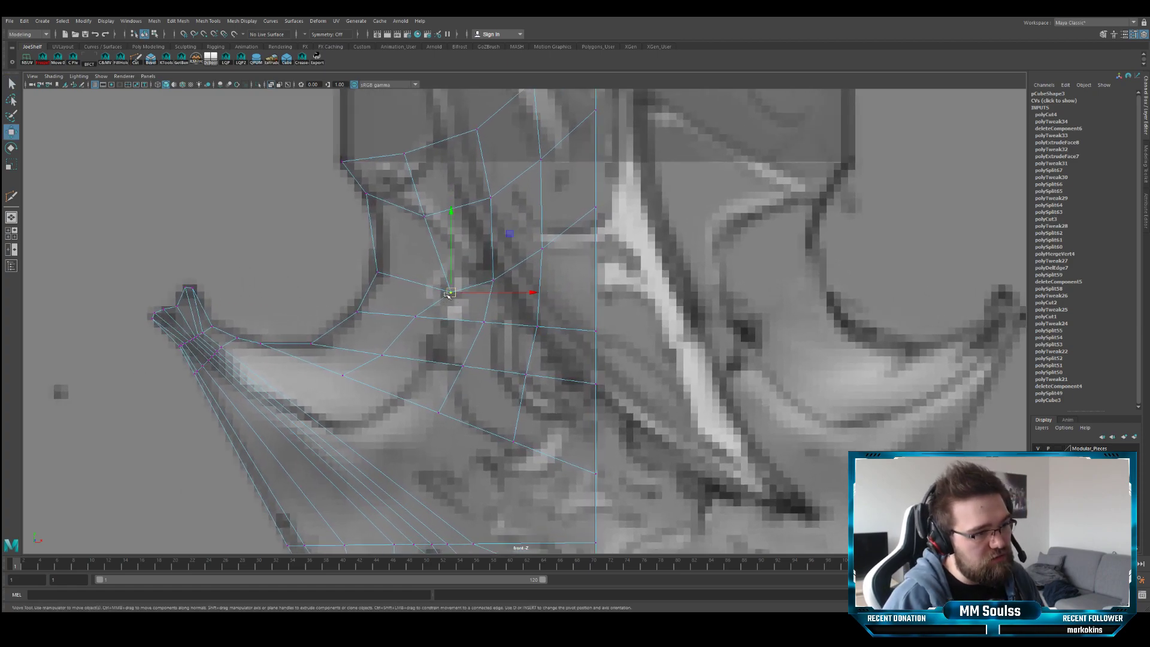
pyautogui.moveTo(450, 293); pyautogui.dragTo(462, 268)
# - Move the three inner vertices below that junction down toward the centre so their edges follow the wing ornament's curved rim
pyautogui.press('q')
pyautogui.press('w')
pyautogui.moveTo(407, 298); pyautogui.dragTo(381, 408)
pyautogui.press('q')
pyautogui.press('w')
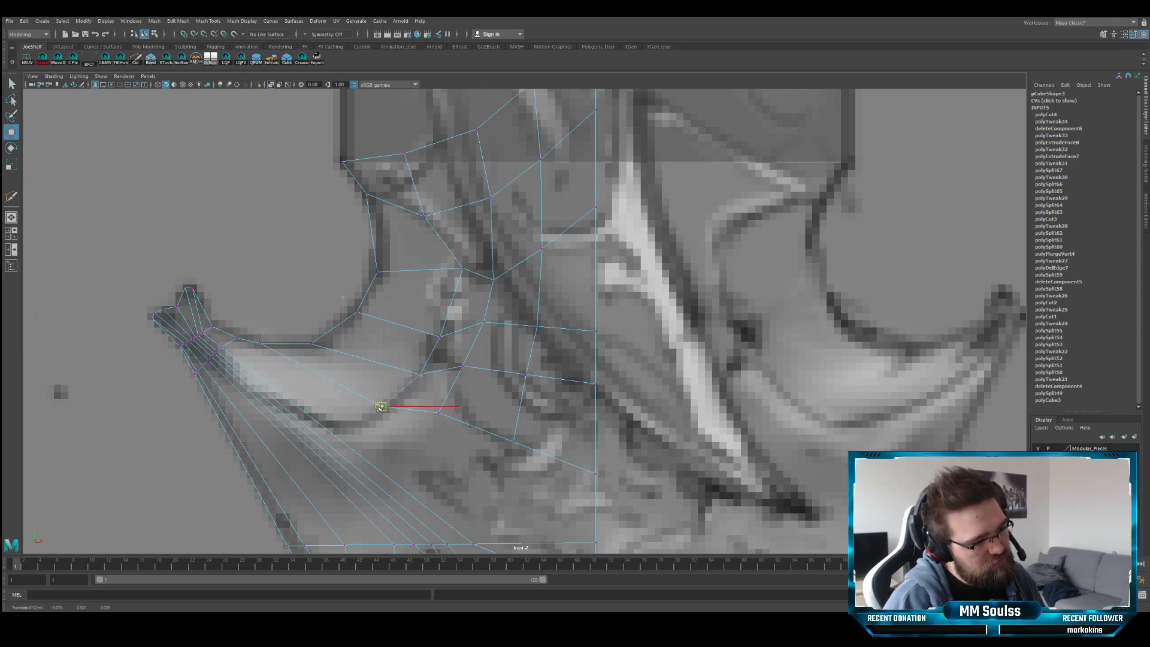
# - Start the Multi-Cut tool for cutting from the lowest vertex on the wing ornament's curved rim
pyautogui.keyDown('alt'); pyautogui.moveTo(361, 383); pyautogui.dragTo(393, 308, button='middle'); pyautogui.keyUp('alt')
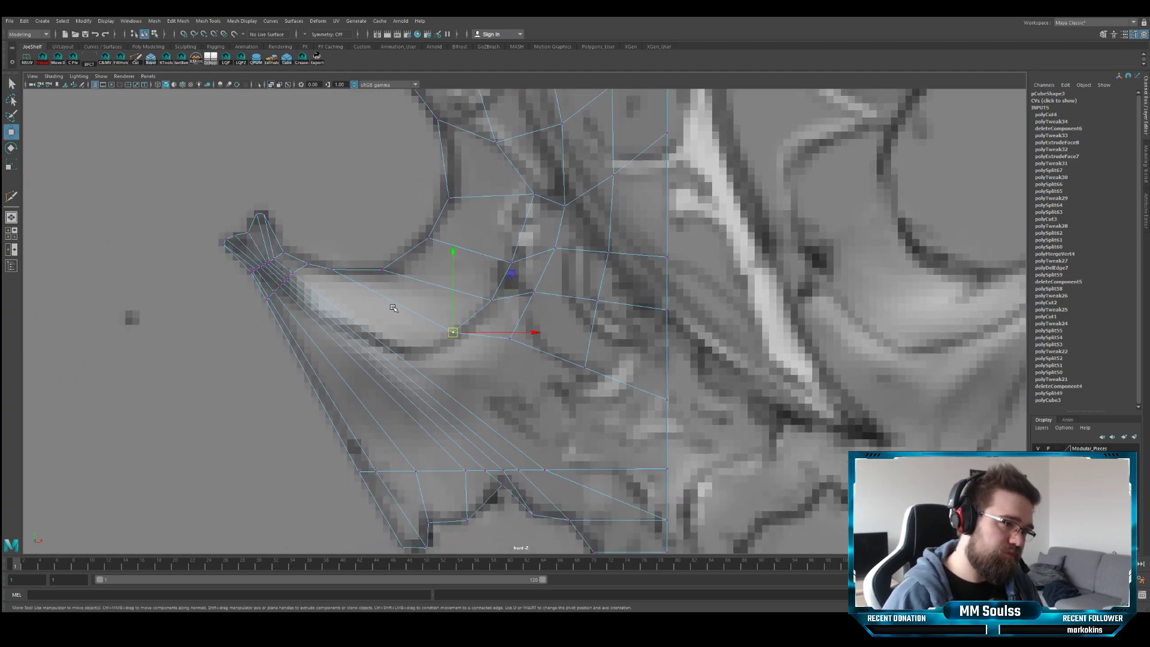
pyautogui.click(136, 58)
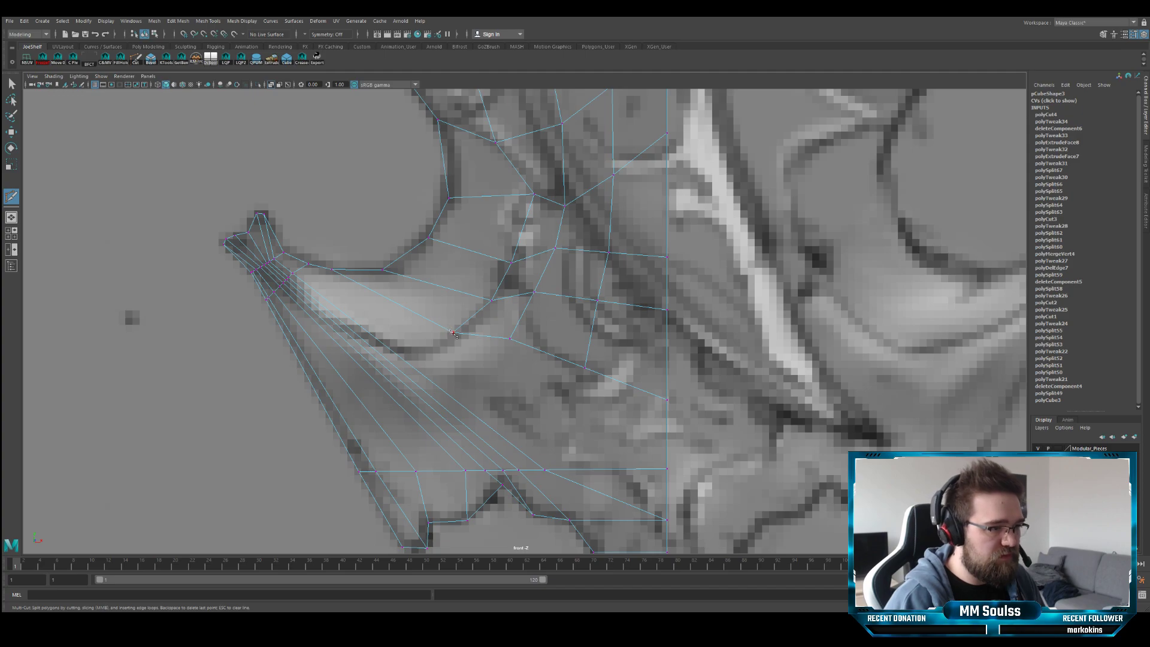
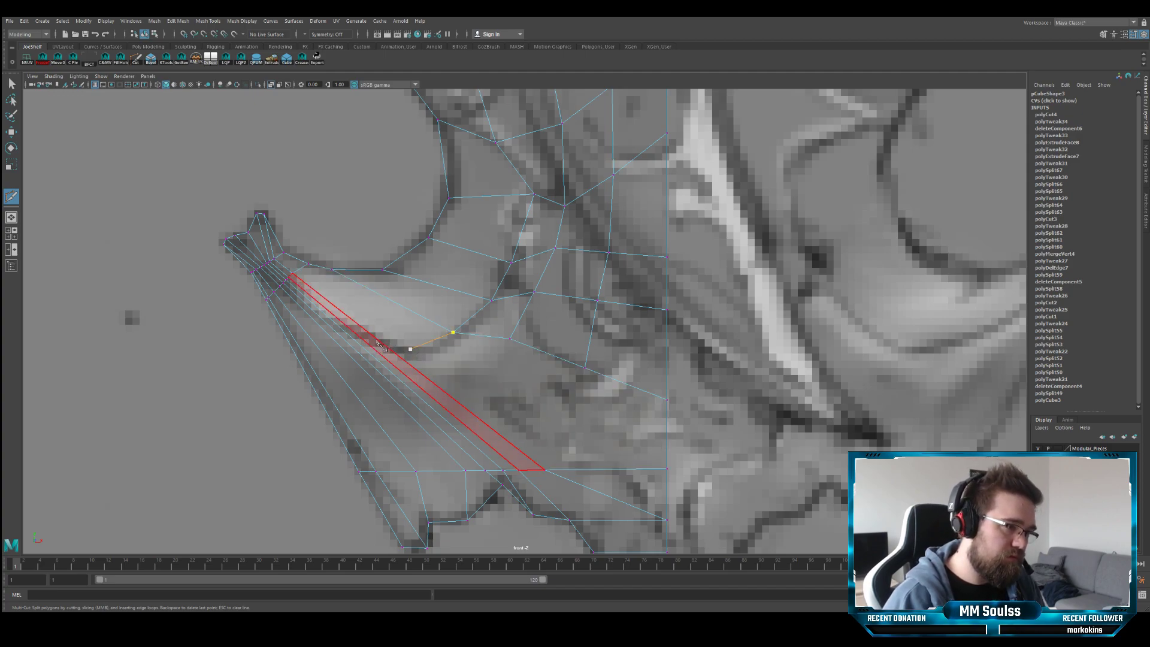
# - Finish the Multi-Cut along the crescent's lower contour, ending on the long diagonal faces towards the prong
pyautogui.click(378, 341)
pyautogui.rightClick(379, 342)
pyautogui.press('q')
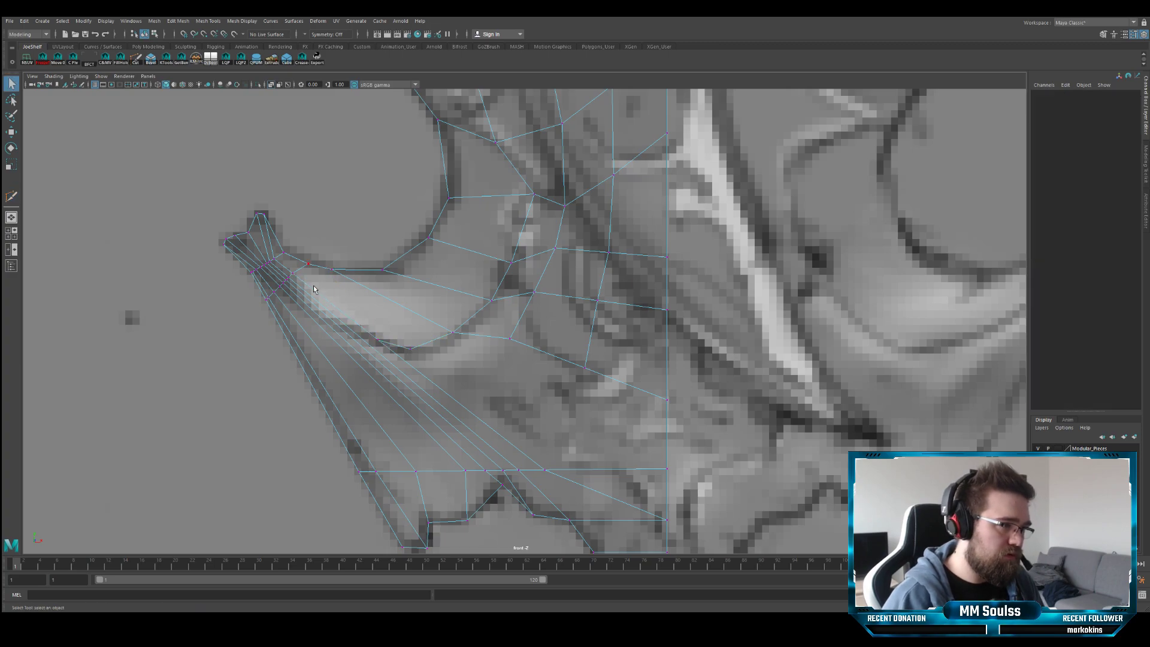
# - Merge the clustered vertices just below the prong tip in separate groups so the long diagonal edges converge there
pyautogui.moveTo(277, 292); pyautogui.dragTo(287, 292)
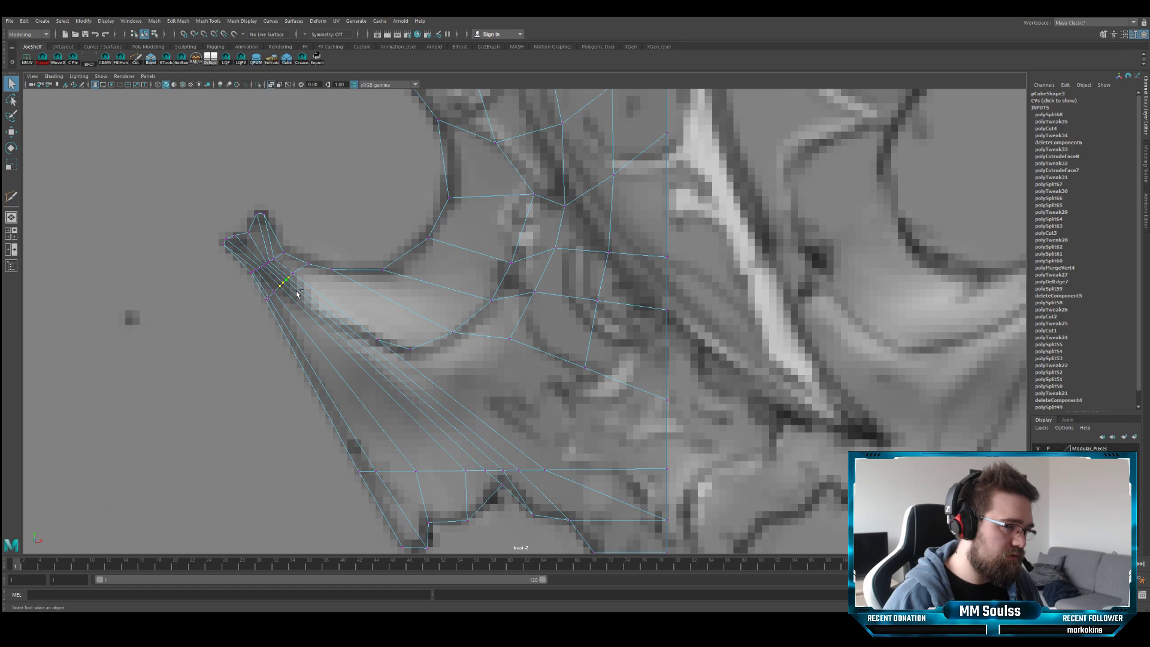
pyautogui.keyDown('shift'); pyautogui.moveTo(297, 274); pyautogui.dragTo(306, 301, button='right'); pyautogui.keyUp('shift')
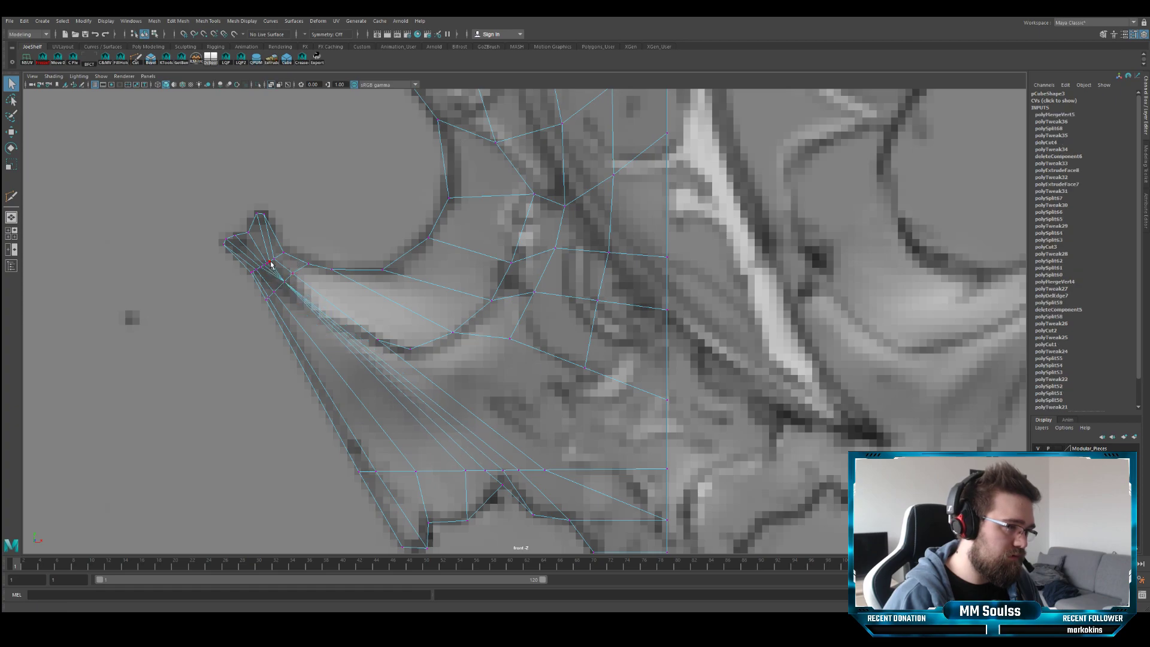
pyautogui.press('g')
pyautogui.moveTo(282, 277); pyautogui.dragTo(284, 284)
pyautogui.press('w')
pyautogui.press('q')
pyautogui.press('w')
pyautogui.click(293, 272)
pyautogui.press('q')
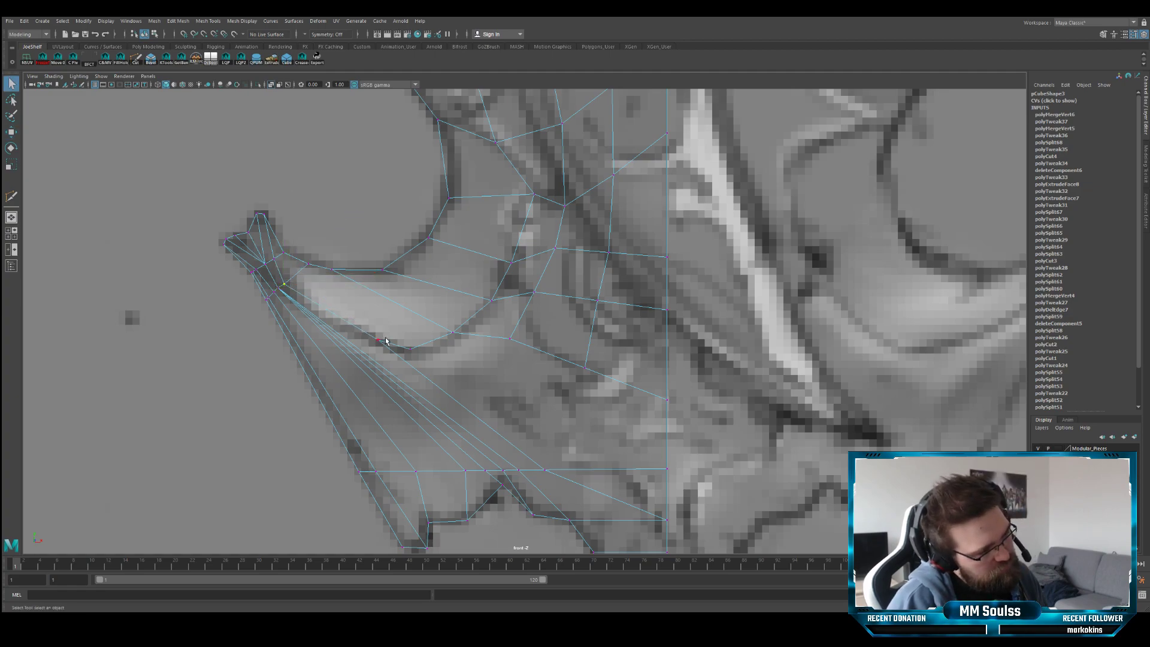
# - Nudge the vertex at the peak of the bottom notch slightly towards the slanted outer edge to follow the reference
pyautogui.scroll(-5, 514, 419)
pyautogui.scroll(5, 484, 414)
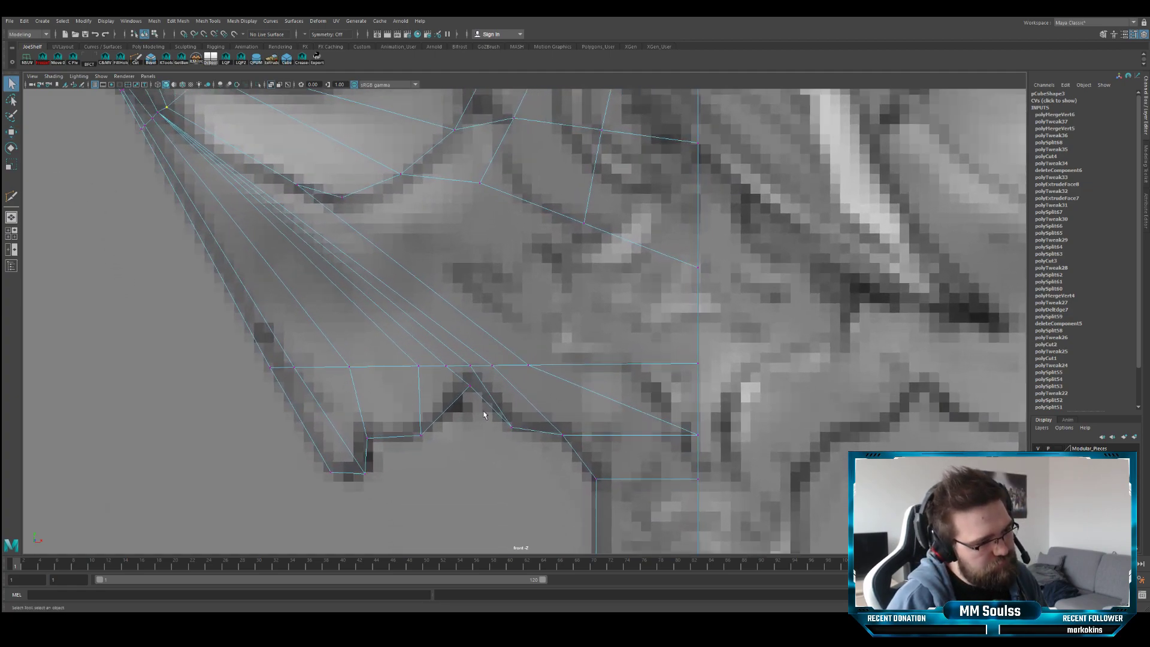
pyautogui.press('w')
pyautogui.click(471, 387)
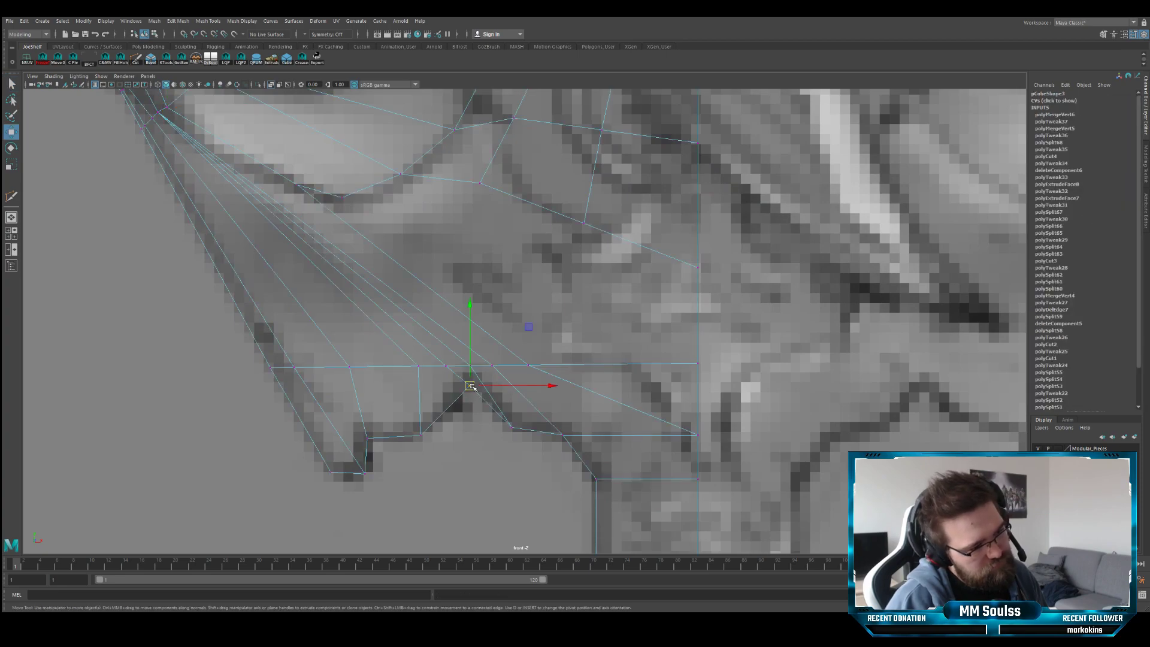
pyautogui.moveTo(471, 388); pyautogui.dragTo(468, 387)
pyautogui.press('q')
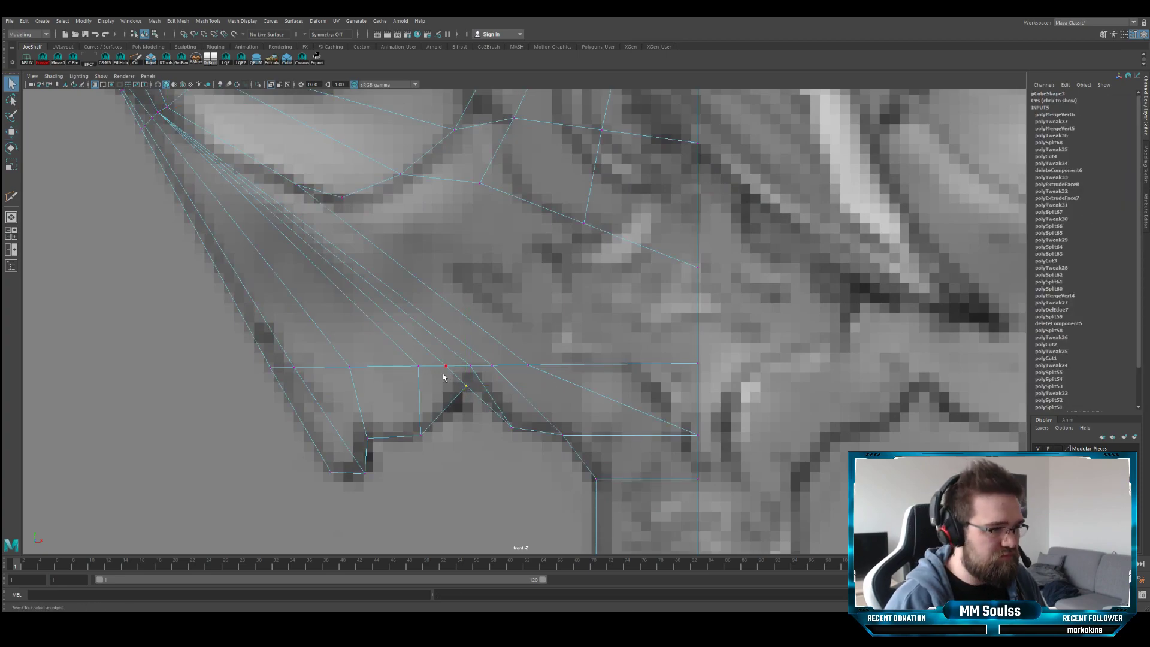
# - Slide the two vertices of the lower horizontal edge row near the prong side towards the slanted outer edge
pyautogui.click(424, 364)
pyautogui.press('w')
pyautogui.moveTo(498, 365); pyautogui.dragTo(456, 365)
pyautogui.press('q')
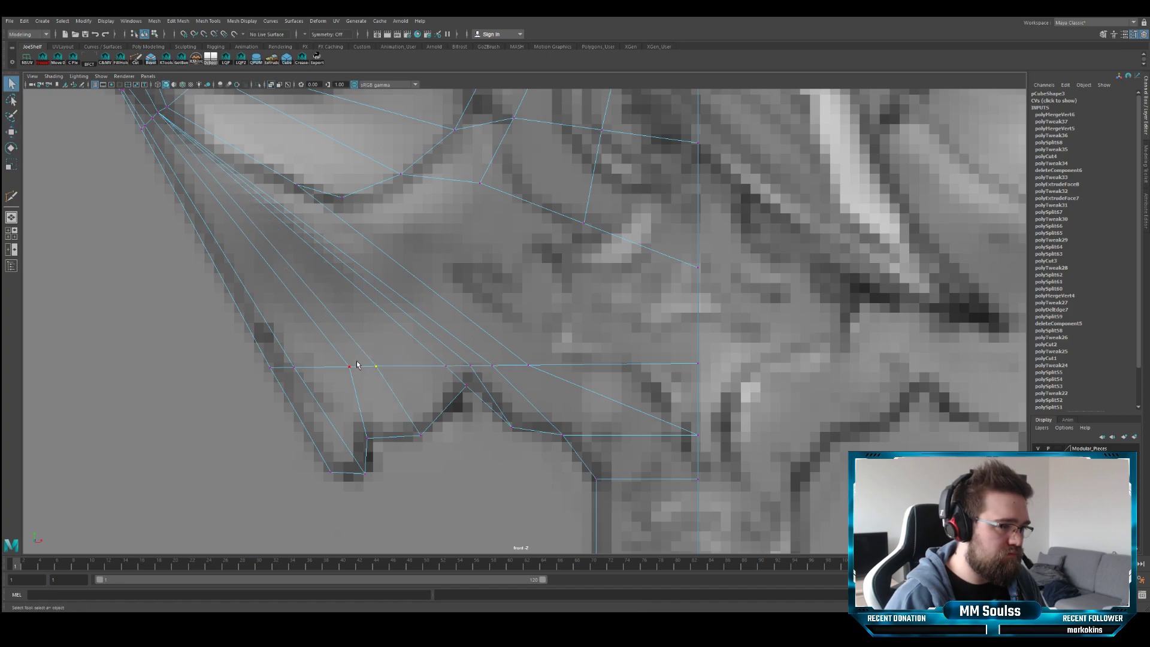
pyautogui.press('w')
pyautogui.click(349, 366)
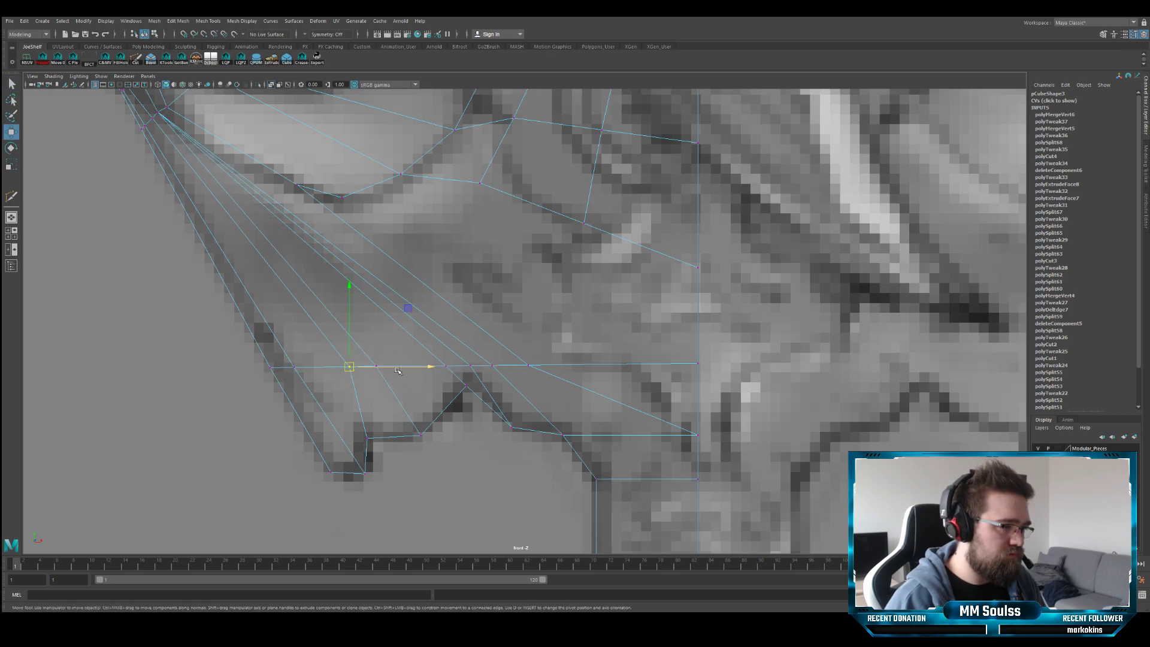
pyautogui.moveTo(349, 366); pyautogui.dragTo(314, 366)
pyautogui.press('q')
pyautogui.press('w')
pyautogui.press('q')
# - Slide the next vertex of the lower horizontal row, beside the notch peak, slightly towards the slanted outer edge
pyautogui.moveTo(410, 367); pyautogui.dragTo(439, 369)
pyautogui.press('w')
pyautogui.moveTo(466, 366)
pyautogui.mouseDown()
pyautogui.moveTo(418, 366)
pyautogui.moveTo(473, 366)
pyautogui.moveTo(459, 366)
pyautogui.mouseUp()
pyautogui.press('q')
pyautogui.press('w')
pyautogui.press('q')
# - Merge the neighbouring lower-row vertices near the slanted outer edge and slide the merged vertex close to that edge
pyautogui.keyDown('alt'); pyautogui.moveTo(290, 212); pyautogui.dragTo(381, 312, button='middle'); pyautogui.keyUp('alt')
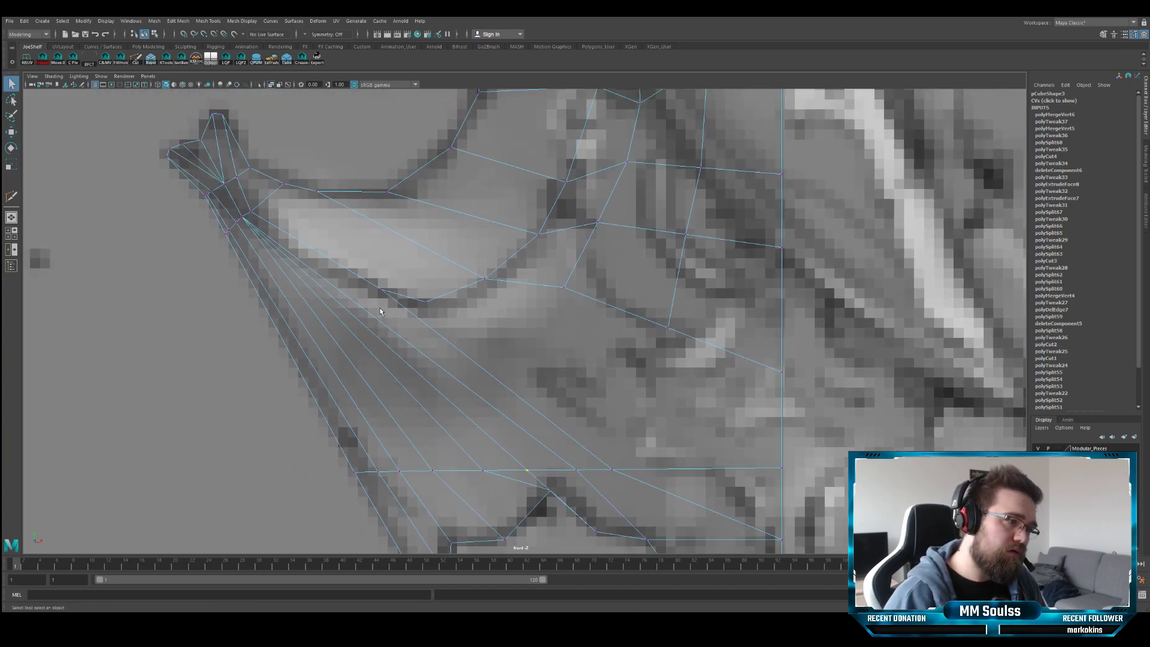
pyautogui.keyDown('alt'); pyautogui.moveTo(448, 401); pyautogui.dragTo(431, 304, button='middle'); pyautogui.keyUp('alt')
pyautogui.moveTo(486, 363); pyautogui.dragTo(358, 379)
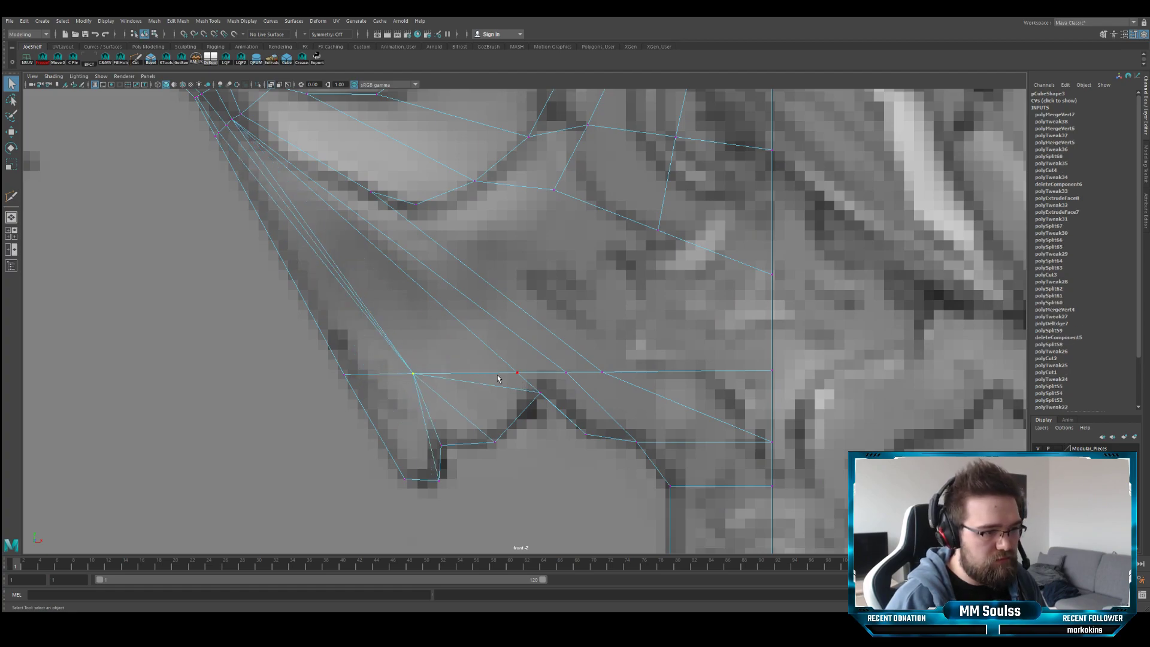
pyautogui.press('w')
pyautogui.click(419, 372)
pyautogui.hotkey('ctrl', 'z')
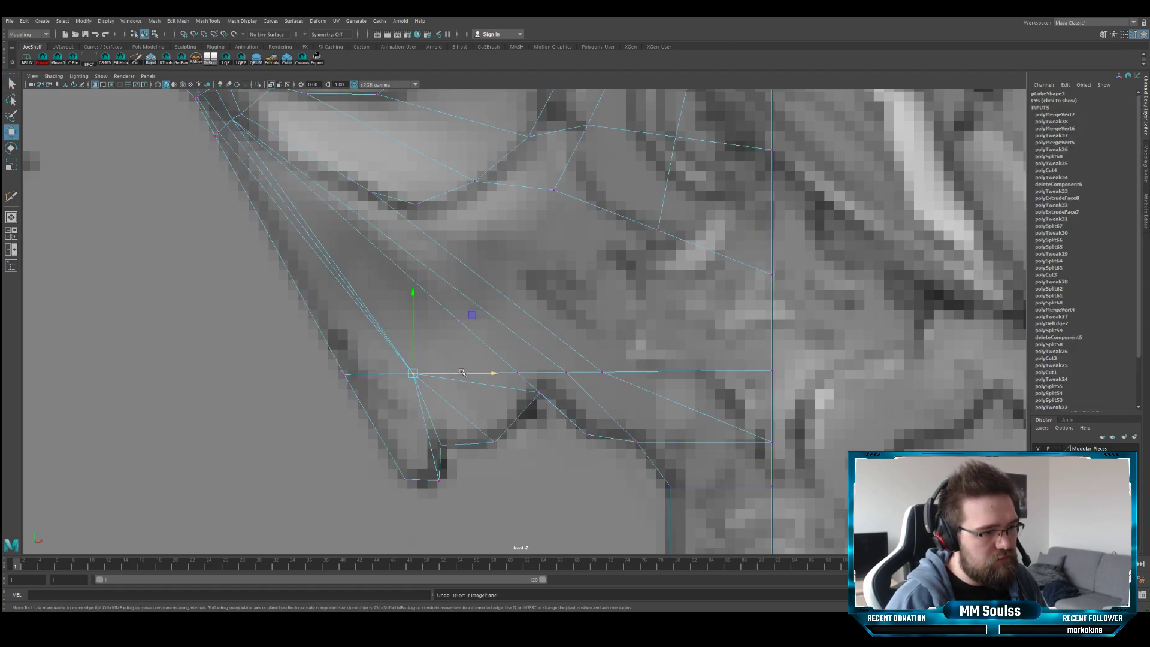
pyautogui.moveTo(464, 372); pyautogui.dragTo(421, 375)
pyautogui.press('q')
pyautogui.keyDown('alt'); pyautogui.moveTo(405, 258); pyautogui.dragTo(444, 334, button='middle'); pyautogui.keyUp('alt')
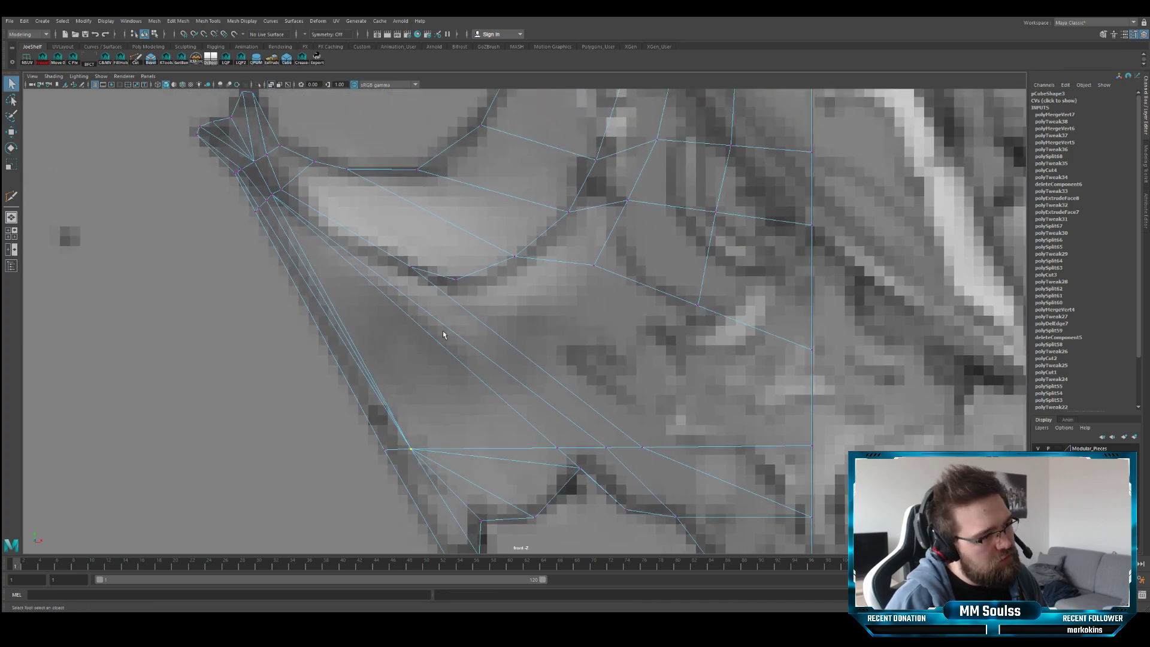
# - Slide the lower-row vertex beside the notch along the row until it sits directly above the notch peak
pyautogui.click(563, 446)
pyautogui.press('w')
pyautogui.moveTo(571, 448)
pyautogui.mouseDown()
pyautogui.moveTo(522, 448)
pyautogui.moveTo(590, 449)
pyautogui.mouseUp()
pyautogui.hotkey('ctrl', 'z')
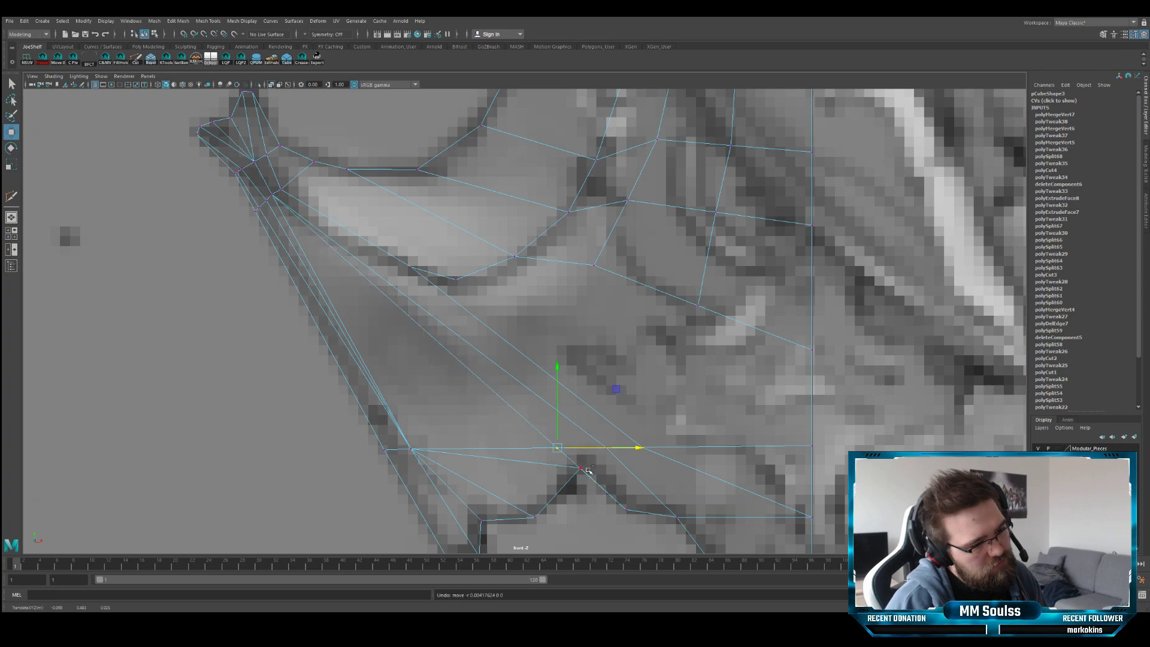
pyautogui.click(588, 448)
pyautogui.press('q')
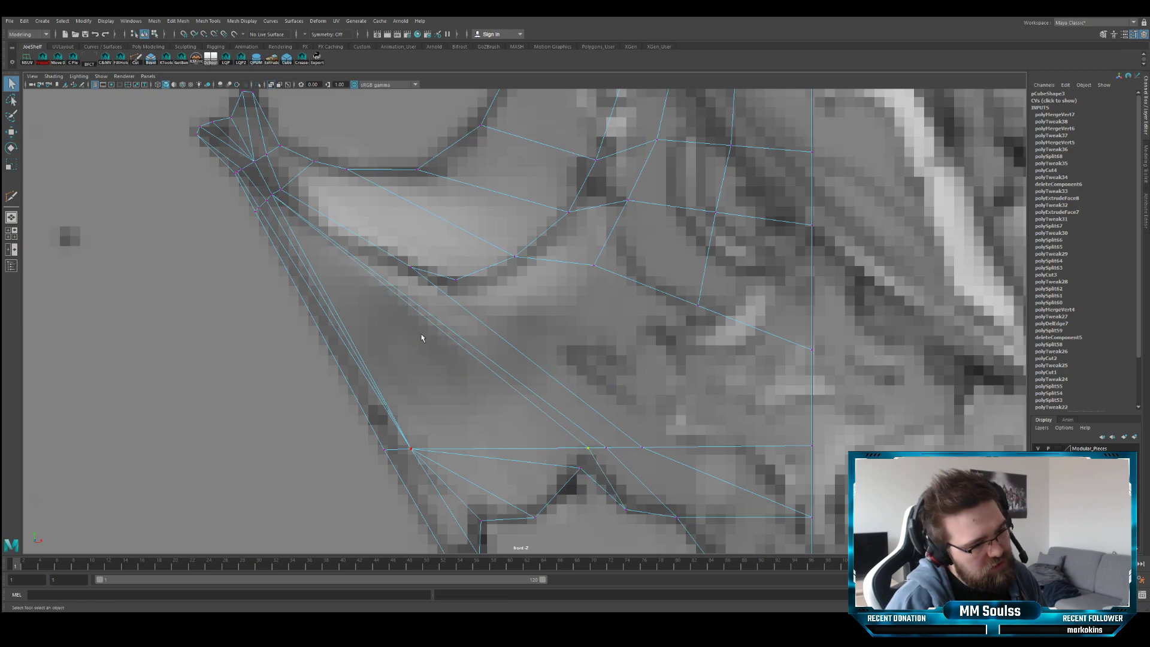
# - Cut an edge from the notch peak to the row vertex above it and delete the adjacent diagonal edge
pyautogui.click(135, 58)
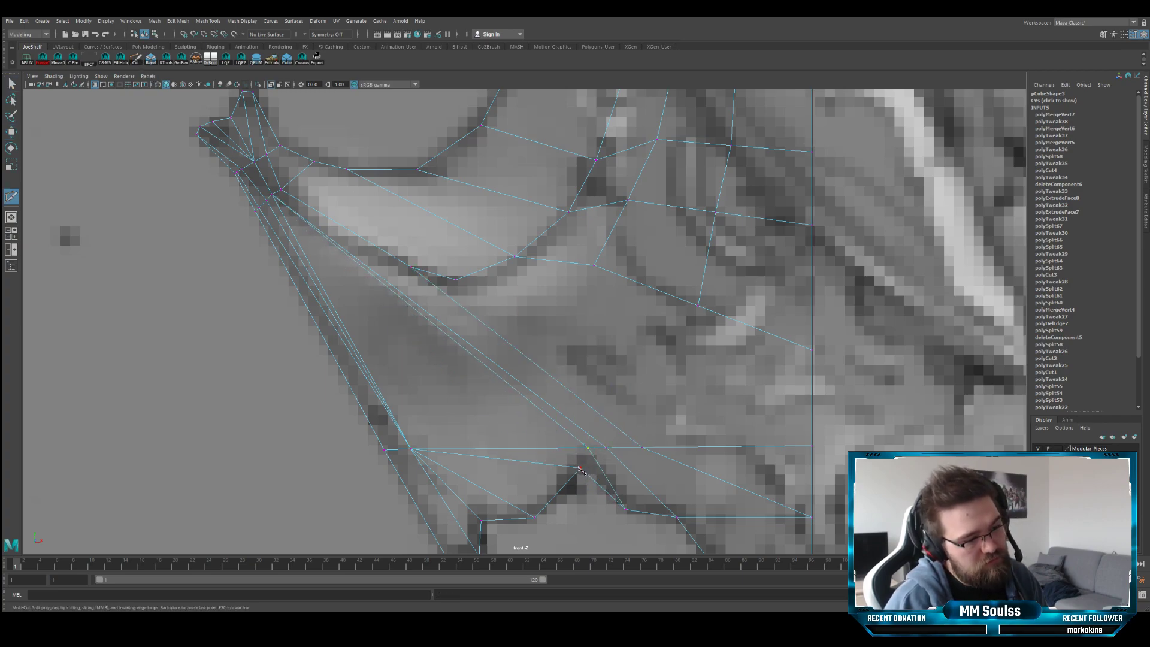
pyautogui.rightClick(588, 450)
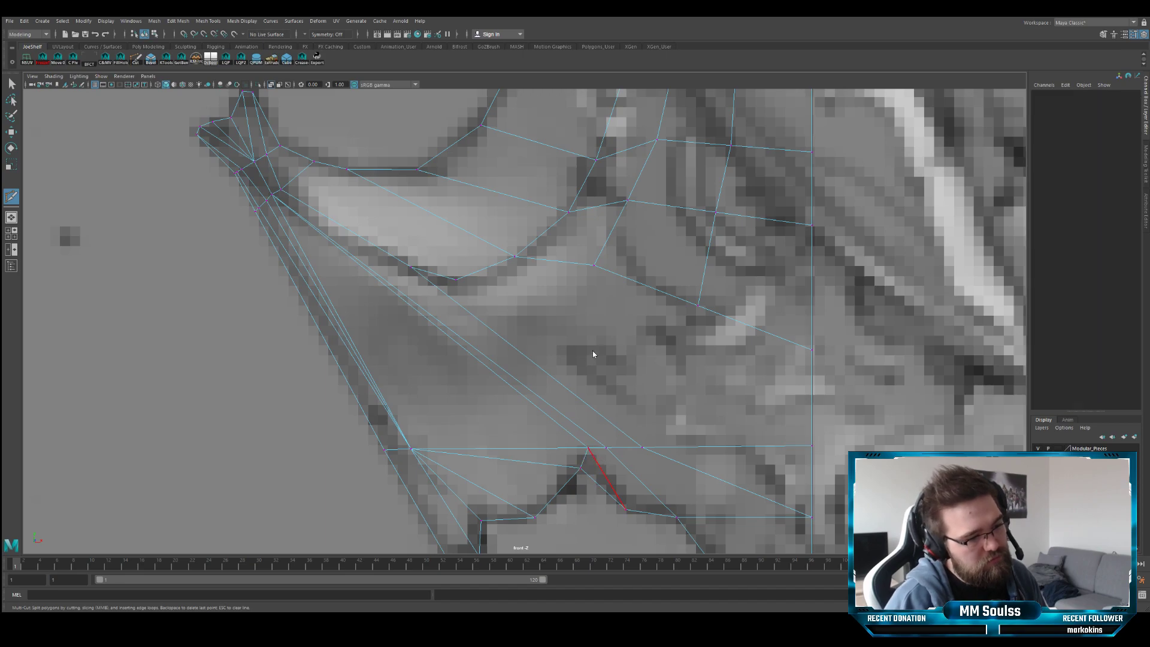
pyautogui.press('q')
pyautogui.press('Delete')
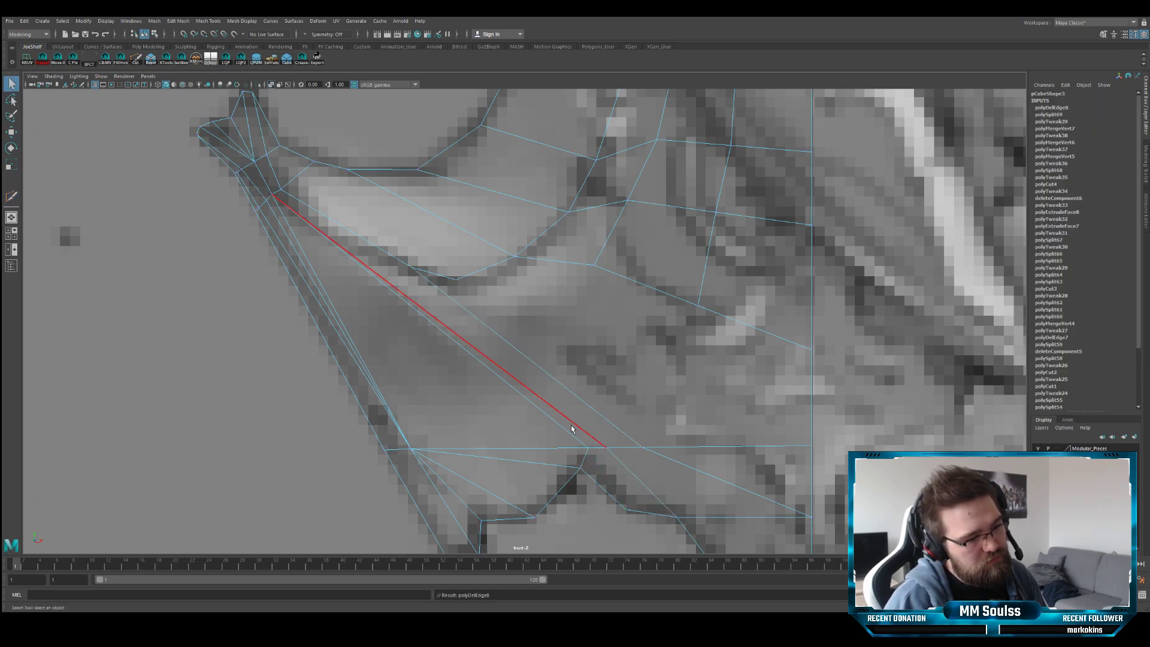
# - Try to slide the vertex above the notch peak along the row towards the outer edge, and undo the move
pyautogui.press('F9')
pyautogui.click(587, 447)
pyautogui.press('w')
pyautogui.moveTo(606, 448); pyautogui.dragTo(508, 447)
pyautogui.hotkey('ctrl', 'z')
# - In the perspective view, slide the vertex above the notch peak sideways towards the slanted outer edge
pyautogui.press('space')
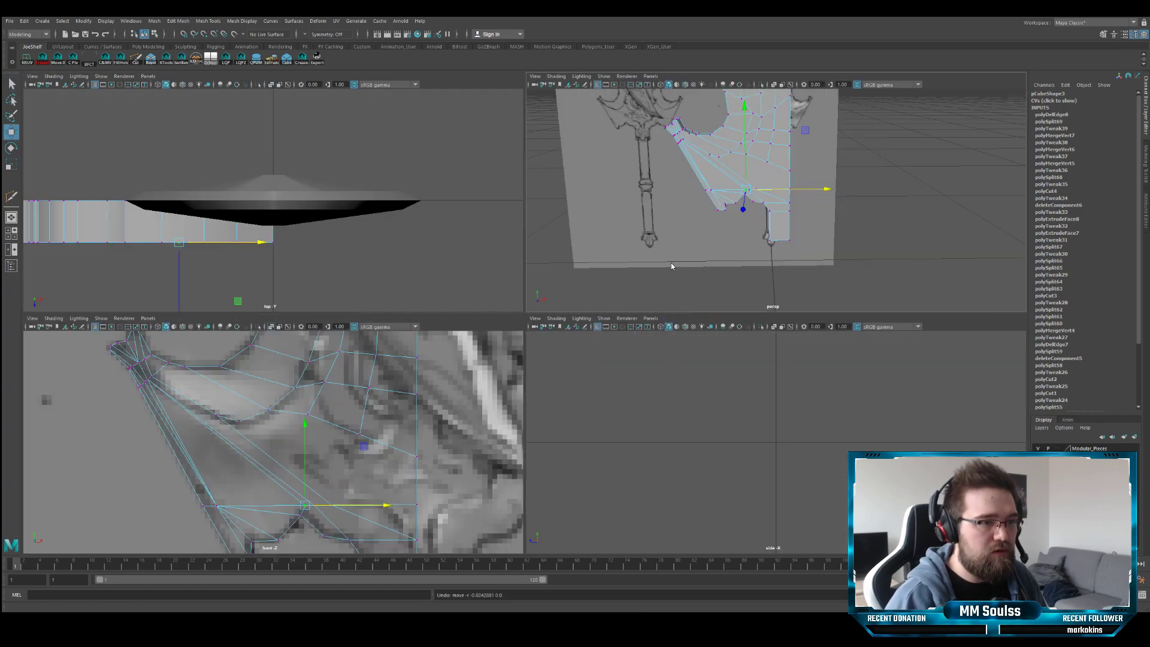
pyautogui.press('space')
pyautogui.keyDown('alt'); pyautogui.moveTo(506, 297); pyautogui.dragTo(536, 272); pyautogui.keyUp('alt')
pyautogui.press('f')
pyautogui.keyDown('alt'); pyautogui.moveTo(536, 273); pyautogui.dragTo(460, 308, button='right'); pyautogui.keyUp('alt')
pyautogui.keyDown('alt'); pyautogui.moveTo(459, 308); pyautogui.dragTo(463, 337); pyautogui.keyUp('alt')
pyautogui.keyDown('alt'); pyautogui.moveTo(463, 338); pyautogui.dragTo(501, 342, button='right'); pyautogui.keyUp('alt')
pyautogui.moveTo(542, 322)
pyautogui.mouseDown()
pyautogui.moveTo(511, 321)
pyautogui.moveTo(528, 321)
pyautogui.mouseUp()
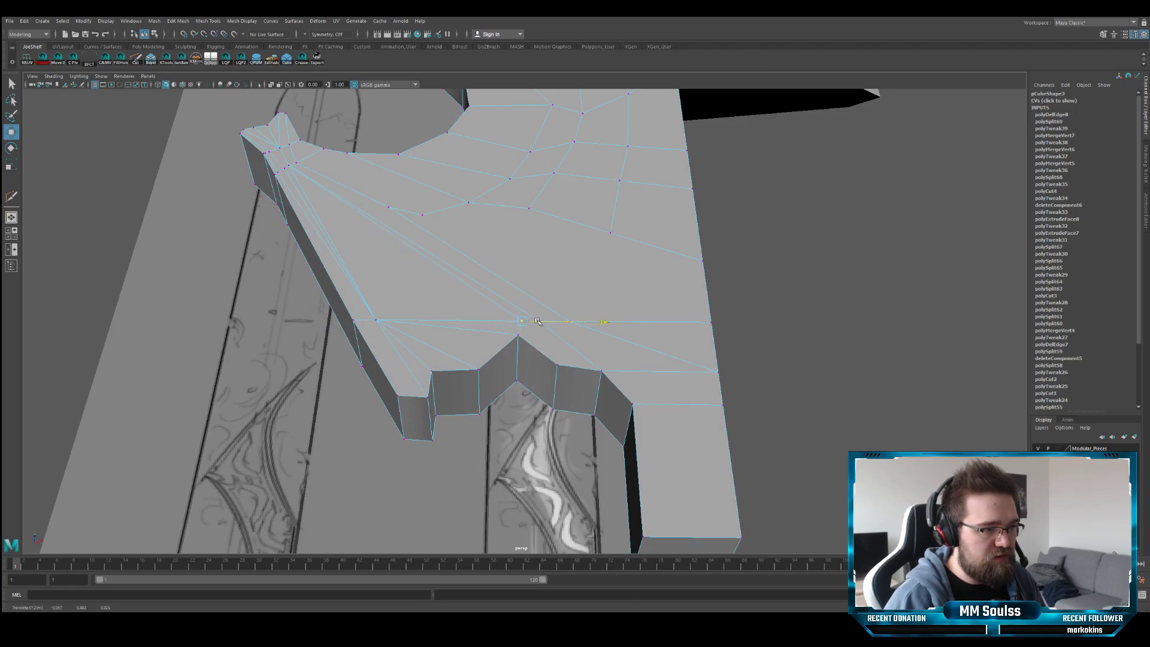
pyautogui.press('f')
pyautogui.keyDown('alt'); pyautogui.moveTo(570, 341); pyautogui.dragTo(537, 342, button='right'); pyautogui.keyUp('alt')
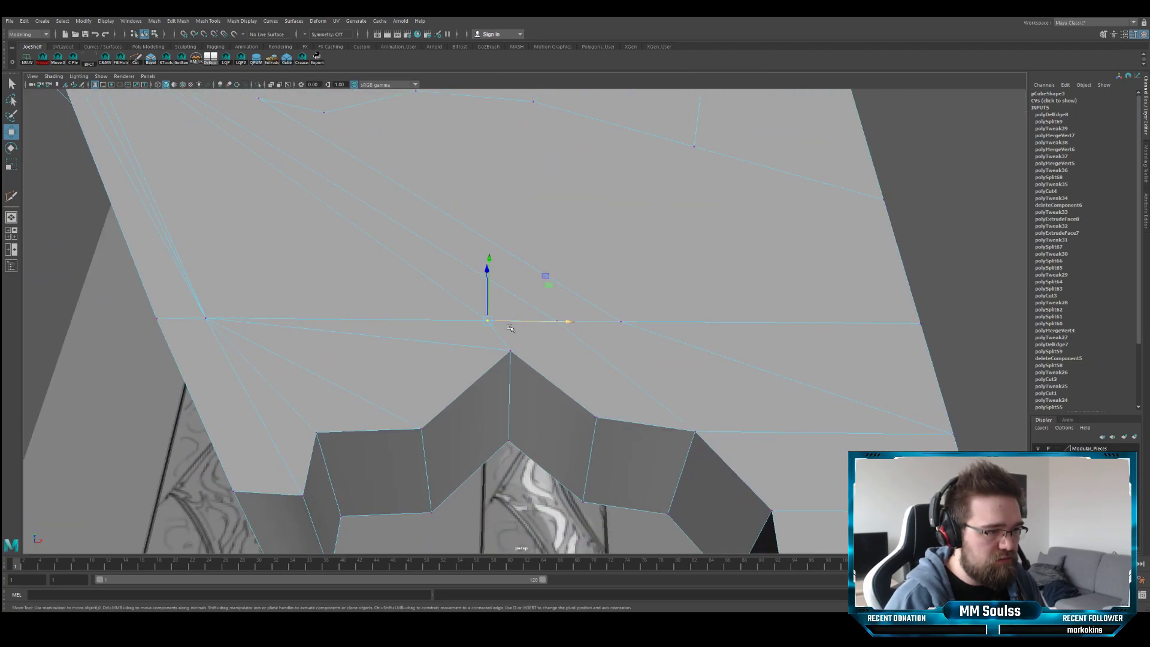
pyautogui.keyDown('alt'); pyautogui.moveTo(510, 328); pyautogui.dragTo(400, 312); pyautogui.keyUp('alt')
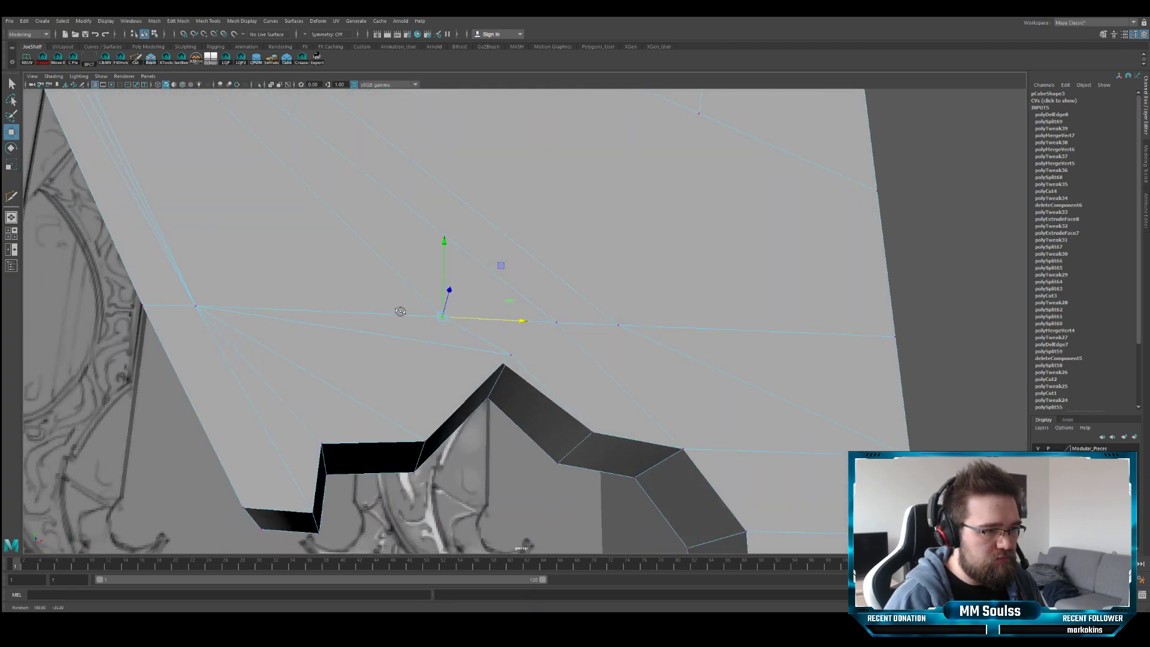
# - Move the vertex back above the notch peak and delete the short edge joining the two
pyautogui.press('q')
pyautogui.press('w')
pyautogui.moveTo(470, 322); pyautogui.dragTo(522, 329)
pyautogui.press('q')
pyautogui.click(498, 312)
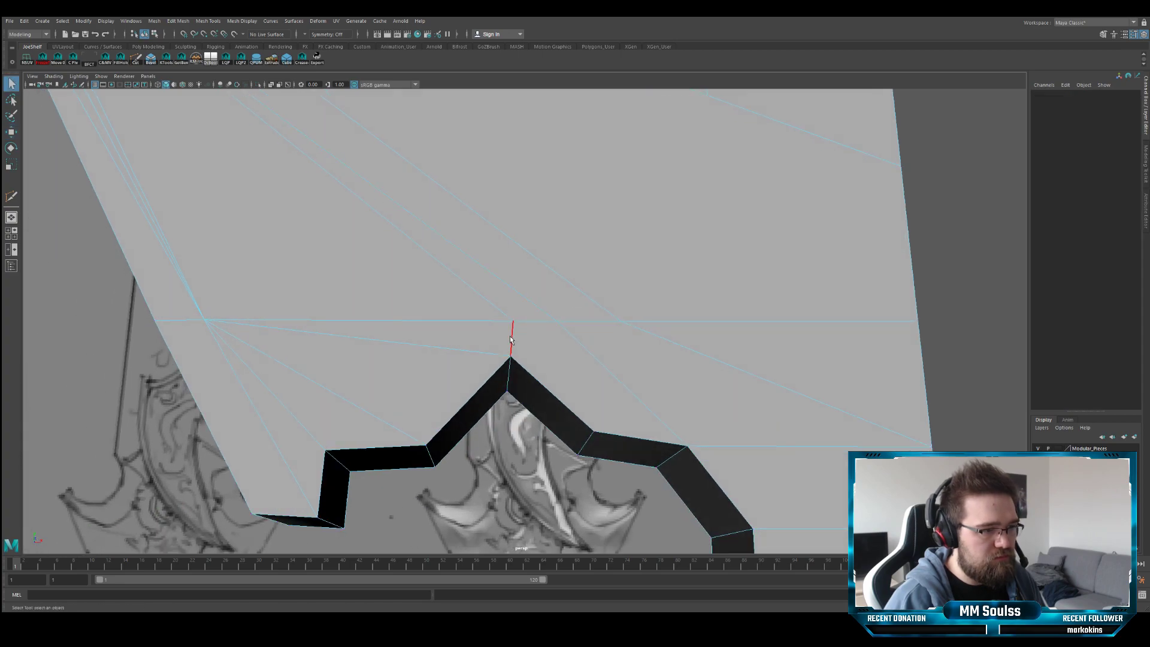
pyautogui.press('Delete')
pyautogui.moveTo(474, 318)
pyautogui.keyDown('alt'); pyautogui.mouseDown()
pyautogui.moveTo(493, 318)
pyautogui.moveTo(479, 311)
pyautogui.mouseUp(); pyautogui.keyUp('alt')
pyautogui.press('space')
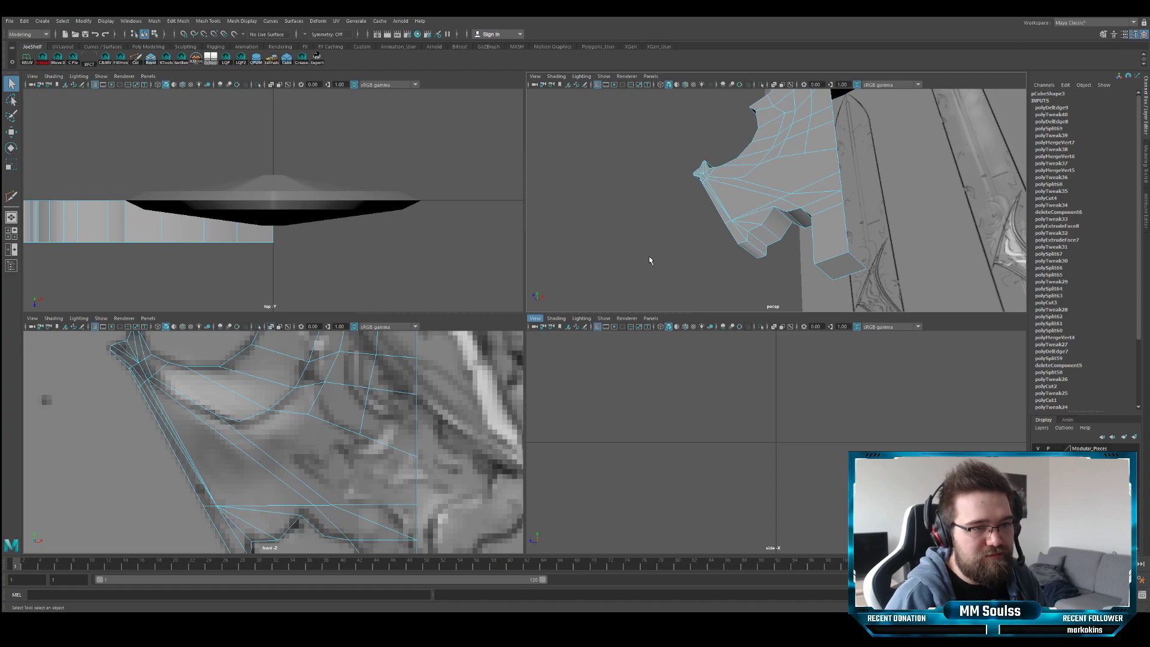
# - In the front view, Multi-Cut from the crescent's upper-edge vertex across the diagonal edges to the slanted outer edge
pyautogui.press('space')
pyautogui.press('space')
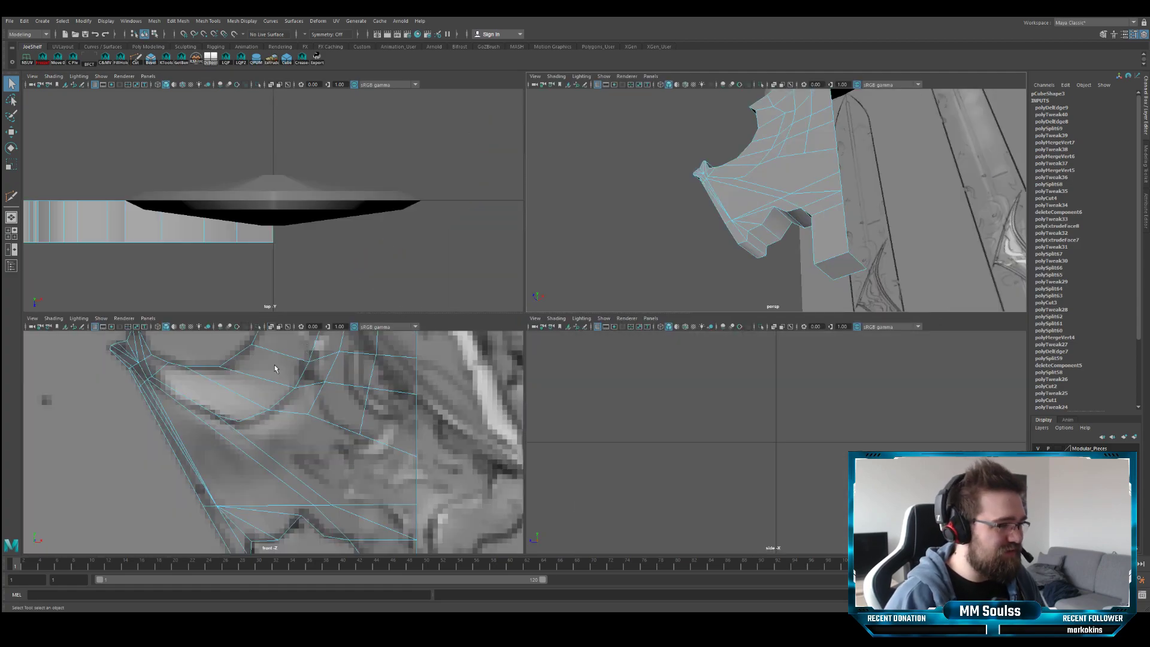
pyautogui.press('space')
pyautogui.scroll(2, 359, 325)
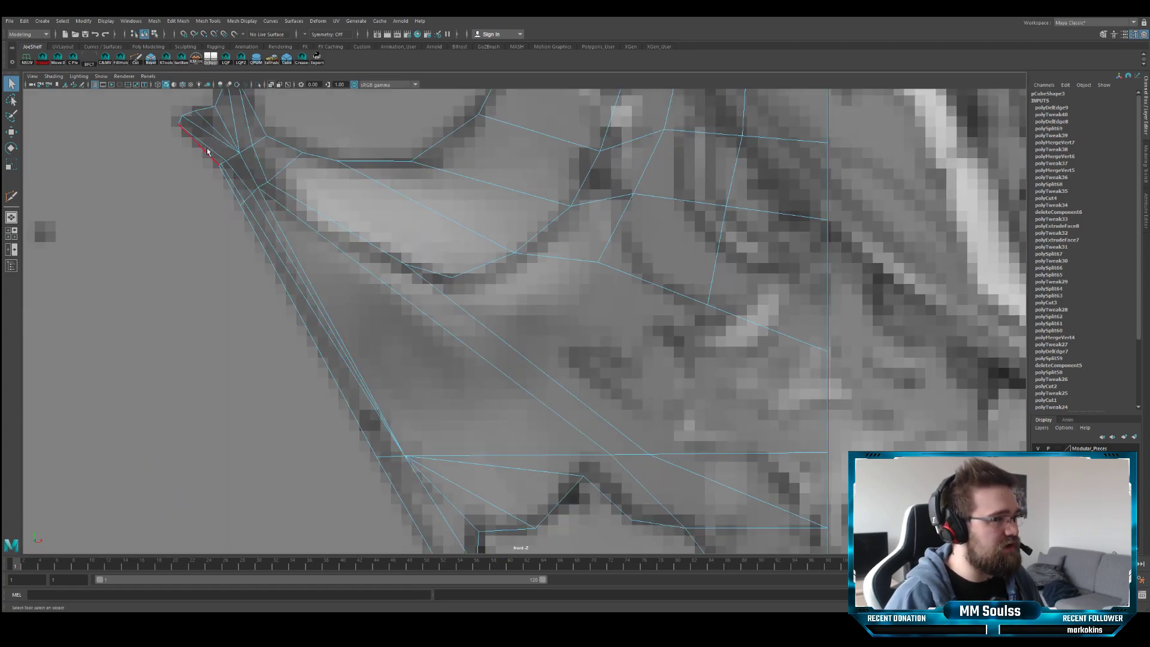
pyautogui.click(136, 58)
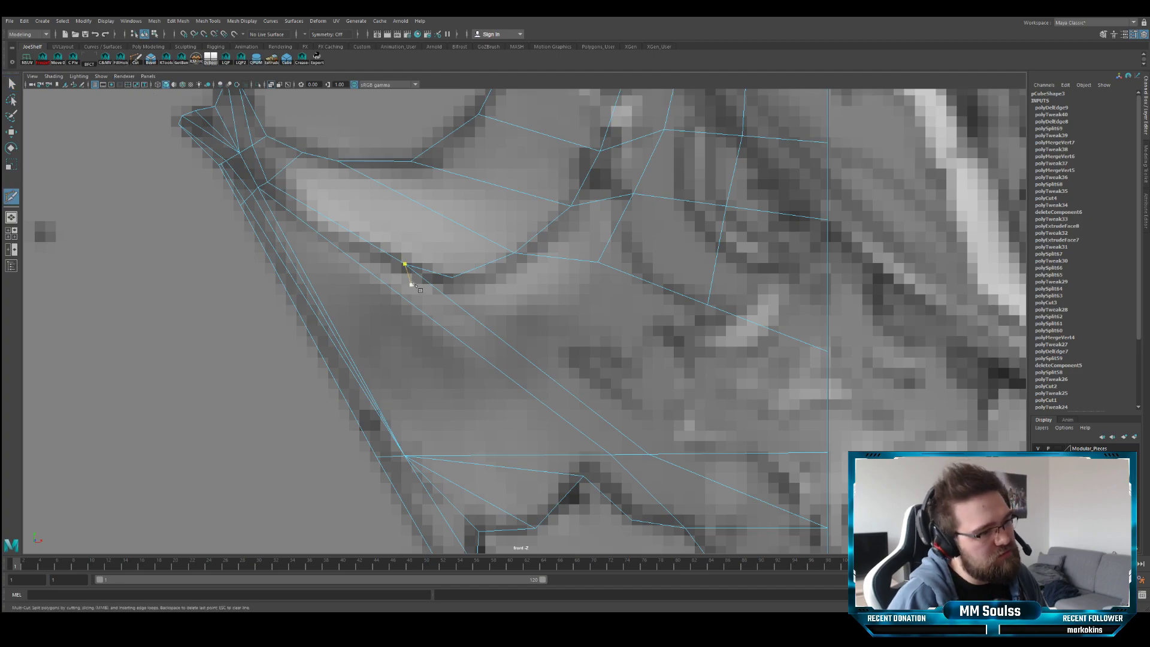
pyautogui.click(405, 265)
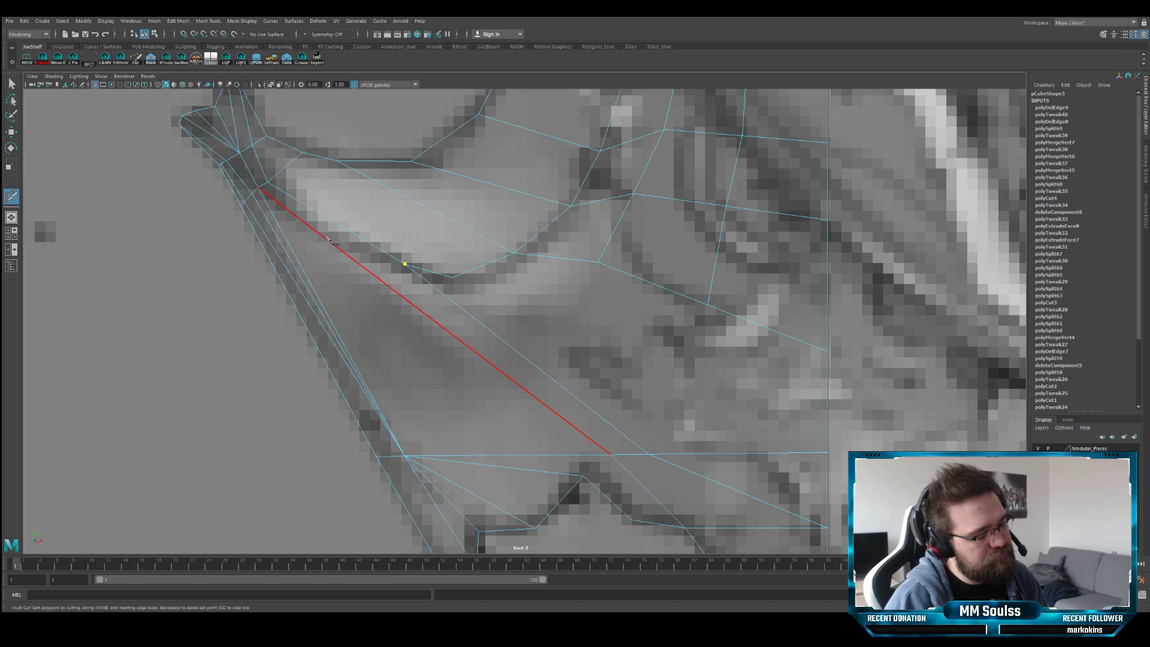
pyautogui.press('Escape')
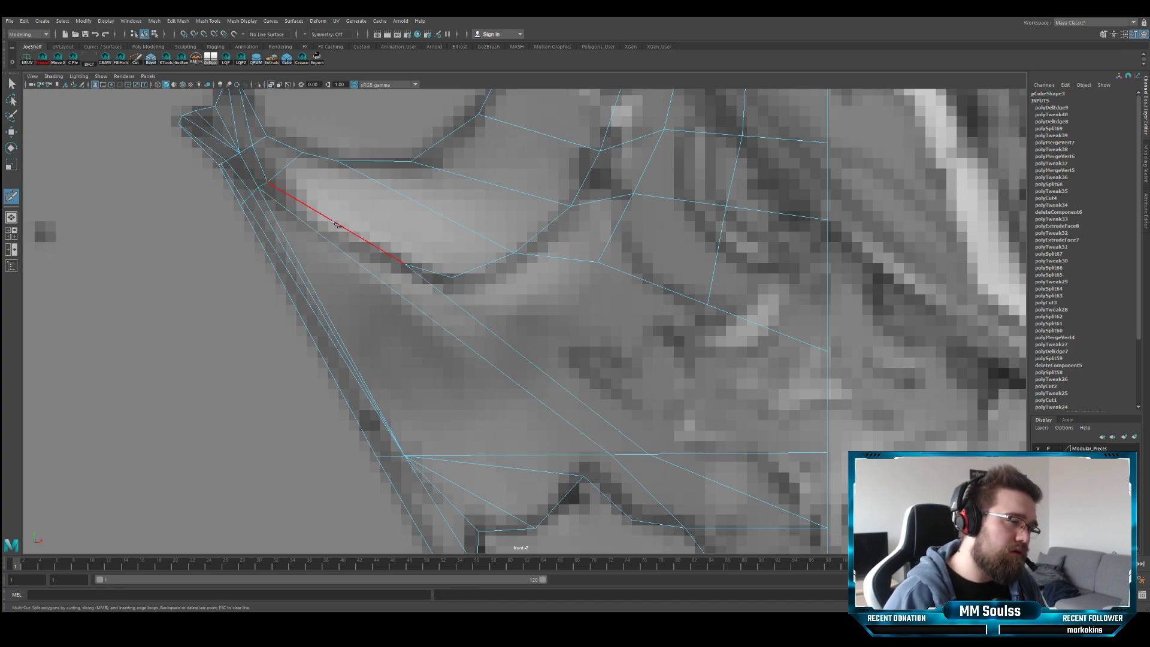
pyautogui.click(330, 220)
pyautogui.click(337, 160)
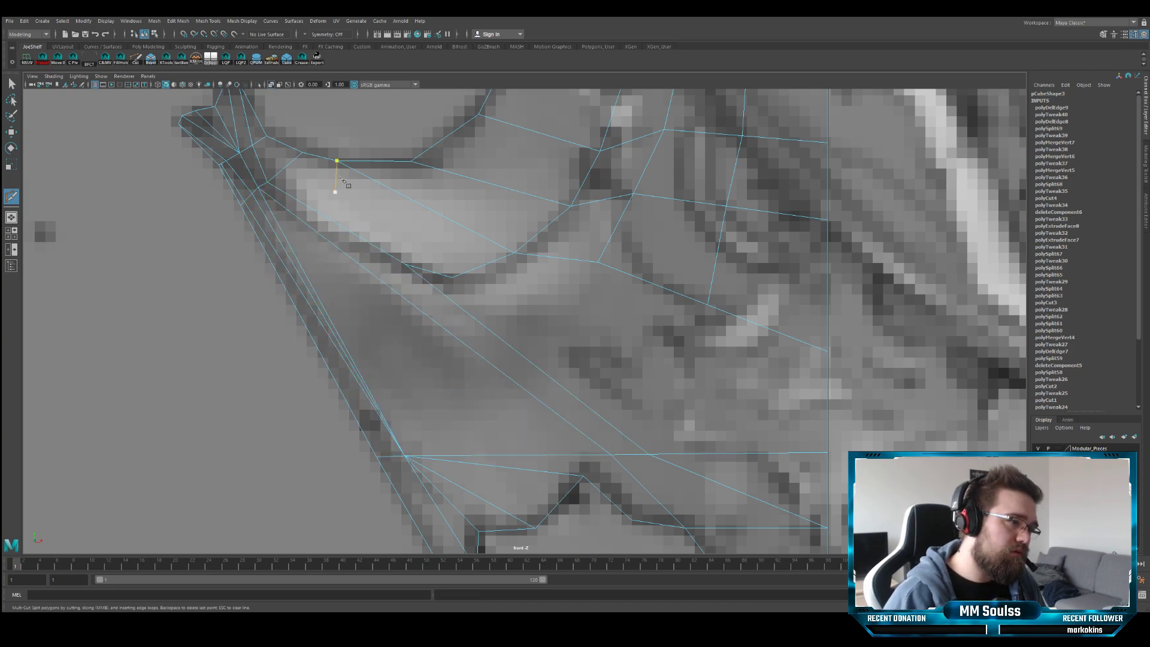
pyautogui.click(325, 217)
pyautogui.click(308, 225)
pyautogui.click(290, 246)
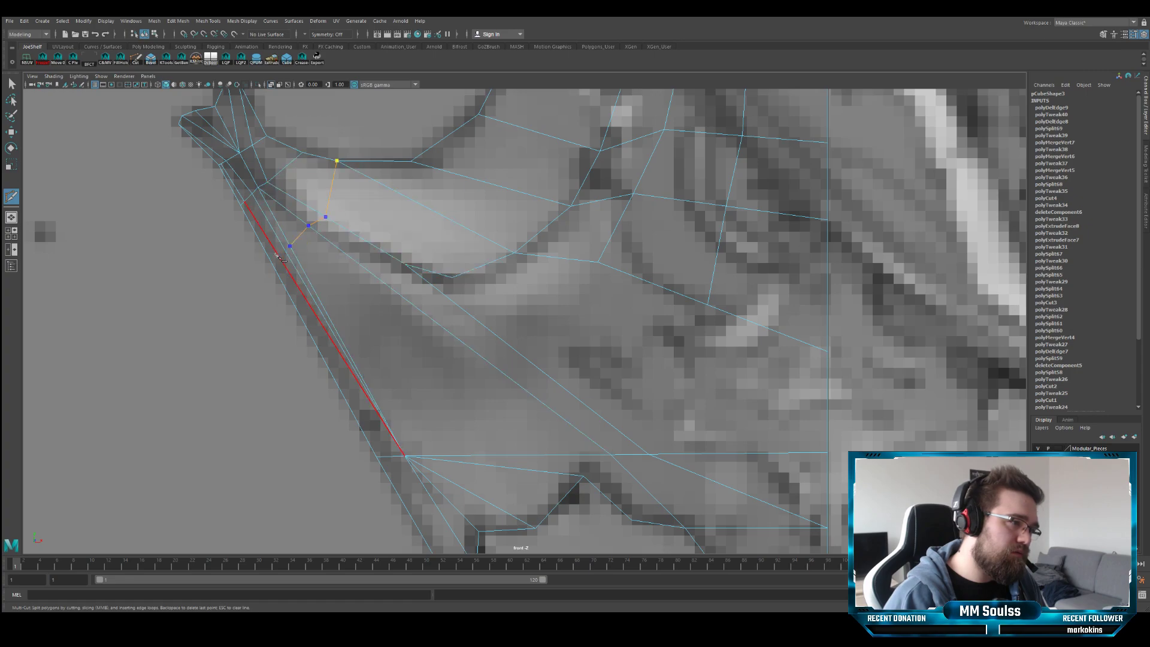
pyautogui.click(277, 252)
pyautogui.click(268, 257)
pyautogui.rightClick(270, 257)
# - In the perspective view, continue the Multi-Cut from the slanted outer edge straight across the side face to its back edge
pyautogui.press('space')
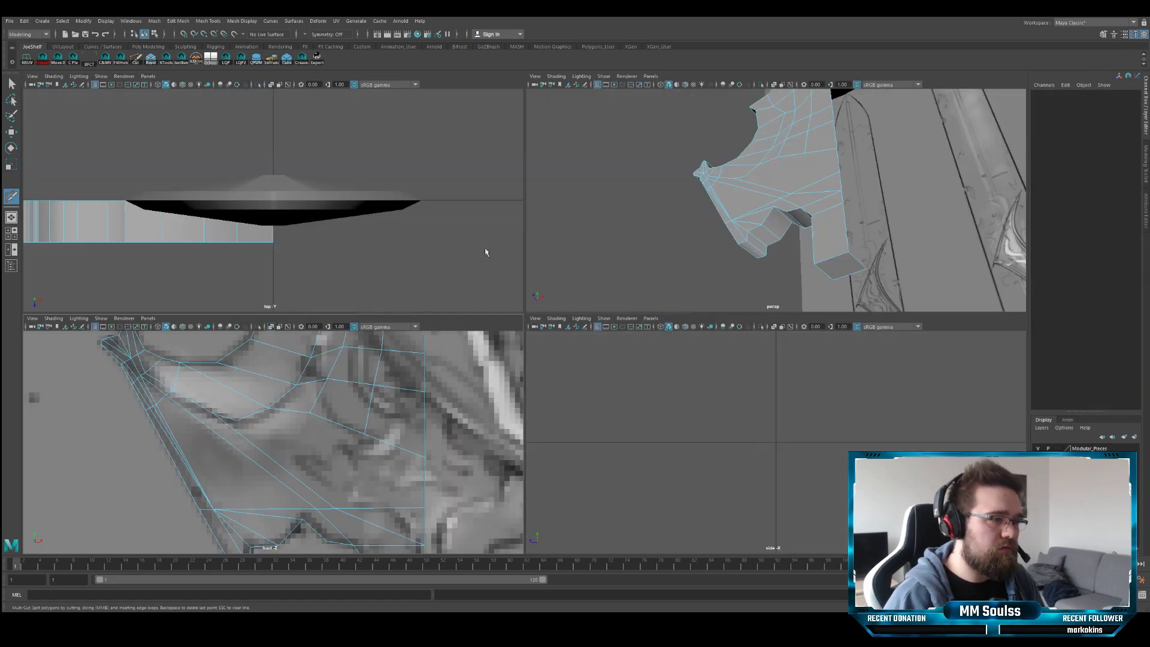
pyautogui.press('space')
pyautogui.keyDown('alt'); pyautogui.moveTo(551, 264); pyautogui.dragTo(709, 301); pyautogui.keyUp('alt')
pyautogui.keyDown('alt'); pyautogui.moveTo(693, 273); pyautogui.dragTo(693, 282, button='middle'); pyautogui.keyUp('alt')
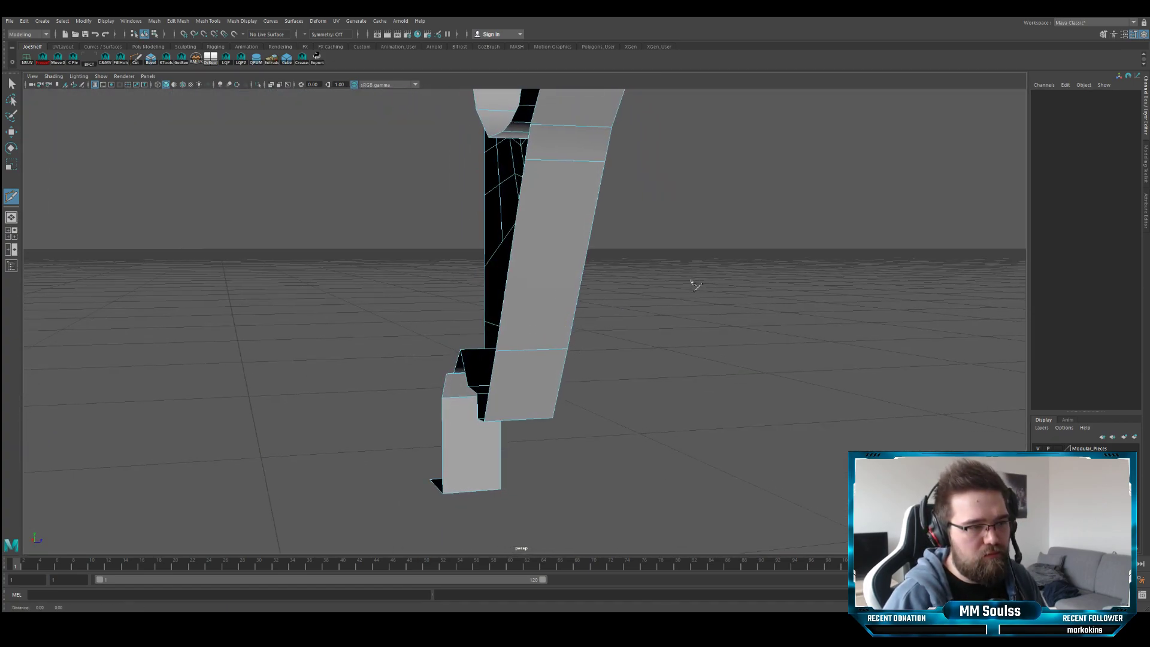
pyautogui.keyDown('alt'); pyautogui.moveTo(693, 282); pyautogui.dragTo(622, 280); pyautogui.keyUp('alt')
pyautogui.keyDown('alt'); pyautogui.moveTo(602, 262); pyautogui.dragTo(622, 297, button='middle'); pyautogui.keyUp('alt')
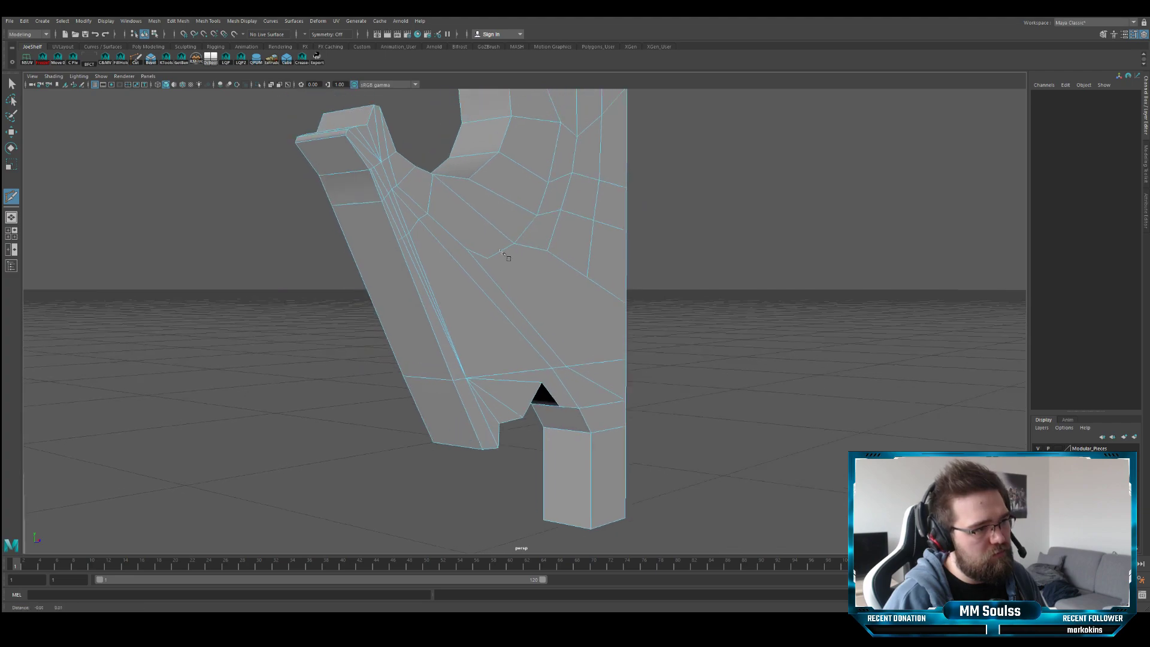
pyautogui.keyDown('alt'); pyautogui.moveTo(502, 251); pyautogui.dragTo(465, 286, button='middle'); pyautogui.keyUp('alt')
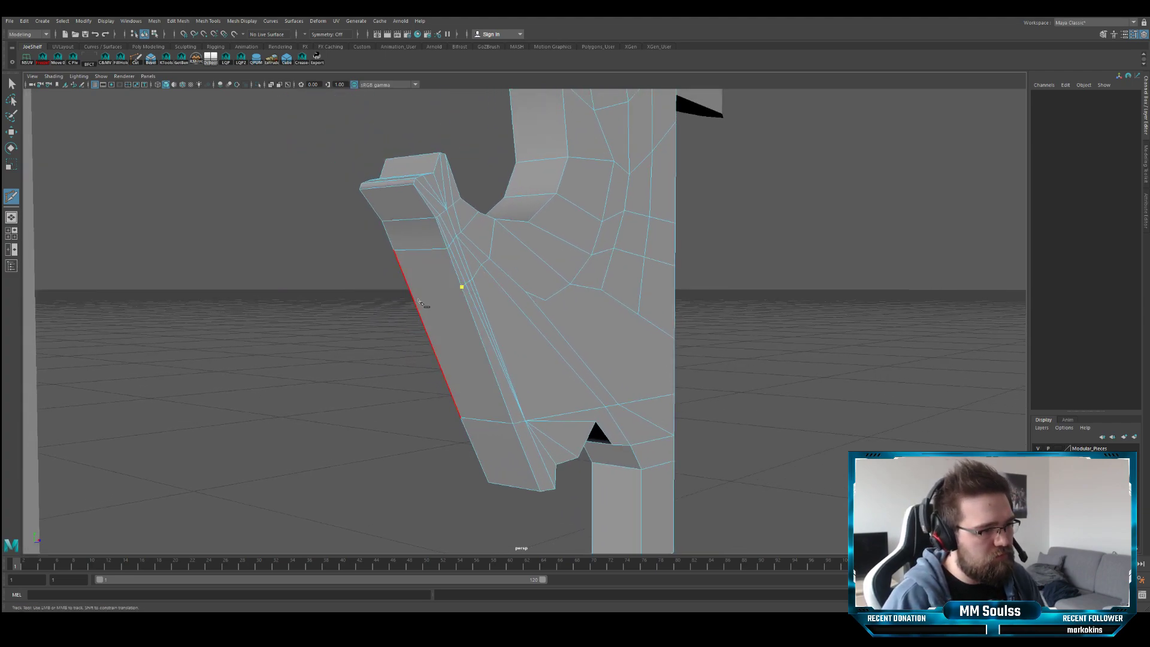
pyautogui.scroll(5, 315, 268)
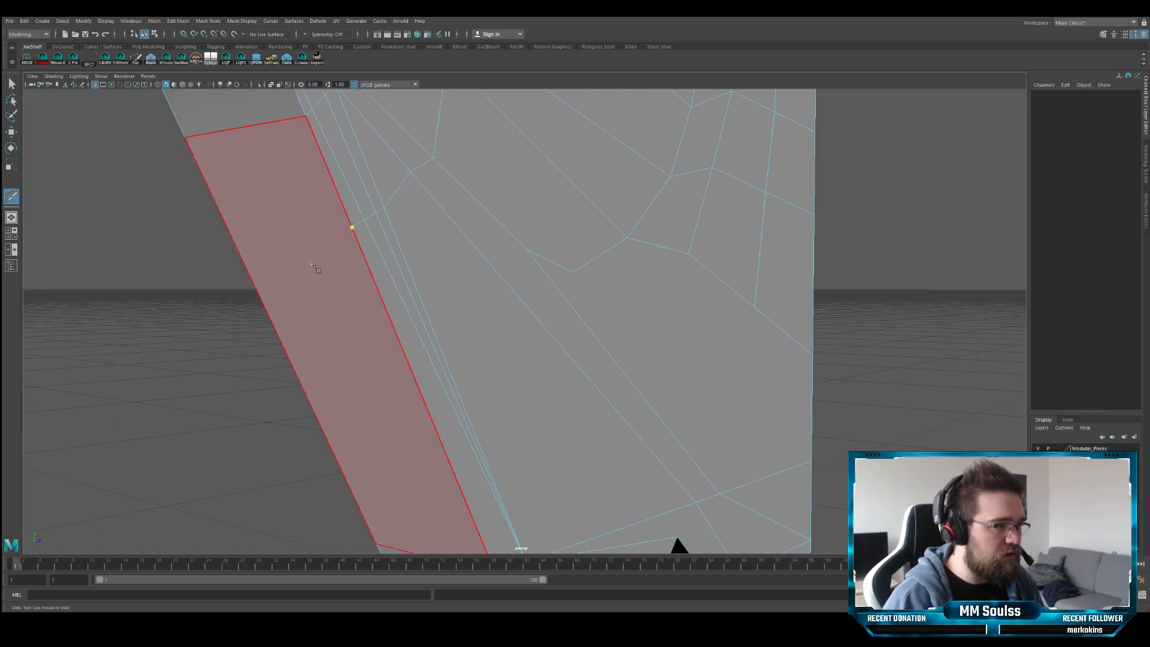
pyautogui.click(231, 235)
pyautogui.rightClick(307, 249)
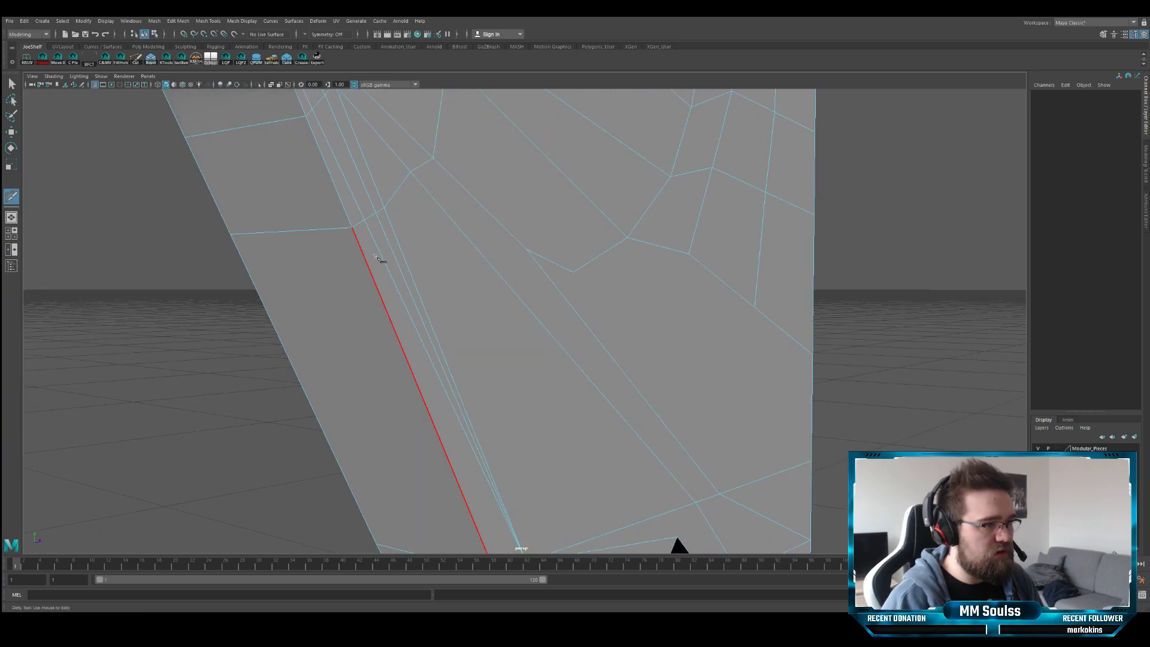
pyautogui.click(364, 220)
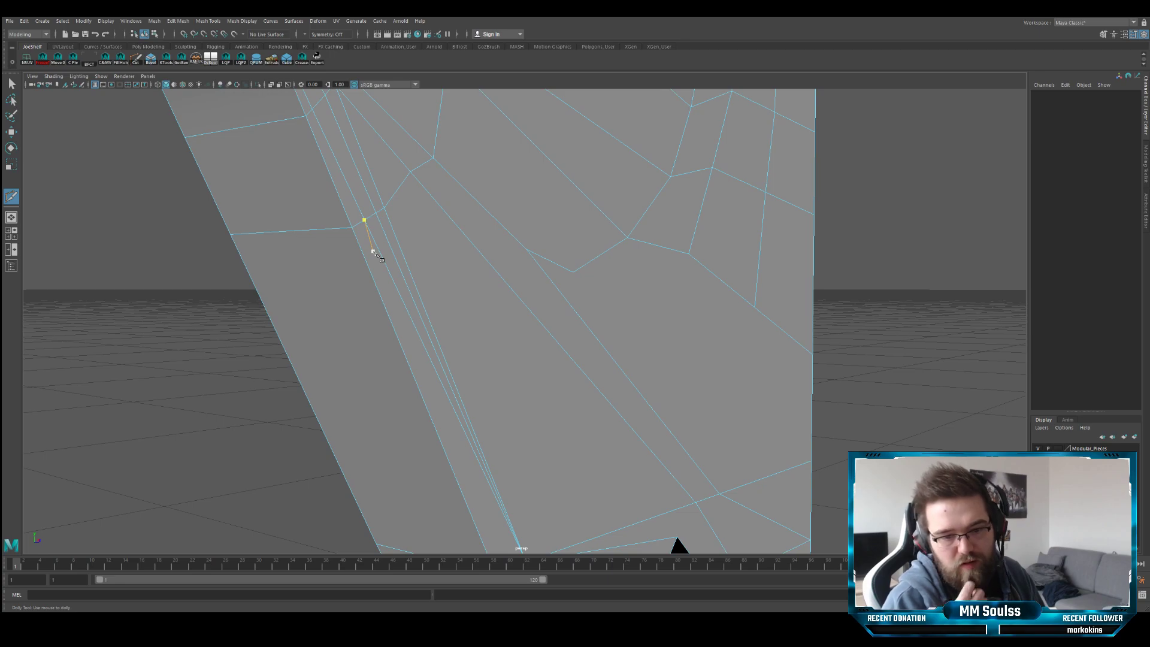
pyautogui.scroll(-6, 393, 240)
pyautogui.press('q')
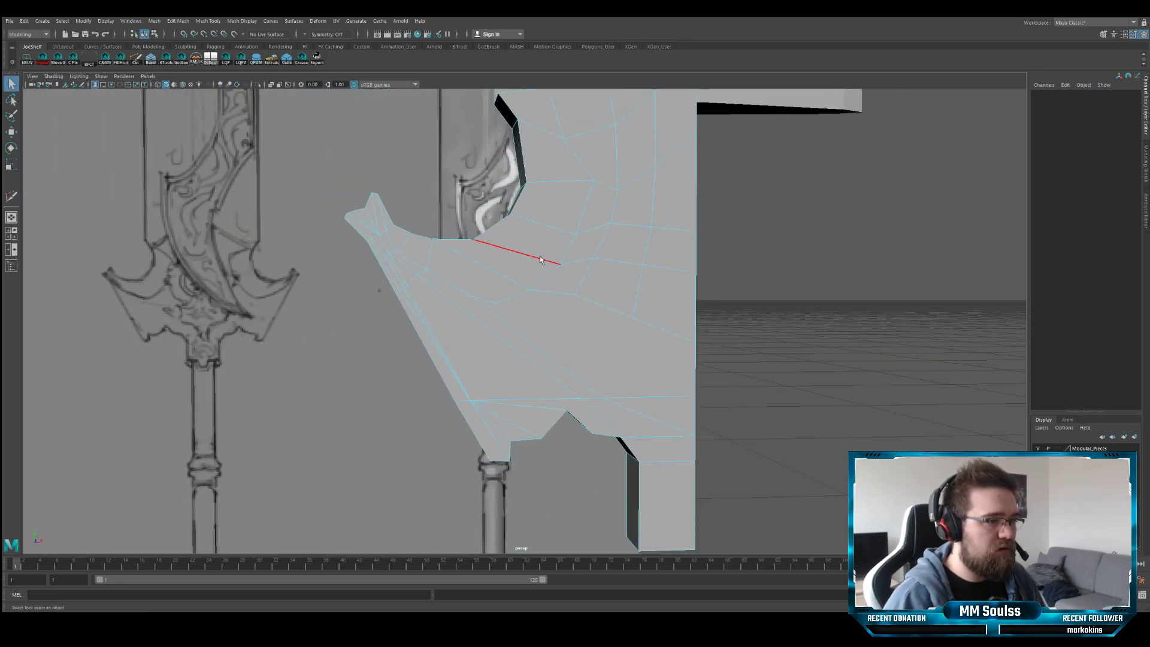
# - In the front view, reposition the crescent's lower-corner vertex and the next vertex along its lower edge onto the reference's dark contour
pyautogui.click(613, 270)
pyautogui.press('space')
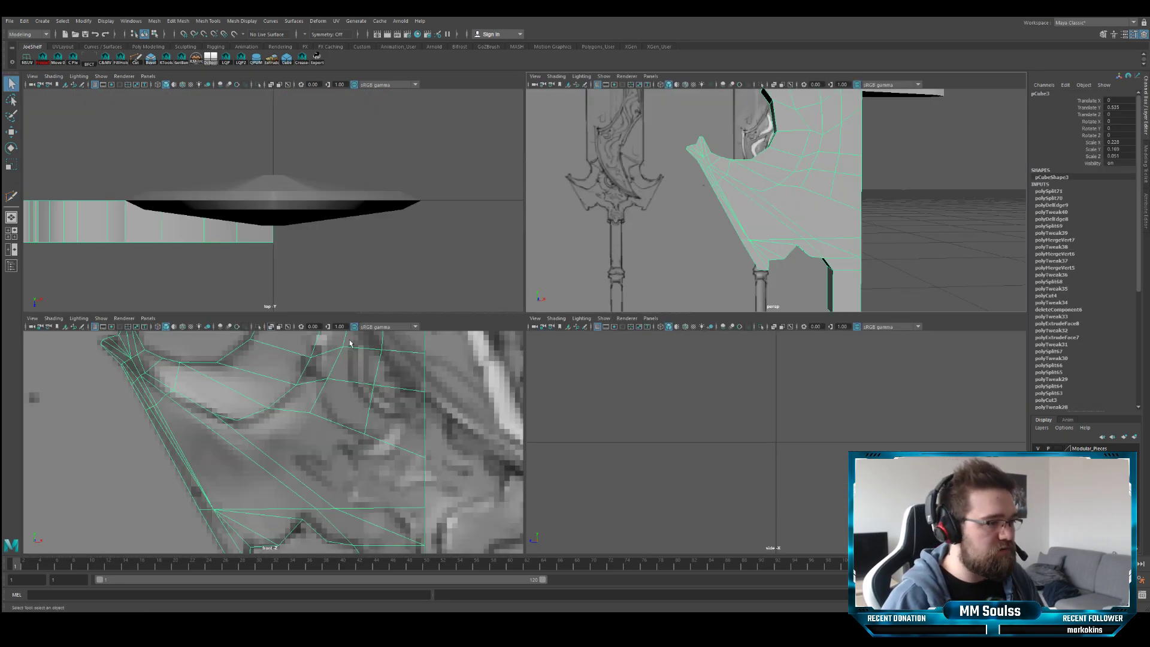
pyautogui.press('space')
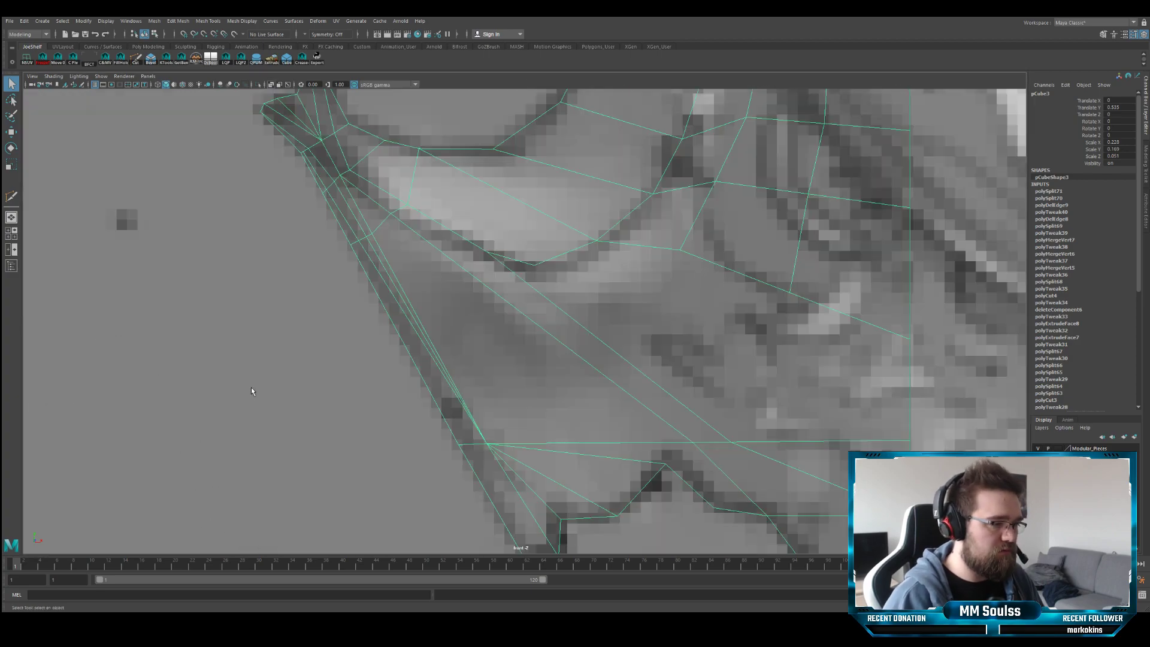
pyautogui.press('F9')
pyautogui.click(388, 217)
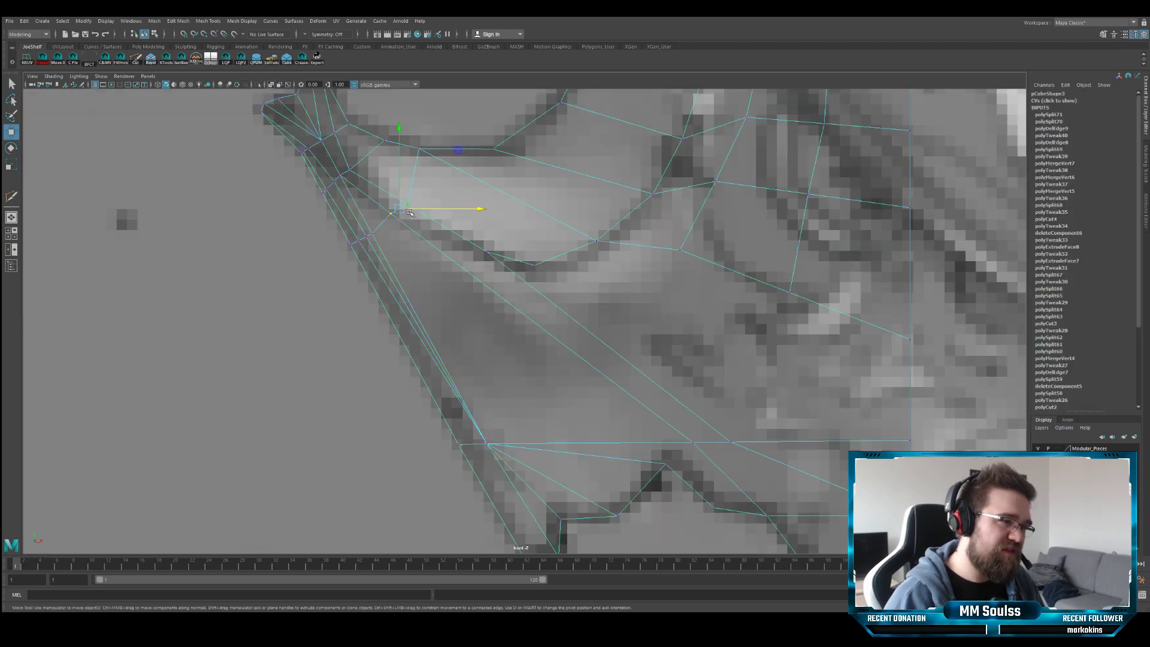
pyautogui.press('w')
pyautogui.moveTo(387, 219); pyautogui.dragTo(383, 223)
pyautogui.press('q')
pyautogui.click(486, 252)
pyautogui.press('w')
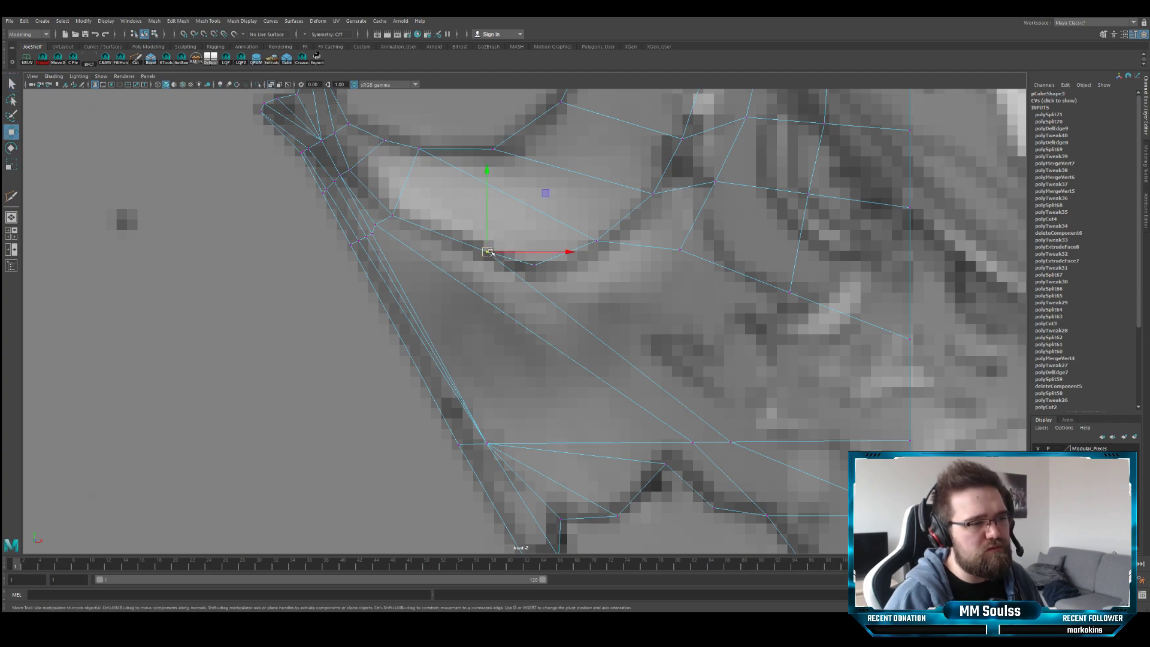
pyautogui.moveTo(487, 251); pyautogui.dragTo(453, 239)
# - Nudge the vertices at the crescent's lowest point and along its rising inner side onto the dark contour line
pyautogui.press('q')
pyautogui.click(533, 266)
pyautogui.press('w')
pyautogui.moveTo(534, 265); pyautogui.dragTo(535, 266)
pyautogui.press('q')
pyautogui.click(601, 239)
pyautogui.press('w')
pyautogui.moveTo(596, 241); pyautogui.dragTo(603, 245)
pyautogui.press('q')
# - Shift the crescent's lower-corner vertex inward along the contour and adjust the neighbouring vertex on the new cut
pyautogui.keyDown('alt'); pyautogui.moveTo(557, 215); pyautogui.dragTo(592, 293, button='middle'); pyautogui.keyUp('alt')
pyautogui.moveTo(467, 212); pyautogui.dragTo(431, 238)
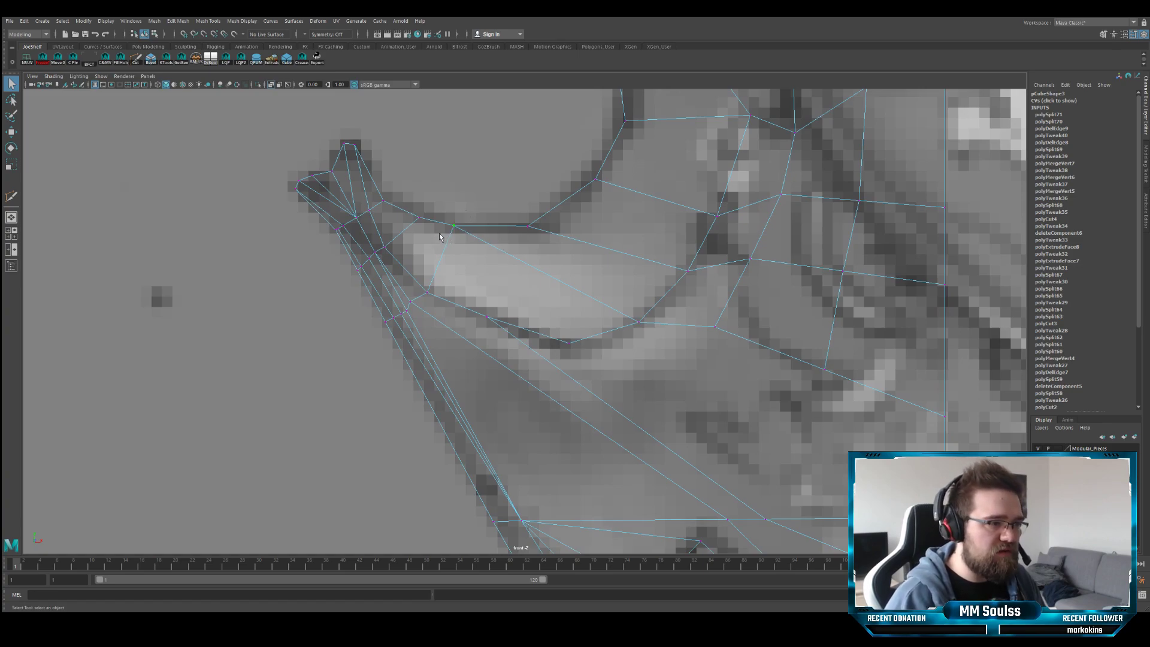
pyautogui.keyDown('alt'); pyautogui.moveTo(414, 241); pyautogui.dragTo(436, 261, button='middle'); pyautogui.keyUp('alt')
pyautogui.scroll(2, 423, 269)
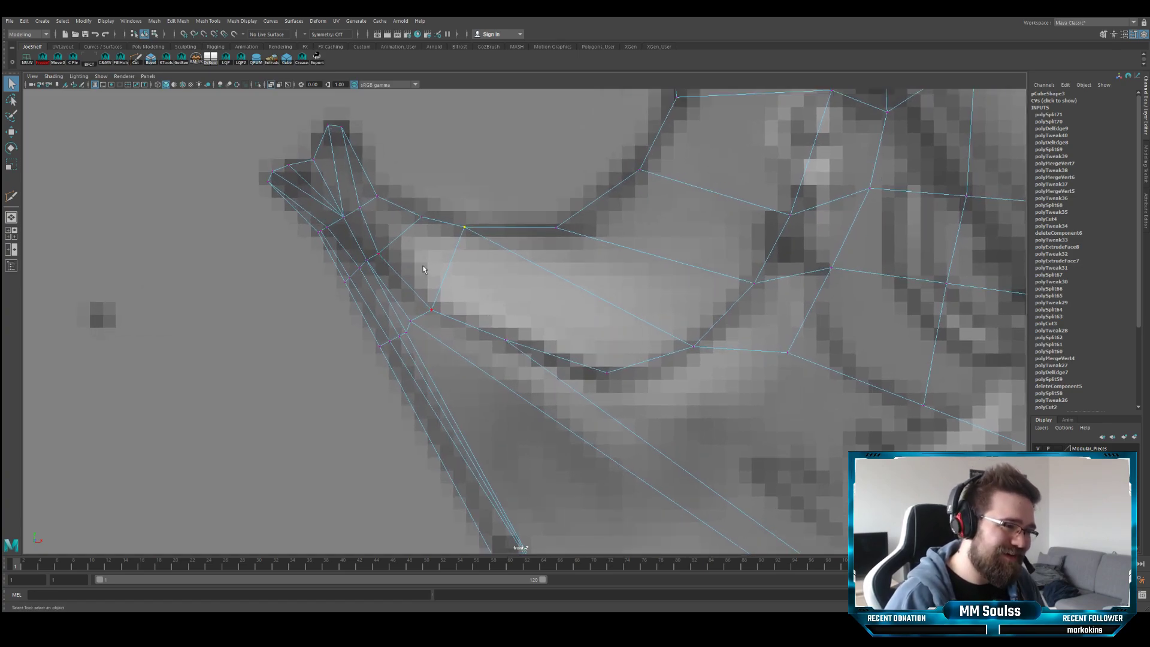
pyautogui.click(444, 305)
pyautogui.press('w')
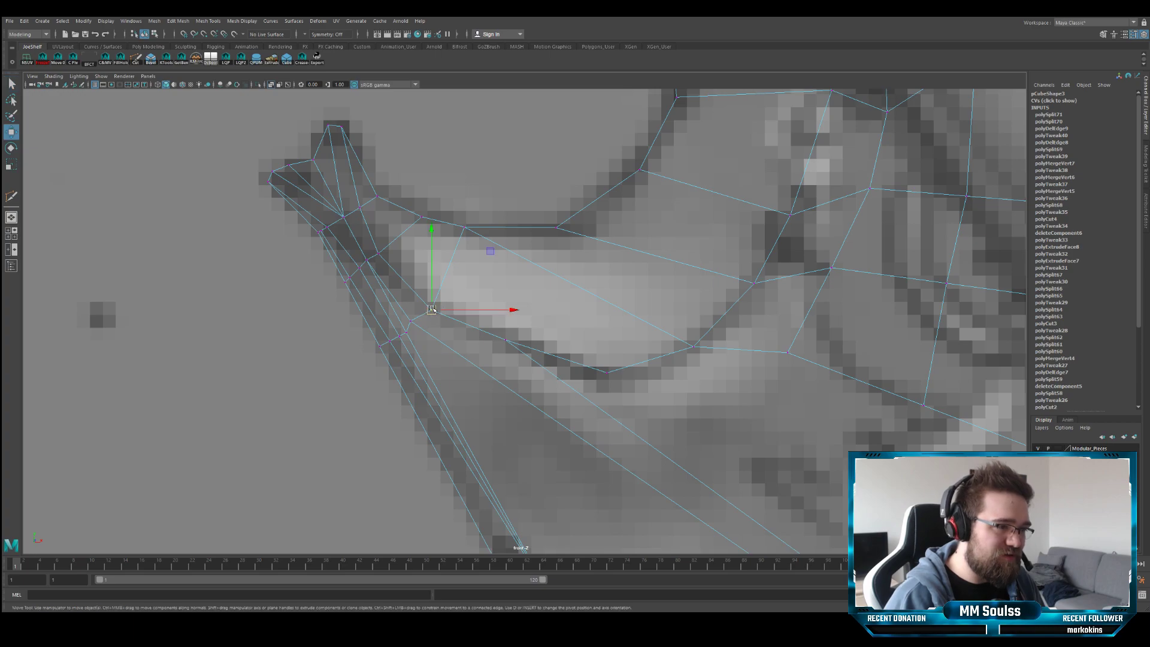
pyautogui.moveTo(431, 309); pyautogui.dragTo(406, 332)
pyautogui.press('q')
pyautogui.click(413, 319)
pyautogui.press('w')
pyautogui.press('q')
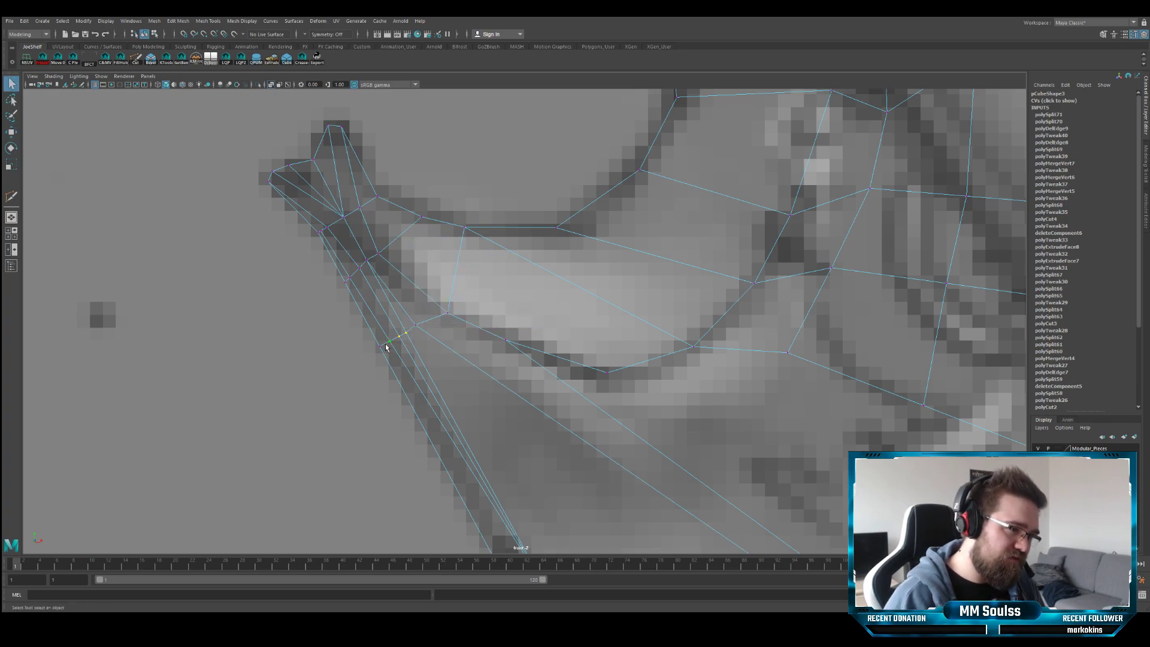
# - Merge the closely spaced vertices where the new cut meets the narrow strip along the slanted outer edge
pyautogui.keyDown('shift'); pyautogui.moveTo(403, 273); pyautogui.dragTo(401, 277, button='right'); pyautogui.keyUp('shift')
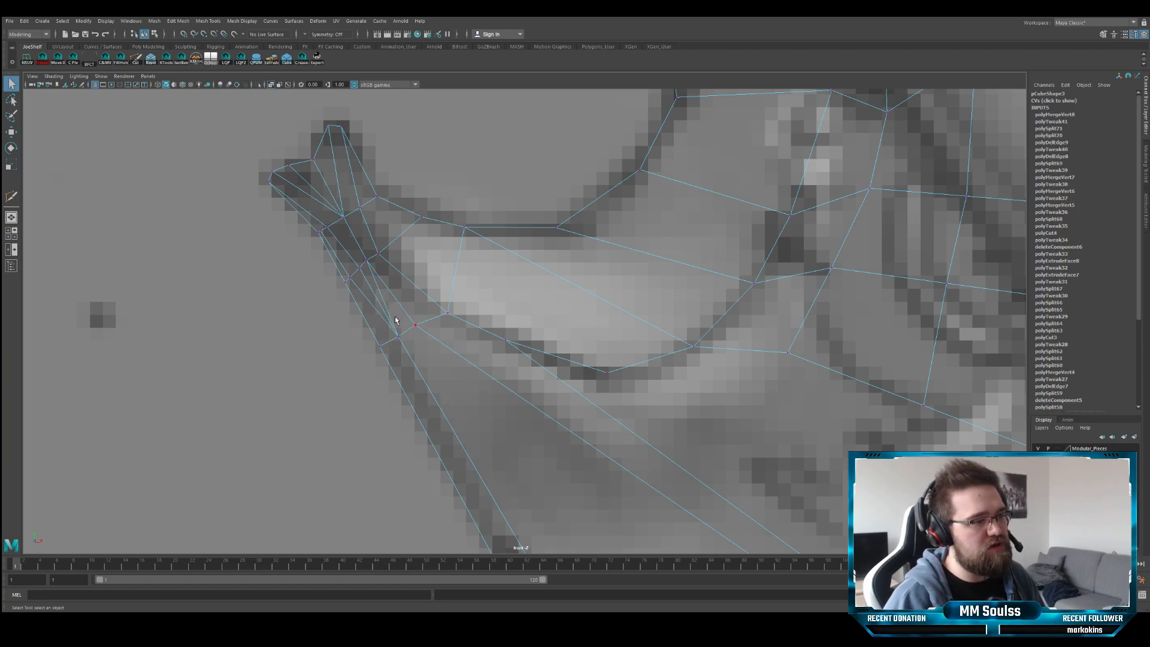
pyautogui.keyDown('alt'); pyautogui.moveTo(395, 321); pyautogui.dragTo(408, 306, button='middle'); pyautogui.keyUp('alt')
pyautogui.scroll(2, 386, 252)
pyautogui.scroll(2, 343, 240)
pyautogui.keyDown('alt'); pyautogui.moveTo(339, 245); pyautogui.dragTo(399, 265, button='middle'); pyautogui.keyUp('alt')
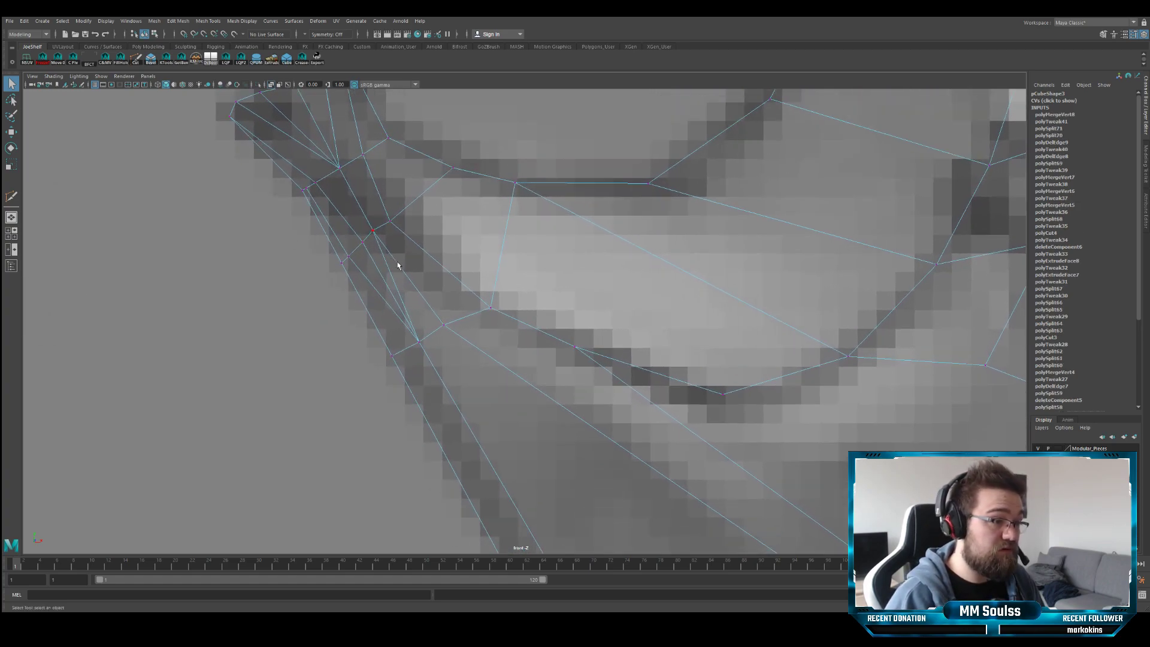
# - Merge the close vertex pairs on the two cross rows farther up the narrow strip, towards the prong tip
pyautogui.moveTo(381, 221); pyautogui.dragTo(345, 259)
pyautogui.keyDown('shift'); pyautogui.moveTo(346, 260); pyautogui.dragTo(331, 205, button='right'); pyautogui.keyUp('shift')
pyautogui.keyDown('alt'); pyautogui.moveTo(323, 178); pyautogui.dragTo(351, 215, button='middle'); pyautogui.keyUp('alt')
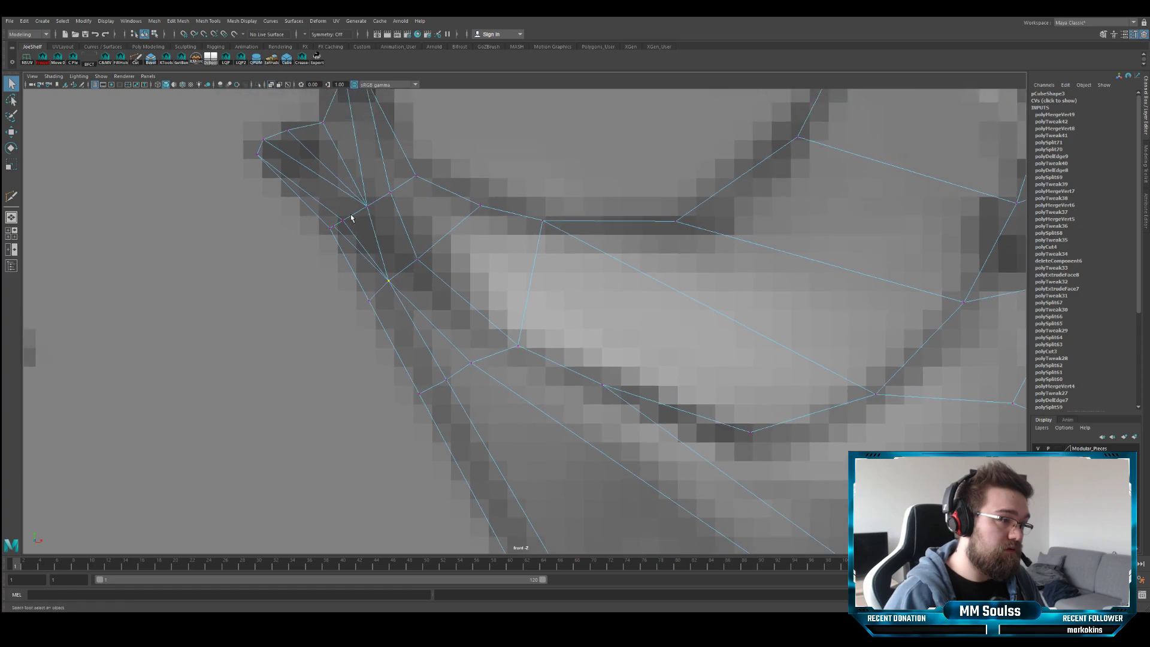
pyautogui.moveTo(330, 230); pyautogui.dragTo(333, 230)
pyautogui.press('g')
# - Slide the vertex on the crescent's lower edge farther down the dark contour towards the crescent's lowest point
pyautogui.keyDown('alt'); pyautogui.moveTo(344, 231); pyautogui.dragTo(361, 260, button='middle'); pyautogui.keyUp('alt')
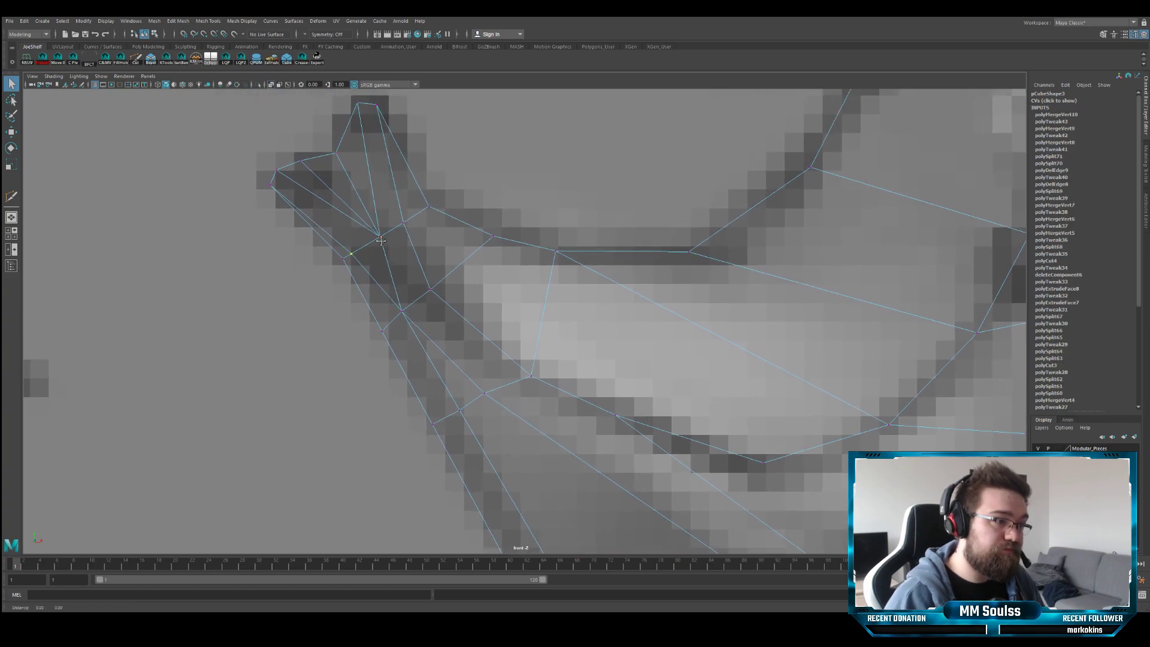
pyautogui.keyDown('alt'); pyautogui.moveTo(423, 303); pyautogui.dragTo(367, 211, button='middle'); pyautogui.keyUp('alt')
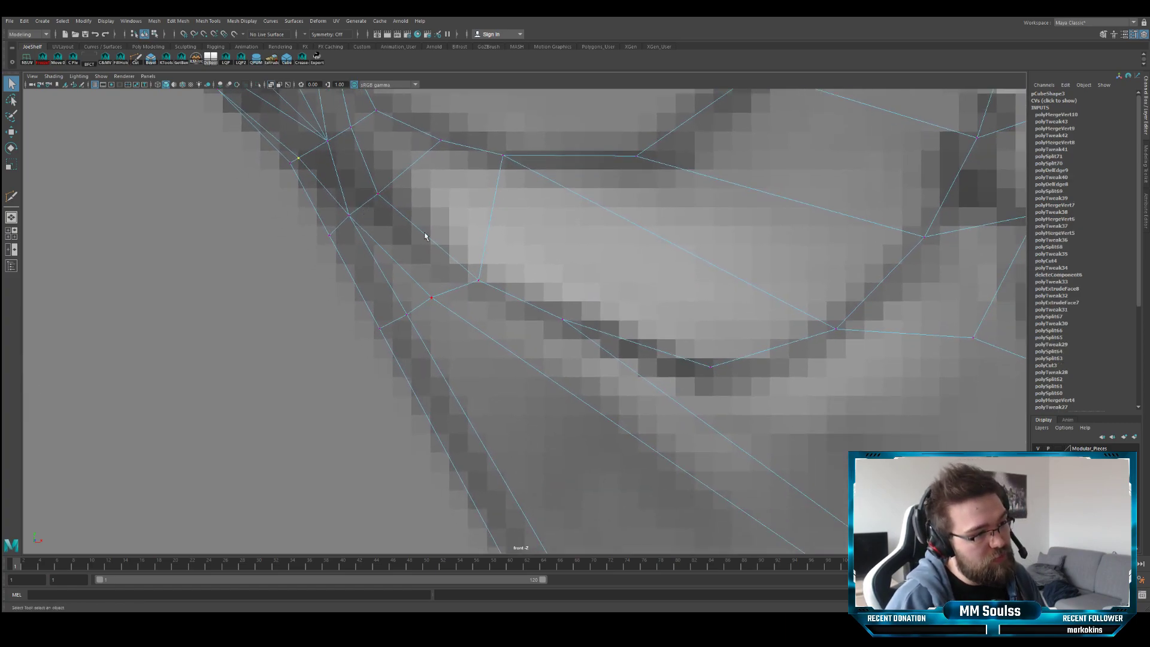
pyautogui.press('w')
pyautogui.click(563, 321)
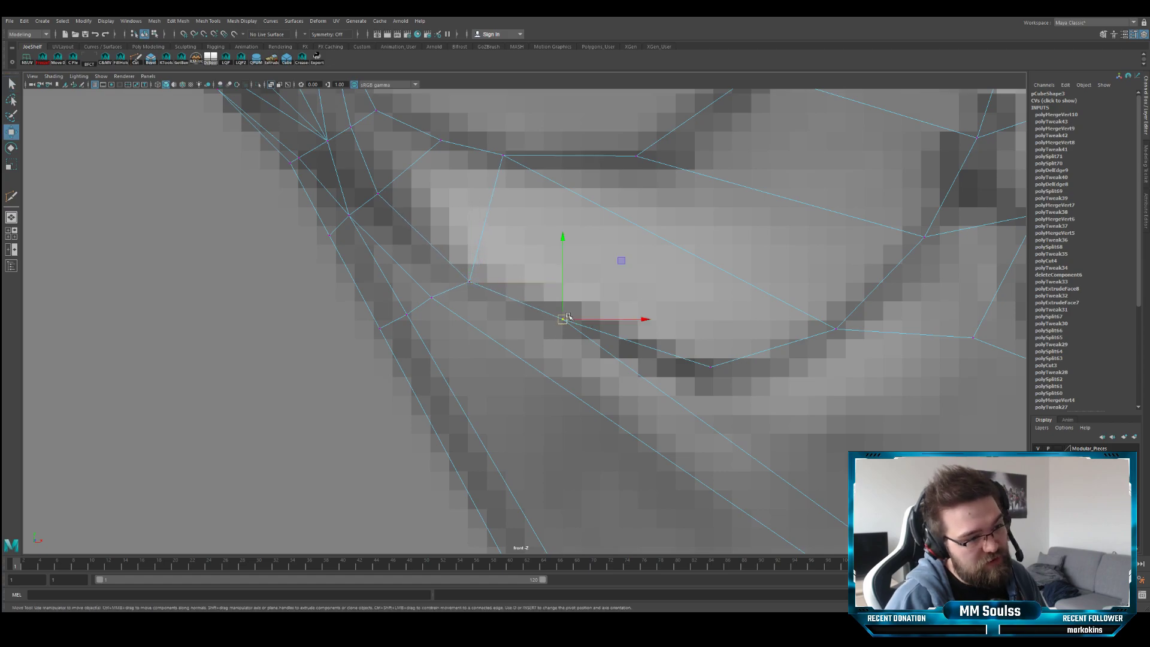
pyautogui.moveTo(563, 320); pyautogui.dragTo(589, 336)
# - Examine the prong's edge flow and thickness against the reference in the front and perspective views
pyautogui.scroll(-6, 600, 290)
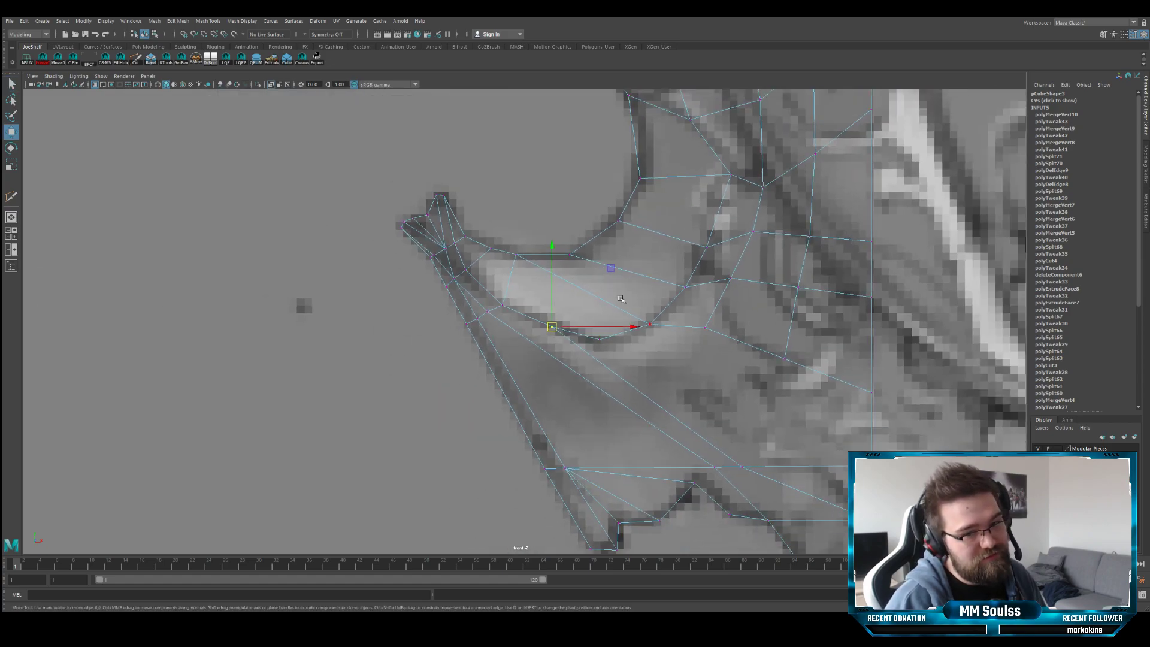
pyautogui.press('space')
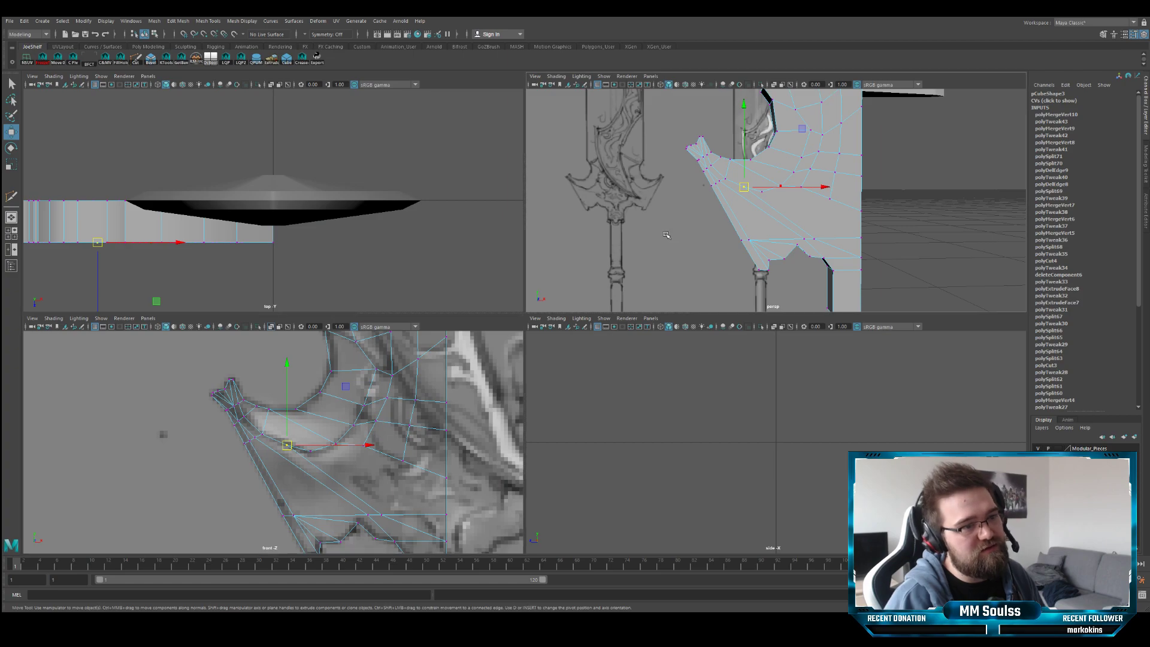
pyautogui.press('space')
pyautogui.keyDown('alt'); pyautogui.moveTo(646, 259); pyautogui.dragTo(542, 318); pyautogui.keyUp('alt')
pyautogui.press('space')
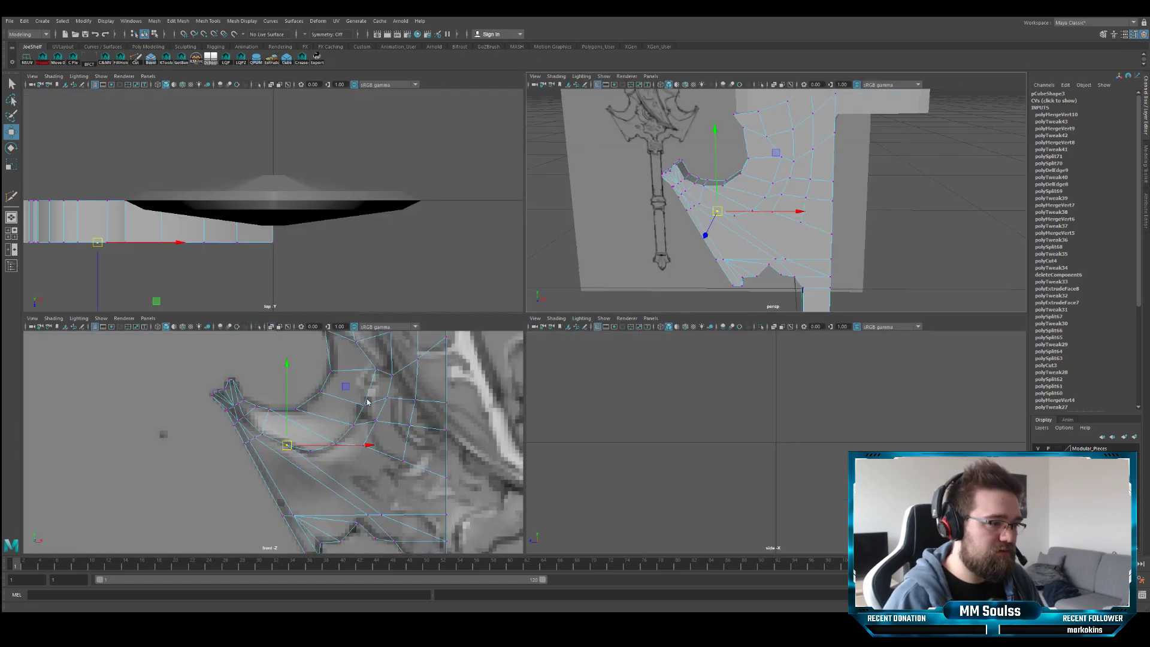
pyautogui.press('space')
pyautogui.scroll(3, 539, 316)
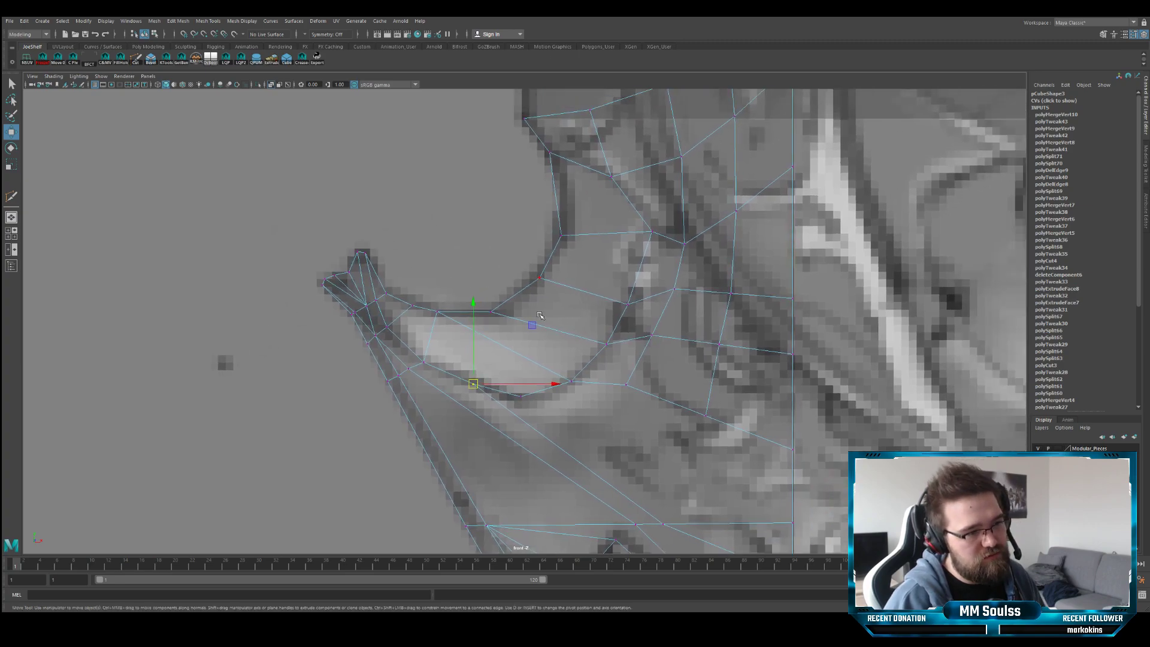
pyautogui.press('space')
pyautogui.keyDown('alt'); pyautogui.moveTo(506, 273); pyautogui.dragTo(462, 265); pyautogui.keyUp('alt')
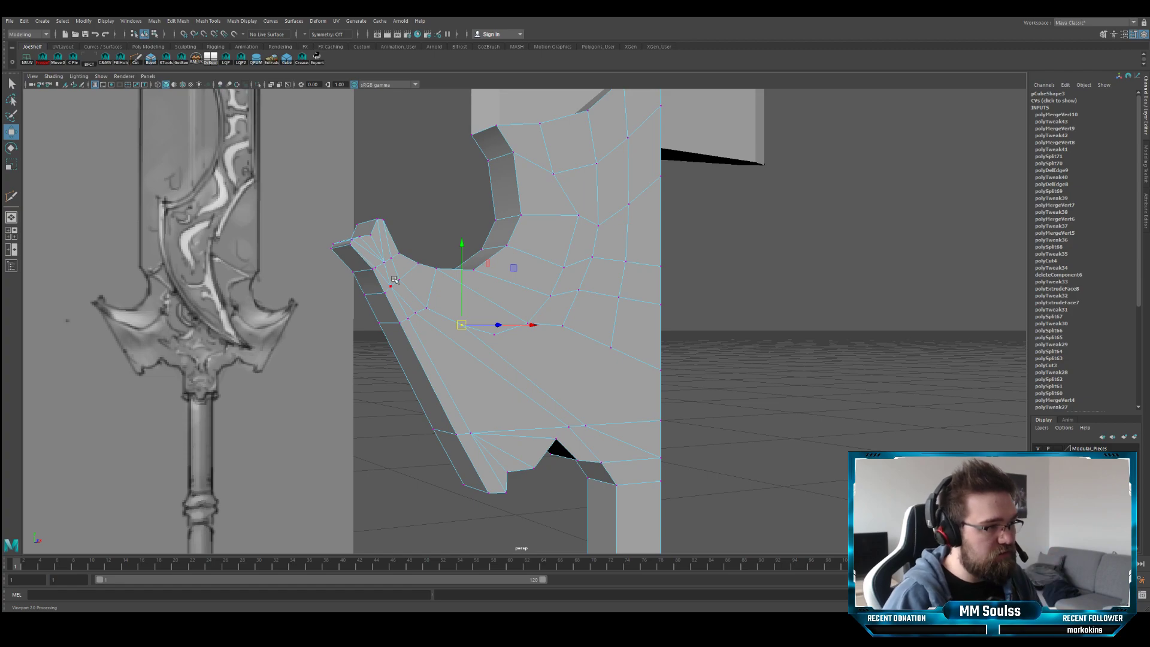
pyautogui.keyDown('alt'); pyautogui.moveTo(506, 252); pyautogui.dragTo(513, 296); pyautogui.keyUp('alt')
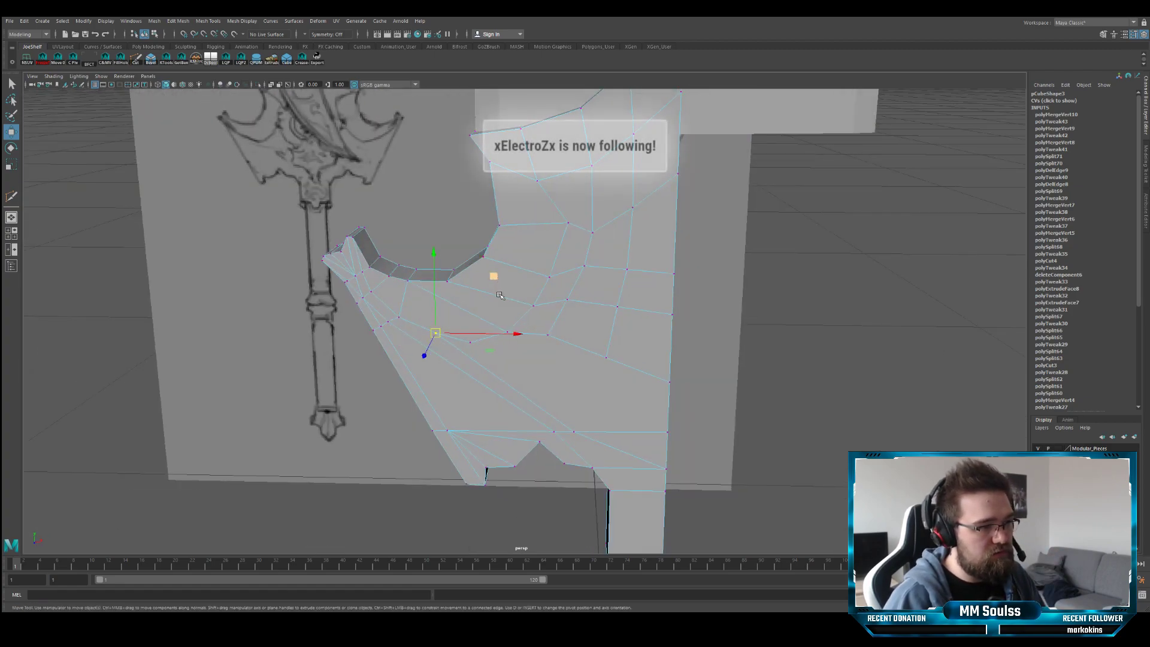
pyautogui.press('space')
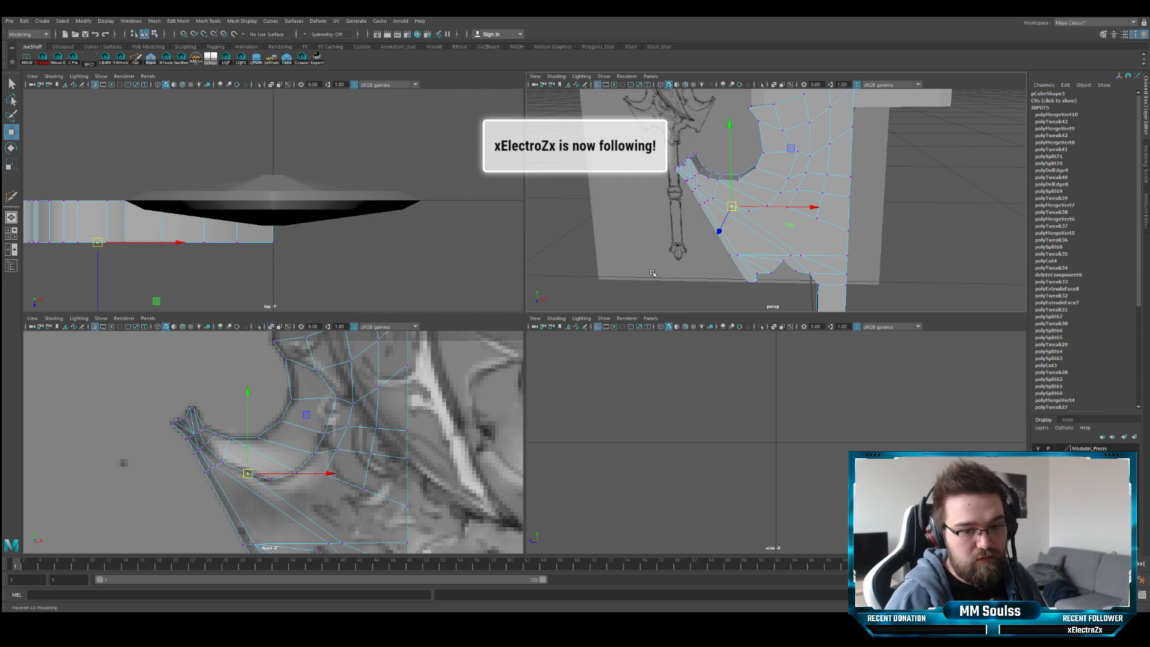
pyautogui.press('space')
pyautogui.keyDown('alt'); pyautogui.moveTo(539, 252); pyautogui.dragTo(526, 216); pyautogui.keyUp('alt')
# - Select the front edge run along the large concave curve and push it back in depth to slope the rim
pyautogui.press('q')
pyautogui.moveTo(515, 200); pyautogui.dragTo(516, 179, button='right')
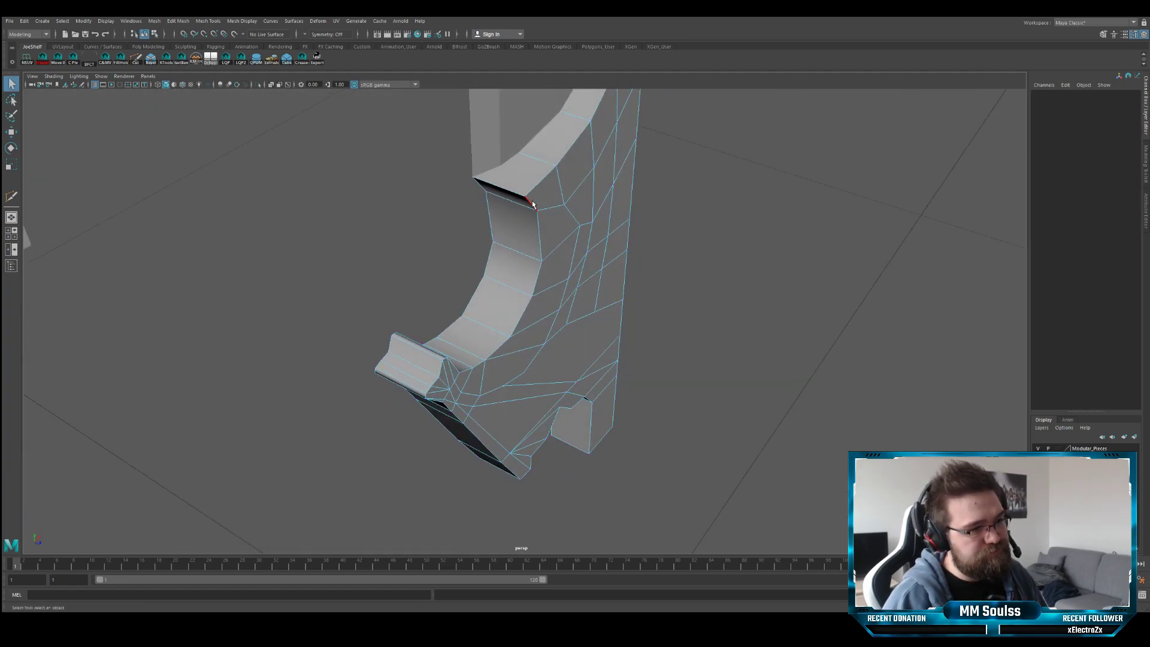
pyautogui.keyDown('alt'); pyautogui.moveTo(503, 359); pyautogui.dragTo(458, 342); pyautogui.keyUp('alt')
pyautogui.keyDown('alt'); pyautogui.moveTo(410, 307); pyautogui.dragTo(398, 331); pyautogui.keyUp('alt')
pyautogui.doubleClick(376, 327)
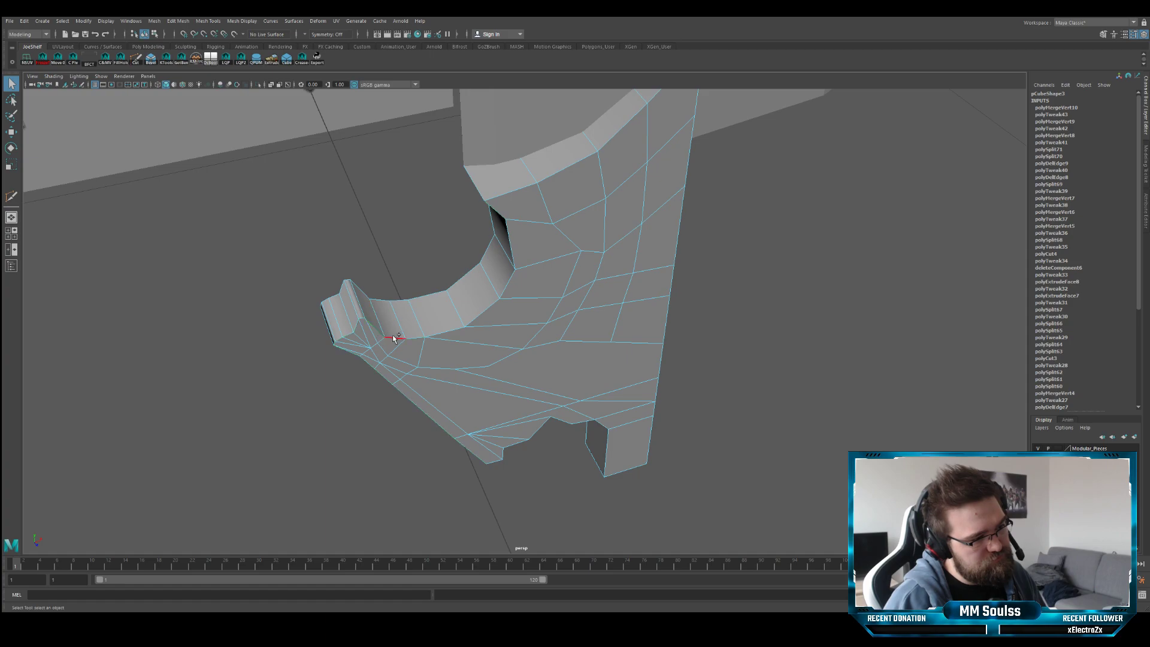
pyautogui.moveTo(514, 257)
pyautogui.keyDown('alt'); pyautogui.mouseDown()
pyautogui.moveTo(514, 168)
pyautogui.moveTo(520, 254)
pyautogui.mouseUp(); pyautogui.keyUp('alt')
pyautogui.press('w')
pyautogui.click(521, 262)
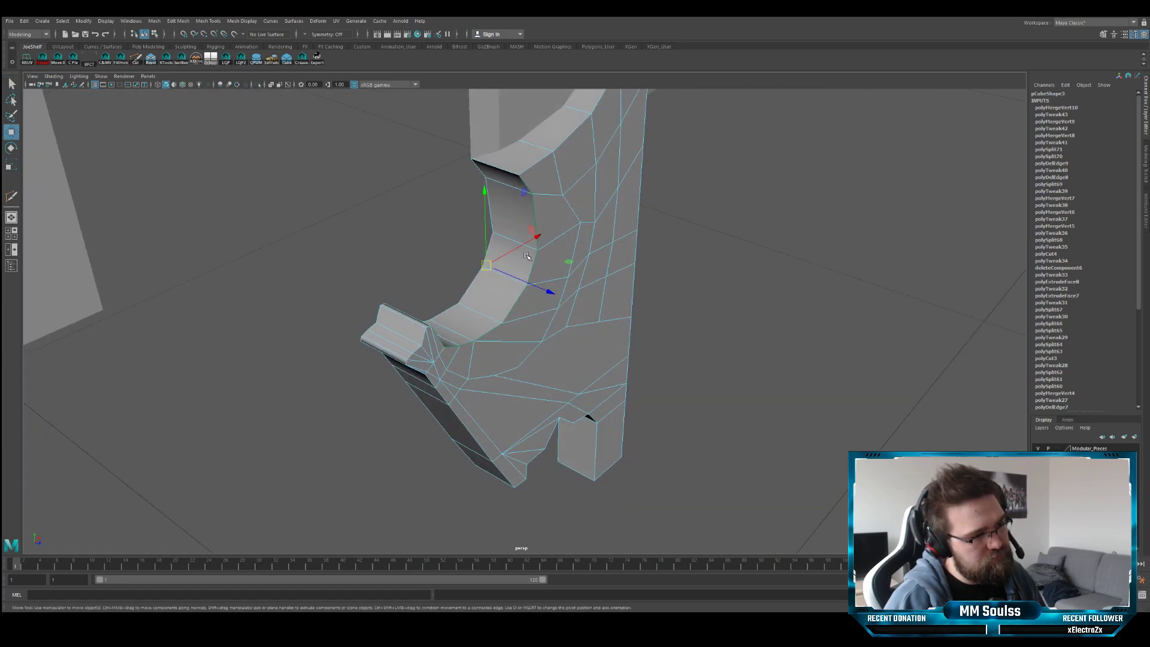
pyautogui.click(527, 267)
pyautogui.moveTo(578, 298); pyautogui.dragTo(488, 276)
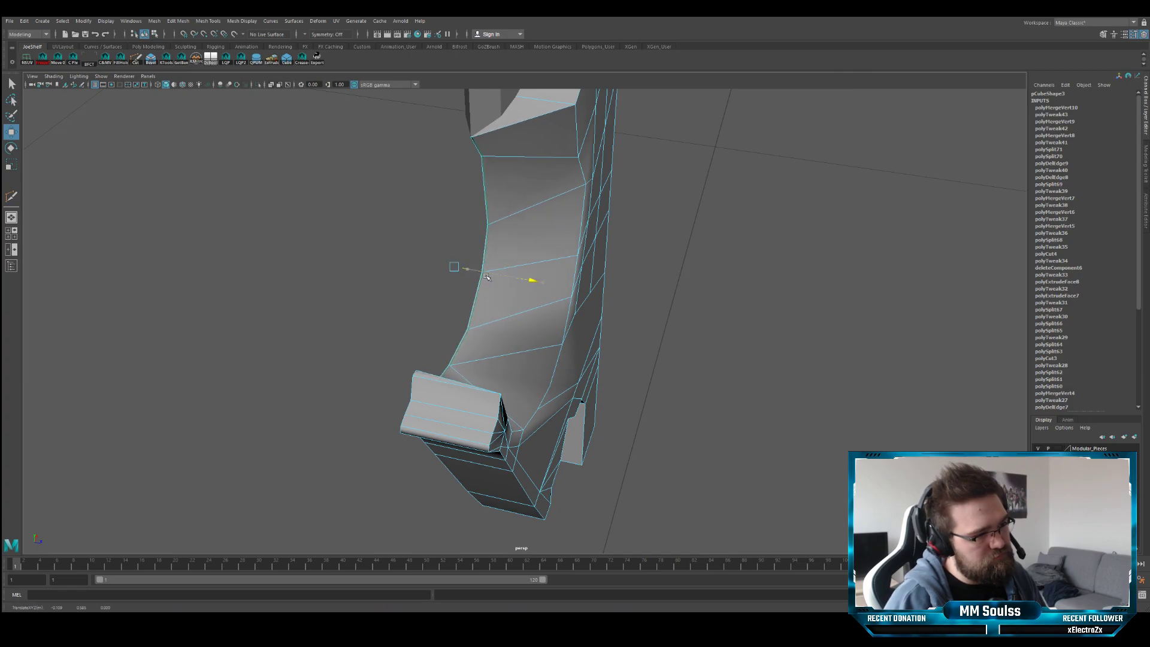
pyautogui.keyDown('alt'); pyautogui.moveTo(486, 276); pyautogui.dragTo(513, 283); pyautogui.keyUp('alt')
pyautogui.press('q')
# - Move a vertex in the row just inside the concave curve slightly in depth to smooth the sloped surface
pyautogui.scroll(6, 620, 318)
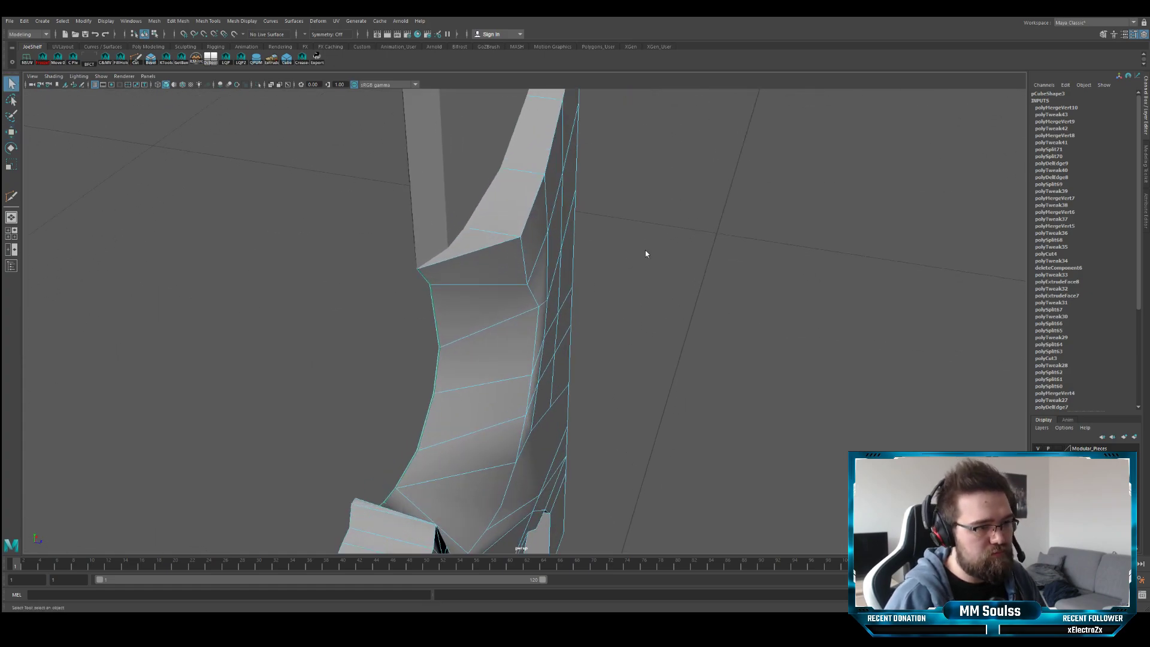
pyautogui.keyDown('alt'); pyautogui.moveTo(645, 253); pyautogui.dragTo(564, 250); pyautogui.keyUp('alt')
pyautogui.click(547, 238)
pyautogui.press('w')
pyautogui.press('q')
pyautogui.click(463, 236)
pyautogui.press('w')
pyautogui.press('q')
pyautogui.click(548, 290)
pyautogui.press('w')
pyautogui.moveTo(580, 290); pyautogui.dragTo(571, 289)
pyautogui.press('q')
# - Move the neighbouring vertex in that inner row slightly in depth, and undo the last action
pyautogui.click(540, 251)
pyautogui.press('w')
pyautogui.moveTo(575, 251); pyautogui.dragTo(568, 250)
pyautogui.press('q')
pyautogui.keyDown('alt'); pyautogui.moveTo(582, 286); pyautogui.dragTo(503, 316); pyautogui.keyUp('alt')
pyautogui.hotkey('ctrl', 'z')
pyautogui.press('space')
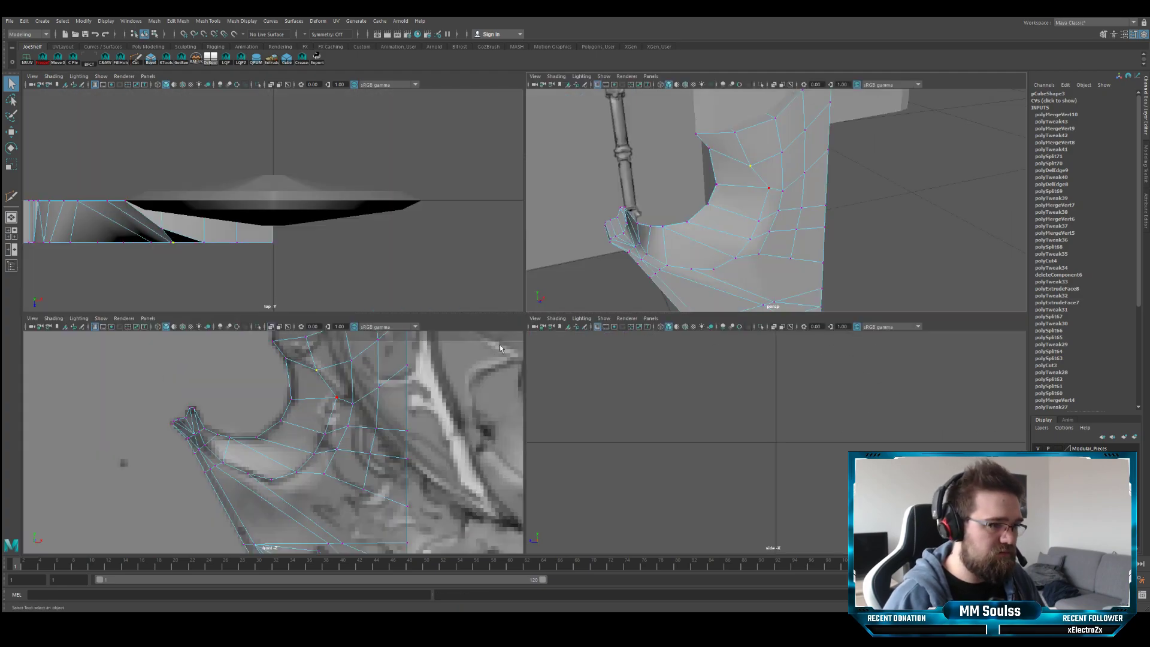
pyautogui.press('space')
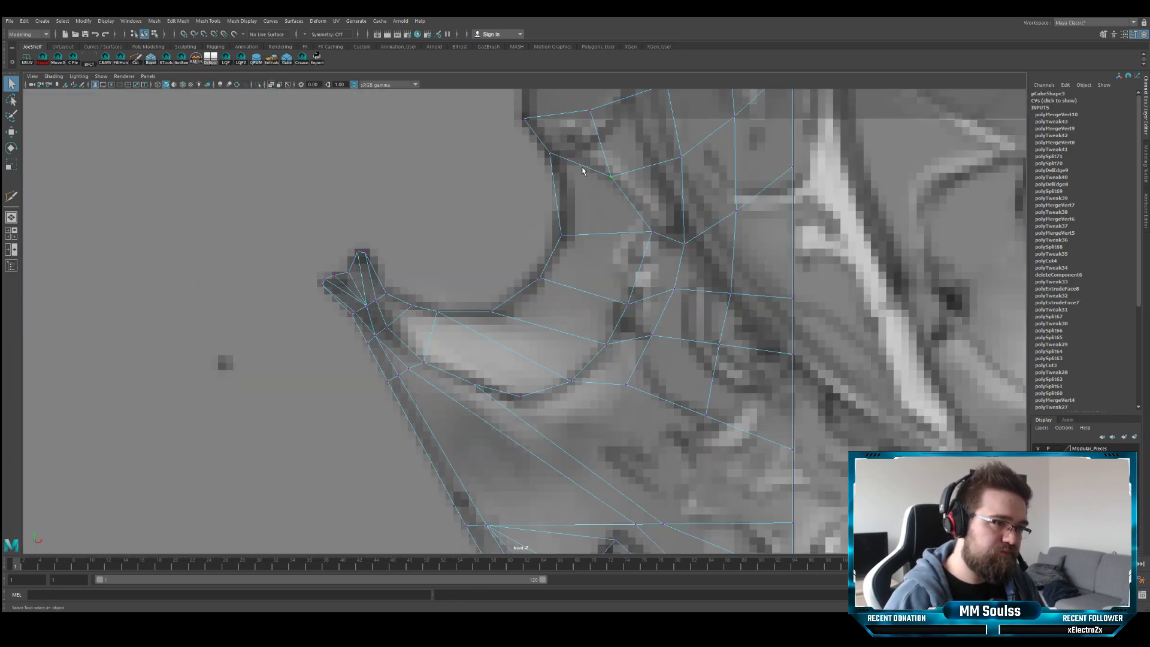
# - Reposition two vertices on the inner contour row beside the large concave curve to even out its edge flow
pyautogui.click(651, 231)
pyautogui.press('w')
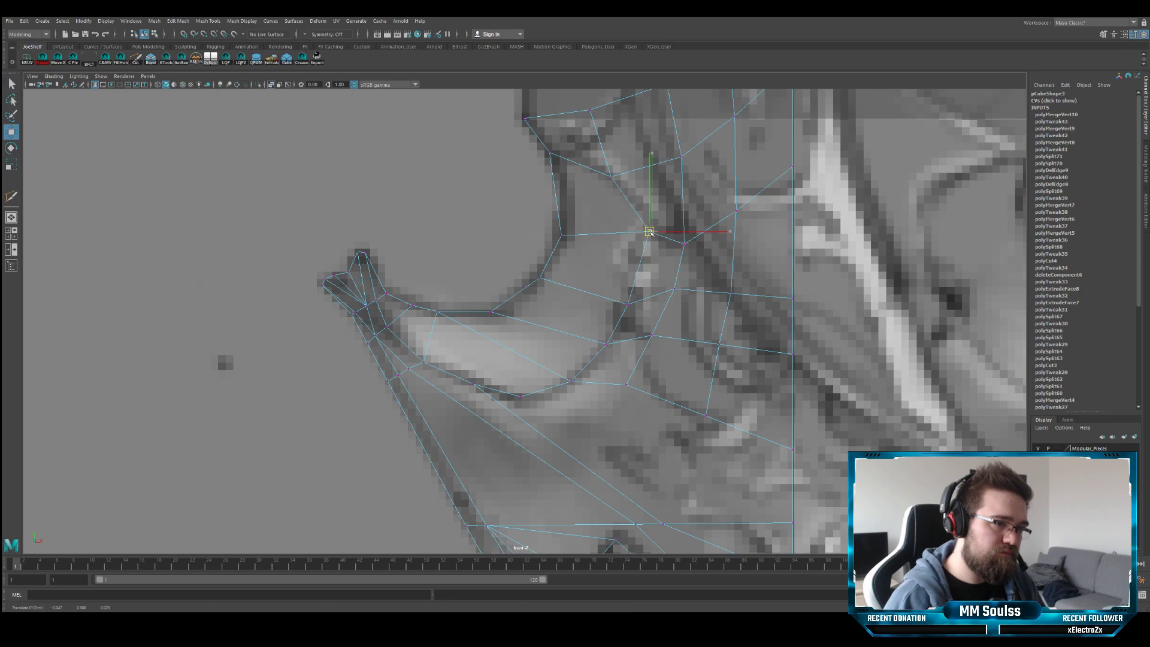
pyautogui.moveTo(652, 232); pyautogui.dragTo(636, 233)
pyautogui.press('q')
pyautogui.click(612, 177)
pyautogui.press('w')
pyautogui.moveTo(613, 179); pyautogui.dragTo(615, 183)
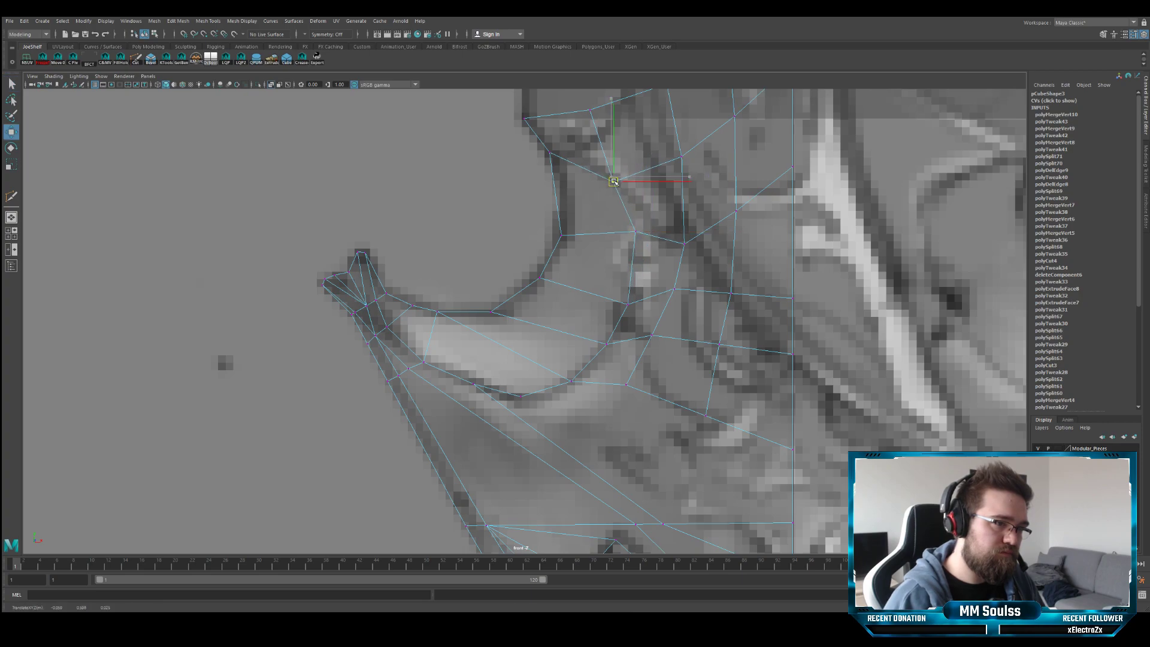
pyautogui.press('q')
# - Insert an edge loop midway between the large concave rim and its inner contour row
pyautogui.keyDown('alt'); pyautogui.moveTo(613, 197); pyautogui.dragTo(591, 228, button='middle'); pyautogui.keyUp('alt')
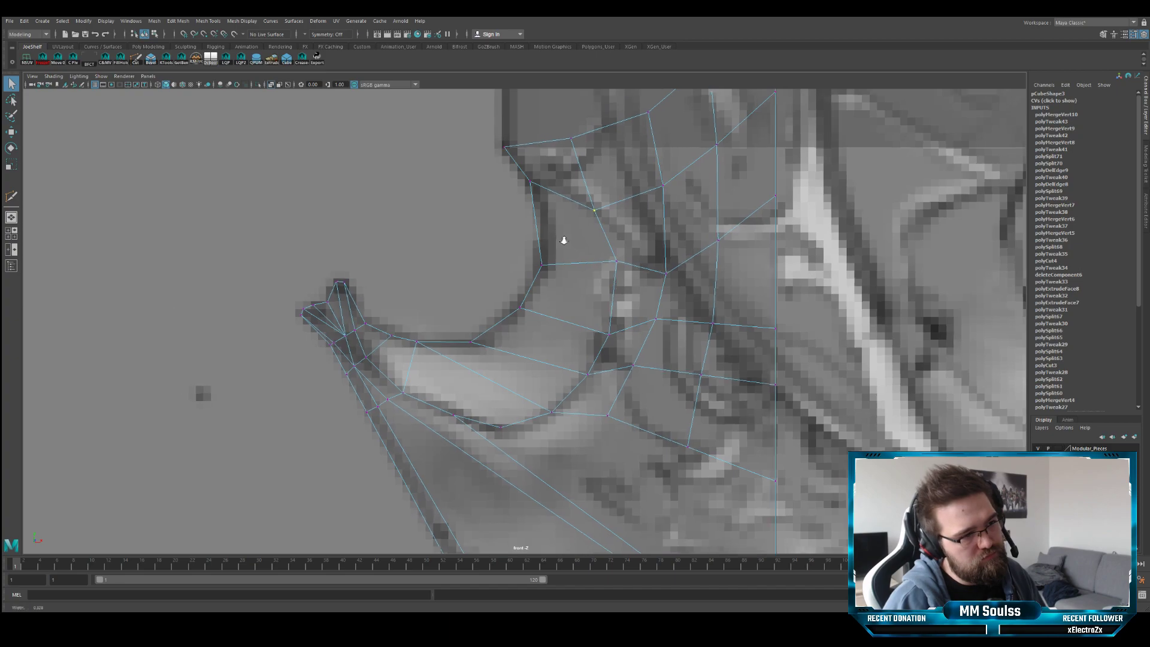
pyautogui.keyDown('alt'); pyautogui.moveTo(563, 239); pyautogui.dragTo(606, 221, button='right'); pyautogui.keyUp('alt')
pyautogui.keyDown('alt'); pyautogui.moveTo(606, 221); pyautogui.dragTo(577, 280, button='middle'); pyautogui.keyUp('alt')
pyautogui.click(135, 58)
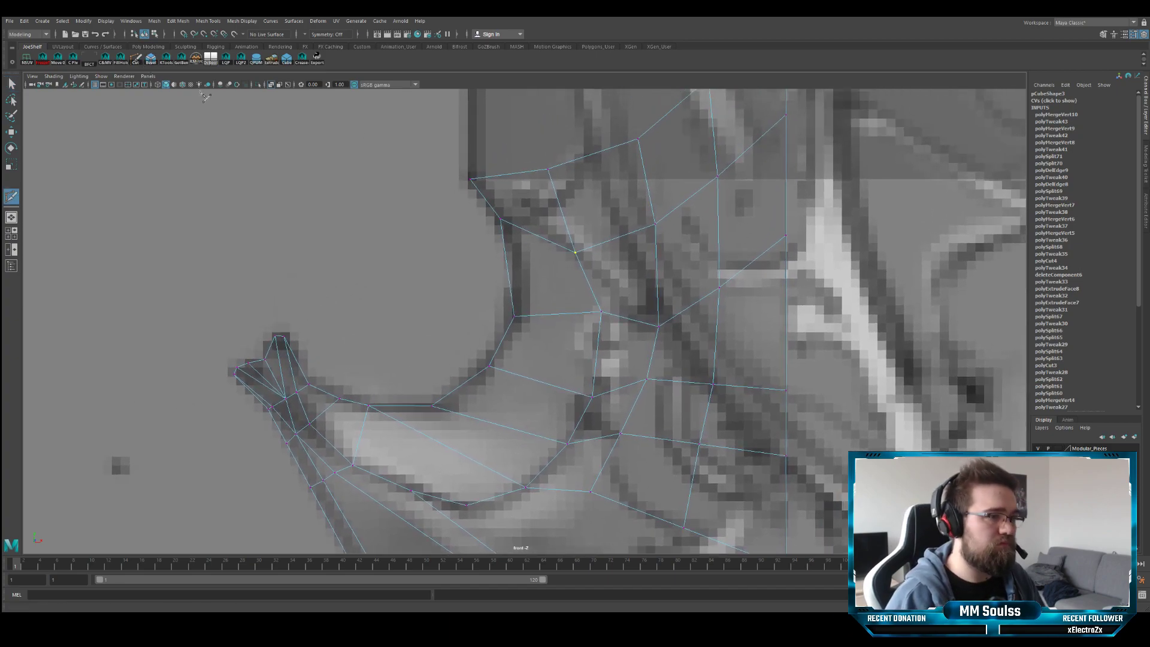
pyautogui.keyDown('ctrl'); pyautogui.click(539, 233); pyautogui.keyUp('ctrl')
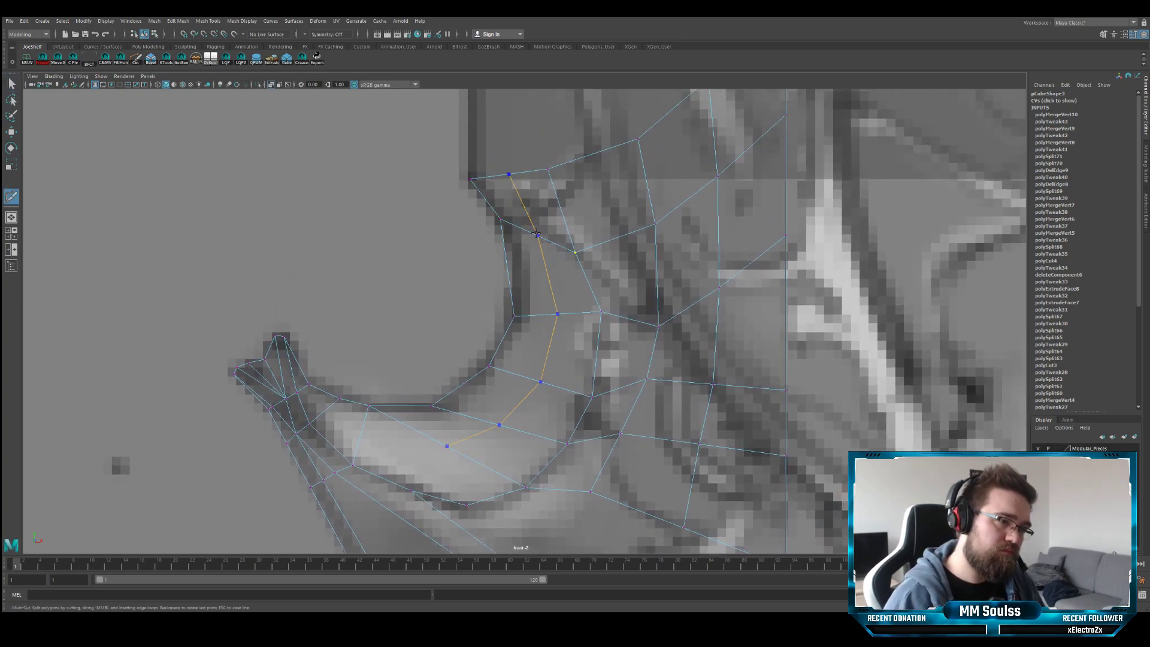
# - Continue the new middle edge row through the crescent to the base of the prong tip, and add a cut point along it
pyautogui.keyDown('alt'); pyautogui.moveTo(442, 440); pyautogui.dragTo(466, 359, button='middle'); pyautogui.keyUp('alt')
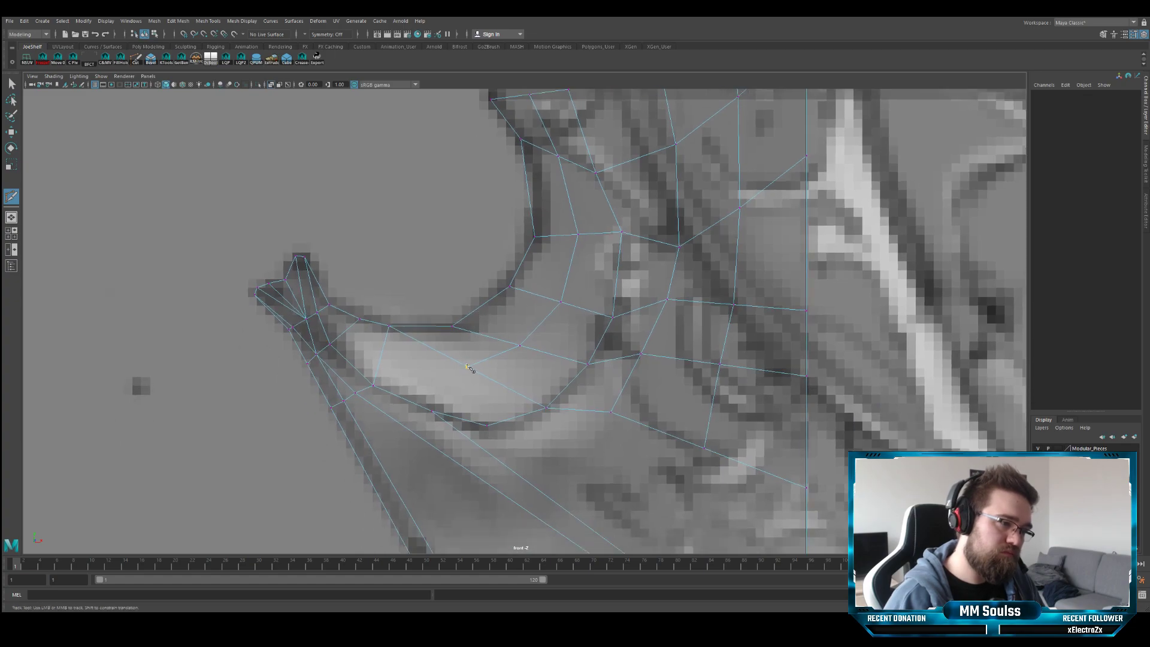
pyautogui.click(467, 366)
pyautogui.click(381, 356)
pyautogui.click(345, 331)
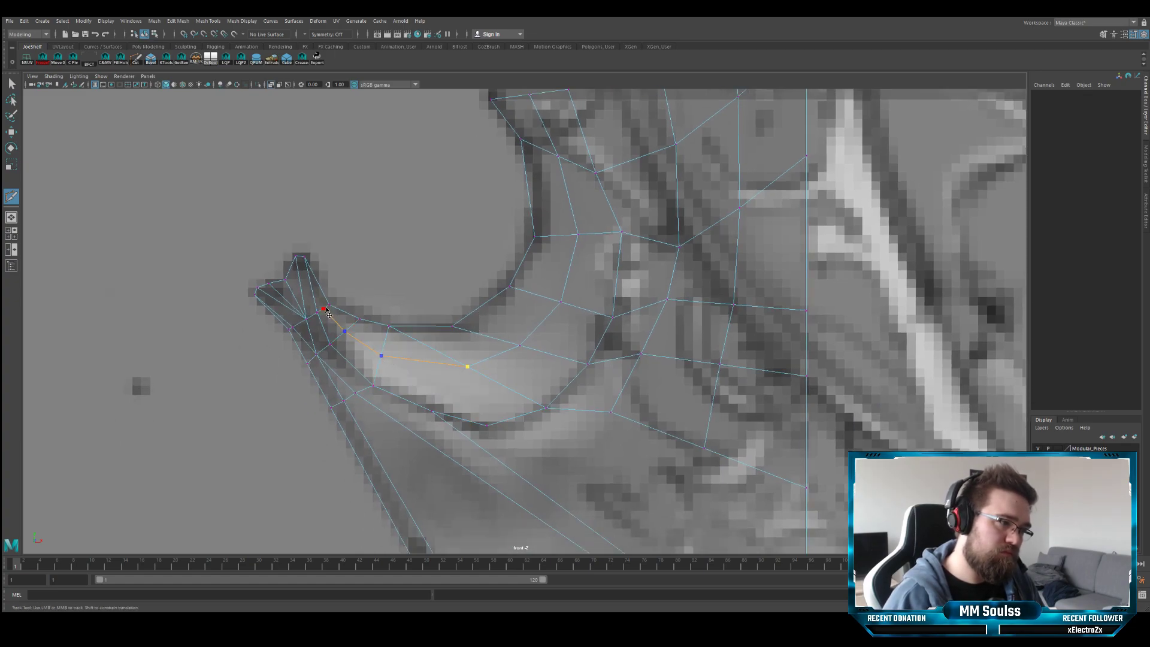
pyautogui.click(323, 308)
pyautogui.press('Return')
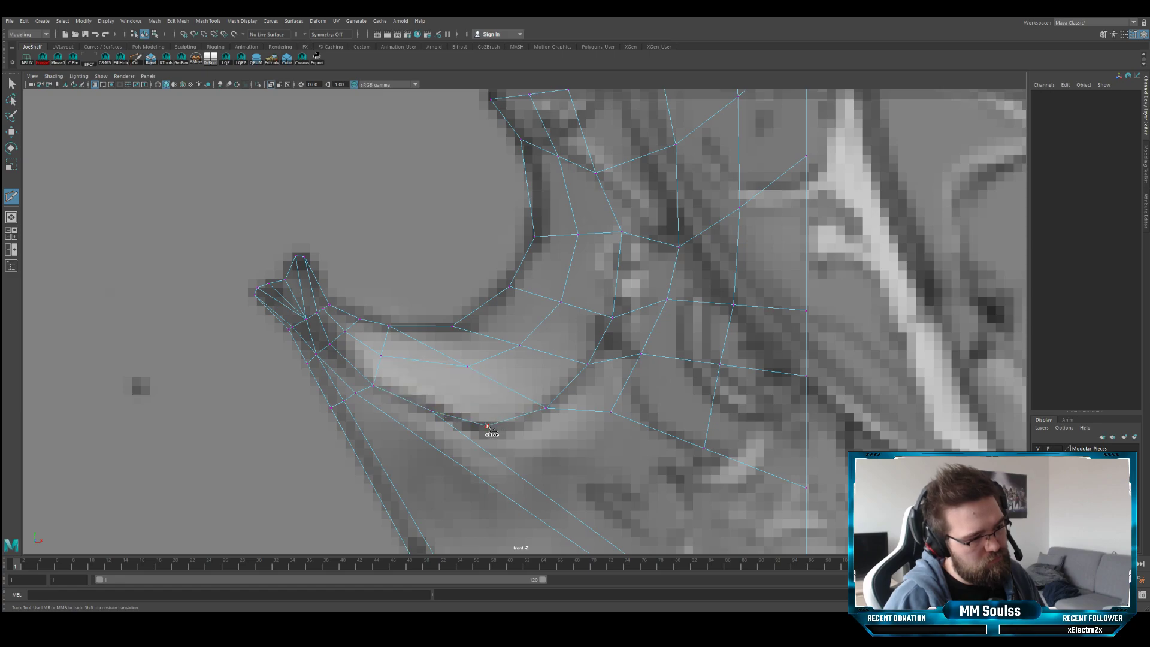
pyautogui.click(425, 361)
# - Examine the sloped rim and its new edge rows from the side and front in the perspective view
pyautogui.press('space')
pyautogui.press('space')
pyautogui.keyDown('alt'); pyautogui.moveTo(569, 271); pyautogui.dragTo(595, 282); pyautogui.keyUp('alt')
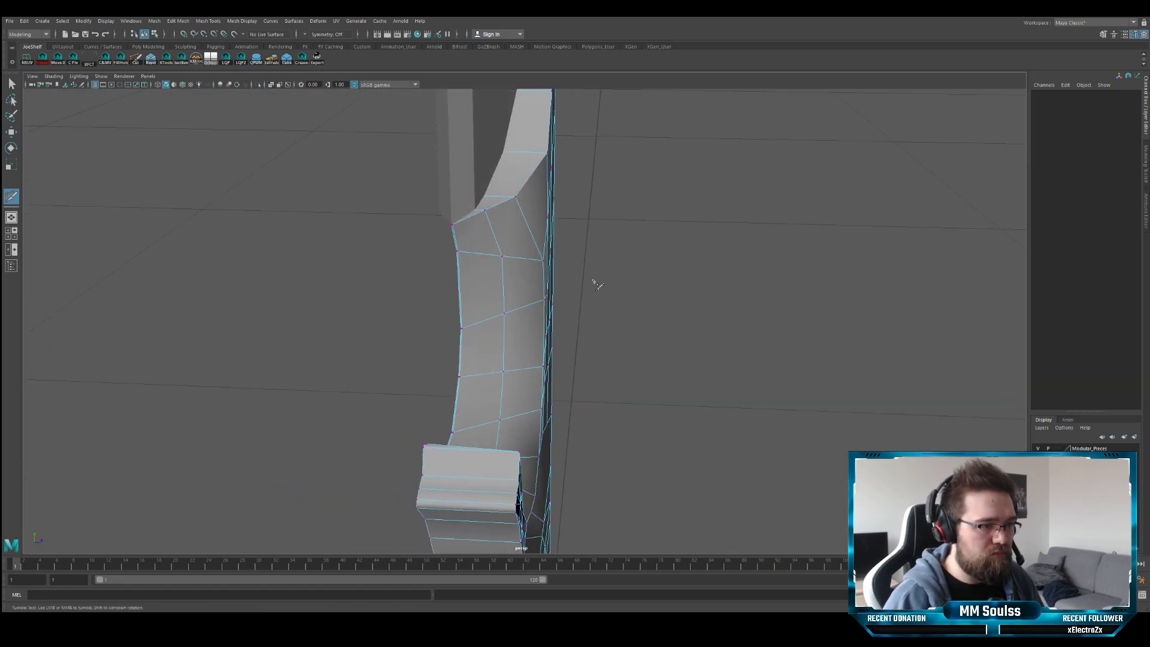
pyautogui.keyDown('alt'); pyautogui.moveTo(595, 282); pyautogui.dragTo(589, 215, button='middle'); pyautogui.keyUp('alt')
pyautogui.press('q')
pyautogui.moveTo(569, 275)
pyautogui.keyDown('alt'); pyautogui.mouseDown()
pyautogui.moveTo(485, 289)
pyautogui.moveTo(476, 270)
pyautogui.moveTo(343, 280)
pyautogui.moveTo(402, 279)
pyautogui.mouseUp(); pyautogui.keyUp('alt')
pyautogui.keyDown('alt'); pyautogui.moveTo(401, 324); pyautogui.dragTo(416, 294); pyautogui.keyUp('alt')
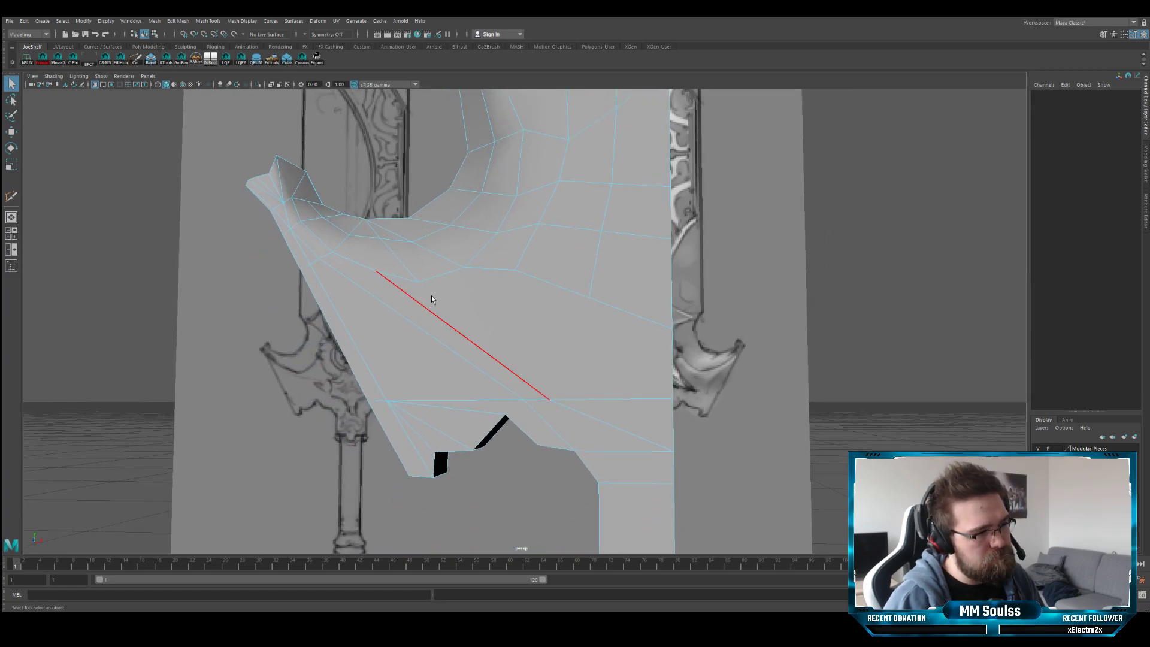
pyautogui.click(135, 58)
pyautogui.click(549, 400)
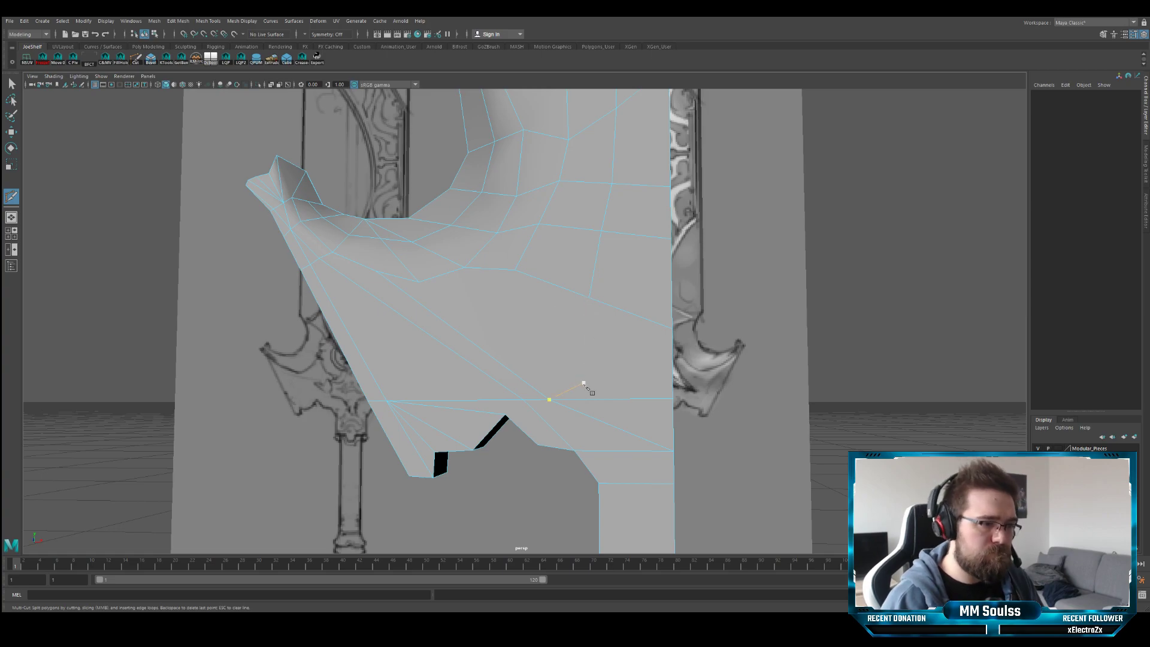
pyautogui.press('q')
# - Check the mesh's shading with the smooth preview, and return to the unsmoothed display
pyautogui.press('3')
pyautogui.keyDown('alt'); pyautogui.moveTo(569, 352); pyautogui.dragTo(521, 342, button='right'); pyautogui.keyUp('alt')
pyautogui.keyDown('alt'); pyautogui.moveTo(521, 342); pyautogui.dragTo(526, 293); pyautogui.keyUp('alt')
pyautogui.press('1')
pyautogui.keyDown('alt'); pyautogui.moveTo(526, 293); pyautogui.dragTo(585, 298, button='right'); pyautogui.keyUp('alt')
pyautogui.keyDown('alt'); pyautogui.moveTo(585, 298); pyautogui.dragTo(519, 303); pyautogui.keyUp('alt')
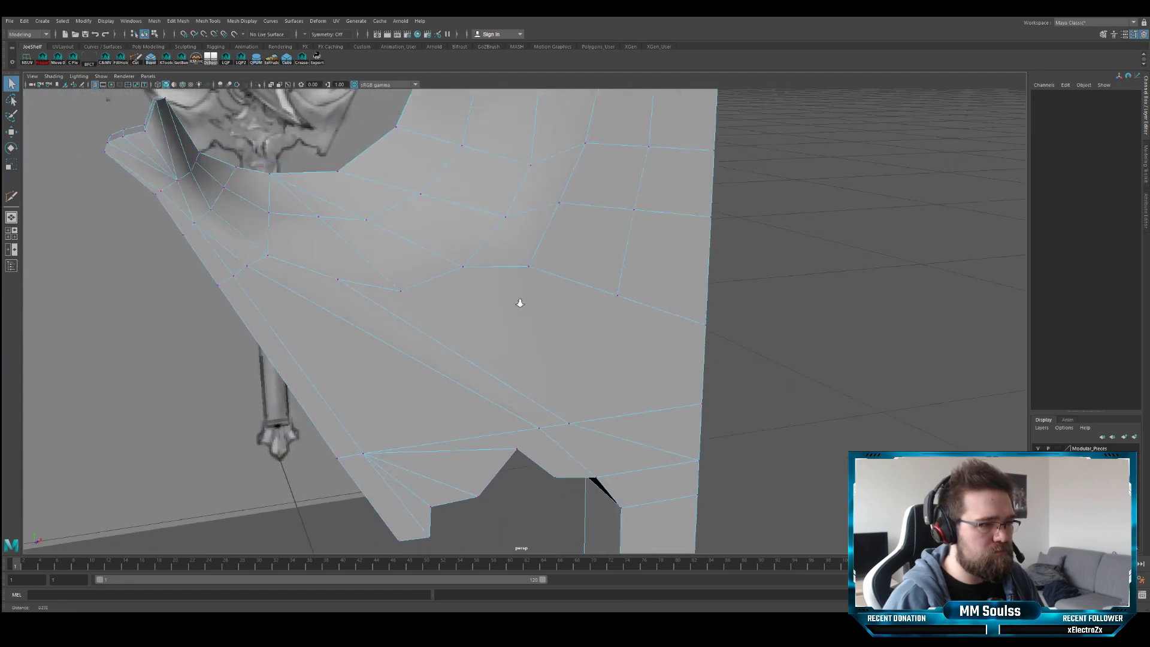
# - Move the contour vertex below the concave rim slightly down and outward within the front plane
pyautogui.keyDown('alt'); pyautogui.moveTo(518, 303); pyautogui.dragTo(520, 297, button='right'); pyautogui.keyUp('alt')
pyautogui.click(507, 276)
pyautogui.press('w')
pyautogui.keyDown('alt'); pyautogui.moveTo(511, 277); pyautogui.dragTo(541, 284); pyautogui.keyUp('alt')
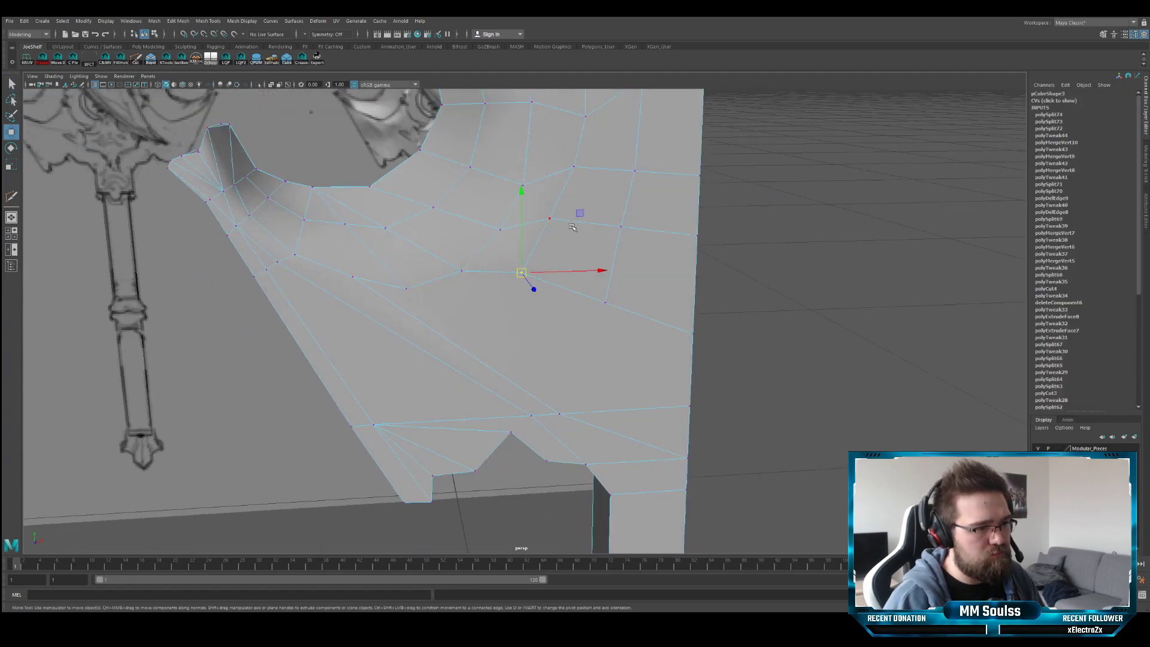
pyautogui.moveTo(577, 215); pyautogui.dragTo(573, 225)
pyautogui.press('q')
# - Move the vertex beside the inner contour row slightly upward to even out the spacing of the body's edge rows
pyautogui.keyDown('alt'); pyautogui.moveTo(611, 336); pyautogui.dragTo(583, 308); pyautogui.keyUp('alt')
pyautogui.keyDown('alt'); pyautogui.moveTo(582, 308); pyautogui.dragTo(475, 305, button='right'); pyautogui.keyUp('alt')
pyautogui.click(548, 228)
pyautogui.press('w')
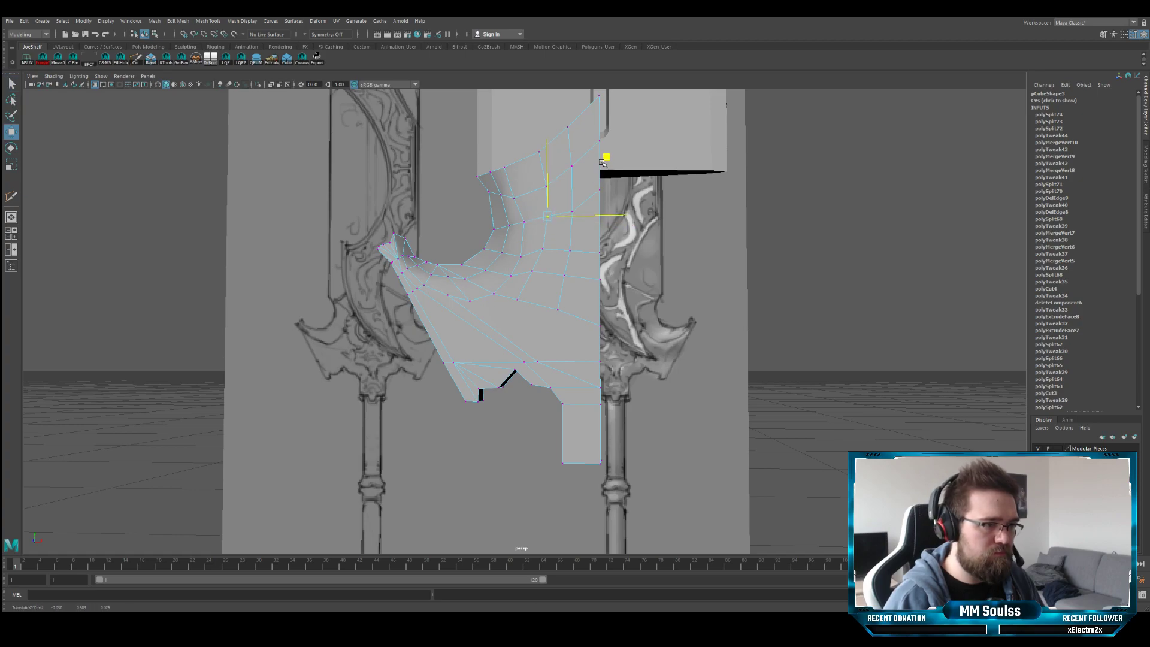
pyautogui.keyDown('alt'); pyautogui.moveTo(560, 217); pyautogui.dragTo(569, 263, button='right'); pyautogui.keyUp('alt')
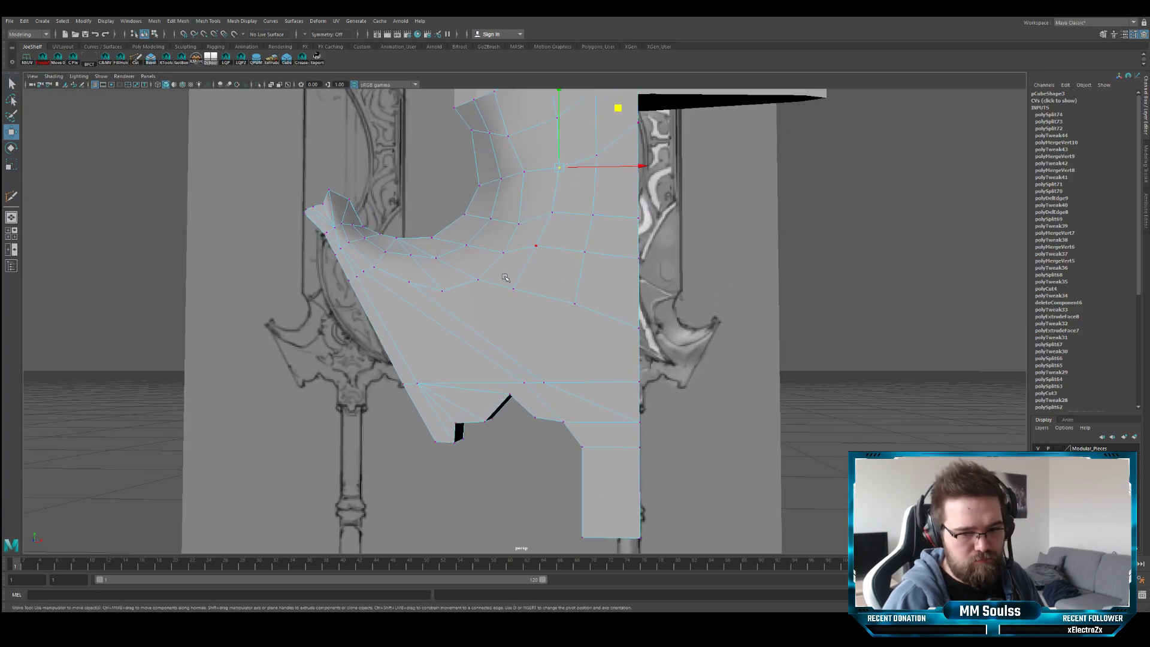
# - In the front view, cut an edge from the open vertex on the body's lowest cross row down to the long horizontal edge
pyautogui.keyDown('alt'); pyautogui.moveTo(503, 277); pyautogui.dragTo(509, 267, button='middle'); pyautogui.keyUp('alt')
pyautogui.keyDown('alt'); pyautogui.moveTo(509, 267); pyautogui.dragTo(527, 281, button='right'); pyautogui.keyUp('alt')
pyautogui.keyDown('alt'); pyautogui.moveTo(528, 281); pyautogui.dragTo(520, 307); pyautogui.keyUp('alt')
pyautogui.press('space')
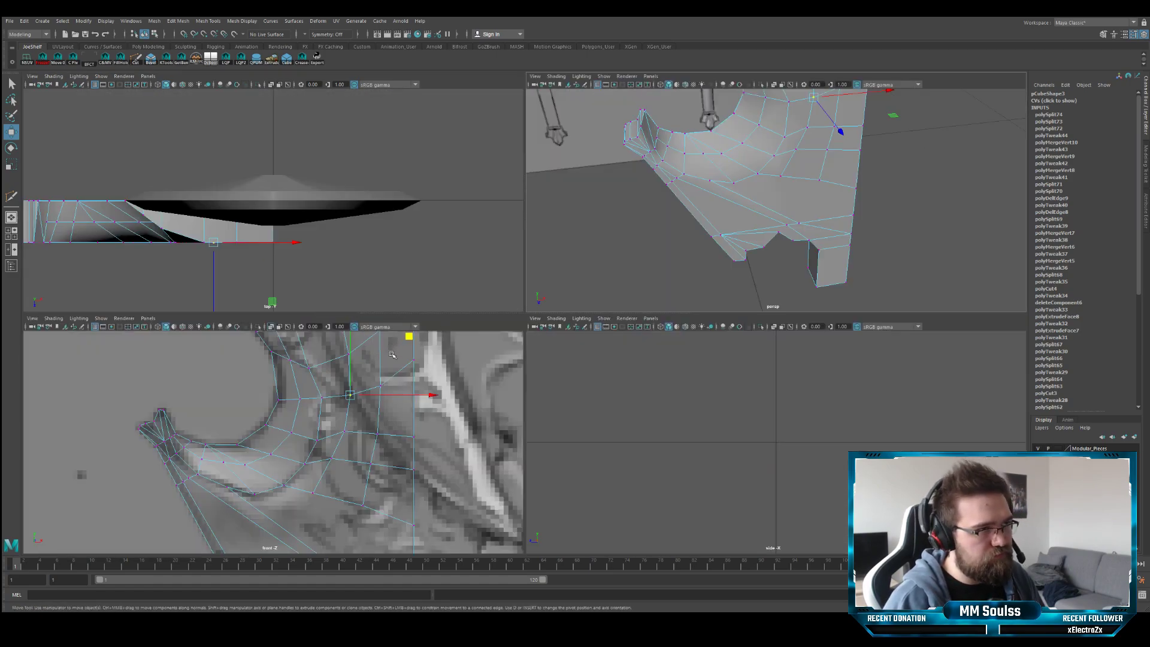
pyautogui.press('space')
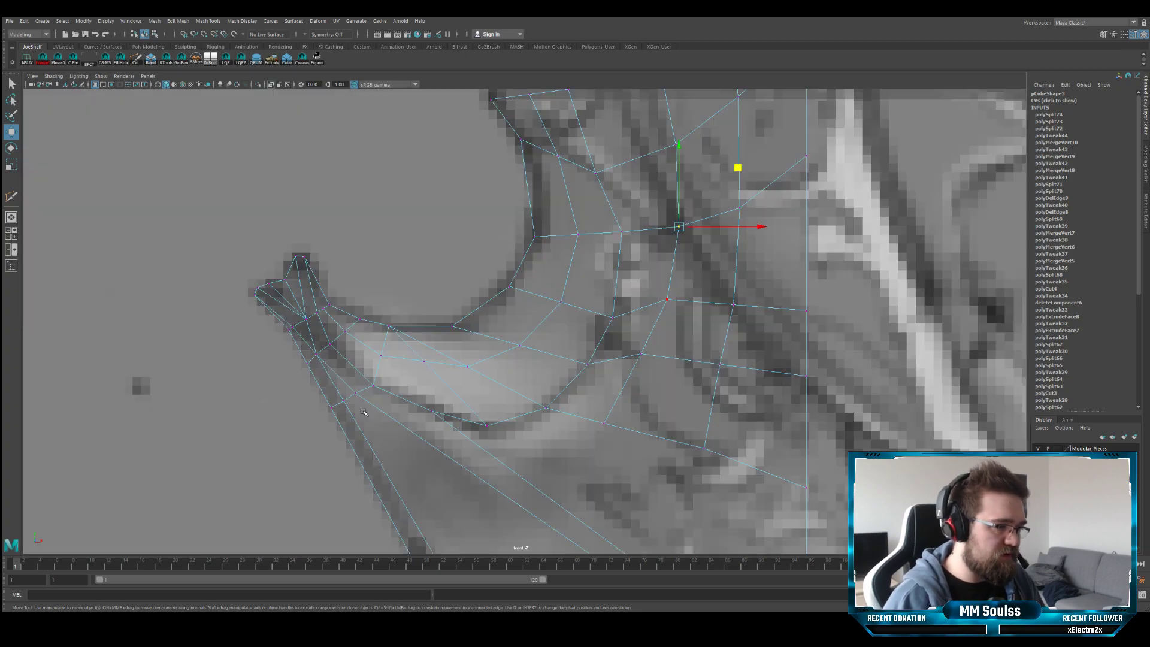
pyautogui.keyDown('alt'); pyautogui.moveTo(466, 388); pyautogui.dragTo(433, 328, button='middle'); pyautogui.keyUp('alt')
pyautogui.keyDown('alt'); pyautogui.moveTo(463, 338); pyautogui.dragTo(457, 338, button='right'); pyautogui.keyUp('alt')
pyautogui.keyDown('alt'); pyautogui.moveTo(457, 338); pyautogui.dragTo(443, 277, button='middle'); pyautogui.keyUp('alt')
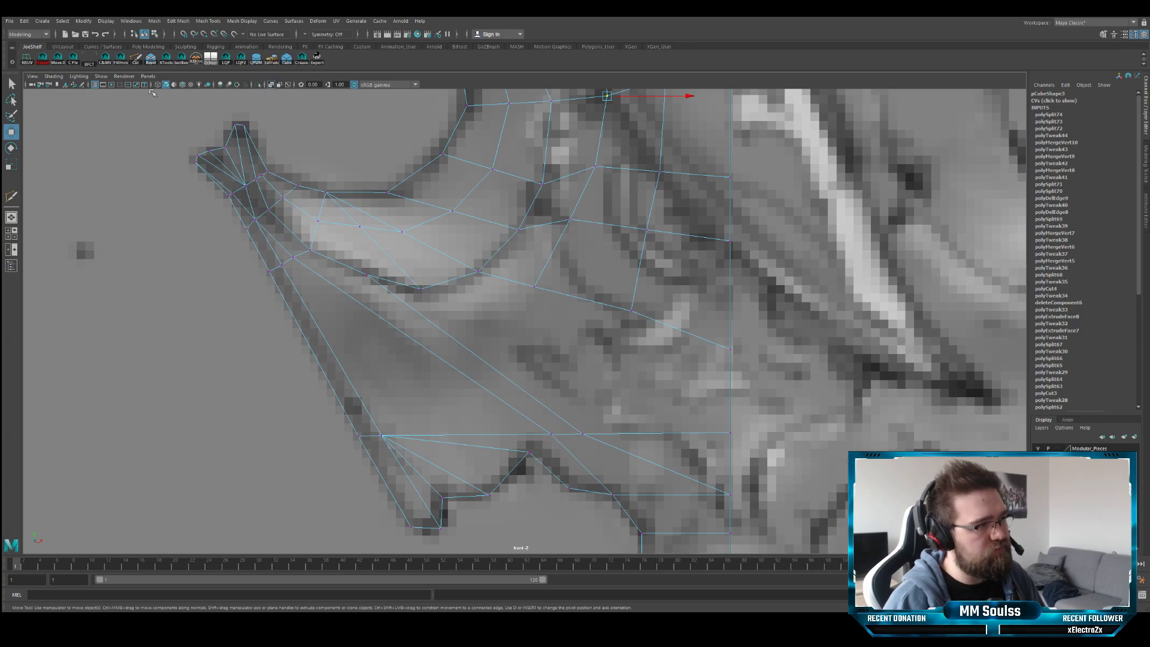
pyautogui.click(135, 58)
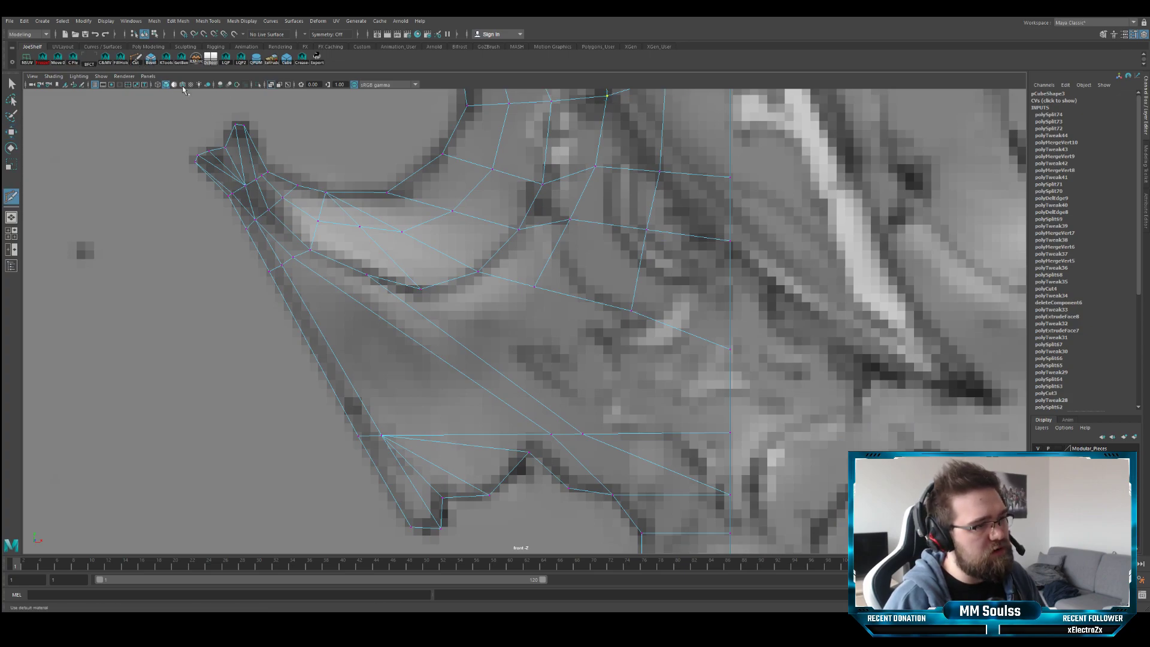
pyautogui.click(632, 311)
pyautogui.click(585, 433)
pyautogui.press('Return')
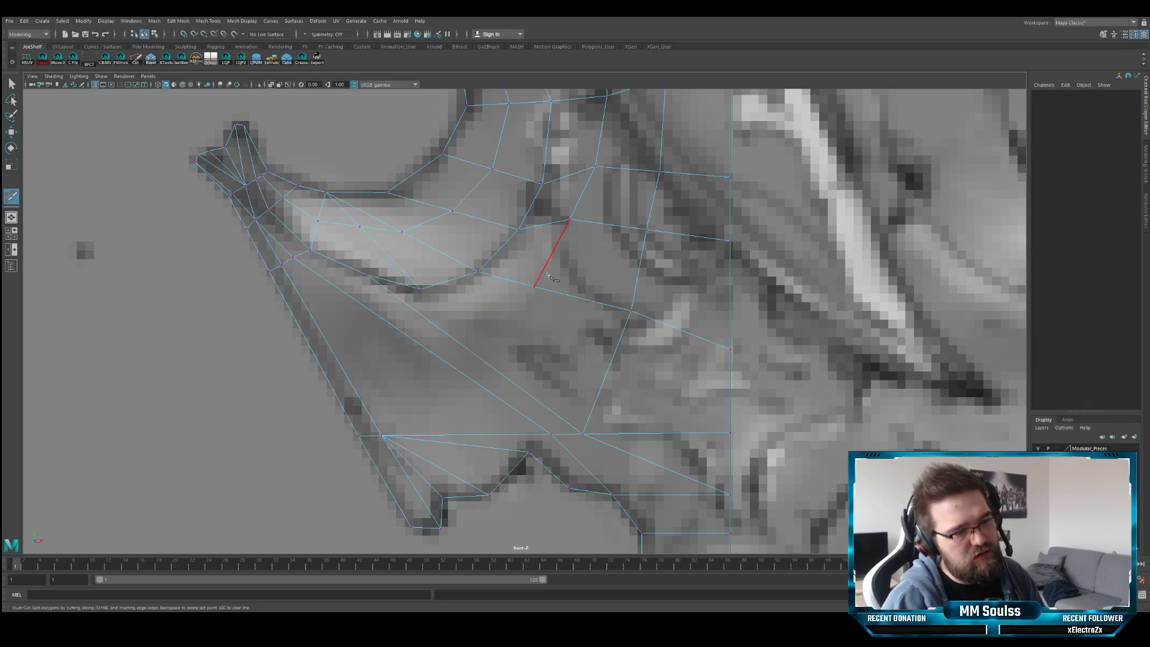
# - Cut an edge from the neighbouring cross-row vertex across both long diagonals to the fan vertex near the lower outer edge
pyautogui.click(535, 285)
pyautogui.click(485, 359)
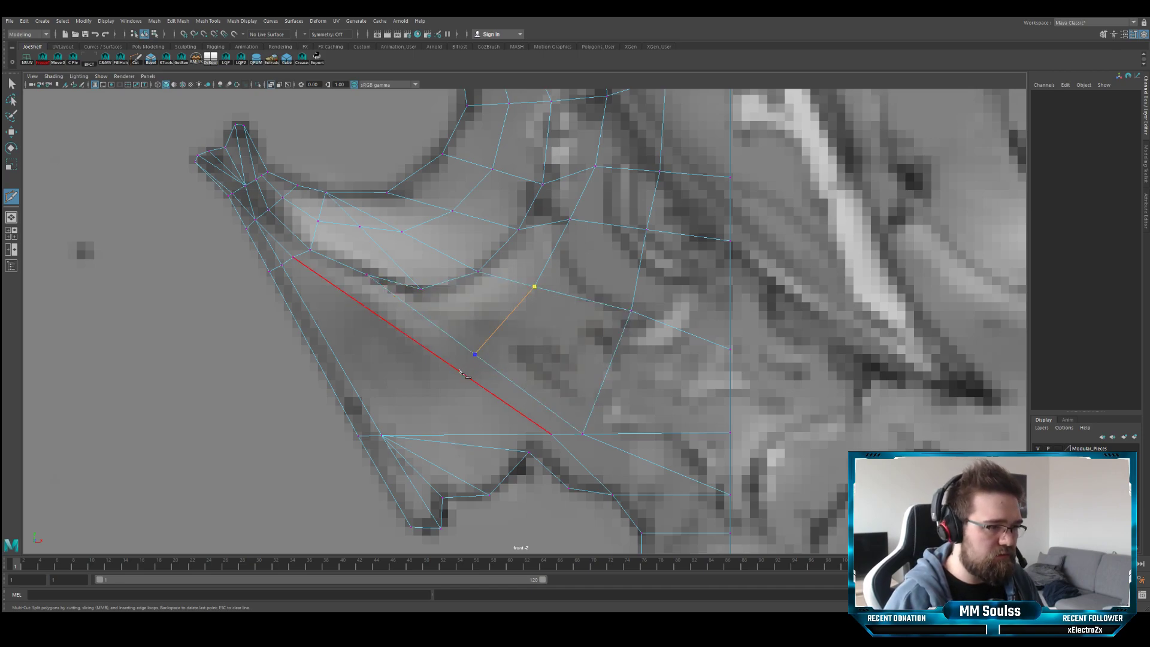
pyautogui.click(458, 370)
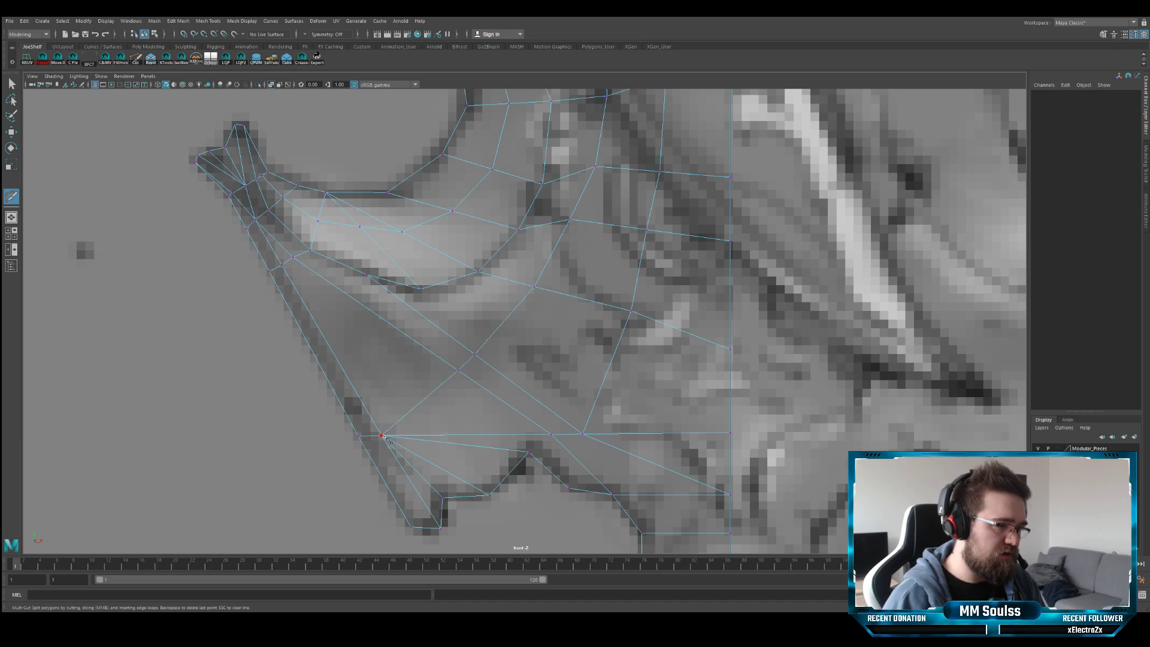
pyautogui.click(381, 436)
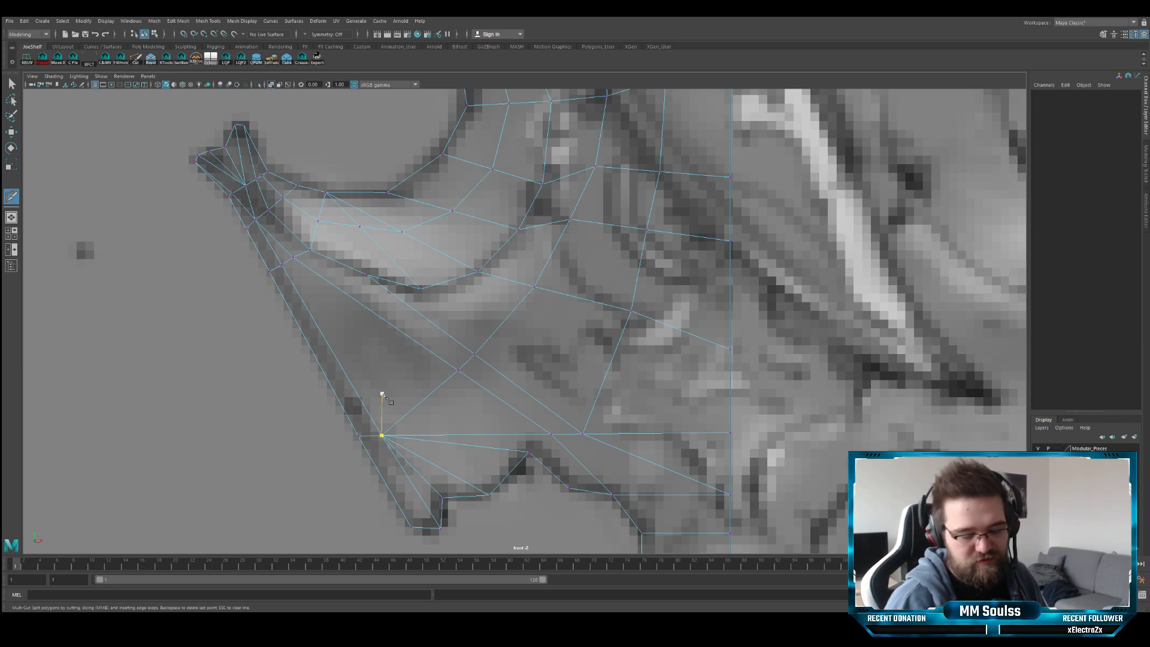
pyautogui.press('BackSpace')
pyautogui.press('BackSpace')
# - Delete the upper of the two long diagonal edges running from the prong's base to the horizontal edge
pyautogui.keyDown('alt'); pyautogui.moveTo(460, 267); pyautogui.dragTo(464, 274, button='middle'); pyautogui.keyUp('alt')
pyautogui.keyDown('alt'); pyautogui.moveTo(423, 279); pyautogui.dragTo(418, 280, button='right'); pyautogui.keyUp('alt')
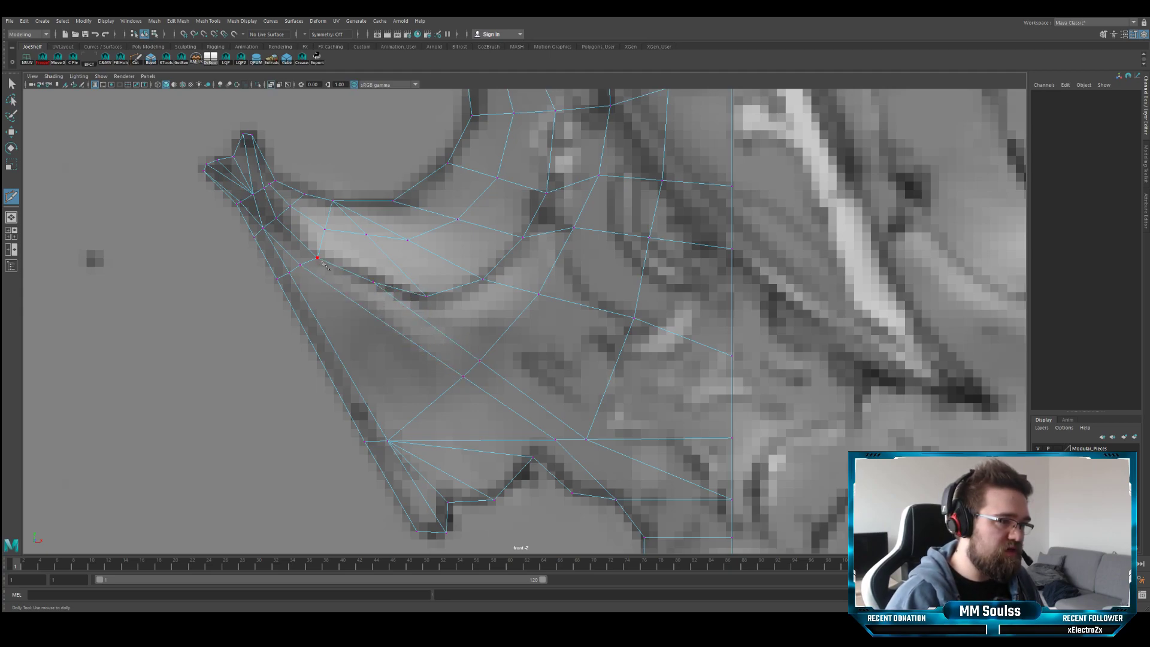
pyautogui.press('q')
pyautogui.doubleClick(458, 344)
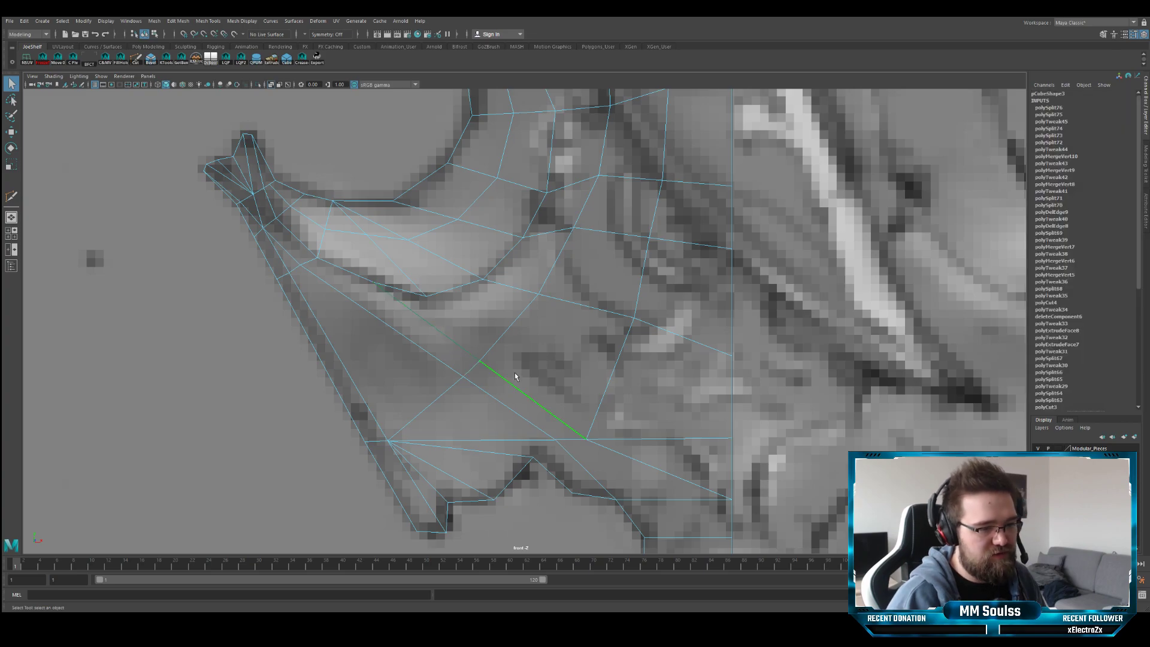
pyautogui.press('Delete')
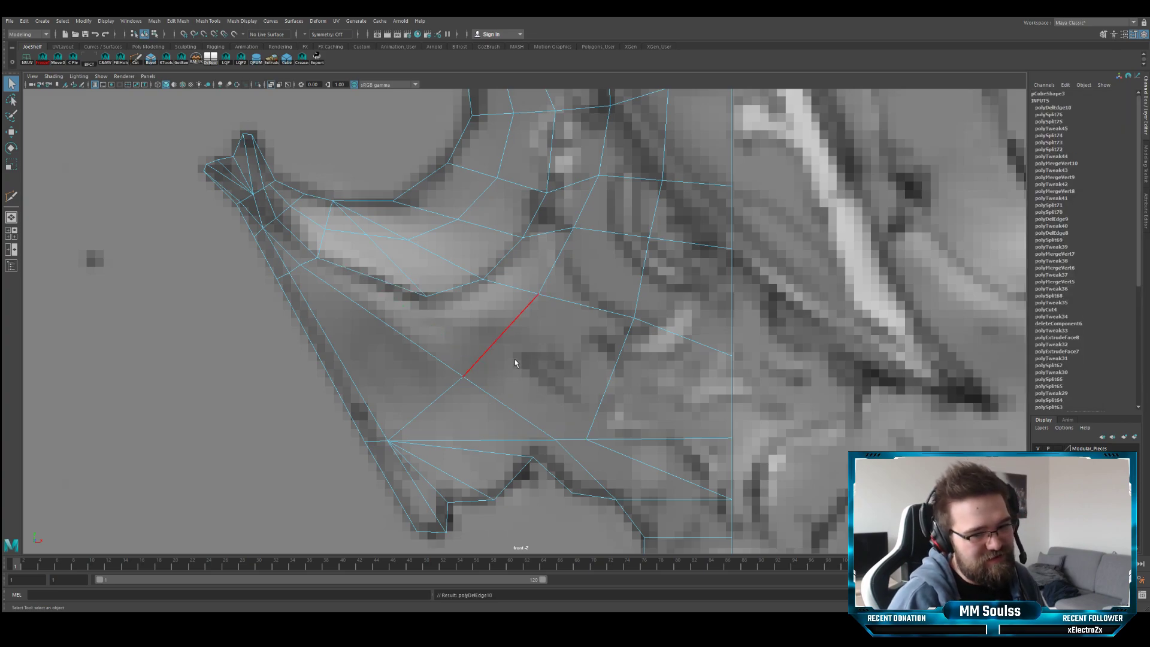
# - Cut edges from the crescent's middle row to its lowest contour vertex, and from there down to the edge crossing on the diagonal
pyautogui.keyDown('alt'); pyautogui.moveTo(501, 355); pyautogui.dragTo(503, 339, button='middle'); pyautogui.keyUp('alt')
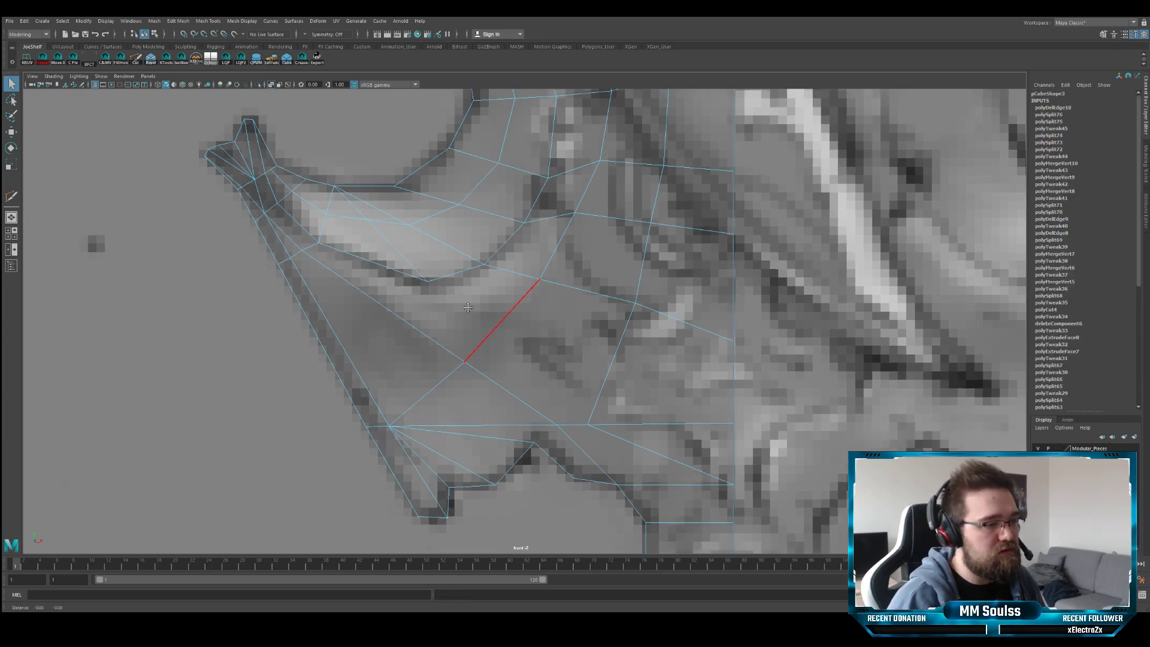
pyautogui.click(138, 59)
pyautogui.click(369, 218)
pyautogui.click(429, 279)
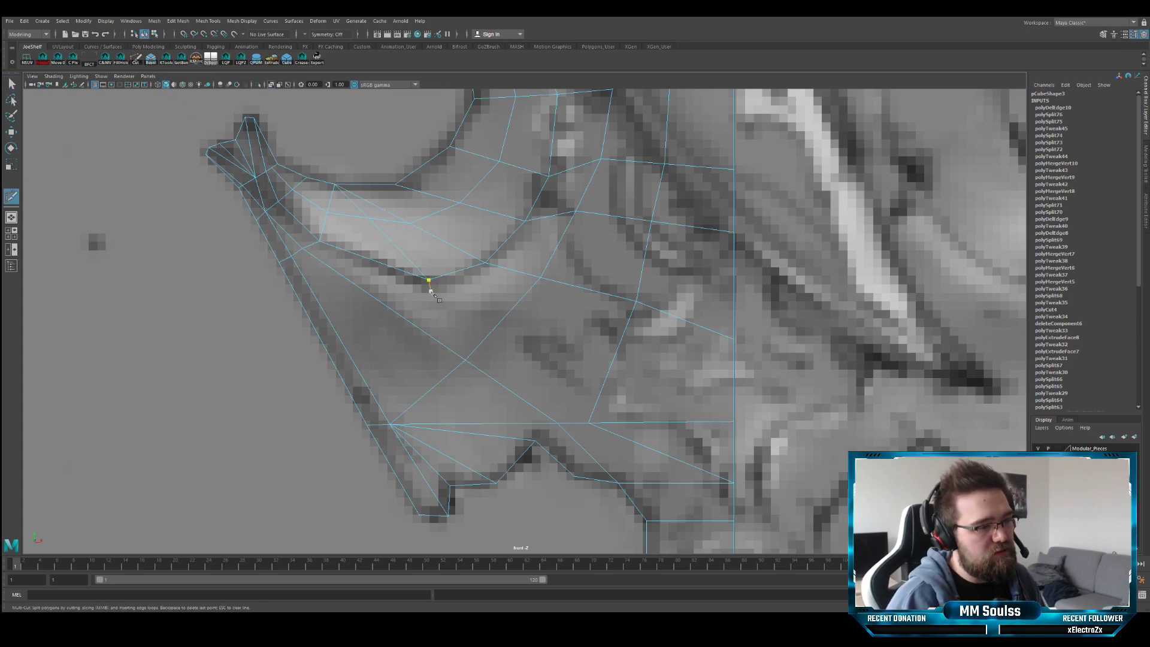
pyautogui.press('Escape')
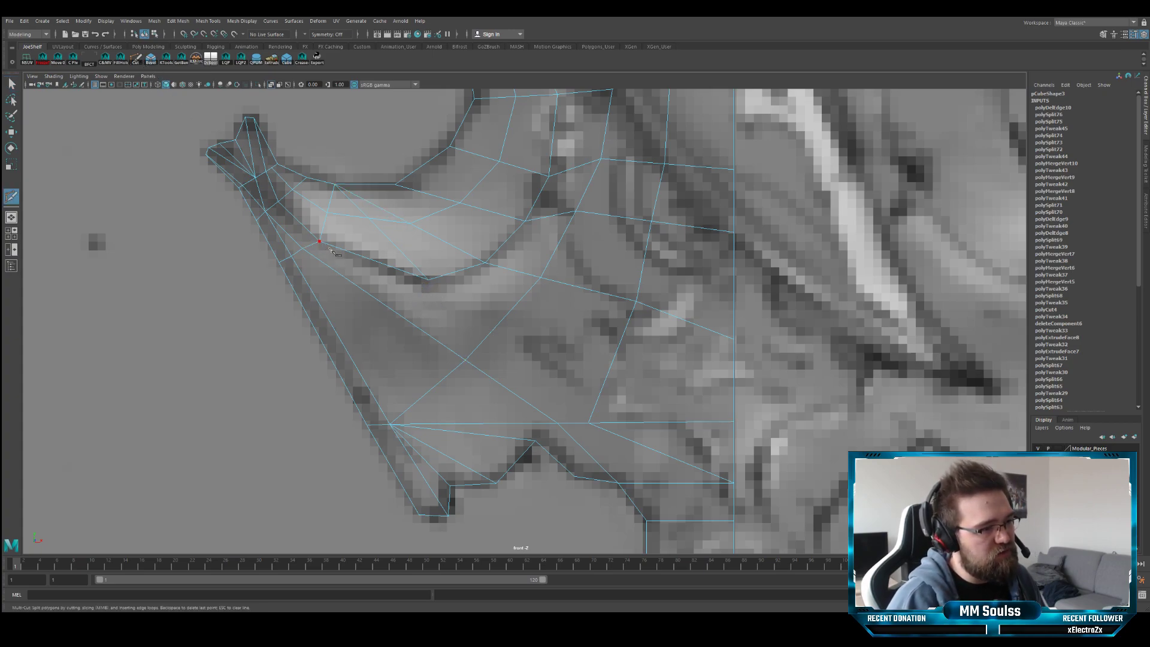
pyautogui.click(429, 280)
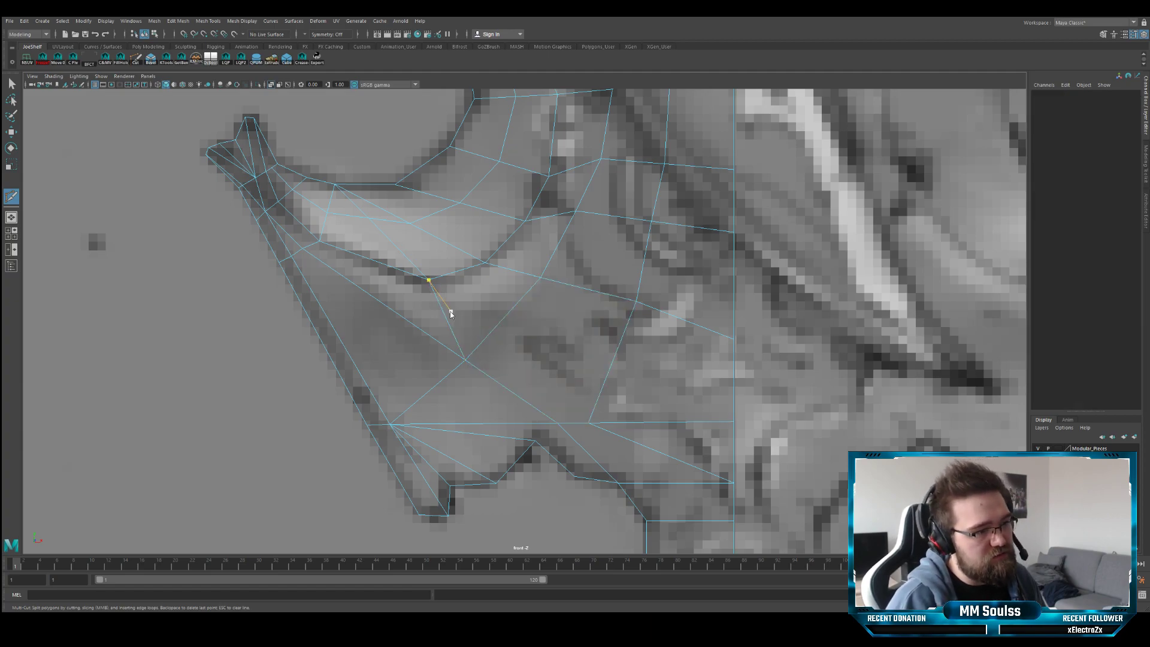
pyautogui.press('Escape')
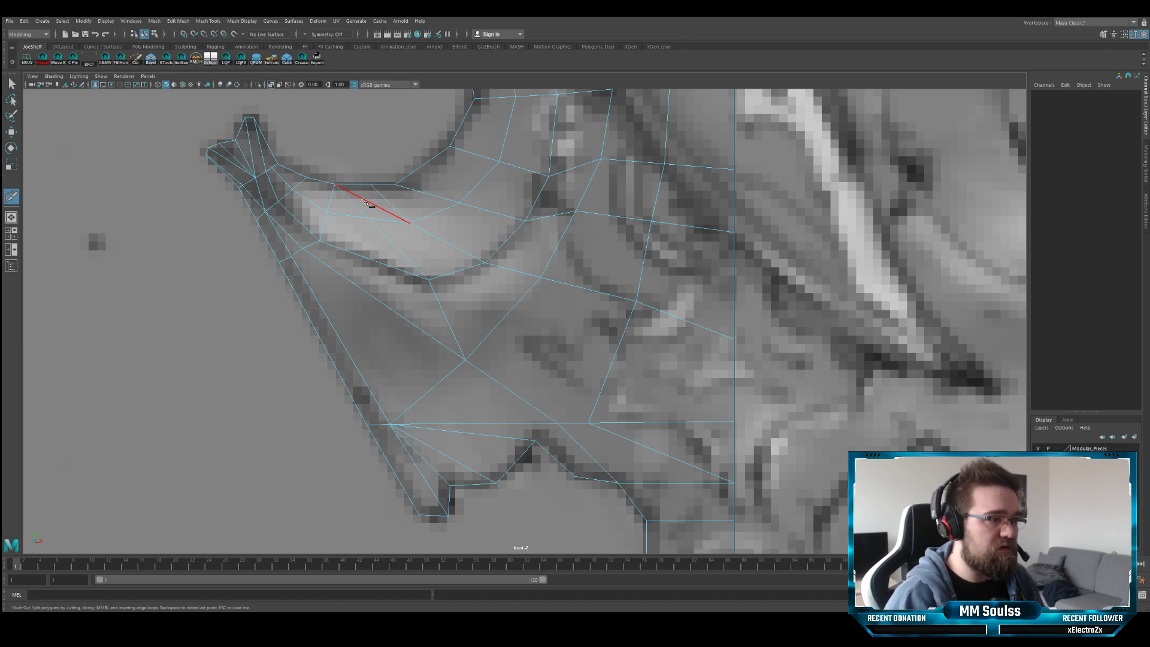
# - Delete the slanted edge between the crescent's upper contour and its middle row
pyautogui.press('q')
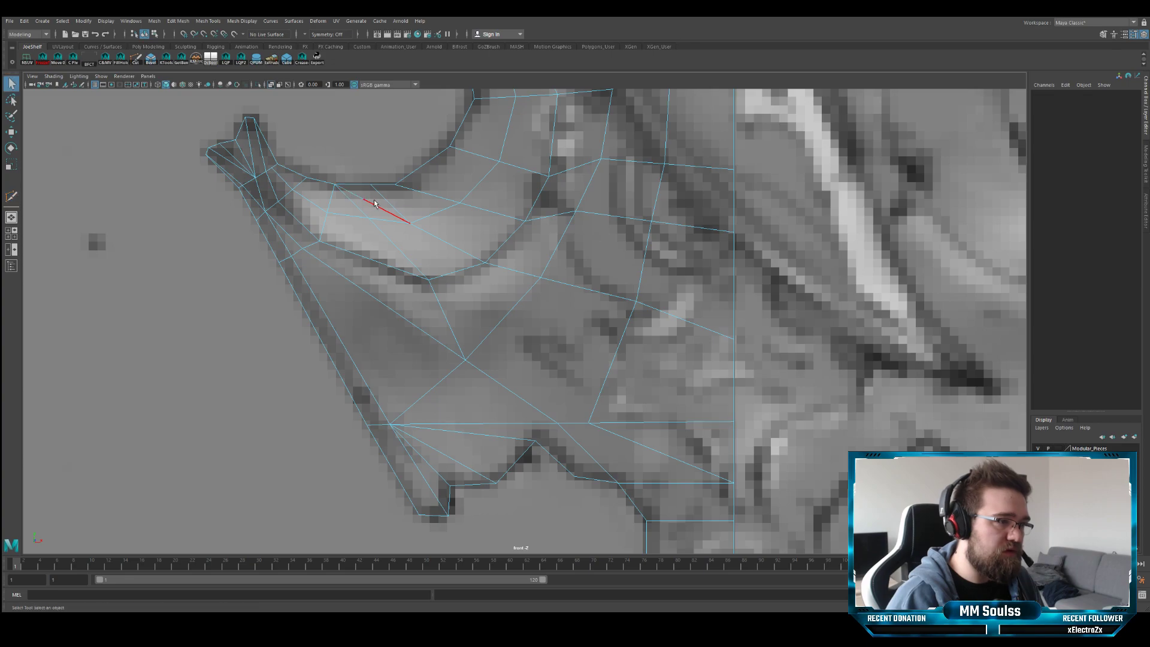
pyautogui.click(375, 204)
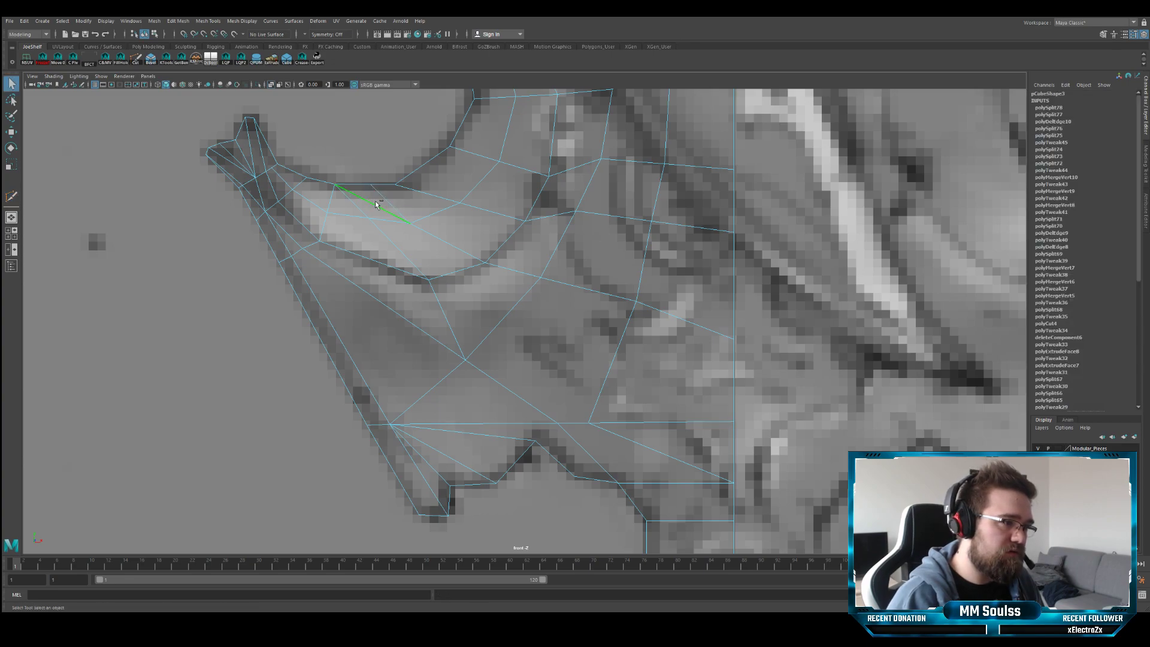
pyautogui.press('Delete')
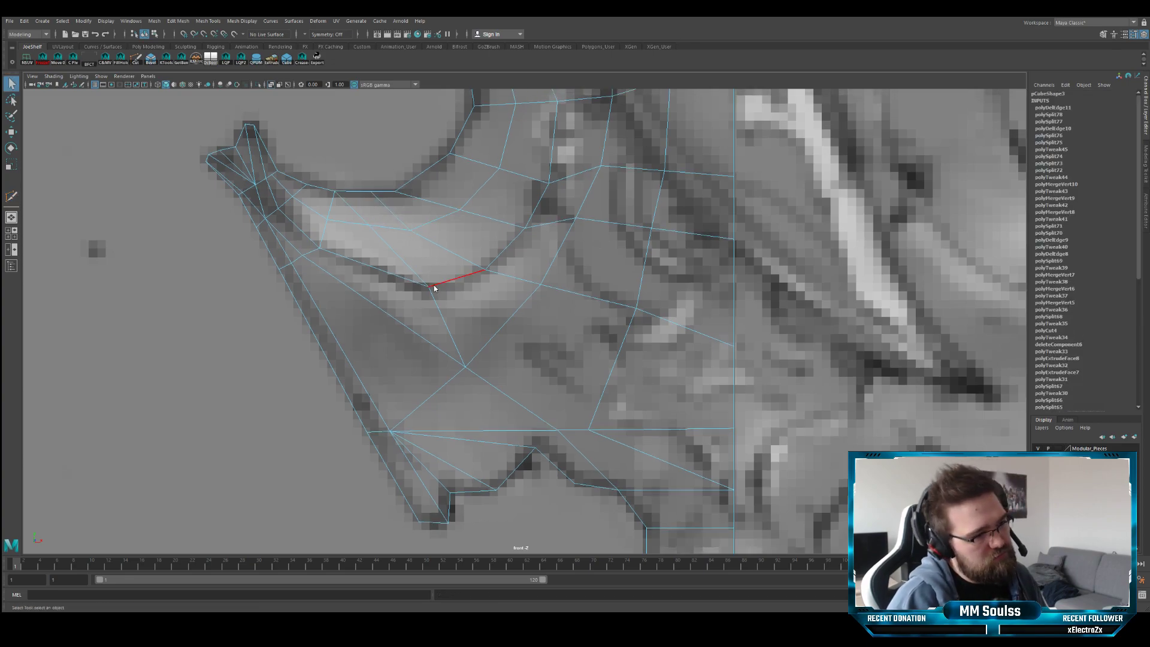
# - Move the crescent's lowest contour vertex along the curve toward the prong, beneath the middle-row vertex
pyautogui.click(428, 286)
pyautogui.press('w')
pyautogui.moveTo(428, 286); pyautogui.dragTo(389, 274)
pyautogui.press('q')
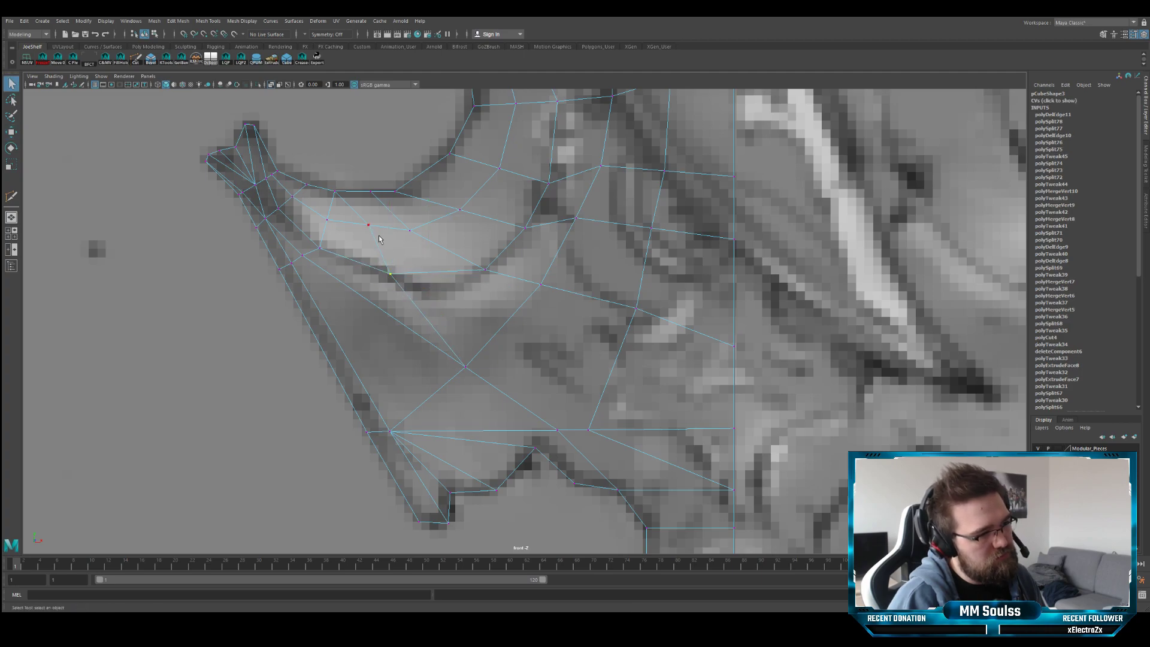
# - Shift the crescent's middle-row vertex above the lowest contour vertex along its row toward the prong
pyautogui.click(369, 227)
pyautogui.press('w')
pyautogui.moveTo(369, 229); pyautogui.dragTo(355, 229)
pyautogui.press('q')
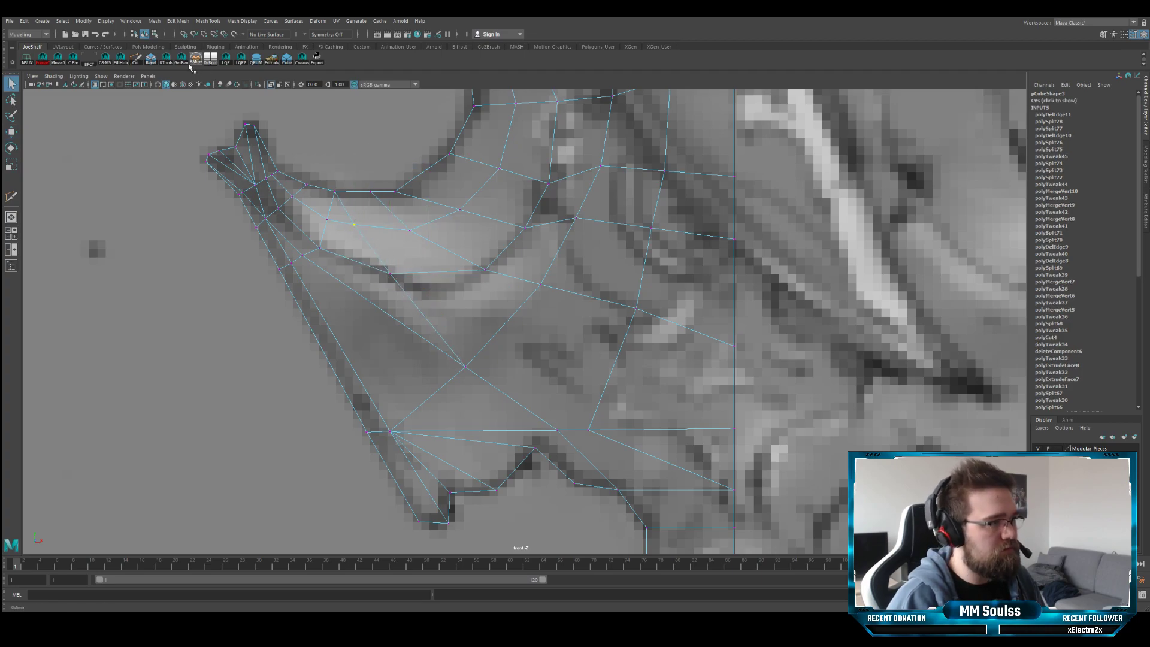
# - Cut an edge from the shifted middle-row vertex up to the crescent's upper contour and delete the slanted edge beside it
pyautogui.click(134, 62)
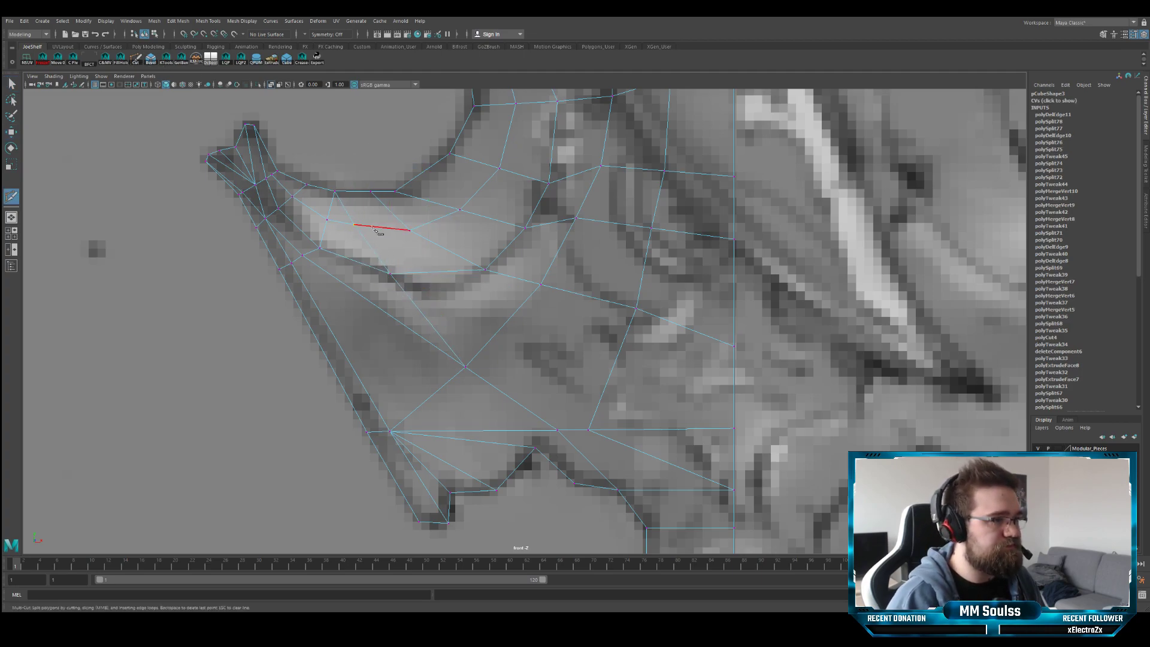
pyautogui.click(352, 192)
pyautogui.click(350, 202)
pyautogui.press('q')
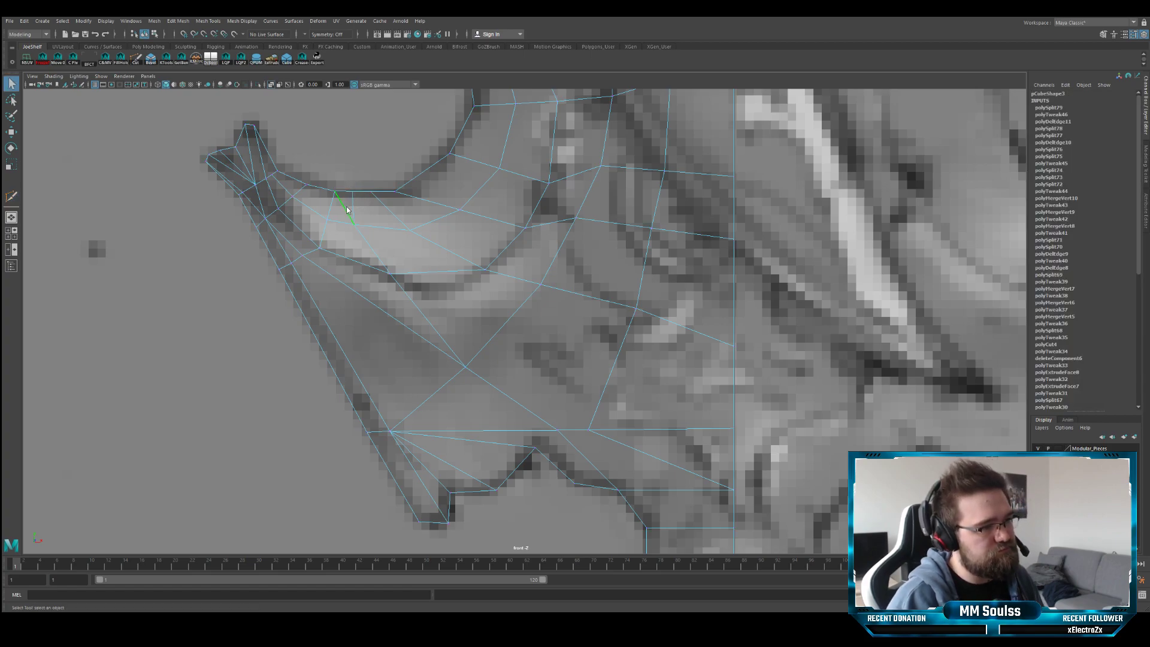
pyautogui.press('Delete')
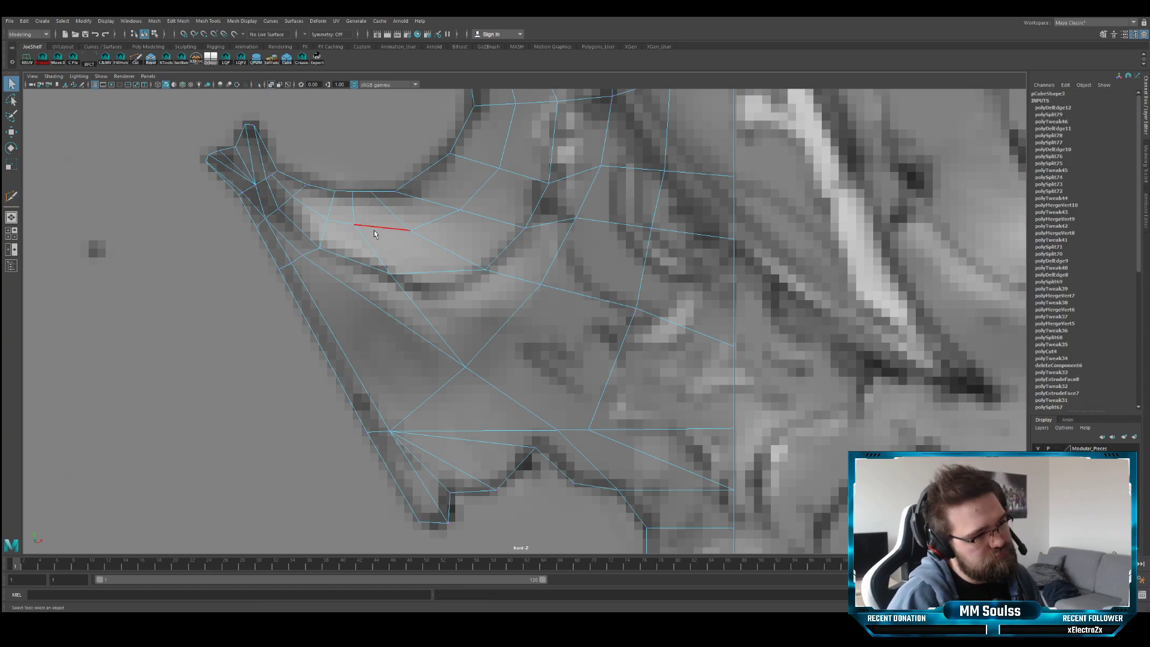
# - Move the middle-row vertex slightly away from the prong, and lower the contour vertex beneath it onto the dark curve
pyautogui.click(356, 226)
pyautogui.press('w')
pyautogui.moveTo(355, 226); pyautogui.dragTo(366, 230)
pyautogui.press('q')
pyautogui.keyDown('alt'); pyautogui.moveTo(385, 256); pyautogui.dragTo(388, 274, button='middle'); pyautogui.keyUp('alt')
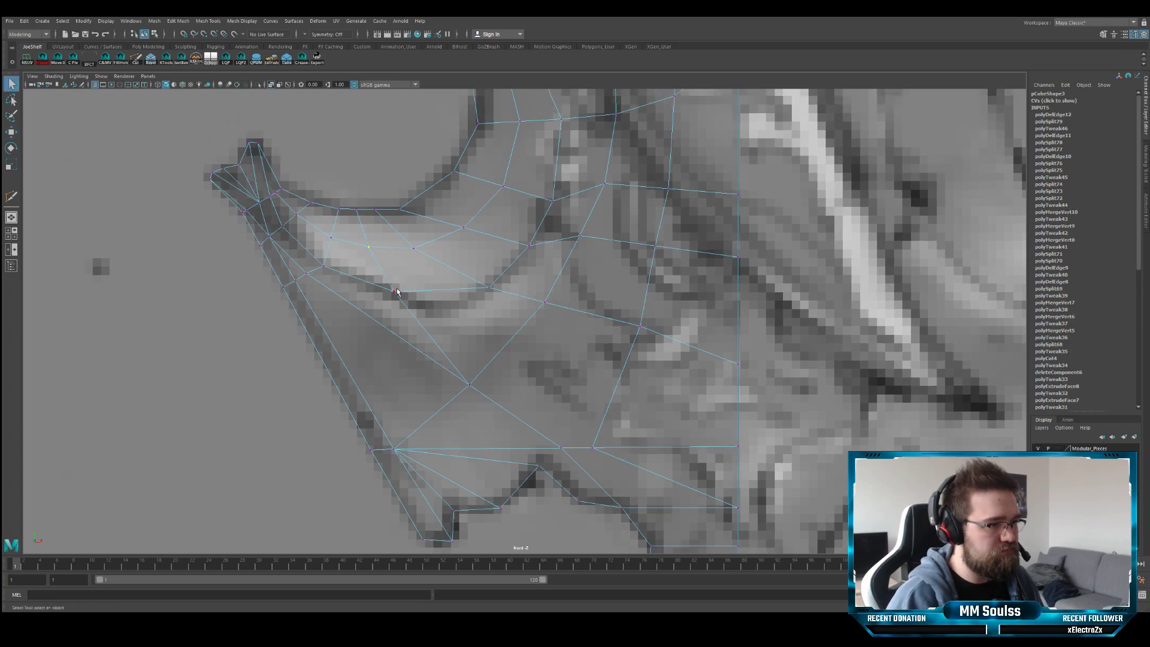
pyautogui.click(393, 292)
pyautogui.press('w')
pyautogui.moveTo(393, 293); pyautogui.dragTo(395, 297)
pyautogui.press('q')
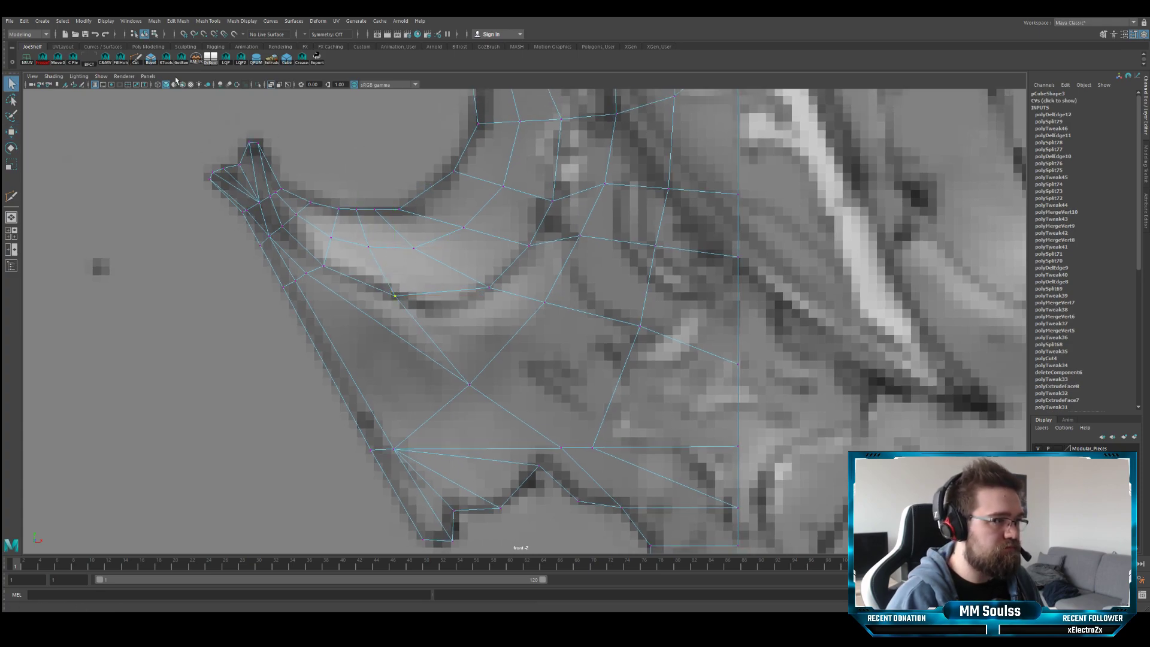
# - Insert an edge loop from the crescent's upper contour to the diagonal, and fit its lower contour vertex and the neighbouring one to the curve
pyautogui.click(137, 60)
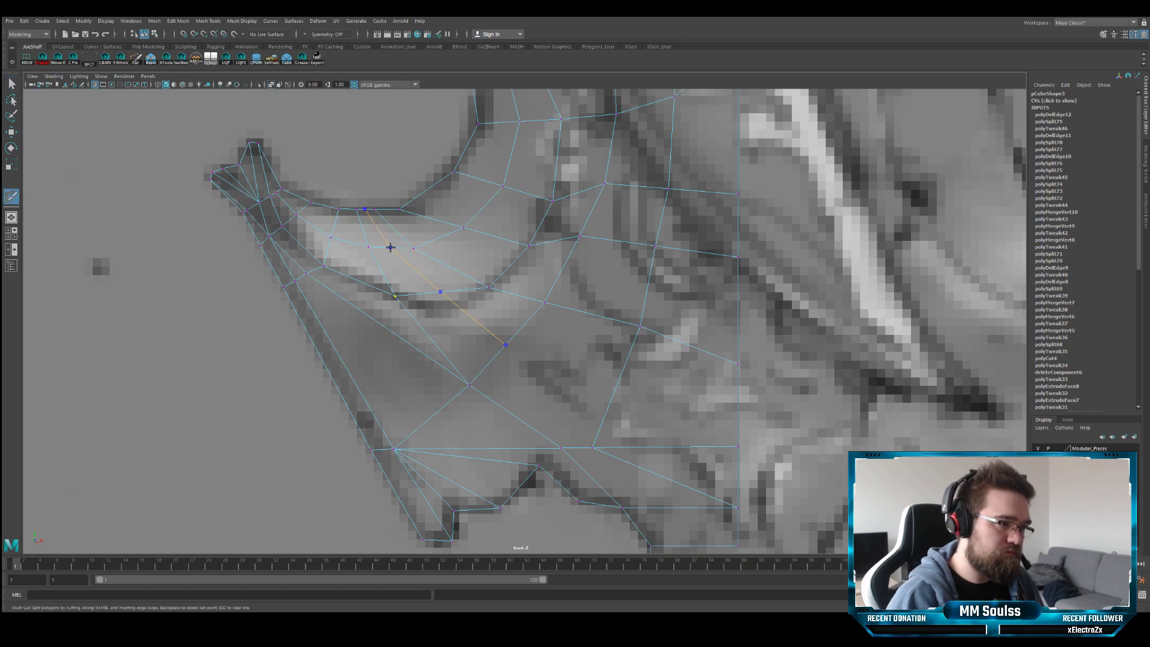
pyautogui.rightClick(391, 248)
pyautogui.press('q')
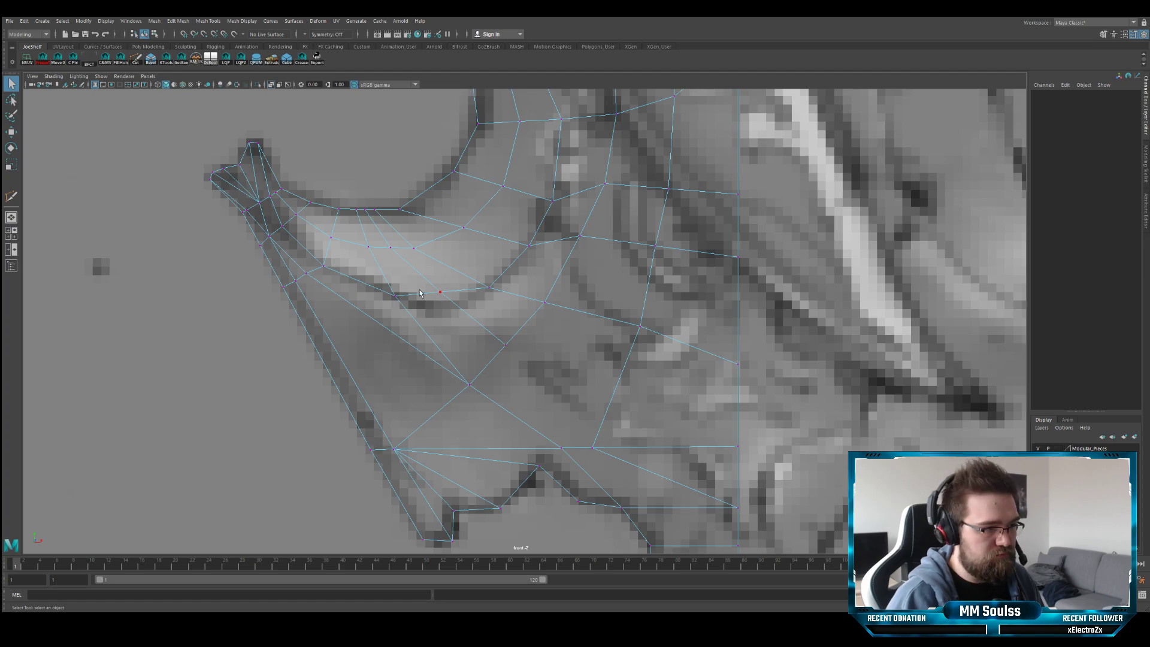
pyautogui.click(440, 292)
pyautogui.press('w')
pyautogui.moveTo(440, 291); pyautogui.dragTo(498, 281)
pyautogui.press('q')
pyautogui.click(486, 286)
pyautogui.press('w')
pyautogui.press('q')
pyautogui.keyDown('alt'); pyautogui.moveTo(527, 193); pyautogui.dragTo(517, 311, button='middle'); pyautogui.keyUp('alt')
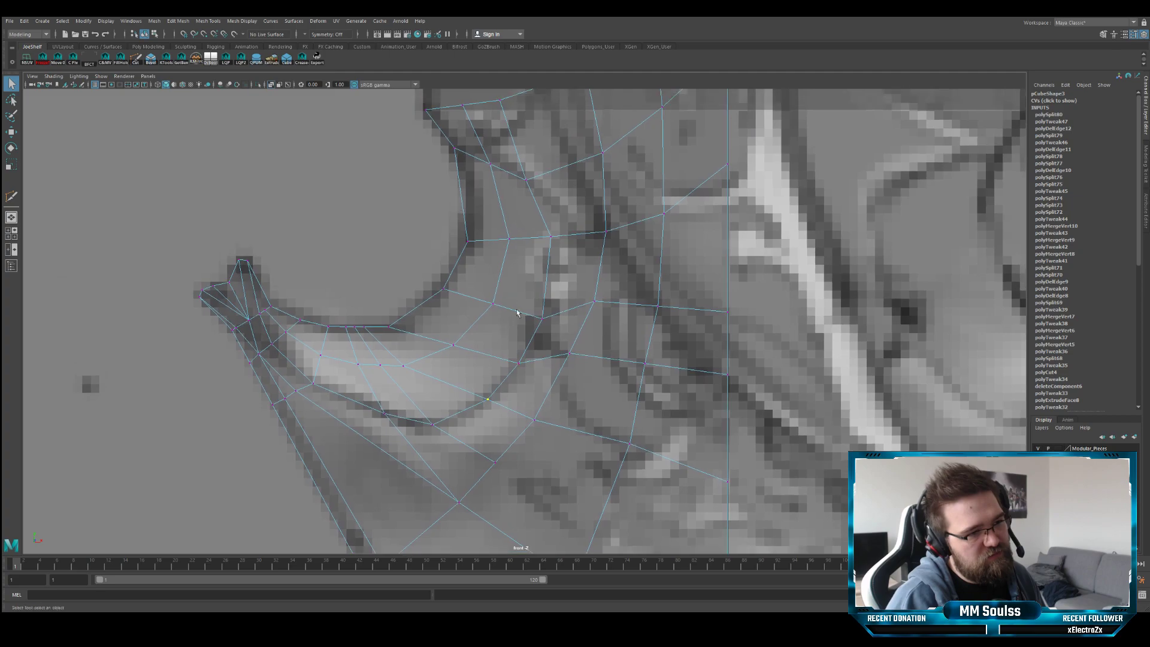
# - Insert an edge loop across the crescent's rising part out to the centre edge, and adjust its outer contour and middle-row vertices
pyautogui.click(135, 58)
pyautogui.keyDown('ctrl'); pyautogui.click(549, 273); pyautogui.keyUp('ctrl')
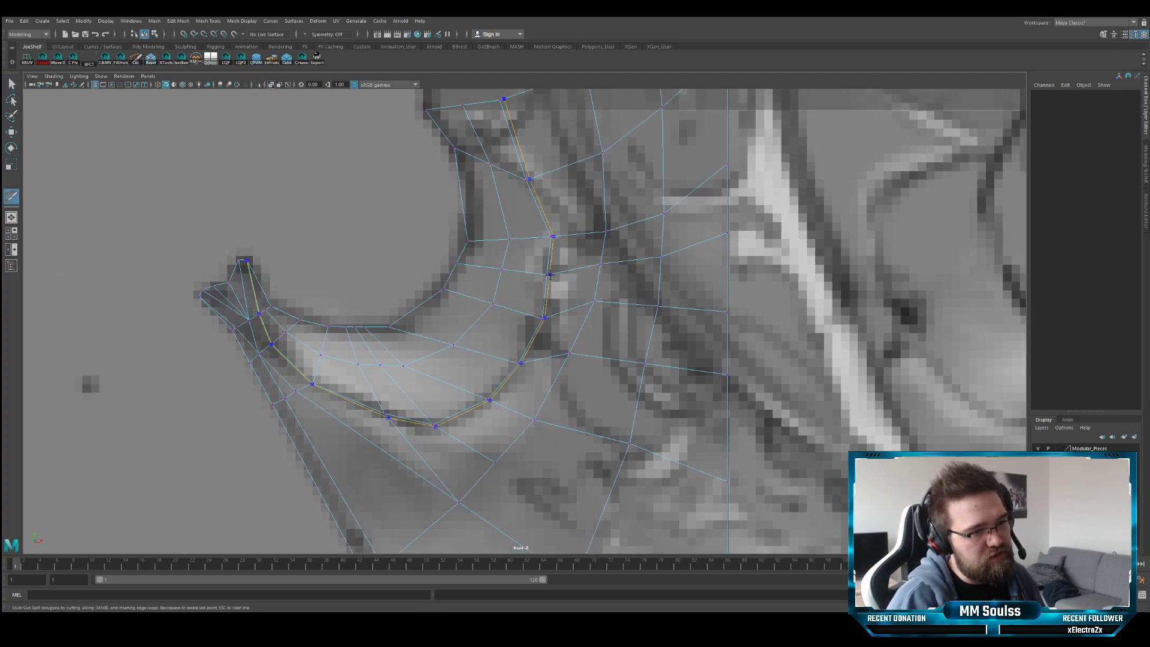
pyautogui.press('q')
pyautogui.click(538, 286)
pyautogui.press('w')
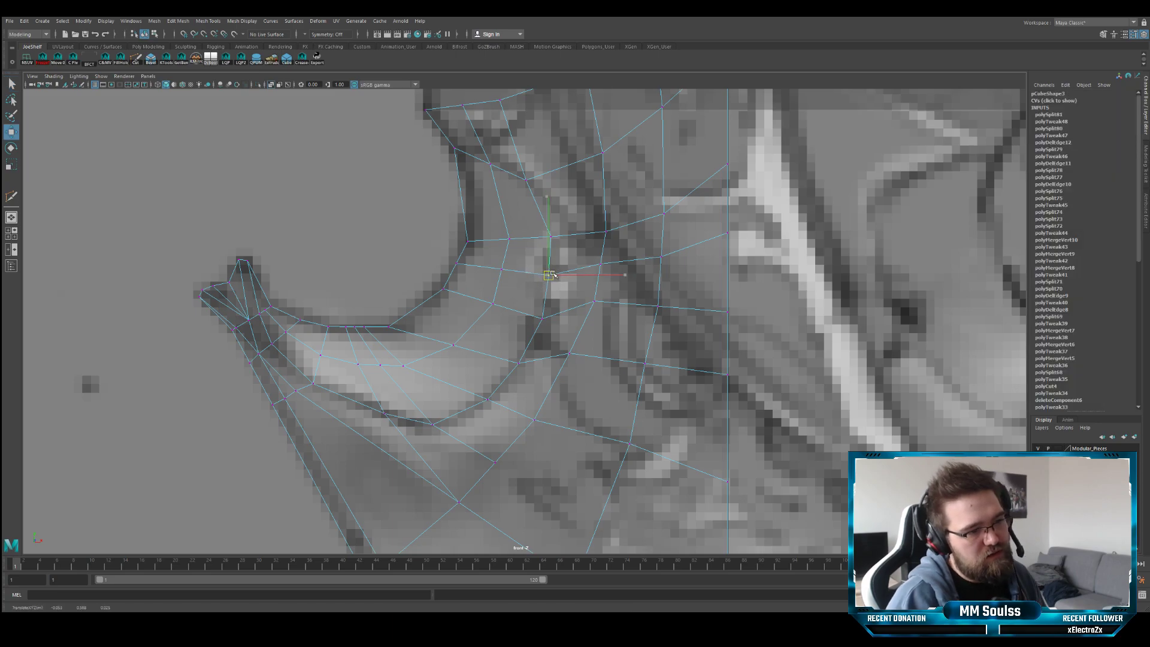
pyautogui.press('q')
pyautogui.press('w')
pyautogui.moveTo(509, 258)
pyautogui.mouseDown()
pyautogui.moveTo(494, 276)
pyautogui.moveTo(507, 272)
pyautogui.mouseUp()
pyautogui.press('q')
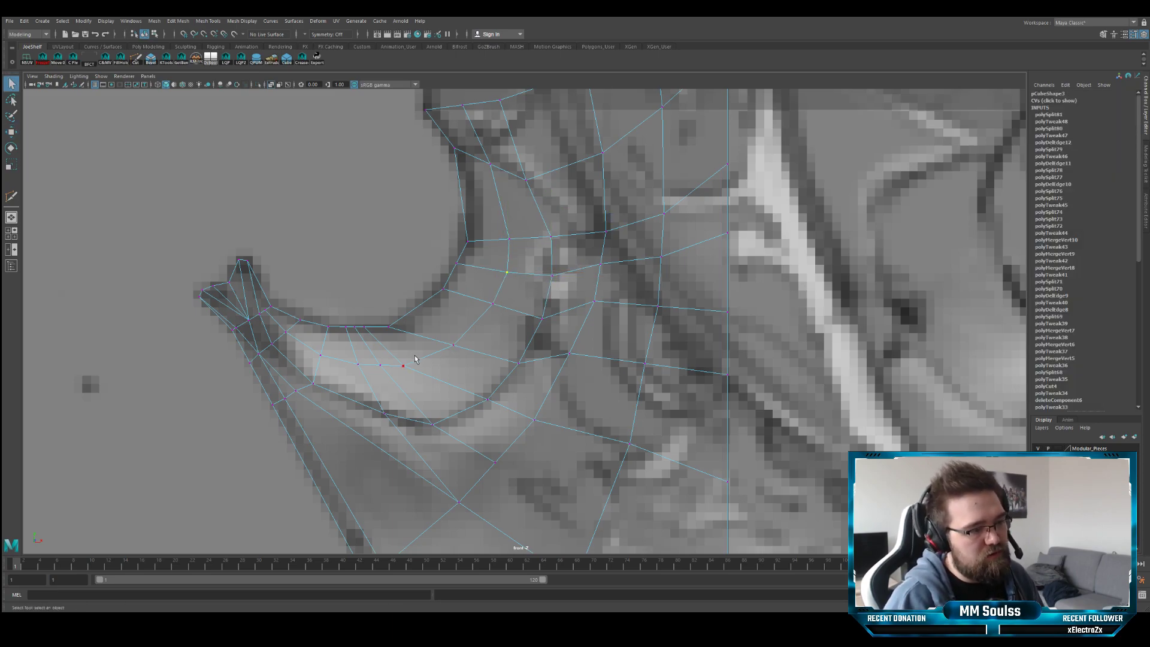
# - Space the crescent's middle-row vertices evenly between the prong and the start of the rising part
pyautogui.moveTo(394, 368); pyautogui.dragTo(394, 369)
pyautogui.press('w')
pyautogui.moveTo(403, 366); pyautogui.dragTo(350, 365)
pyautogui.press('q')
pyautogui.press('w')
pyautogui.press('q')
pyautogui.press('w')
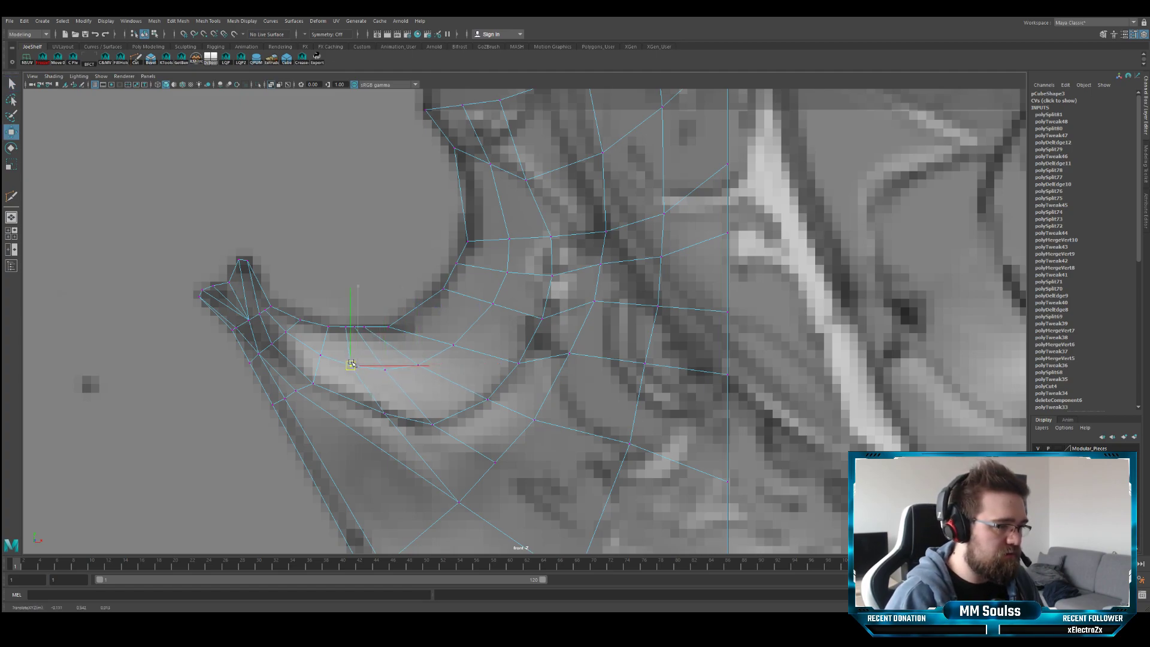
pyautogui.press('q')
pyautogui.keyDown('alt'); pyautogui.moveTo(349, 330); pyautogui.dragTo(342, 300, button='middle'); pyautogui.keyUp('alt')
pyautogui.scroll(1, 342, 295)
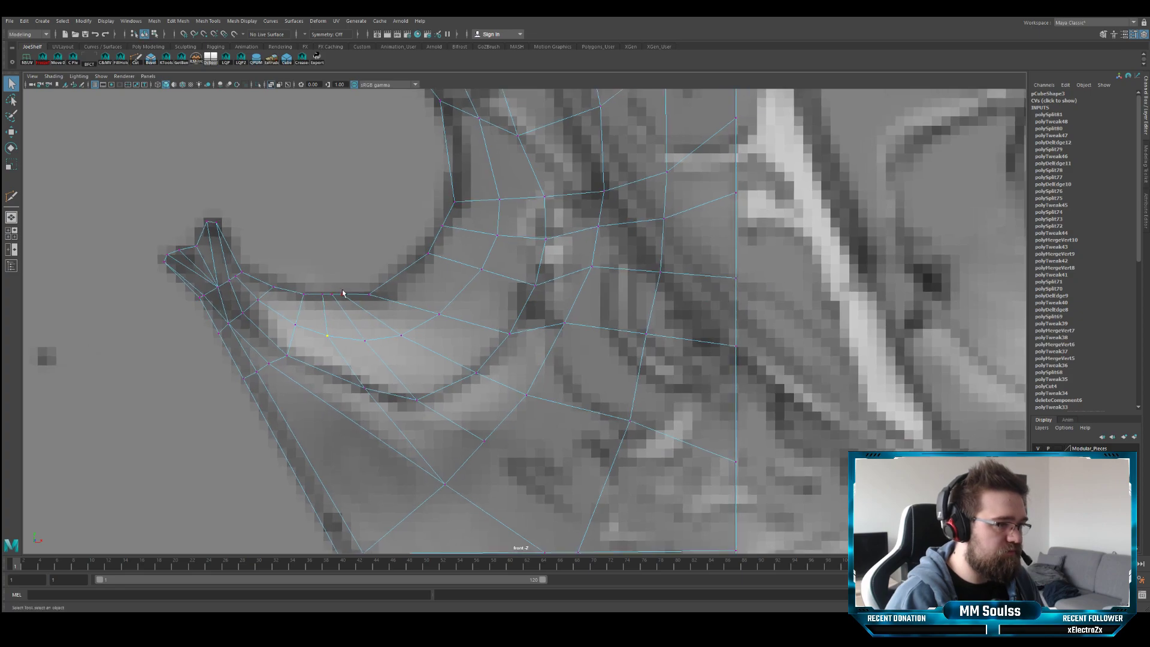
pyautogui.press('w')
pyautogui.moveTo(342, 295); pyautogui.dragTo(349, 298)
pyautogui.press('q')
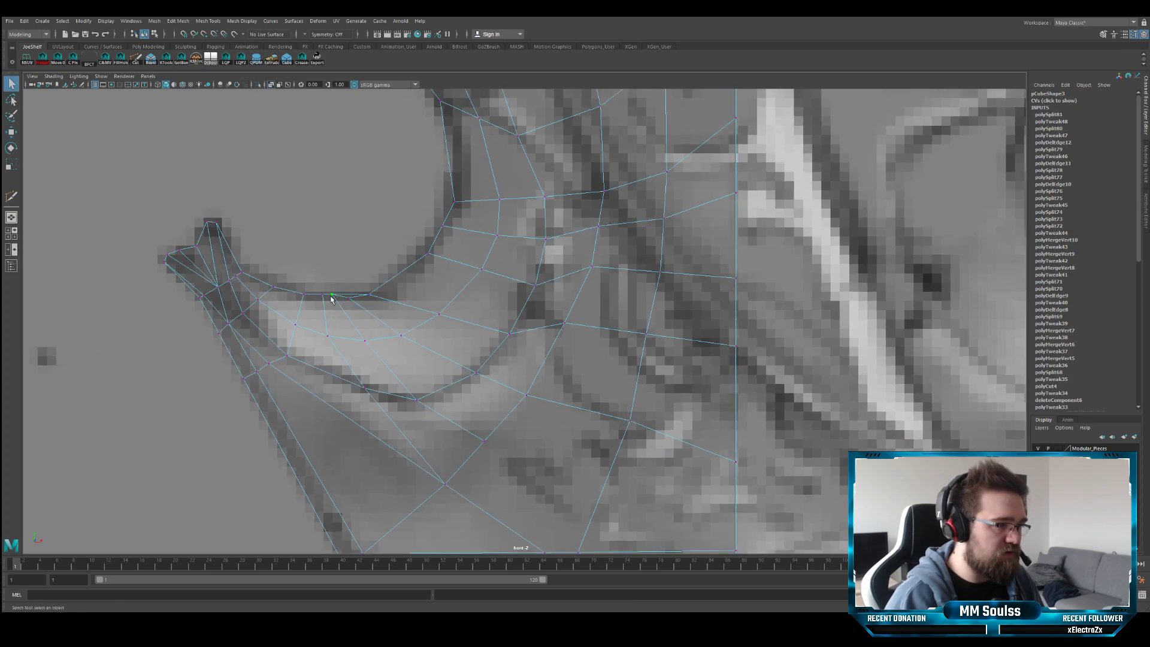
pyautogui.hotkey('ctrl', 'z')
# - In the perspective view, cut short edges across the mesh's thin side wall at the crescent's new upper contour vertices
pyautogui.press('space')
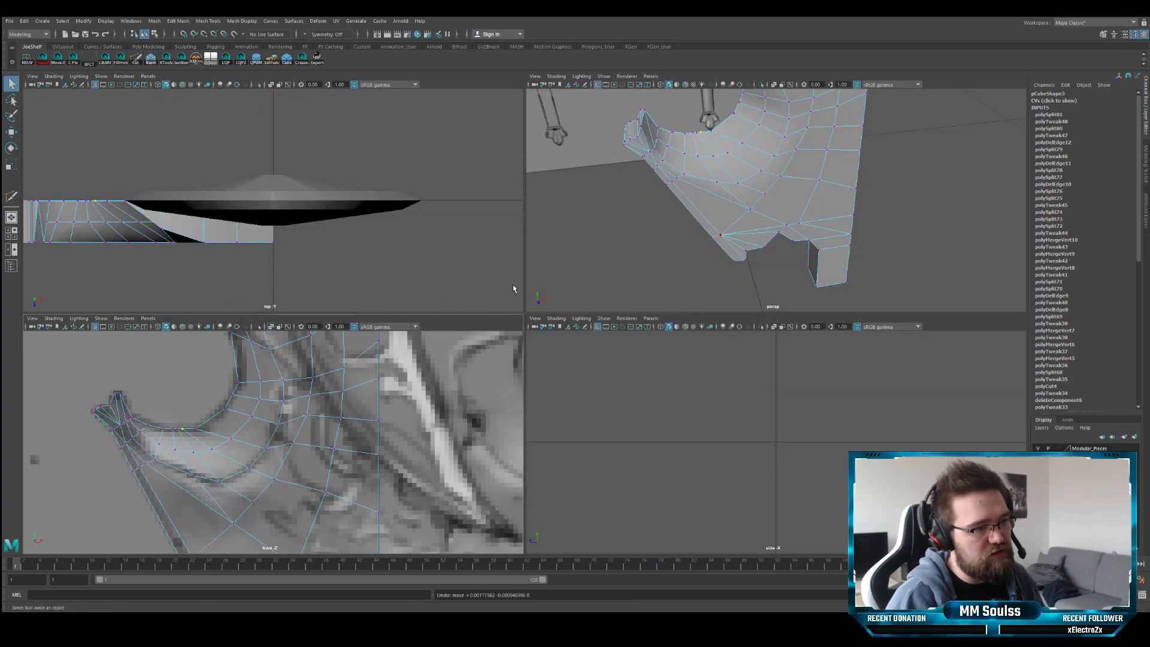
pyautogui.press('space')
pyautogui.keyDown('alt'); pyautogui.moveTo(636, 218); pyautogui.dragTo(518, 296); pyautogui.keyUp('alt')
pyautogui.scroll(4, 528, 296)
pyautogui.scroll(3, 513, 293)
pyautogui.click(136, 59)
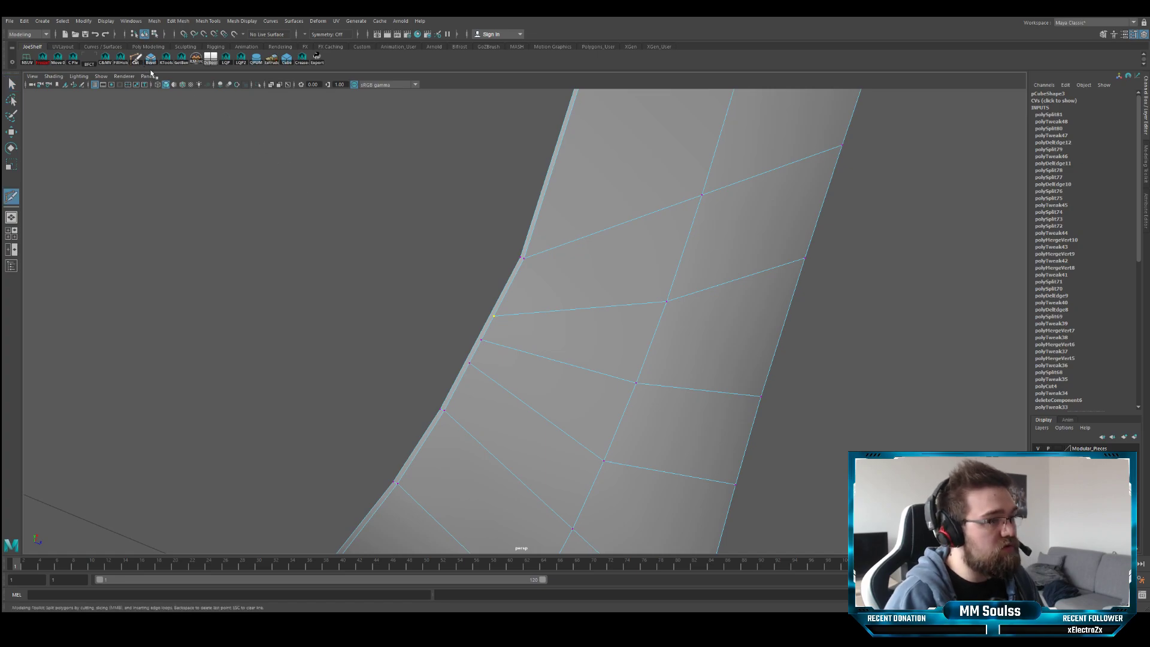
pyautogui.scroll(3, 503, 319)
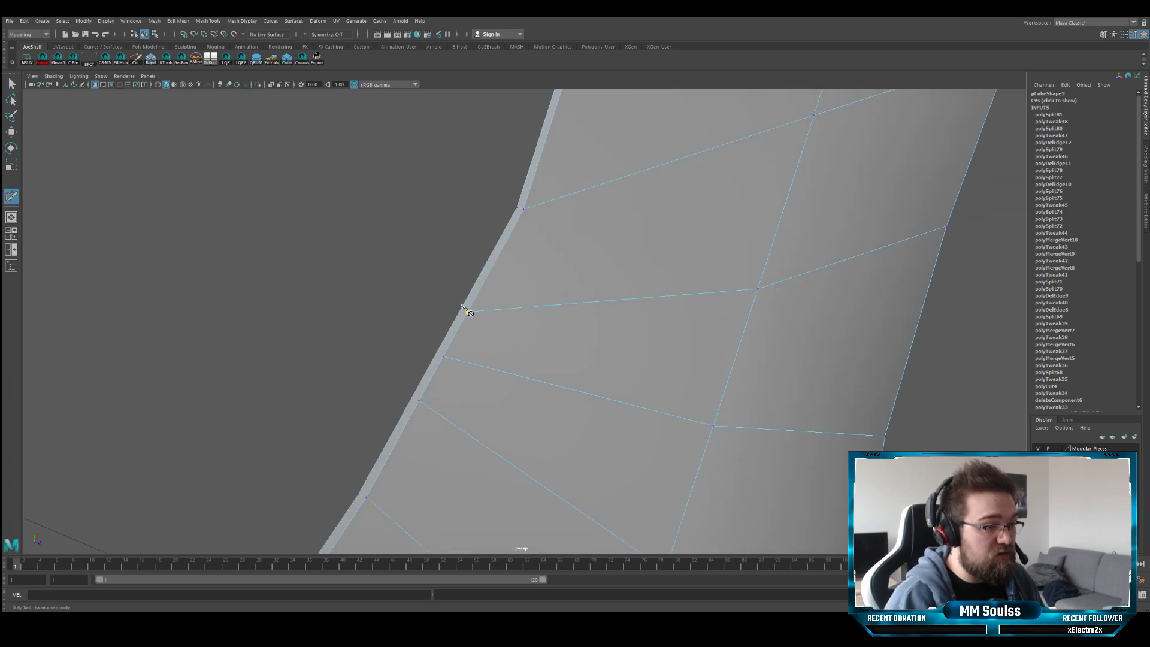
pyautogui.click(443, 357)
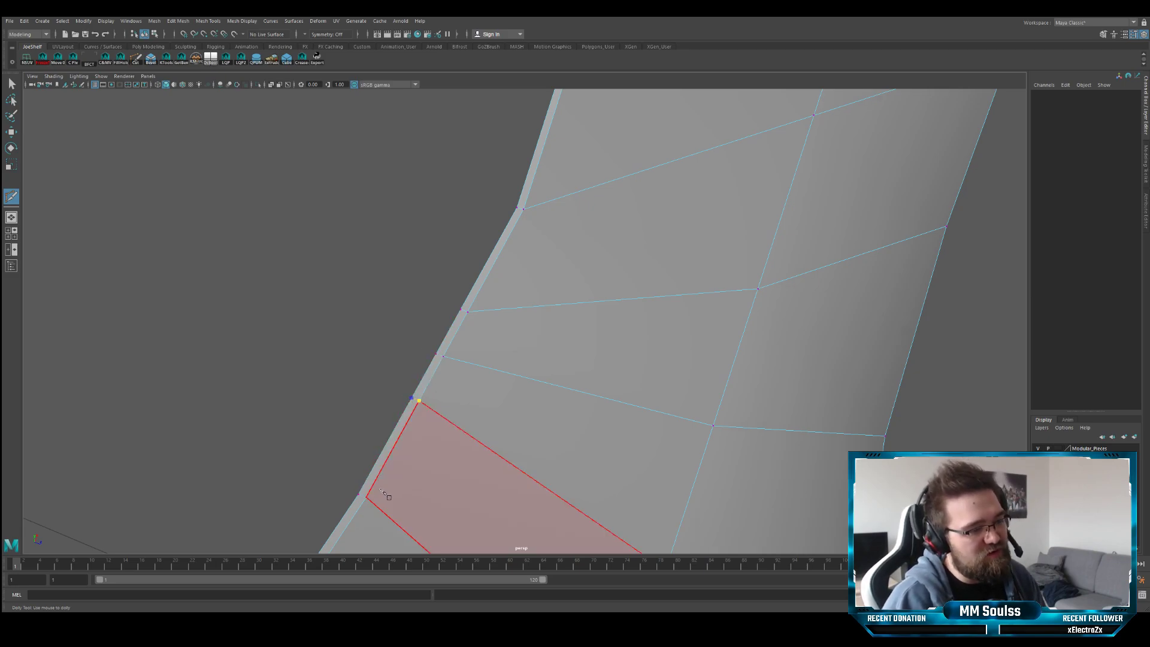
pyautogui.click(443, 357)
pyautogui.press('space')
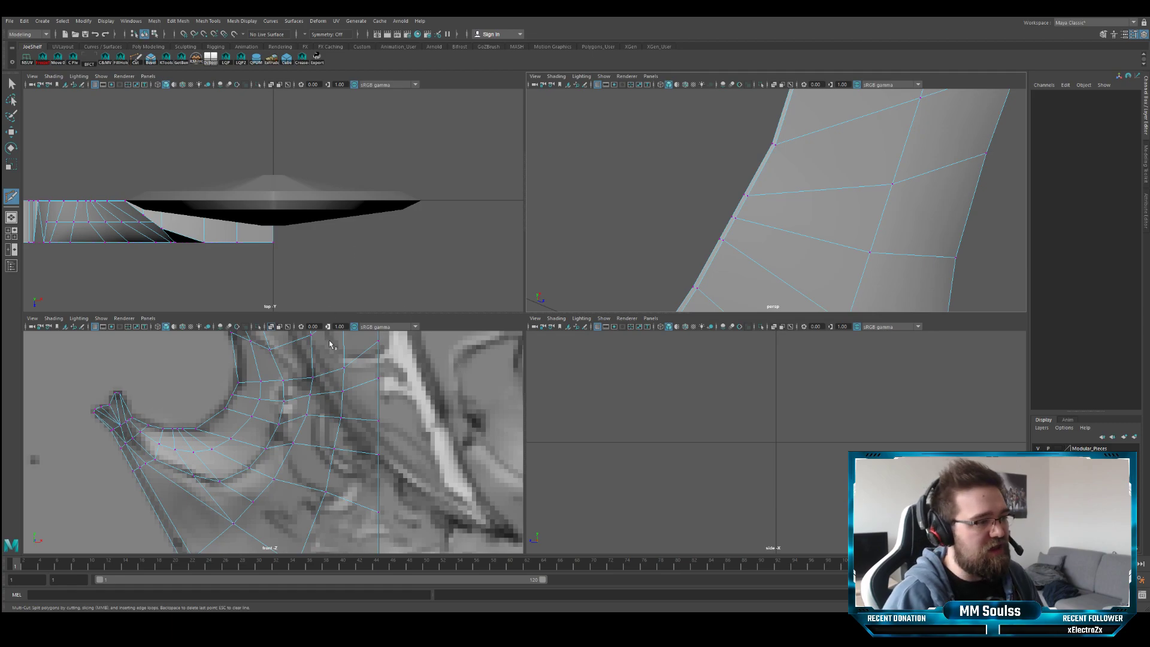
pyautogui.press('space')
pyautogui.scroll(2, 321, 247)
pyautogui.press('q')
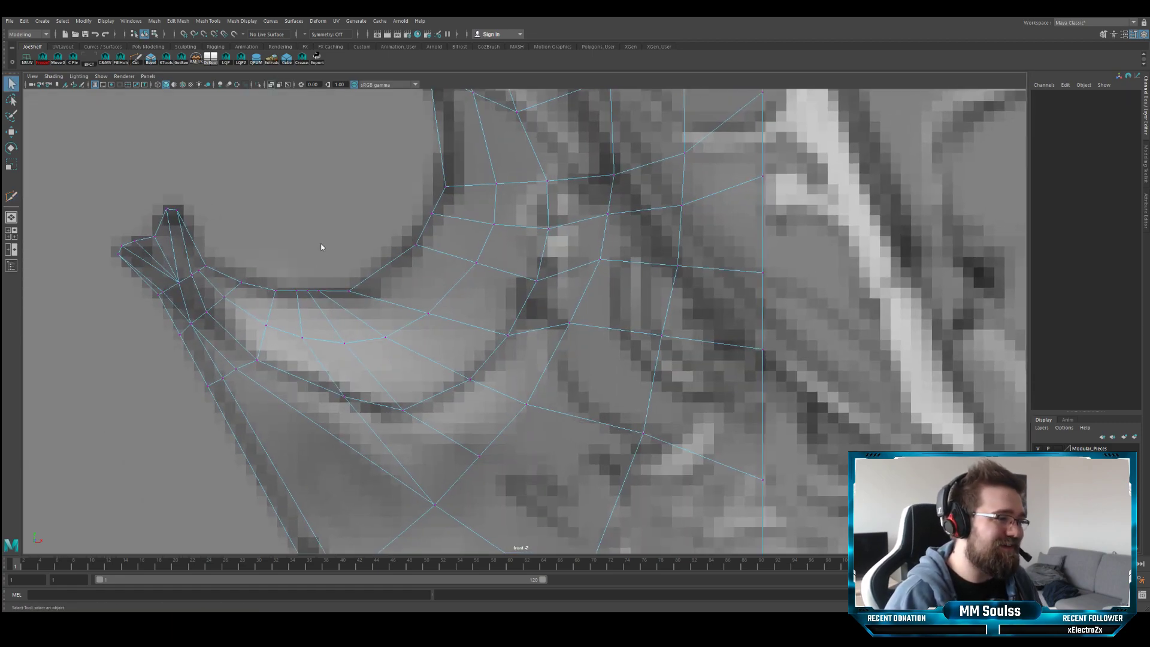
# - Spread the bunched vertices of the crescent's upper contour apart along the dark reference curve
pyautogui.click(325, 292)
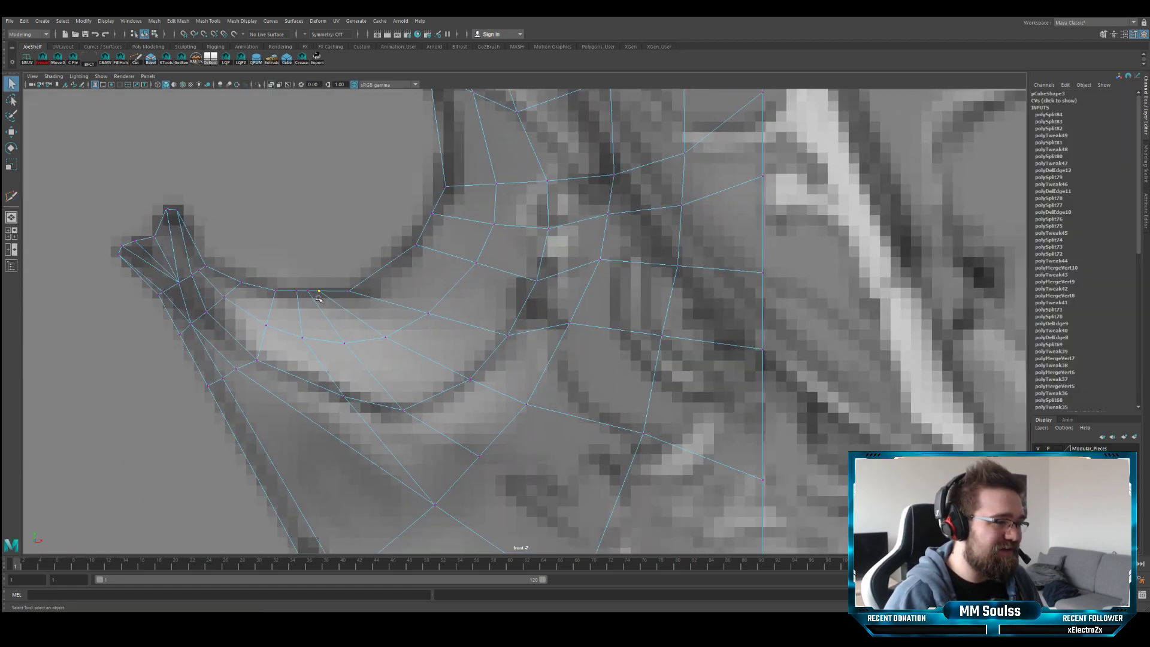
pyautogui.press('w')
pyautogui.press('q')
pyautogui.click(308, 292)
pyautogui.press('w')
pyautogui.moveTo(307, 292); pyautogui.dragTo(264, 291)
pyautogui.press('q')
pyautogui.click(296, 291)
pyautogui.press('w')
pyautogui.press('q')
pyautogui.click(276, 292)
pyautogui.press('w')
pyautogui.press('q')
# - Move the three upper contour vertices at the start of the crescent's rising part onto the dark curve
pyautogui.press('w')
pyautogui.moveTo(344, 295); pyautogui.dragTo(387, 274)
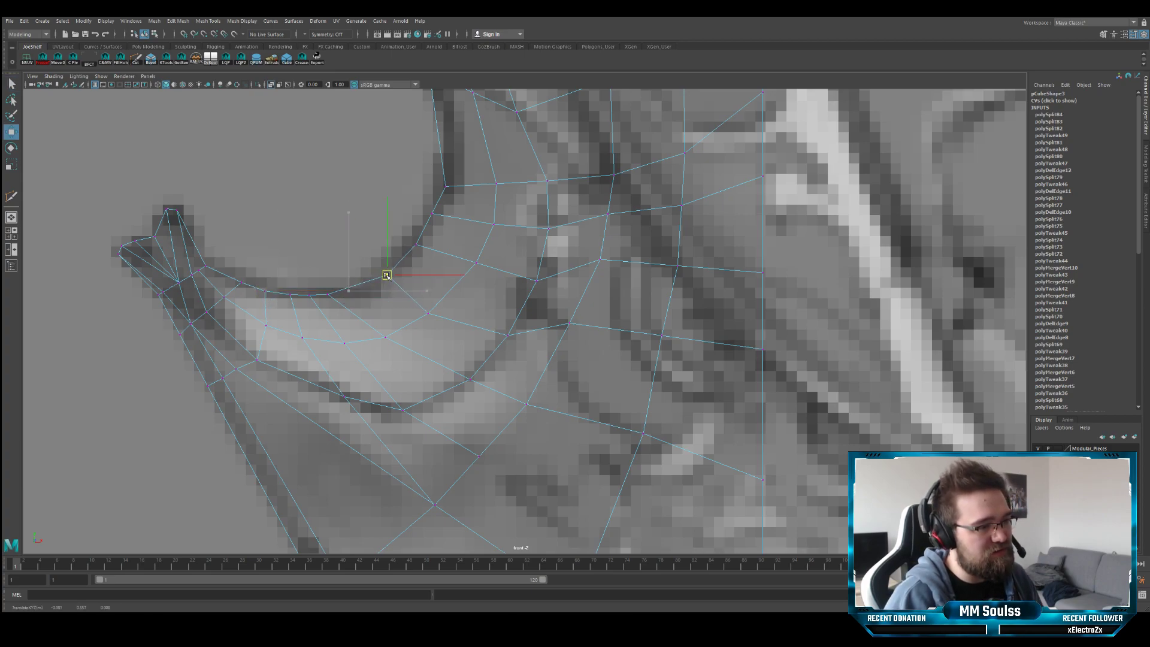
pyautogui.press('q')
pyautogui.moveTo(442, 223); pyautogui.dragTo(443, 223)
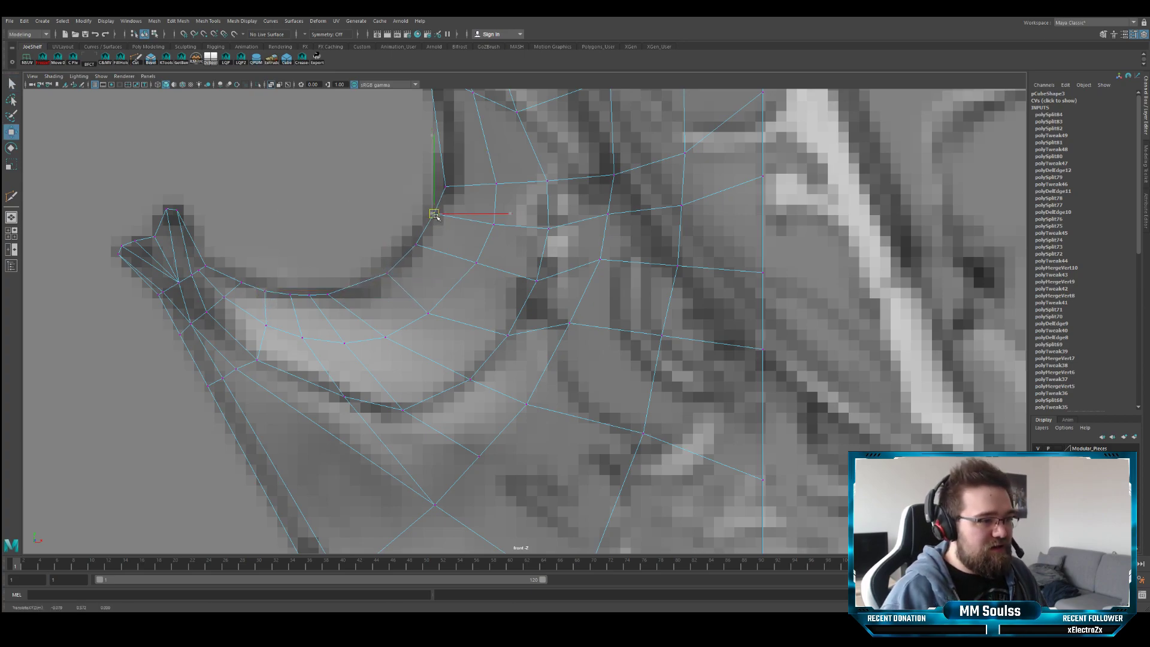
pyautogui.press('w')
pyautogui.press('q')
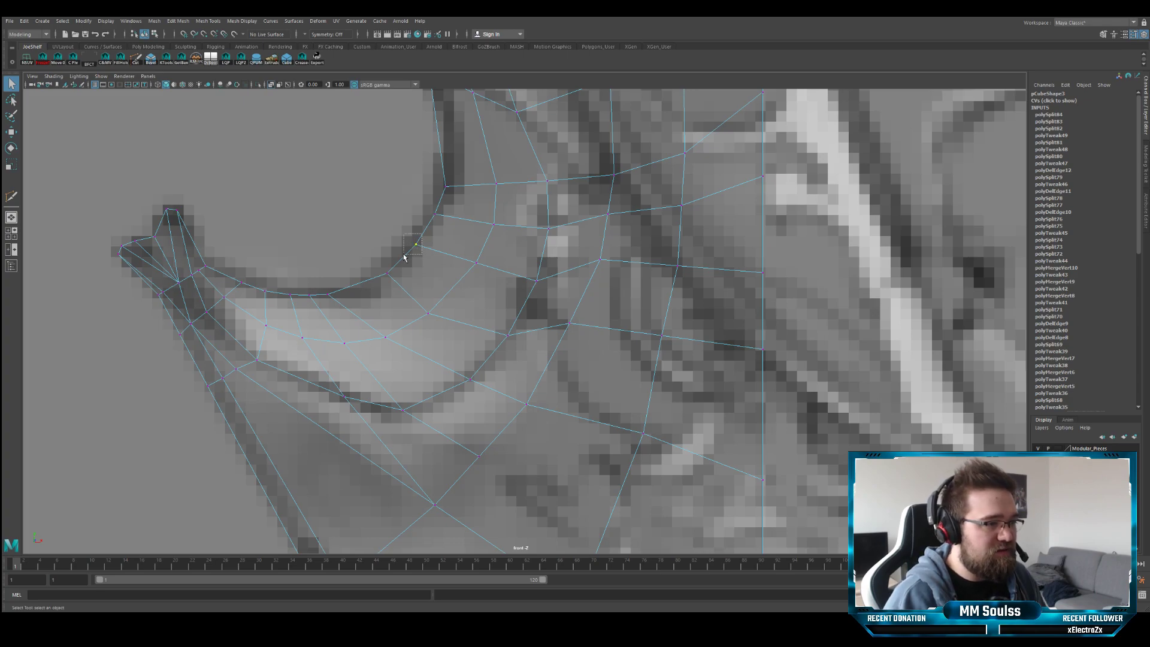
pyautogui.moveTo(403, 257); pyautogui.dragTo(404, 257)
pyautogui.press('w')
pyautogui.press('q')
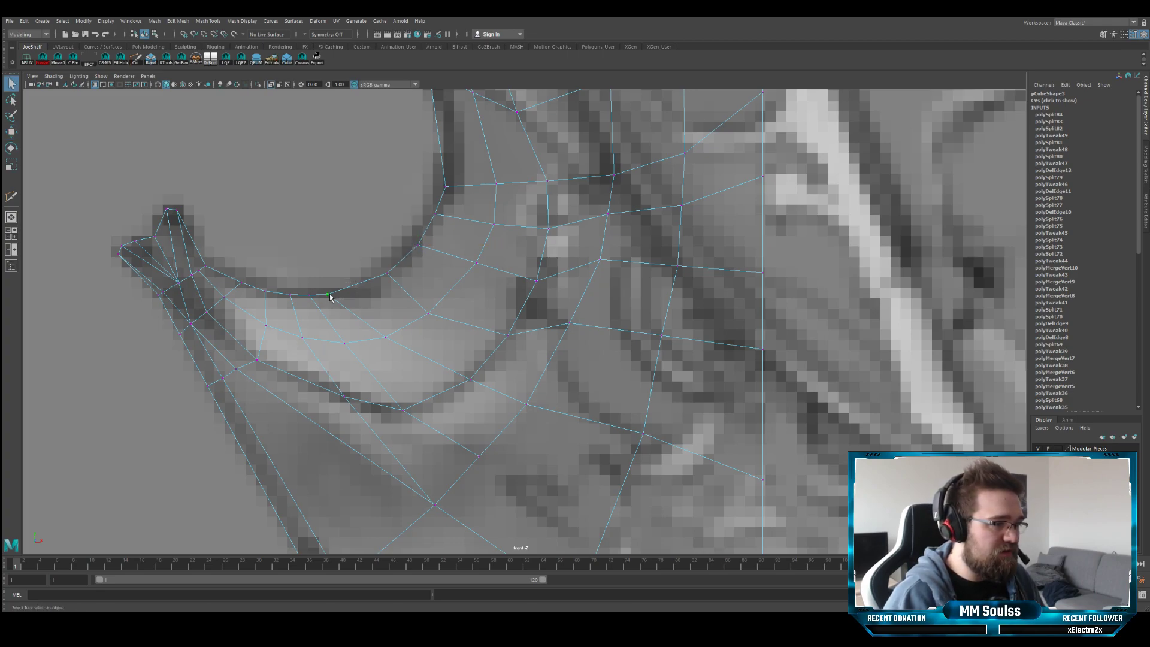
# - Even out the spacing of the vertices along the lowest stretch of the crescent's upper contour
pyautogui.click(352, 296)
pyautogui.hotkey('ctrl', 'z')
pyautogui.moveTo(346, 299); pyautogui.dragTo(295, 297)
pyautogui.press('w')
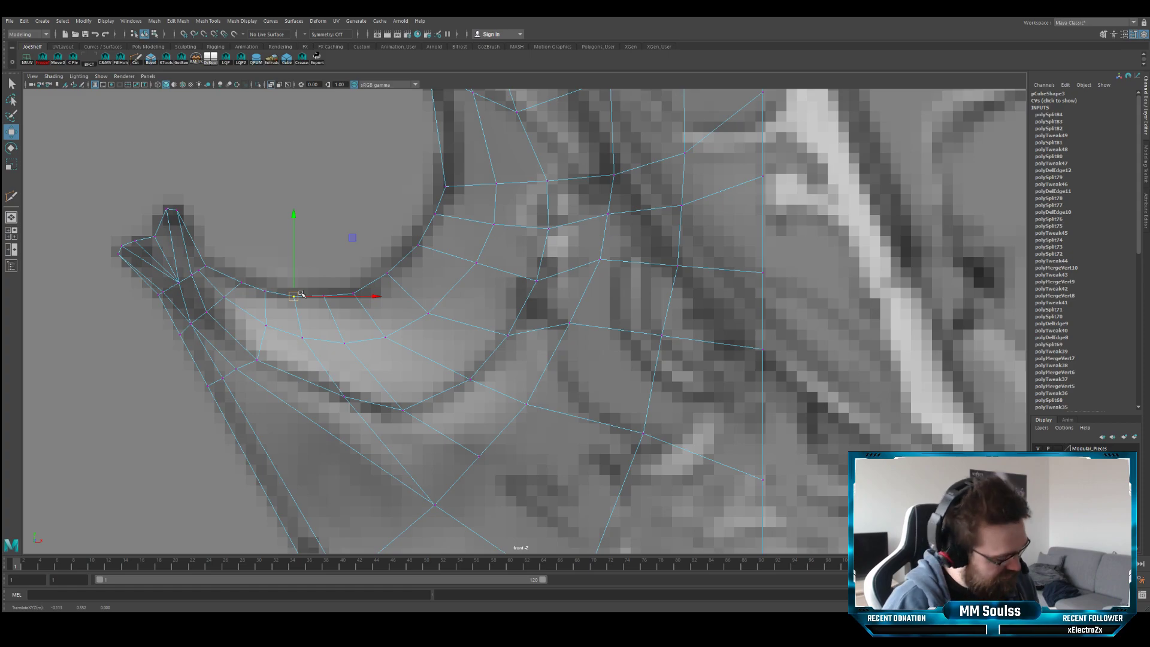
# - Nudge the two inner contour vertices on the steep part of the crescent to follow the reference curve
pyautogui.keyDown('alt'); pyautogui.moveTo(445, 225); pyautogui.dragTo(468, 283, button='middle'); pyautogui.keyUp('alt')
pyautogui.click(458, 272)
pyautogui.press('q')
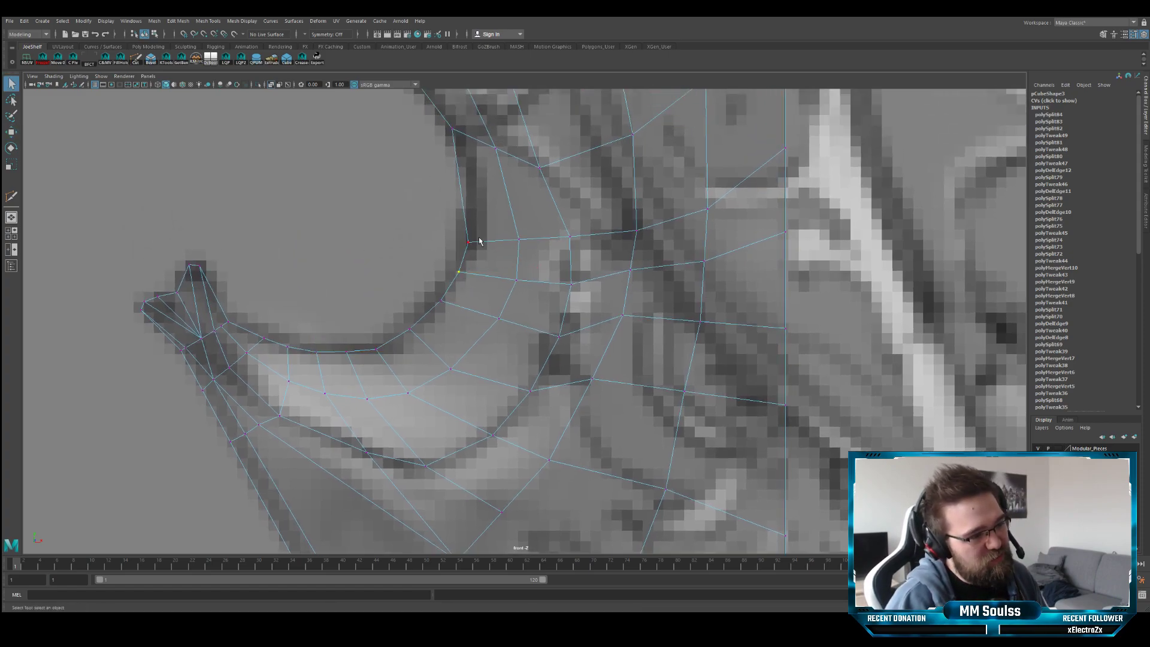
pyautogui.click(468, 243)
pyautogui.press('w')
pyautogui.keyDown('alt'); pyautogui.moveTo(468, 243); pyautogui.dragTo(469, 302, button='middle'); pyautogui.keyUp('alt')
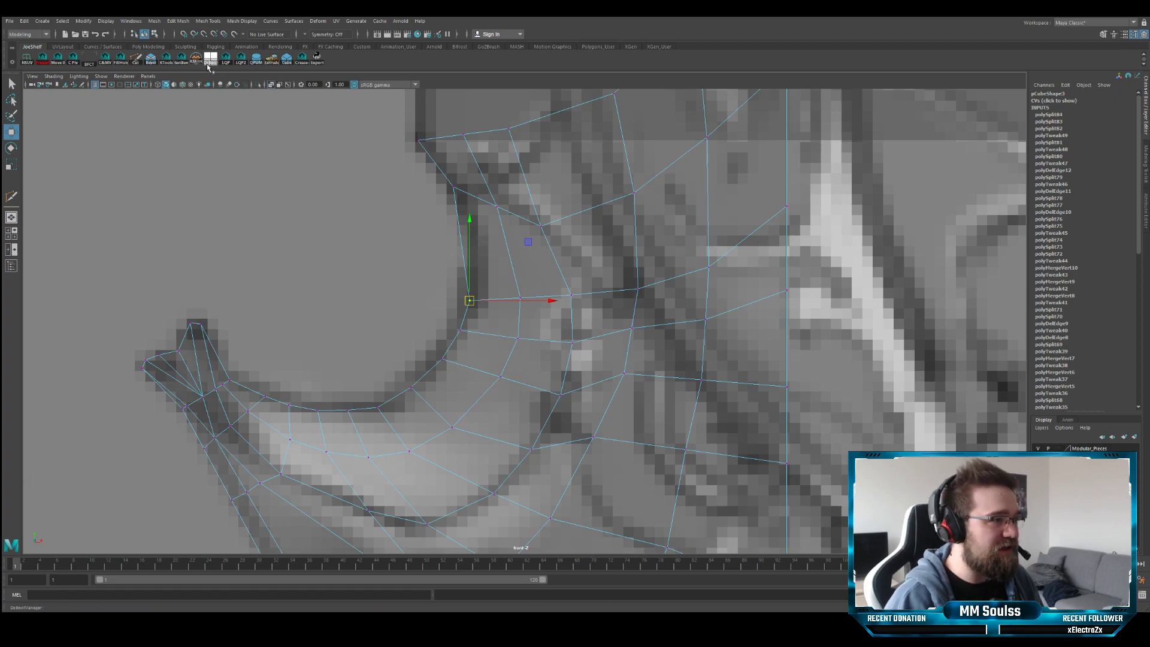
# - Insert an edge loop from the steep part of the inner contour across the band to the centre edge
pyautogui.click(135, 58)
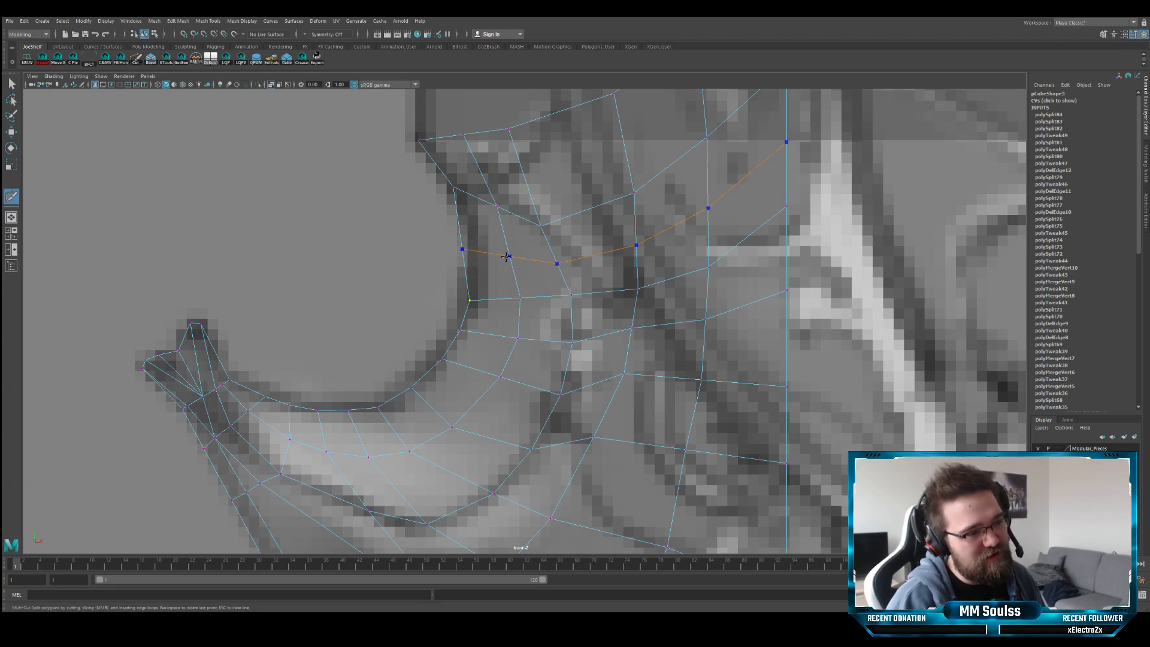
pyautogui.keyDown('ctrl'); pyautogui.click(506, 256); pyautogui.keyUp('ctrl')
pyautogui.keyDown('alt'); pyautogui.moveTo(505, 240); pyautogui.dragTo(472, 256, button='middle'); pyautogui.keyUp('alt')
pyautogui.press('q')
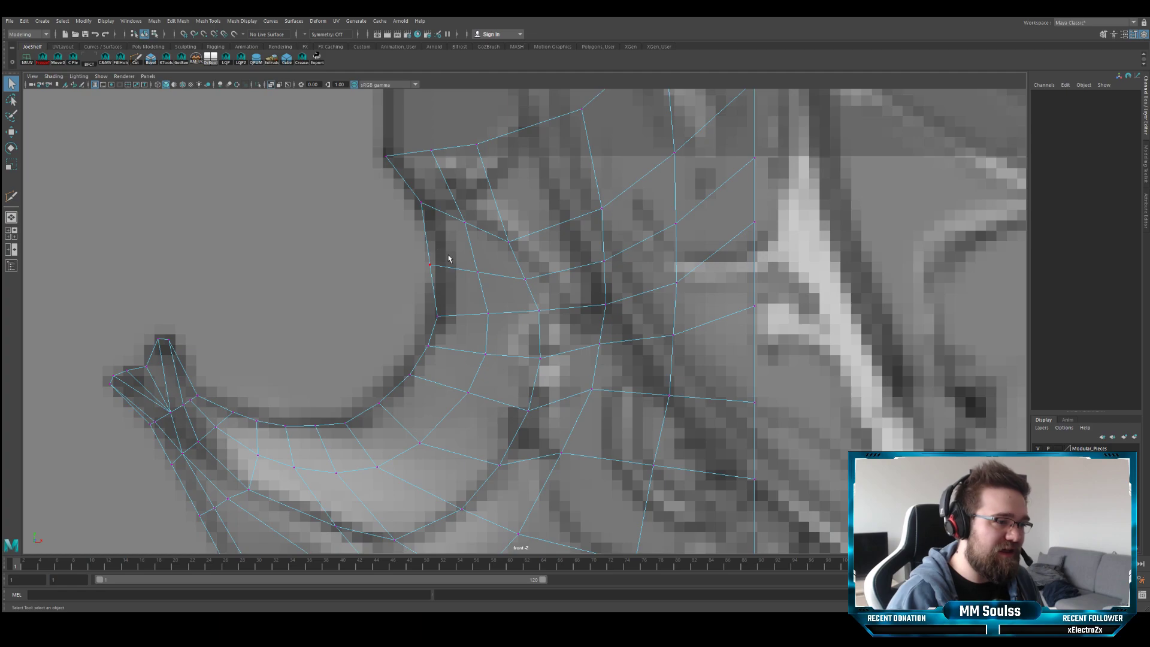
# - Move the new loop's inner contour, middle-row and outer contour vertices to follow the band's curve
pyautogui.click(429, 265)
pyautogui.press('w')
pyautogui.moveTo(430, 264)
pyautogui.mouseDown()
pyautogui.moveTo(477, 269)
pyautogui.moveTo(449, 269)
pyautogui.mouseUp()
pyautogui.press('q')
pyautogui.click(477, 271)
pyautogui.press('w')
pyautogui.press('q')
pyautogui.click(526, 273)
pyautogui.press('w')
pyautogui.hotkey('ctrl', 'z')
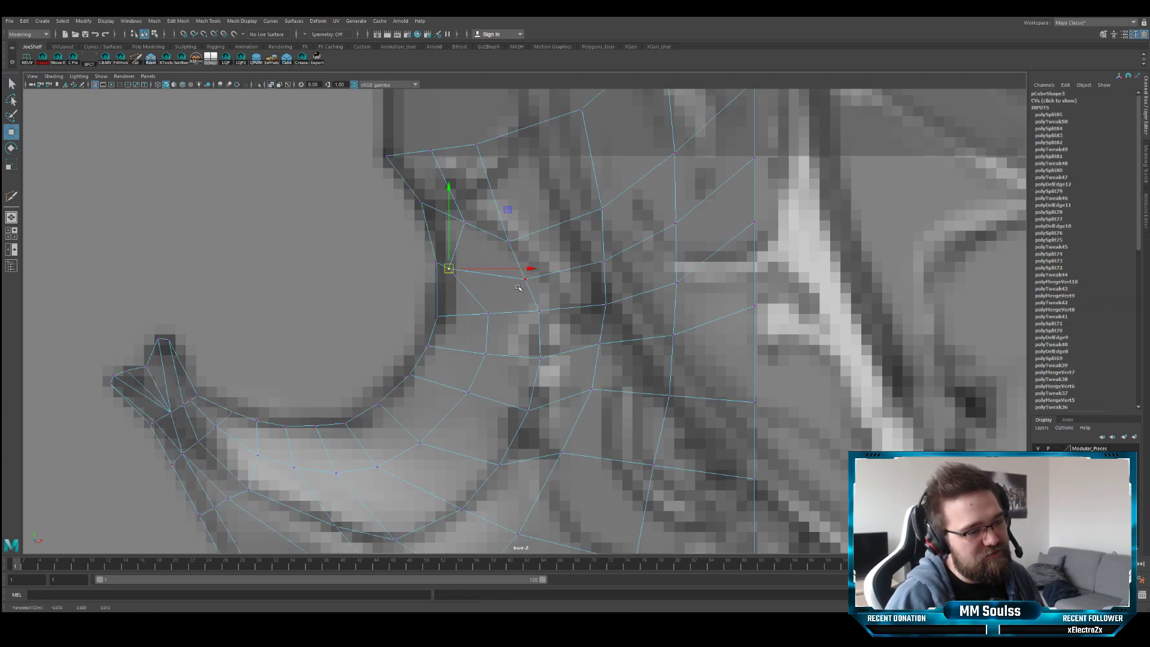
pyautogui.hotkey('ctrl', 'z')
pyautogui.click(525, 279)
pyautogui.moveTo(525, 279); pyautogui.dragTo(526, 268)
pyautogui.press('q')
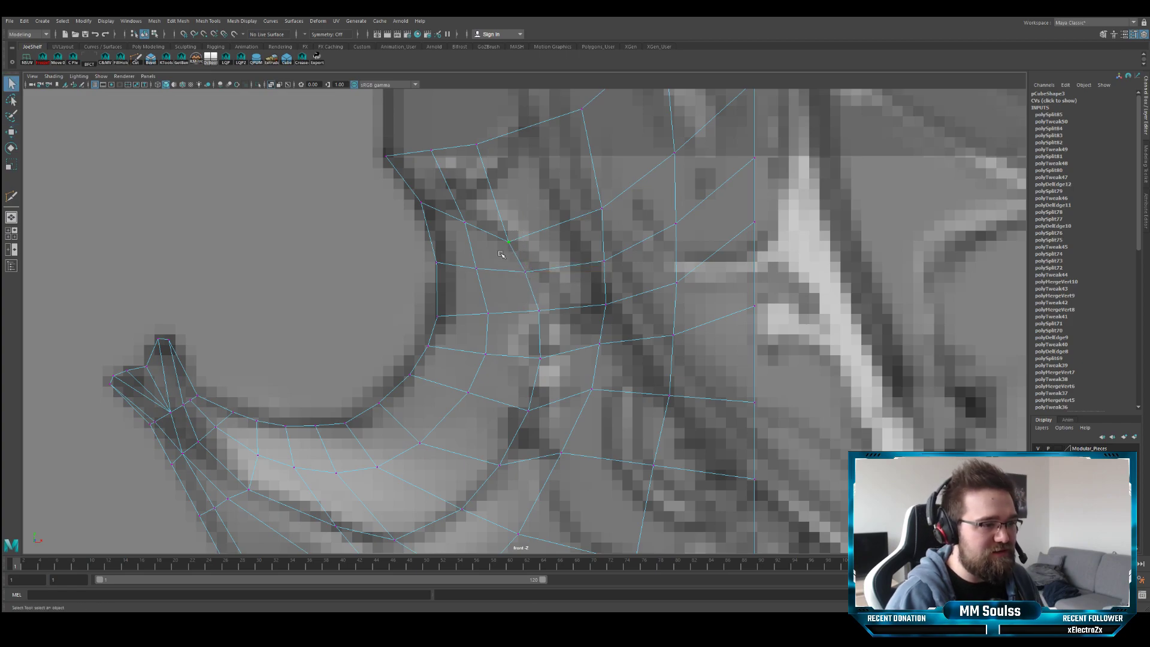
# - Raise the outer contour and middle-row vertices of the edge row just above the new loop slightly
pyautogui.click(510, 242)
pyautogui.press('w')
pyautogui.keyDown('alt'); pyautogui.moveTo(510, 242); pyautogui.dragTo(511, 268, button='middle'); pyautogui.keyUp('alt')
pyautogui.press('q')
pyautogui.click(466, 248)
pyautogui.press('w')
pyautogui.moveTo(467, 250); pyautogui.dragTo(510, 264)
pyautogui.press('q')
pyautogui.press('w')
pyautogui.press('q')
# - Move the outer contour vertices of the new loop and the row below it outward to smooth the band's outer curve
pyautogui.keyDown('alt'); pyautogui.moveTo(540, 288); pyautogui.dragTo(514, 212, button='middle'); pyautogui.keyUp('alt')
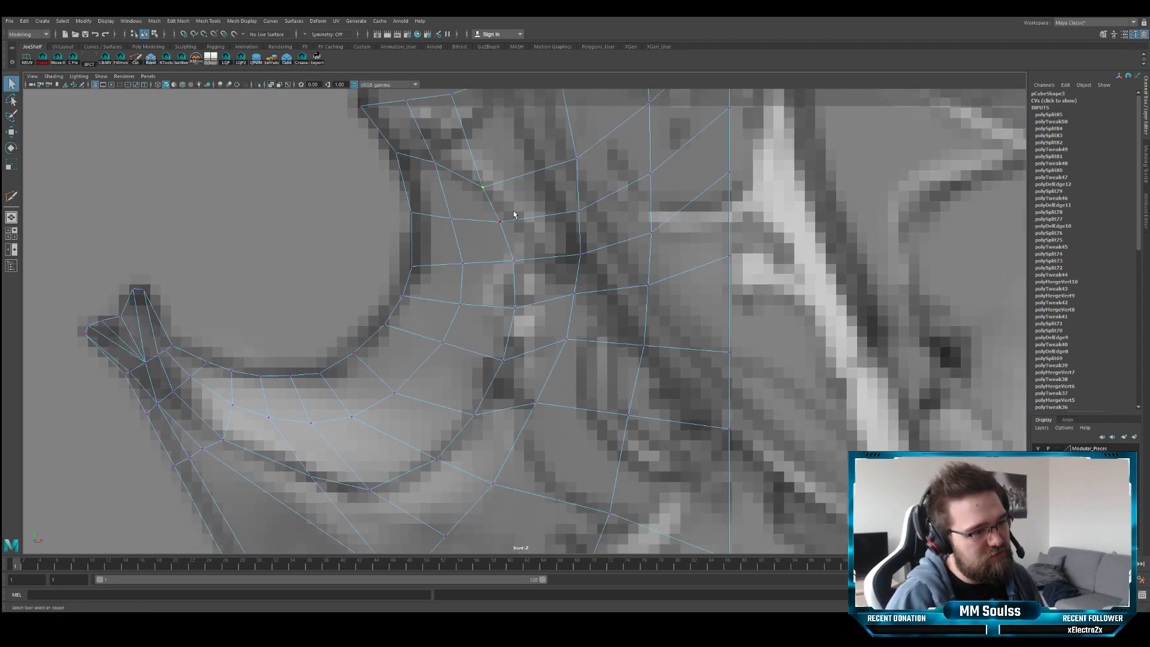
pyautogui.click(499, 224)
pyautogui.press('w')
pyautogui.moveTo(499, 226); pyautogui.dragTo(519, 264)
pyautogui.press('q')
pyautogui.click(514, 261)
pyautogui.press('w')
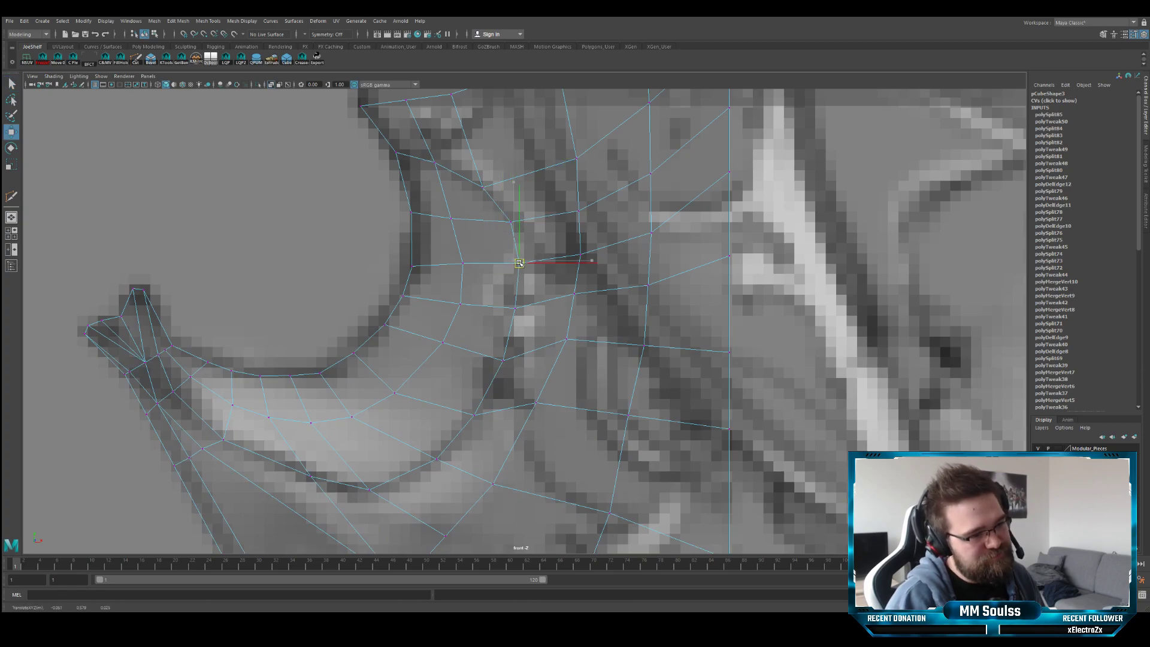
# - Nudge the outer contour vertex one row further down so the band's outer curve runs smoothly
pyautogui.press('q')
pyautogui.click(514, 309)
pyautogui.press('w')
pyautogui.keyDown('alt'); pyautogui.moveTo(326, 485); pyautogui.dragTo(503, 367, button='middle'); pyautogui.keyUp('alt')
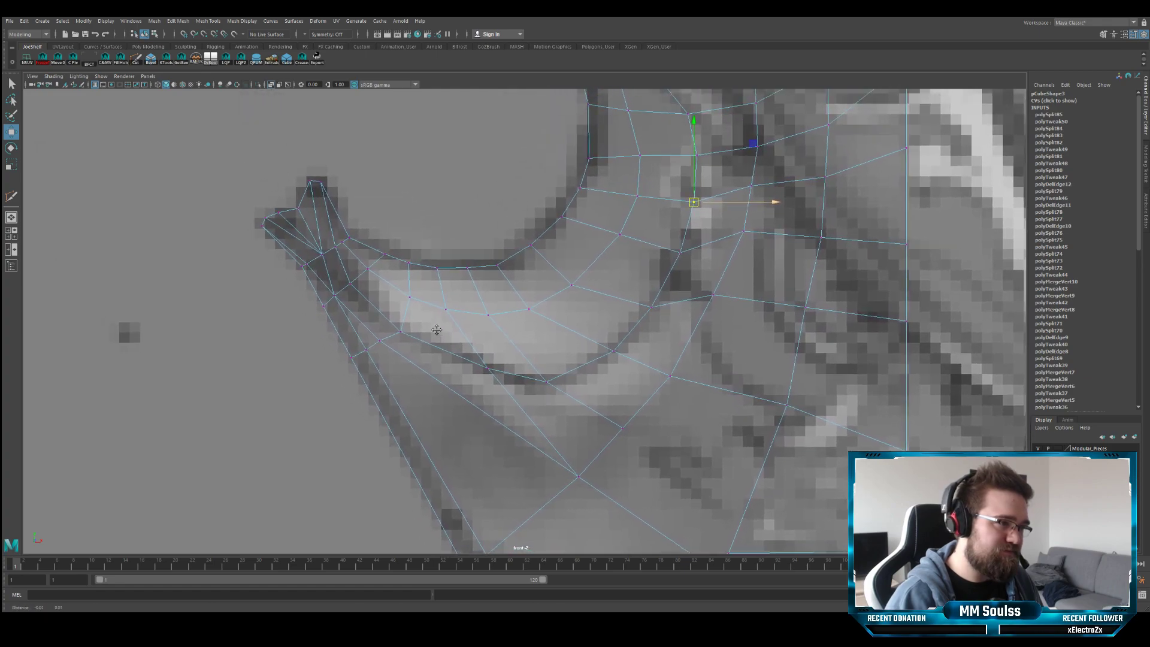
# - Inspect the crescent band and lower body in perspective with a smooth preview, and compare the wireframe with the front reference
pyautogui.press('space')
pyautogui.press('space')
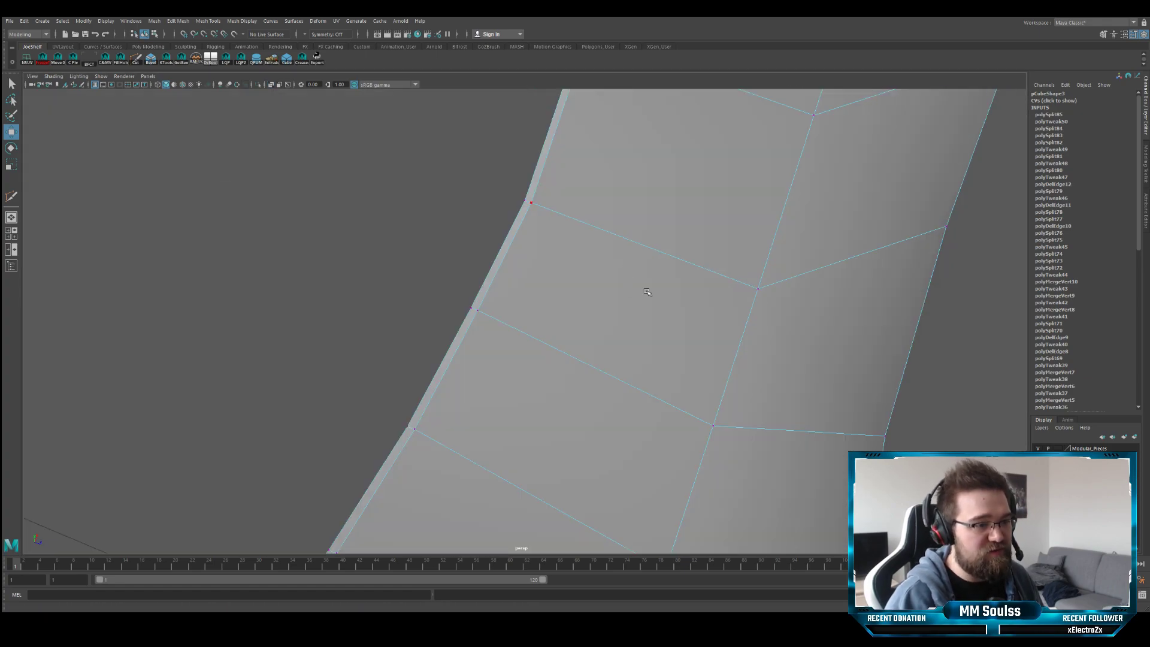
pyautogui.keyDown('alt'); pyautogui.moveTo(633, 264); pyautogui.dragTo(539, 282, button='right'); pyautogui.keyUp('alt')
pyautogui.keyDown('alt'); pyautogui.moveTo(640, 287); pyautogui.dragTo(564, 321); pyautogui.keyUp('alt')
pyautogui.keyDown('alt'); pyautogui.moveTo(565, 321); pyautogui.dragTo(625, 318, button='right'); pyautogui.keyUp('alt')
pyautogui.keyDown('alt'); pyautogui.moveTo(625, 318); pyautogui.dragTo(580, 300); pyautogui.keyUp('alt')
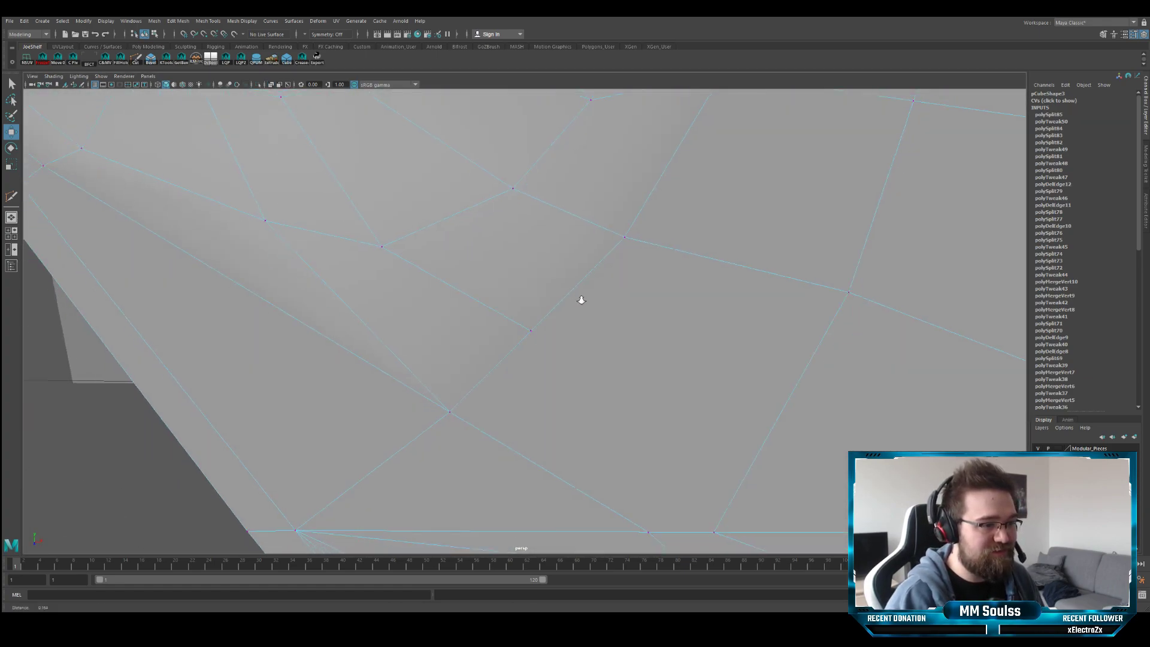
pyautogui.keyDown('alt'); pyautogui.moveTo(580, 300); pyautogui.dragTo(505, 305, button='right'); pyautogui.keyUp('alt')
pyautogui.keyDown('alt'); pyautogui.moveTo(506, 306); pyautogui.dragTo(529, 277); pyautogui.keyUp('alt')
pyautogui.keyDown('alt'); pyautogui.moveTo(528, 277); pyautogui.dragTo(541, 259, button='right'); pyautogui.keyUp('alt')
pyautogui.press('3')
pyautogui.press('1')
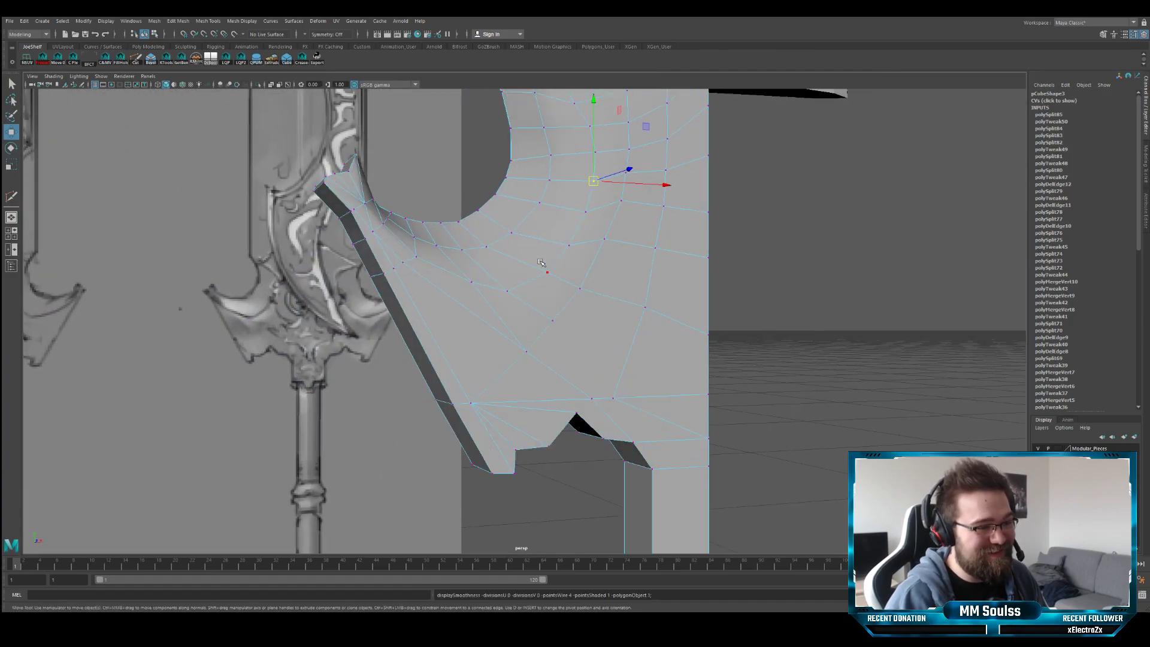
pyautogui.keyDown('alt'); pyautogui.moveTo(542, 262); pyautogui.dragTo(529, 276); pyautogui.keyUp('alt')
pyautogui.press('space')
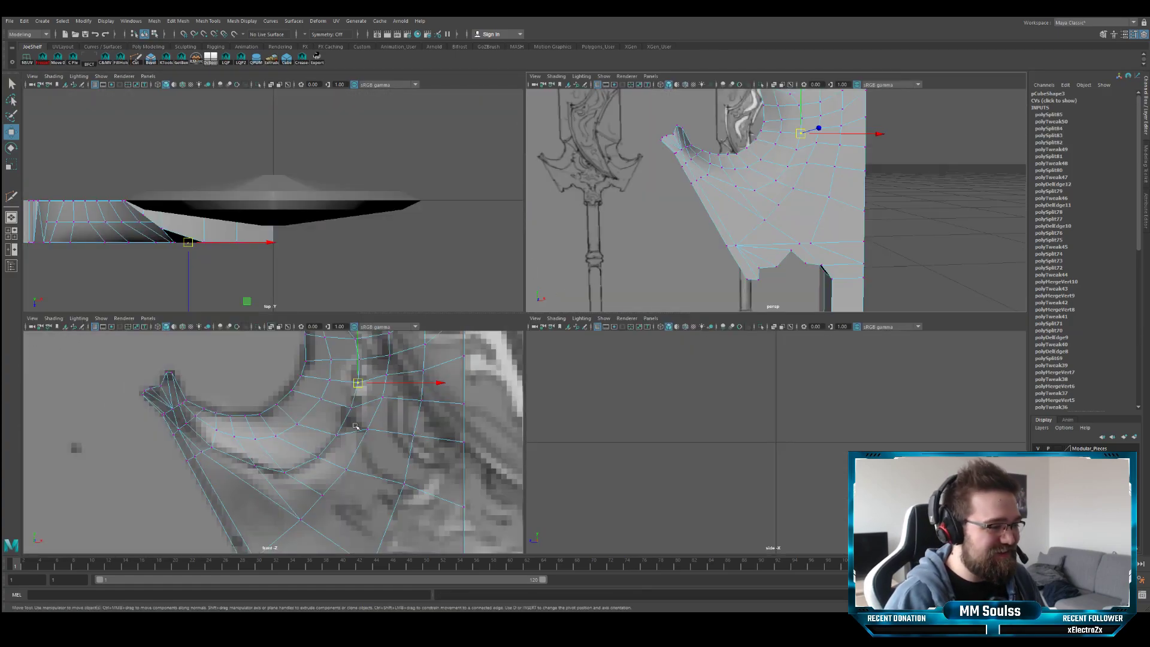
pyautogui.press('space')
pyautogui.keyDown('alt'); pyautogui.moveTo(516, 320); pyautogui.dragTo(486, 327, button='middle'); pyautogui.keyUp('alt')
pyautogui.keyDown('alt'); pyautogui.moveTo(486, 328); pyautogui.dragTo(494, 325, button='right'); pyautogui.keyUp('alt')
pyautogui.keyDown('alt'); pyautogui.moveTo(563, 284); pyautogui.dragTo(548, 317, button='middle'); pyautogui.keyUp('alt')
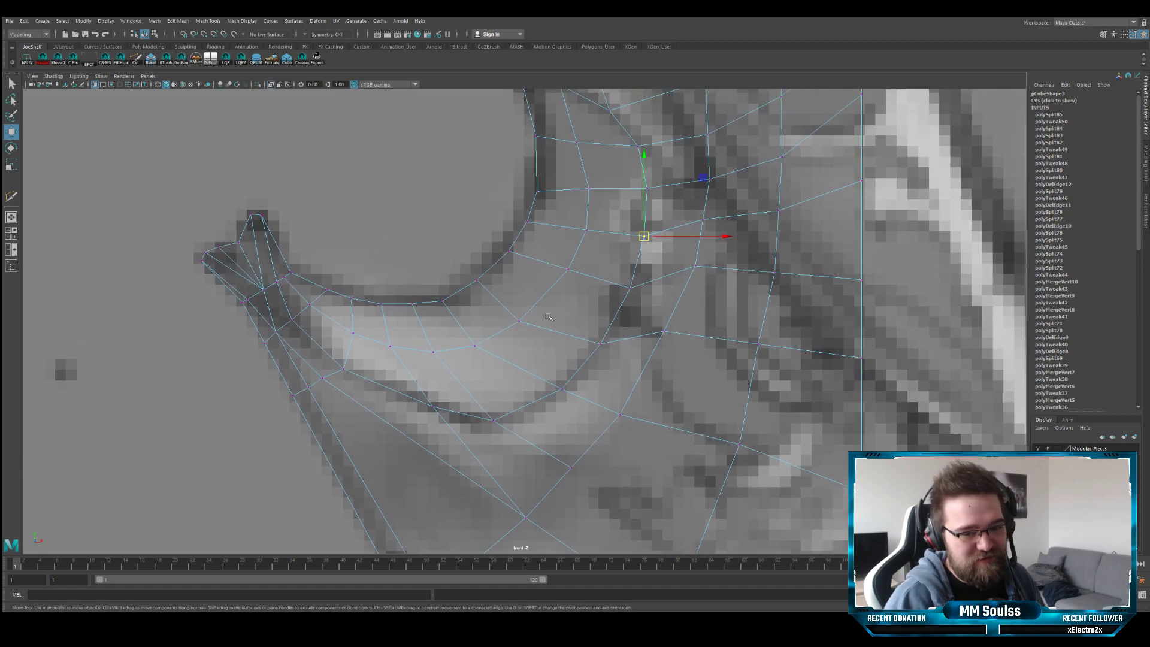
pyautogui.keyDown('alt'); pyautogui.moveTo(548, 316); pyautogui.dragTo(564, 317, button='right'); pyautogui.keyUp('alt')
# - Cut a new edge row from the inner contour near the prong, down across the band and lower body to the slanted outer edge
pyautogui.press('q')
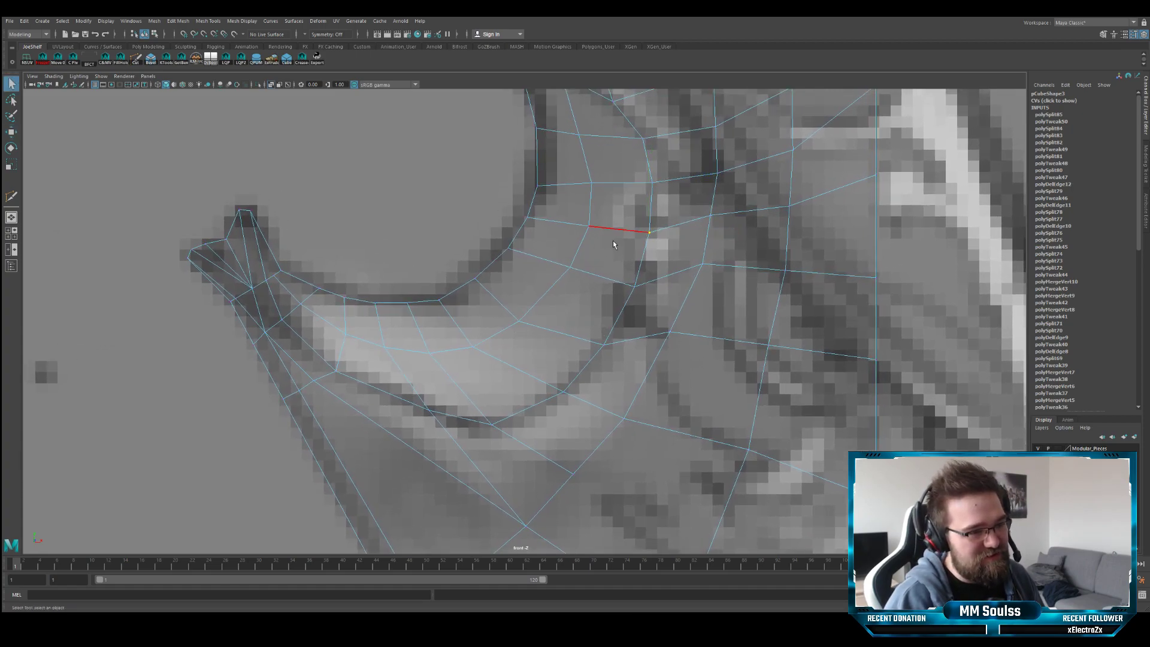
pyautogui.keyDown('alt'); pyautogui.moveTo(613, 244); pyautogui.dragTo(567, 303, button='middle'); pyautogui.keyUp('alt')
pyautogui.keyDown('alt'); pyautogui.moveTo(540, 364); pyautogui.dragTo(592, 261, button='middle'); pyautogui.keyUp('alt')
pyautogui.keyDown('alt'); pyautogui.moveTo(513, 329); pyautogui.dragTo(525, 307, button='middle'); pyautogui.keyUp('alt')
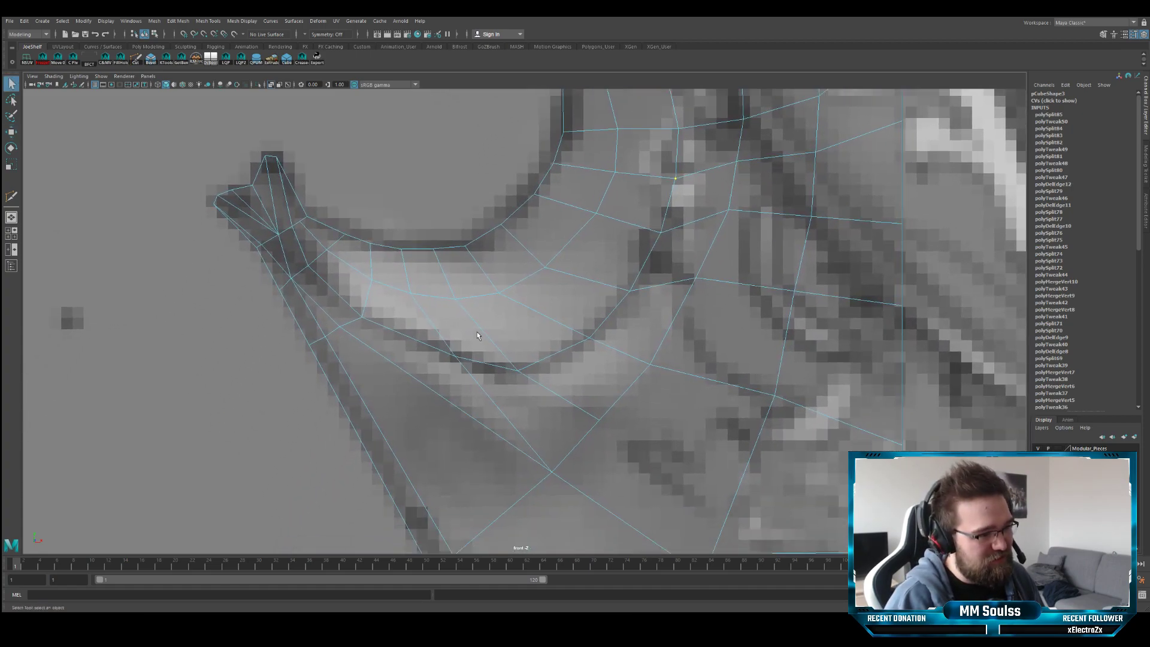
pyautogui.keyDown('alt'); pyautogui.moveTo(526, 307); pyautogui.dragTo(544, 308, button='right'); pyautogui.keyUp('alt')
pyautogui.click(135, 58)
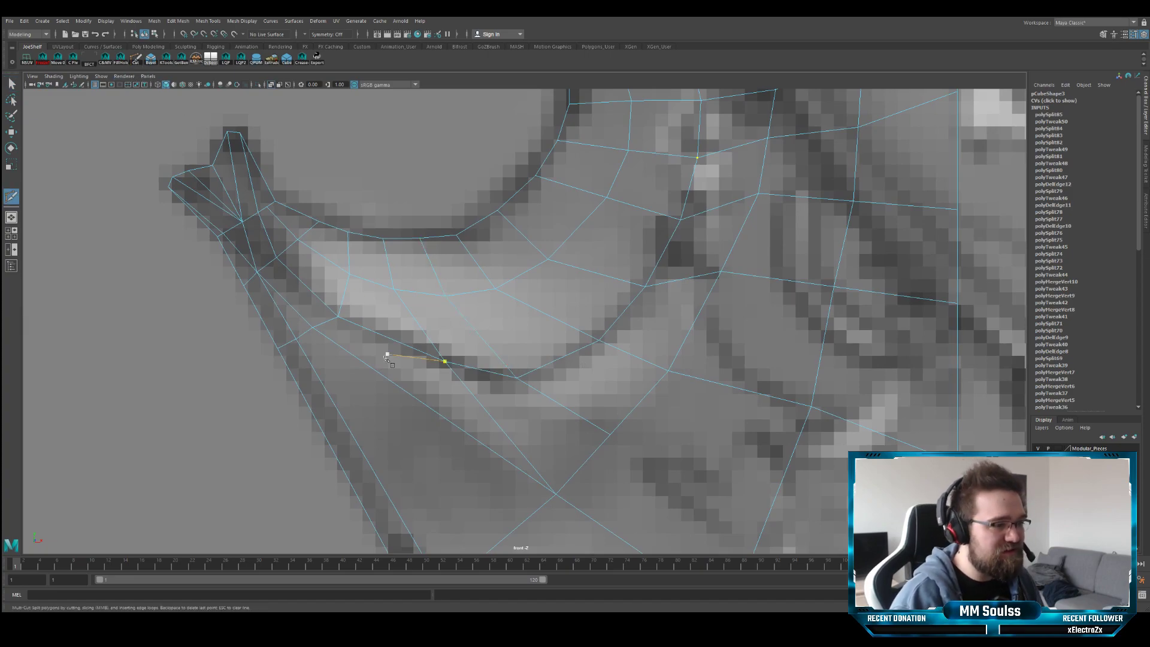
pyautogui.click(361, 234)
pyautogui.click(367, 279)
pyautogui.click(380, 333)
pyautogui.click(409, 393)
pyautogui.click(355, 438)
pyautogui.click(329, 444)
pyautogui.moveTo(411, 399); pyautogui.dragTo(429, 412)
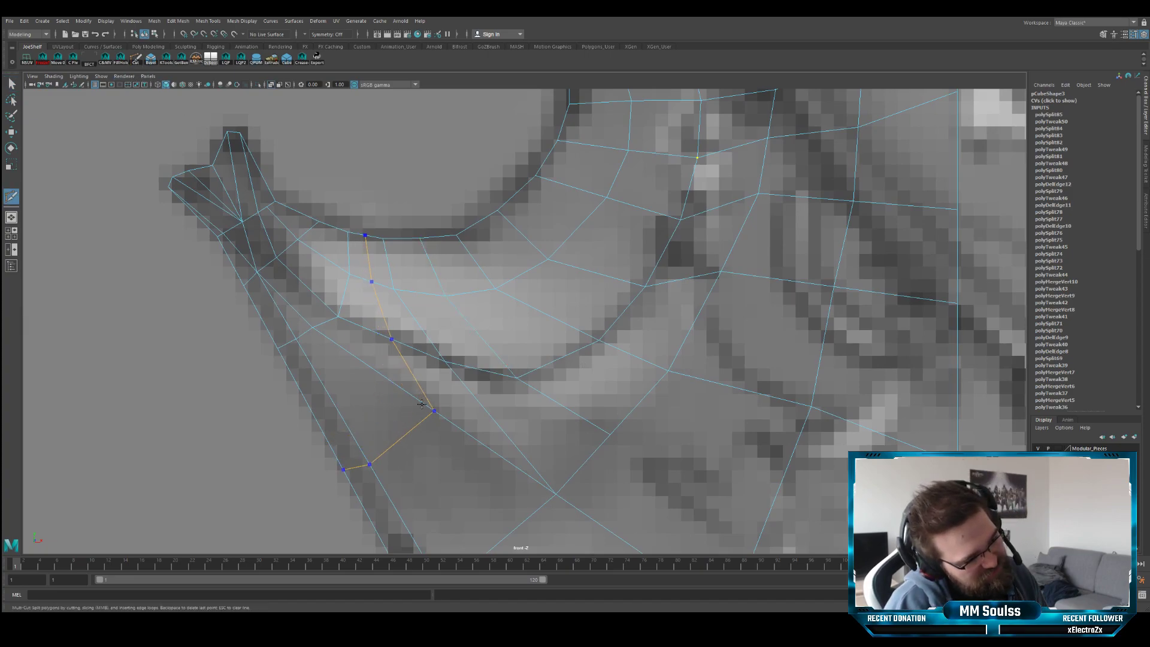
pyautogui.press('Return')
# - Move the new row's vertices just below the band and beside the slanted outer edge up and toward the prong
pyautogui.press('q')
pyautogui.keyDown('alt'); pyautogui.moveTo(372, 380); pyautogui.dragTo(397, 354, button='middle'); pyautogui.keyUp('alt')
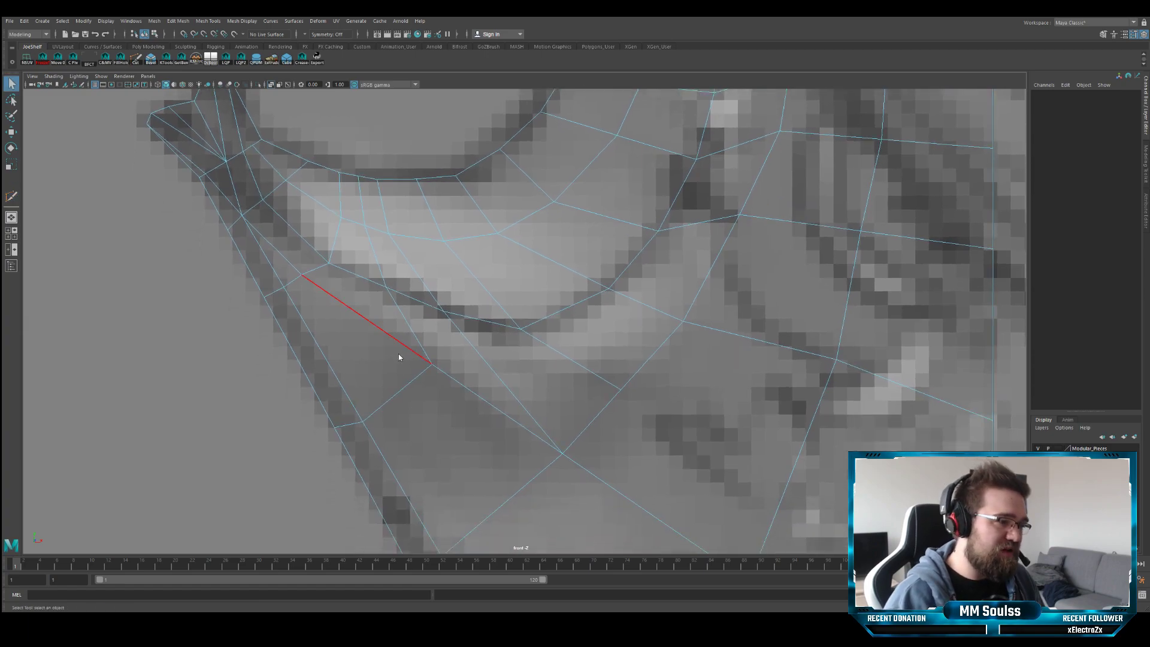
pyautogui.moveTo(440, 352); pyautogui.dragTo(395, 329)
pyautogui.press('w')
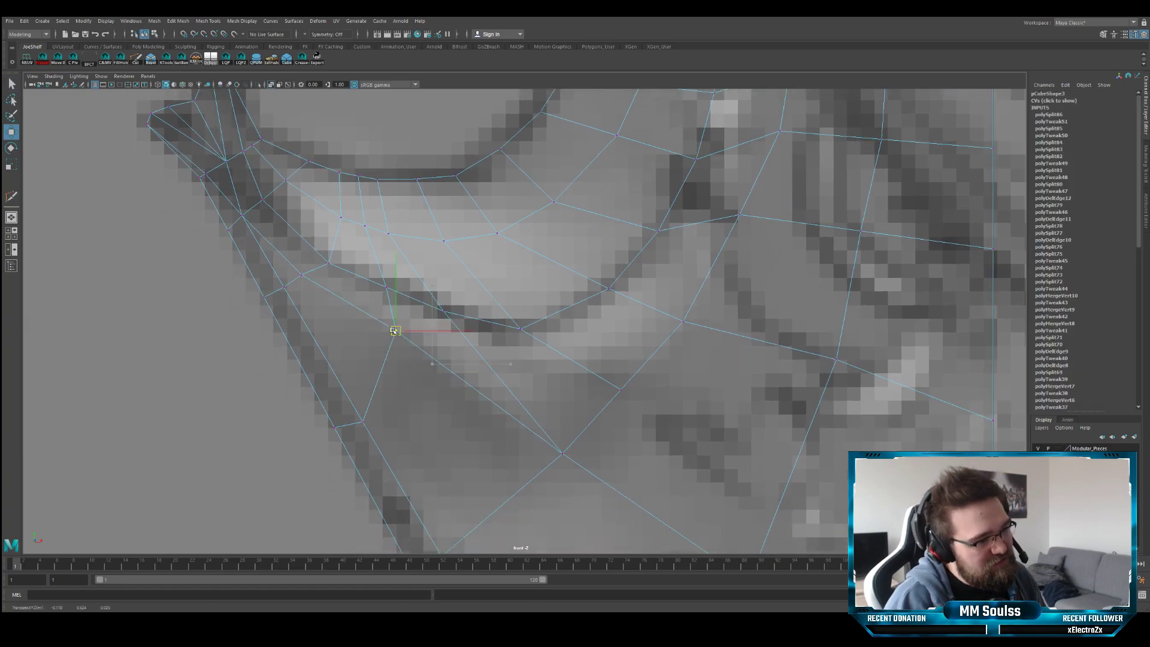
pyautogui.press('q')
pyautogui.moveTo(380, 409); pyautogui.dragTo(350, 395)
pyautogui.press('w')
pyautogui.click(362, 421)
pyautogui.keyDown('alt'); pyautogui.moveTo(493, 419); pyautogui.dragTo(481, 384, button='middle'); pyautogui.keyUp('alt')
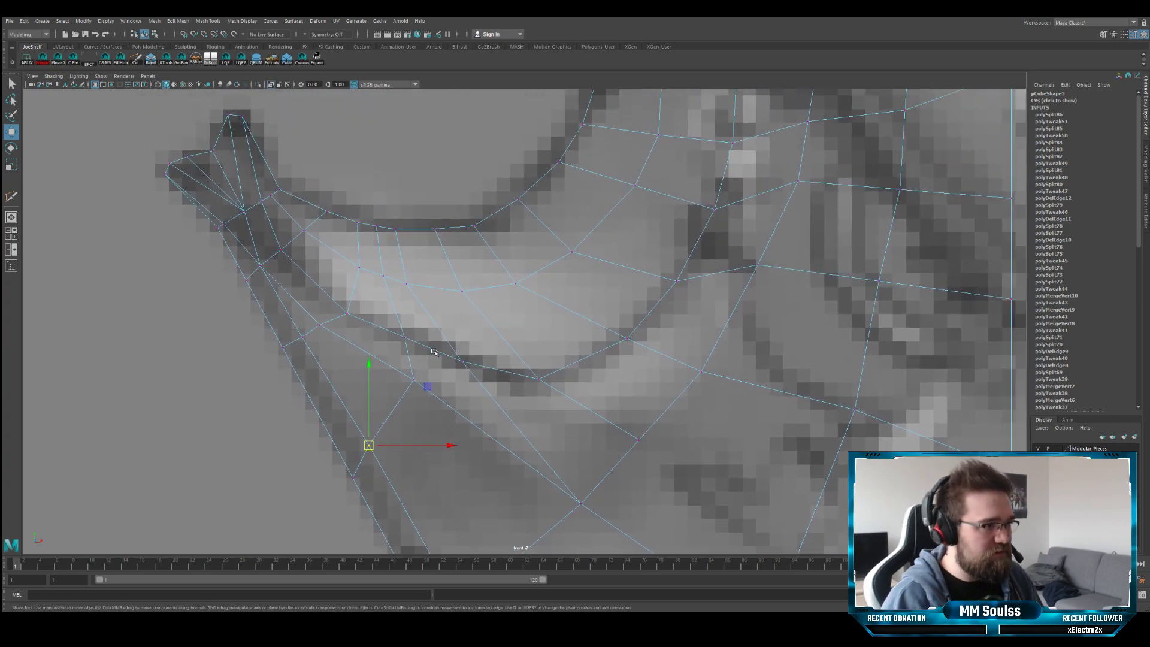
# - Shift the middle-row and inner contour vertices around the new cut so the rows near the prong are evenly spaced
pyautogui.keyDown('alt'); pyautogui.moveTo(426, 348); pyautogui.dragTo(420, 327, button='middle'); pyautogui.keyUp('alt')
pyautogui.press('q')
pyautogui.moveTo(545, 340)
pyautogui.mouseDown()
pyautogui.moveTo(519, 370)
pyautogui.moveTo(532, 348)
pyautogui.mouseUp()
pyautogui.press('w')
pyautogui.press('q')
pyautogui.click(398, 265)
pyautogui.press('w')
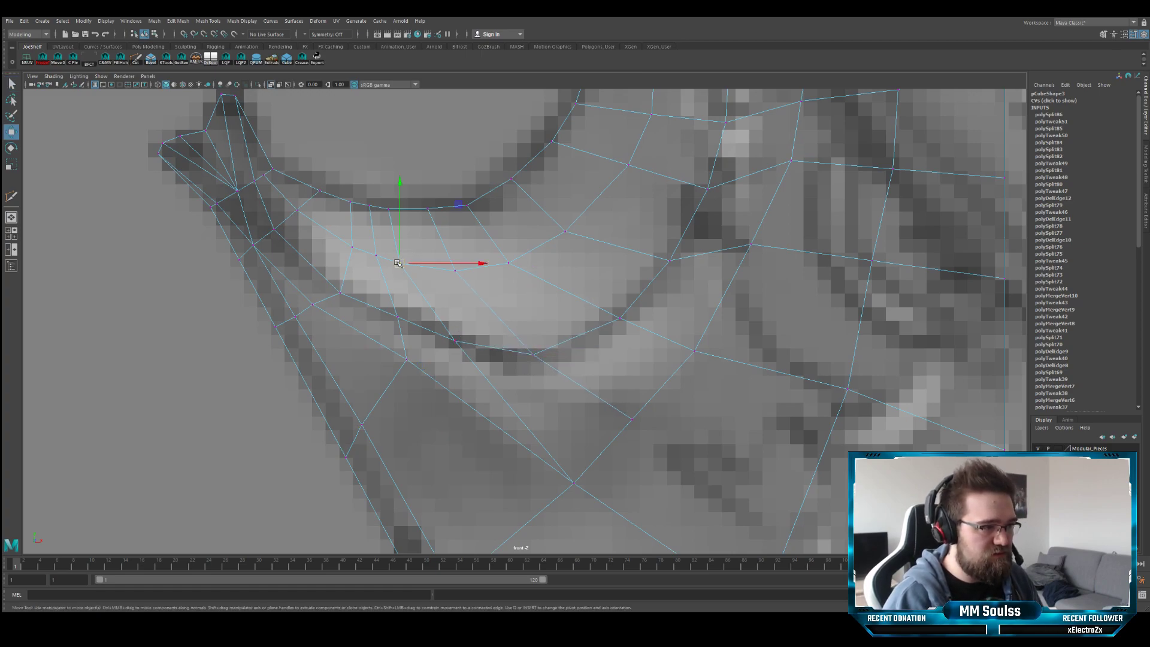
pyautogui.moveTo(400, 264); pyautogui.dragTo(421, 267)
pyautogui.press('q')
pyautogui.click(388, 208)
pyautogui.press('w')
pyautogui.moveTo(389, 210); pyautogui.dragTo(350, 240)
pyautogui.press('q')
pyautogui.press('w')
pyautogui.press('q')
pyautogui.press('w')
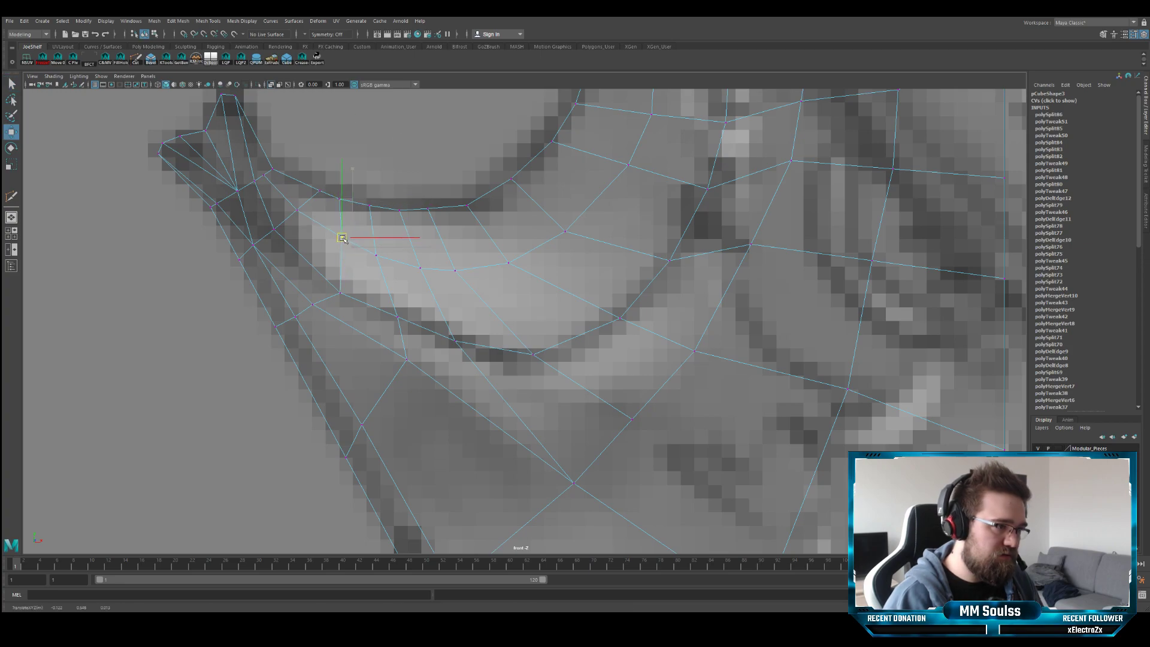
# - Examine the crescent band with a smooth preview and in perspective from several angles
pyautogui.press('3')
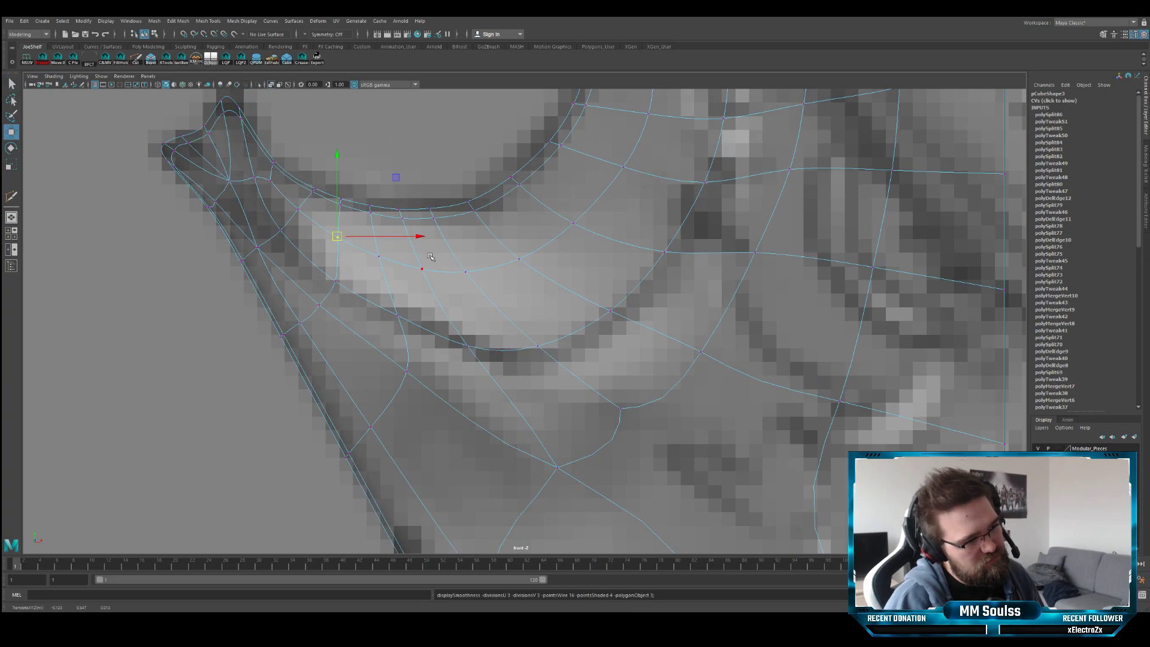
pyautogui.press('1')
pyautogui.press('space')
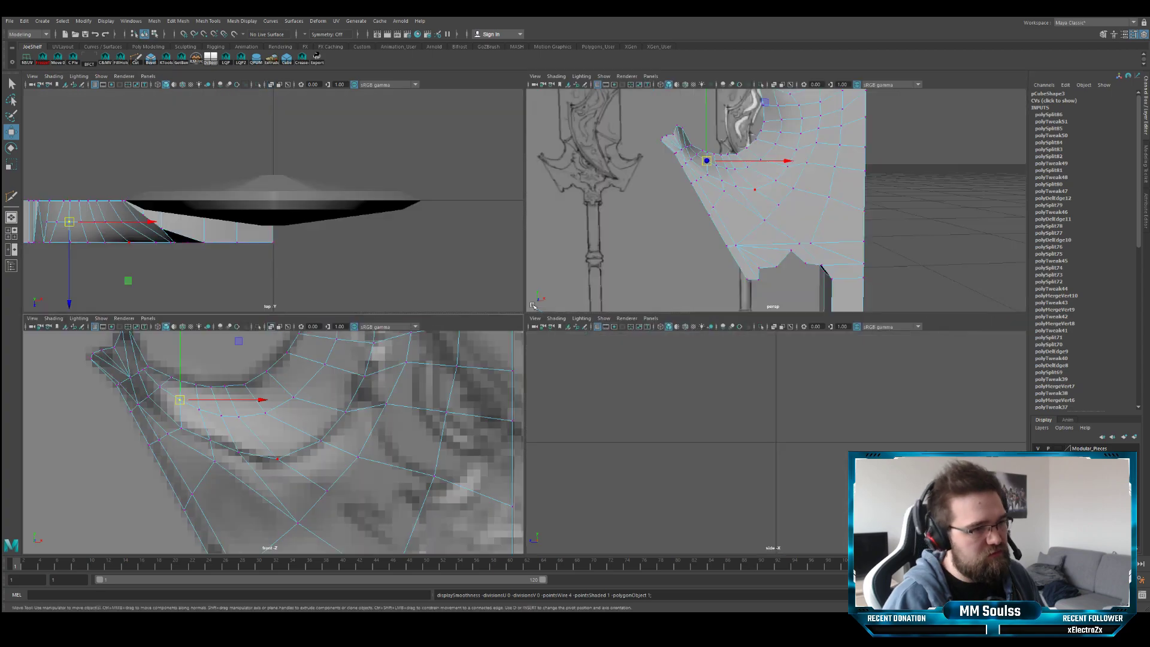
pyautogui.press('space')
pyautogui.scroll(-4, 486, 309)
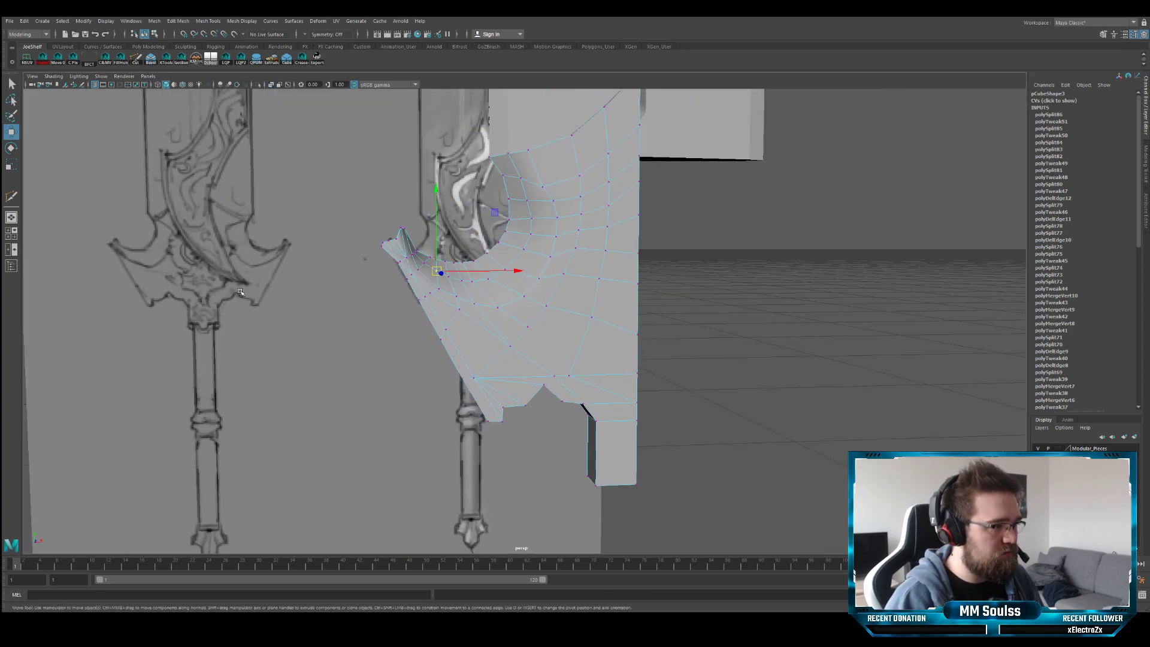
pyautogui.keyDown('alt'); pyautogui.moveTo(321, 259); pyautogui.dragTo(306, 254); pyautogui.keyUp('alt')
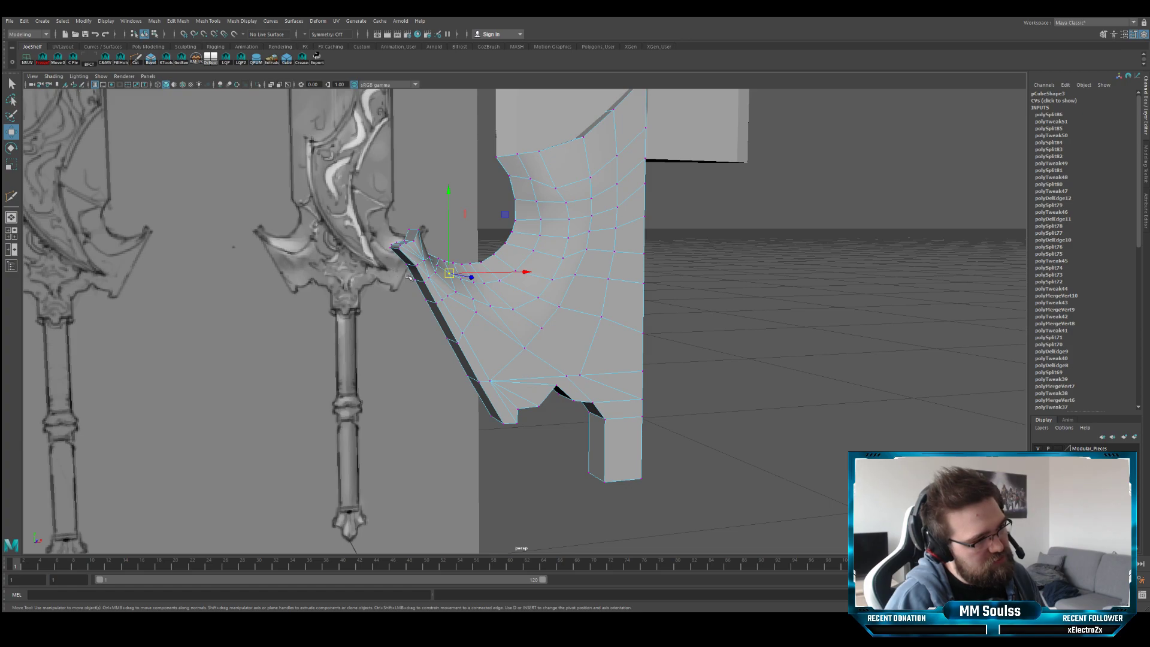
pyautogui.scroll(4, 543, 339)
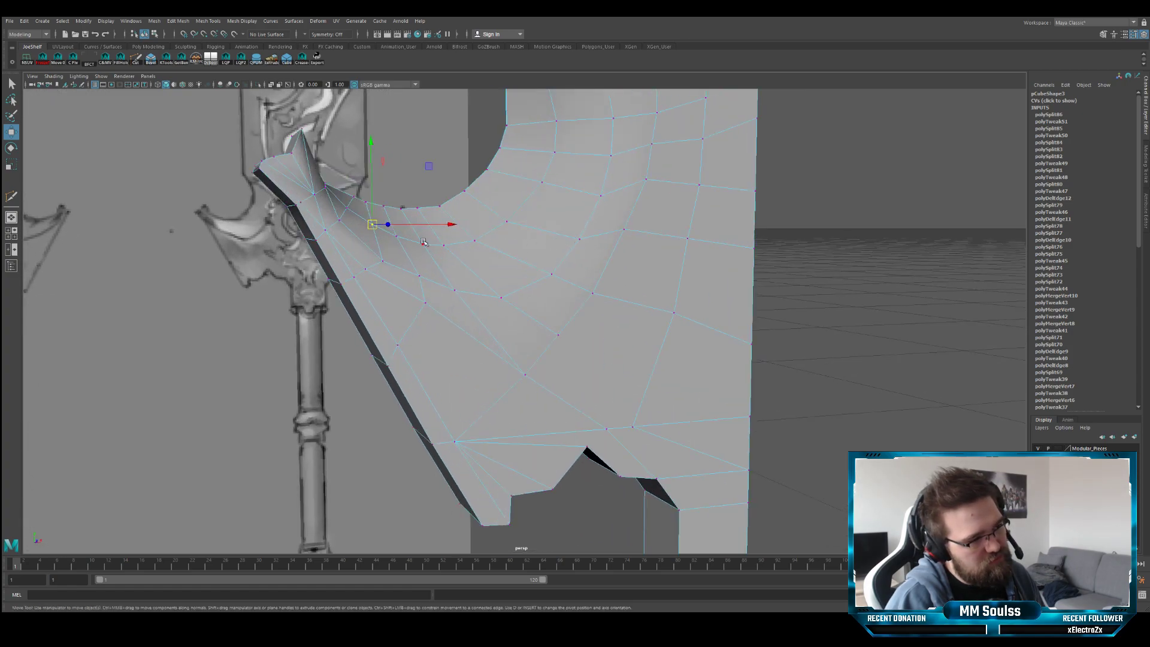
pyautogui.keyDown('alt'); pyautogui.moveTo(423, 242); pyautogui.dragTo(342, 238); pyautogui.keyUp('alt')
pyautogui.keyDown('alt'); pyautogui.moveTo(342, 238); pyautogui.dragTo(399, 270, button='middle'); pyautogui.keyUp('alt')
# - Cut an edge from the vertex at the upper prong's inner base to the depth edge along its tip
pyautogui.press('q')
pyautogui.scroll(2, 354, 239)
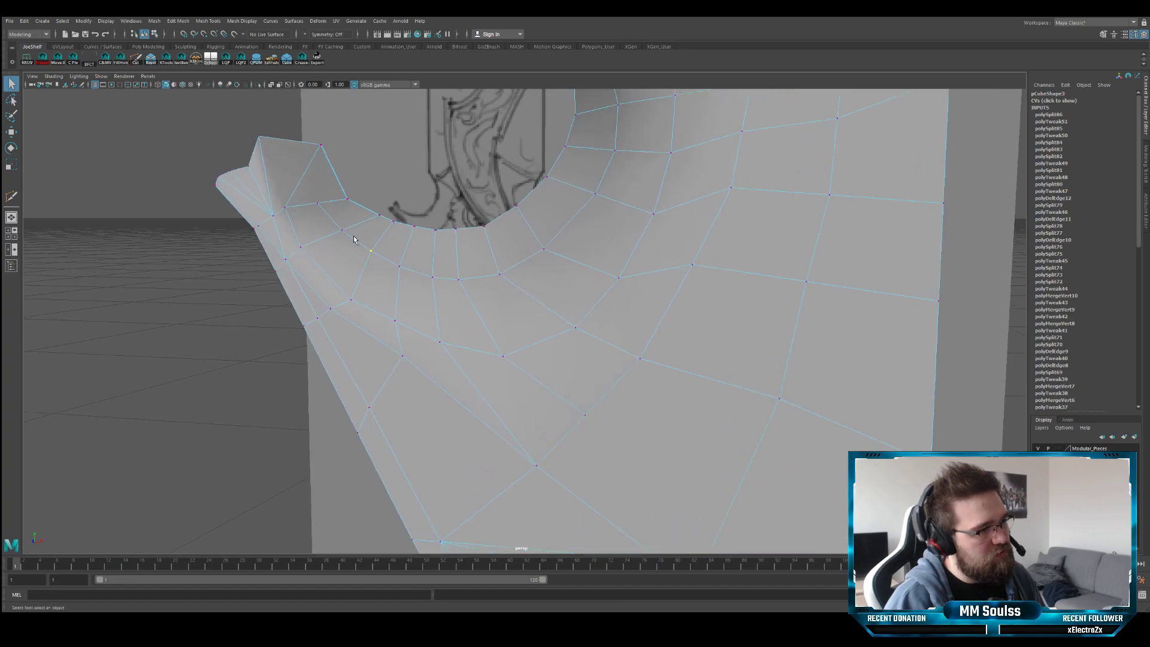
pyautogui.keyDown('alt'); pyautogui.moveTo(353, 240); pyautogui.dragTo(456, 310, button='middle'); pyautogui.keyUp('alt')
pyautogui.scroll(2, 343, 247)
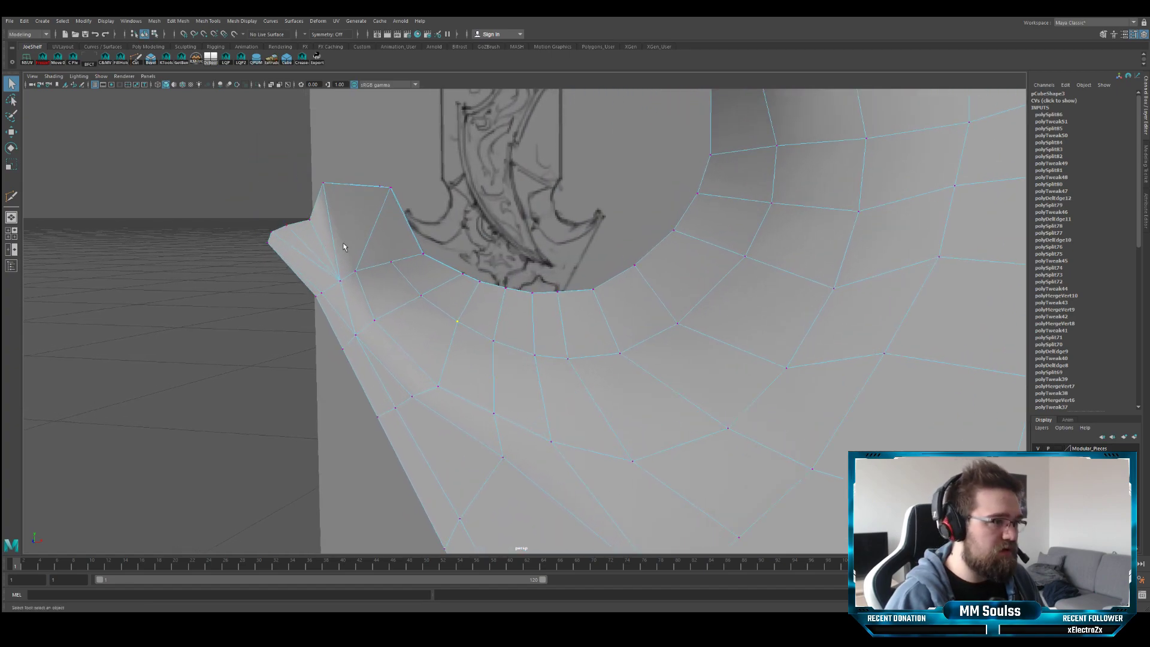
pyautogui.click(136, 61)
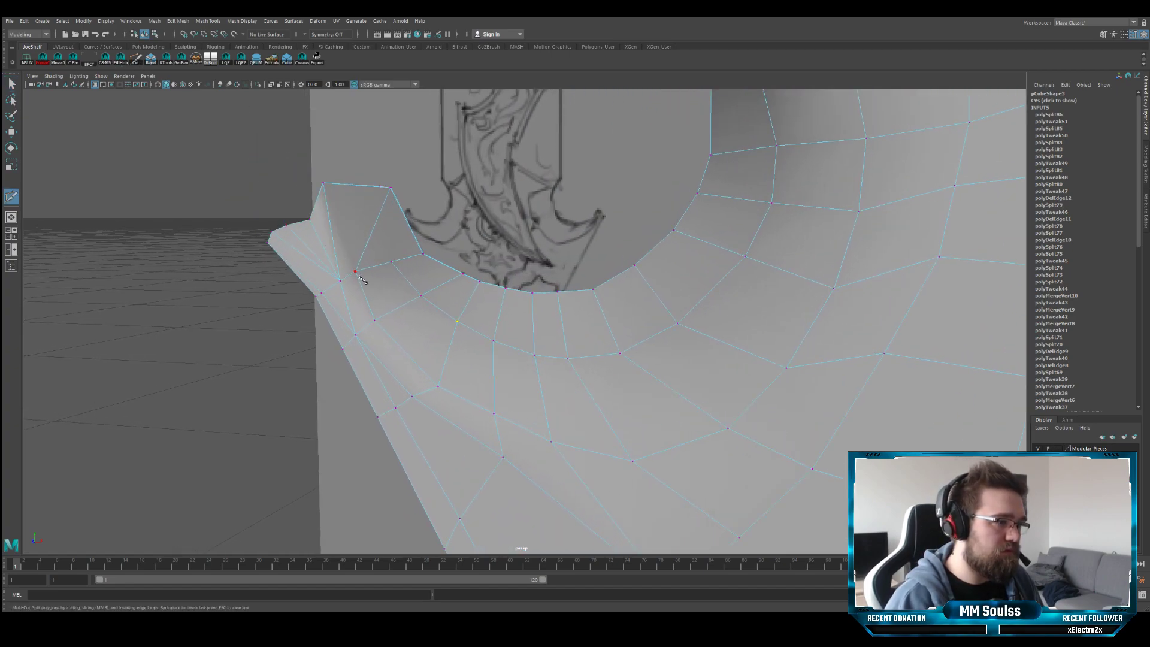
pyautogui.rightClick(331, 188)
pyautogui.keyDown('alt'); pyautogui.moveTo(361, 236); pyautogui.dragTo(368, 261); pyautogui.keyUp('alt')
pyautogui.press('q')
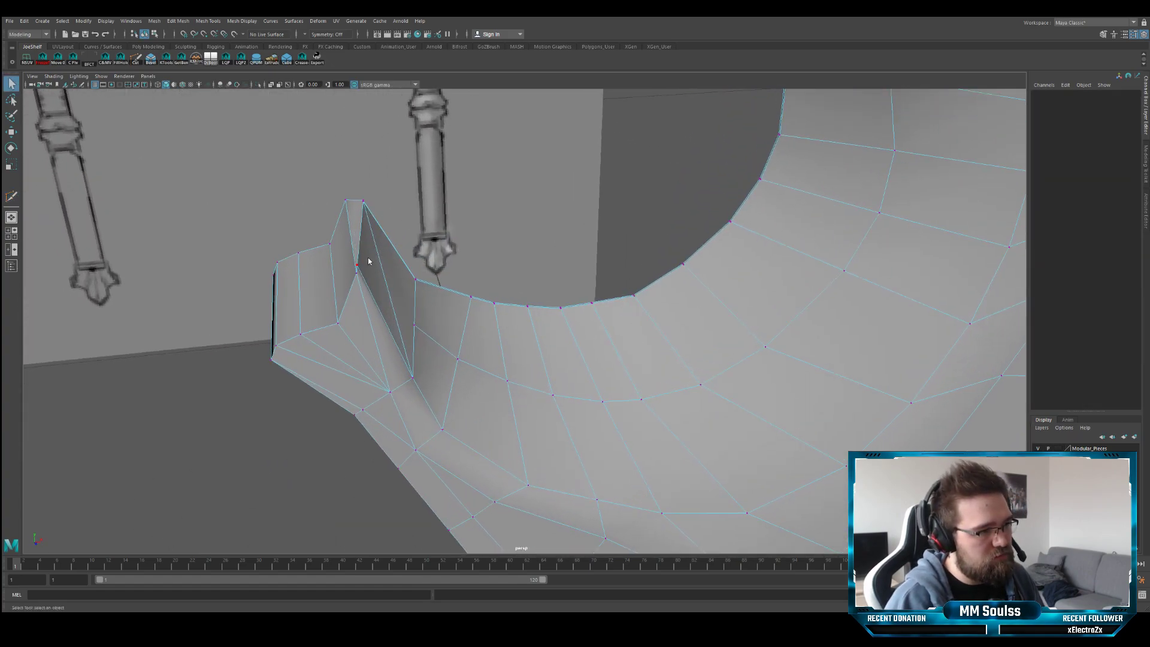
# - Move the new vertex on the upper prong's tip slightly toward the crescent opening
pyautogui.click(368, 267)
pyautogui.press('w')
pyautogui.moveTo(392, 277); pyautogui.dragTo(432, 289, button='middle')
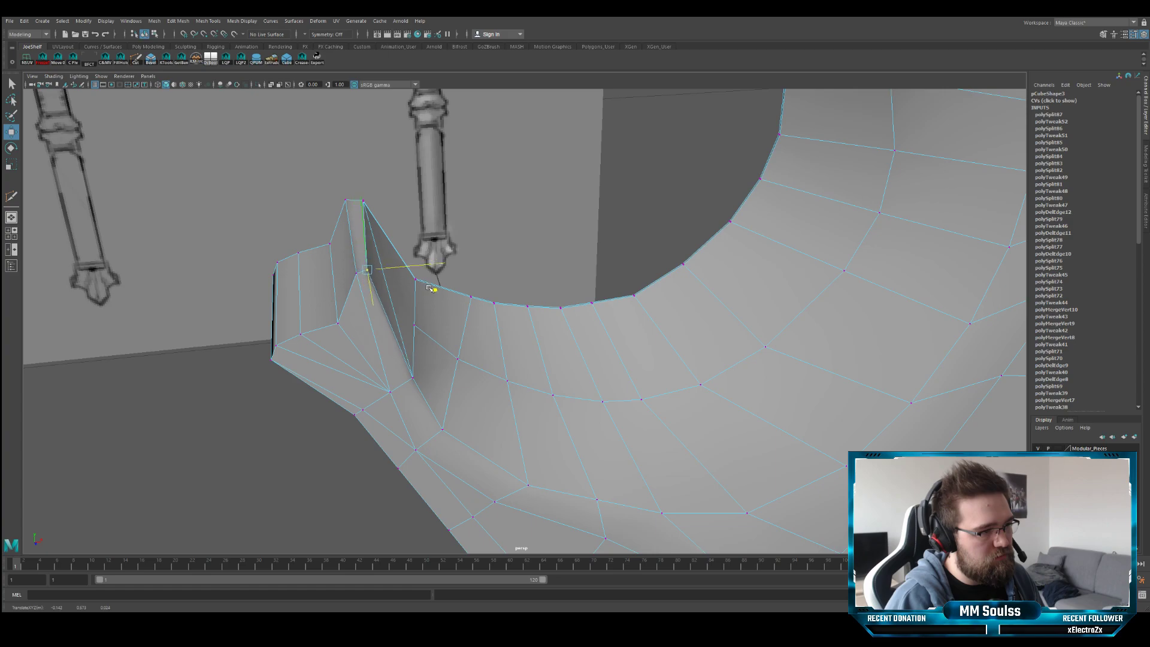
pyautogui.press('f')
pyautogui.keyDown('alt'); pyautogui.moveTo(431, 290); pyautogui.dragTo(589, 249); pyautogui.keyUp('alt')
pyautogui.press('v')
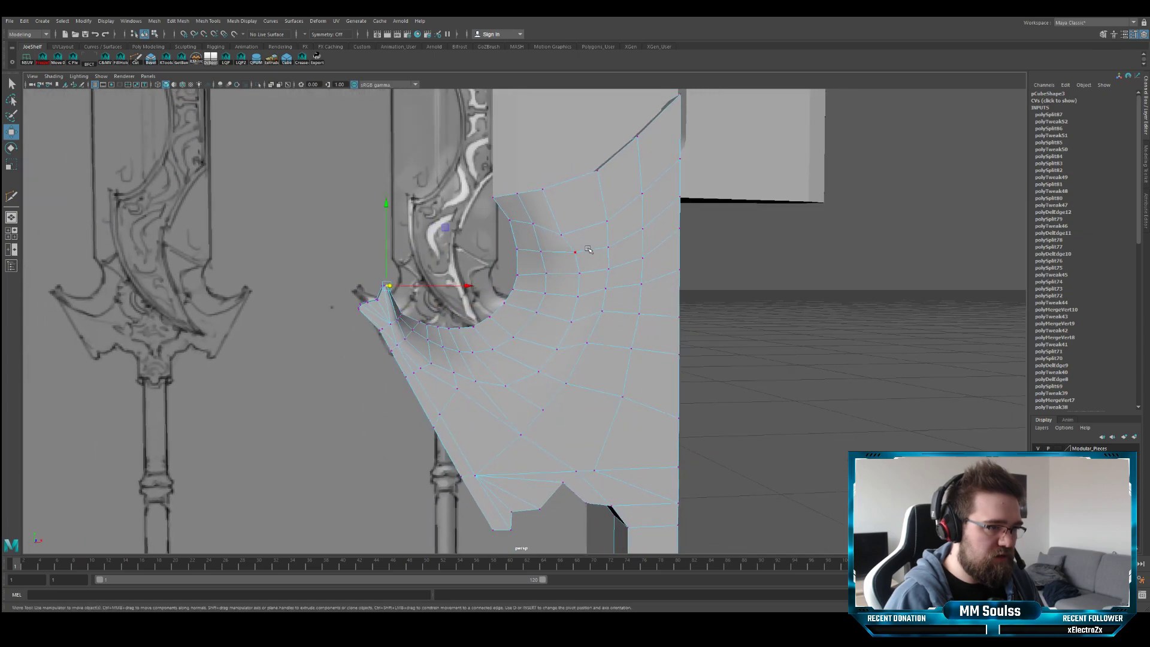
# - Cut a new edge row in the front view from the upper inner contour across the band, following just below the upper edge toward the centre
pyautogui.press('space')
pyautogui.press('space')
pyautogui.keyDown('alt'); pyautogui.moveTo(553, 245); pyautogui.dragTo(506, 318, button='middle'); pyautogui.keyUp('alt')
pyautogui.press('q')
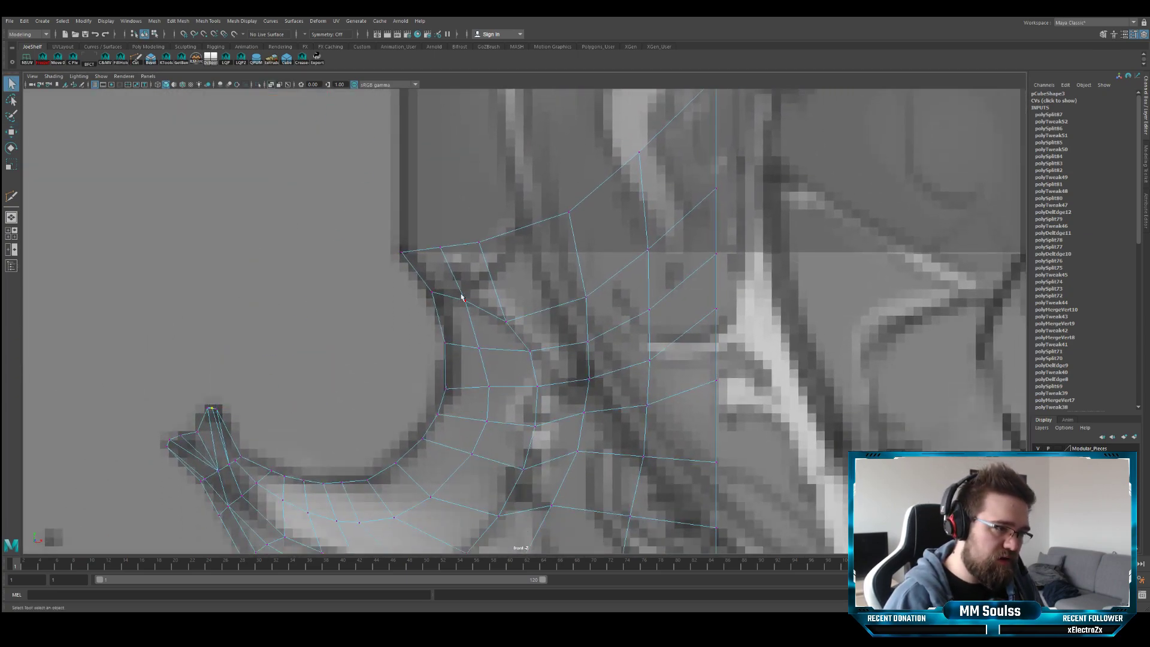
pyautogui.scroll(2, 443, 299)
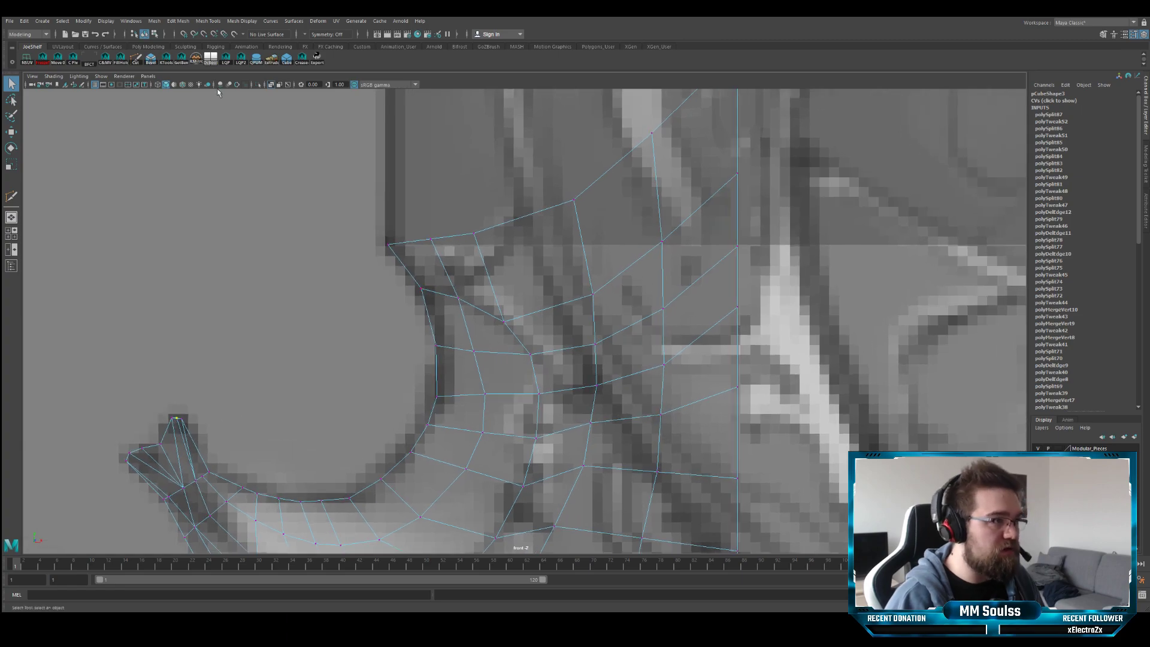
pyautogui.press('y')
pyautogui.scroll(3, 413, 287)
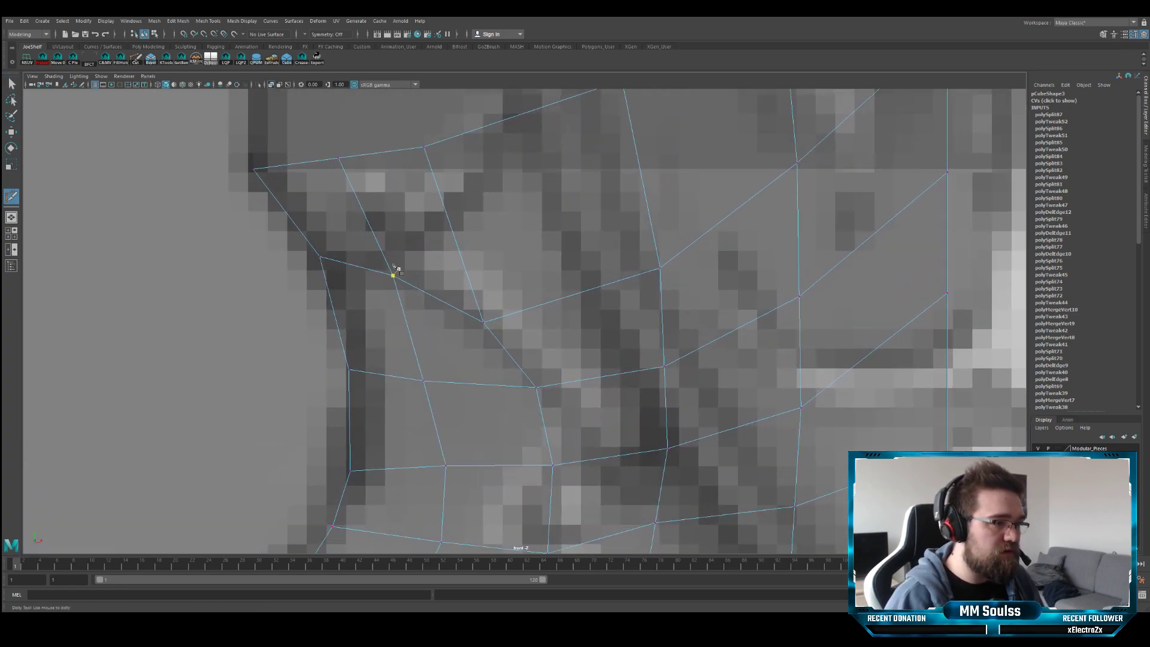
pyautogui.click(311, 245)
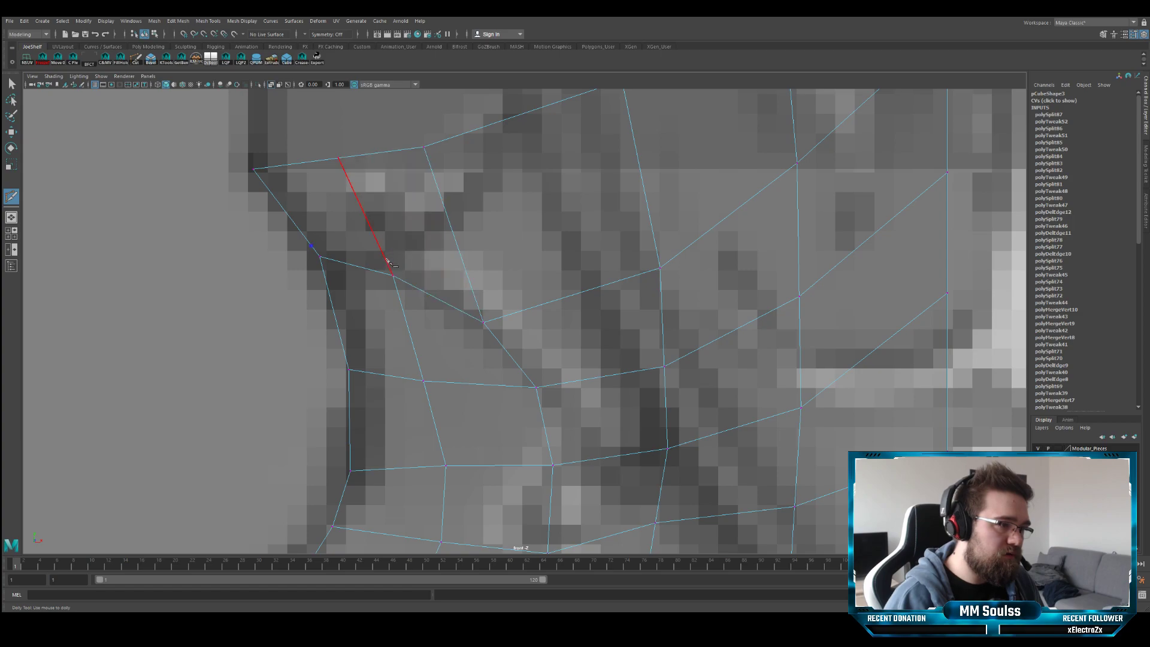
pyautogui.click(385, 259)
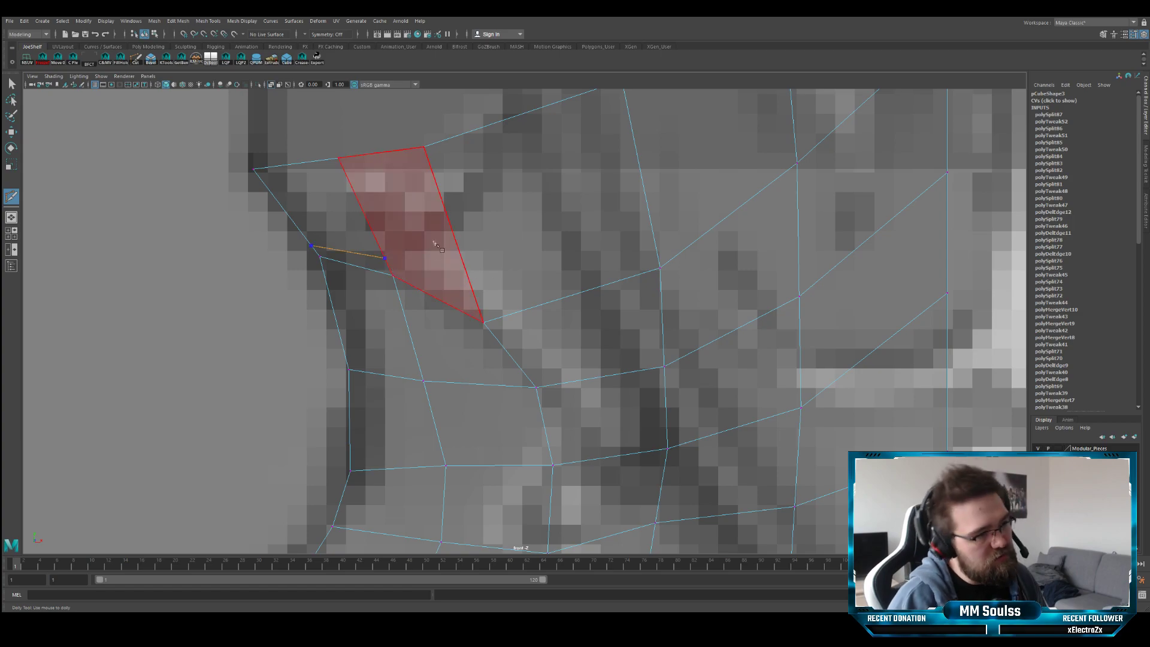
pyautogui.click(444, 203)
pyautogui.scroll(-5, 494, 272)
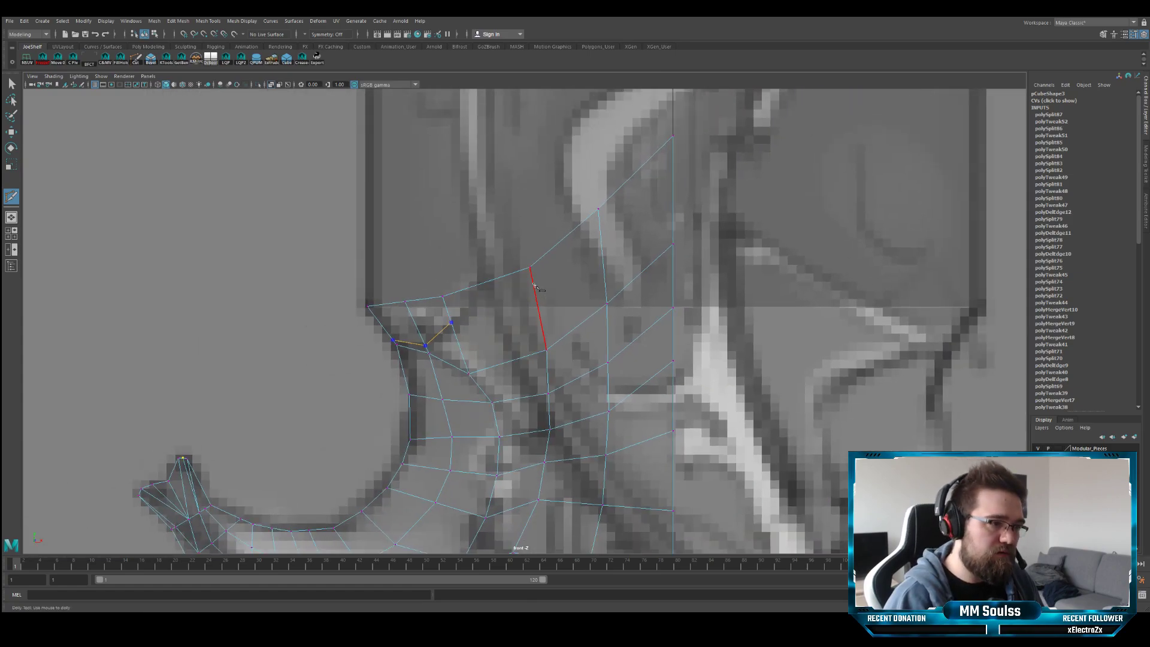
pyautogui.click(533, 280)
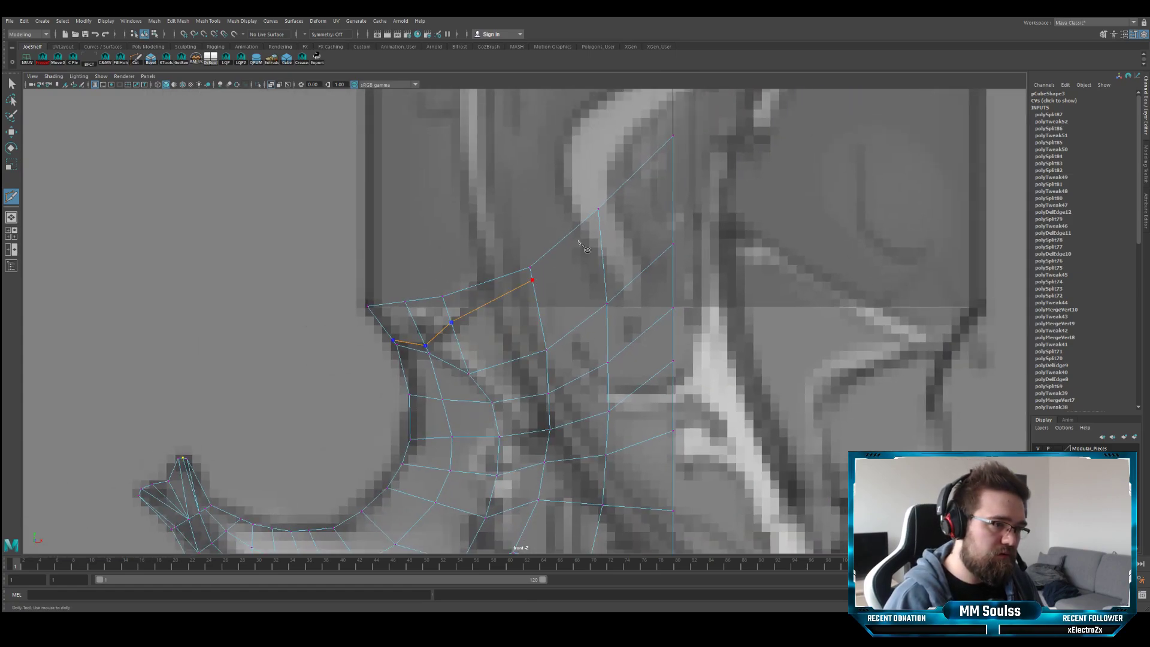
pyautogui.keyDown('alt'); pyautogui.moveTo(416, 323); pyautogui.dragTo(462, 272, button='middle'); pyautogui.keyUp('alt')
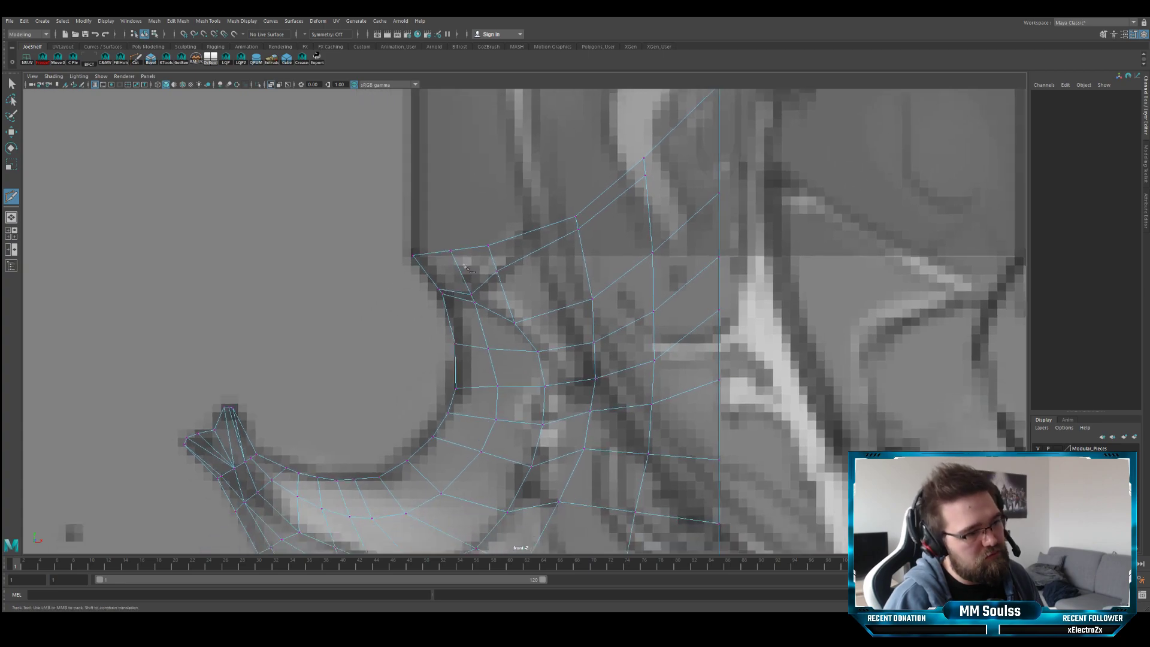
pyautogui.keyDown('alt'); pyautogui.moveTo(461, 272); pyautogui.dragTo(617, 312, button='right'); pyautogui.keyUp('alt')
pyautogui.press('q')
pyautogui.press('space')
pyautogui.press('space')
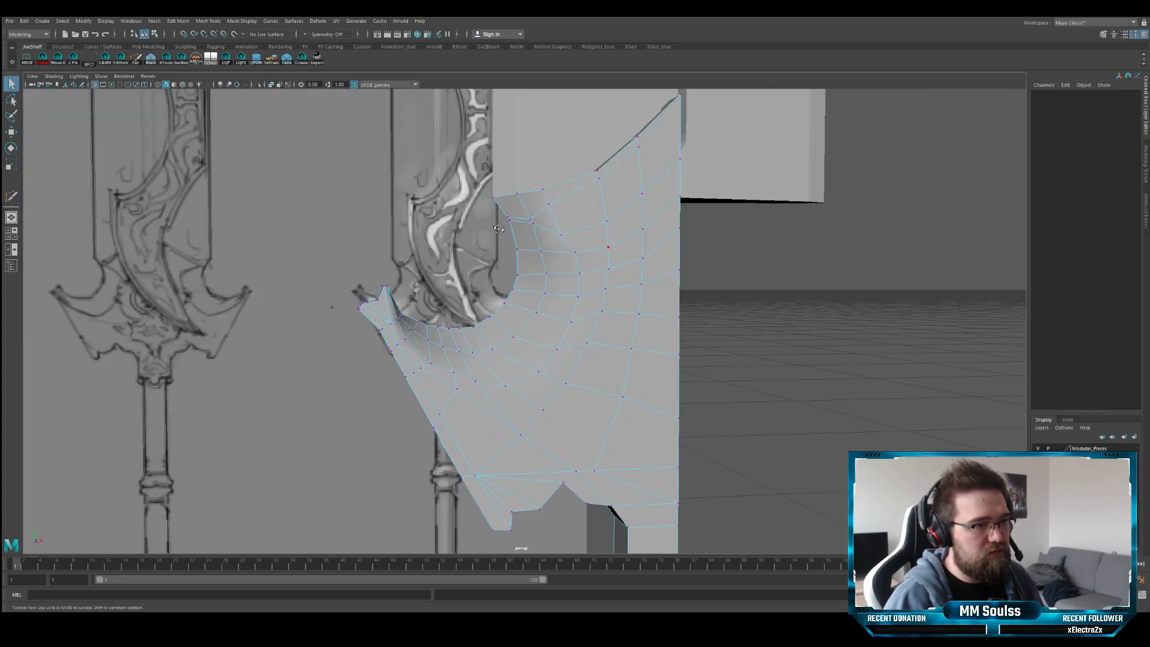
# - Cut an edge across the thickness at the upper inner contour, continuing the new edge row to the back edge
pyautogui.press('f')
pyautogui.click(476, 222)
pyautogui.press('f')
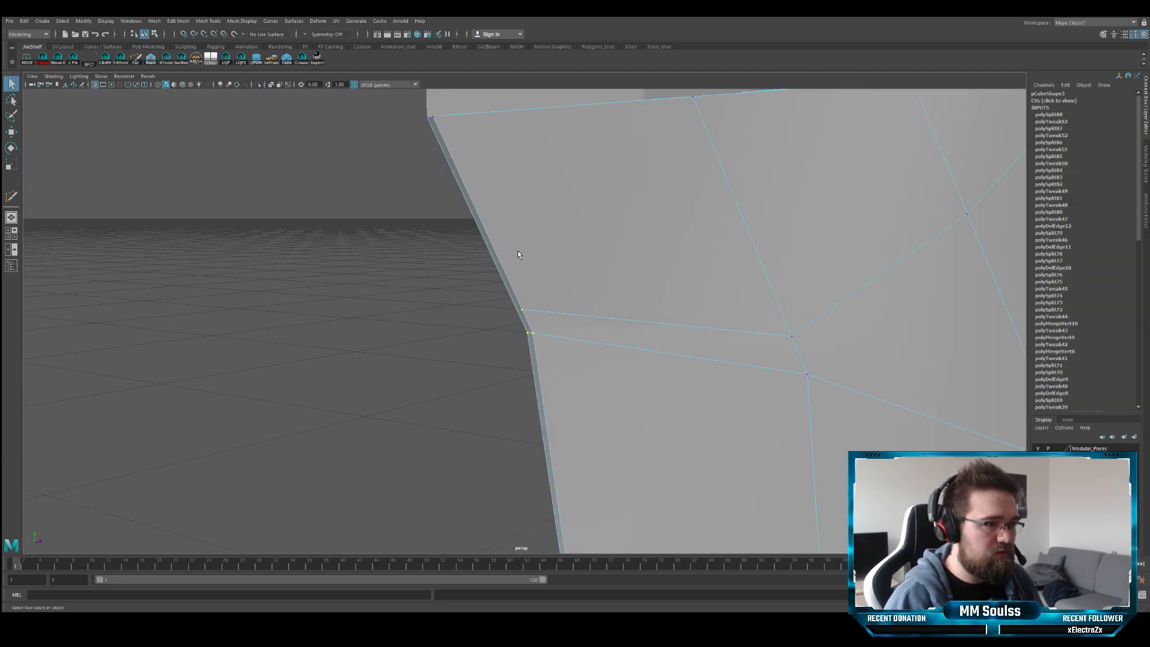
pyautogui.click(140, 64)
pyautogui.scroll(4, 458, 270)
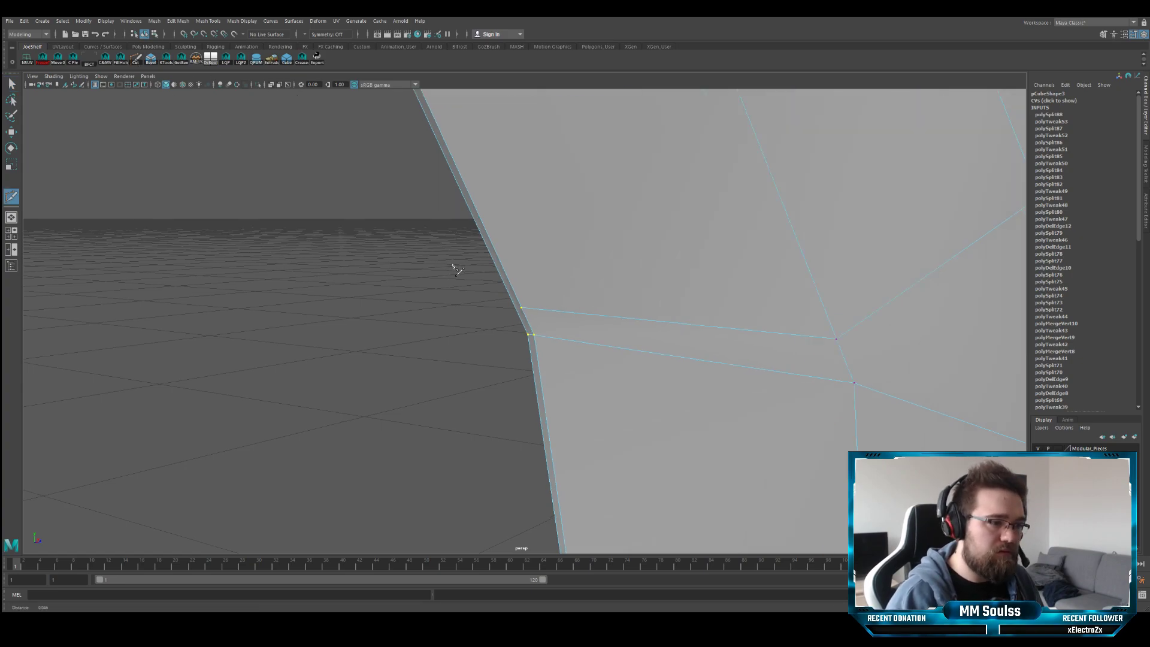
pyautogui.click(507, 293)
pyautogui.rightClick(503, 294)
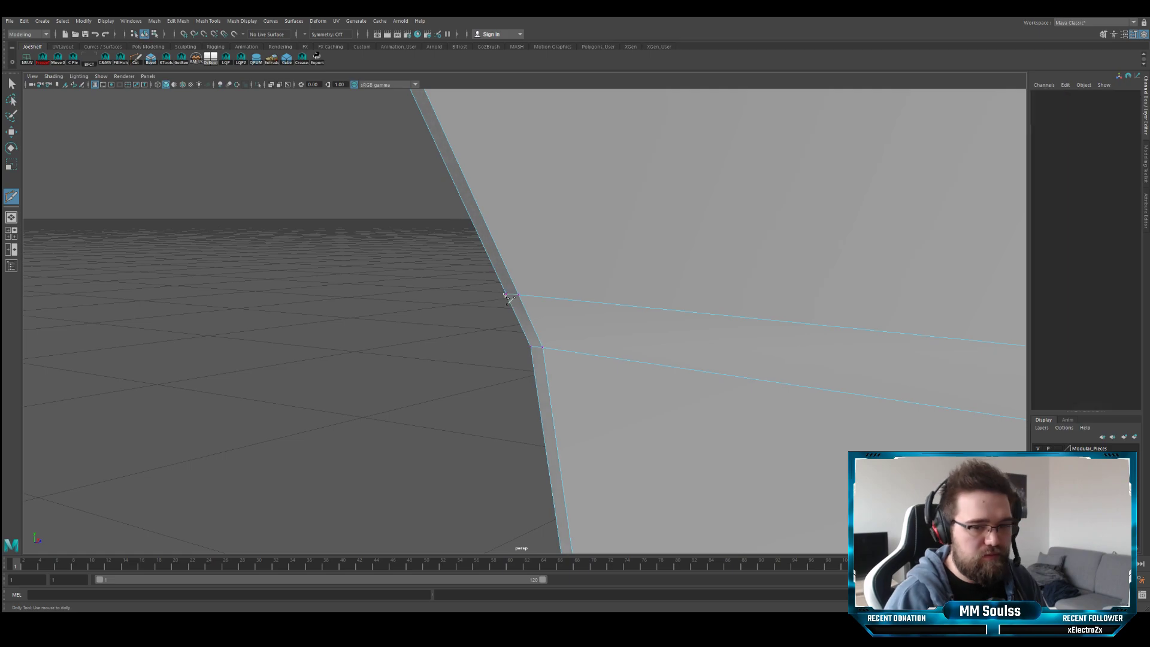
# - Examine the crescent band's shading and edge flow from several angles, with and without the smooth preview
pyautogui.keyDown('alt'); pyautogui.moveTo(556, 315); pyautogui.dragTo(458, 334, button='right'); pyautogui.keyUp('alt')
pyautogui.keyDown('alt'); pyautogui.moveTo(458, 334); pyautogui.dragTo(408, 341); pyautogui.keyUp('alt')
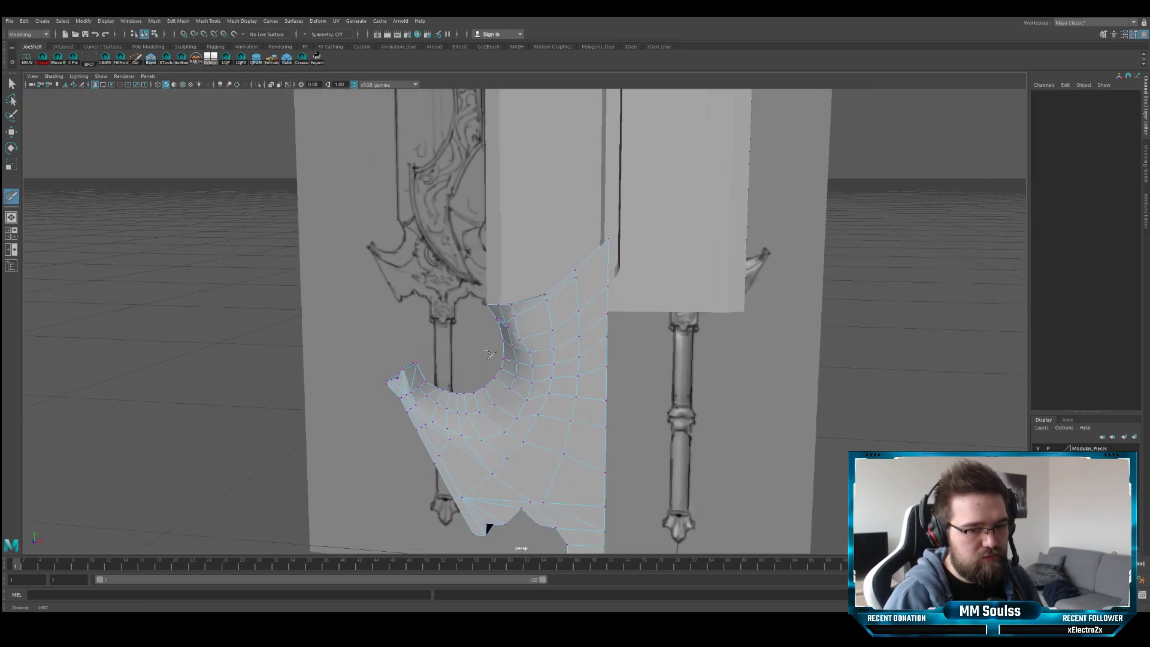
pyautogui.keyDown('alt'); pyautogui.moveTo(407, 342); pyautogui.dragTo(539, 349, button='right'); pyautogui.keyUp('alt')
pyautogui.press('q')
pyautogui.keyDown('alt'); pyautogui.moveTo(541, 351); pyautogui.dragTo(590, 341); pyautogui.keyUp('alt')
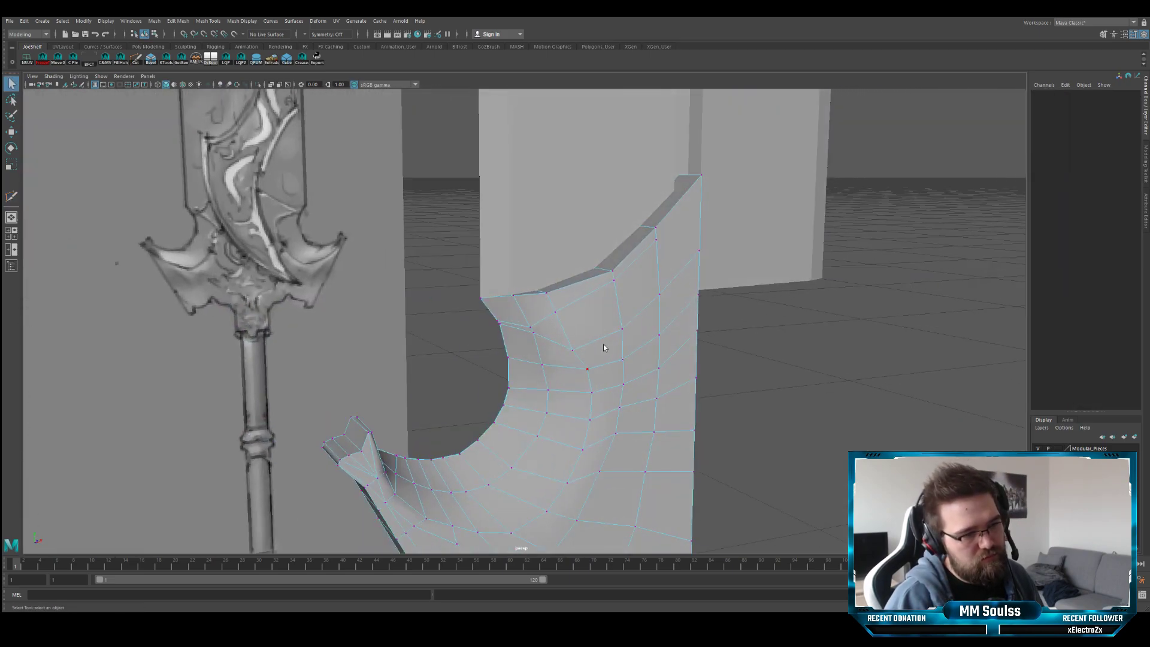
pyautogui.moveTo(604, 348); pyautogui.dragTo(575, 368, button='right')
pyautogui.keyDown('alt'); pyautogui.moveTo(575, 368); pyautogui.dragTo(555, 309, button='middle'); pyautogui.keyUp('alt')
pyautogui.press('3')
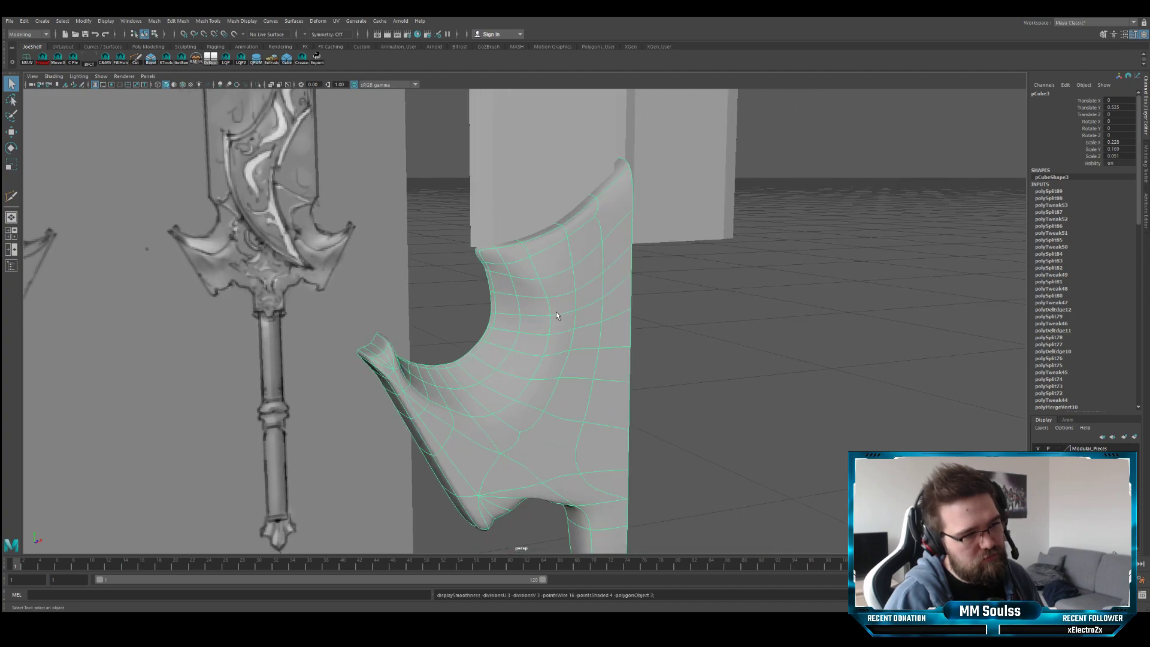
pyautogui.press('1')
pyautogui.keyDown('alt'); pyautogui.moveTo(556, 312); pyautogui.dragTo(507, 310); pyautogui.keyUp('alt')
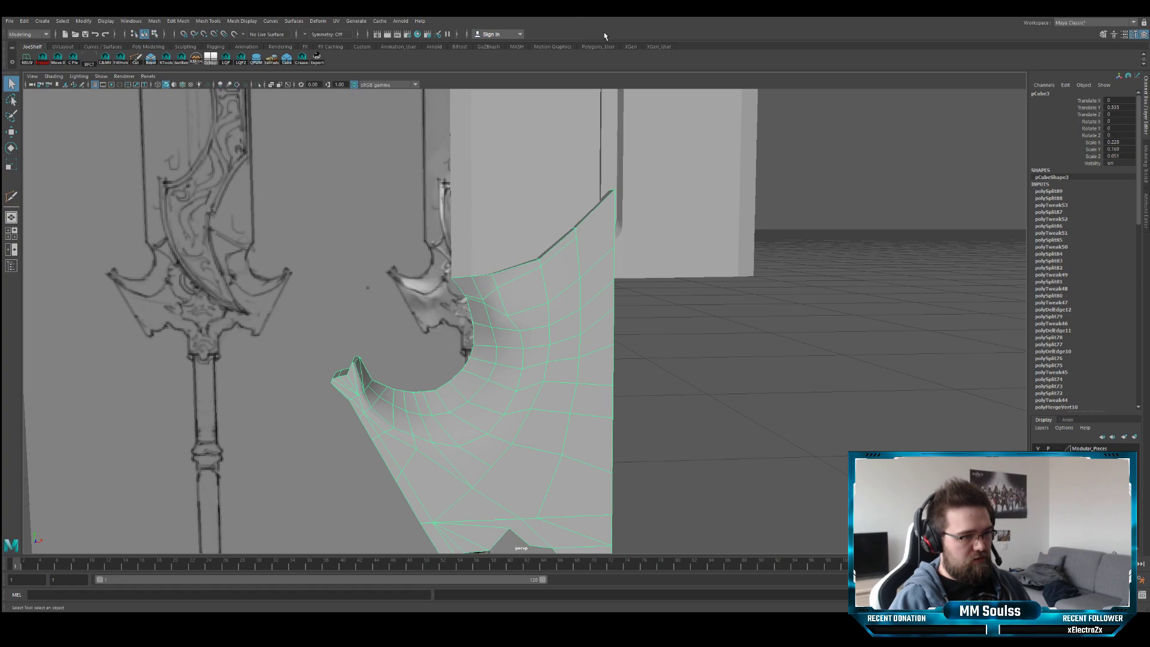
pyautogui.scroll(9, 488, 273)
pyautogui.scroll(-2, 526, 314)
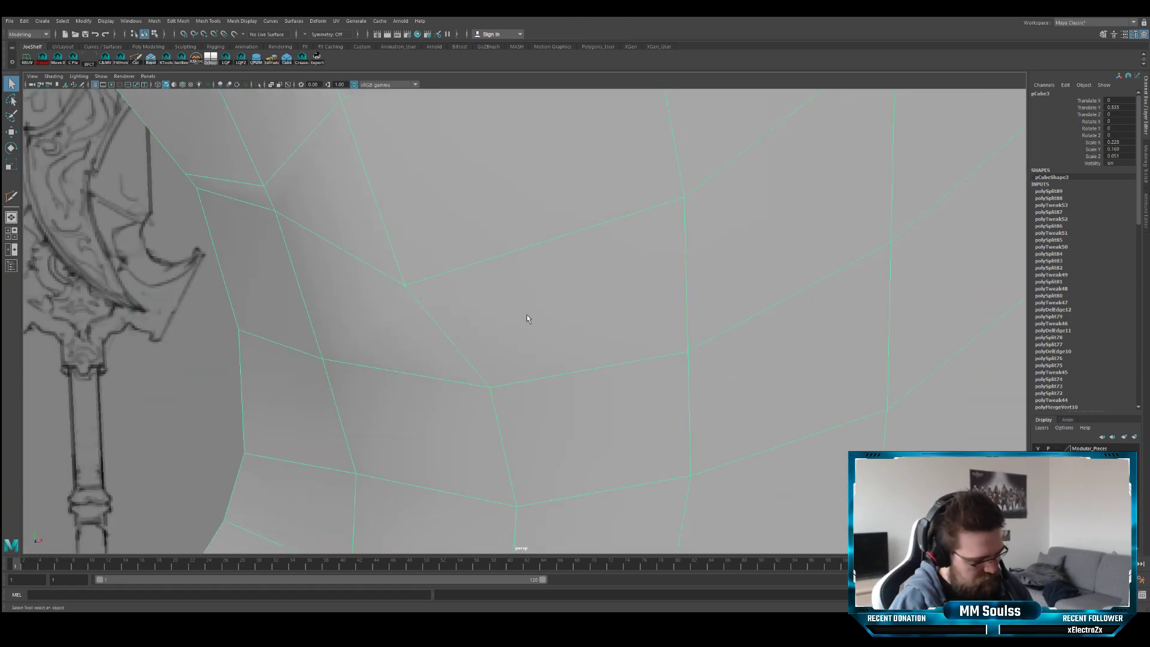
pyautogui.scroll(-10, 476, 294)
pyautogui.scroll(8, 545, 298)
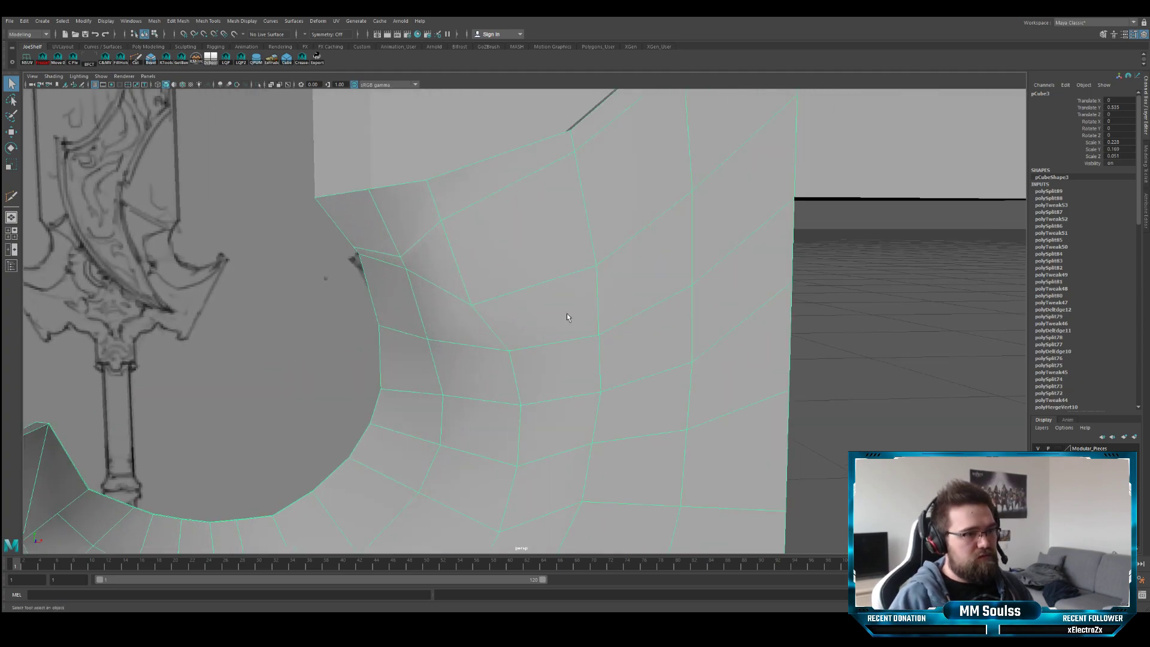
# - In the front view, lower the new row's vertex beneath the upper corner of the crescent band's outer contour slightly
pyautogui.press('space')
pyautogui.press('space')
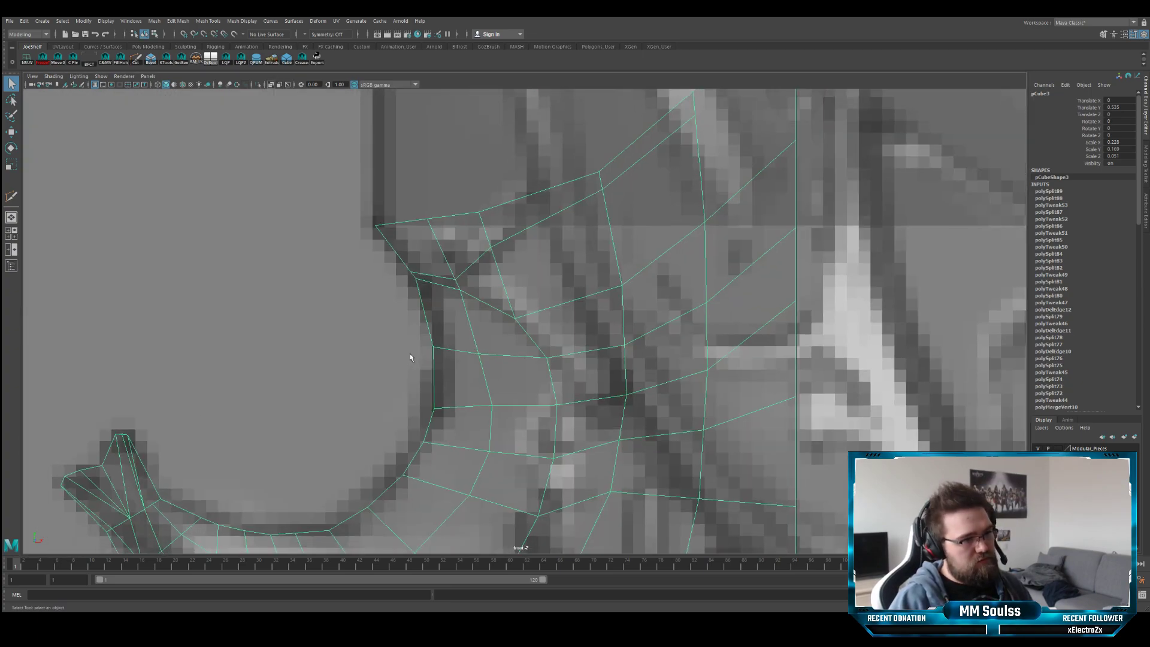
pyautogui.scroll(2, 410, 354)
pyautogui.press('F9')
pyautogui.click(493, 247)
pyautogui.press('w')
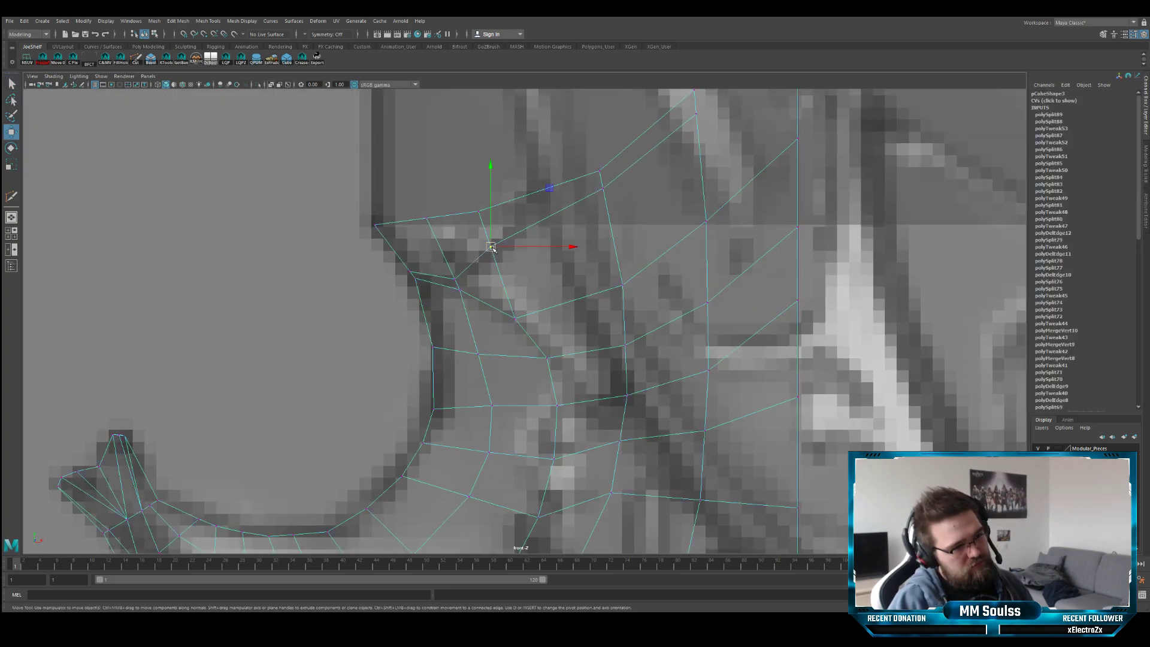
pyautogui.moveTo(492, 248)
pyautogui.mouseDown()
pyautogui.moveTo(500, 269)
pyautogui.moveTo(492, 258)
pyautogui.mouseUp()
pyautogui.keyDown('alt'); pyautogui.moveTo(497, 247); pyautogui.dragTo(498, 267, button='middle'); pyautogui.keyUp('alt')
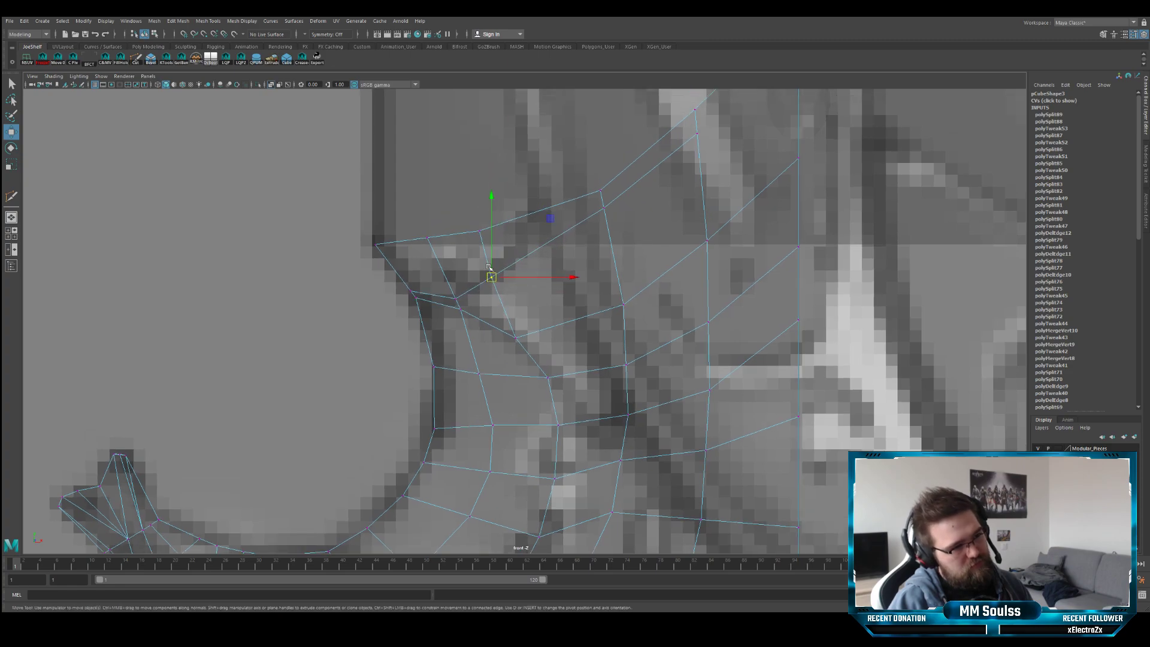
# - Raise the new row's vertex in the middle of the band slightly and fine-tune its neighbour so the row runs smoothly
pyautogui.press('q')
pyautogui.keyDown('alt'); pyautogui.moveTo(438, 239); pyautogui.dragTo(441, 251, button='middle'); pyautogui.keyUp('alt')
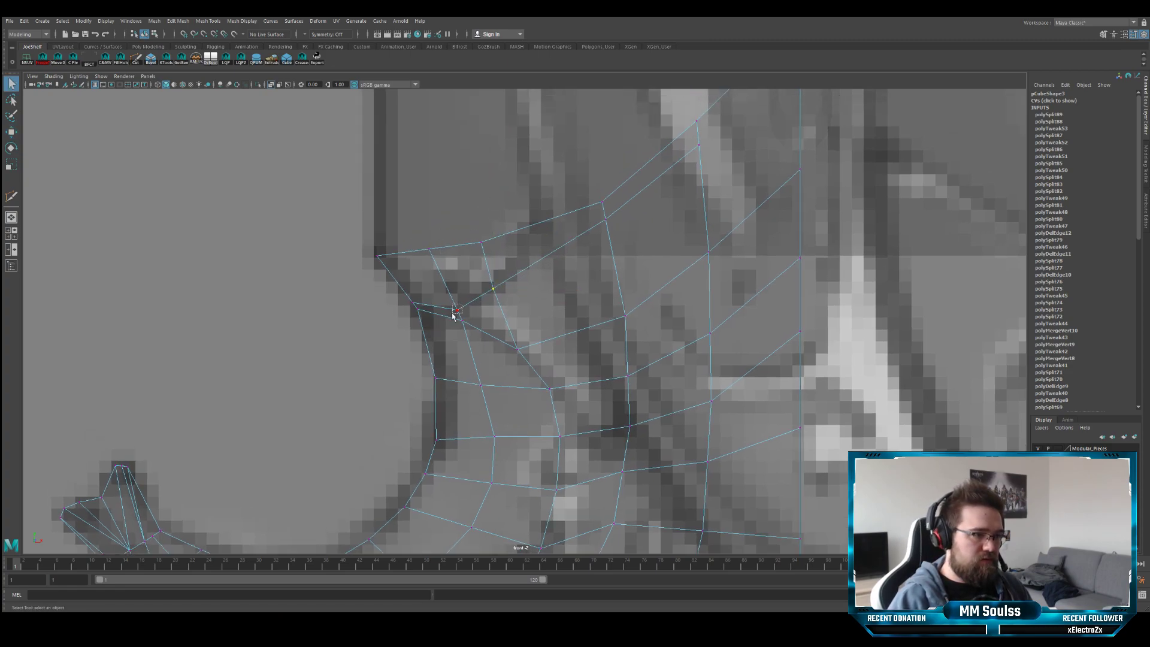
pyautogui.moveTo(452, 313); pyautogui.dragTo(451, 315)
pyautogui.press('w')
pyautogui.moveTo(457, 310); pyautogui.dragTo(495, 286)
pyautogui.press('q')
pyautogui.press('w')
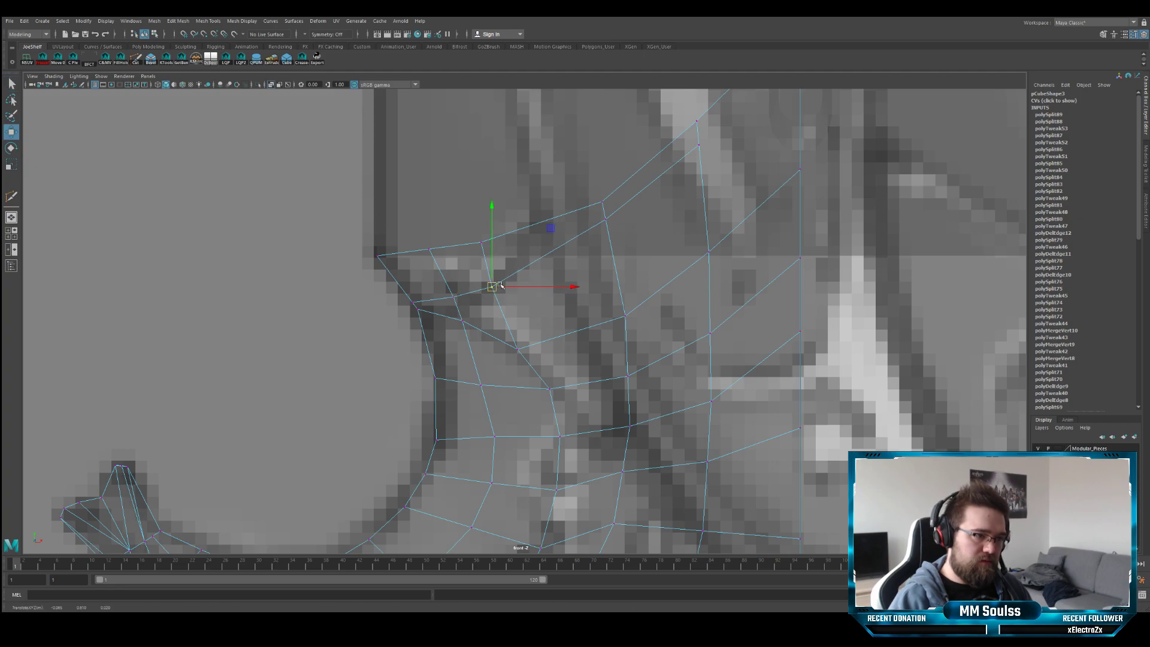
pyautogui.press('q')
# - Extend the new edge row with a cut just below the upper edge to the mesh's centre line
pyautogui.keyDown('alt'); pyautogui.moveTo(568, 259); pyautogui.dragTo(497, 287, button='middle'); pyautogui.keyUp('alt')
pyautogui.keyDown('alt'); pyautogui.moveTo(549, 234); pyautogui.dragTo(509, 301, button='middle'); pyautogui.keyUp('alt')
pyautogui.press('3')
pyautogui.press('1')
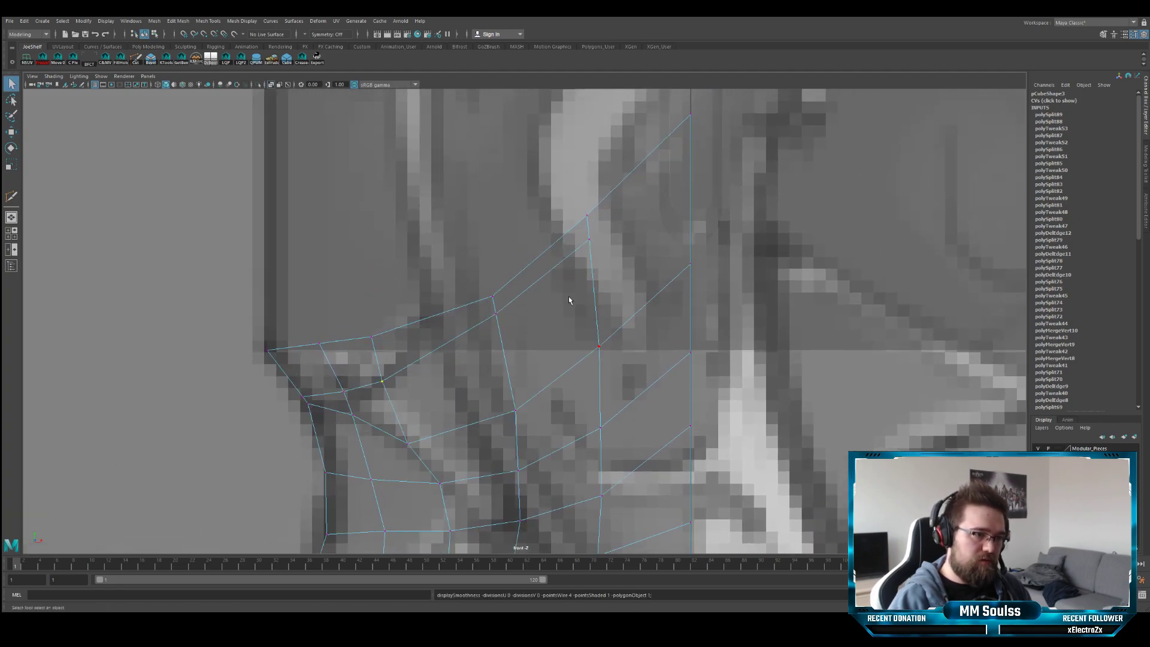
pyautogui.click(136, 58)
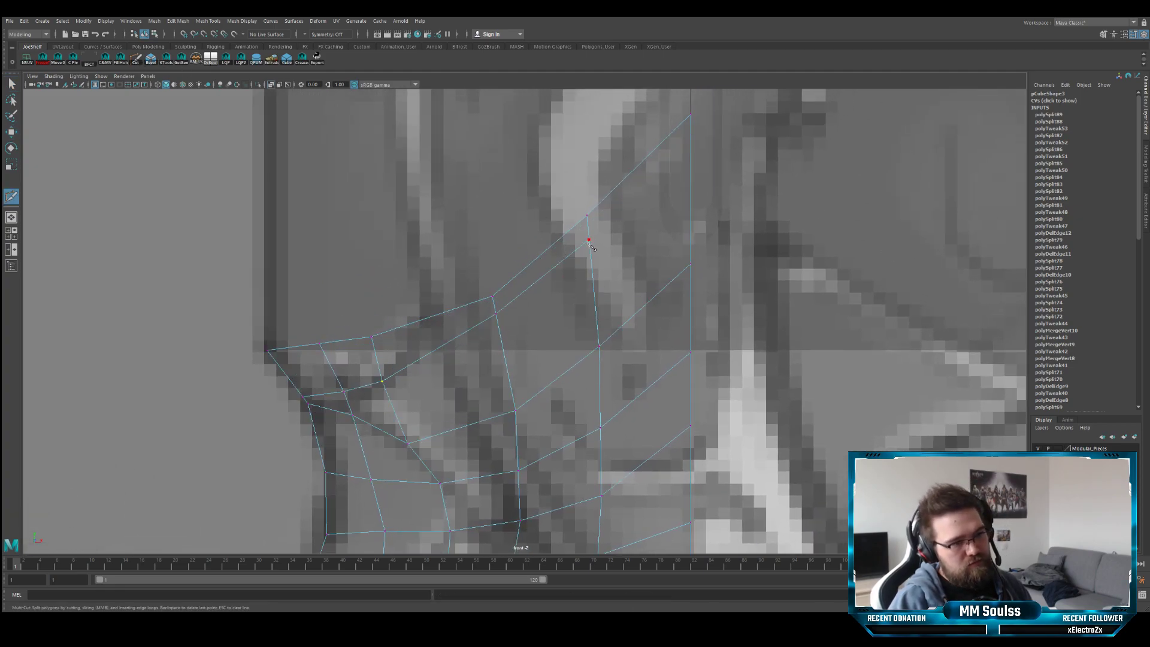
pyautogui.click(623, 247)
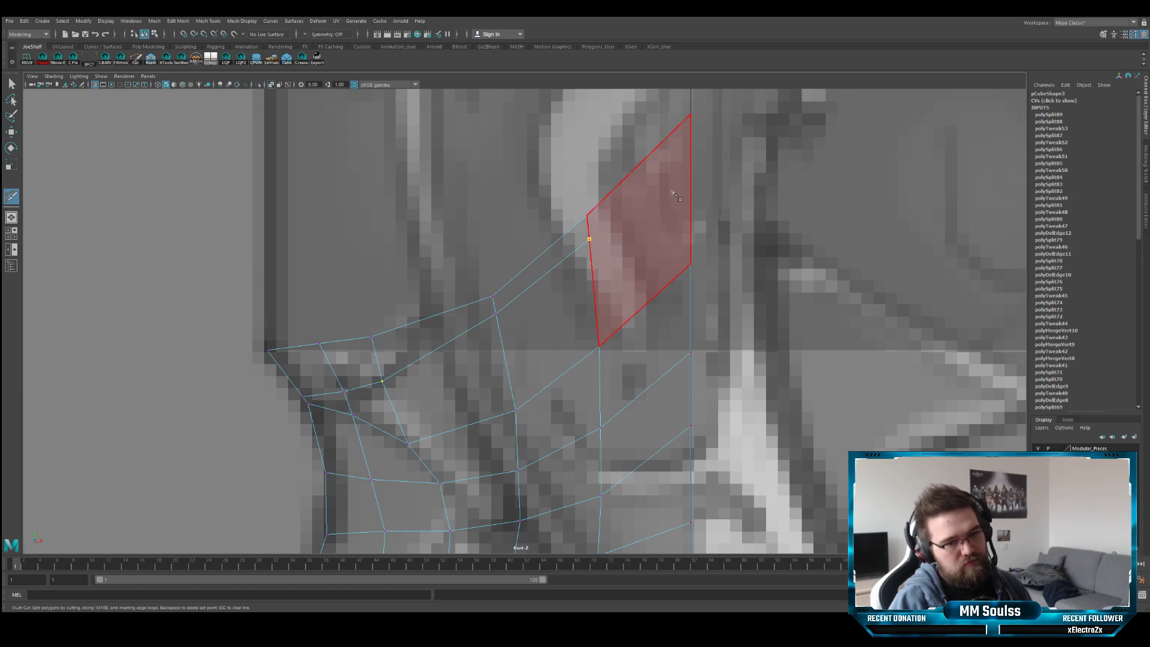
pyautogui.click(690, 145)
pyautogui.rightClick(690, 146)
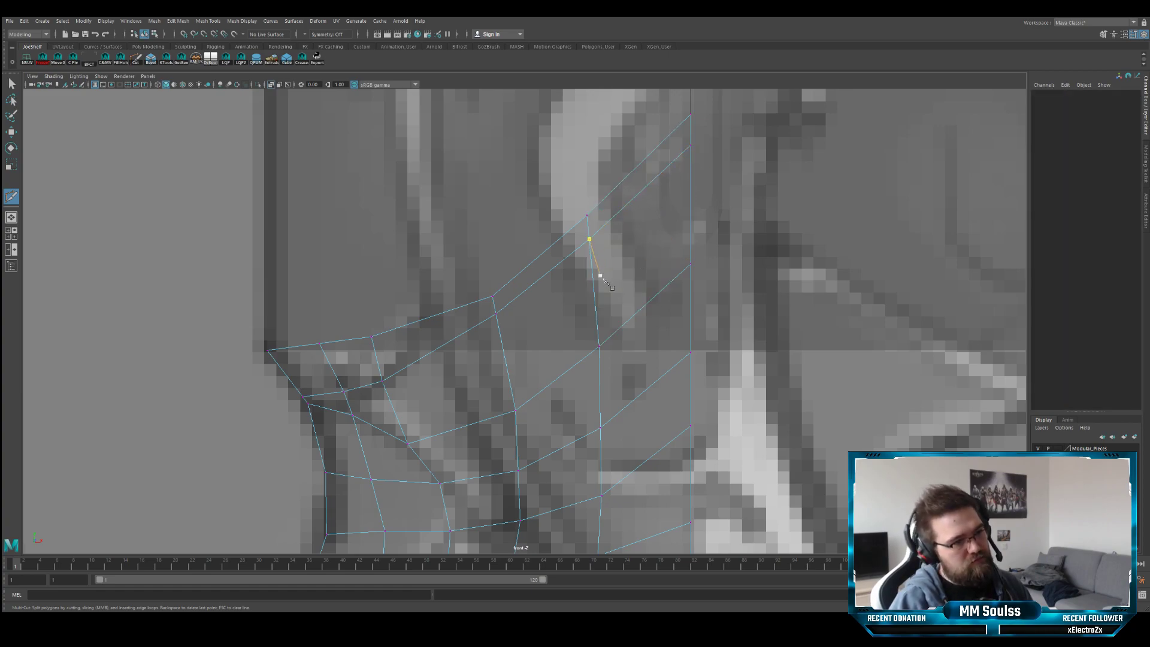
pyautogui.scroll(-1, 600, 276)
pyautogui.press('q')
# - Examine the completed edge row around the upper prong in front and perspective views, comparing it with the smooth preview
pyautogui.scroll(-2, 516, 337)
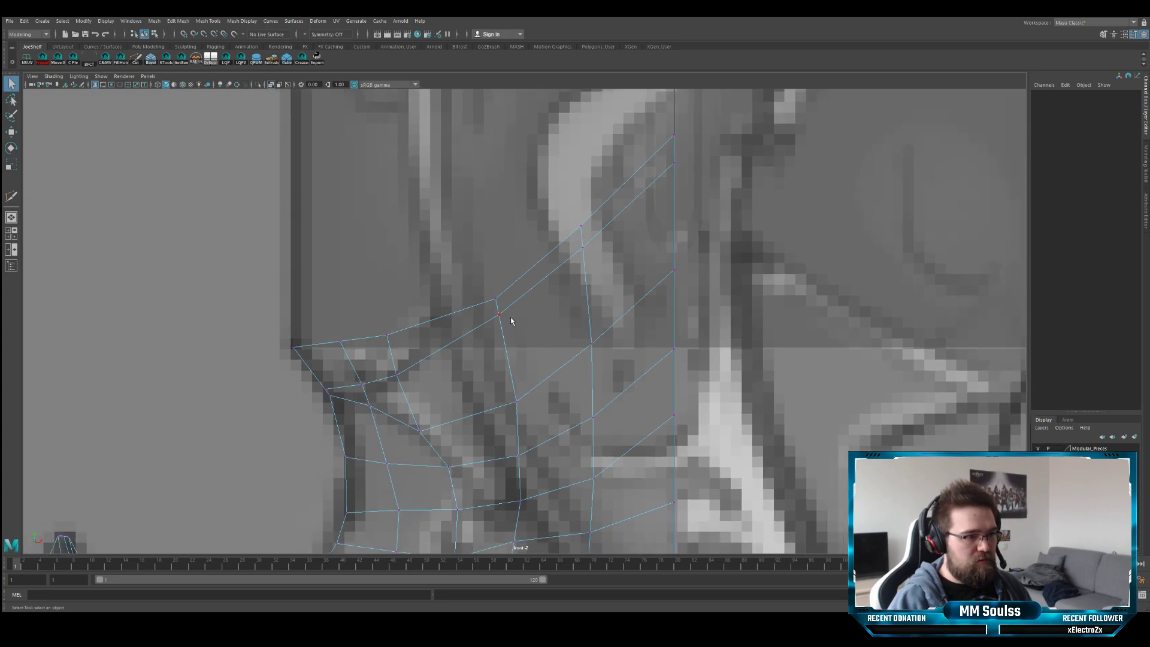
pyautogui.press('3')
pyautogui.press('1')
pyautogui.keyDown('alt'); pyautogui.moveTo(412, 332); pyautogui.dragTo(537, 278, button='middle'); pyautogui.keyUp('alt')
pyautogui.press('space')
pyautogui.press('space')
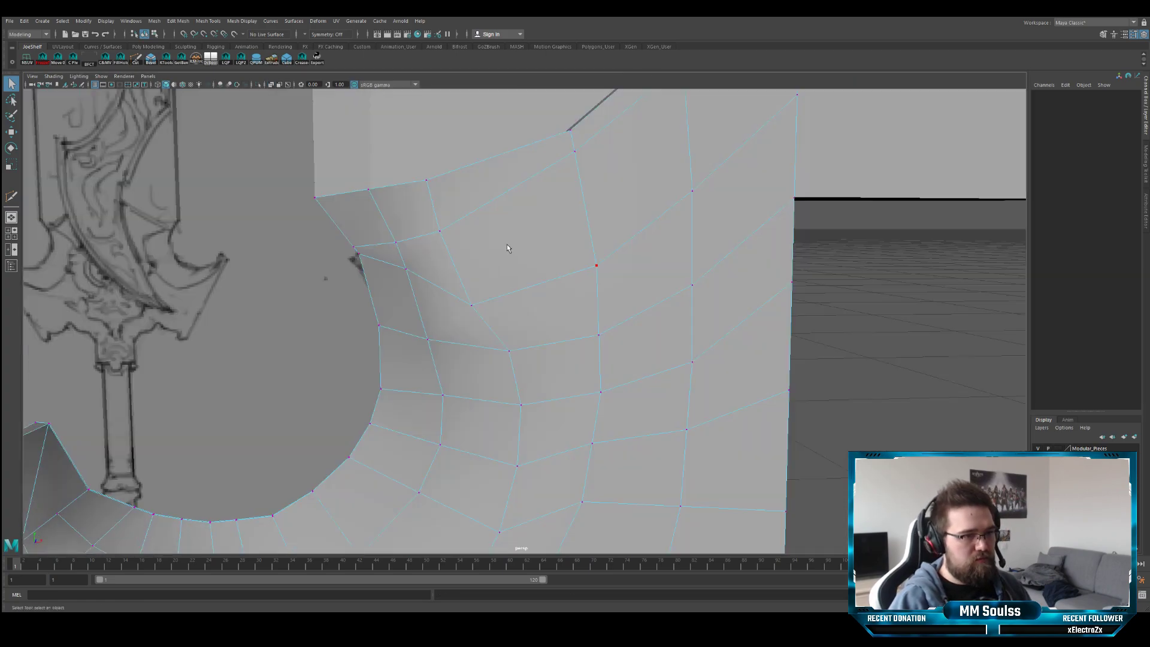
pyautogui.keyDown('alt'); pyautogui.moveTo(506, 243); pyautogui.dragTo(547, 269); pyautogui.keyUp('alt')
pyautogui.scroll(3, 547, 270)
pyautogui.keyDown('alt'); pyautogui.moveTo(529, 115); pyautogui.dragTo(539, 282, button='middle'); pyautogui.keyUp('alt')
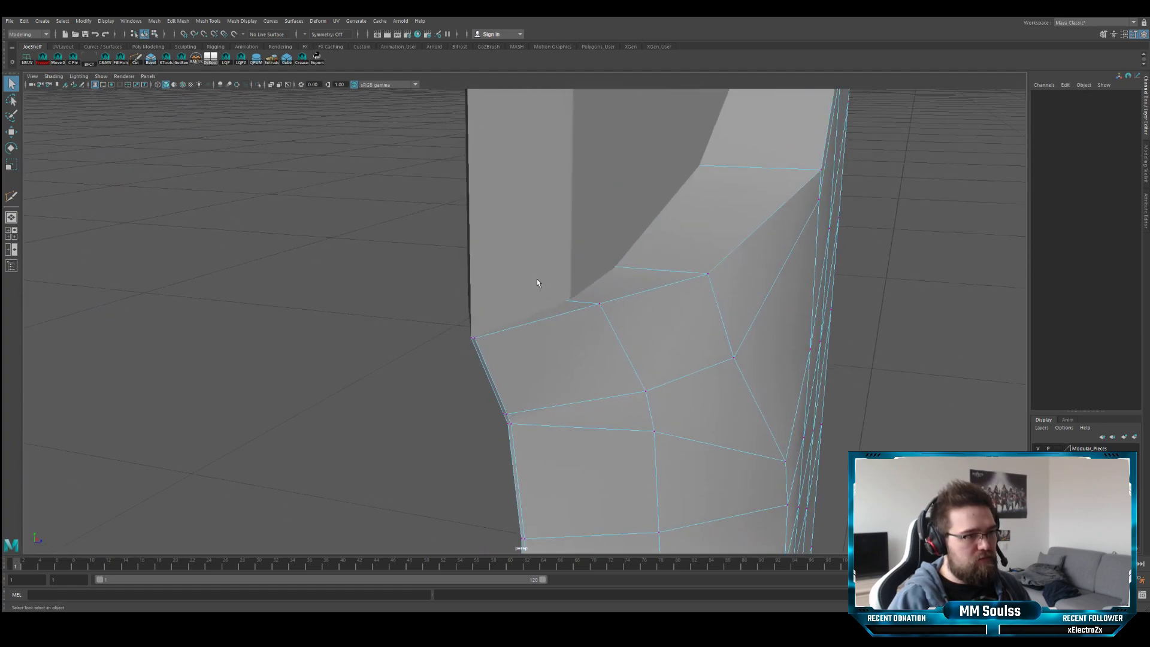
pyautogui.scroll(3, 537, 293)
pyautogui.scroll(-3, 536, 292)
pyautogui.press('3')
pyautogui.press('1')
pyautogui.scroll(-5, 661, 314)
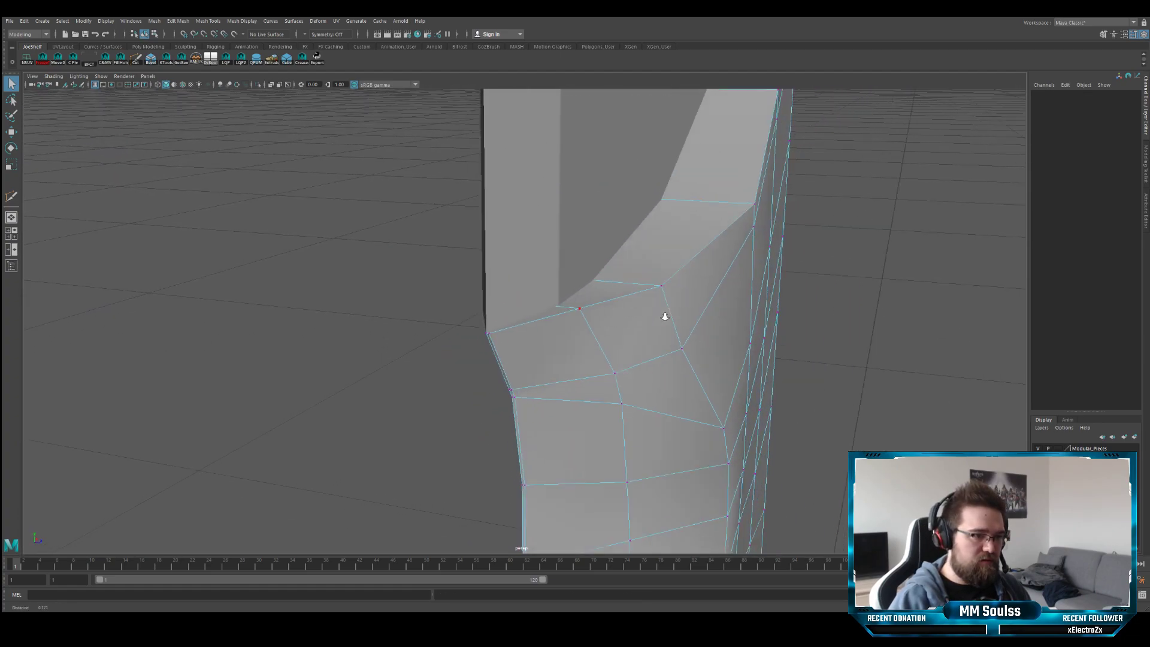
# - Compare the whole ornament in smooth preview and unsmoothed display in perspective
pyautogui.keyDown('alt'); pyautogui.moveTo(664, 307); pyautogui.dragTo(527, 299); pyautogui.keyUp('alt')
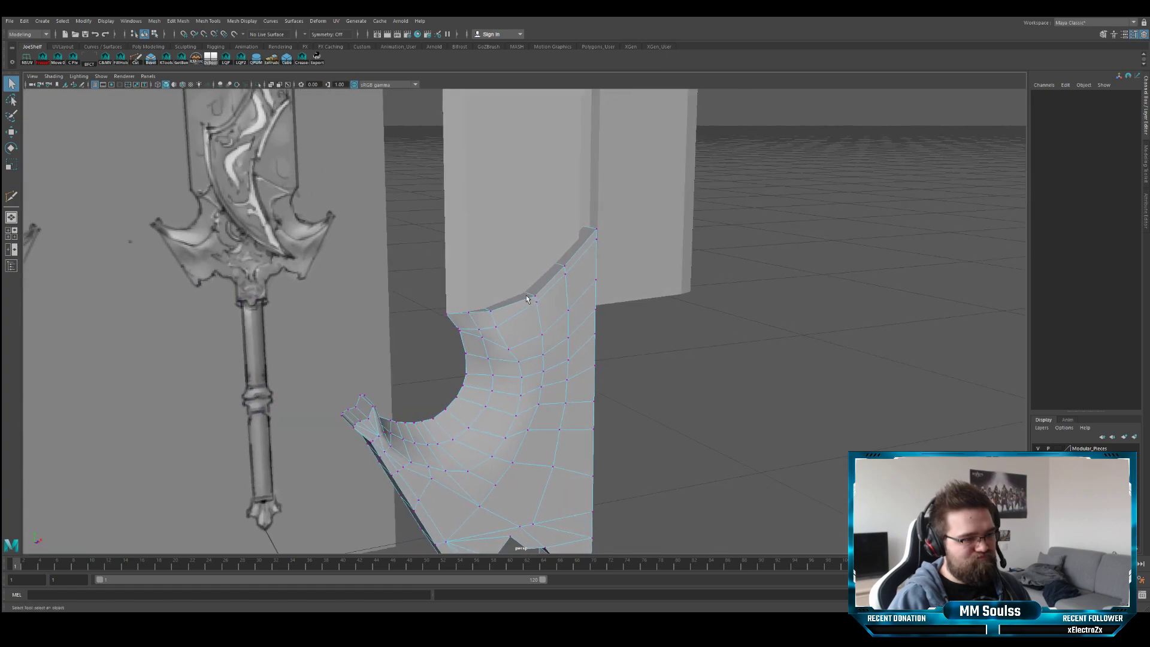
pyautogui.keyDown('alt'); pyautogui.moveTo(425, 260); pyautogui.dragTo(547, 321); pyautogui.keyUp('alt')
pyautogui.press('3')
pyautogui.press('1')
pyautogui.press('3')
pyautogui.press('1')
pyautogui.press('3')
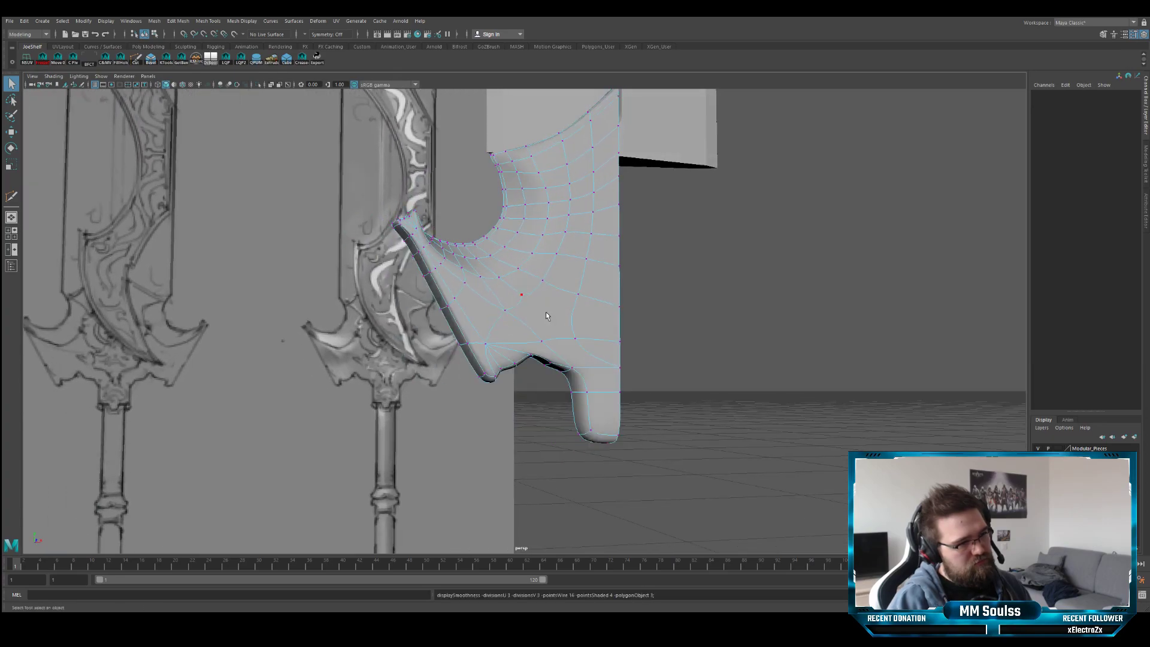
pyautogui.press('1')
# - Try beveling the edge loop along the crescent band's outer contour with a fraction of 0.1 and 2 segments, and preview it smoothed
pyautogui.scroll(10, 549, 314)
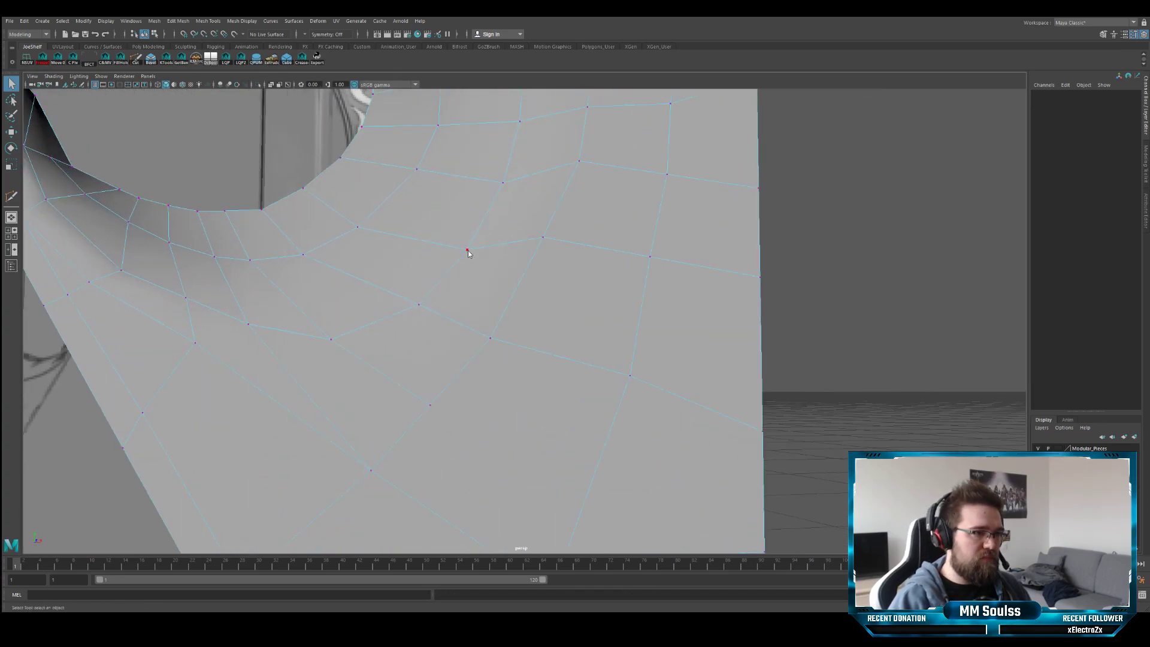
pyautogui.press('F10')
pyautogui.doubleClick(462, 270)
pyautogui.scroll(-5, 471, 278)
pyautogui.keyDown('alt'); pyautogui.moveTo(471, 278); pyautogui.dragTo(582, 299); pyautogui.keyUp('alt')
pyautogui.hotkey('ctrl', 'b')
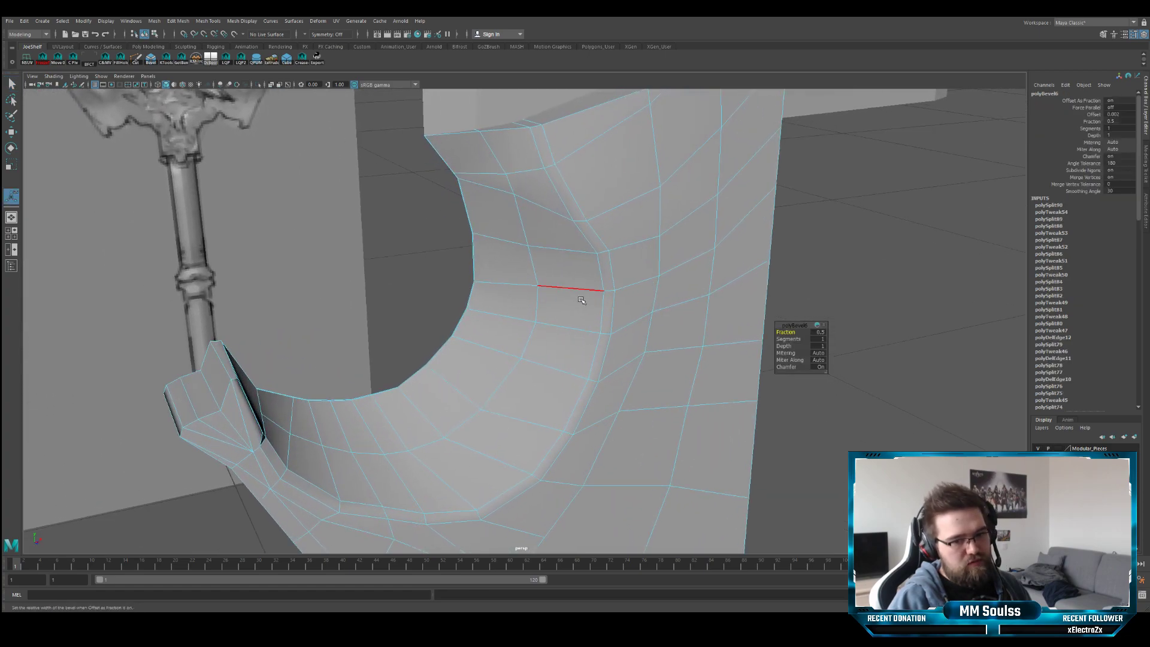
pyautogui.moveTo(580, 298); pyautogui.dragTo(580, 298, button='middle')
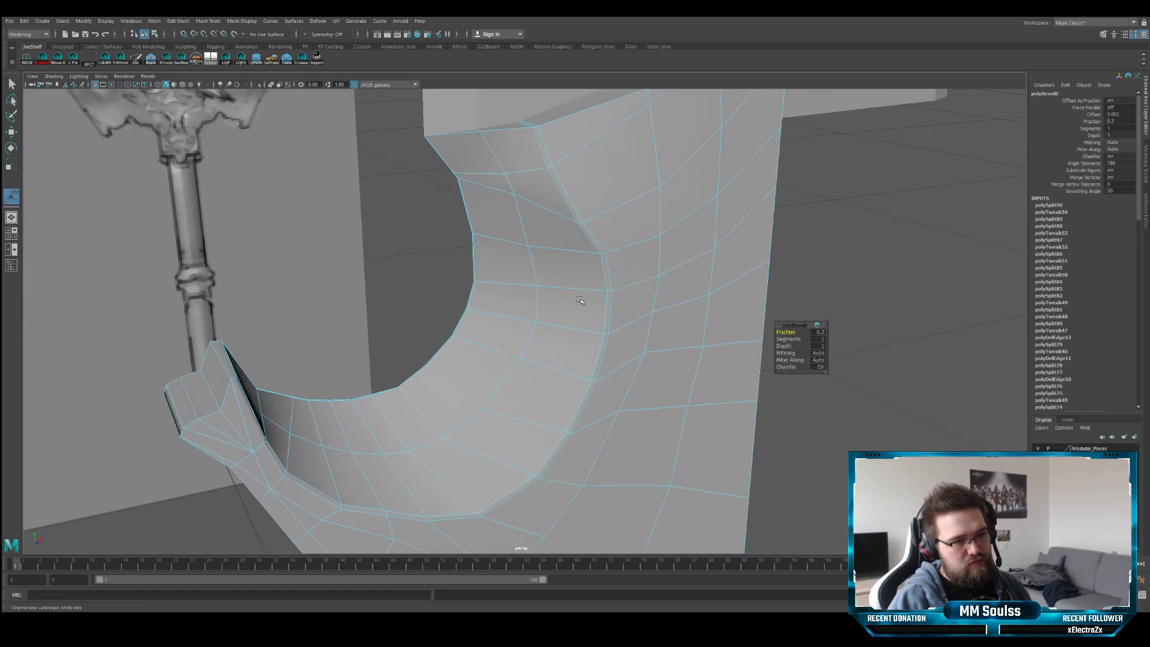
pyautogui.scroll(8, 569, 314)
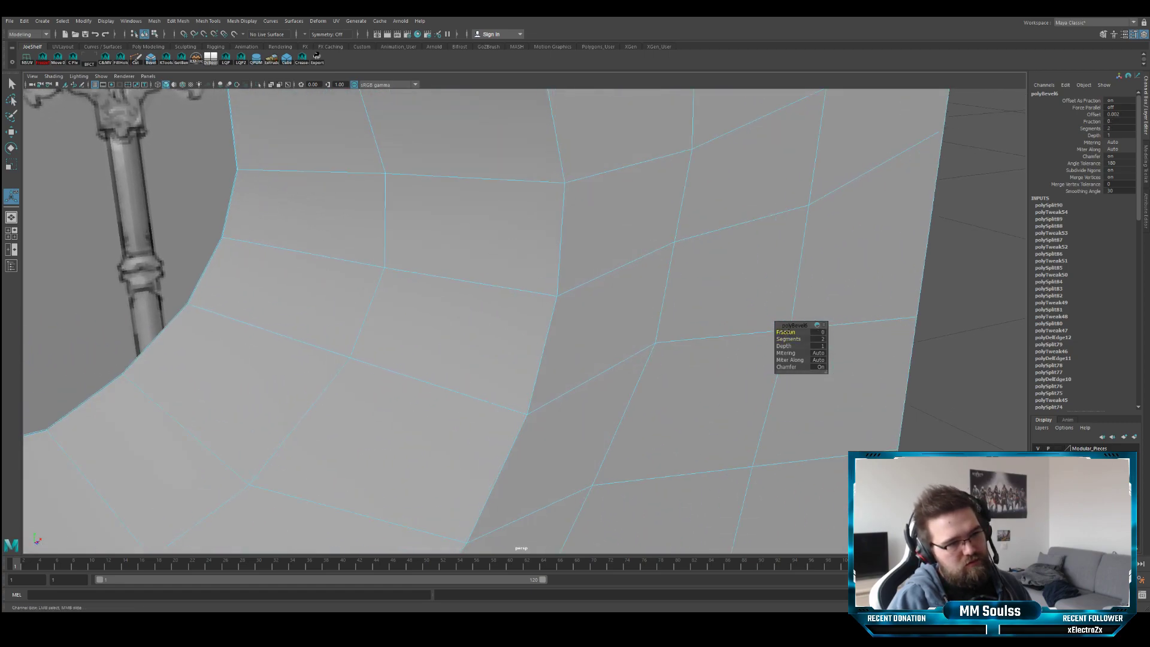
pyautogui.scroll(-6, 599, 293)
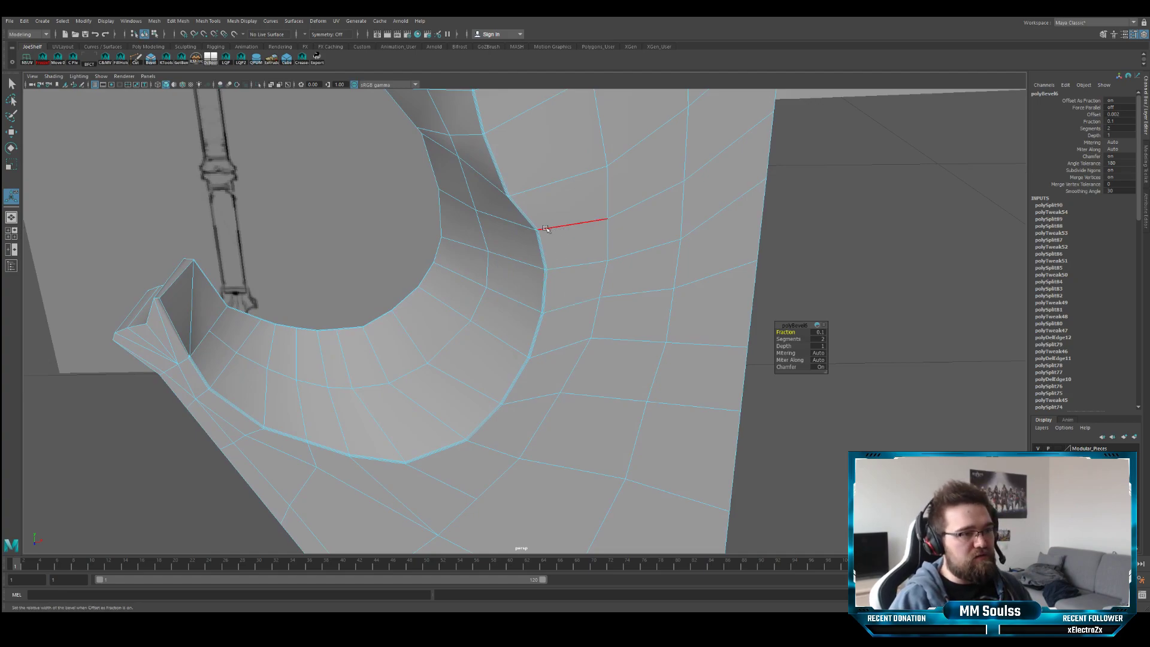
pyautogui.keyDown('alt'); pyautogui.moveTo(545, 228); pyautogui.dragTo(561, 261); pyautogui.keyUp('alt')
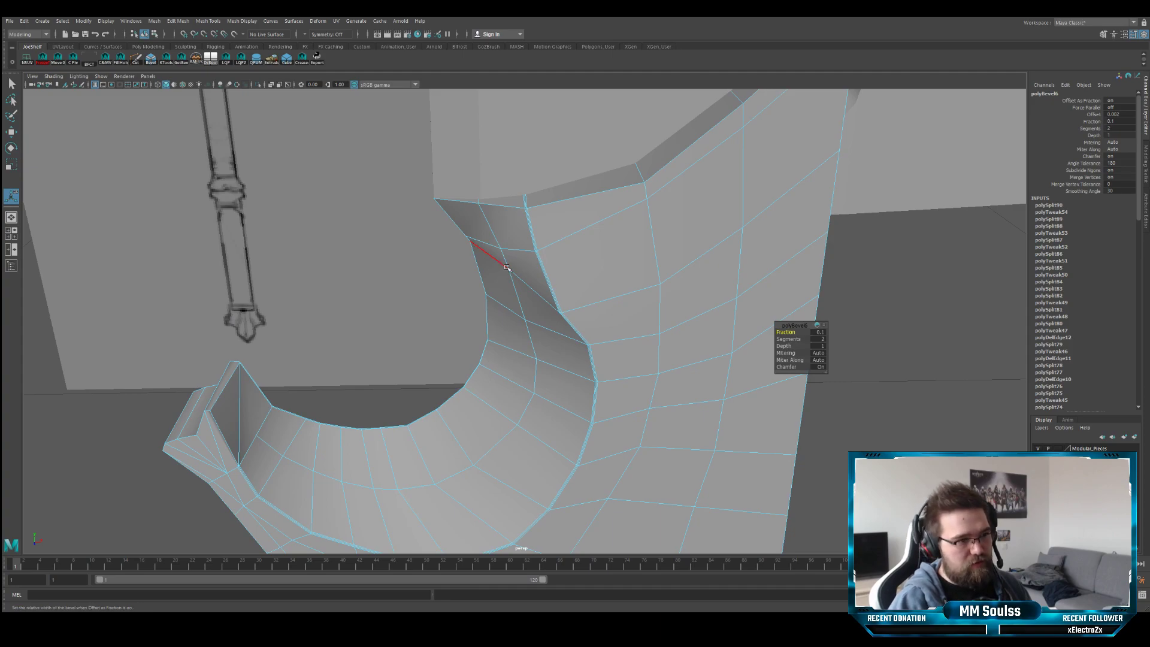
pyautogui.press('3')
pyautogui.keyDown('alt'); pyautogui.moveTo(574, 288); pyautogui.dragTo(579, 280); pyautogui.keyUp('alt')
pyautogui.press('1')
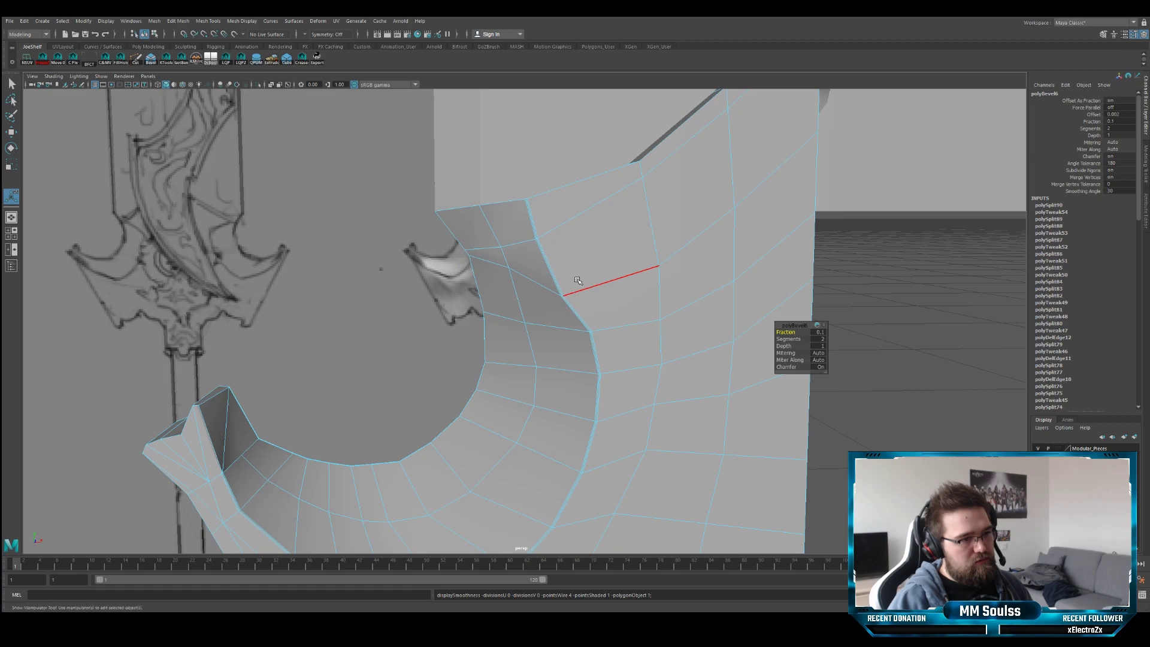
# - Undo the bevel on the crescent band's outer contour loop in the front view
pyautogui.press('space')
pyautogui.press('space')
pyautogui.scroll(6, 593, 353)
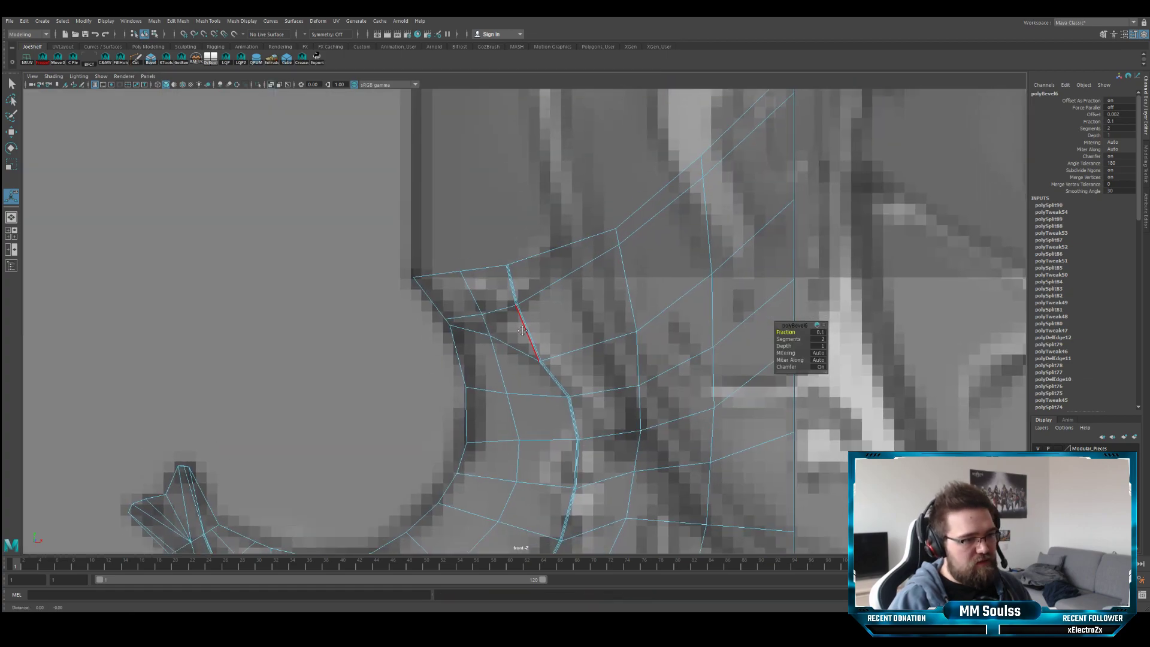
pyautogui.hotkey('ctrl', 'z')
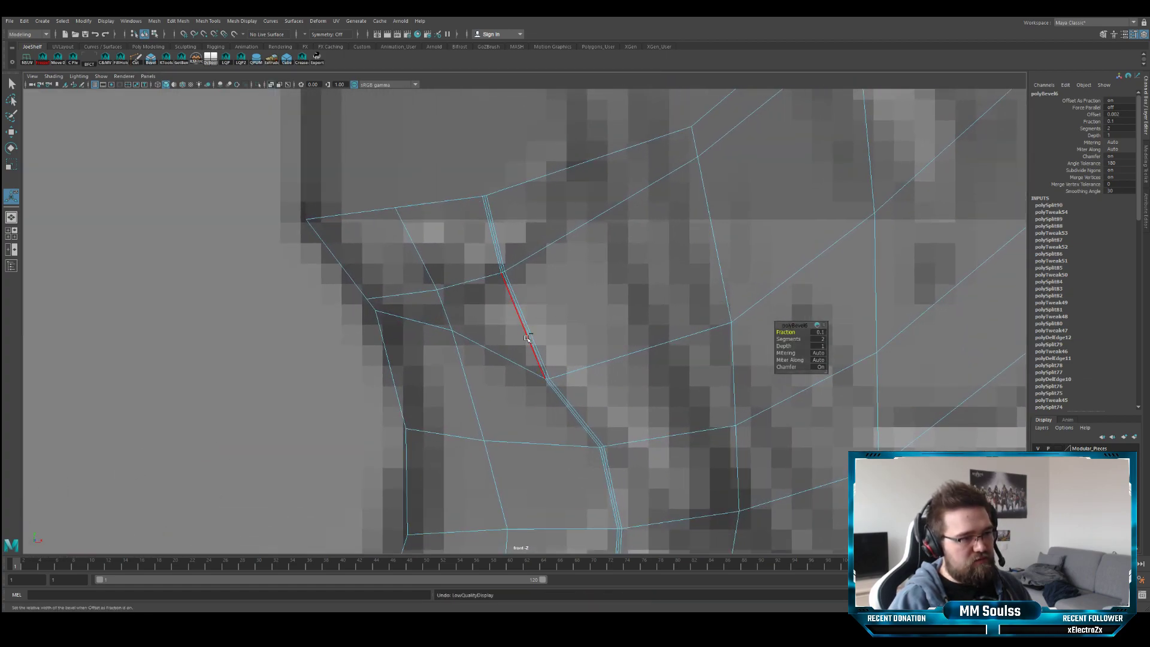
pyautogui.hotkey('ctrl', 'z')
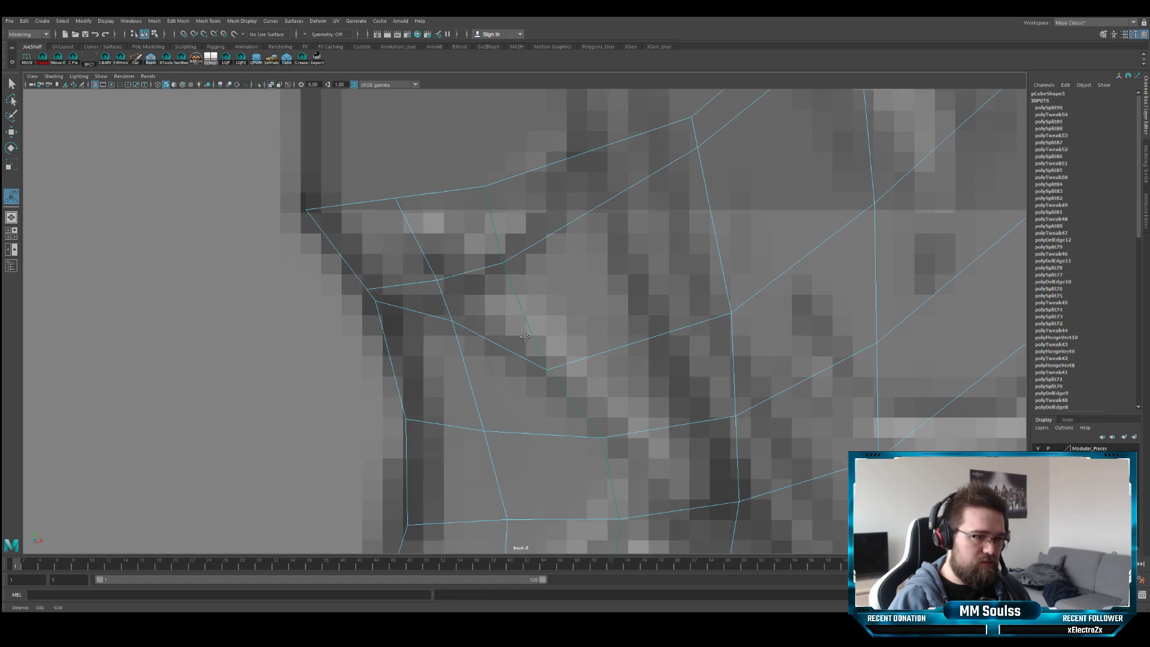
pyautogui.keyDown('alt'); pyautogui.moveTo(525, 336); pyautogui.dragTo(527, 331, button='middle'); pyautogui.keyUp('alt')
pyautogui.keyDown('ctrl'); pyautogui.moveTo(538, 322); pyautogui.dragTo(463, 174); pyautogui.keyUp('ctrl')
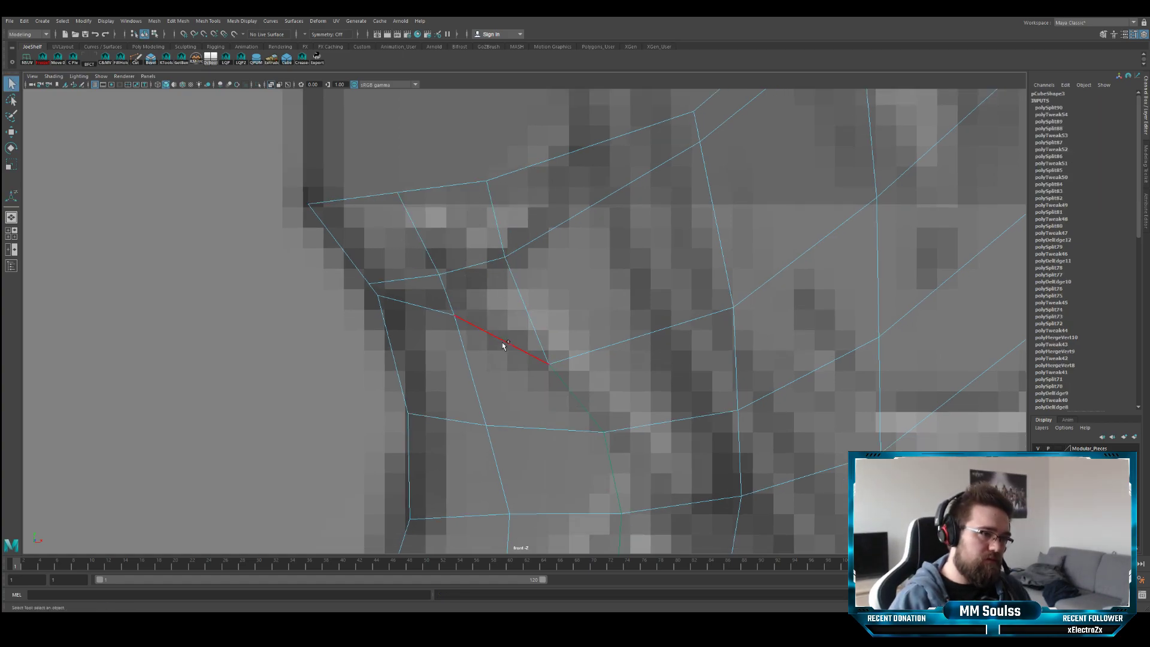
# - Extend the selected outer contour loop of the crescent band onto the mesh's thin side at its upper end
pyautogui.press('space')
pyautogui.press('space')
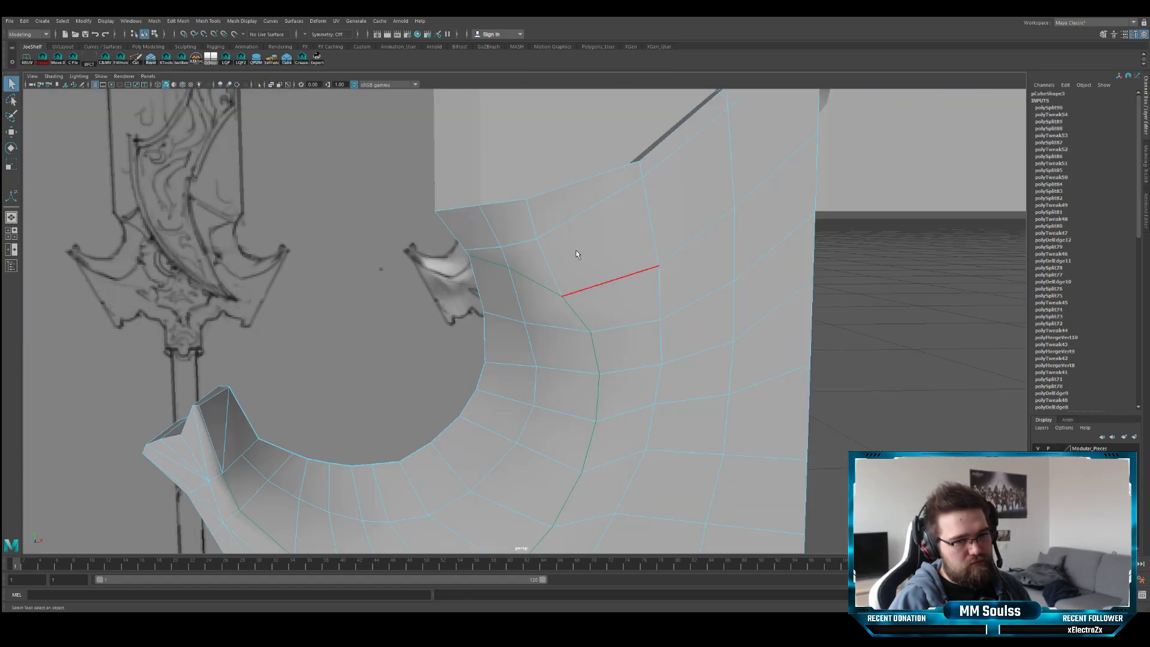
pyautogui.keyDown('alt'); pyautogui.moveTo(576, 250); pyautogui.dragTo(578, 311, button='right'); pyautogui.keyUp('alt')
pyautogui.keyDown('alt'); pyautogui.moveTo(579, 311); pyautogui.dragTo(582, 282); pyautogui.keyUp('alt')
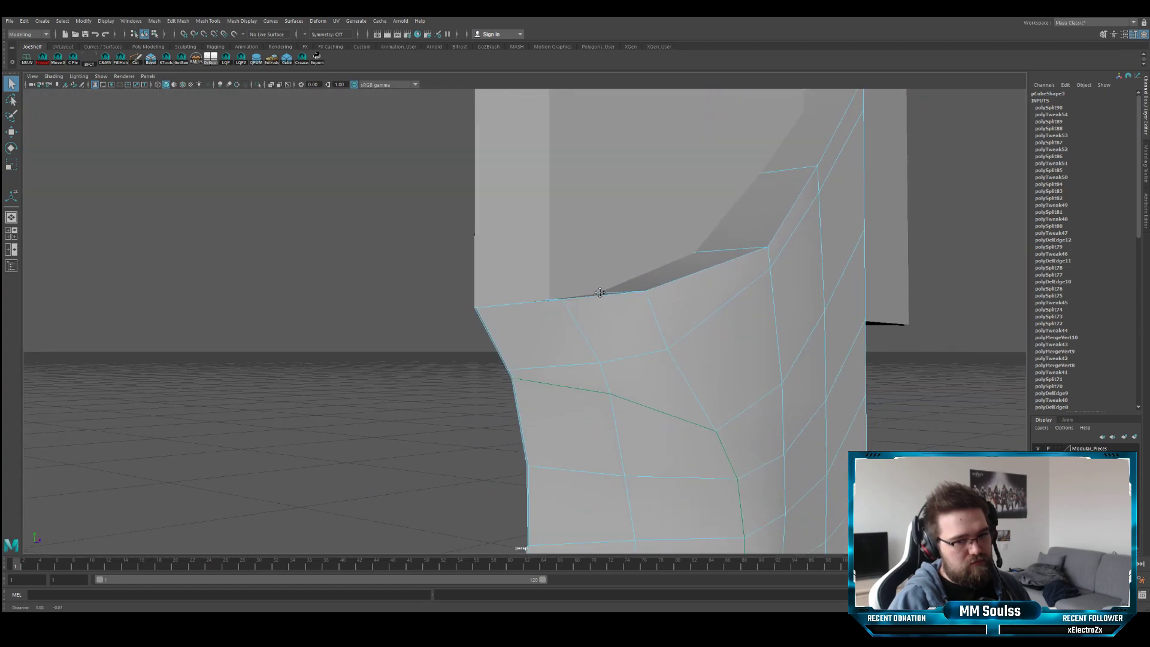
pyautogui.keyDown('alt'); pyautogui.moveTo(582, 335); pyautogui.dragTo(582, 290, button='middle'); pyautogui.keyUp('alt')
pyautogui.keyDown('alt'); pyautogui.moveTo(583, 290); pyautogui.dragTo(541, 315, button='right'); pyautogui.keyUp('alt')
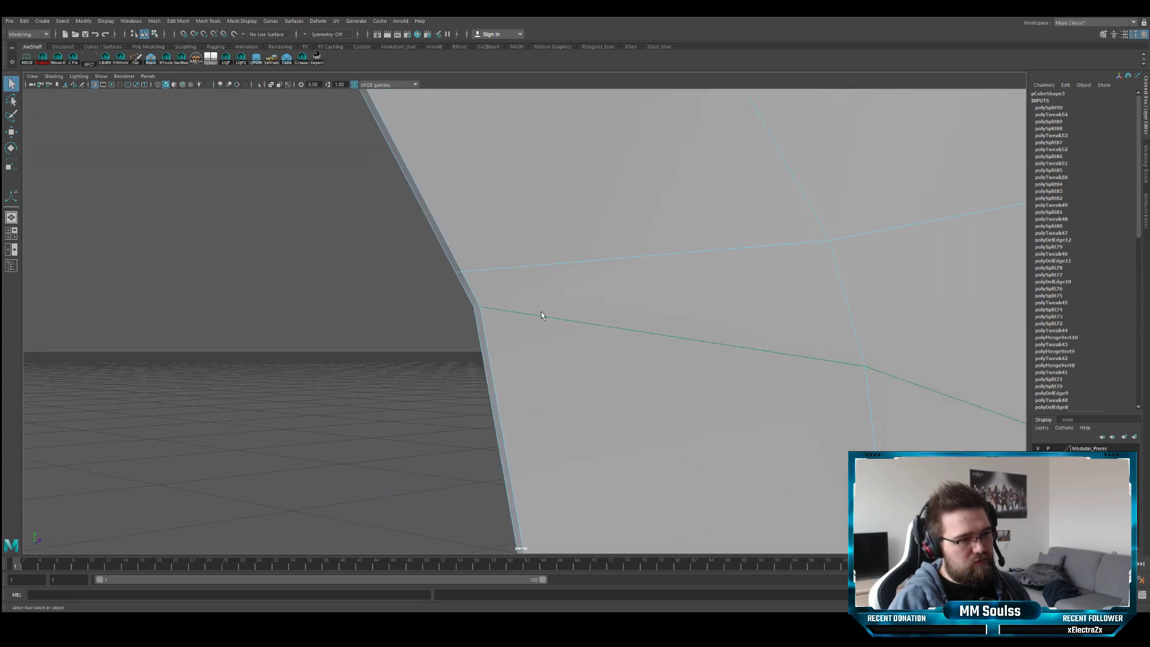
pyautogui.keyDown('shift'); pyautogui.click(477, 310); pyautogui.keyUp('shift')
pyautogui.keyDown('alt'); pyautogui.moveTo(665, 315); pyautogui.dragTo(578, 319, button='right'); pyautogui.keyUp('alt')
pyautogui.keyDown('alt'); pyautogui.moveTo(578, 320); pyautogui.dragTo(534, 328); pyautogui.keyUp('alt')
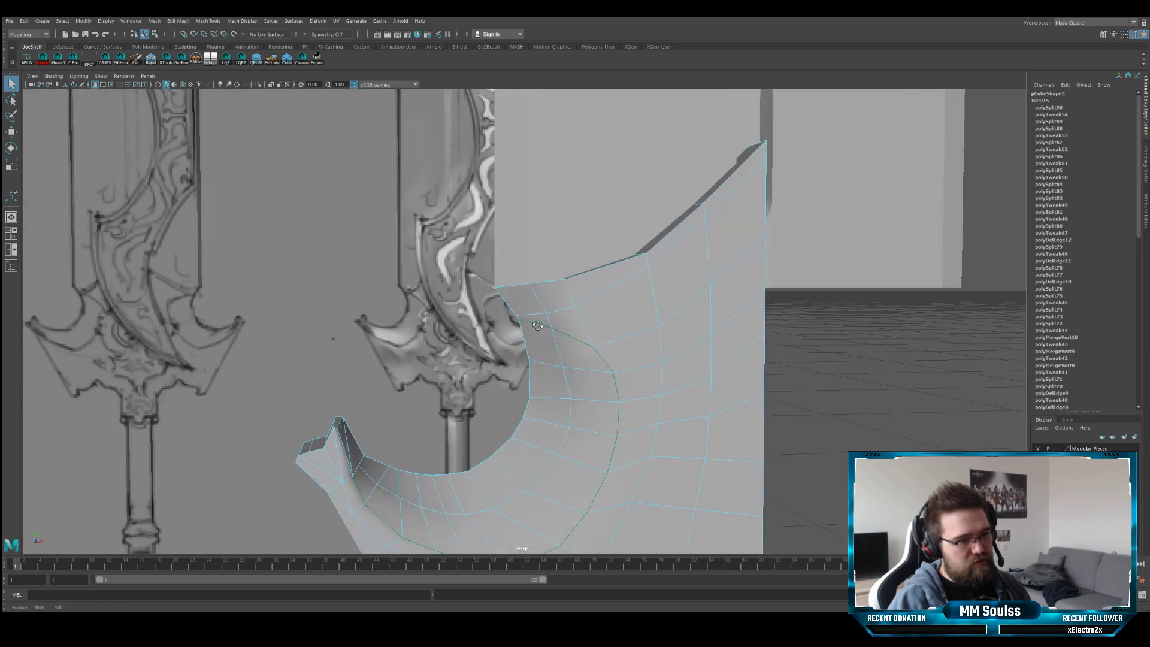
pyautogui.keyDown('alt'); pyautogui.moveTo(535, 328); pyautogui.dragTo(521, 297, button='middle'); pyautogui.keyUp('alt')
pyautogui.keyDown('alt'); pyautogui.moveTo(521, 298); pyautogui.dragTo(538, 295, button='right'); pyautogui.keyUp('alt')
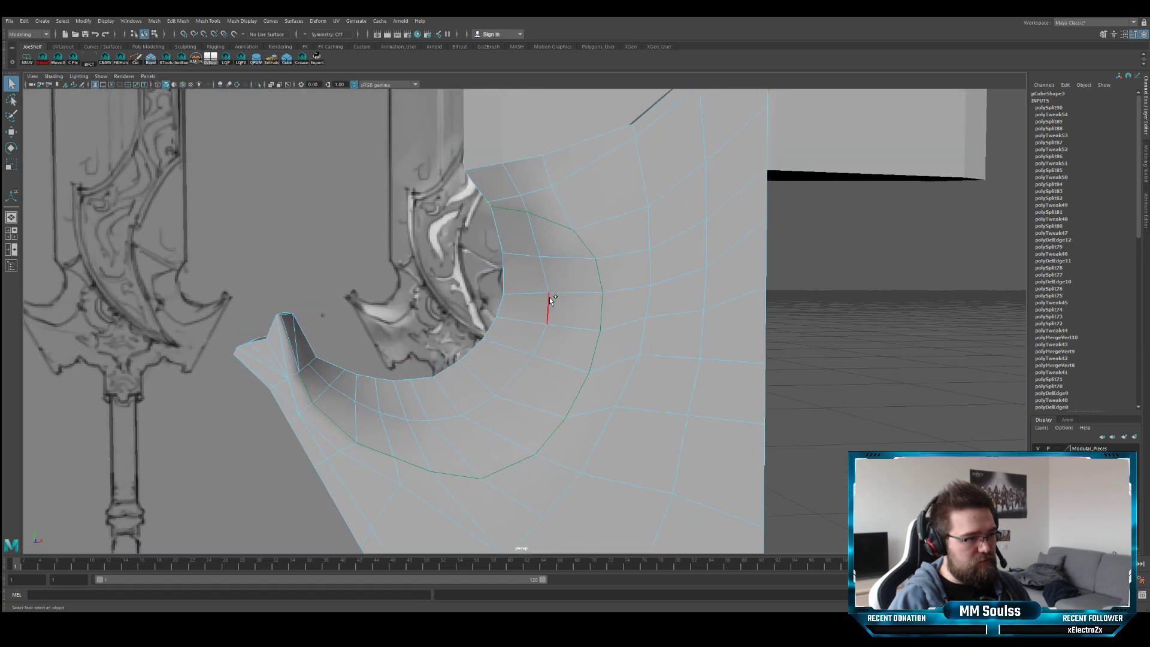
# - Carry the crescent contour selection through the side prong's tip and check it from several angles
pyautogui.keyDown('alt'); pyautogui.moveTo(548, 297); pyautogui.dragTo(496, 312); pyautogui.keyUp('alt')
pyautogui.keyDown('alt'); pyautogui.moveTo(496, 313); pyautogui.dragTo(628, 277, button='middle'); pyautogui.keyUp('alt')
pyautogui.keyDown('alt'); pyautogui.moveTo(627, 277); pyautogui.dragTo(443, 306); pyautogui.keyUp('alt')
pyautogui.moveTo(359, 335)
pyautogui.keyDown('alt'); pyautogui.mouseDown(button='right')
pyautogui.moveTo(416, 346)
pyautogui.moveTo(375, 338)
pyautogui.mouseUp(button='right'); pyautogui.keyUp('alt')
pyautogui.keyDown('alt'); pyautogui.moveTo(375, 339); pyautogui.dragTo(388, 346, button='middle'); pyautogui.keyUp('alt')
pyautogui.click(394, 337)
pyautogui.keyDown('alt'); pyautogui.moveTo(391, 323); pyautogui.dragTo(488, 334); pyautogui.keyUp('alt')
pyautogui.keyDown('alt'); pyautogui.moveTo(487, 334); pyautogui.dragTo(447, 340, button='right'); pyautogui.keyUp('alt')
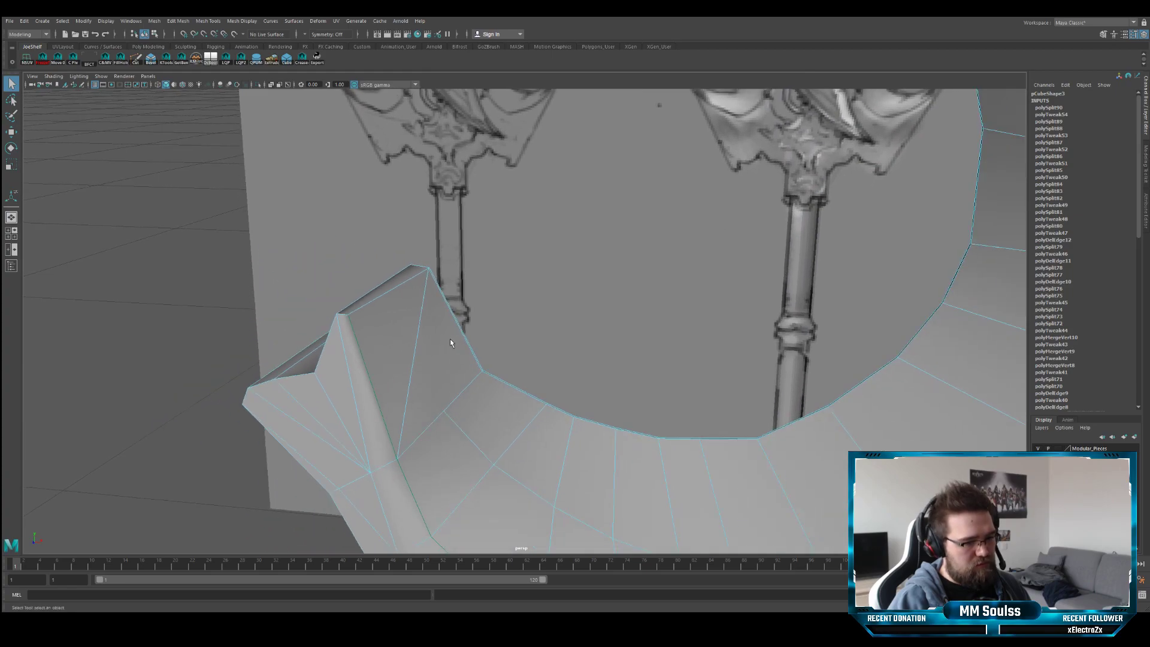
pyautogui.keyDown('alt'); pyautogui.moveTo(451, 339); pyautogui.dragTo(468, 347); pyautogui.keyUp('alt')
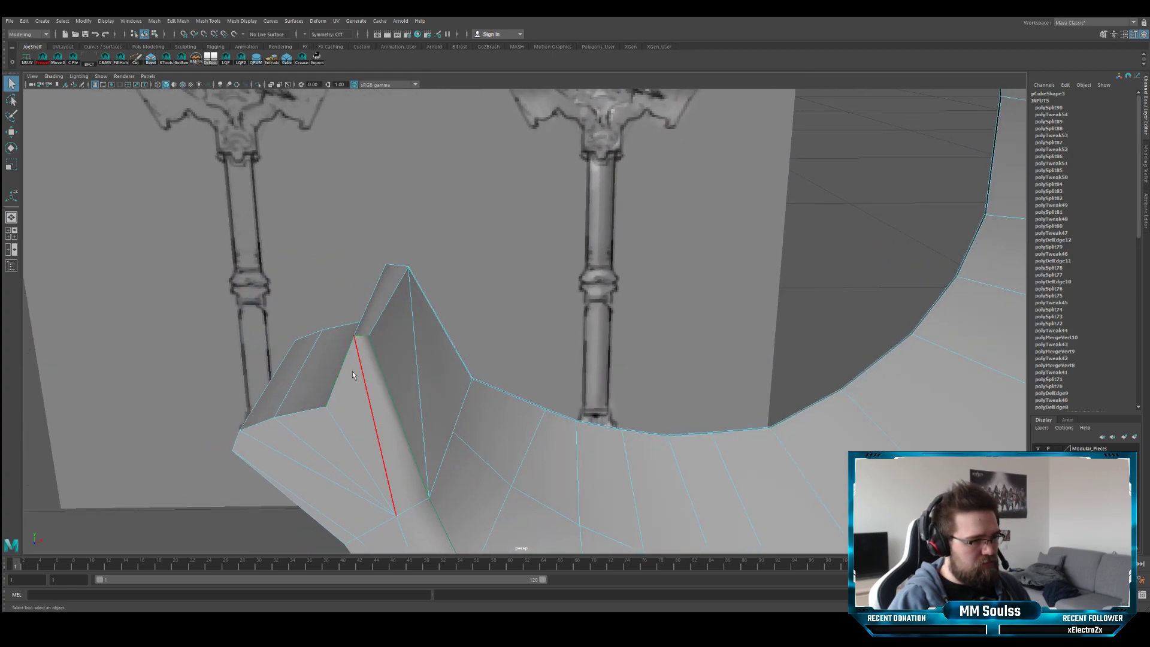
pyautogui.keyDown('alt'); pyautogui.moveTo(306, 415); pyautogui.dragTo(393, 396); pyautogui.keyUp('alt')
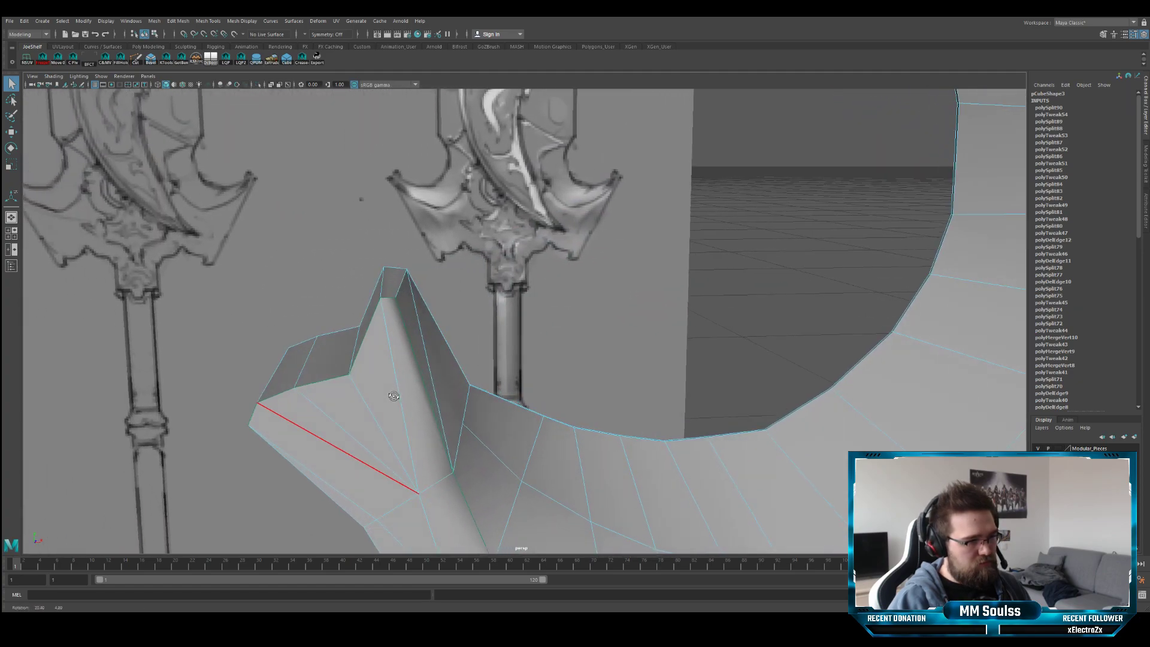
pyautogui.keyDown('alt'); pyautogui.moveTo(514, 377); pyautogui.dragTo(492, 379, button='middle'); pyautogui.keyUp('alt')
pyautogui.scroll(-1, 537, 319)
pyautogui.moveTo(537, 319)
pyautogui.keyDown('alt'); pyautogui.mouseDown(button='middle')
pyautogui.moveTo(527, 337)
pyautogui.moveTo(533, 319)
pyautogui.mouseUp(button='middle'); pyautogui.keyUp('alt')
# - Bevel the selected crescent contour edges with a fraction of 0.2 and 2 segments, and preview the mesh smoothed
pyautogui.hotkey('ctrl', 'b')
pyautogui.keyDown('alt'); pyautogui.moveTo(501, 310); pyautogui.dragTo(698, 317, button='right'); pyautogui.keyUp('alt')
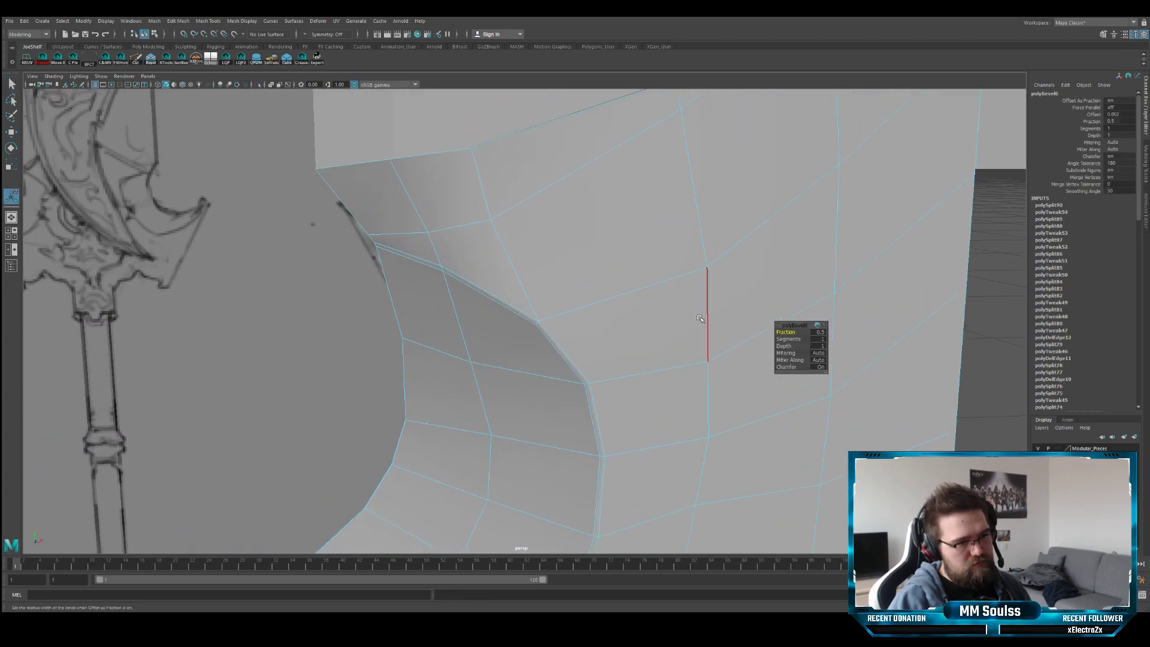
pyautogui.moveTo(789, 339); pyautogui.dragTo(797, 339)
pyautogui.keyDown('alt'); pyautogui.moveTo(719, 338); pyautogui.dragTo(665, 336); pyautogui.keyUp('alt')
pyautogui.click(786, 332)
pyautogui.keyDown('alt'); pyautogui.moveTo(732, 346); pyautogui.dragTo(613, 331); pyautogui.keyUp('alt')
pyautogui.keyDown('alt'); pyautogui.moveTo(613, 332); pyautogui.dragTo(542, 341, button='right'); pyautogui.keyUp('alt')
pyautogui.keyDown('alt'); pyautogui.moveTo(543, 378); pyautogui.dragTo(537, 330, button='middle'); pyautogui.keyUp('alt')
pyautogui.press('q')
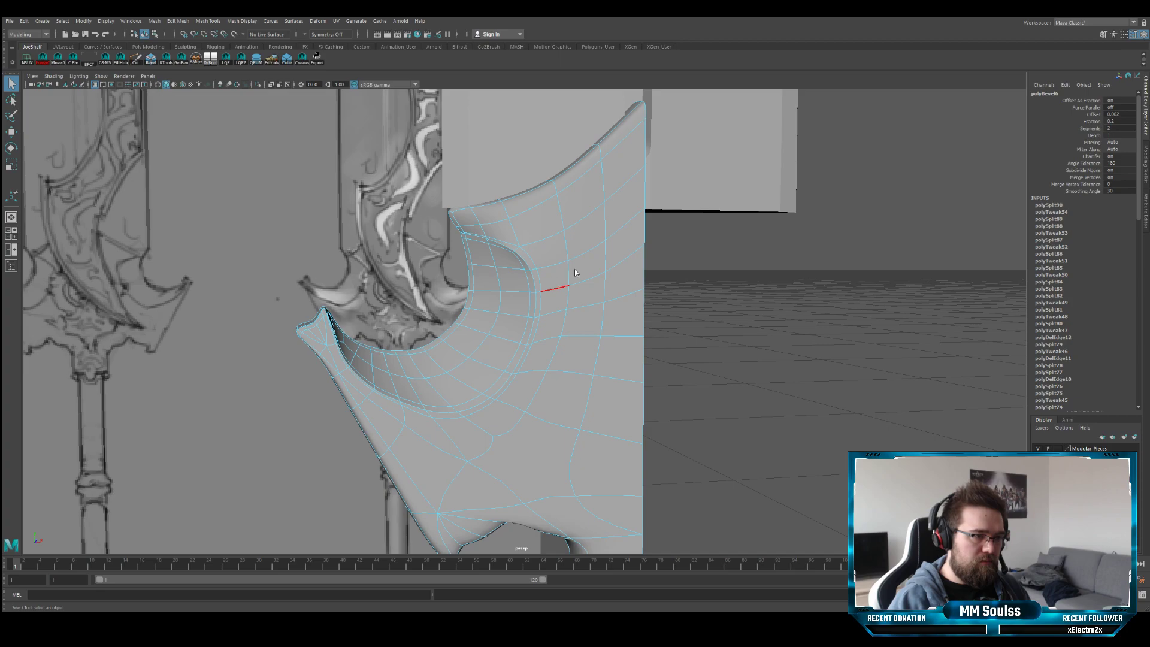
# - Compare the beveled crescent band in smooth preview with the reference in front and perspective views
pyautogui.click(653, 312)
pyautogui.keyDown('alt'); pyautogui.moveTo(653, 311); pyautogui.dragTo(549, 311); pyautogui.keyUp('alt')
pyautogui.press('space')
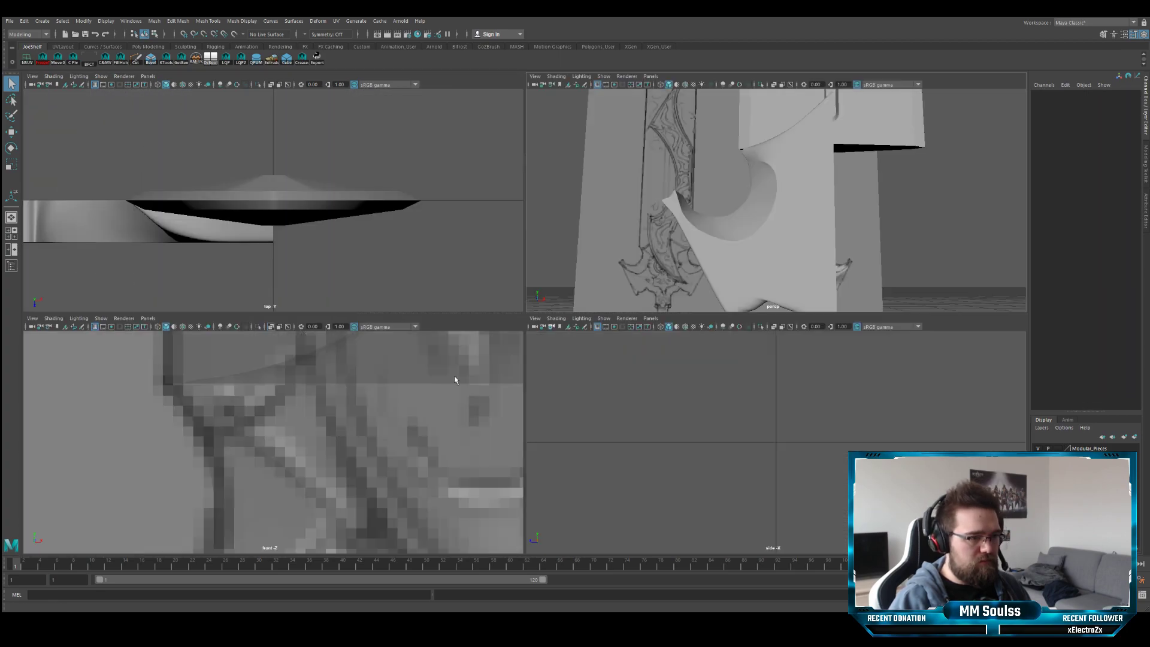
pyautogui.press('space')
pyautogui.keyDown('alt'); pyautogui.moveTo(466, 376); pyautogui.dragTo(463, 308, button='middle'); pyautogui.keyUp('alt')
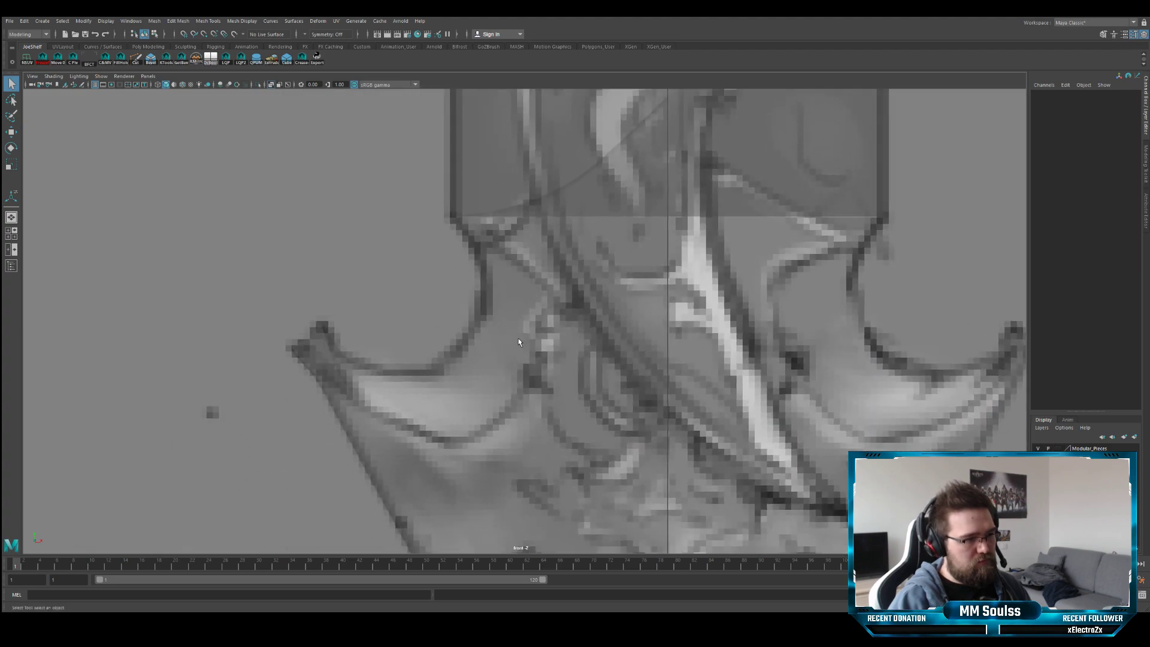
pyautogui.press('space')
pyautogui.press('space')
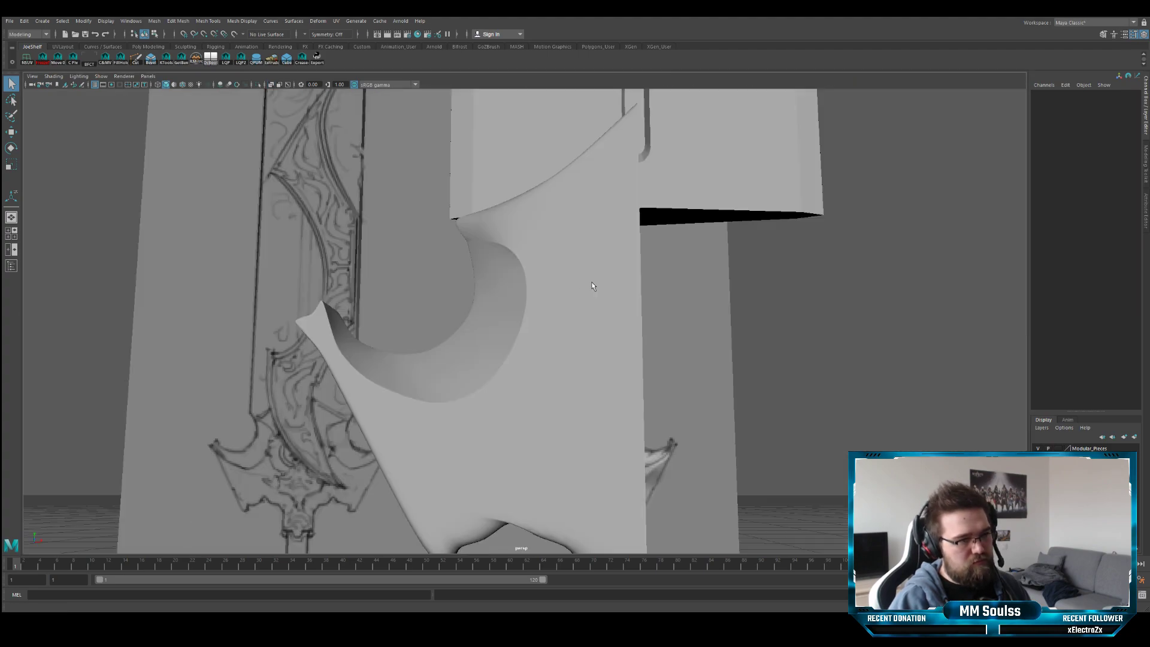
pyautogui.keyDown('alt'); pyautogui.moveTo(593, 287); pyautogui.dragTo(484, 329); pyautogui.keyUp('alt')
pyautogui.click(568, 307)
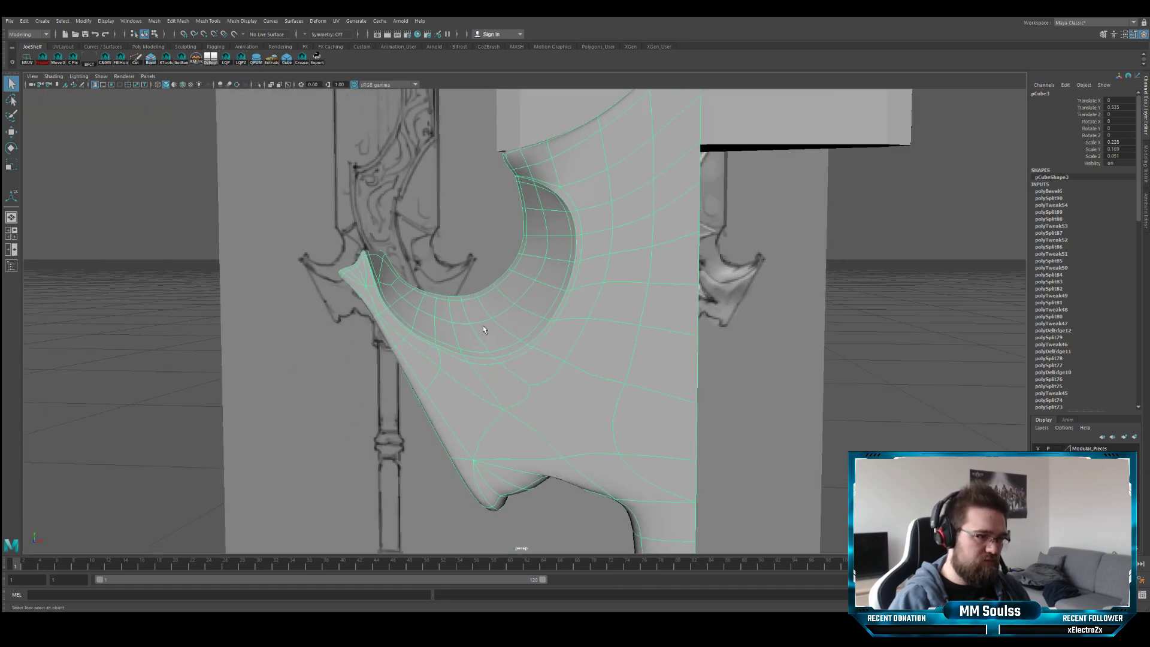
# - Examine the whole smoothed ornament together with the blade and the reference from near, far and different angles
pyautogui.click(159, 368)
pyautogui.moveTo(494, 368)
pyautogui.keyDown('alt'); pyautogui.mouseDown()
pyautogui.moveTo(391, 360)
pyautogui.moveTo(387, 348)
pyautogui.moveTo(495, 357)
pyautogui.mouseUp(); pyautogui.keyUp('alt')
pyautogui.keyDown('alt'); pyautogui.moveTo(494, 357); pyautogui.dragTo(241, 377, button='right'); pyautogui.keyUp('alt')
pyautogui.keyDown('alt'); pyautogui.moveTo(537, 318); pyautogui.dragTo(519, 364, button='middle'); pyautogui.keyUp('alt')
pyautogui.keyDown('alt'); pyautogui.moveTo(519, 364); pyautogui.dragTo(479, 366, button='right'); pyautogui.keyUp('alt')
pyautogui.keyDown('alt'); pyautogui.moveTo(506, 340); pyautogui.dragTo(502, 375); pyautogui.keyUp('alt')
pyautogui.keyDown('alt'); pyautogui.moveTo(503, 373); pyautogui.dragTo(555, 384); pyautogui.keyUp('alt')
pyautogui.scroll(3, 537, 401)
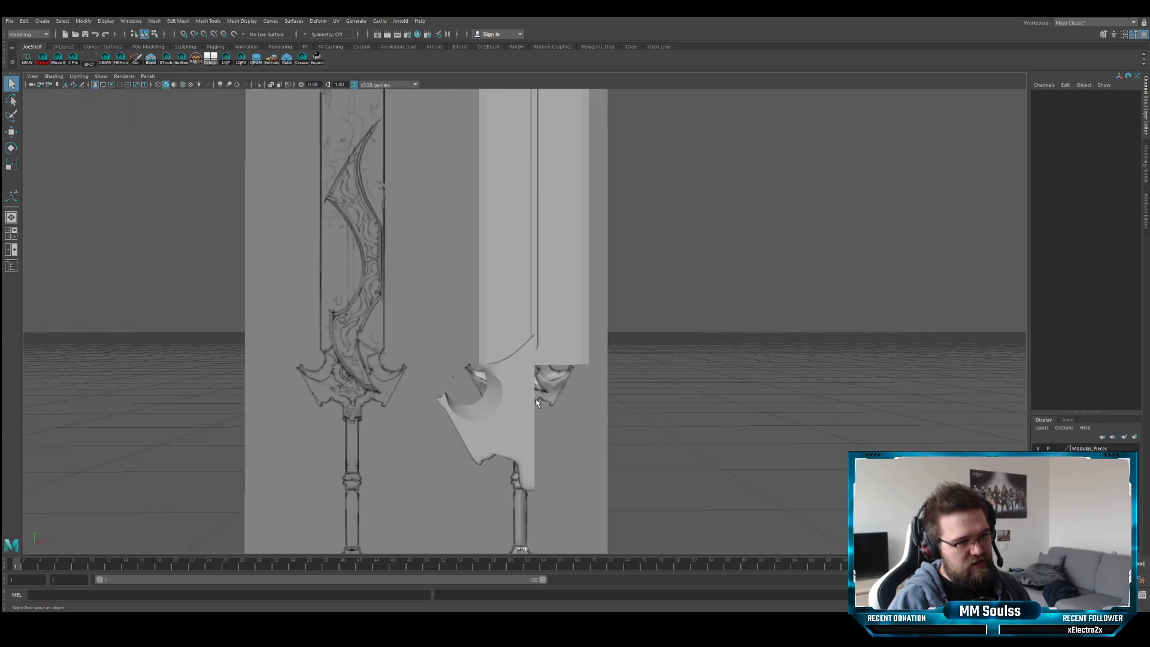
pyautogui.keyDown('alt'); pyautogui.moveTo(537, 402); pyautogui.dragTo(564, 319, button='middle'); pyautogui.keyUp('alt')
pyautogui.keyDown('alt'); pyautogui.moveTo(509, 327); pyautogui.dragTo(568, 343, button='right'); pyautogui.keyUp('alt')
pyautogui.keyDown('alt'); pyautogui.moveTo(530, 334); pyautogui.dragTo(547, 341, button='middle'); pyautogui.keyUp('alt')
pyautogui.moveTo(548, 342)
pyautogui.keyDown('alt'); pyautogui.mouseDown(button='right')
pyautogui.moveTo(635, 357)
pyautogui.moveTo(541, 355)
pyautogui.mouseUp(button='right'); pyautogui.keyUp('alt')
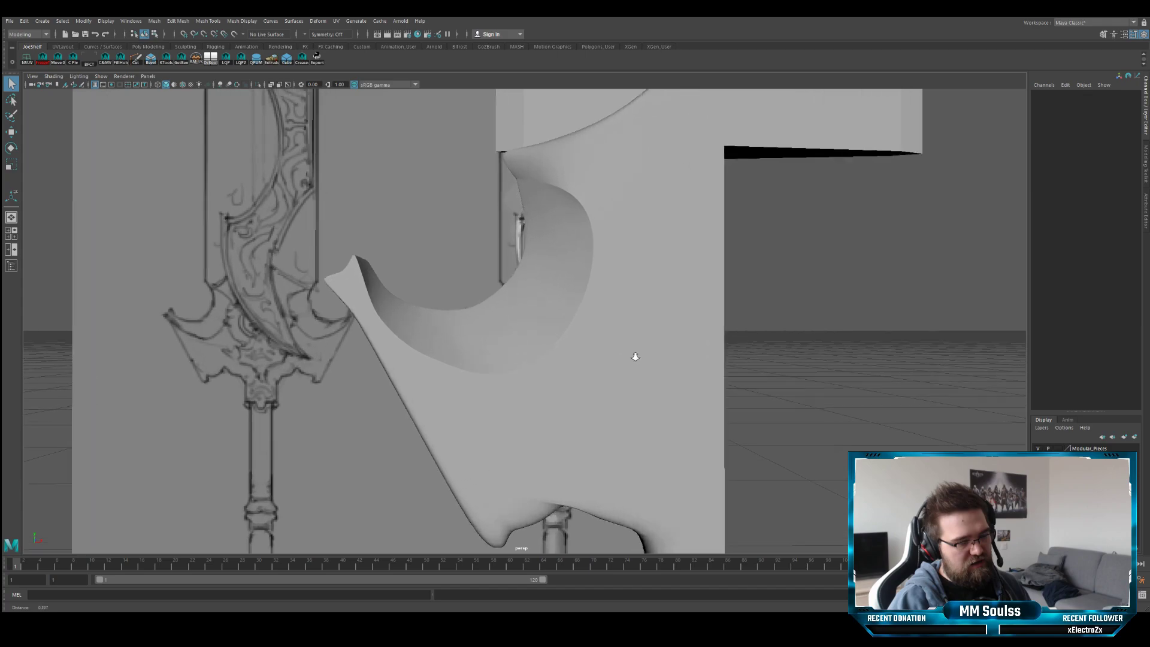
pyautogui.keyDown('alt'); pyautogui.moveTo(542, 355); pyautogui.dragTo(492, 351); pyautogui.keyUp('alt')
pyautogui.keyDown('alt'); pyautogui.moveTo(400, 295); pyautogui.dragTo(438, 317); pyautogui.keyUp('alt')
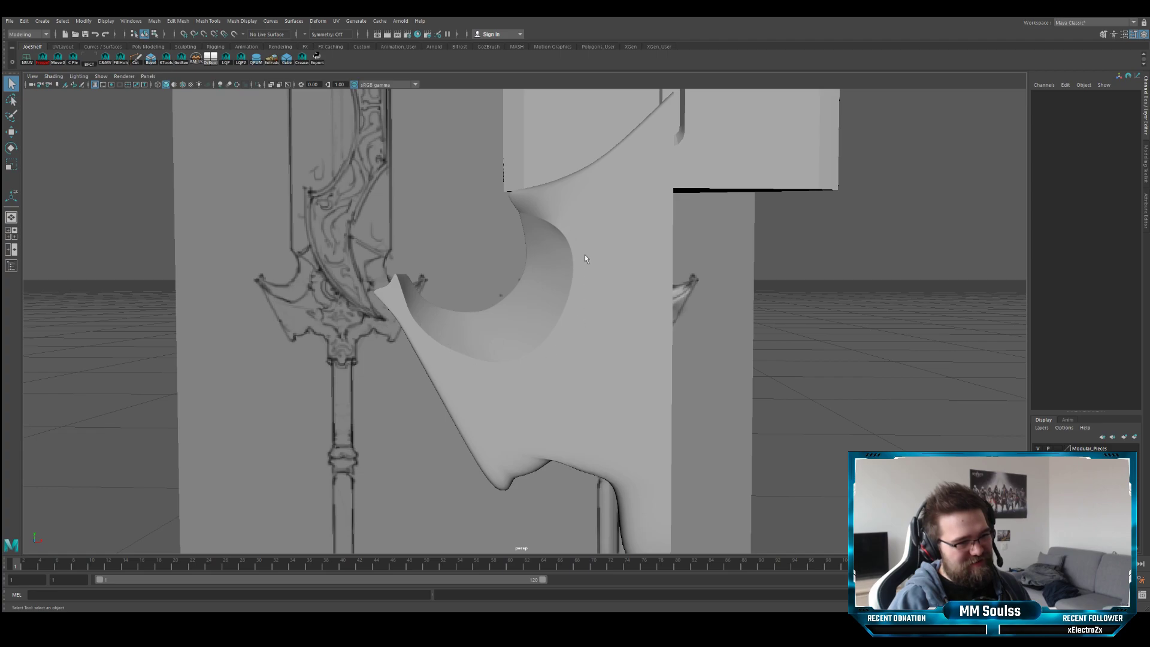
pyautogui.keyDown('alt'); pyautogui.moveTo(562, 243); pyautogui.dragTo(457, 263, button='right'); pyautogui.keyUp('alt')
pyautogui.keyDown('alt'); pyautogui.moveTo(457, 263); pyautogui.dragTo(566, 329); pyautogui.keyUp('alt')
pyautogui.press('space')
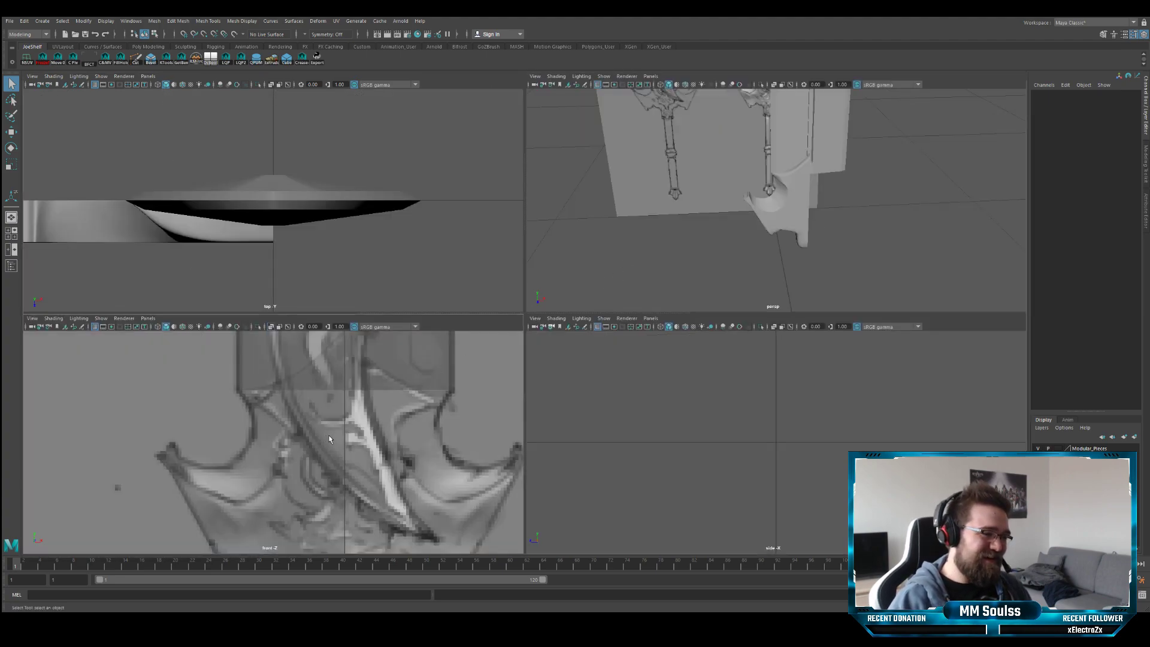
pyautogui.press('space')
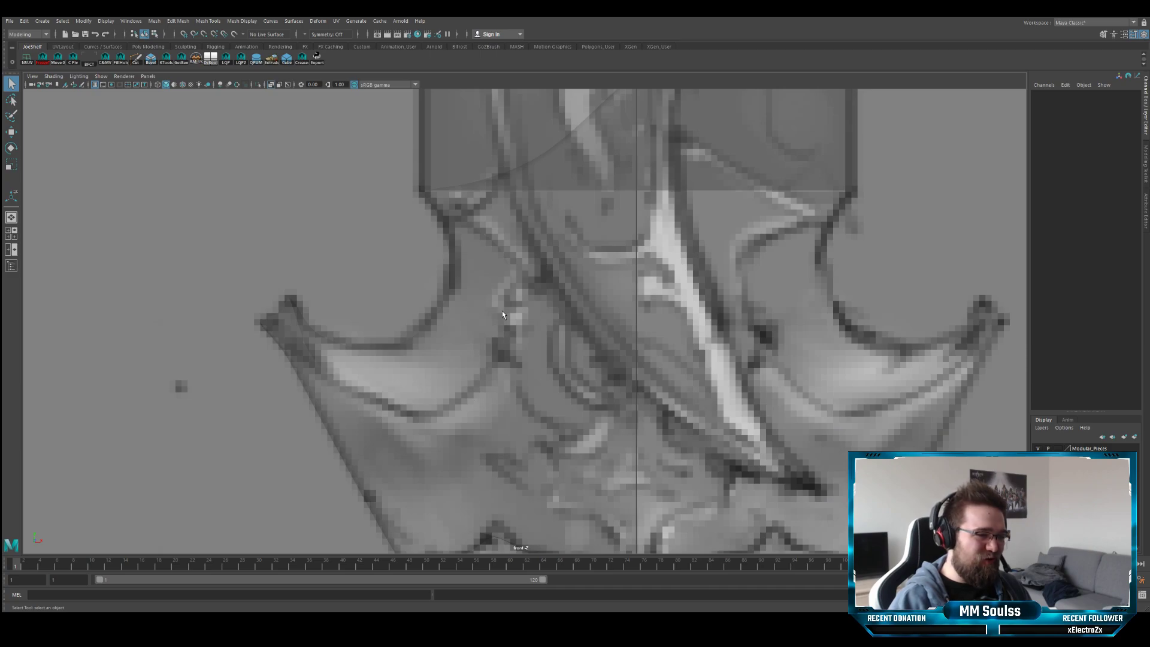
pyautogui.press('space')
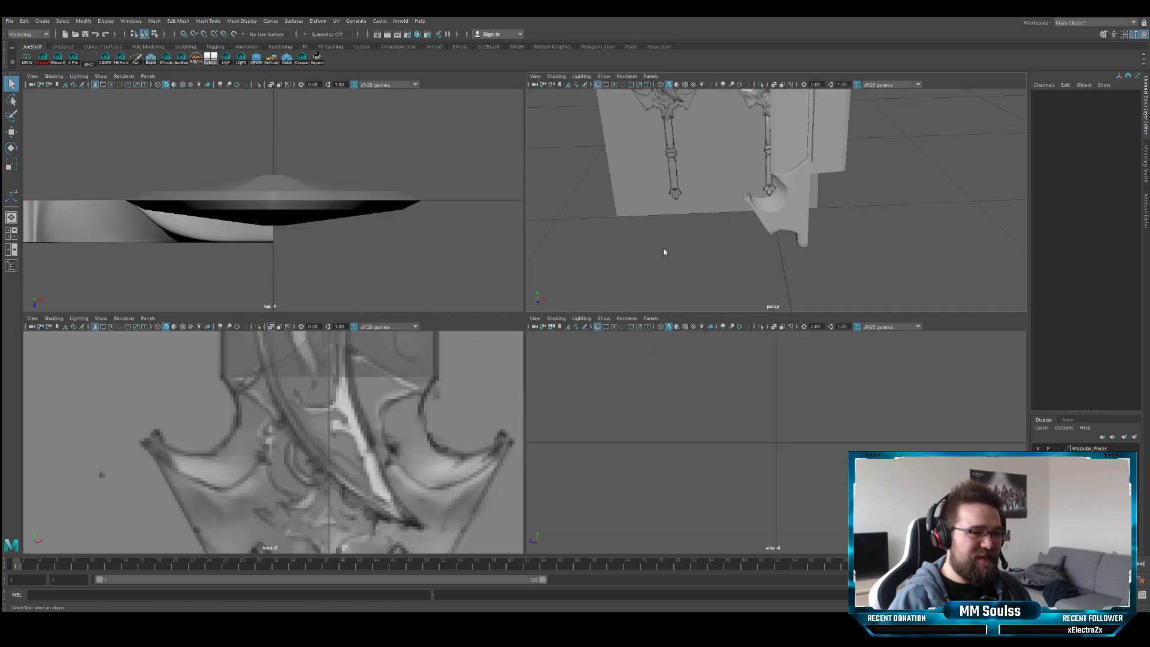
pyautogui.press('space')
pyautogui.keyDown('alt'); pyautogui.moveTo(648, 259); pyautogui.dragTo(573, 225); pyautogui.keyUp('alt')
pyautogui.keyDown('alt'); pyautogui.moveTo(534, 292); pyautogui.dragTo(567, 336); pyautogui.keyUp('alt')
# - Move the vertices on the crescent's lower contour and just below it outward in the unsmoothed front view
pyautogui.click(523, 333)
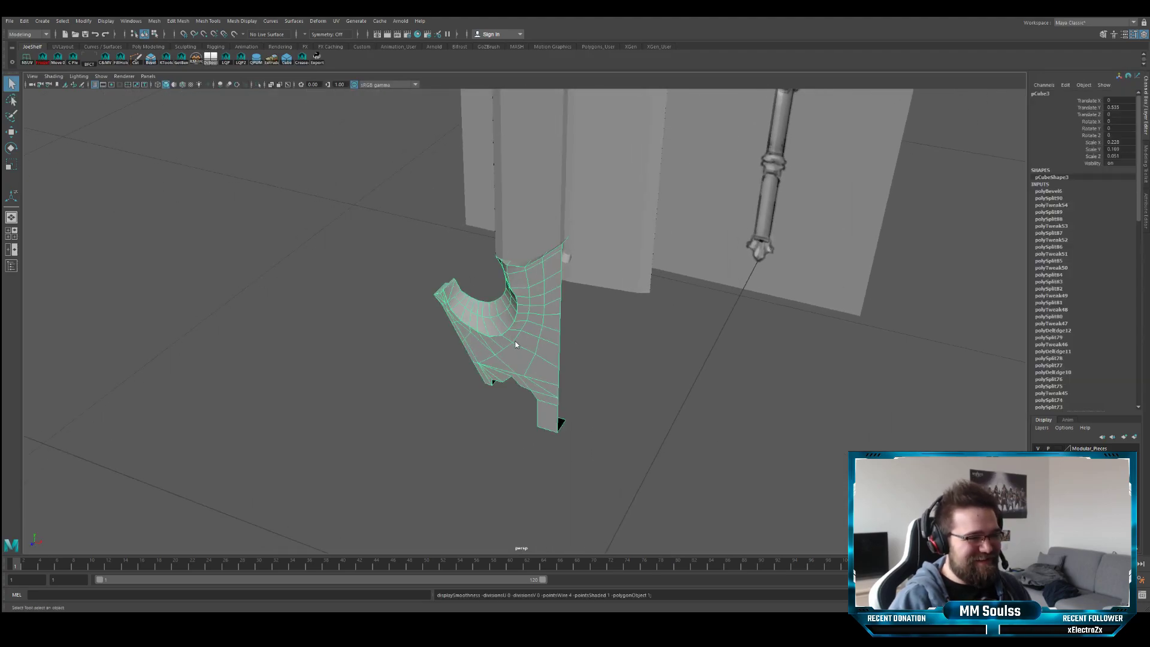
pyautogui.press('F9')
pyautogui.press('space')
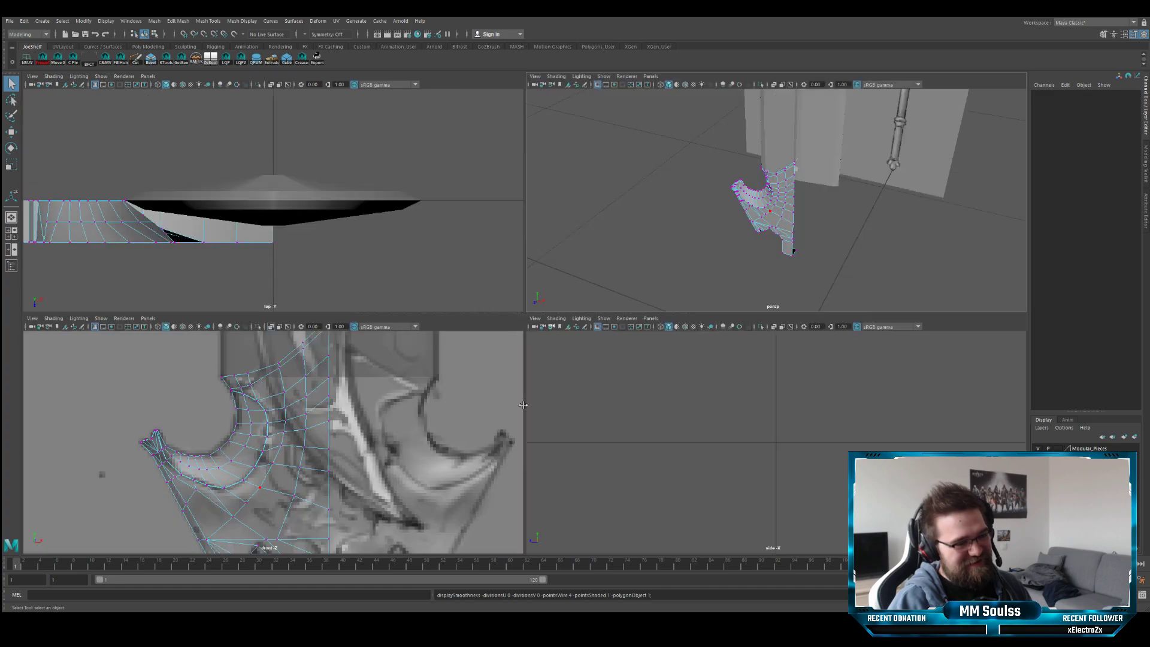
pyautogui.press('space')
pyautogui.scroll(8, 433, 355)
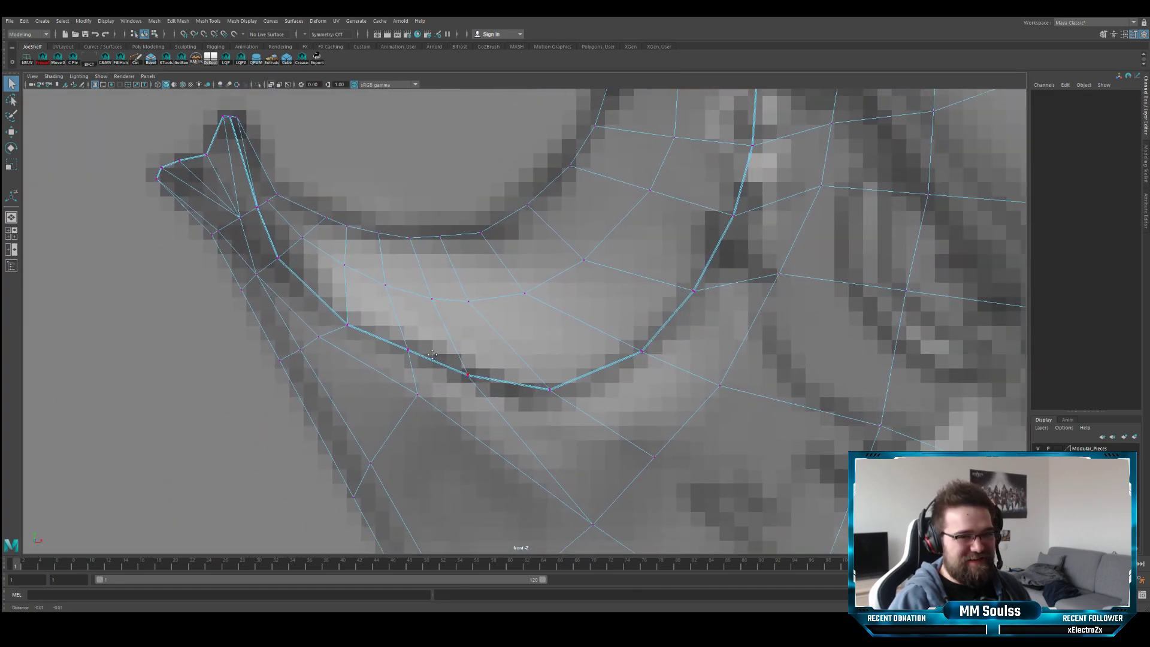
pyautogui.keyDown('alt'); pyautogui.moveTo(433, 355); pyautogui.dragTo(471, 321, button='middle'); pyautogui.keyUp('alt')
pyautogui.moveTo(477, 294); pyautogui.dragTo(453, 325)
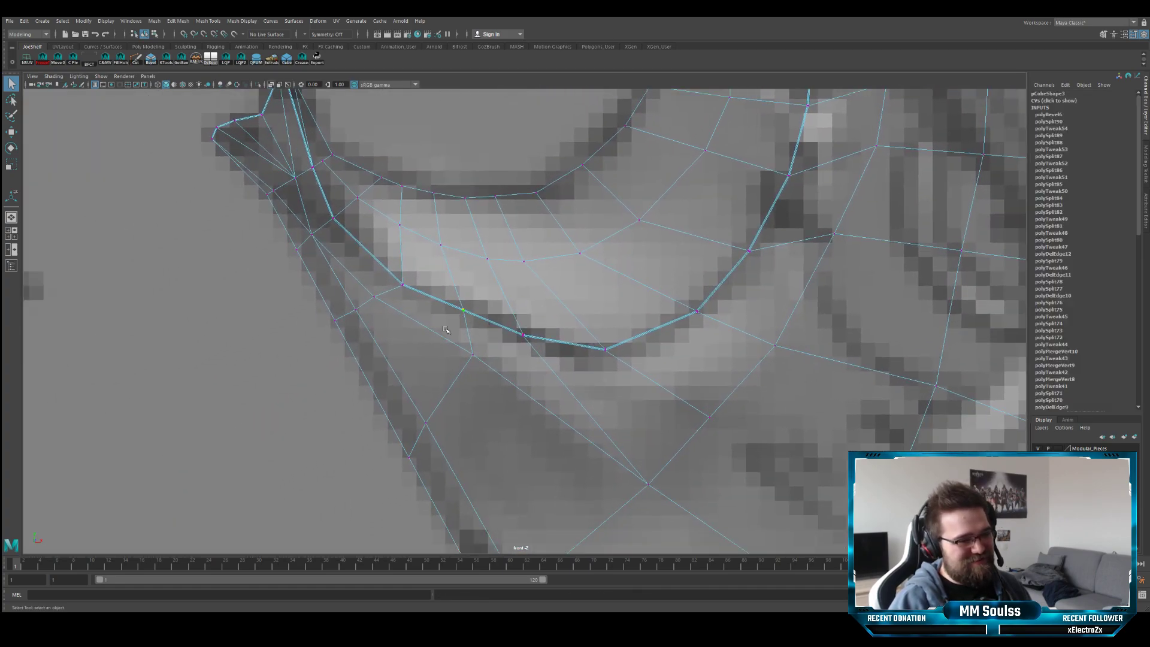
pyautogui.press('w')
pyautogui.moveTo(521, 248); pyautogui.dragTo(519, 289, button='middle')
pyautogui.press('q')
pyautogui.keyDown('shift'); pyautogui.click(484, 346); pyautogui.keyUp('shift')
pyautogui.press('w')
pyautogui.press('q')
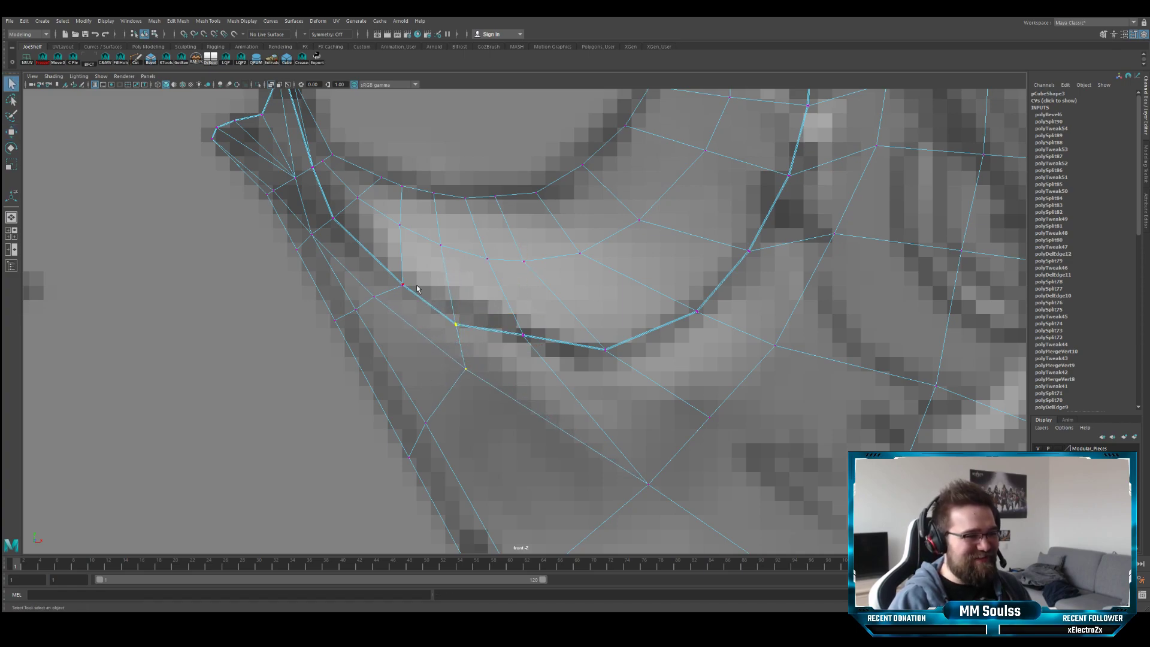
# - Shift the two neighbouring contour vertices outward to round the crescent's lower curve, and check it in smooth preview
pyautogui.moveTo(396, 294); pyautogui.dragTo(396, 295)
pyautogui.press('w')
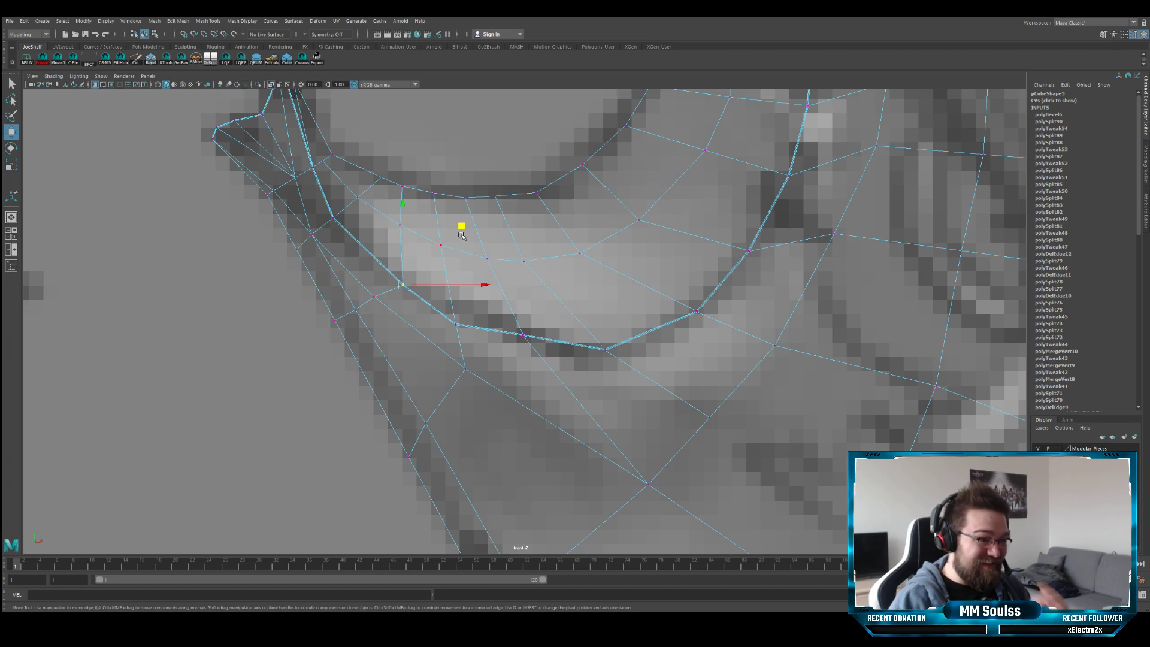
pyautogui.moveTo(462, 225); pyautogui.dragTo(448, 227, button='middle')
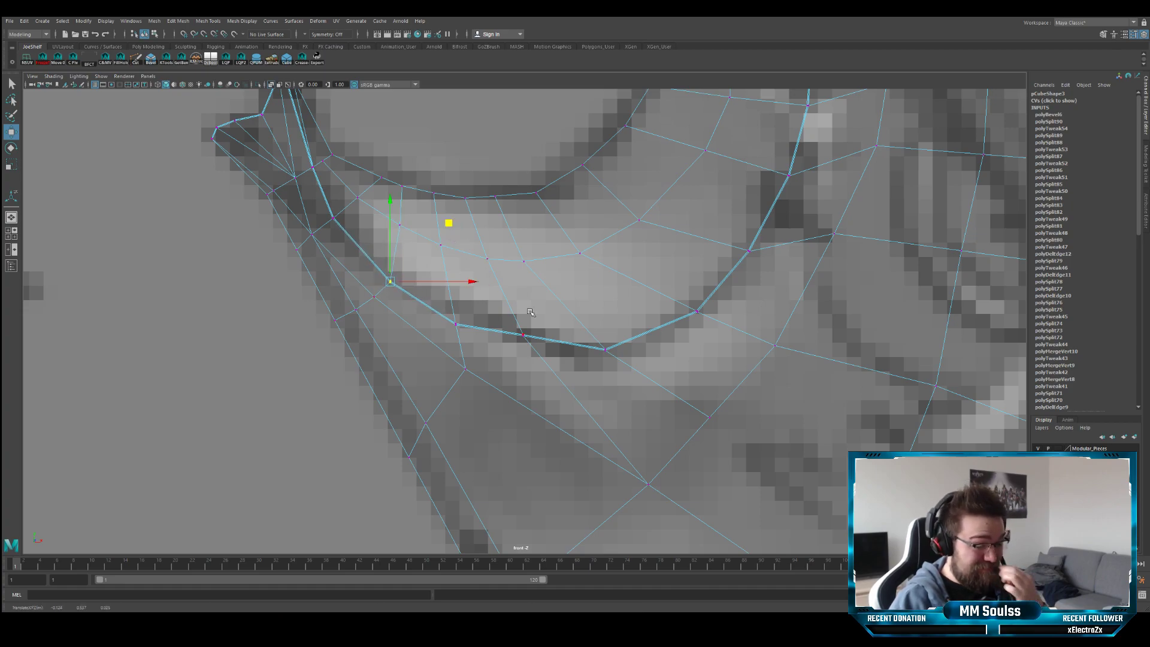
pyautogui.click(523, 335)
pyautogui.moveTo(581, 276); pyautogui.dragTo(584, 285)
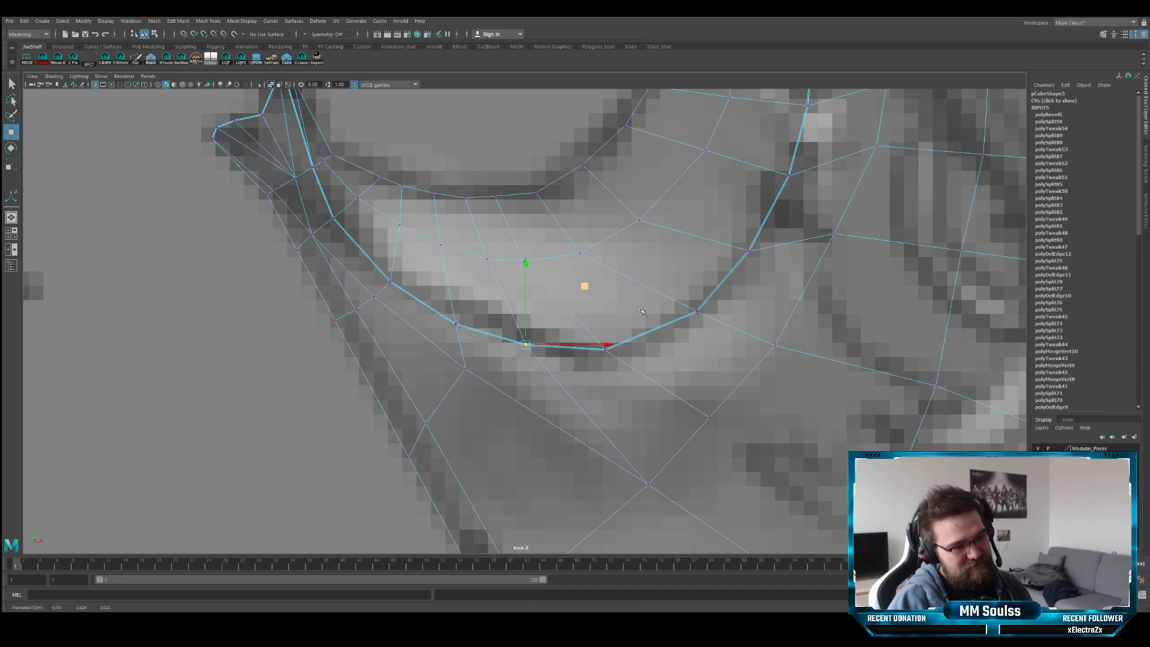
pyautogui.keyDown('alt'); pyautogui.moveTo(636, 308); pyautogui.dragTo(556, 351, button='middle'); pyautogui.keyUp('alt')
pyautogui.scroll(-5, 534, 321)
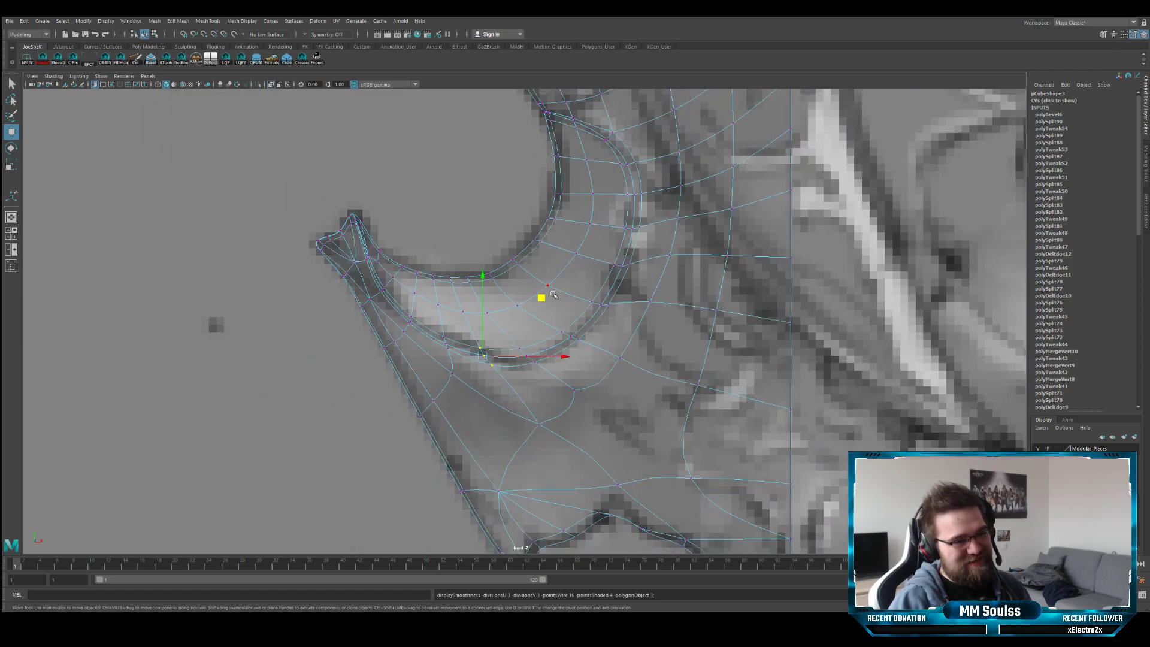
pyautogui.scroll(4, 534, 321)
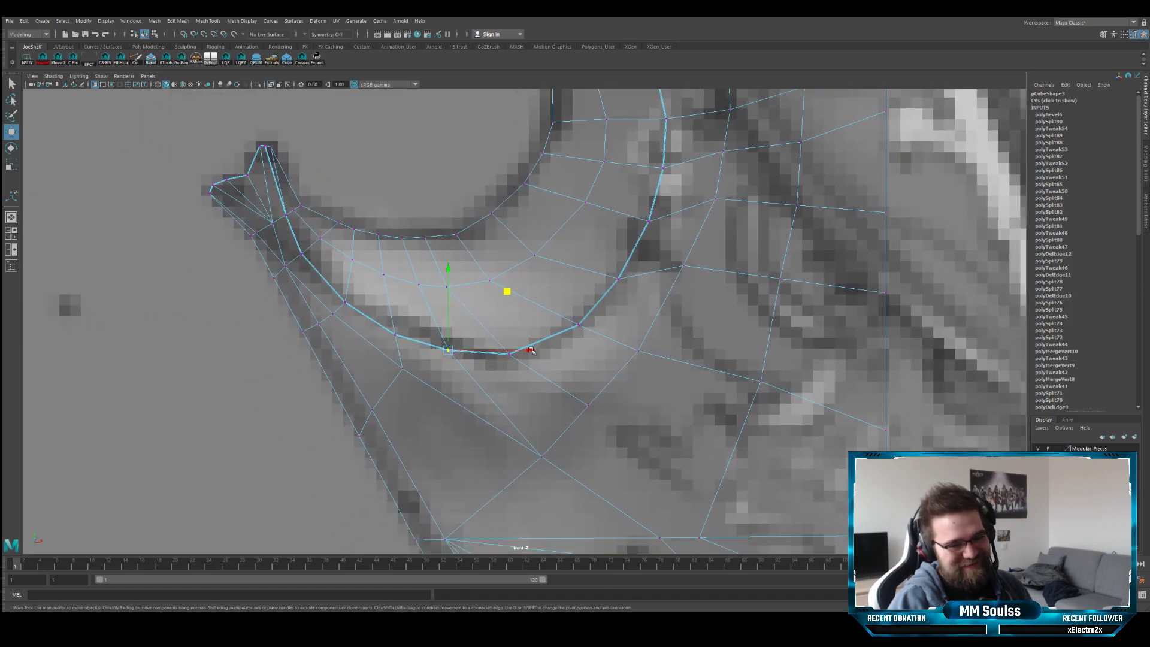
# - Examine the adjusted crescent contour against the reference in the front view, both unsmoothed and in smooth preview
pyautogui.press('q')
pyautogui.keyDown('alt'); pyautogui.moveTo(545, 334); pyautogui.dragTo(552, 359, button='middle'); pyautogui.keyUp('alt')
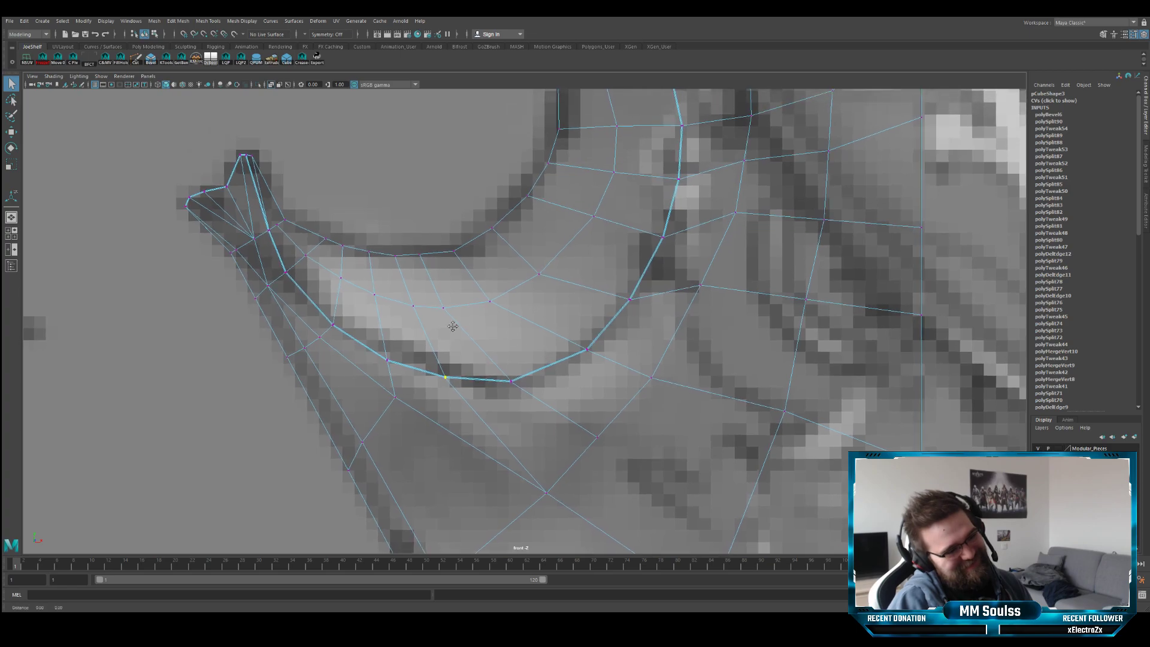
pyautogui.keyDown('alt'); pyautogui.moveTo(452, 325); pyautogui.dragTo(353, 384, button='middle'); pyautogui.keyUp('alt')
pyautogui.keyDown('alt'); pyautogui.moveTo(545, 262); pyautogui.dragTo(511, 290, button='middle'); pyautogui.keyUp('alt')
pyautogui.keyDown('alt'); pyautogui.moveTo(497, 332); pyautogui.dragTo(505, 310, button='middle'); pyautogui.keyUp('alt')
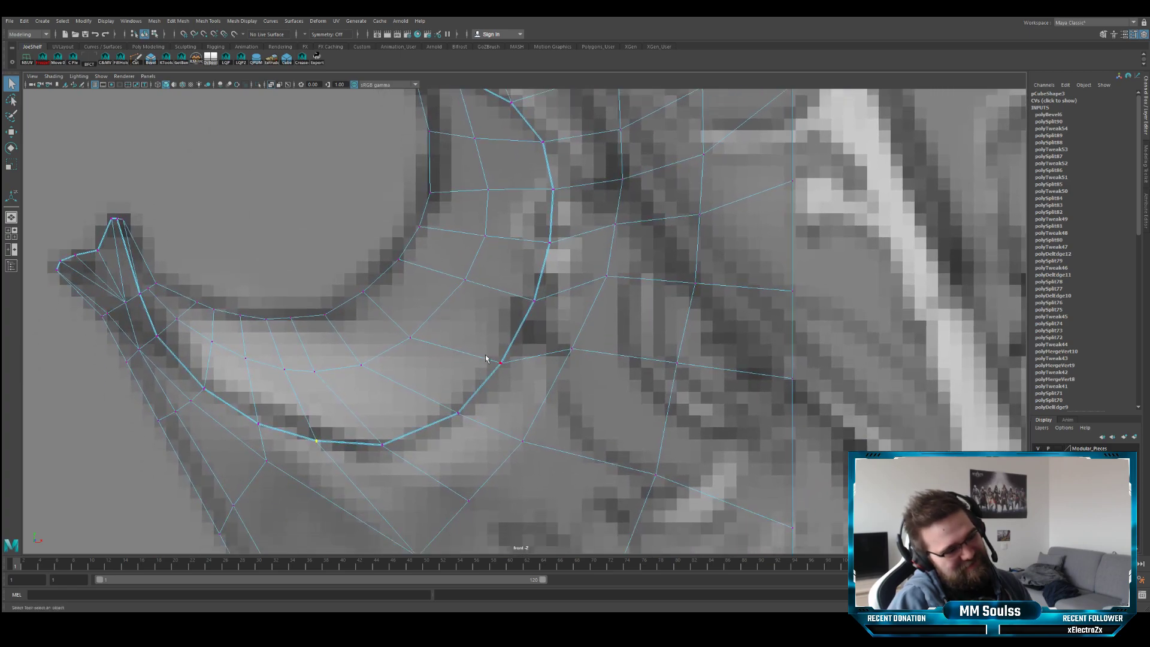
pyautogui.keyDown('alt'); pyautogui.moveTo(493, 228); pyautogui.dragTo(497, 324, button='middle'); pyautogui.keyUp('alt')
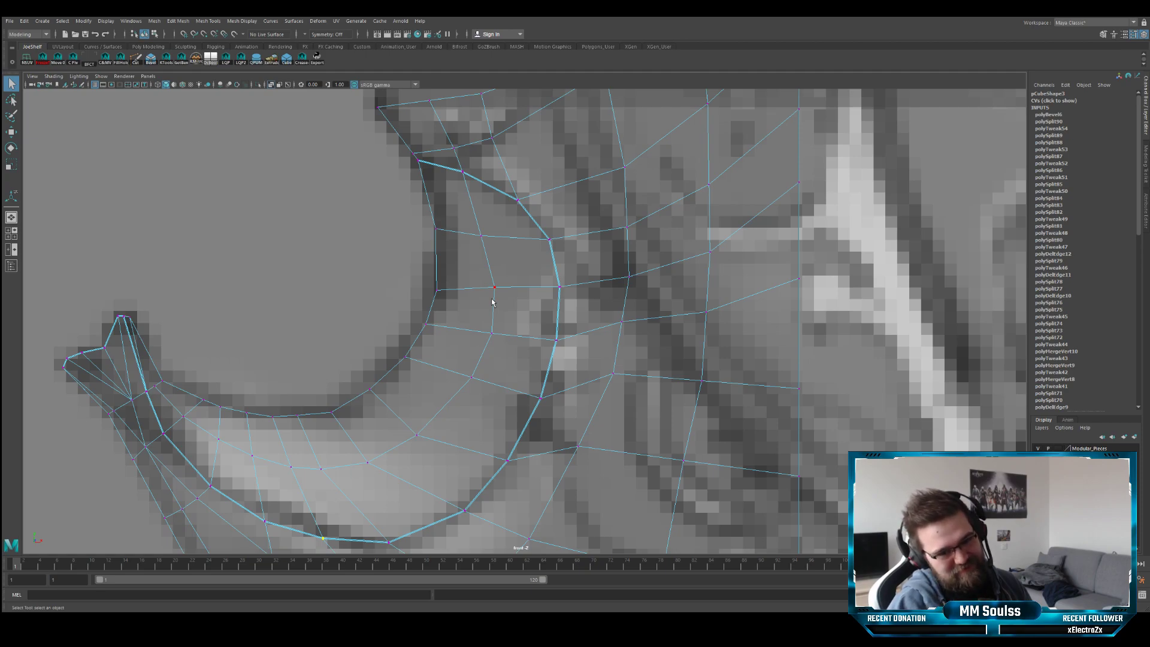
pyautogui.keyDown('alt'); pyautogui.moveTo(448, 347); pyautogui.dragTo(498, 246, button='middle'); pyautogui.keyUp('alt')
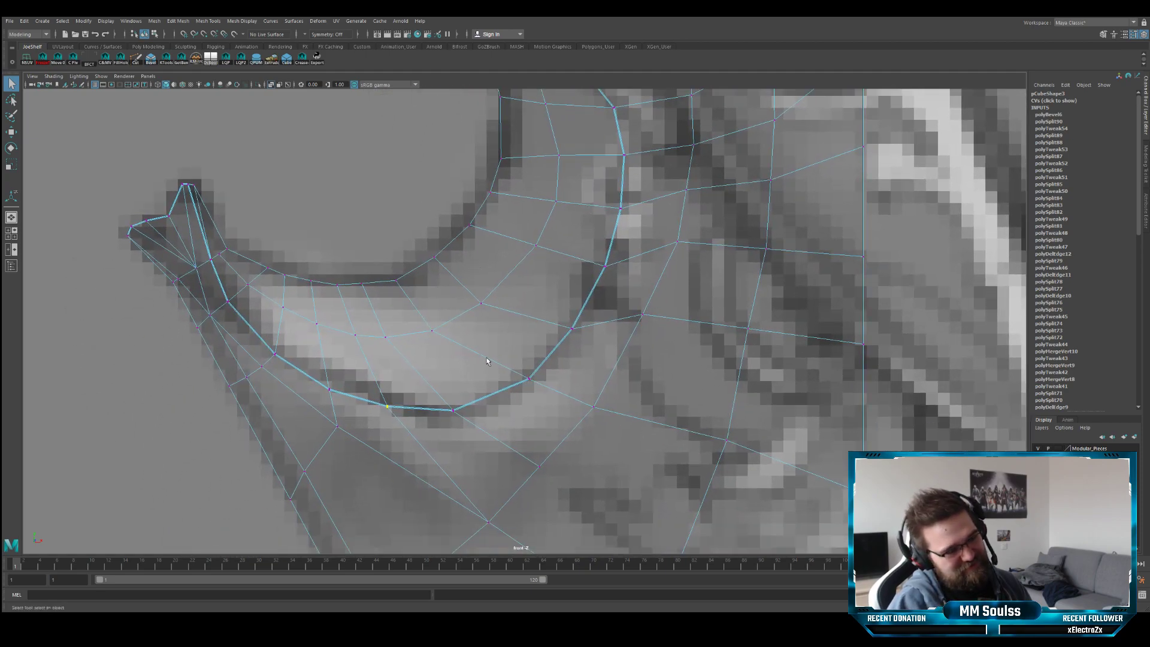
pyautogui.keyDown('alt'); pyautogui.moveTo(547, 340); pyautogui.dragTo(518, 336, button='middle'); pyautogui.keyUp('alt')
pyautogui.scroll(-2, 527, 325)
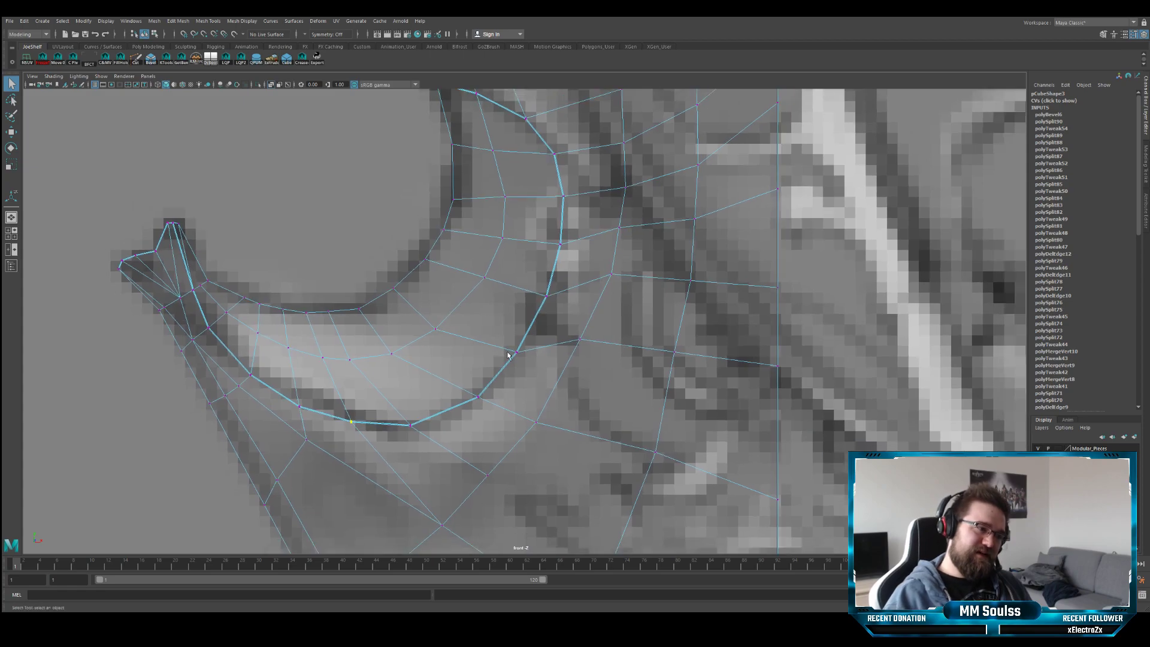
pyautogui.keyDown('alt'); pyautogui.moveTo(257, 330); pyautogui.dragTo(300, 331, button='middle'); pyautogui.keyUp('alt')
pyautogui.press('3')
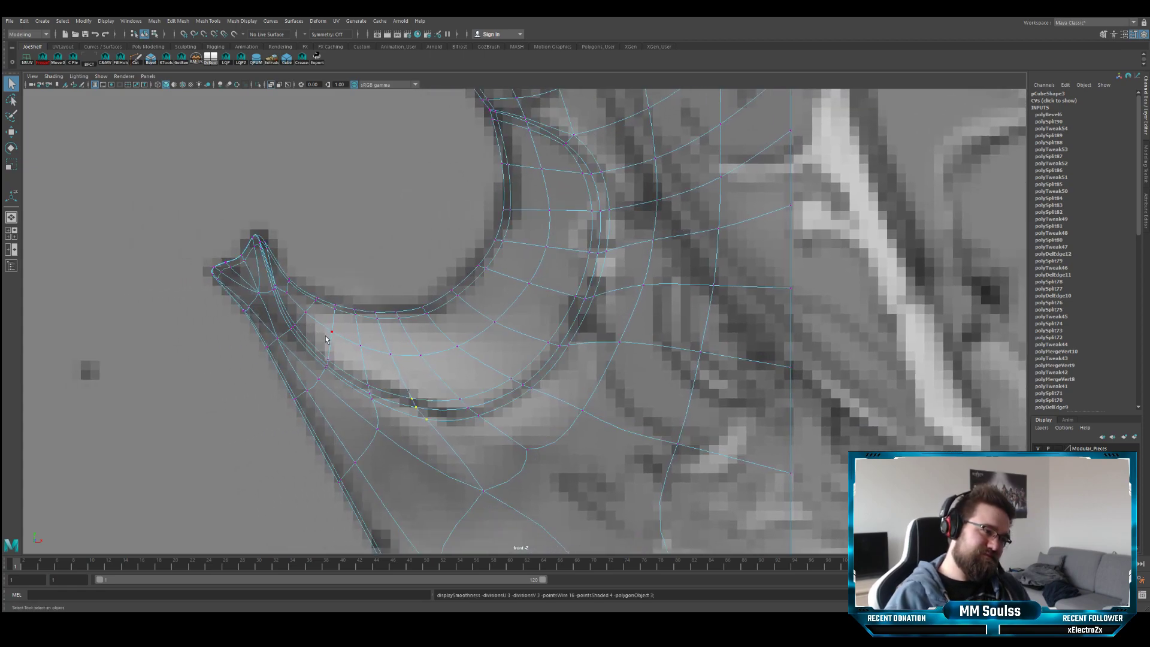
# - Examine the crescent's inner edge and the prong tip against the reference in the front view, both unsmoothed and in smooth preview
pyautogui.scroll(6, 327, 339)
pyautogui.press('1')
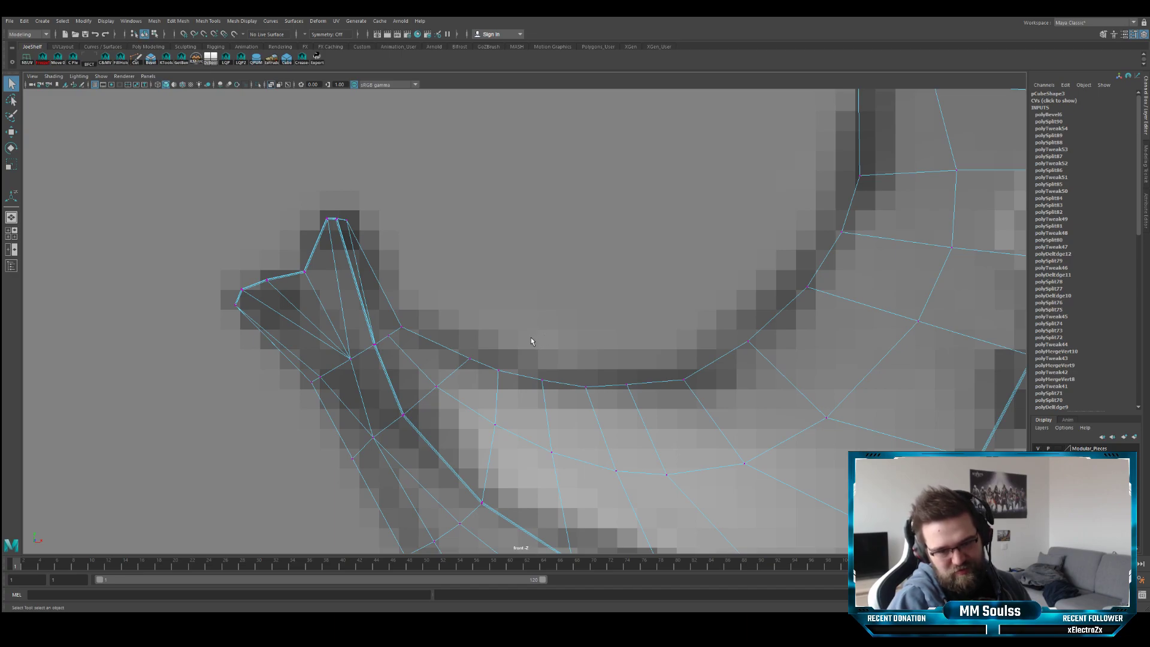
pyautogui.scroll(-5, 491, 330)
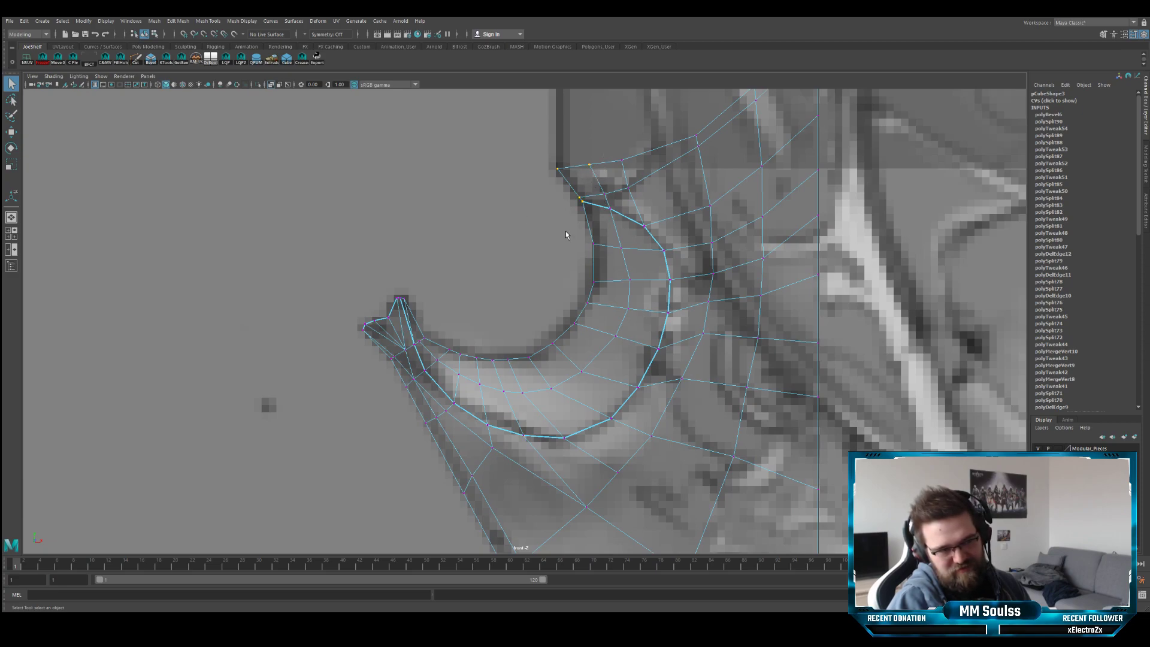
pyautogui.scroll(2, 509, 228)
pyautogui.keyDown('alt'); pyautogui.moveTo(577, 260); pyautogui.dragTo(606, 244, button='middle'); pyautogui.keyUp('alt')
pyautogui.keyDown('alt'); pyautogui.moveTo(477, 265); pyautogui.dragTo(486, 226, button='middle'); pyautogui.keyUp('alt')
pyautogui.keyDown('alt'); pyautogui.moveTo(486, 225); pyautogui.dragTo(619, 280, button='right'); pyautogui.keyUp('alt')
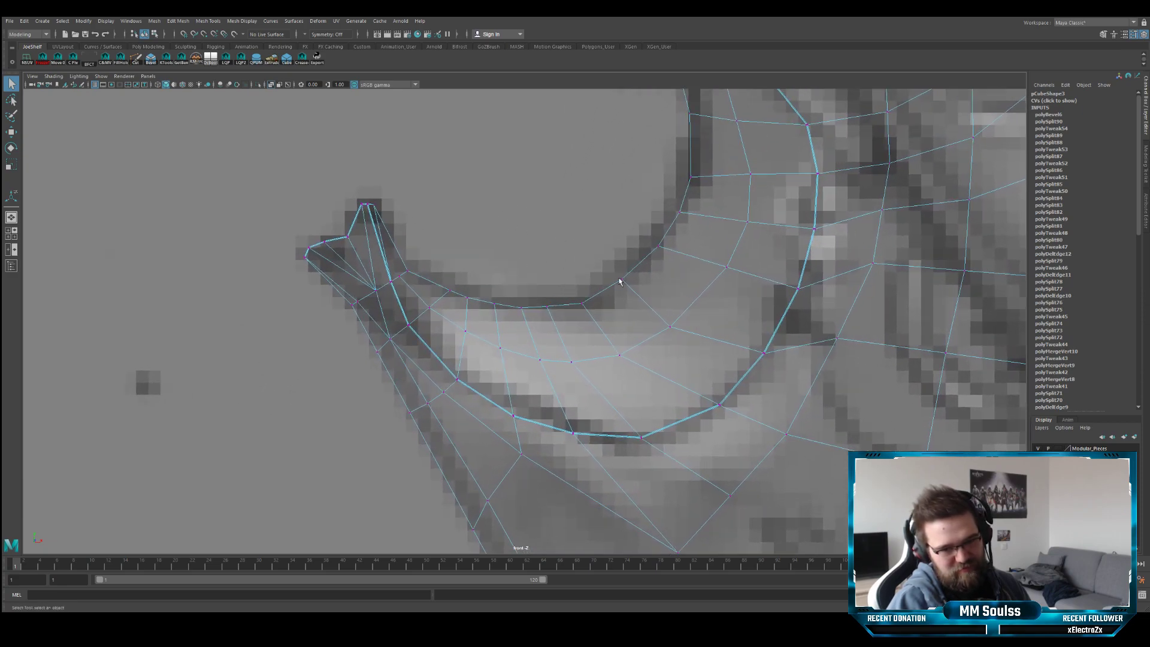
pyautogui.keyDown('alt'); pyautogui.moveTo(398, 284); pyautogui.dragTo(420, 261, button='middle'); pyautogui.keyUp('alt')
pyautogui.keyDown('alt'); pyautogui.moveTo(420, 261); pyautogui.dragTo(542, 272, button='right'); pyautogui.keyUp('alt')
pyautogui.keyDown('alt'); pyautogui.moveTo(404, 240); pyautogui.dragTo(432, 329, button='middle'); pyautogui.keyUp('alt')
pyautogui.keyDown('alt'); pyautogui.moveTo(431, 329); pyautogui.dragTo(603, 341, button='right'); pyautogui.keyUp('alt')
pyautogui.press('3')
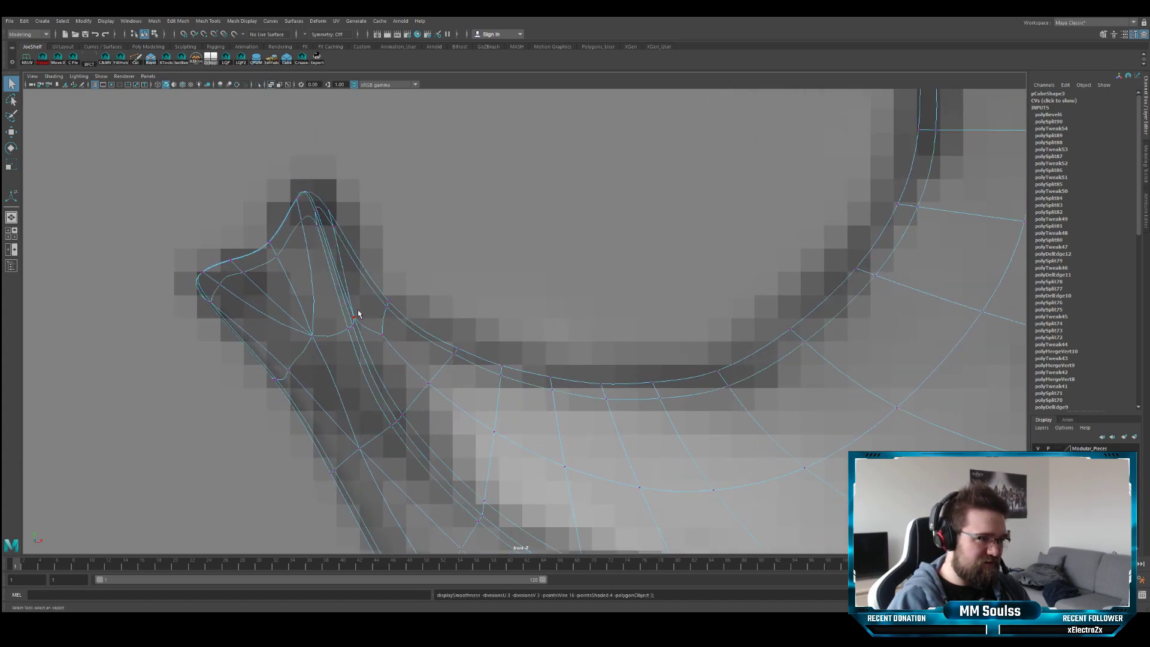
pyautogui.press('1')
pyautogui.scroll(1, 354, 299)
# - Inspect the ornament in the perspective view from several angles, first unsmoothed and with the mesh deselected in smooth preview
pyautogui.press('space')
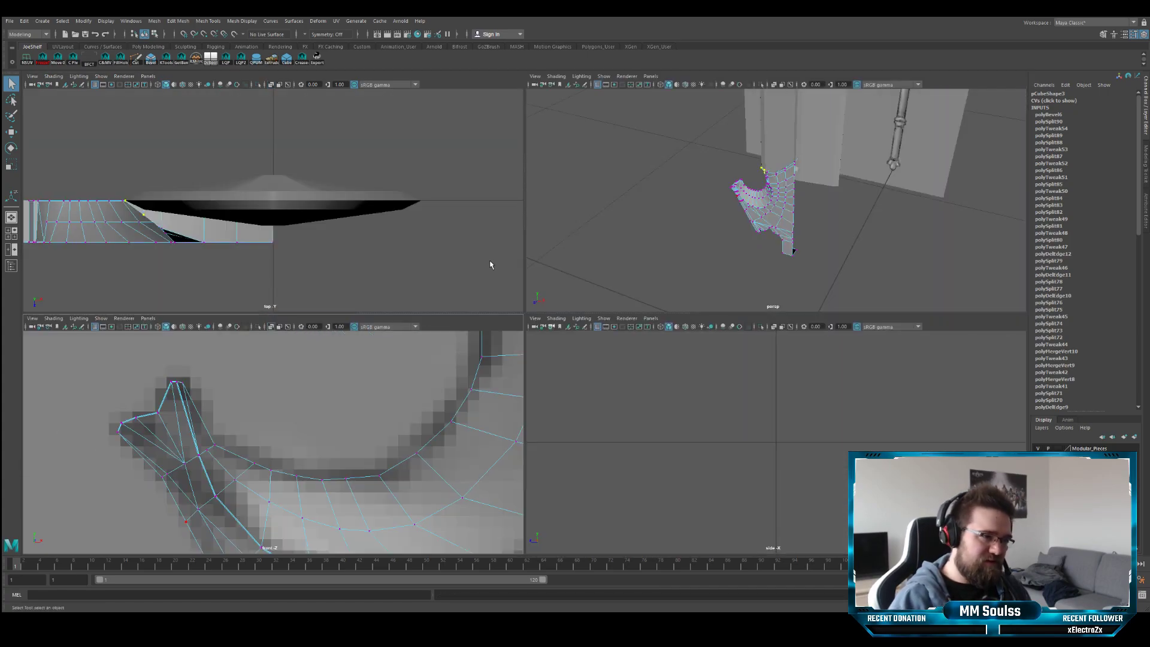
pyautogui.press('space')
pyautogui.keyDown('alt'); pyautogui.moveTo(652, 252); pyautogui.dragTo(773, 270); pyautogui.keyUp('alt')
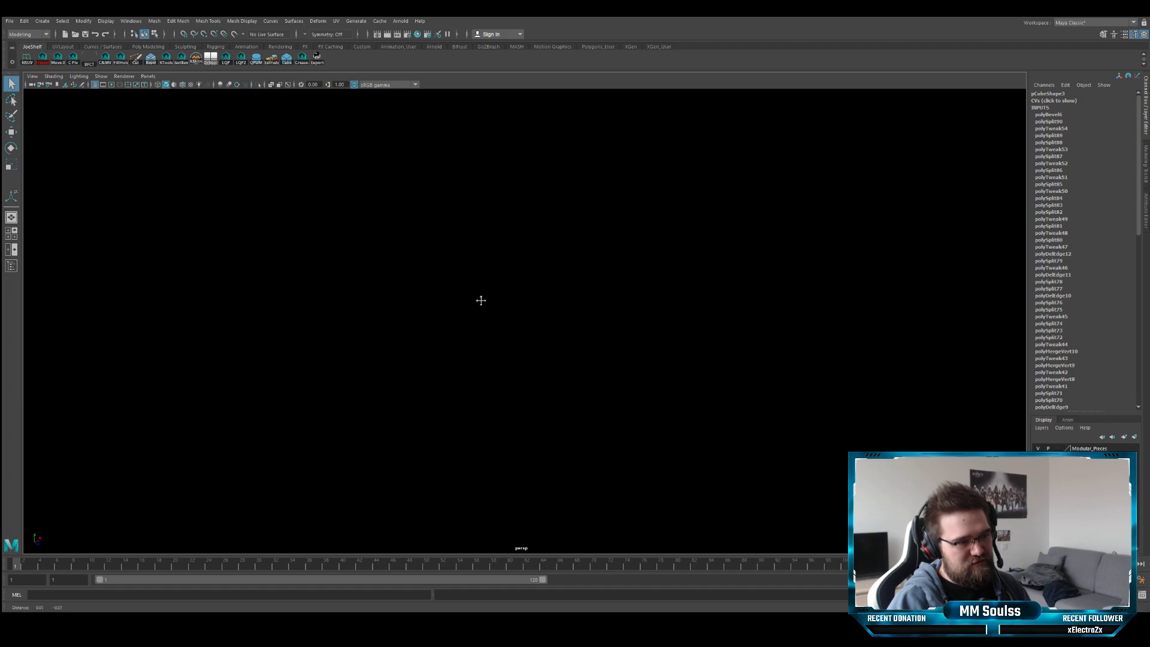
pyautogui.keyDown('alt'); pyautogui.moveTo(482, 300); pyautogui.dragTo(637, 343, button='right'); pyautogui.keyUp('alt')
pyautogui.keyDown('alt'); pyautogui.moveTo(637, 343); pyautogui.dragTo(521, 335); pyautogui.keyUp('alt')
pyautogui.keyDown('alt'); pyautogui.moveTo(485, 338); pyautogui.dragTo(554, 356, button='right'); pyautogui.keyUp('alt')
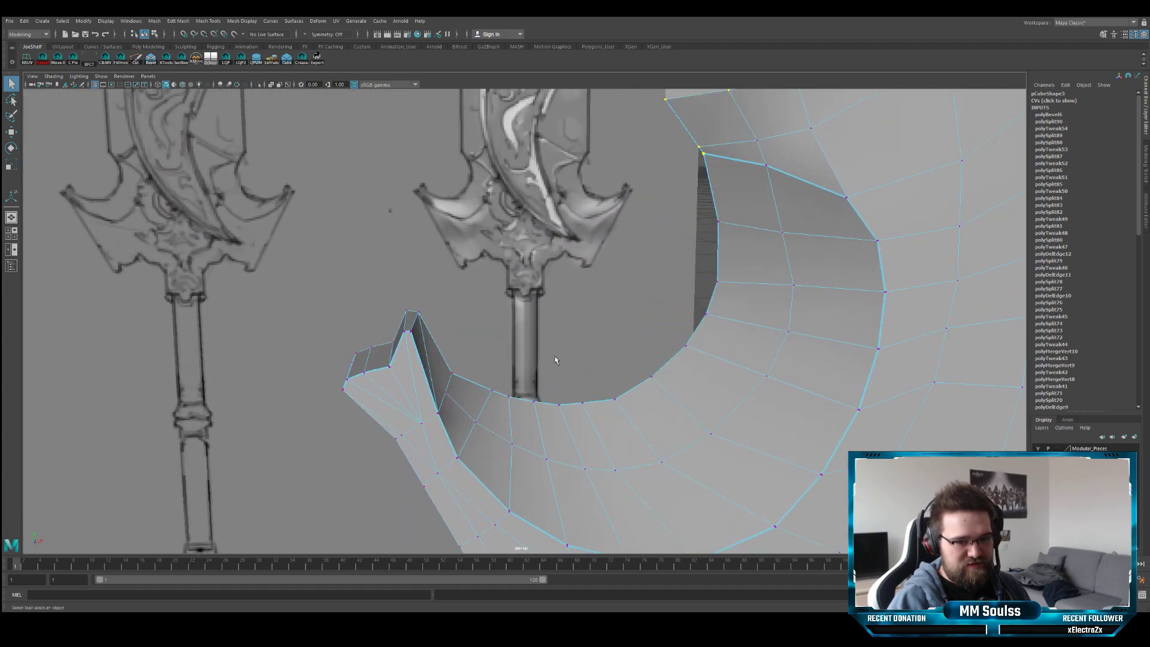
pyautogui.keyDown('alt'); pyautogui.moveTo(554, 356); pyautogui.dragTo(660, 348); pyautogui.keyUp('alt')
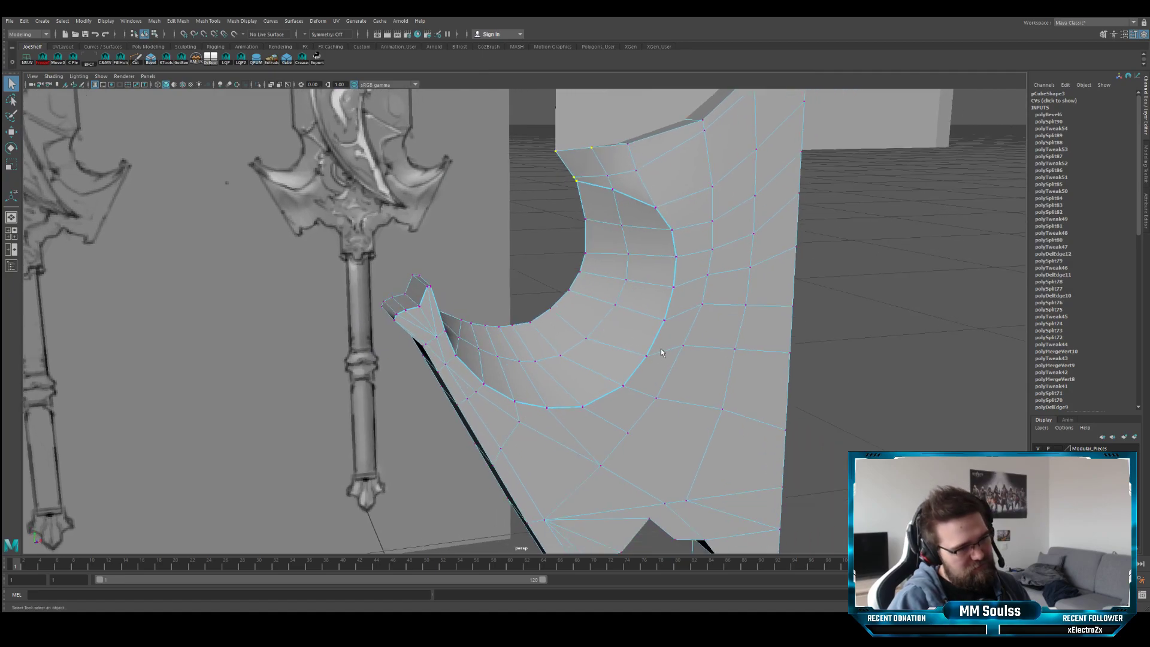
pyautogui.press('3')
pyautogui.moveTo(730, 276); pyautogui.dragTo(764, 249, button='right')
pyautogui.click(815, 281)
pyautogui.keyDown('alt'); pyautogui.moveTo(769, 298); pyautogui.dragTo(682, 321); pyautogui.keyUp('alt')
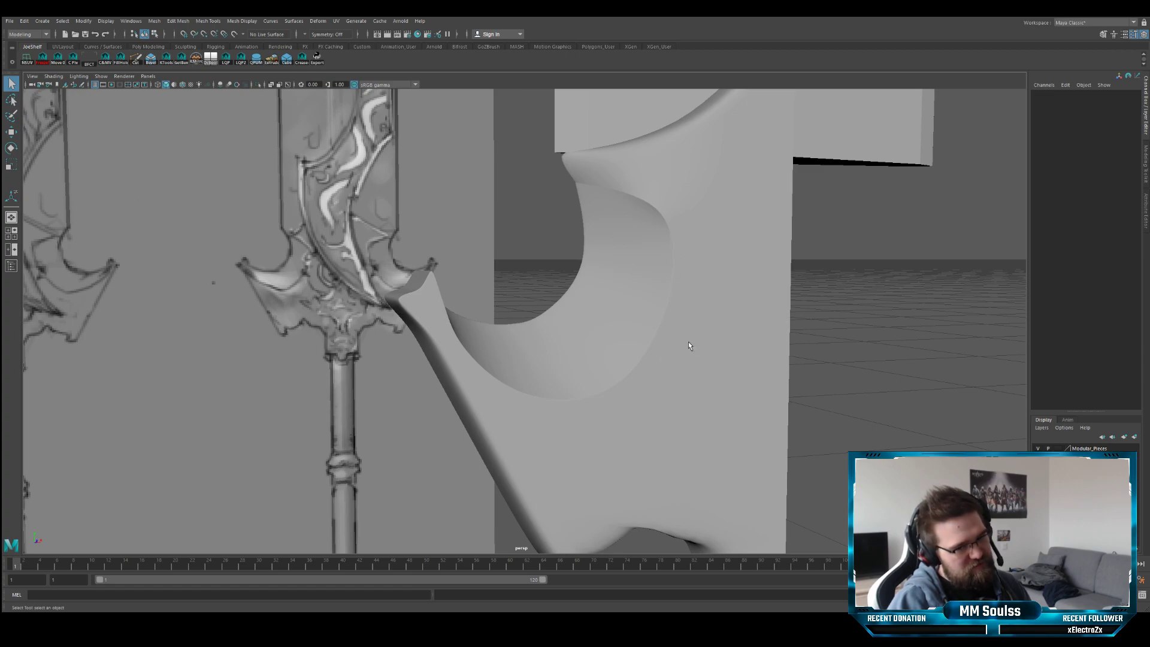
pyautogui.keyDown('alt'); pyautogui.moveTo(675, 337); pyautogui.dragTo(460, 334); pyautogui.keyUp('alt')
pyautogui.click(629, 318)
# - Return the ornament to unsmoothed display and study the guard's prongs and lower edge on the reference image
pyautogui.press('1')
pyautogui.scroll(-6, 453, 328)
pyautogui.scroll(9, 451, 324)
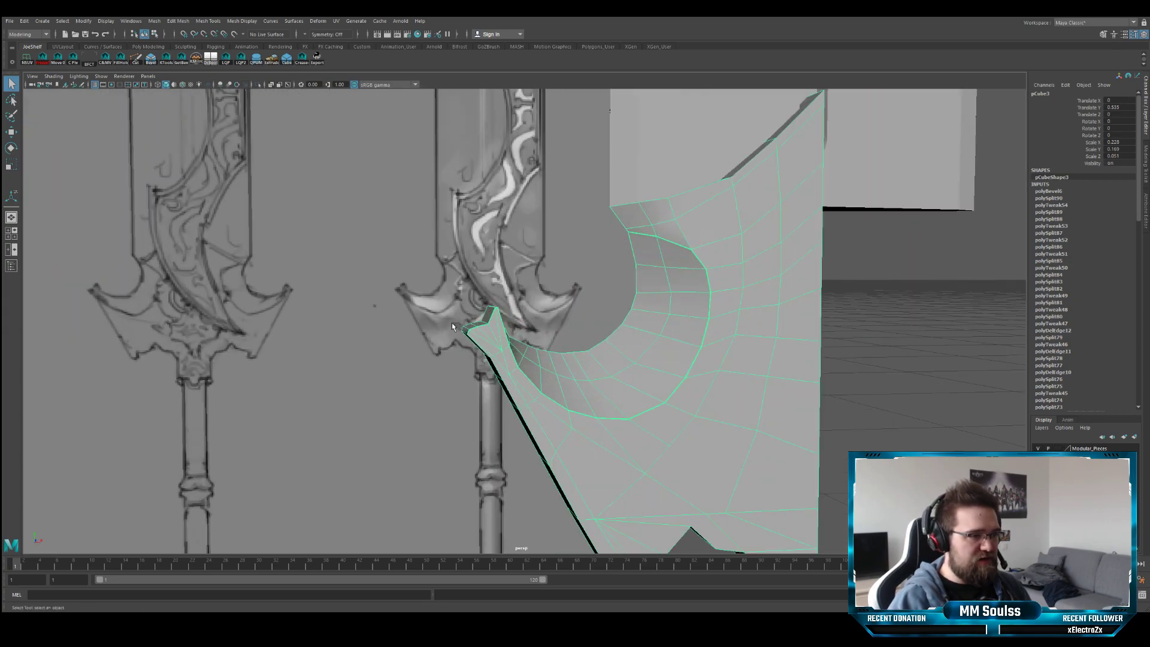
pyautogui.scroll(-5, 449, 324)
pyautogui.scroll(10, 443, 311)
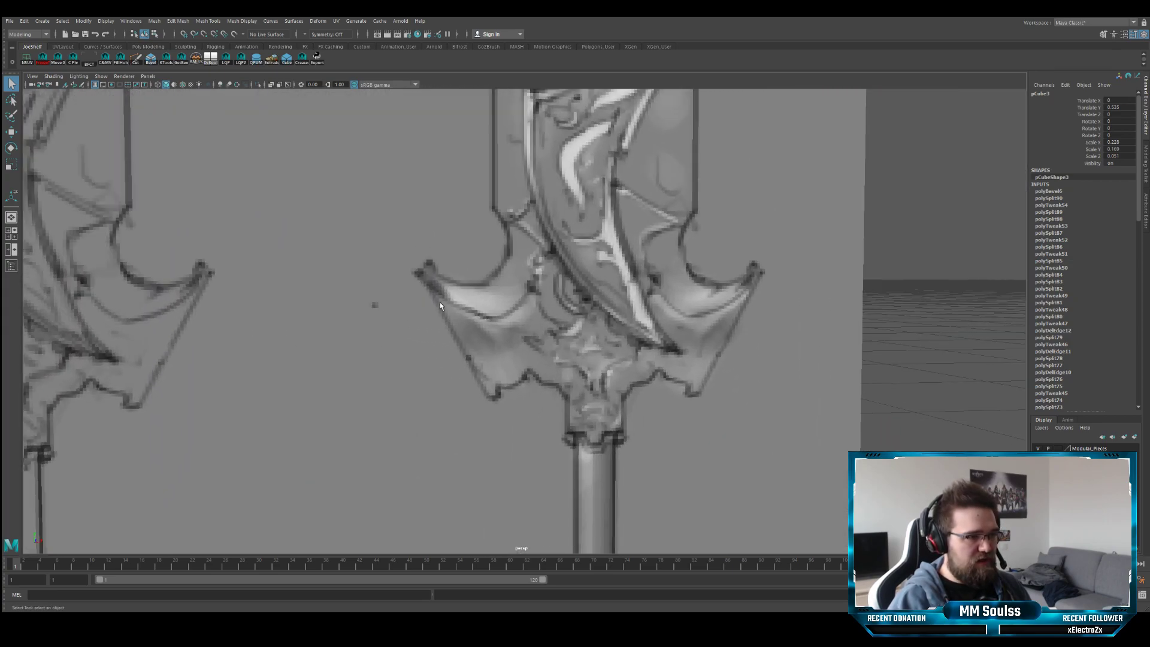
pyautogui.scroll(-5, 434, 294)
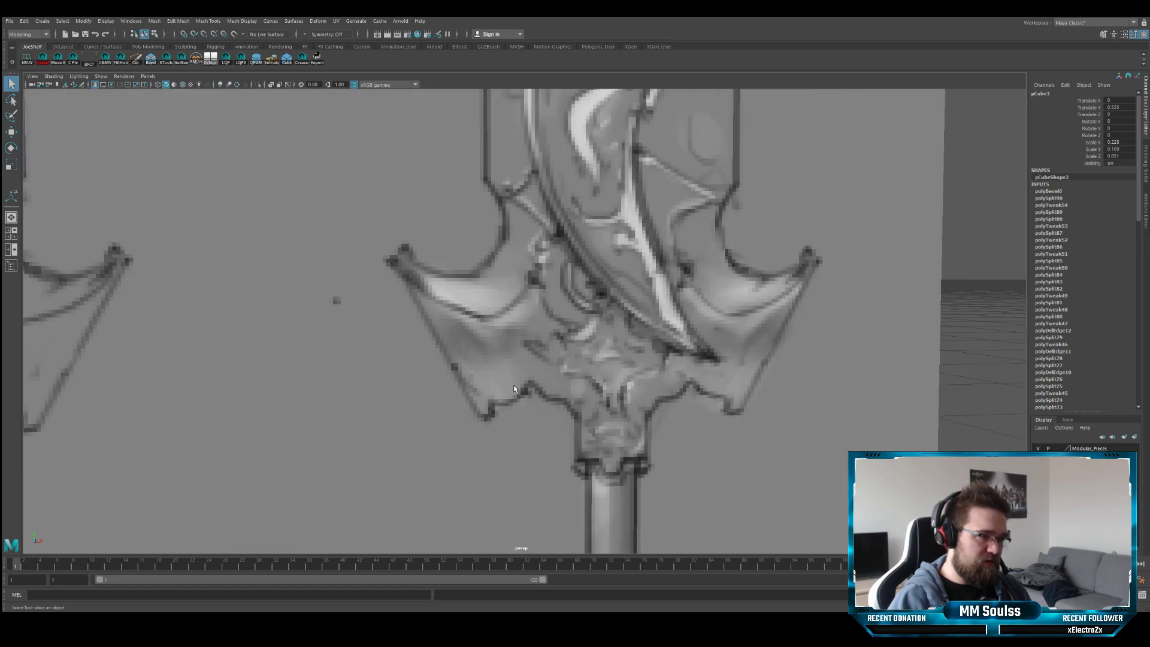
pyautogui.scroll(-3, 503, 386)
pyautogui.keyDown('alt'); pyautogui.moveTo(467, 385); pyautogui.dragTo(542, 362); pyautogui.keyUp('alt')
pyautogui.keyDown('alt'); pyautogui.moveTo(593, 331); pyautogui.dragTo(376, 339, button='right'); pyautogui.keyUp('alt')
pyautogui.keyDown('alt'); pyautogui.moveTo(533, 322); pyautogui.dragTo(505, 328); pyautogui.keyUp('alt')
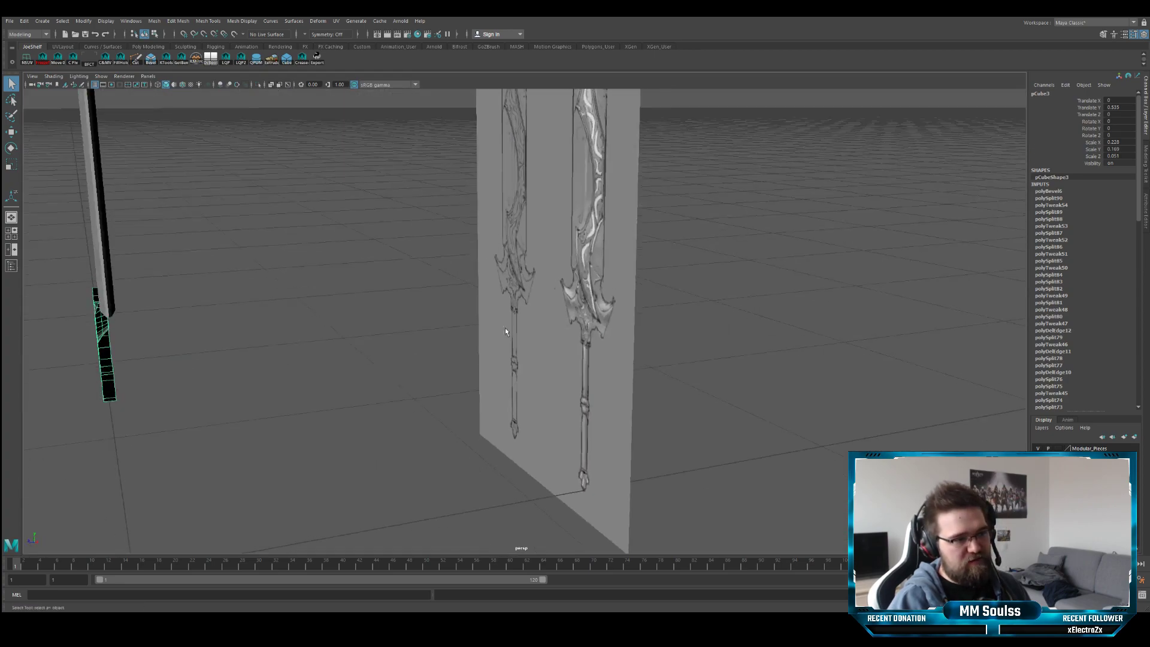
# - Move the large box in front of the reference sideways along X, away from the sword parts
pyautogui.keyDown('alt'); pyautogui.moveTo(524, 323); pyautogui.dragTo(526, 358, button='middle'); pyautogui.keyUp('alt')
pyautogui.keyDown('alt'); pyautogui.moveTo(526, 358); pyautogui.dragTo(559, 296); pyautogui.keyUp('alt')
pyautogui.keyDown('alt'); pyautogui.moveTo(527, 403); pyautogui.dragTo(479, 440, button='right'); pyautogui.keyUp('alt')
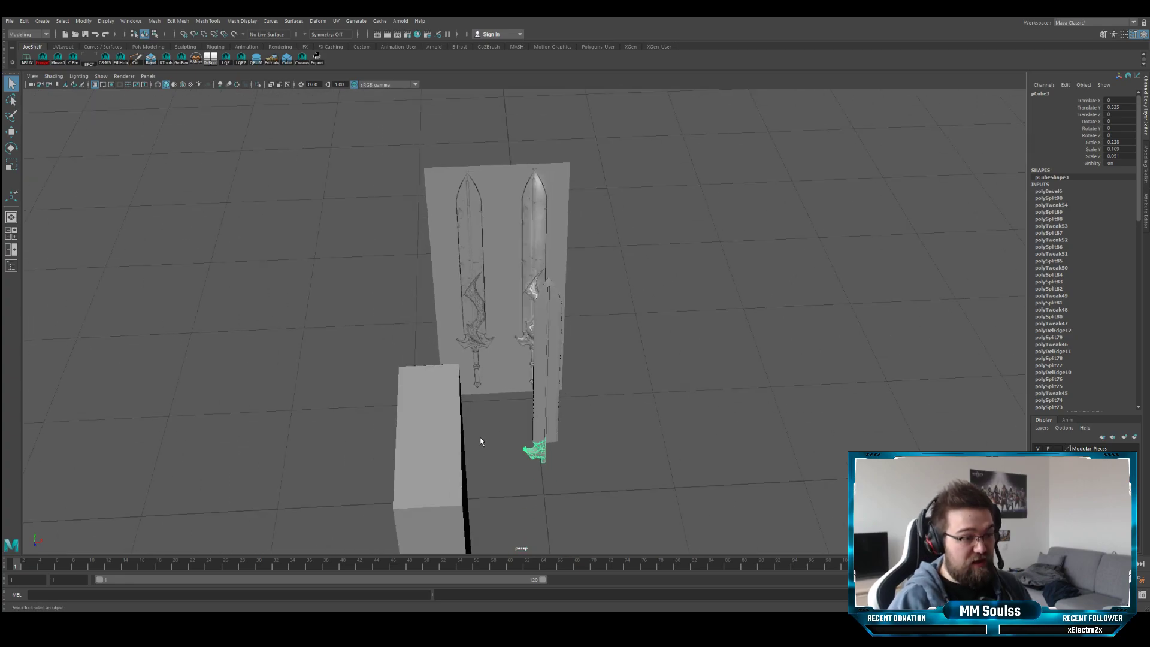
pyautogui.keyDown('alt'); pyautogui.moveTo(479, 440); pyautogui.dragTo(457, 385, button='middle'); pyautogui.keyUp('alt')
pyautogui.click(456, 385)
pyautogui.click(449, 396)
pyautogui.press('w')
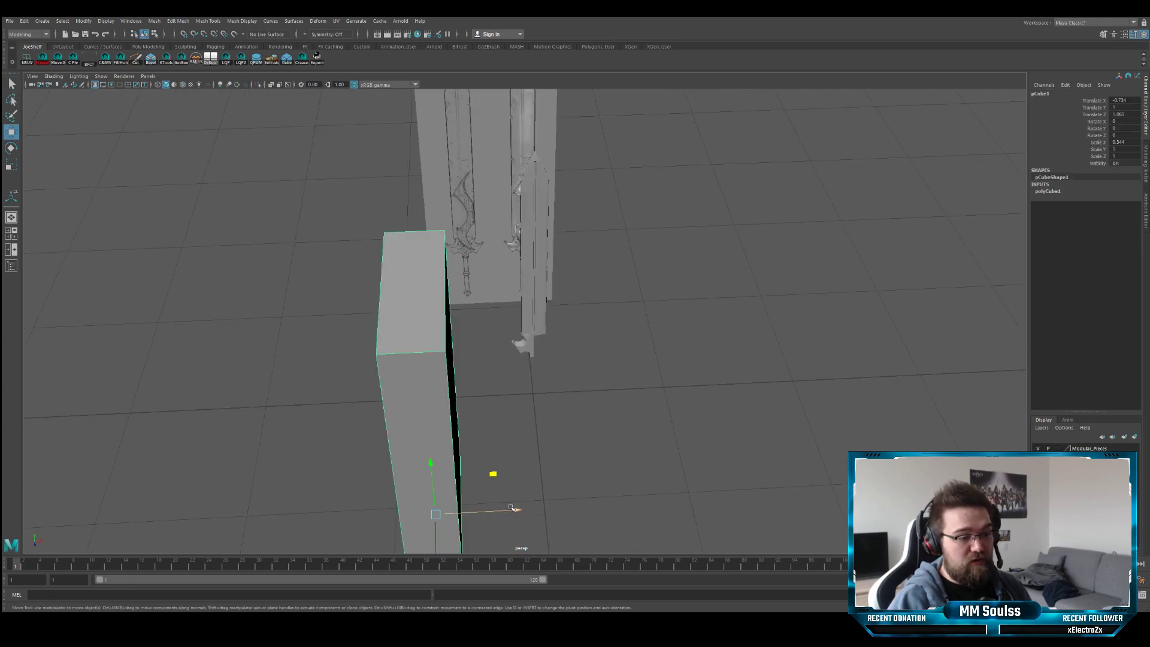
pyautogui.moveTo(512, 508); pyautogui.dragTo(358, 501)
# - Reselect the ornament mesh and frame it in the perspective view beside the reference
pyautogui.keyDown('alt'); pyautogui.moveTo(475, 400); pyautogui.dragTo(512, 391); pyautogui.keyUp('alt')
pyautogui.click(560, 333)
pyautogui.press('f')
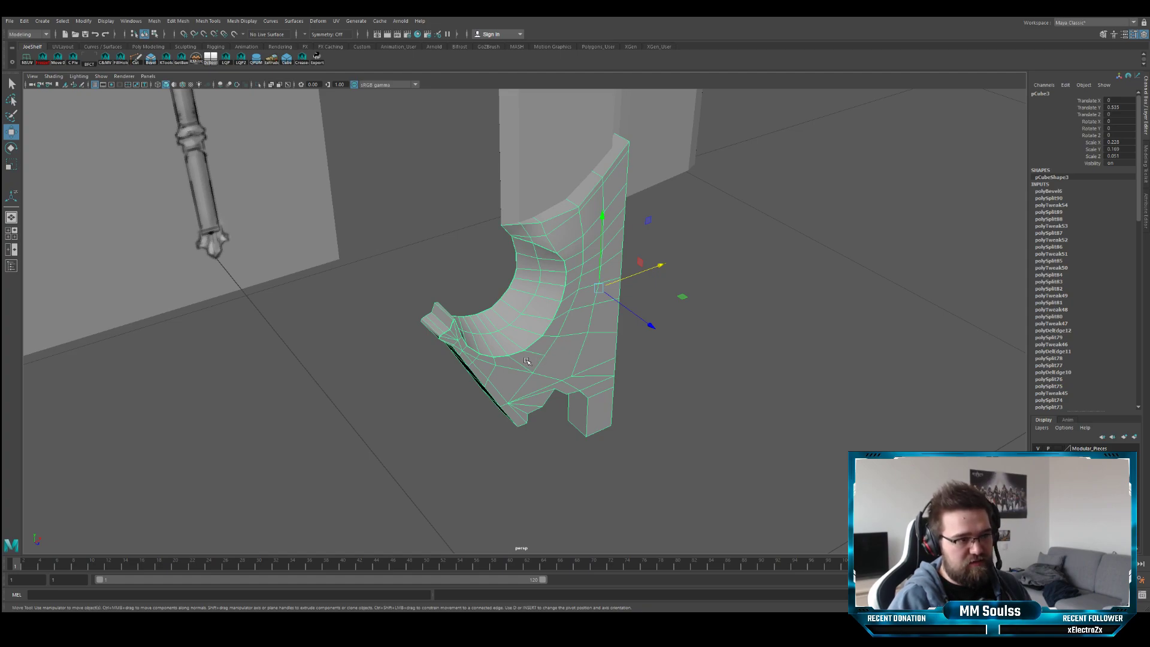
pyautogui.keyDown('alt'); pyautogui.moveTo(527, 360); pyautogui.dragTo(496, 335); pyautogui.keyUp('alt')
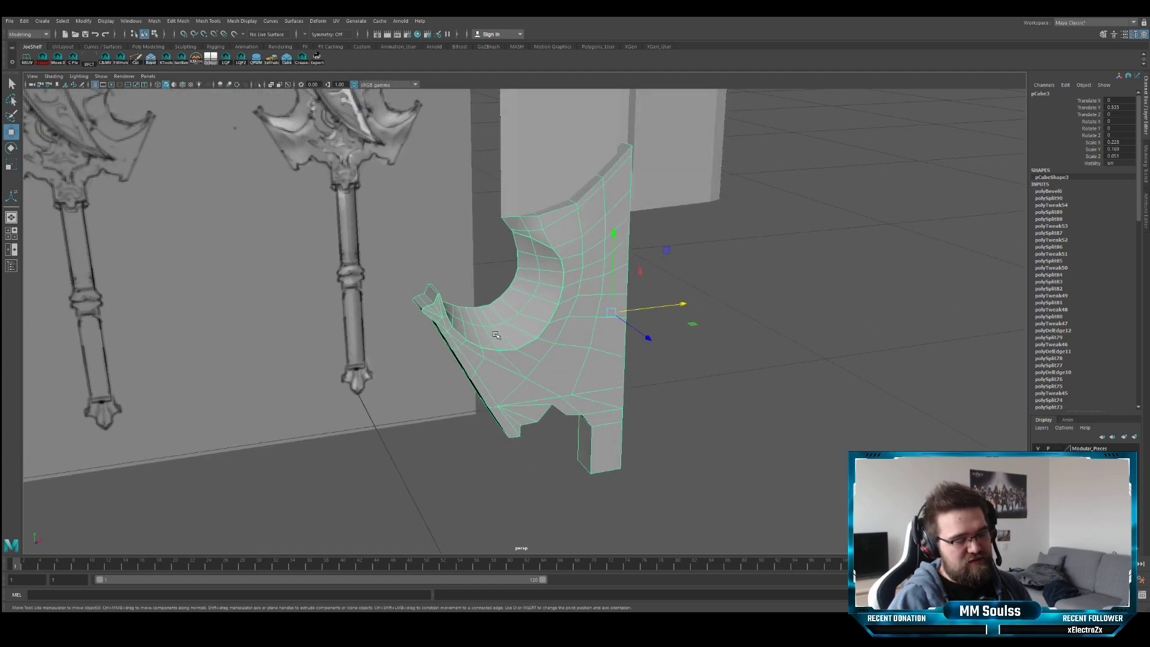
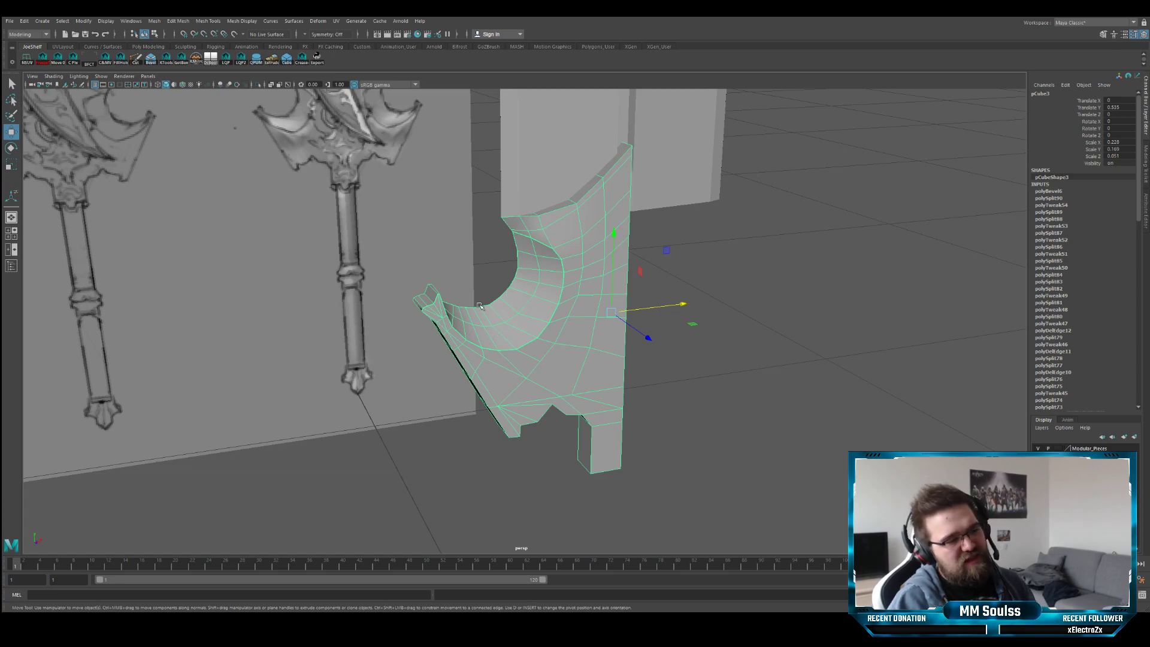
# - Delete the diagonal edge across the inner face of the ornament's outer side prong
pyautogui.keyDown('alt'); pyautogui.moveTo(479, 305); pyautogui.dragTo(424, 335); pyautogui.keyUp('alt')
pyautogui.scroll(6, 558, 350)
pyautogui.scroll(-6, 558, 351)
pyautogui.keyDown('alt'); pyautogui.moveTo(424, 336); pyautogui.dragTo(512, 328, button='middle'); pyautogui.keyUp('alt')
pyautogui.keyDown('alt'); pyautogui.moveTo(512, 328); pyautogui.dragTo(462, 342); pyautogui.keyUp('alt')
pyautogui.press('q')
pyautogui.scroll(4, 526, 318)
pyautogui.press('F10')
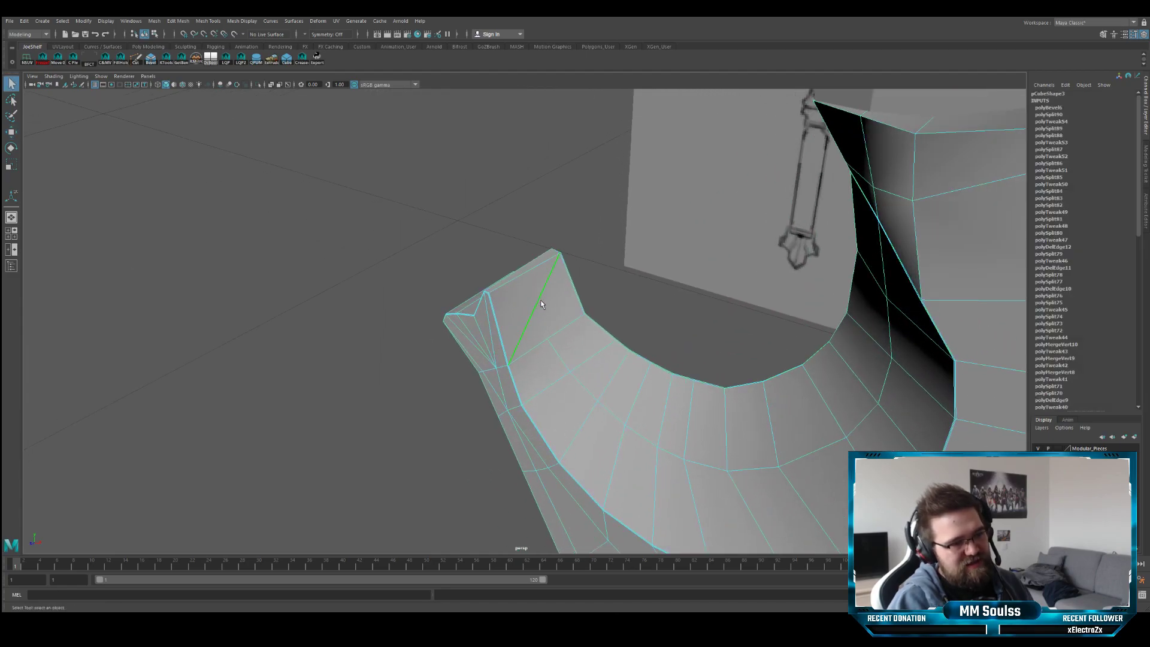
pyautogui.hotkey('ctrl', 'Delete')
pyautogui.keyDown('alt'); pyautogui.moveTo(523, 324); pyautogui.dragTo(558, 334); pyautogui.keyUp('alt')
pyautogui.scroll(-6, 580, 338)
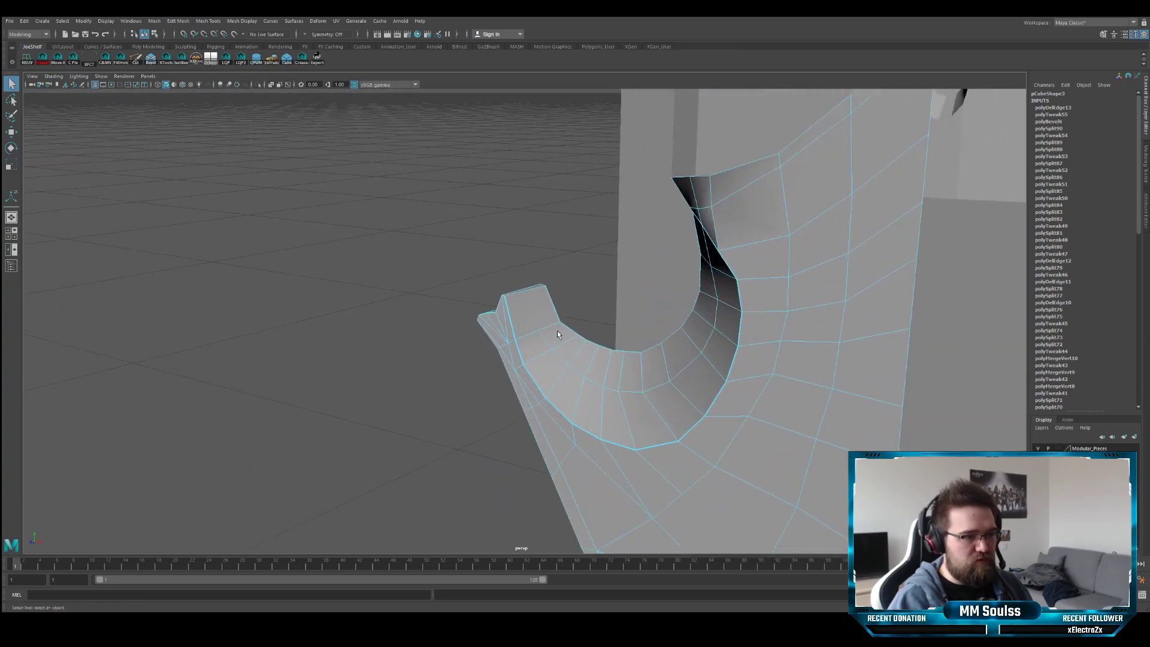
# - Start a Multi-Cut line lengthwise through the middle of the side prong's tip faces
pyautogui.click(135, 59)
pyautogui.scroll(6, 484, 260)
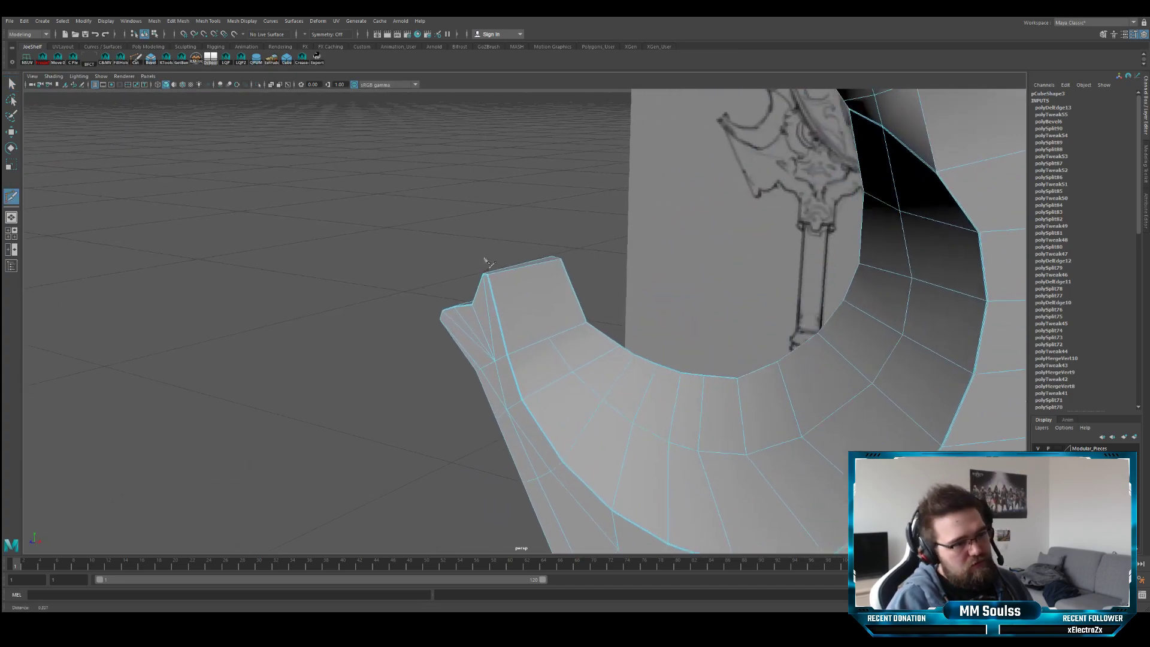
pyautogui.moveTo(547, 312)
pyautogui.keyDown('alt'); pyautogui.mouseDown()
pyautogui.moveTo(576, 340)
pyautogui.moveTo(538, 304)
pyautogui.moveTo(549, 313)
pyautogui.mouseUp(); pyautogui.keyUp('alt')
pyautogui.click(524, 291)
pyautogui.click(513, 300)
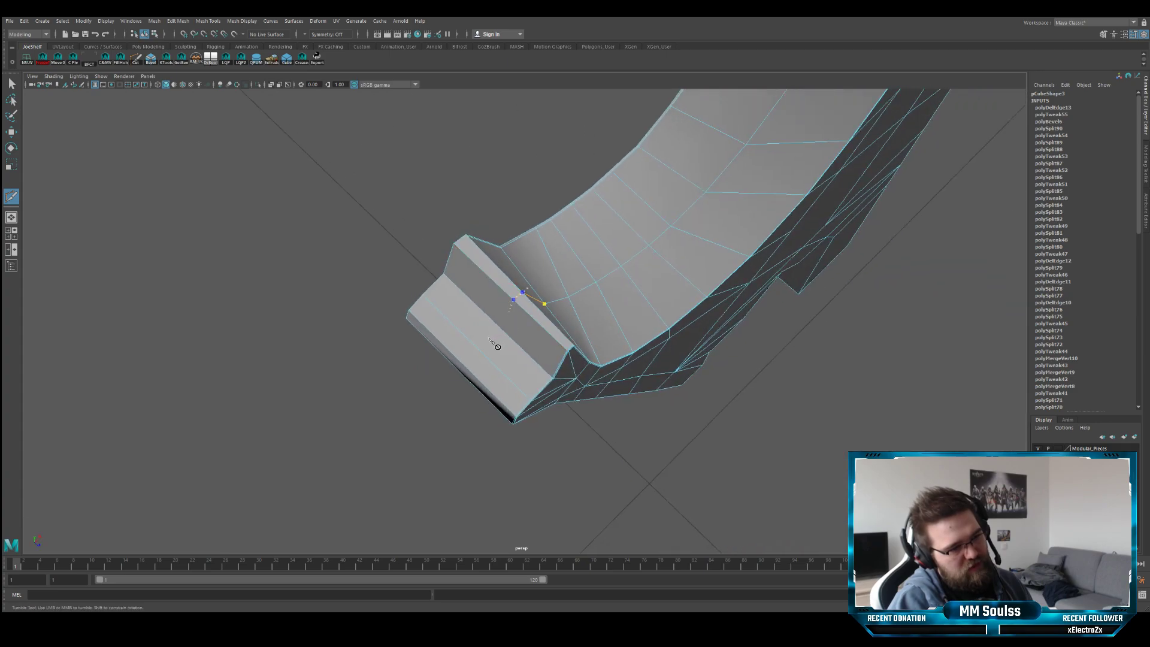
pyautogui.click(501, 329)
pyautogui.moveTo(480, 351)
pyautogui.keyDown('alt'); pyautogui.mouseDown()
pyautogui.moveTo(525, 321)
pyautogui.moveTo(502, 326)
pyautogui.moveTo(481, 361)
pyautogui.moveTo(526, 372)
pyautogui.moveTo(502, 316)
pyautogui.moveTo(521, 351)
pyautogui.moveTo(480, 358)
pyautogui.mouseUp(); pyautogui.keyUp('alt')
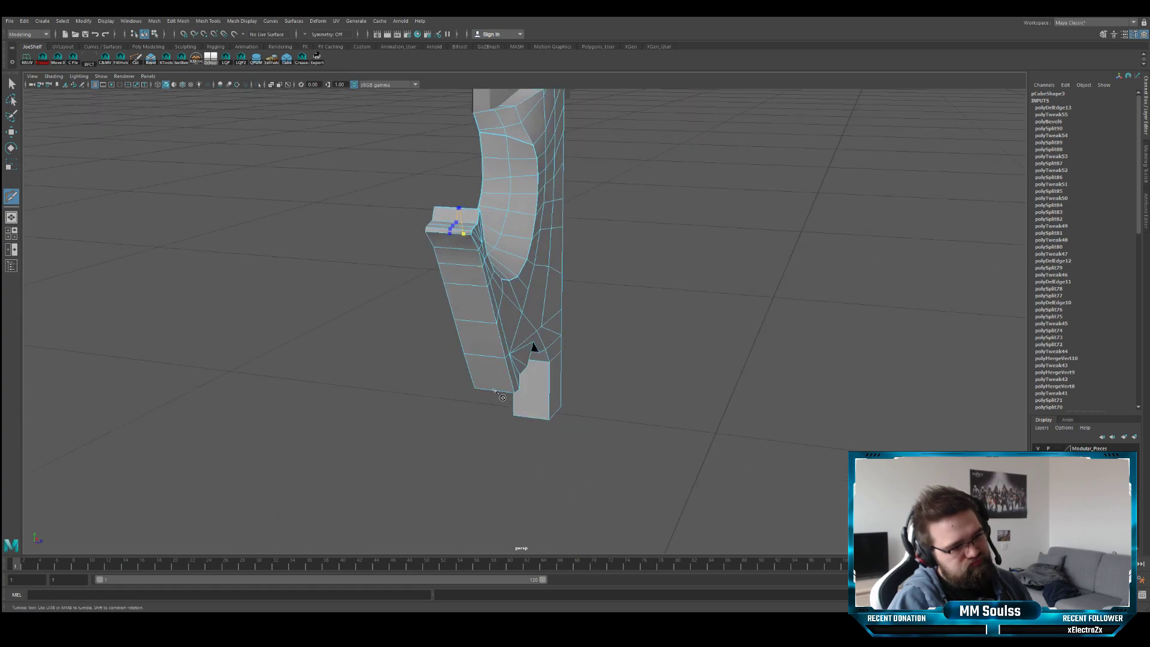
# - Continue the cut from the prong tip down the middle of the long slanted side face, undoing the misplaced point
pyautogui.click(485, 357)
pyautogui.keyDown('alt'); pyautogui.moveTo(485, 358); pyautogui.dragTo(494, 335); pyautogui.keyUp('alt')
pyautogui.keyDown('alt'); pyautogui.moveTo(494, 336); pyautogui.dragTo(518, 359, button='right'); pyautogui.keyUp('alt')
pyautogui.hotkey('ctrl', 'z')
pyautogui.click(447, 230)
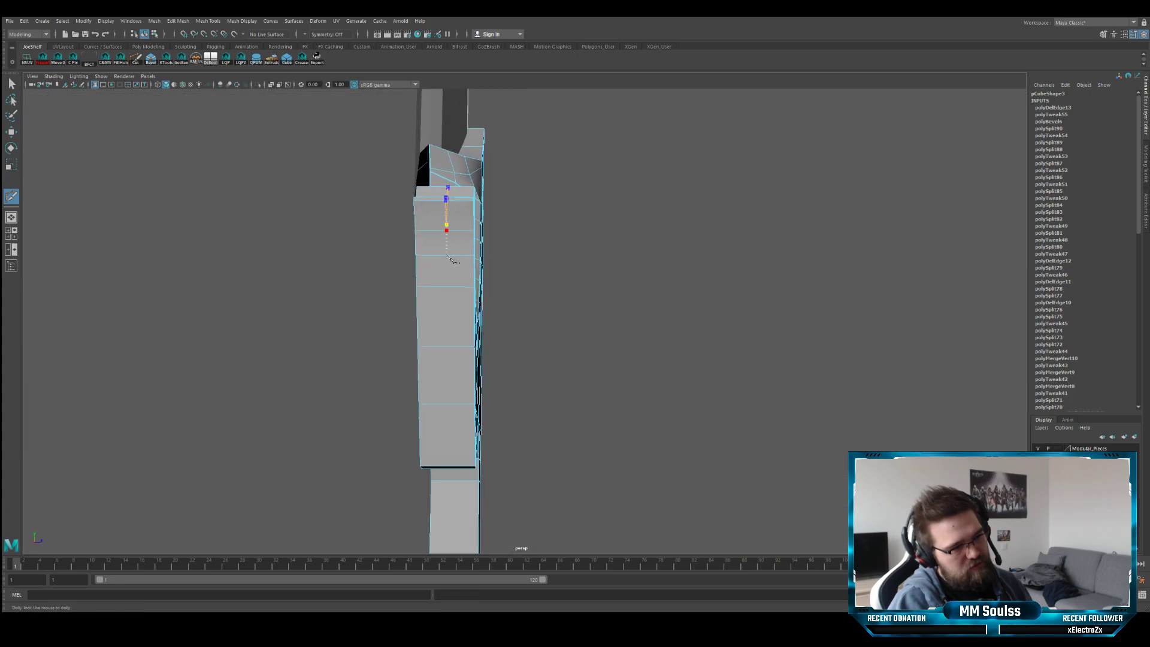
pyautogui.click(447, 256)
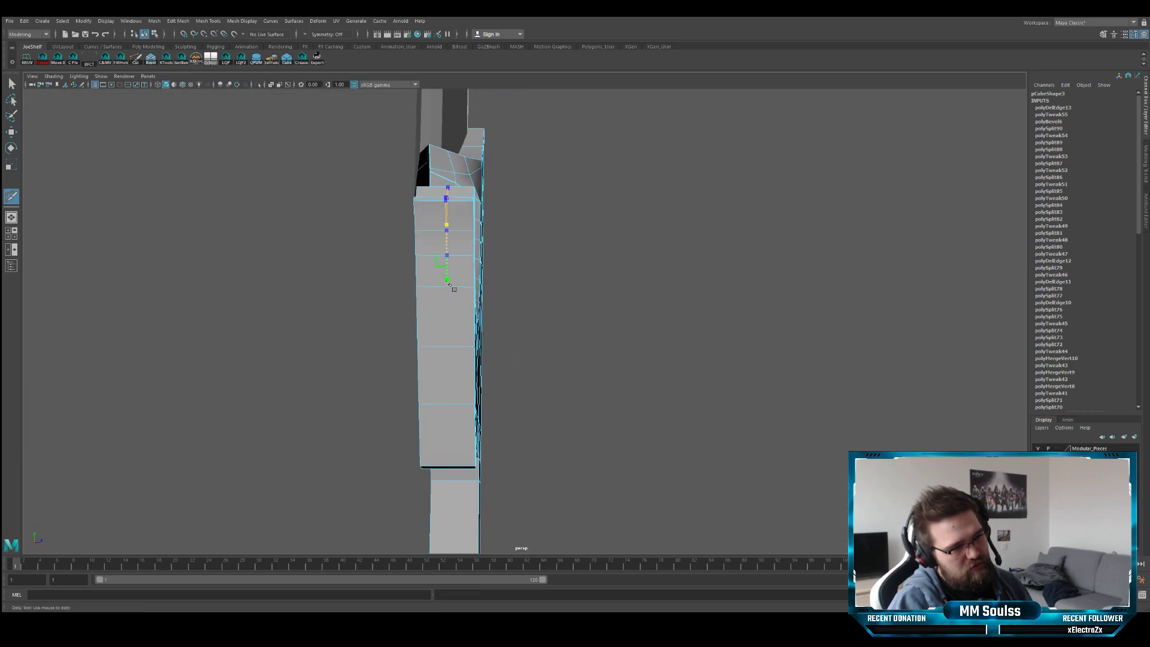
pyautogui.click(448, 347)
pyautogui.click(449, 404)
pyautogui.click(450, 464)
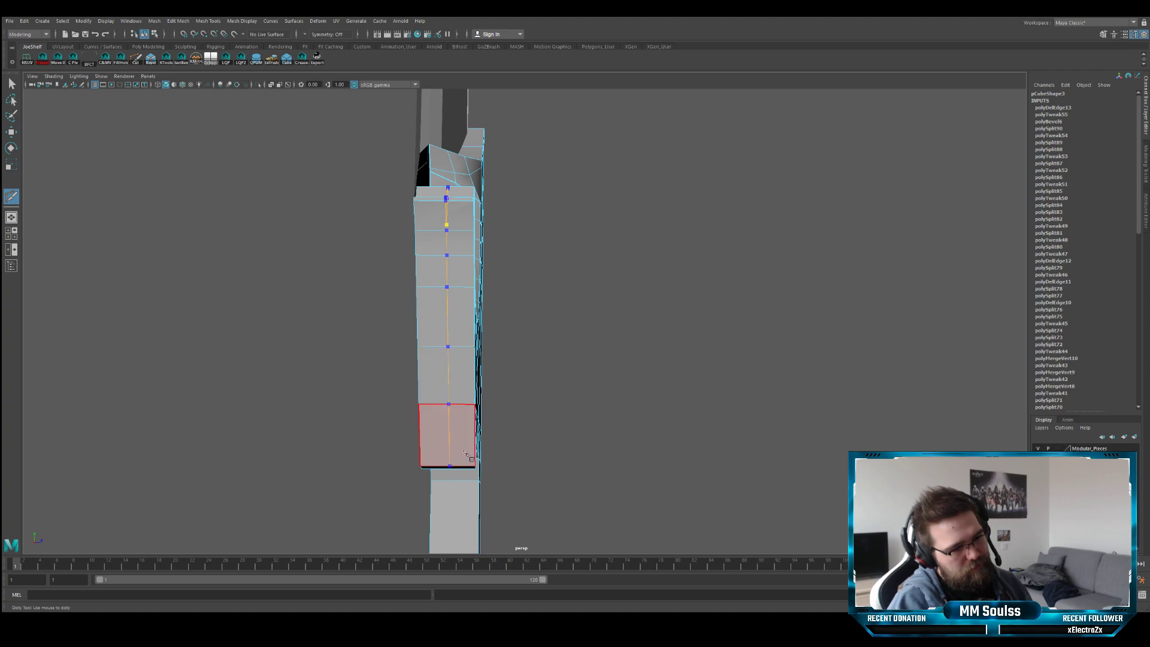
pyautogui.keyDown('alt'); pyautogui.moveTo(470, 459); pyautogui.dragTo(462, 441); pyautogui.keyUp('alt')
# - Carry the cut through the middle of the stepped lower edge to the leg's underside and complete it
pyautogui.keyDown('alt'); pyautogui.moveTo(462, 442); pyautogui.dragTo(446, 377, button='middle'); pyautogui.keyUp('alt')
pyautogui.keyDown('alt'); pyautogui.moveTo(446, 378); pyautogui.dragTo(490, 374, button='right'); pyautogui.keyUp('alt')
pyautogui.keyDown('alt'); pyautogui.moveTo(490, 376); pyautogui.dragTo(544, 264); pyautogui.keyUp('alt')
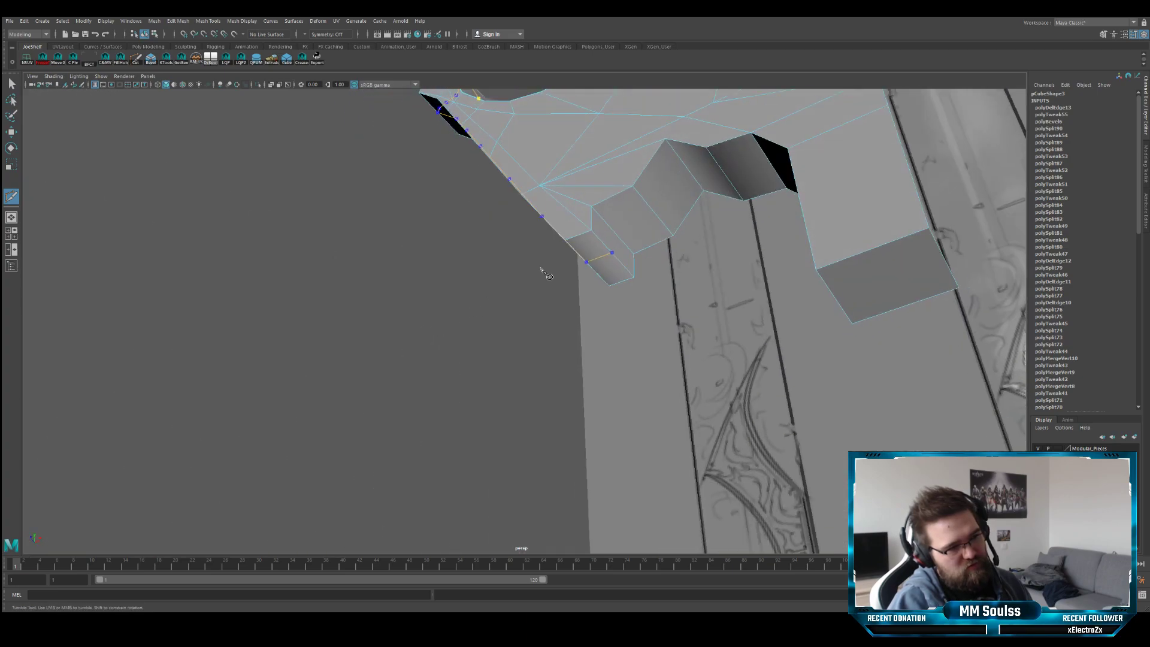
pyautogui.click(637, 224)
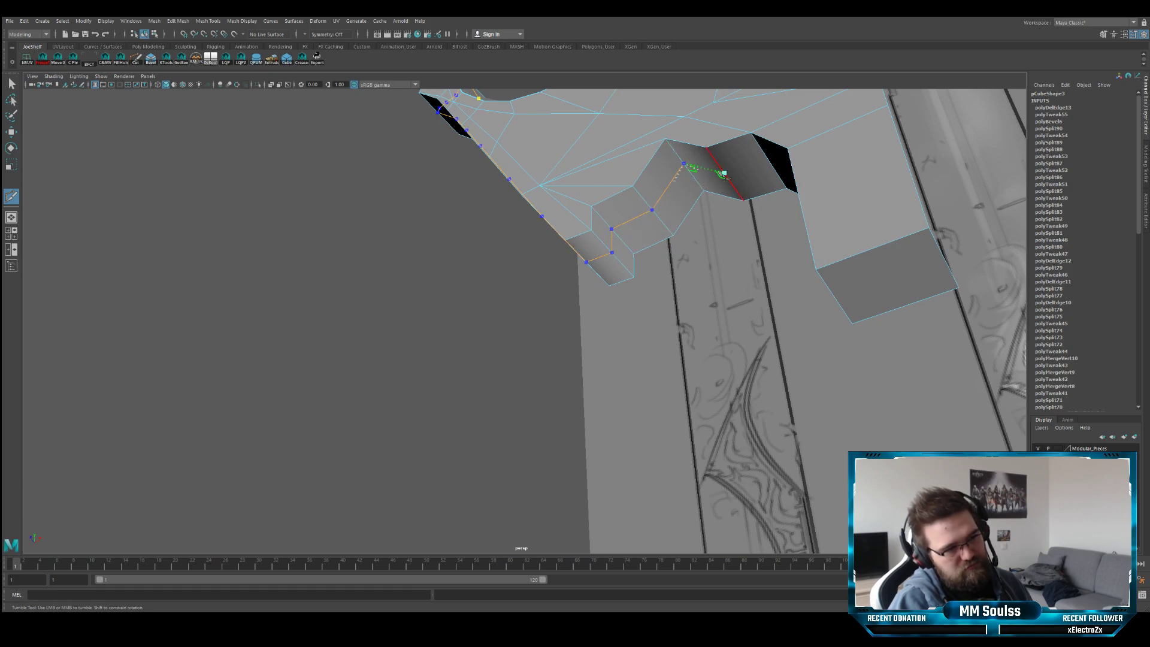
pyautogui.keyDown('alt'); pyautogui.moveTo(689, 192); pyautogui.dragTo(658, 256); pyautogui.keyUp('alt')
pyautogui.click(639, 286)
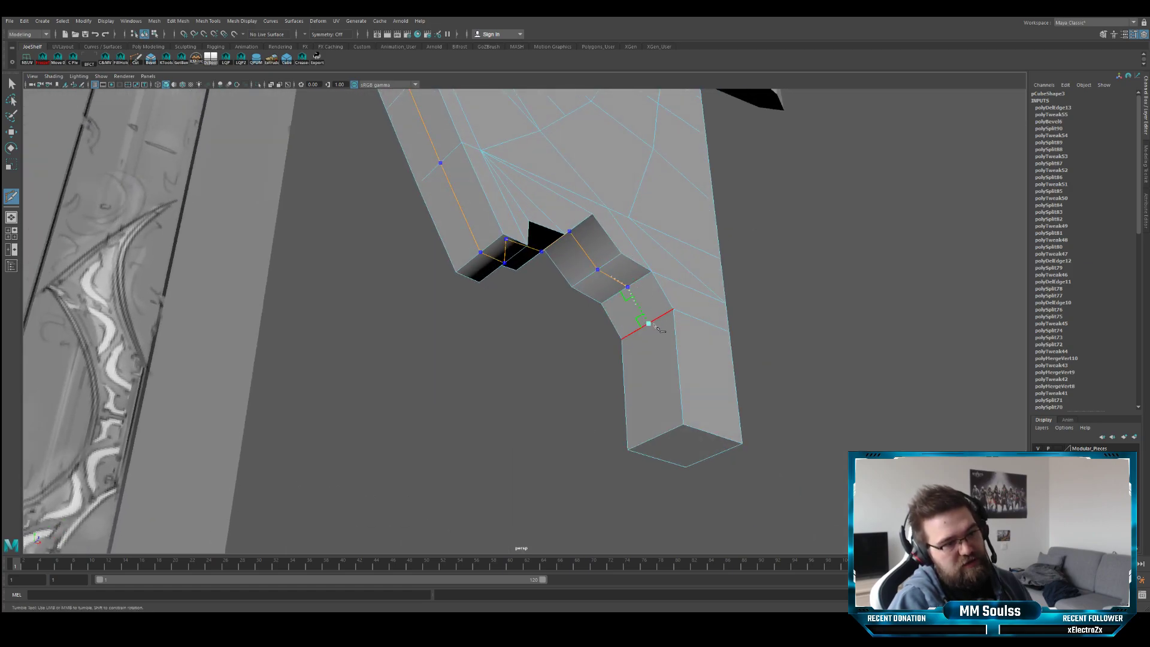
pyautogui.click(715, 456)
pyautogui.press('Return')
# - Turn on smooth preview for the ornament and examine its surface from several angles with the mesh deselected
pyautogui.keyDown('alt'); pyautogui.moveTo(617, 321); pyautogui.dragTo(557, 309); pyautogui.keyUp('alt')
pyautogui.press('q')
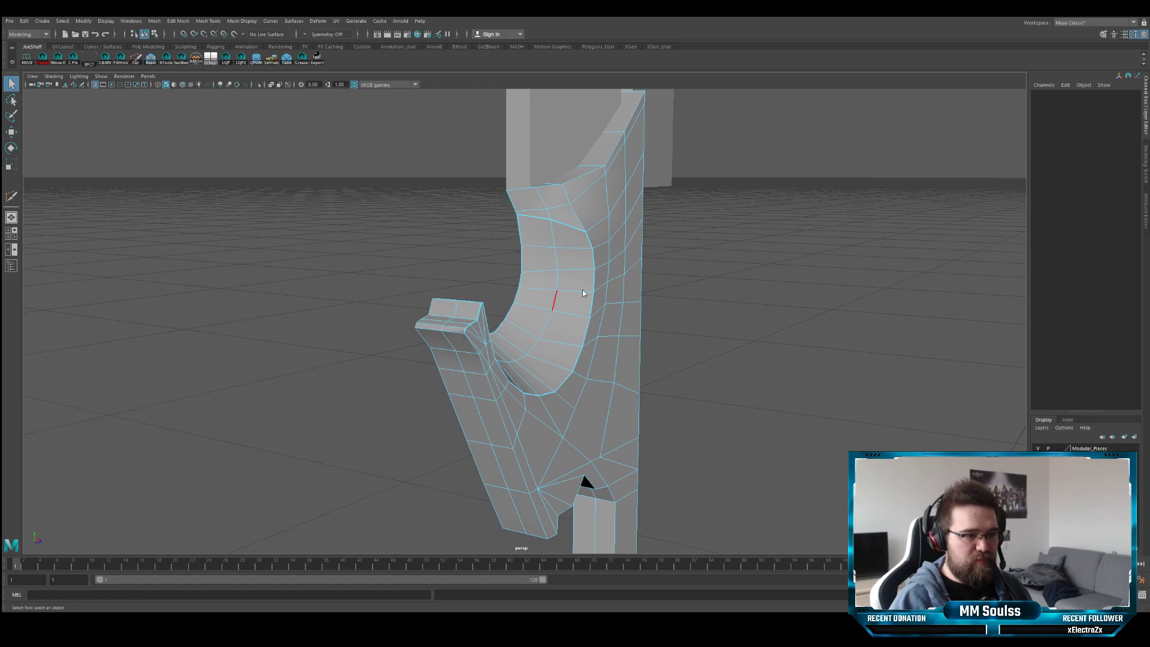
pyautogui.moveTo(584, 290); pyautogui.dragTo(626, 263, button='right')
pyautogui.click(687, 297)
pyautogui.keyDown('alt'); pyautogui.moveTo(688, 297); pyautogui.dragTo(597, 300); pyautogui.keyUp('alt')
pyautogui.click(651, 323)
pyautogui.press('3')
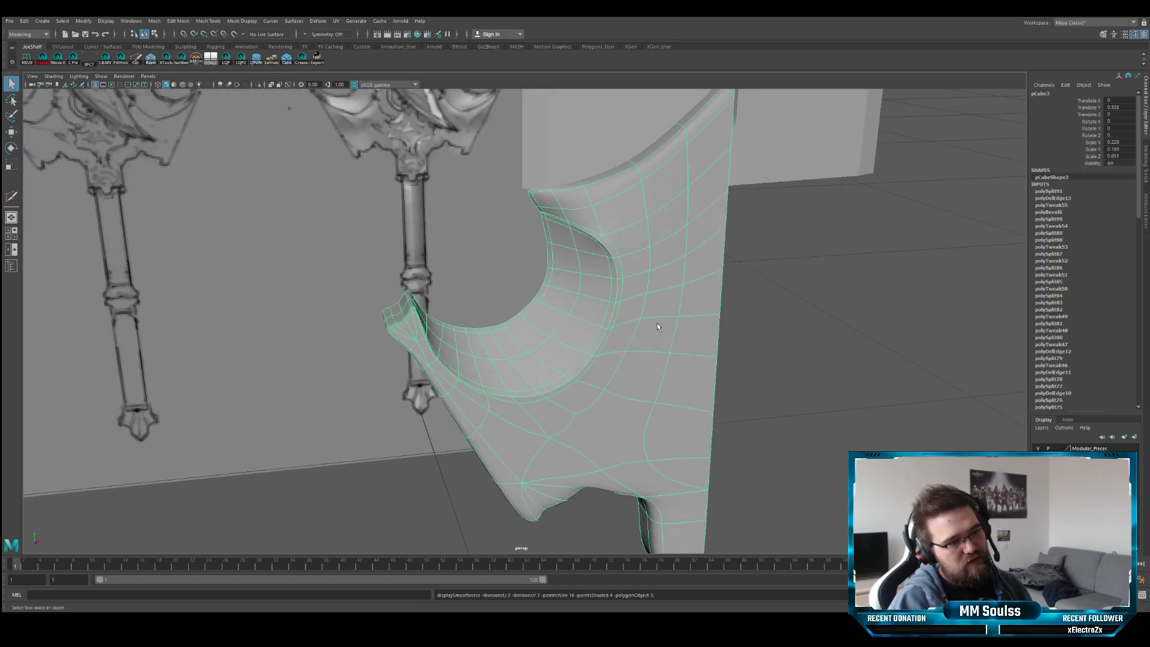
pyautogui.keyDown('alt'); pyautogui.moveTo(657, 323); pyautogui.dragTo(620, 288); pyautogui.keyUp('alt')
pyautogui.click(722, 300)
pyautogui.keyDown('alt'); pyautogui.moveTo(620, 288); pyautogui.dragTo(566, 340, button='middle'); pyautogui.keyUp('alt')
pyautogui.keyDown('alt'); pyautogui.moveTo(566, 340); pyautogui.dragTo(584, 343, button='right'); pyautogui.keyUp('alt')
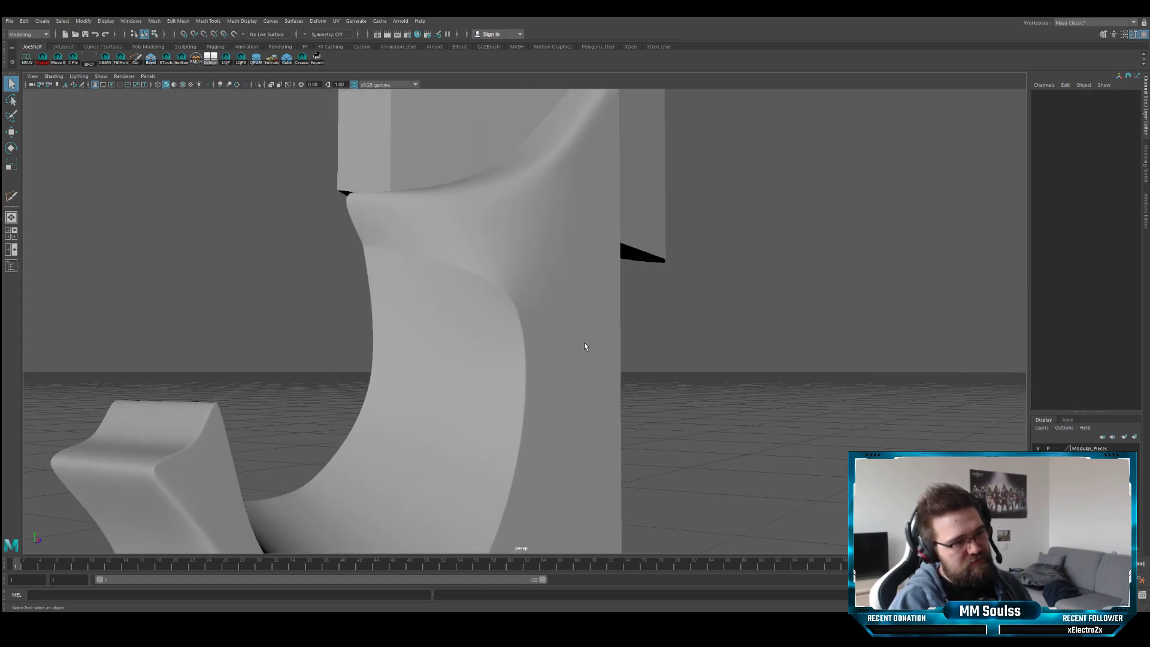
# - Compare the beveled crescent edge up close at its upper corner in unsmoothed and smooth display
pyautogui.click(536, 318)
pyautogui.press('1')
pyautogui.keyDown('alt'); pyautogui.moveTo(433, 289); pyautogui.dragTo(447, 310, button='middle'); pyautogui.keyUp('alt')
pyautogui.keyDown('alt'); pyautogui.moveTo(447, 310); pyautogui.dragTo(465, 323, button='right'); pyautogui.keyUp('alt')
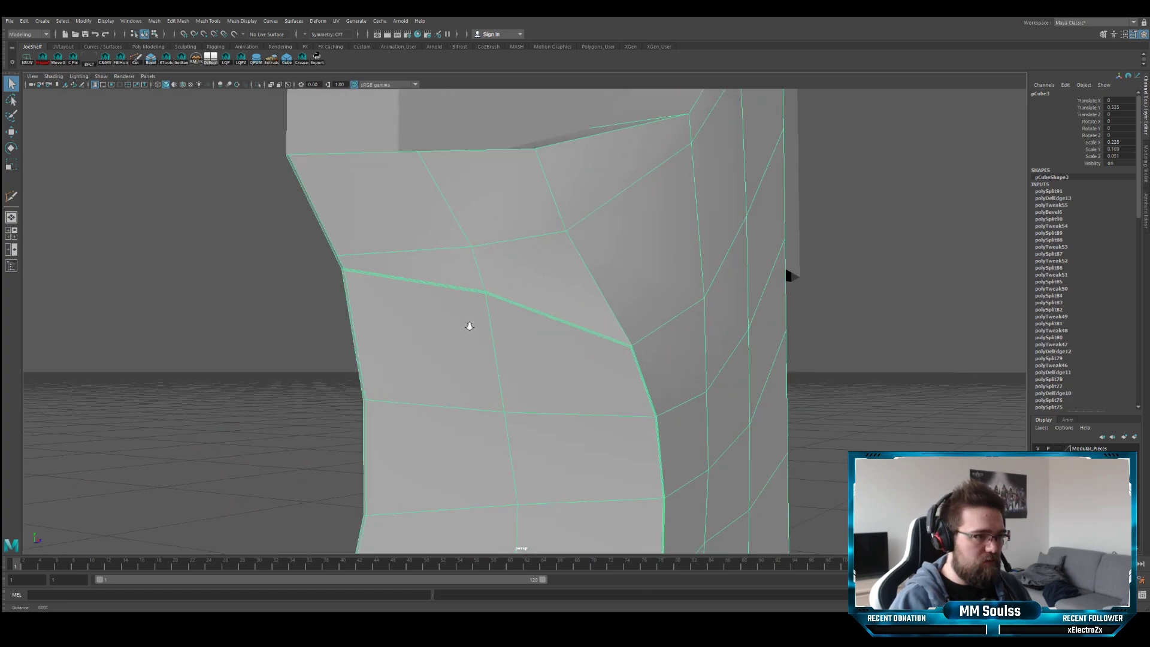
pyautogui.press('3')
pyautogui.press('1')
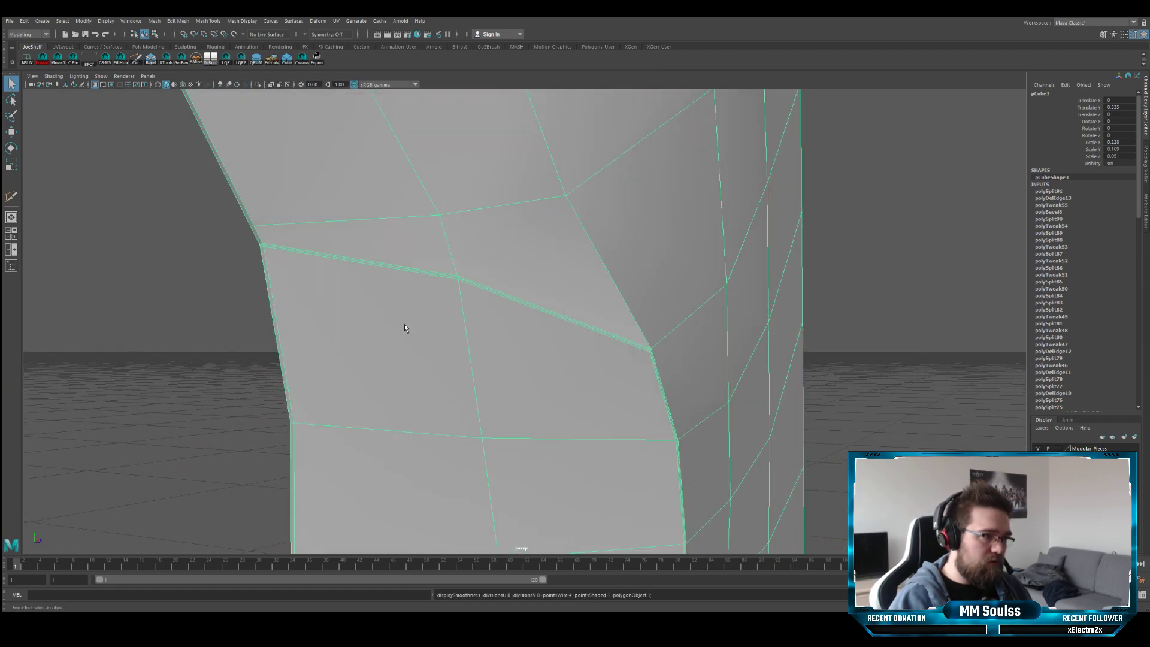
pyautogui.keyDown('alt'); pyautogui.moveTo(377, 317); pyautogui.dragTo(375, 327); pyautogui.keyUp('alt')
pyautogui.scroll(-6, 423, 328)
pyautogui.press('3')
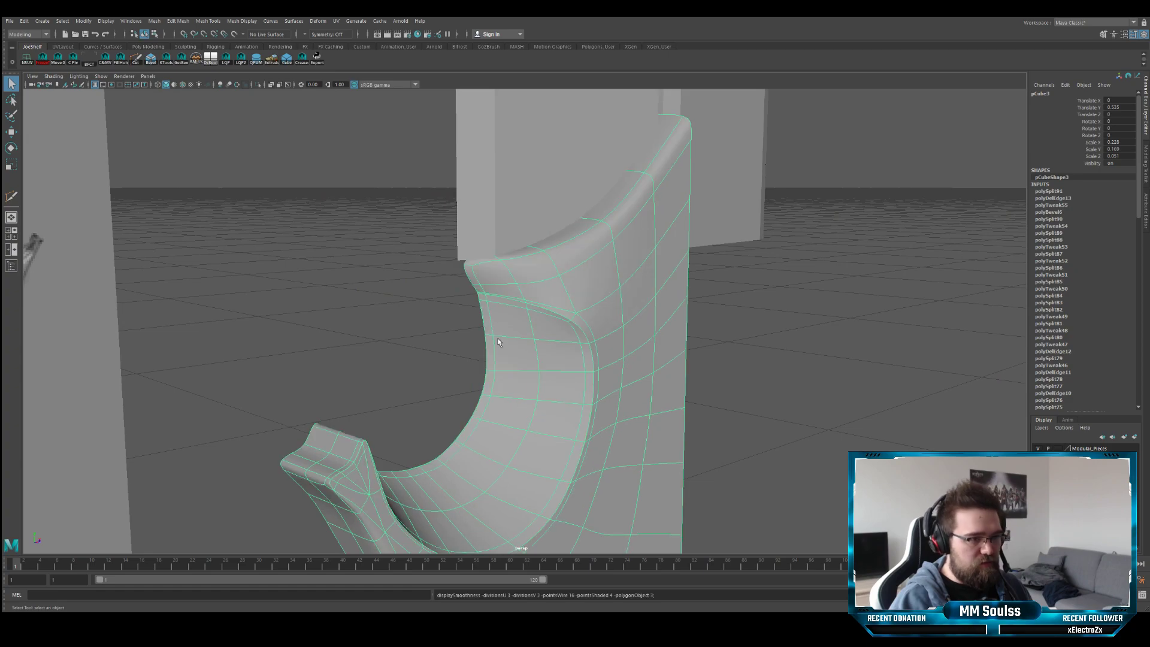
# - Examine the smoothed crescent's curvature beside the sword reference, toggling the preview and deselecting the mesh
pyautogui.keyDown('alt'); pyautogui.moveTo(501, 337); pyautogui.dragTo(477, 329); pyautogui.keyUp('alt')
pyautogui.keyDown('alt'); pyautogui.moveTo(477, 329); pyautogui.dragTo(617, 340, button='right'); pyautogui.keyUp('alt')
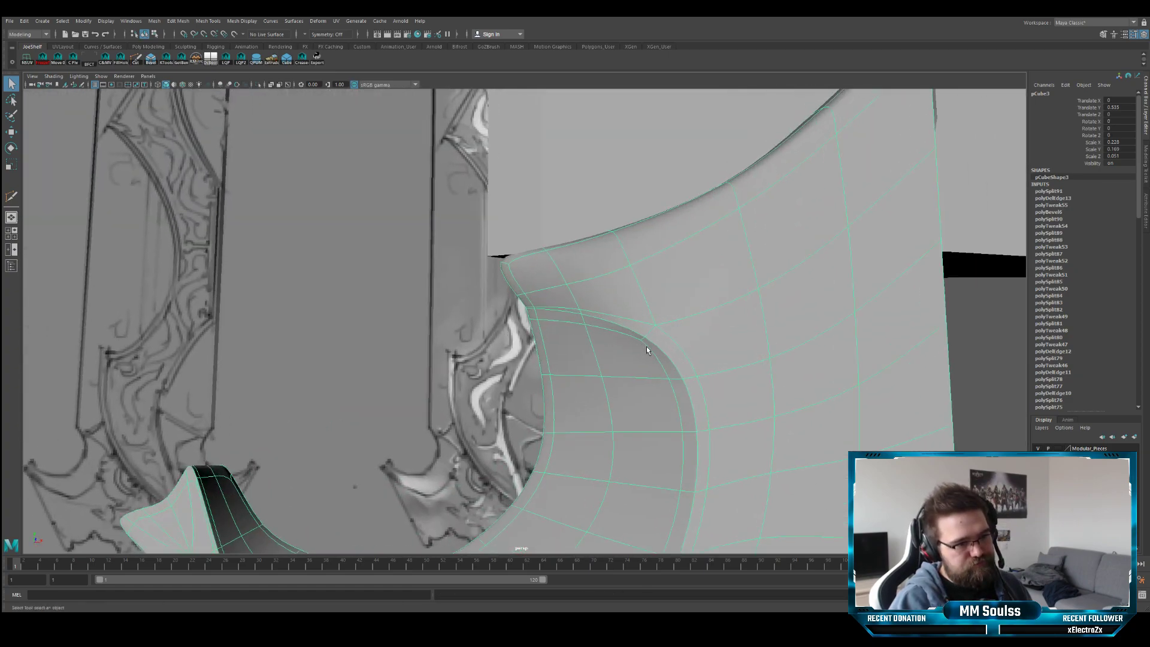
pyautogui.press('1')
pyautogui.keyDown('alt'); pyautogui.moveTo(646, 346); pyautogui.dragTo(676, 402); pyautogui.keyUp('alt')
pyautogui.press('3')
pyautogui.click(770, 383)
pyautogui.keyDown('alt'); pyautogui.moveTo(769, 384); pyautogui.dragTo(709, 394, button='right'); pyautogui.keyUp('alt')
pyautogui.keyDown('alt'); pyautogui.moveTo(708, 392); pyautogui.dragTo(586, 404); pyautogui.keyUp('alt')
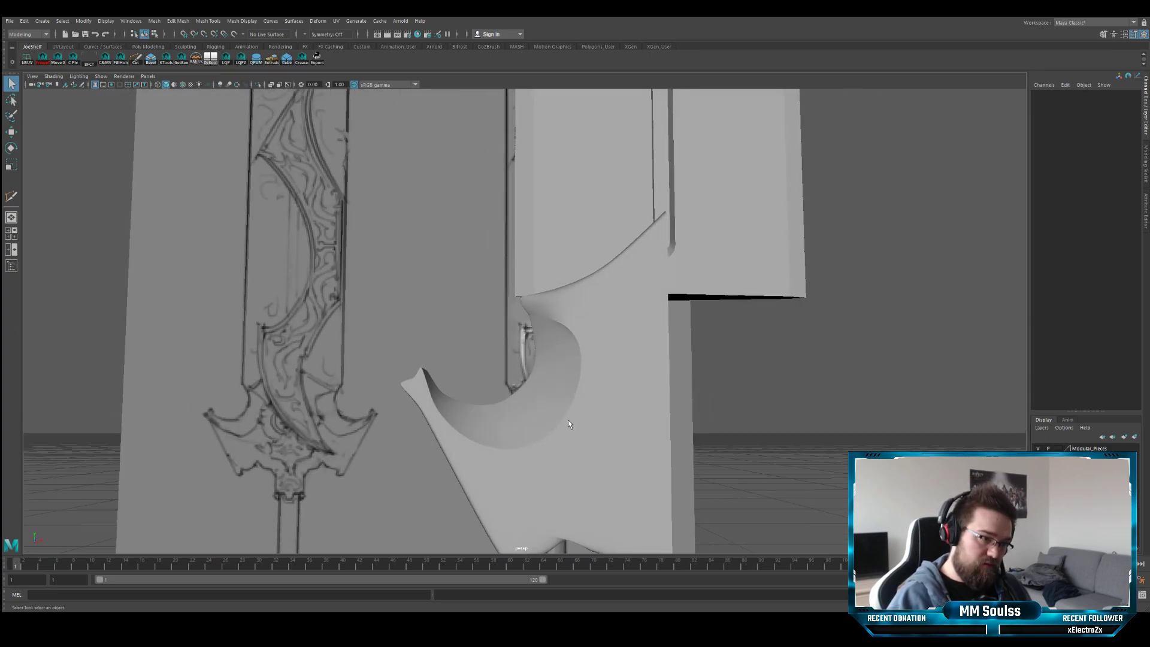
# - In the unsmoothed front view, move the vertex on the crescent contour's inner-body side outward onto the reference line
pyautogui.click(586, 398)
pyautogui.keyDown('alt'); pyautogui.moveTo(587, 398); pyautogui.dragTo(553, 397); pyautogui.keyUp('alt')
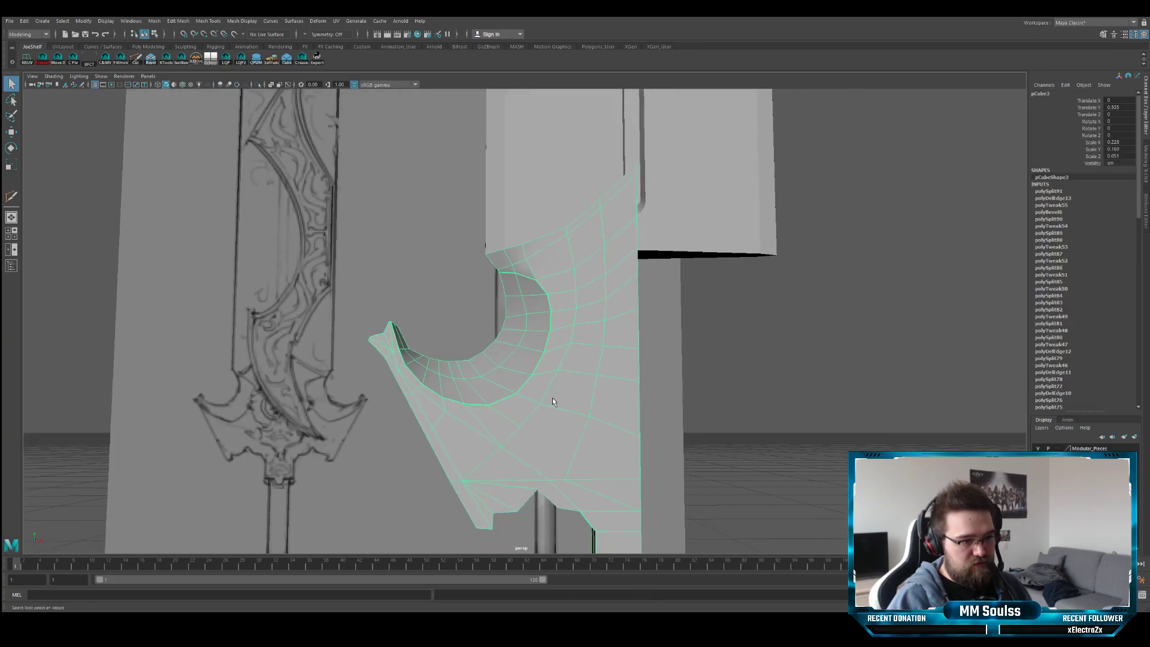
pyautogui.press('space')
pyautogui.press('space')
pyautogui.keyDown('alt'); pyautogui.moveTo(719, 422); pyautogui.dragTo(580, 388, button='middle'); pyautogui.keyUp('alt')
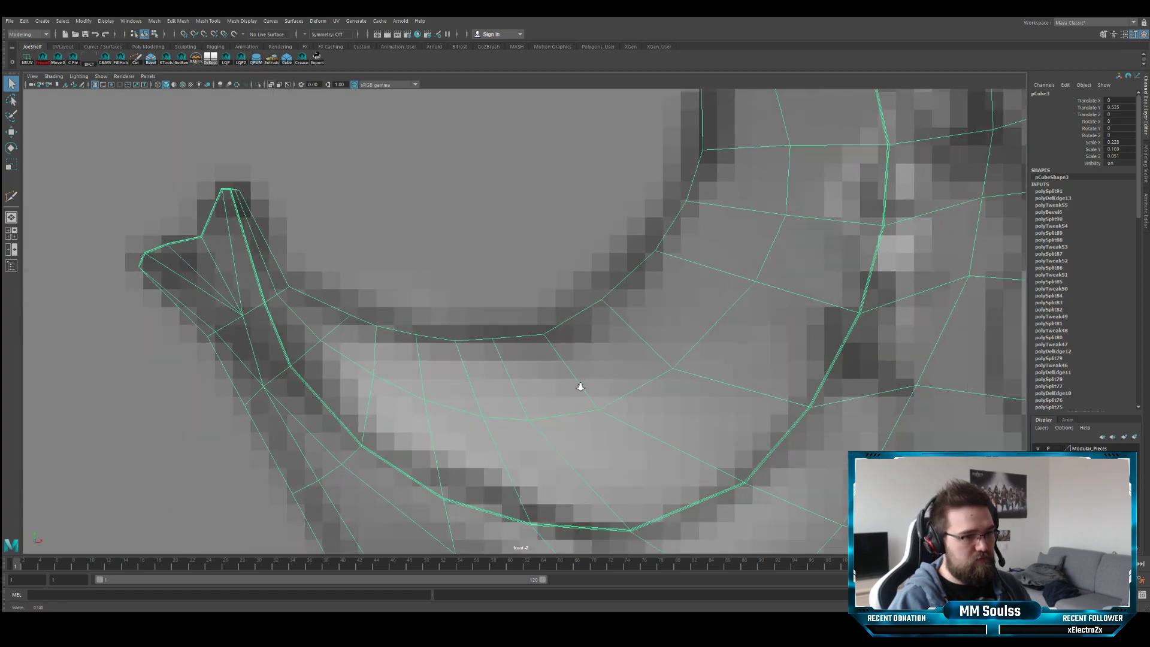
pyautogui.keyDown('alt'); pyautogui.moveTo(580, 388); pyautogui.dragTo(497, 306, button='right'); pyautogui.keyUp('alt')
pyautogui.press('F9')
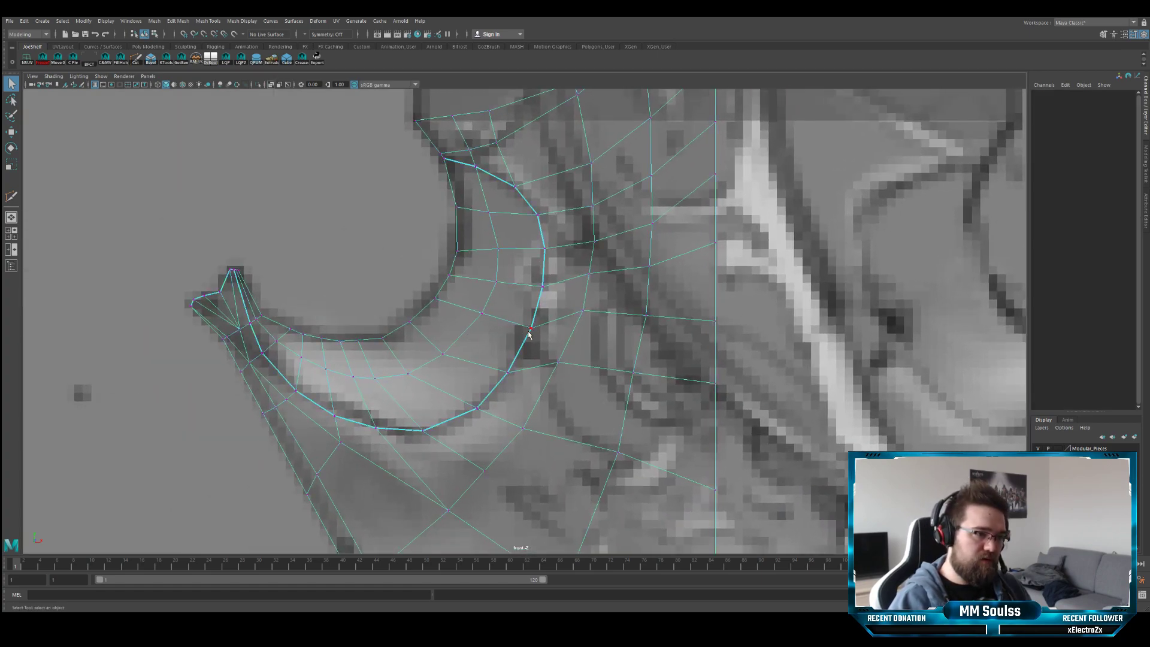
pyautogui.press('w')
pyautogui.click(530, 328)
pyautogui.moveTo(532, 329); pyautogui.dragTo(538, 332)
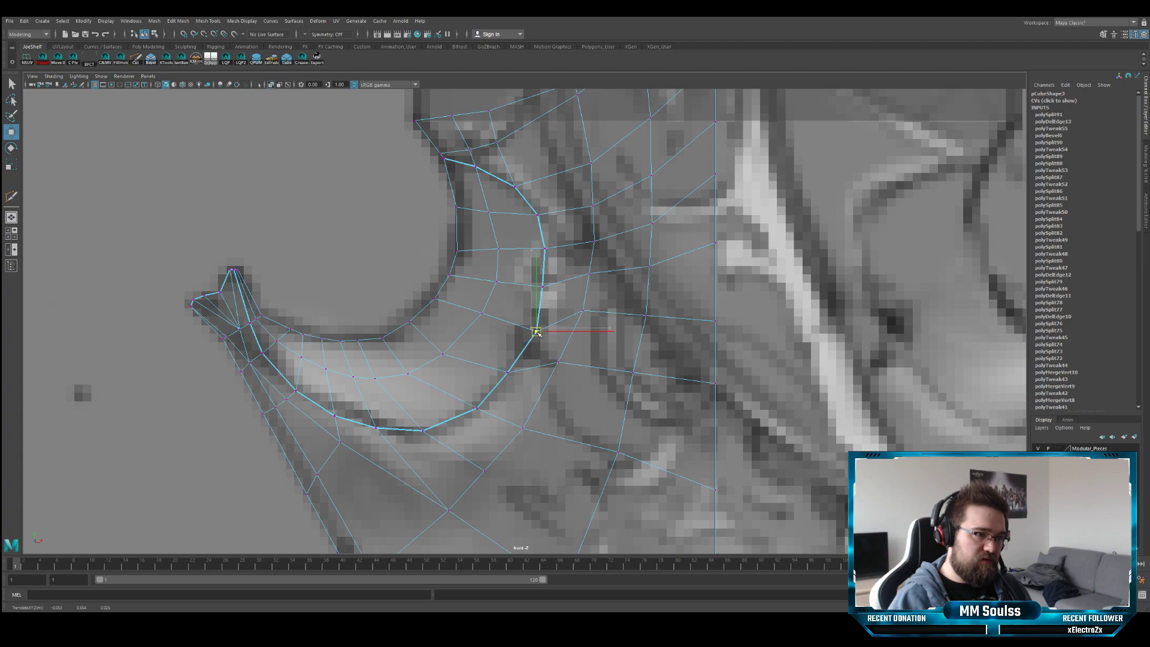
# - Move the next lower vertex of the crescent contour slightly outward and down to follow the reference curve
pyautogui.press('q')
pyautogui.click(508, 371)
pyautogui.press('w')
pyautogui.moveTo(508, 371); pyautogui.dragTo(514, 378)
pyautogui.press('q')
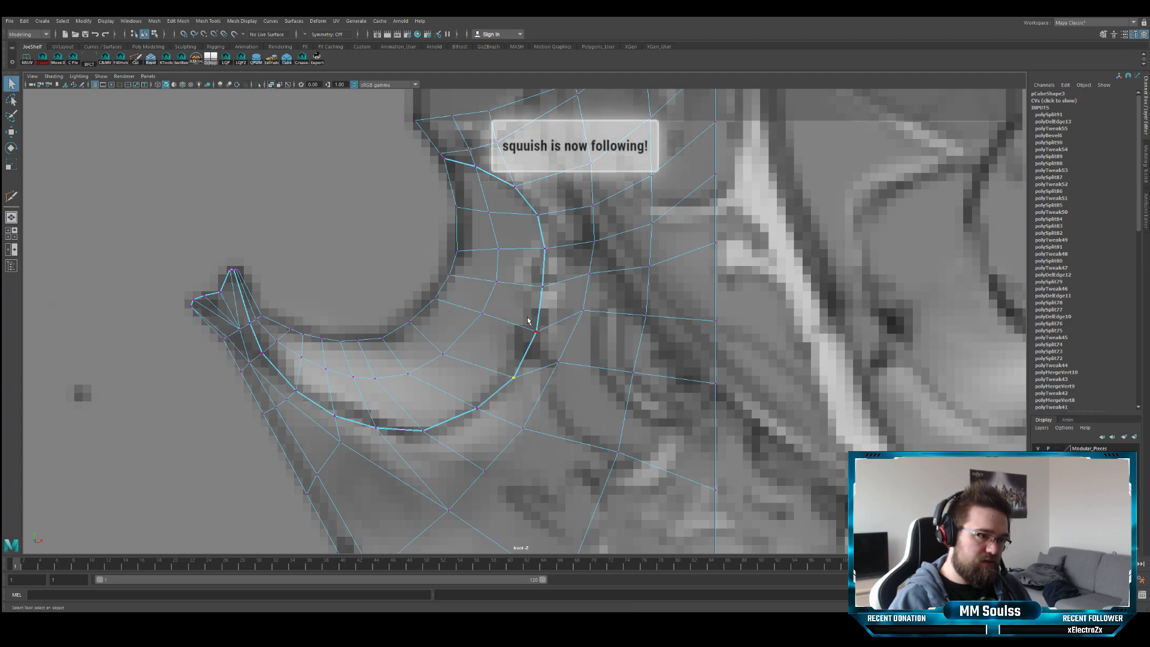
# - Shift the vertices along the crescent contour's near-vertical stretch slightly outward to round out the curve
pyautogui.click(542, 286)
pyautogui.press('w')
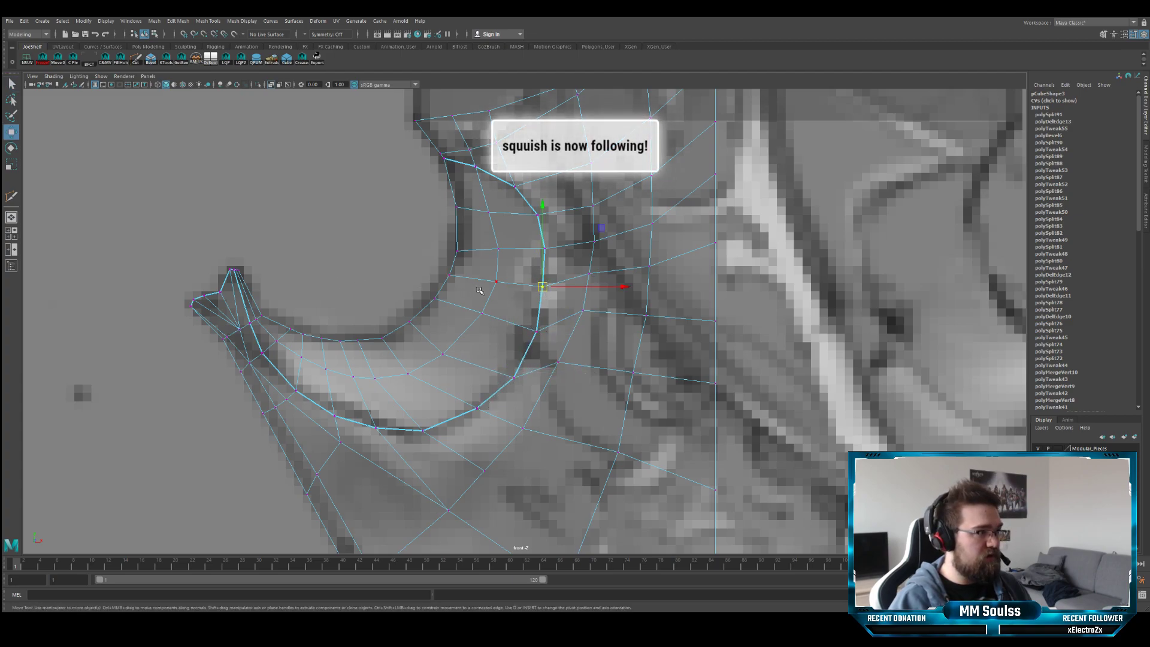
pyautogui.moveTo(560, 290); pyautogui.dragTo(564, 290)
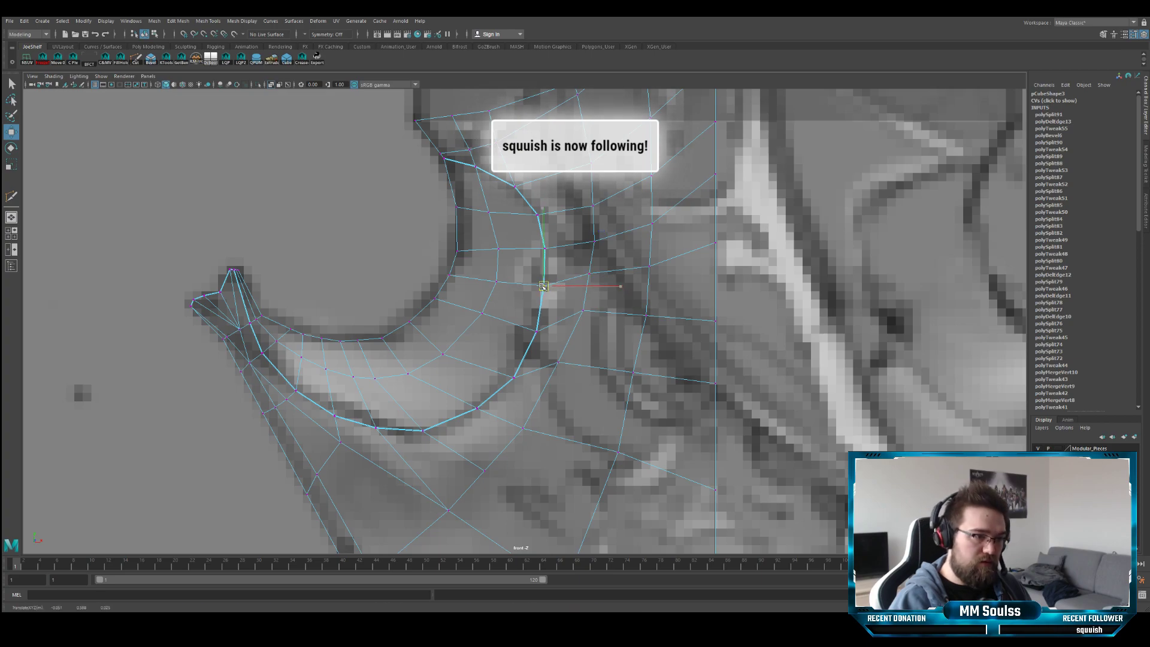
pyautogui.press('q')
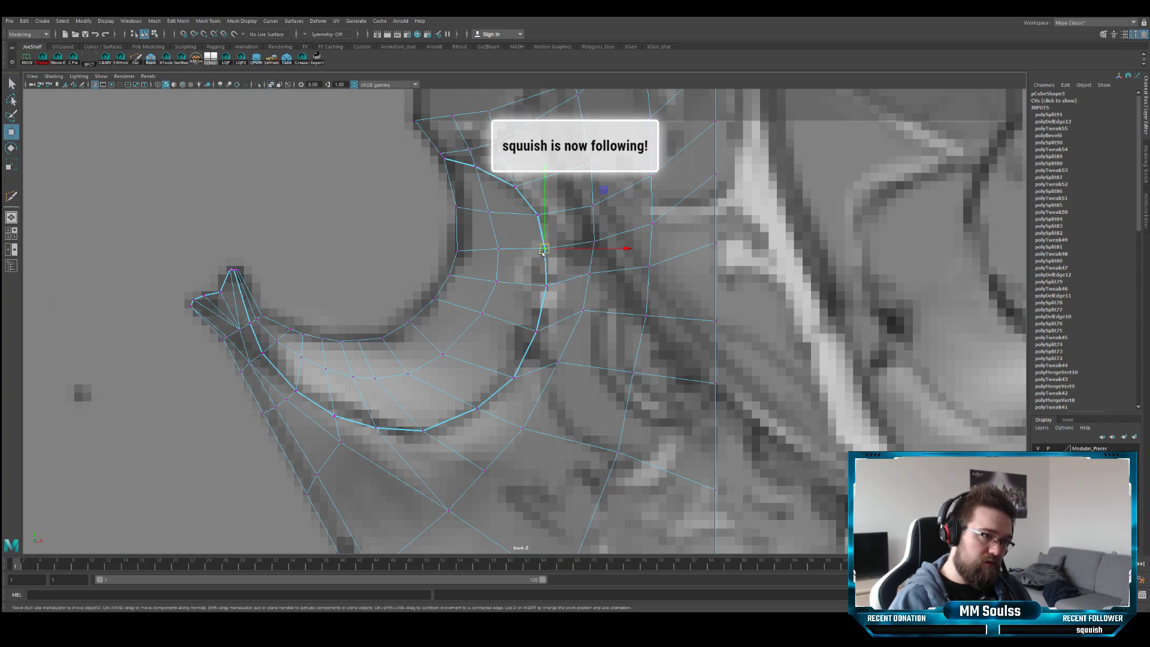
pyautogui.press('w')
pyautogui.click(538, 332)
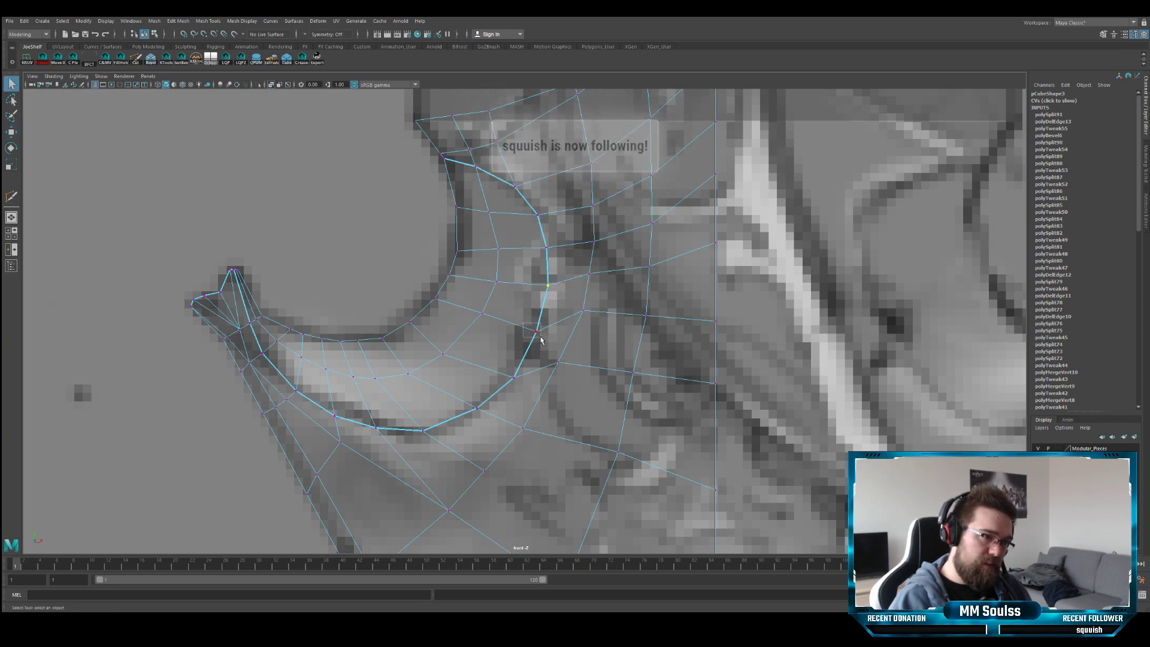
pyautogui.press('q')
# - Compare the crescent contour in smooth and unsmoothed display against the reference drawing
pyautogui.press('3')
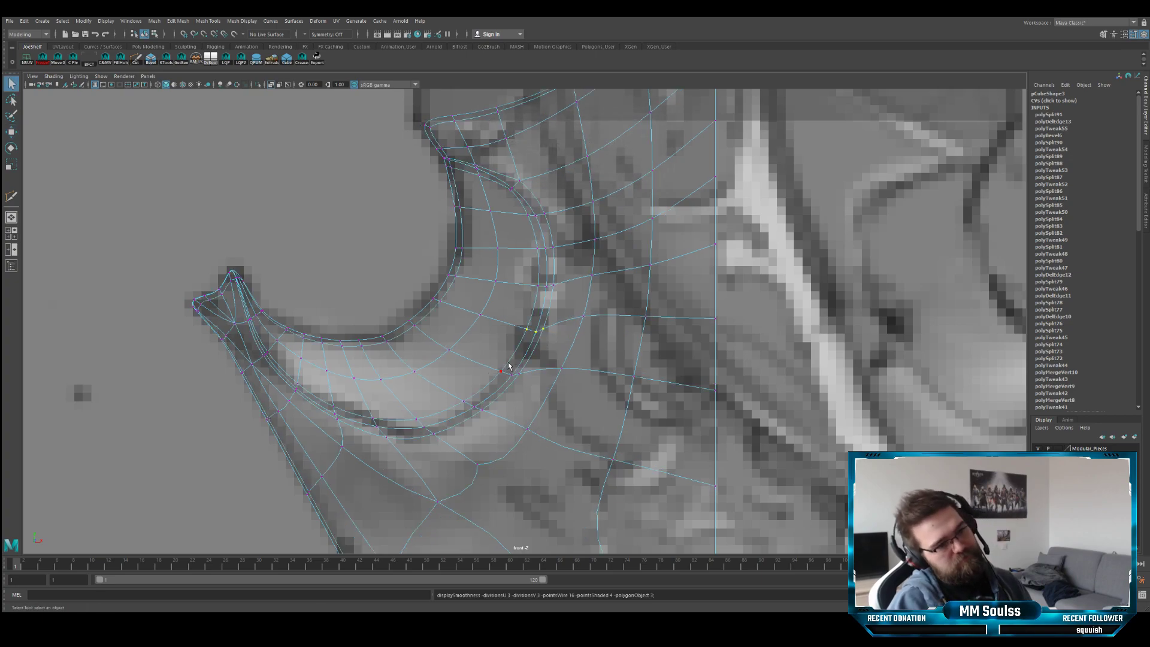
pyautogui.press('1')
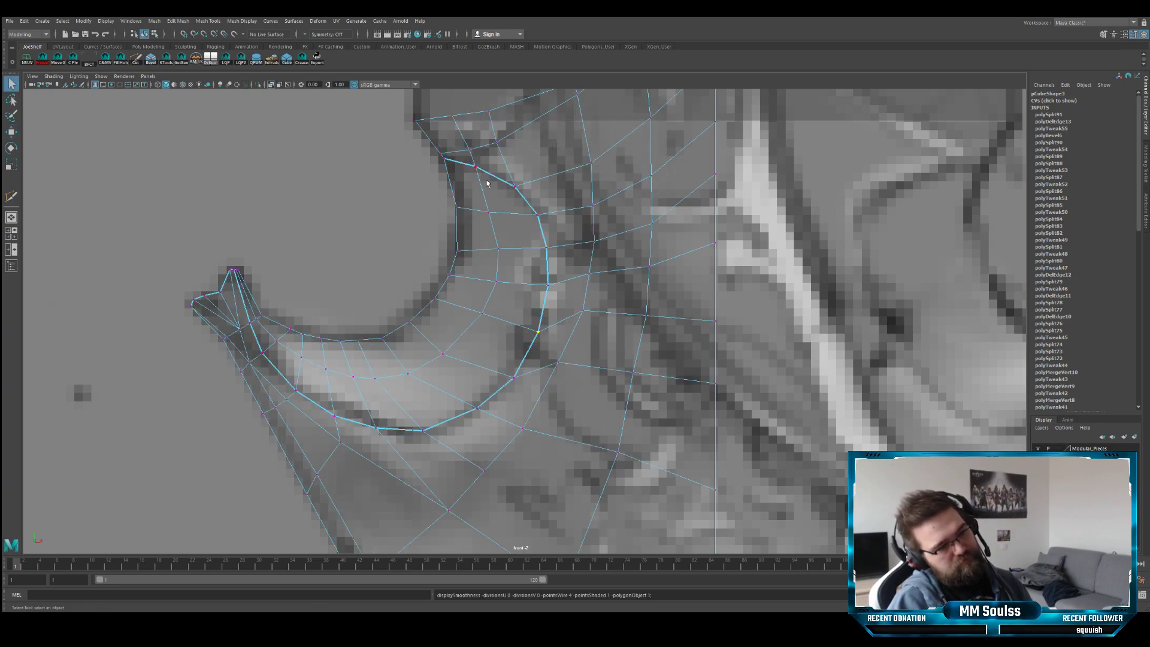
pyautogui.press('3')
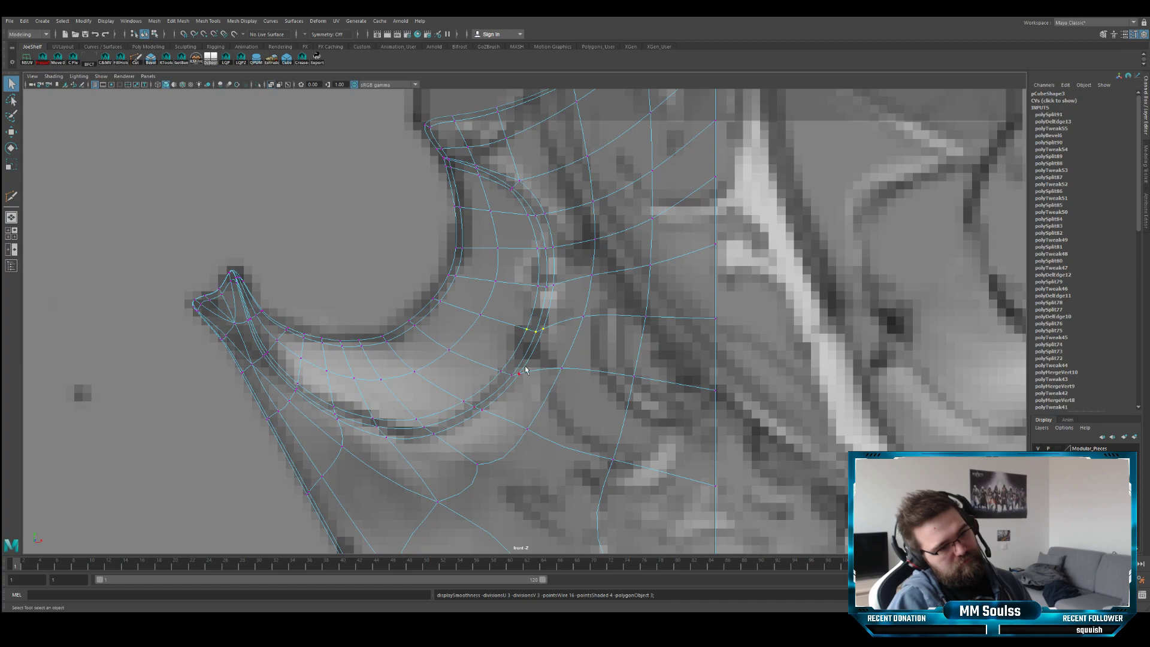
pyautogui.press('1')
pyautogui.scroll(3, 530, 189)
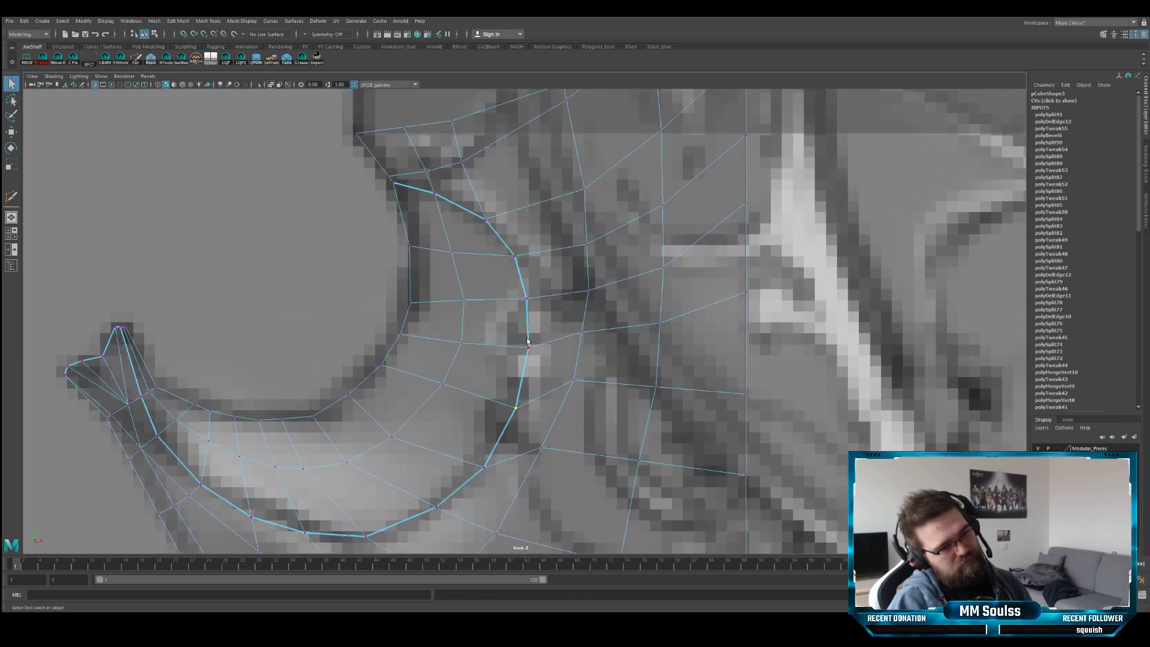
pyautogui.keyDown('alt'); pyautogui.moveTo(536, 359); pyautogui.dragTo(519, 242, button='middle'); pyautogui.keyUp('alt')
pyautogui.scroll(-2, 509, 257)
pyautogui.keyDown('alt'); pyautogui.moveTo(467, 366); pyautogui.dragTo(489, 371, button='middle'); pyautogui.keyUp('alt')
pyautogui.scroll(-1, 469, 329)
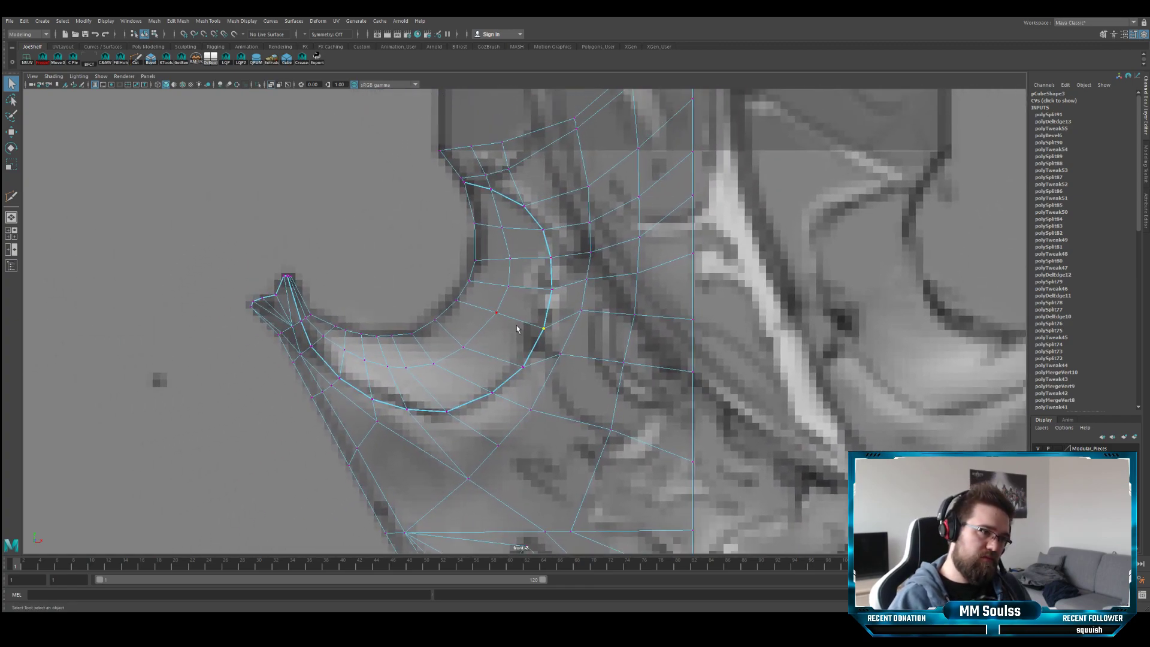
# - Move the crescent contour's lower curve vertices outward so the bend follows the reference more evenly
pyautogui.press('w')
pyautogui.moveTo(509, 375); pyautogui.dragTo(493, 399)
pyautogui.press('q')
pyautogui.press('w')
pyautogui.press('q')
pyautogui.press('w')
pyautogui.moveTo(551, 337)
pyautogui.mouseDown()
pyautogui.moveTo(532, 325)
pyautogui.moveTo(547, 330)
pyautogui.mouseUp()
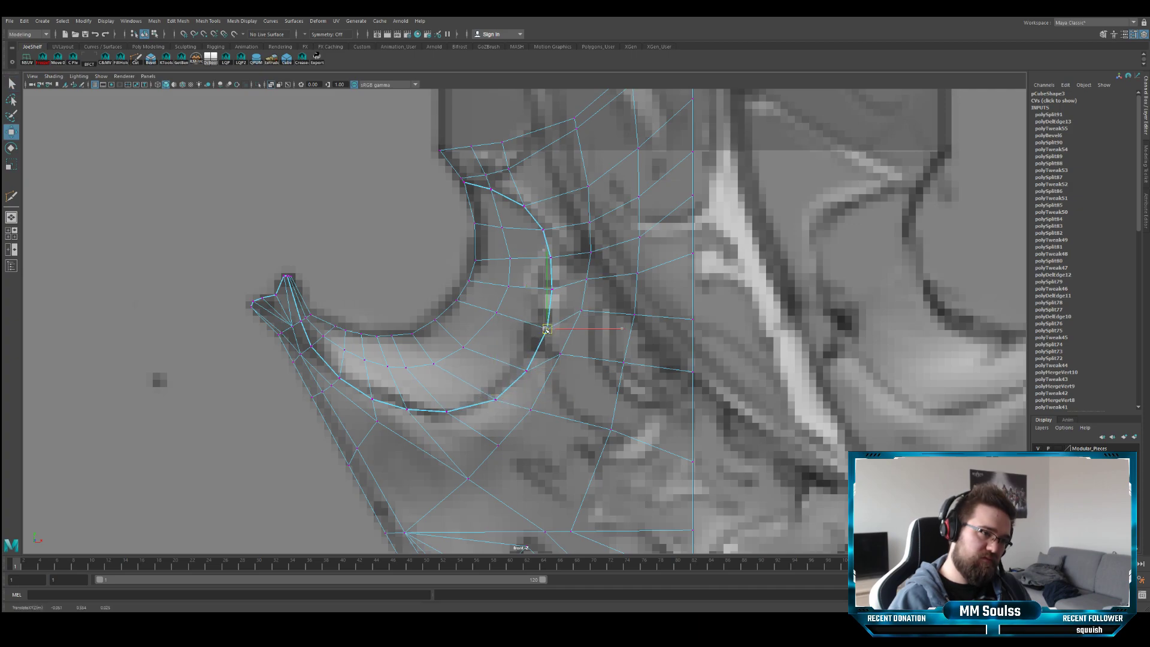
pyautogui.press('q')
# - Select the vertex on the crescent contour's upper bend and check the curve in unsmoothed and smooth display
pyautogui.press('3')
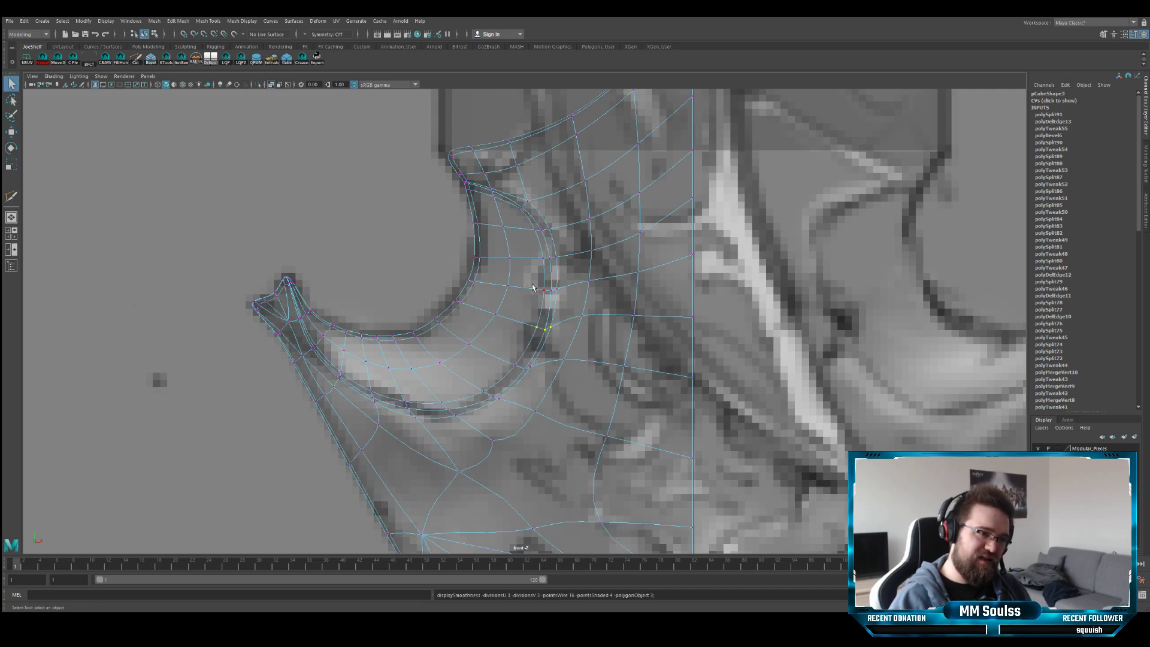
pyautogui.press('1')
pyautogui.moveTo(556, 224); pyautogui.dragTo(553, 226)
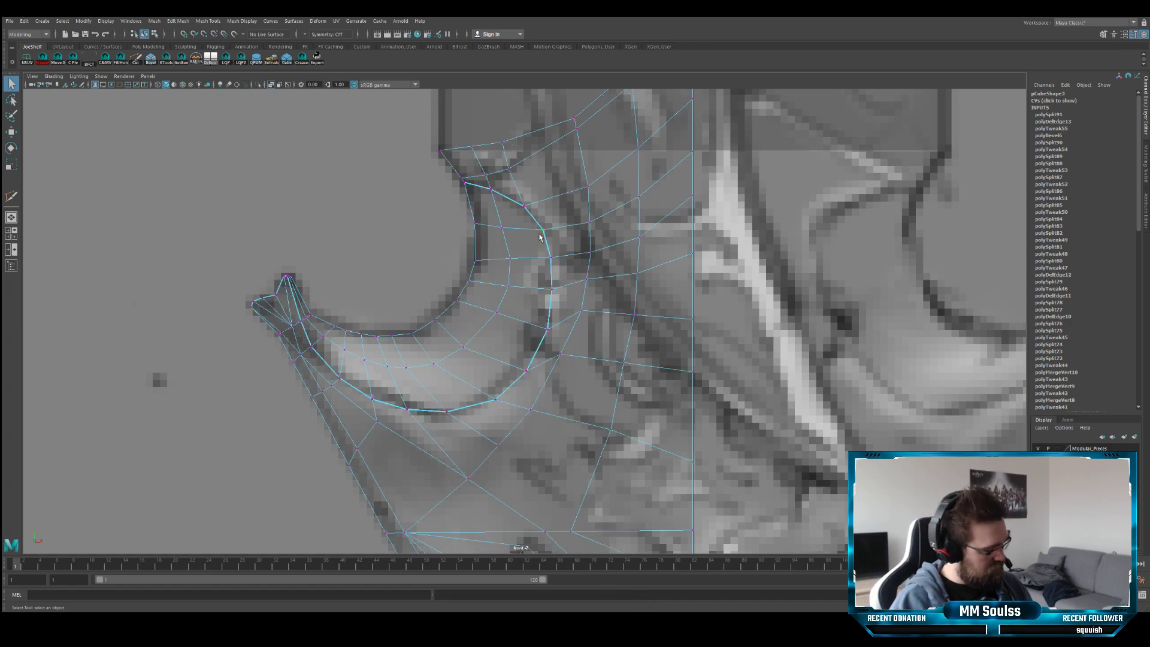
pyautogui.keyDown('alt'); pyautogui.moveTo(545, 292); pyautogui.dragTo(544, 266, button='middle'); pyautogui.keyUp('alt')
pyautogui.press('3')
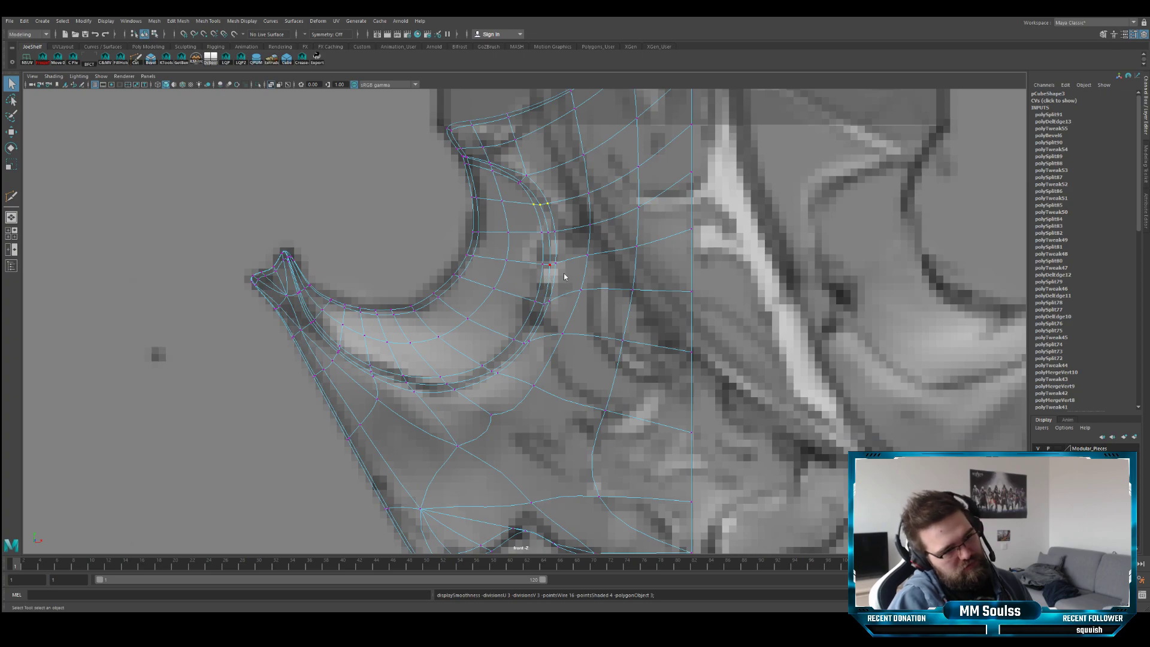
# - Examine the crescent contour against the bare reference drawing and in perspective, ending with the mesh in unsmoothed display in the front view
pyautogui.moveTo(564, 273); pyautogui.dragTo(576, 264, button='right')
pyautogui.click(329, 228)
pyautogui.scroll(-3, 454, 254)
pyautogui.press('space')
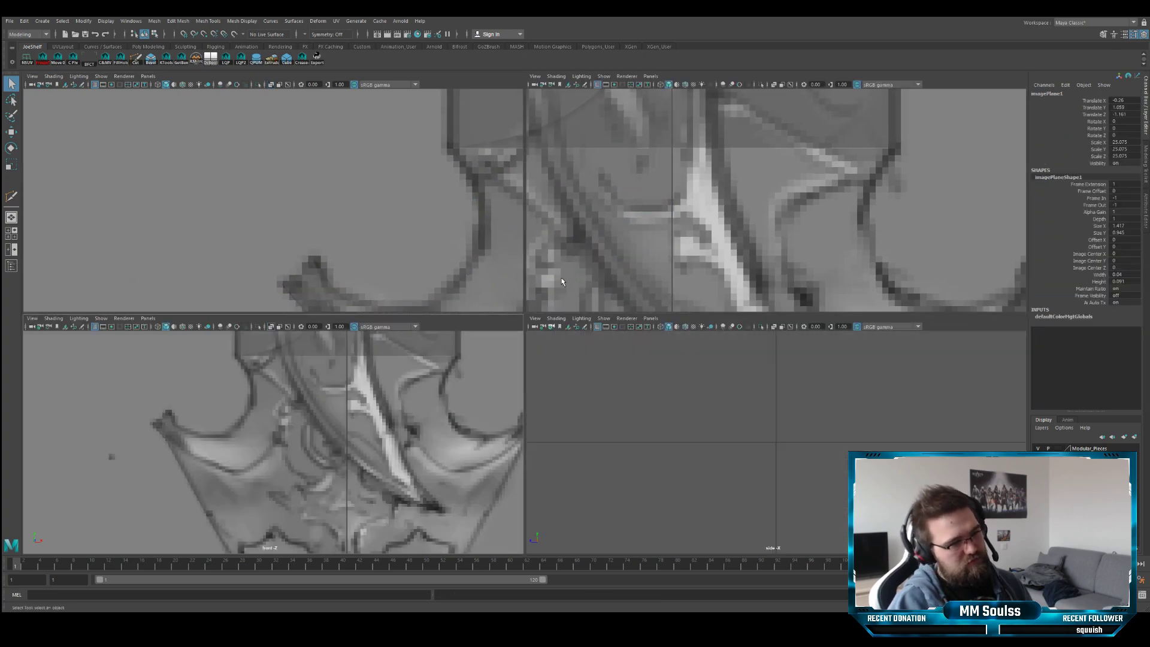
pyautogui.press('space')
pyautogui.keyDown('alt'); pyautogui.moveTo(663, 256); pyautogui.dragTo(569, 338); pyautogui.keyUp('alt')
pyautogui.click(568, 339)
pyautogui.press('space')
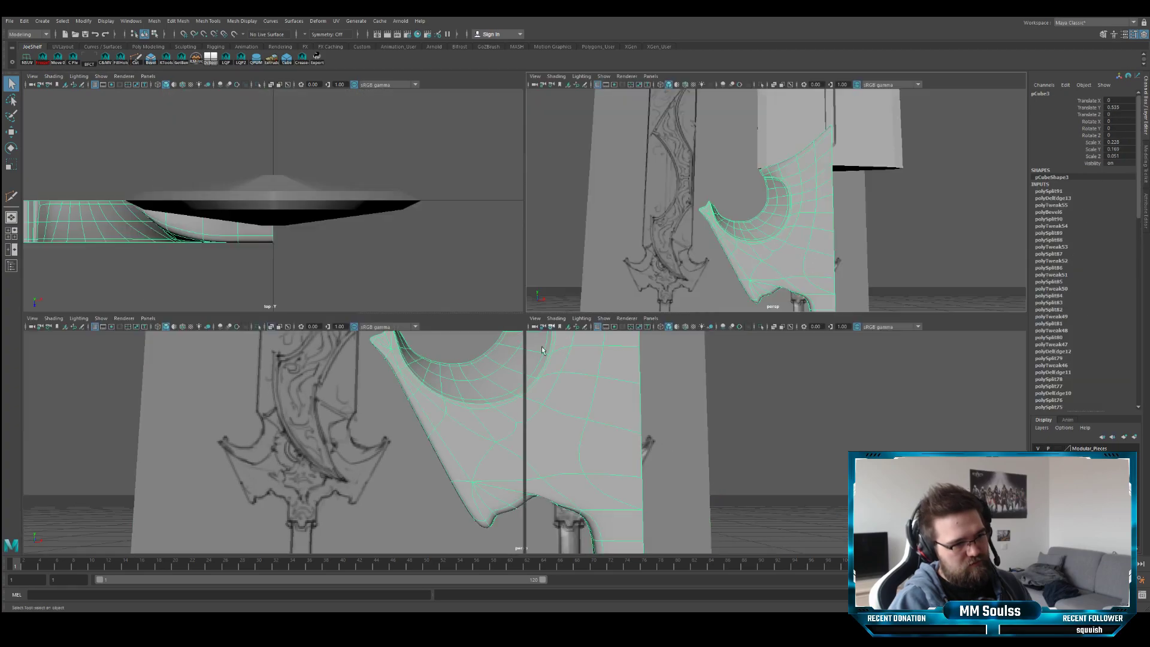
pyautogui.scroll(3, 418, 415)
pyautogui.press('space')
pyautogui.scroll(2, 498, 311)
pyautogui.press('1')
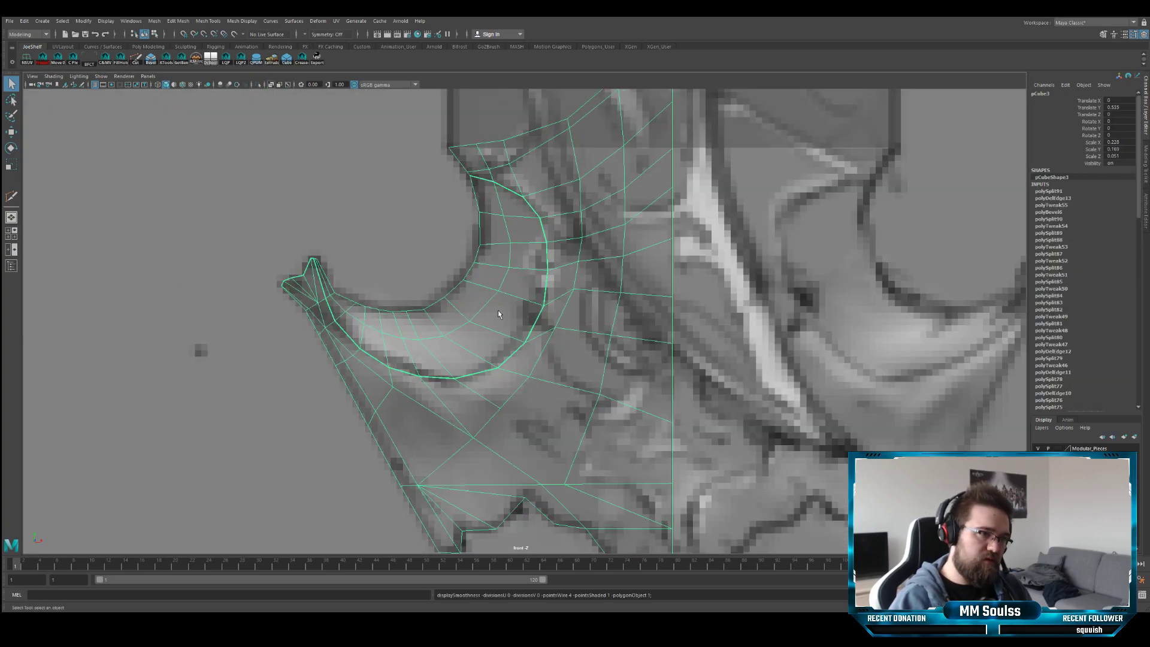
# - Select the vertex on the crescent contour's outermost bend and inspect the mesh in perspective beside the sword reference
pyautogui.press('F9')
pyautogui.press('w')
pyautogui.click(549, 270)
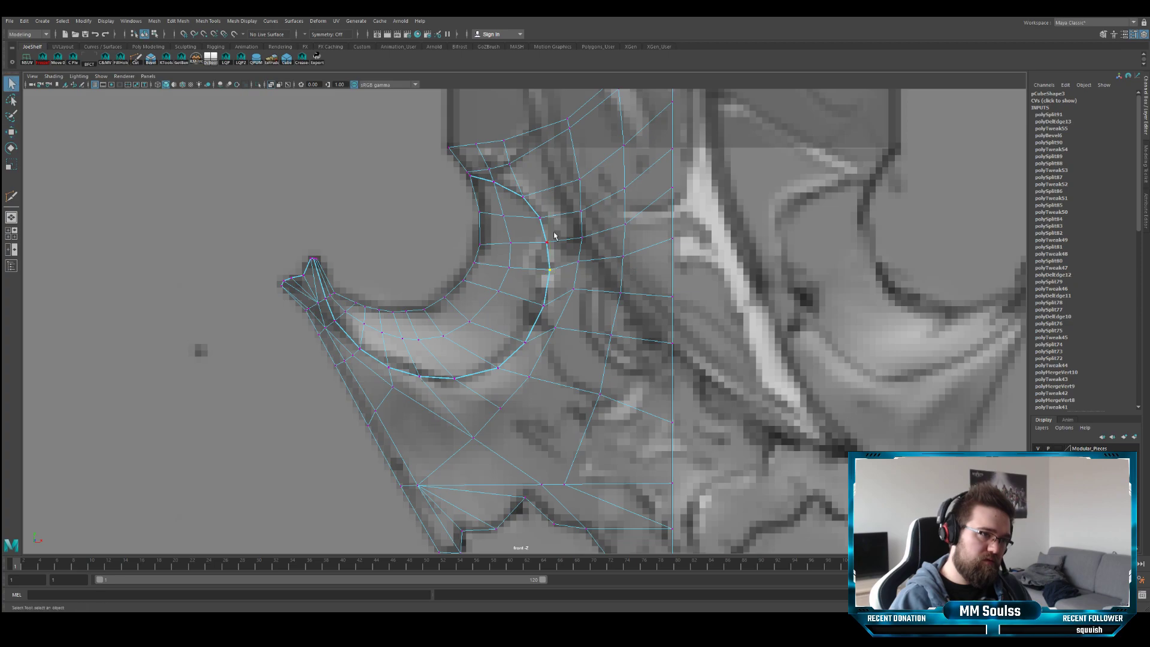
pyautogui.click(546, 241)
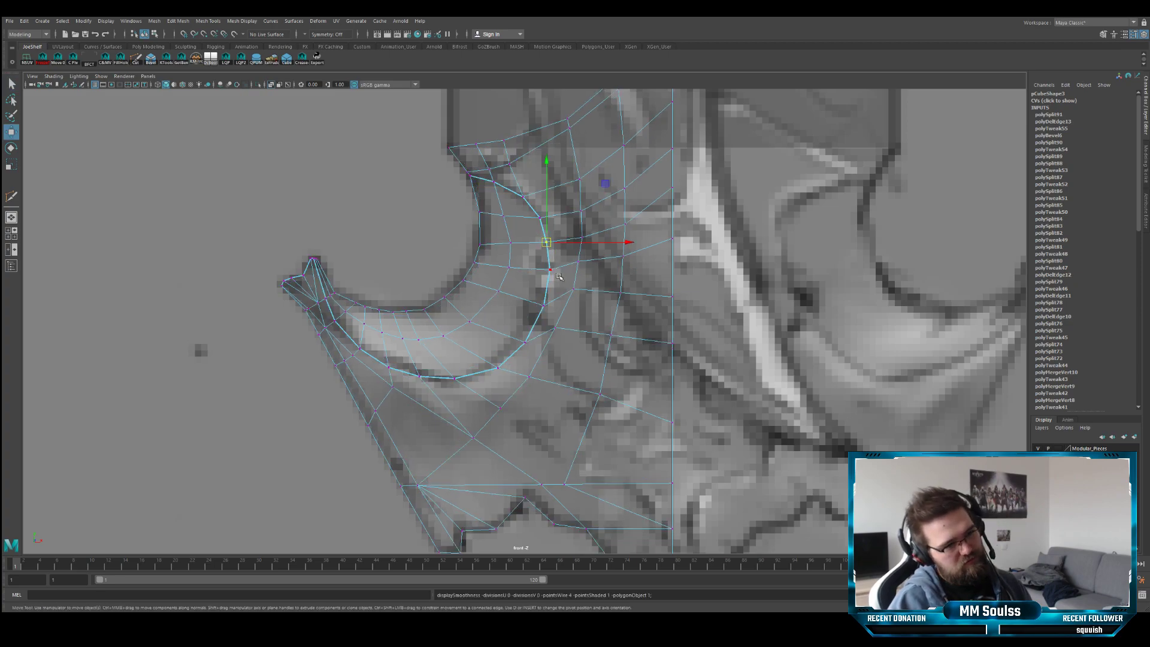
pyautogui.scroll(-3, 599, 297)
pyautogui.press('space')
pyautogui.press('space')
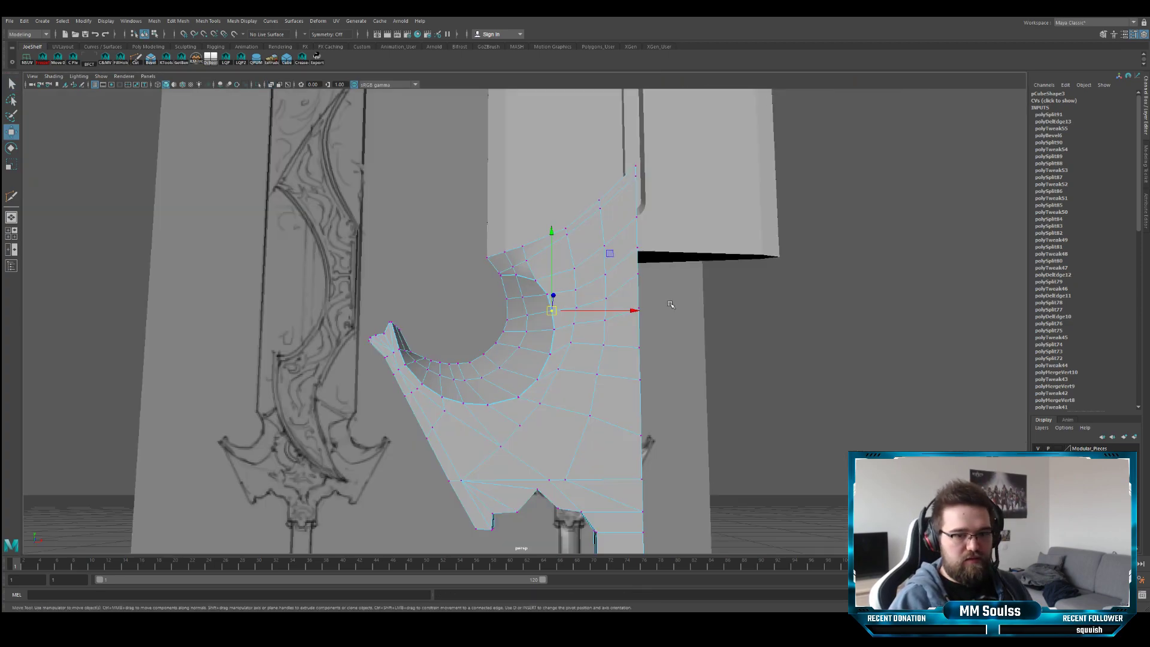
pyautogui.moveTo(545, 324)
pyautogui.keyDown('alt'); pyautogui.mouseDown()
pyautogui.moveTo(560, 334)
pyautogui.moveTo(534, 333)
pyautogui.mouseUp(); pyautogui.keyUp('alt')
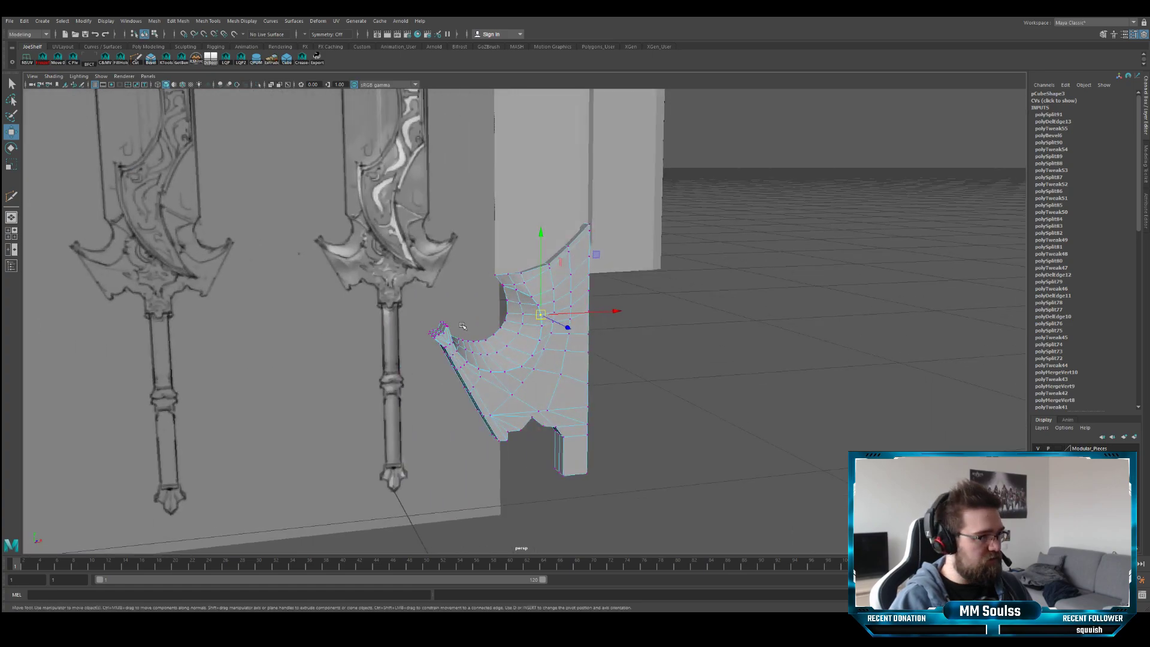
pyautogui.keyDown('alt'); pyautogui.moveTo(463, 325); pyautogui.dragTo(496, 327, button='middle'); pyautogui.keyUp('alt')
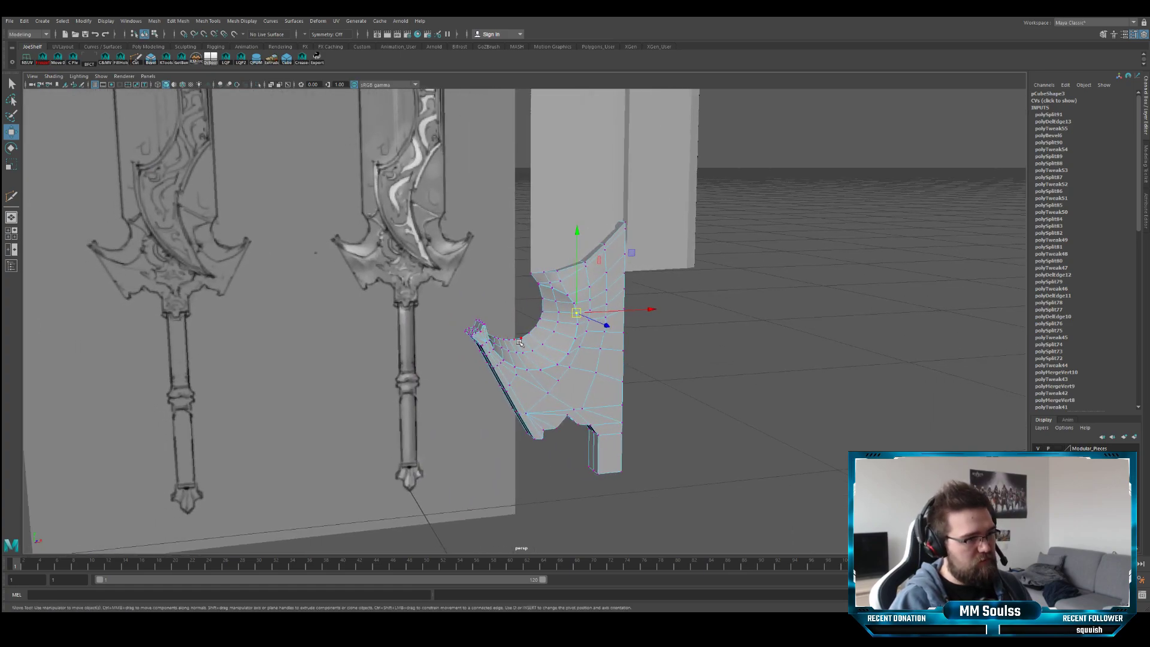
pyautogui.press('space')
pyautogui.press('space')
pyautogui.scroll(5, 419, 210)
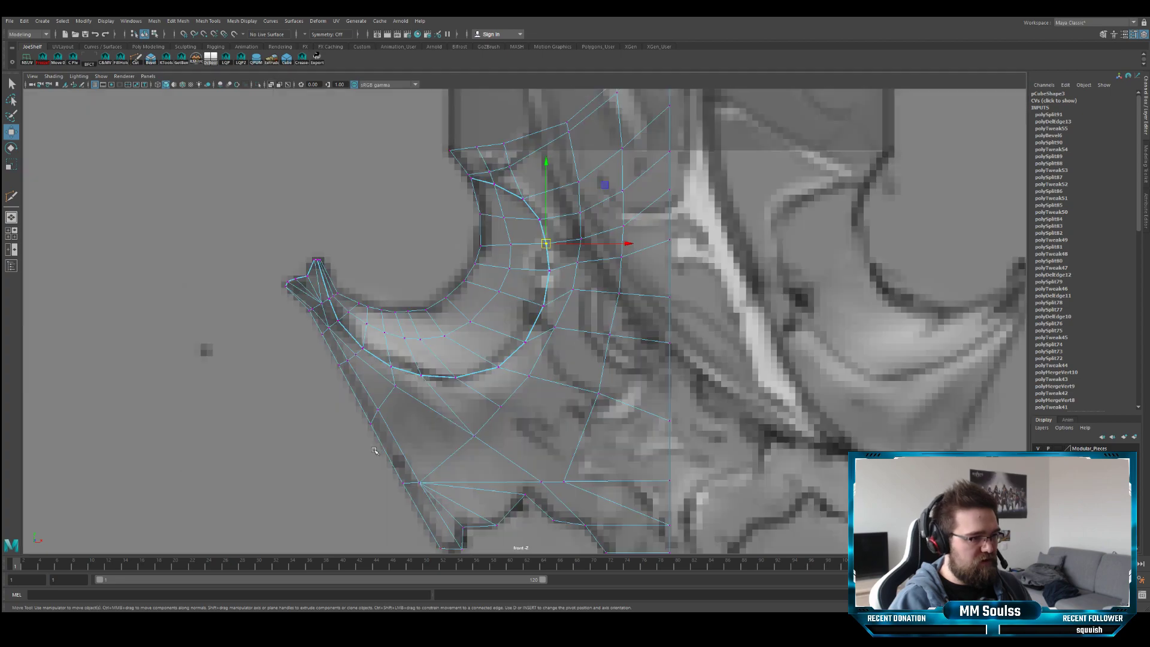
# - Inspect the pronged tip up close and compare its shape with the line and shaded reference drawings, with the mesh deselected
pyautogui.keyDown('alt'); pyautogui.moveTo(421, 212); pyautogui.dragTo(581, 424, button='middle'); pyautogui.keyUp('alt')
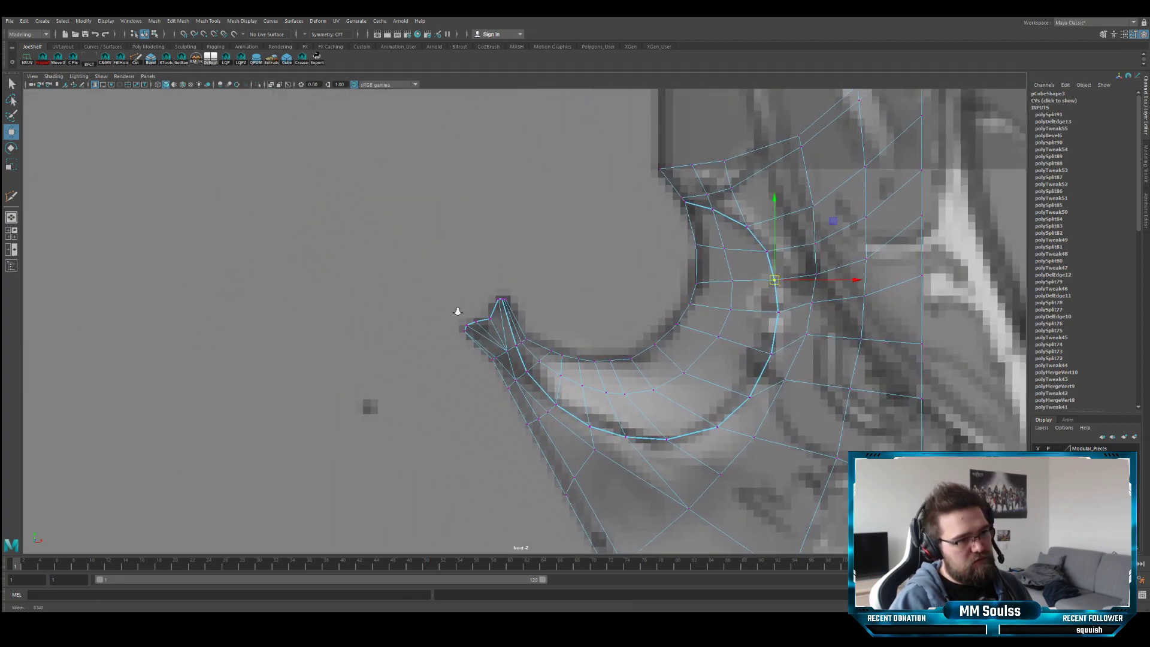
pyautogui.scroll(4, 459, 315)
pyautogui.keyDown('alt'); pyautogui.moveTo(440, 339); pyautogui.dragTo(457, 306, button='middle'); pyautogui.keyUp('alt')
pyautogui.scroll(1, 536, 324)
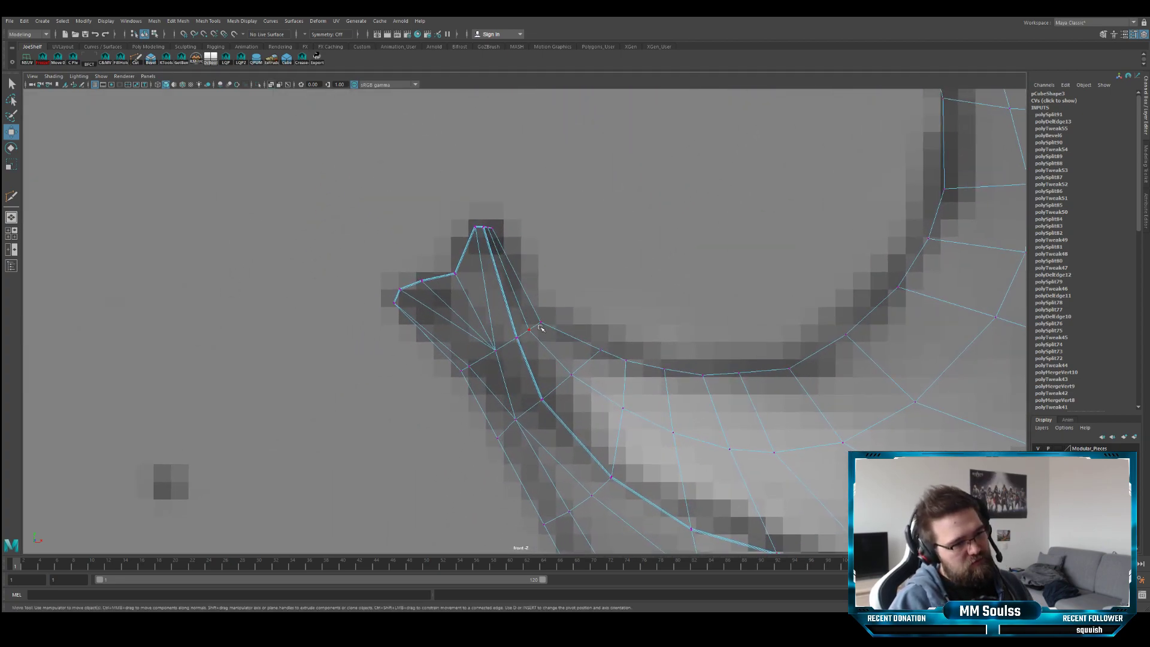
pyautogui.scroll(-8, 539, 327)
pyautogui.keyDown('alt'); pyautogui.moveTo(318, 331); pyautogui.dragTo(580, 314, button='middle'); pyautogui.keyUp('alt')
pyautogui.keyDown('alt'); pyautogui.moveTo(204, 328); pyautogui.dragTo(420, 320, button='middle'); pyautogui.keyUp('alt')
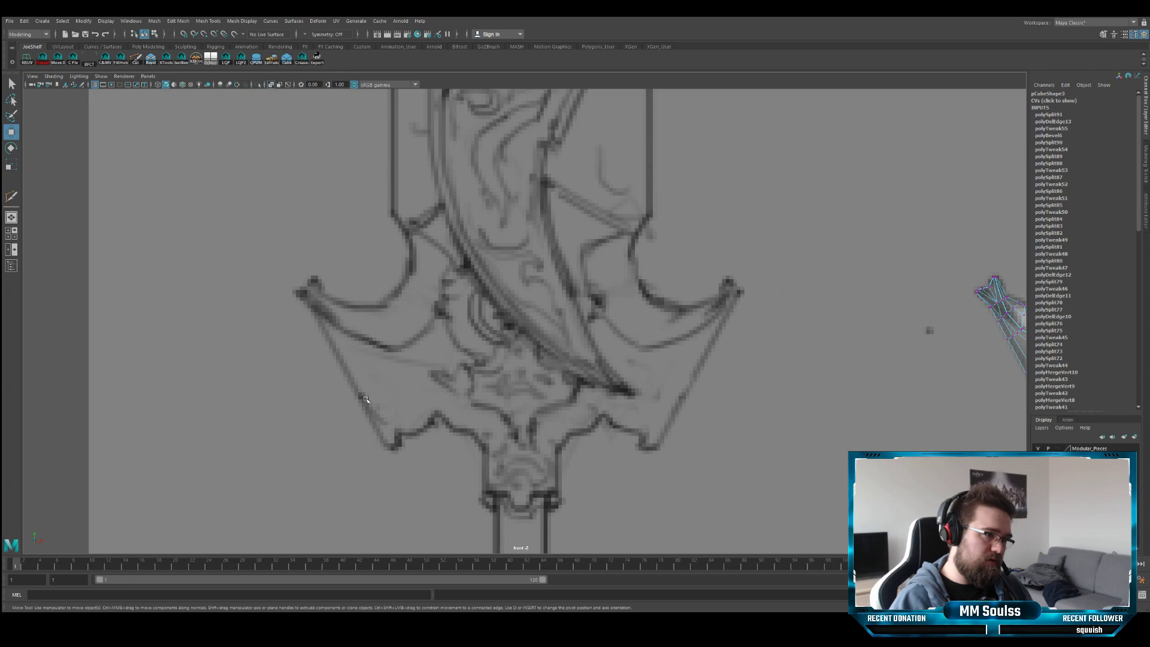
pyautogui.keyDown('alt'); pyautogui.moveTo(650, 320); pyautogui.dragTo(566, 324, button='middle'); pyautogui.keyUp('alt')
pyautogui.keyDown('alt'); pyautogui.moveTo(746, 342); pyautogui.dragTo(524, 337, button='middle'); pyautogui.keyUp('alt')
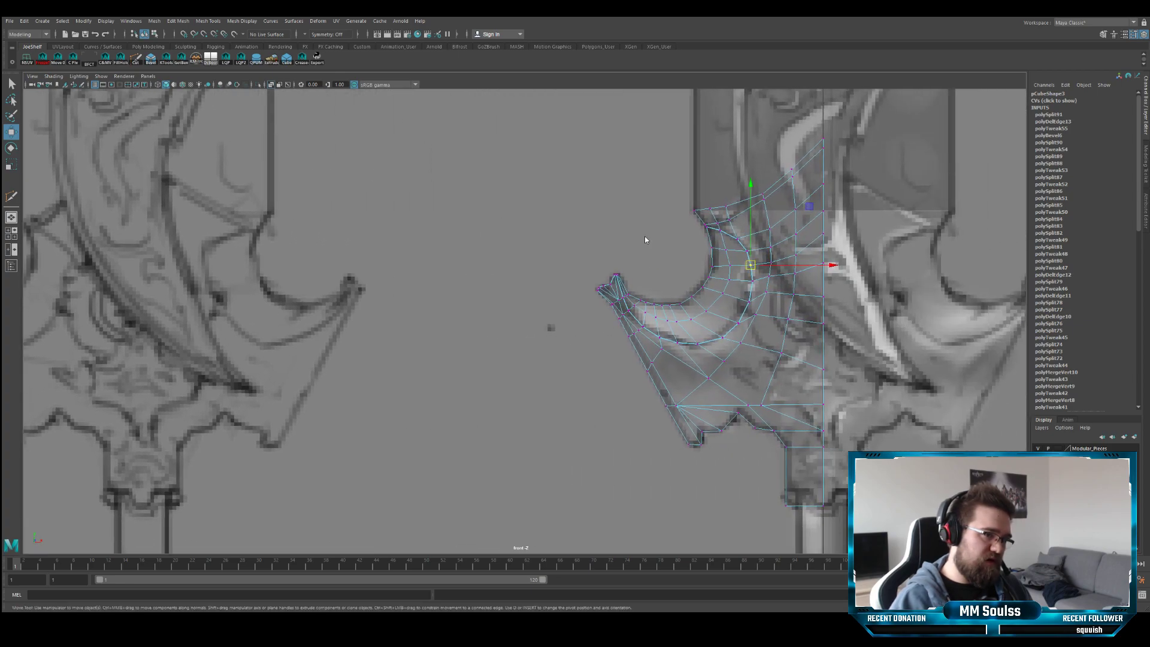
pyautogui.press('q')
pyautogui.click(549, 249)
pyautogui.keyDown('alt'); pyautogui.moveTo(617, 309); pyautogui.dragTo(566, 298, button='middle'); pyautogui.keyUp('alt')
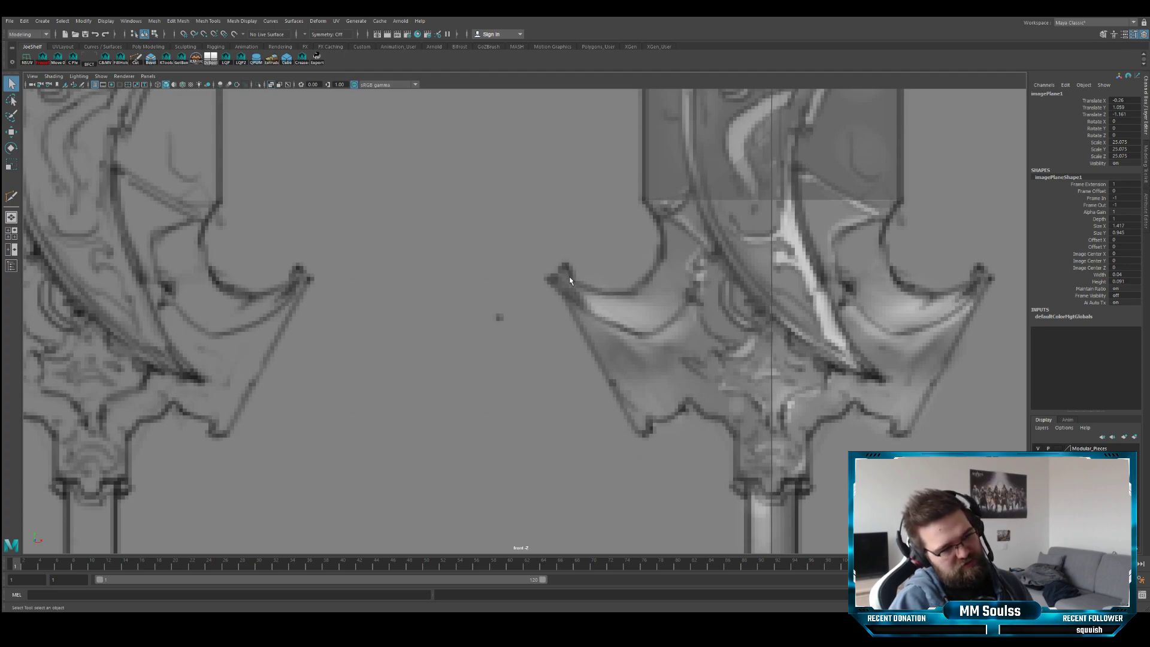
# - Study the pronged tip in perspective from several angles and select the ornamental mesh
pyautogui.press('space')
pyautogui.press('space')
pyautogui.keyDown('alt'); pyautogui.moveTo(631, 257); pyautogui.dragTo(557, 305); pyautogui.keyUp('alt')
pyautogui.keyDown('alt'); pyautogui.moveTo(556, 306); pyautogui.dragTo(681, 355, button='right'); pyautogui.keyUp('alt')
pyautogui.keyDown('alt'); pyautogui.moveTo(681, 354); pyautogui.dragTo(570, 333); pyautogui.keyUp('alt')
pyautogui.keyDown('alt'); pyautogui.moveTo(570, 334); pyautogui.dragTo(535, 343, button='right'); pyautogui.keyUp('alt')
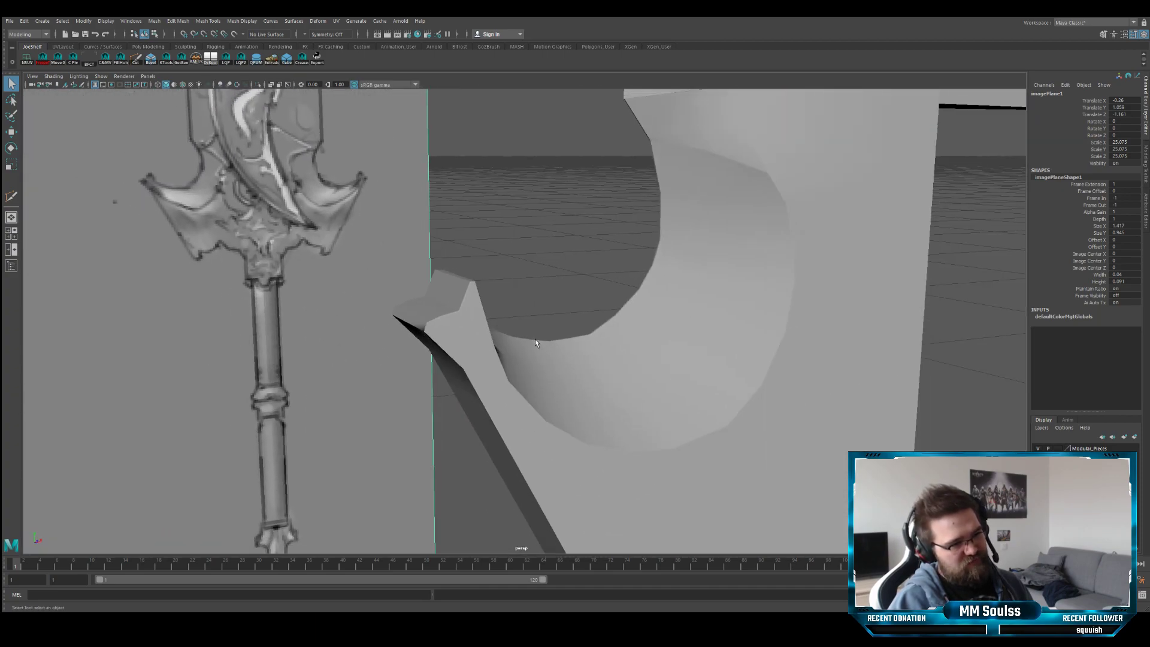
pyautogui.keyDown('alt'); pyautogui.moveTo(507, 333); pyautogui.dragTo(474, 333); pyautogui.keyUp('alt')
pyautogui.click(497, 345)
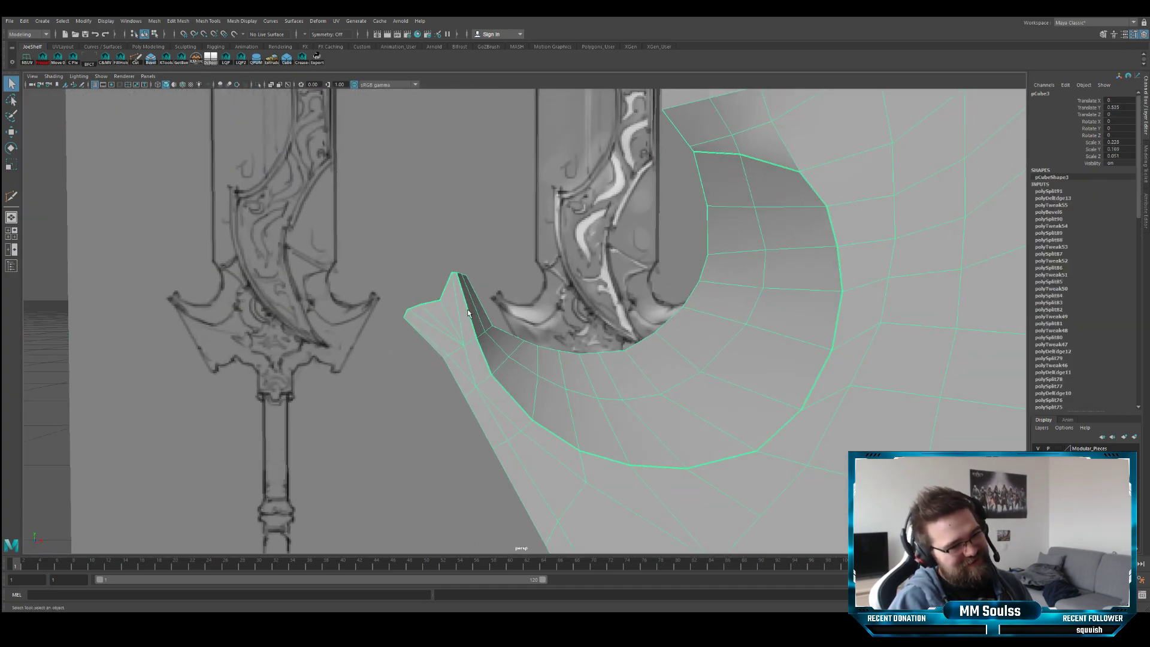
# - In the front view, move the vertices of the prong's tall inner spike down to lower its peak
pyautogui.press('space')
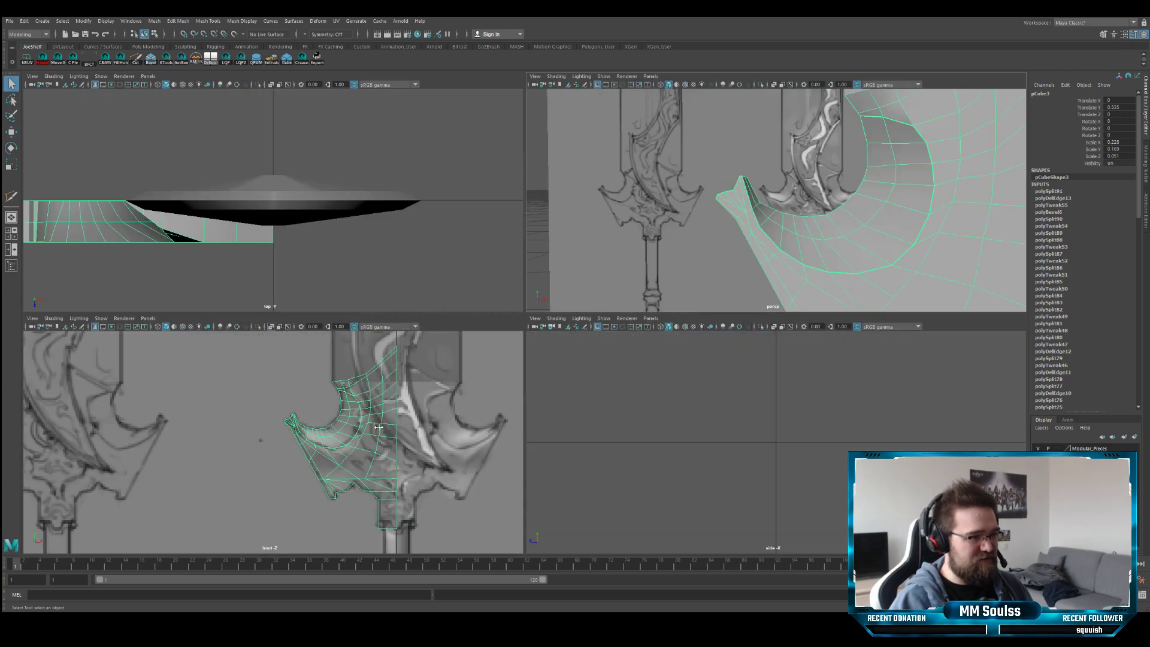
pyautogui.press('space')
pyautogui.scroll(3, 603, 226)
pyautogui.moveTo(579, 227); pyautogui.dragTo(556, 226, button='right')
pyautogui.moveTo(633, 190); pyautogui.dragTo(600, 213)
pyautogui.press('w')
pyautogui.moveTo(599, 213); pyautogui.dragTo(595, 251, button='middle')
pyautogui.keyDown('alt'); pyautogui.moveTo(595, 252); pyautogui.dragTo(647, 255, button='right'); pyautogui.keyUp('alt')
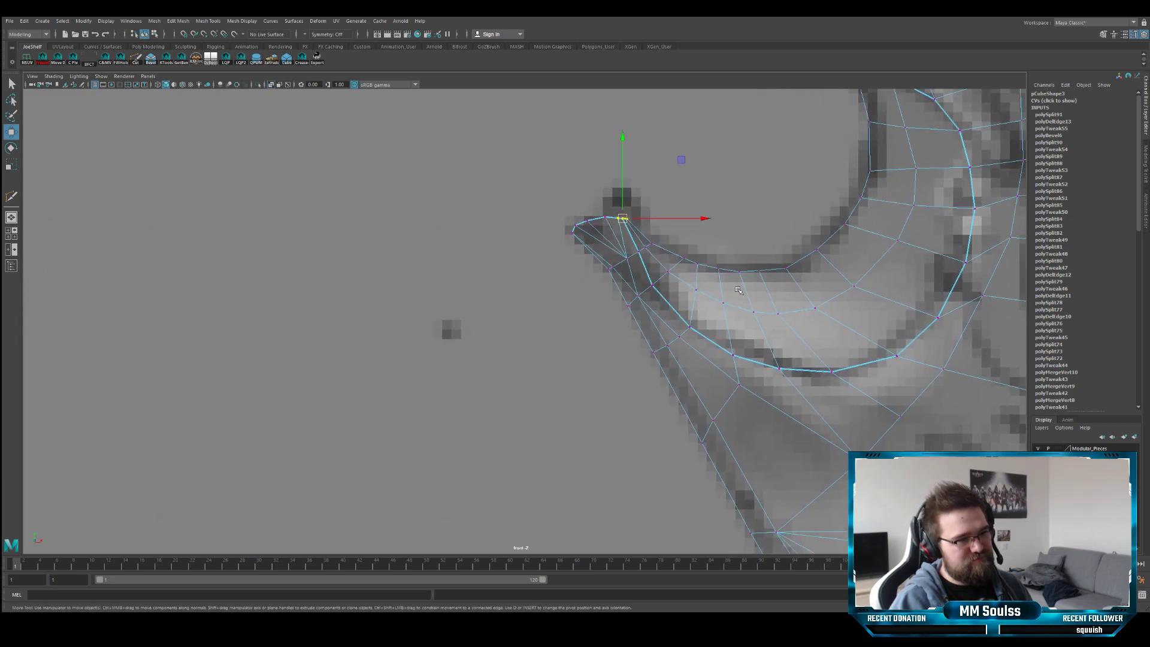
# - Raise the vertices at the prong's outer tip and shift the neighbouring vertices inward to form a shallow notch
pyautogui.keyDown('alt'); pyautogui.moveTo(552, 215); pyautogui.dragTo(473, 251, button='middle'); pyautogui.keyUp('alt')
pyautogui.keyDown('alt'); pyautogui.moveTo(473, 252); pyautogui.dragTo(588, 274, button='right'); pyautogui.keyUp('alt')
pyautogui.press('q')
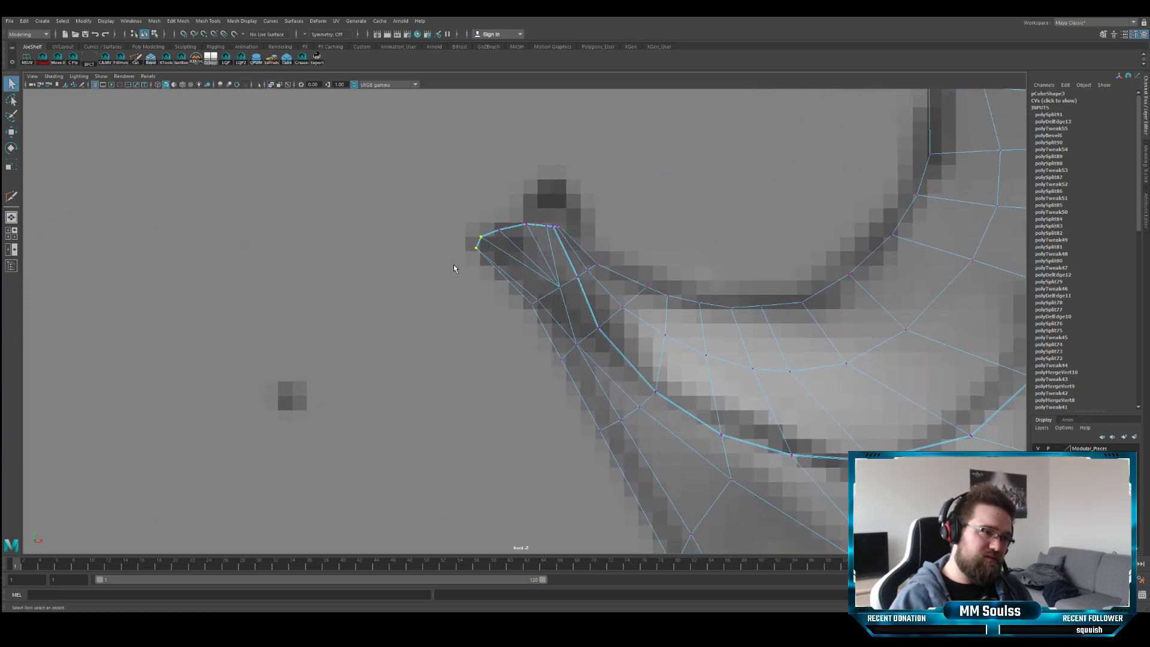
pyautogui.press('w')
pyautogui.moveTo(480, 242); pyautogui.dragTo(510, 234)
pyautogui.press('q')
pyautogui.press('w')
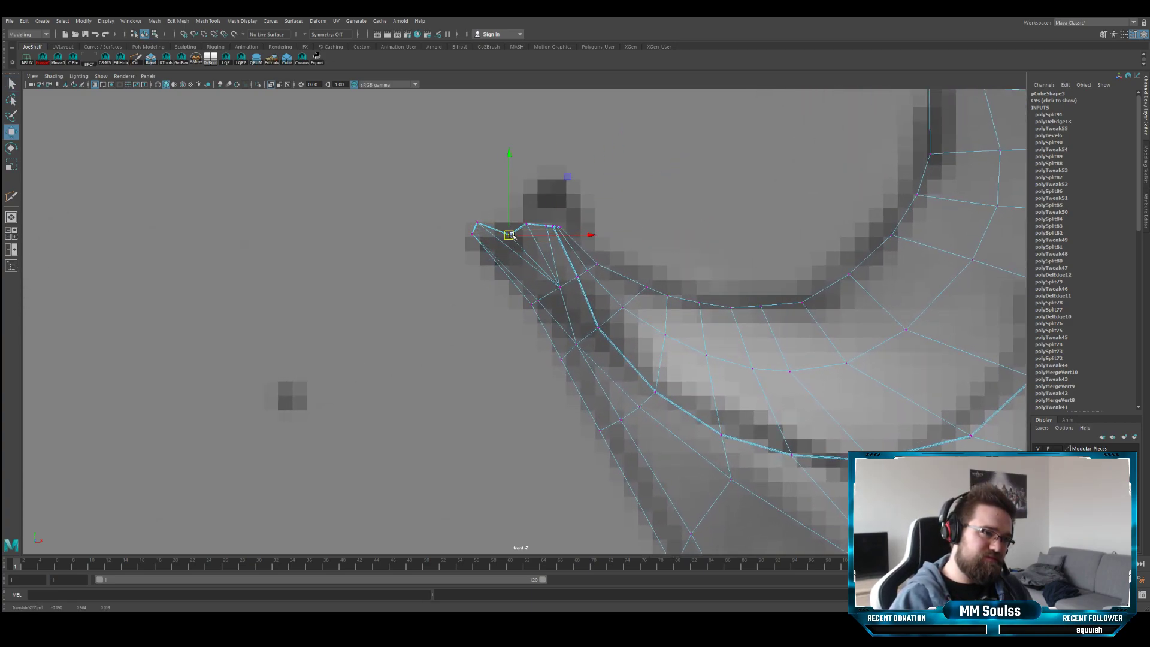
# - Shape the middle peak on the prong's top edge by lowering the vertices at its inner corner
pyautogui.click(526, 225)
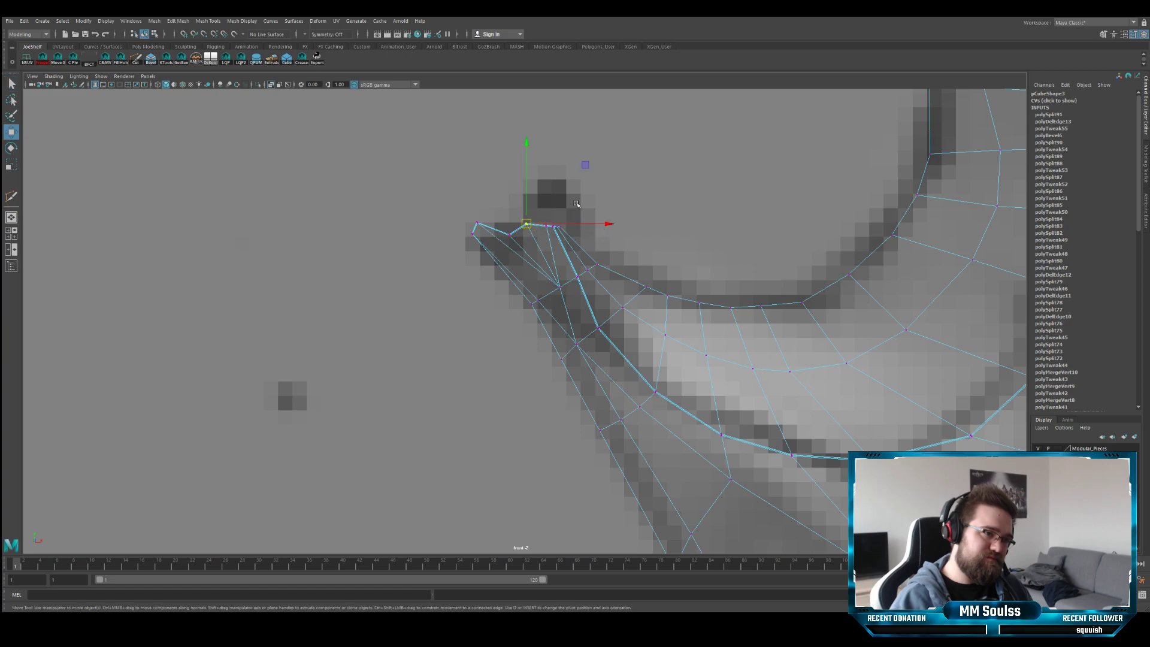
pyautogui.moveTo(576, 203); pyautogui.dragTo(556, 236)
pyautogui.press('q')
# - Shift the vertices beneath the prong's inner corner down and toward the outer tip to even out the edge flow
pyautogui.moveTo(575, 263)
pyautogui.keyDown('alt'); pyautogui.mouseDown(button='right')
pyautogui.moveTo(611, 265)
pyautogui.moveTo(595, 265)
pyautogui.mouseUp(button='right'); pyautogui.keyUp('alt')
pyautogui.moveTo(597, 259); pyautogui.dragTo(583, 274)
pyautogui.press('w')
pyautogui.moveTo(590, 266); pyautogui.dragTo(562, 284)
pyautogui.press('q')
pyautogui.hotkey('ctrl', 'z')
pyautogui.press('w')
pyautogui.moveTo(568, 279); pyautogui.dragTo(554, 284)
pyautogui.press('q')
pyautogui.moveTo(626, 239); pyautogui.dragTo(592, 276)
pyautogui.press('w')
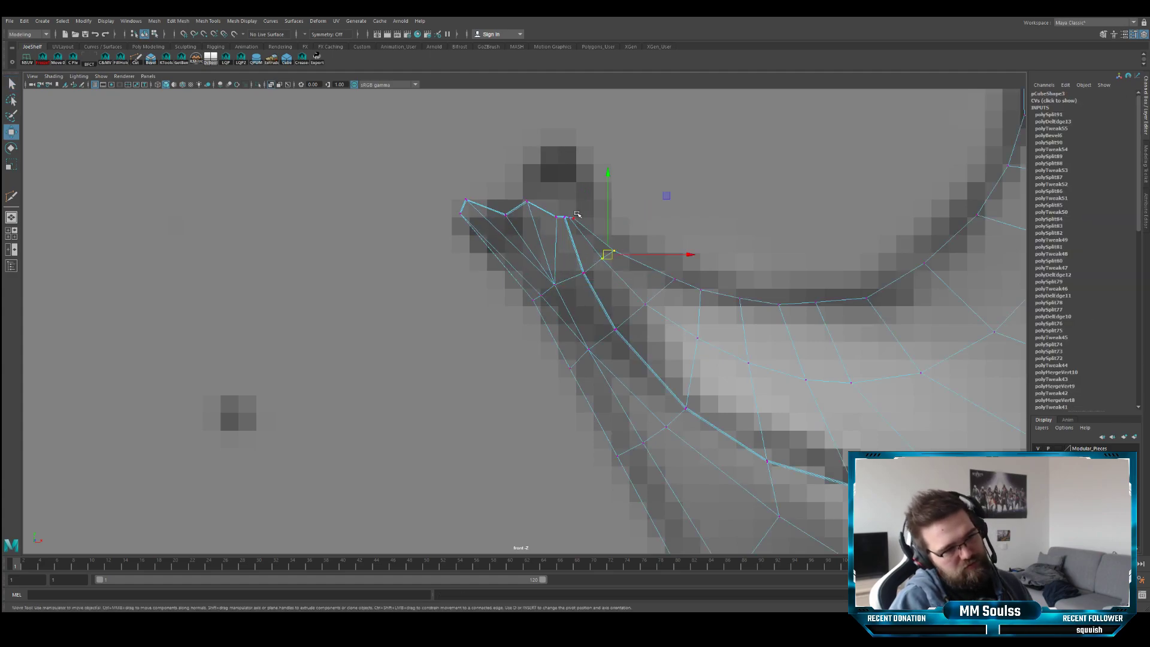
# - Nudge the rear vertices of the prong's inner corner slightly toward the front corner vertex
pyautogui.moveTo(571, 224); pyautogui.dragTo(570, 226)
pyautogui.press('f')
pyautogui.scroll(-10, 588, 267)
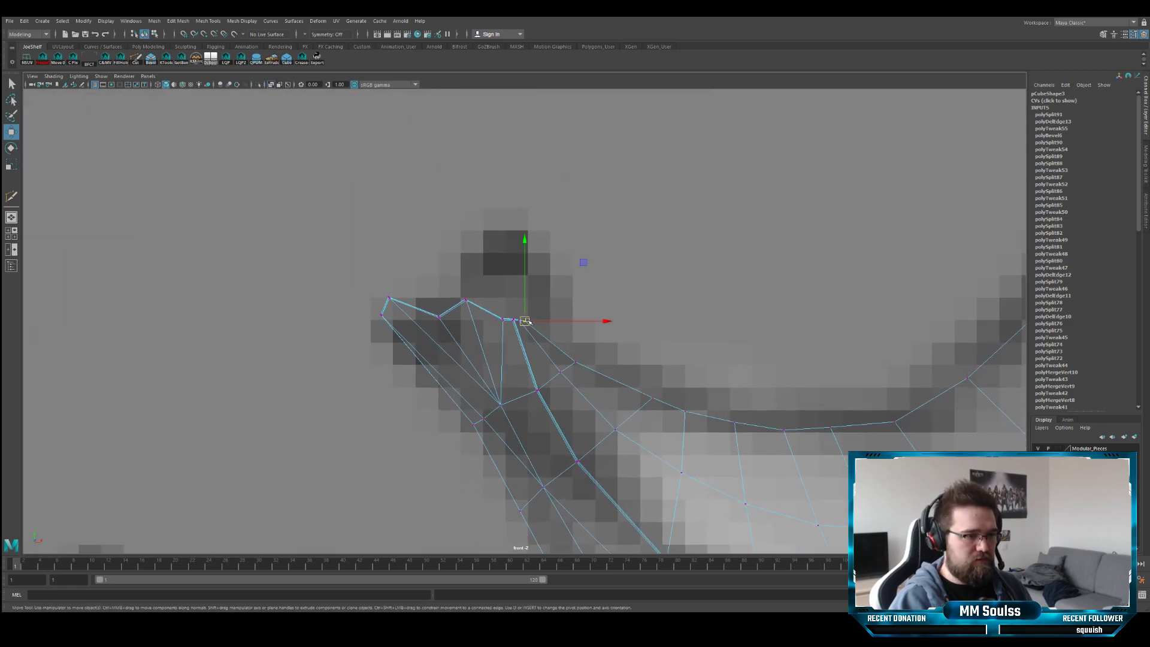
pyautogui.moveTo(526, 321); pyautogui.dragTo(527, 327)
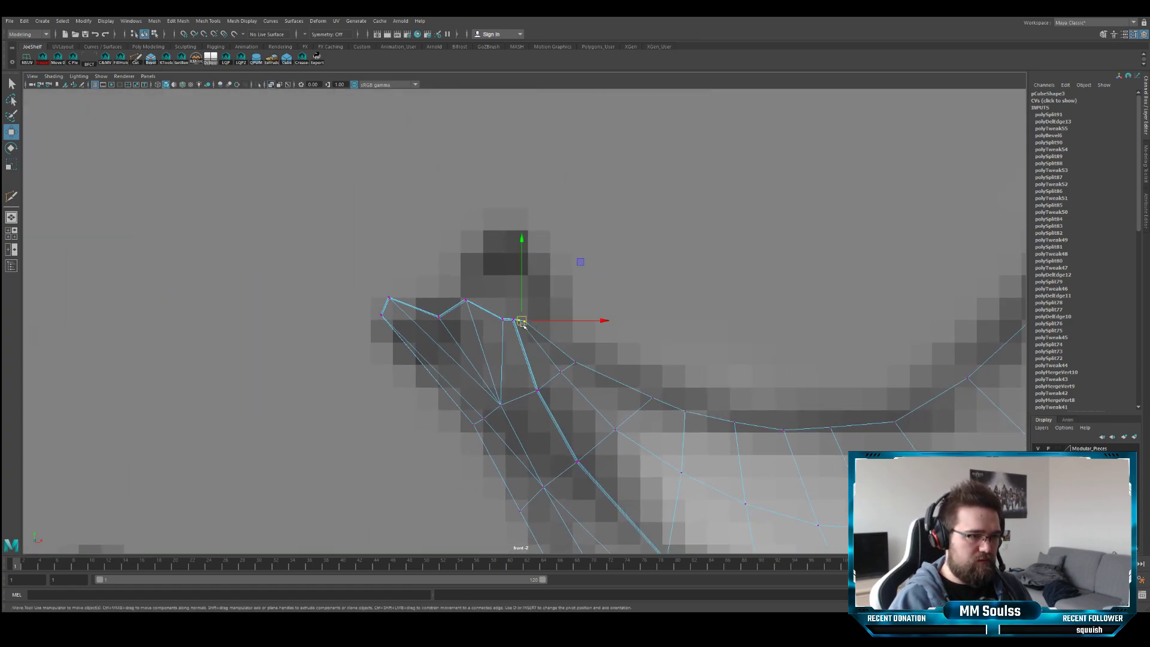
# - Examine how the prong's inner corner vertices line up across the thickness in perspective and close-up front views
pyautogui.press('space')
pyautogui.press('space')
pyautogui.press('f')
pyautogui.keyDown('alt'); pyautogui.moveTo(473, 287); pyautogui.dragTo(564, 355); pyautogui.keyUp('alt')
pyautogui.scroll(-8, 560, 336)
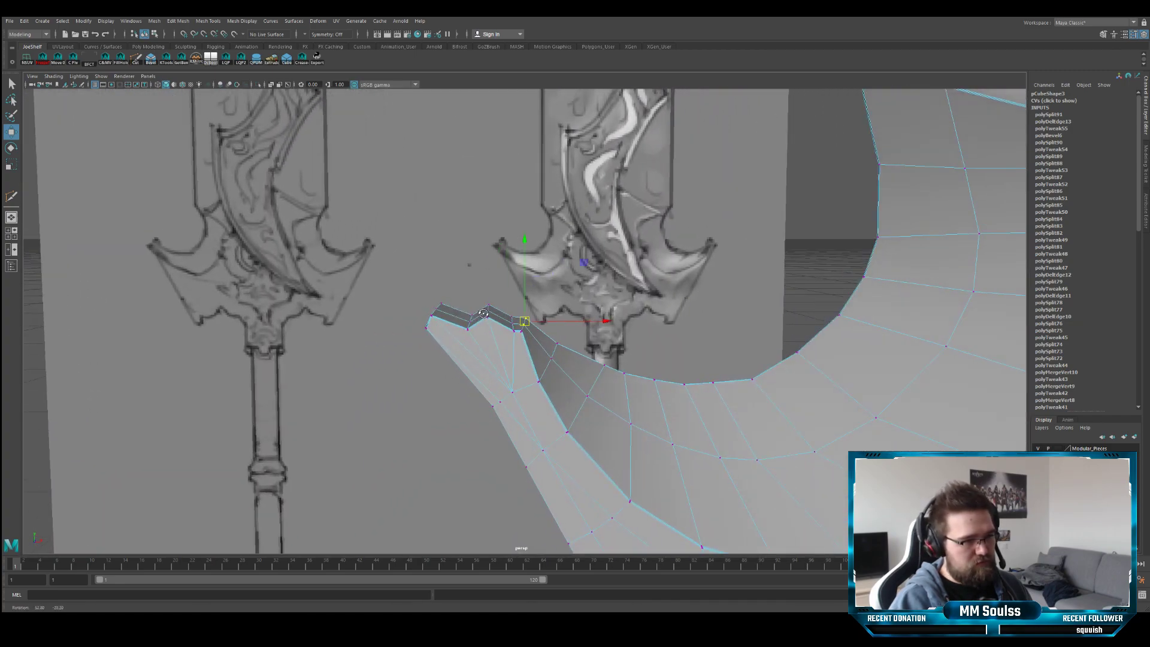
pyautogui.press('space')
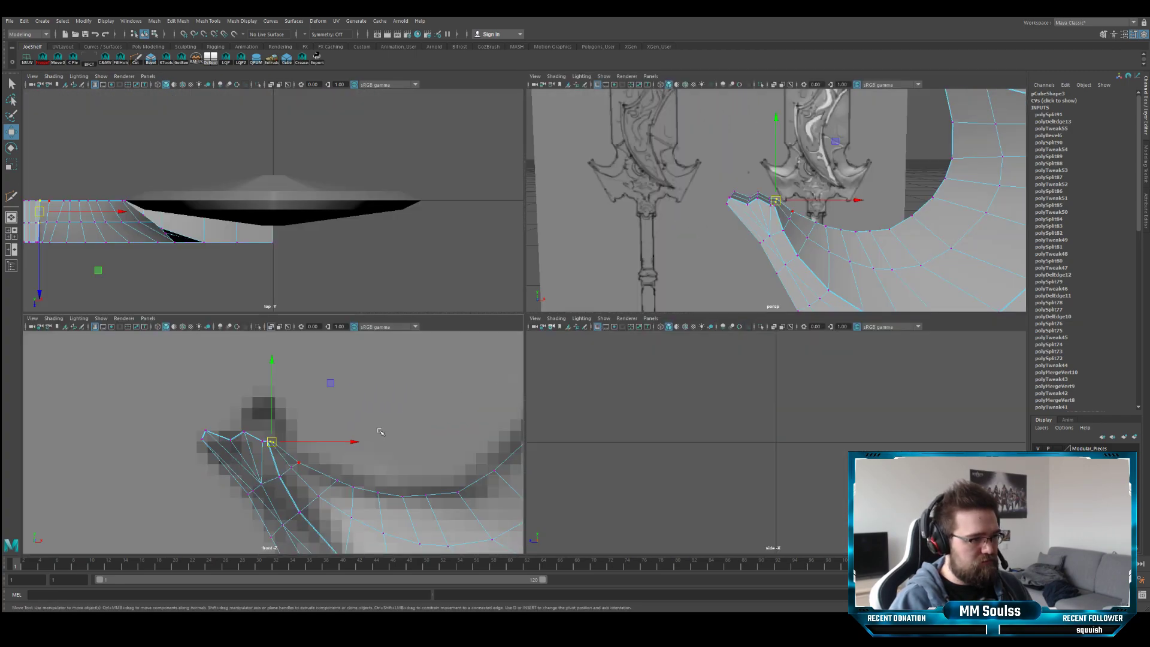
pyautogui.press('space')
pyautogui.scroll(5, 556, 337)
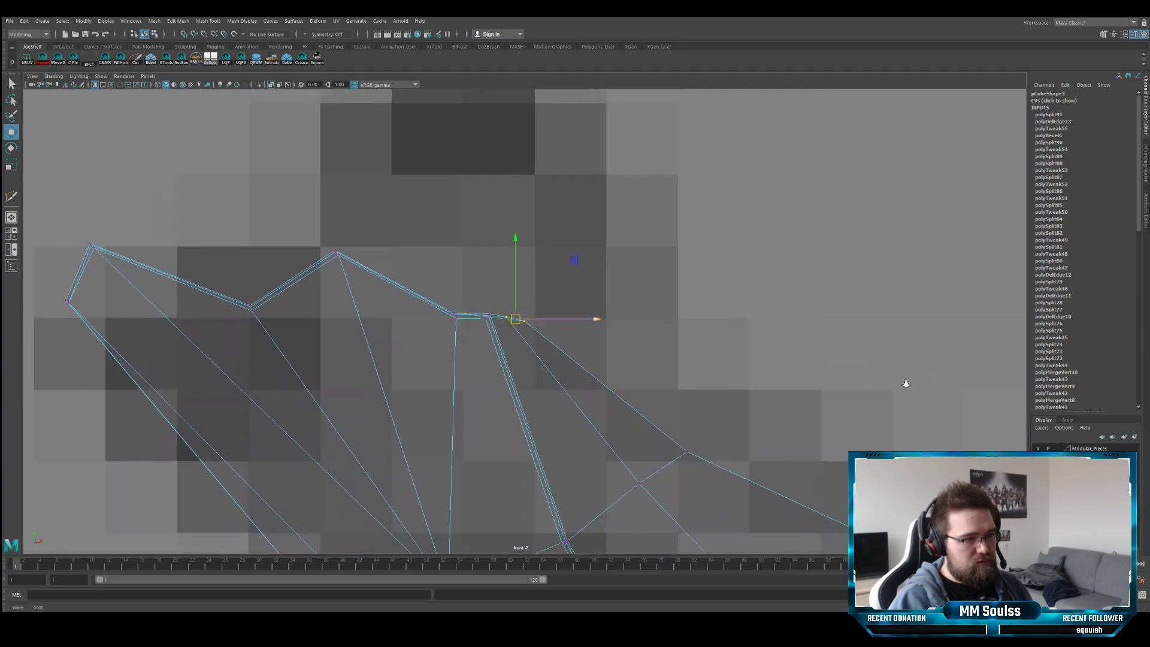
pyautogui.press('space')
pyautogui.press('space')
pyautogui.scroll(5, 599, 291)
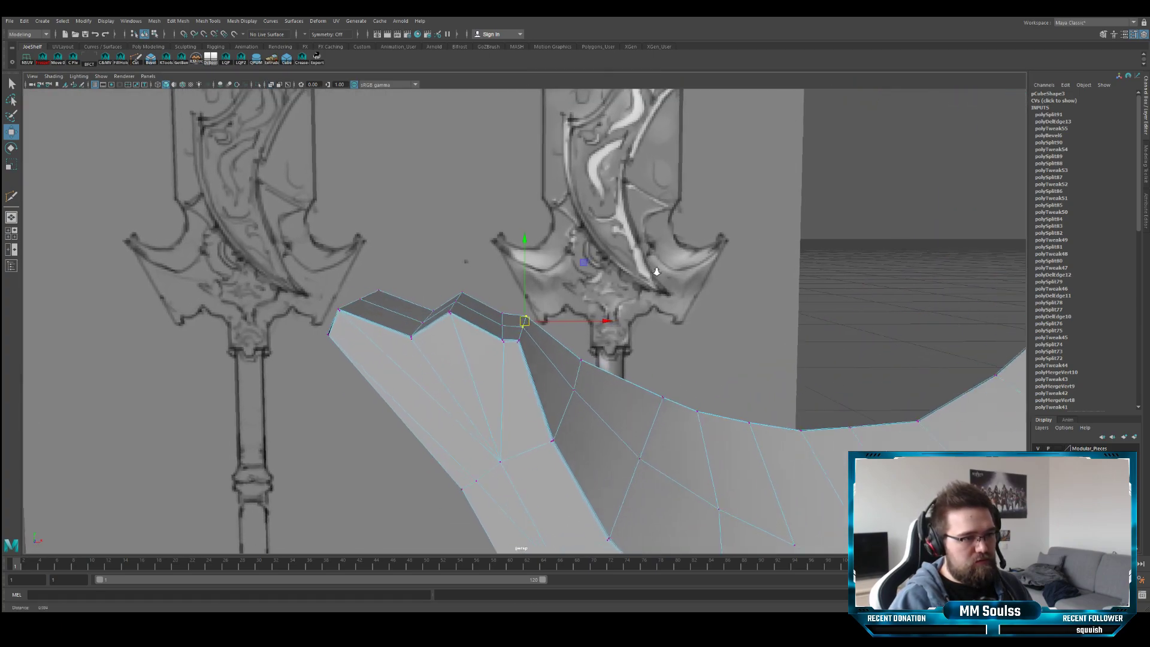
# - Select the row of vertices across the thickness at the prong's inner corner and check its alignment in the front view
pyautogui.press('q')
pyautogui.moveTo(561, 292); pyautogui.dragTo(520, 353)
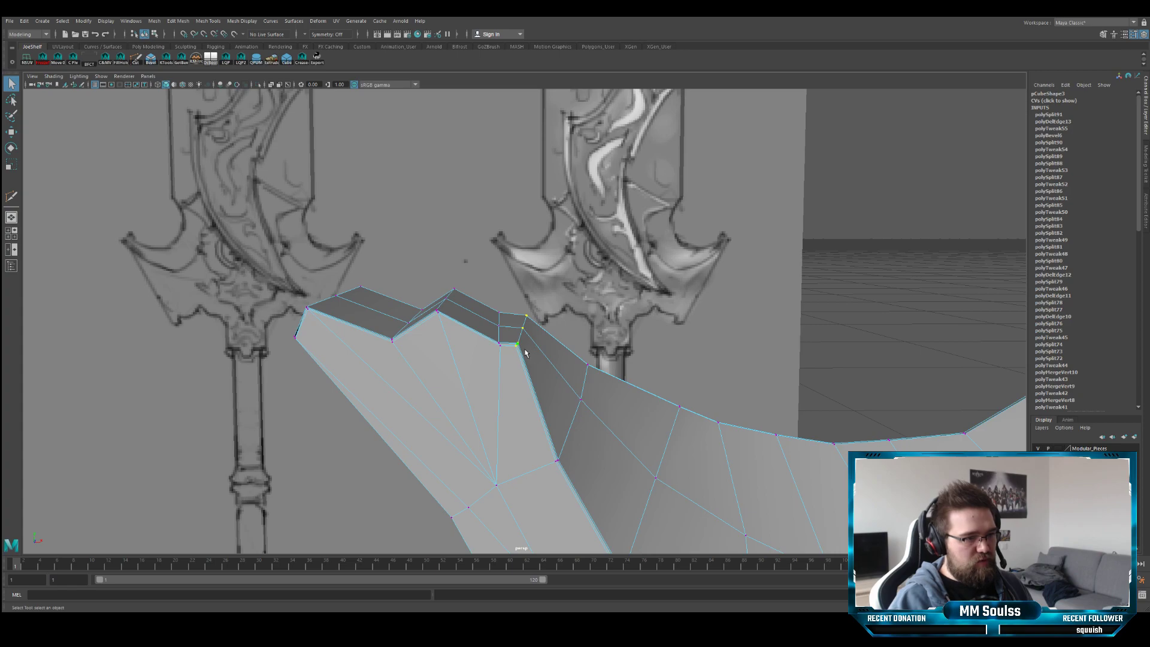
pyautogui.press('space')
pyautogui.press('space')
pyautogui.scroll(3, 515, 346)
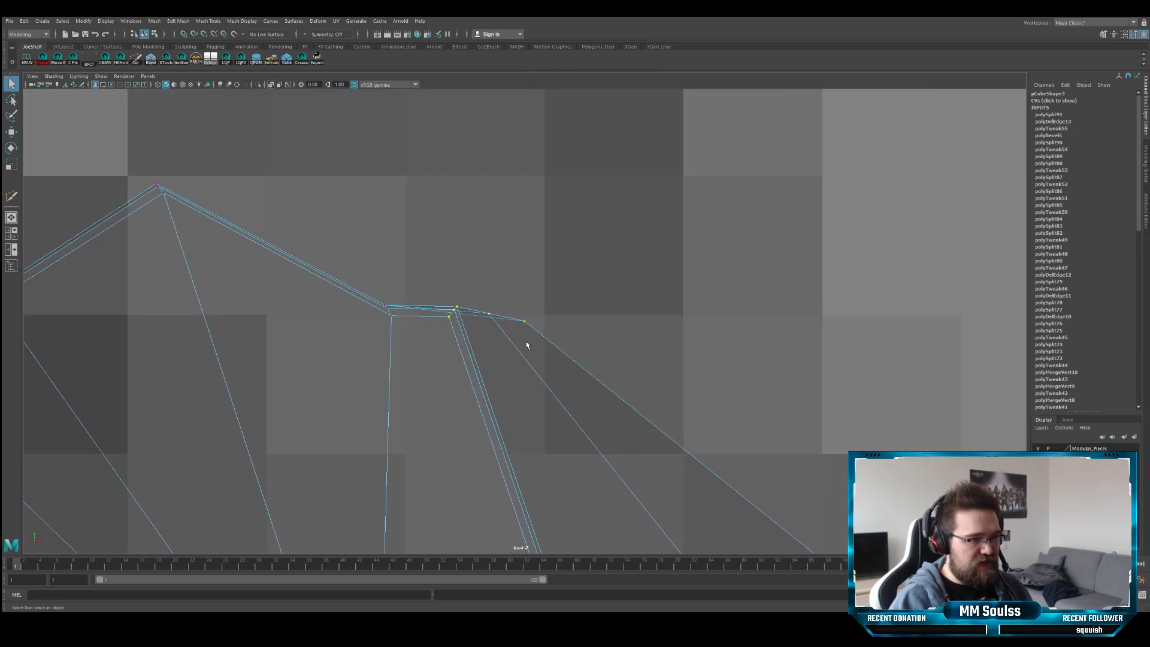
pyautogui.press('space')
pyautogui.press('space')
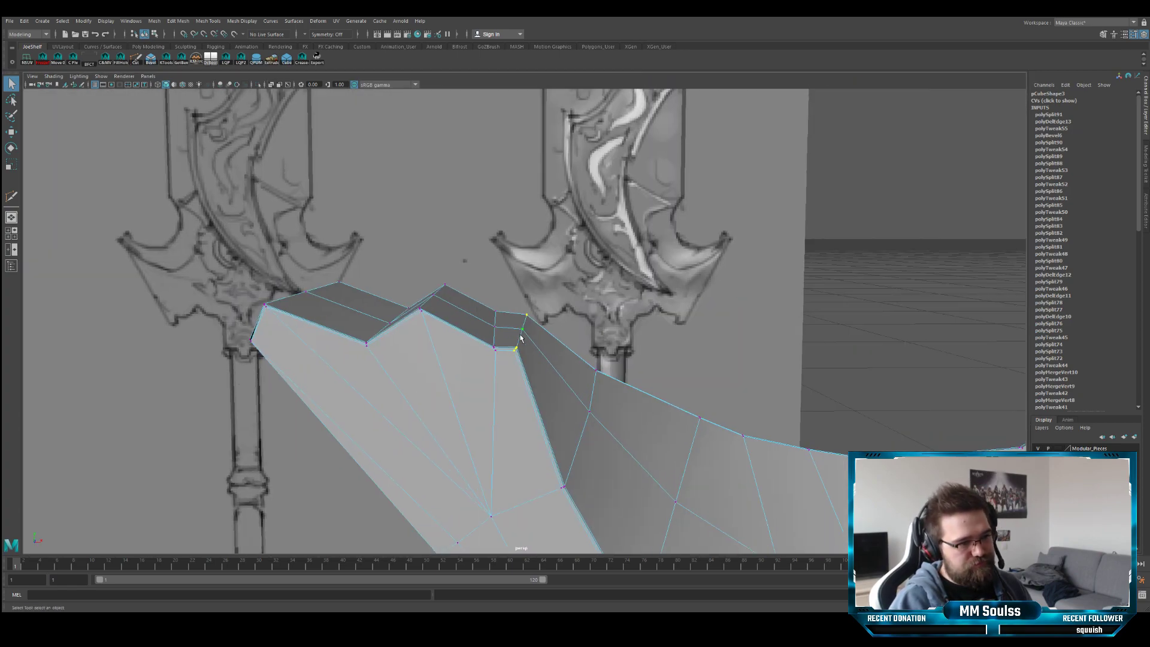
# - Snap the middle vertex of the prong's inner corner row to the front corner vertex along the X axis
pyautogui.click(522, 330)
pyautogui.press('w')
pyautogui.press('v')
pyautogui.moveTo(601, 329); pyautogui.dragTo(516, 347)
pyautogui.press('q')
# - Snap the rear vertex of the prong's inner corner row to the front corner vertex along the X axis
pyautogui.click(528, 316)
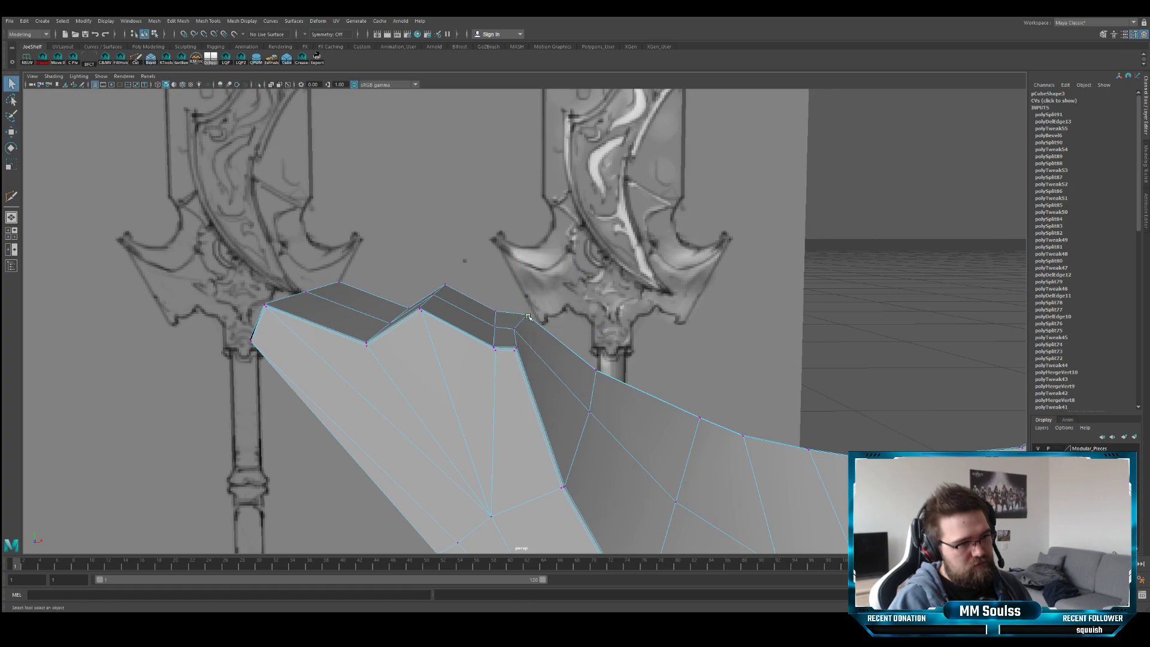
pyautogui.press('w')
pyautogui.press('v')
pyautogui.moveTo(608, 315); pyautogui.dragTo(516, 343)
pyautogui.keyDown('alt'); pyautogui.moveTo(568, 256); pyautogui.dragTo(537, 317); pyautogui.keyUp('alt')
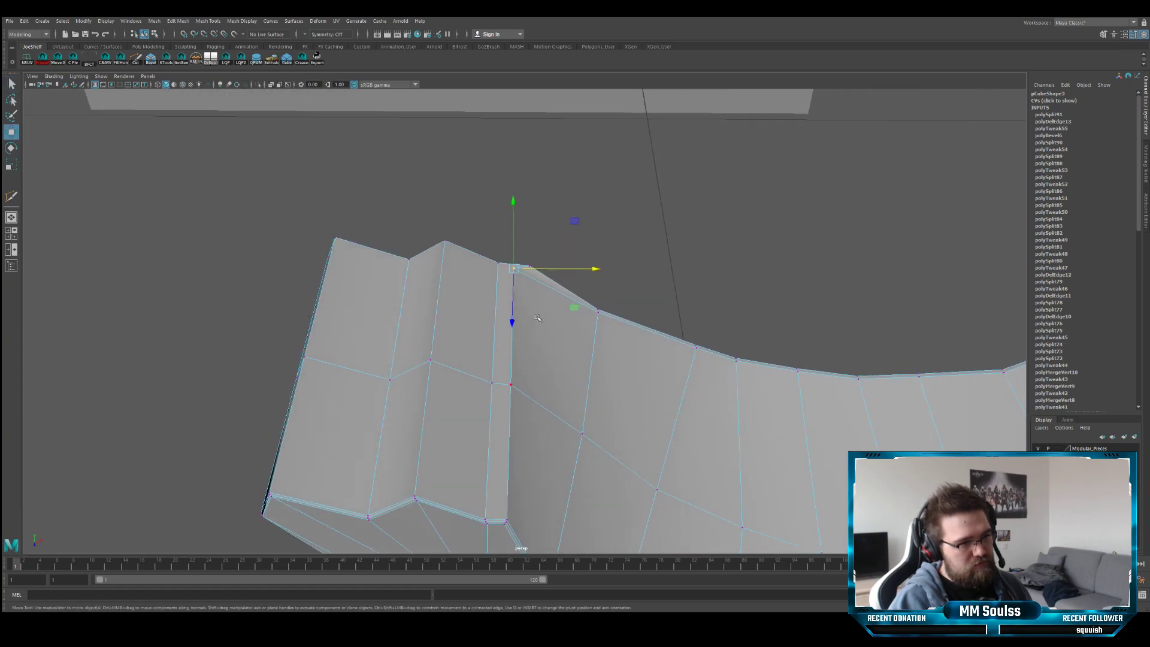
# - Snap the remaining protruding rear vertex at the prong's inner corner along X so the row runs straight across the thickness
pyautogui.press('q')
pyautogui.click(530, 267)
pyautogui.press('w')
pyautogui.press('v')
pyautogui.moveTo(610, 266); pyautogui.dragTo(520, 265)
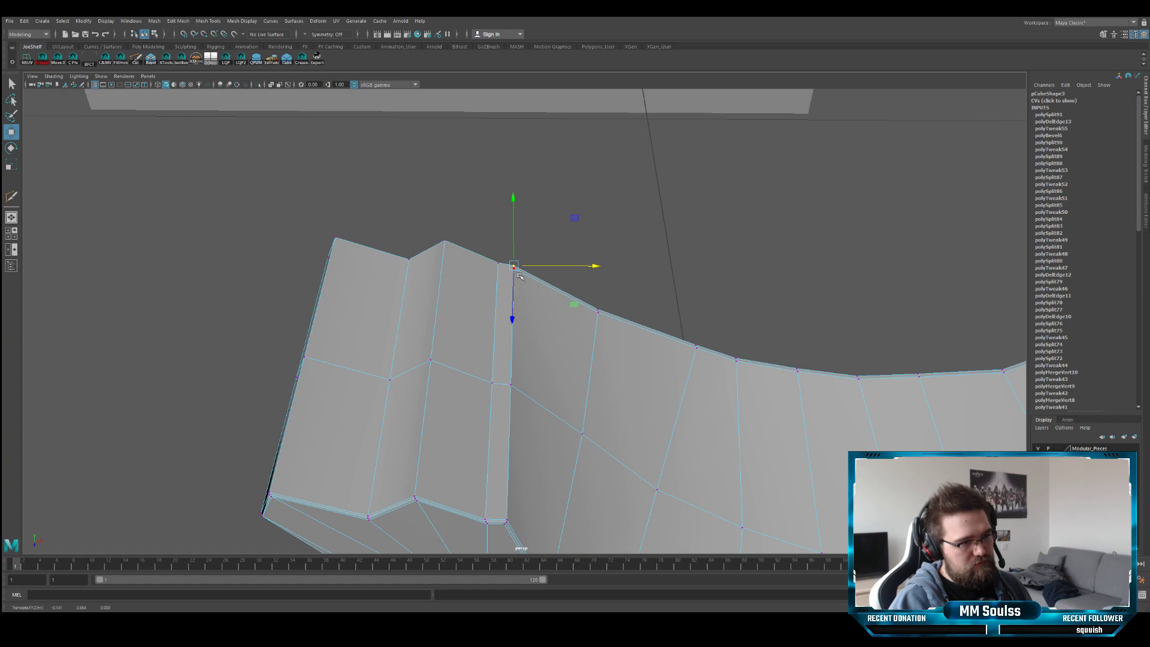
pyautogui.keyDown('alt'); pyautogui.moveTo(525, 279); pyautogui.dragTo(318, 108, button='right'); pyautogui.keyUp('alt')
pyautogui.press('f')
pyautogui.press('q')
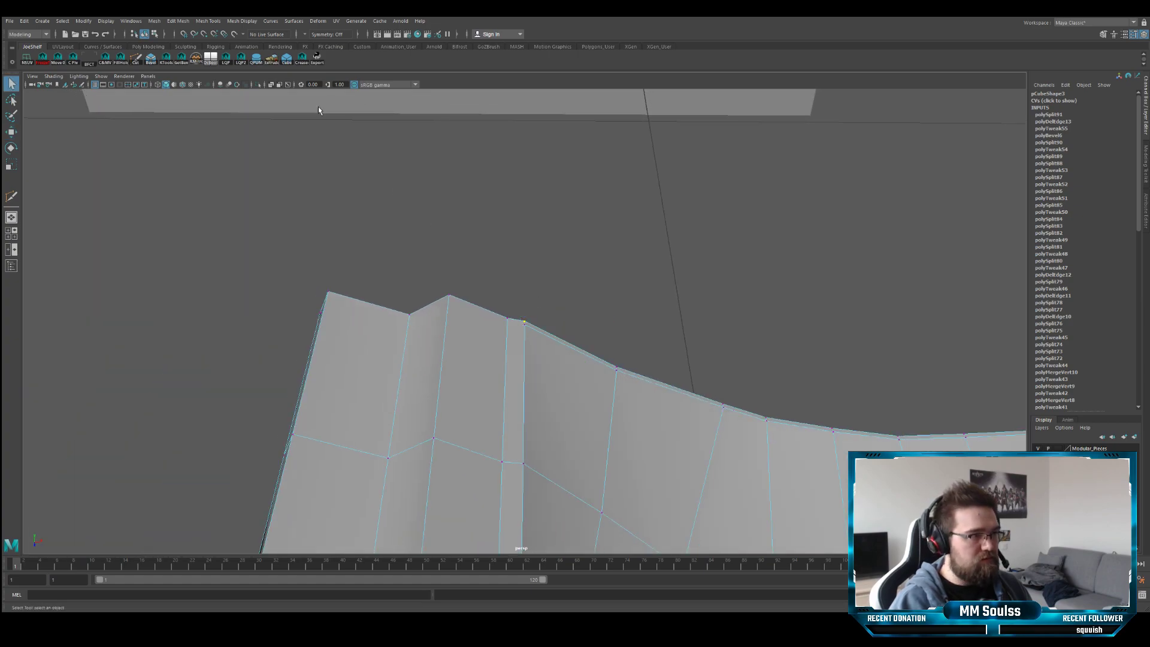
# - Use Multi-Cut to add an edge just below the prong's rim, from the inner corner vertex across the narrow strip beside it
pyautogui.click(137, 63)
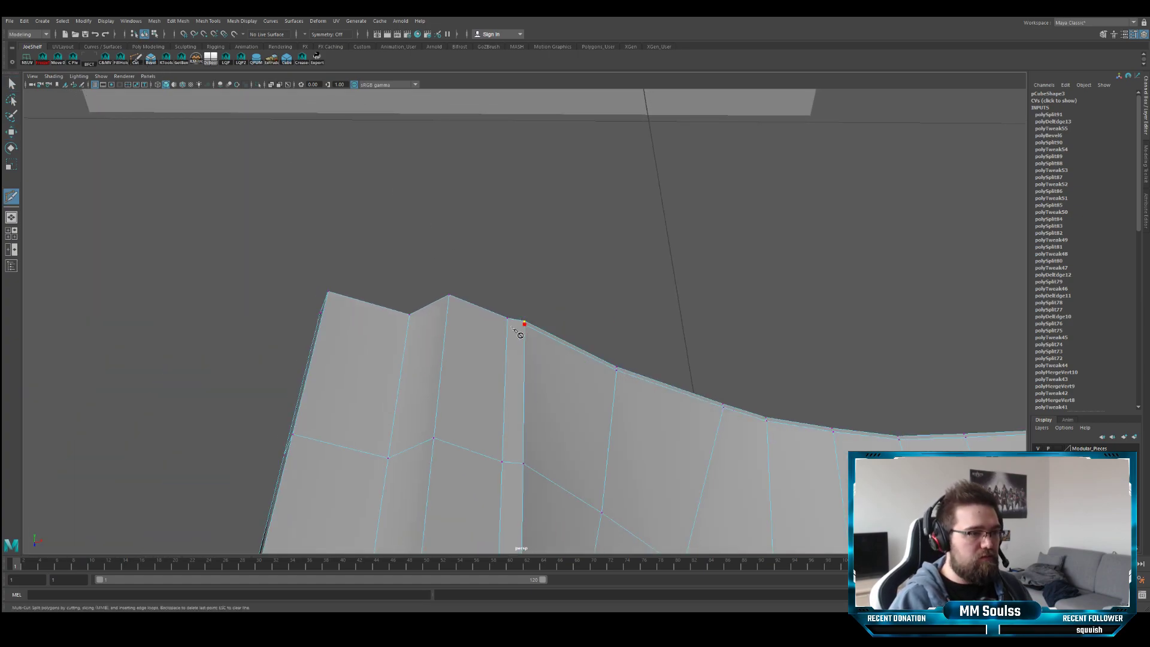
pyautogui.scroll(6, 497, 342)
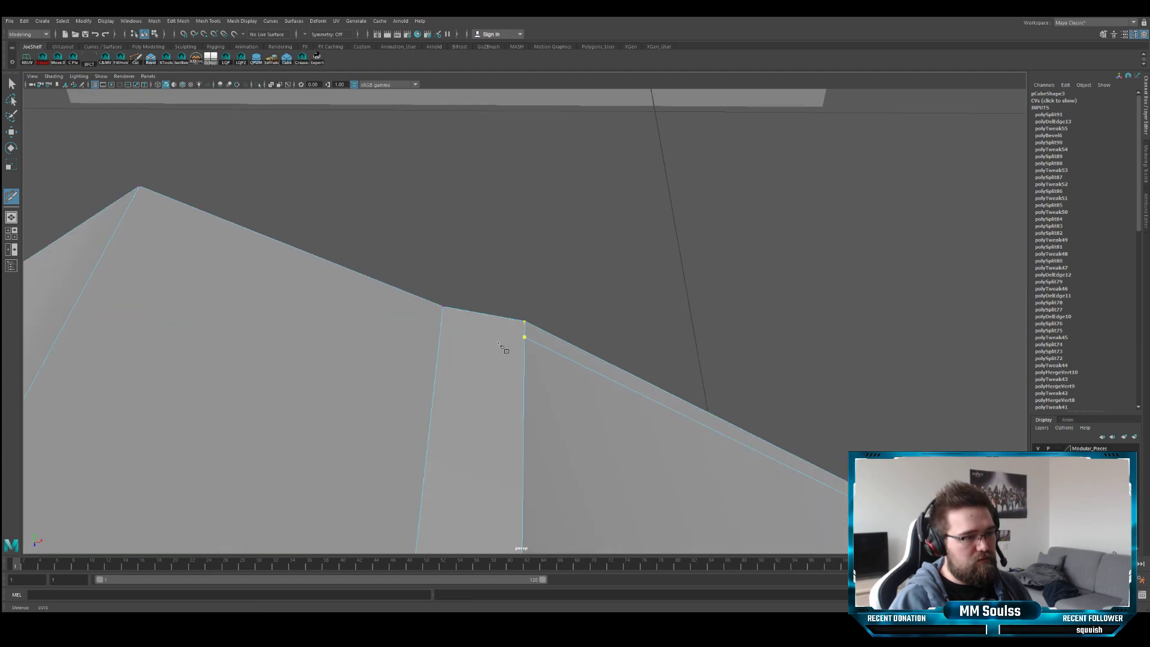
pyautogui.click(441, 323)
pyautogui.keyDown('alt'); pyautogui.moveTo(430, 327); pyautogui.dragTo(455, 342, button='middle'); pyautogui.keyUp('alt')
pyautogui.scroll(-3, 455, 342)
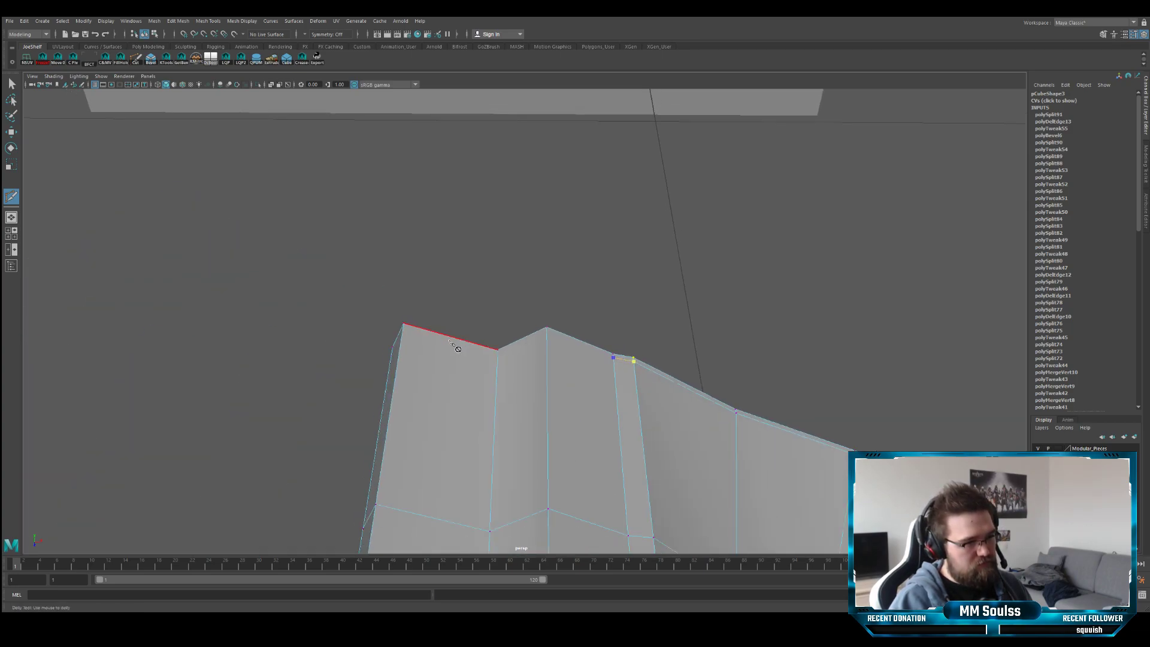
pyautogui.click(546, 332)
pyautogui.click(500, 357)
pyautogui.keyDown('alt'); pyautogui.moveTo(442, 359); pyautogui.dragTo(526, 362); pyautogui.keyUp('alt')
pyautogui.press('Return')
# - Snap the rear vertex of the prong's inner corner row along the Y axis to the height of its neighbouring row vertex
pyautogui.press('q')
pyautogui.press('space')
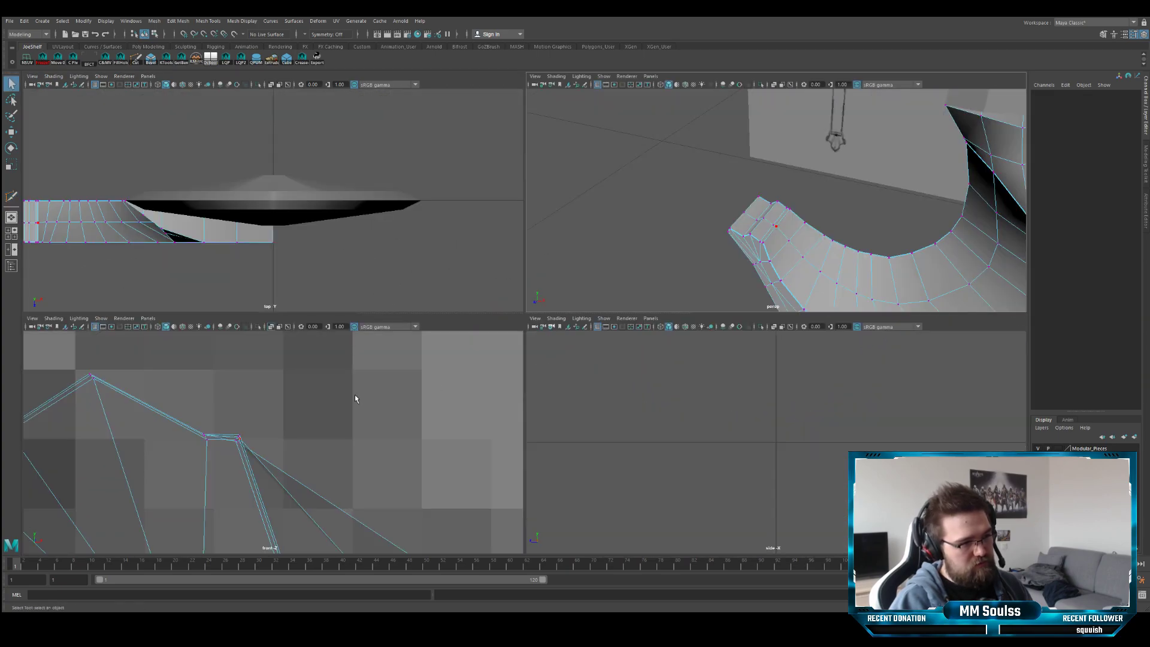
pyautogui.press('space')
pyautogui.scroll(1, 455, 329)
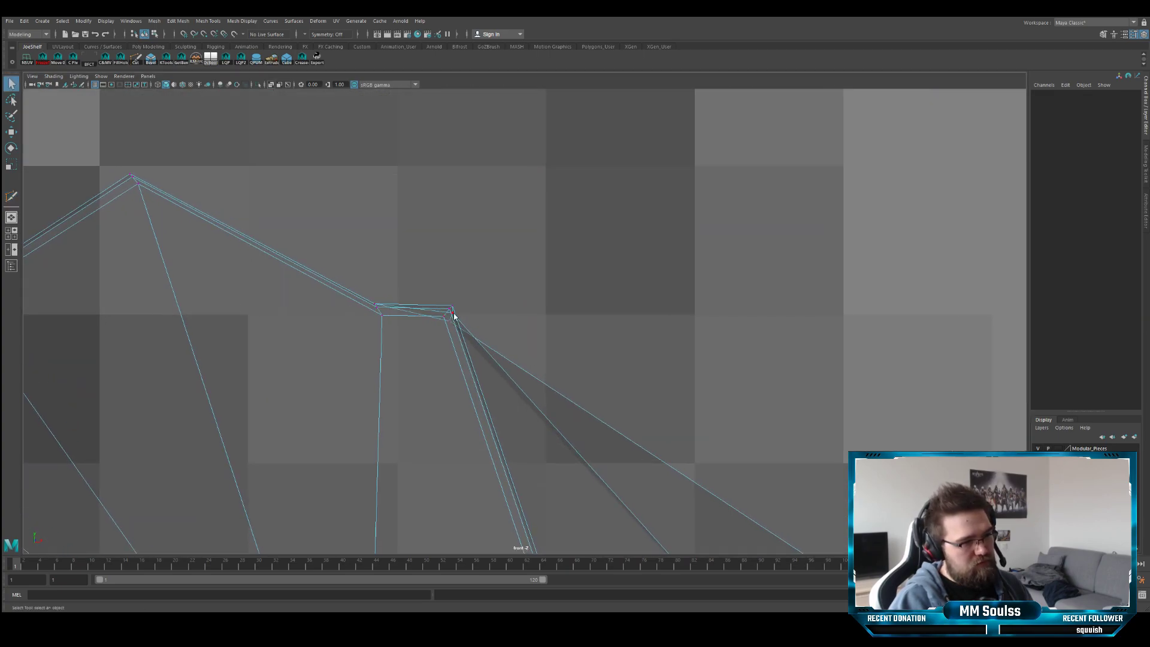
pyautogui.moveTo(472, 297); pyautogui.dragTo(437, 329)
pyautogui.press('space')
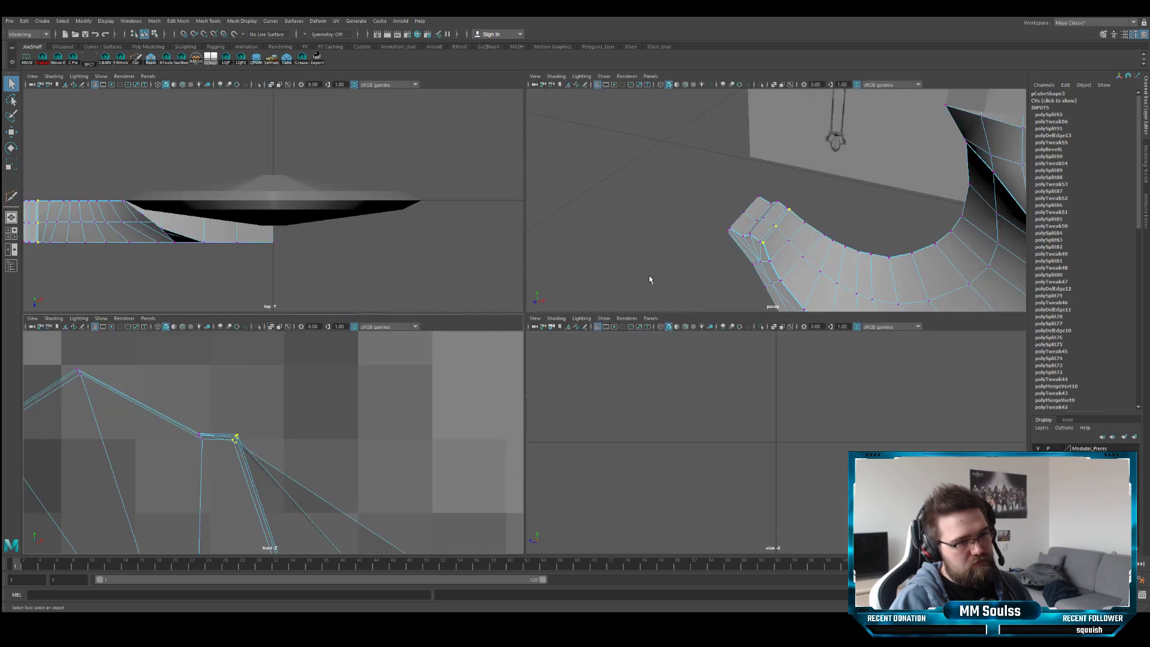
pyautogui.keyDown('alt'); pyautogui.moveTo(659, 266); pyautogui.dragTo(693, 238); pyautogui.keyUp('alt')
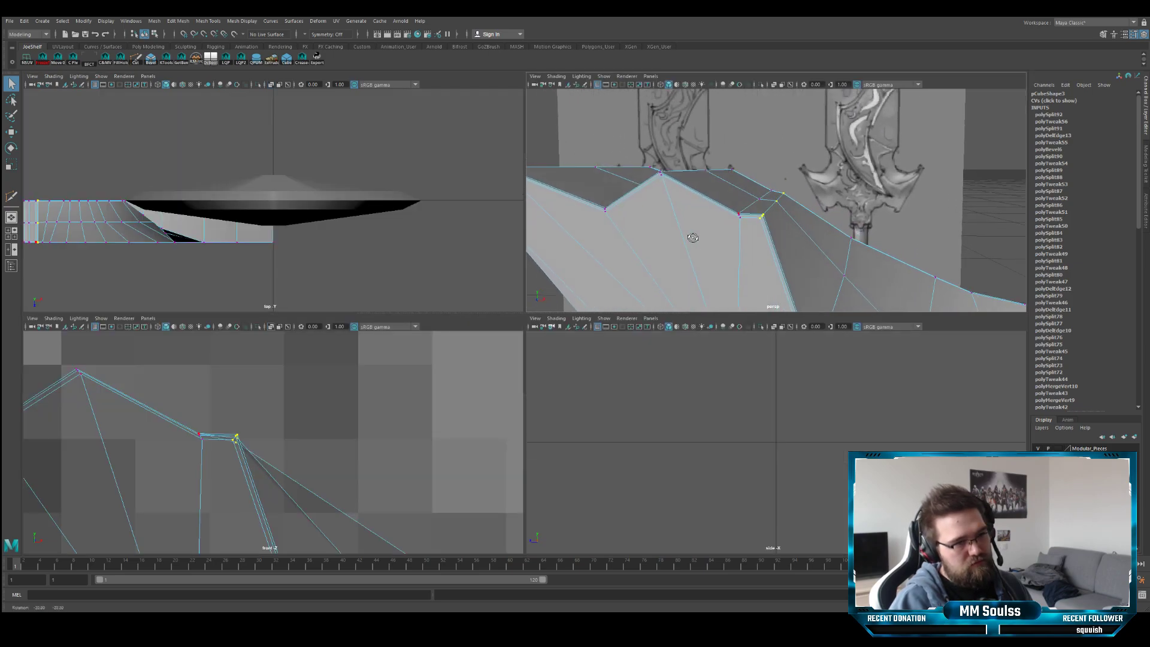
pyautogui.moveTo(776, 194)
pyautogui.mouseDown()
pyautogui.moveTo(765, 215)
pyautogui.moveTo(782, 204)
pyautogui.mouseUp()
pyautogui.press('q')
pyautogui.click(783, 194)
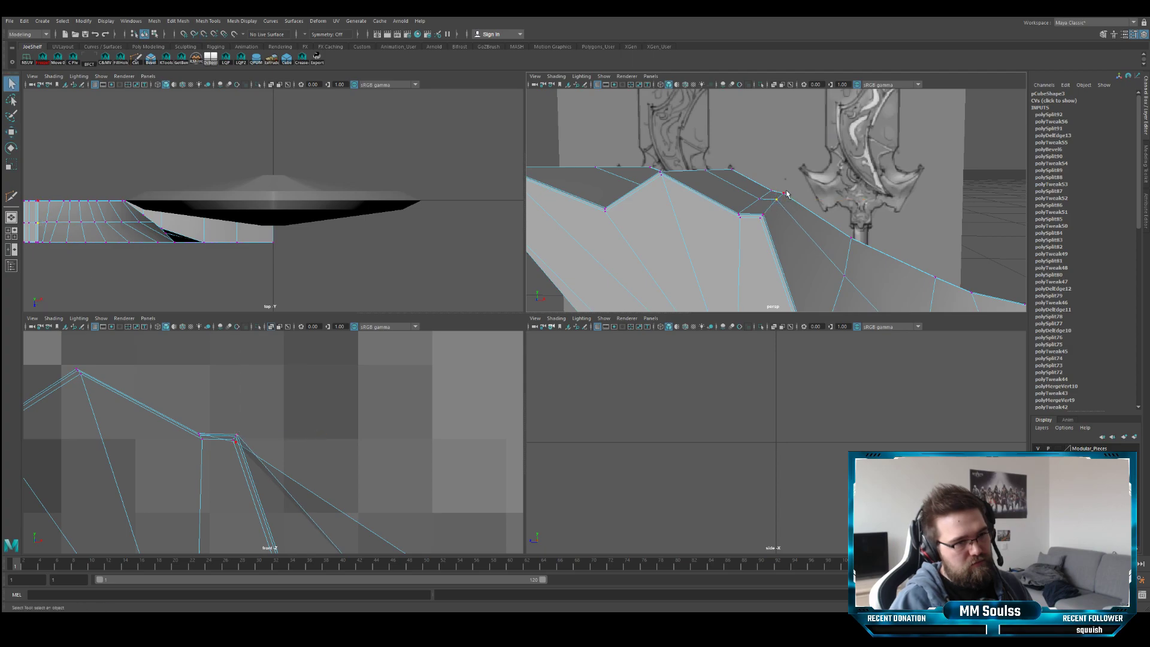
pyautogui.press('w')
pyautogui.moveTo(778, 201); pyautogui.dragTo(769, 214, button='middle')
pyautogui.moveTo(789, 199); pyautogui.dragTo(774, 207)
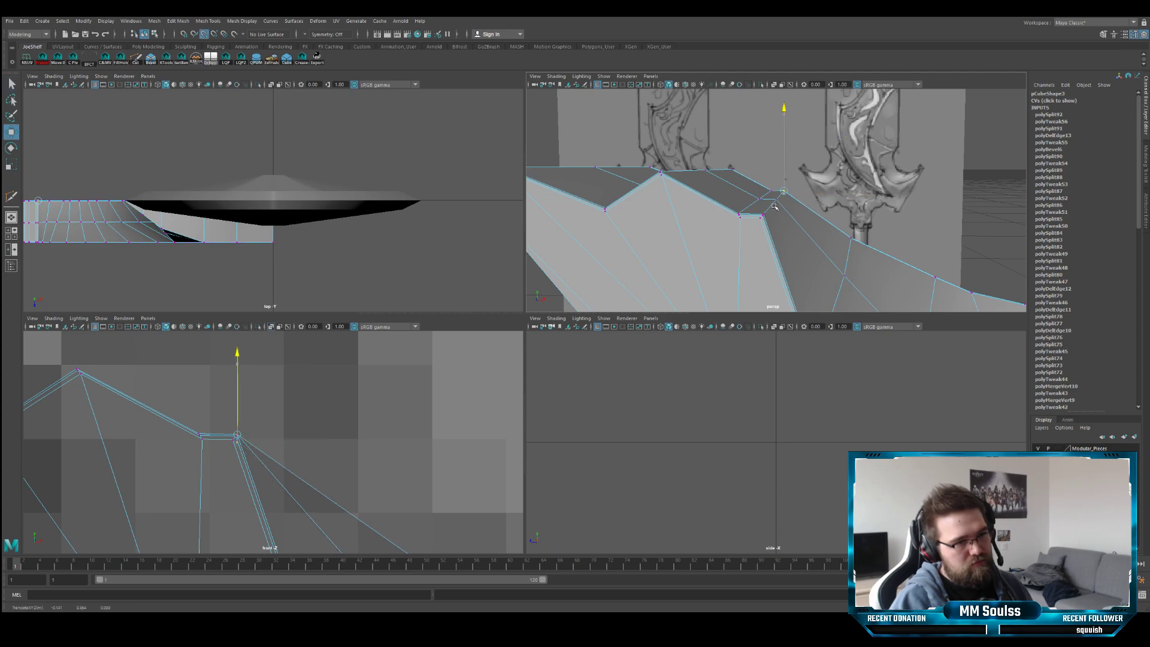
# - In the front view, lower the peak of the prong's upper edge and shift the vertices beside the inner corner to soften the zigzag
pyautogui.press('space')
pyautogui.keyDown('alt'); pyautogui.moveTo(556, 300); pyautogui.dragTo(559, 293); pyautogui.keyUp('alt')
pyautogui.press('q')
pyautogui.moveTo(558, 292); pyautogui.dragTo(548, 309)
pyautogui.press('space')
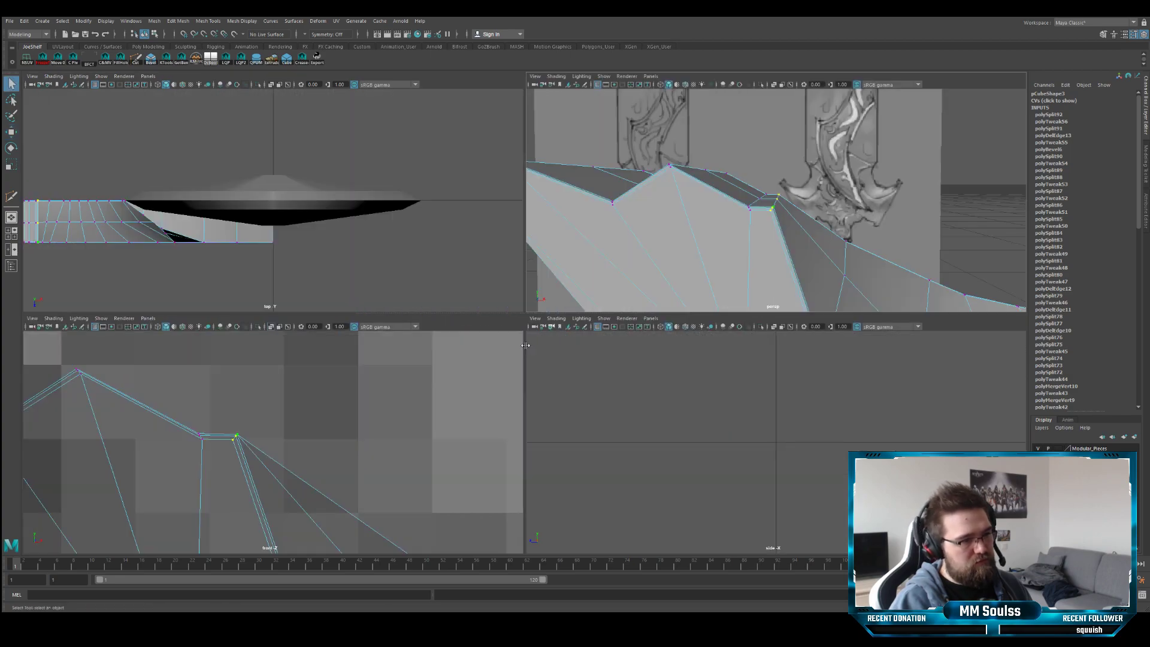
pyautogui.press('space')
pyautogui.press('w')
pyautogui.scroll(-6, 452, 311)
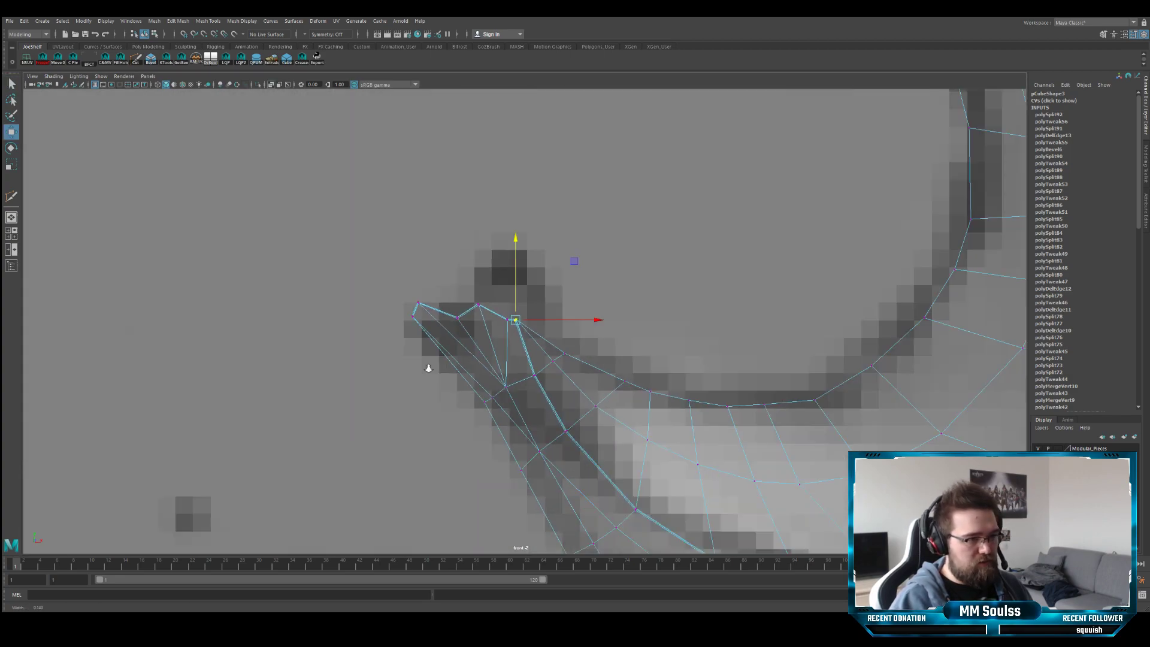
pyautogui.moveTo(506, 320); pyautogui.dragTo(414, 328)
pyautogui.click(490, 318)
pyautogui.click(430, 287)
pyautogui.press('w')
pyautogui.moveTo(451, 310); pyautogui.dragTo(452, 331)
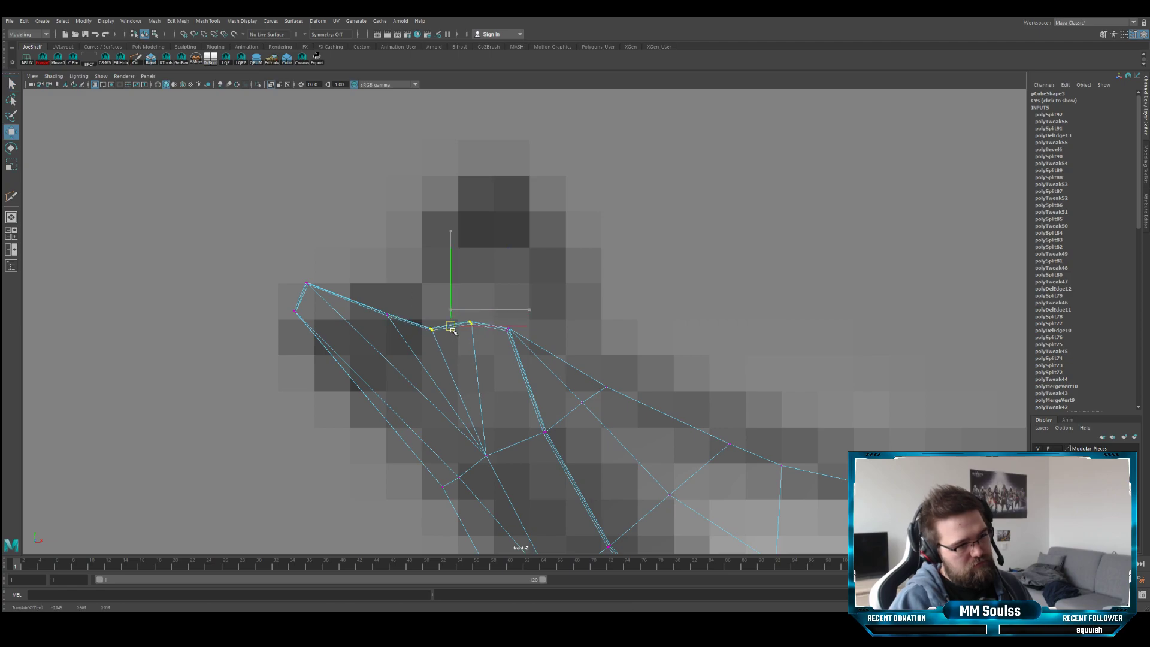
pyautogui.scroll(-6, 537, 350)
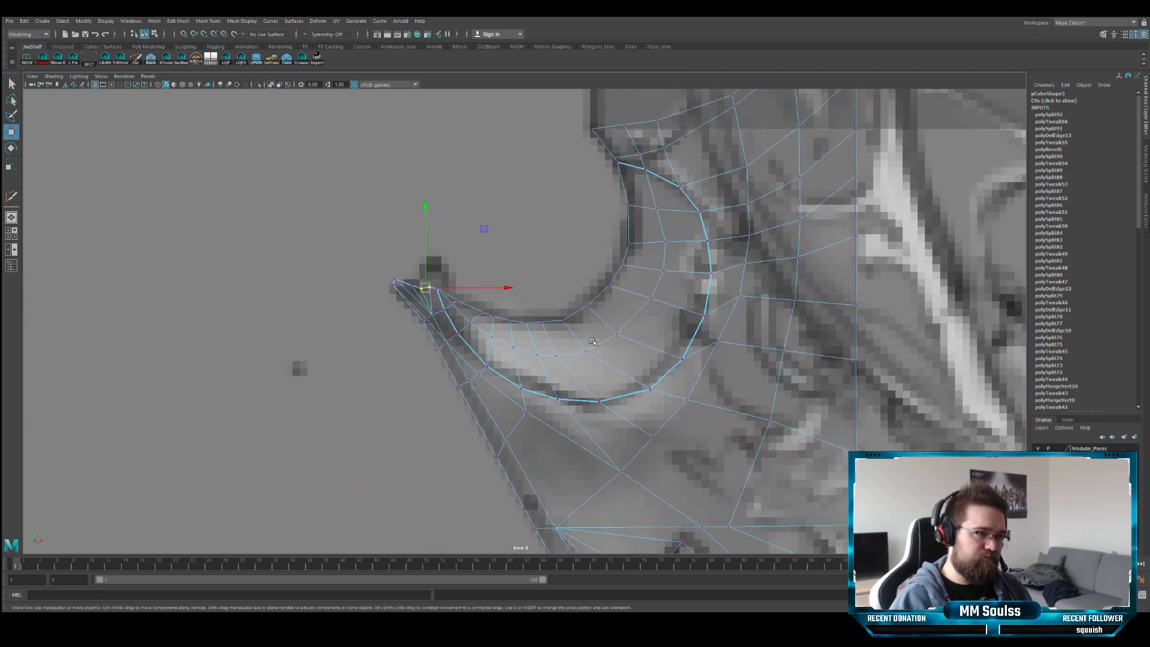
# - Raise the vertices at the prong's outer tip in the front view to extend the prong into a sharper point
pyautogui.scroll(4, 415, 325)
pyautogui.click(365, 268)
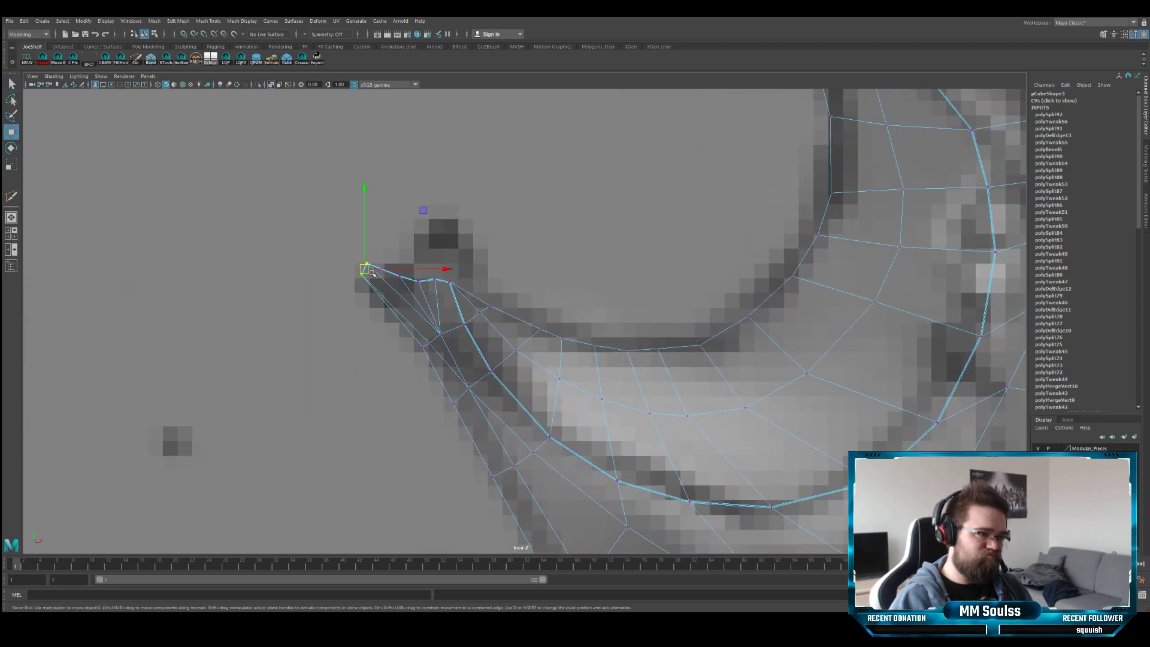
pyautogui.moveTo(365, 267); pyautogui.dragTo(421, 269)
pyautogui.press('w')
pyautogui.press('w')
pyautogui.press('q')
pyautogui.scroll(1, 503, 300)
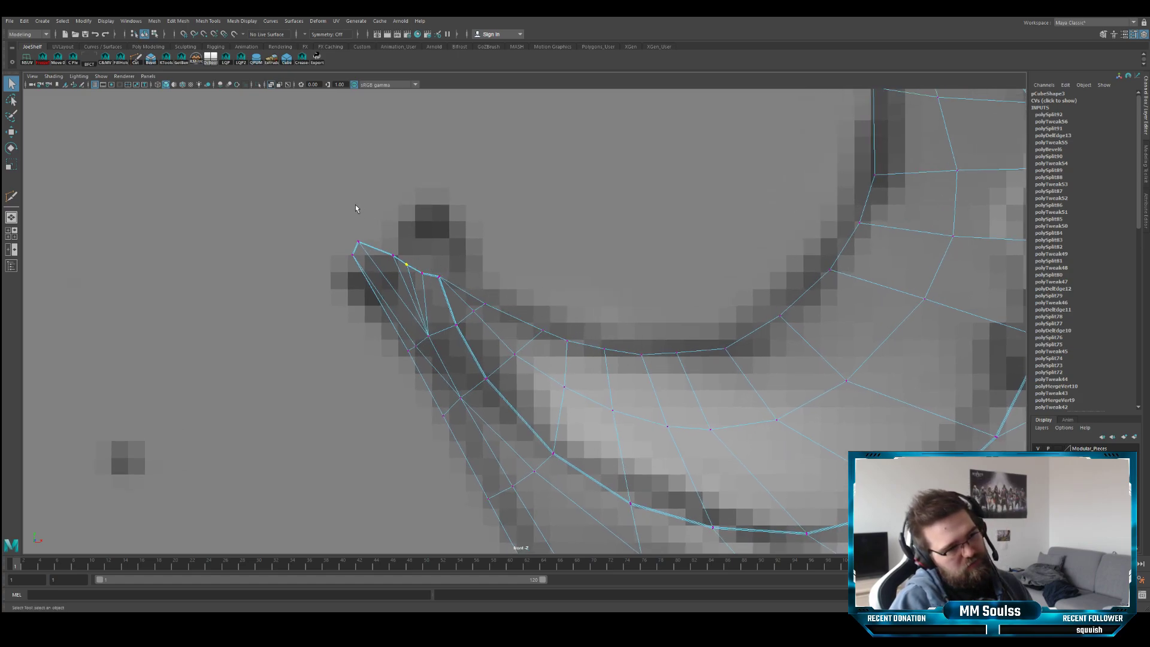
pyautogui.press('w')
pyautogui.moveTo(377, 237)
pyautogui.mouseDown()
pyautogui.moveTo(323, 278)
pyautogui.moveTo(356, 244)
pyautogui.moveTo(355, 213)
pyautogui.mouseUp()
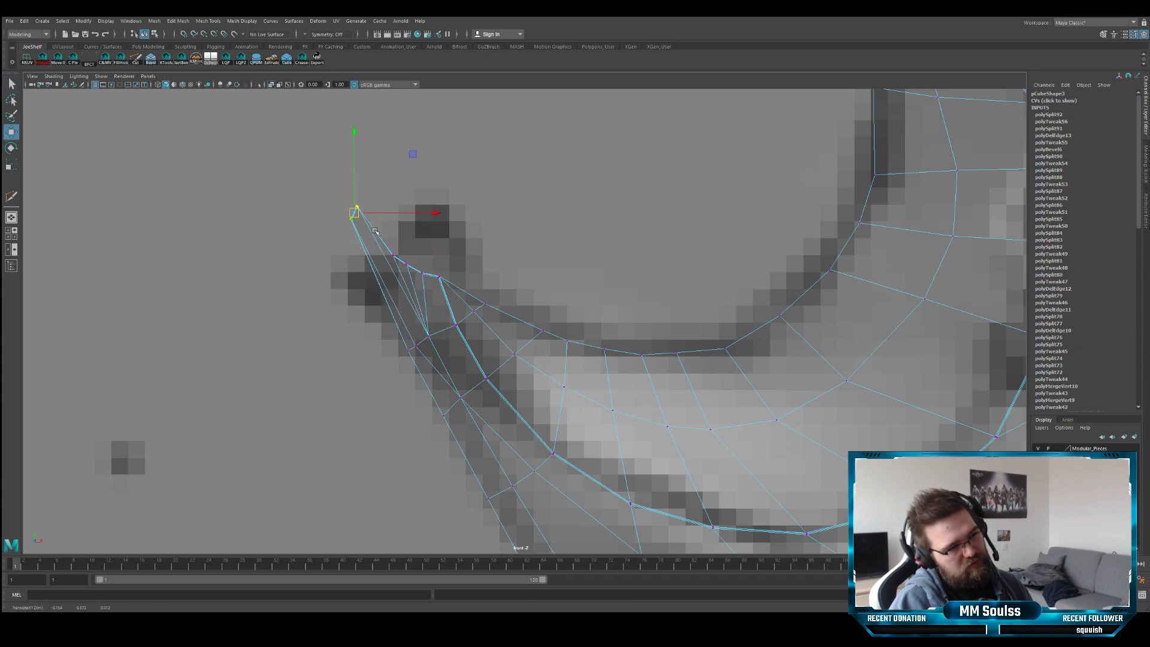
# - Move the vertices between the tip and inner corner into an even line along the prong's upper edge
pyautogui.press('q')
pyautogui.moveTo(414, 251)
pyautogui.mouseDown()
pyautogui.moveTo(390, 270)
pyautogui.moveTo(399, 251)
pyautogui.moveTo(424, 266)
pyautogui.moveTo(386, 240)
pyautogui.mouseUp()
pyautogui.press('w')
pyautogui.click(423, 273)
pyautogui.press('w')
pyautogui.press('q')
pyautogui.press('w')
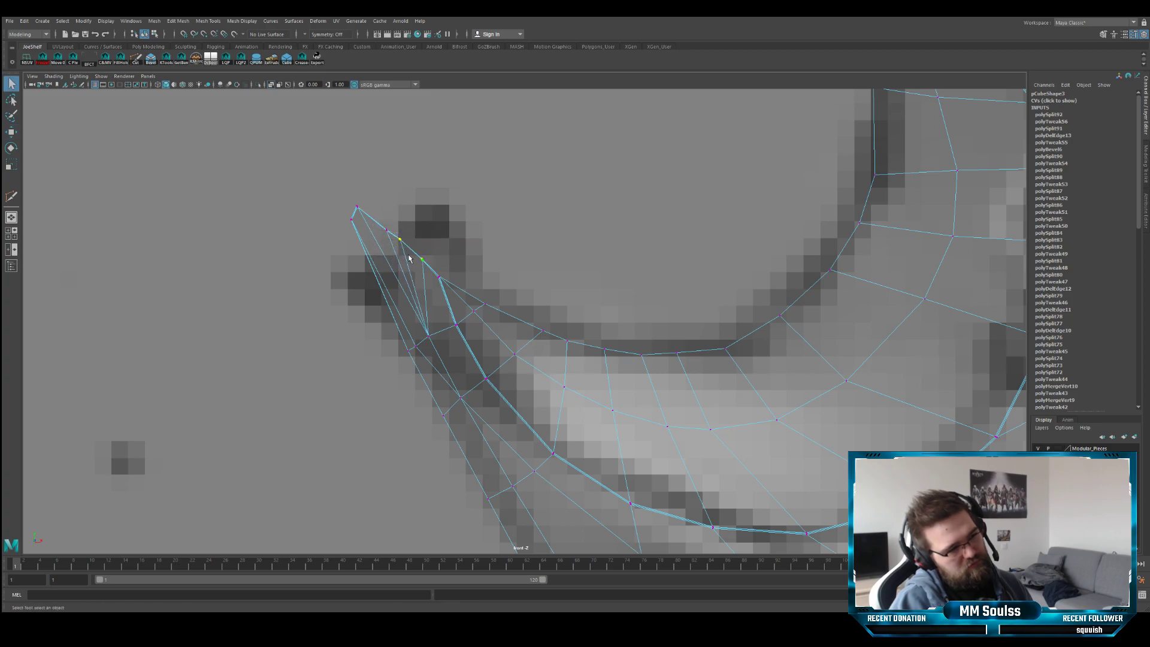
pyautogui.click(386, 229)
pyautogui.press('w')
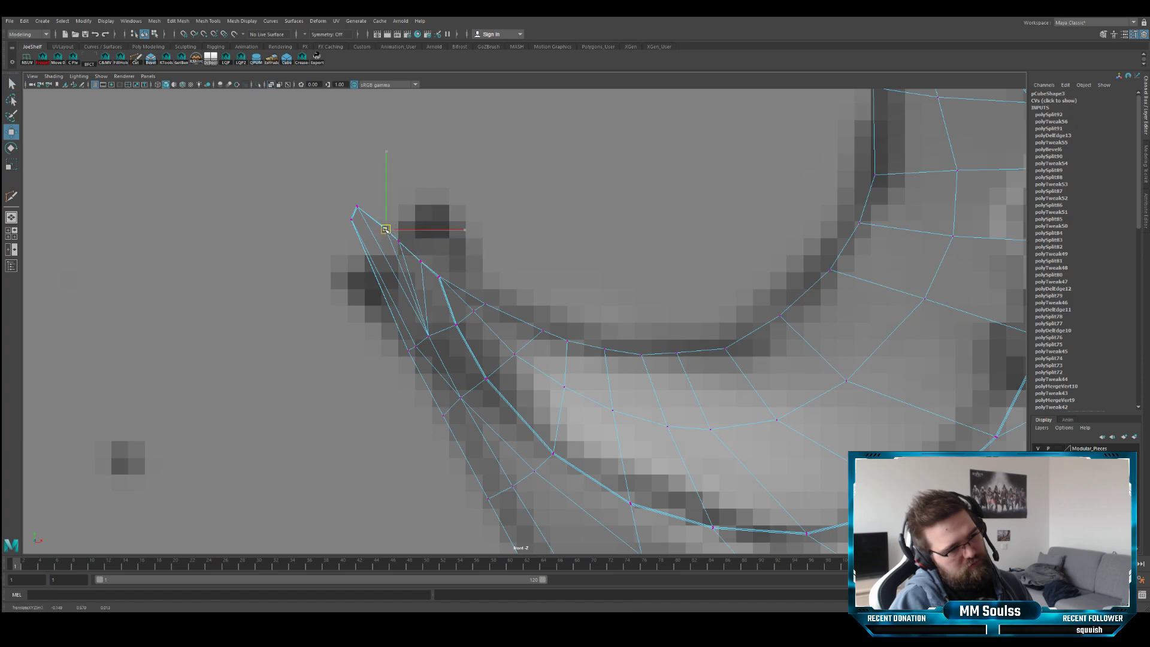
pyautogui.scroll(-2, 445, 350)
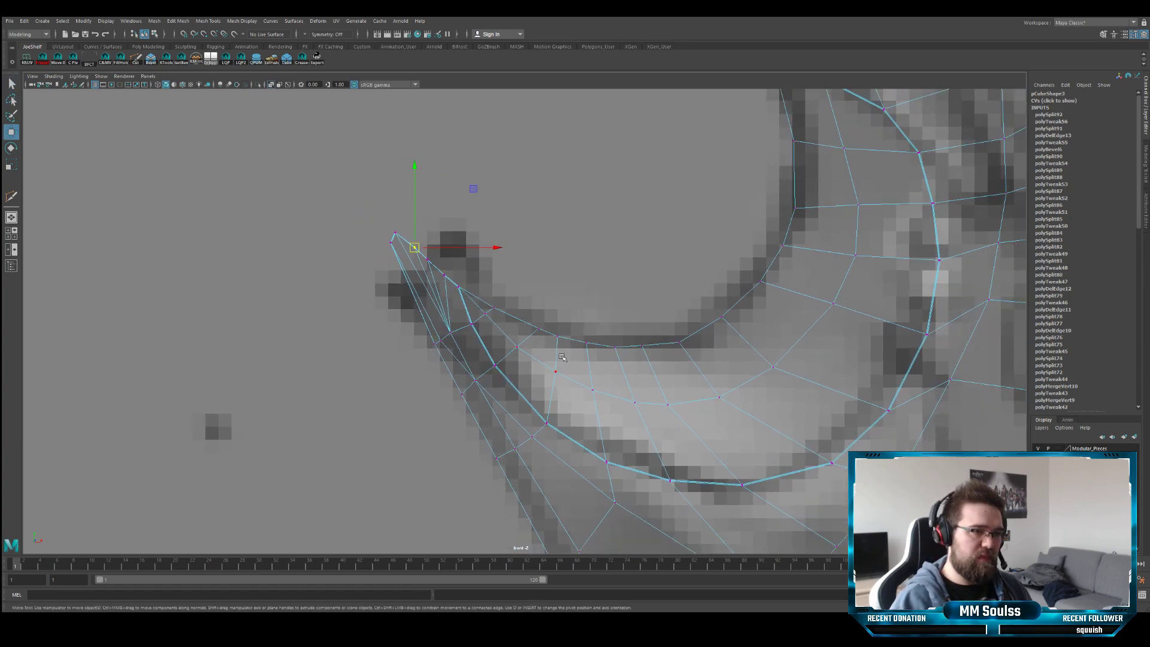
pyautogui.scroll(-4, 561, 357)
# - Compare the ornament's overall shape with the sword reference from the front in the perspective view
pyautogui.press('space')
pyautogui.press('space')
pyautogui.scroll(-10, 429, 300)
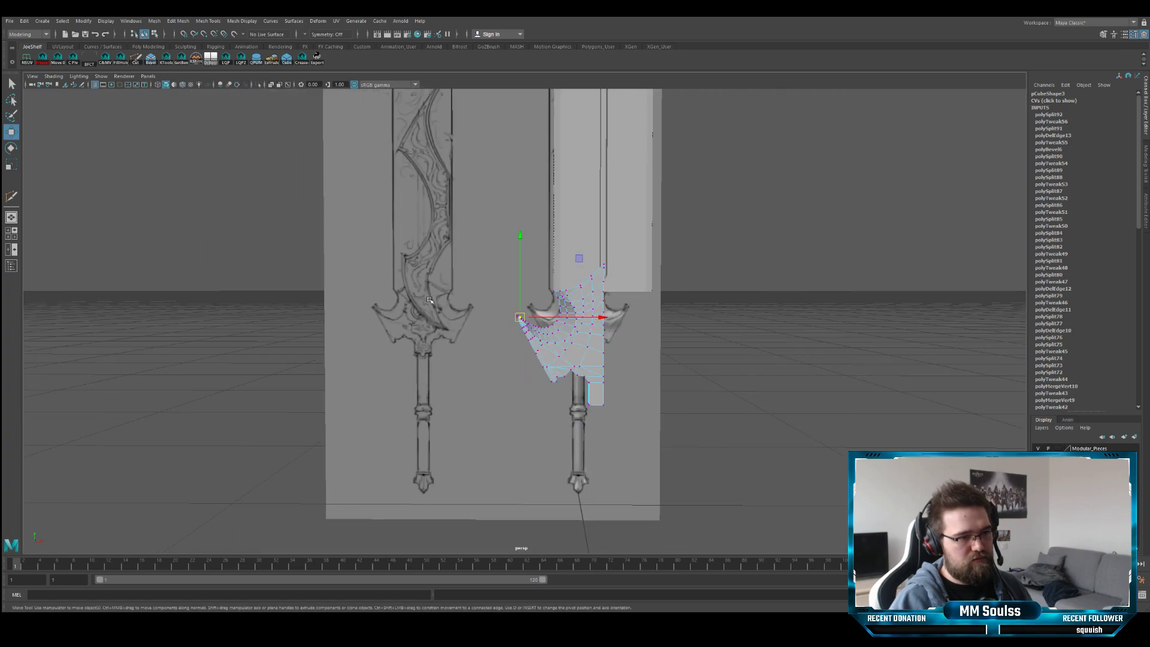
pyautogui.keyDown('alt'); pyautogui.moveTo(429, 299); pyautogui.dragTo(434, 309); pyautogui.keyUp('alt')
pyautogui.scroll(1, 589, 319)
pyautogui.press('q')
pyautogui.moveTo(615, 301); pyautogui.dragTo(652, 276, button='right')
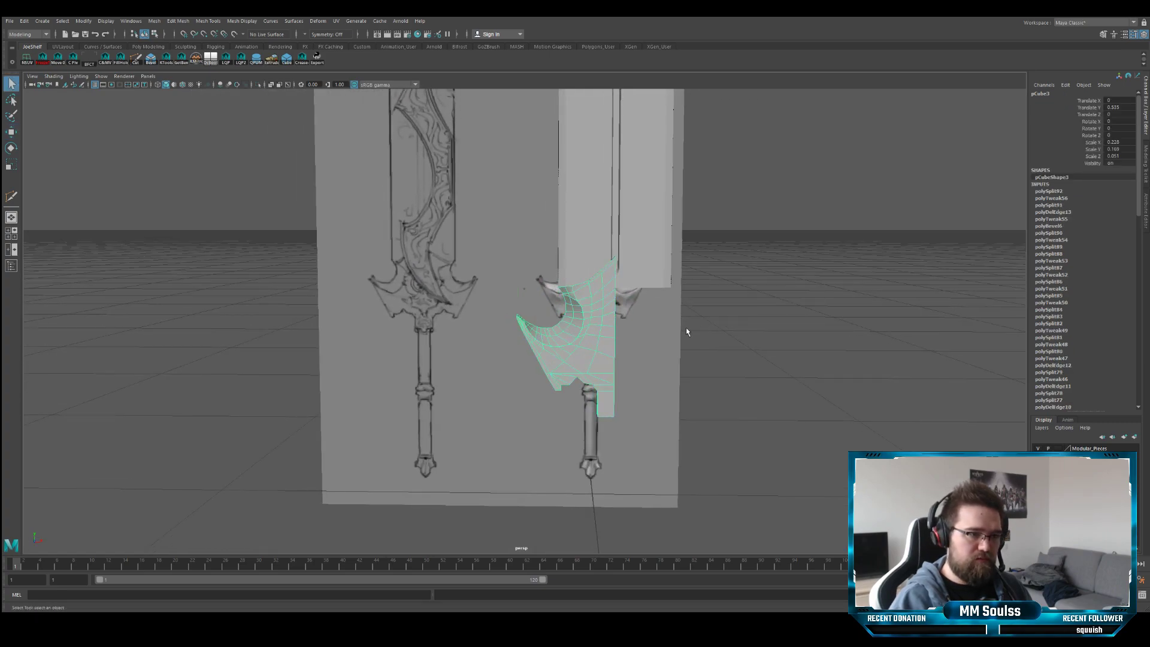
pyautogui.moveTo(631, 333)
pyautogui.keyDown('alt'); pyautogui.mouseDown()
pyautogui.moveTo(644, 320)
pyautogui.moveTo(624, 324)
pyautogui.mouseUp(); pyautogui.keyUp('alt')
pyautogui.keyDown('alt'); pyautogui.moveTo(572, 324); pyautogui.dragTo(545, 324, button='middle'); pyautogui.keyUp('alt')
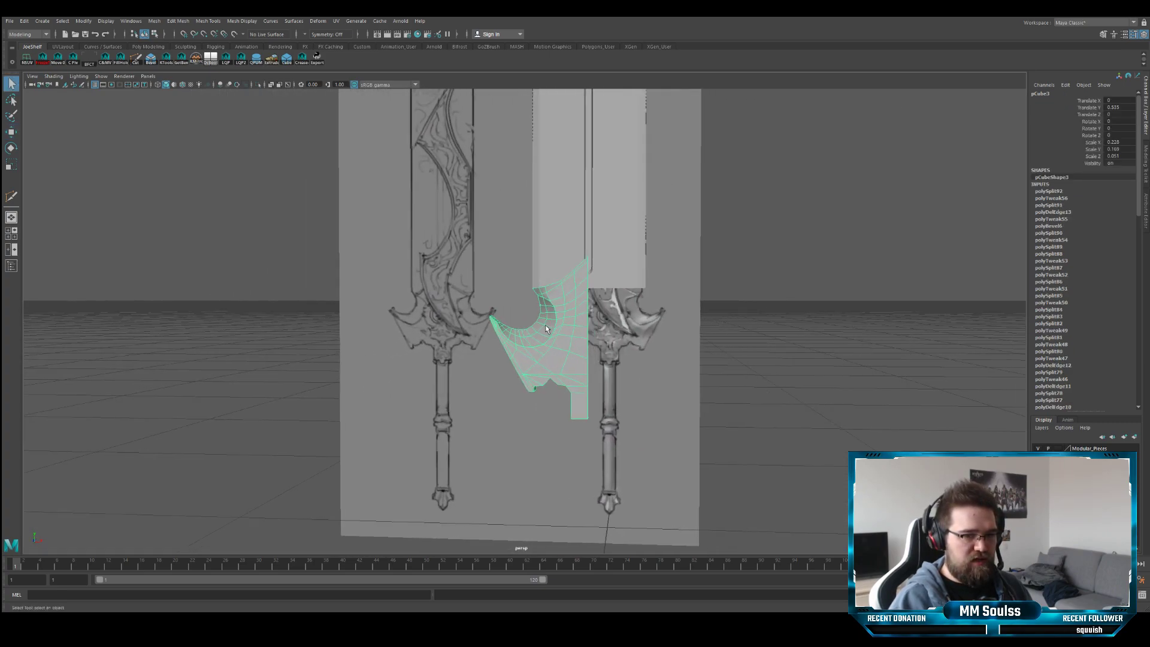
pyautogui.scroll(2, 582, 336)
pyautogui.moveTo(569, 341)
pyautogui.keyDown('alt'); pyautogui.mouseDown()
pyautogui.moveTo(626, 348)
pyautogui.moveTo(580, 342)
pyautogui.mouseUp(); pyautogui.keyUp('alt')
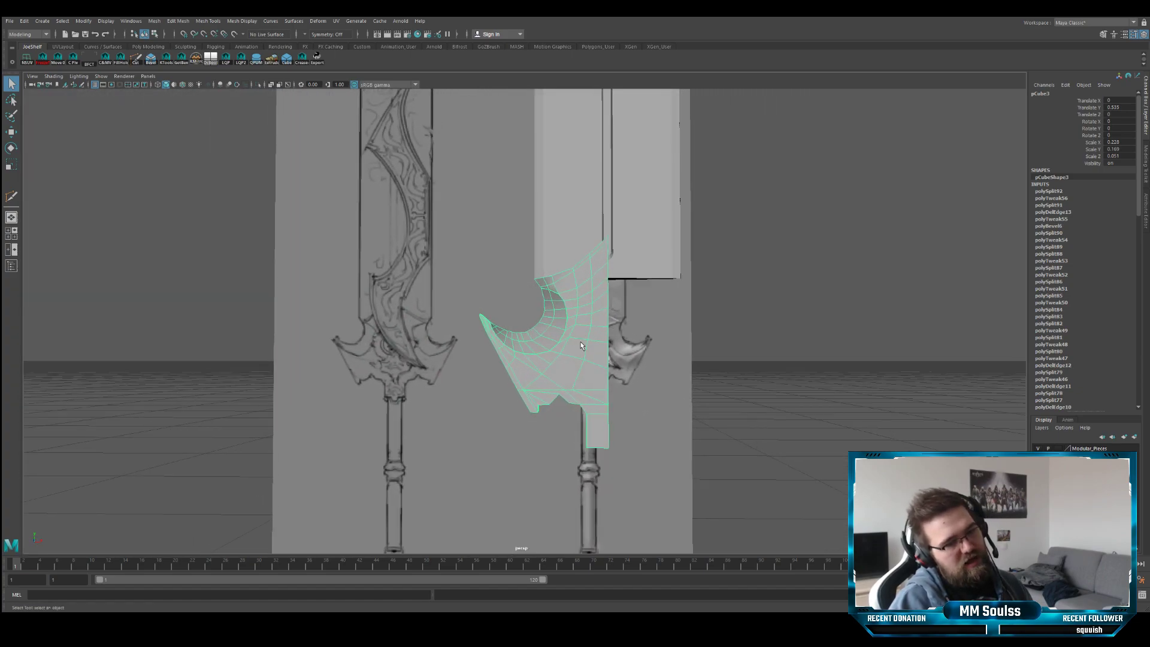
pyautogui.keyDown('alt'); pyautogui.moveTo(573, 337); pyautogui.dragTo(646, 373, button='right'); pyautogui.keyUp('alt')
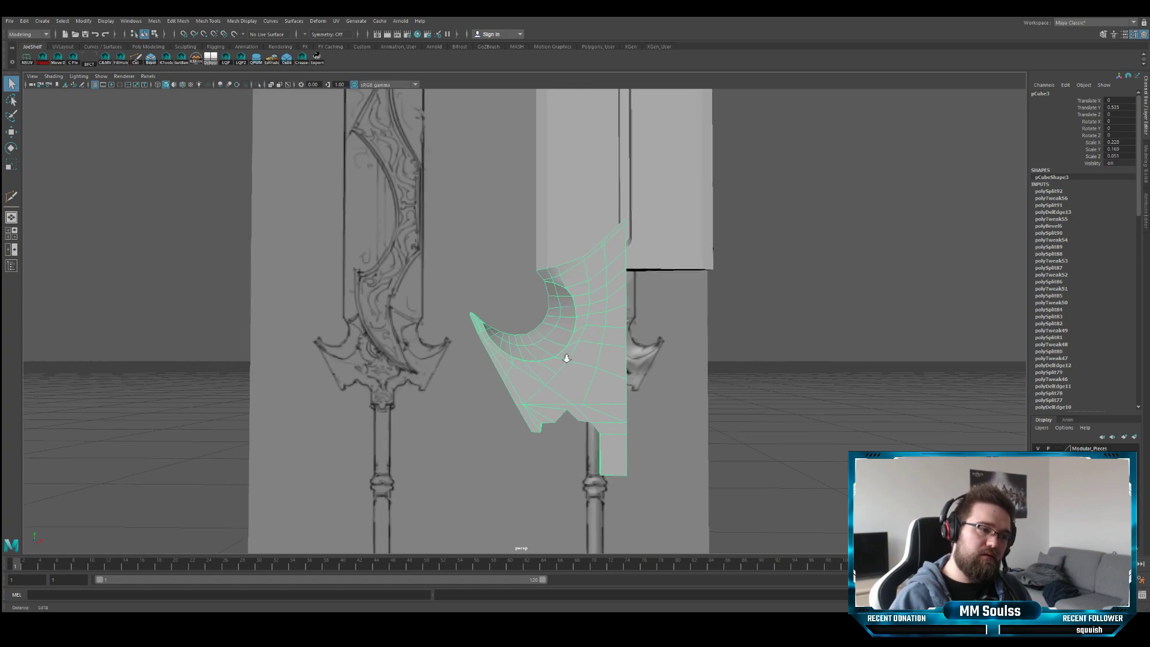
pyautogui.keyDown('alt'); pyautogui.moveTo(567, 358); pyautogui.dragTo(842, 404, button='right'); pyautogui.keyUp('alt')
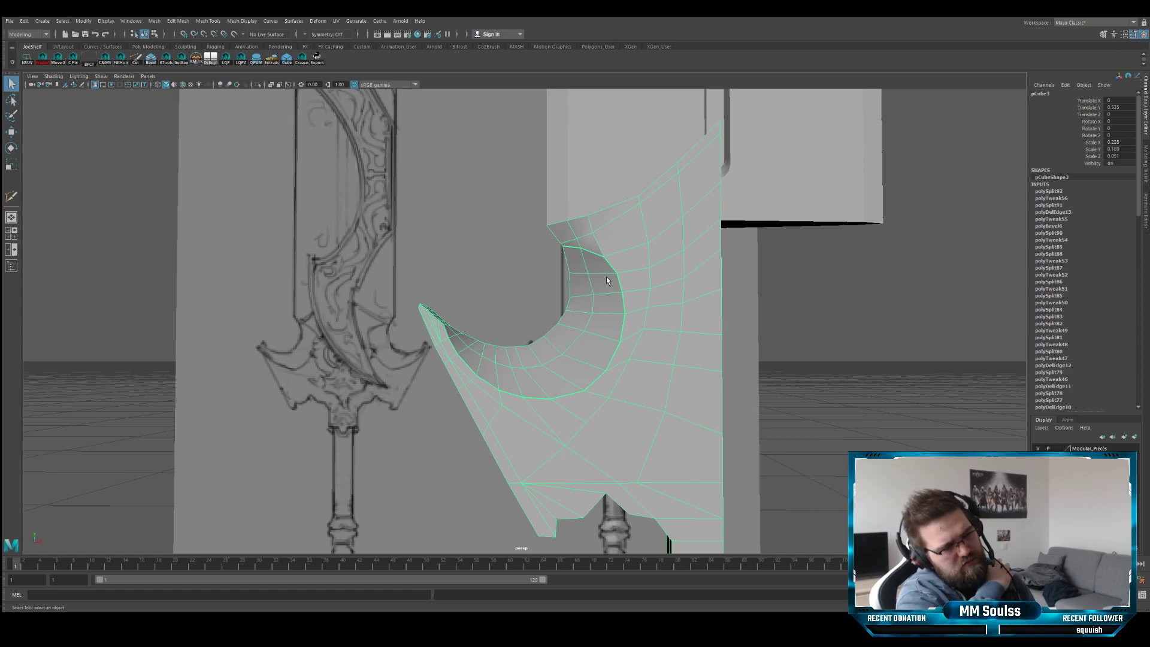
# - Orbit around the ornament to examine its thickness against the blade from the side
pyautogui.keyDown('alt'); pyautogui.moveTo(603, 284); pyautogui.dragTo(655, 294); pyautogui.keyUp('alt')
pyautogui.click(823, 304)
pyautogui.keyDown('alt'); pyautogui.moveTo(825, 305); pyautogui.dragTo(587, 308, button='right'); pyautogui.keyUp('alt')
pyautogui.keyDown('alt'); pyautogui.moveTo(587, 309); pyautogui.dragTo(669, 313); pyautogui.keyUp('alt')
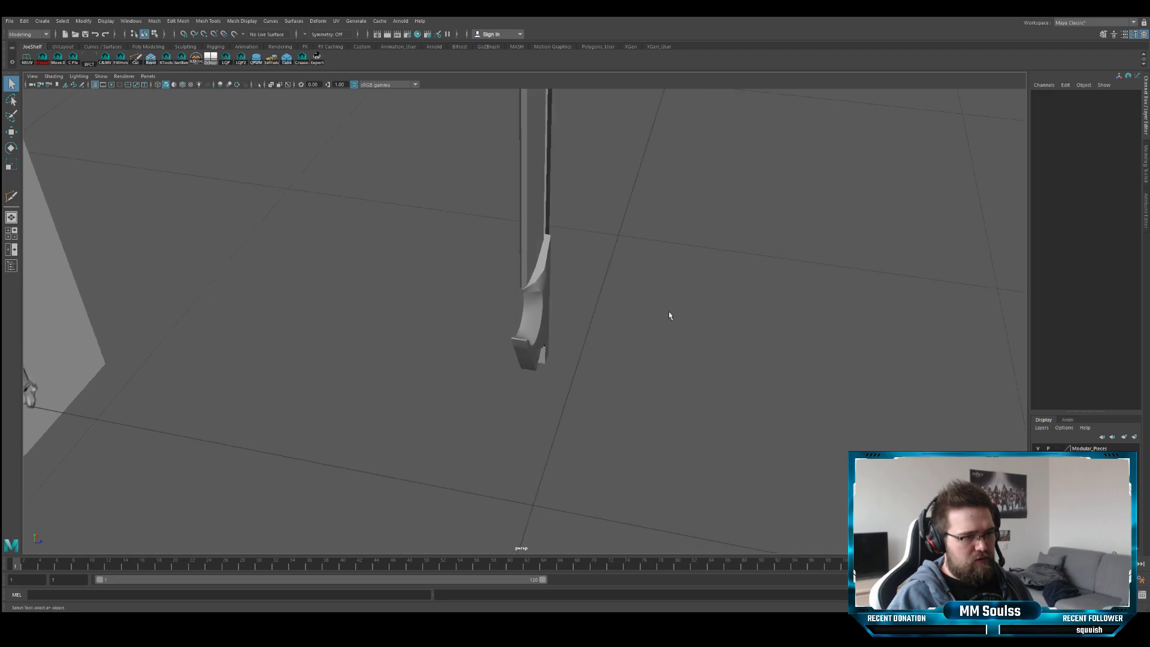
pyautogui.keyDown('alt'); pyautogui.moveTo(669, 314); pyautogui.dragTo(547, 300, button='right'); pyautogui.keyUp('alt')
pyautogui.keyDown('alt'); pyautogui.moveTo(547, 300); pyautogui.dragTo(607, 308); pyautogui.keyUp('alt')
pyautogui.keyDown('alt'); pyautogui.moveTo(608, 308); pyautogui.dragTo(639, 312, button='right'); pyautogui.keyUp('alt')
pyautogui.keyDown('alt'); pyautogui.moveTo(638, 311); pyautogui.dragTo(565, 290); pyautogui.keyUp('alt')
pyautogui.click(569, 284)
pyautogui.keyDown('alt'); pyautogui.moveTo(566, 290); pyautogui.dragTo(646, 286, button='right'); pyautogui.keyUp('alt')
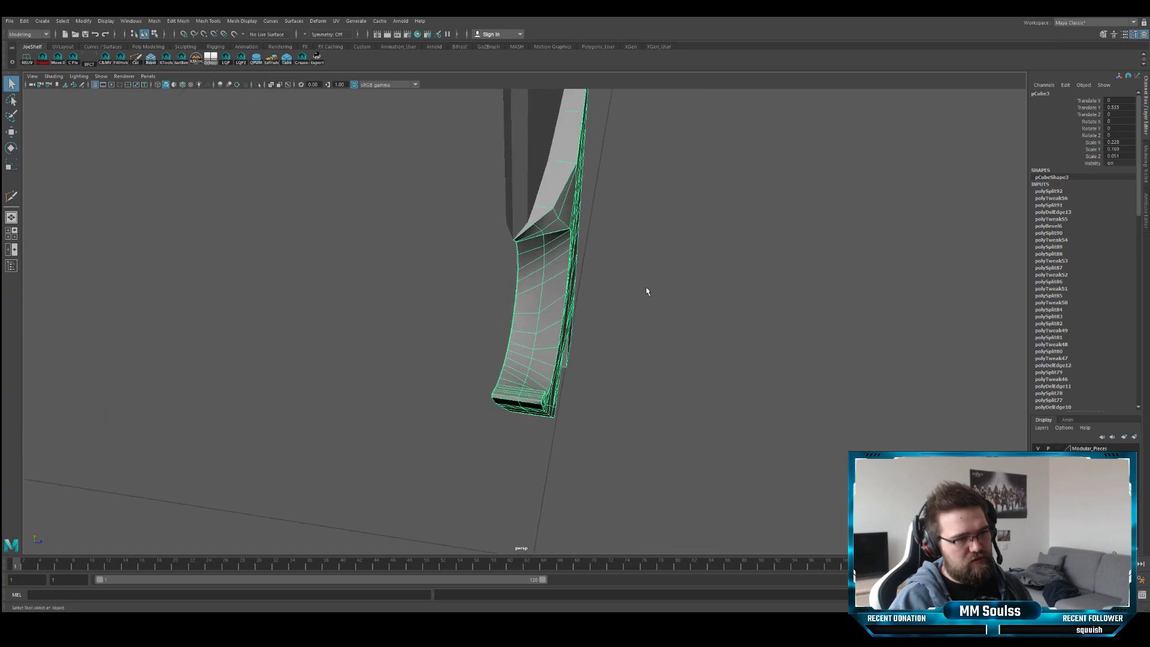
pyautogui.keyDown('alt'); pyautogui.moveTo(646, 286); pyautogui.dragTo(630, 242); pyautogui.keyUp('alt')
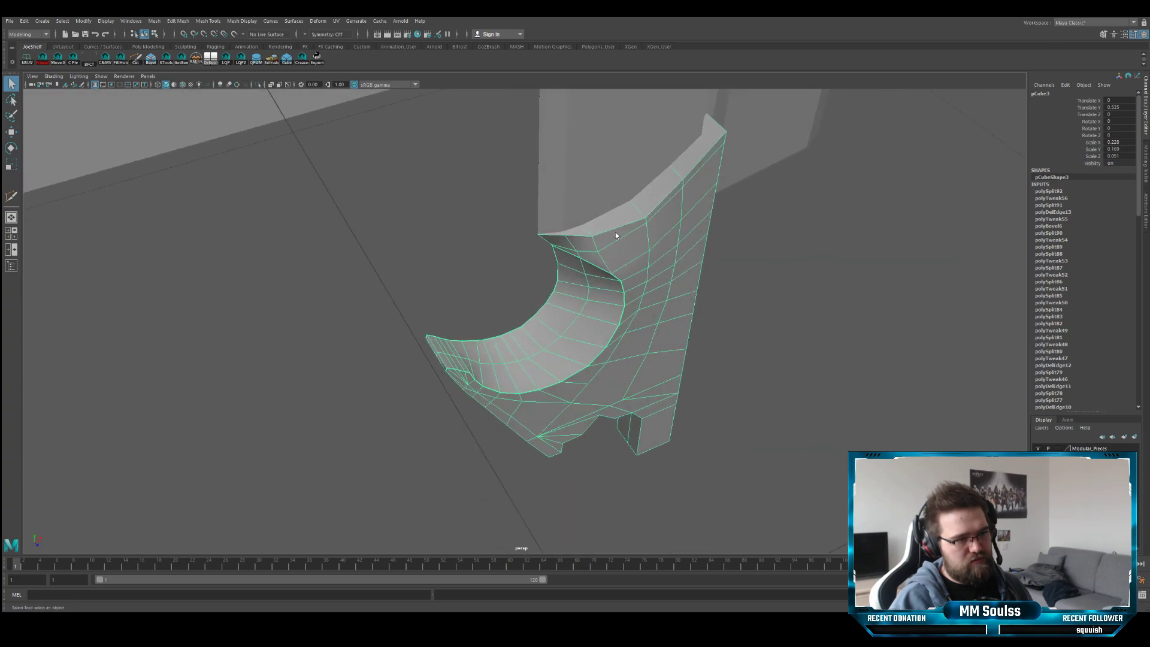
# - Frame the ornament in all four views and select all of its front-face vertices in the side view
pyautogui.press('F9')
pyautogui.press('space')
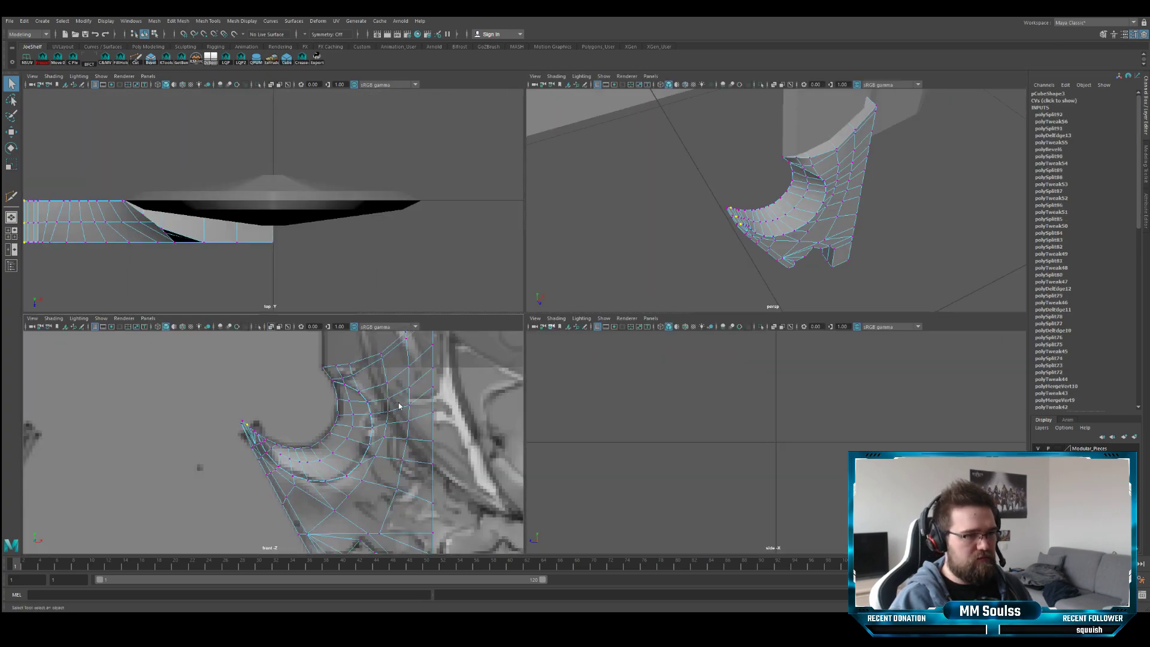
pyautogui.press('F8')
pyautogui.hotkey('shift', 'f')
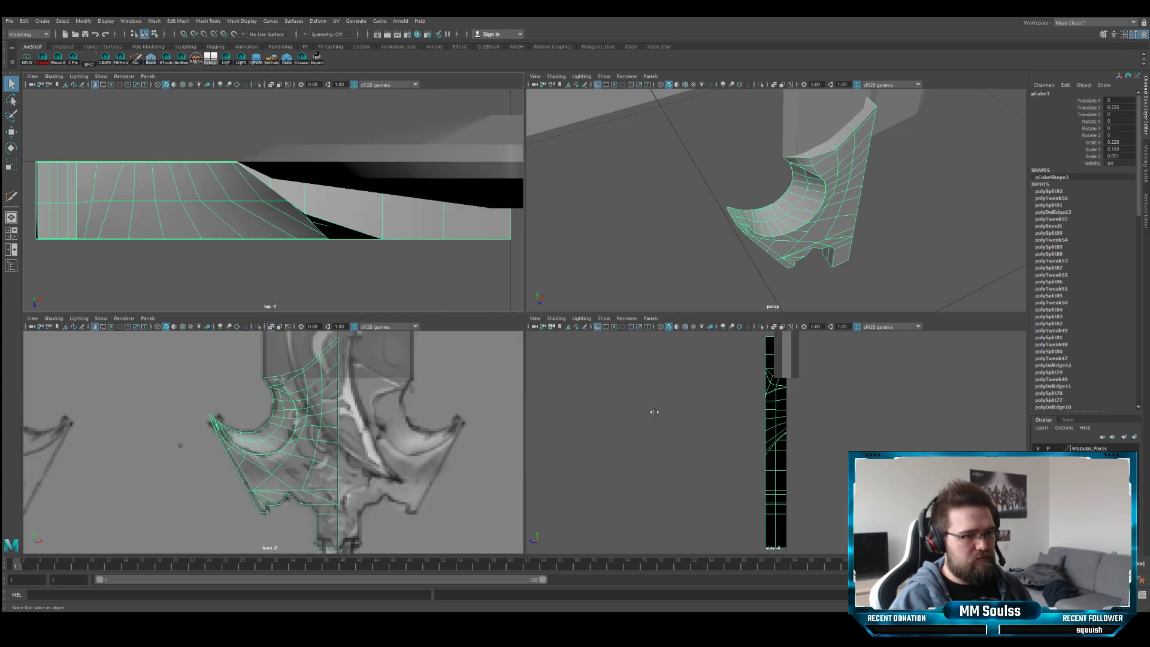
pyautogui.press('F9')
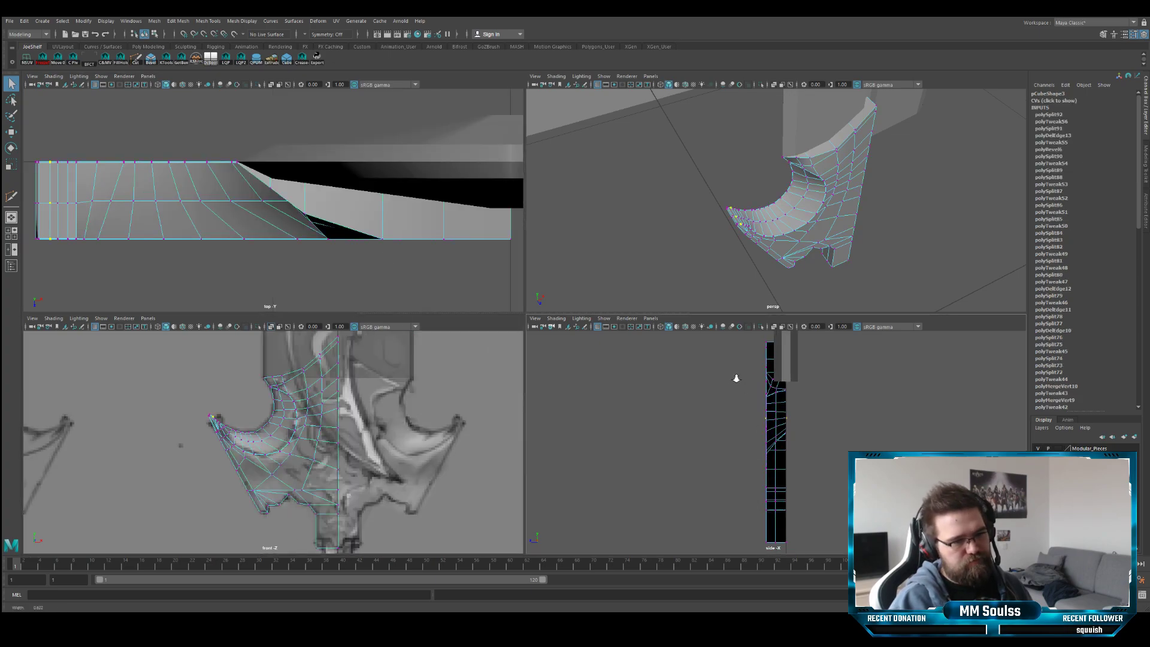
pyautogui.moveTo(769, 535); pyautogui.dragTo(769, 536)
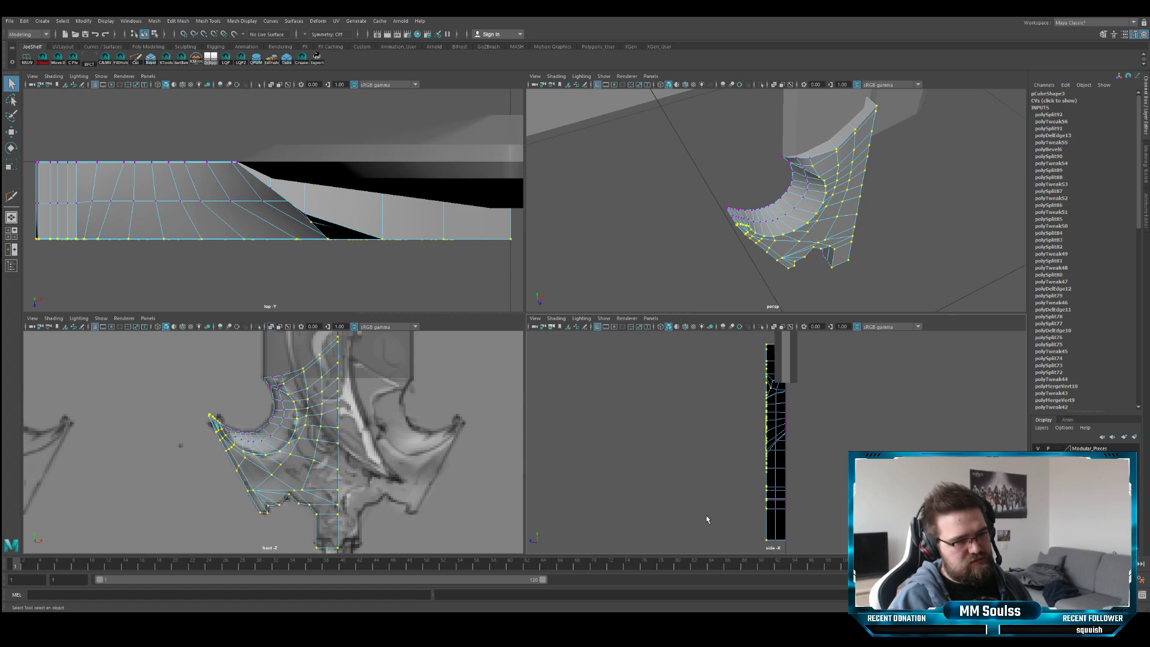
# - Move the ornament's front-face vertices back along the Z axis to make the piece thinner
pyautogui.press('w')
pyautogui.moveTo(743, 443); pyautogui.dragTo(750, 440)
pyautogui.hotkey('ctrl', 'z')
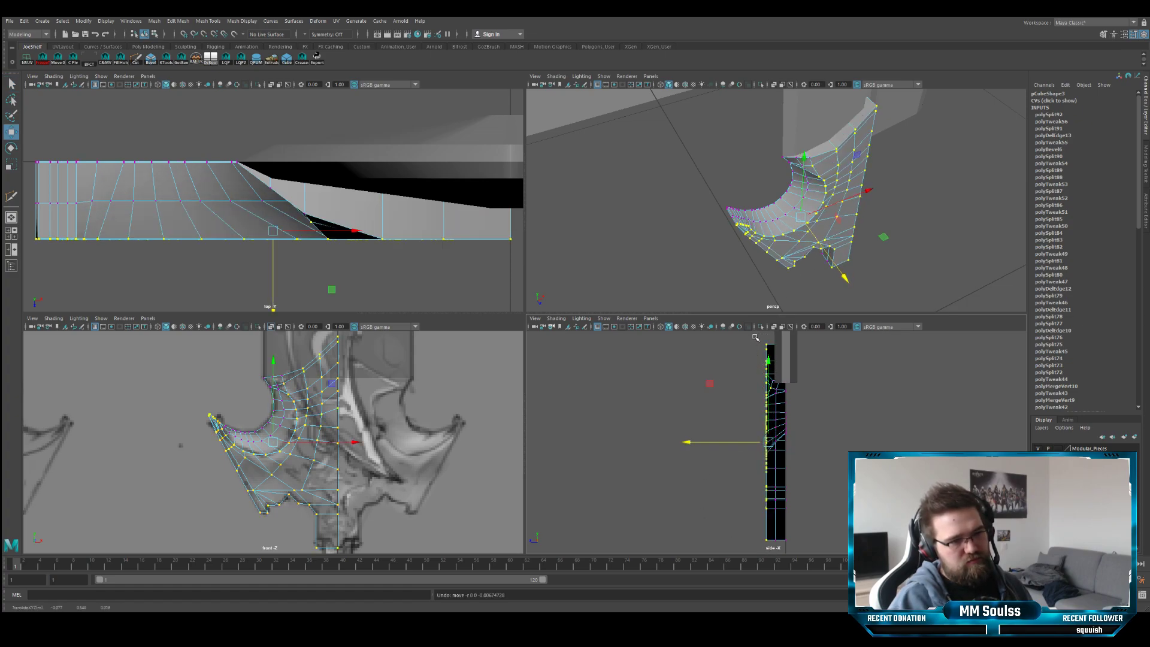
pyautogui.moveTo(755, 337); pyautogui.dragTo(772, 546)
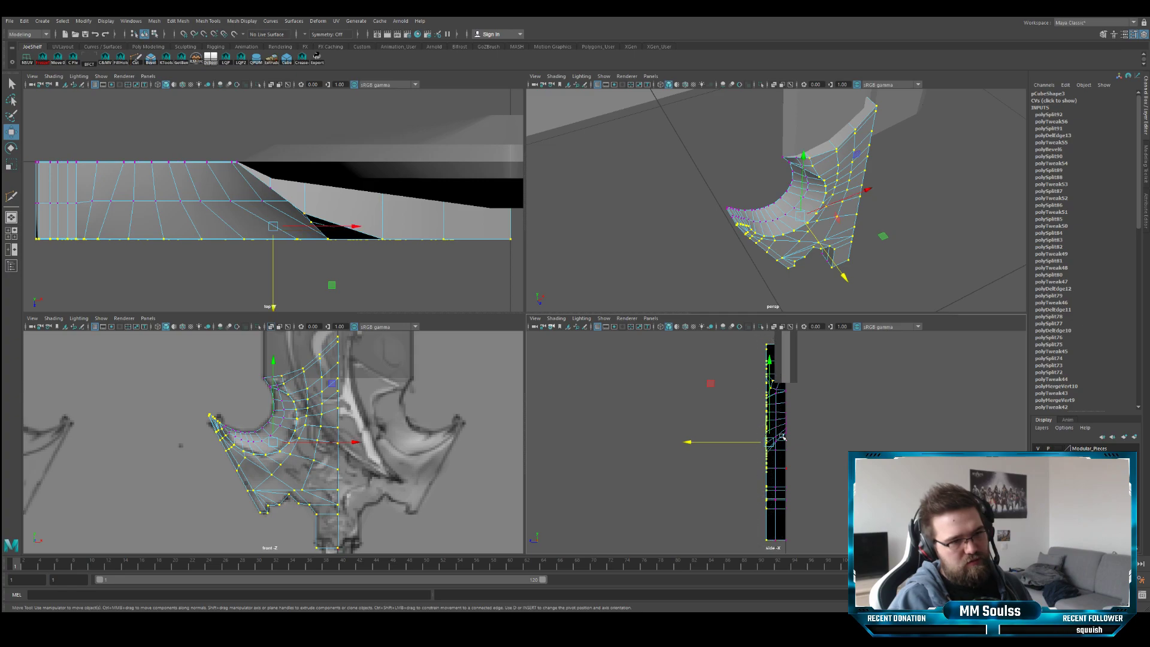
pyautogui.moveTo(730, 455); pyautogui.dragTo(727, 444, button='middle')
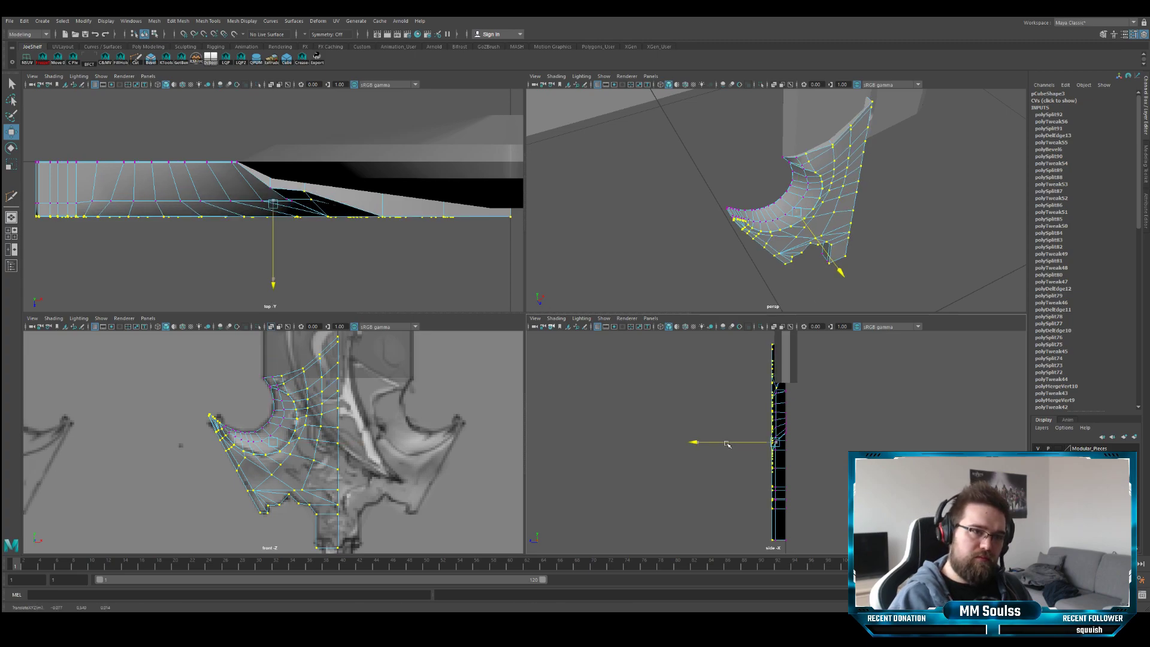
# - Reposition a vertex on the ornament's upper edge near the blade's lower corner in the perspective view
pyautogui.press('space')
pyautogui.keyDown('alt'); pyautogui.moveTo(692, 295); pyautogui.dragTo(576, 316); pyautogui.keyUp('alt')
pyautogui.scroll(3, 557, 312)
pyautogui.press('q')
pyautogui.keyDown('shift'); pyautogui.click(540, 323); pyautogui.keyUp('shift')
pyautogui.press('w')
pyautogui.press('q')
pyautogui.click(604, 261)
pyautogui.press('w')
pyautogui.moveTo(628, 262)
pyautogui.mouseDown()
pyautogui.moveTo(631, 277)
pyautogui.moveTo(638, 256)
pyautogui.mouseUp()
# - Examine the ornament's upper edge from several angles against the blade and the sword reference
pyautogui.press('q')
pyautogui.moveTo(569, 279)
pyautogui.keyDown('alt'); pyautogui.mouseDown()
pyautogui.moveTo(499, 372)
pyautogui.moveTo(521, 334)
pyautogui.moveTo(567, 325)
pyautogui.moveTo(605, 287)
pyautogui.moveTo(550, 274)
pyautogui.mouseUp(); pyautogui.keyUp('alt')
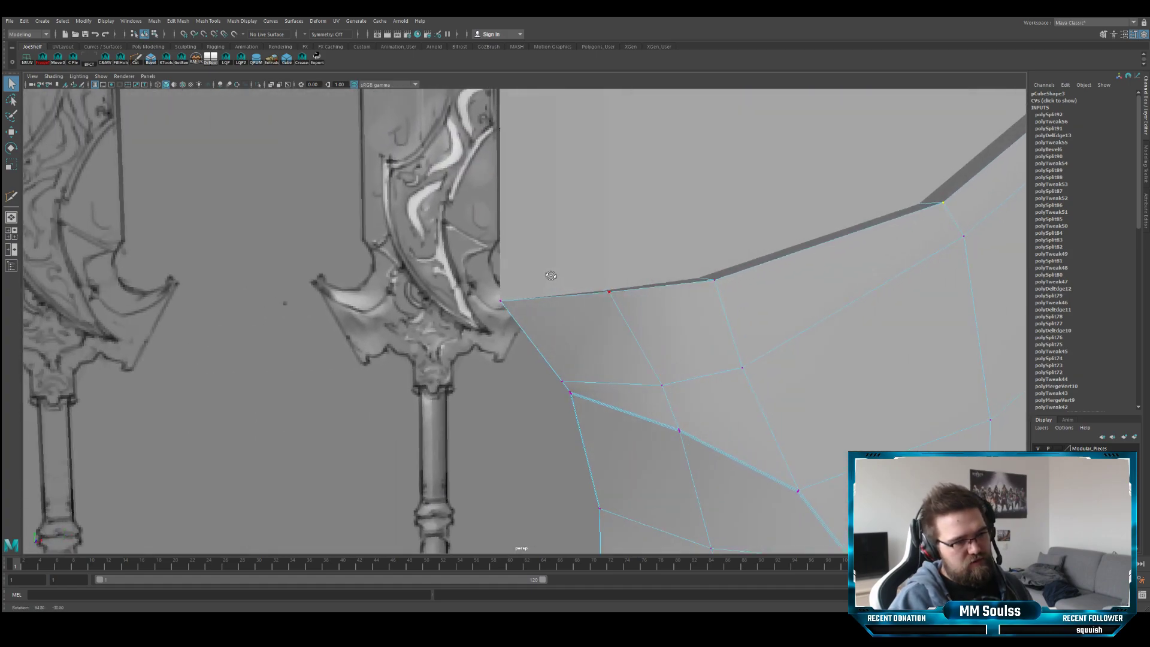
pyautogui.keyDown('alt'); pyautogui.moveTo(549, 275); pyautogui.dragTo(563, 273, button='middle'); pyautogui.keyUp('alt')
pyautogui.keyDown('alt'); pyautogui.moveTo(542, 275); pyautogui.dragTo(537, 274); pyautogui.keyUp('alt')
pyautogui.keyDown('alt'); pyautogui.moveTo(537, 274); pyautogui.dragTo(531, 272, button='middle'); pyautogui.keyUp('alt')
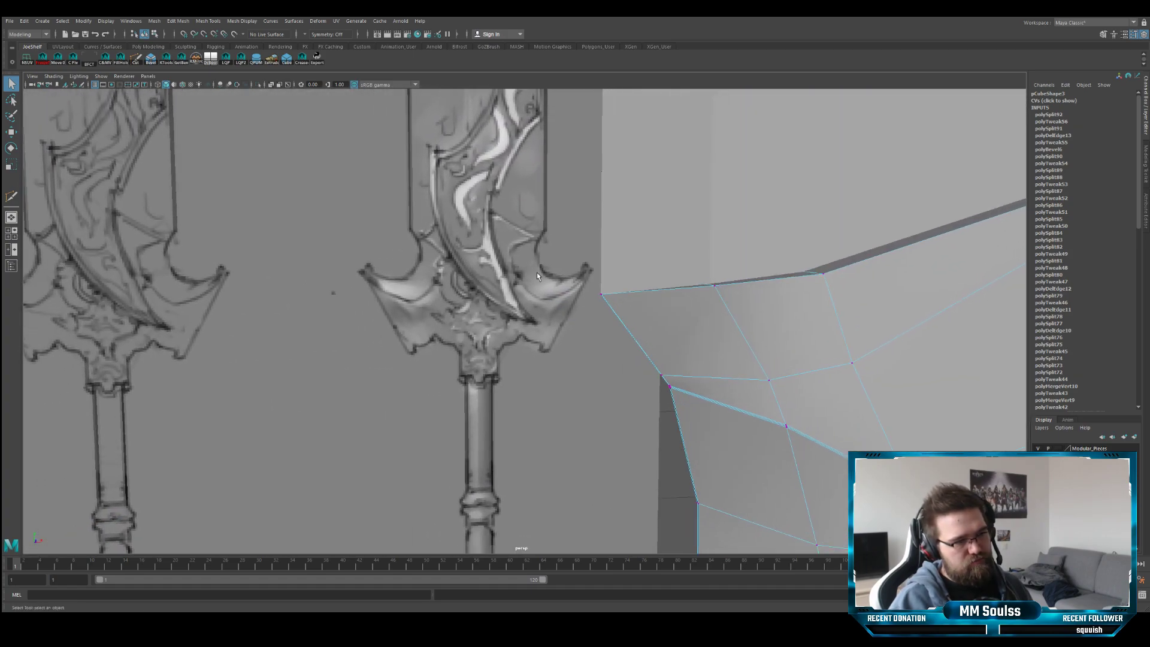
pyautogui.scroll(-7, 563, 293)
pyautogui.keyDown('alt'); pyautogui.moveTo(565, 298); pyautogui.dragTo(604, 304); pyautogui.keyUp('alt')
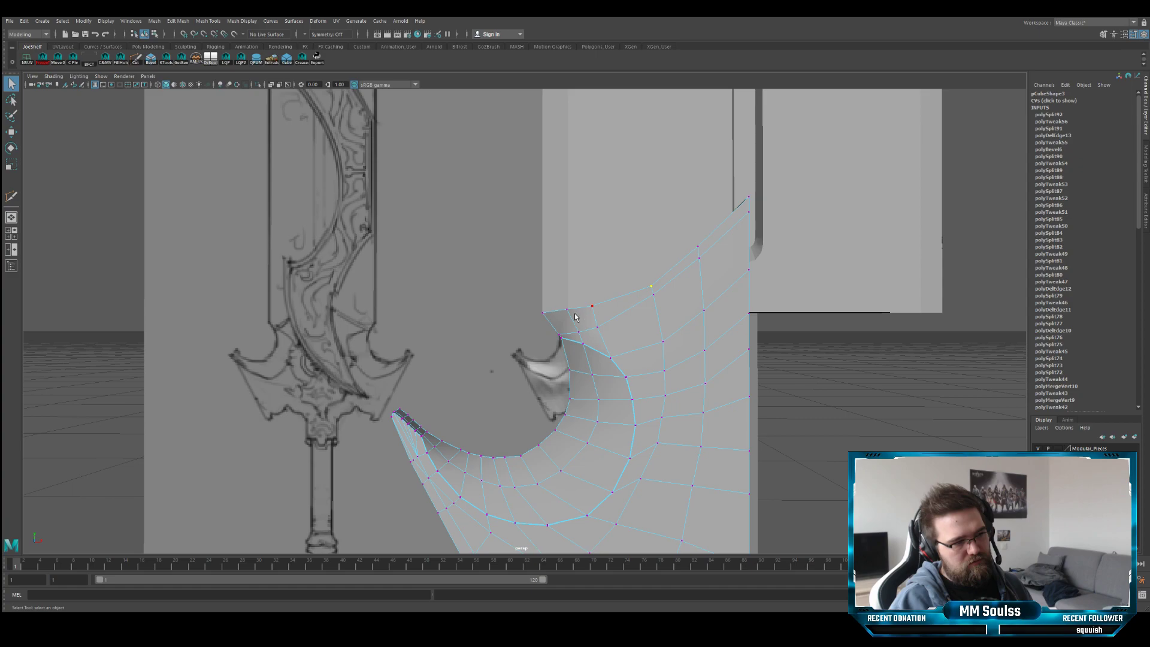
pyautogui.keyDown('alt'); pyautogui.moveTo(575, 317); pyautogui.dragTo(623, 322); pyautogui.keyUp('alt')
pyautogui.keyDown('alt'); pyautogui.moveTo(623, 322); pyautogui.dragTo(563, 327, button='right'); pyautogui.keyUp('alt')
pyautogui.keyDown('alt'); pyautogui.moveTo(563, 327); pyautogui.dragTo(629, 349); pyautogui.keyUp('alt')
pyautogui.keyDown('alt'); pyautogui.moveTo(629, 349); pyautogui.dragTo(745, 348, button='right'); pyautogui.keyUp('alt')
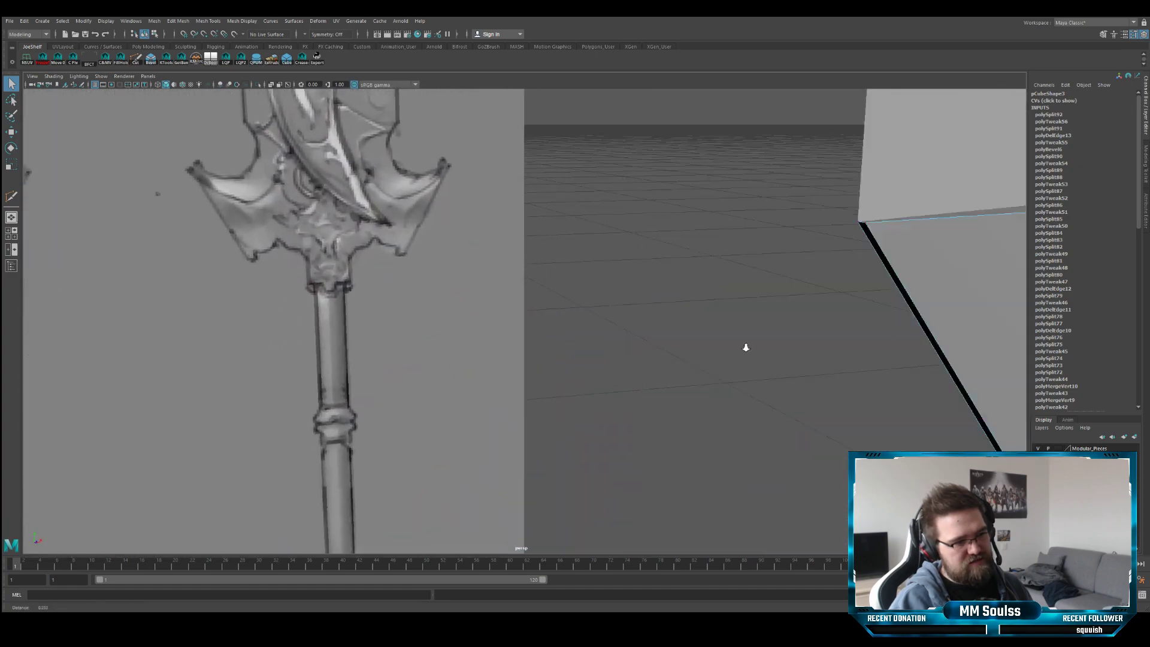
pyautogui.keyDown('alt'); pyautogui.moveTo(746, 347); pyautogui.dragTo(628, 332); pyautogui.keyUp('alt')
pyautogui.keyDown('alt'); pyautogui.moveTo(704, 443); pyautogui.dragTo(587, 357); pyautogui.keyUp('alt')
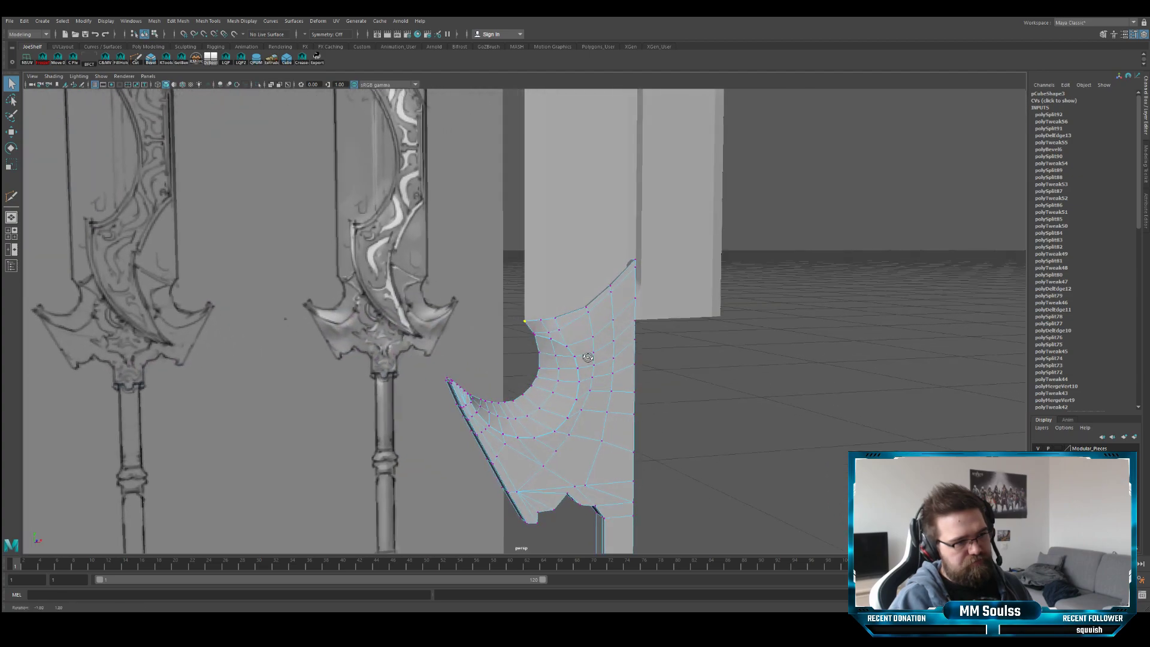
pyautogui.keyDown('alt'); pyautogui.moveTo(383, 300); pyautogui.dragTo(594, 333, button='right'); pyautogui.keyUp('alt')
pyautogui.keyDown('alt'); pyautogui.moveTo(595, 333); pyautogui.dragTo(553, 284); pyautogui.keyUp('alt')
# - Select the front edge loop along the ornament's upper contour and bevel it
pyautogui.press('1')
pyautogui.keyDown('alt'); pyautogui.moveTo(530, 247); pyautogui.dragTo(547, 270, button='middle'); pyautogui.keyUp('alt')
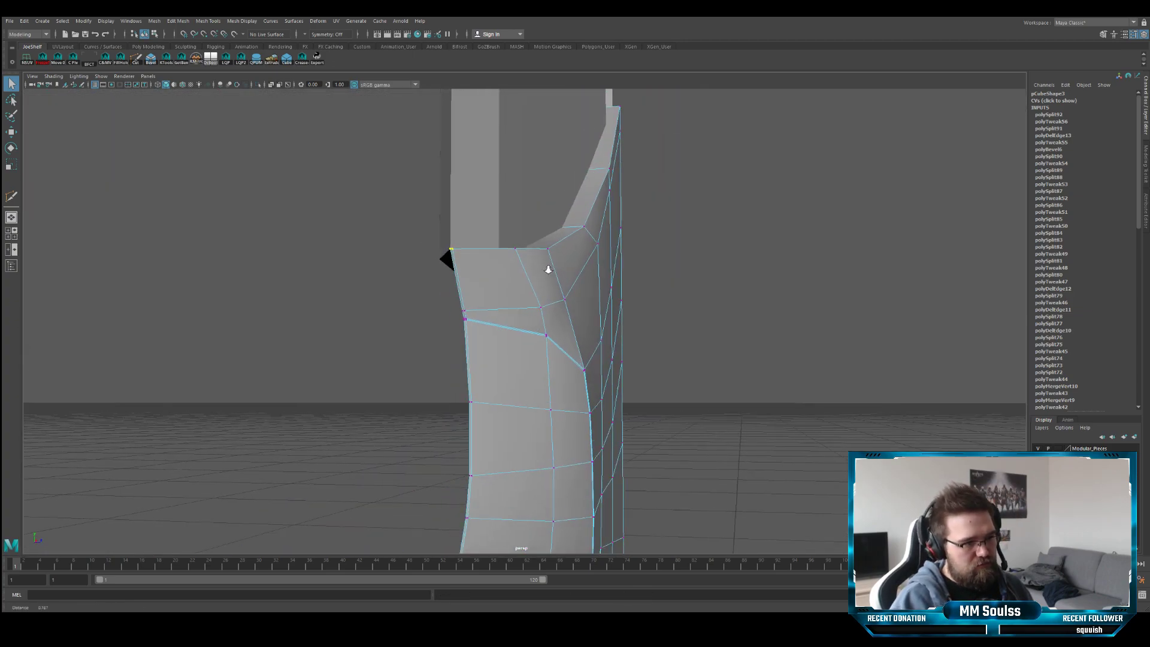
pyautogui.scroll(4, 547, 270)
pyautogui.moveTo(545, 247)
pyautogui.keyDown('alt'); pyautogui.mouseDown()
pyautogui.moveTo(544, 267)
pyautogui.moveTo(580, 243)
pyautogui.moveTo(563, 250)
pyautogui.mouseUp(); pyautogui.keyUp('alt')
pyautogui.doubleClick(549, 240)
pyautogui.scroll(3, 426, 299)
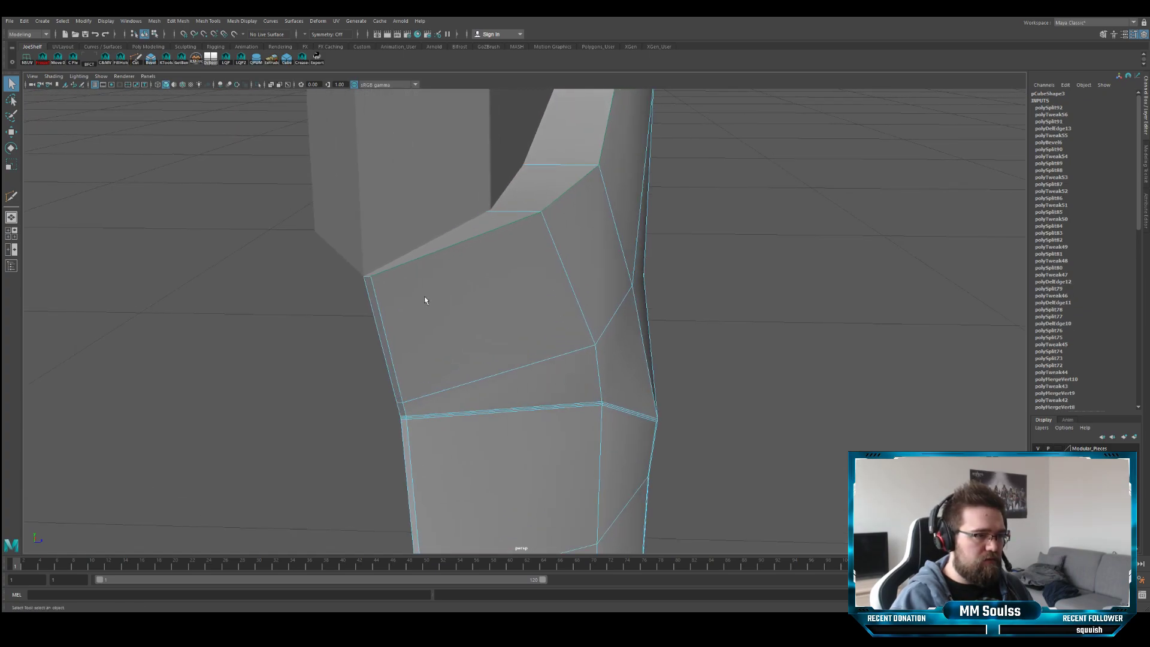
pyautogui.keyDown('shift'); pyautogui.click(369, 279); pyautogui.keyUp('shift')
pyautogui.keyDown('alt'); pyautogui.moveTo(560, 156); pyautogui.dragTo(523, 295, button='middle'); pyautogui.keyUp('alt')
pyautogui.scroll(-3, 524, 295)
pyautogui.keyDown('alt'); pyautogui.moveTo(523, 295); pyautogui.dragTo(660, 292); pyautogui.keyUp('alt')
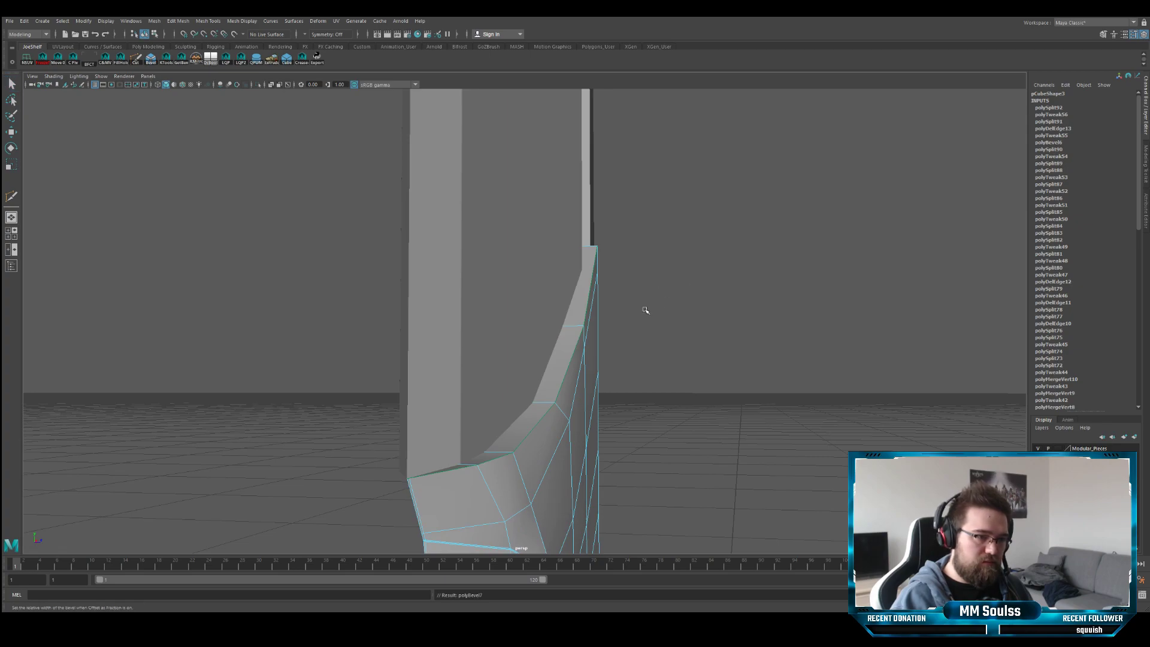
# - Set the upper-contour bevel to 2 segments
pyautogui.press('t')
pyautogui.keyDown('alt'); pyautogui.moveTo(645, 309); pyautogui.dragTo(673, 307, button='right'); pyautogui.keyUp('alt')
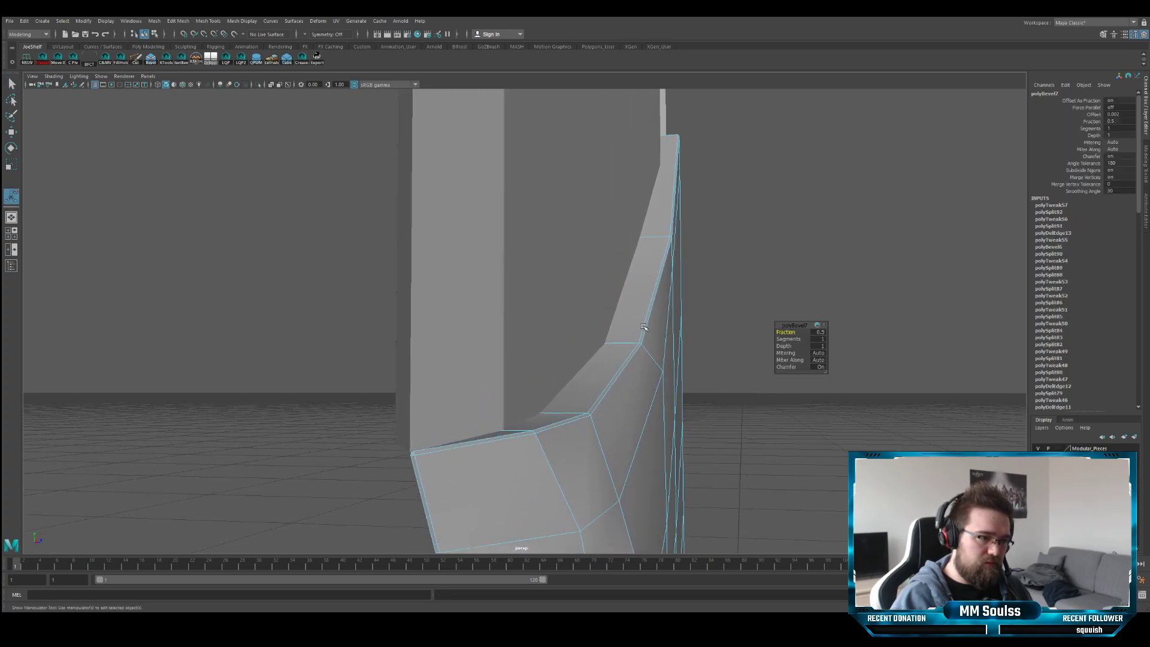
pyautogui.keyDown('alt'); pyautogui.moveTo(644, 327); pyautogui.dragTo(656, 320, button='middle'); pyautogui.keyUp('alt')
pyautogui.keyDown('alt'); pyautogui.moveTo(656, 319); pyautogui.dragTo(670, 321, button='right'); pyautogui.keyUp('alt')
pyautogui.keyDown('alt'); pyautogui.moveTo(670, 321); pyautogui.dragTo(602, 333, button='middle'); pyautogui.keyUp('alt')
pyautogui.moveTo(781, 339); pyautogui.dragTo(785, 338)
# - Preview the bevelled ornament with smoothing and examine its shape and edge flow against the sword reference
pyautogui.press('3')
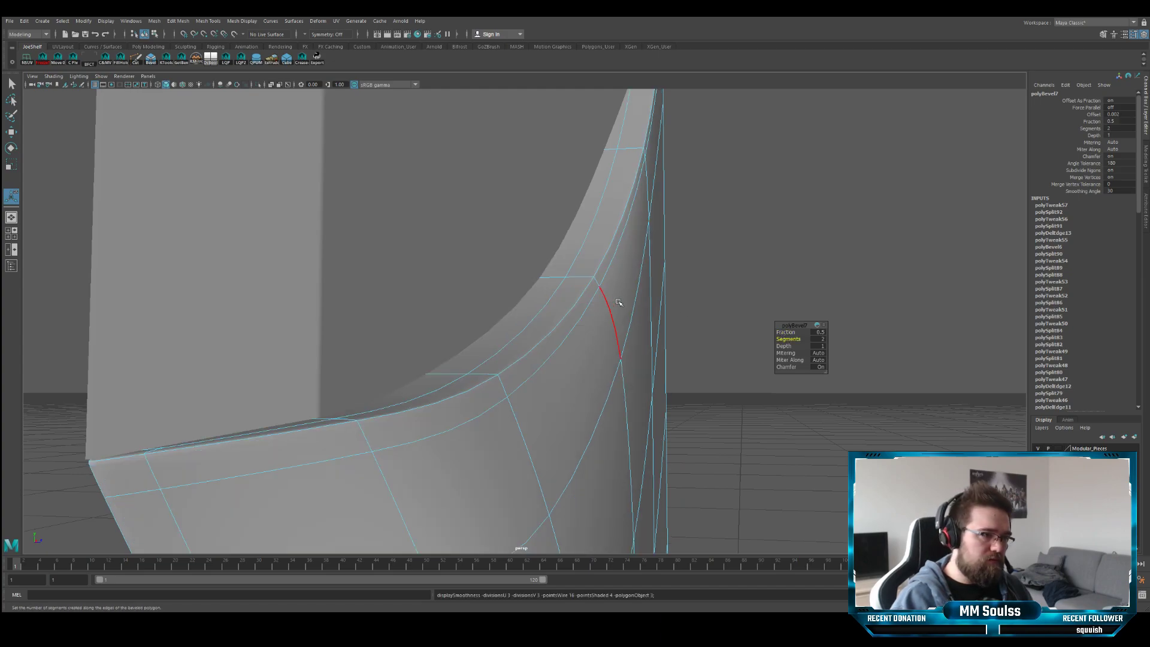
pyautogui.press('q')
pyautogui.moveTo(632, 280); pyautogui.dragTo(703, 259, button='right')
pyautogui.click(703, 259)
pyautogui.scroll(-5, 669, 275)
pyautogui.keyDown('alt'); pyautogui.moveTo(669, 276); pyautogui.dragTo(557, 297); pyautogui.keyUp('alt')
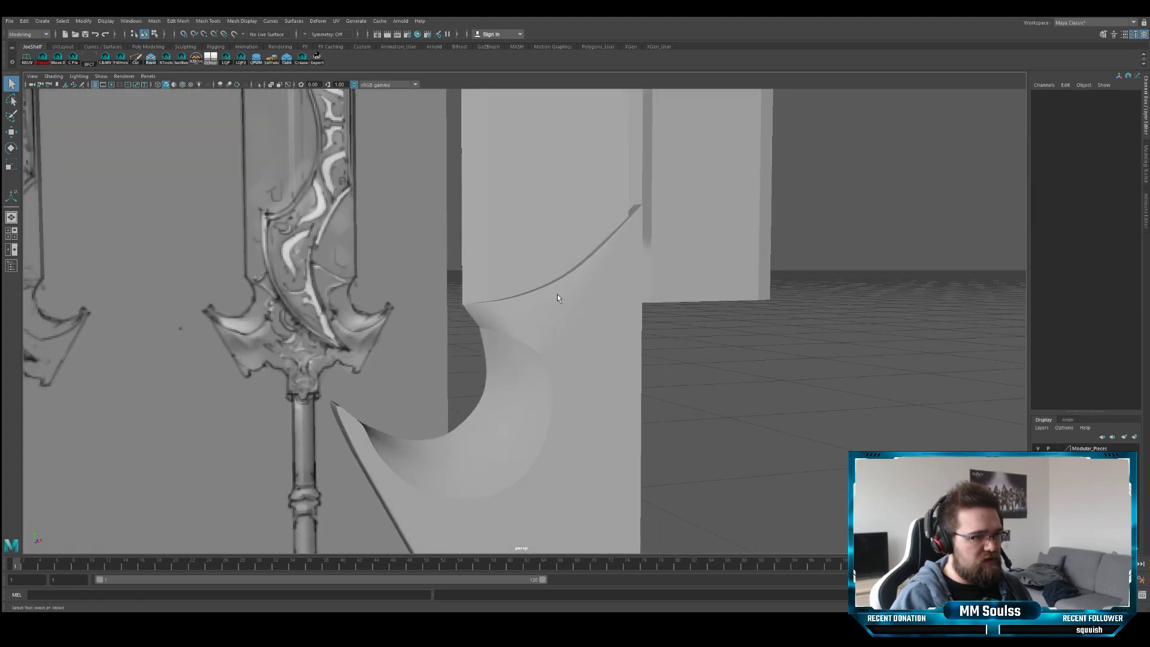
pyautogui.click(559, 352)
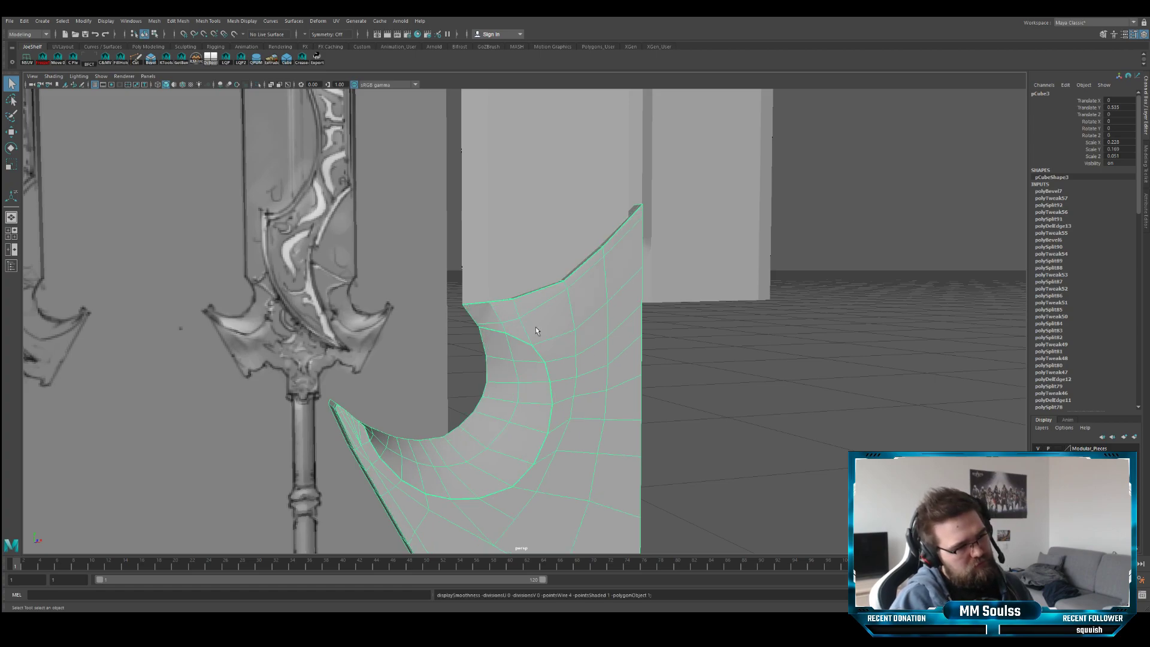
pyautogui.keyDown('alt'); pyautogui.moveTo(516, 328); pyautogui.dragTo(532, 329); pyautogui.keyUp('alt')
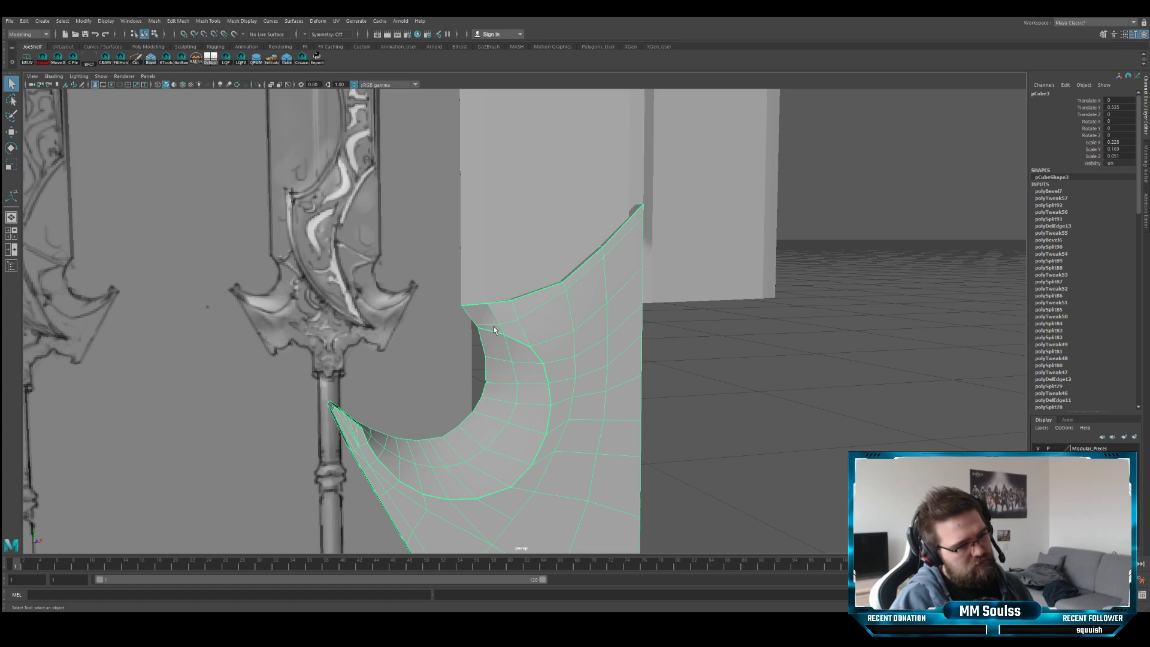
pyautogui.moveTo(507, 328)
pyautogui.keyDown('alt'); pyautogui.mouseDown()
pyautogui.moveTo(572, 331)
pyautogui.moveTo(515, 337)
pyautogui.mouseUp(); pyautogui.keyUp('alt')
pyautogui.keyDown('alt'); pyautogui.moveTo(587, 360); pyautogui.dragTo(566, 402, button='right'); pyautogui.keyUp('alt')
pyautogui.keyDown('alt'); pyautogui.moveTo(566, 401); pyautogui.dragTo(539, 332, button='middle'); pyautogui.keyUp('alt')
pyautogui.keyDown('alt'); pyautogui.moveTo(538, 331); pyautogui.dragTo(468, 324); pyautogui.keyUp('alt')
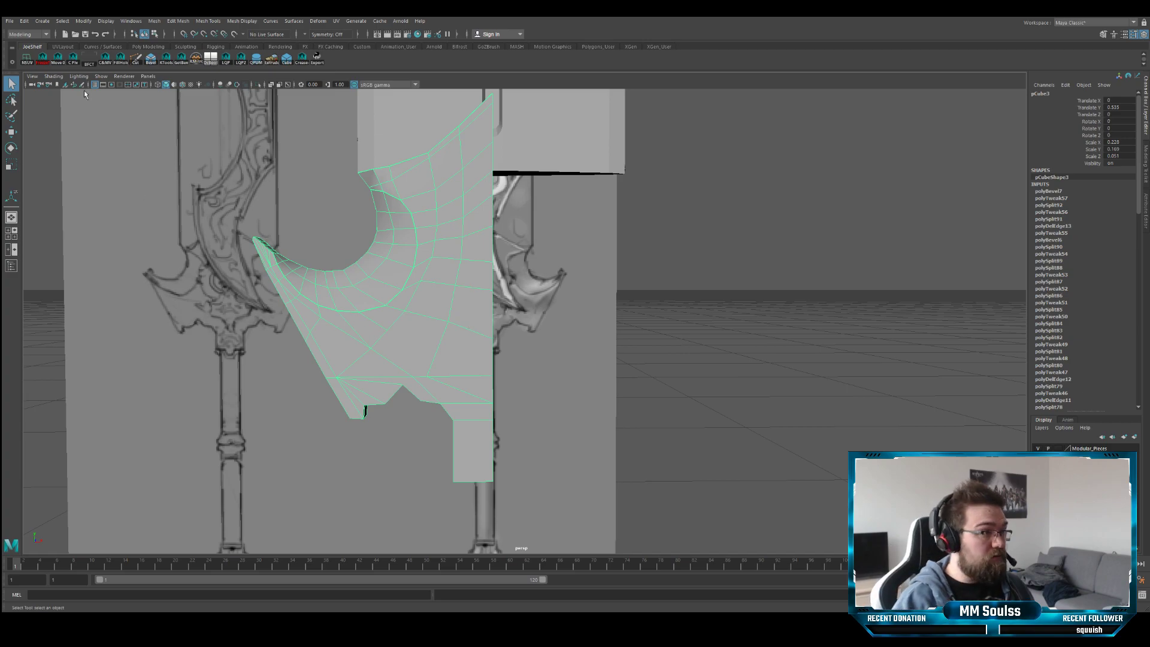
pyautogui.keyDown('alt'); pyautogui.moveTo(360, 308); pyautogui.dragTo(415, 287); pyautogui.keyUp('alt')
# - Move the inner vertex of the lower horizontal edge along X toward the centre line in the front view
pyautogui.press('space')
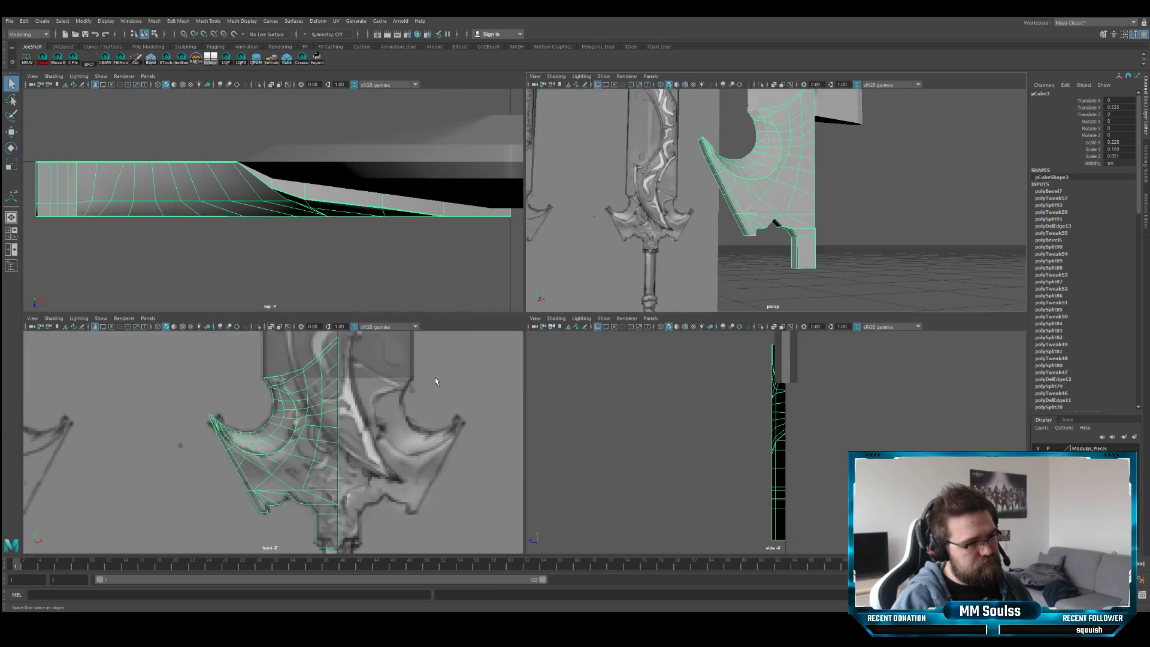
pyautogui.press('space')
pyautogui.scroll(5, 473, 357)
pyautogui.scroll(4, 474, 357)
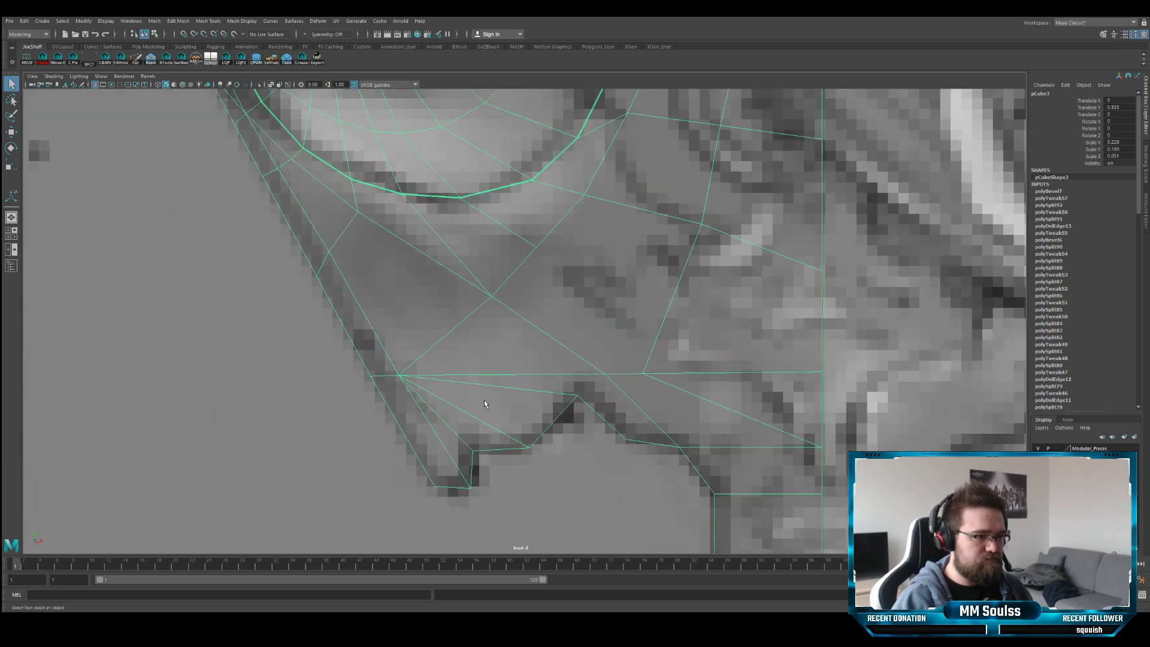
pyautogui.scroll(-8, 465, 350)
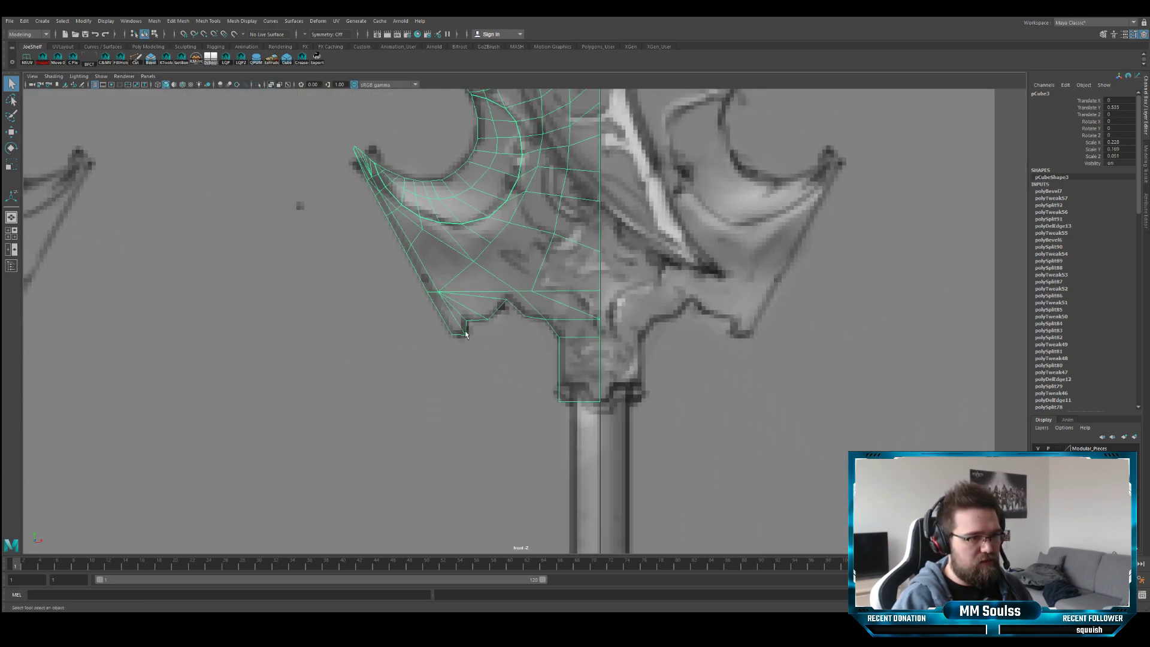
pyautogui.click(504, 314)
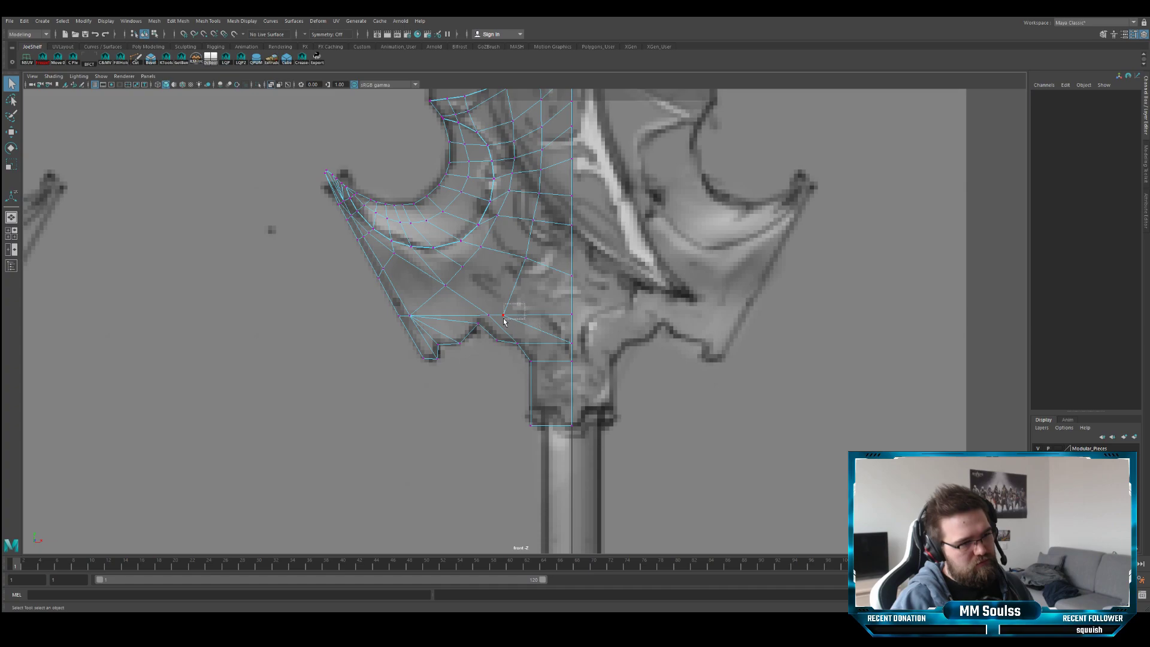
pyautogui.press('w')
pyautogui.moveTo(531, 316); pyautogui.dragTo(569, 317)
pyautogui.scroll(5, 557, 401)
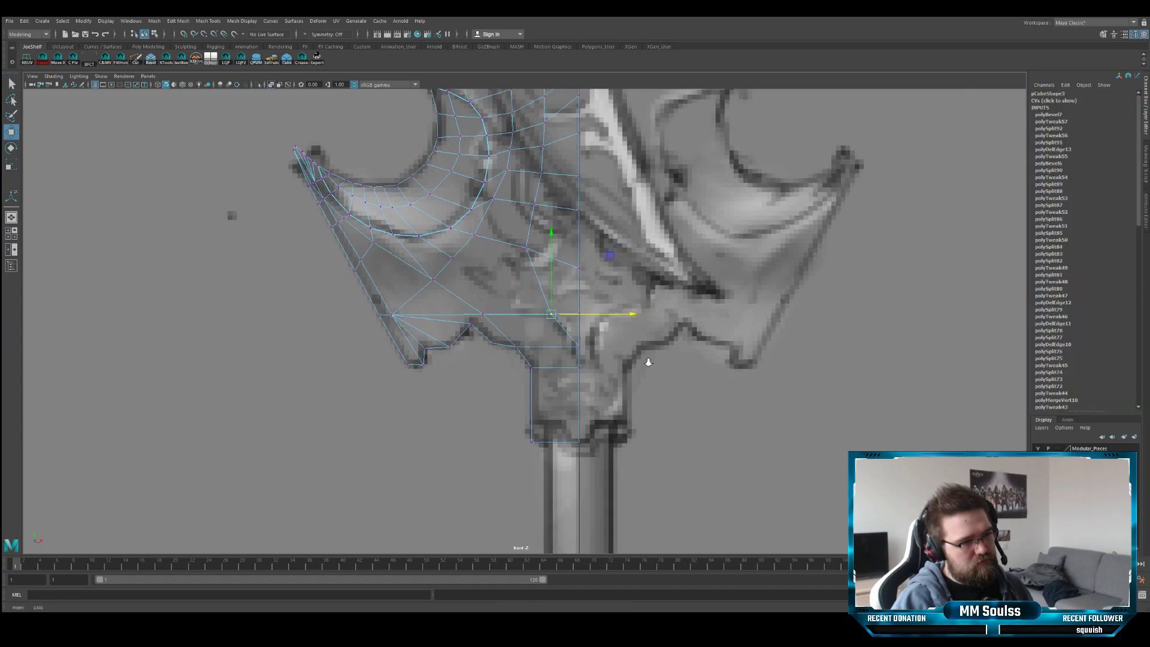
# - Flatten the vertex column beside the centre line along X and snap it in line with the column's uppermost vertex
pyautogui.keyDown('alt'); pyautogui.moveTo(557, 401); pyautogui.dragTo(557, 245, button='middle'); pyautogui.keyUp('alt')
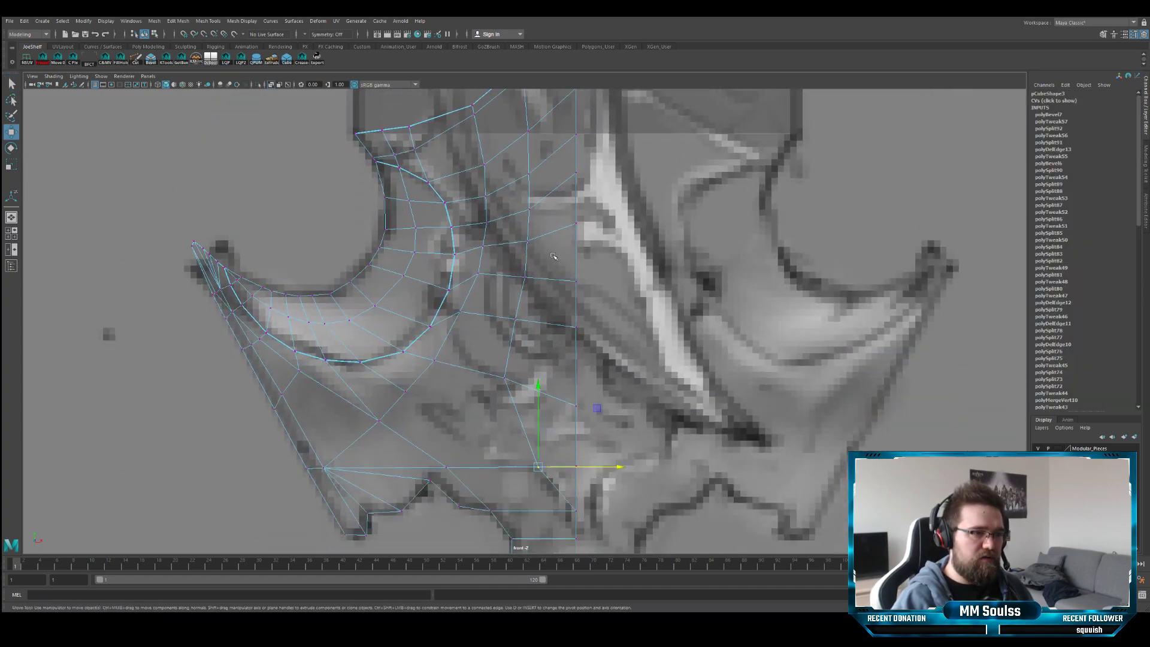
pyautogui.press('q')
pyautogui.moveTo(541, 118); pyautogui.dragTo(505, 403)
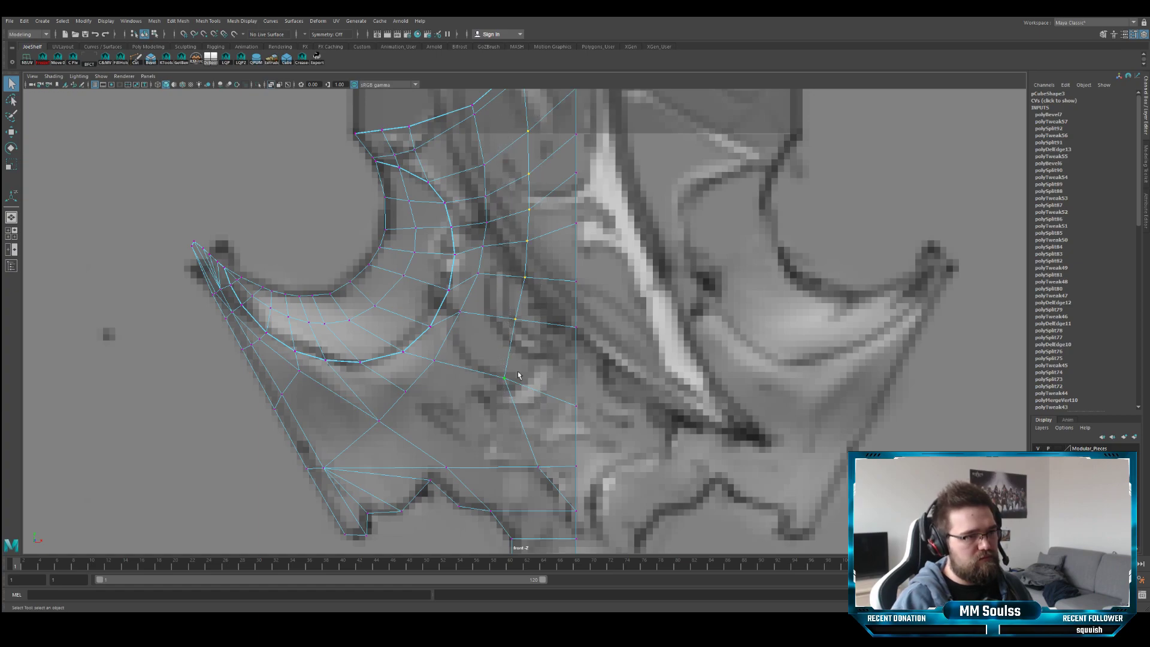
pyautogui.press('r')
pyautogui.moveTo(593, 256); pyautogui.dragTo(564, 255)
pyautogui.press('w')
pyautogui.keyDown('alt'); pyautogui.moveTo(552, 271); pyautogui.dragTo(573, 360, button='middle'); pyautogui.keyUp('alt')
pyautogui.press('v')
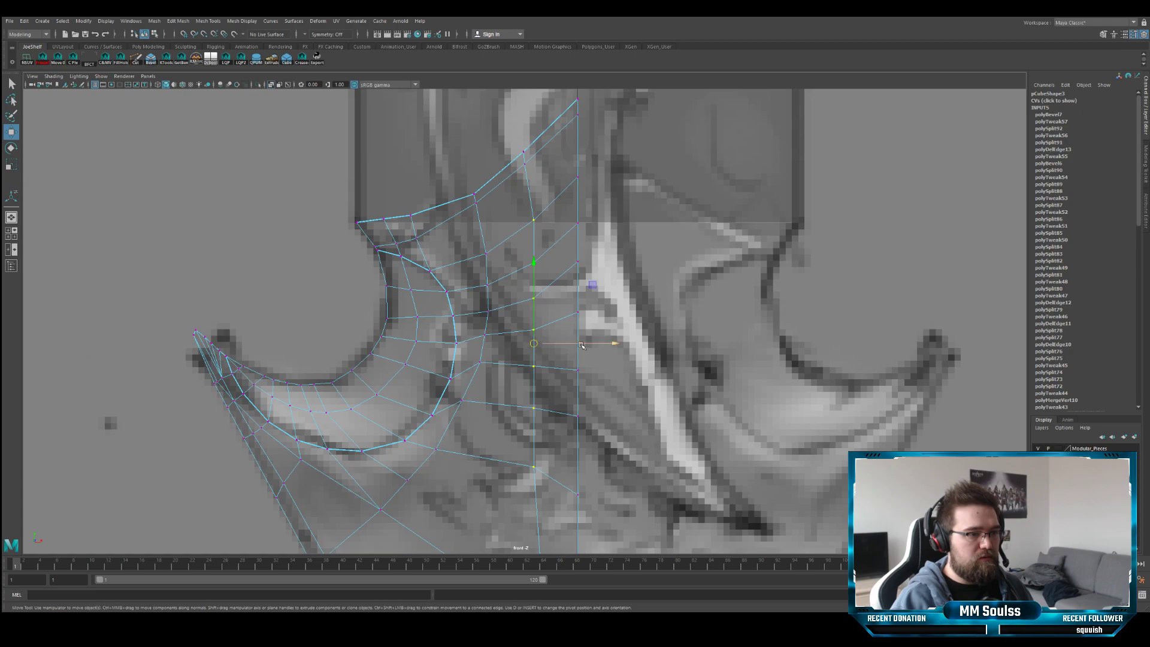
pyautogui.moveTo(579, 344); pyautogui.dragTo(525, 166)
# - Snap the lower horizontal edge's inner vertex into vertical alignment with the straightened column above it
pyautogui.keyDown('alt'); pyautogui.moveTo(546, 361); pyautogui.dragTo(543, 205, button='middle'); pyautogui.keyUp('alt')
pyautogui.keyDown('alt'); pyautogui.moveTo(543, 396); pyautogui.dragTo(544, 276, button='middle'); pyautogui.keyUp('alt')
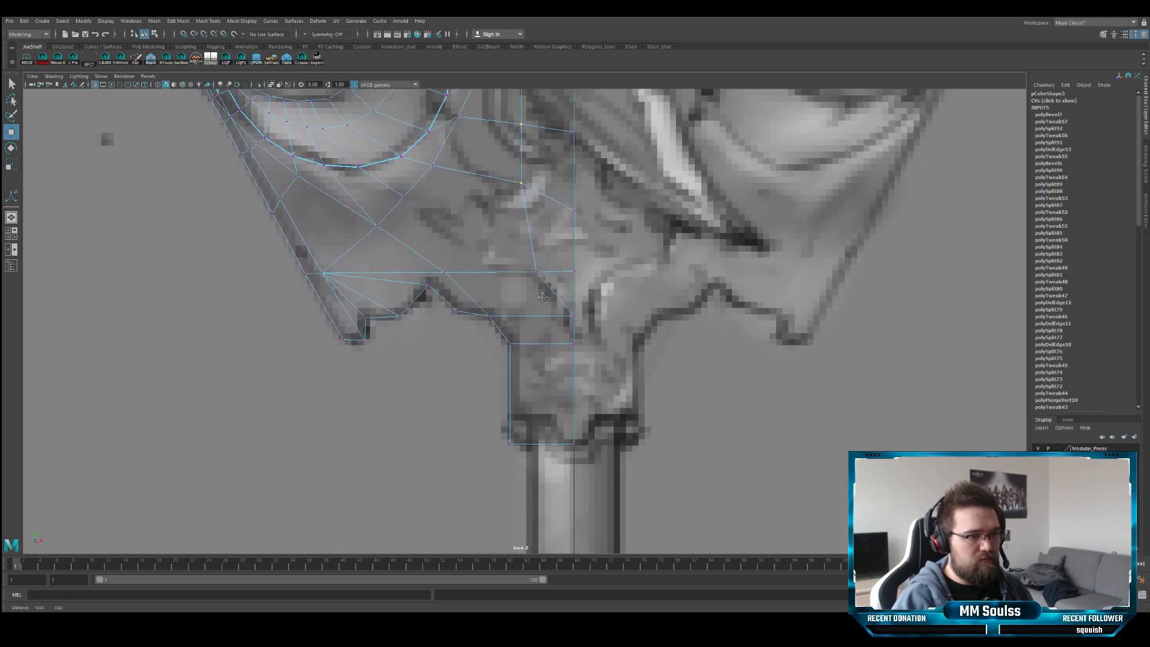
pyautogui.scroll(2, 544, 220)
pyautogui.moveTo(538, 273); pyautogui.dragTo(520, 273)
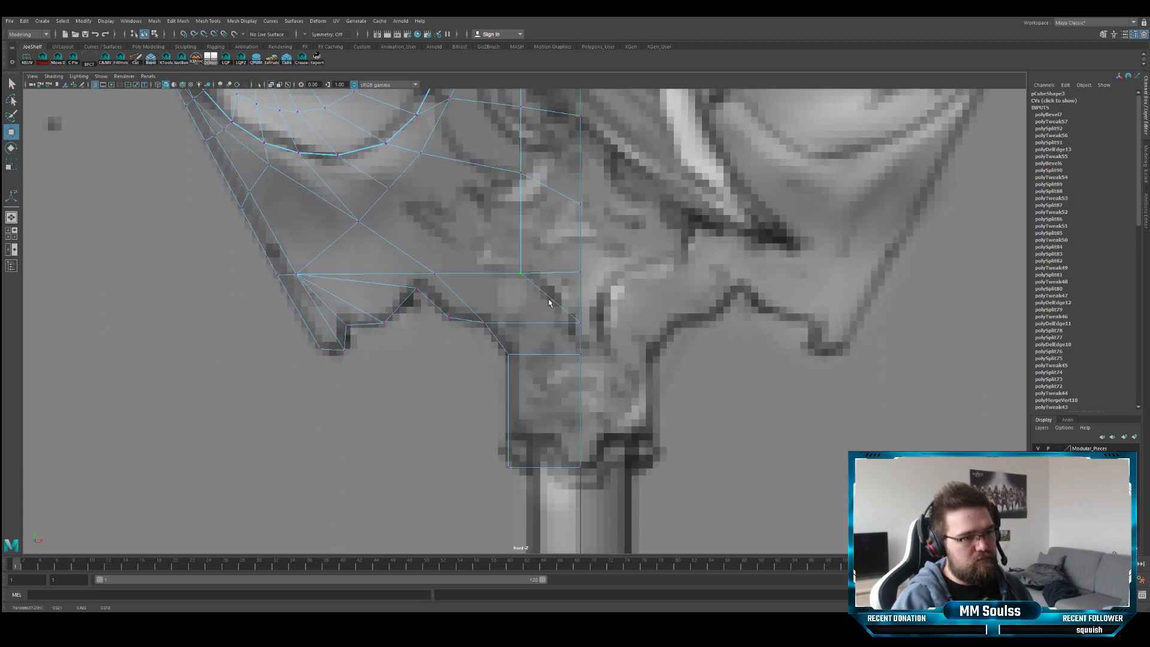
# - Delete the diagonal edge running from the column's lowest vertex to the centre line
pyautogui.press('q')
pyautogui.press('F10')
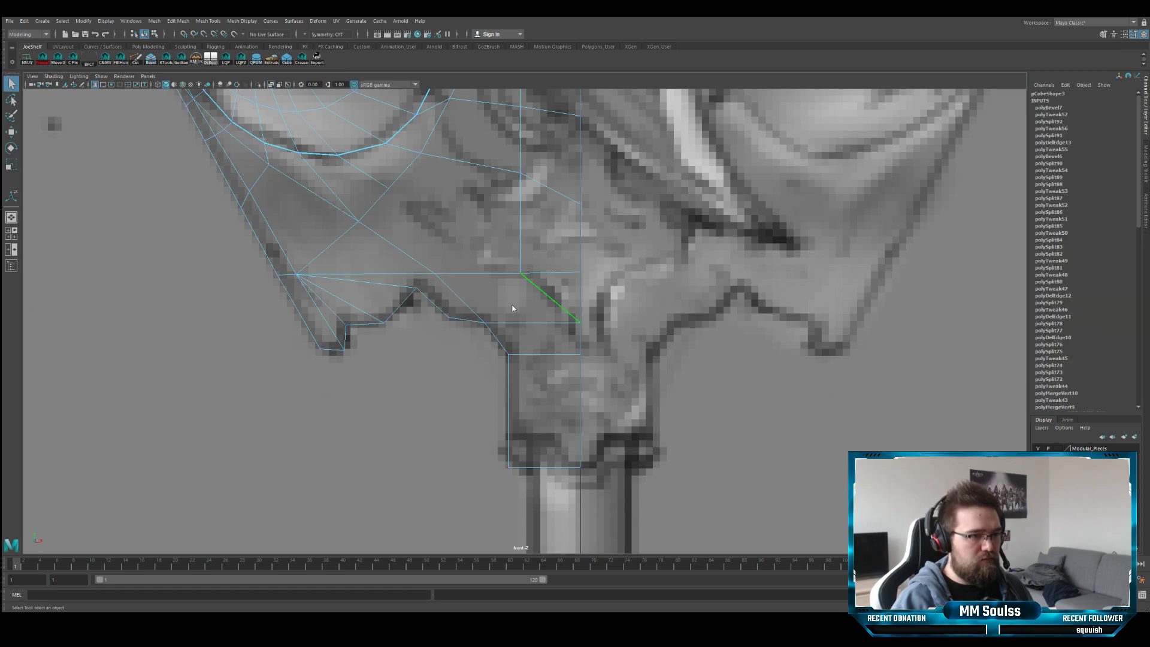
pyautogui.press('Delete')
# - Cut a vertical edge from the column's lowest vertex down to the bottom edge of the ornament's stem with Multi-Cut
pyautogui.click(141, 60)
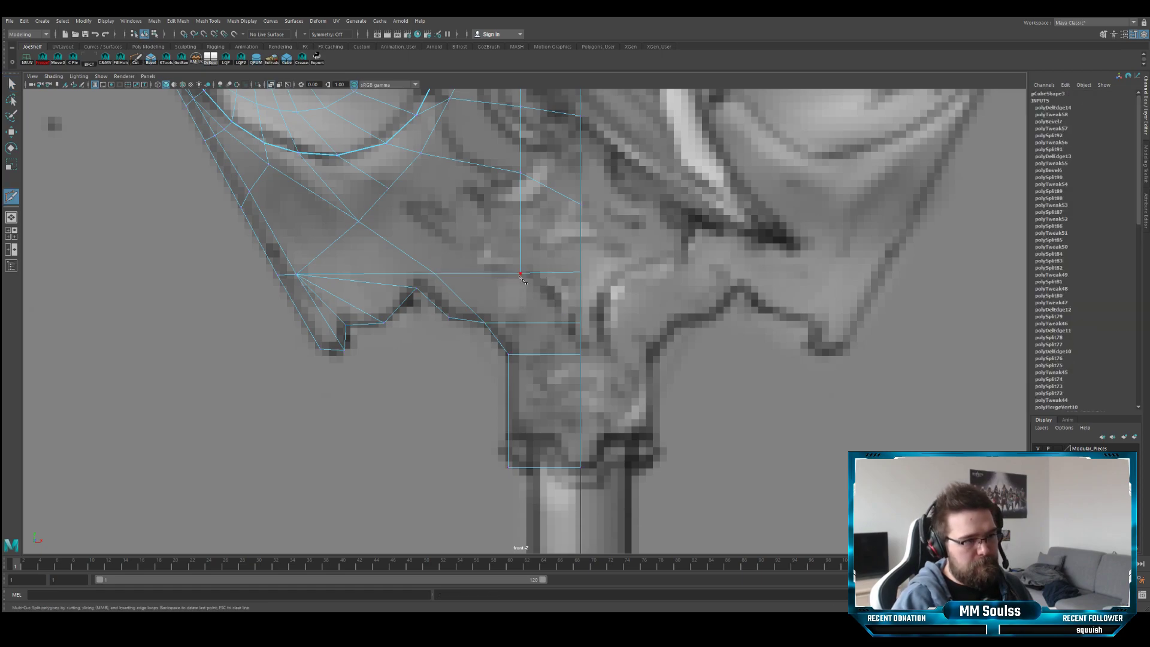
pyautogui.click(520, 273)
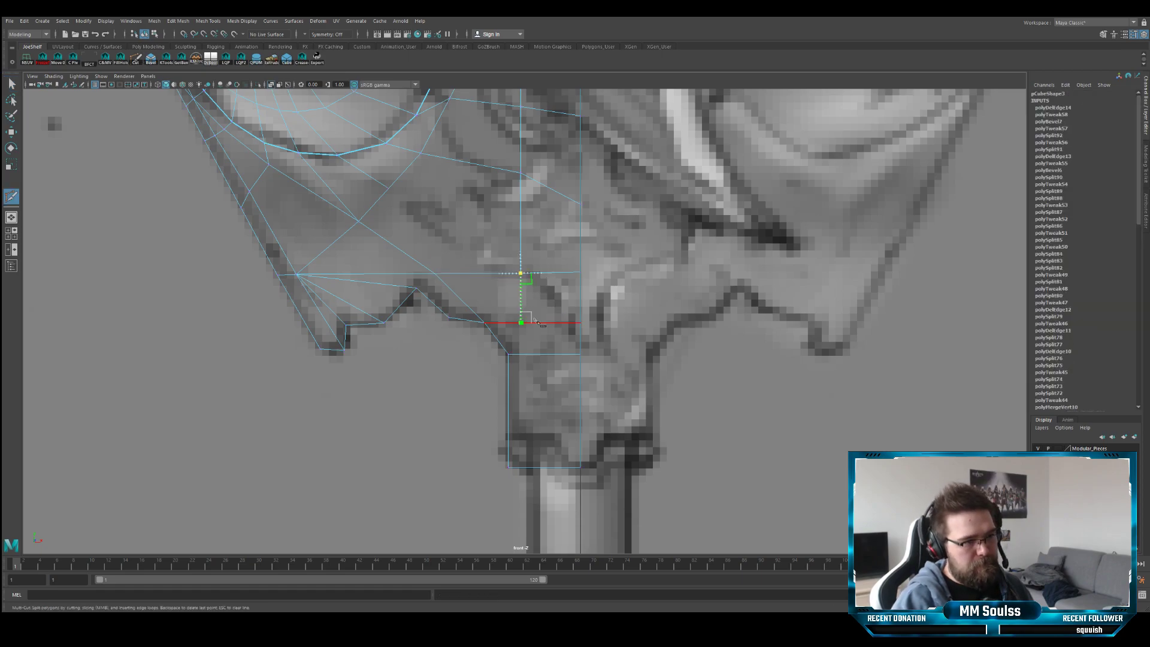
pyautogui.click(529, 466)
pyautogui.rightClick(531, 436)
pyautogui.keyDown('alt'); pyautogui.moveTo(510, 333); pyautogui.dragTo(543, 400, button='right'); pyautogui.keyUp('alt')
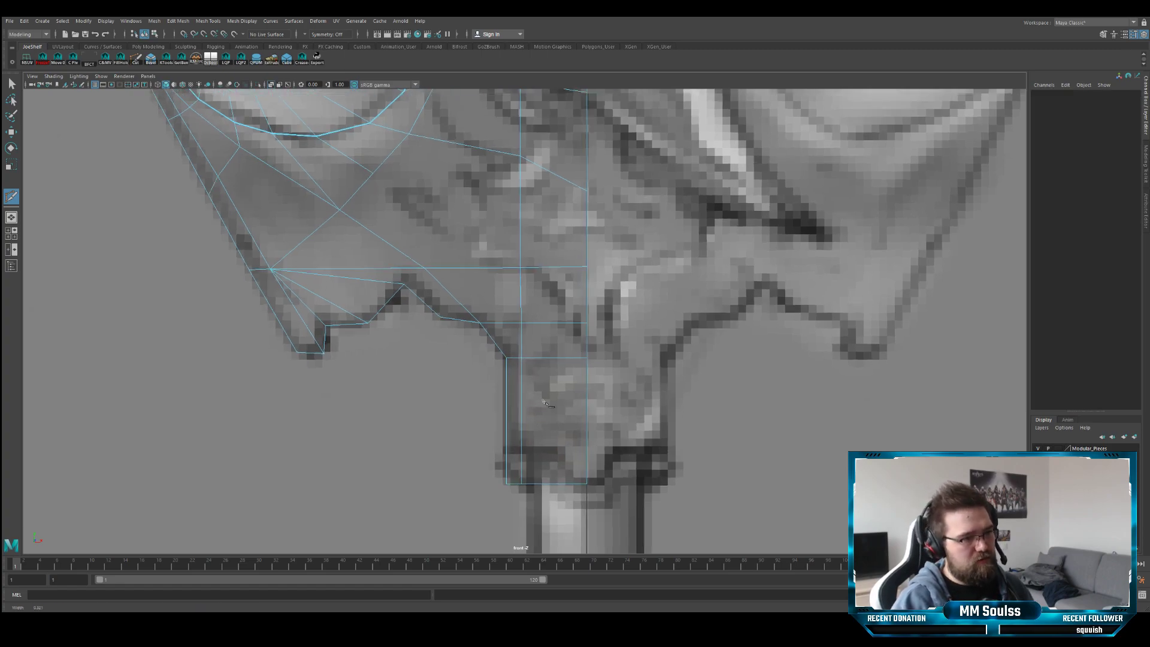
pyautogui.keyDown('alt'); pyautogui.moveTo(511, 307); pyautogui.dragTo(587, 379, button='middle'); pyautogui.keyUp('alt')
pyautogui.press('q')
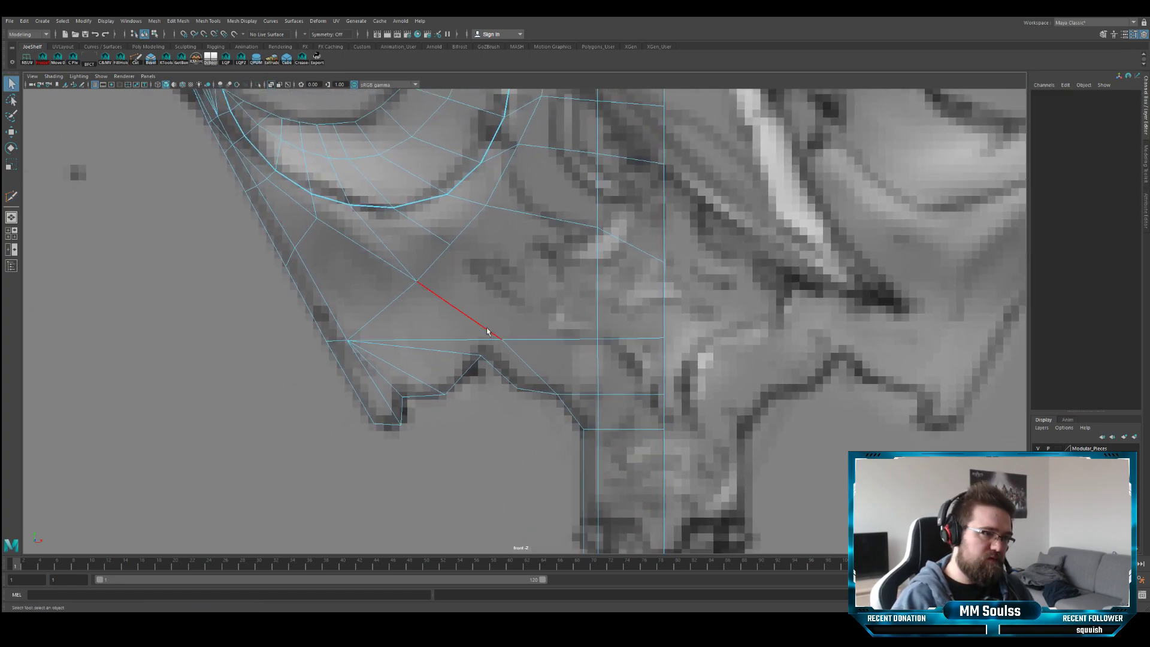
# - Examine the ornament's notched lower contour and side thickness from below and in front, comparing them with the sword reference
pyautogui.click(480, 358)
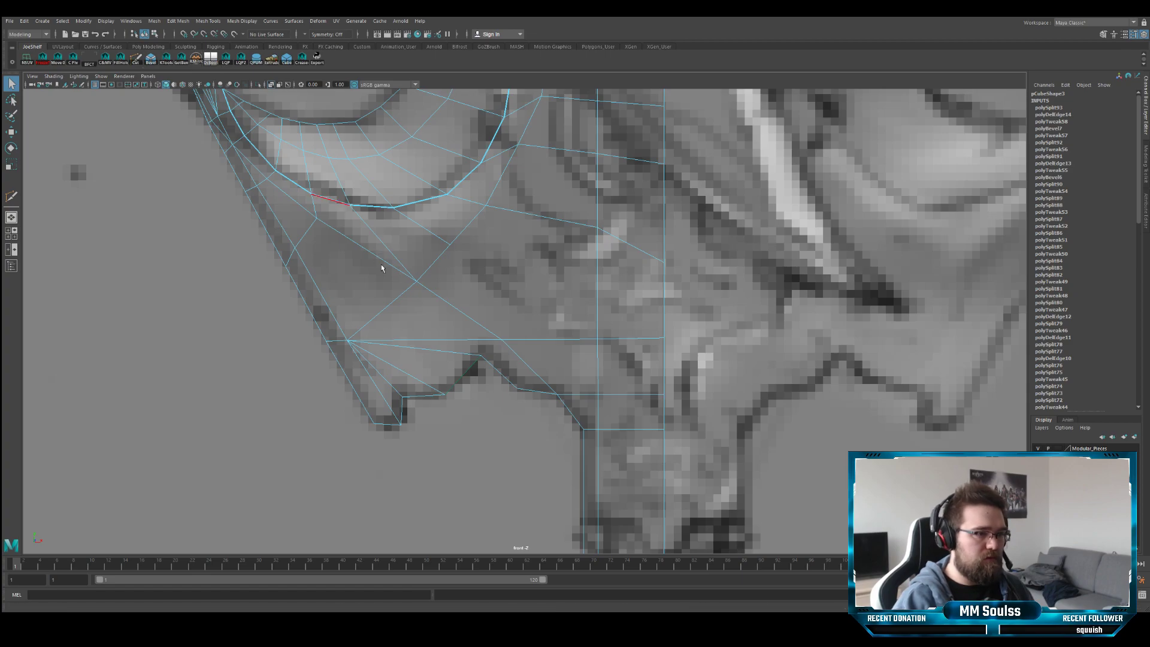
pyautogui.keyDown('alt'); pyautogui.moveTo(382, 268); pyautogui.dragTo(379, 244, button='middle'); pyautogui.keyUp('alt')
pyautogui.keyDown('alt'); pyautogui.moveTo(379, 245); pyautogui.dragTo(407, 263, button='right'); pyautogui.keyUp('alt')
pyautogui.press('space')
pyautogui.press('space')
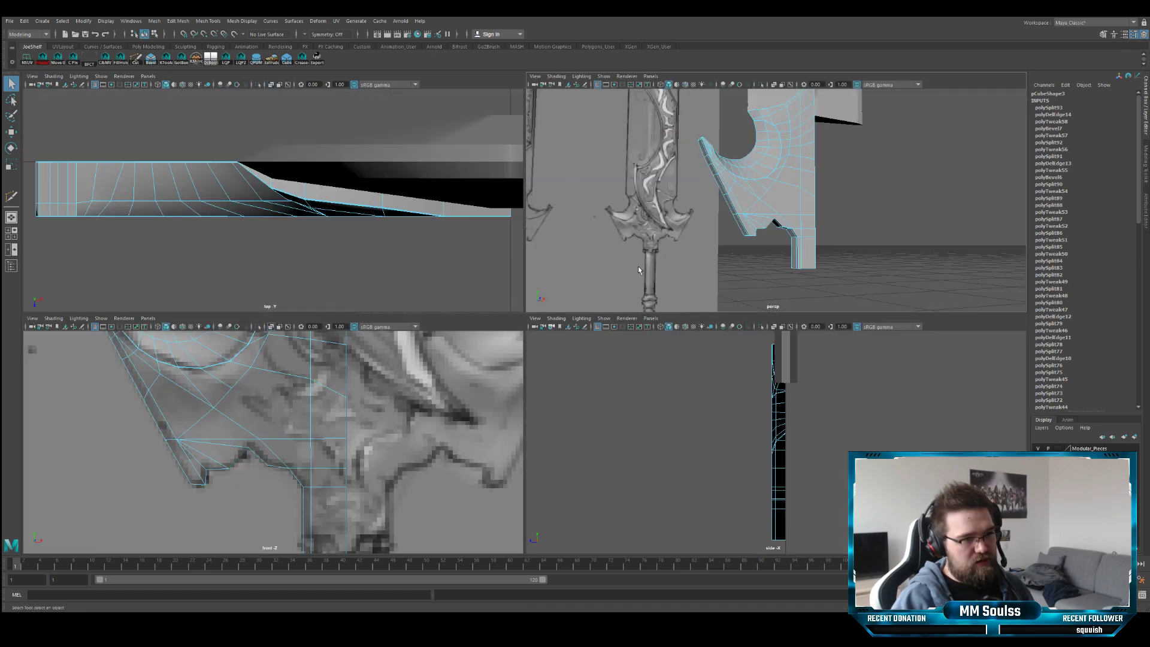
pyautogui.press('space')
pyautogui.keyDown('alt'); pyautogui.moveTo(599, 280); pyautogui.dragTo(456, 333); pyautogui.keyUp('alt')
pyautogui.keyDown('alt'); pyautogui.moveTo(374, 355); pyautogui.dragTo(544, 321); pyautogui.keyUp('alt')
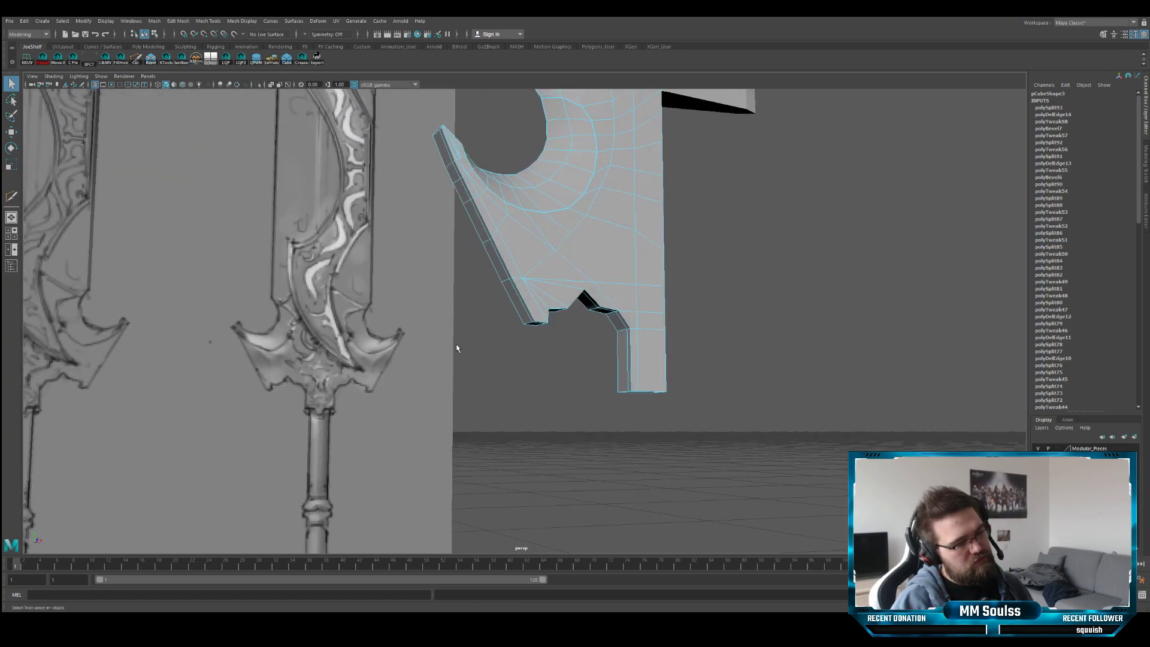
pyautogui.keyDown('alt'); pyautogui.moveTo(456, 348); pyautogui.dragTo(214, 317); pyautogui.keyUp('alt')
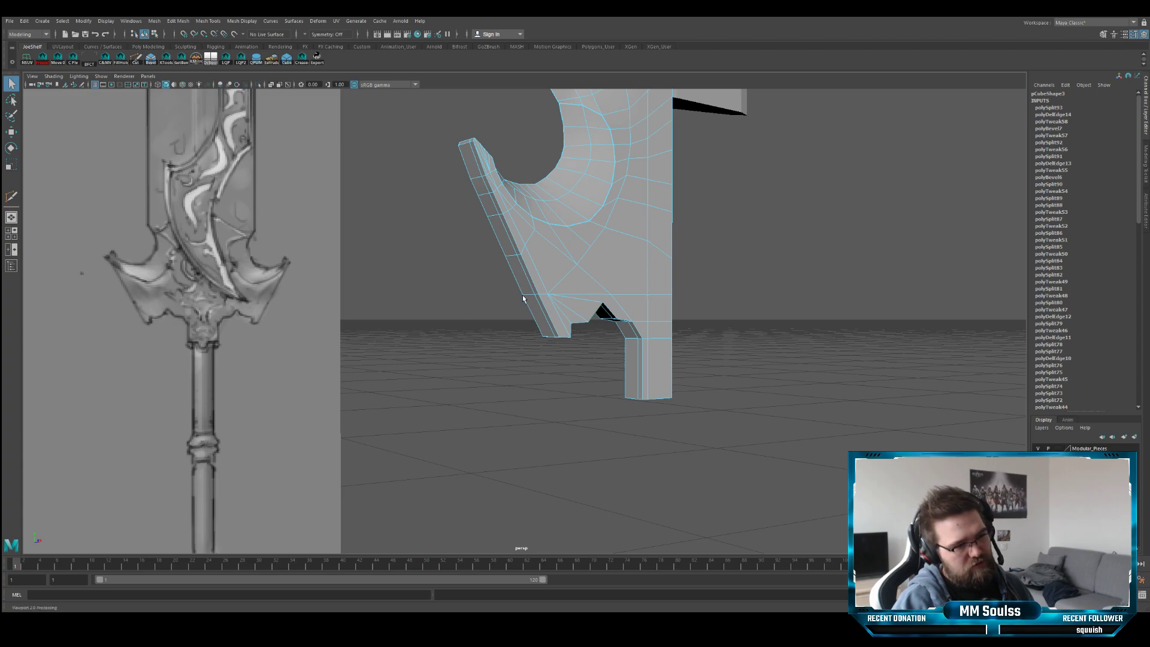
pyautogui.keyDown('alt'); pyautogui.moveTo(157, 309); pyautogui.dragTo(539, 309); pyautogui.keyUp('alt')
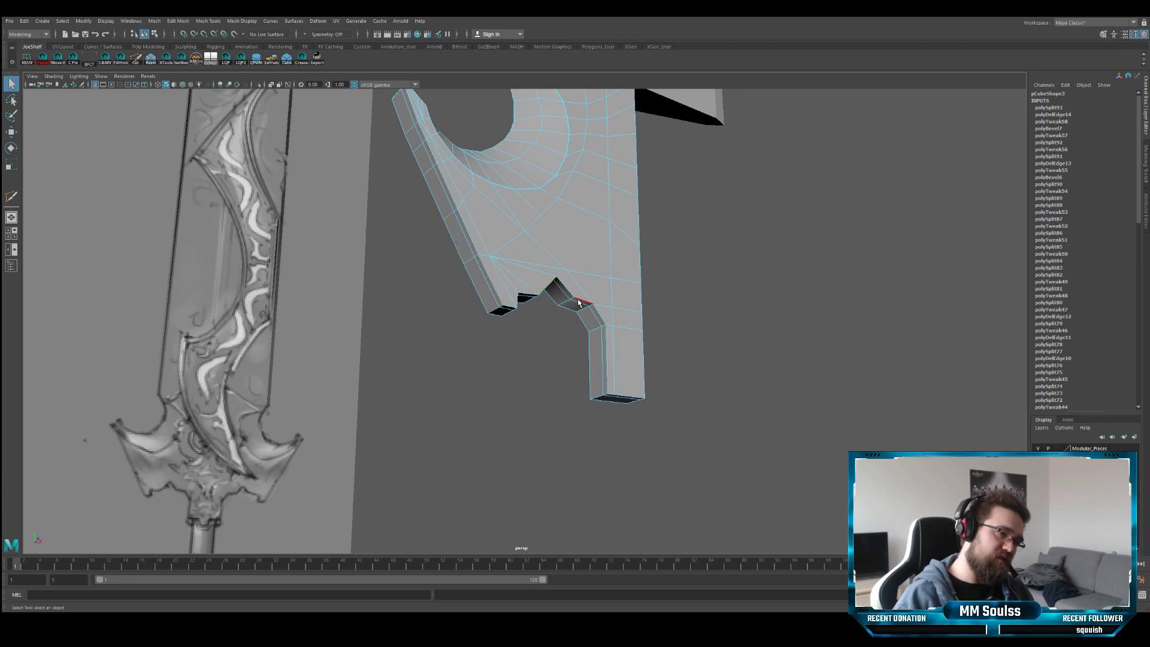
pyautogui.moveTo(604, 378)
pyautogui.keyDown('alt'); pyautogui.mouseDown()
pyautogui.moveTo(610, 391)
pyautogui.moveTo(612, 370)
pyautogui.mouseUp(); pyautogui.keyUp('alt')
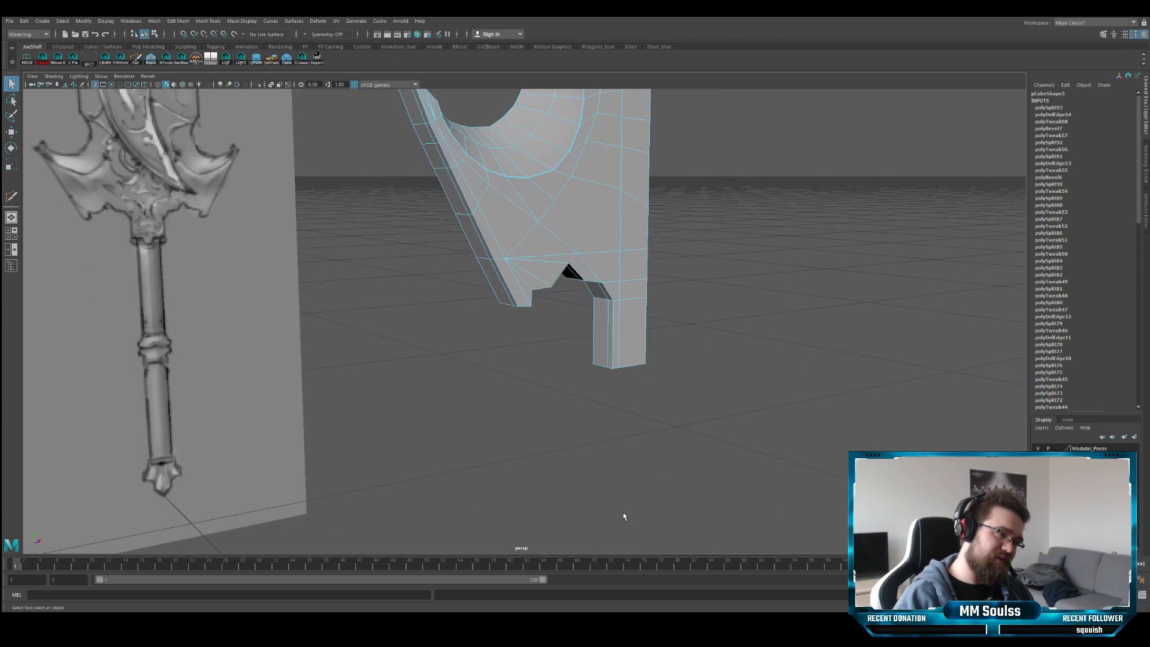
# - Save the sword scene with the current state of the ornament mesh
pyautogui.keyDown('alt'); pyautogui.moveTo(630, 412); pyautogui.dragTo(623, 406); pyautogui.keyUp('alt')
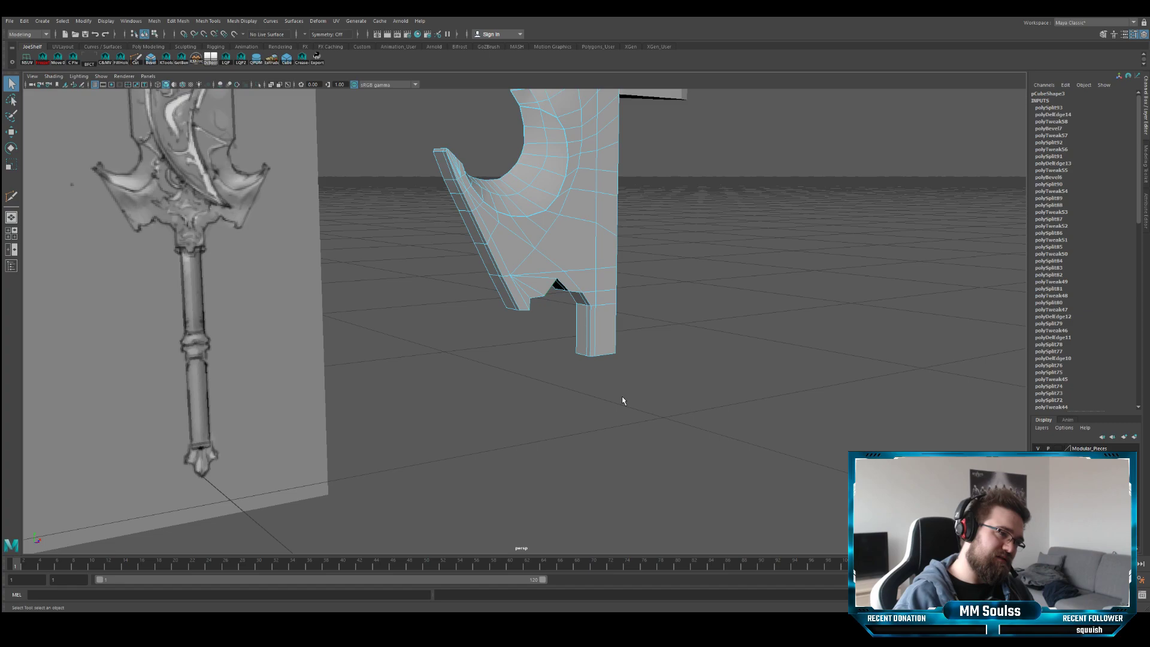
pyautogui.hotkey('ctrl', 's')
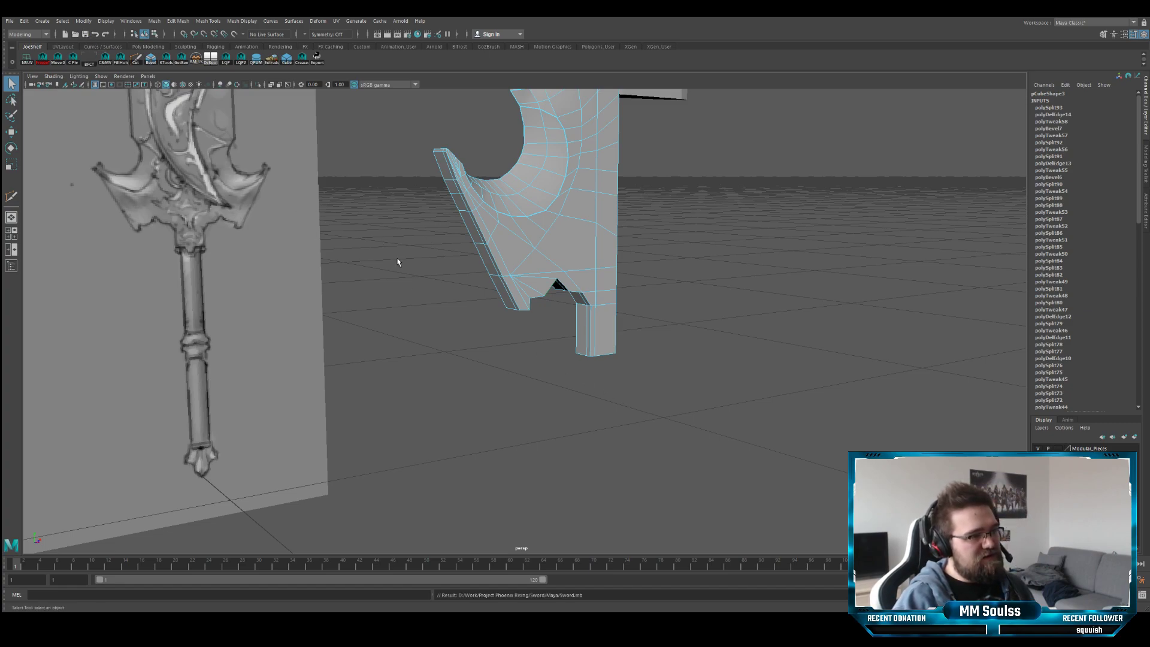
pyautogui.keyDown('alt'); pyautogui.moveTo(397, 262); pyautogui.dragTo(479, 213); pyautogui.keyUp('alt')
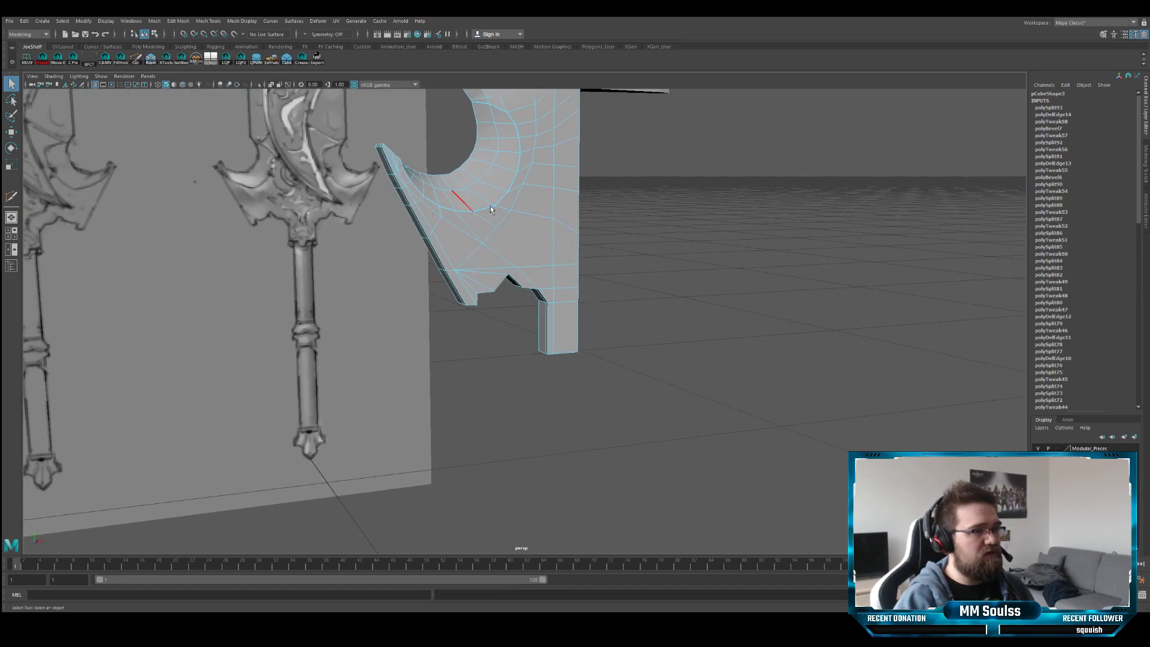
# - Freeze the ornament's transformations, undo the accompanying downward shift so it stays in place below the blade, and save the scene
pyautogui.press('F8')
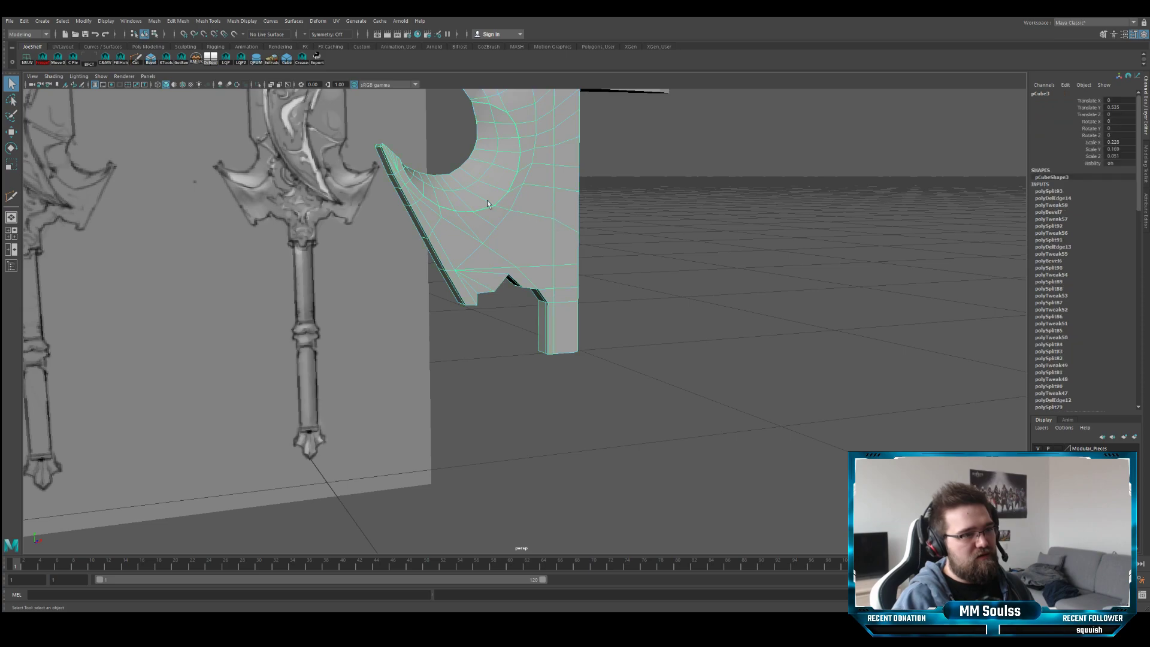
pyautogui.click(45, 60)
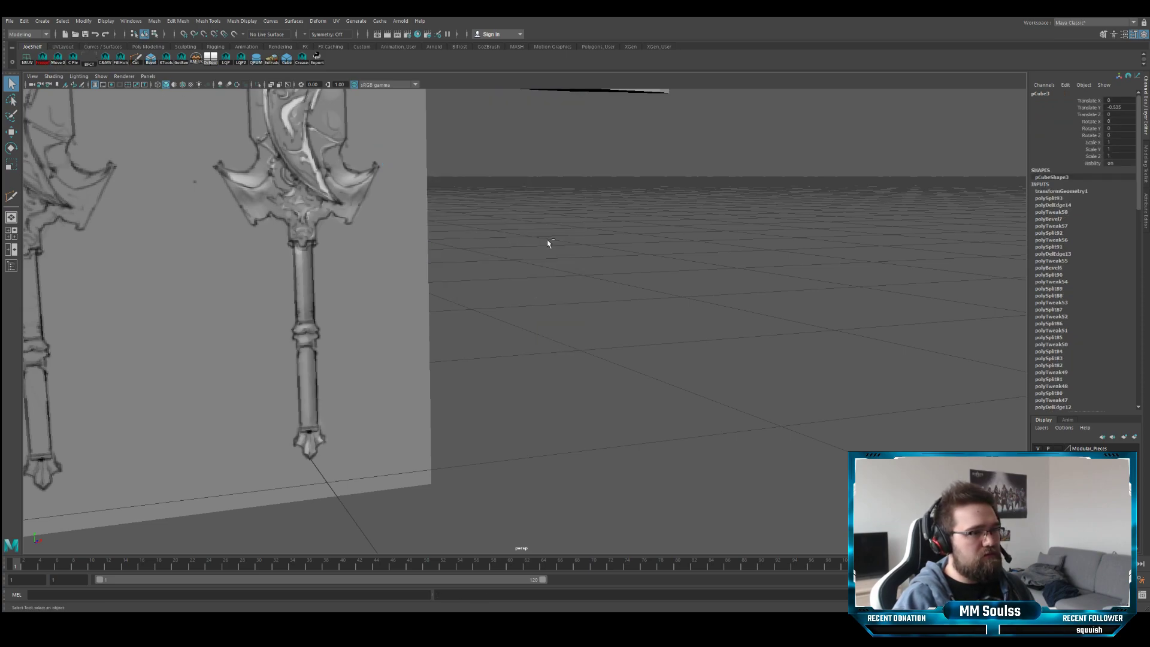
pyautogui.keyDown('alt'); pyautogui.moveTo(549, 243); pyautogui.dragTo(226, 256); pyautogui.keyUp('alt')
pyautogui.hotkey('ctrl', 'z')
pyautogui.keyDown('alt'); pyautogui.moveTo(464, 307); pyautogui.dragTo(765, 360, button='right'); pyautogui.keyUp('alt')
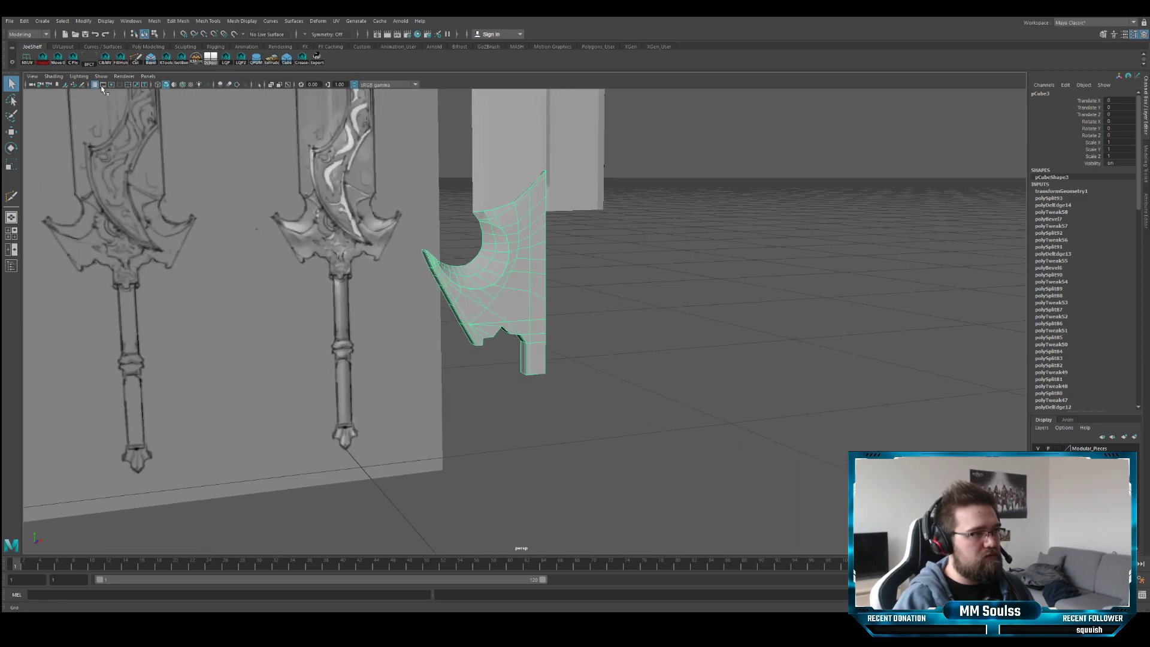
pyautogui.press('w')
pyautogui.keyDown('alt'); pyautogui.moveTo(427, 235); pyautogui.dragTo(453, 207); pyautogui.keyUp('alt')
pyautogui.click(85, 35)
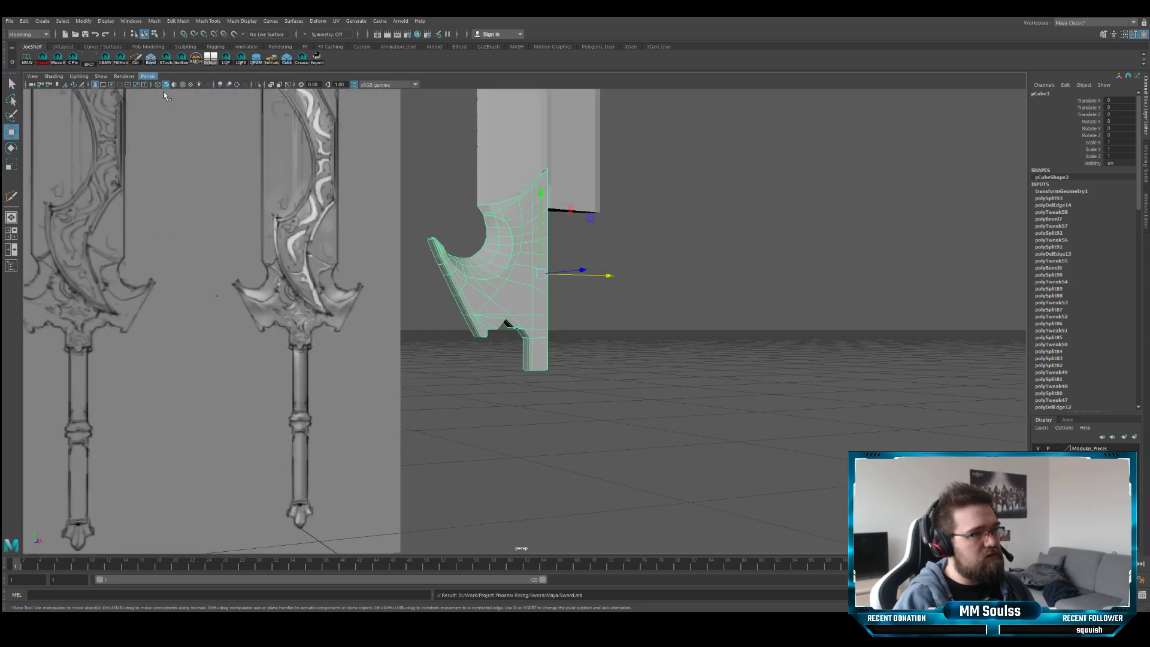
pyautogui.keyDown('alt'); pyautogui.moveTo(383, 259); pyautogui.dragTo(389, 281); pyautogui.keyUp('alt')
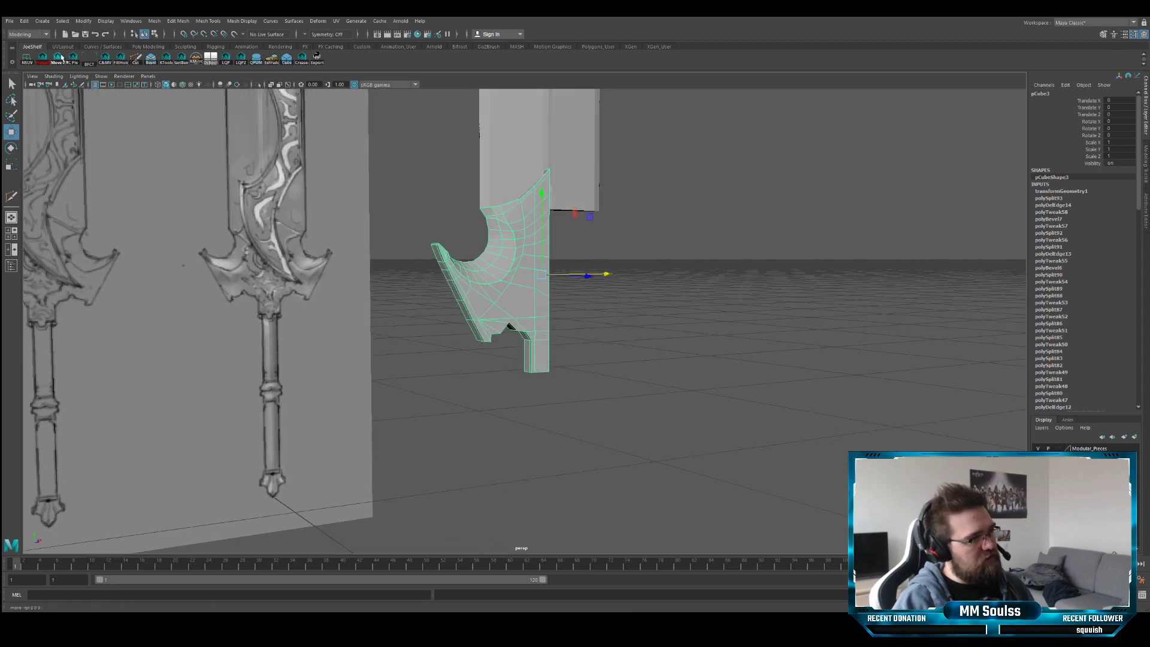
# - Create a polygon cylinder at the origin and scale it down uniformly to 0.055
pyautogui.click(147, 47)
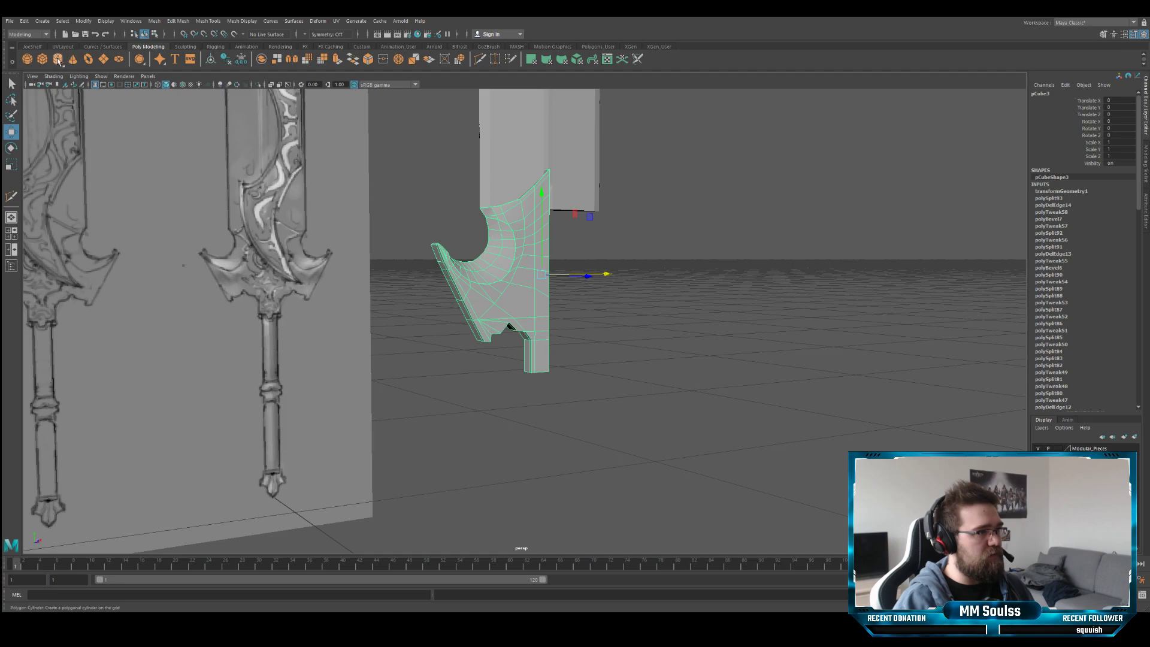
pyautogui.click(58, 58)
pyautogui.press('r')
pyautogui.moveTo(535, 392); pyautogui.dragTo(206, 406)
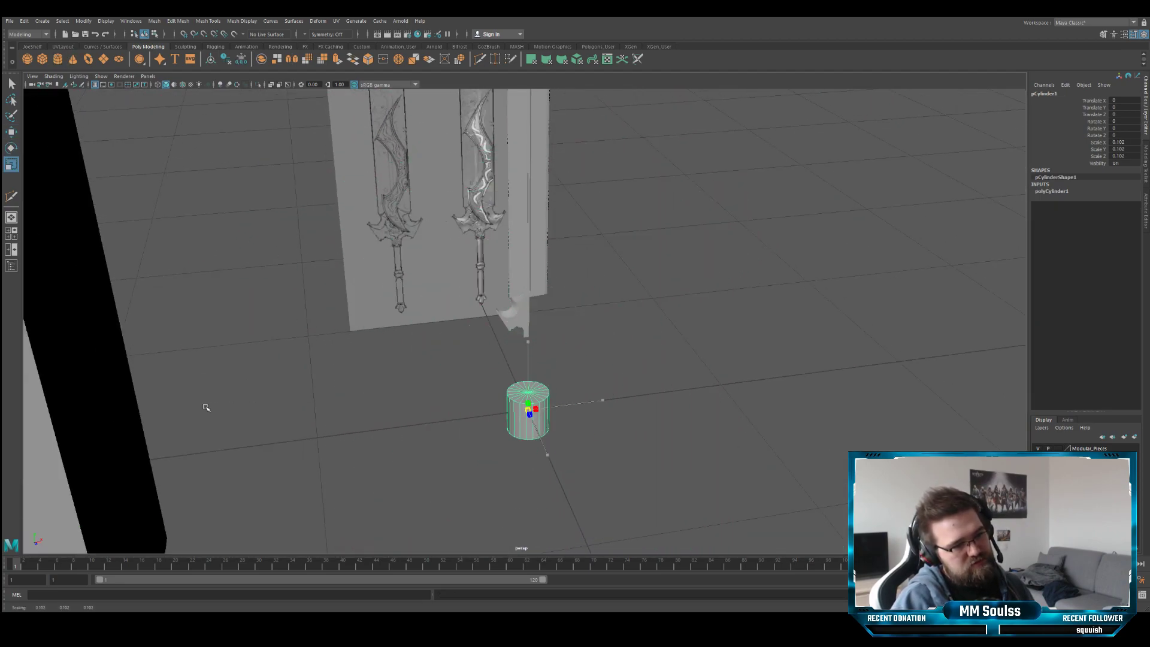
pyautogui.press('f')
pyautogui.keyDown('alt'); pyautogui.moveTo(419, 385); pyautogui.dragTo(282, 359, button='right'); pyautogui.keyUp('alt')
pyautogui.keyDown('alt'); pyautogui.moveTo(458, 405); pyautogui.dragTo(386, 309); pyautogui.keyUp('alt')
pyautogui.keyDown('alt'); pyautogui.moveTo(386, 309); pyautogui.dragTo(383, 353, button='middle'); pyautogui.keyUp('alt')
pyautogui.keyDown('alt'); pyautogui.moveTo(384, 353); pyautogui.dragTo(479, 372); pyautogui.keyUp('alt')
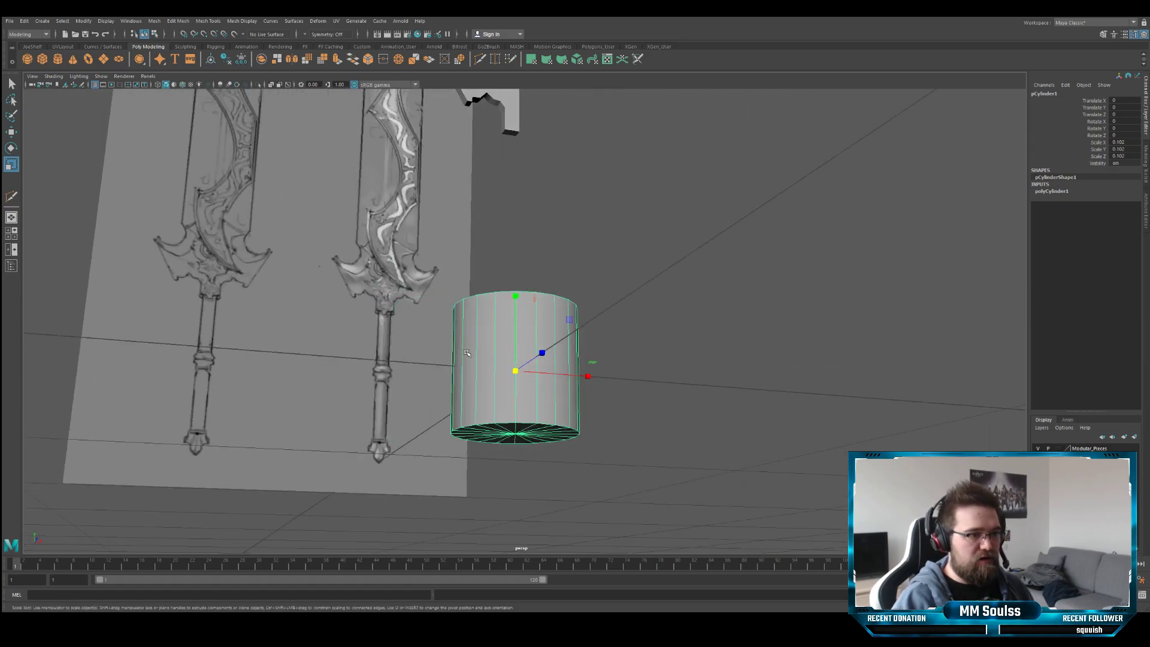
pyautogui.keyDown('alt'); pyautogui.moveTo(480, 372); pyautogui.dragTo(446, 370, button='right'); pyautogui.keyUp('alt')
pyautogui.keyDown('alt'); pyautogui.moveTo(446, 370); pyautogui.dragTo(466, 414, button='middle'); pyautogui.keyUp('alt')
pyautogui.moveTo(535, 412); pyautogui.dragTo(501, 414)
# - Raise the cylinder along the vertical axis to just below the ornament's stem
pyautogui.press('w')
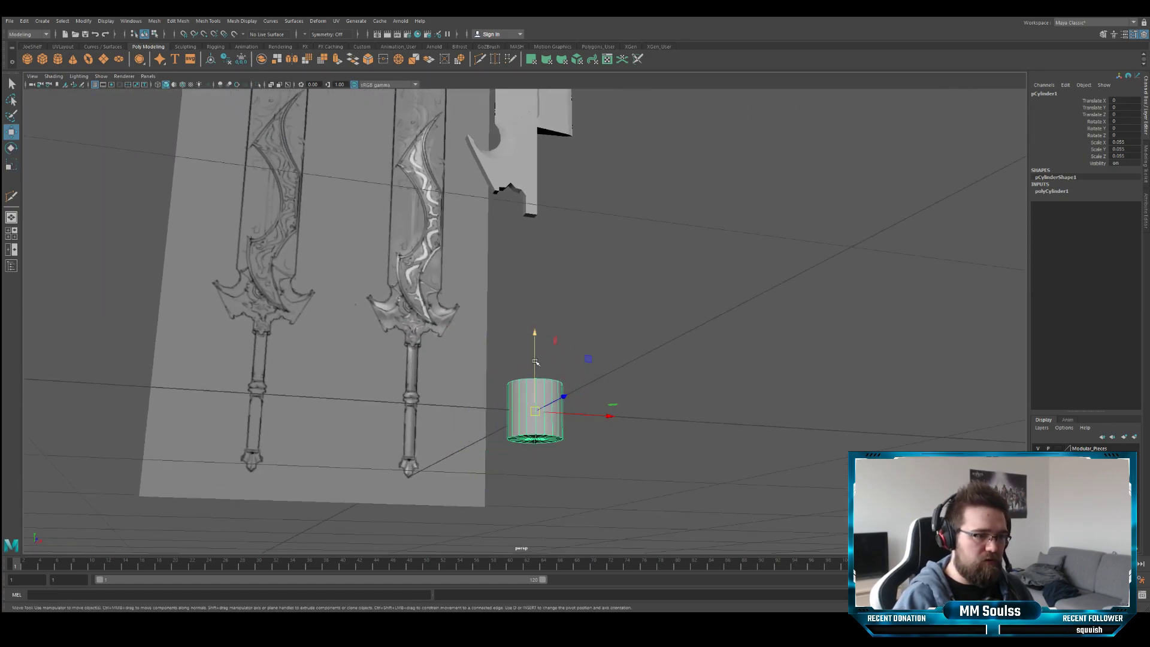
pyautogui.moveTo(535, 338); pyautogui.dragTo(535, 163)
pyautogui.press('f')
pyautogui.keyDown('alt'); pyautogui.moveTo(542, 204); pyautogui.dragTo(545, 370, button='right'); pyautogui.keyUp('alt')
# - Scale the cylinder uniformly to 0.02 so its width matches the reference sword's grip in the front view
pyautogui.press('r')
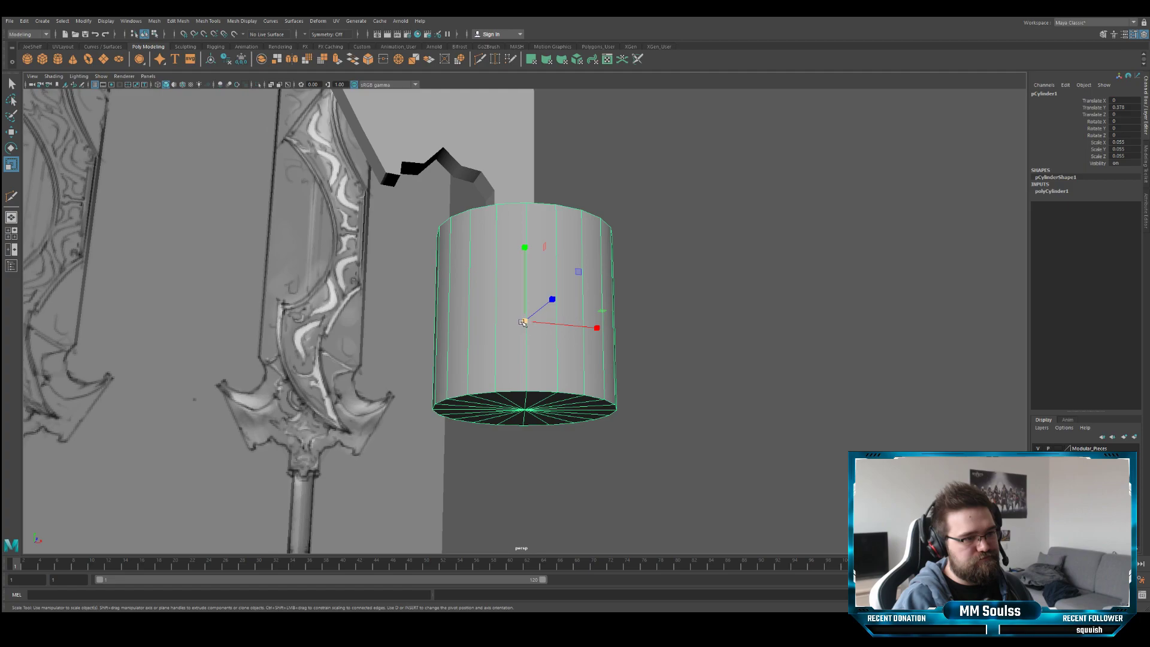
pyautogui.moveTo(523, 322); pyautogui.dragTo(479, 323)
pyautogui.press('space')
pyautogui.press('space')
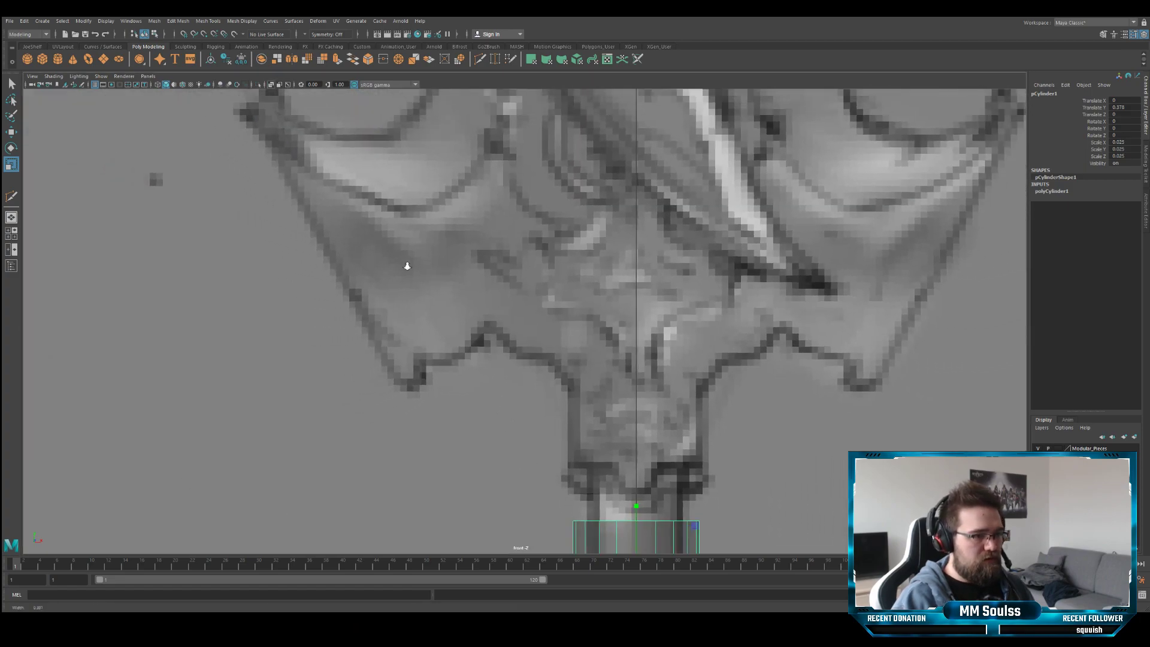
pyautogui.press('f')
pyautogui.moveTo(543, 368); pyautogui.dragTo(524, 368)
pyautogui.keyDown('alt'); pyautogui.moveTo(603, 308); pyautogui.dragTo(582, 313, button='middle'); pyautogui.keyUp('alt')
pyautogui.press('q')
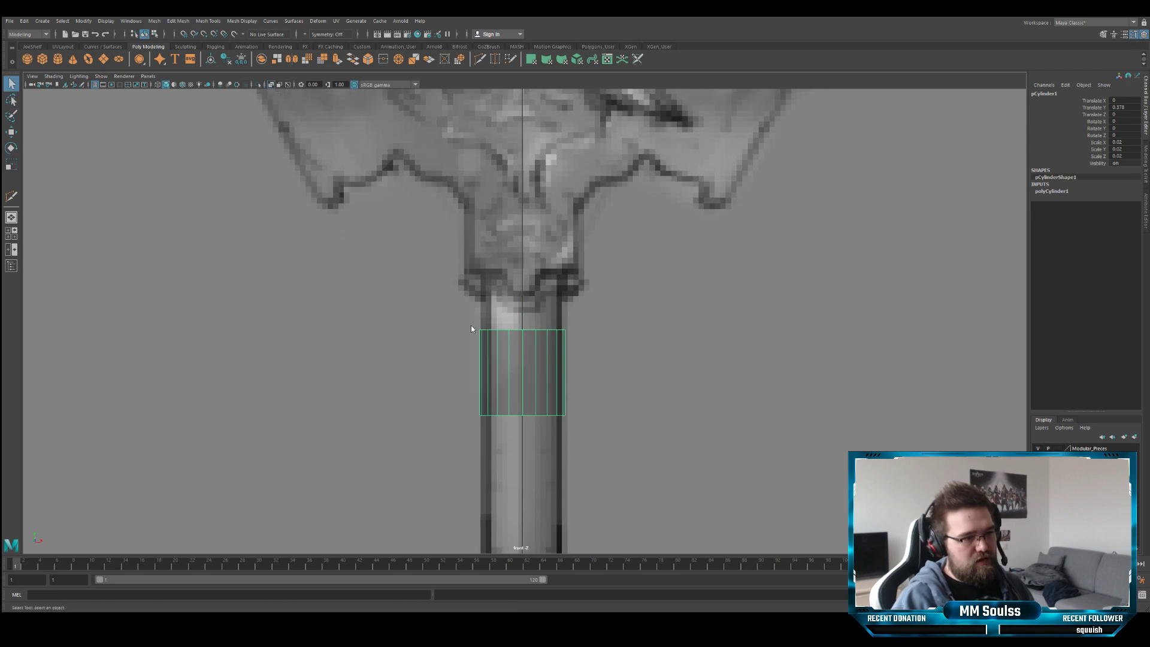
# - Raise the cylinder's top vertices past the collar at the upper end of the reference grip
pyautogui.moveTo(471, 325); pyautogui.dragTo(437, 325, button='right')
pyautogui.hotkey('ctrl', 'z')
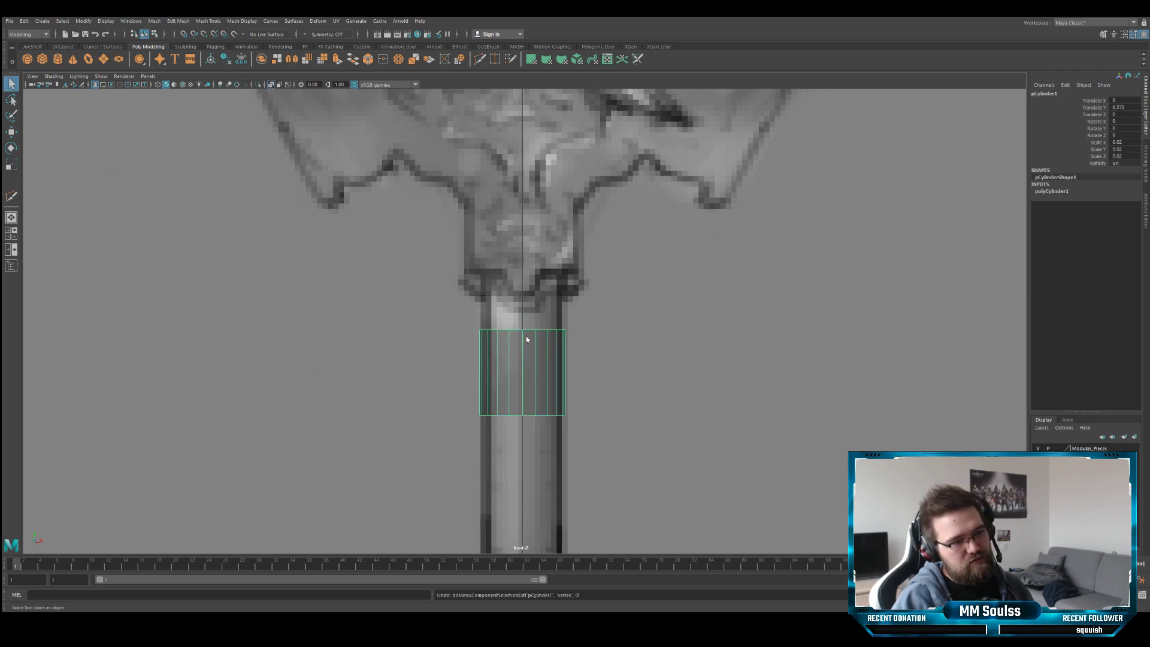
pyautogui.moveTo(525, 340); pyautogui.dragTo(455, 344, button='right')
pyautogui.moveTo(390, 358); pyautogui.dragTo(599, 300)
pyautogui.press('w')
pyautogui.moveTo(523, 311); pyautogui.dragTo(514, 203)
pyautogui.keyDown('alt'); pyautogui.moveTo(613, 428); pyautogui.dragTo(591, 275, button='middle'); pyautogui.keyUp('alt')
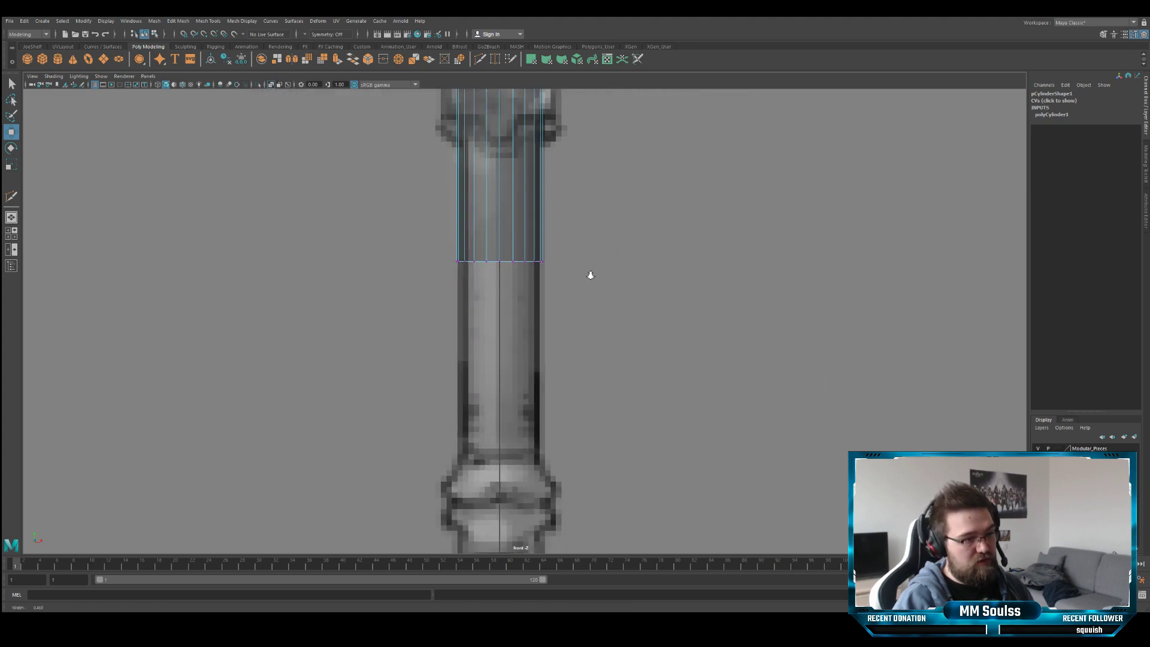